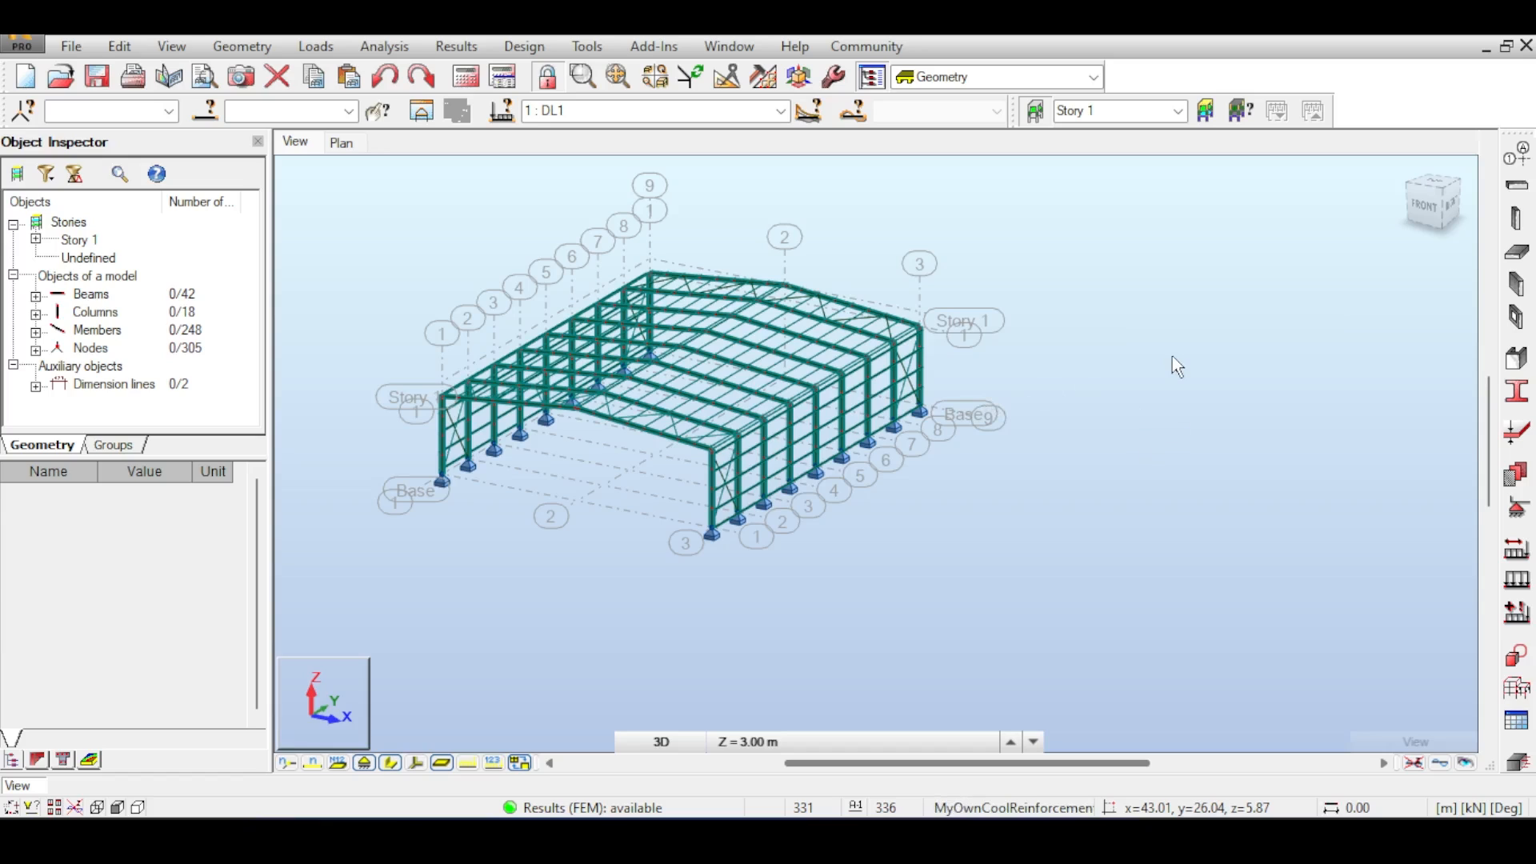
# - Examine the 3D steel portal frame model from different viewpoints
pyautogui.moveTo(1186, 259); pyautogui.dragTo(1123, 243, button='middle')
pyautogui.moveTo(1016, 412); pyautogui.dragTo(1104, 406, button='middle')
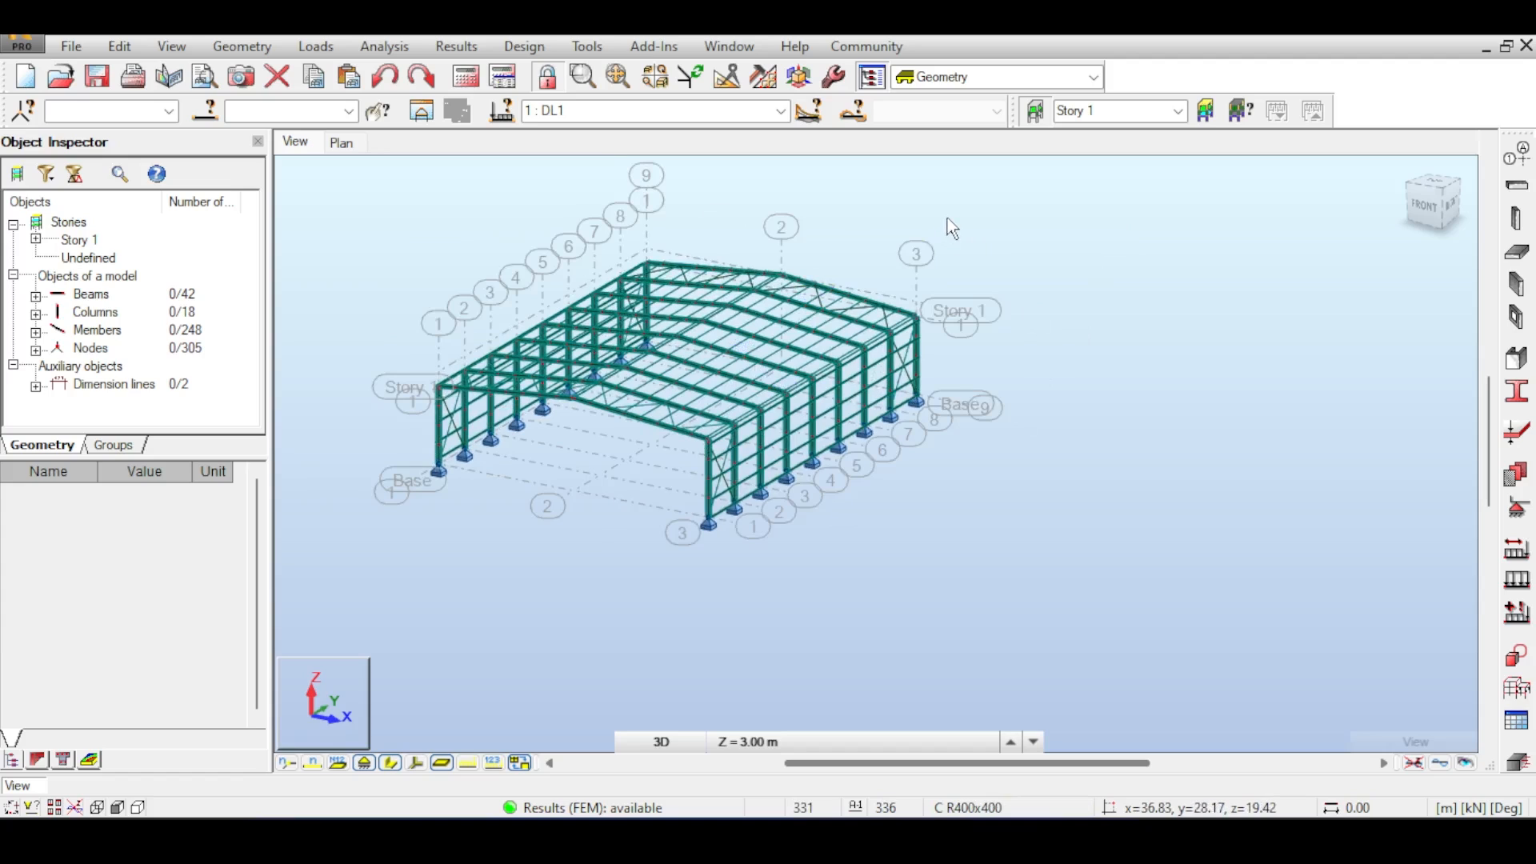
pyautogui.scroll(2, 810, 274)
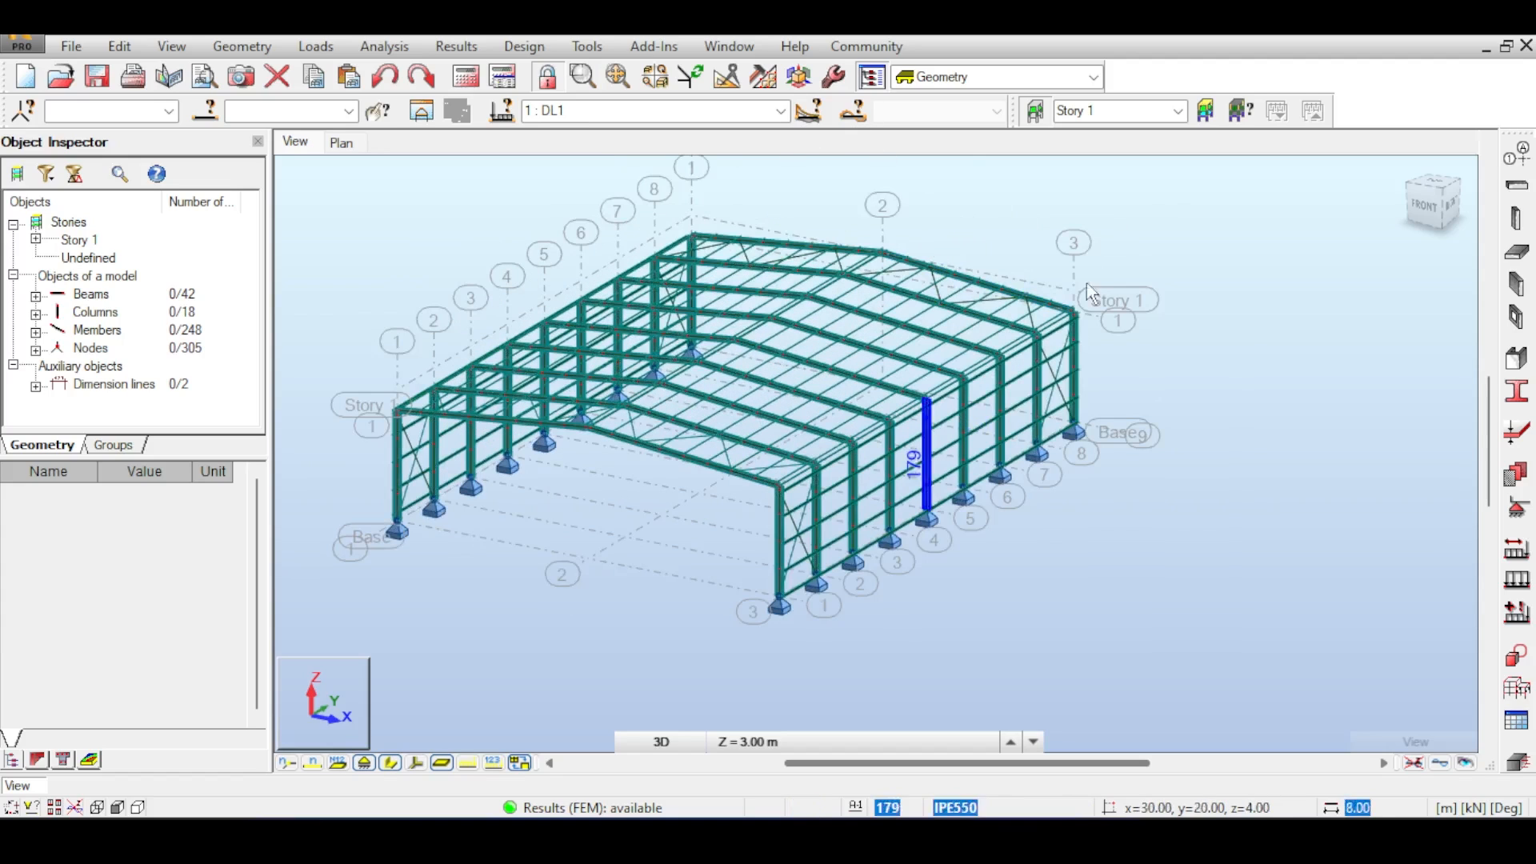
pyautogui.moveTo(1249, 405); pyautogui.dragTo(1223, 402, button='middle')
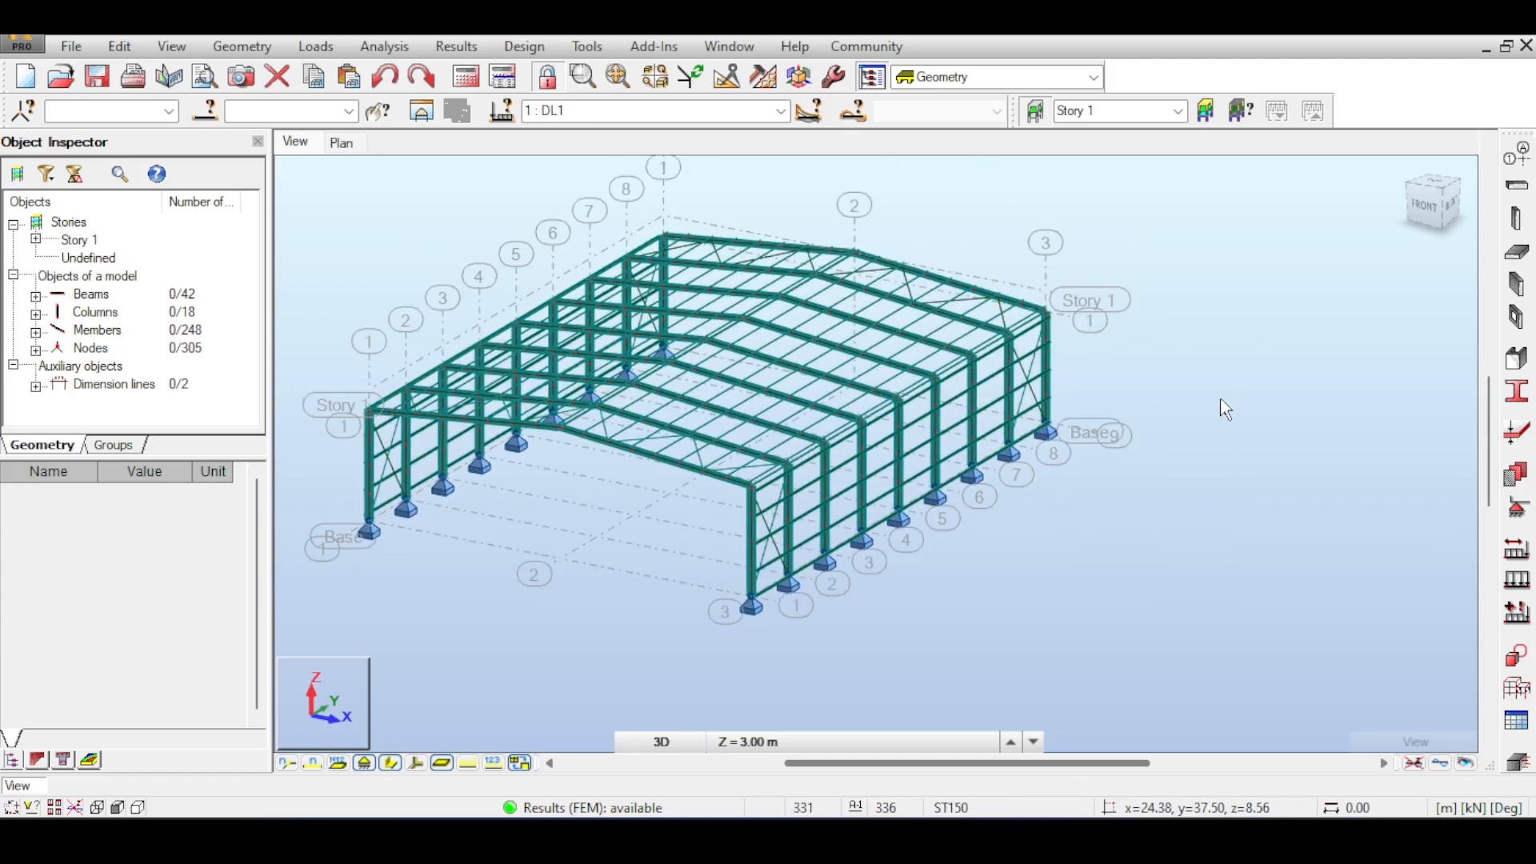
pyautogui.scroll(-5, 1221, 404)
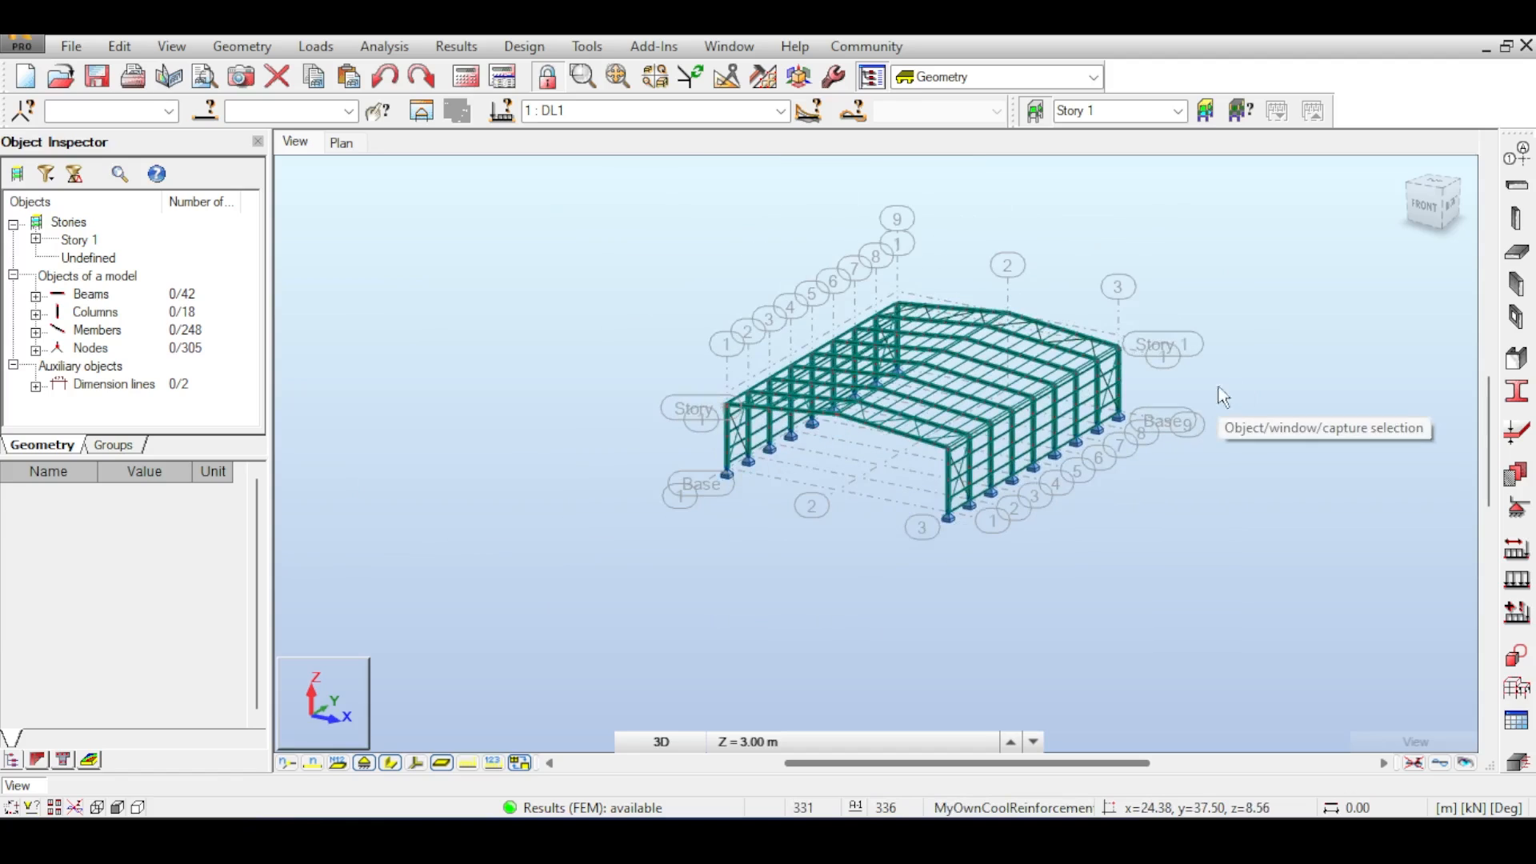
pyautogui.moveTo(1176, 312); pyautogui.dragTo(1108, 317, button='middle')
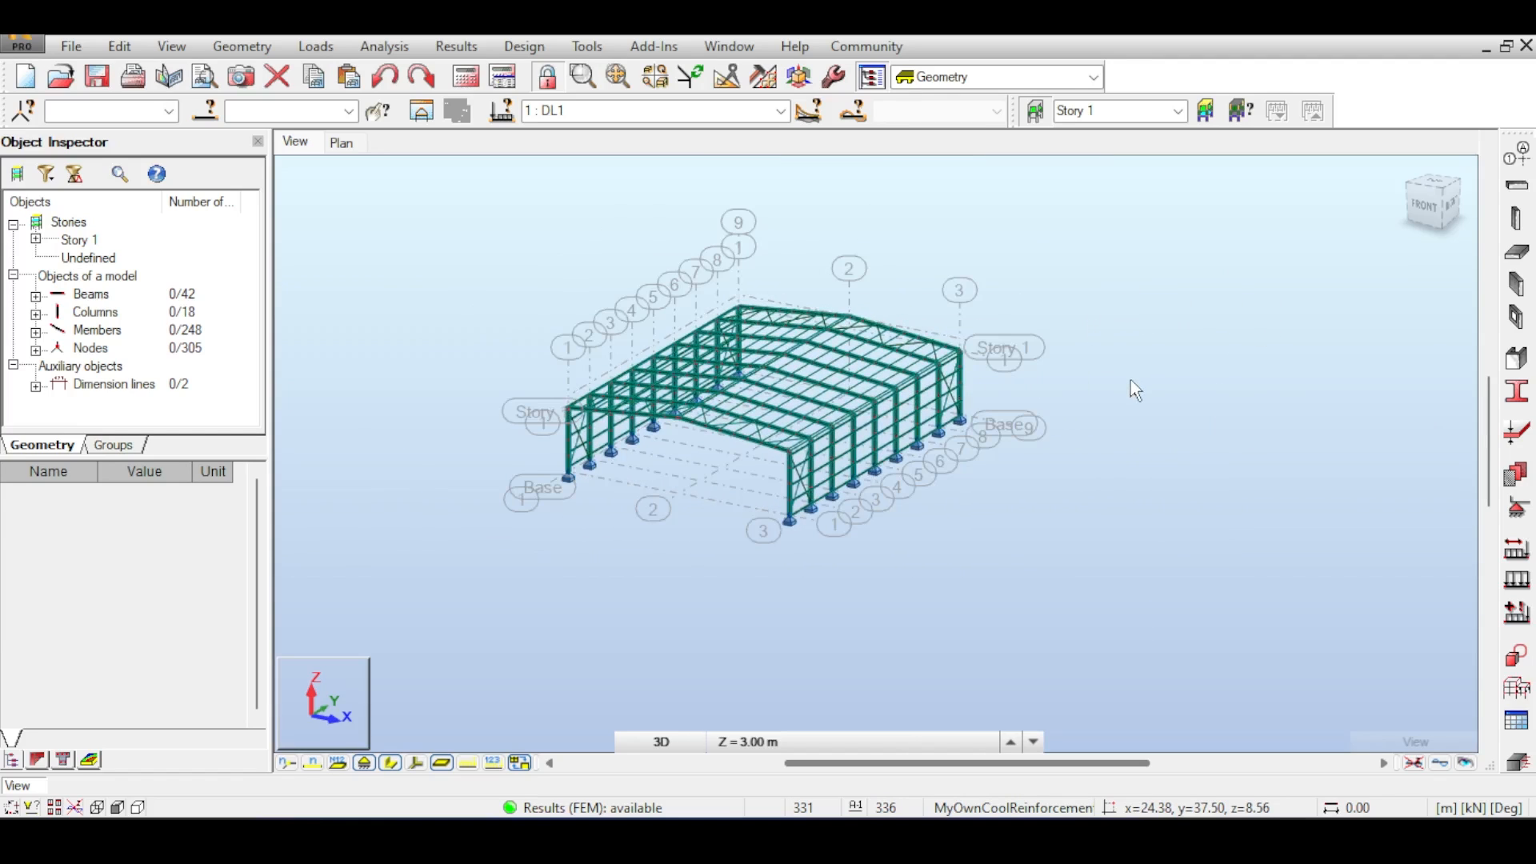
pyautogui.scroll(2, 1131, 381)
pyautogui.moveTo(1130, 381); pyautogui.dragTo(1150, 377, button='middle')
pyautogui.moveTo(1062, 295); pyautogui.dragTo(1029, 305, button='middle')
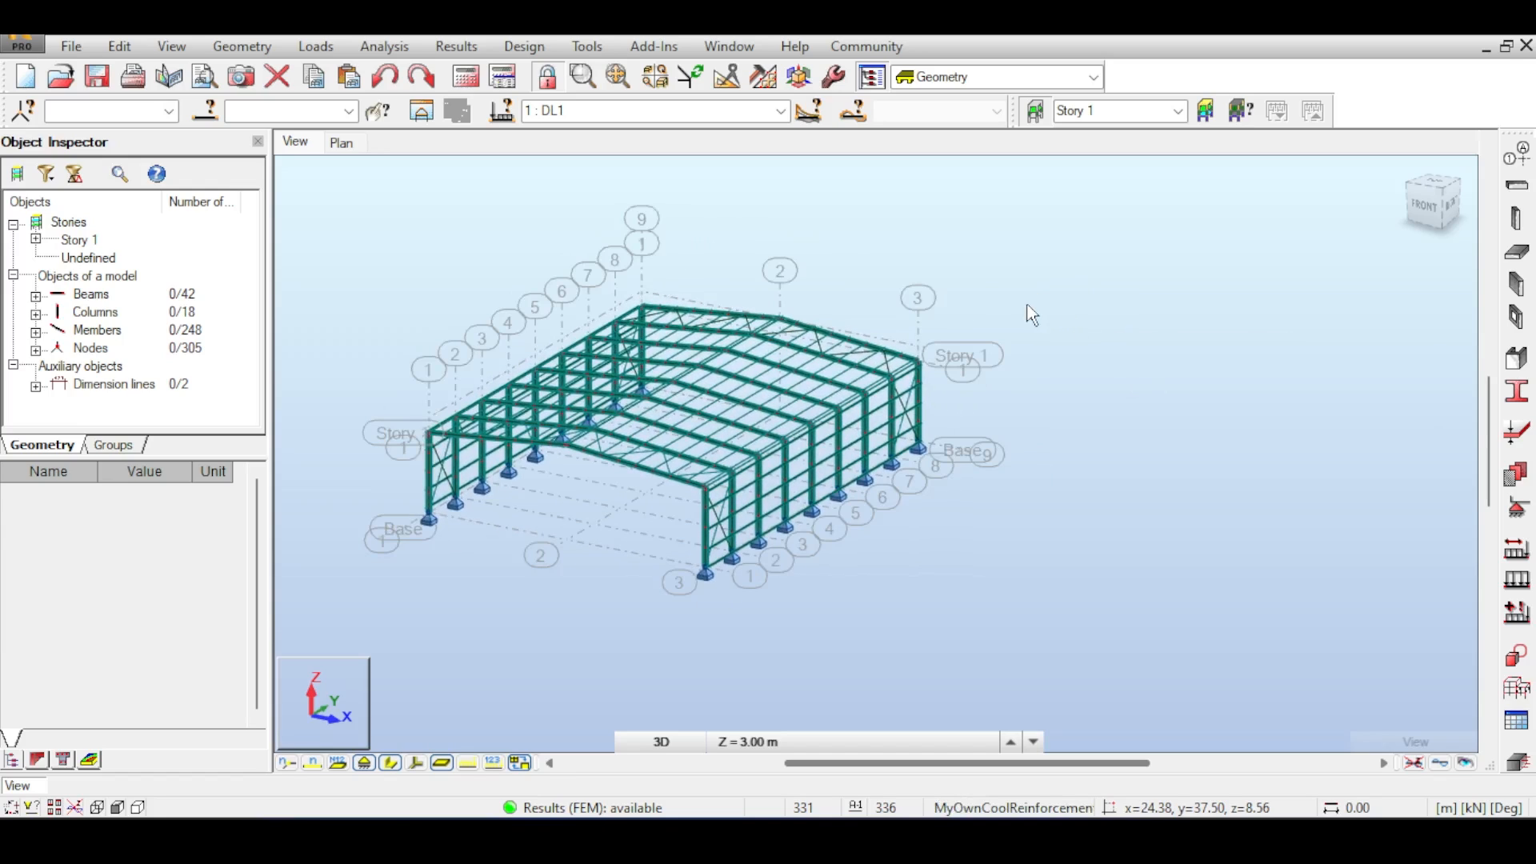
pyautogui.moveTo(1164, 519); pyautogui.dragTo(1122, 426, button='middle')
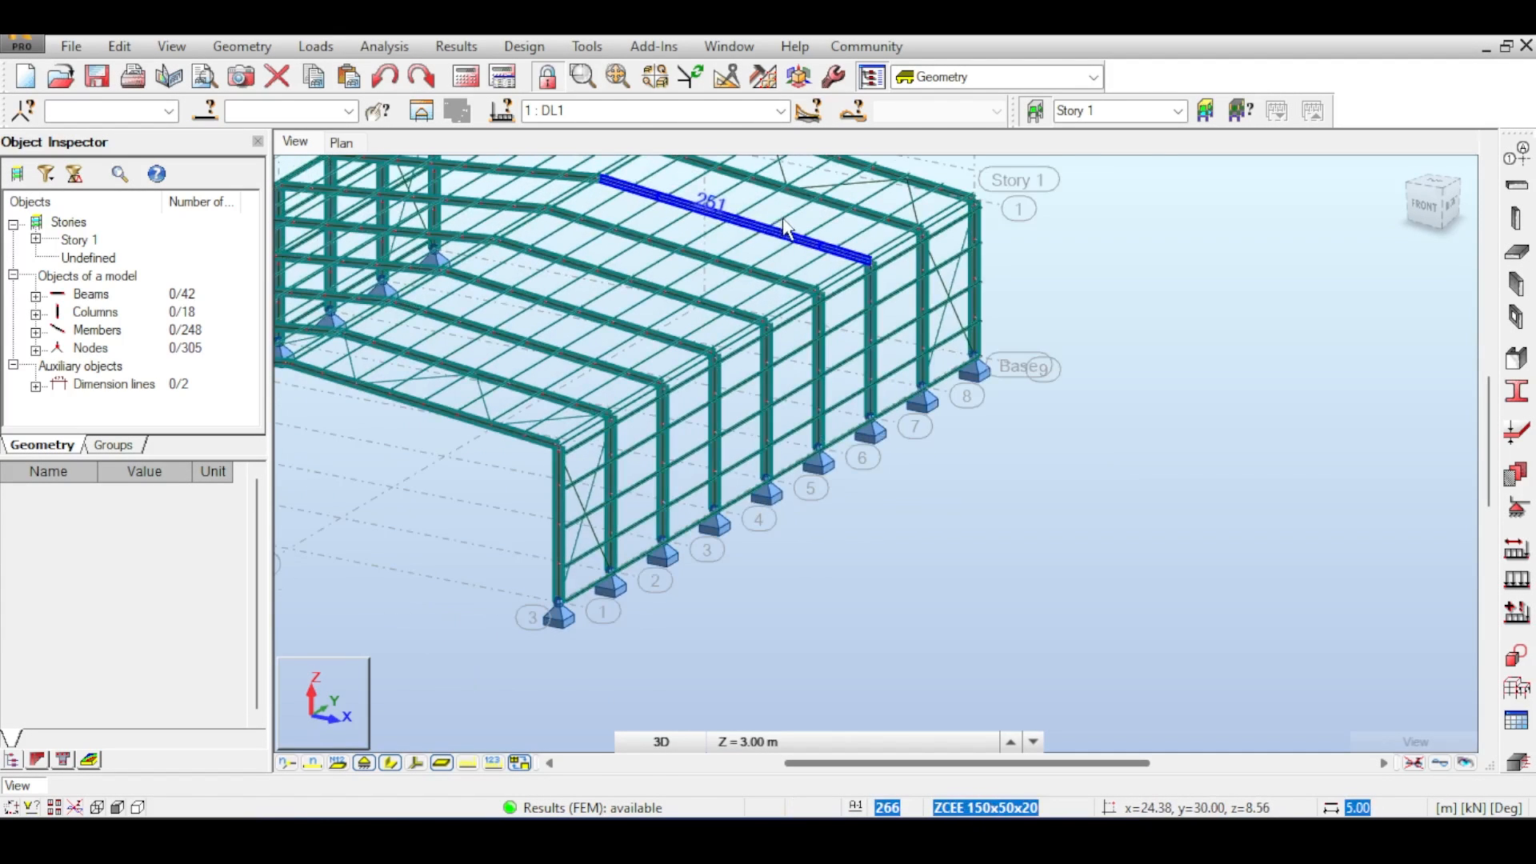
pyautogui.moveTo(788, 231); pyautogui.dragTo(911, 188, button='middle')
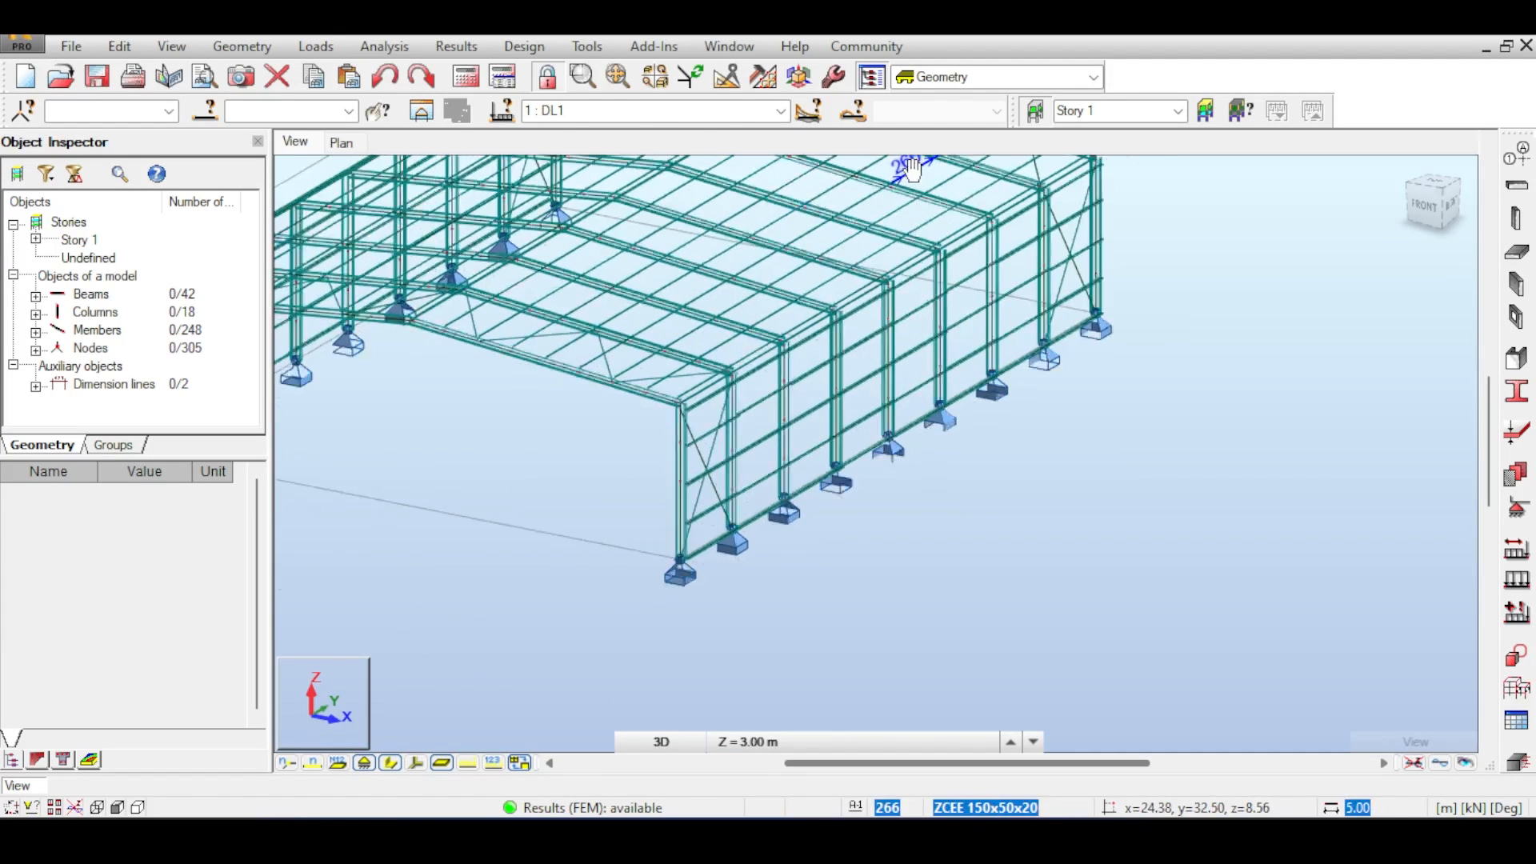
pyautogui.scroll(-1, 916, 192)
pyautogui.scroll(-1, 759, 226)
pyautogui.moveTo(760, 225); pyautogui.dragTo(732, 291, button='middle')
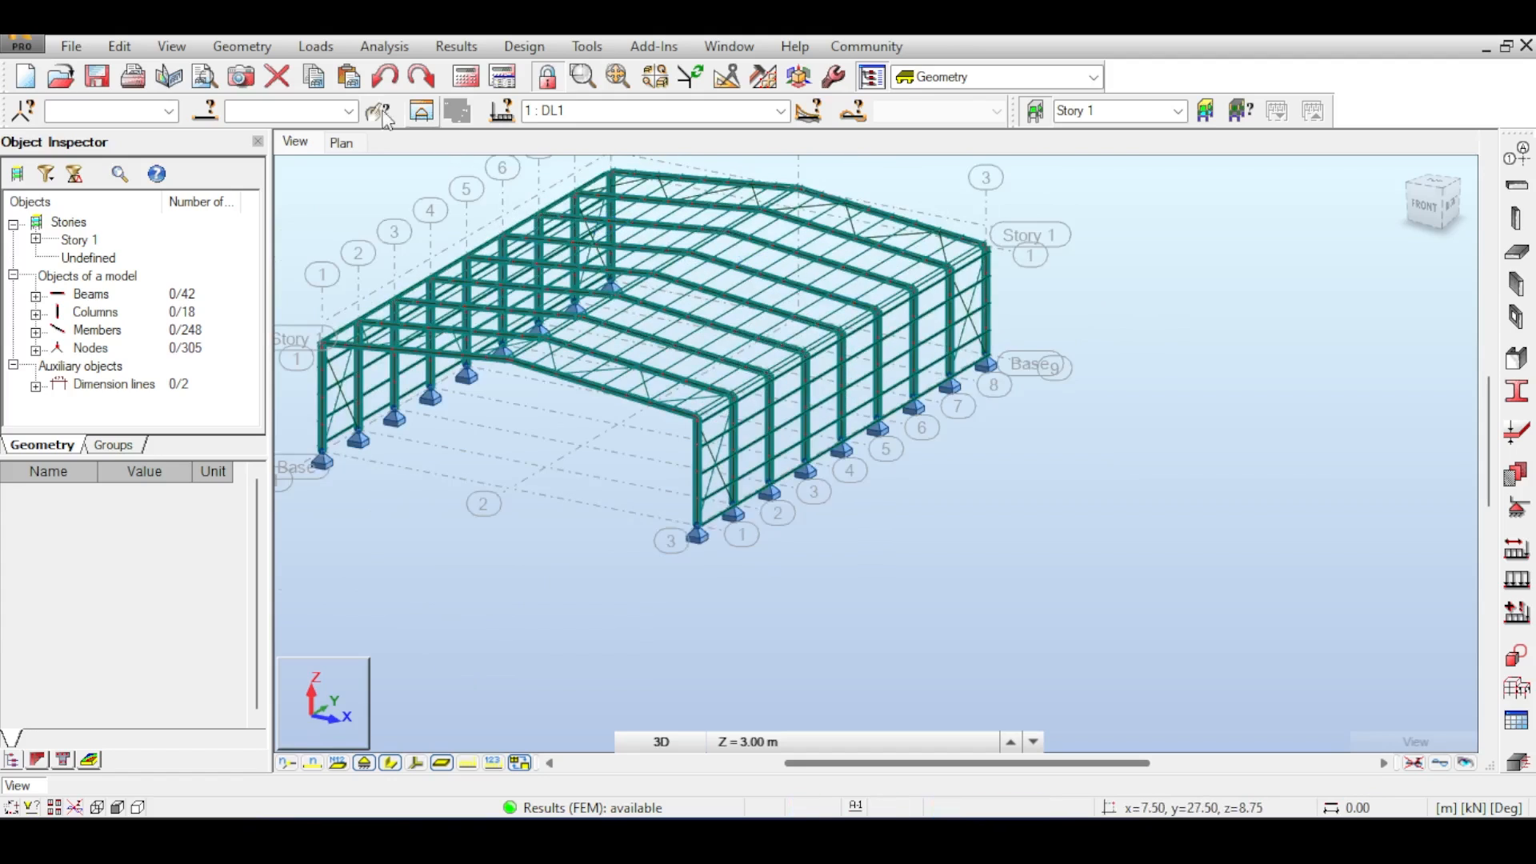
# - Start a two-way Contour cladding and pick its first corner at the eaves node on top of the end-frame column
pyautogui.click(271, 45)
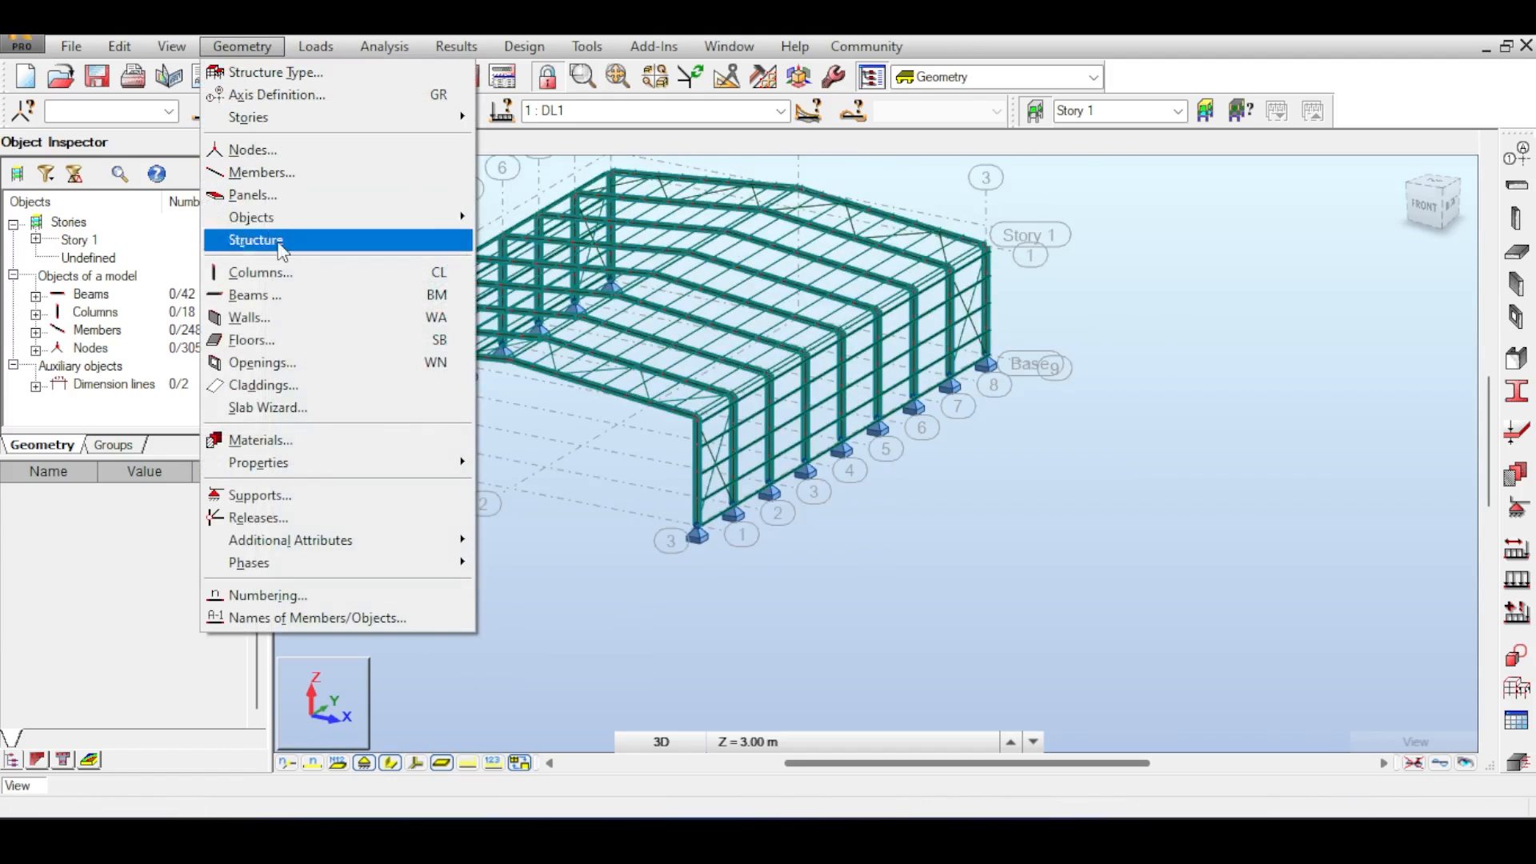
pyautogui.click(272, 384)
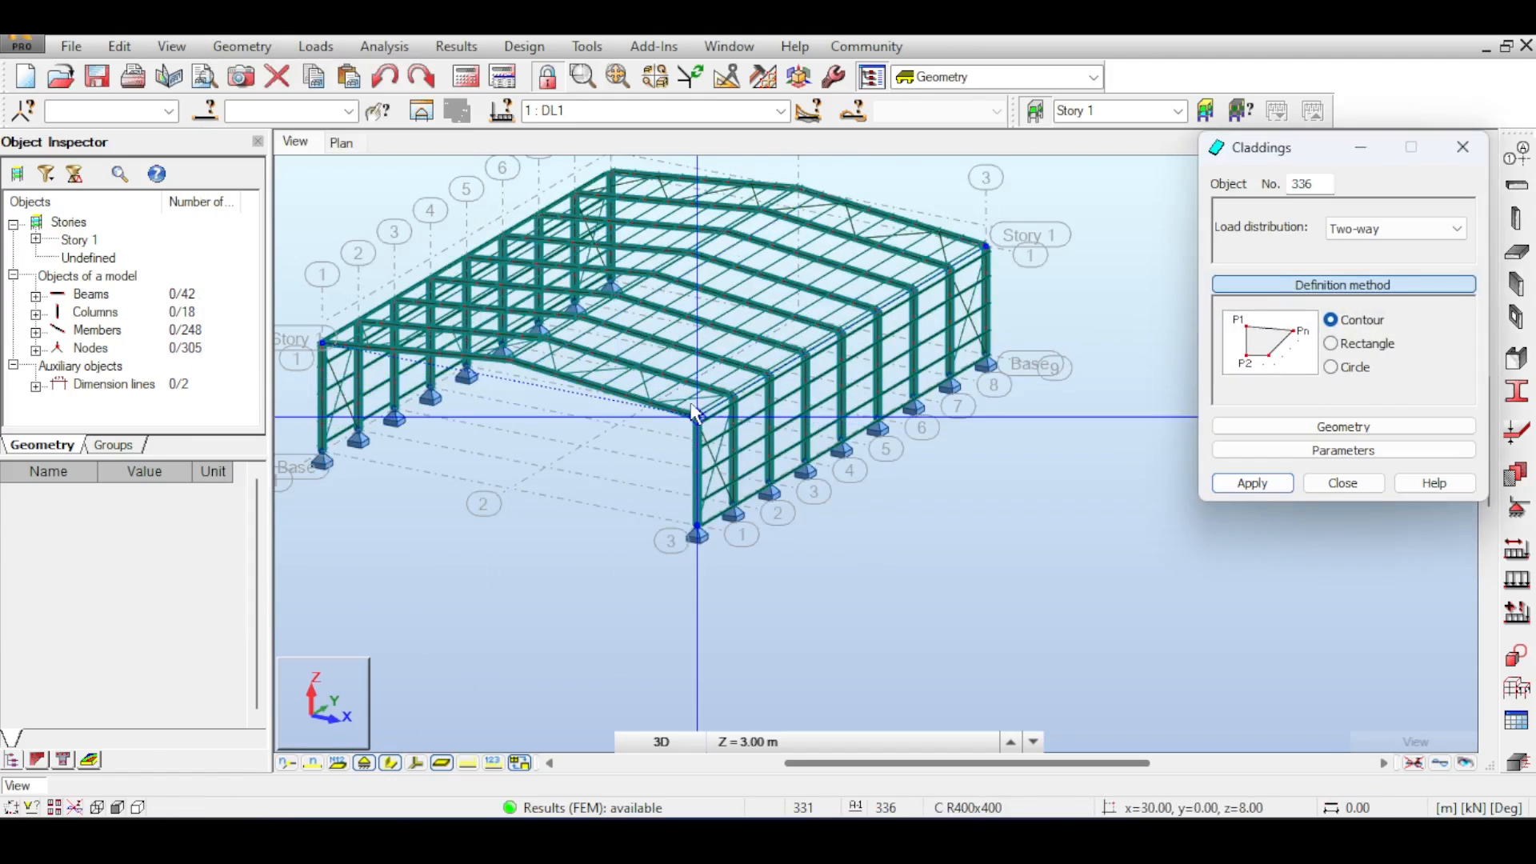
pyautogui.scroll(3, 680, 362)
pyautogui.moveTo(682, 361); pyautogui.dragTo(780, 361, button='middle')
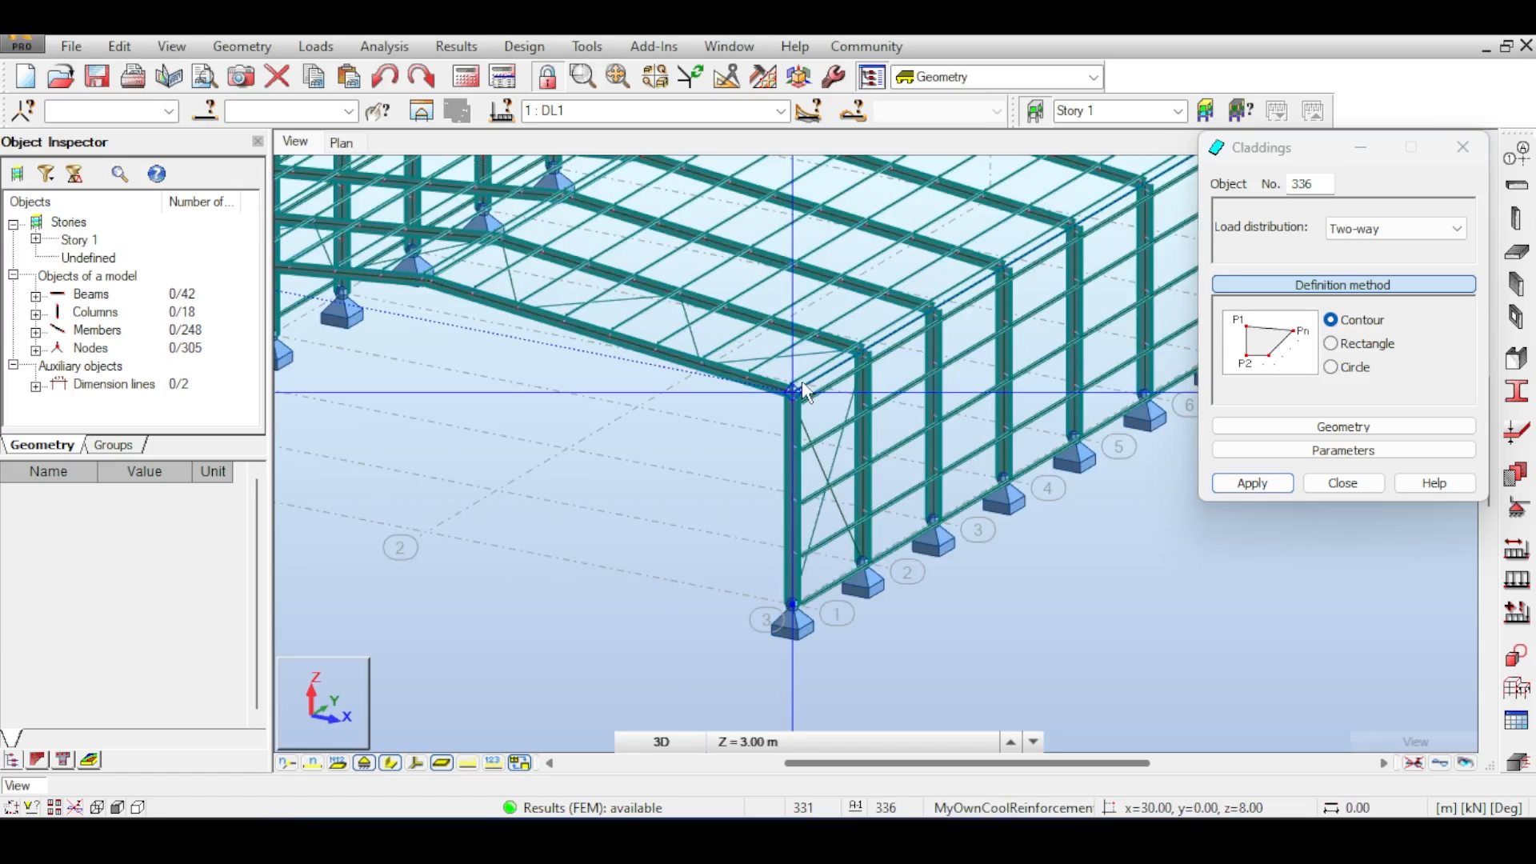
pyautogui.scroll(2, 802, 392)
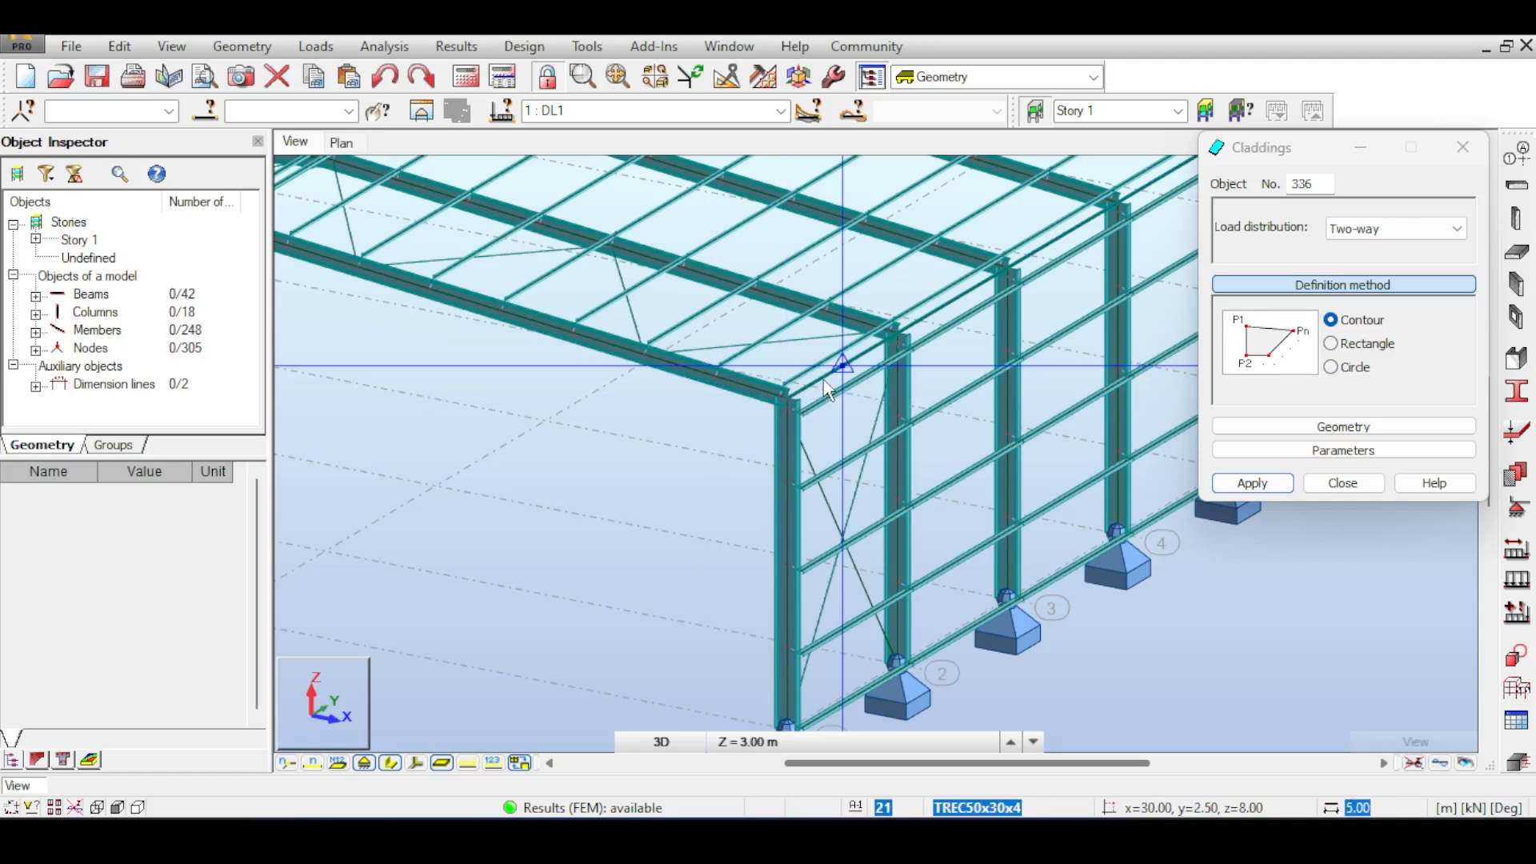
pyautogui.scroll(4, 844, 366)
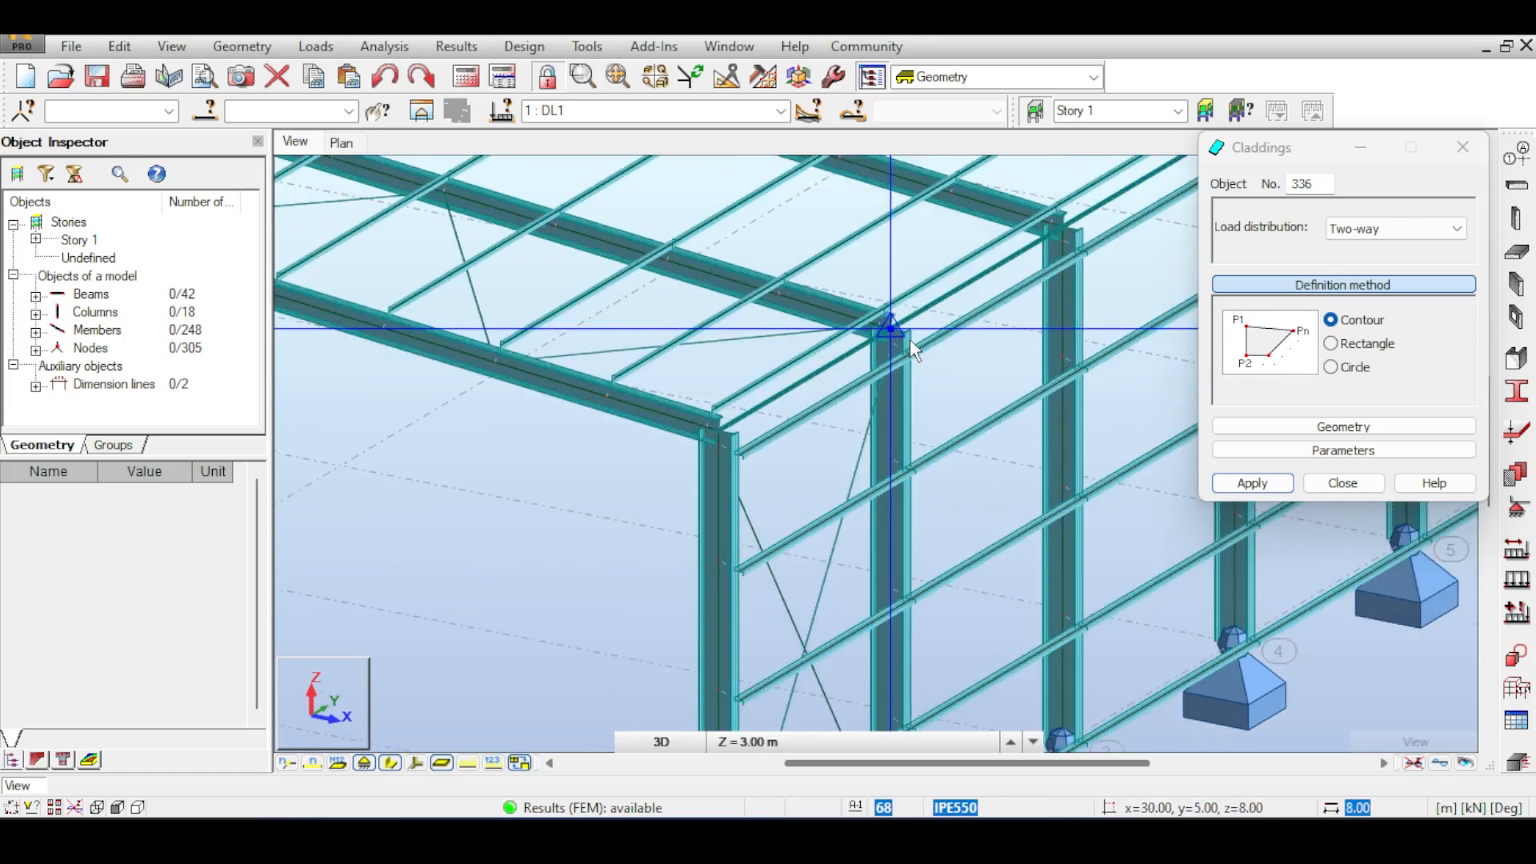
pyautogui.scroll(2, 914, 345)
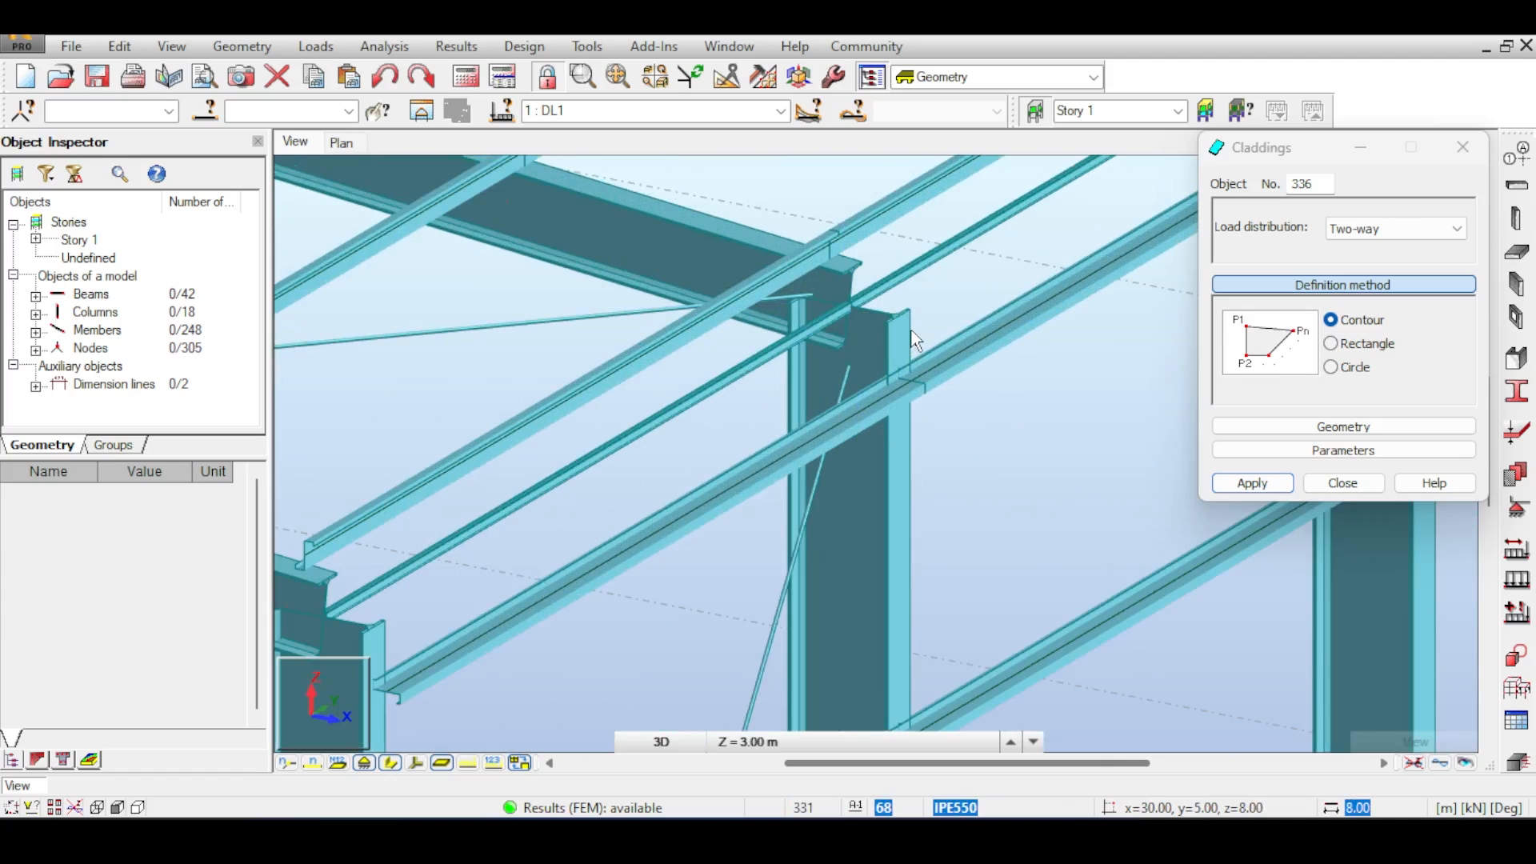
pyautogui.scroll(-4, 866, 308)
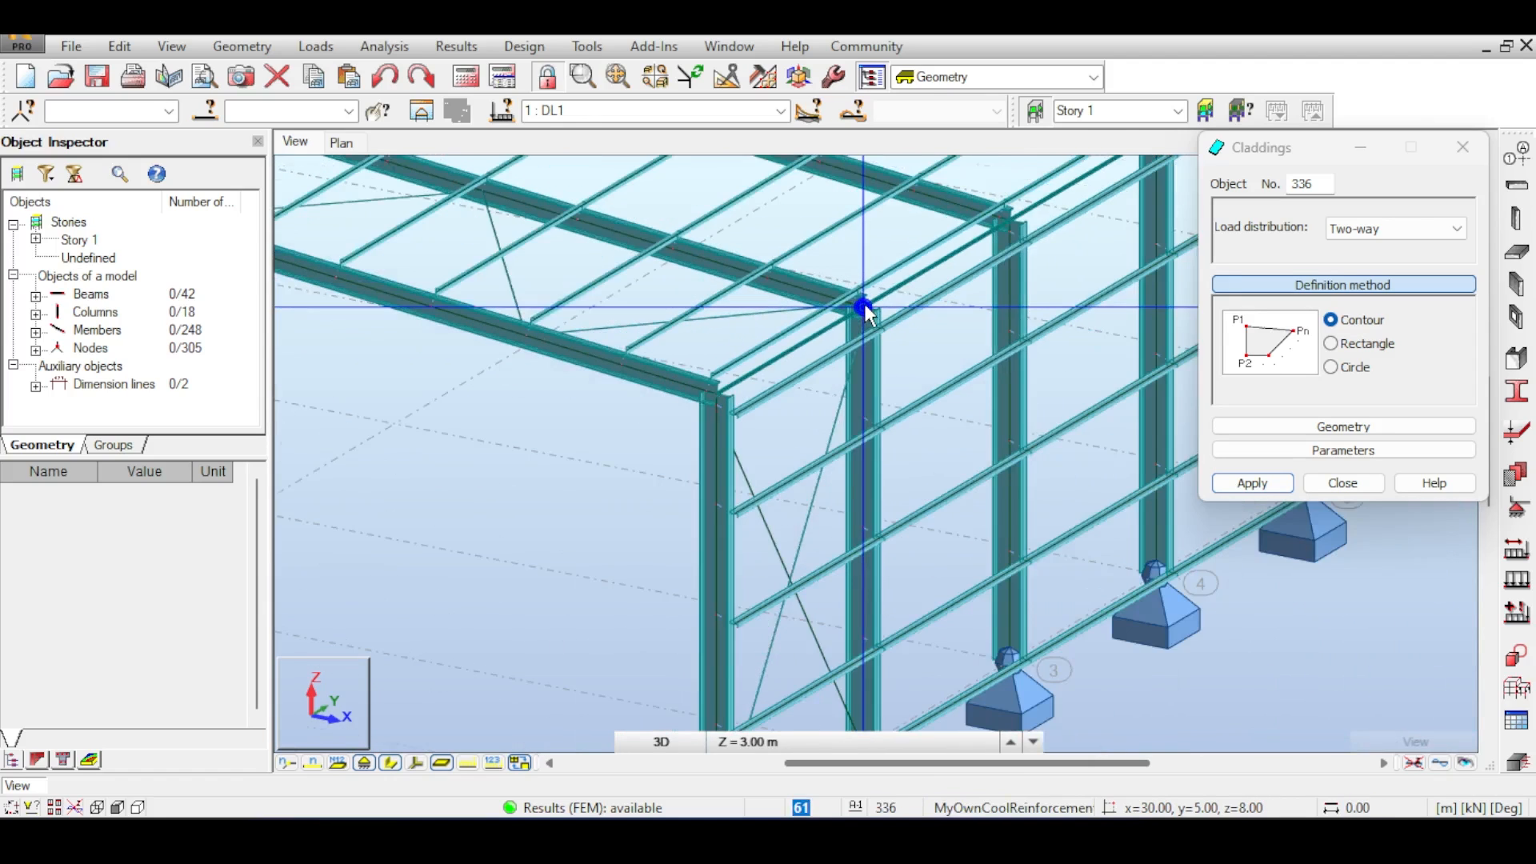
pyautogui.moveTo(865, 308); pyautogui.dragTo(953, 372, button='middle')
pyautogui.moveTo(902, 321); pyautogui.dragTo(983, 321, button='middle')
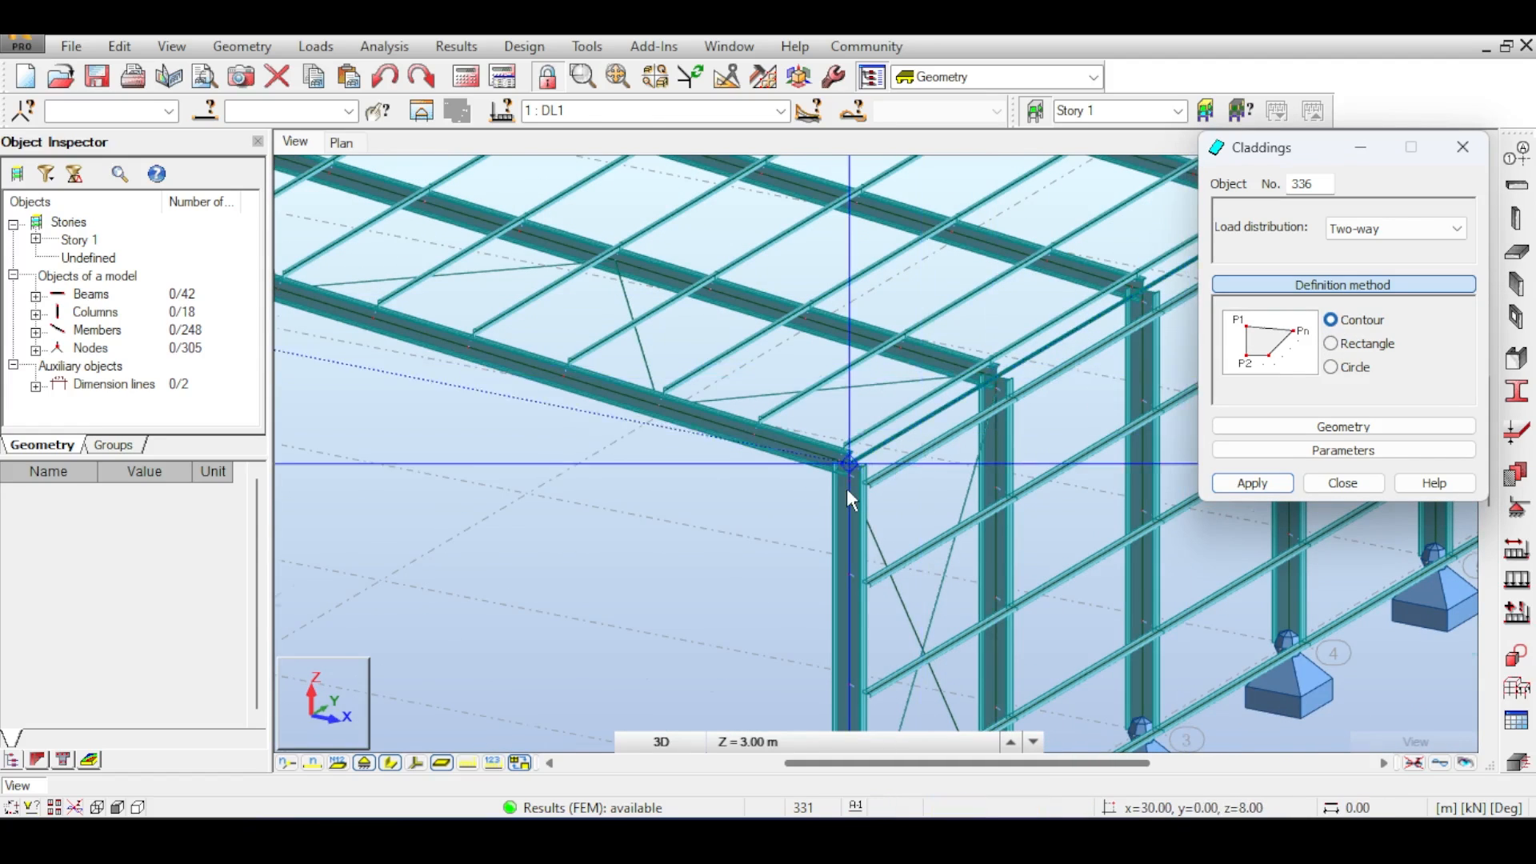
pyautogui.scroll(4, 852, 448)
pyautogui.scroll(3, 852, 444)
pyautogui.click(846, 424)
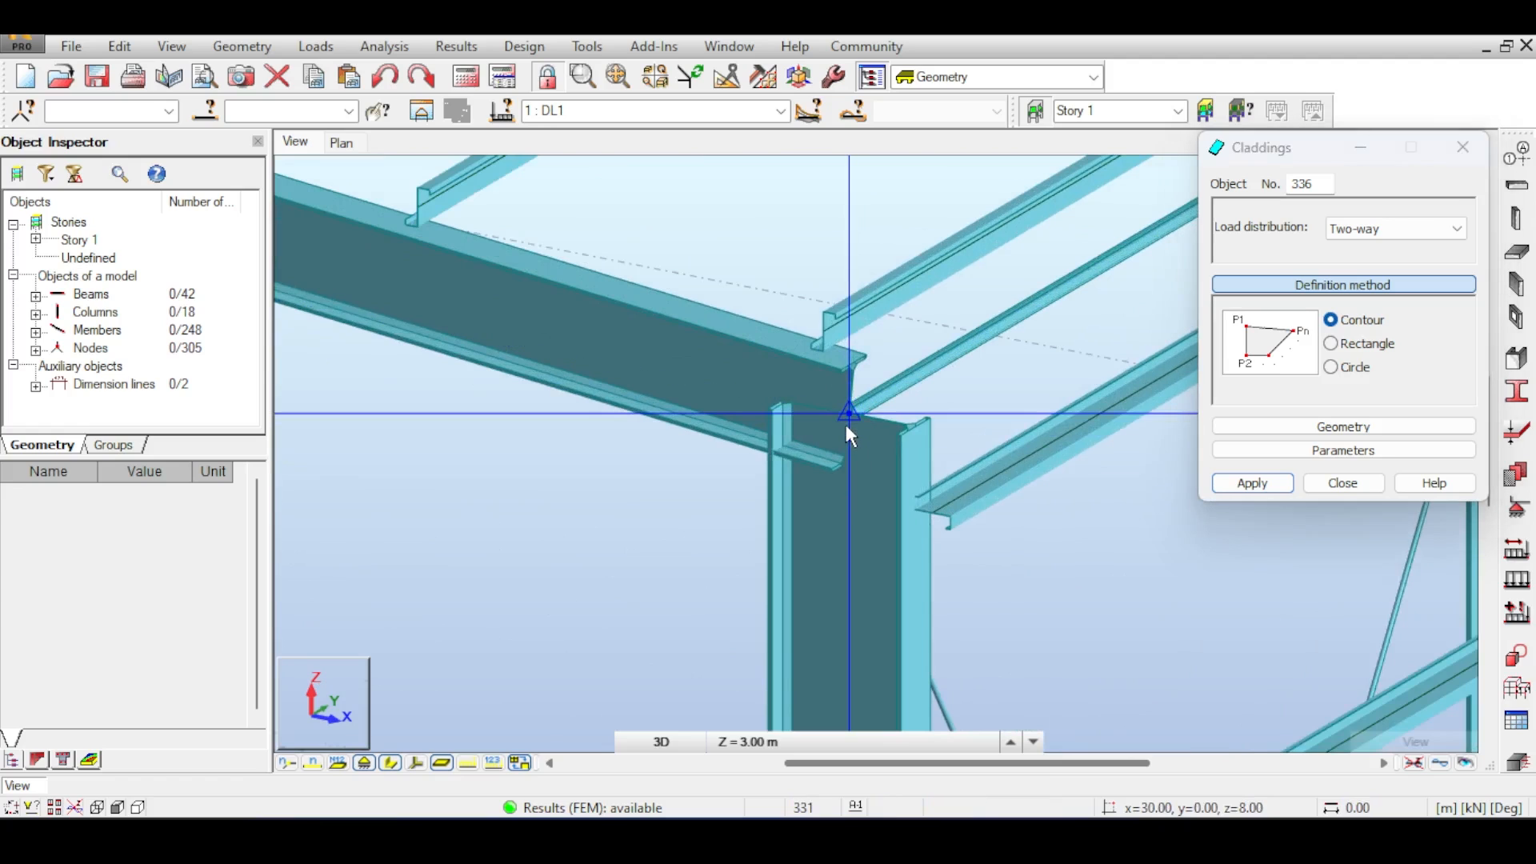
pyautogui.scroll(-1, 933, 368)
pyautogui.moveTo(933, 368); pyautogui.dragTo(500, 526, button='middle')
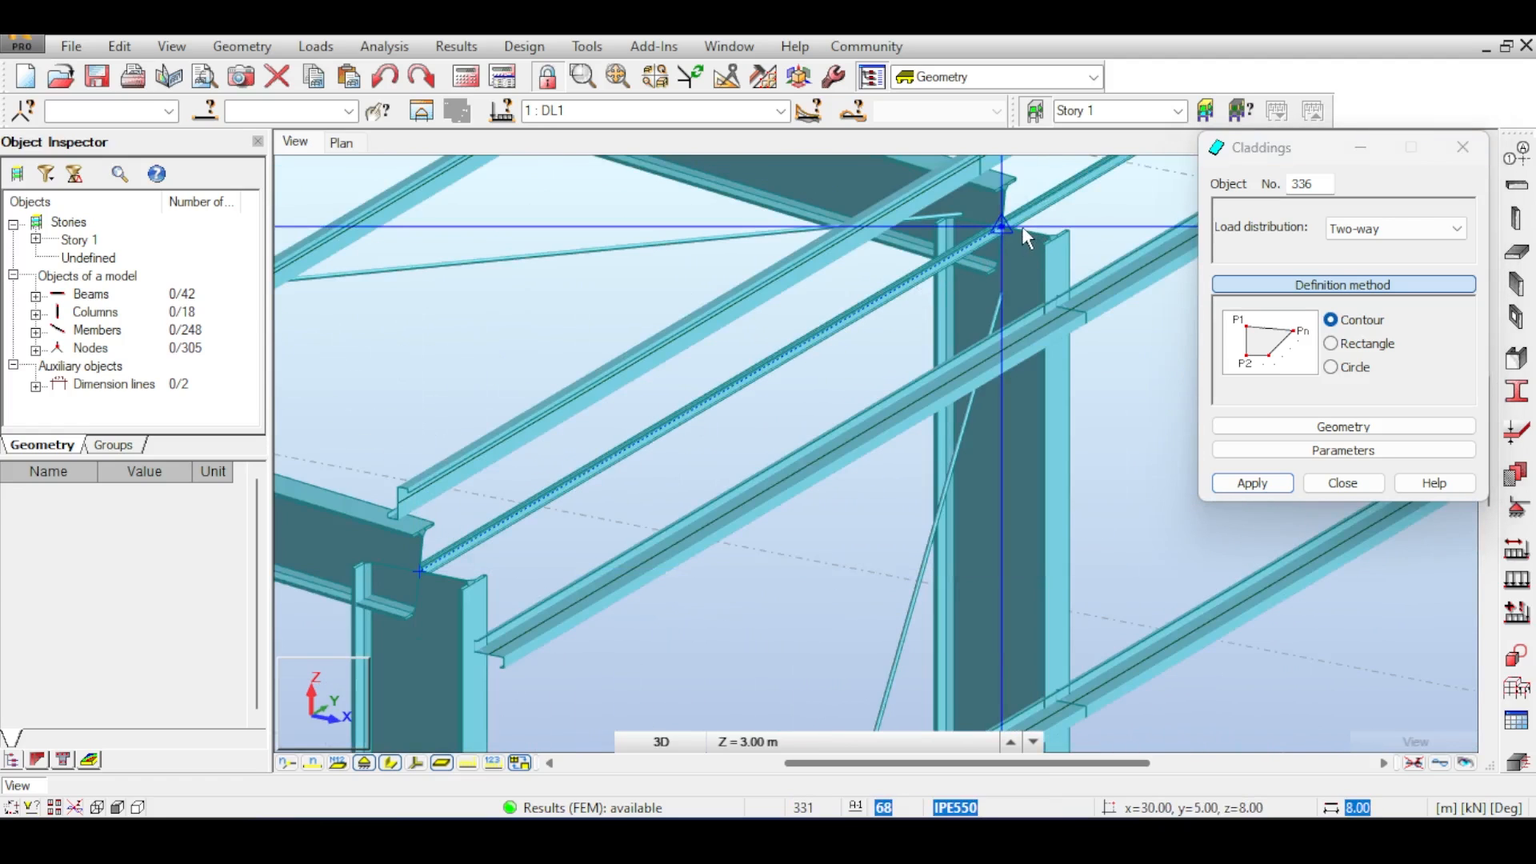
# - Pick the ridge and remaining eave corners of the first roof bay, closing the contour to create the roof cladding panel
pyautogui.scroll(-3, 990, 320)
pyautogui.scroll(-1, 810, 305)
pyautogui.moveTo(804, 304); pyautogui.dragTo(933, 406, button='middle')
pyautogui.scroll(-1, 901, 330)
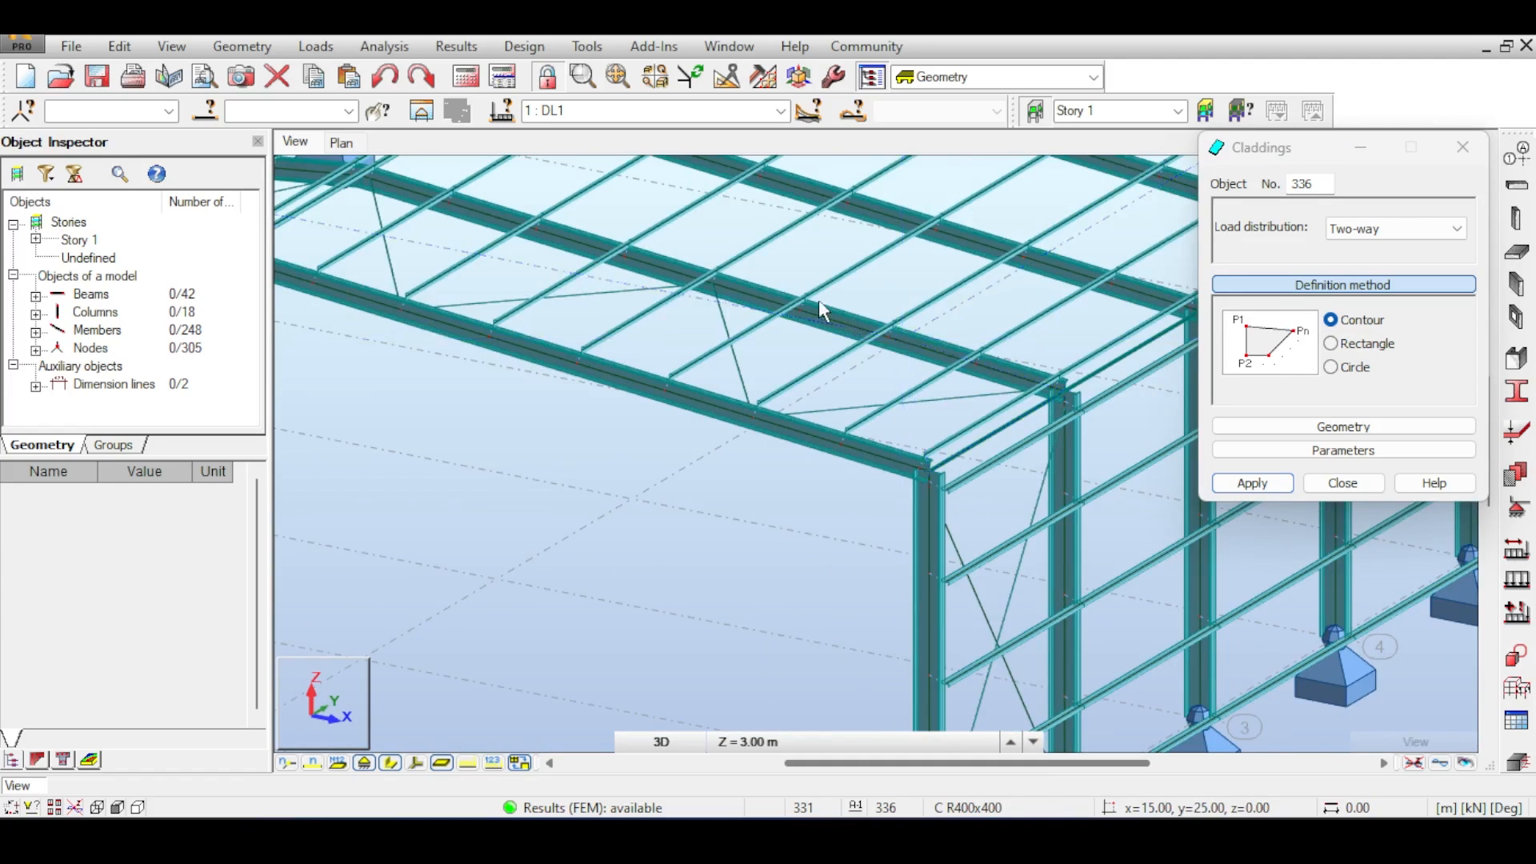
pyautogui.moveTo(710, 285); pyautogui.dragTo(977, 439, button='middle')
pyautogui.scroll(5, 631, 326)
pyautogui.scroll(5, 630, 328)
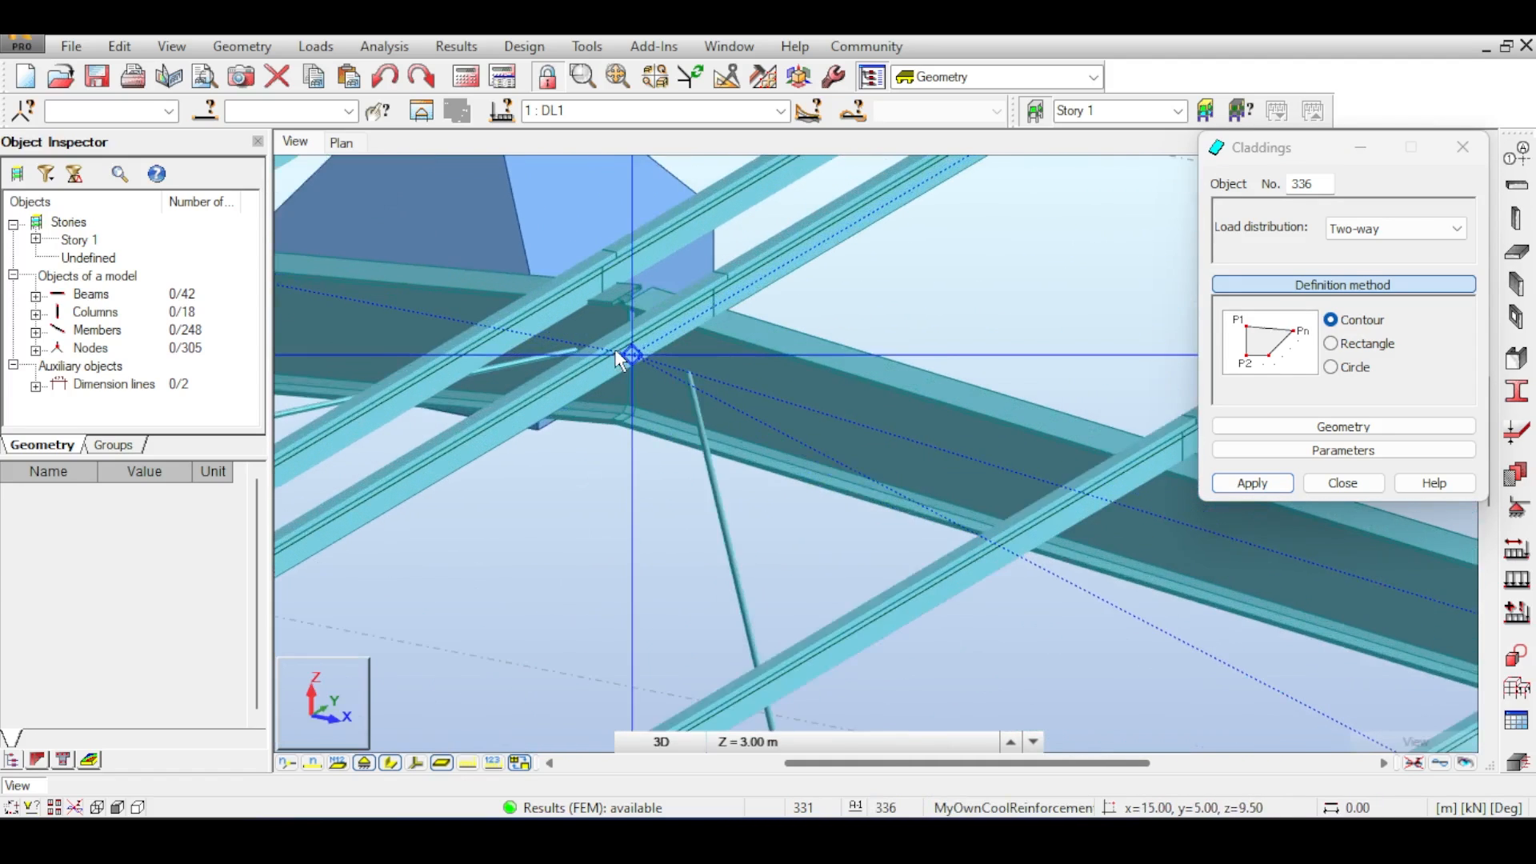
pyautogui.scroll(-5, 648, 400)
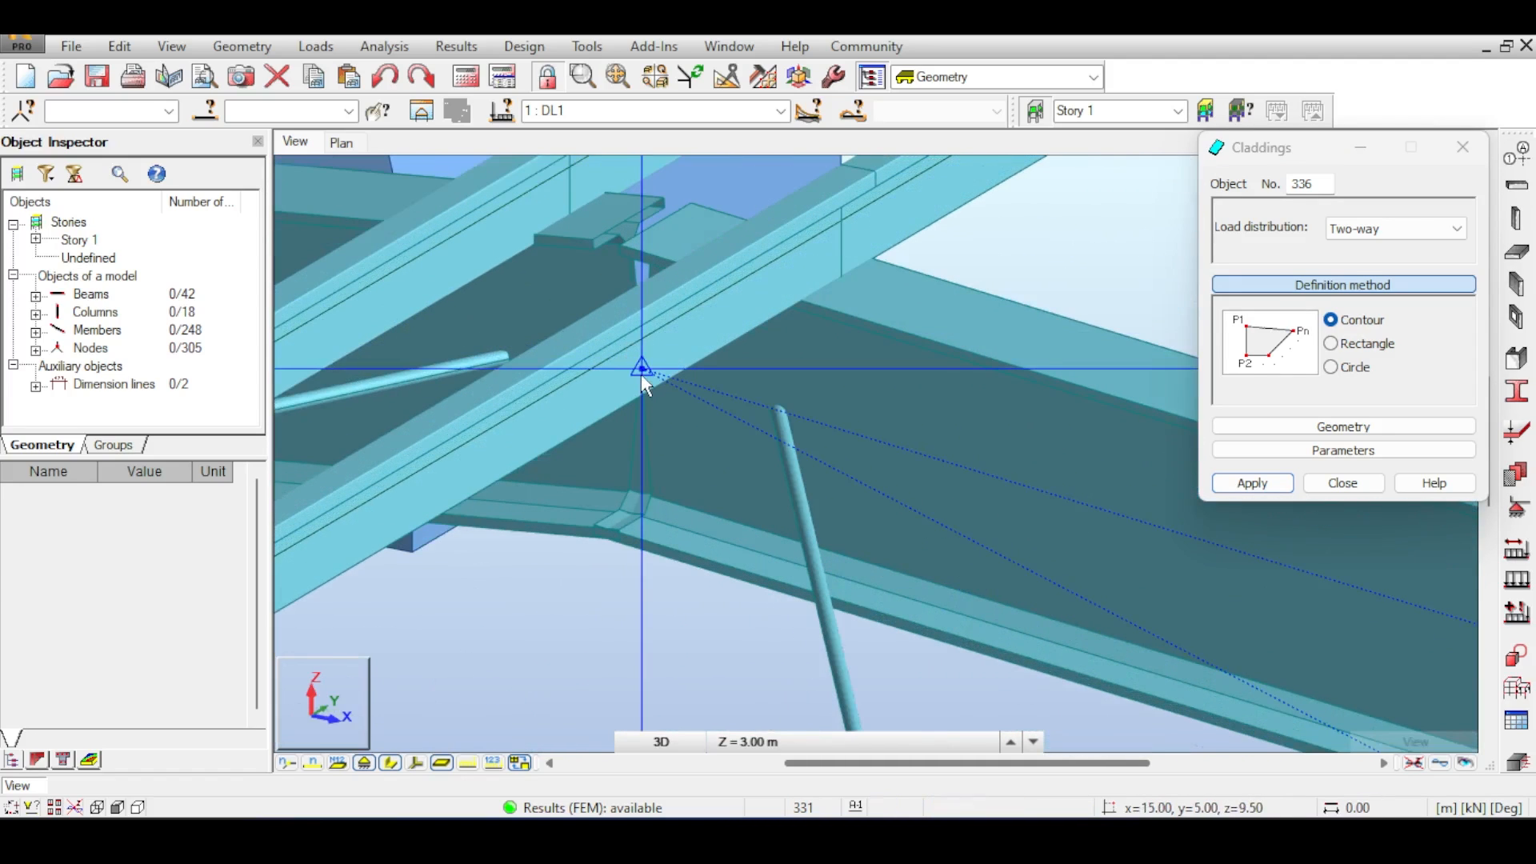
pyautogui.scroll(-3, 589, 463)
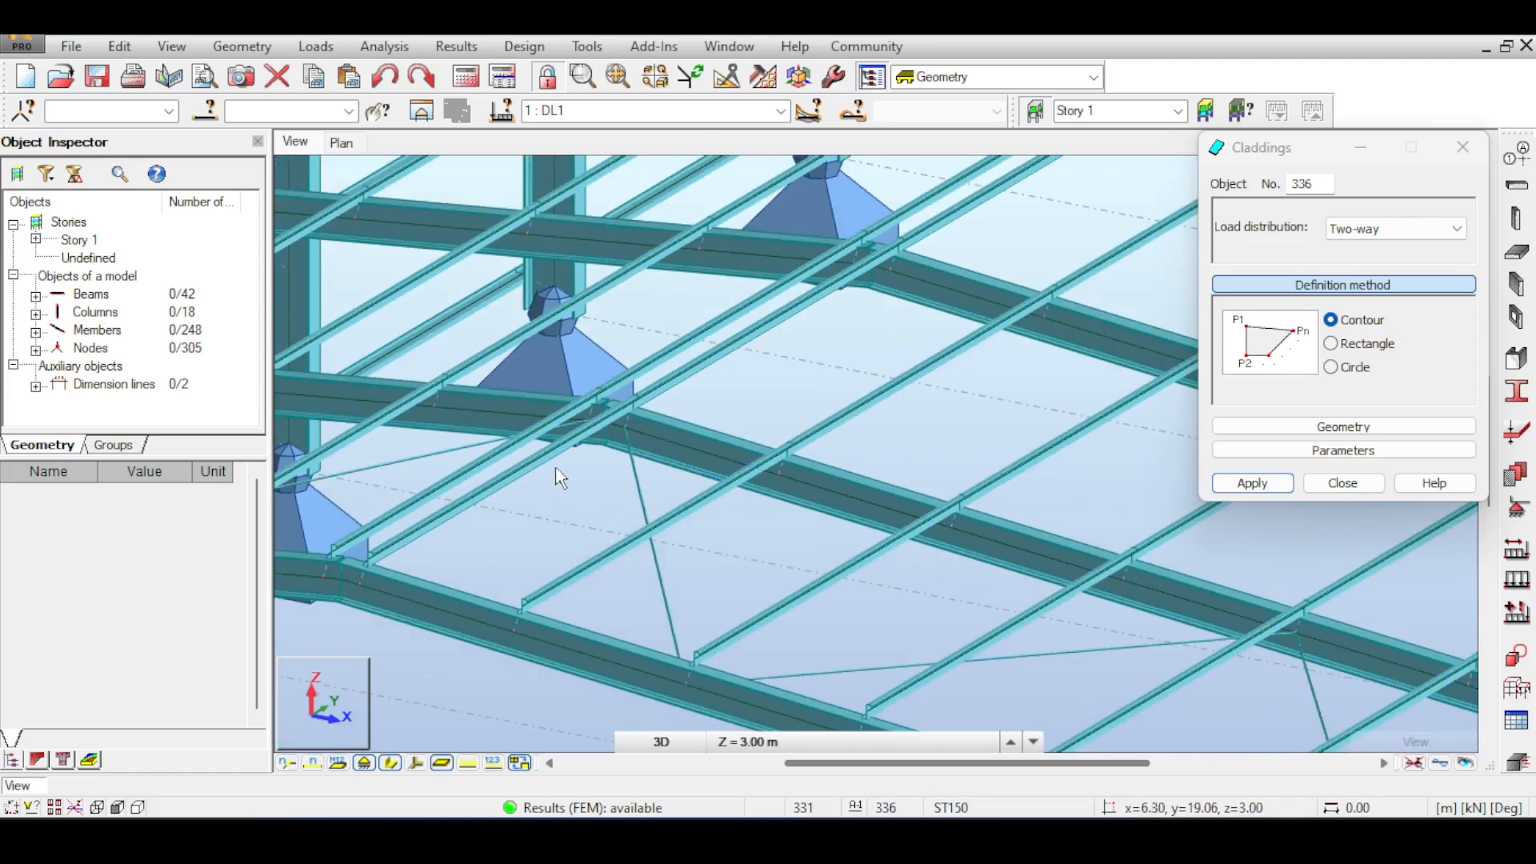
pyautogui.scroll(5, 444, 492)
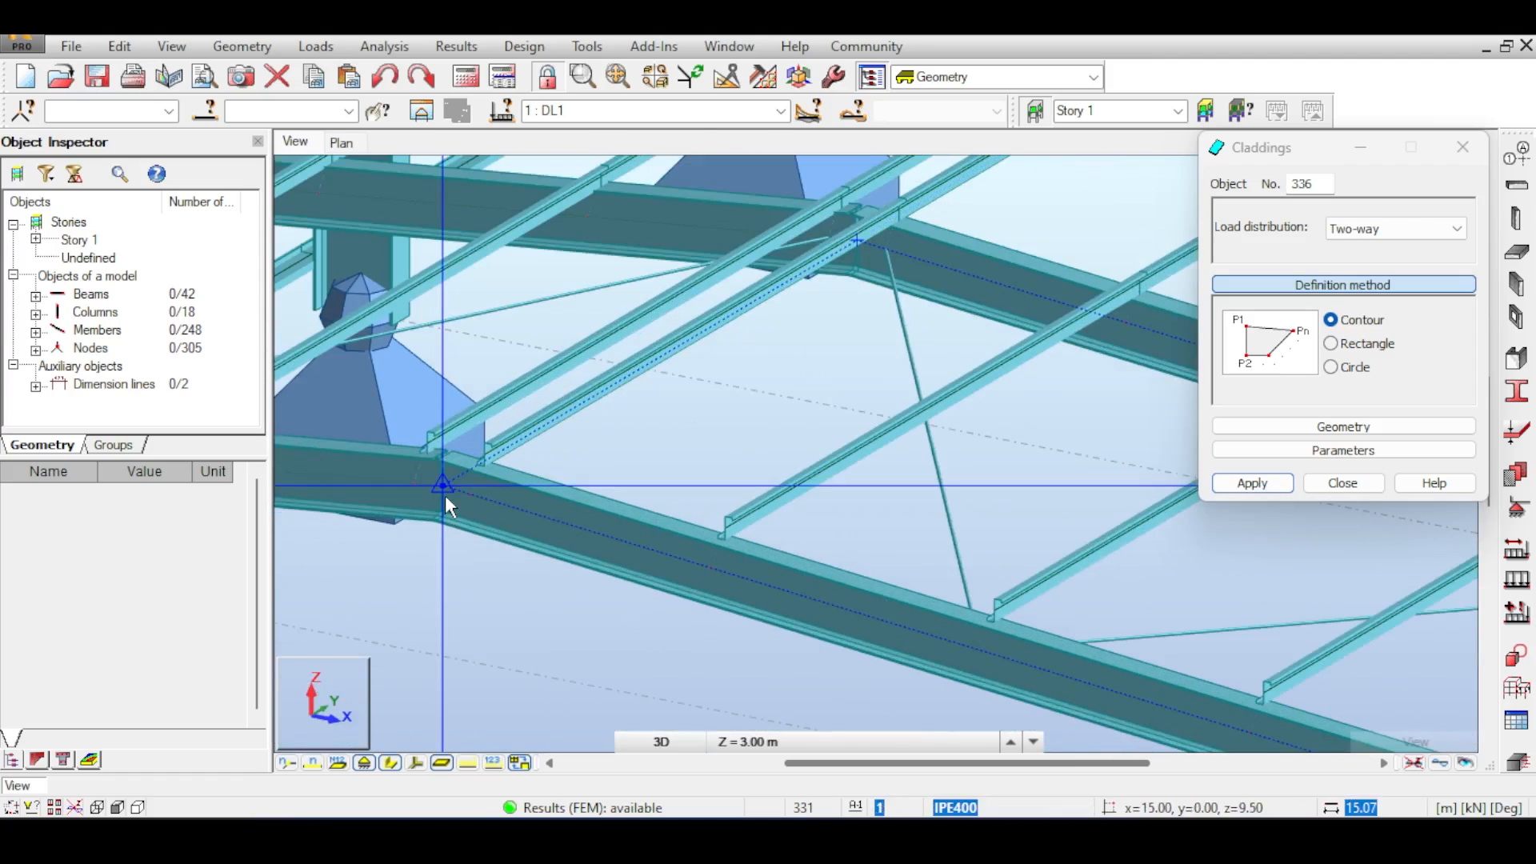
pyautogui.click(445, 496)
pyautogui.scroll(-6, 676, 481)
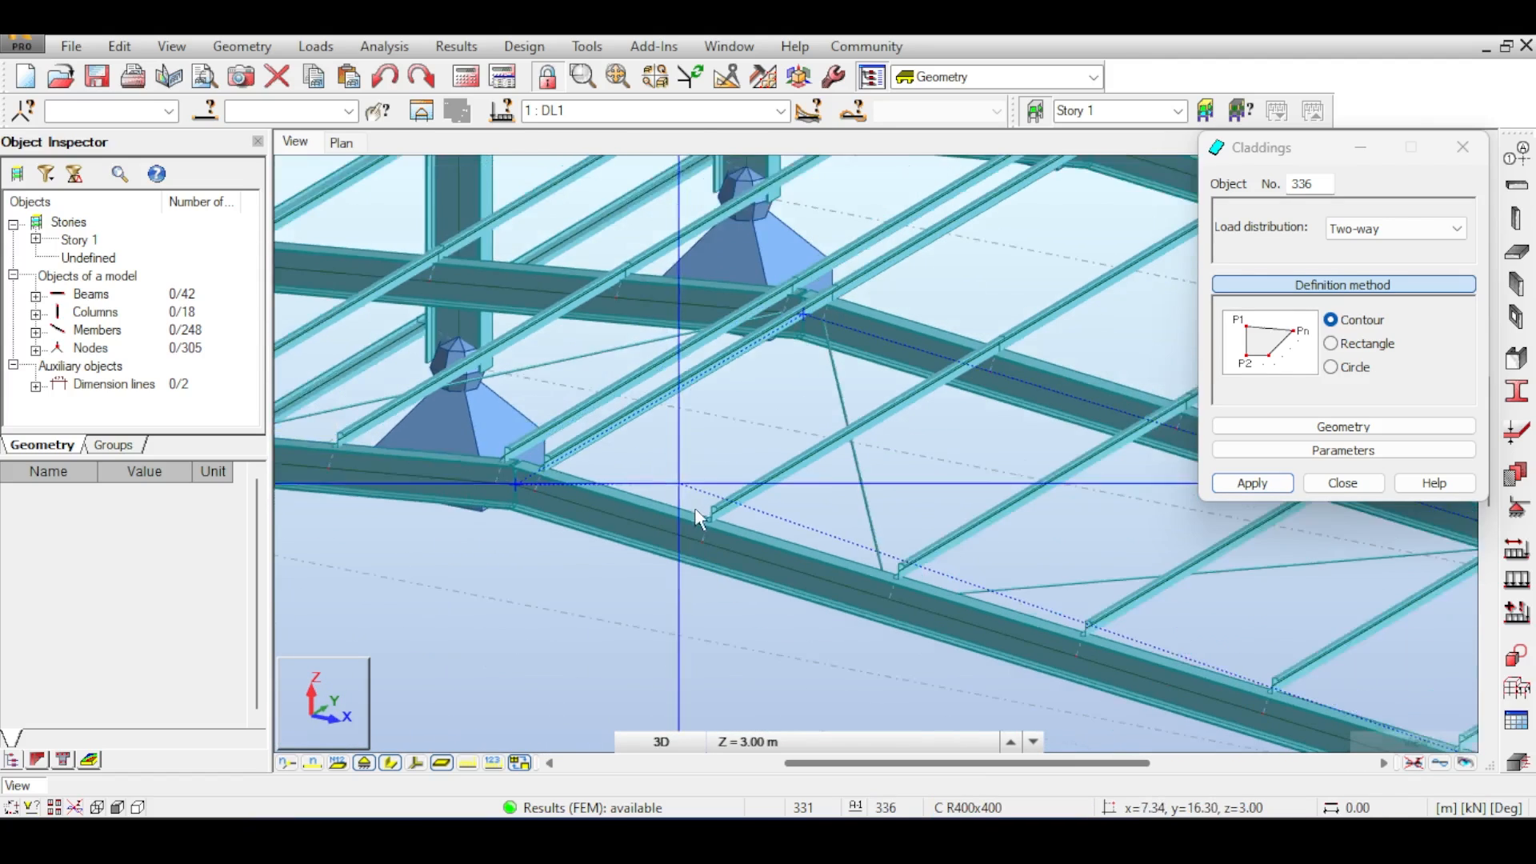
pyautogui.moveTo(848, 546); pyautogui.dragTo(428, 417, button='middle')
pyautogui.scroll(5, 808, 566)
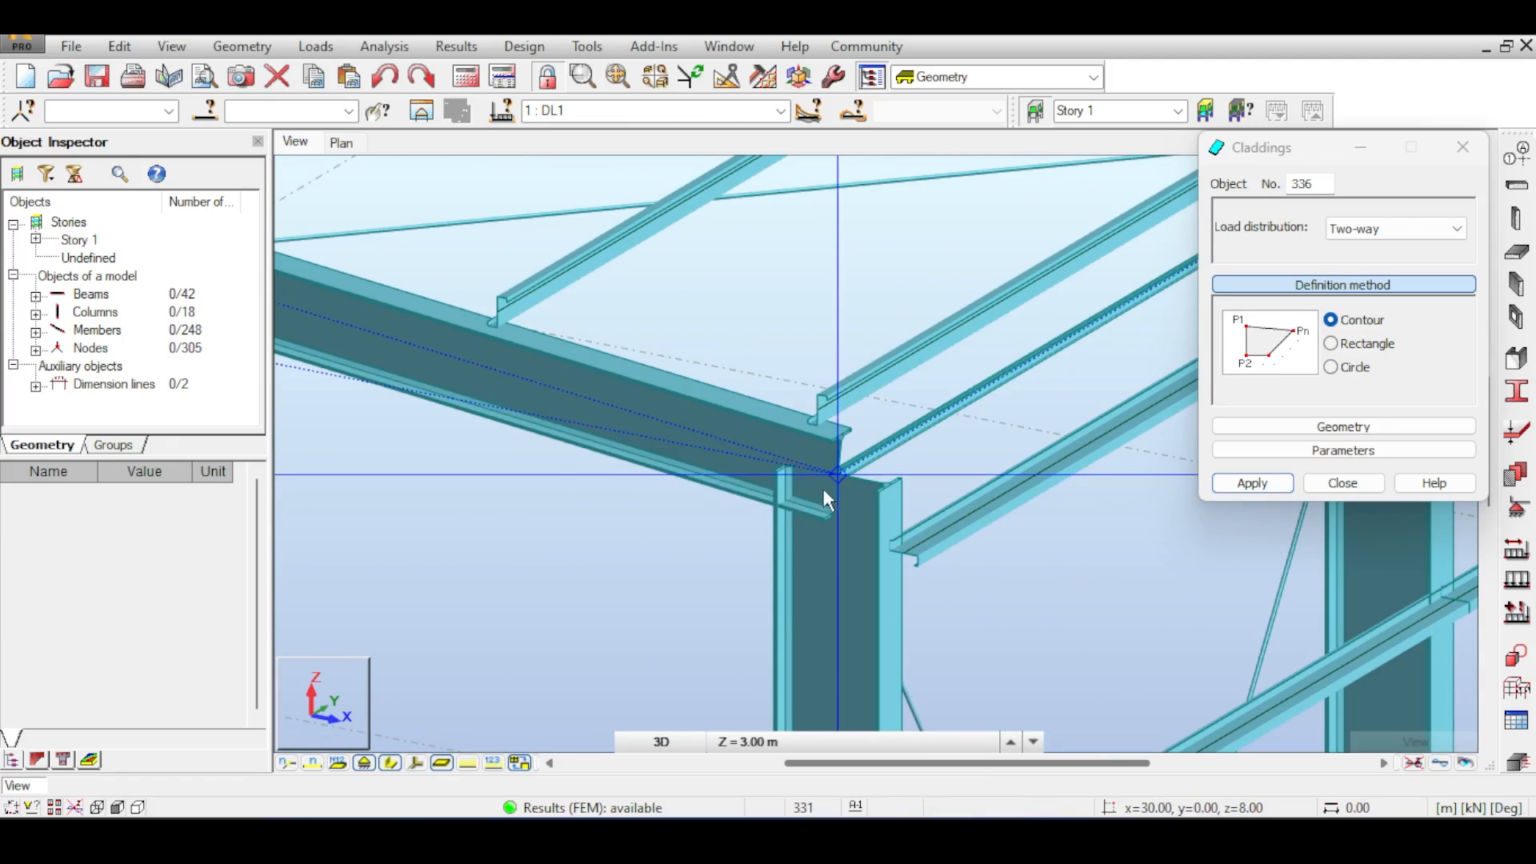
pyautogui.click(836, 477)
pyautogui.click(832, 478)
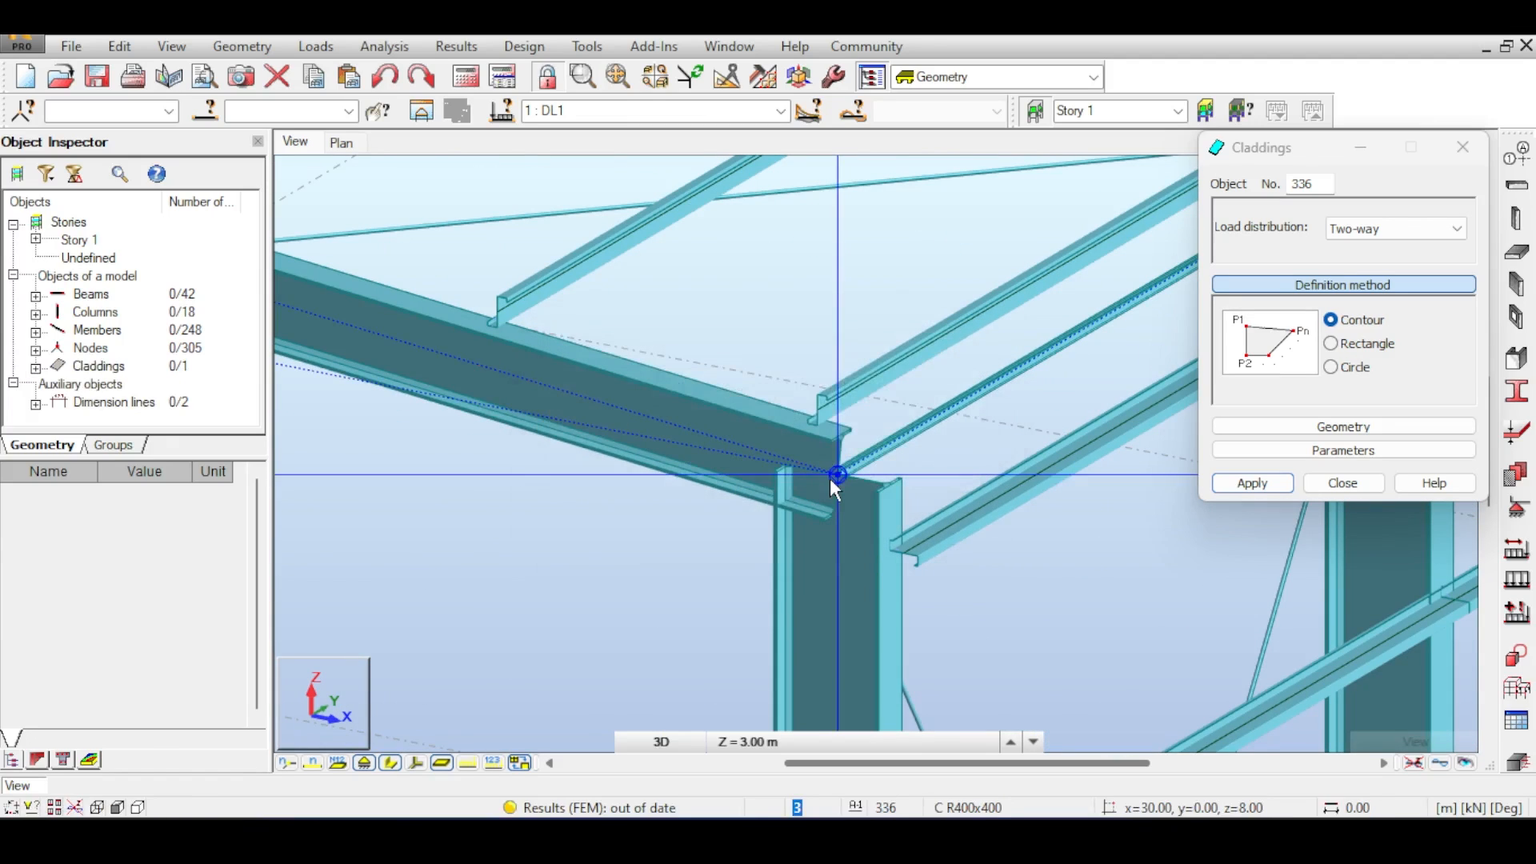
pyautogui.click(1342, 483)
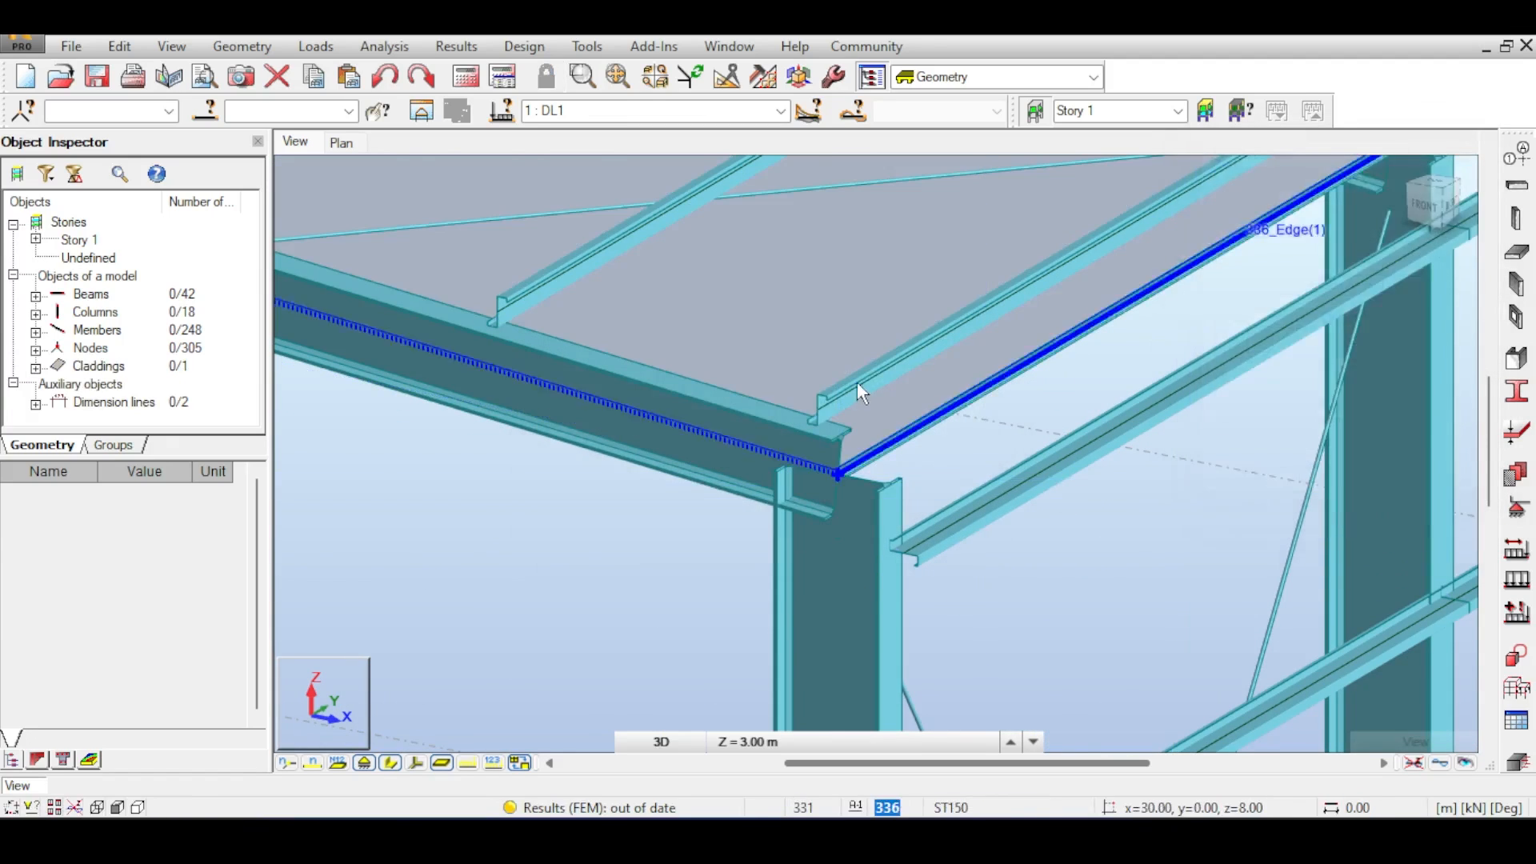
# - Inspect the new roof cladding panel from the side and in 3D
pyautogui.moveTo(824, 336); pyautogui.dragTo(1052, 422, button='middle')
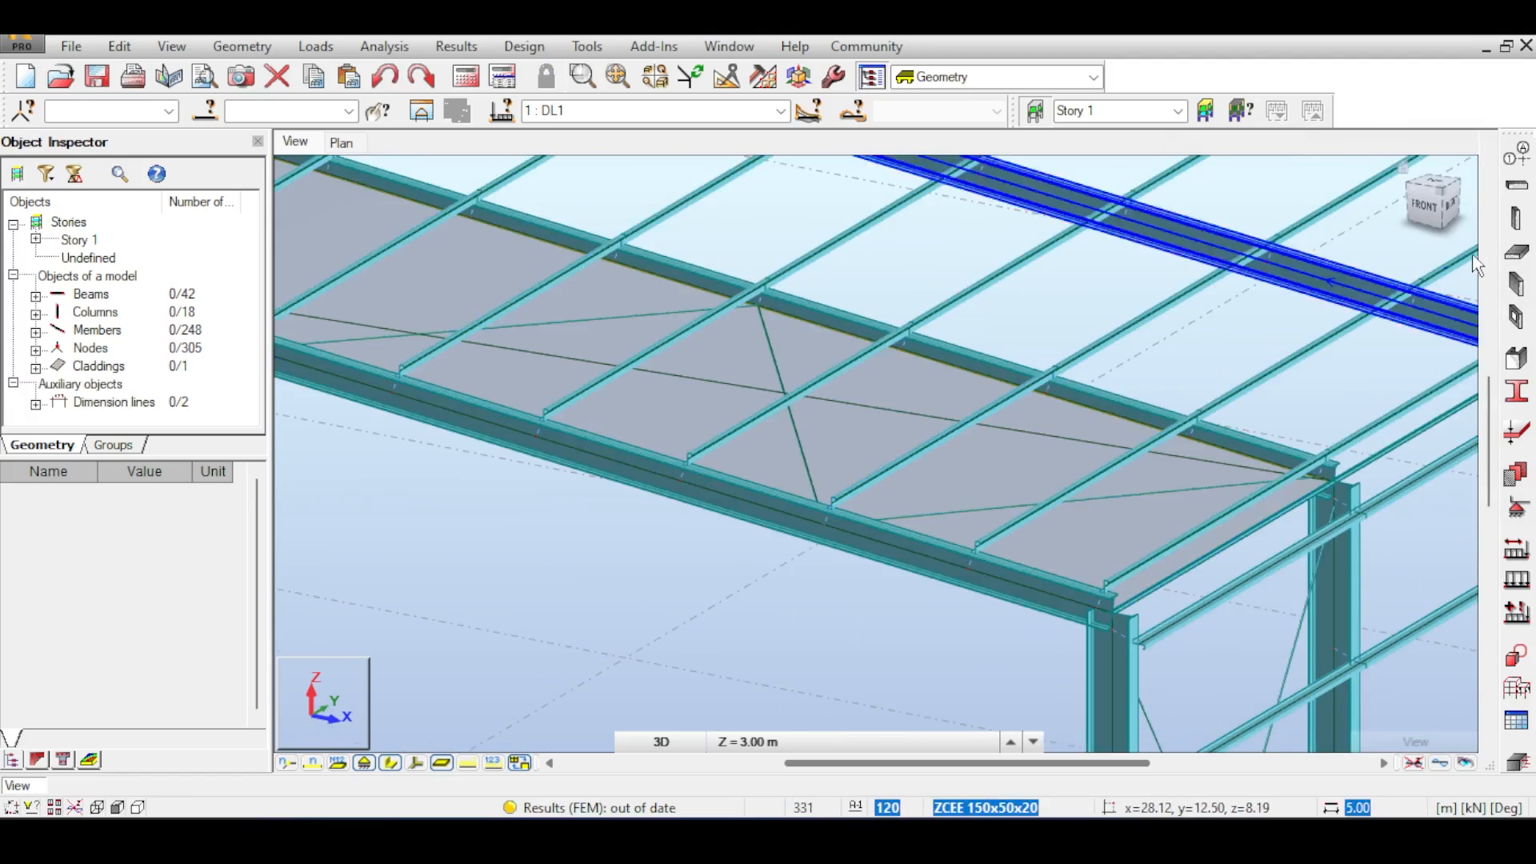
pyautogui.click(1442, 210)
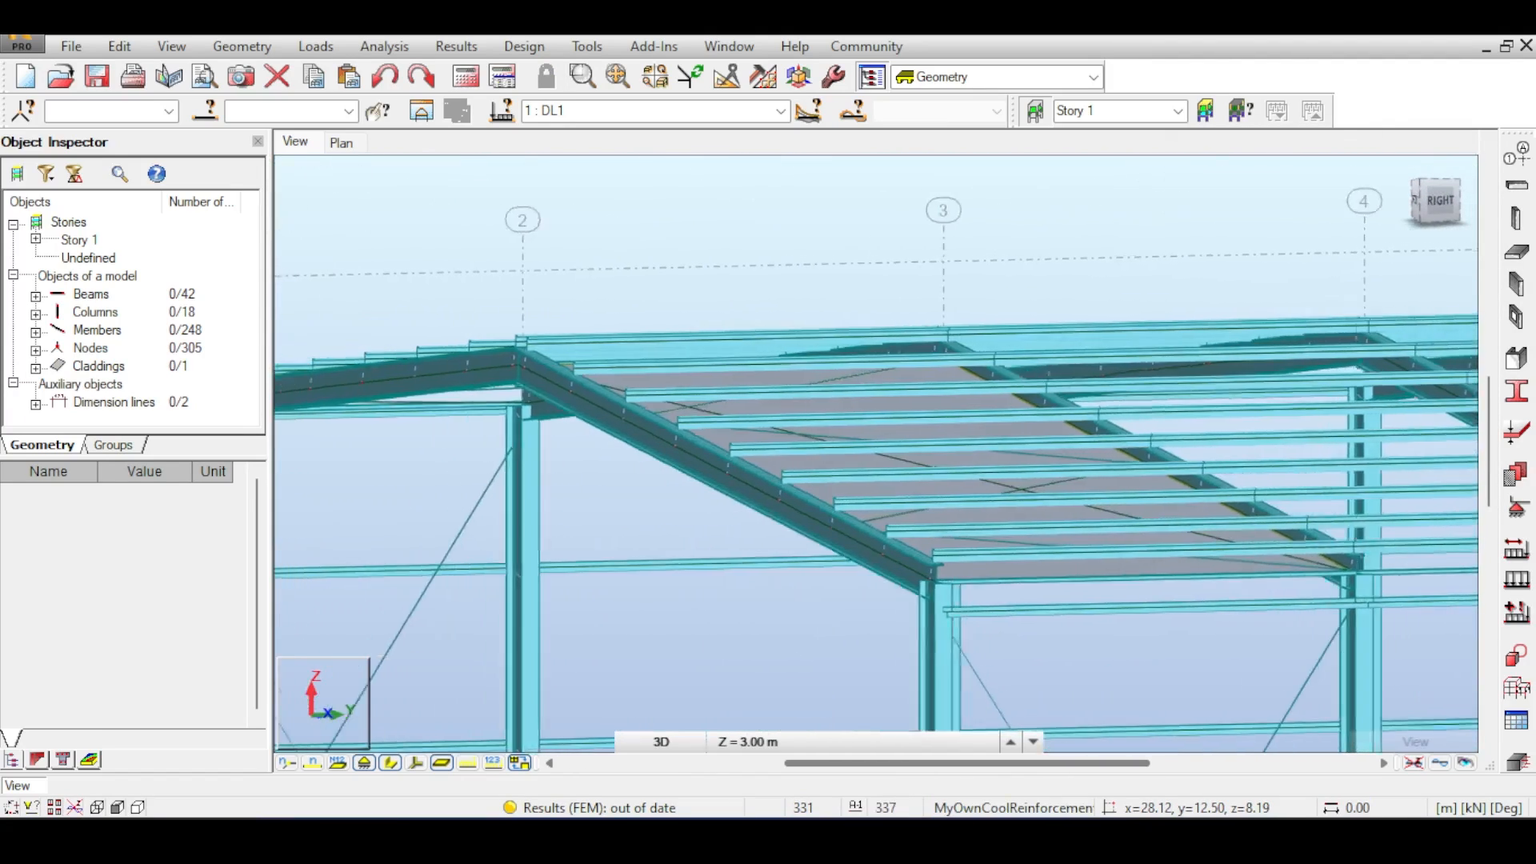
pyautogui.keyDown('shift'); pyautogui.moveTo(960, 480); pyautogui.dragTo(1056, 520, button='middle'); pyautogui.keyUp('shift')
pyautogui.keyDown('shift'); pyautogui.moveTo(1184, 304); pyautogui.dragTo(1156, 352, button='middle'); pyautogui.keyUp('shift')
pyautogui.scroll(-4, 1261, 312)
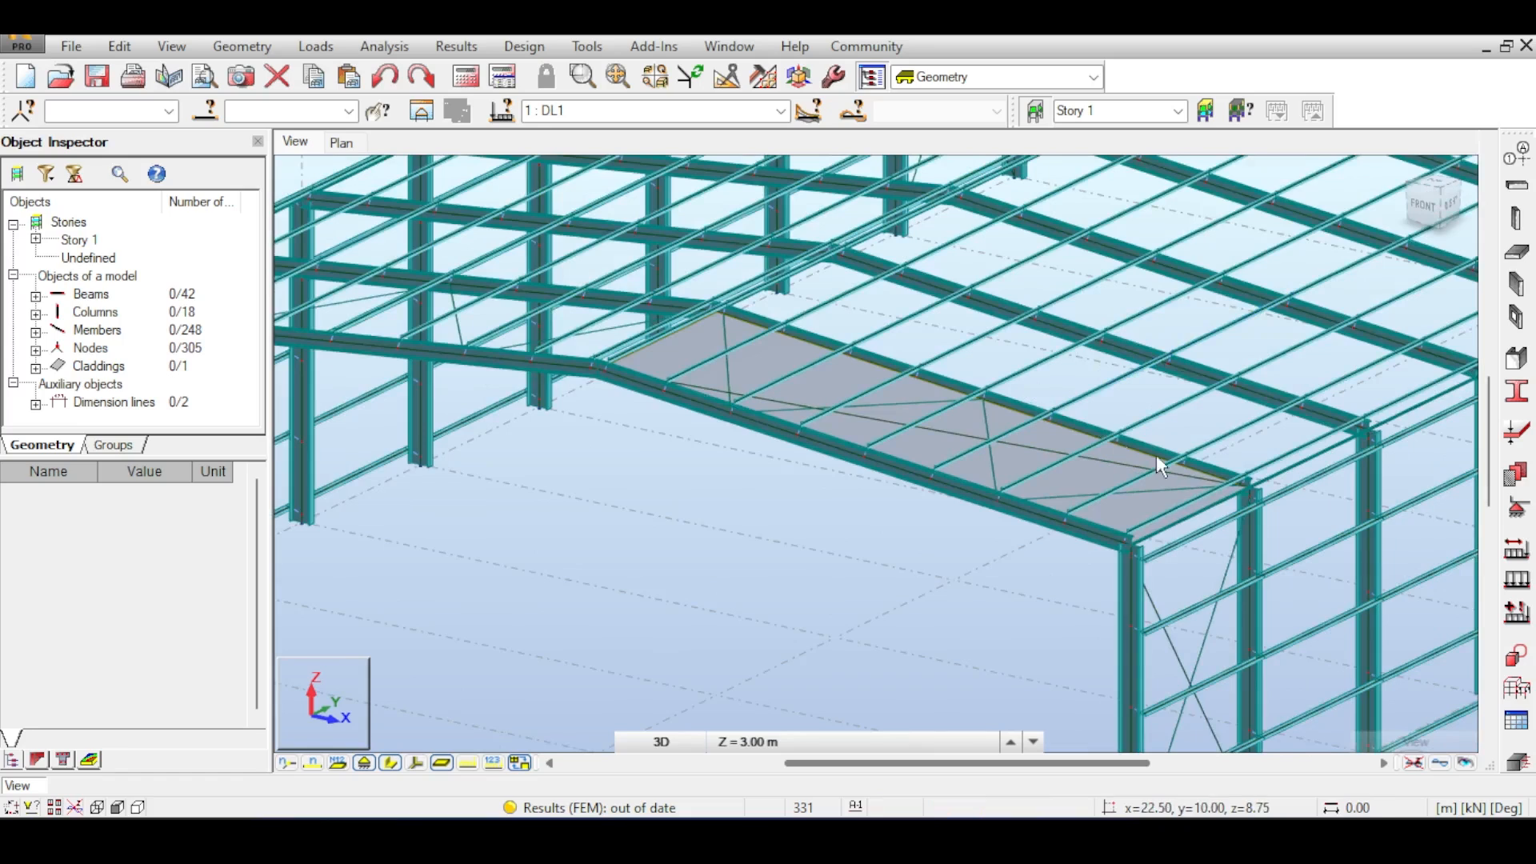
# - Define a uniform planar surface load of -10 kPa in global Z for load case DL1
pyautogui.click(1517, 579)
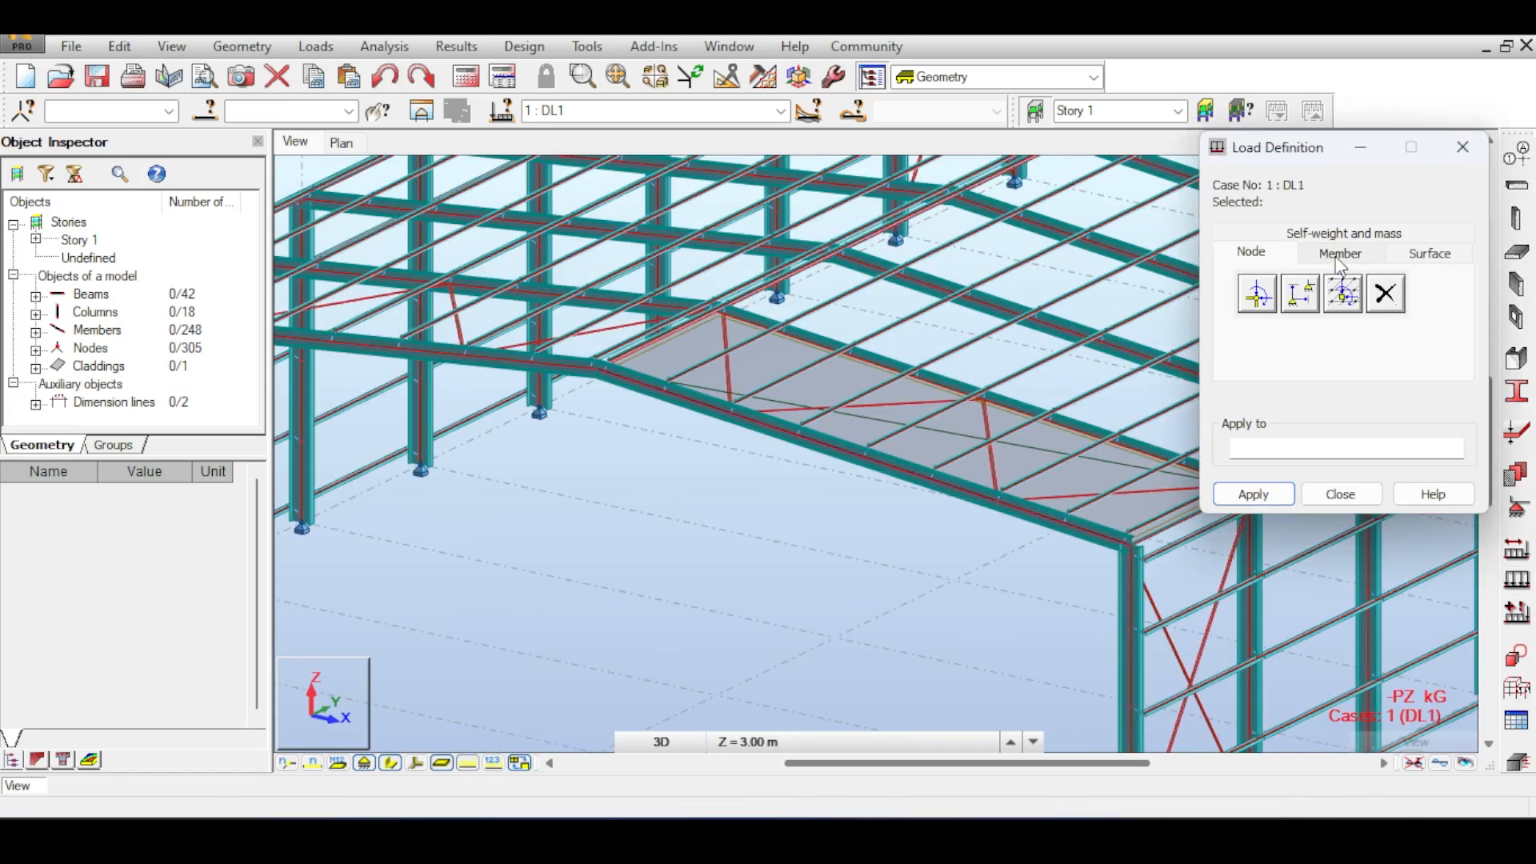
pyautogui.click(1412, 253)
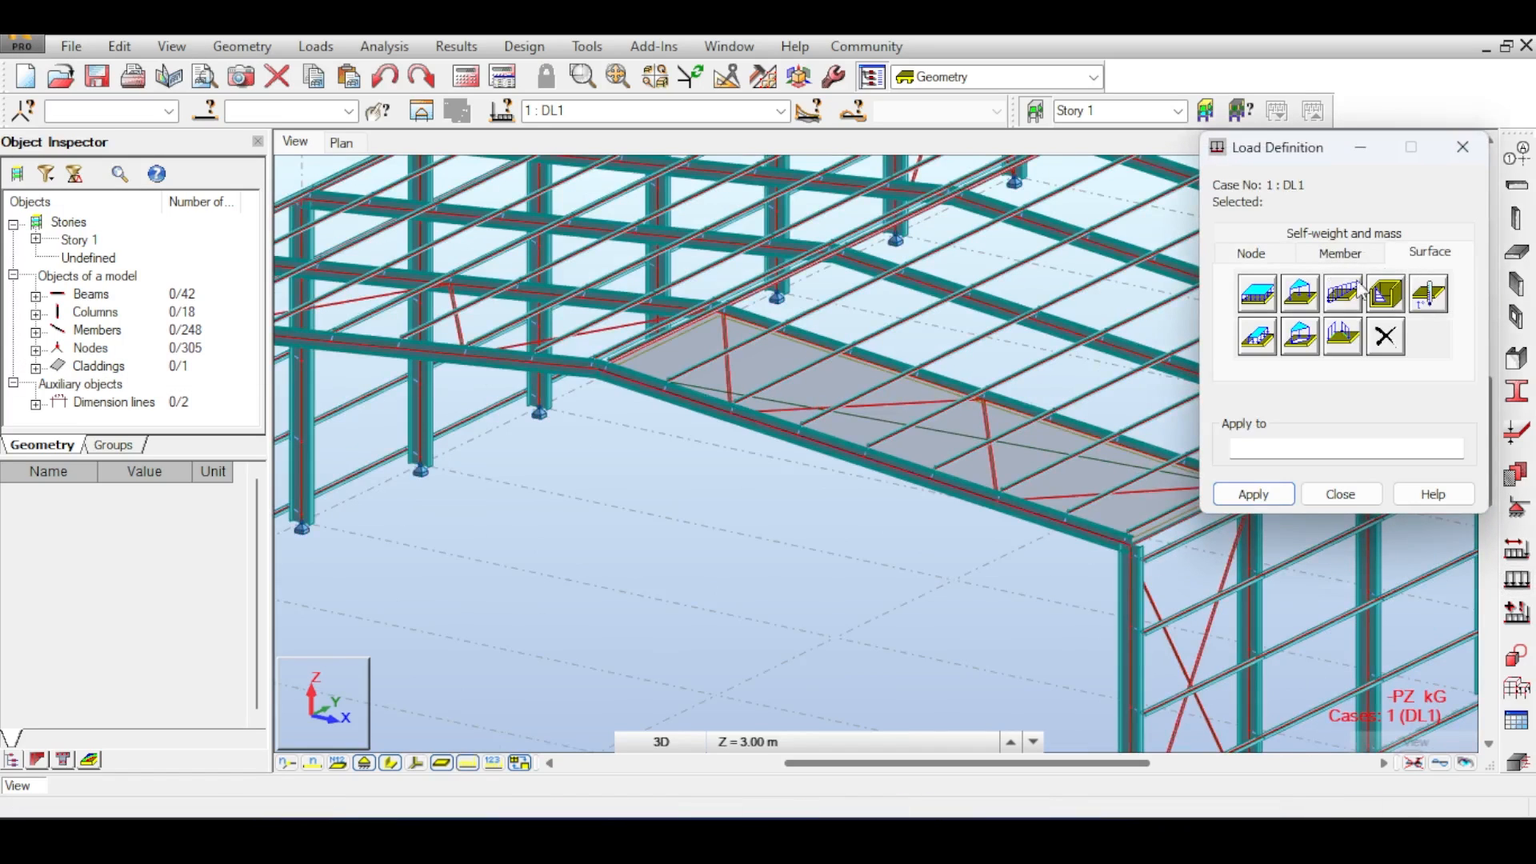
pyautogui.click(1258, 294)
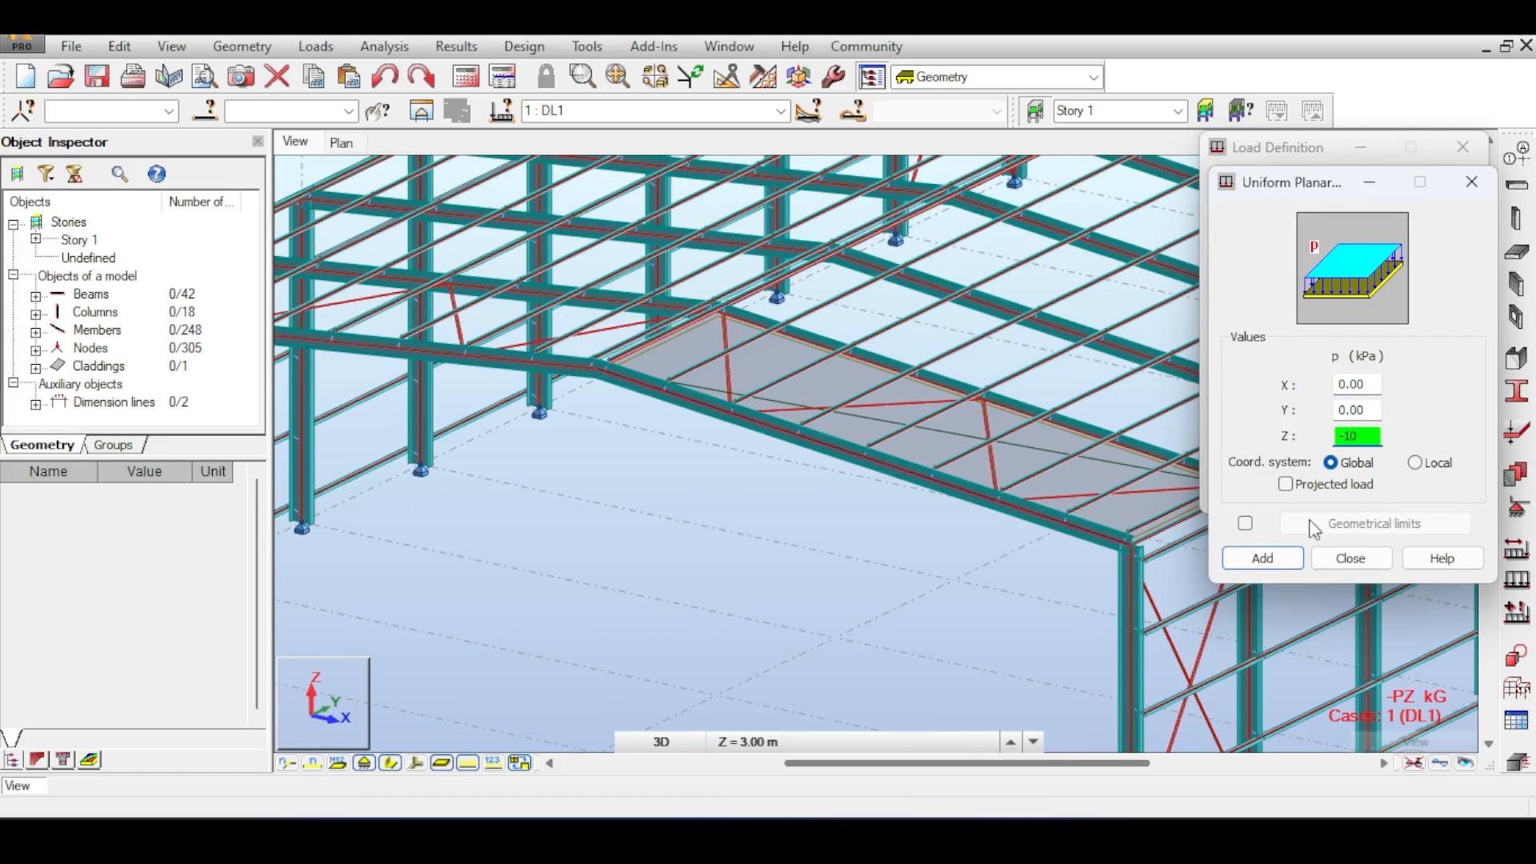
pyautogui.click(1262, 559)
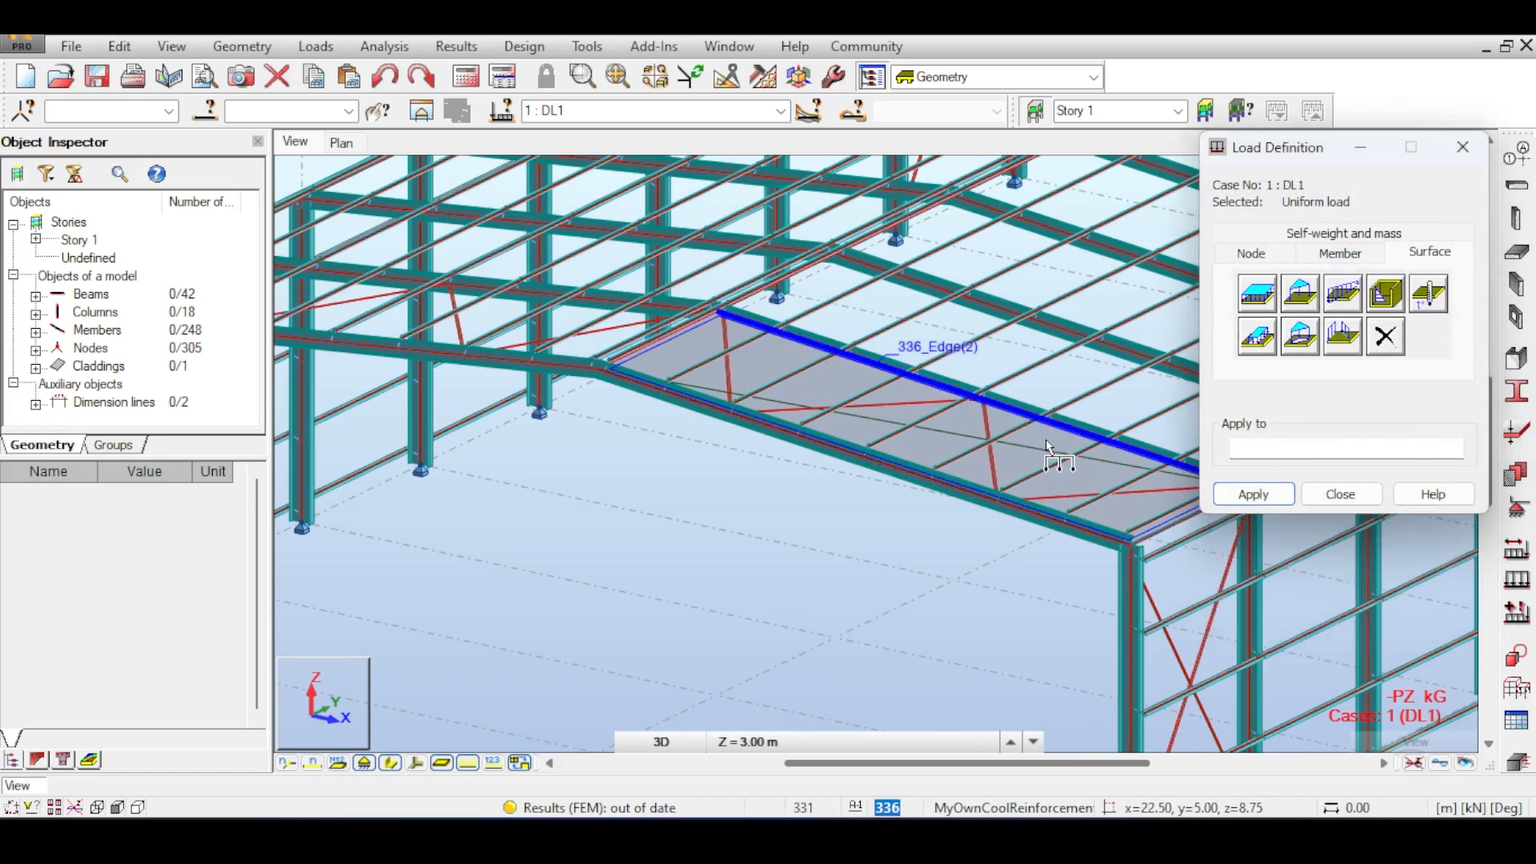
# - Apply the uniform surface load to the selected roof cladding panel, close the load dialog and run the calculations
pyautogui.click(1248, 493)
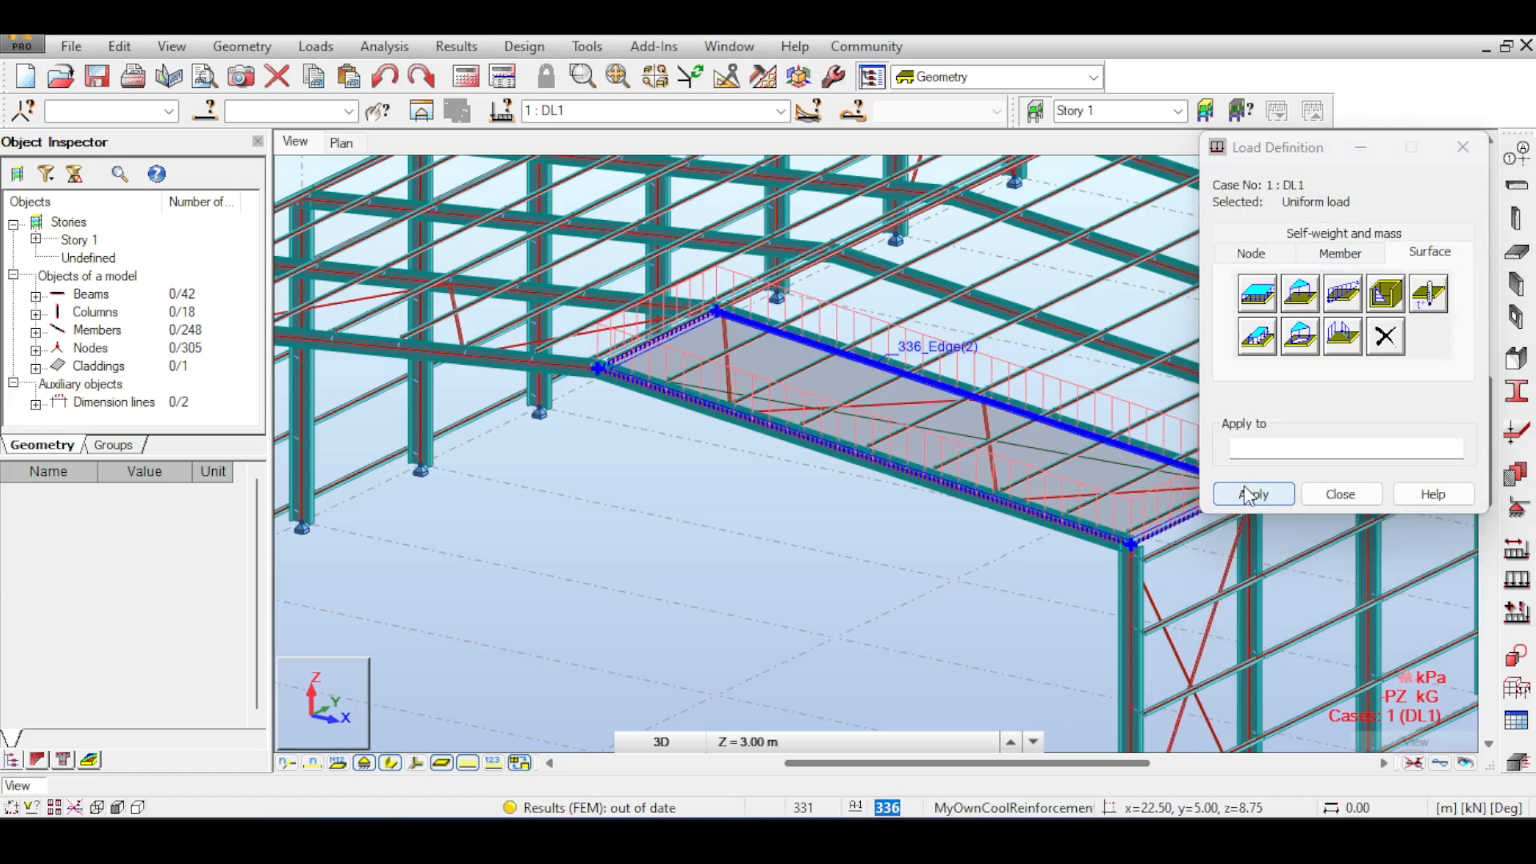
pyautogui.click(1324, 495)
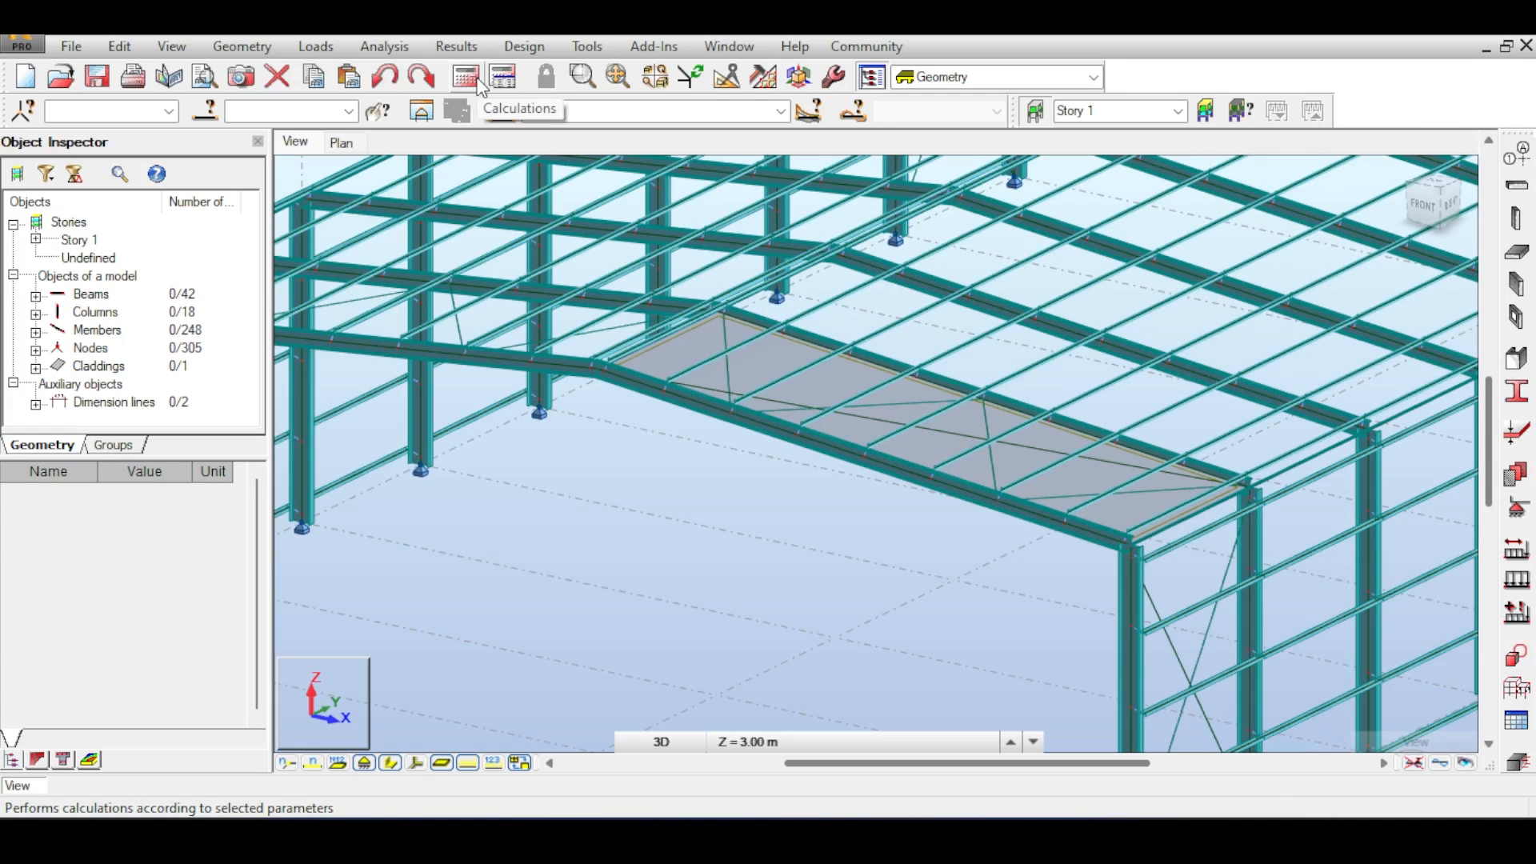
pyautogui.click(478, 82)
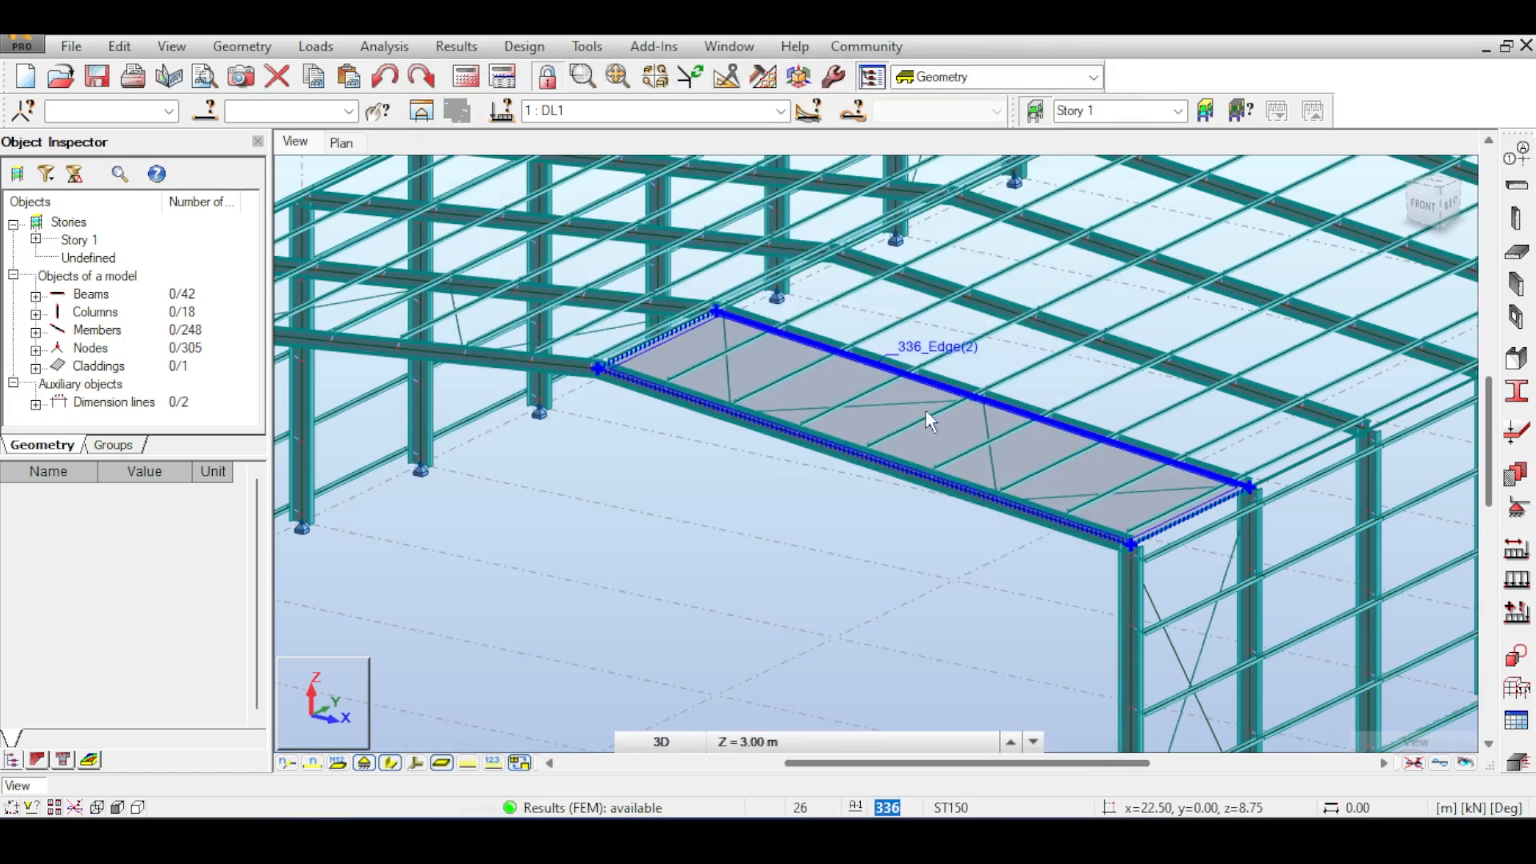
# - Display the My moment diagrams for the members and normalize the diagram scale
pyautogui.scroll(-2, 795, 416)
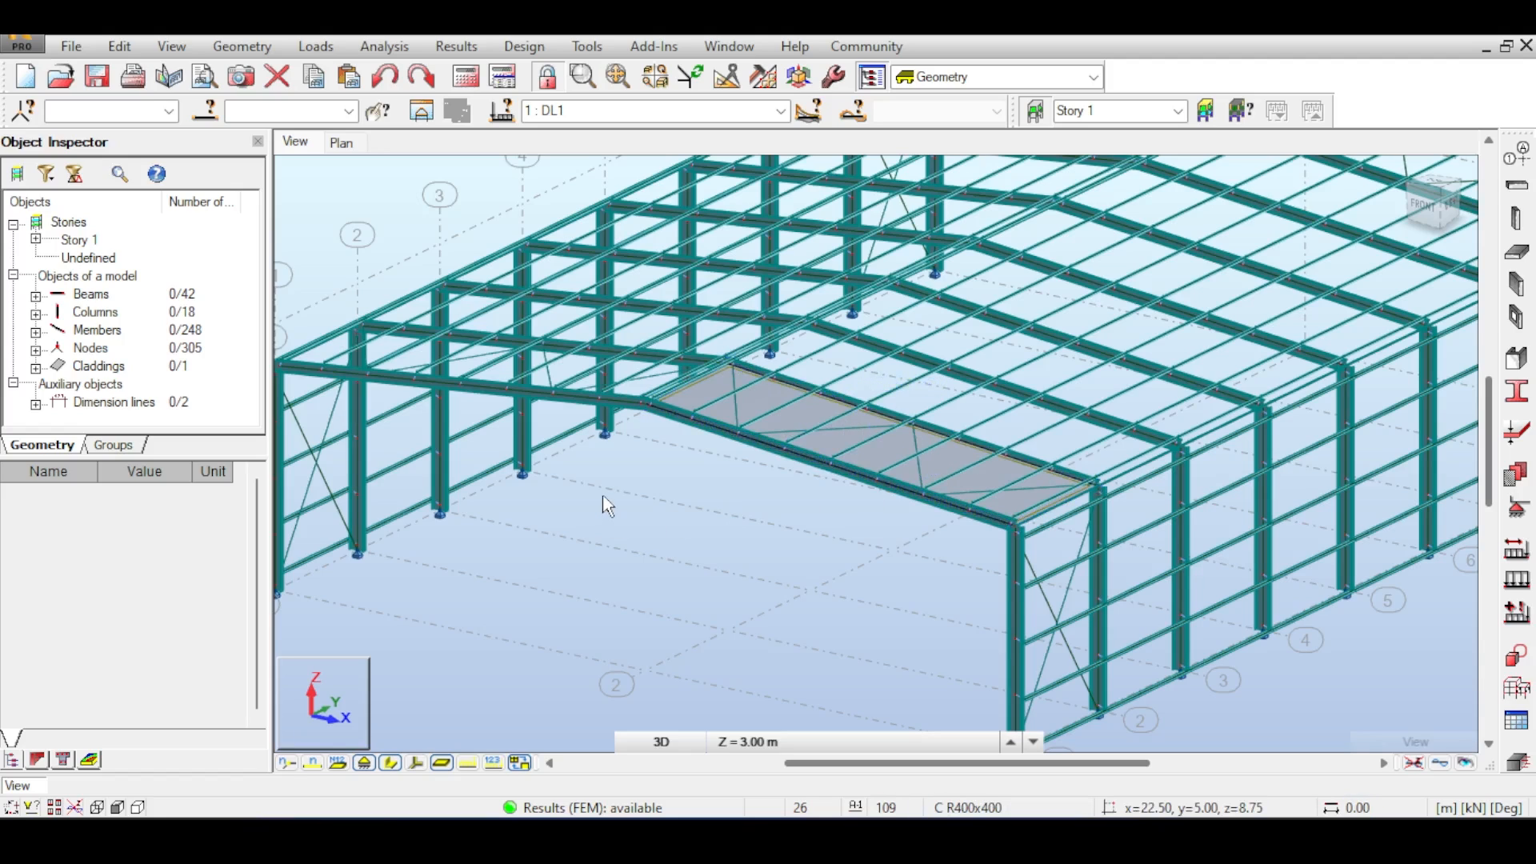
pyautogui.click(456, 46)
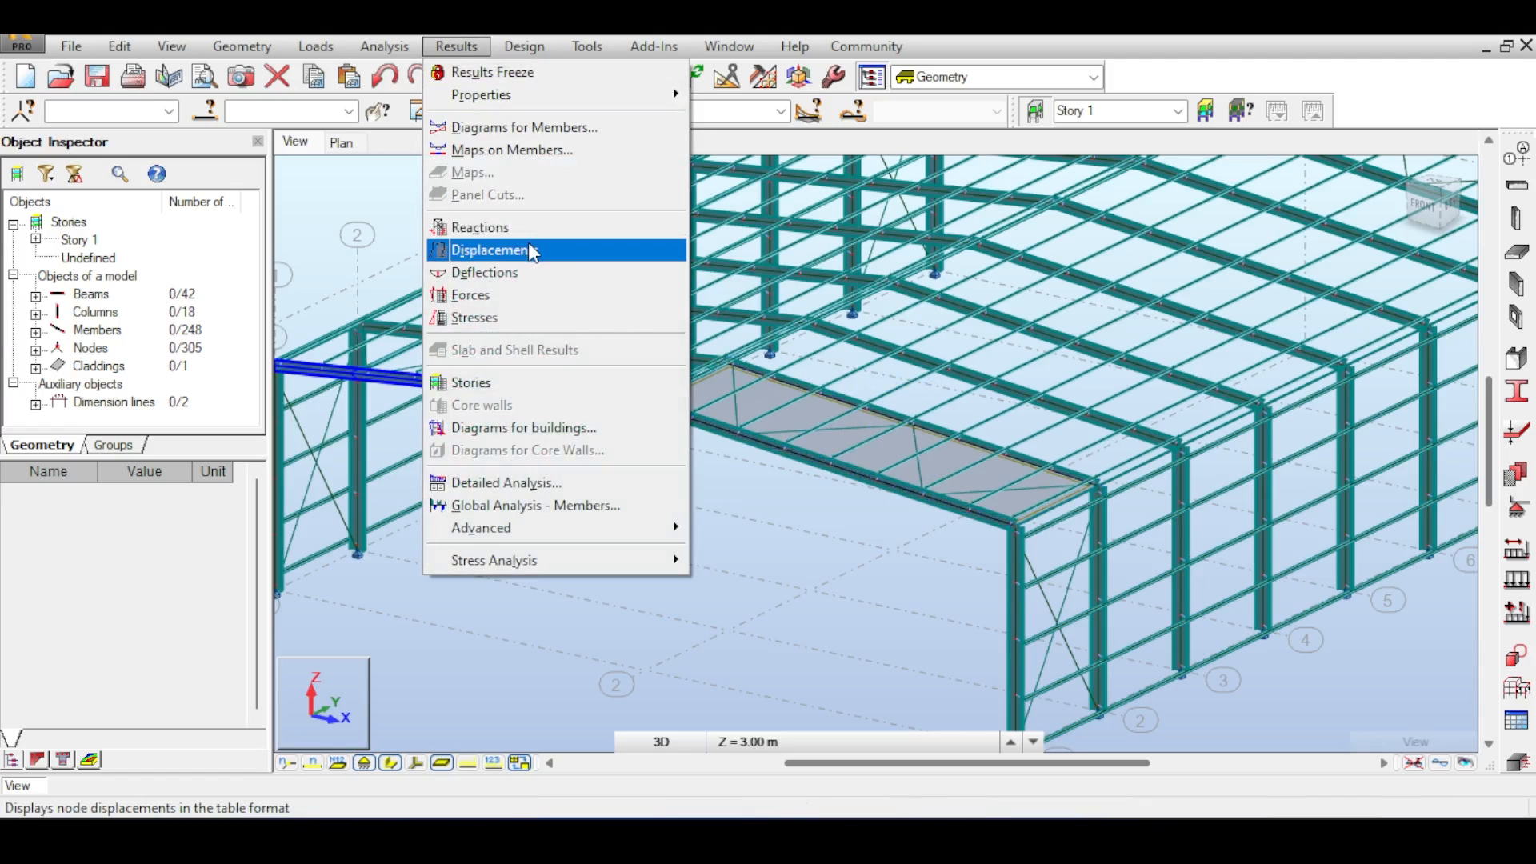
pyautogui.click(546, 134)
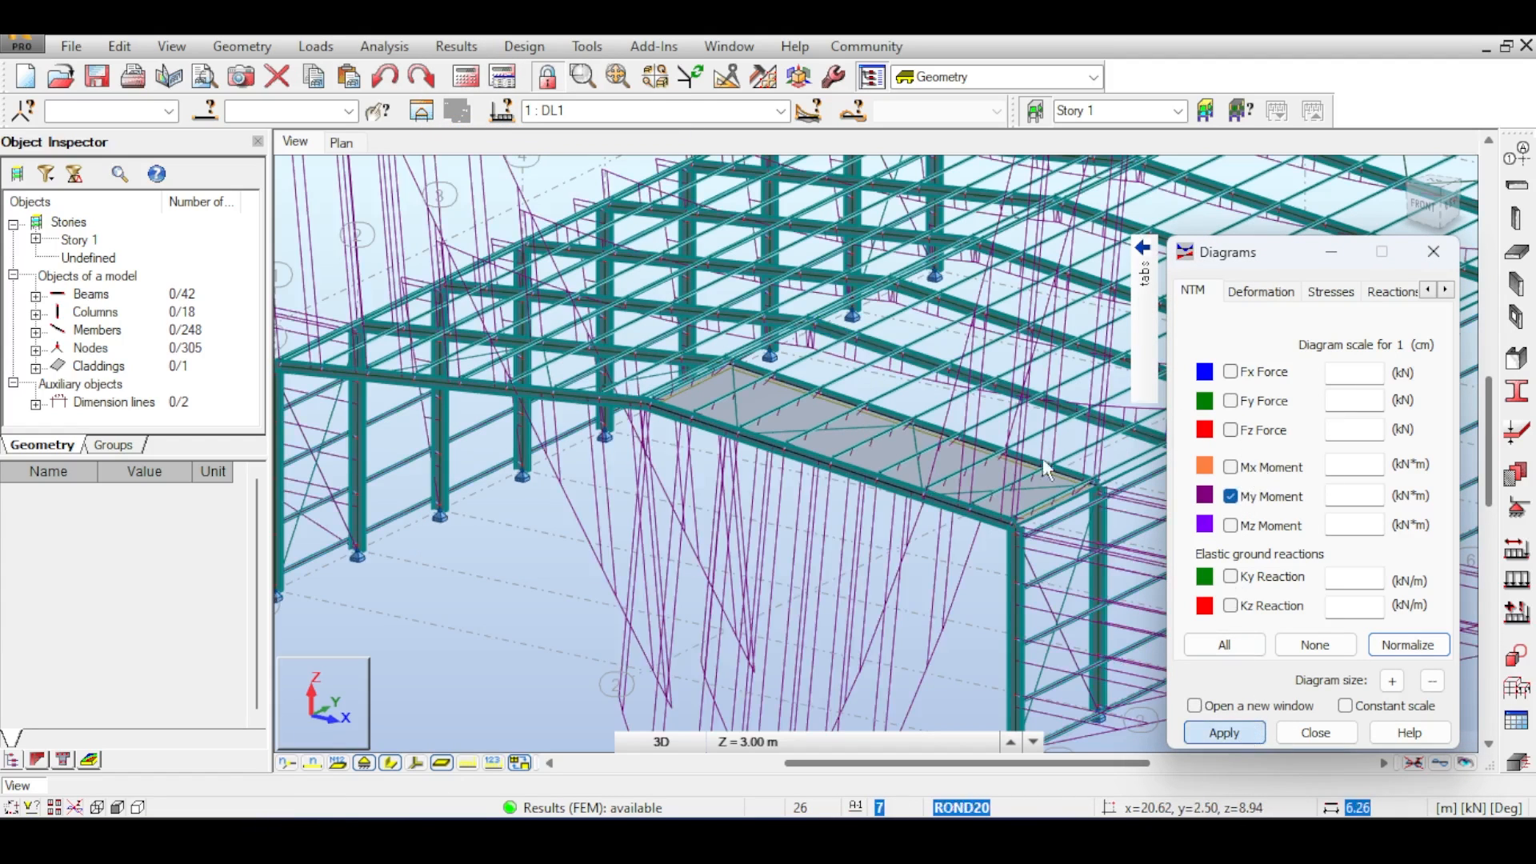
pyautogui.moveTo(1100, 476); pyautogui.dragTo(995, 449, button='middle')
pyautogui.click(1408, 645)
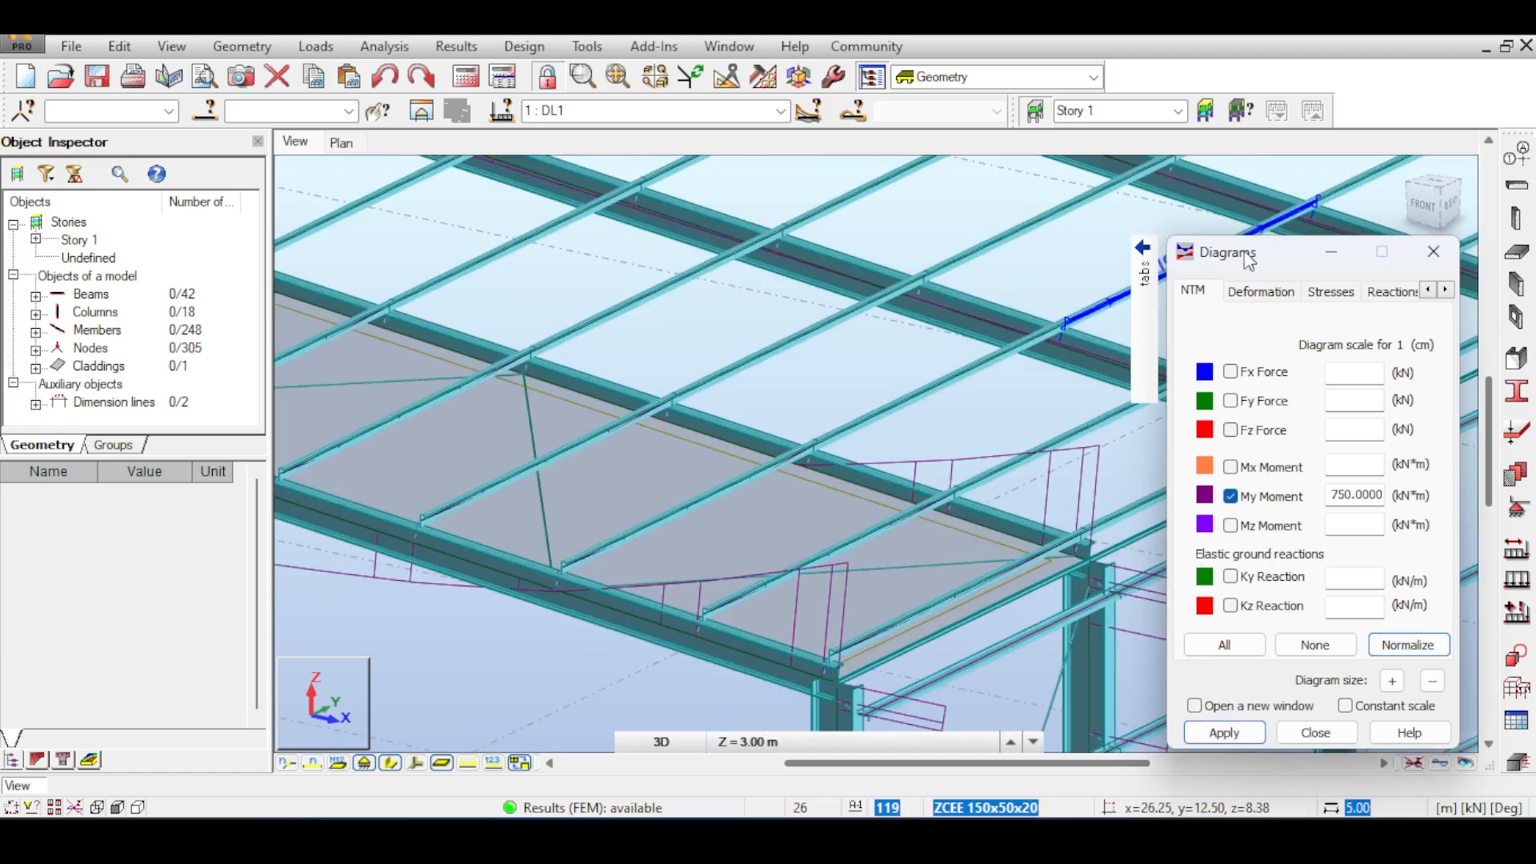
# - Inspect the moment diagrams around the loaded roof bay from several viewpoints
pyautogui.moveTo(1254, 254); pyautogui.dragTo(1379, 351)
pyautogui.keyDown('shift'); pyautogui.moveTo(1232, 472); pyautogui.dragTo(1065, 495, button='middle'); pyautogui.keyUp('shift')
pyautogui.scroll(5, 946, 607)
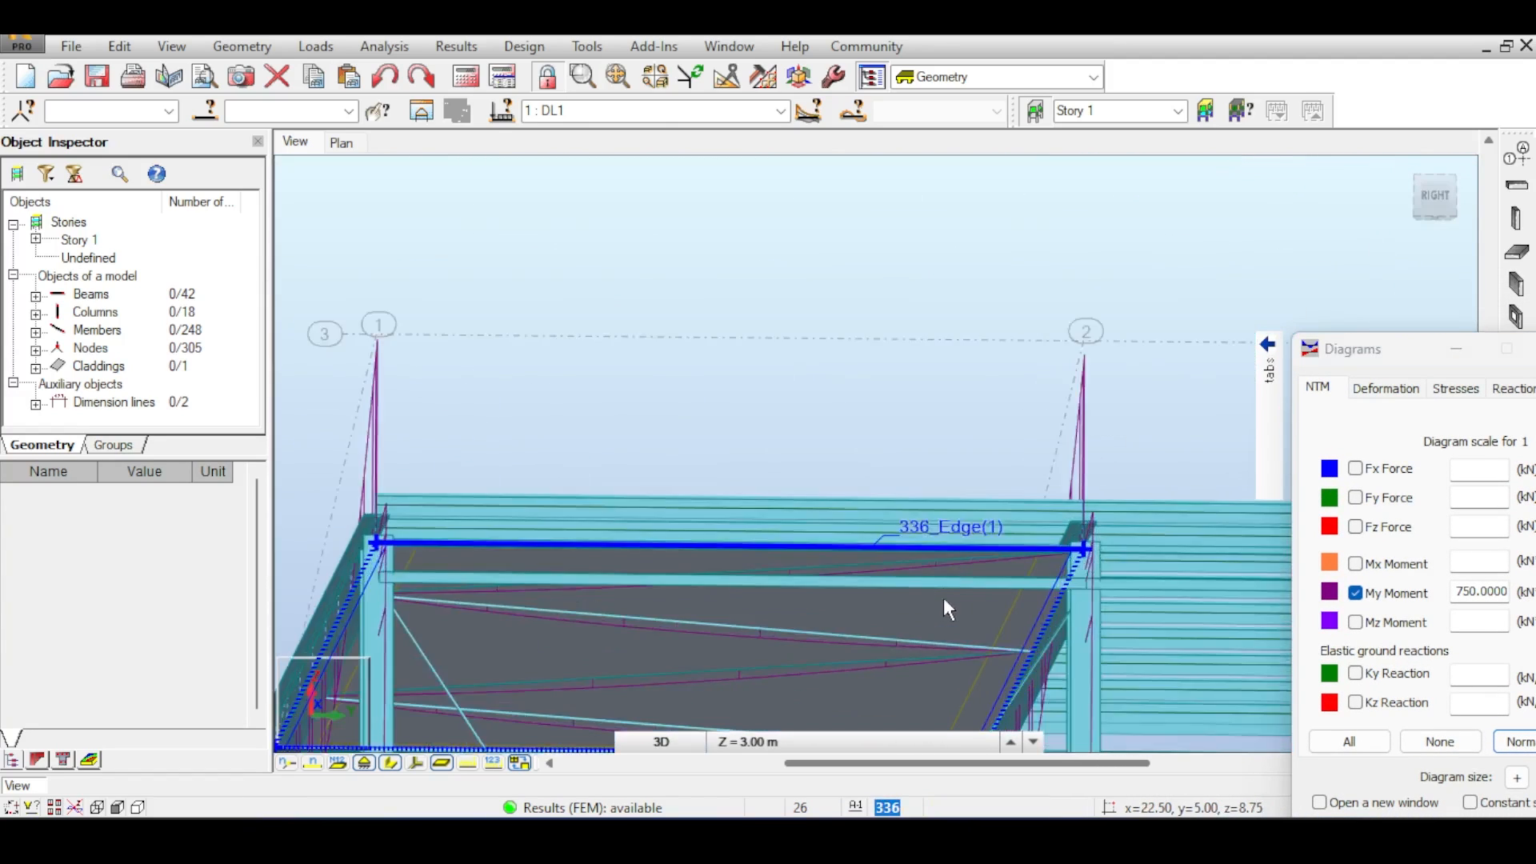
pyautogui.scroll(2, 857, 447)
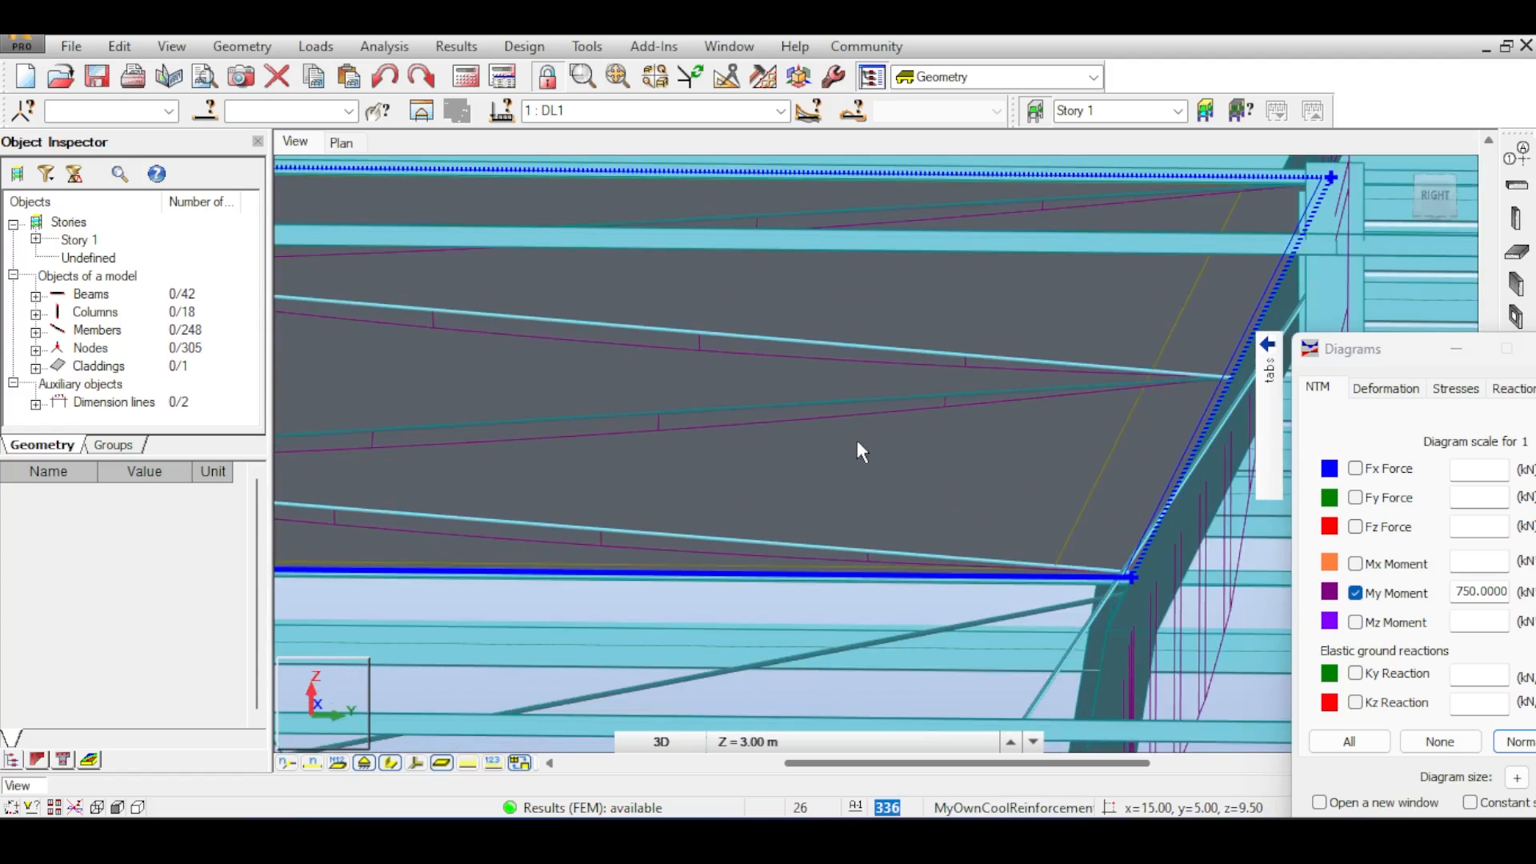
pyautogui.scroll(2, 640, 416)
pyautogui.scroll(-1, 628, 416)
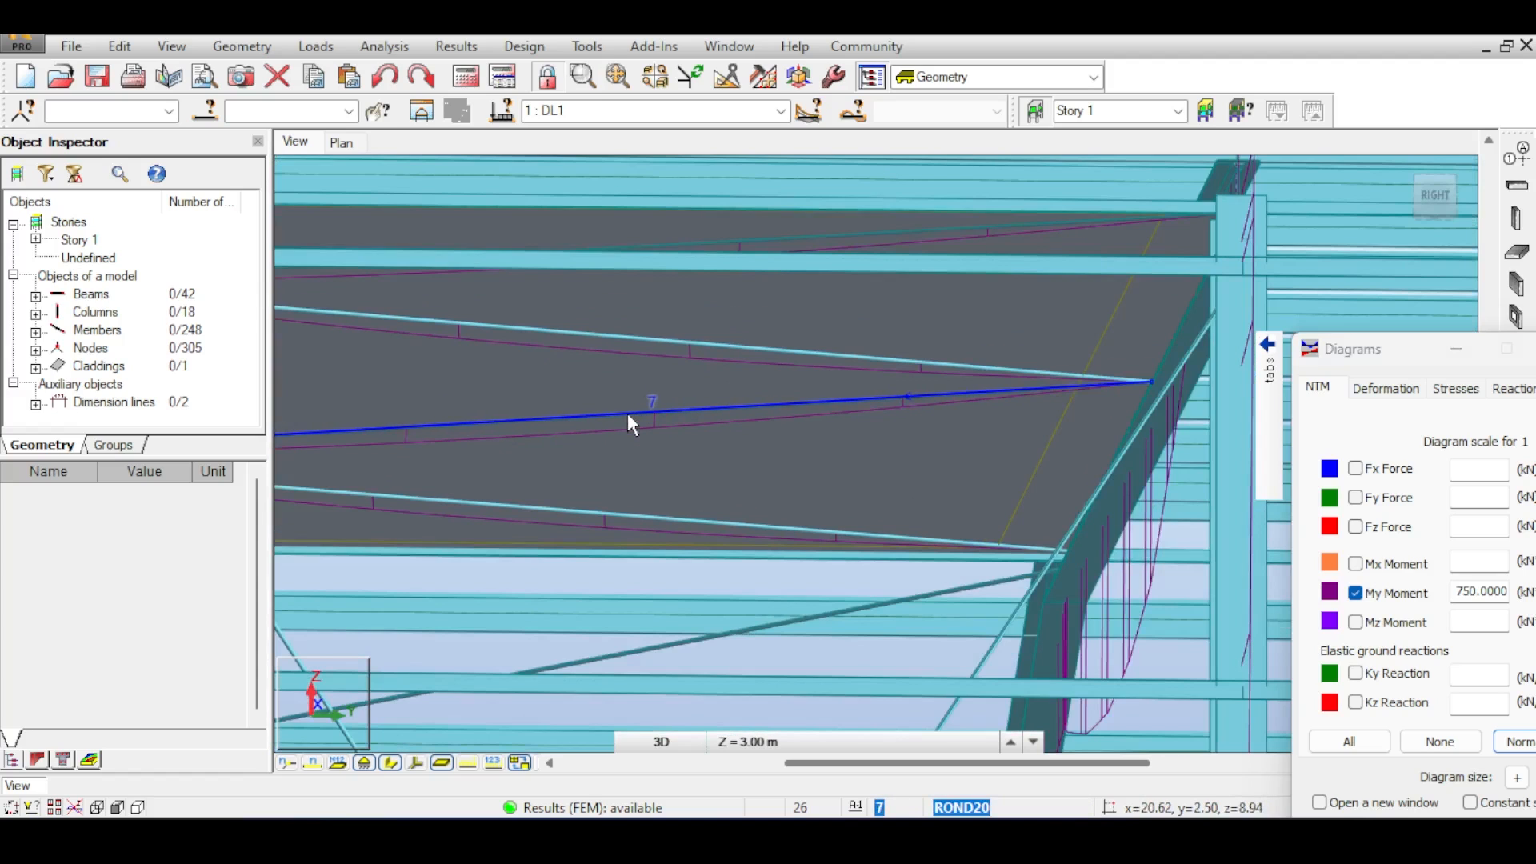
pyautogui.click(1405, 168)
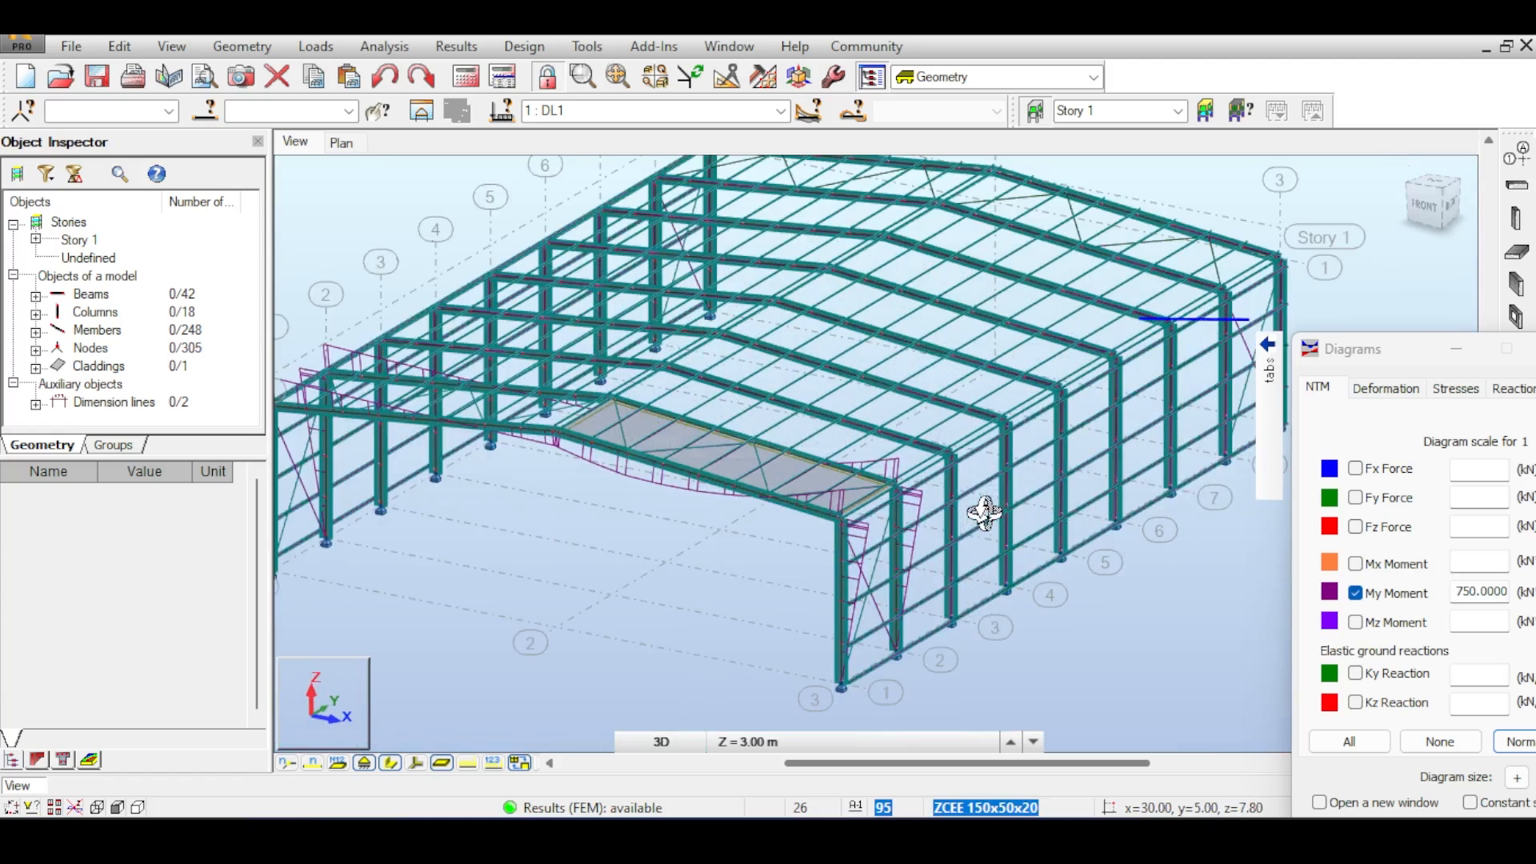
pyautogui.rightClick(908, 318)
pyautogui.click(918, 333)
pyautogui.moveTo(1067, 286); pyautogui.dragTo(1046, 350, button='middle')
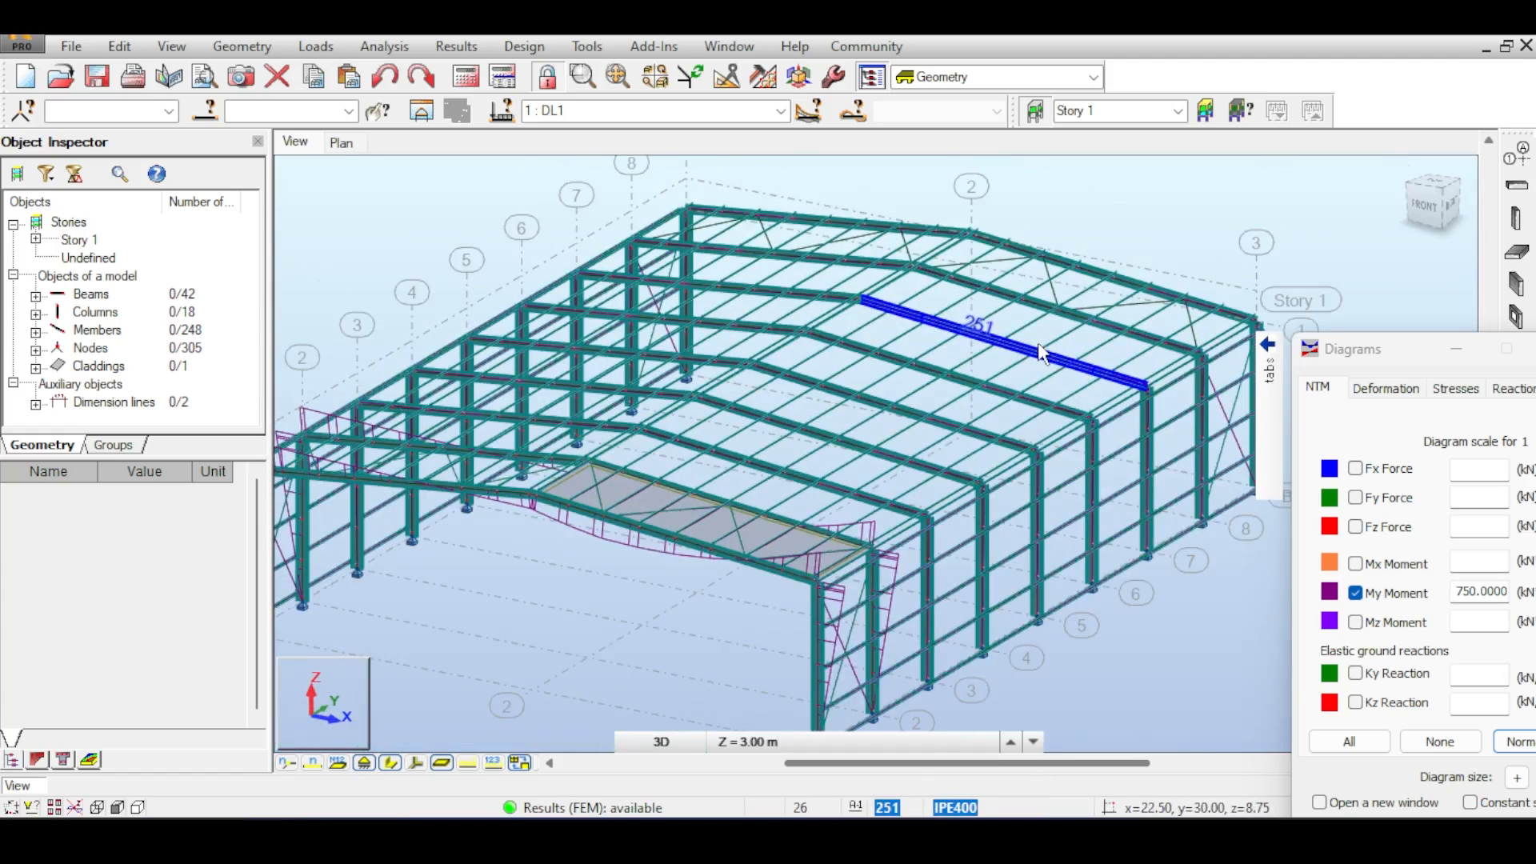
pyautogui.scroll(-1, 1052, 344)
pyautogui.moveTo(1104, 301); pyautogui.dragTo(1057, 302, button='middle')
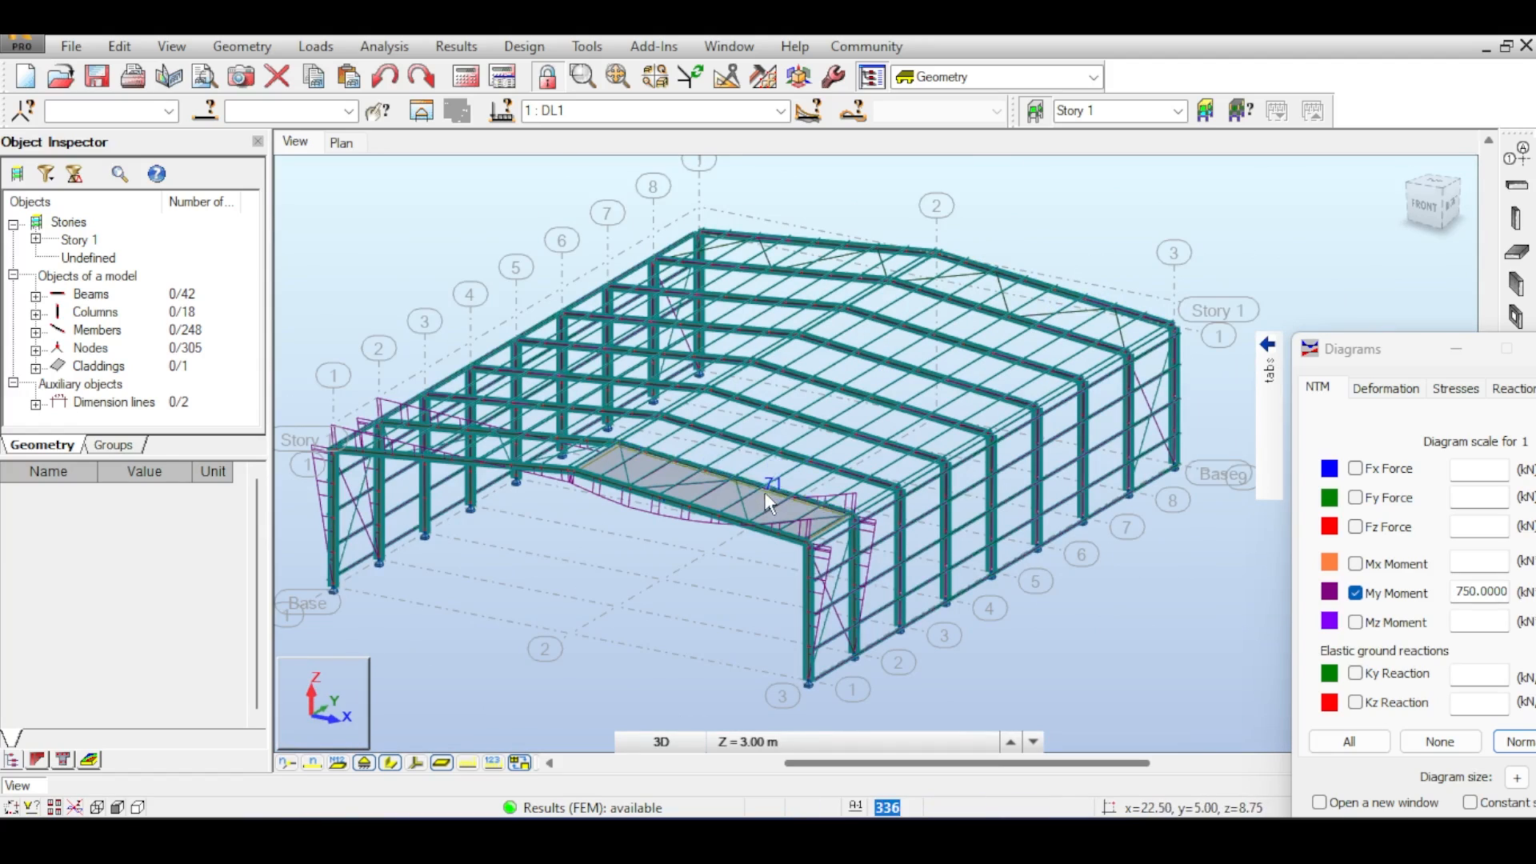
pyautogui.scroll(5, 765, 494)
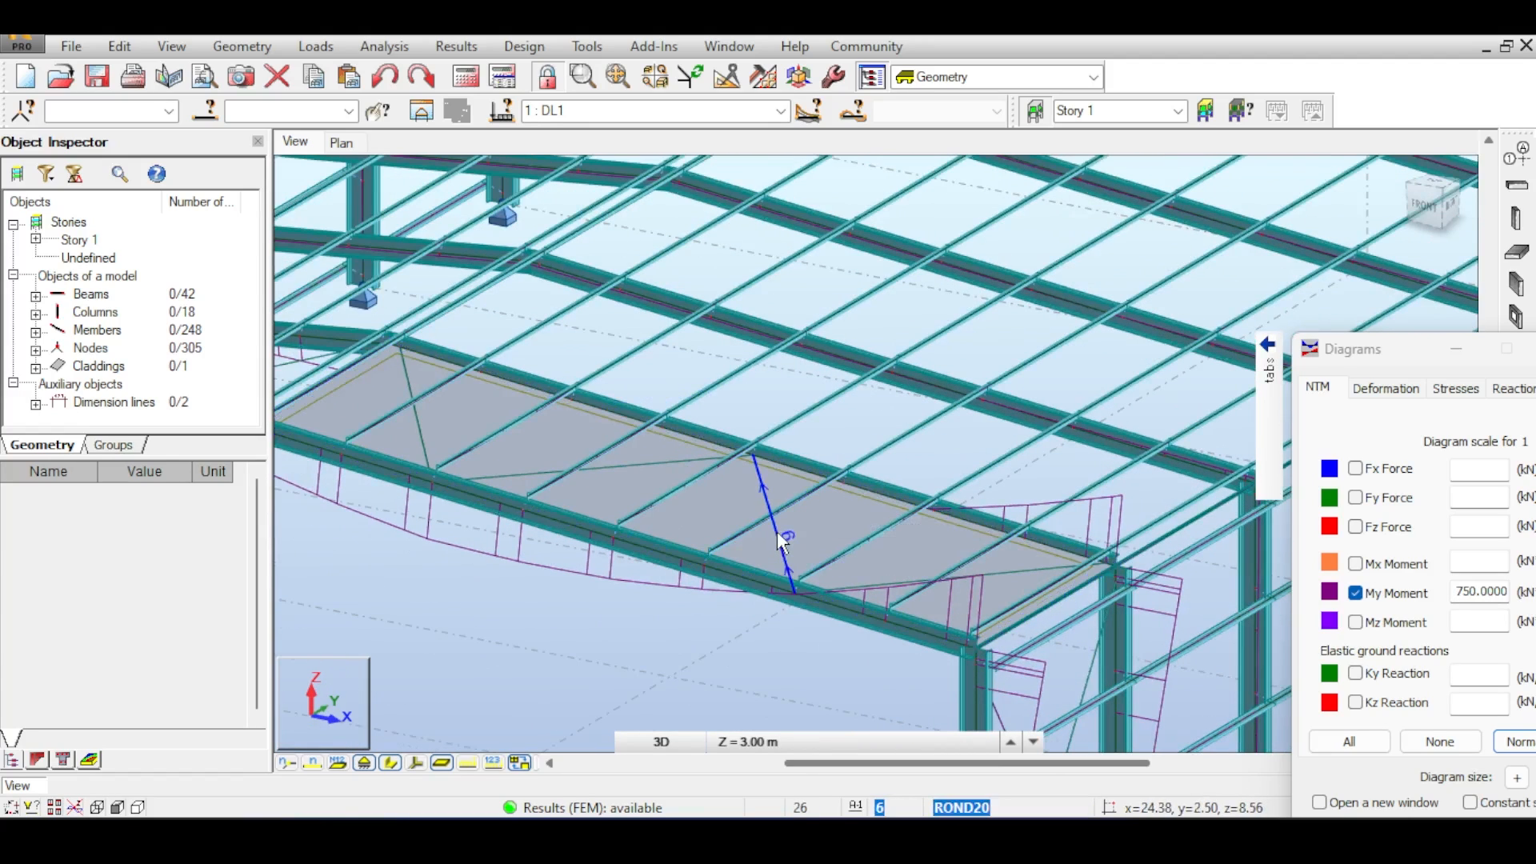
# - Open the properties of member 6 in the loaded bay and show its My moment diagram
pyautogui.rightClick(776, 531)
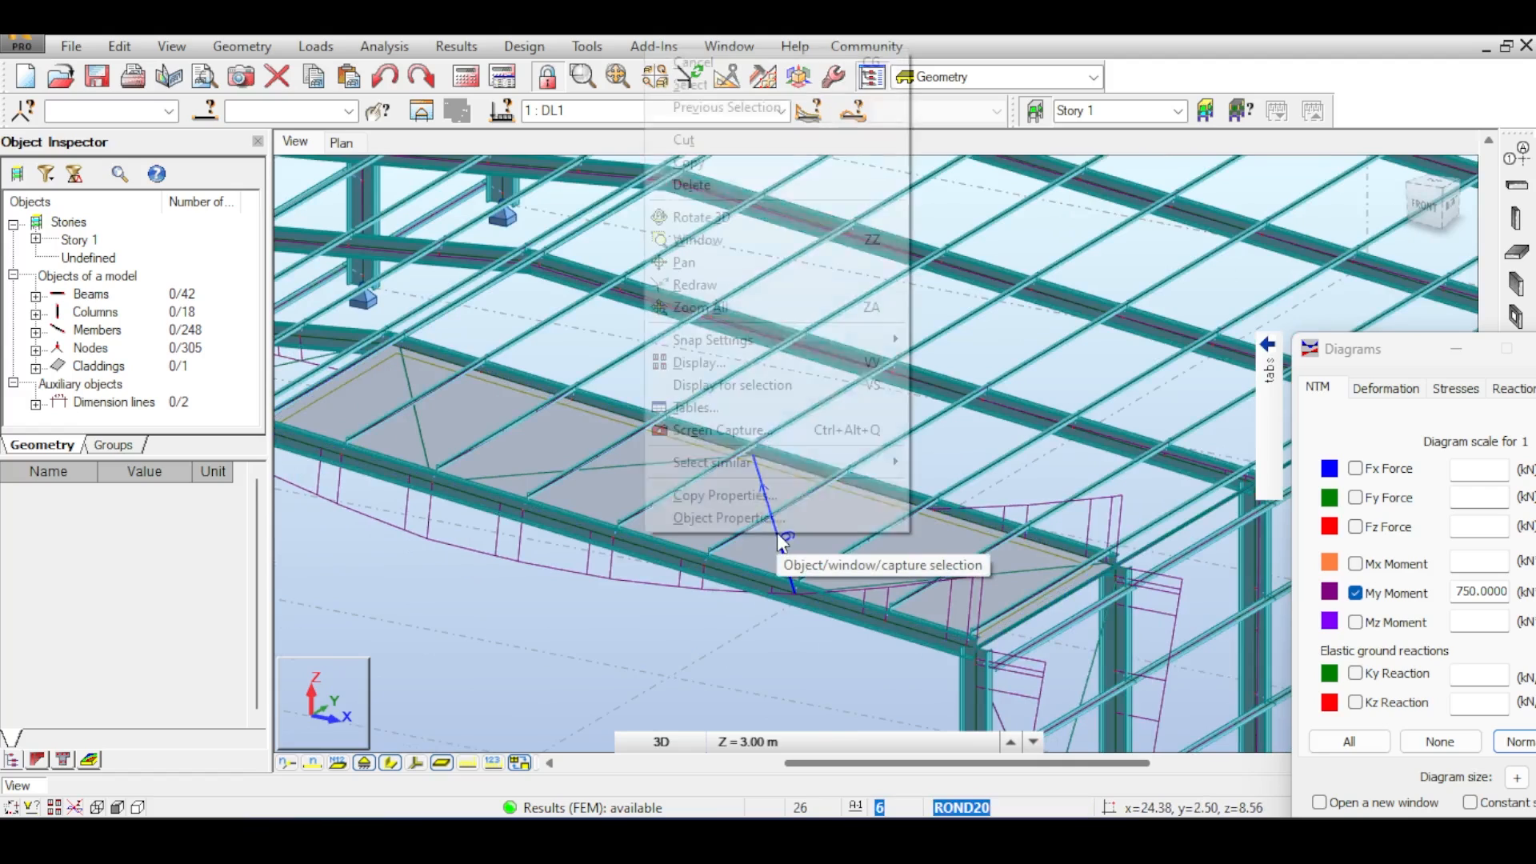
pyautogui.click(764, 517)
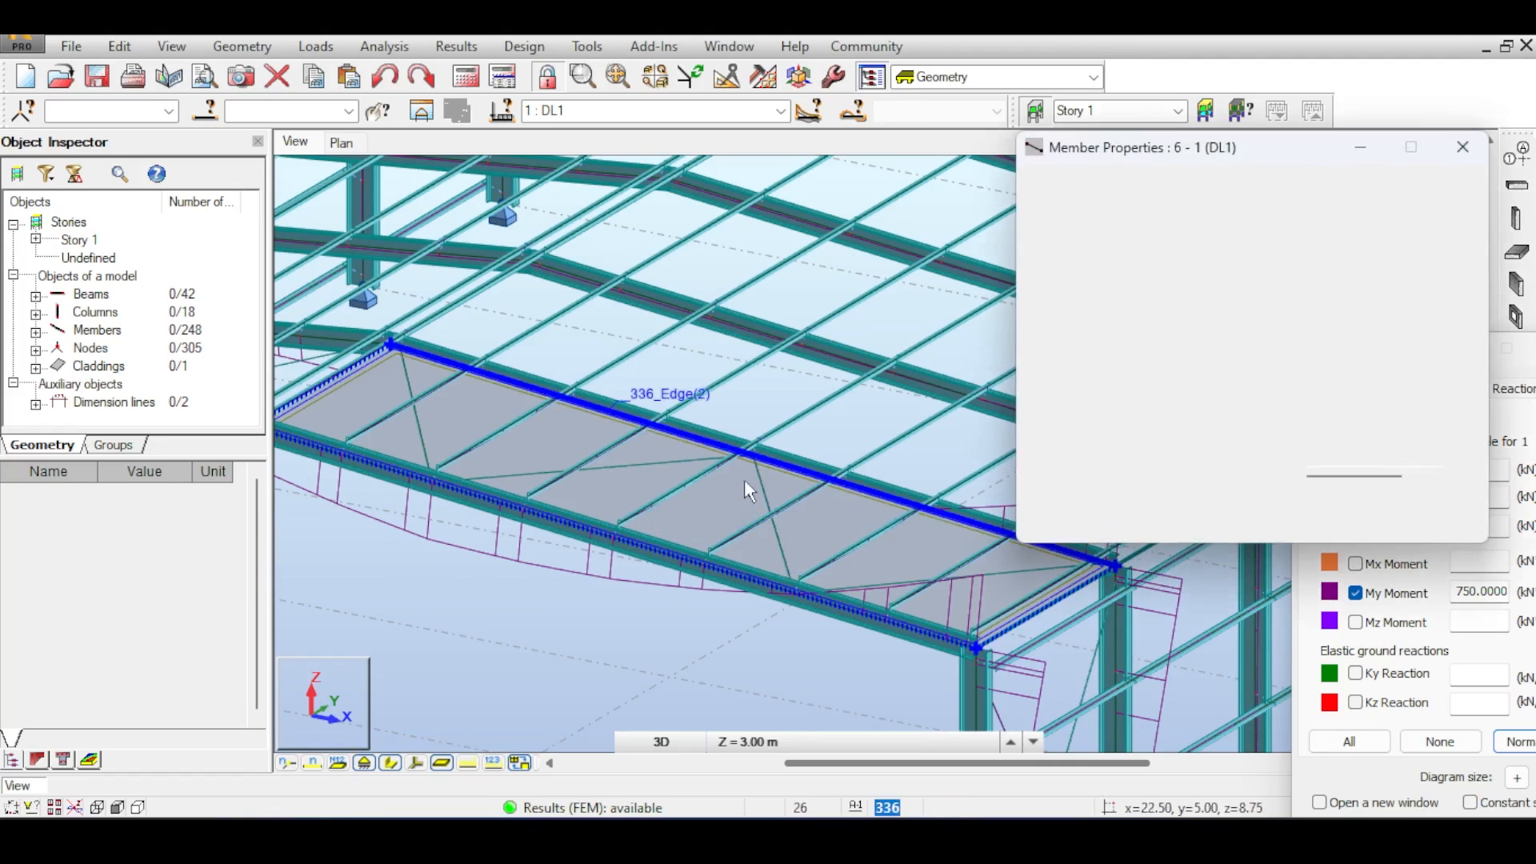
pyautogui.click(1180, 186)
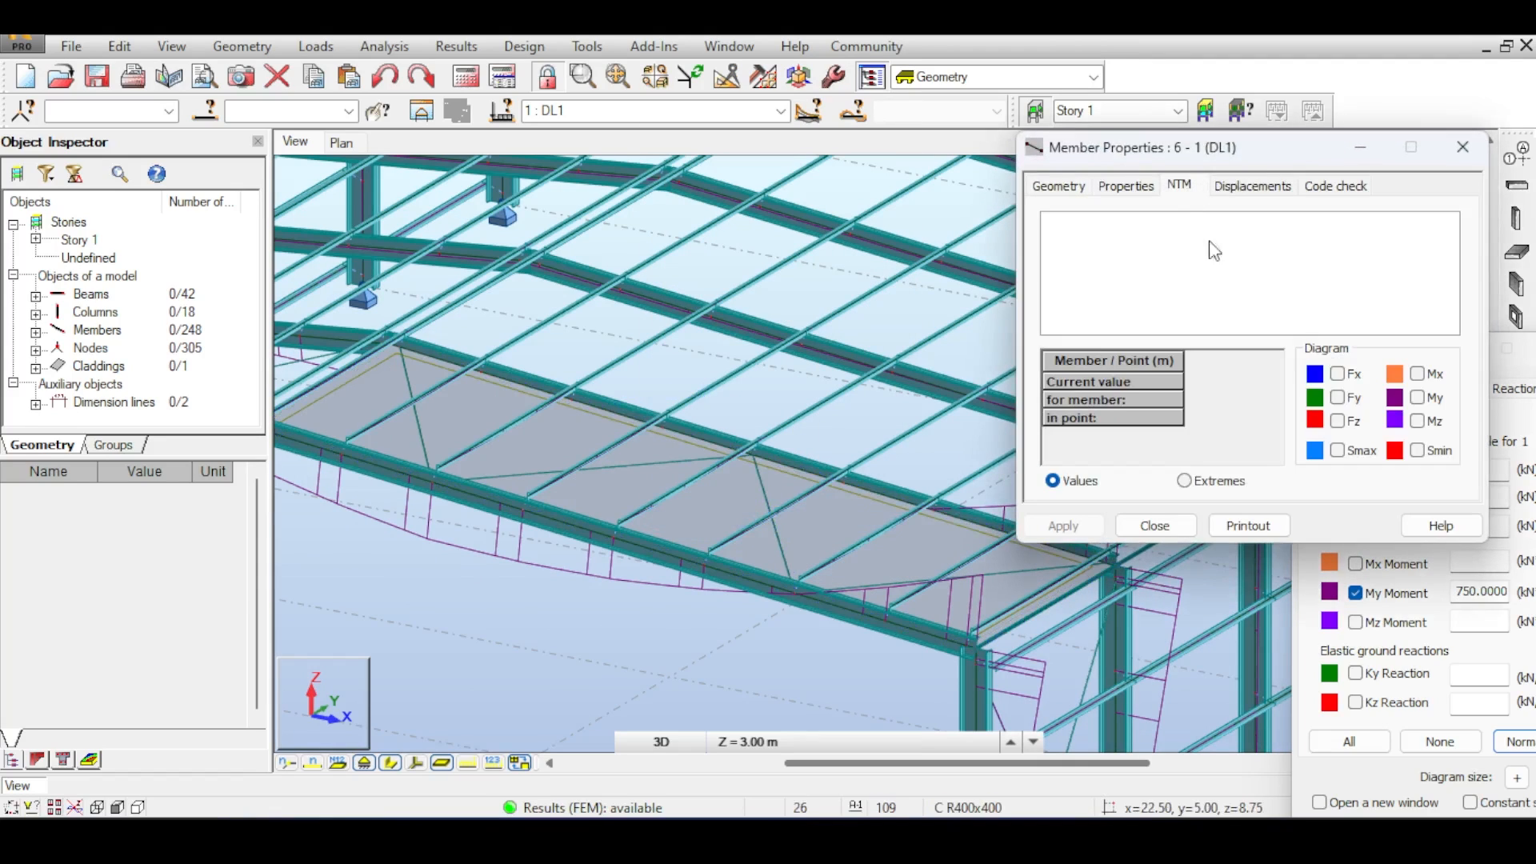
pyautogui.click(1420, 398)
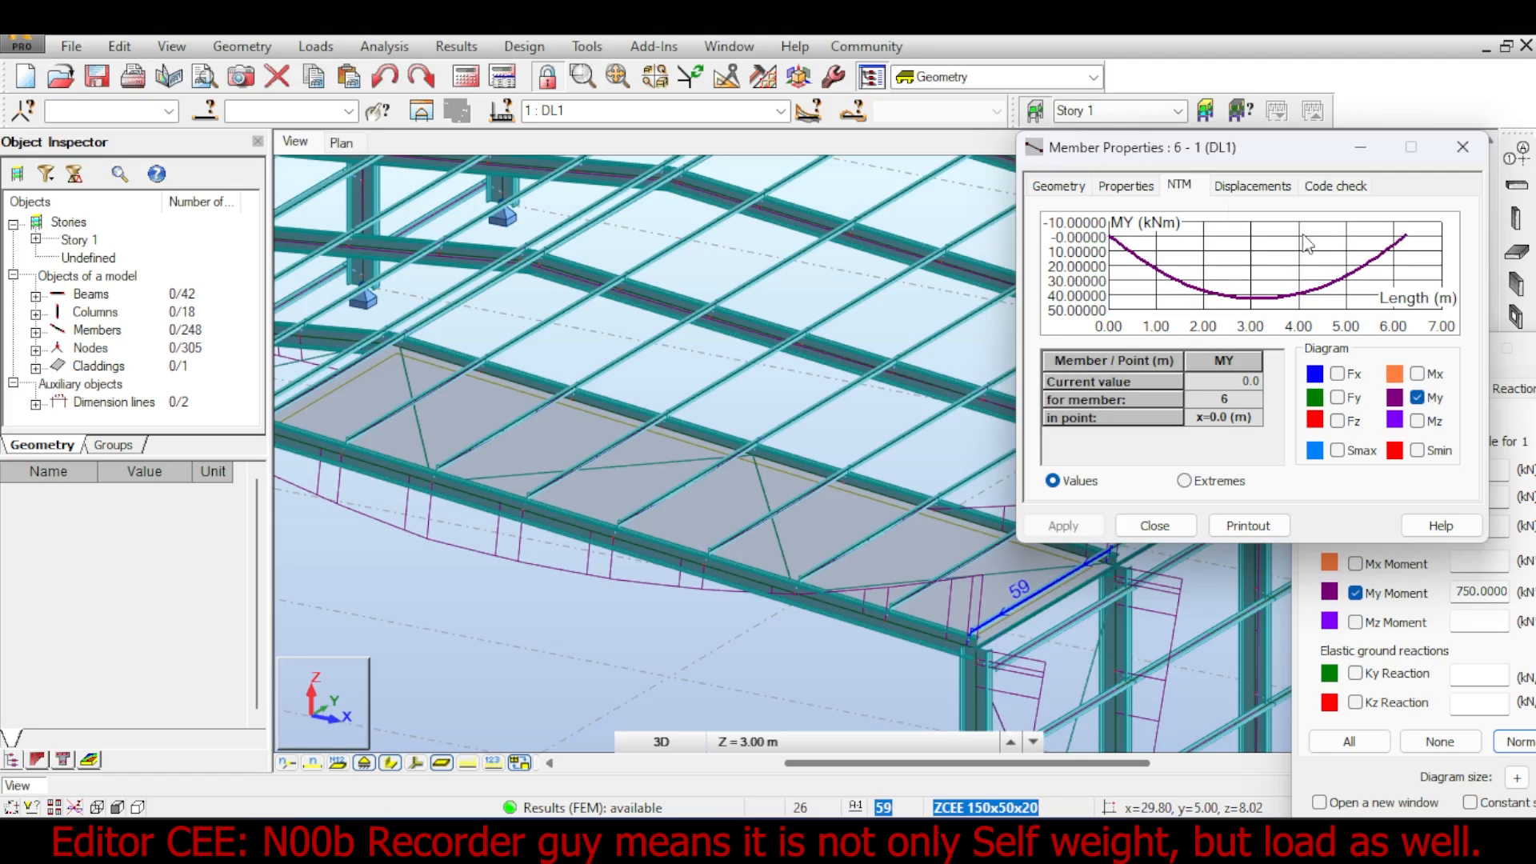
# - Open the load table and delete the self-weight and member force records of DL1, keeping only the cladding uniform load
pyautogui.scroll(5, 737, 442)
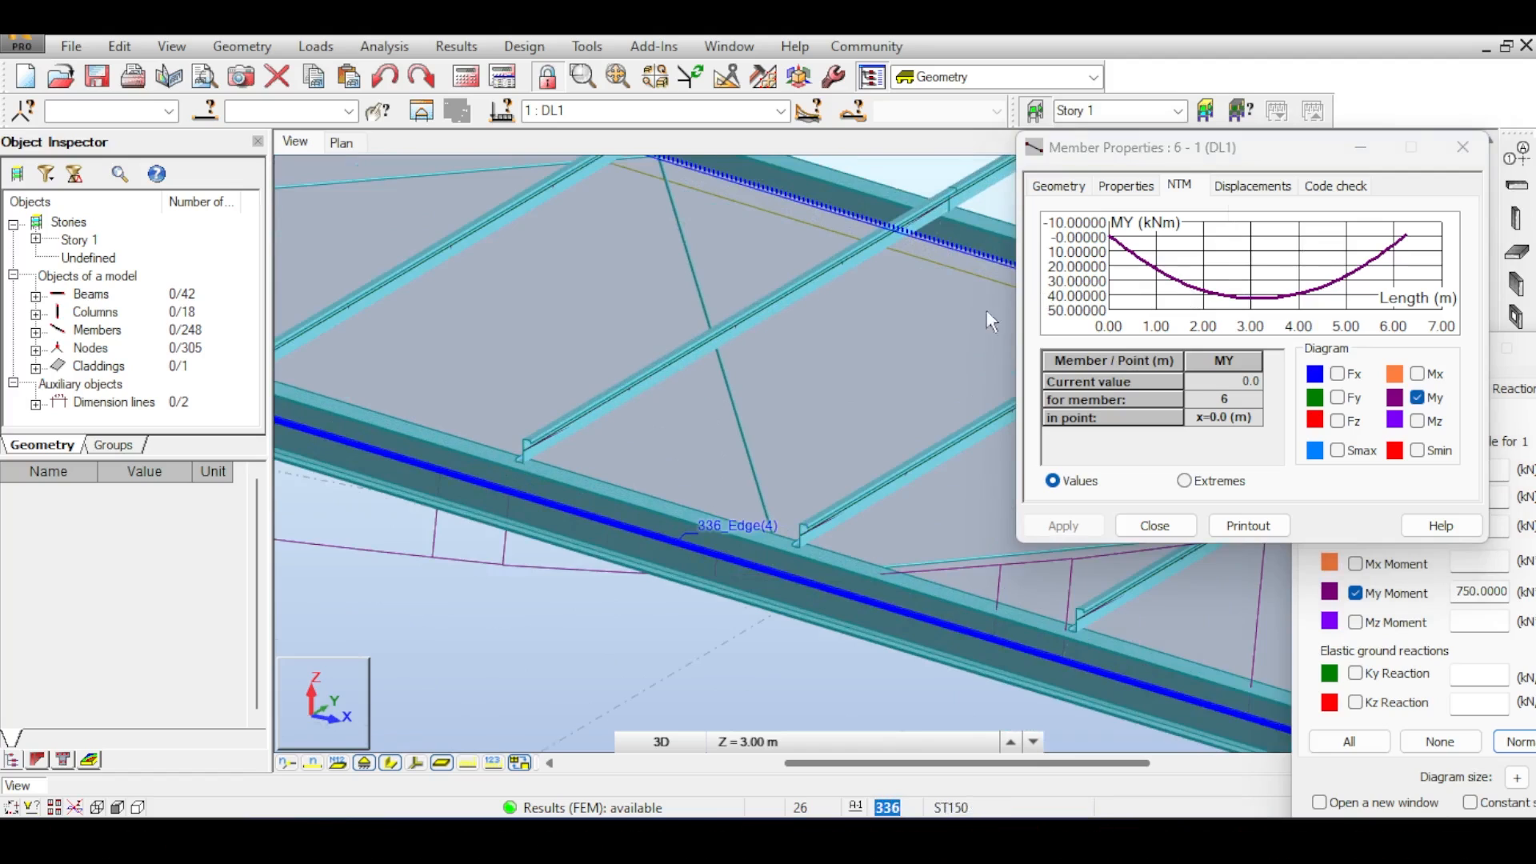
pyautogui.scroll(-2, 891, 319)
pyautogui.scroll(-1, 891, 318)
pyautogui.click(331, 47)
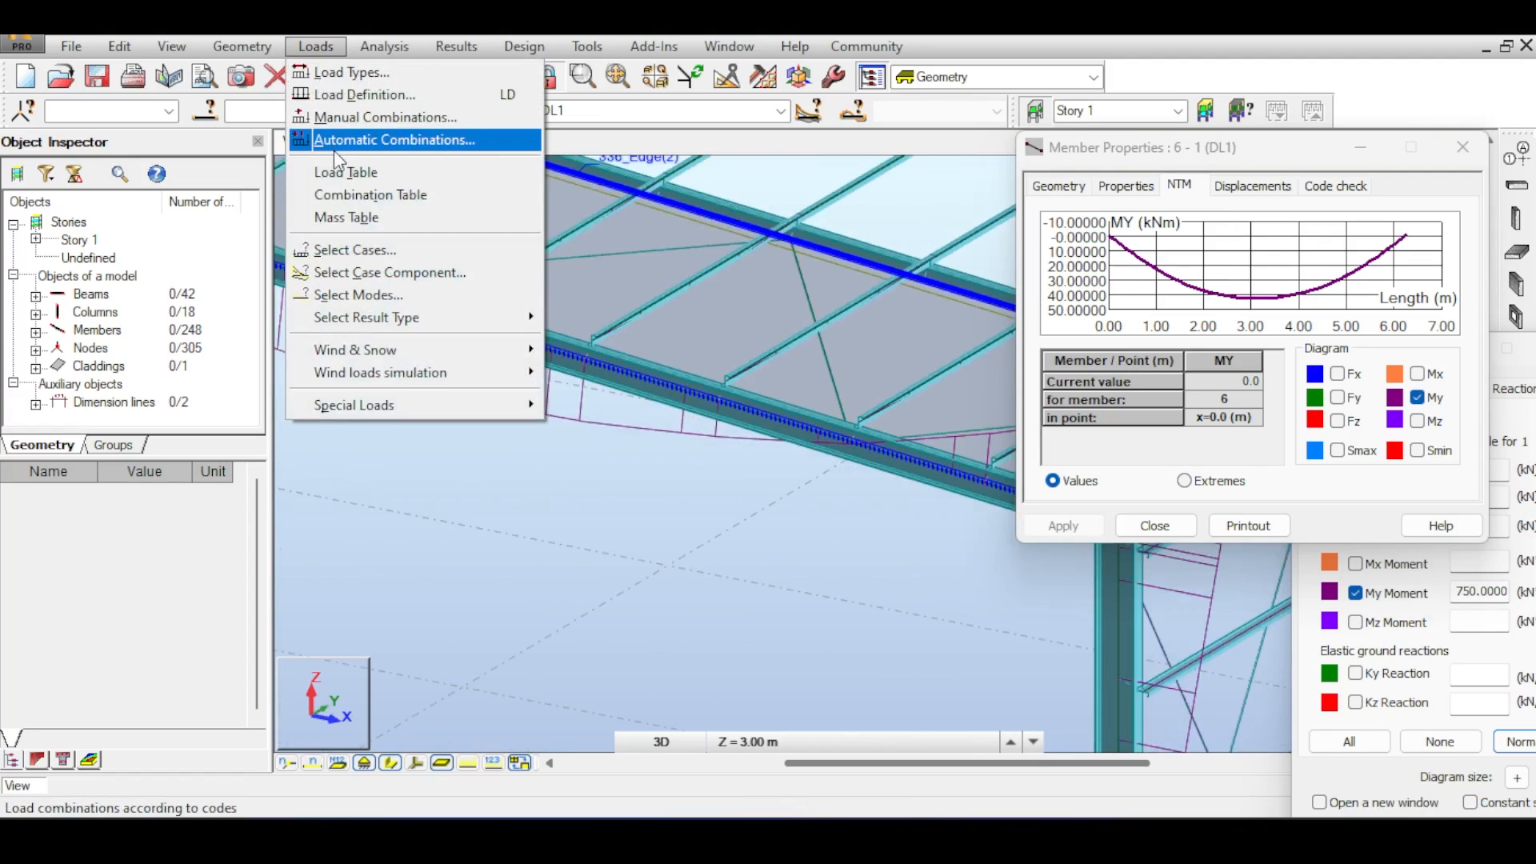
pyautogui.click(351, 197)
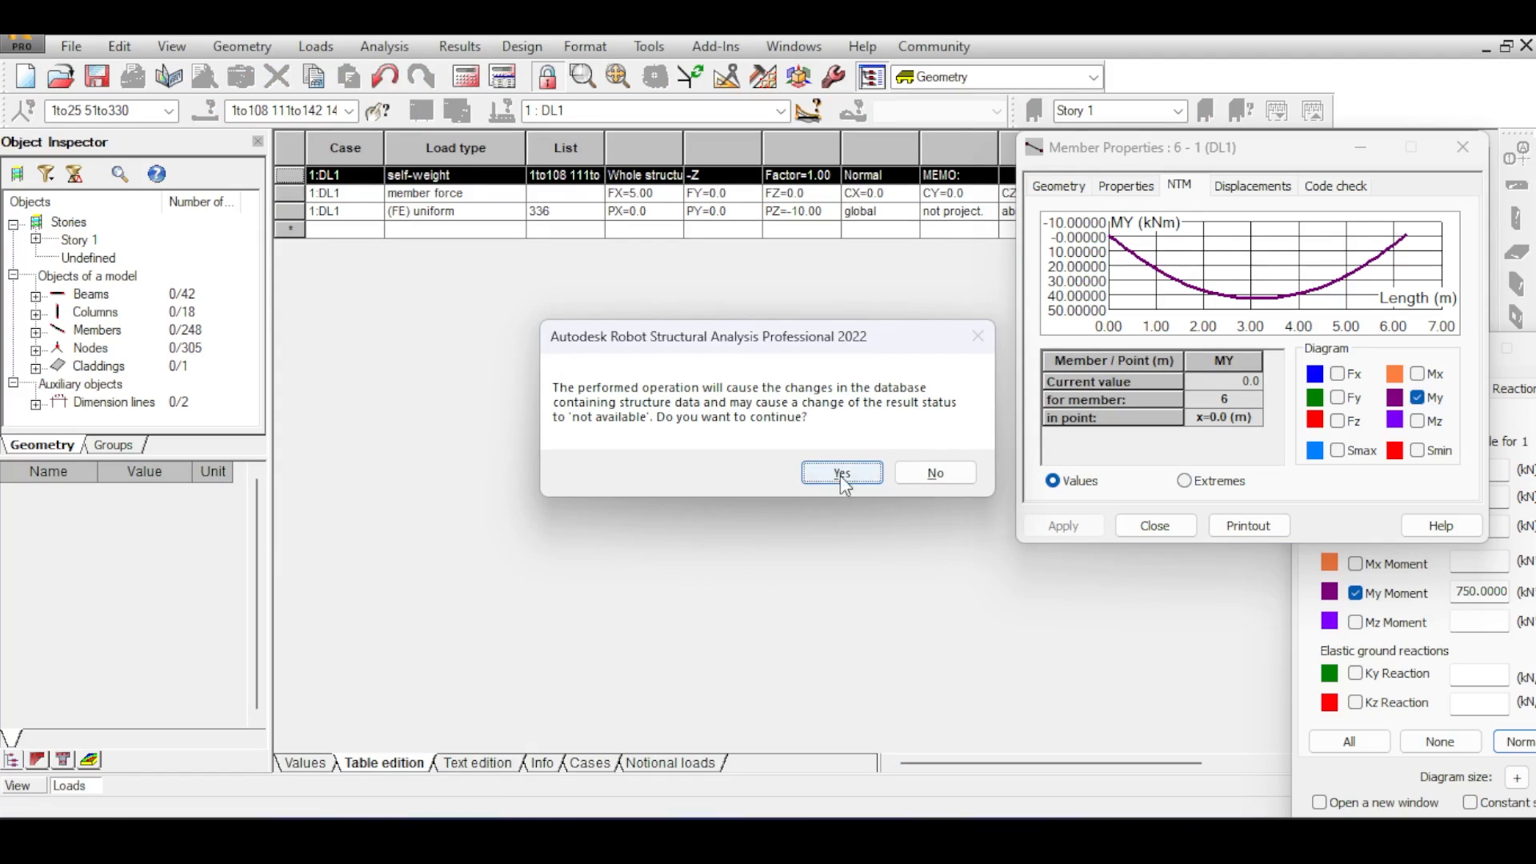
pyautogui.click(842, 474)
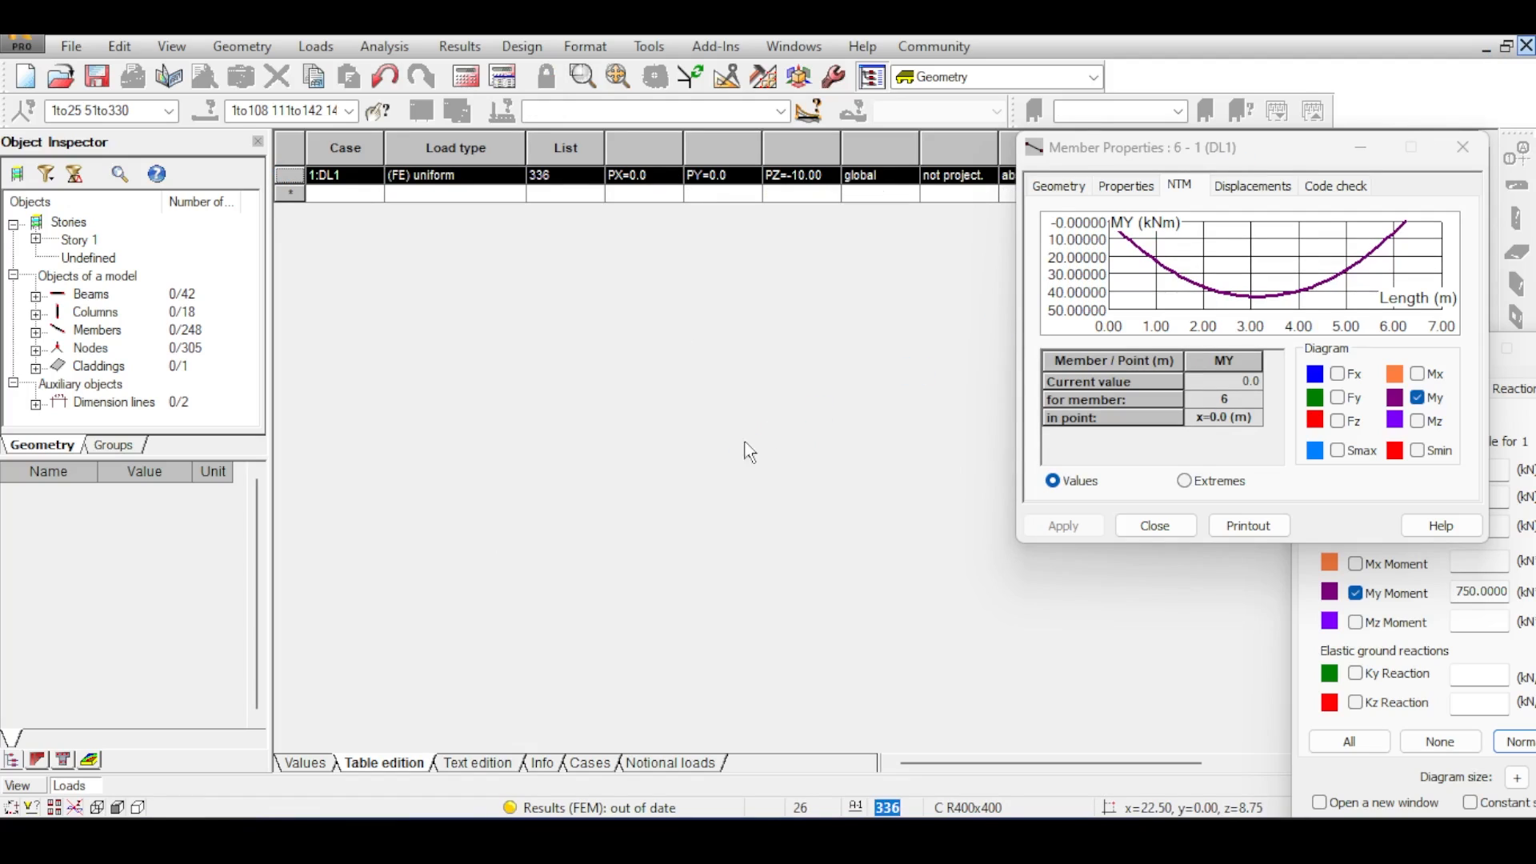
# - Return to the model view, show the load symbols and rerun the calculations
pyautogui.scroll(-4, 704, 404)
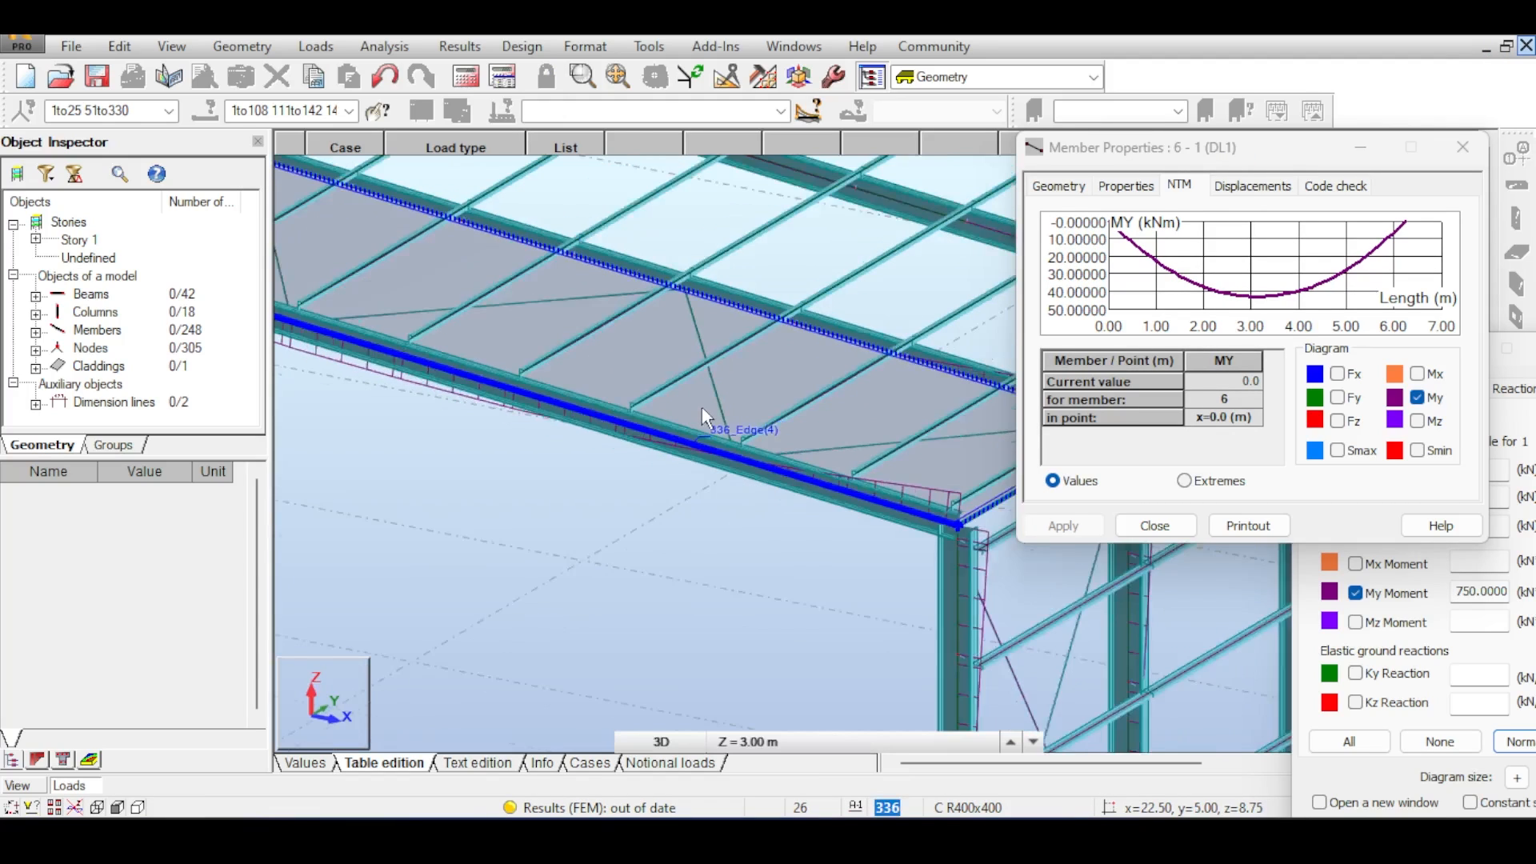
pyautogui.click(491, 742)
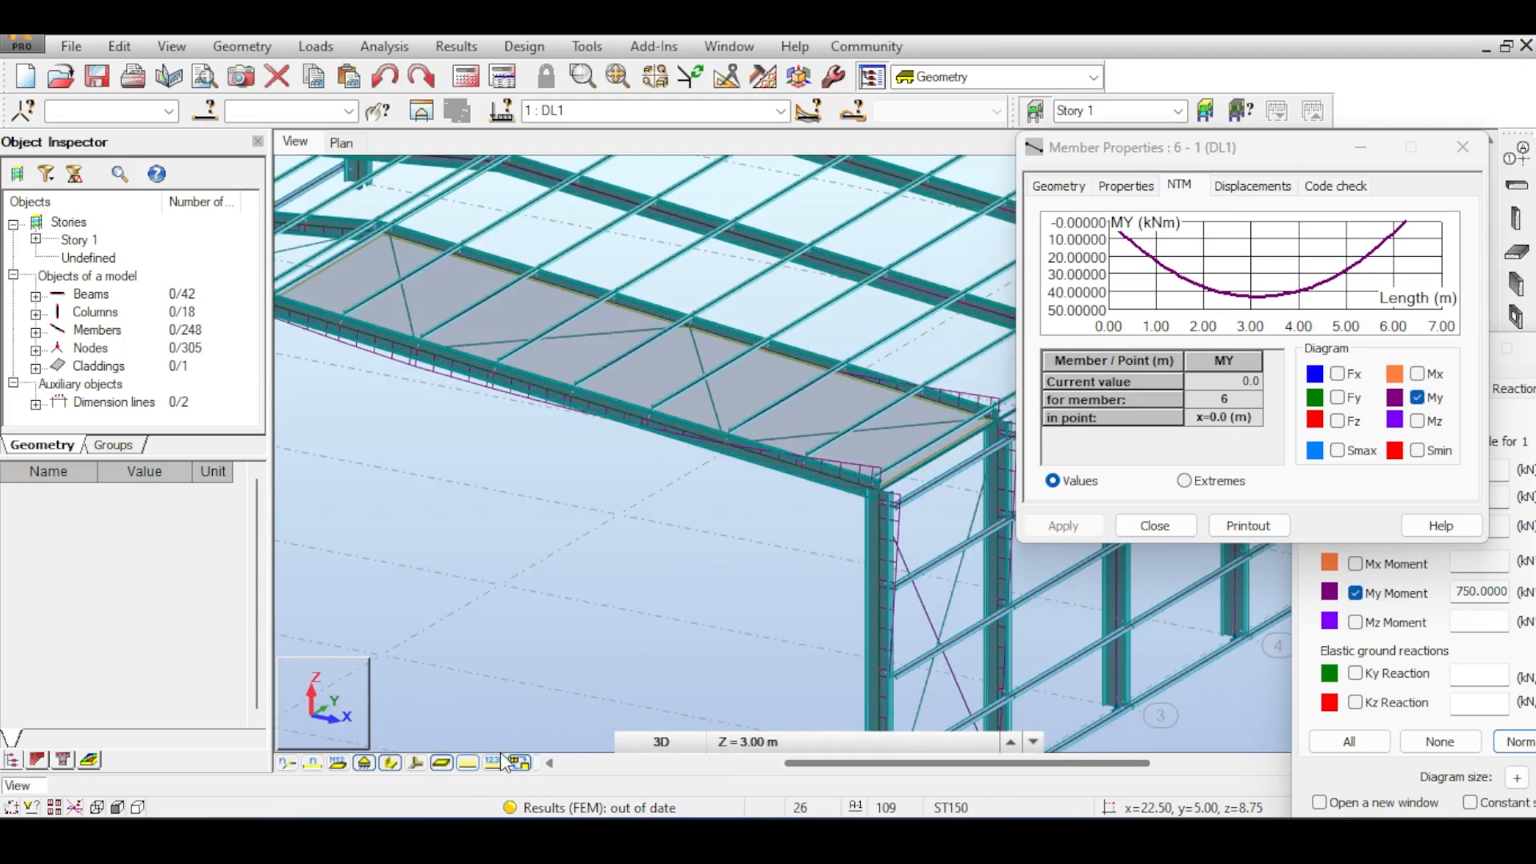
pyautogui.click(504, 761)
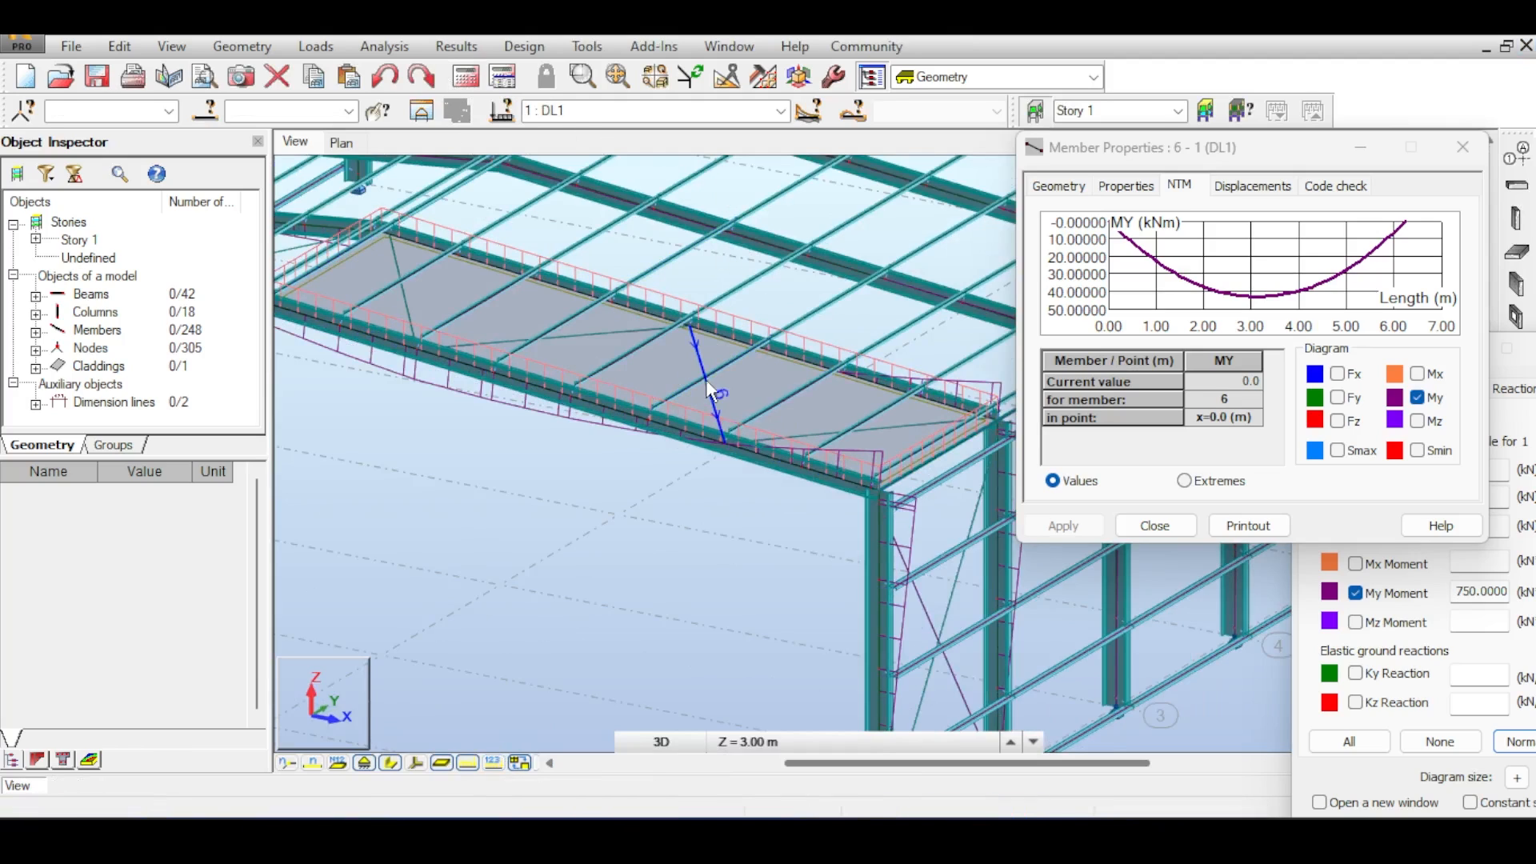
pyautogui.scroll(2, 706, 382)
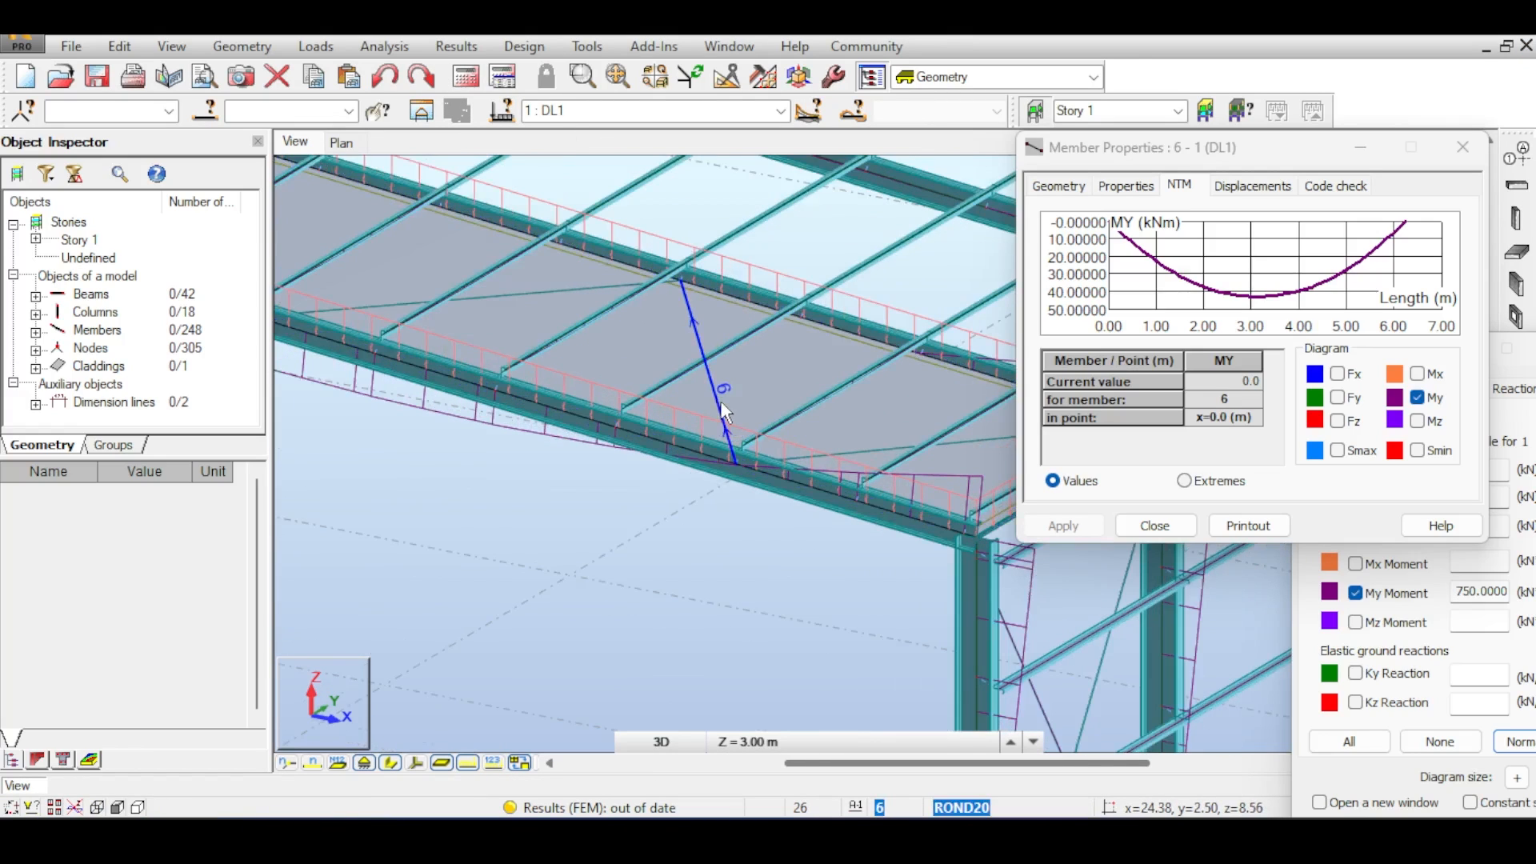
pyautogui.click(467, 76)
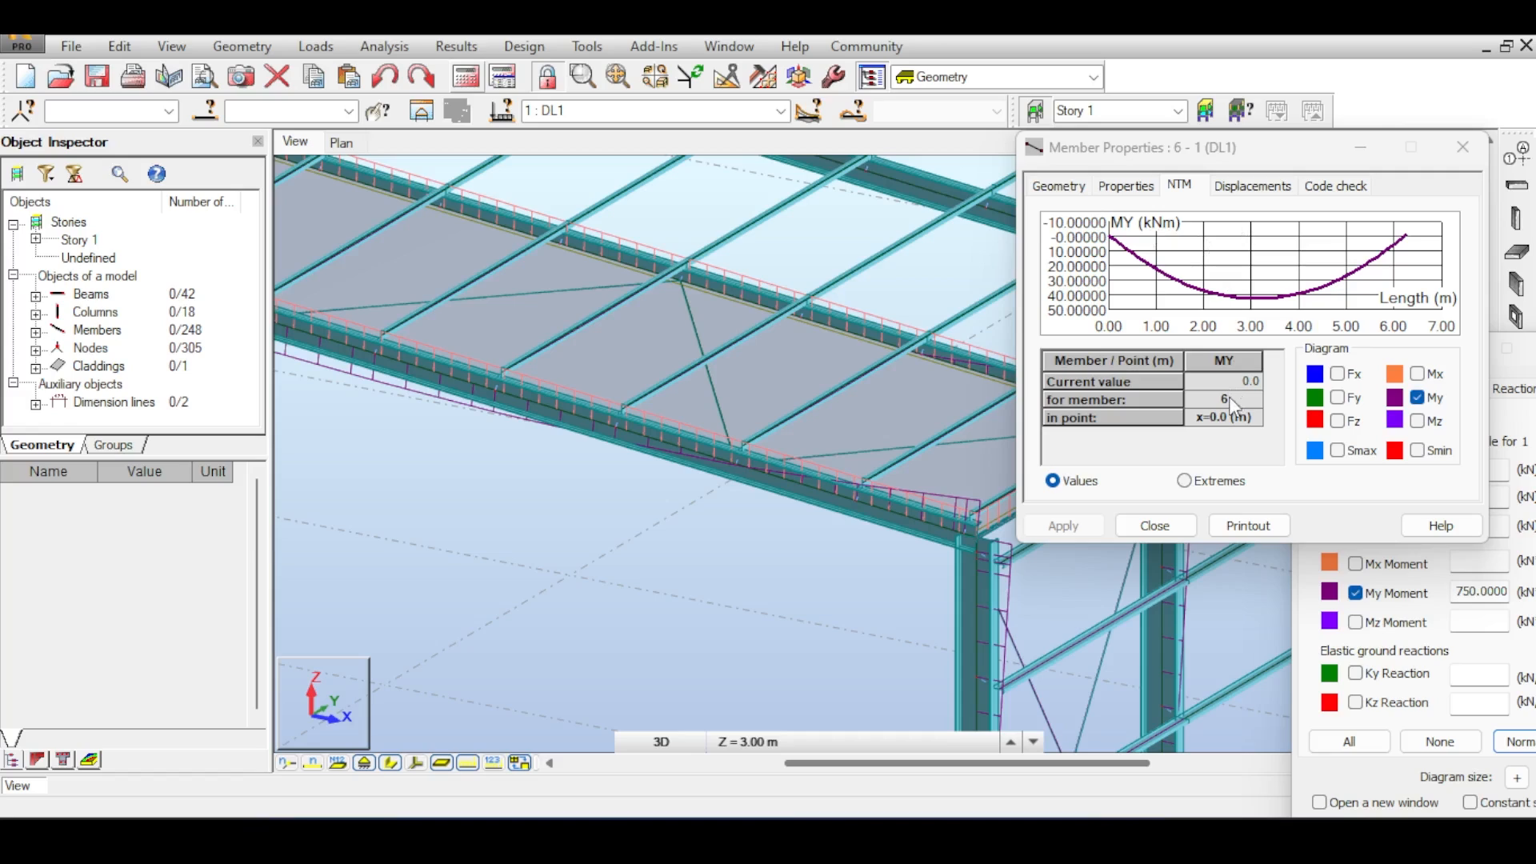
# - Close the member properties and turn on display of automatically generated forces and load distribution regions
pyautogui.moveTo(1246, 276)
pyautogui.mouseDown()
pyautogui.moveTo(1287, 264)
pyautogui.moveTo(1307, 278)
pyautogui.moveTo(1295, 283)
pyautogui.moveTo(1301, 261)
pyautogui.mouseUp()
pyautogui.click(1451, 156)
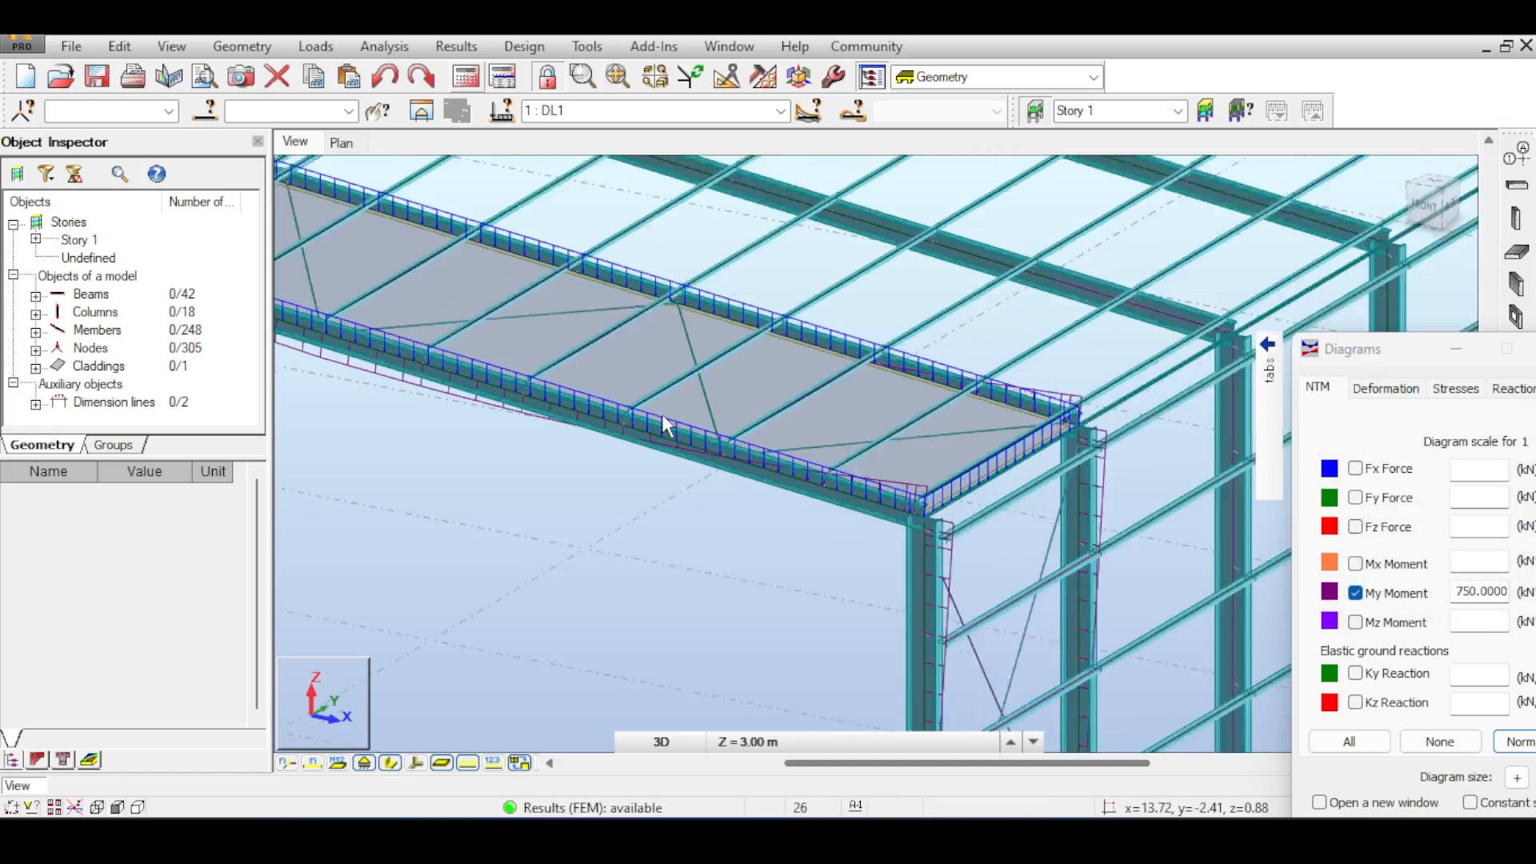
pyautogui.rightClick(500, 509)
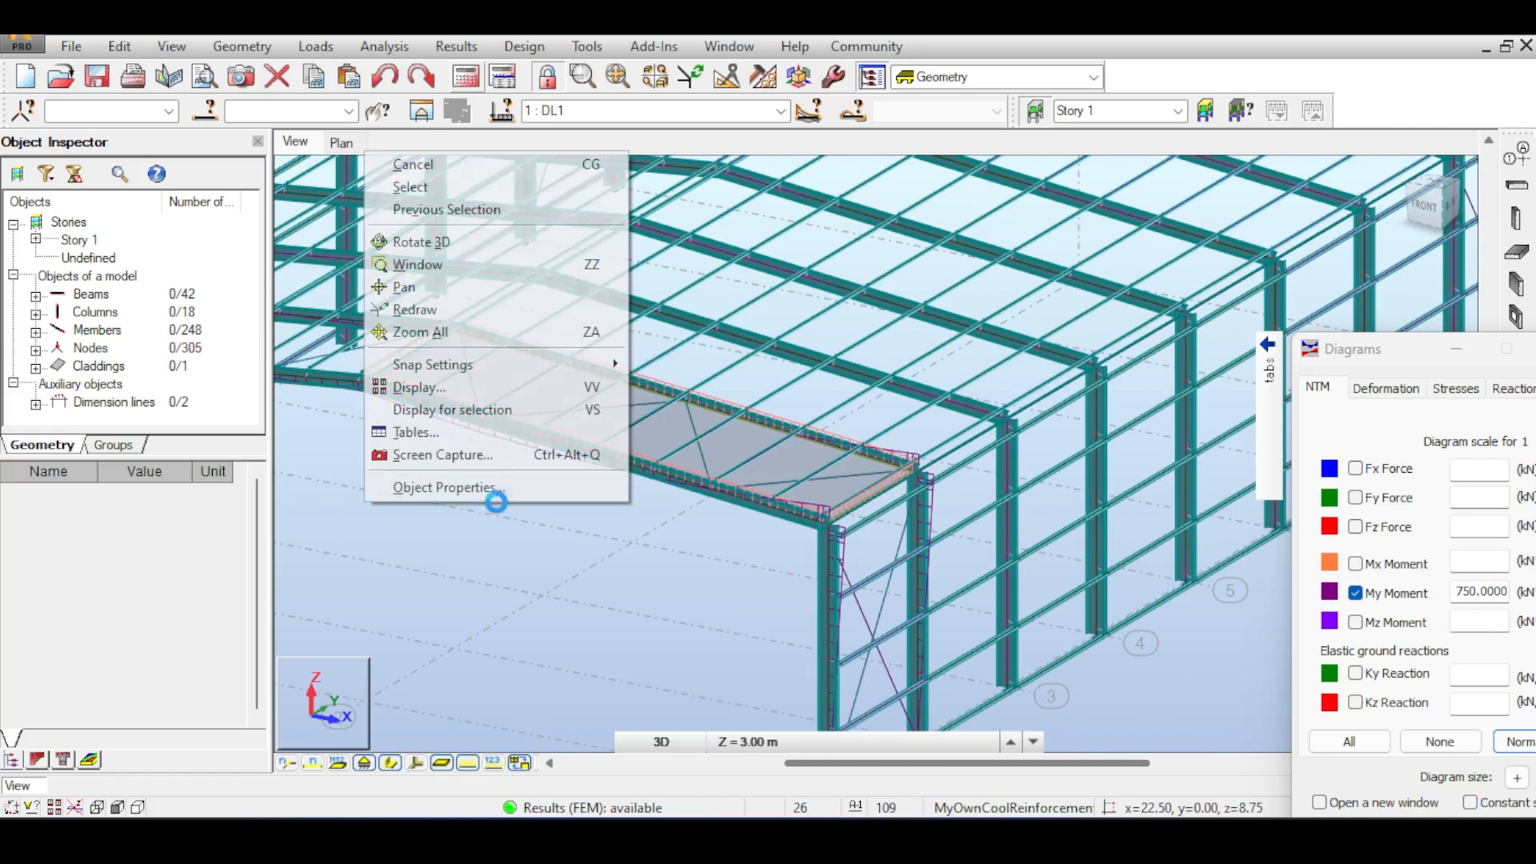
pyautogui.click(517, 394)
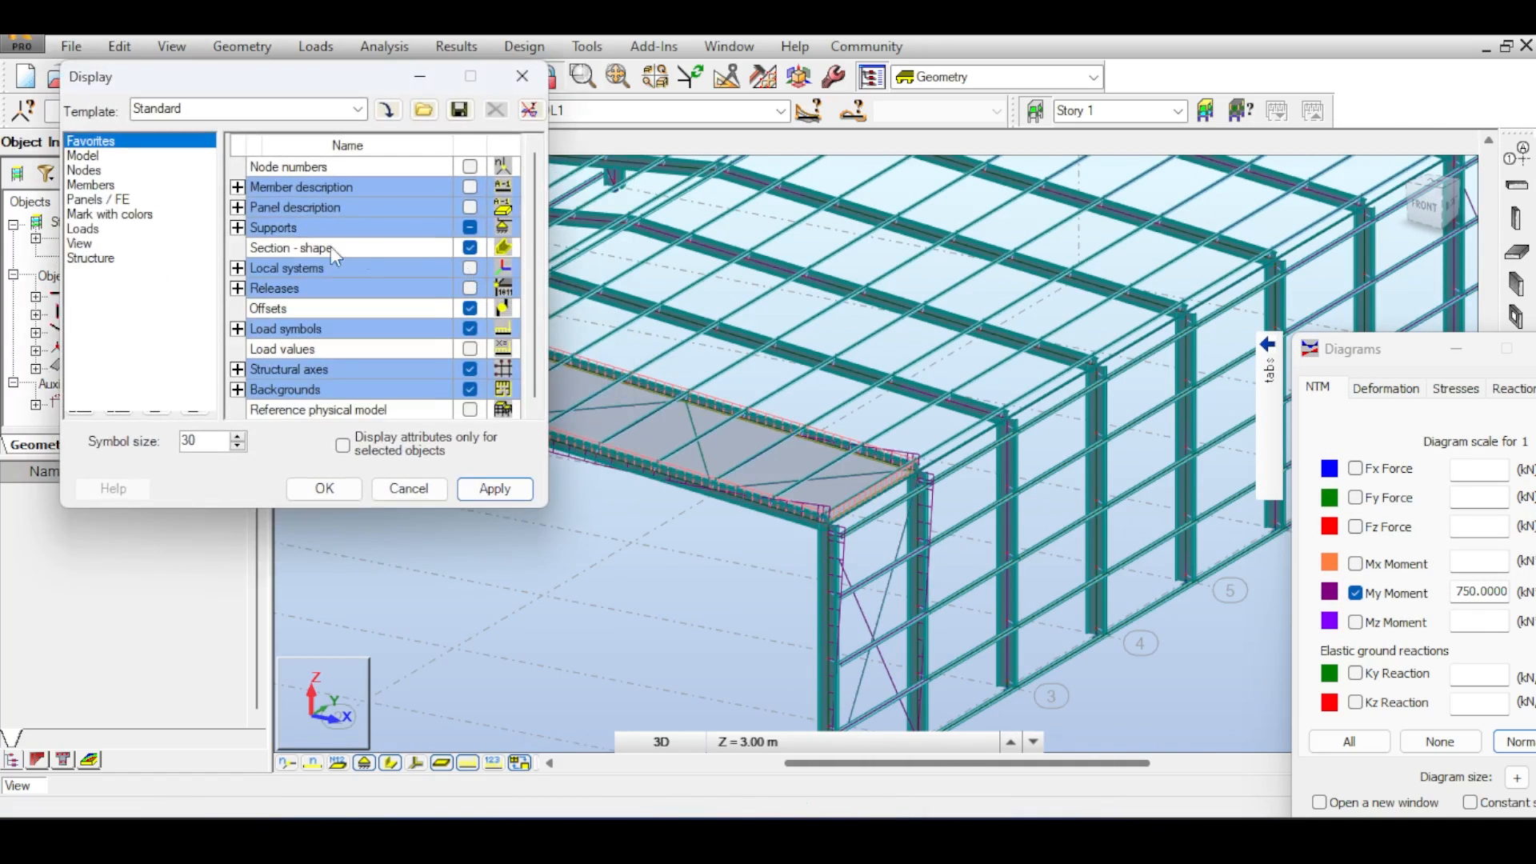
pyautogui.click(83, 229)
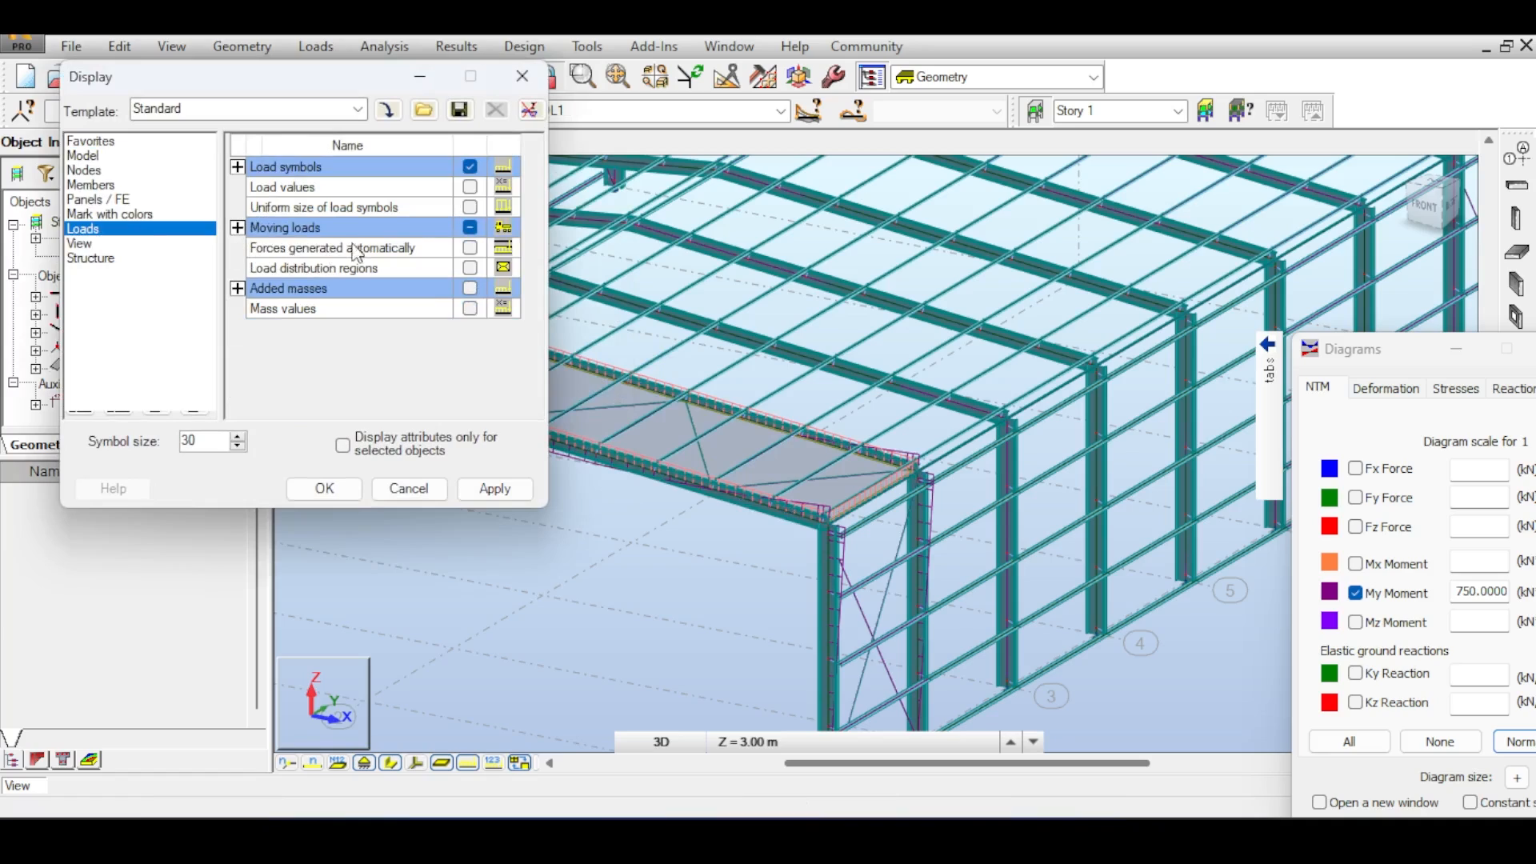
pyautogui.click(469, 269)
pyautogui.click(472, 249)
pyautogui.click(488, 499)
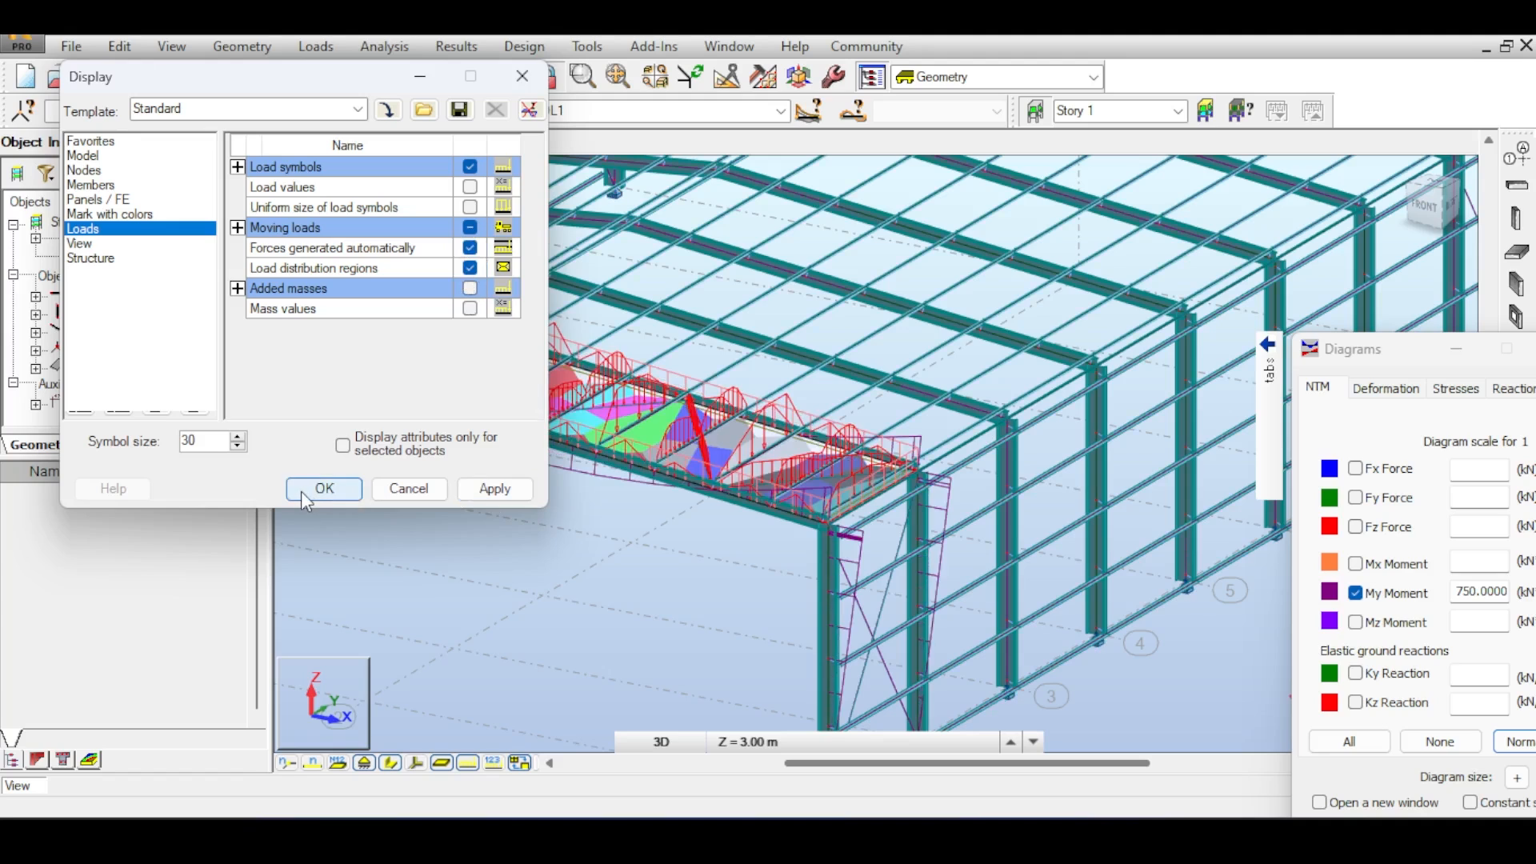
pyautogui.click(324, 488)
# - Inspect the load distribution on the roof cladding panel
pyautogui.scroll(4, 588, 462)
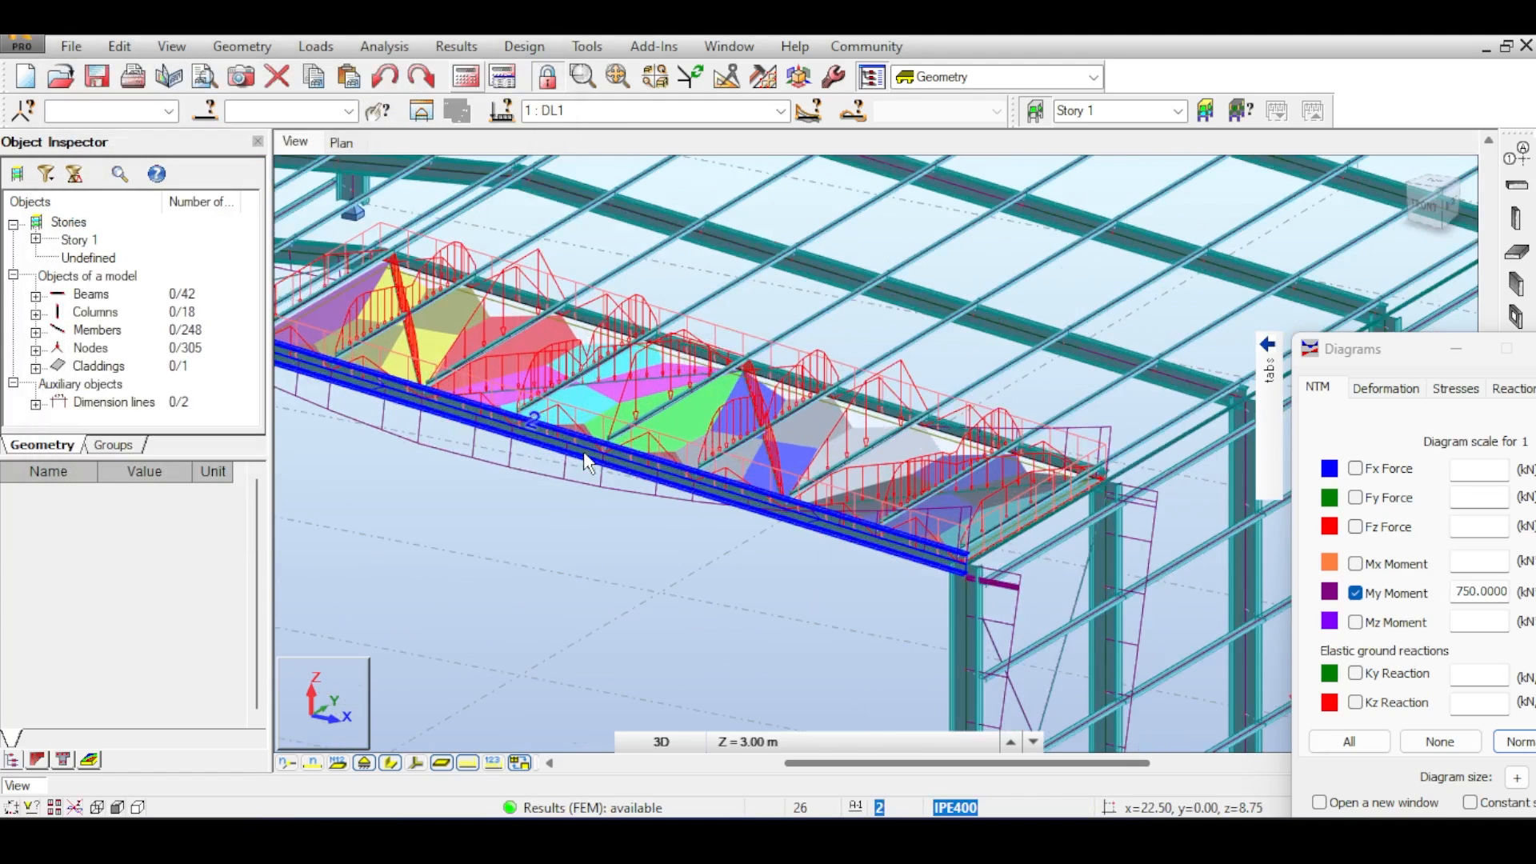
pyautogui.scroll(-5, 596, 452)
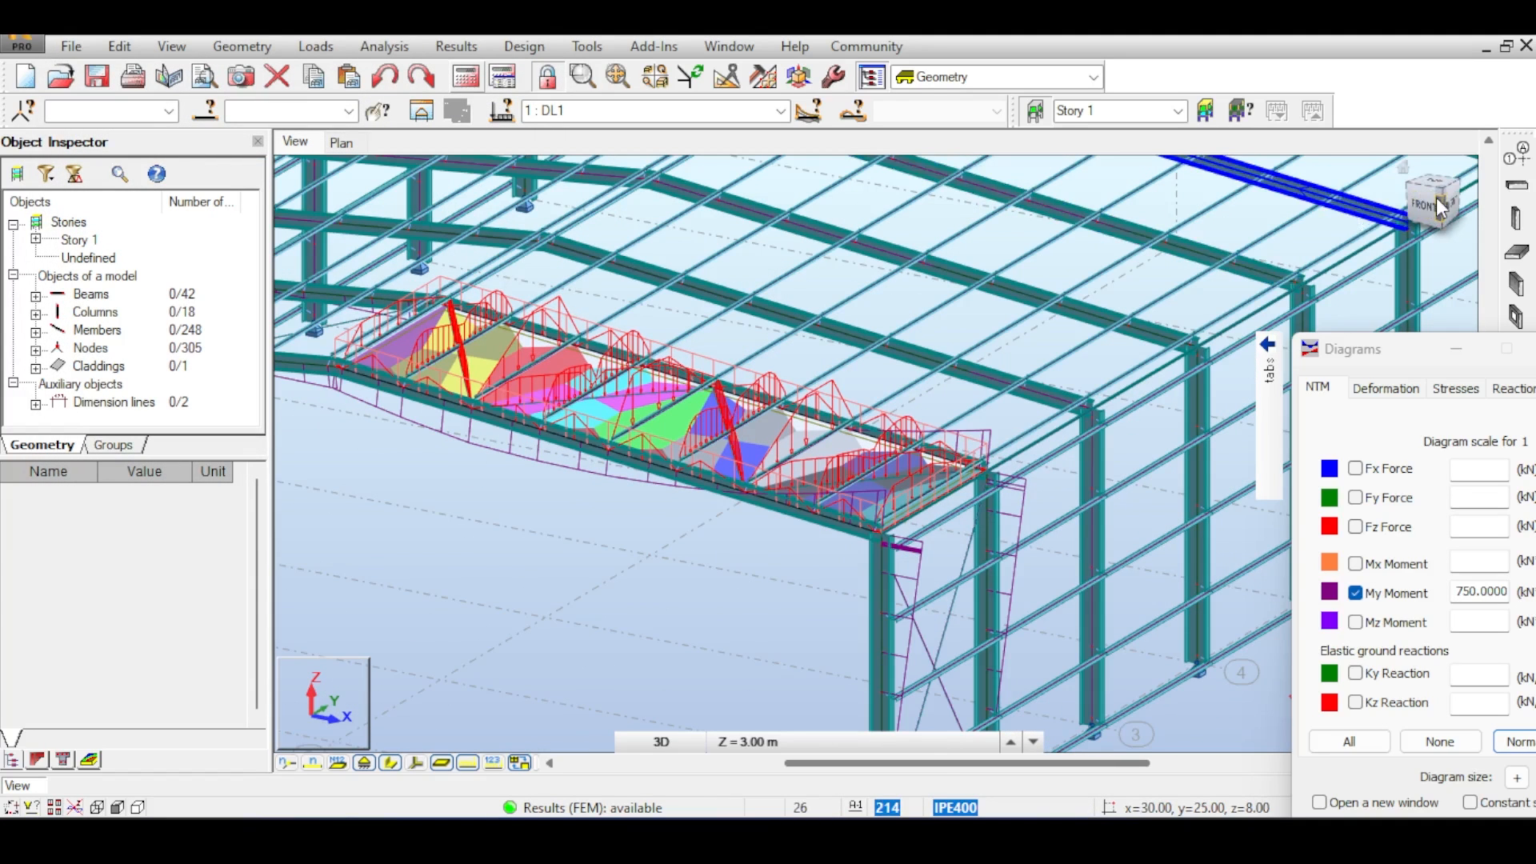
pyautogui.moveTo(1432, 196); pyautogui.dragTo(1476, 200)
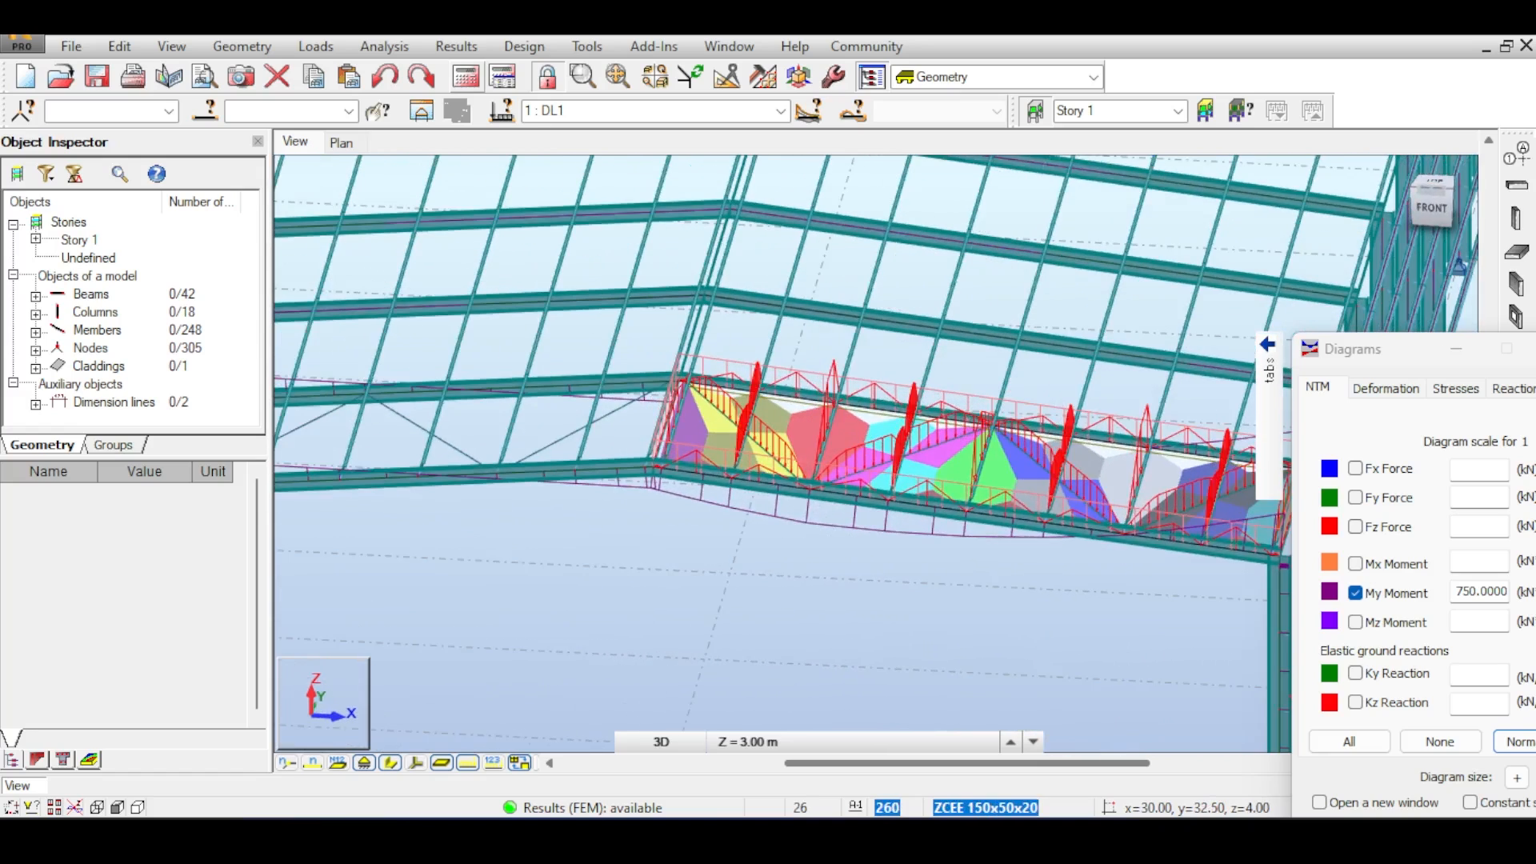
# - Inspect the load distribution regions and member load diagrams on the roof cladding panel from several angles
pyautogui.moveTo(988, 424); pyautogui.dragTo(697, 329, button='middle')
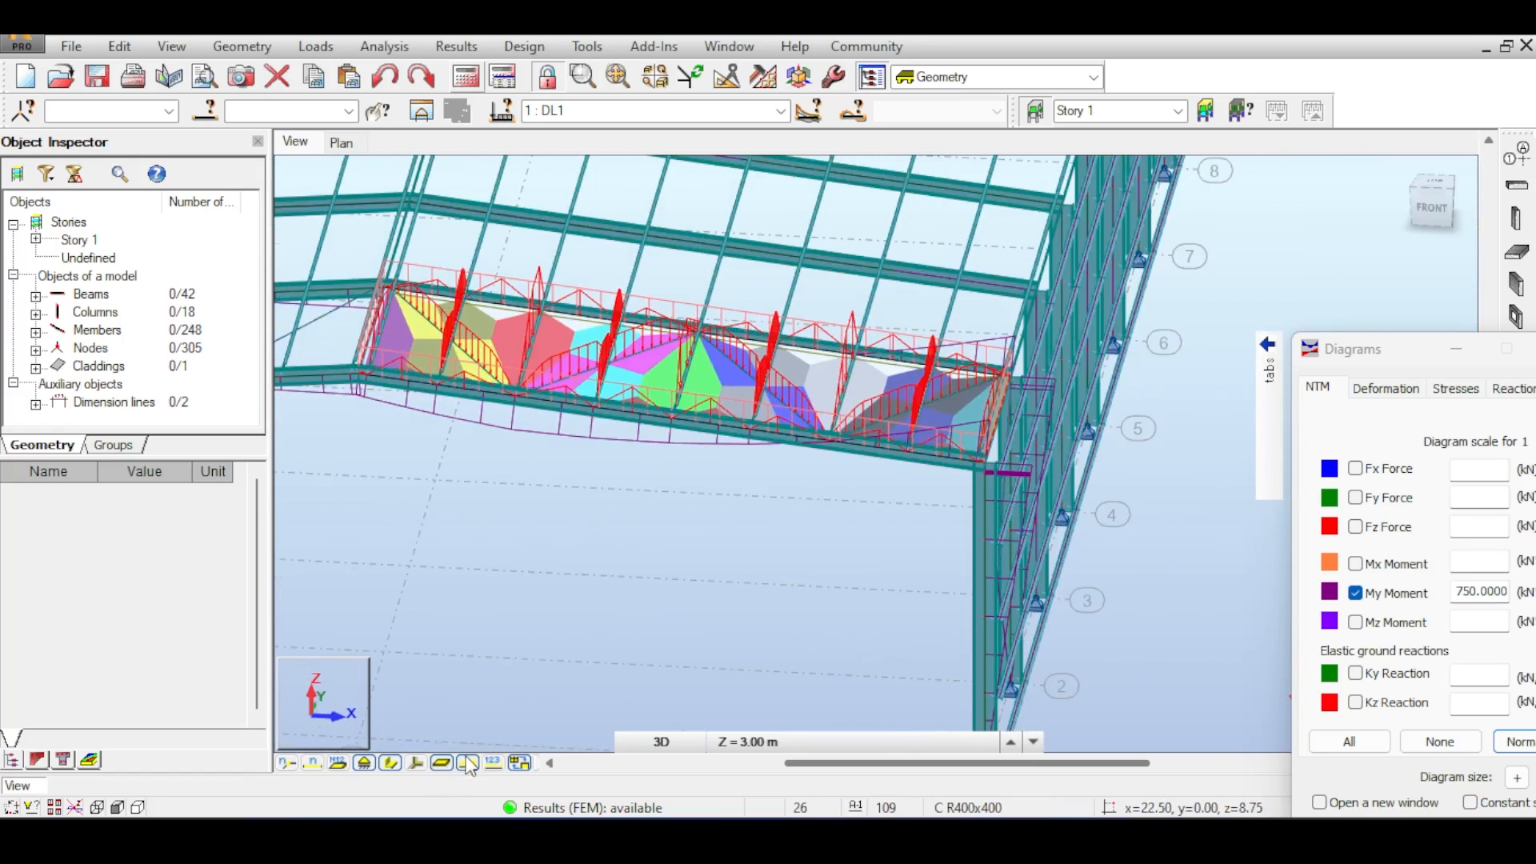
pyautogui.scroll(2, 680, 400)
pyautogui.scroll(2, 813, 391)
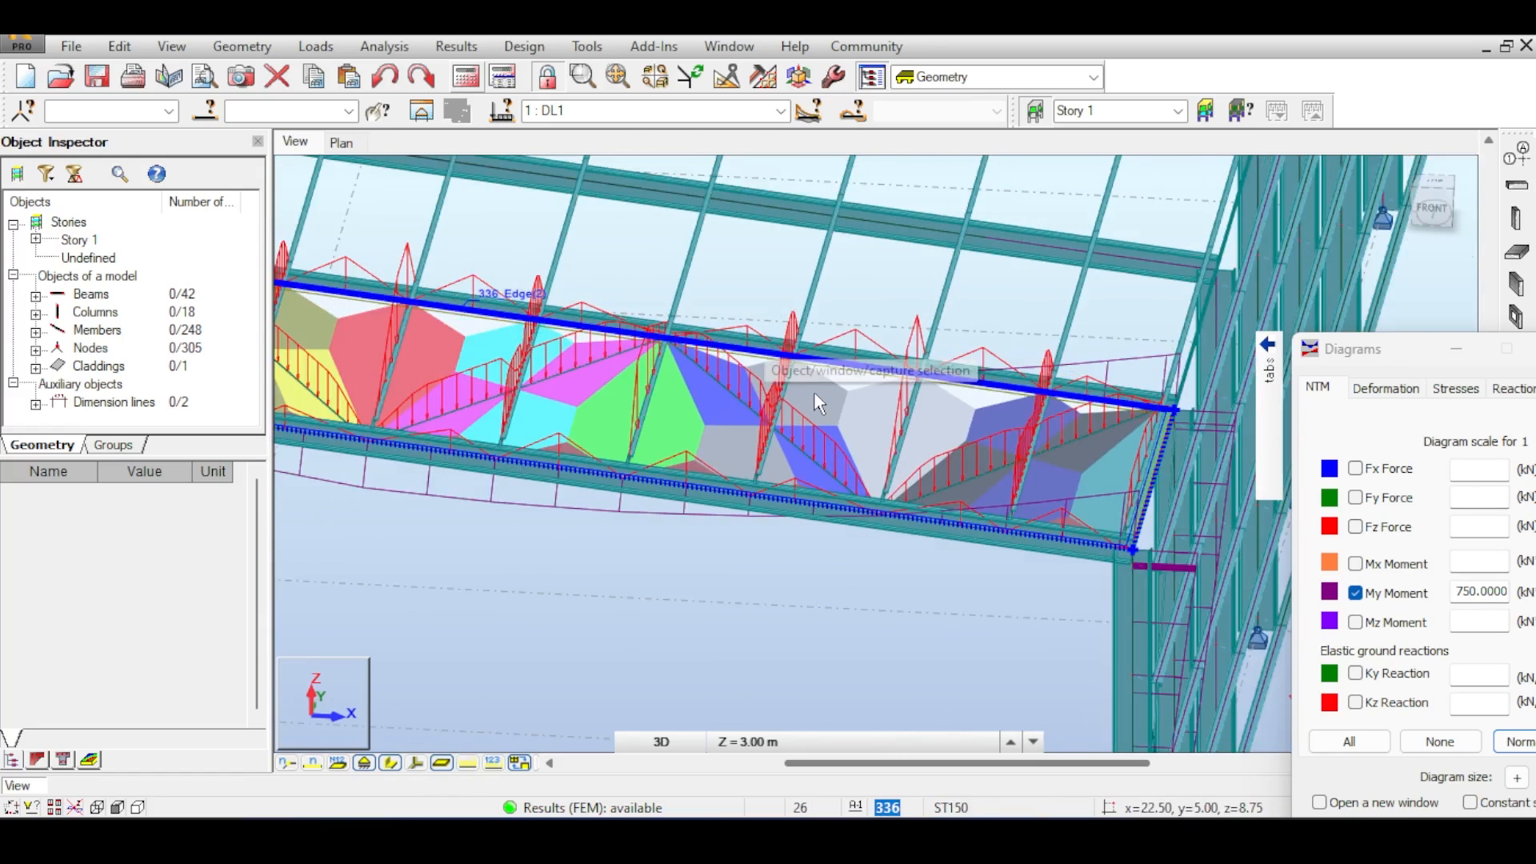
pyautogui.scroll(-1, 818, 427)
pyautogui.scroll(-1, 716, 421)
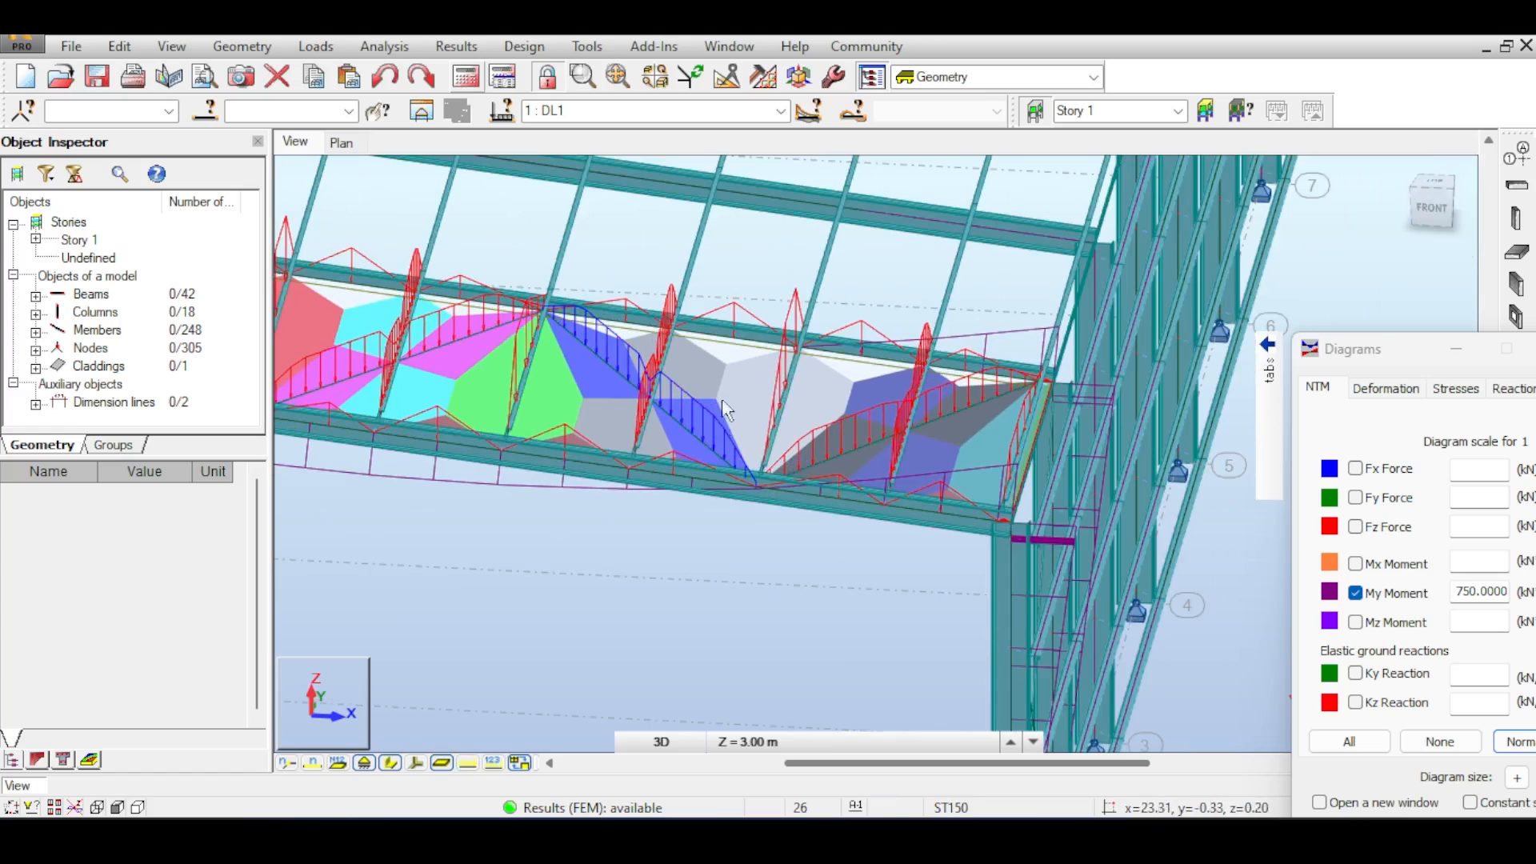
pyautogui.moveTo(718, 363); pyautogui.dragTo(802, 397, button='middle')
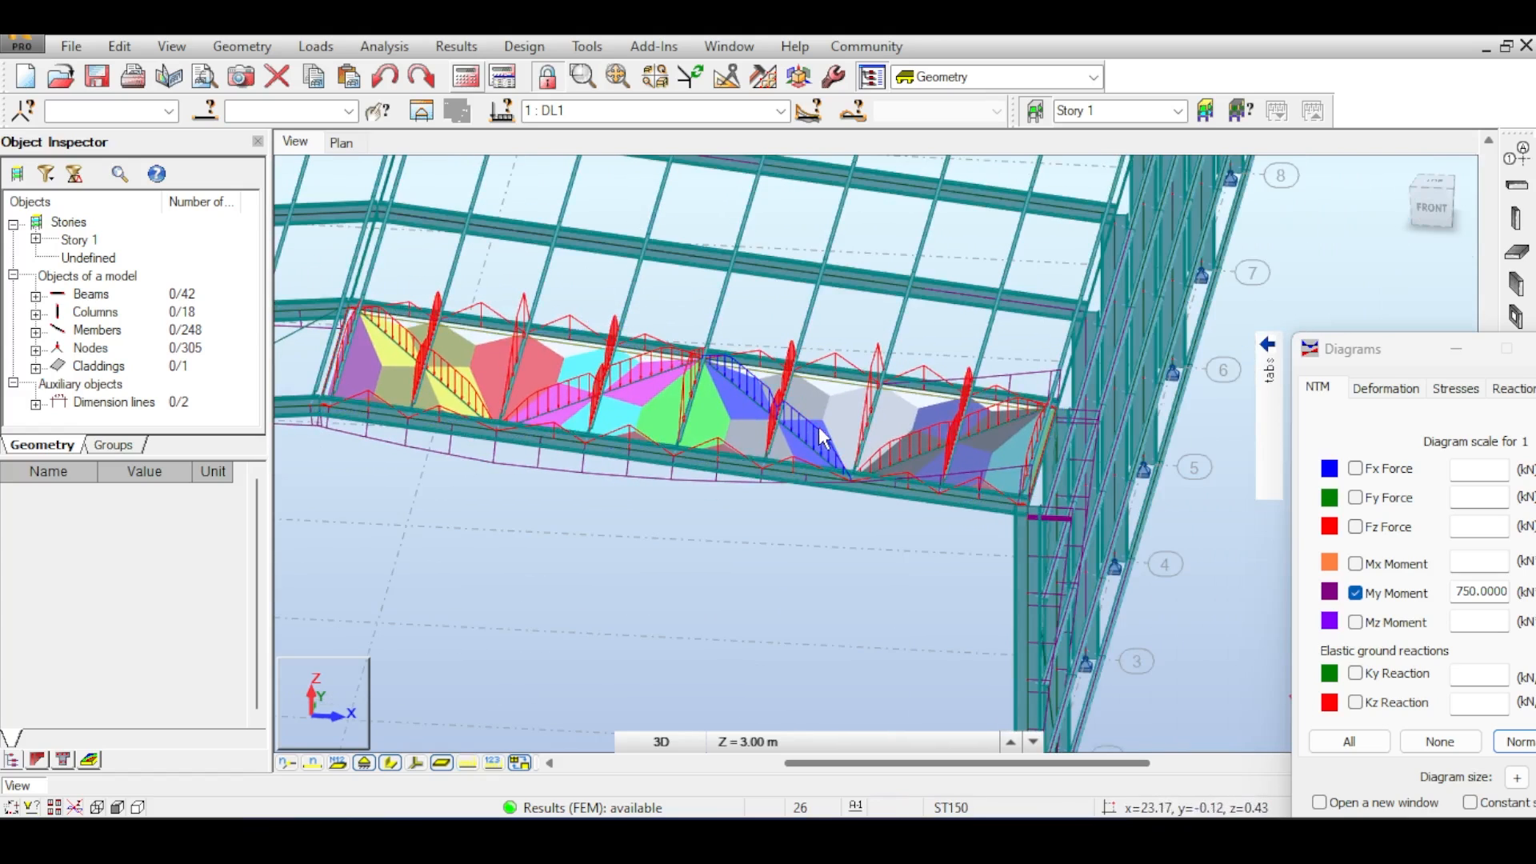
pyautogui.scroll(1, 812, 454)
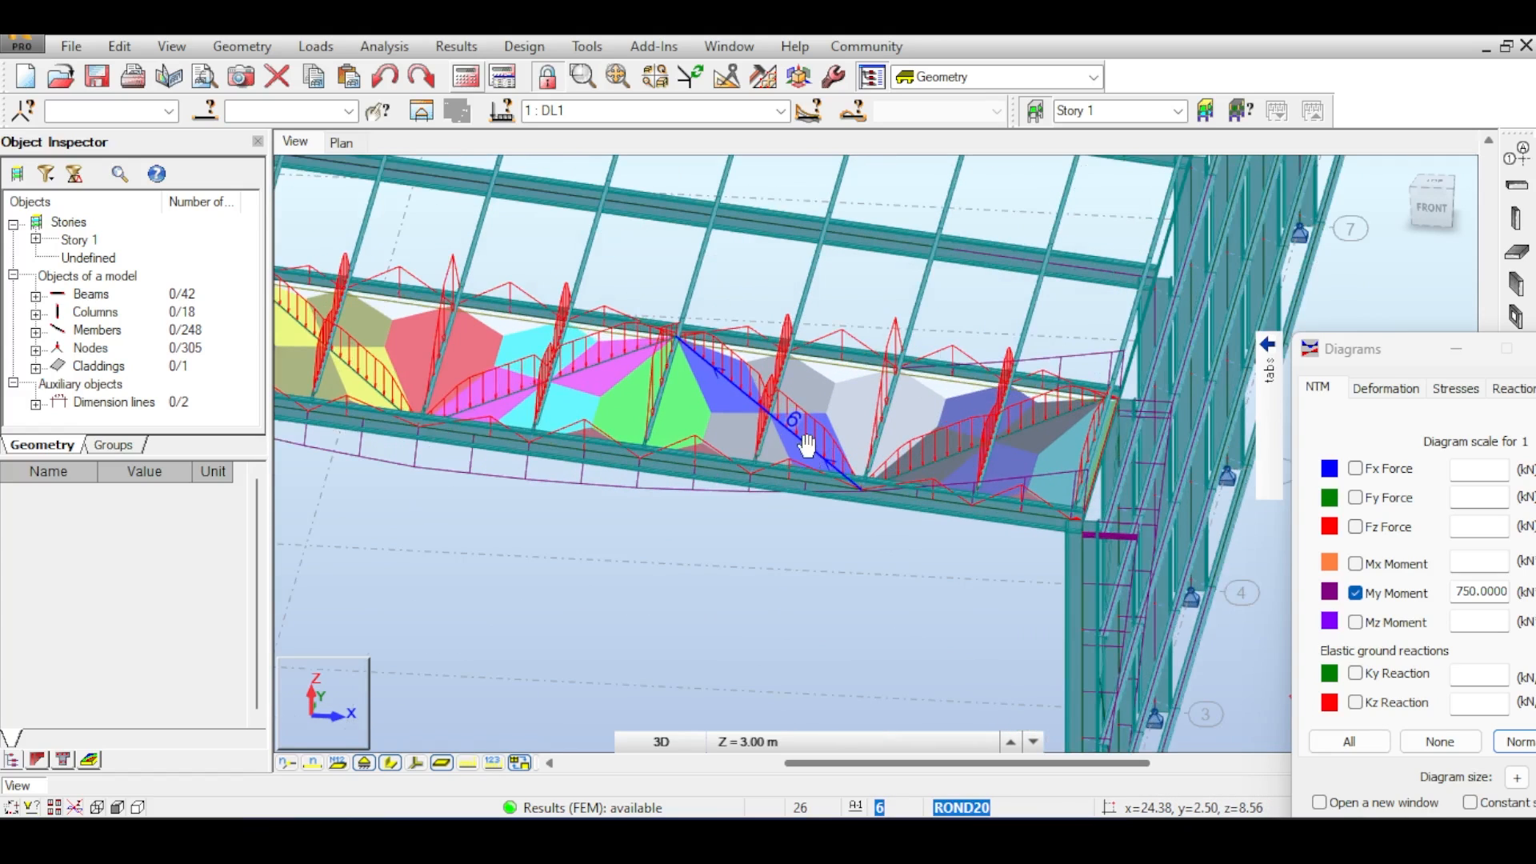
pyautogui.scroll(3, 794, 414)
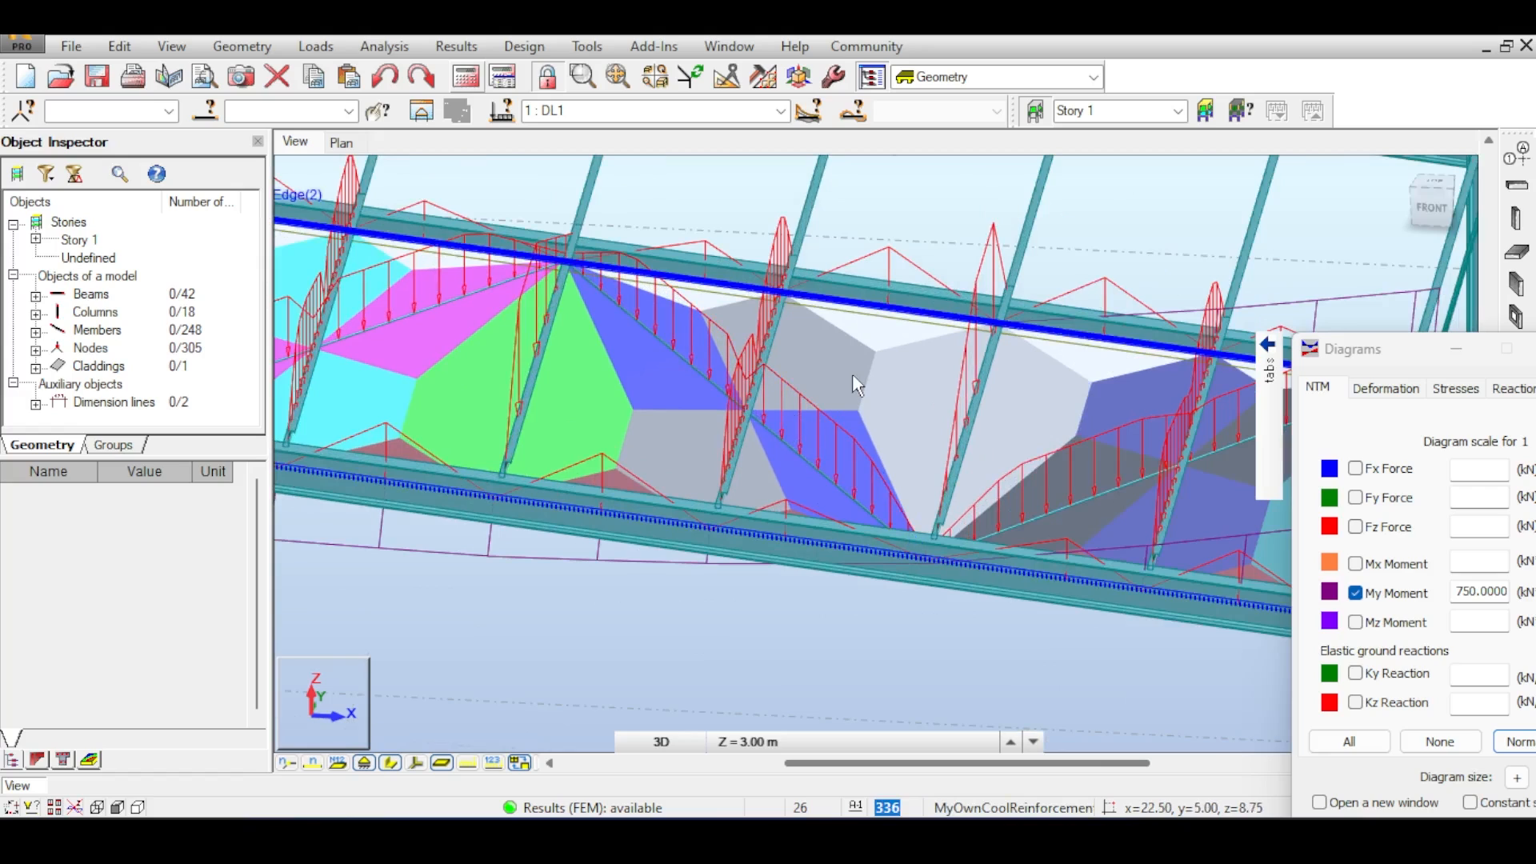
pyautogui.scroll(-2, 857, 371)
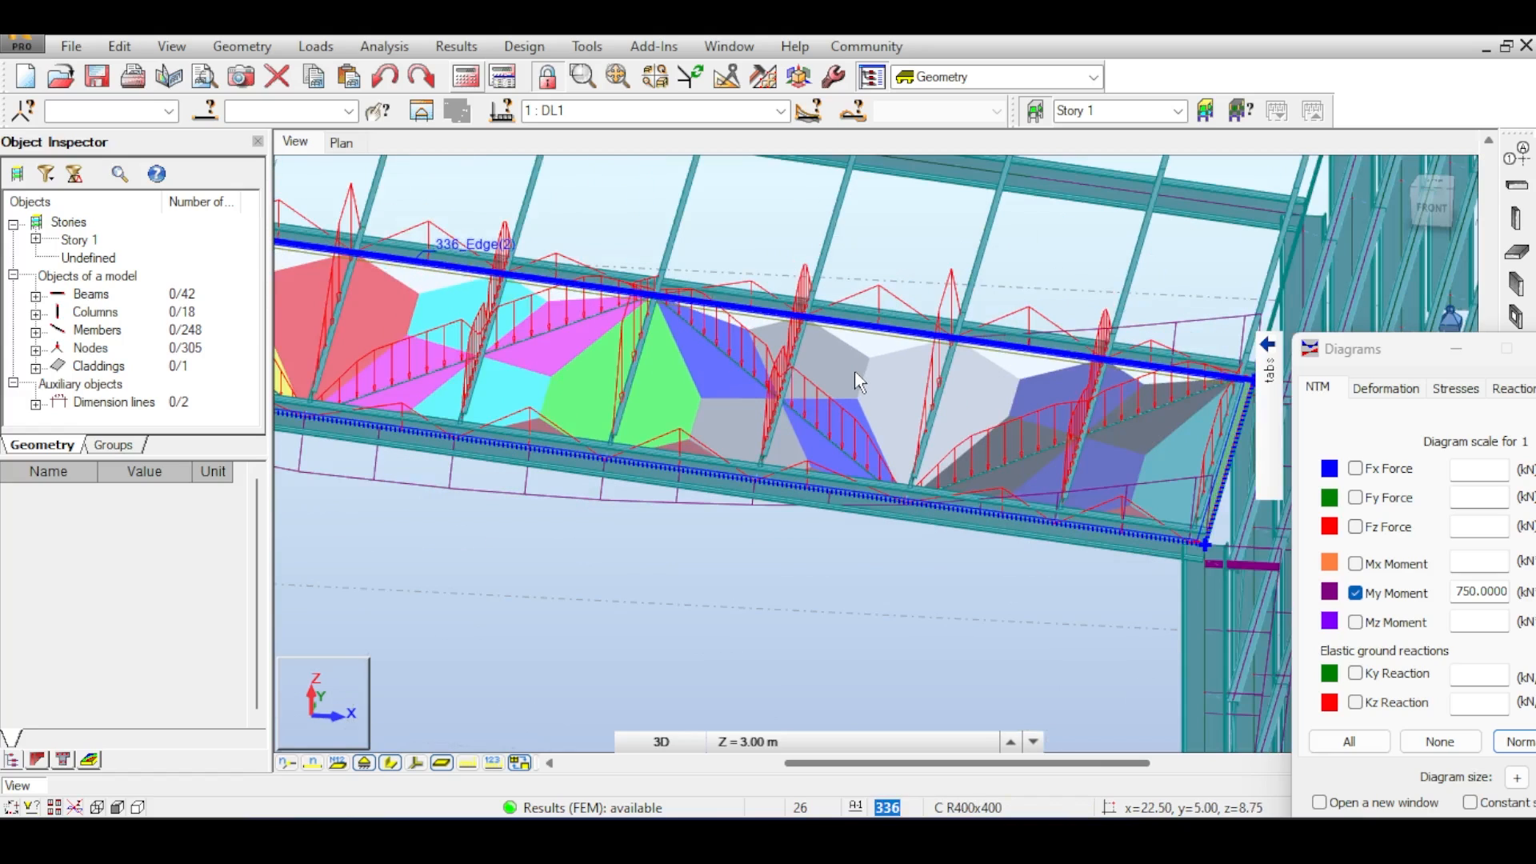
pyautogui.scroll(1, 854, 369)
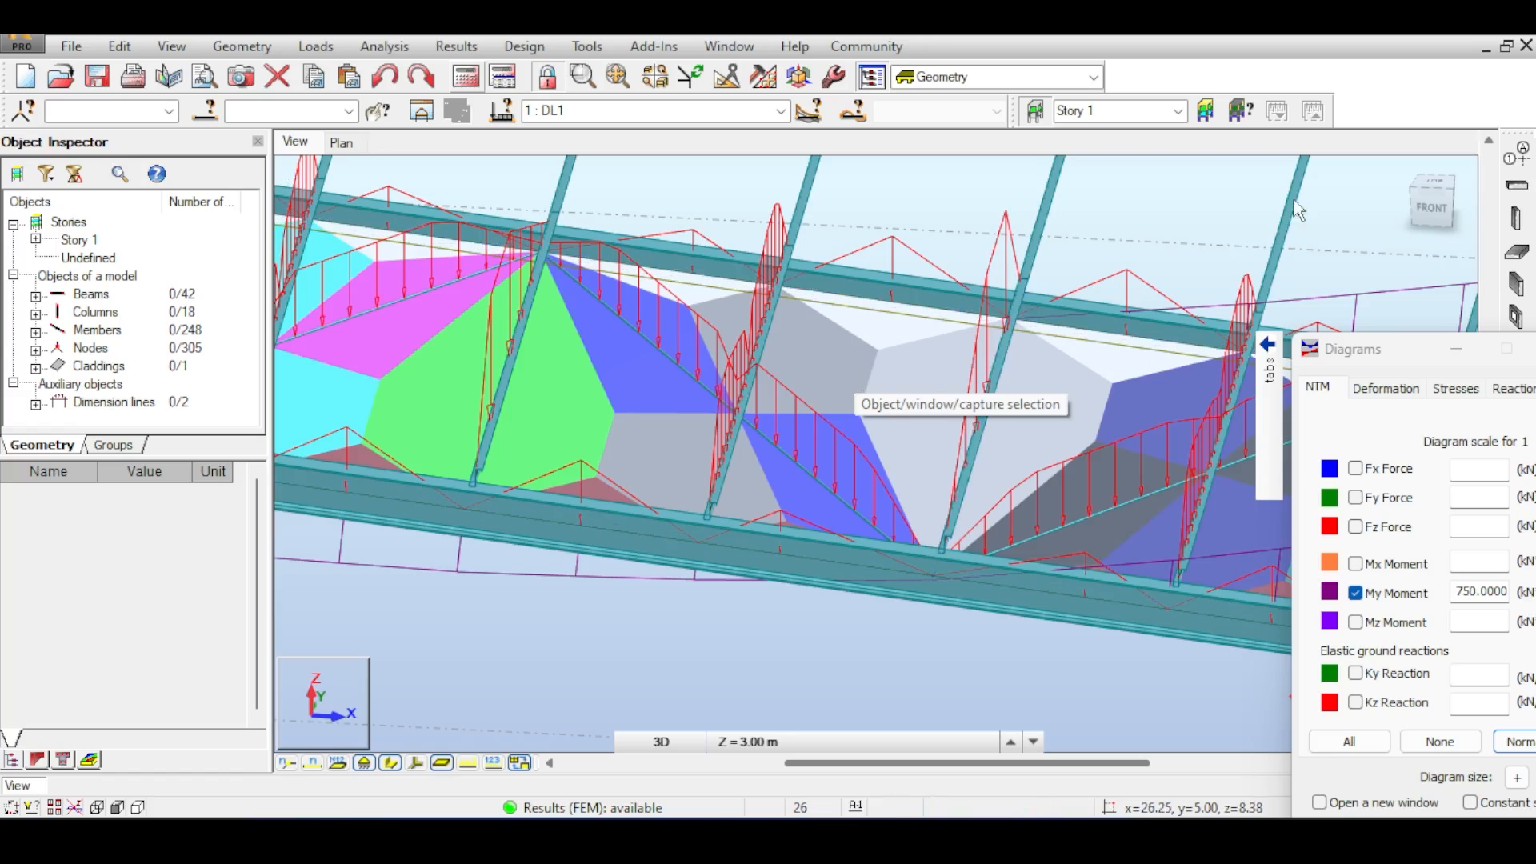
# - Examine the cladding panel's distribution regions in top view, then return to the 3D view
pyautogui.click(1437, 185)
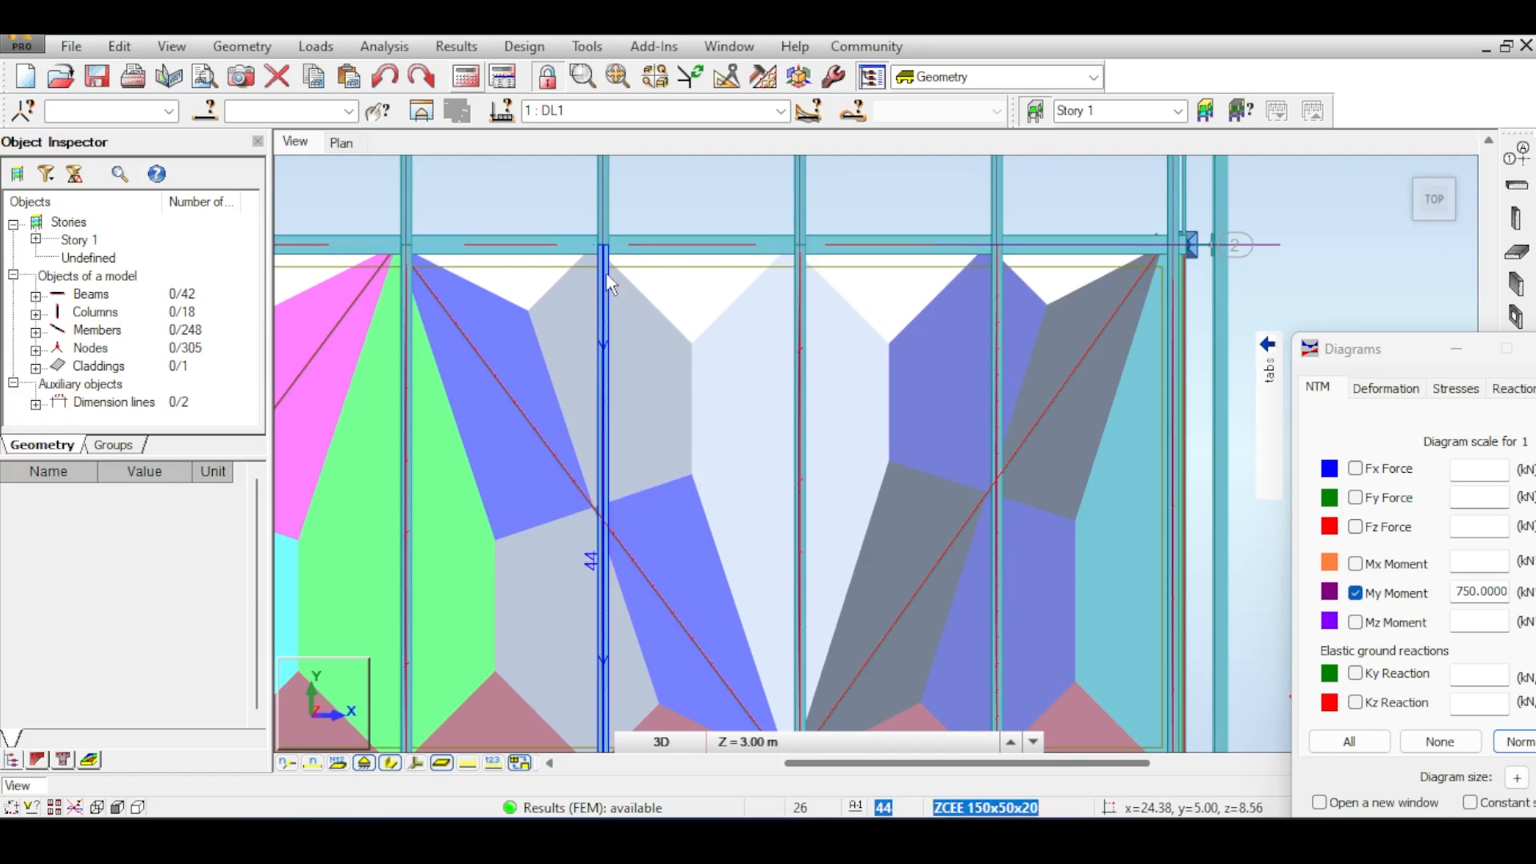
pyautogui.moveTo(760, 617); pyautogui.dragTo(735, 446, button='middle')
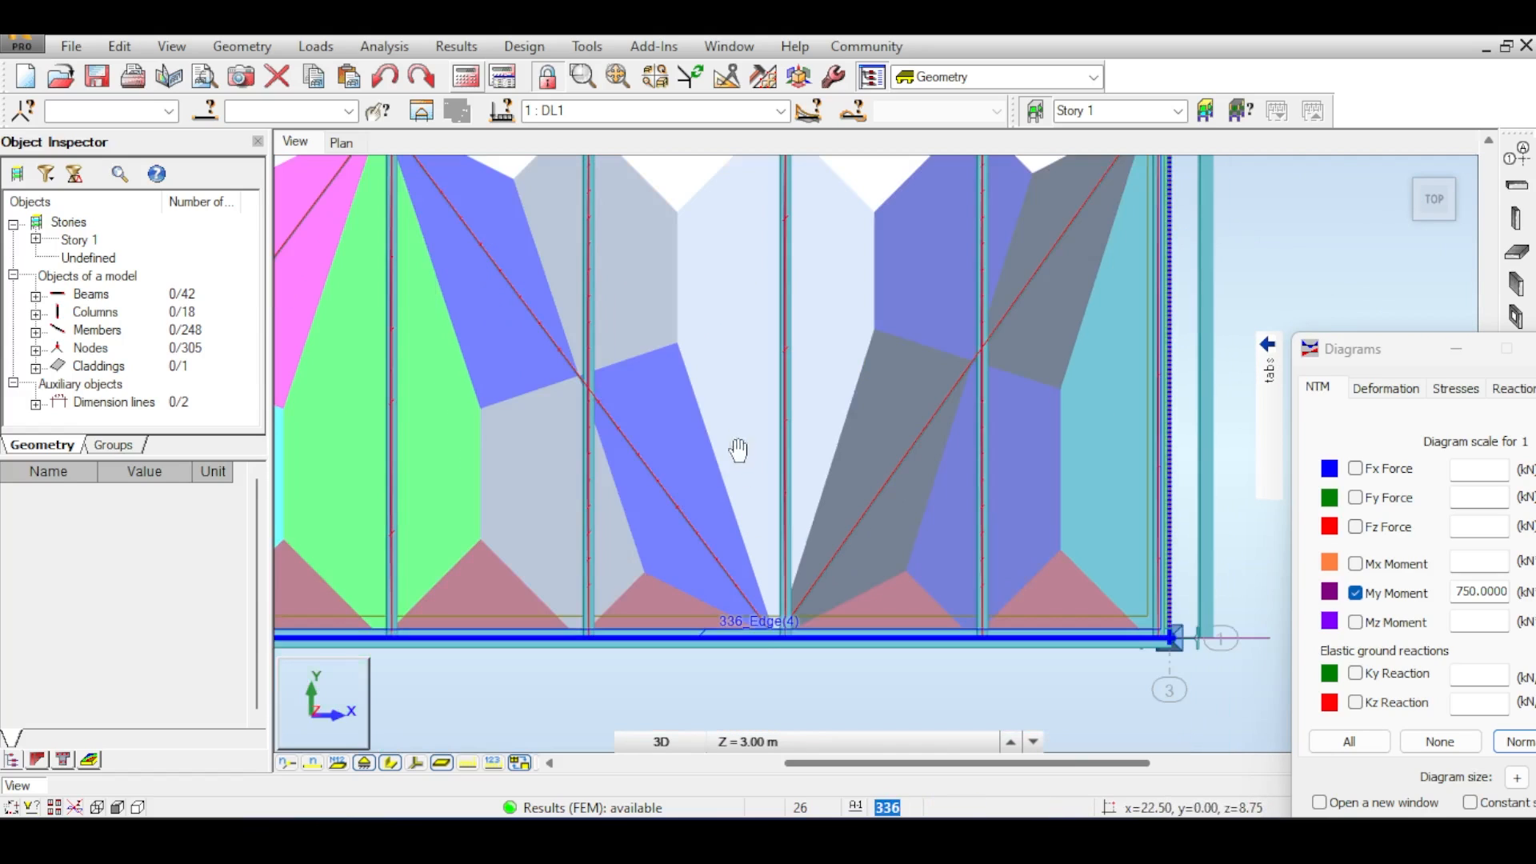
pyautogui.moveTo(714, 315); pyautogui.dragTo(691, 396, button='middle')
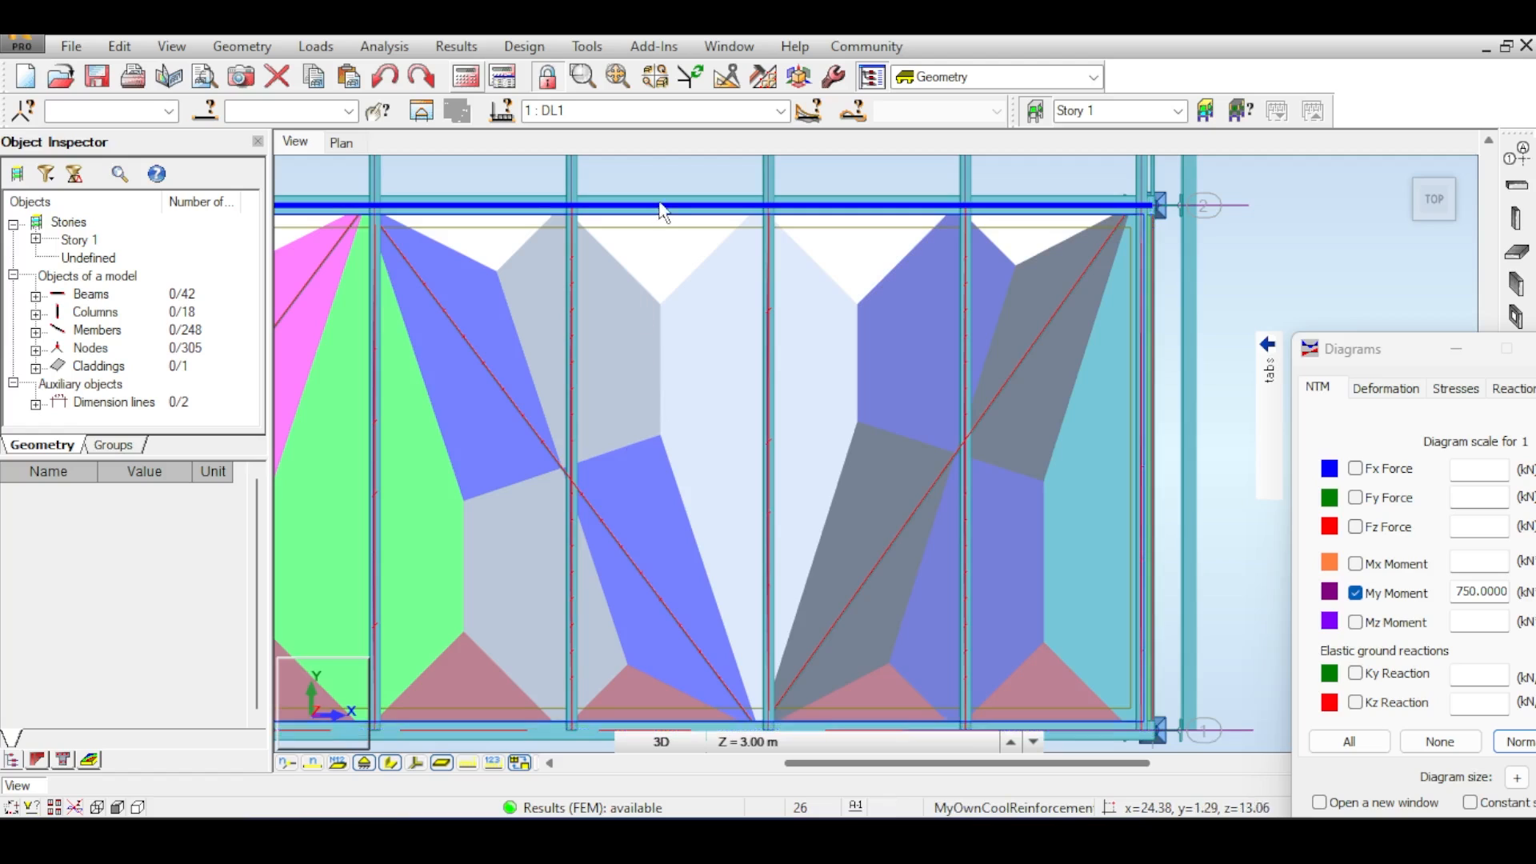
pyautogui.click(771, 322)
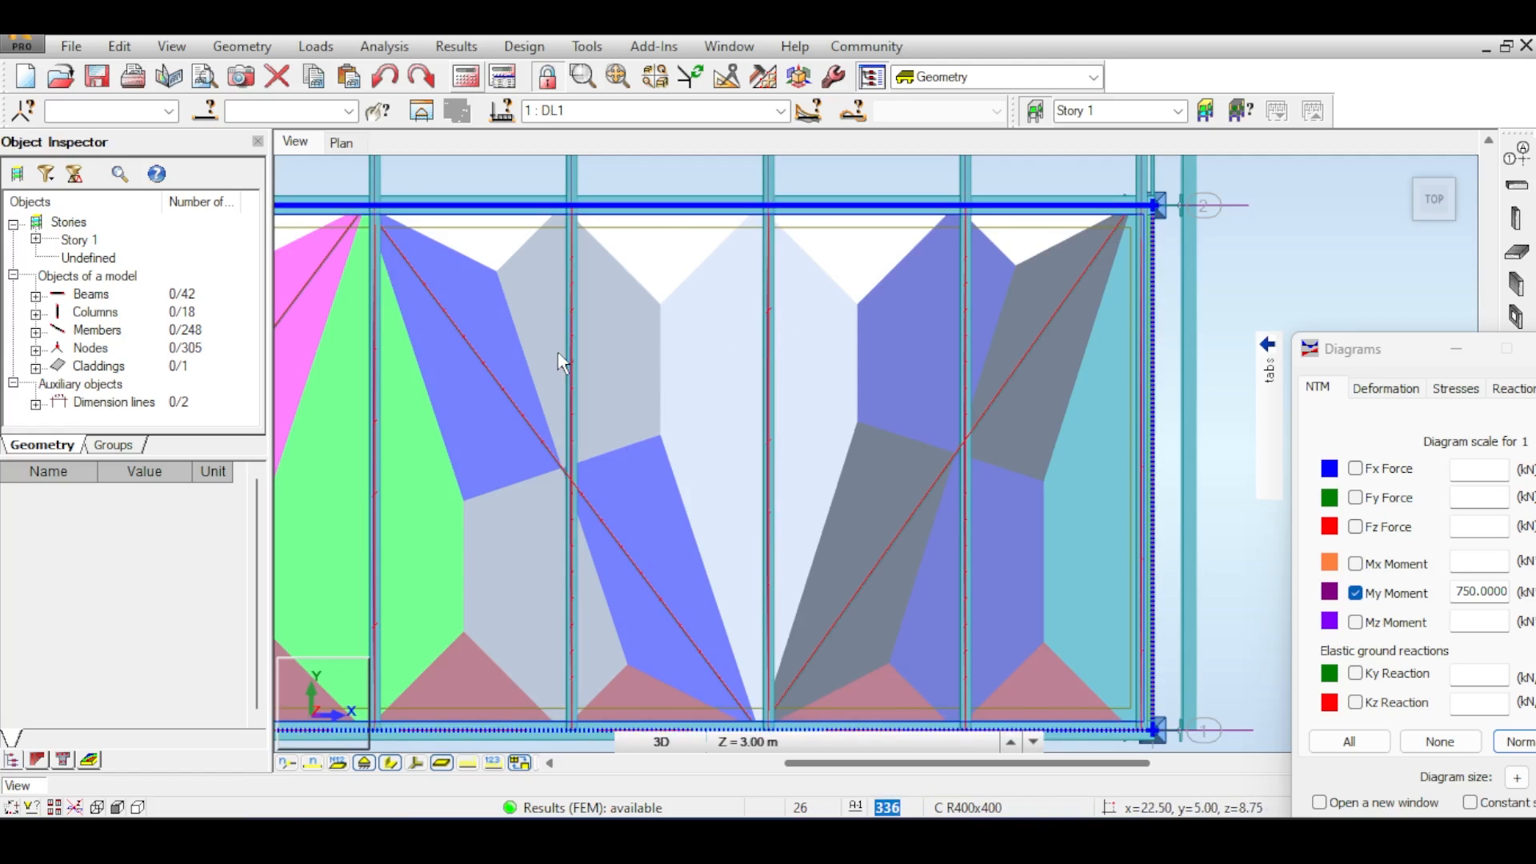
pyautogui.scroll(-1, 652, 587)
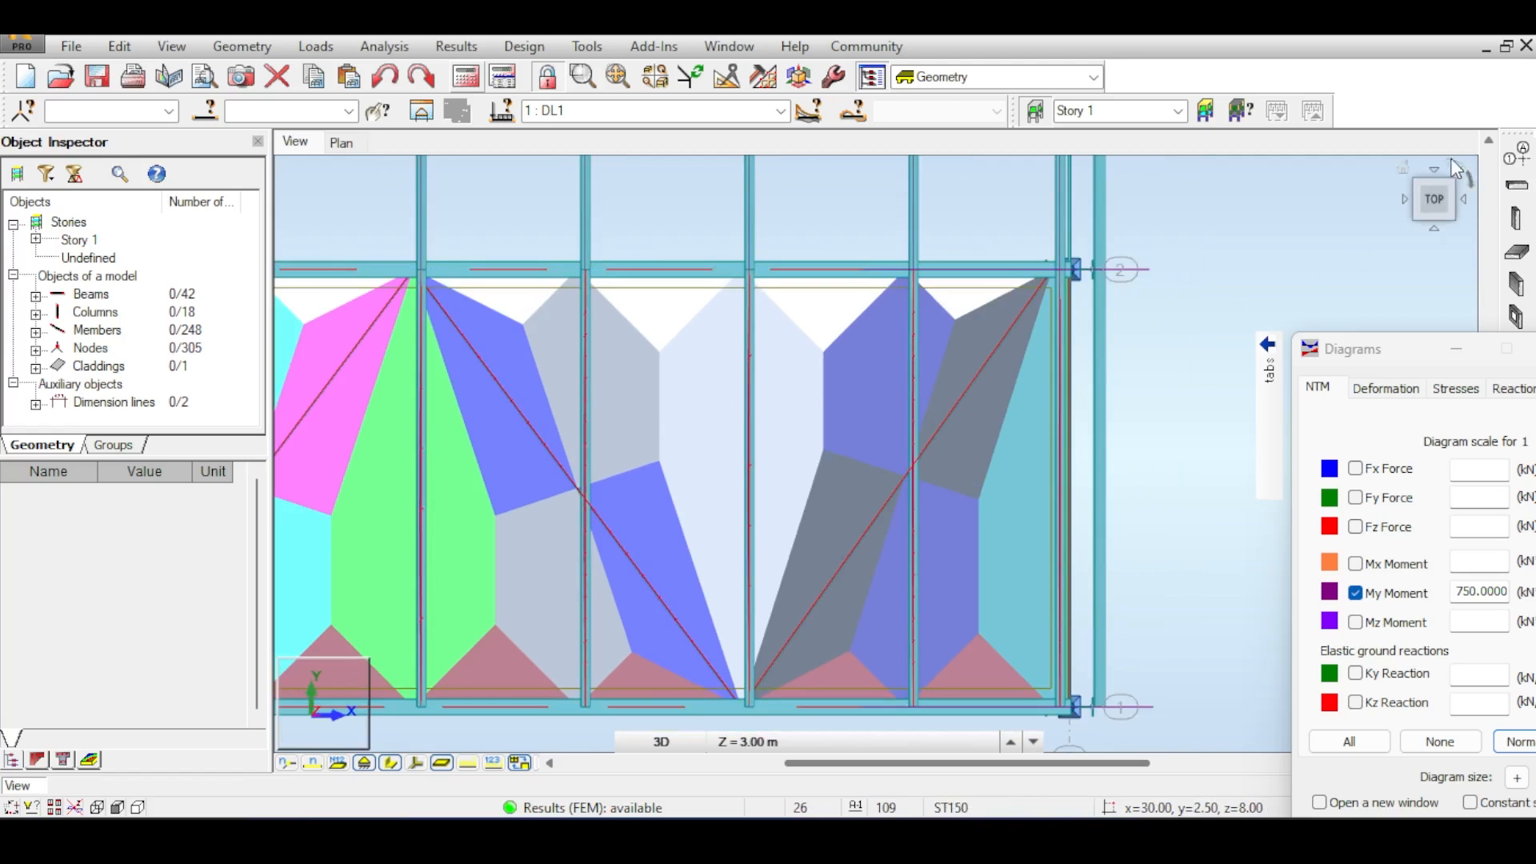
pyautogui.click(1409, 172)
pyautogui.scroll(4, 816, 501)
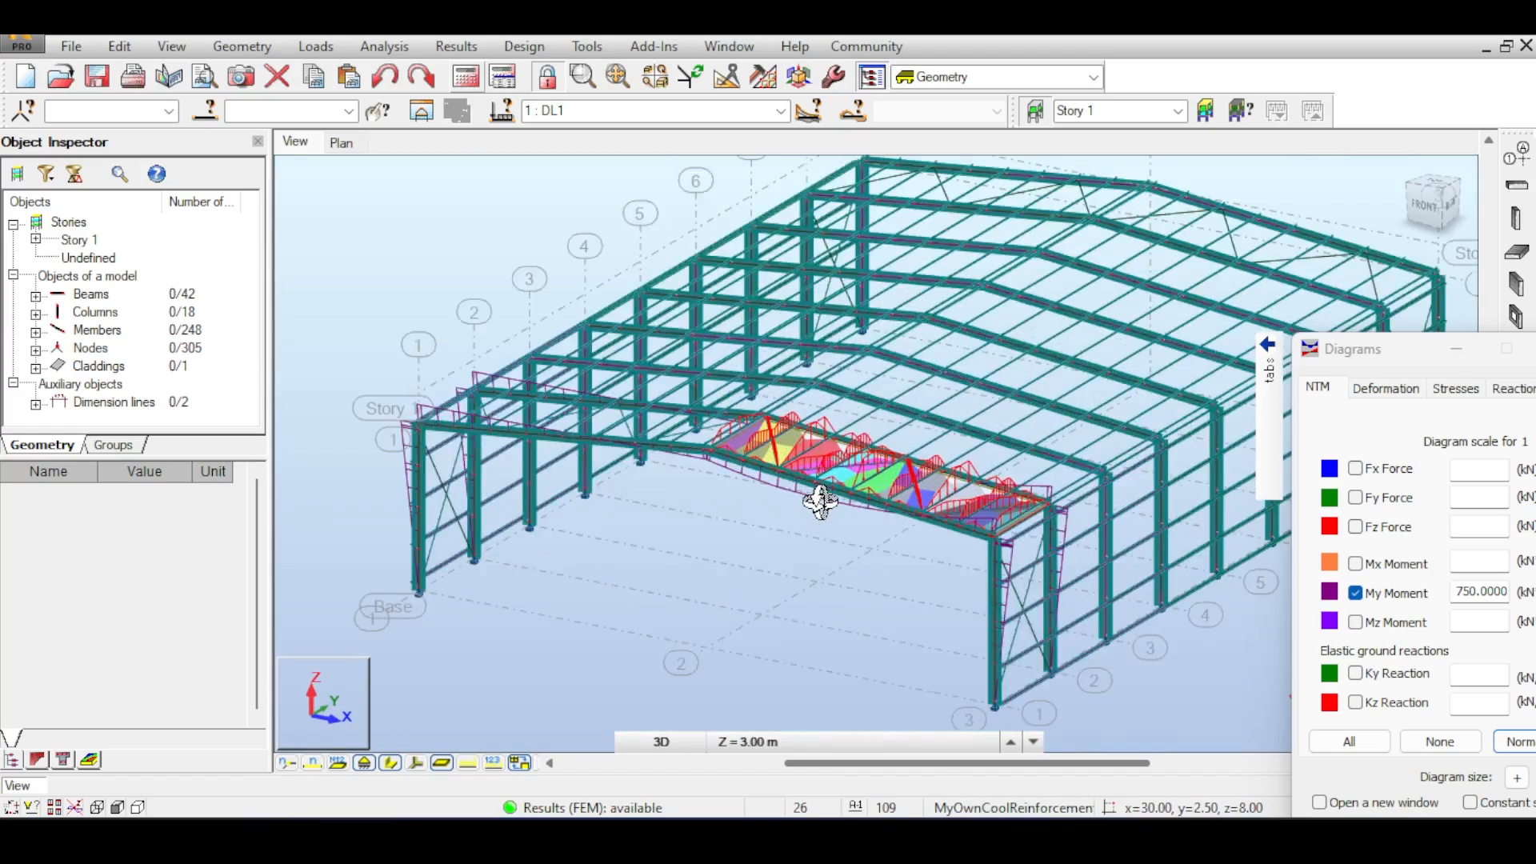
pyautogui.scroll(8, 820, 501)
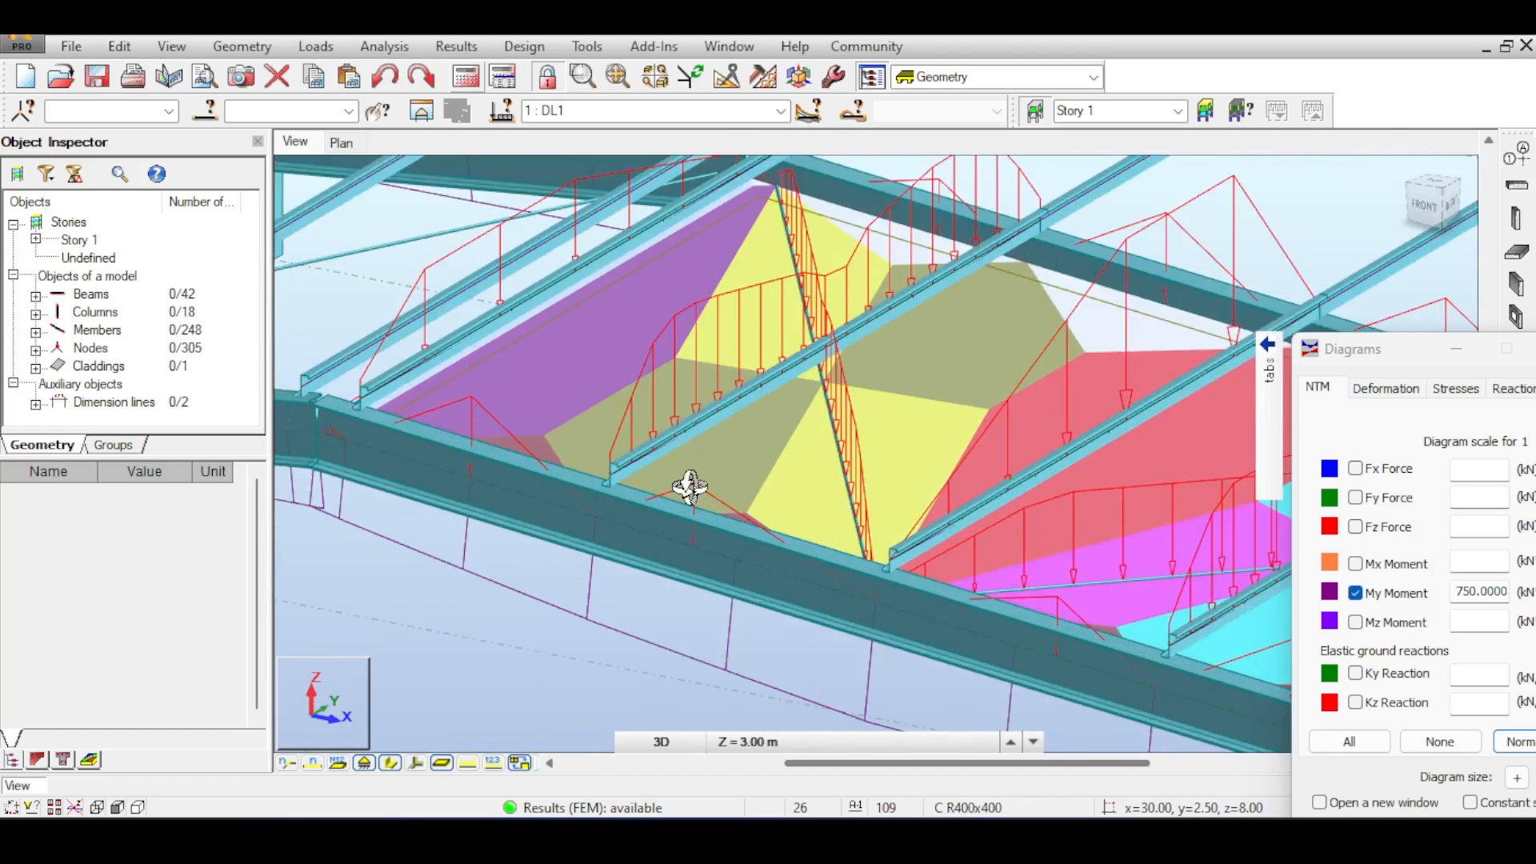
# - Look closely at the load diagrams on the purlins and diagonal member inside the panel
pyautogui.rightClick(766, 448)
pyautogui.click(788, 465)
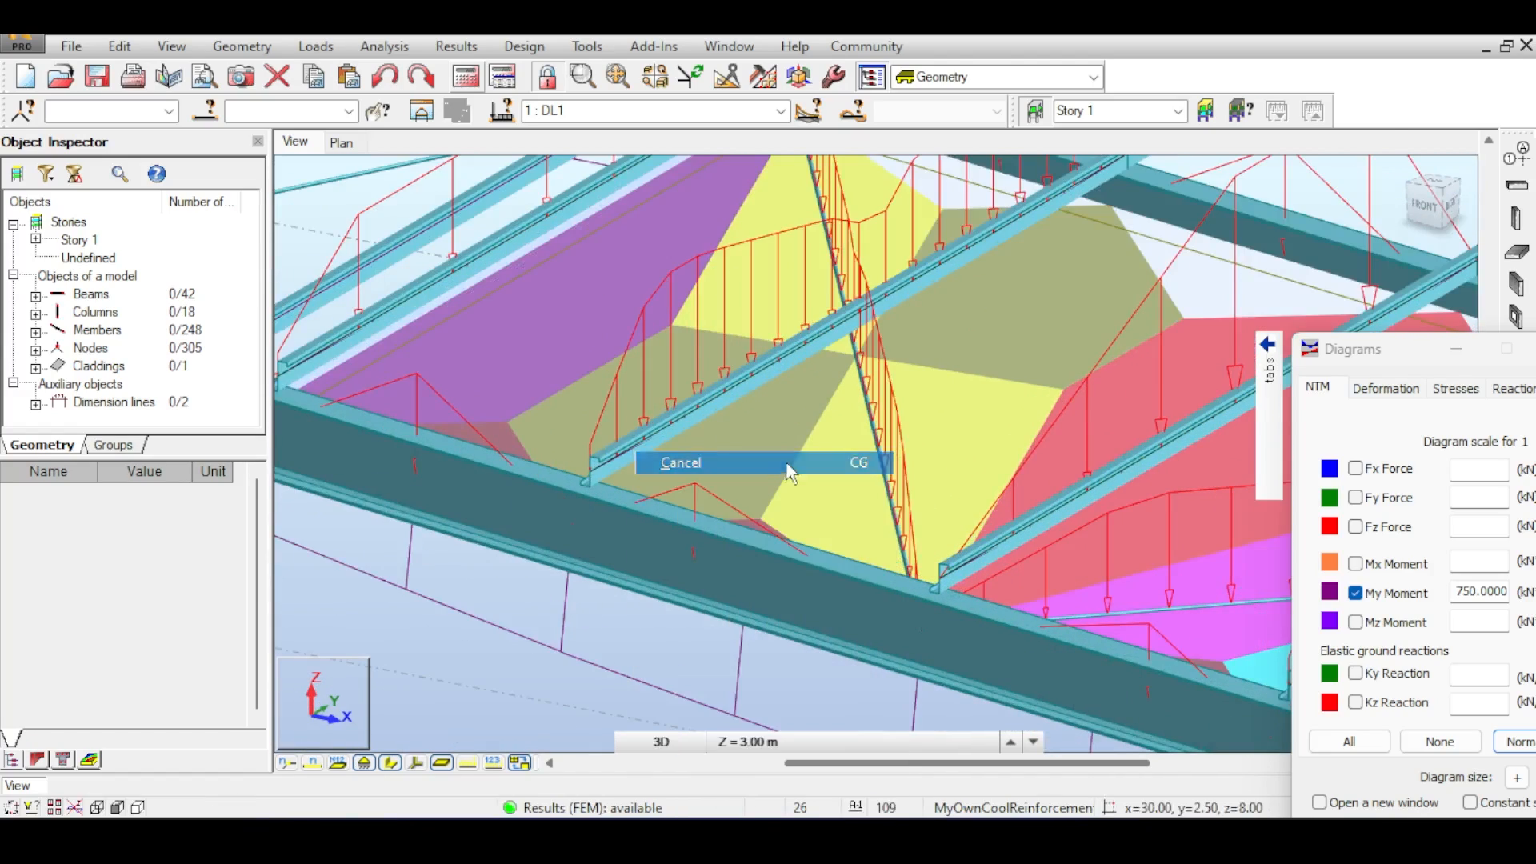
pyautogui.scroll(1, 1000, 380)
pyautogui.moveTo(1000, 379); pyautogui.dragTo(763, 464, button='middle')
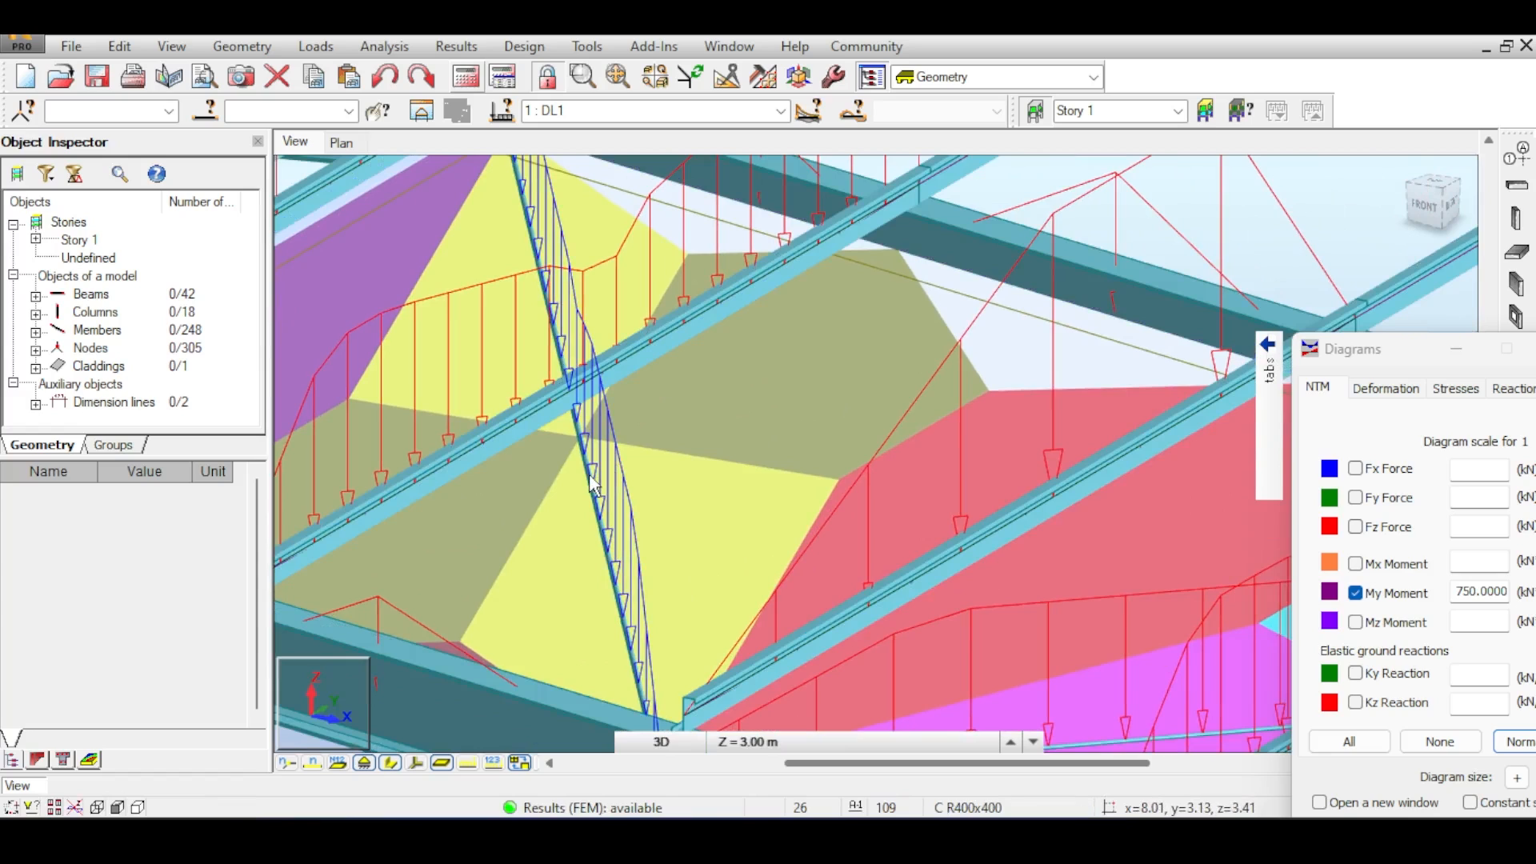
pyautogui.scroll(-1, 588, 478)
pyautogui.scroll(-5, 588, 483)
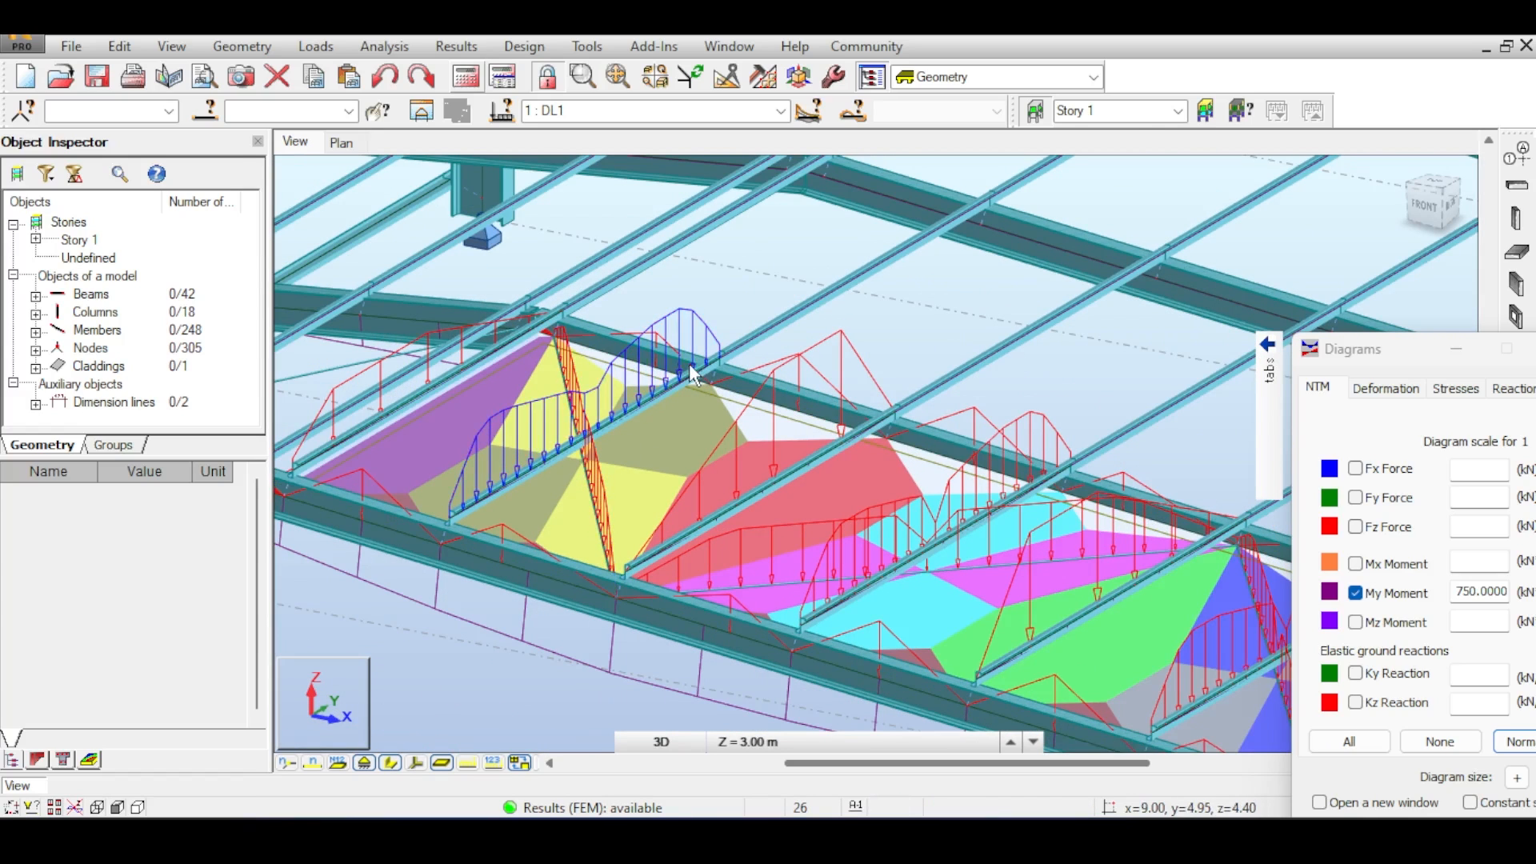
pyautogui.moveTo(691, 364); pyautogui.dragTo(636, 347, button='middle')
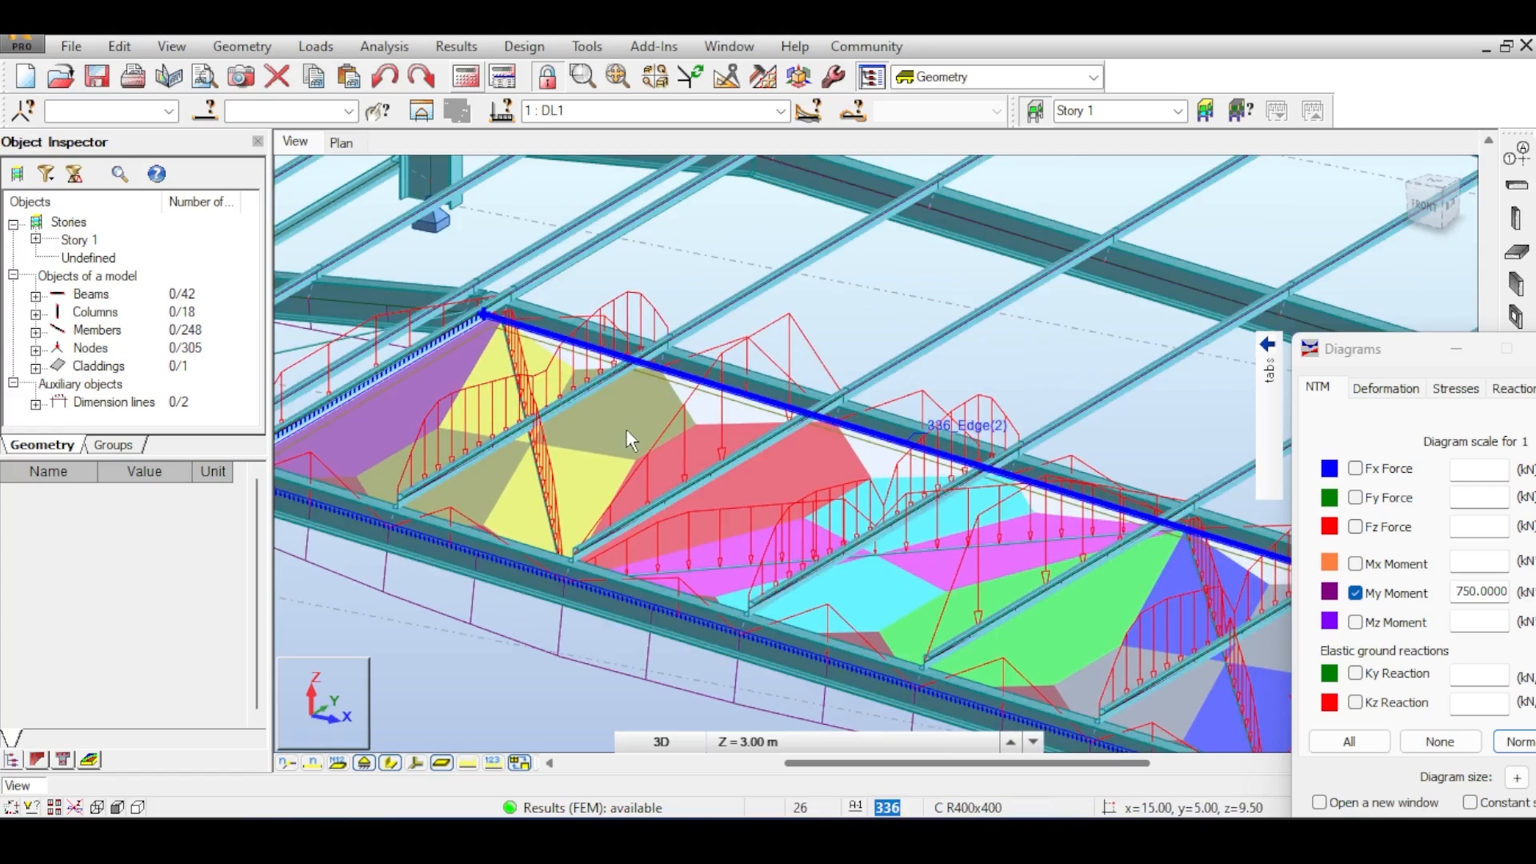
pyautogui.moveTo(735, 466); pyautogui.dragTo(638, 447, button='middle')
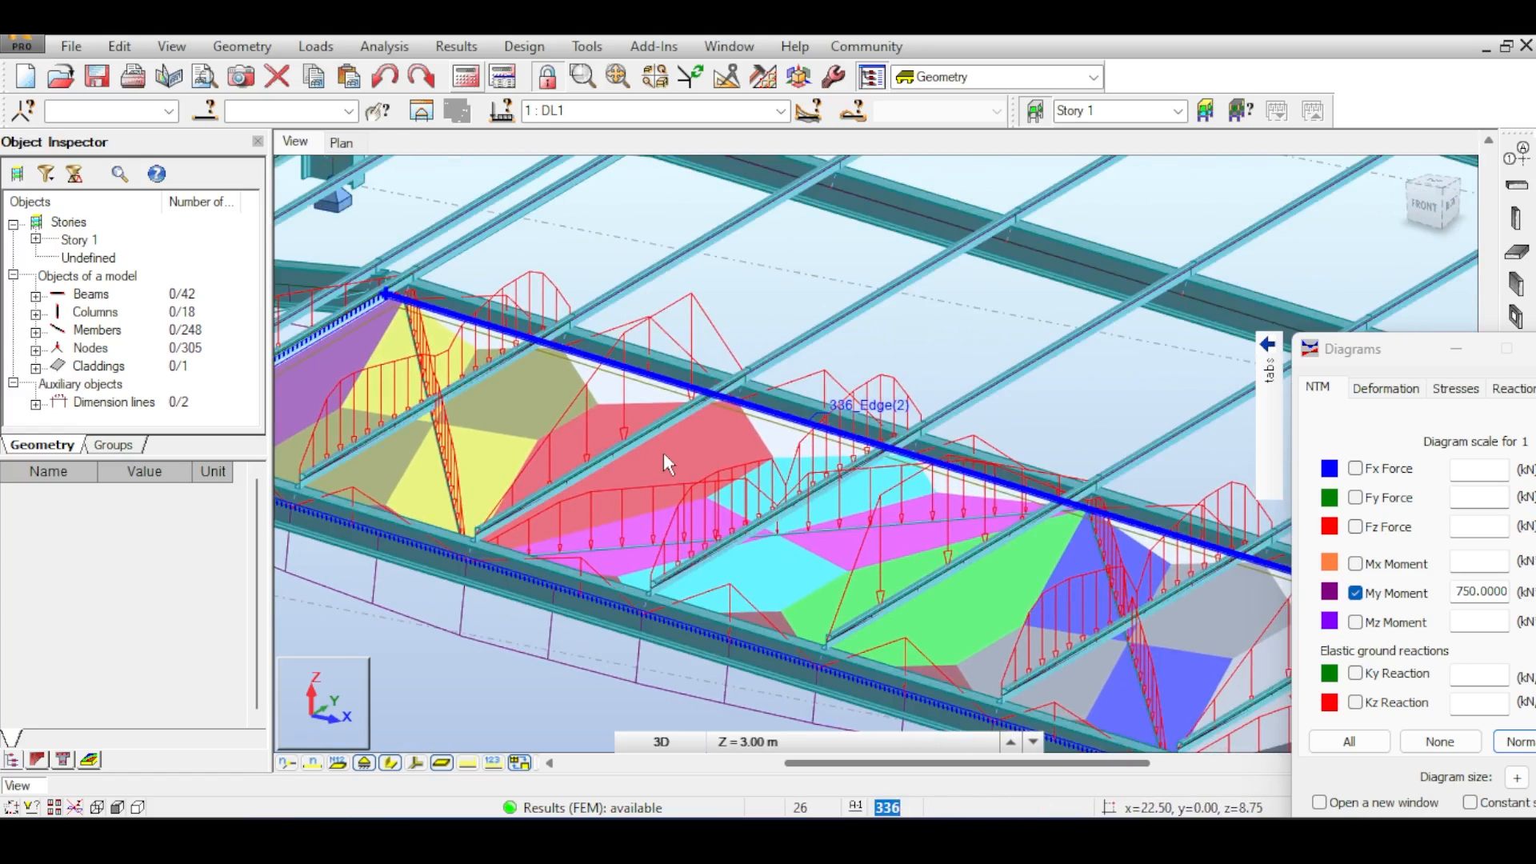
# - Review the member load diagrams across the whole frame and close the Diagrams dialog
pyautogui.moveTo(1427, 352); pyautogui.dragTo(1255, 187)
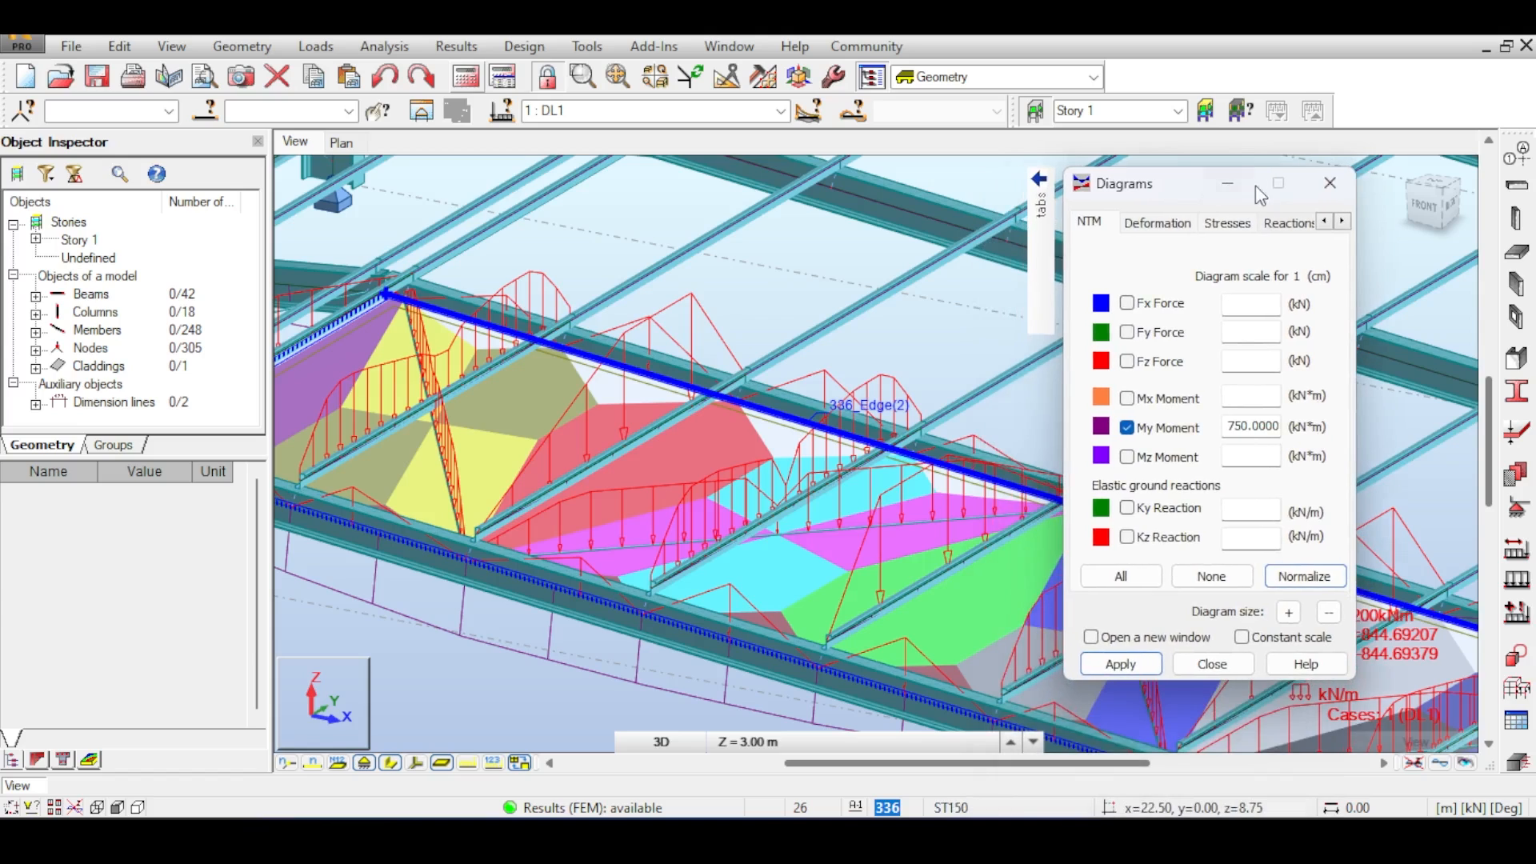
pyautogui.moveTo(904, 326); pyautogui.dragTo(862, 315, button='middle')
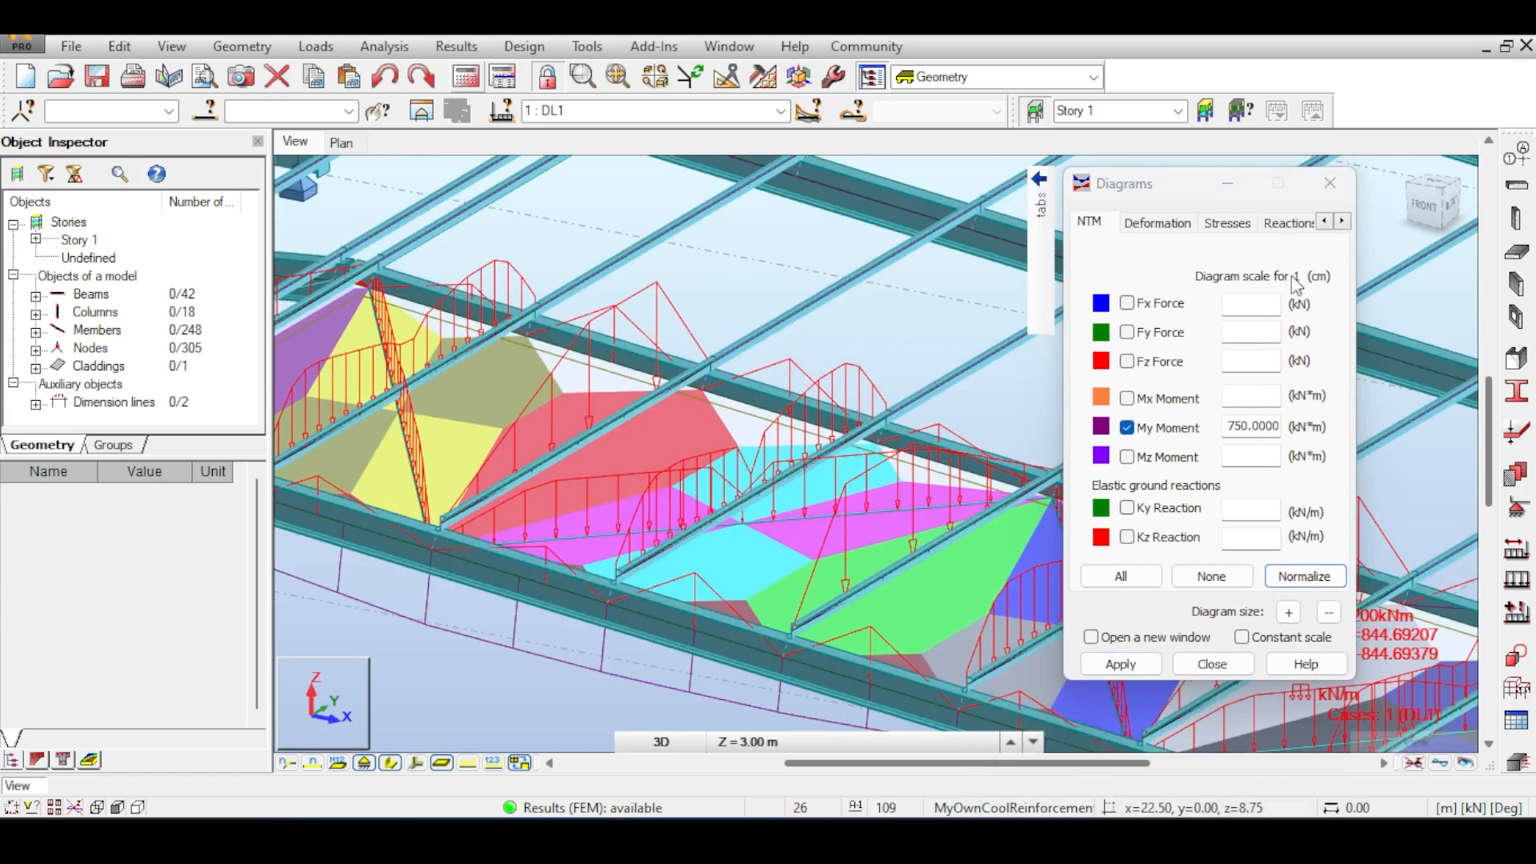
pyautogui.moveTo(1452, 215); pyautogui.dragTo(1417, 211)
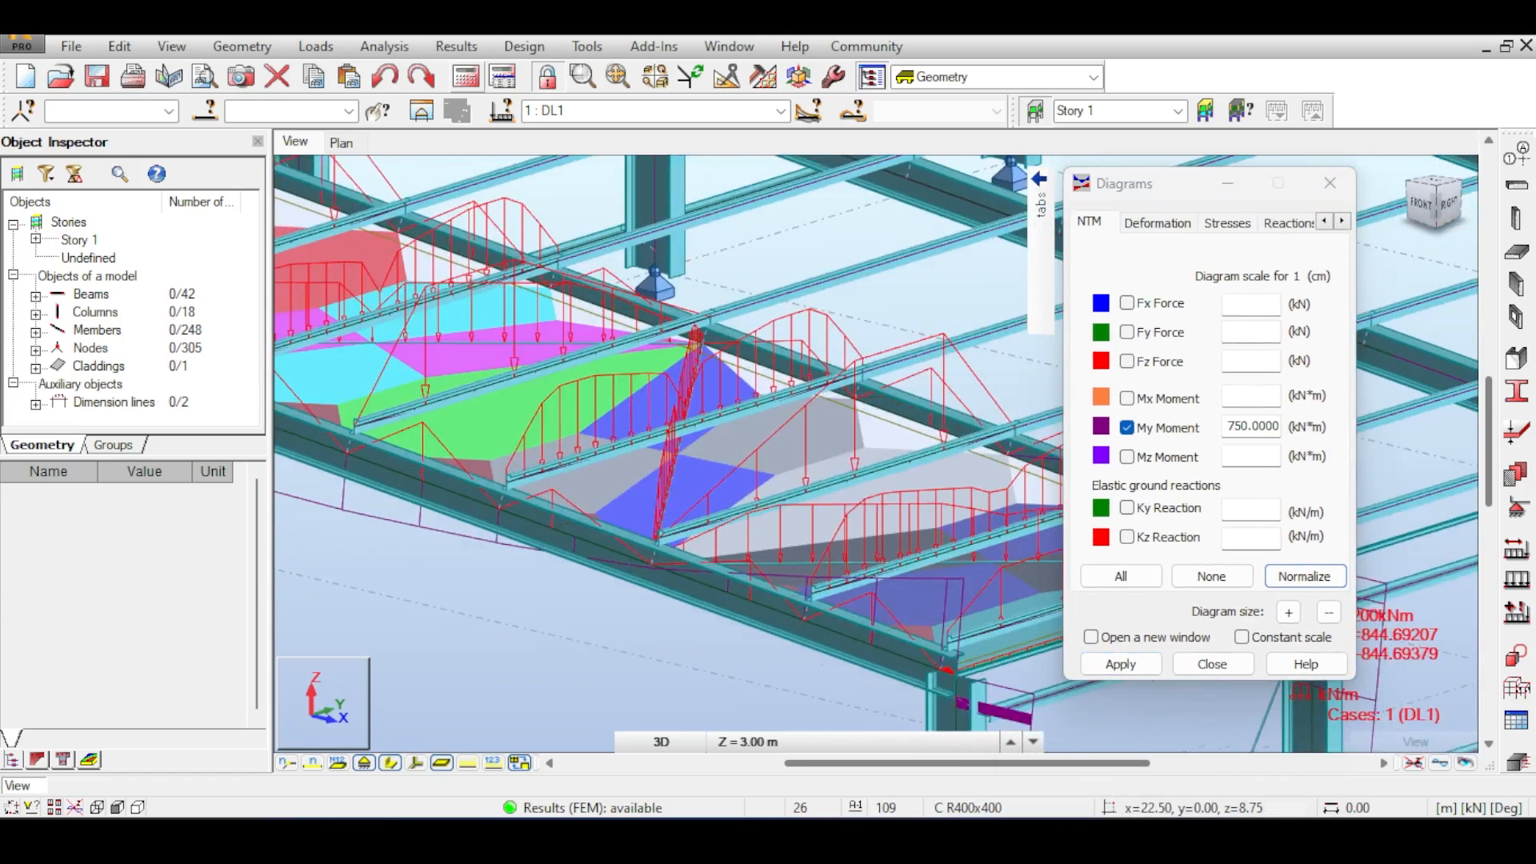
pyautogui.scroll(-5, 804, 452)
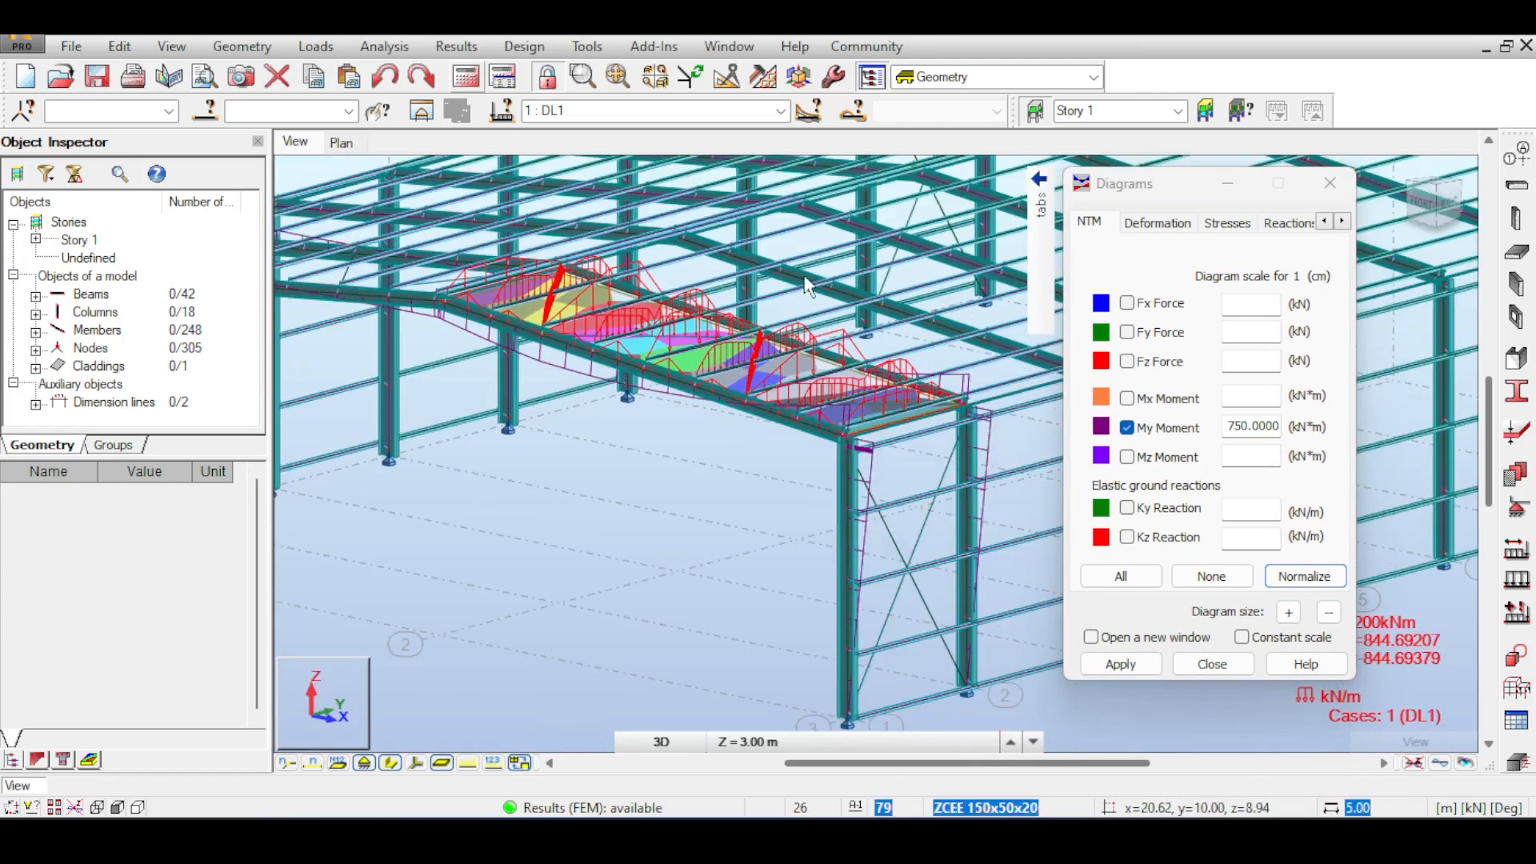
pyautogui.scroll(3, 808, 286)
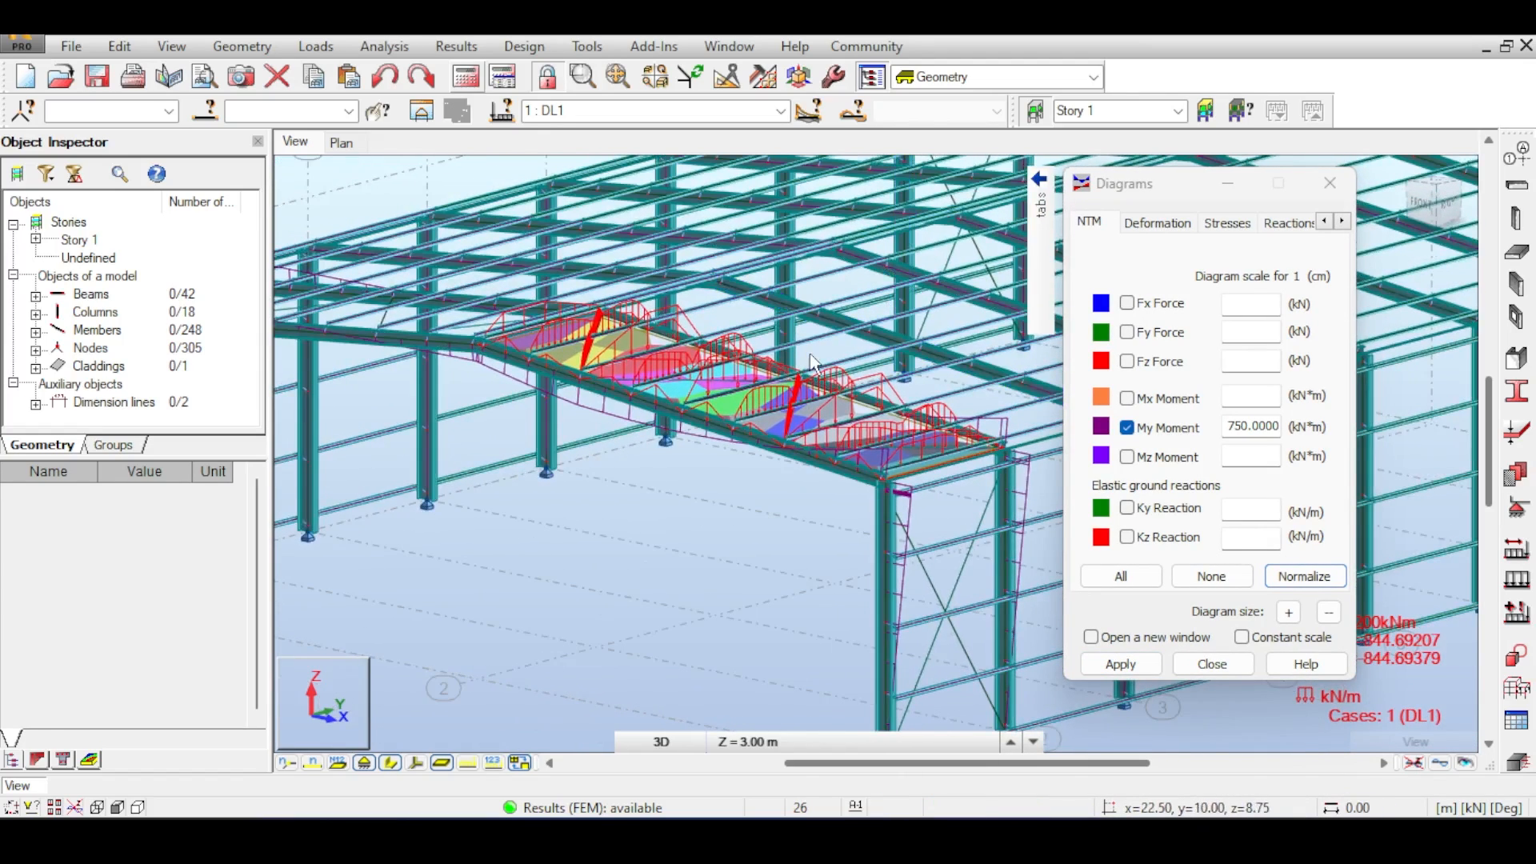
pyautogui.scroll(3, 782, 380)
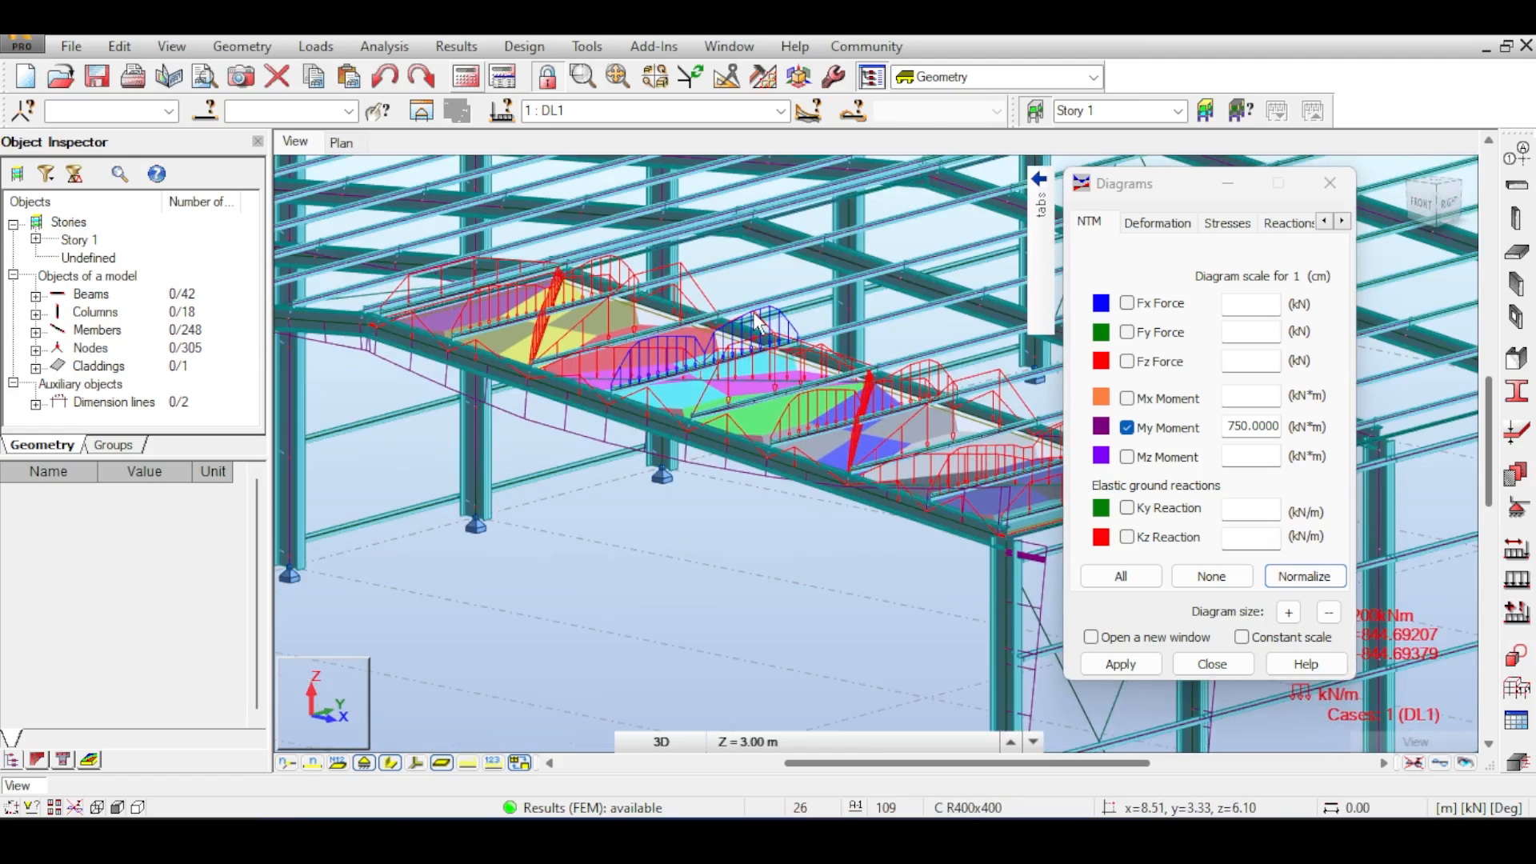
pyautogui.scroll(-1, 757, 322)
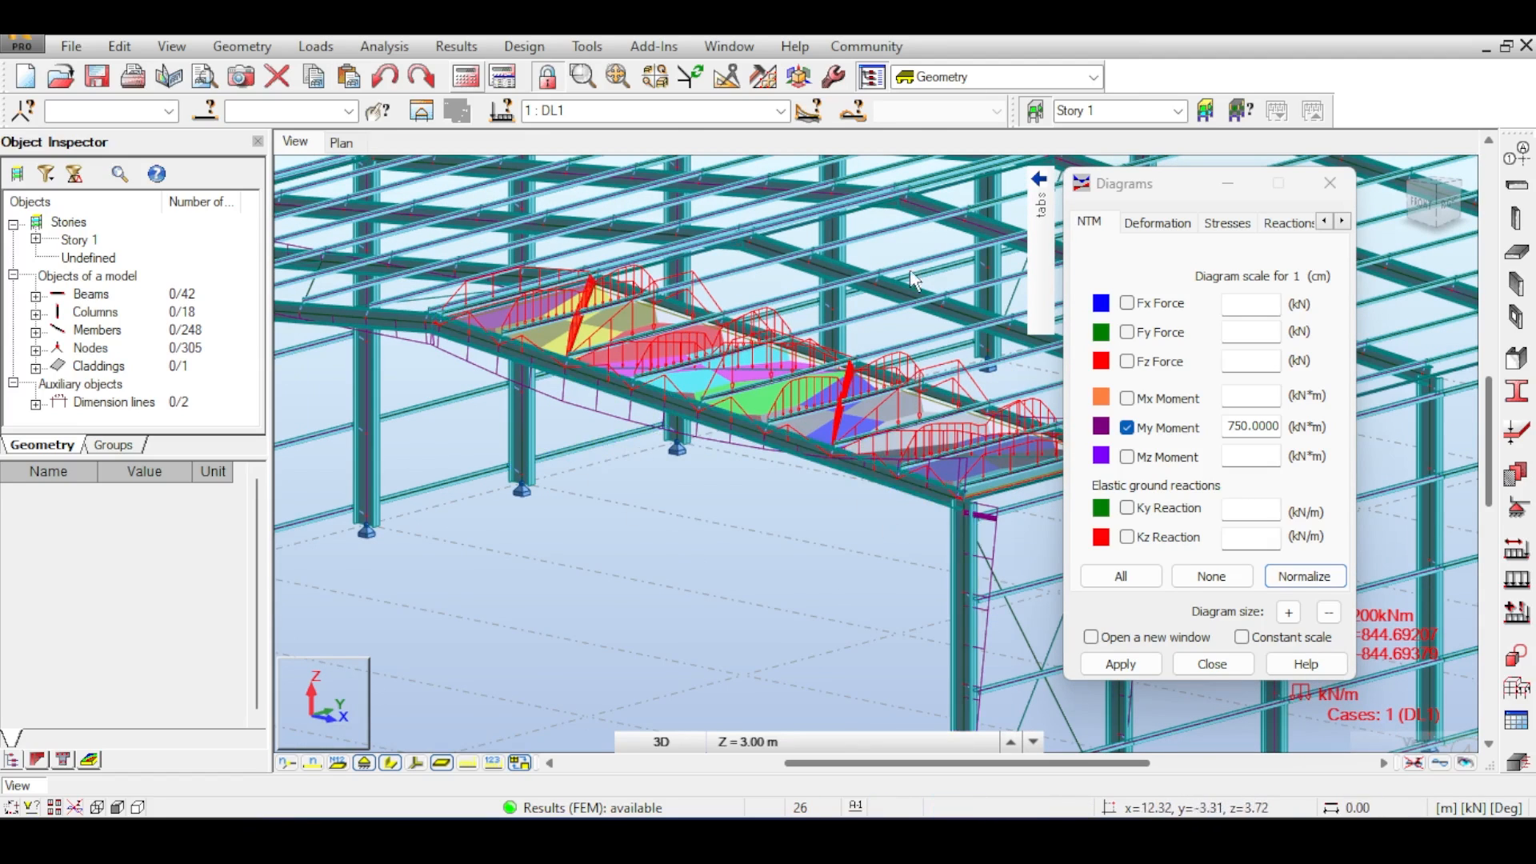
pyautogui.moveTo(901, 258); pyautogui.dragTo(852, 253, button='middle')
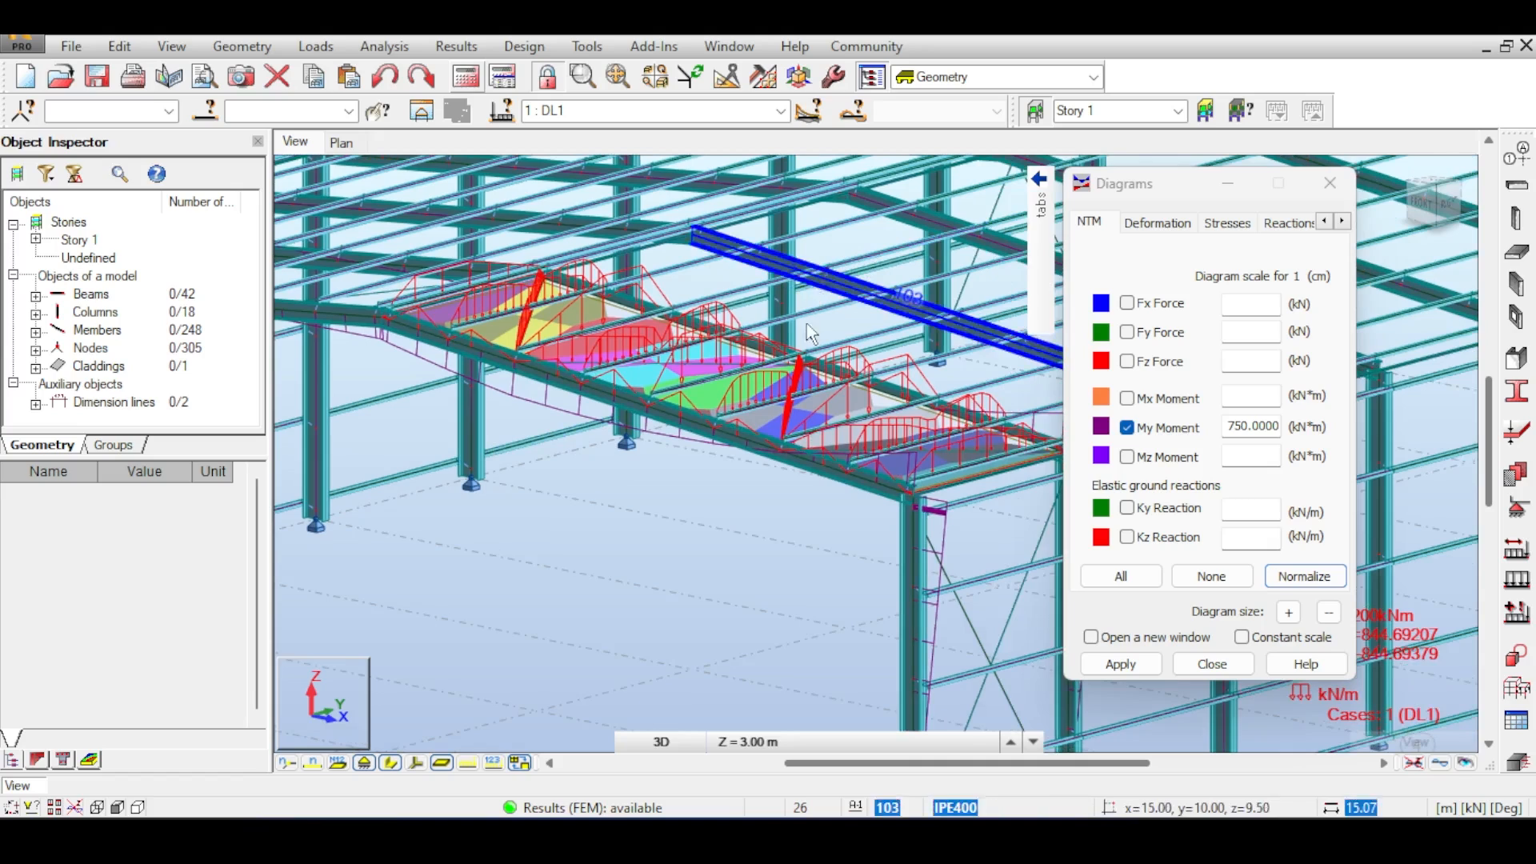
pyautogui.scroll(-2, 768, 407)
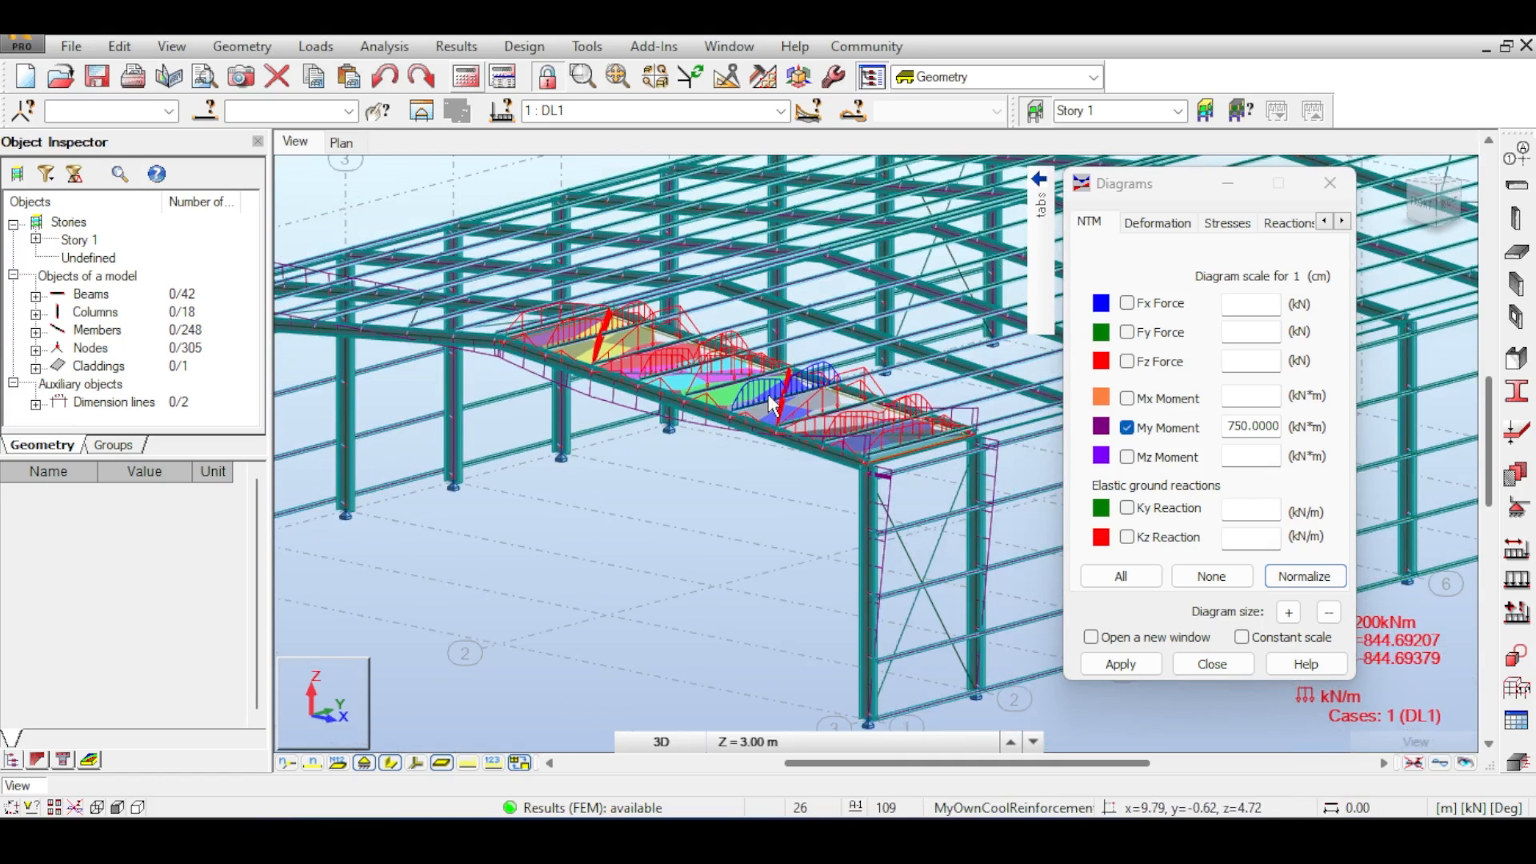
pyautogui.scroll(2, 772, 404)
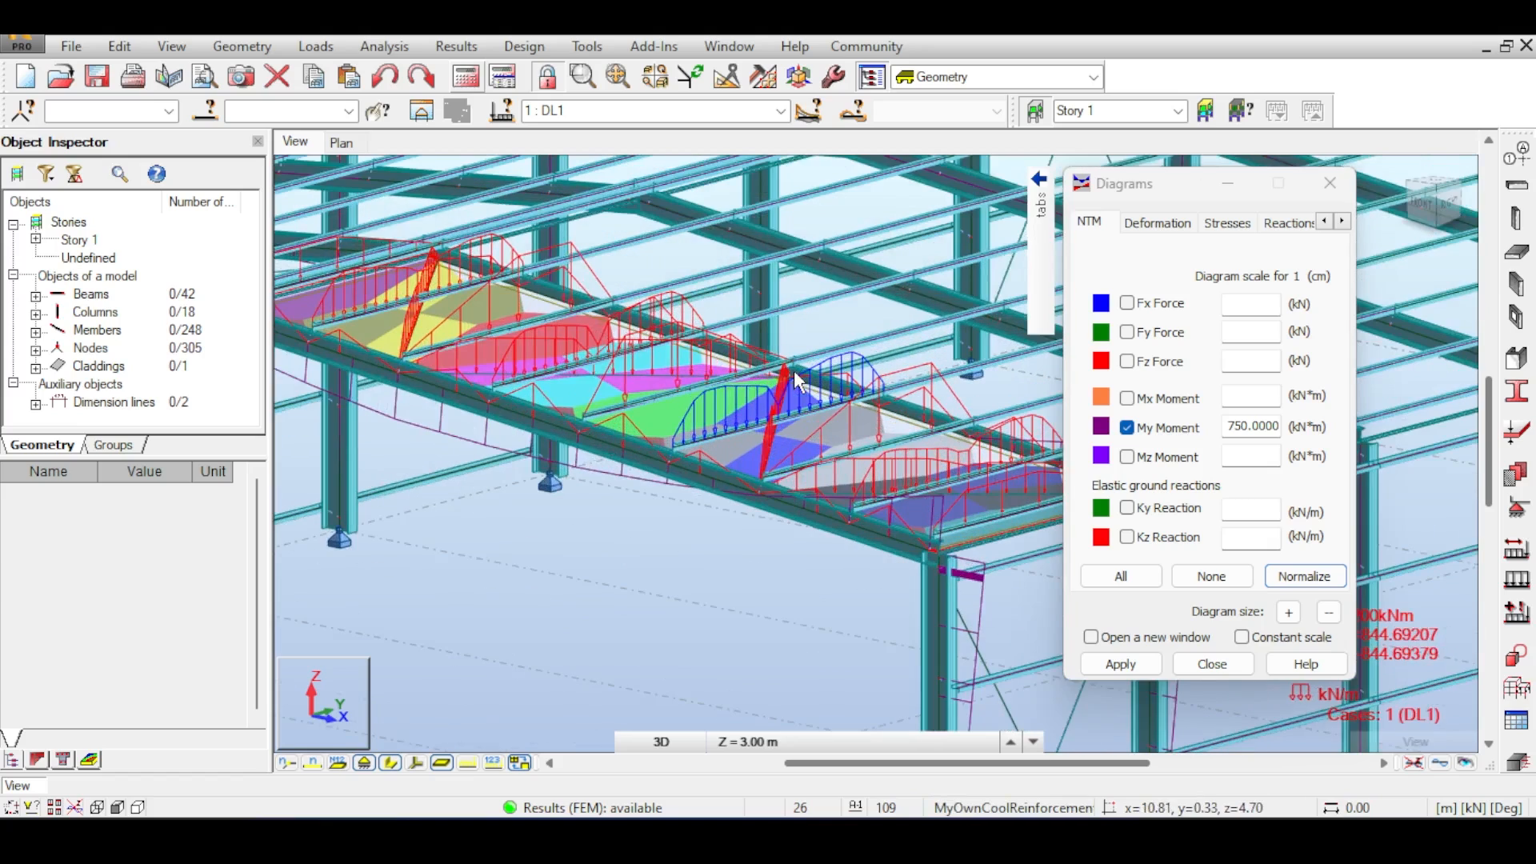
pyautogui.click(1209, 664)
# - Set the diagonal bracing member's trapezoidal and triangular method to Ignore, confirming the database change
pyautogui.scroll(3, 890, 368)
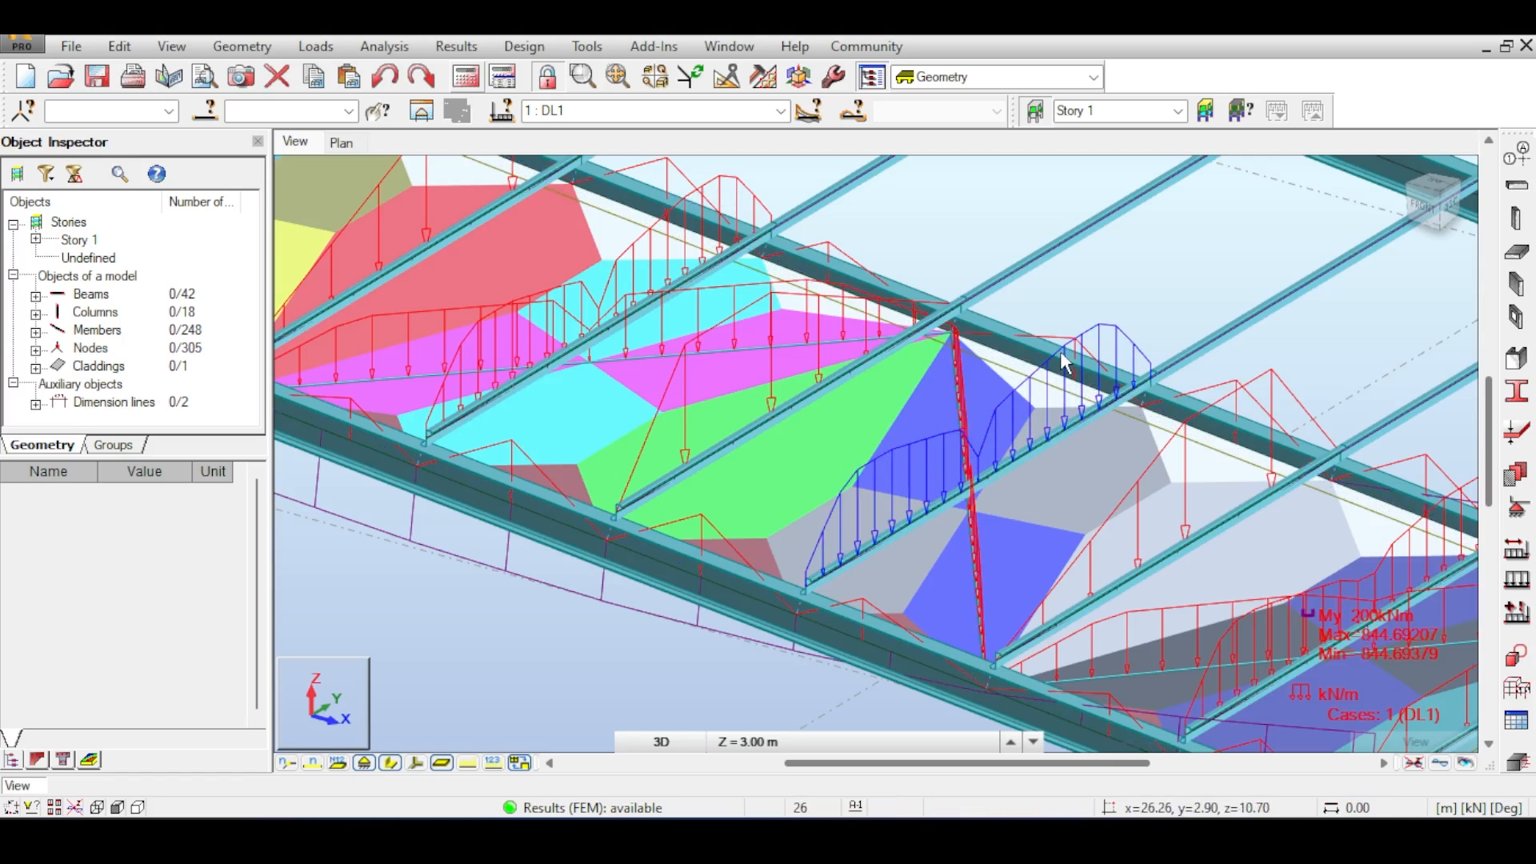
pyautogui.scroll(-5, 948, 406)
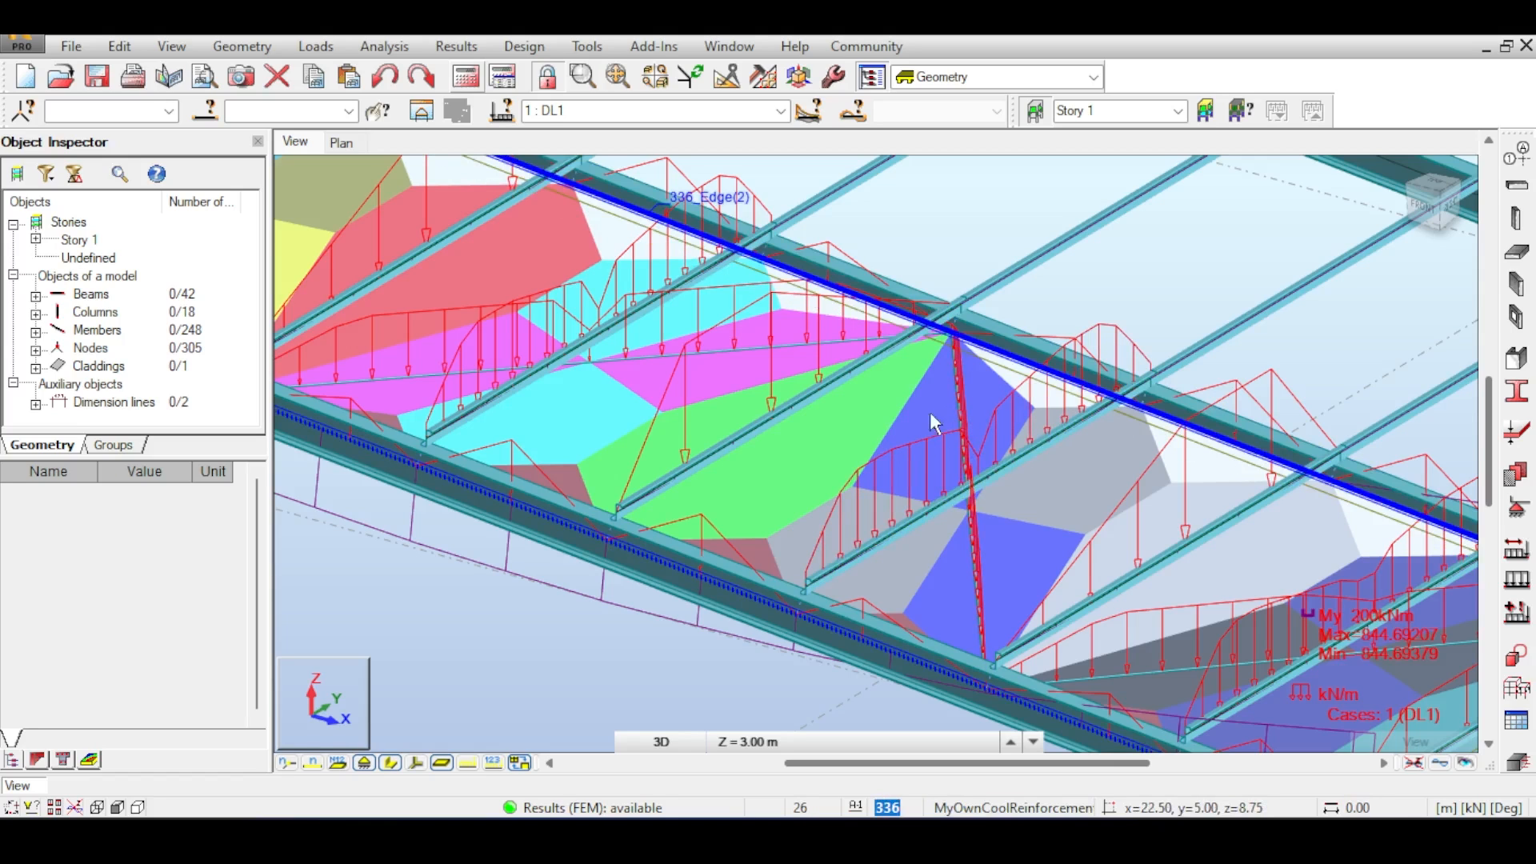
pyautogui.scroll(2, 894, 477)
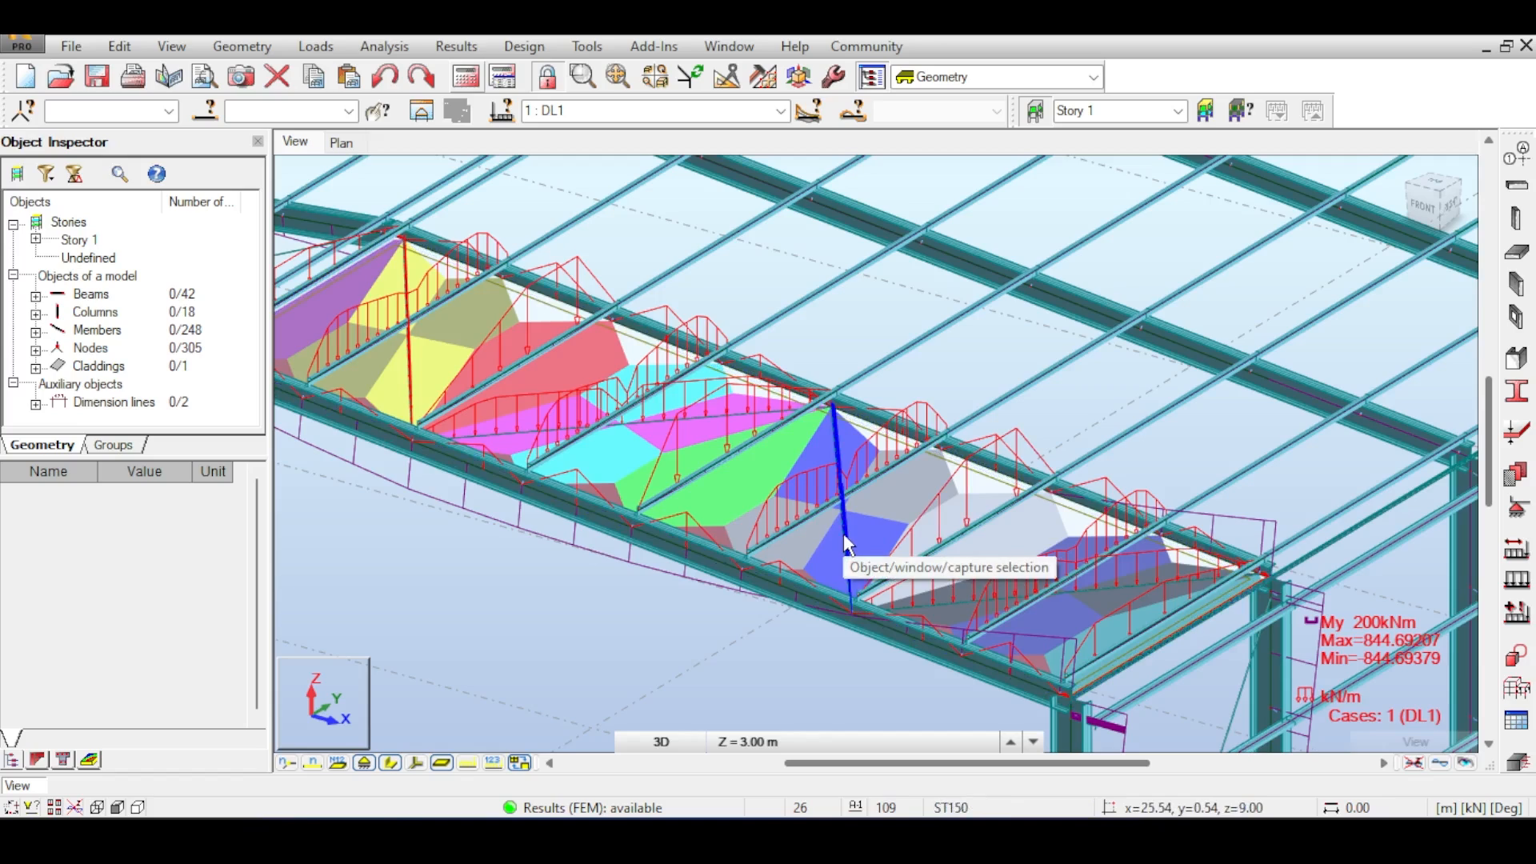
pyautogui.click(838, 558)
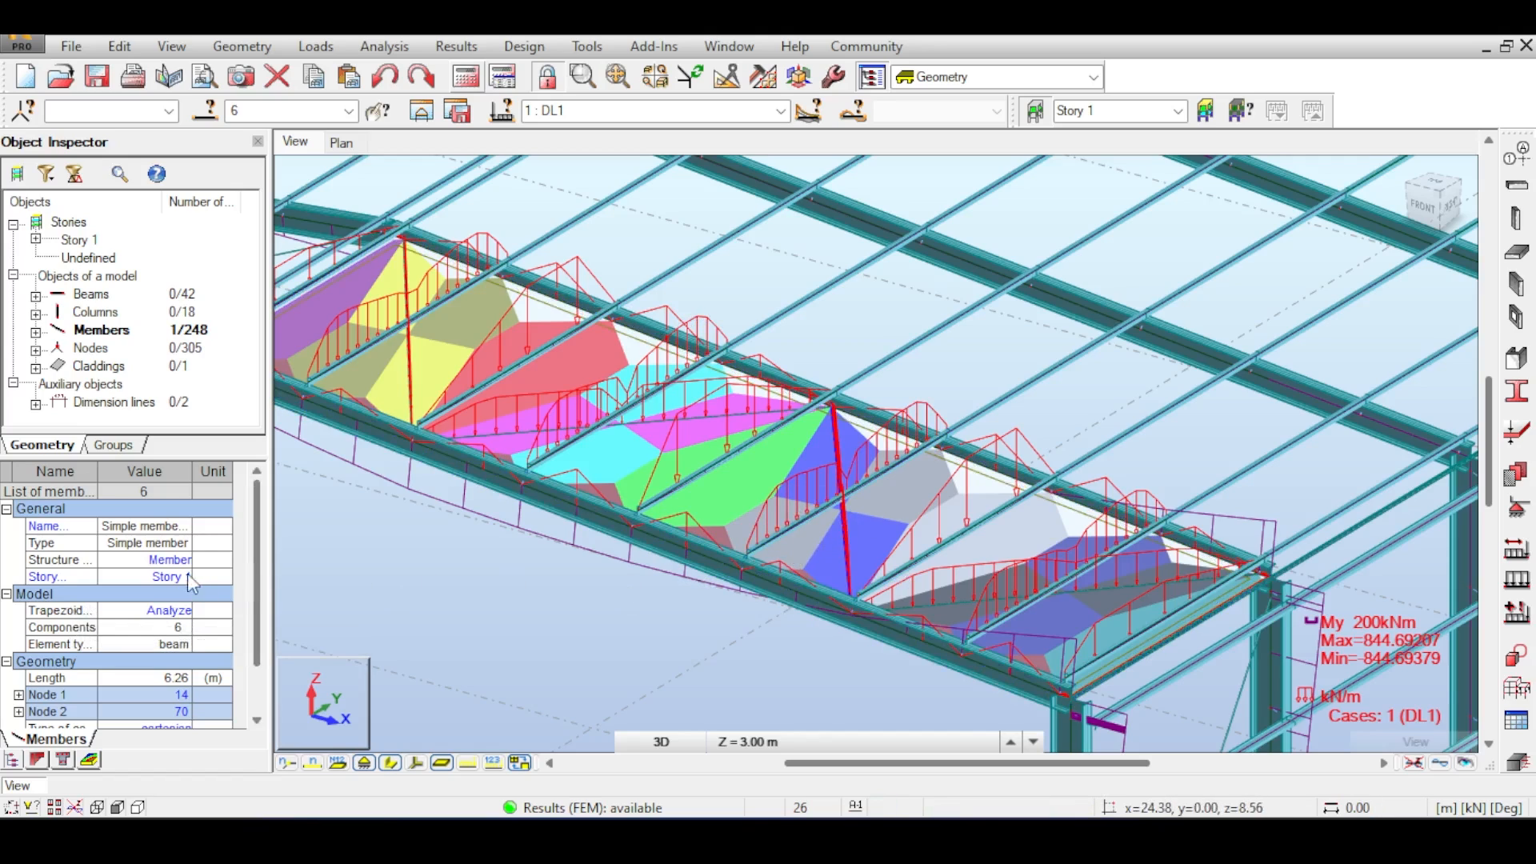
pyautogui.click(174, 620)
pyautogui.click(154, 629)
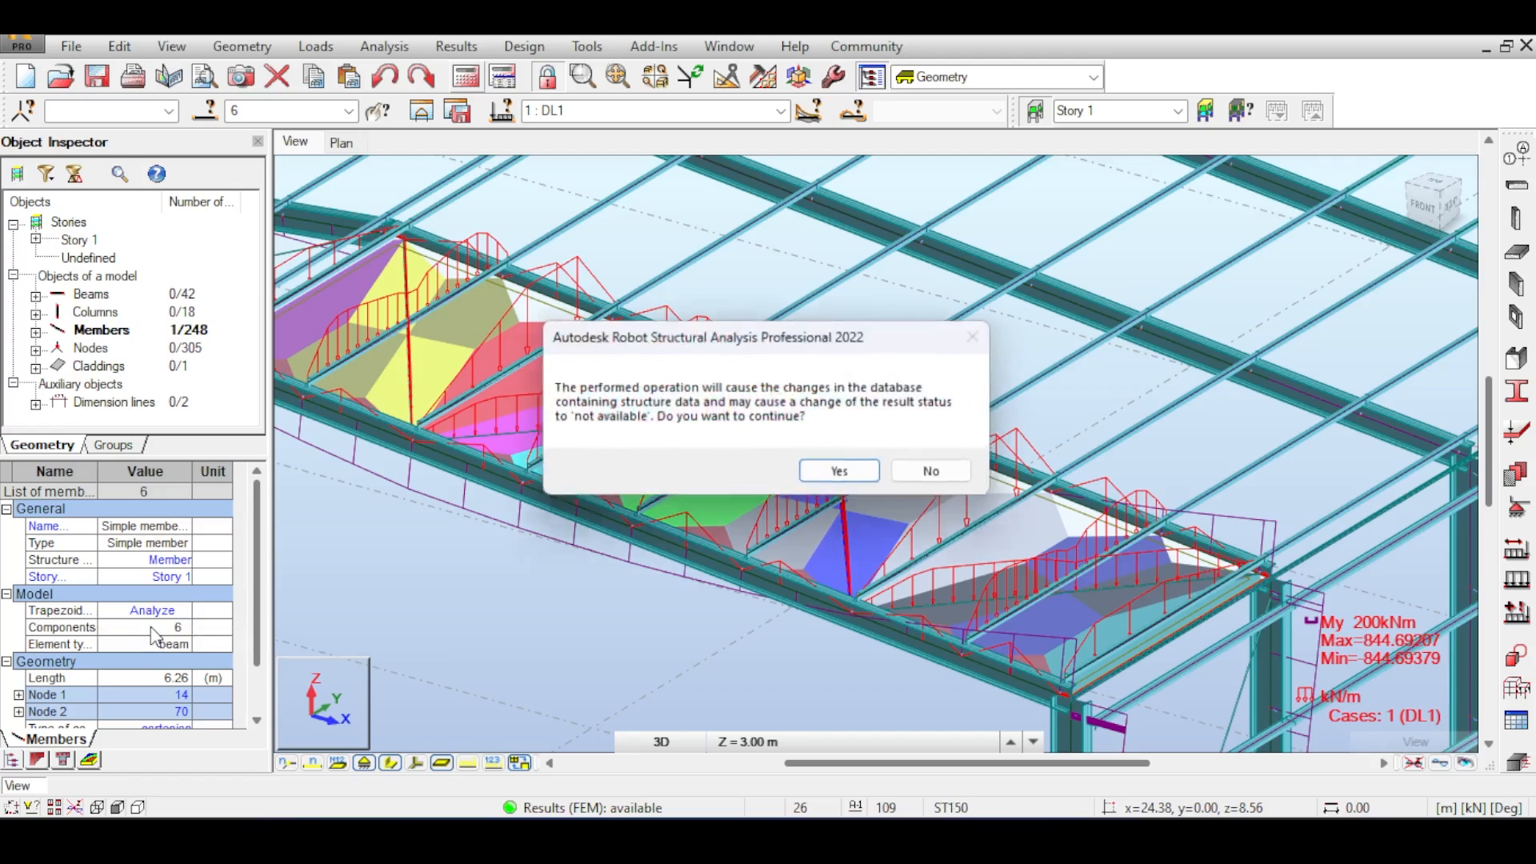
pyautogui.click(842, 474)
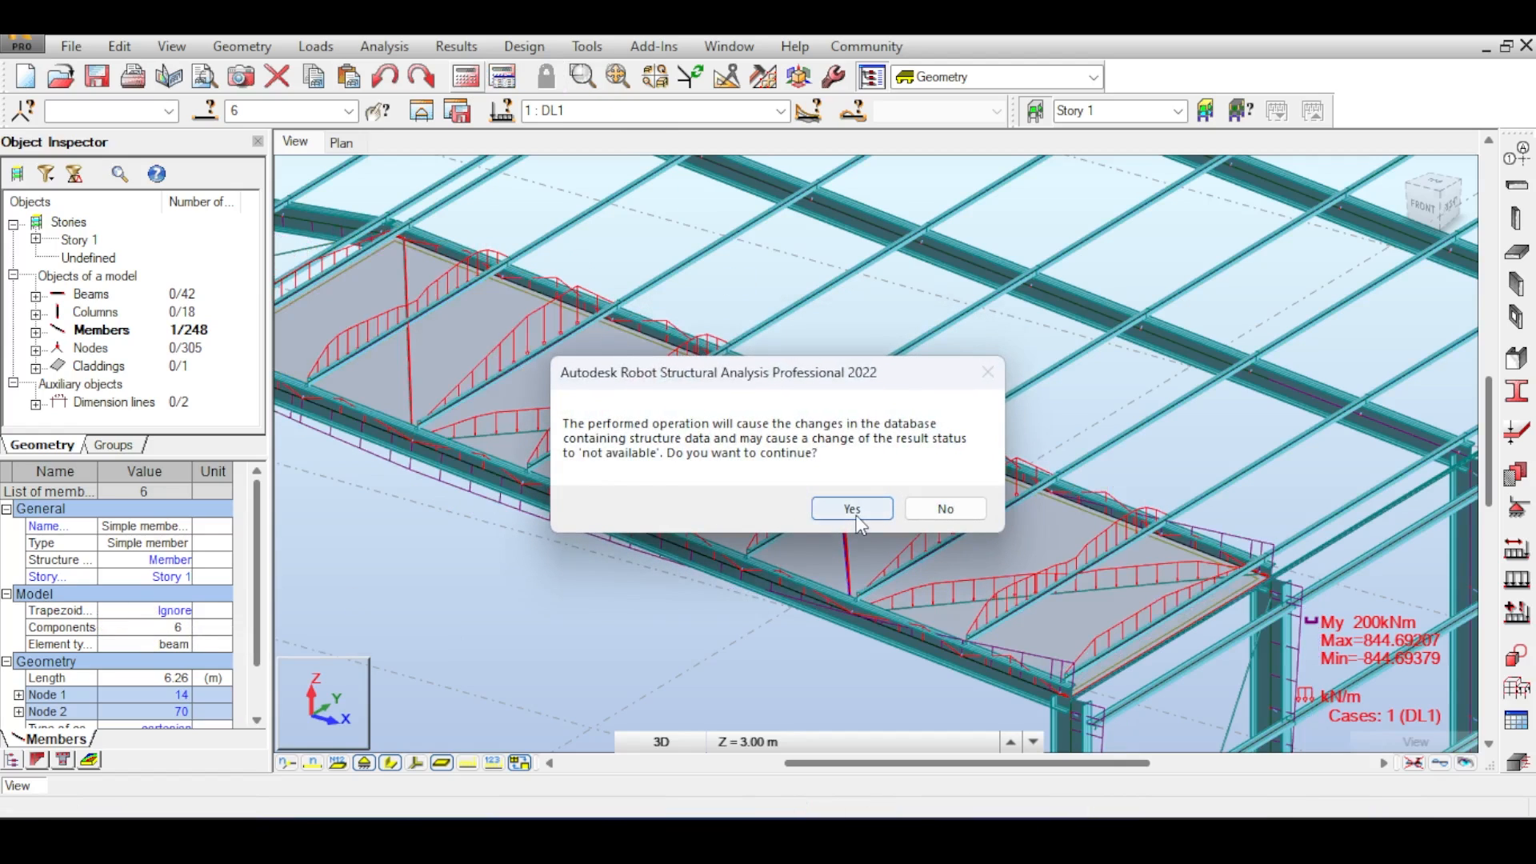
pyautogui.click(854, 511)
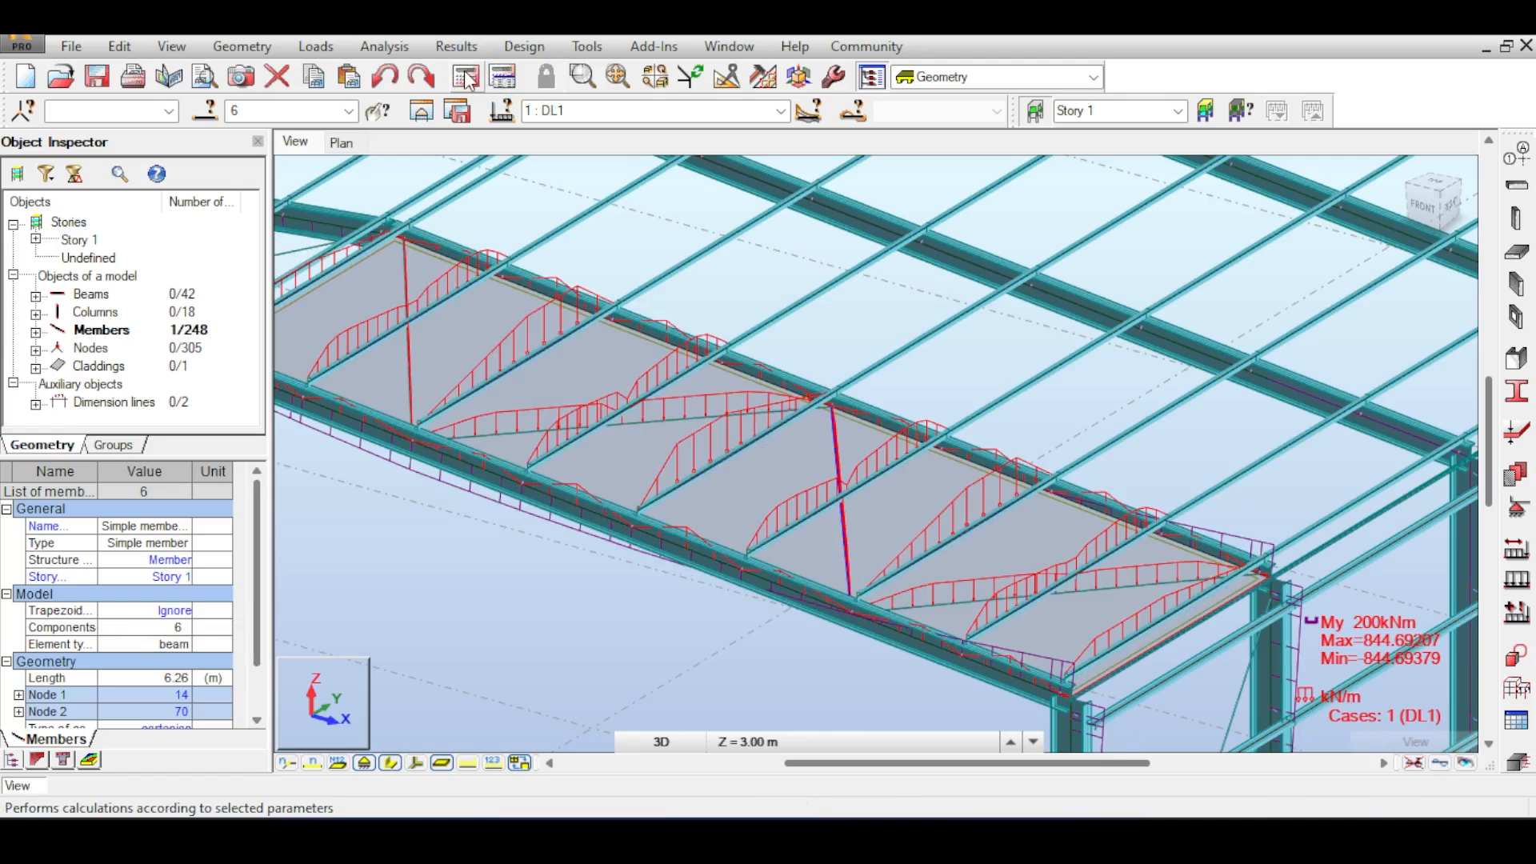
# - Rerun the analysis and inspect the updated load distribution on the cladding panel in top and 3D views
pyautogui.click(464, 75)
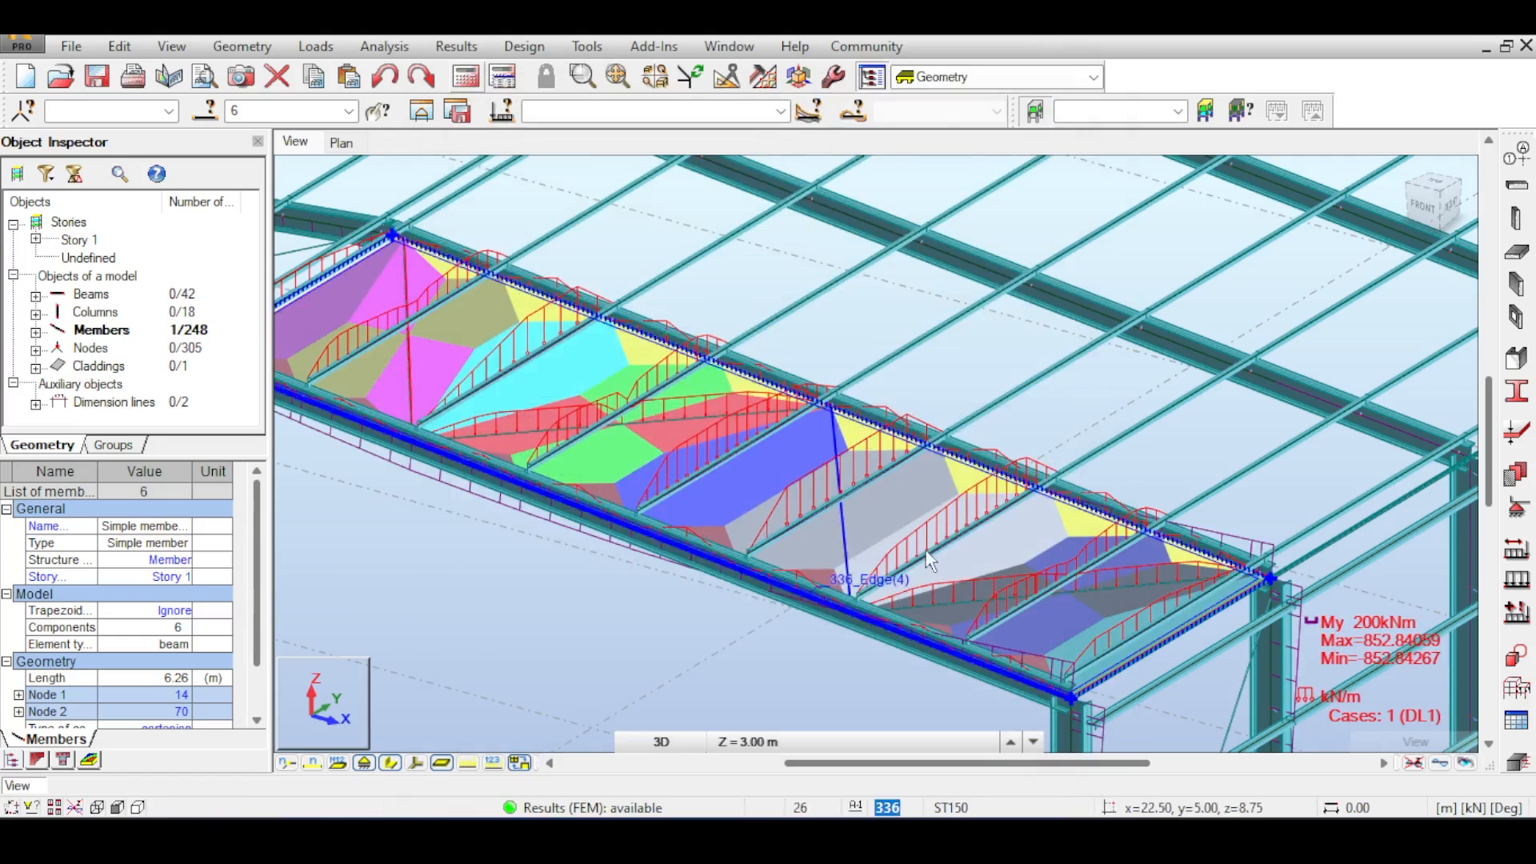
pyautogui.click(1436, 194)
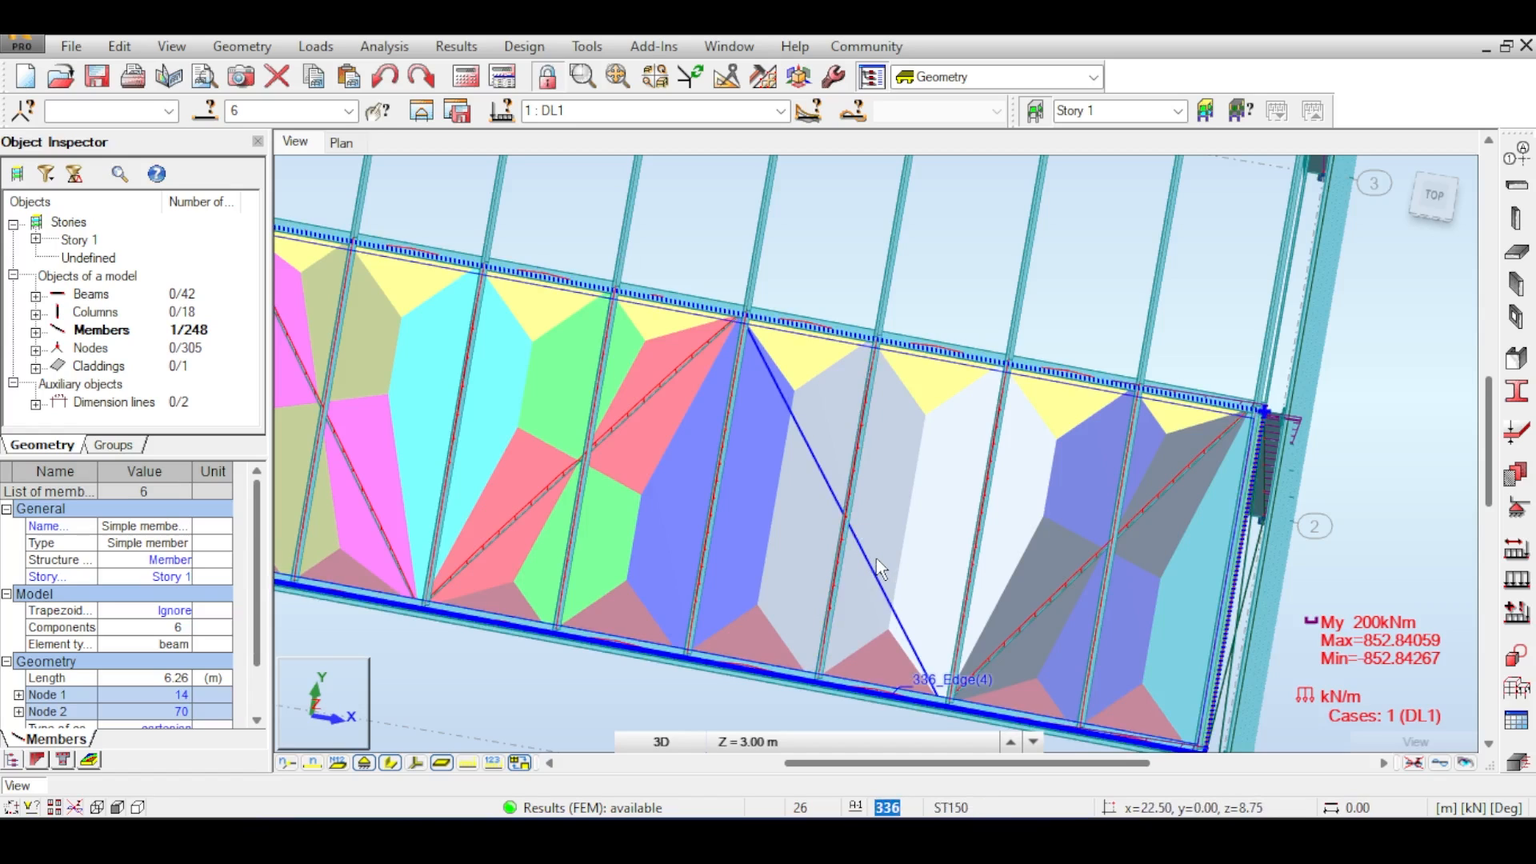
pyautogui.scroll(4, 960, 361)
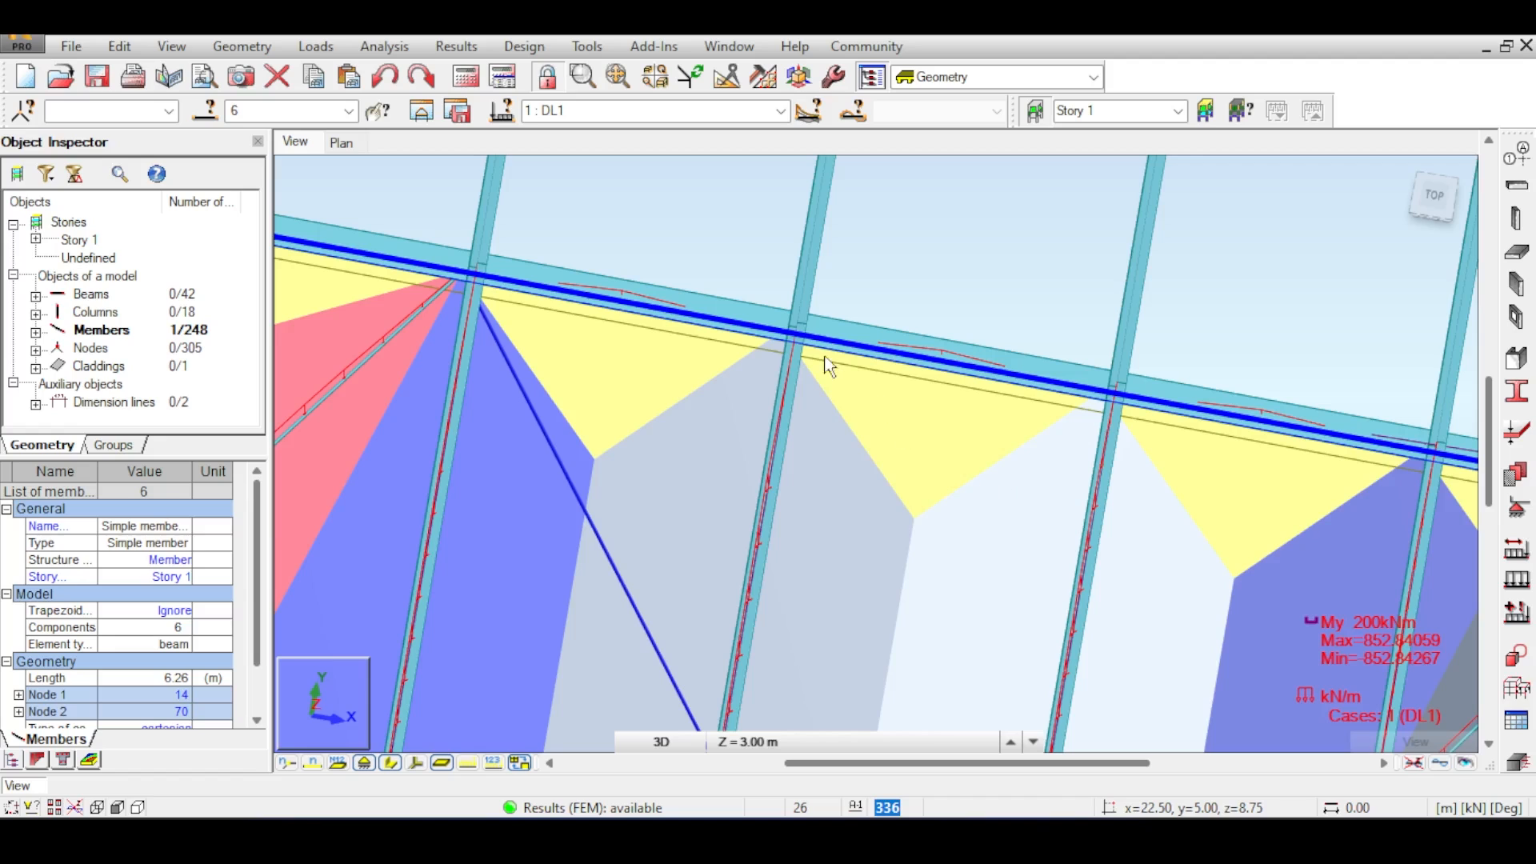
pyautogui.scroll(-5, 944, 346)
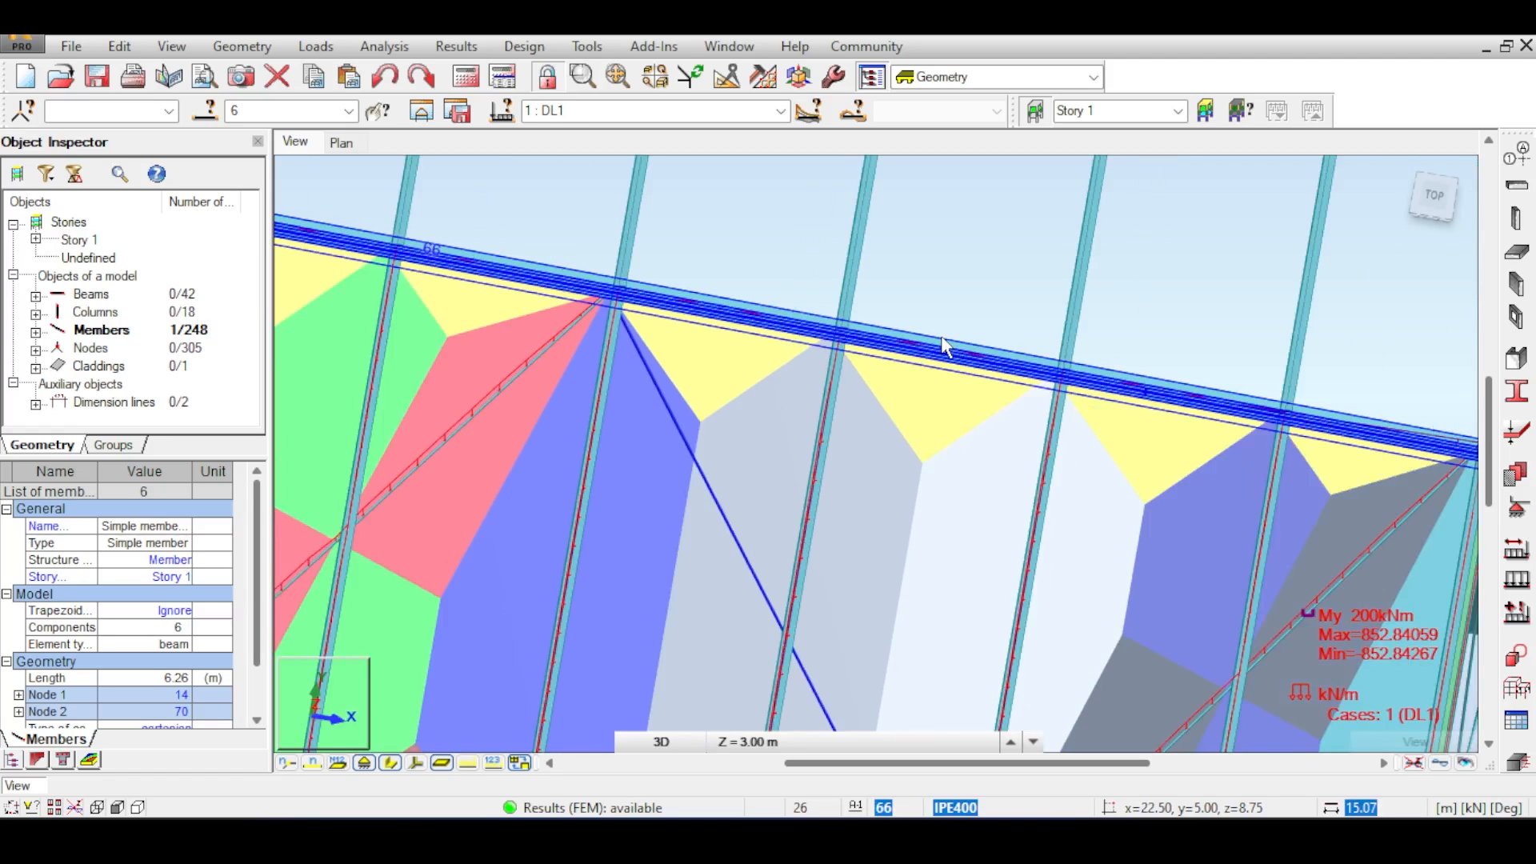
pyautogui.scroll(3, 944, 346)
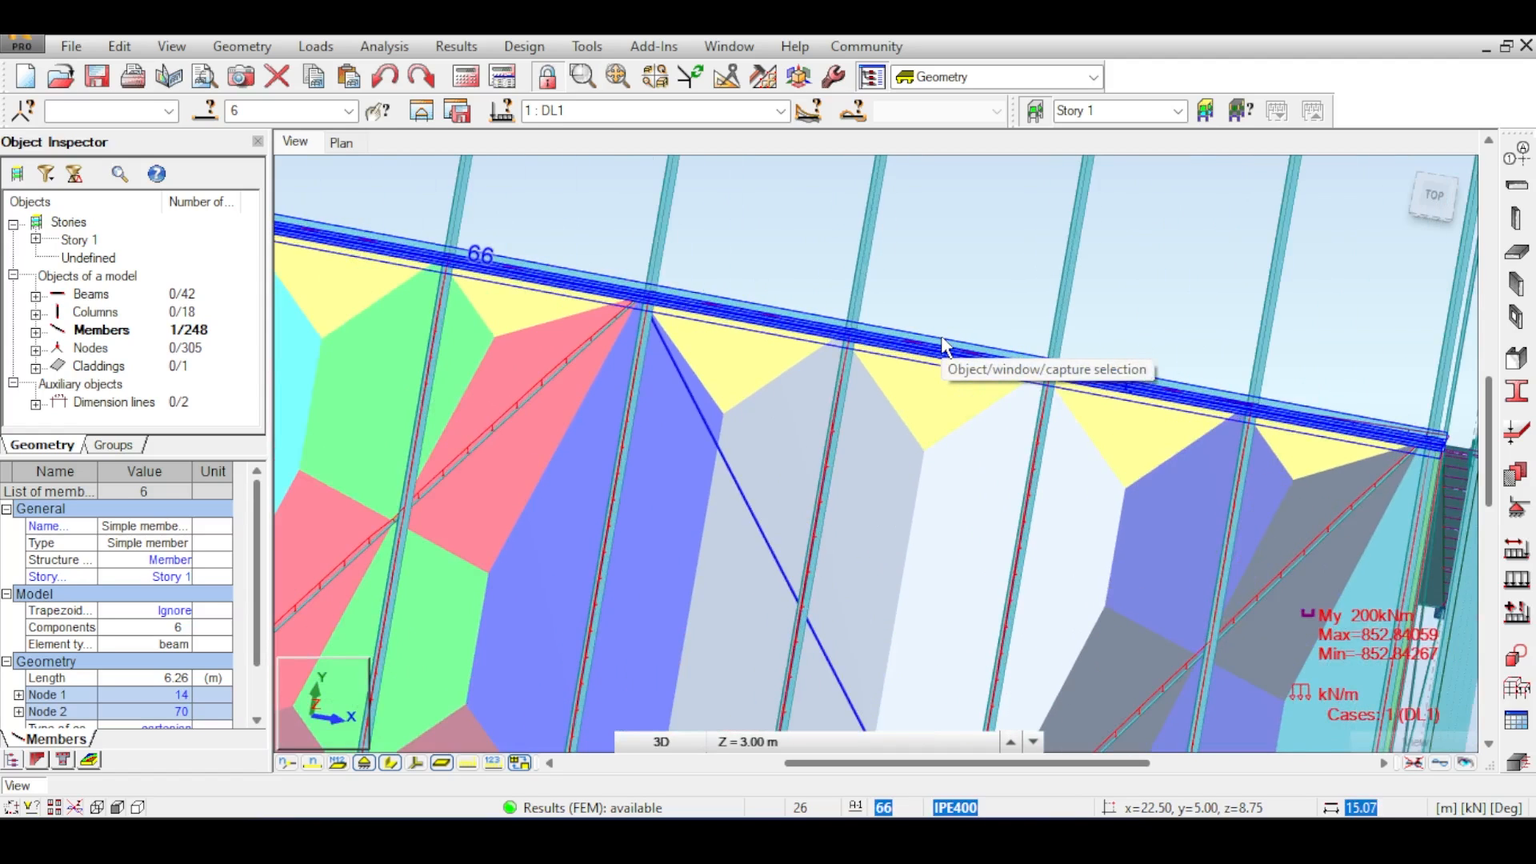
pyautogui.scroll(-5, 944, 345)
pyautogui.scroll(2, 944, 345)
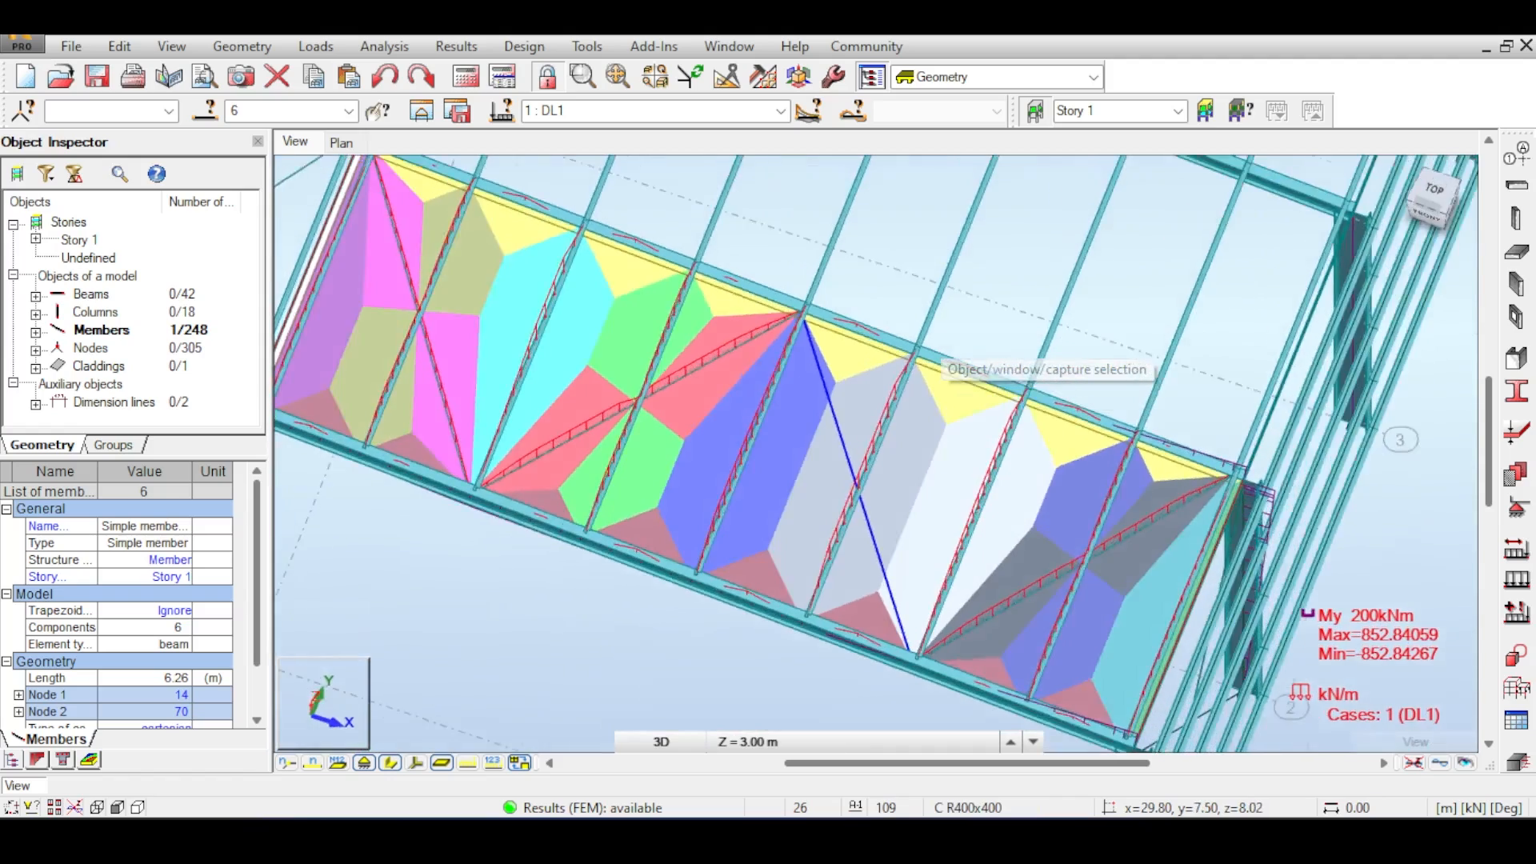
pyautogui.keyDown('shift'); pyautogui.moveTo(944, 346); pyautogui.dragTo(886, 255, button='middle'); pyautogui.keyUp('shift')
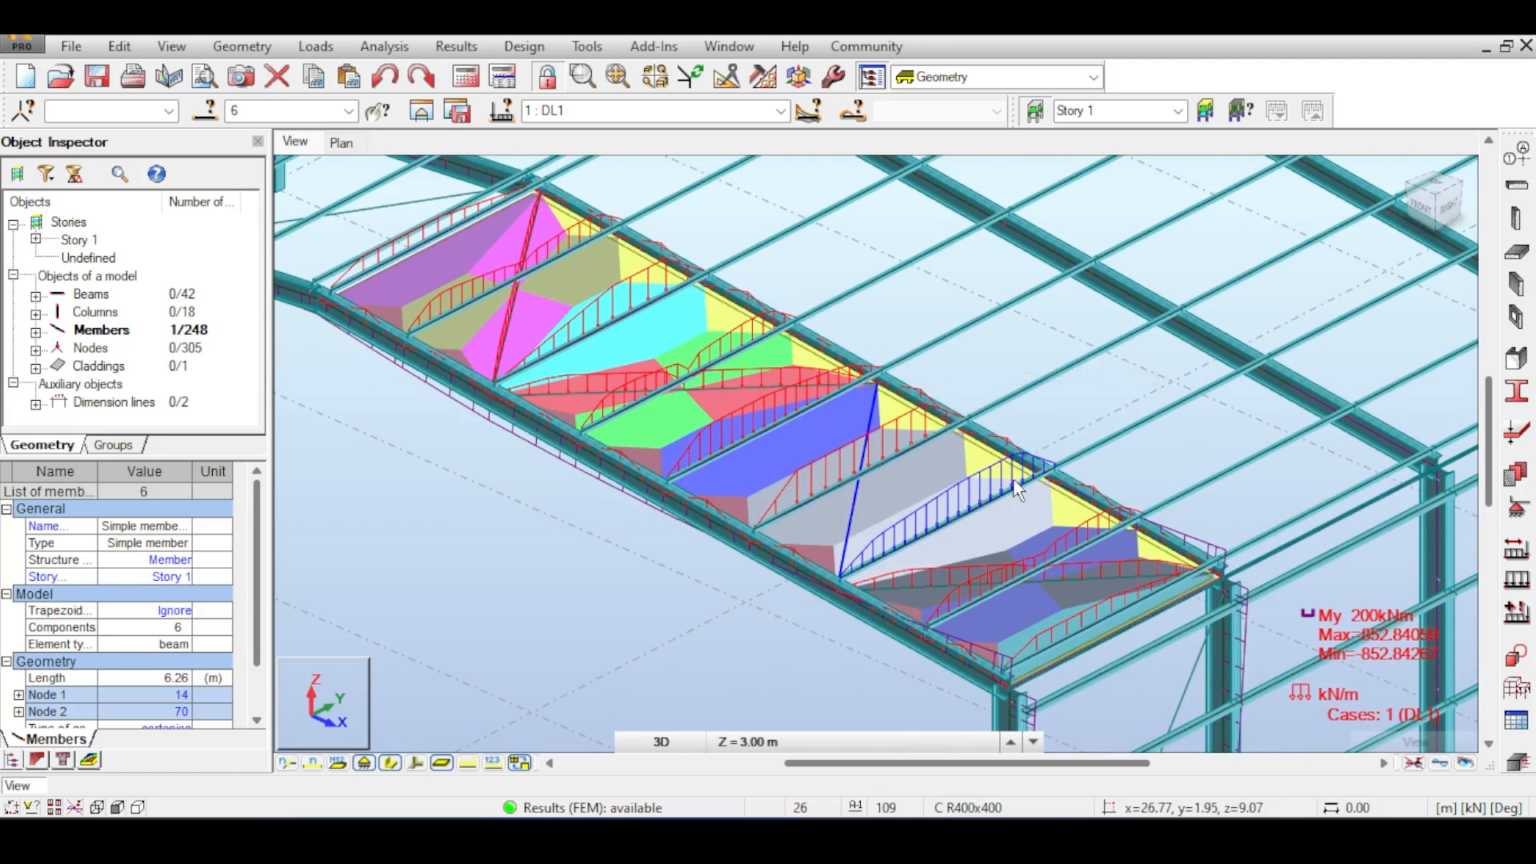
pyautogui.scroll(-3, 1016, 489)
pyautogui.scroll(1, 1016, 489)
pyautogui.scroll(-4, 1015, 481)
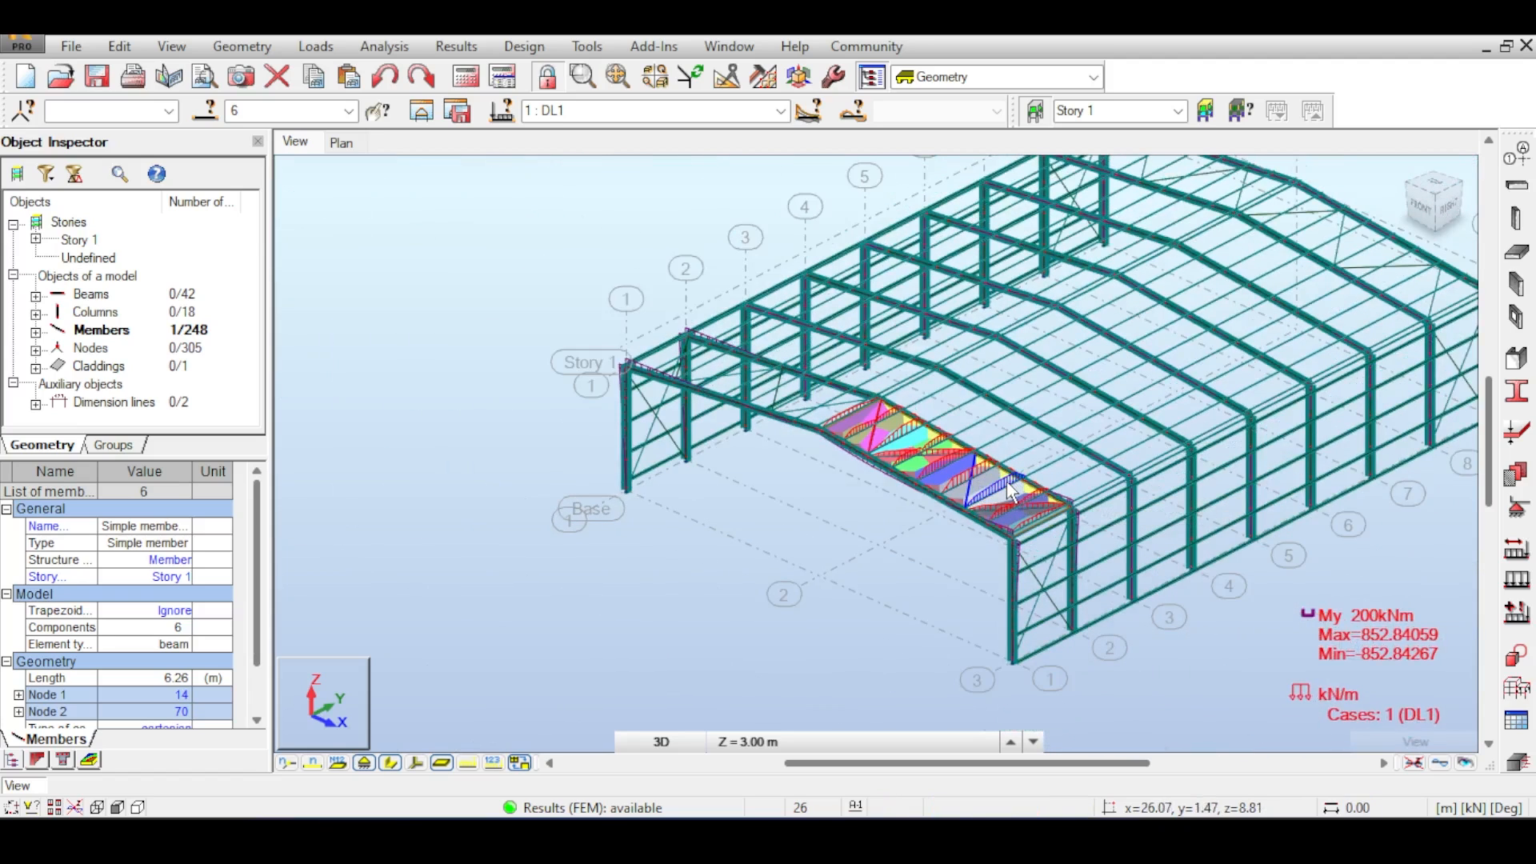
pyautogui.scroll(6, 1006, 482)
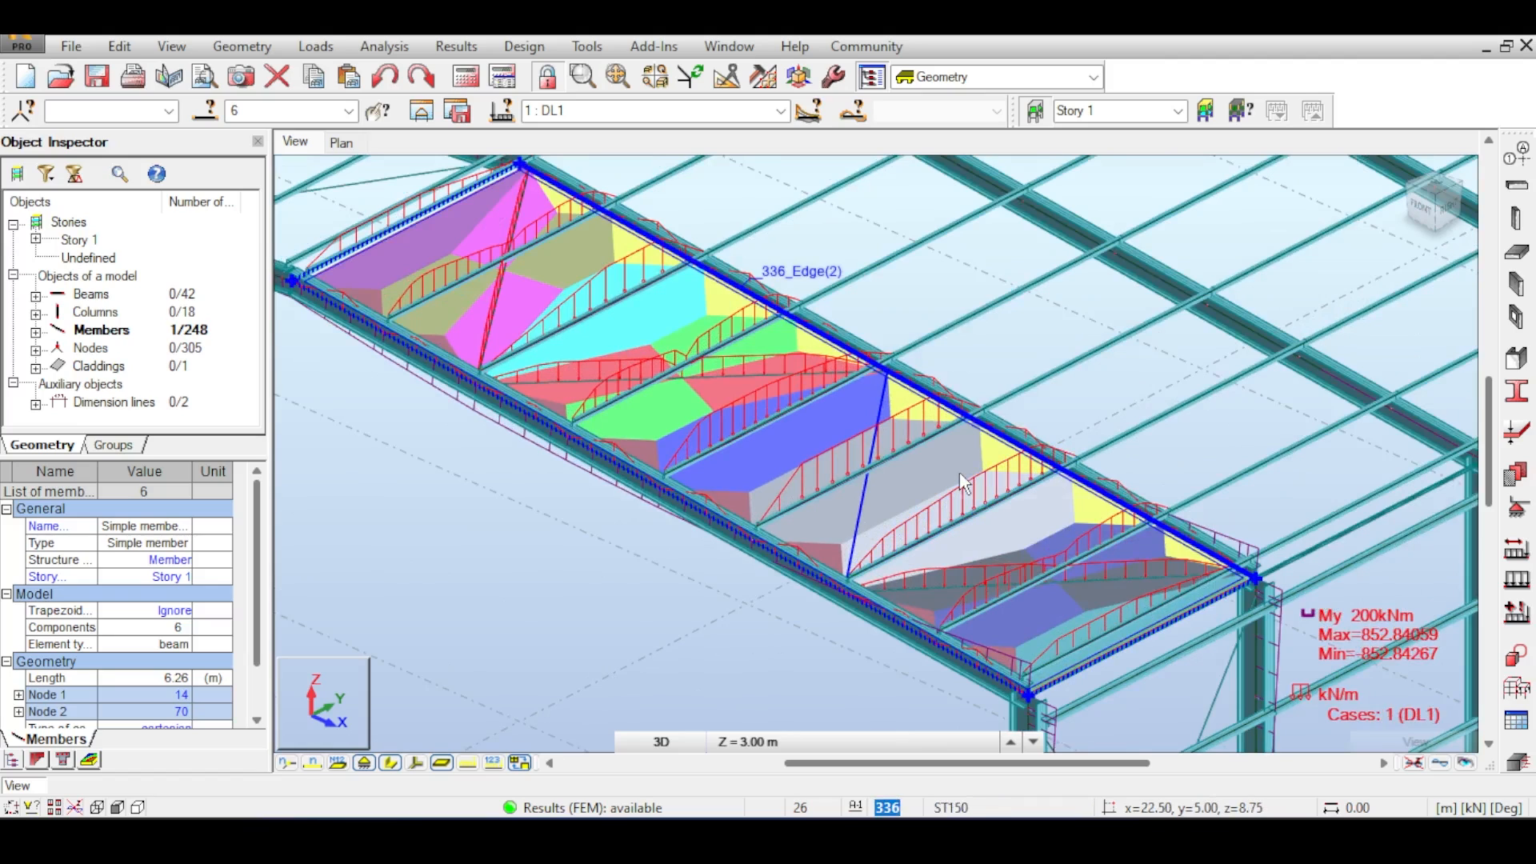
pyautogui.scroll(2, 956, 482)
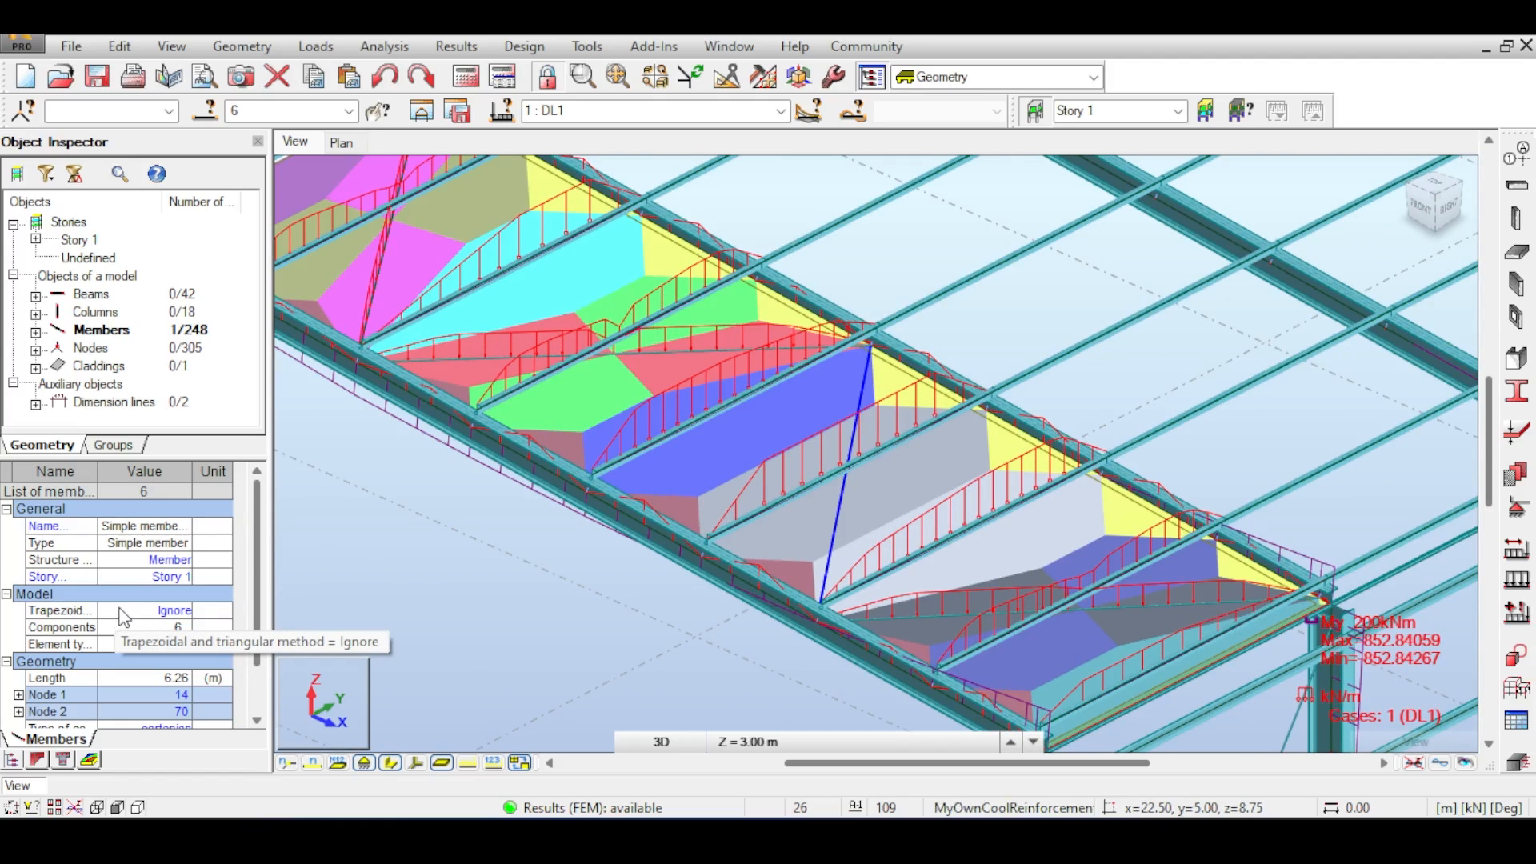
# - Delete the roof cladding panel and rerun the analysis
pyautogui.click(988, 426)
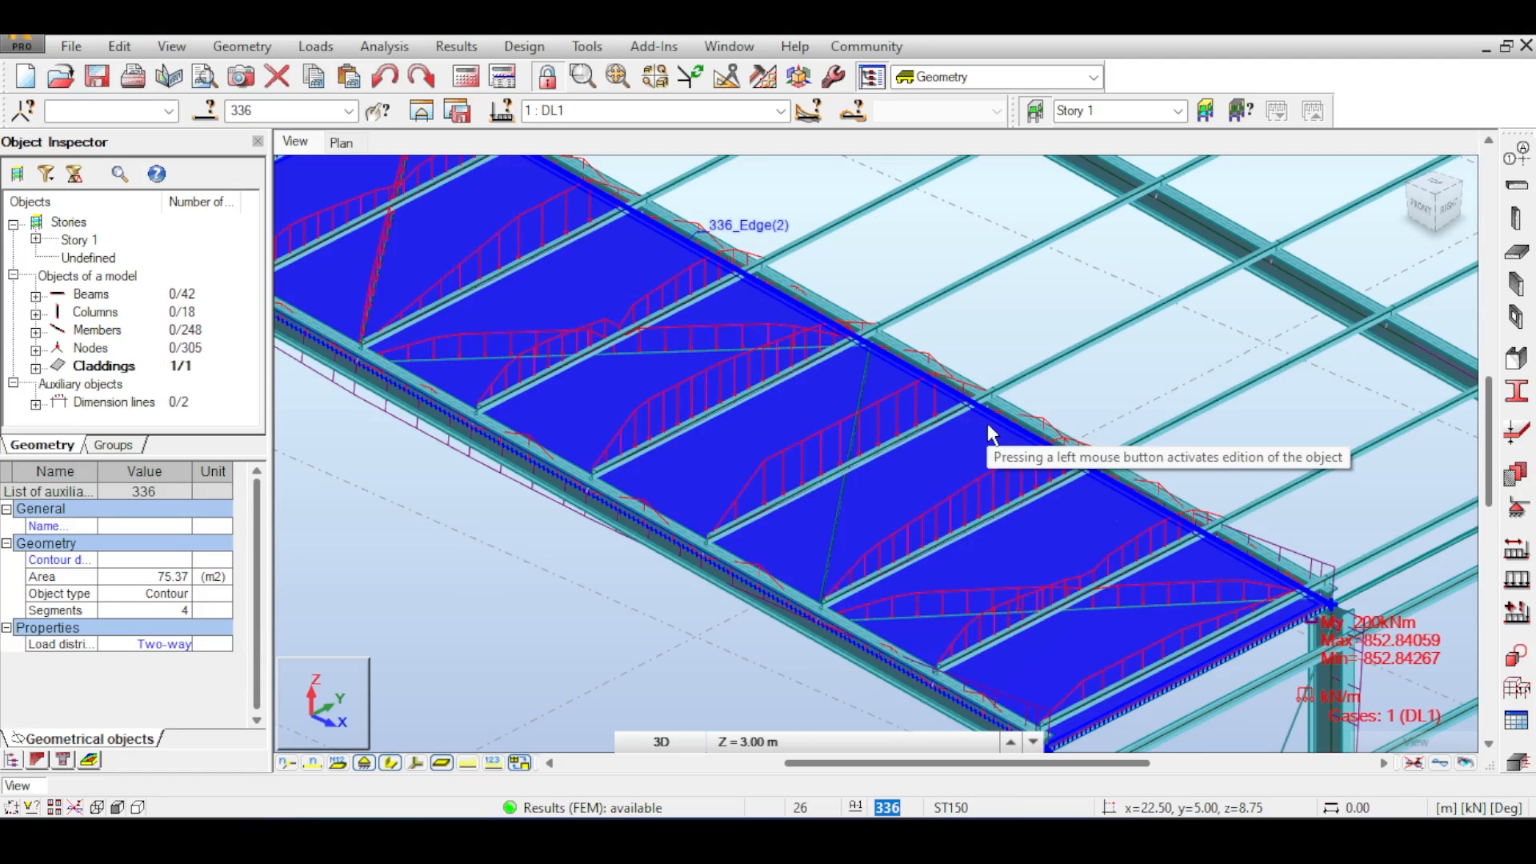
pyautogui.click(987, 424)
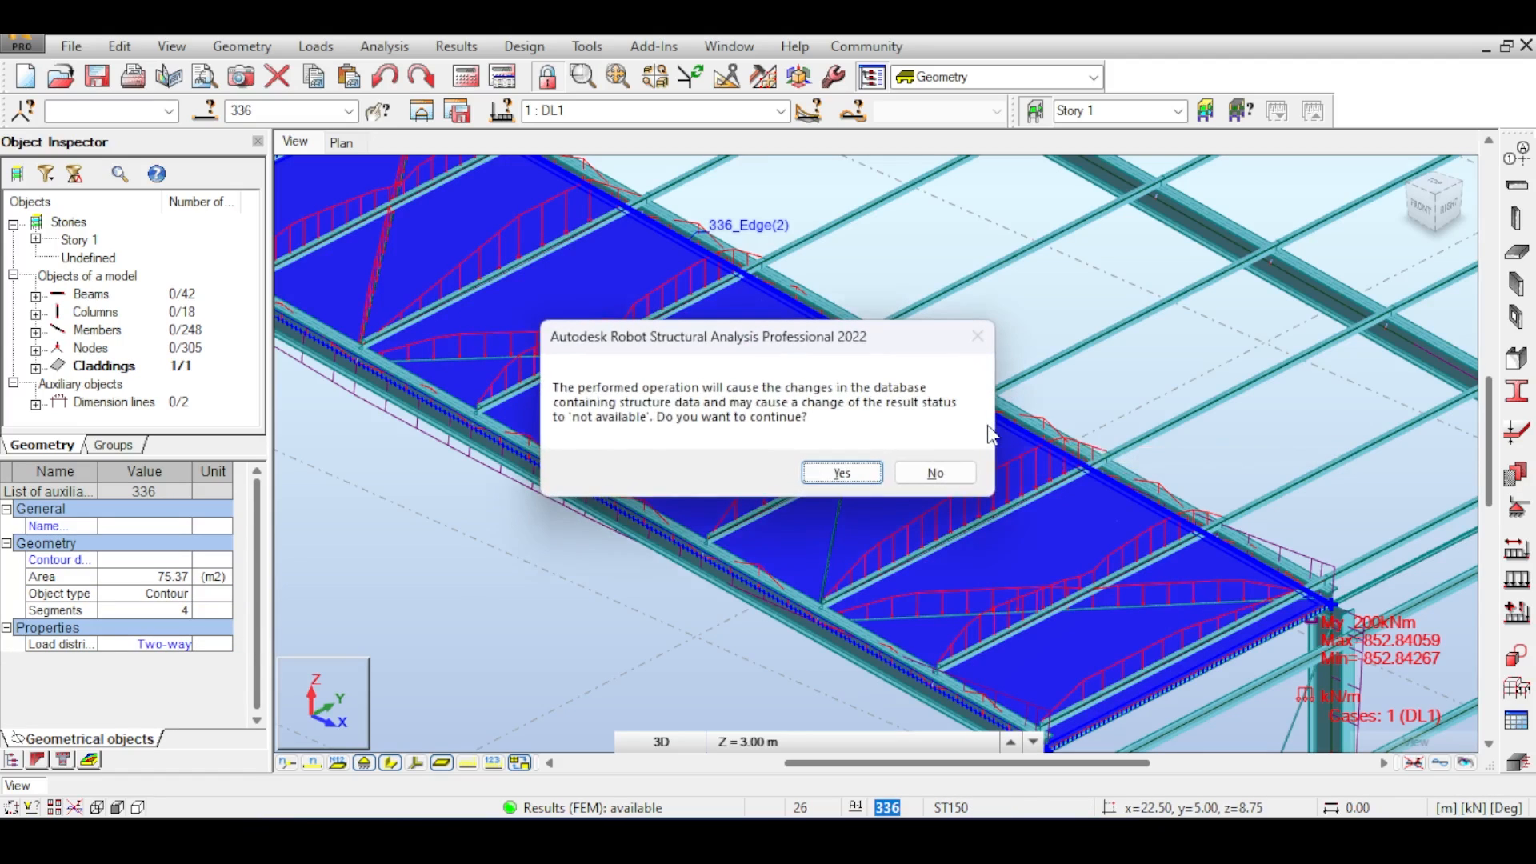
pyautogui.click(842, 473)
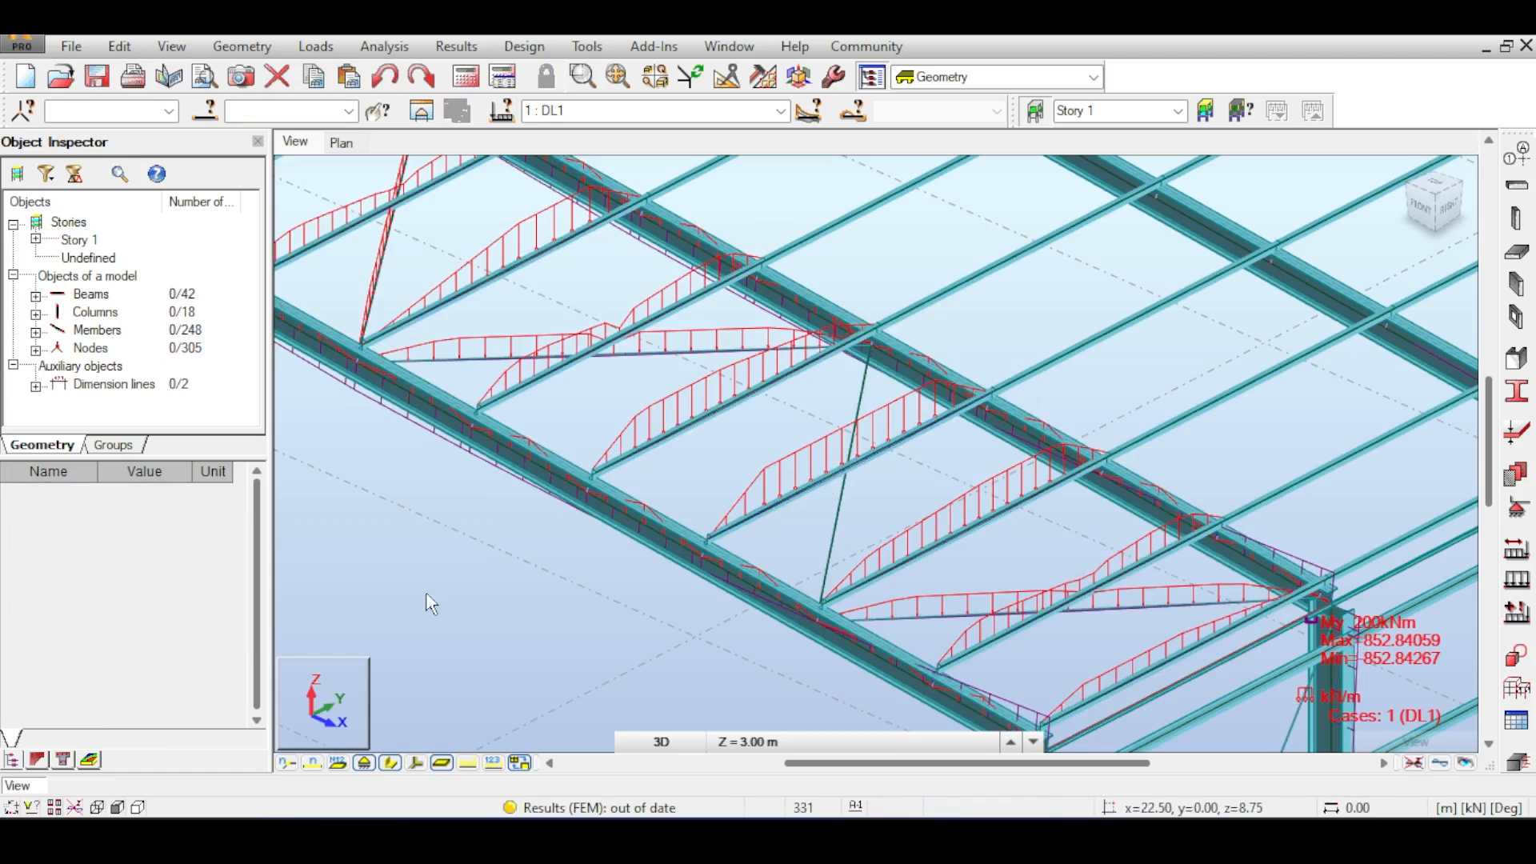
pyautogui.scroll(-5, 477, 499)
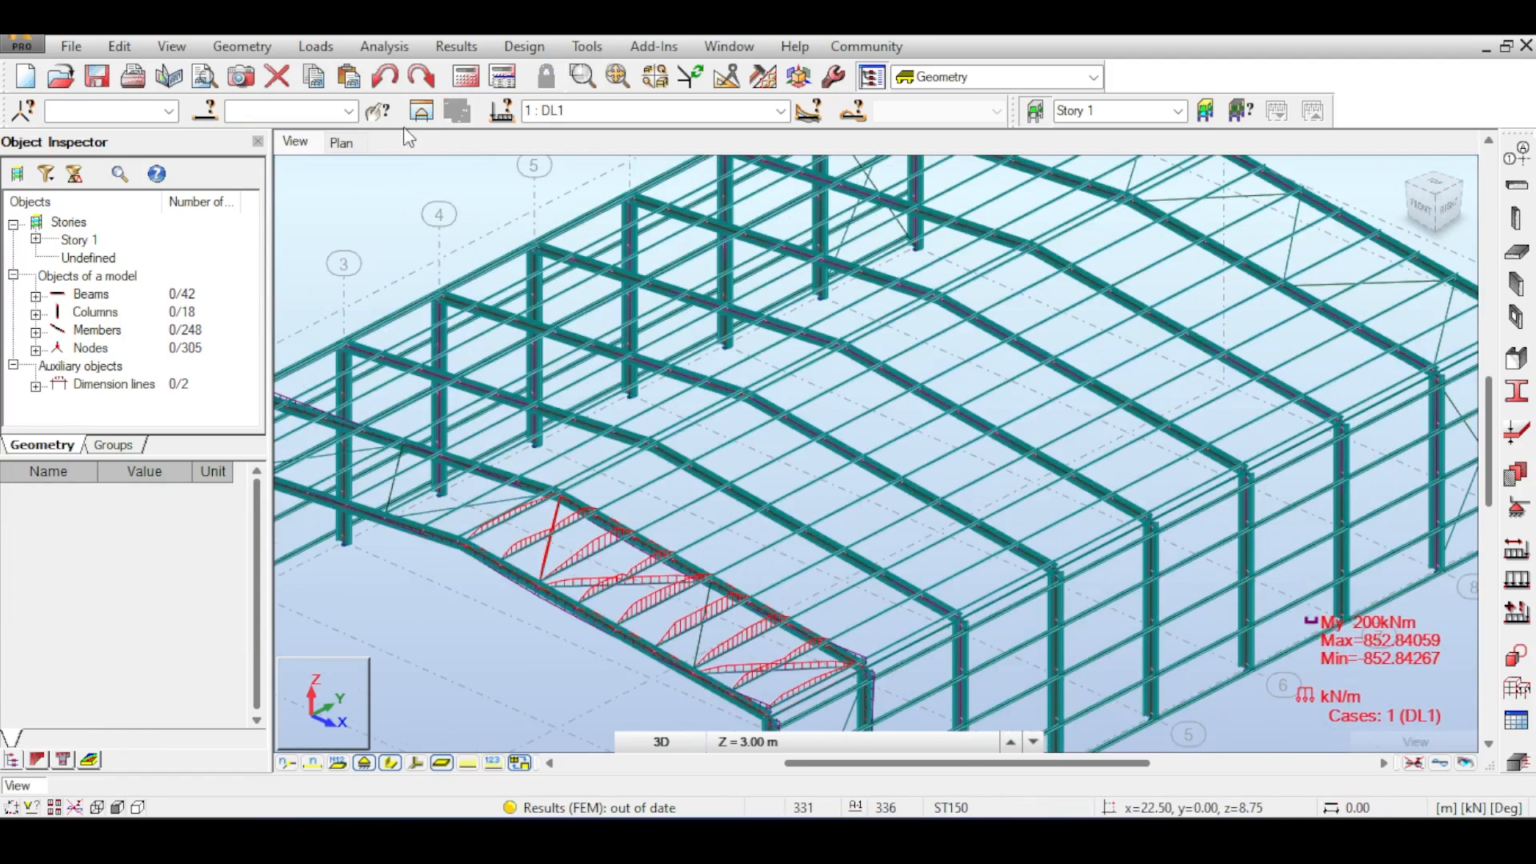
pyautogui.click(465, 76)
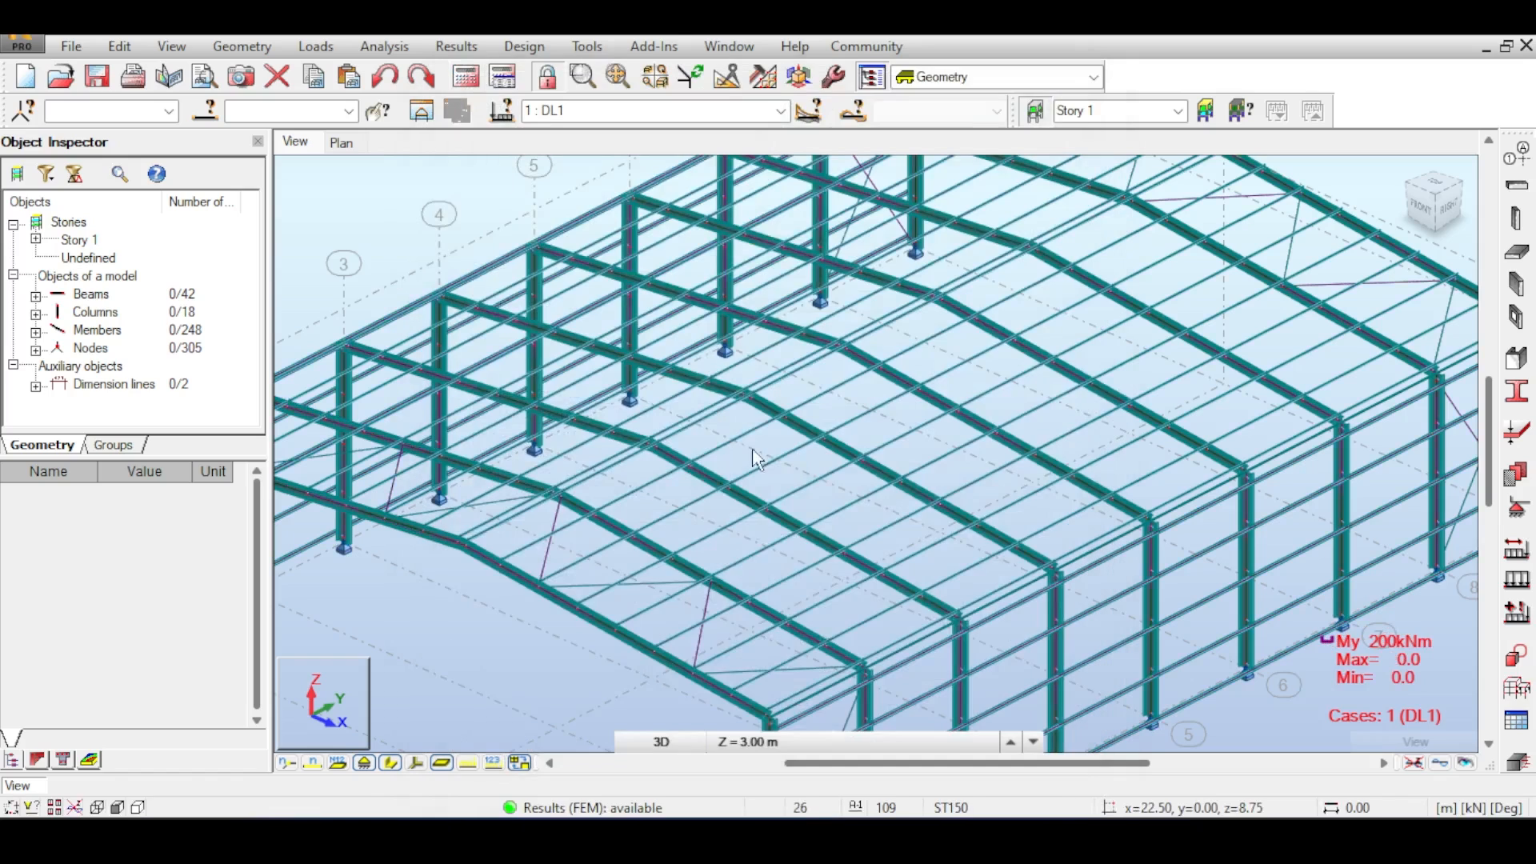
# - Define a new two-way contour cladding covering the whole roof slope between the end frames, then close the Claddings dialog
pyautogui.scroll(3, 828, 320)
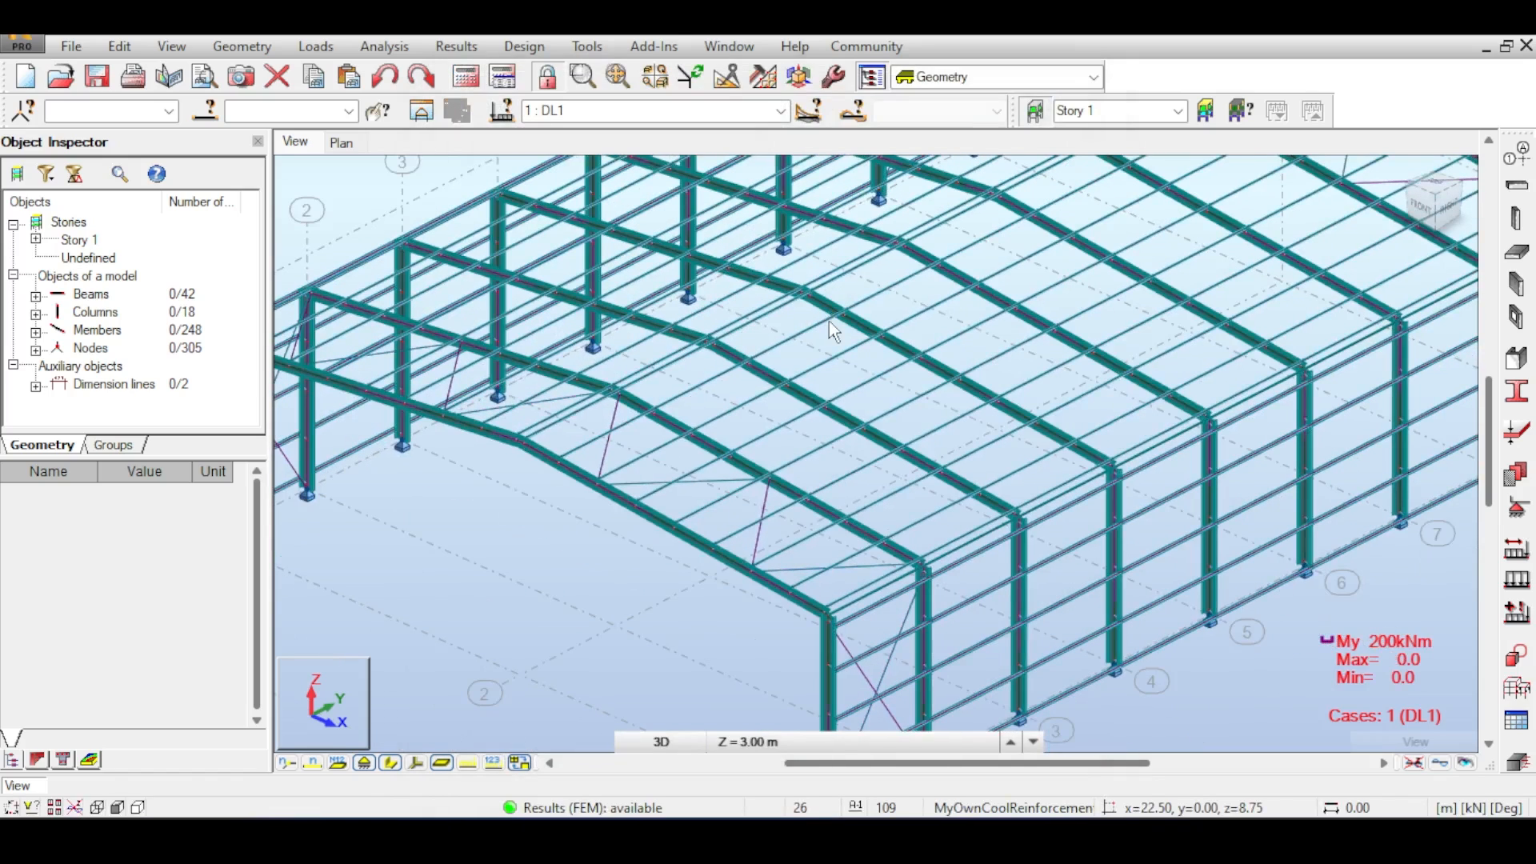
pyautogui.scroll(-3, 829, 320)
pyautogui.scroll(1, 560, 280)
pyautogui.click(241, 46)
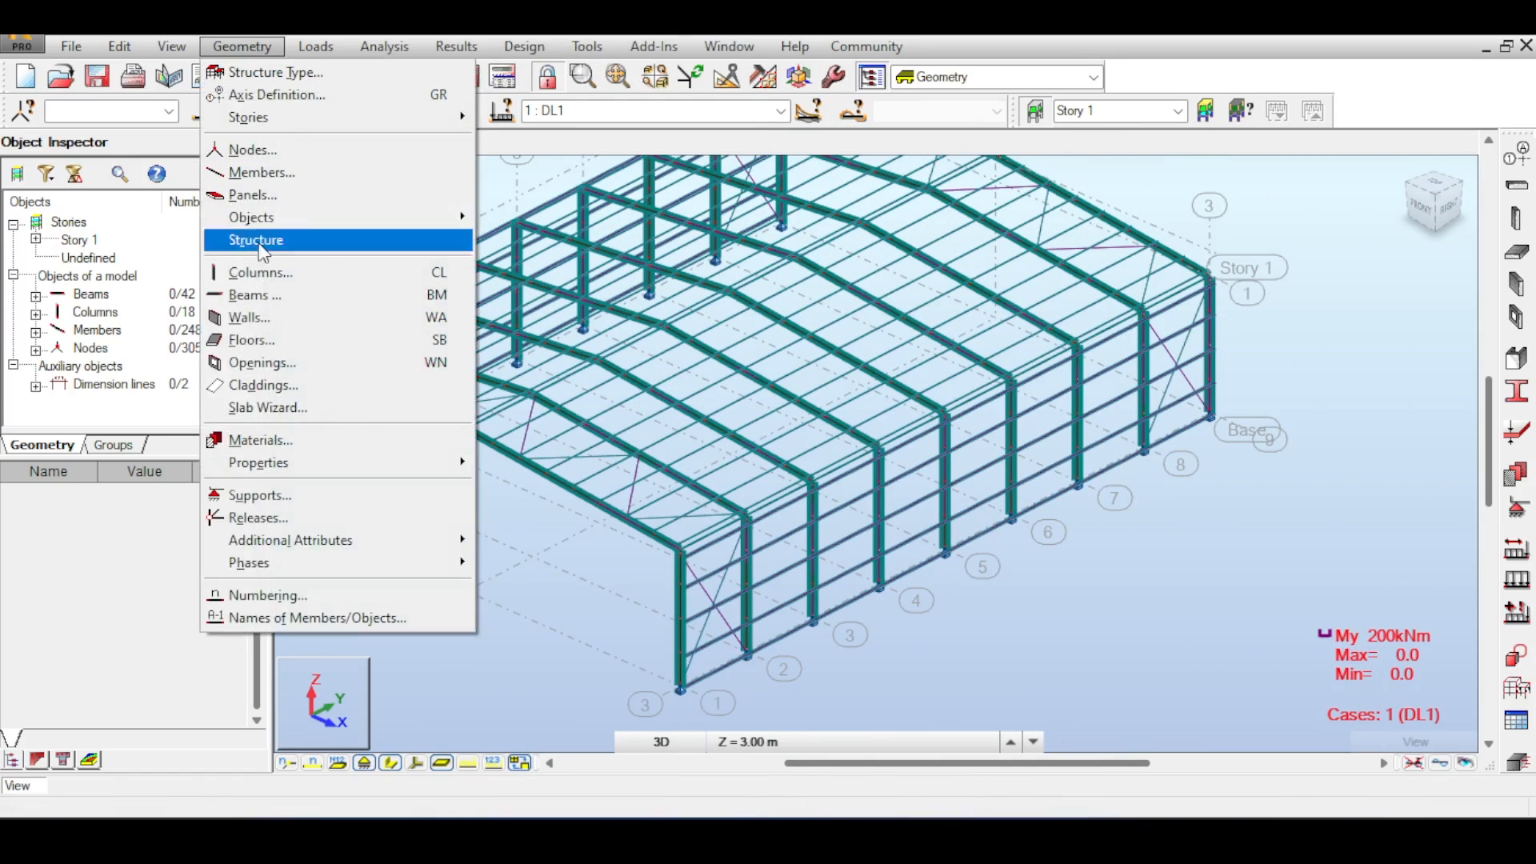
pyautogui.click(264, 385)
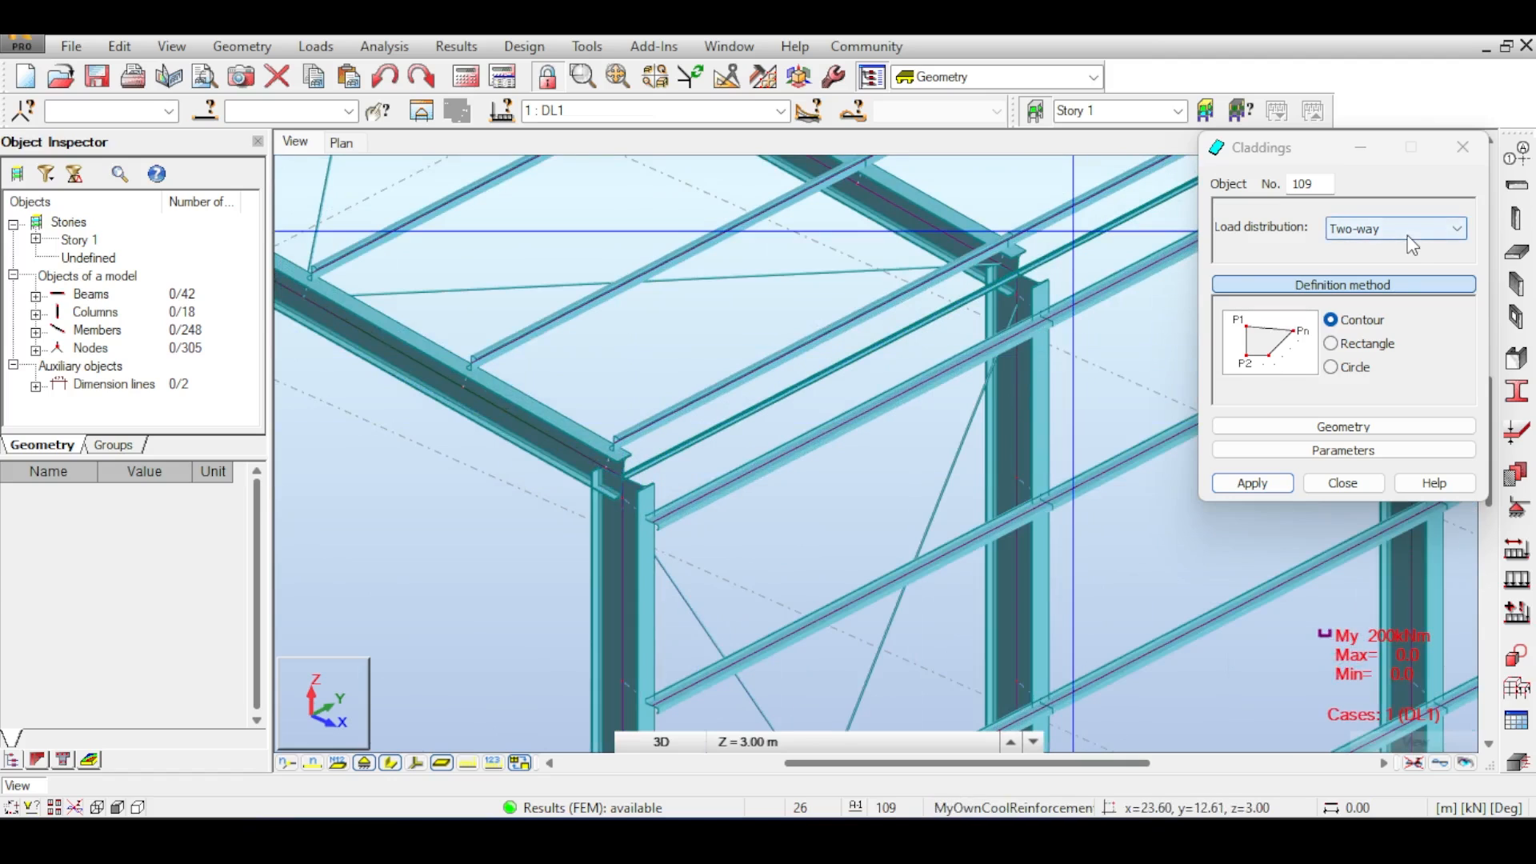
pyautogui.scroll(-3, 712, 446)
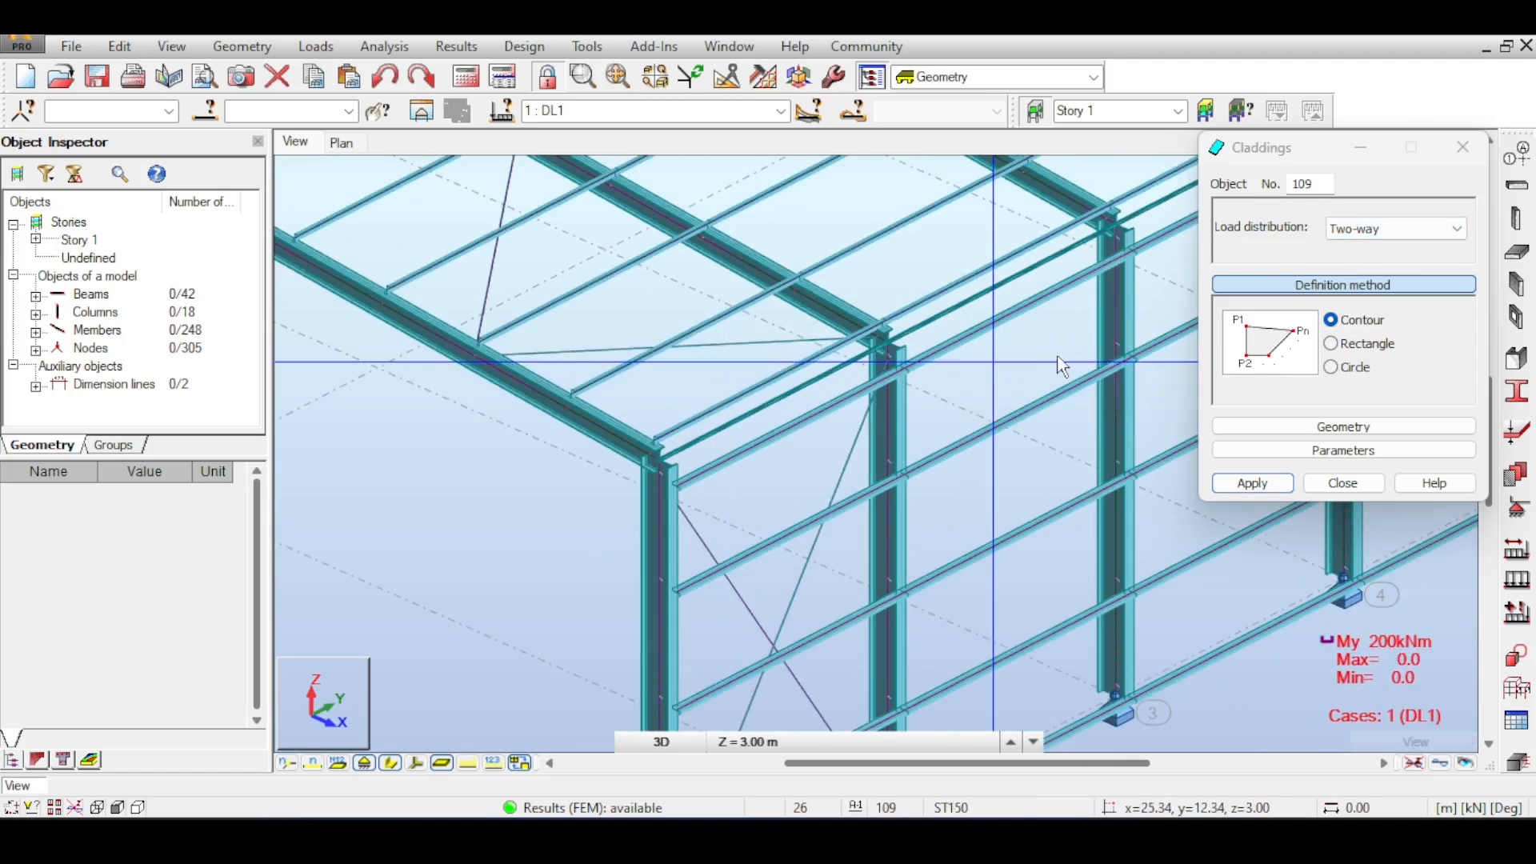
pyautogui.scroll(-3, 689, 443)
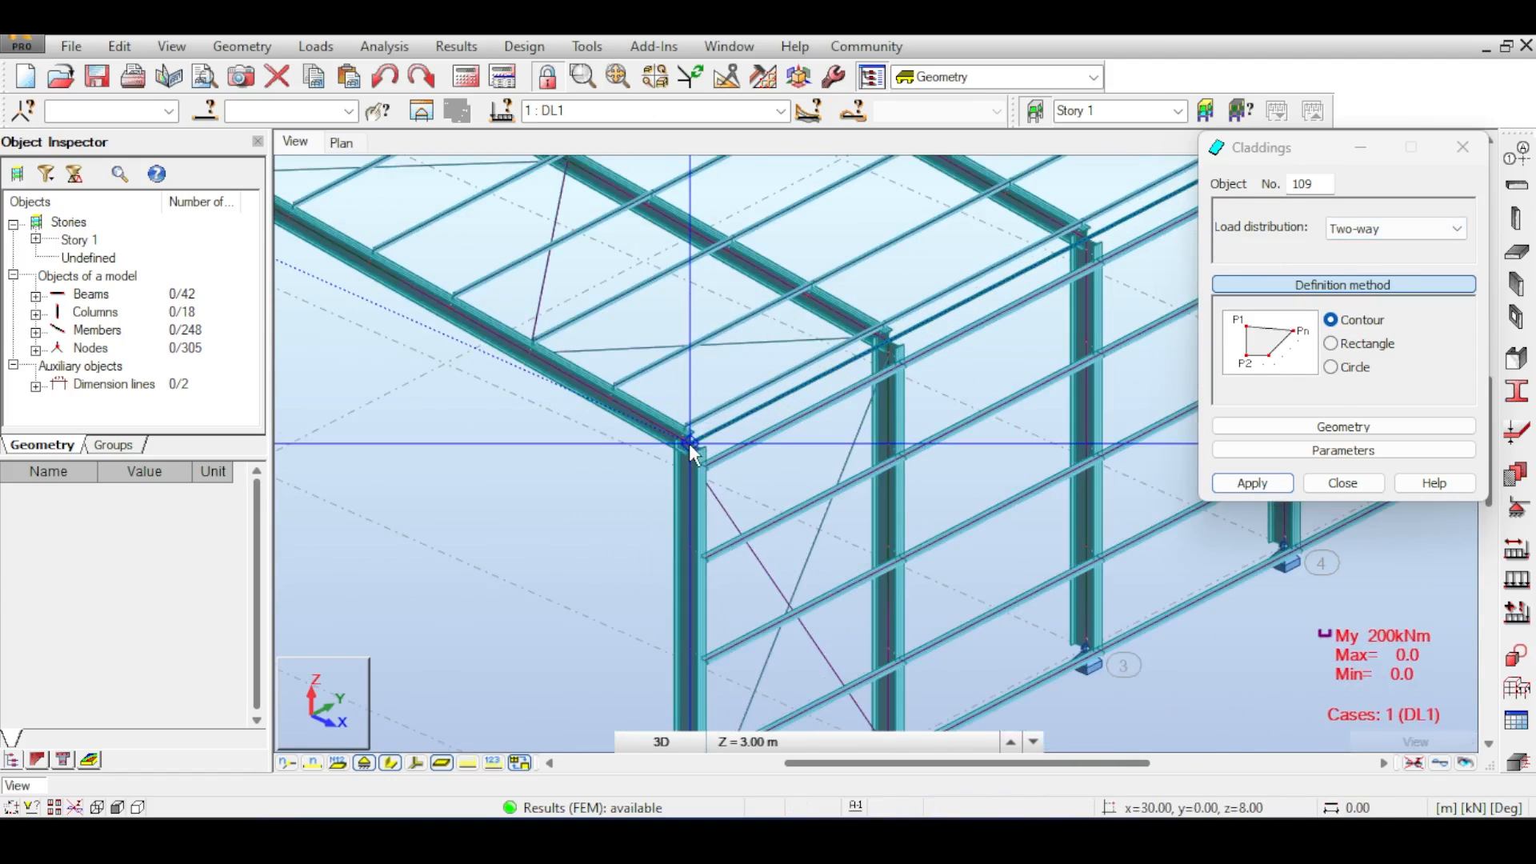
pyautogui.scroll(-3, 689, 443)
pyautogui.scroll(6, 900, 308)
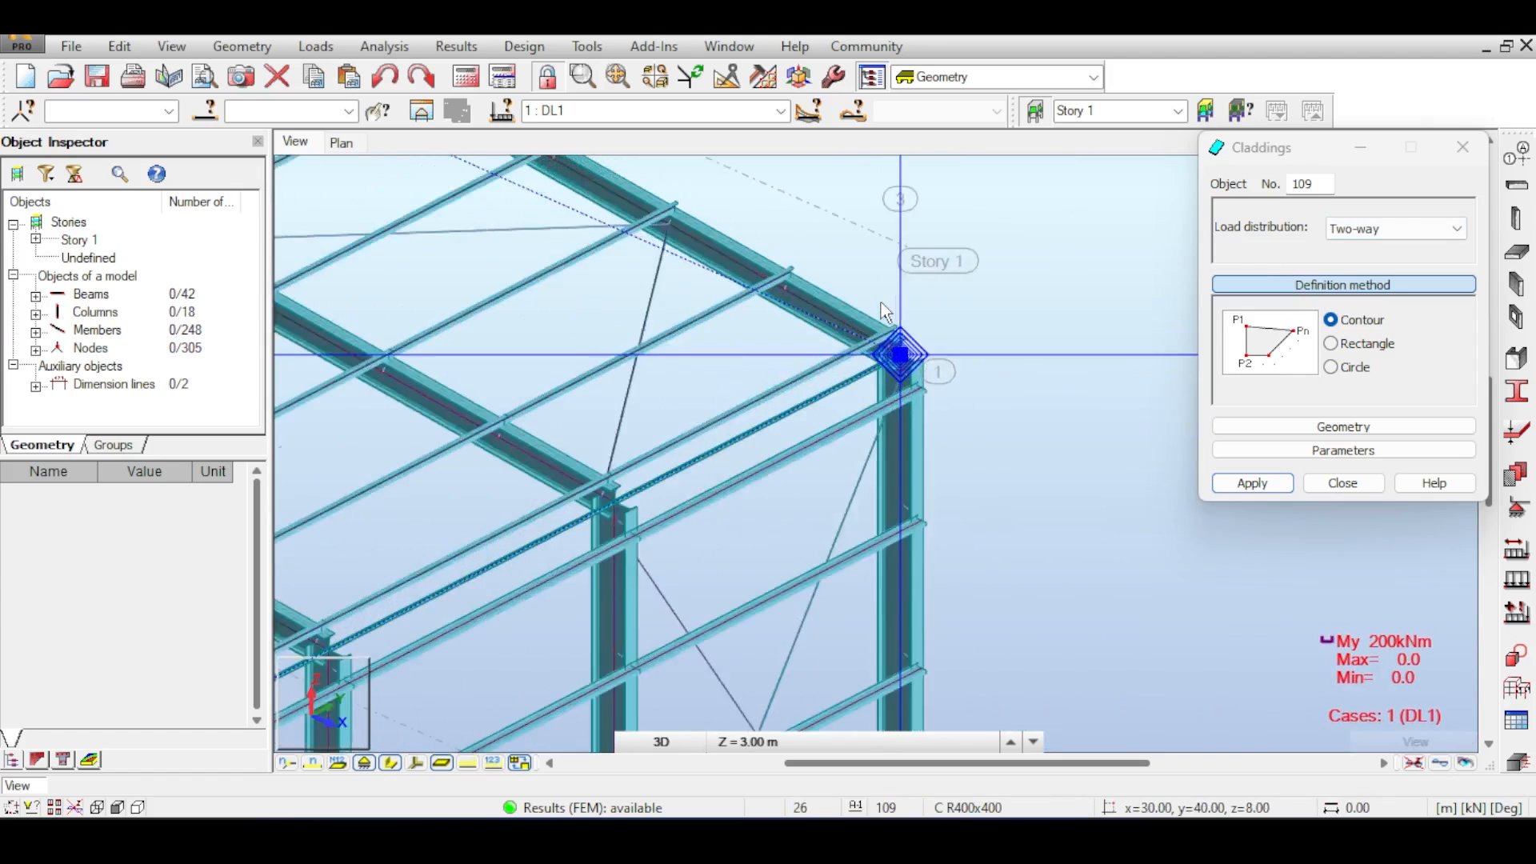
pyautogui.scroll(-3, 796, 357)
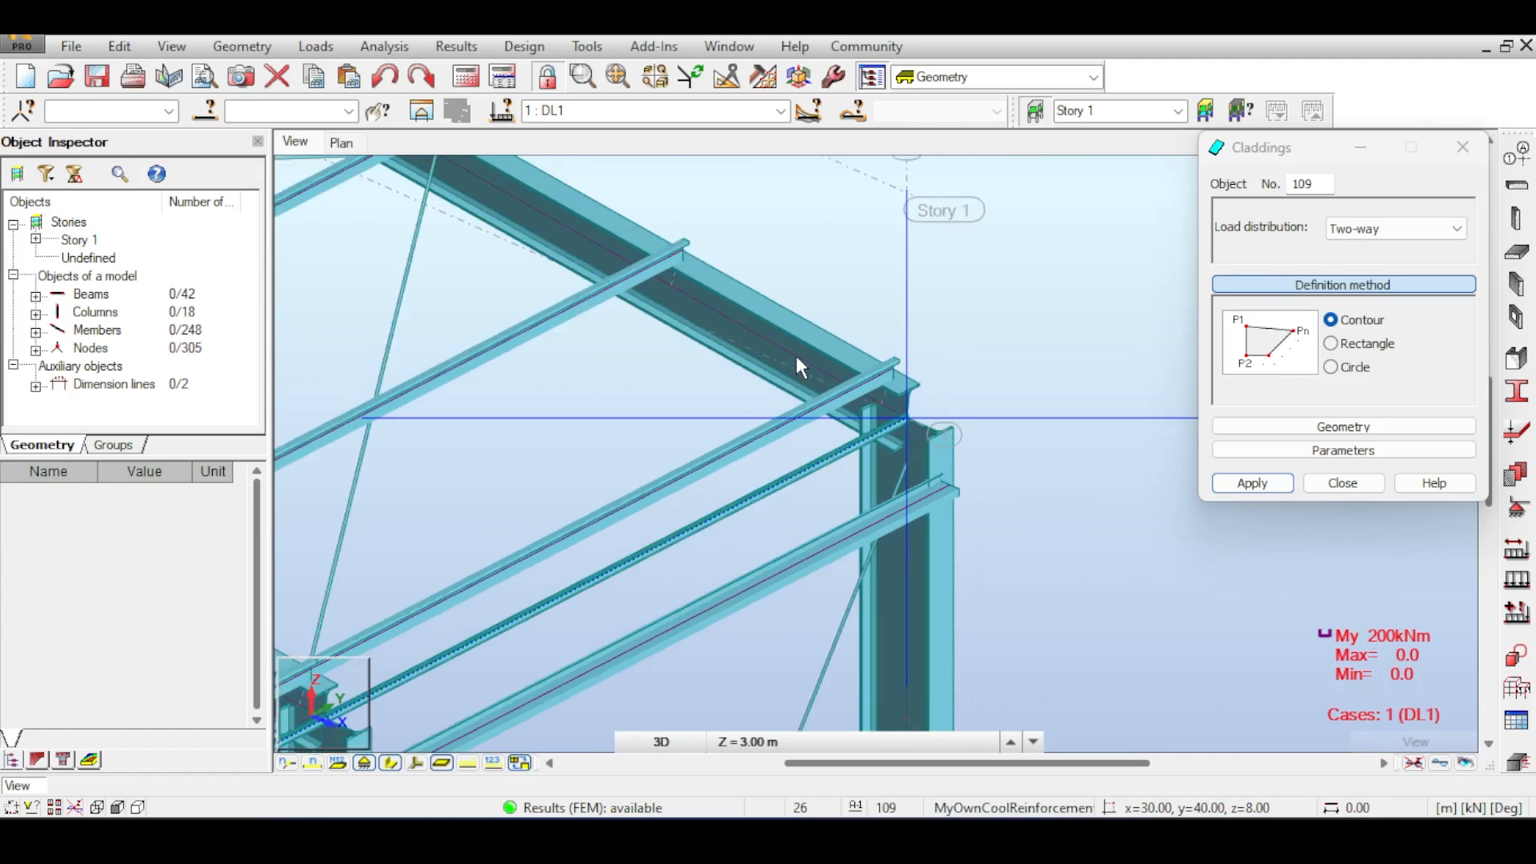
pyautogui.scroll(5, 738, 464)
pyautogui.click(736, 455)
pyautogui.scroll(-4, 736, 454)
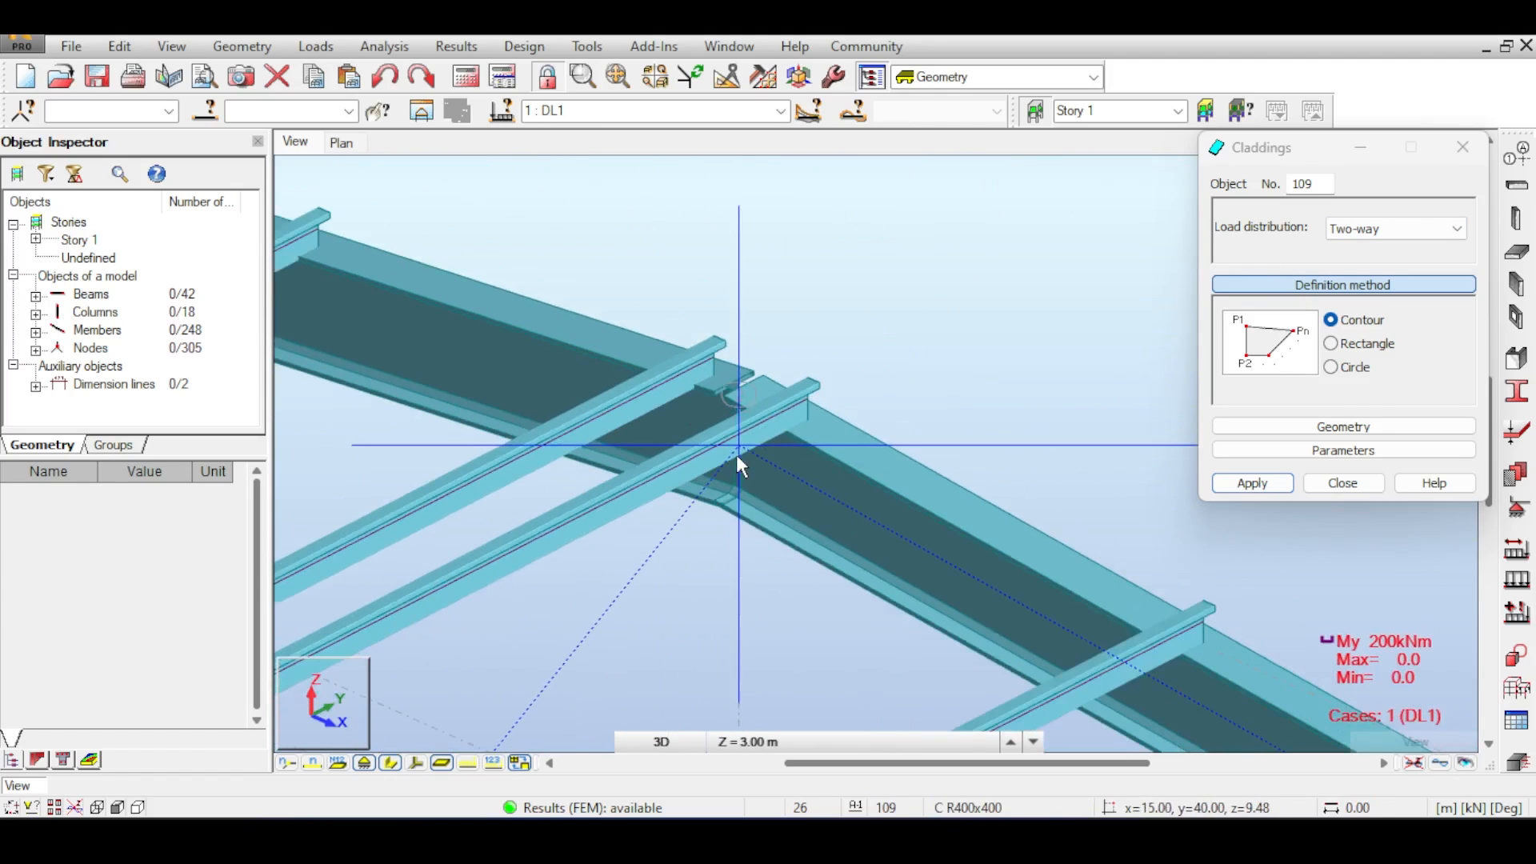
pyautogui.scroll(-5, 710, 355)
pyautogui.scroll(-5, 710, 356)
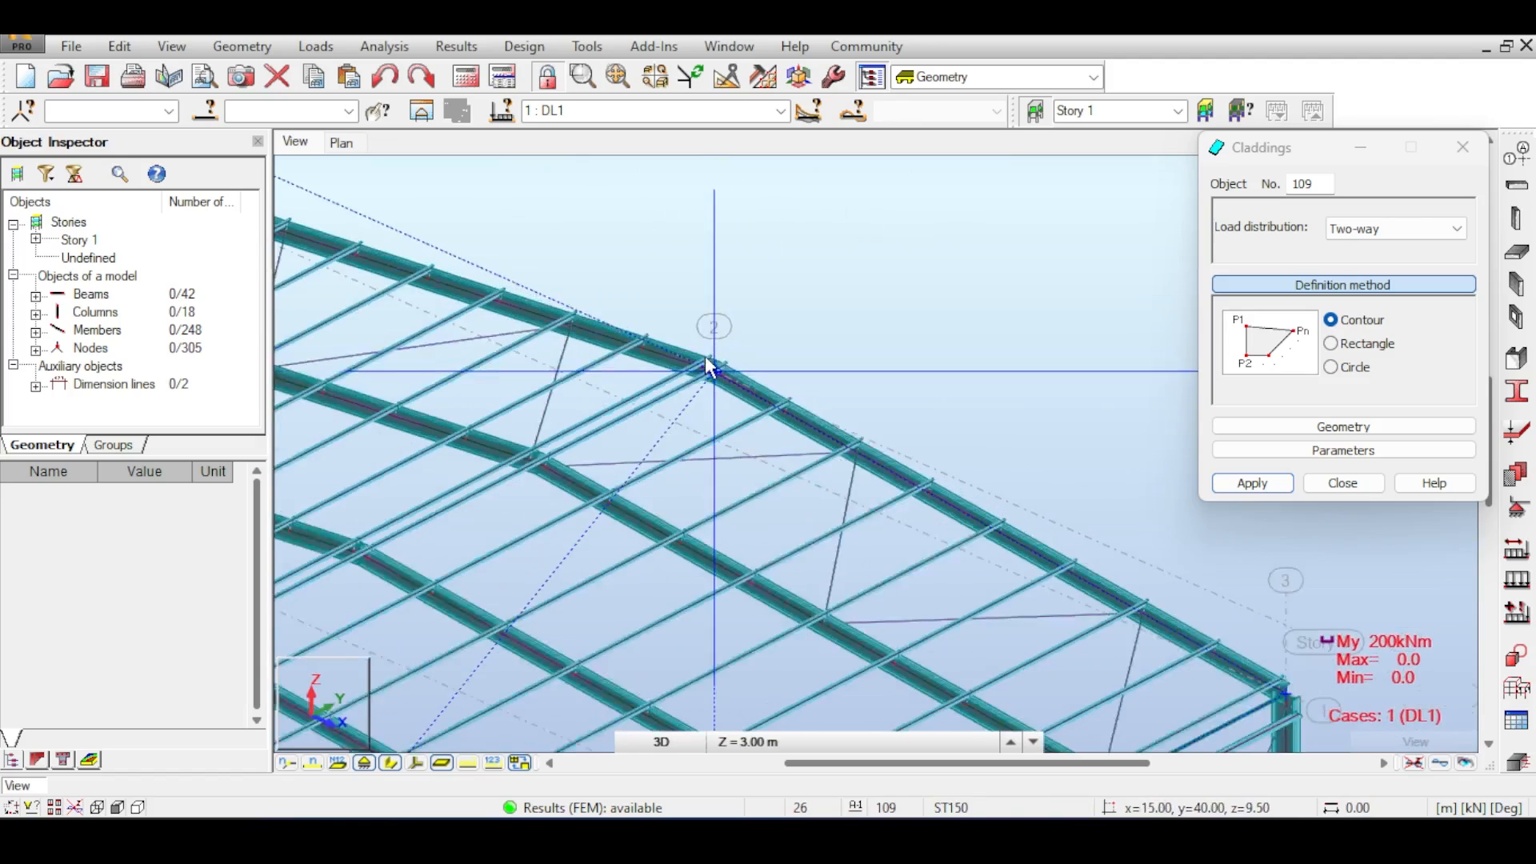
pyautogui.scroll(5, 868, 358)
pyautogui.moveTo(512, 488); pyautogui.dragTo(850, 350, button='middle')
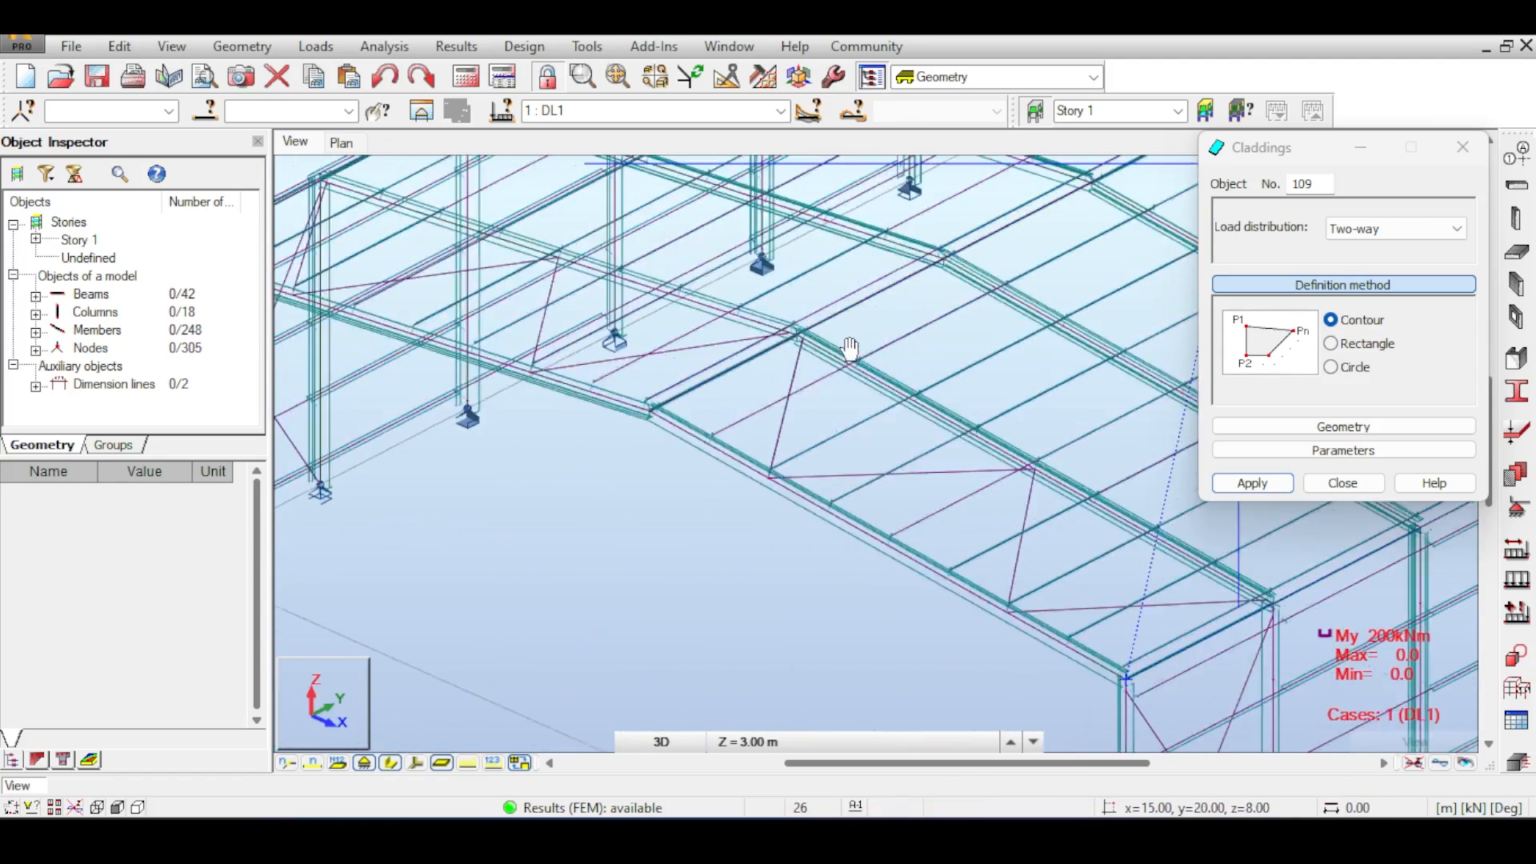
pyautogui.scroll(5, 860, 507)
pyautogui.scroll(-5, 861, 507)
pyautogui.moveTo(928, 535); pyautogui.dragTo(565, 423, button='middle')
pyautogui.click(793, 462)
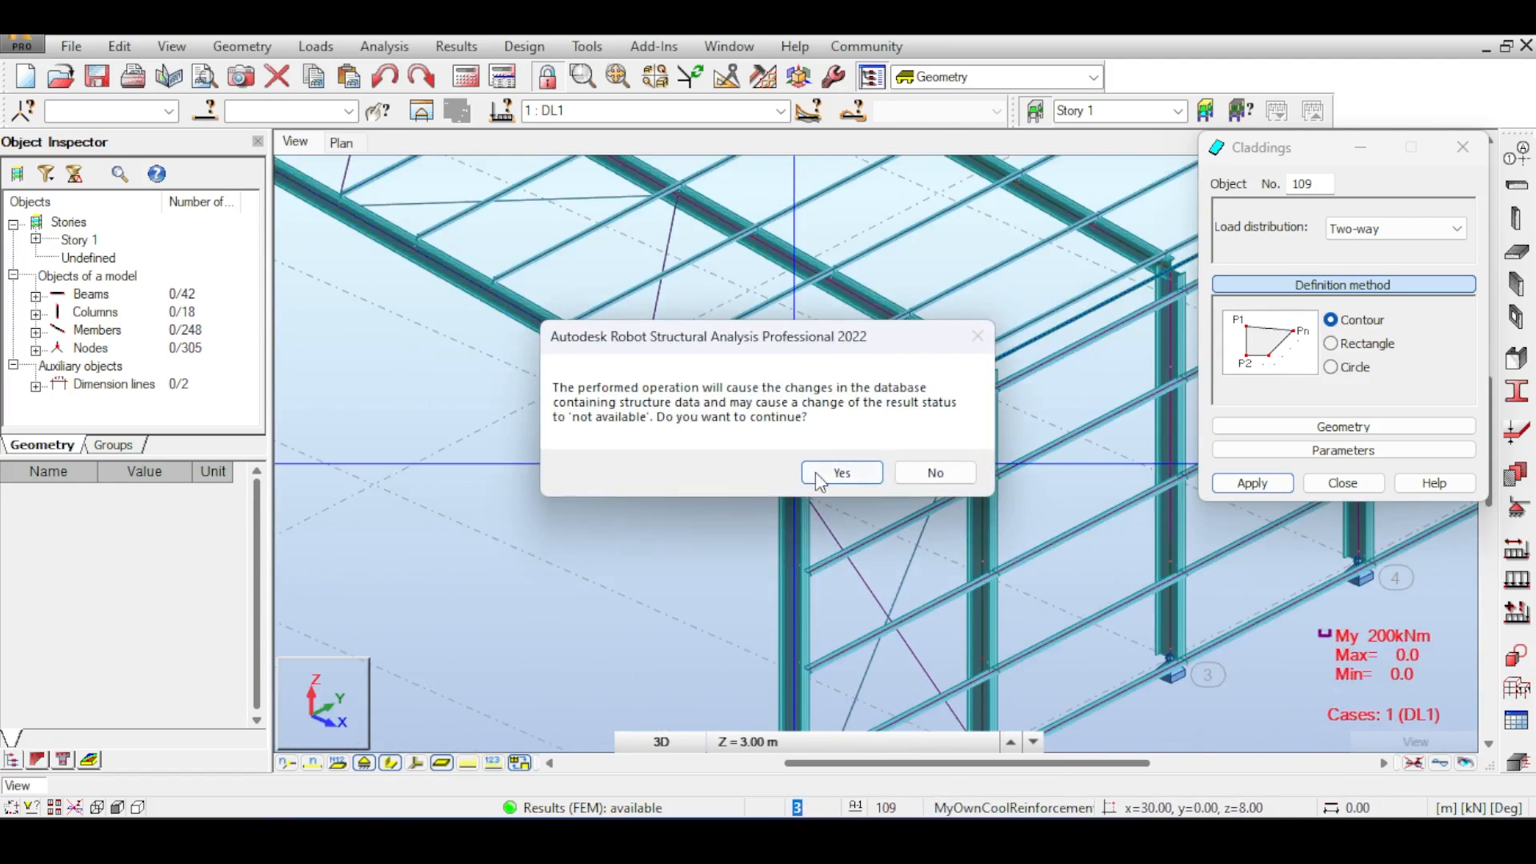
pyautogui.click(820, 472)
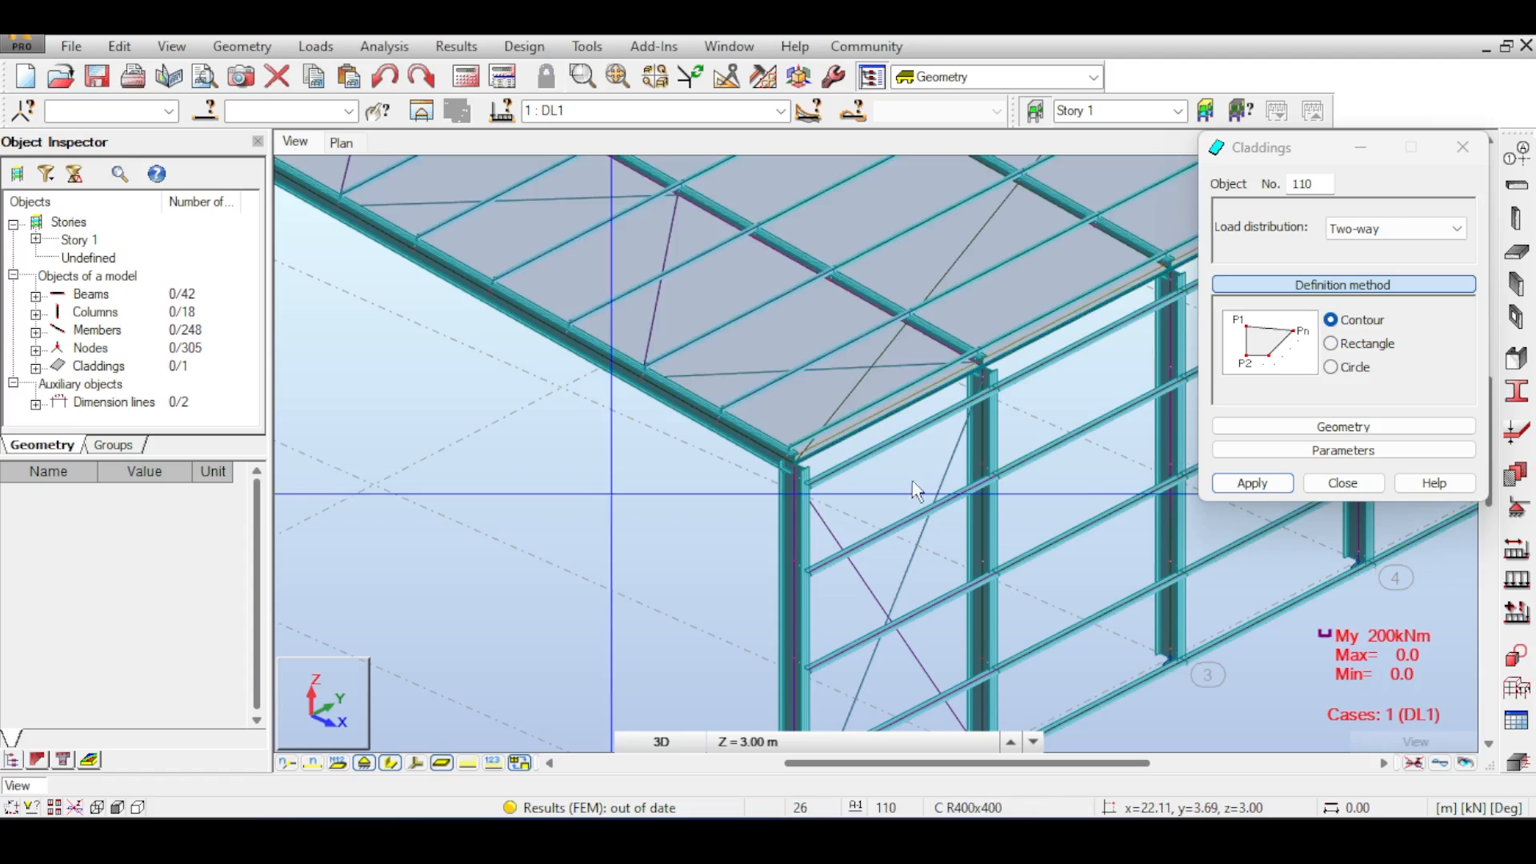
pyautogui.click(1332, 486)
pyautogui.scroll(-3, 1030, 436)
pyautogui.scroll(-4, 1032, 435)
pyautogui.moveTo(1074, 384); pyautogui.dragTo(916, 547, button='middle')
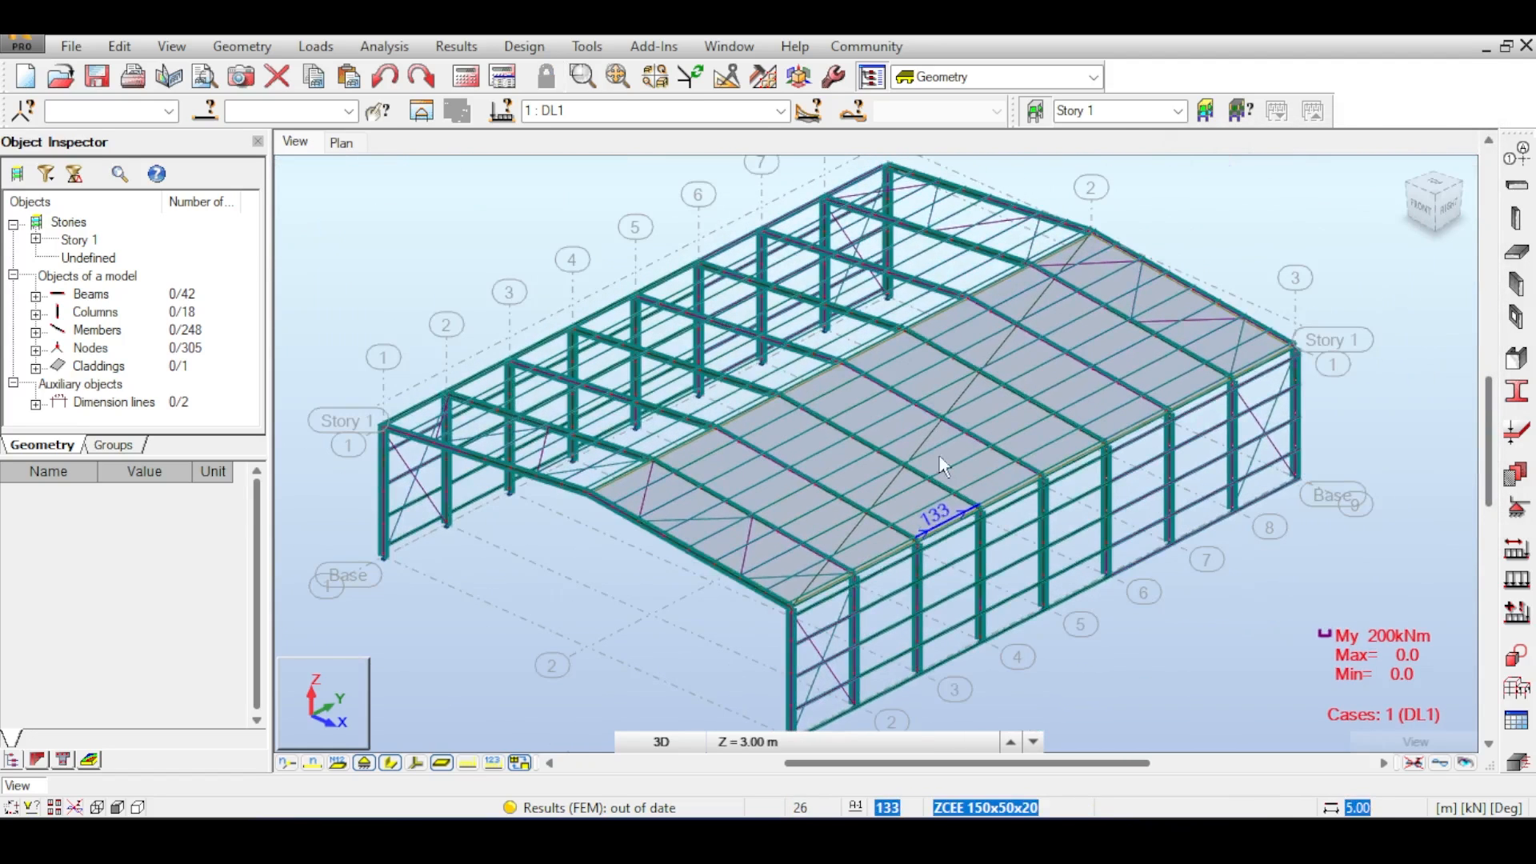
# - Rerun the analysis, highlight the cladding from the calculation warning, close the messages and inspect the roof in 3D
pyautogui.click(466, 76)
pyautogui.click(1117, 190)
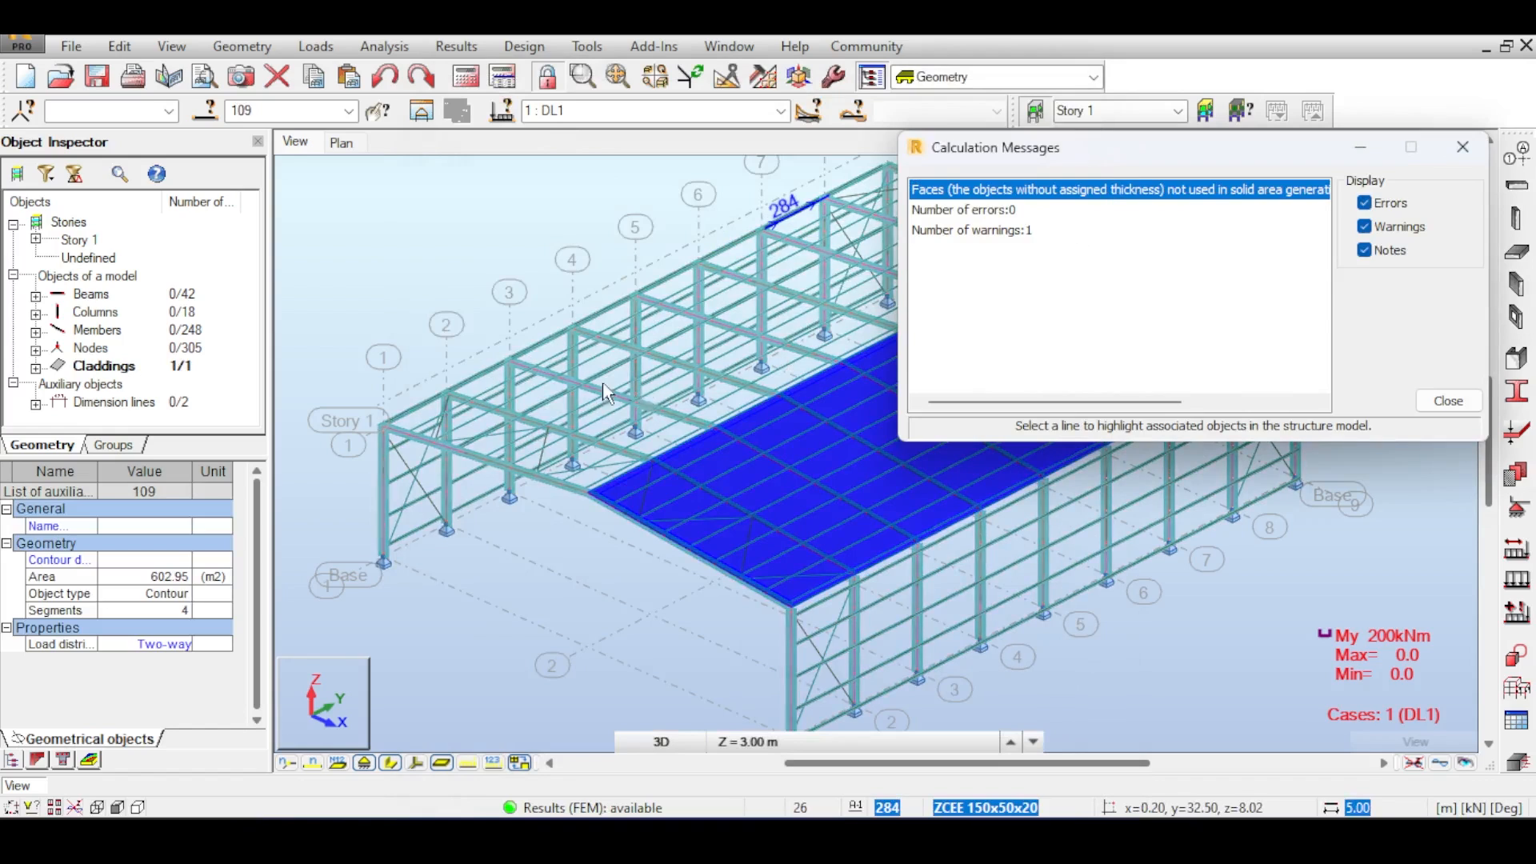
pyautogui.moveTo(635, 312); pyautogui.dragTo(477, 318, button='middle')
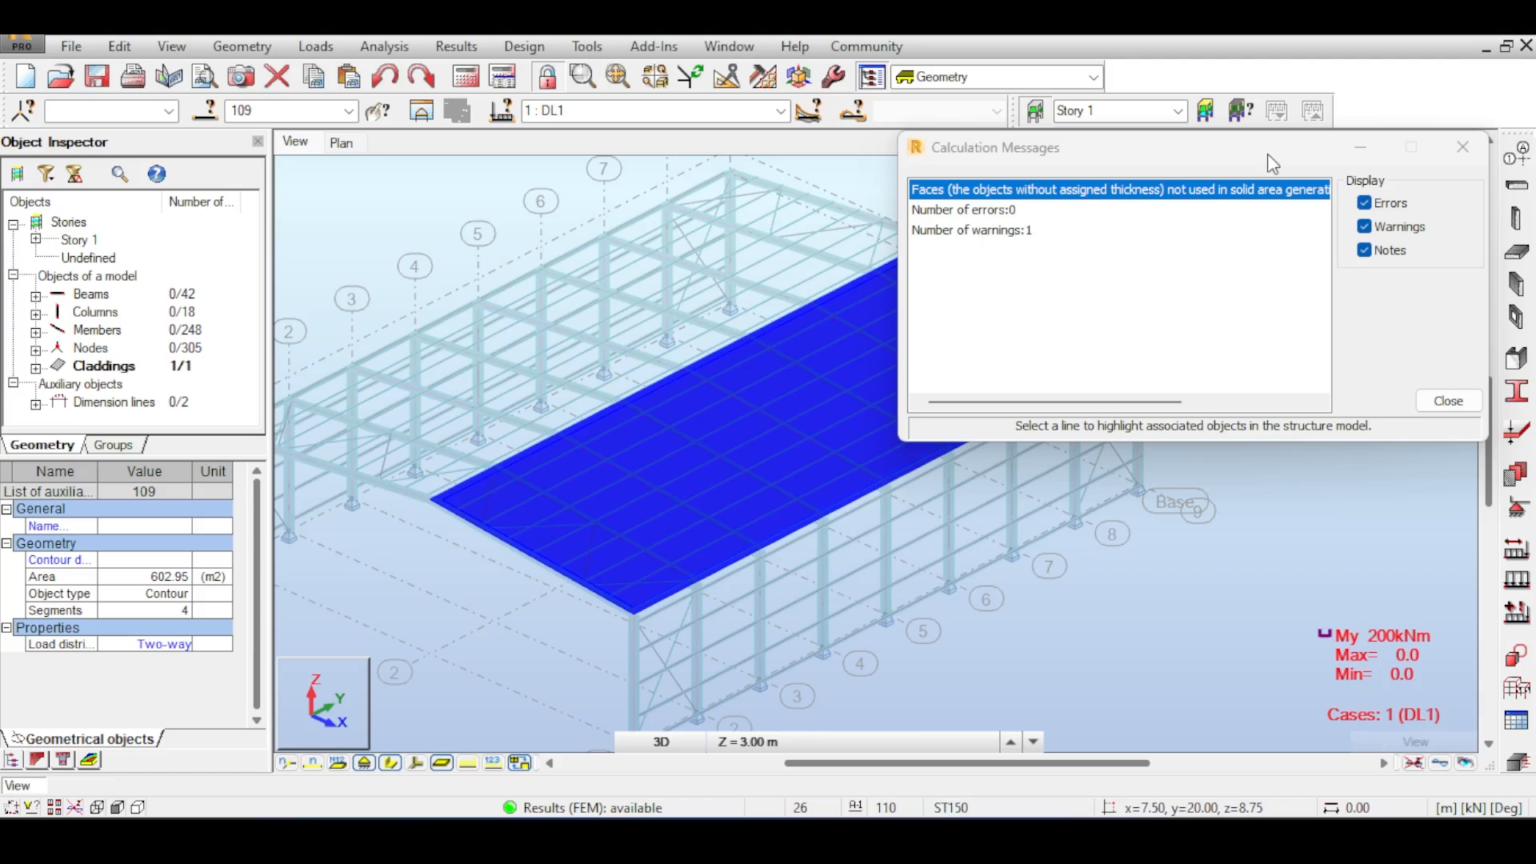
pyautogui.click(1480, 157)
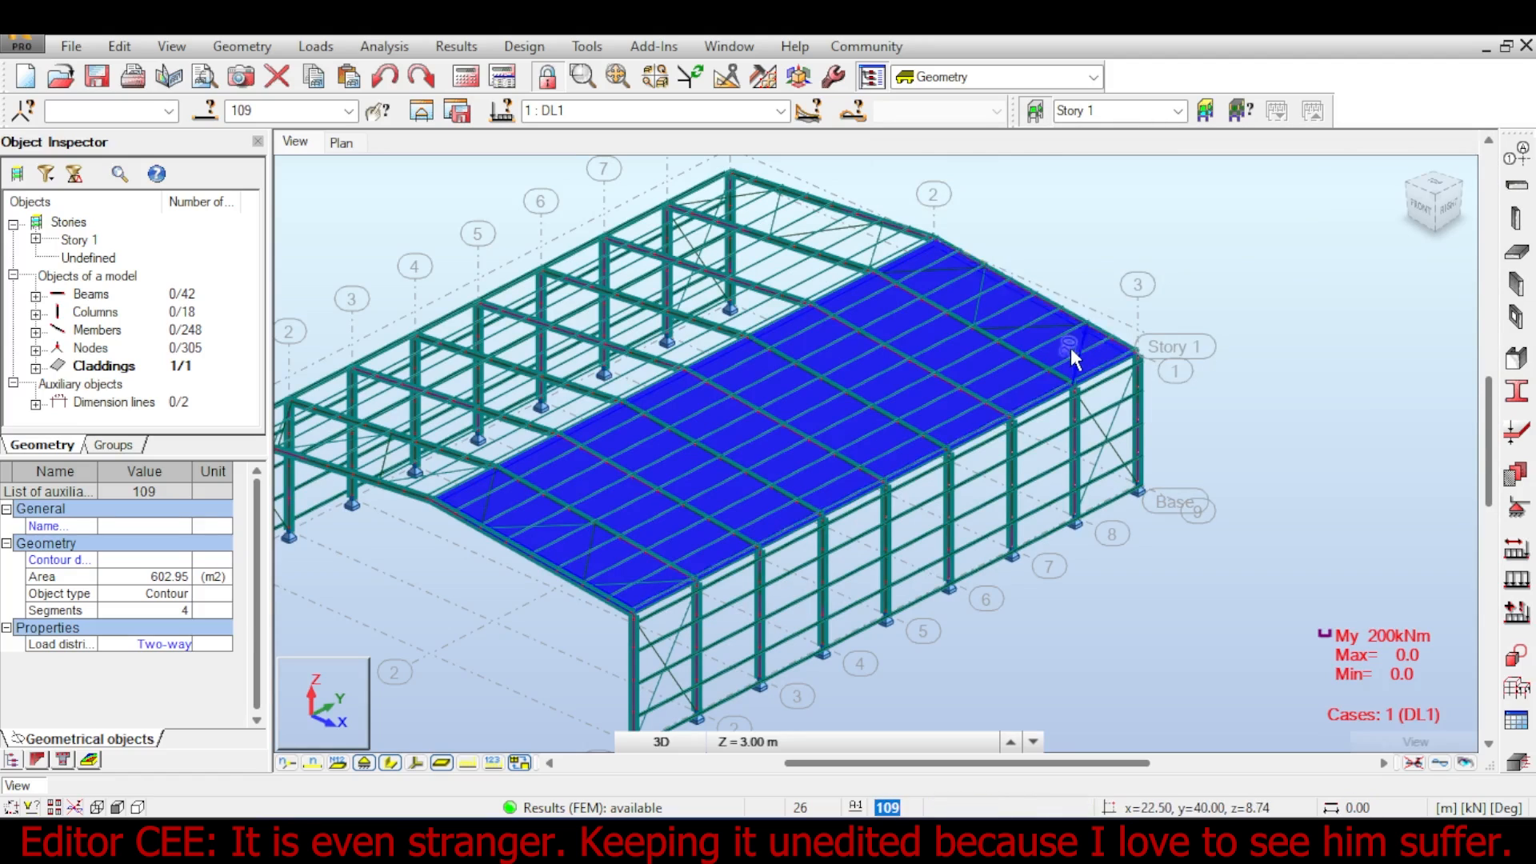
pyautogui.scroll(3, 1070, 348)
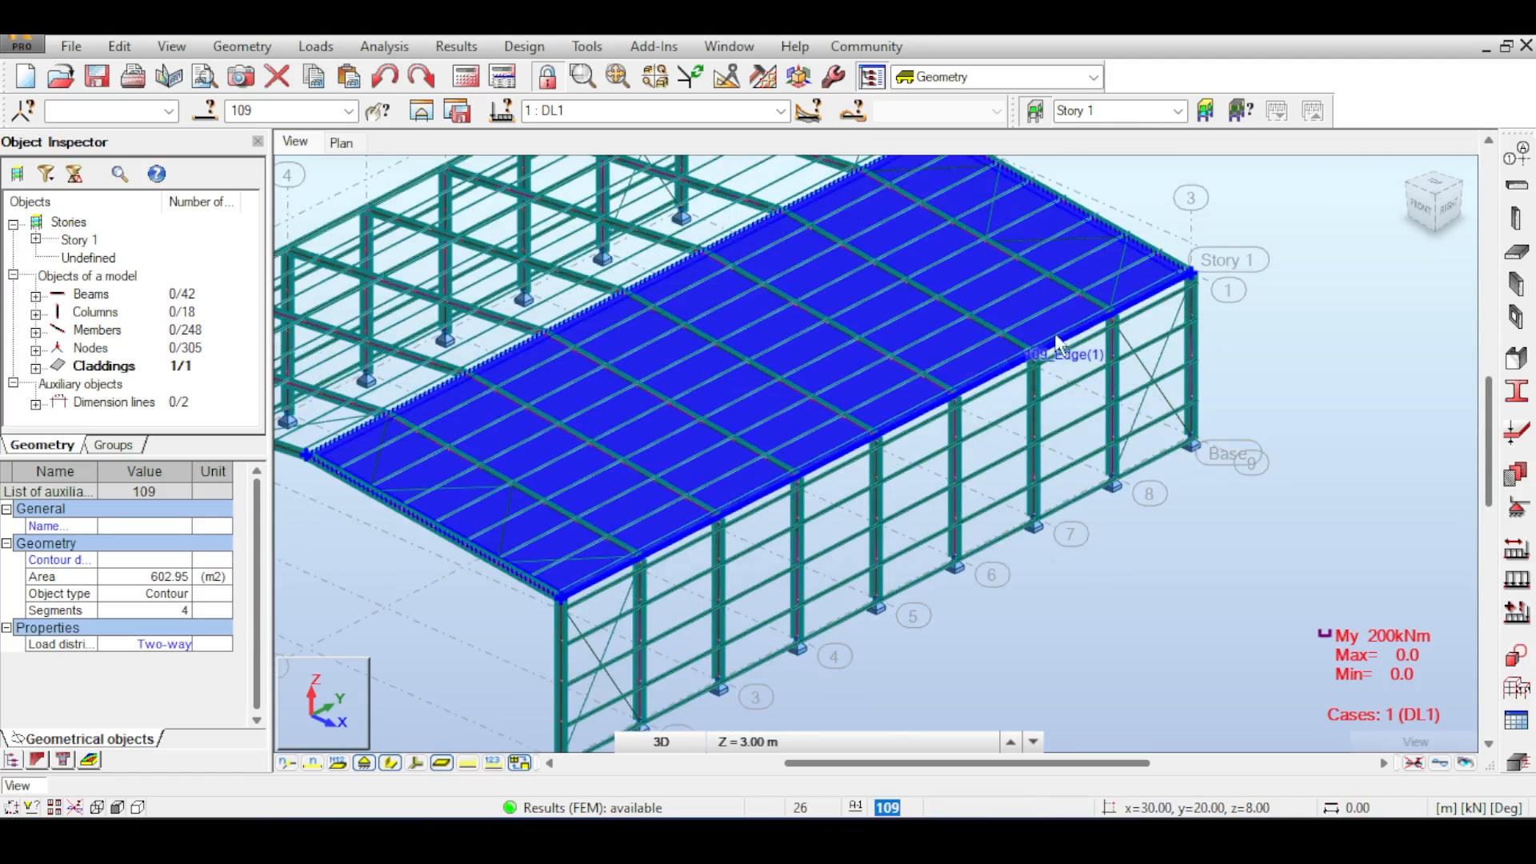
pyautogui.moveTo(1056, 336); pyautogui.dragTo(1175, 316, button='middle')
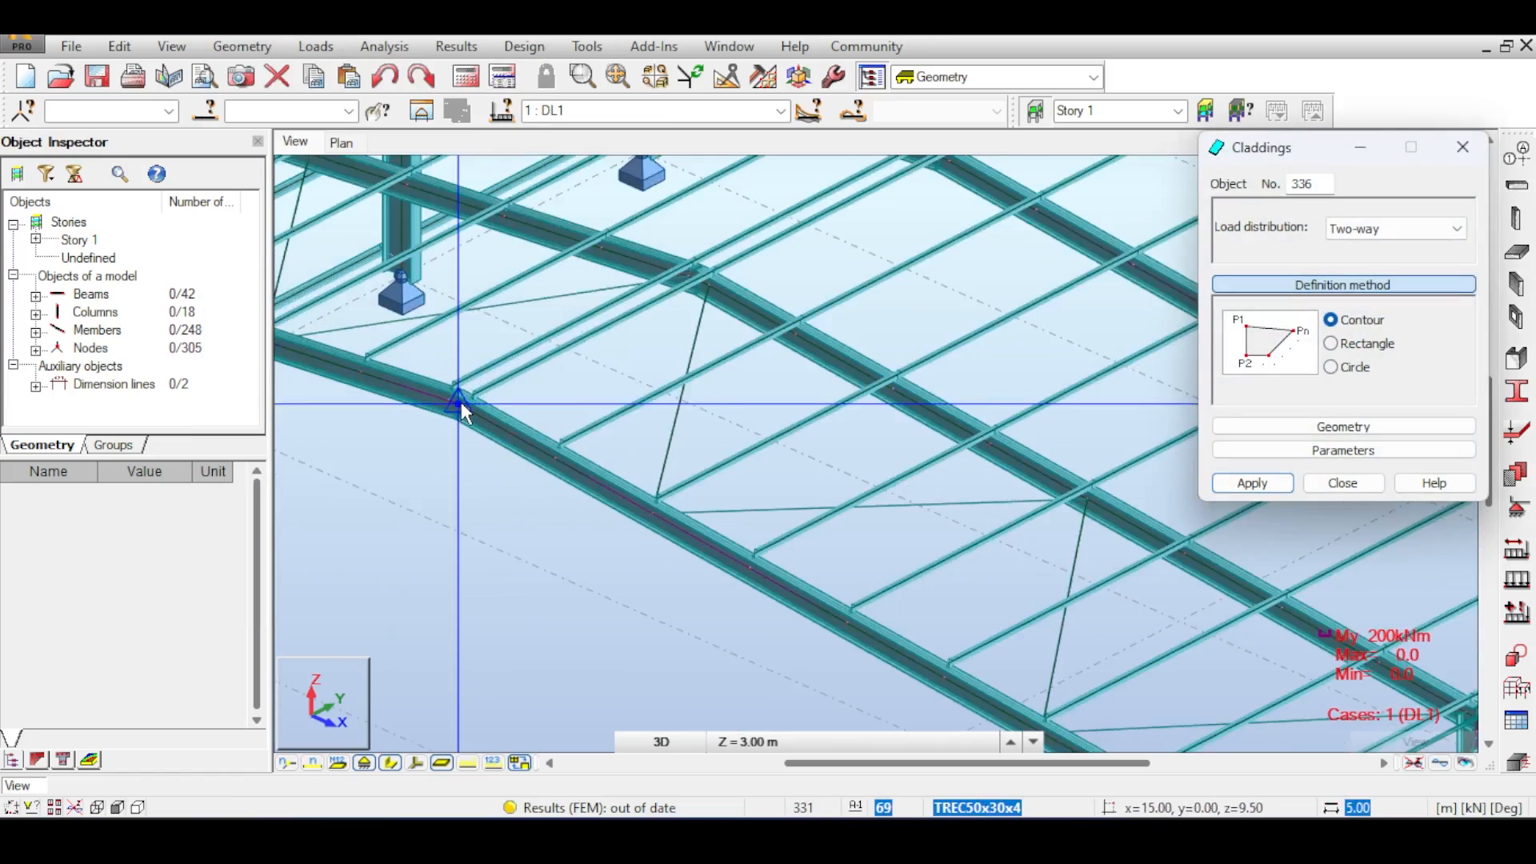
# - Define a two-way contour cladding over a single roof bay by picking its four corner nodes
pyautogui.scroll(1, 460, 404)
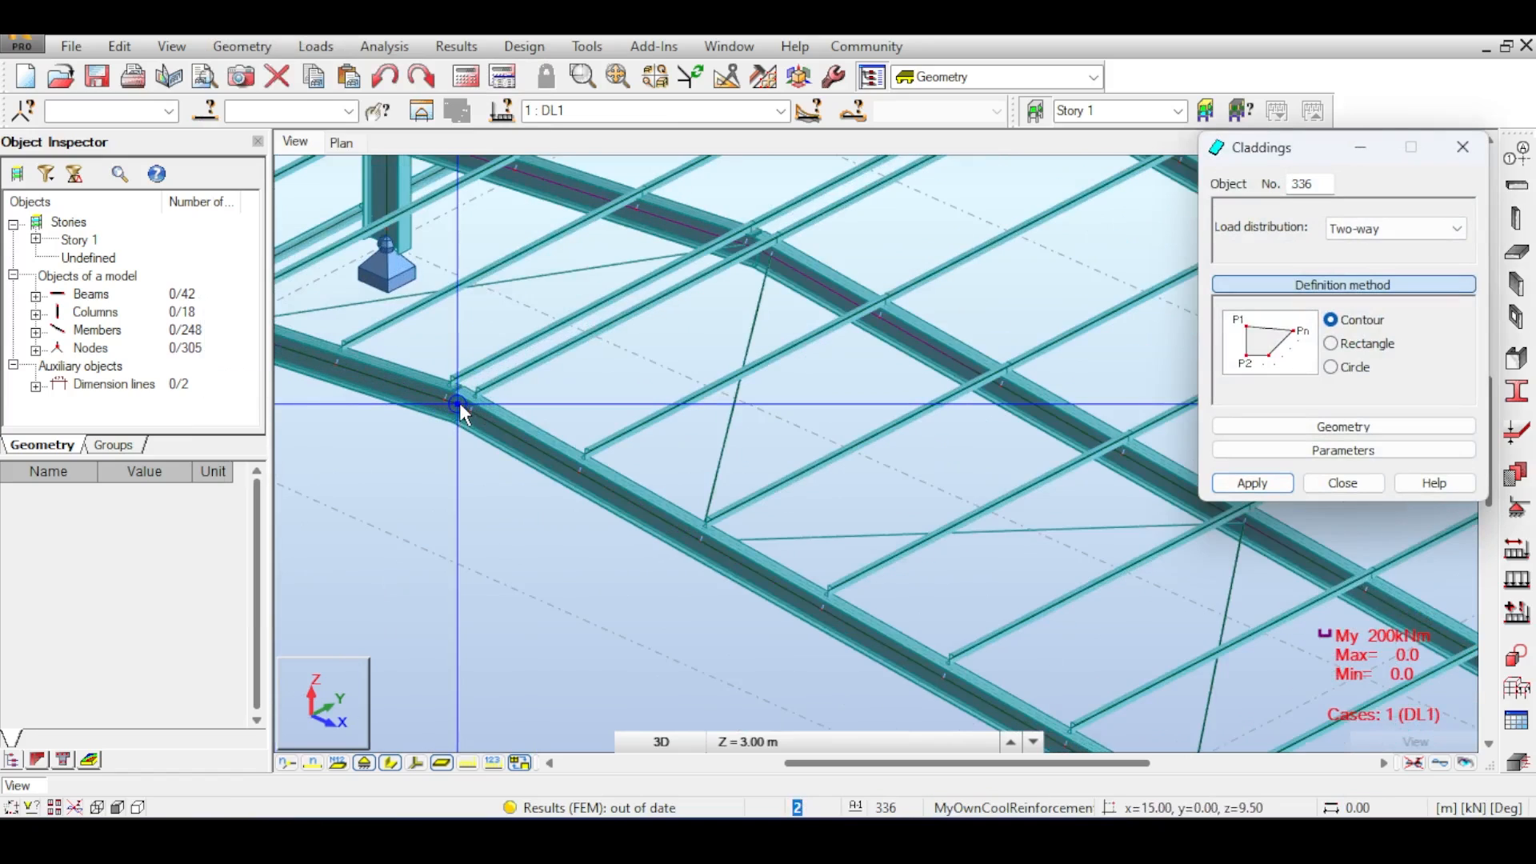
pyautogui.click(460, 404)
pyautogui.scroll(-2, 524, 489)
pyautogui.moveTo(1040, 736); pyautogui.dragTo(566, 377, button='middle')
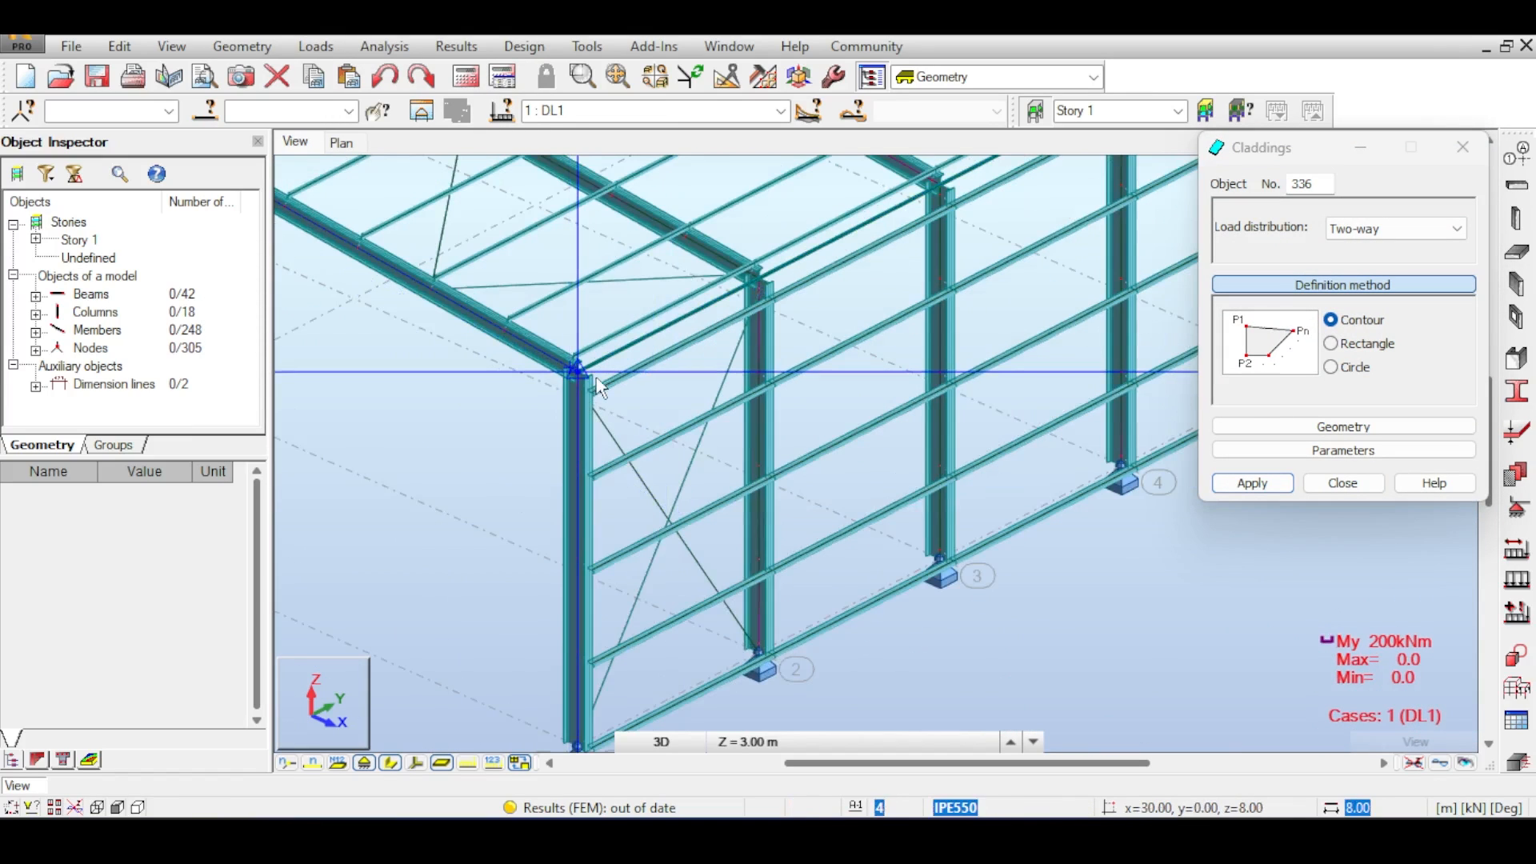
pyautogui.scroll(2, 596, 379)
pyautogui.click(558, 375)
pyautogui.click(834, 234)
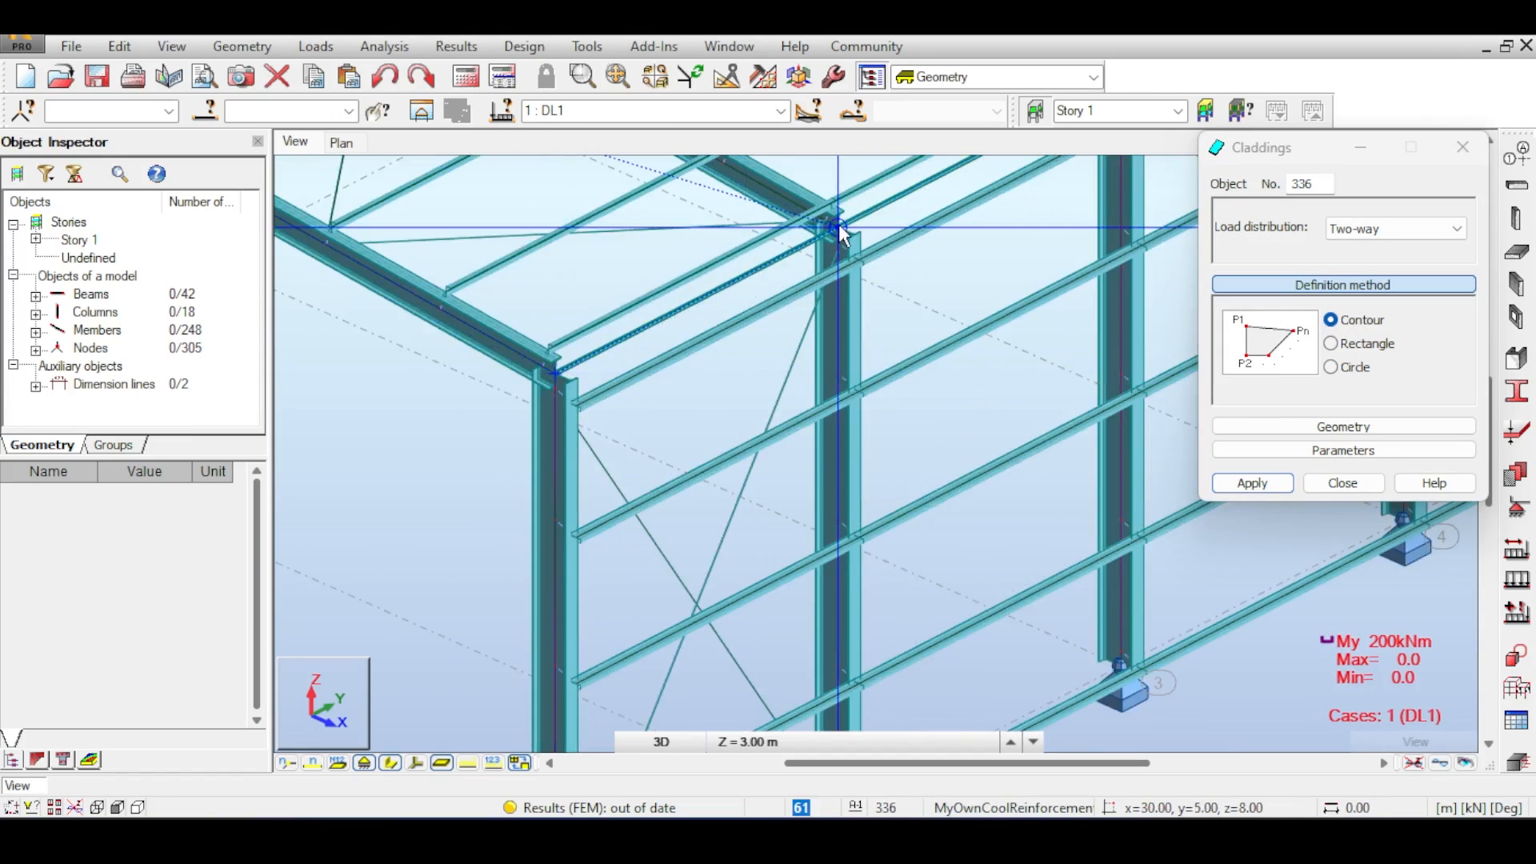
pyautogui.moveTo(675, 301); pyautogui.dragTo(1038, 788, button='middle')
pyautogui.moveTo(703, 532); pyautogui.dragTo(1124, 726, button='middle')
pyautogui.scroll(1, 585, 436)
pyautogui.scroll(-1, 720, 420)
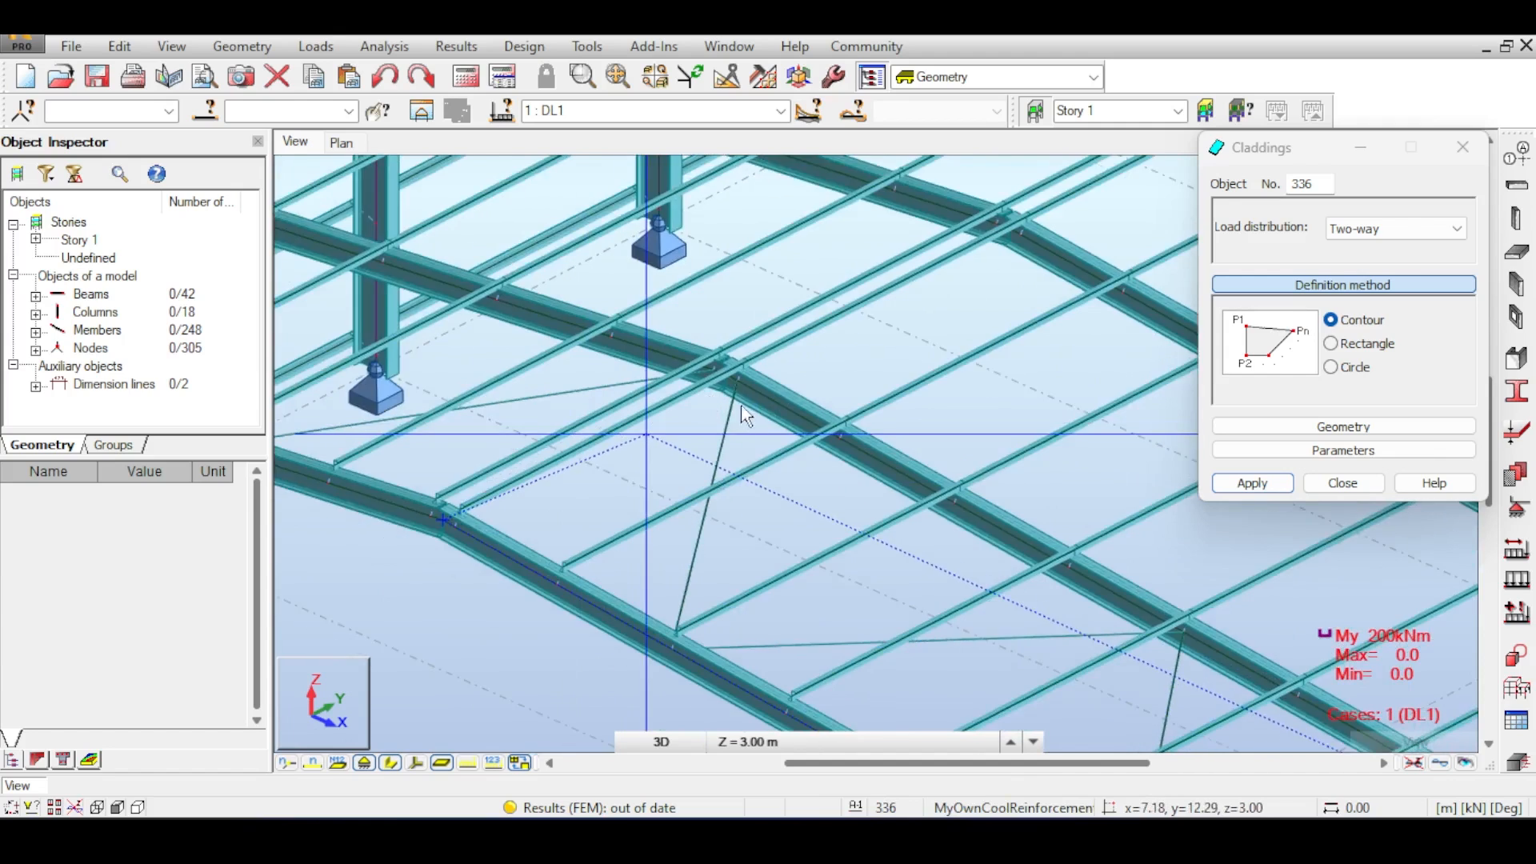
pyautogui.scroll(2, 743, 416)
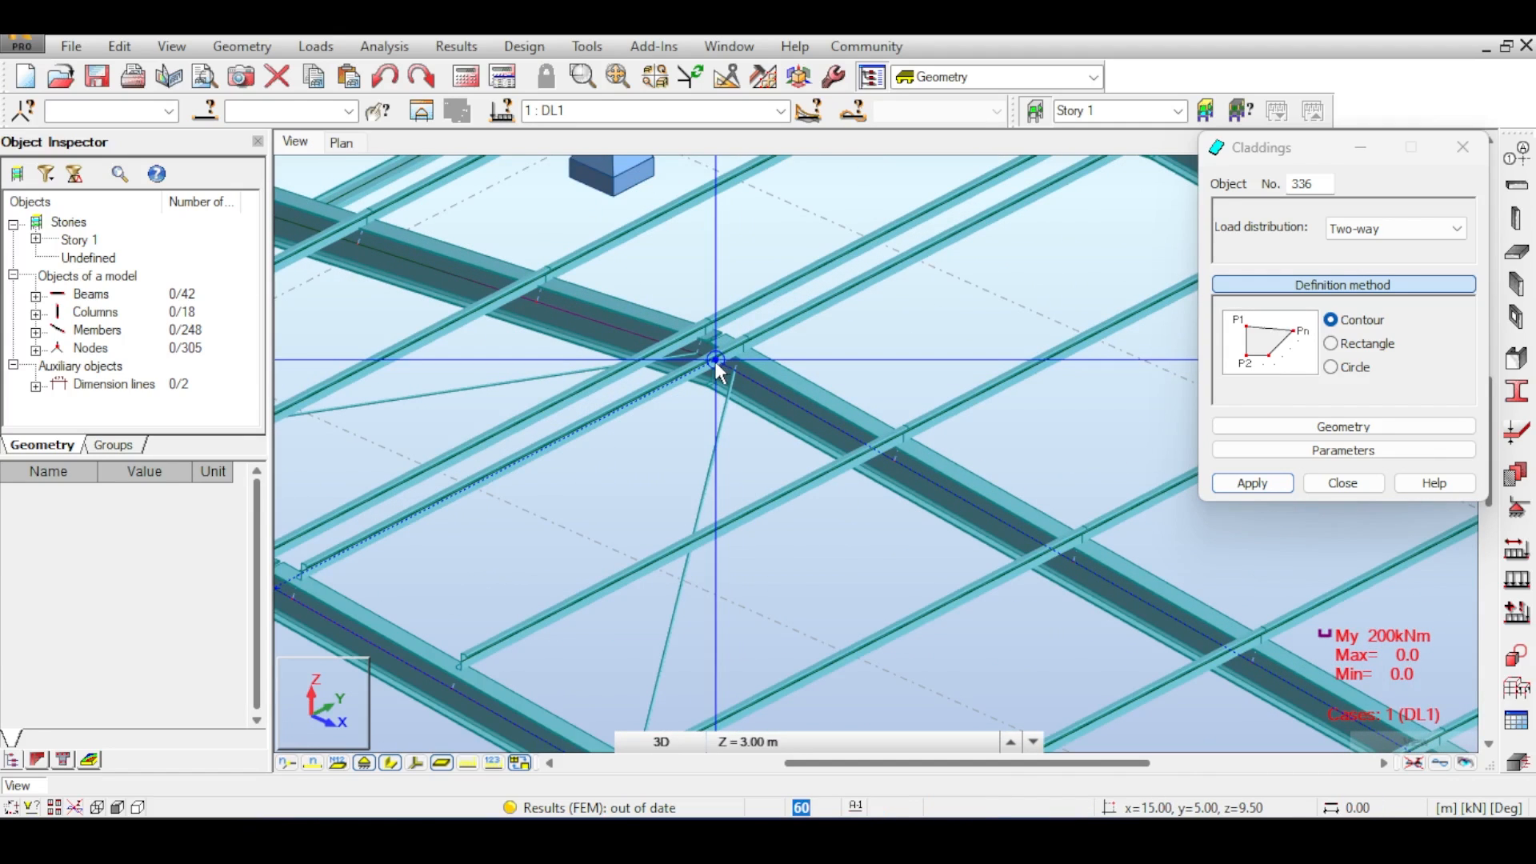
pyautogui.click(711, 361)
pyautogui.moveTo(396, 470); pyautogui.dragTo(568, 393, button='middle')
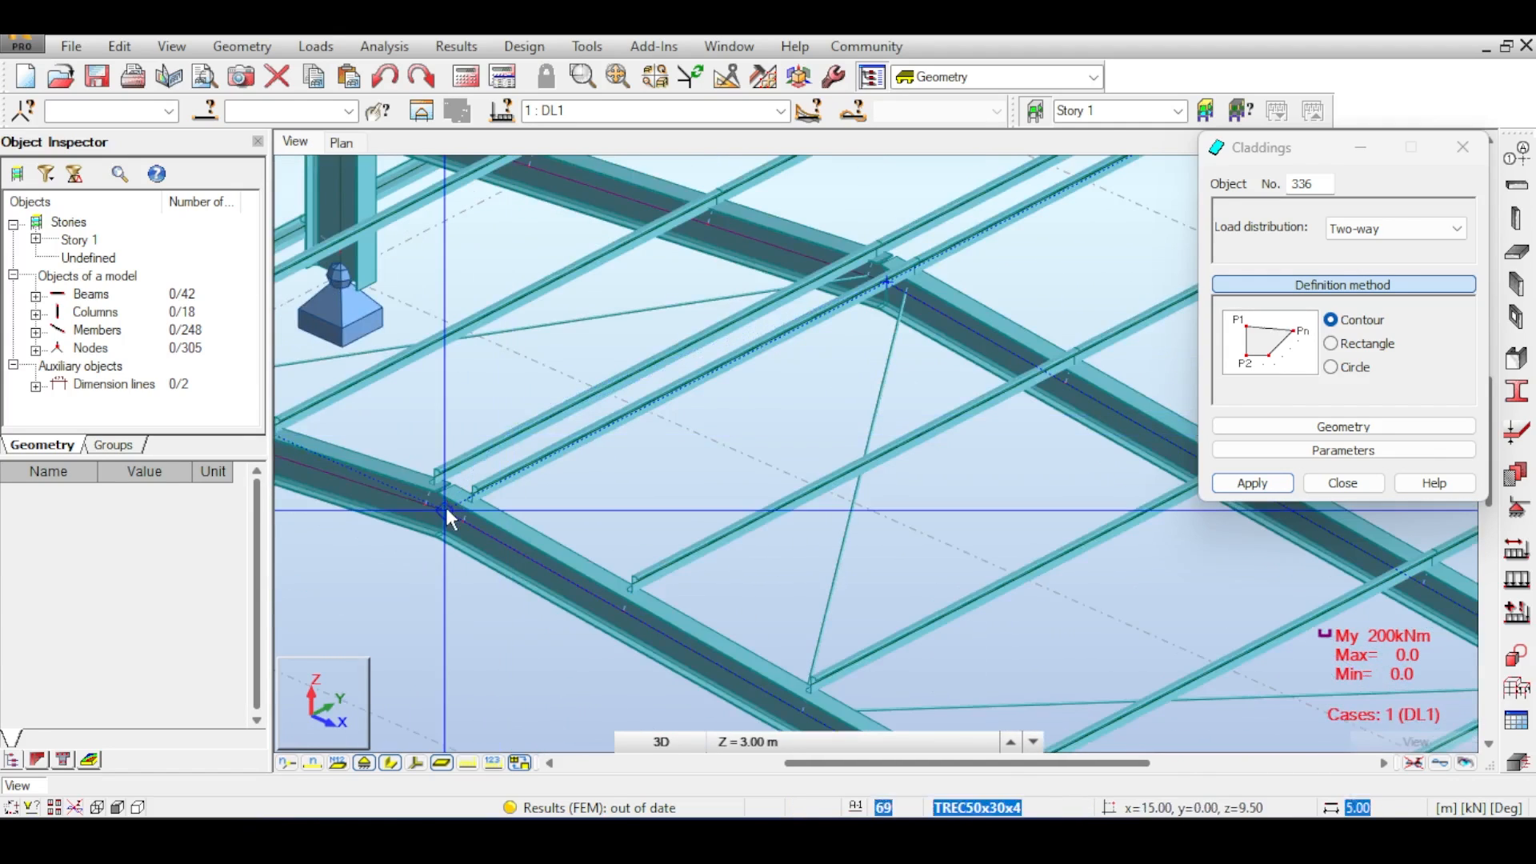
pyautogui.click(443, 511)
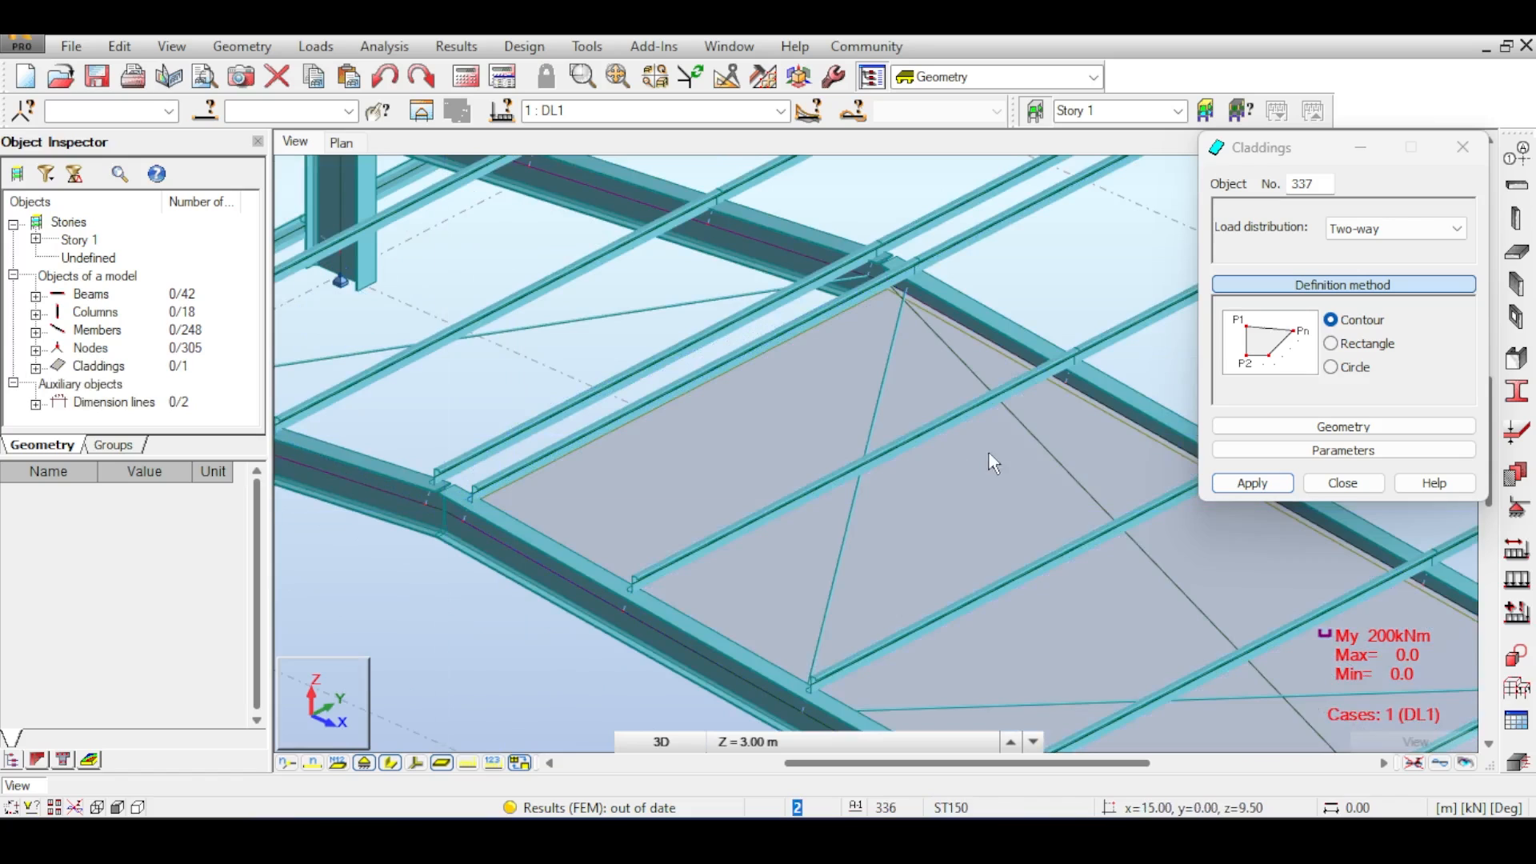
# - Rerun the analysis, highlight the new cladding from the calculation warning, and close the messages
pyautogui.click(457, 79)
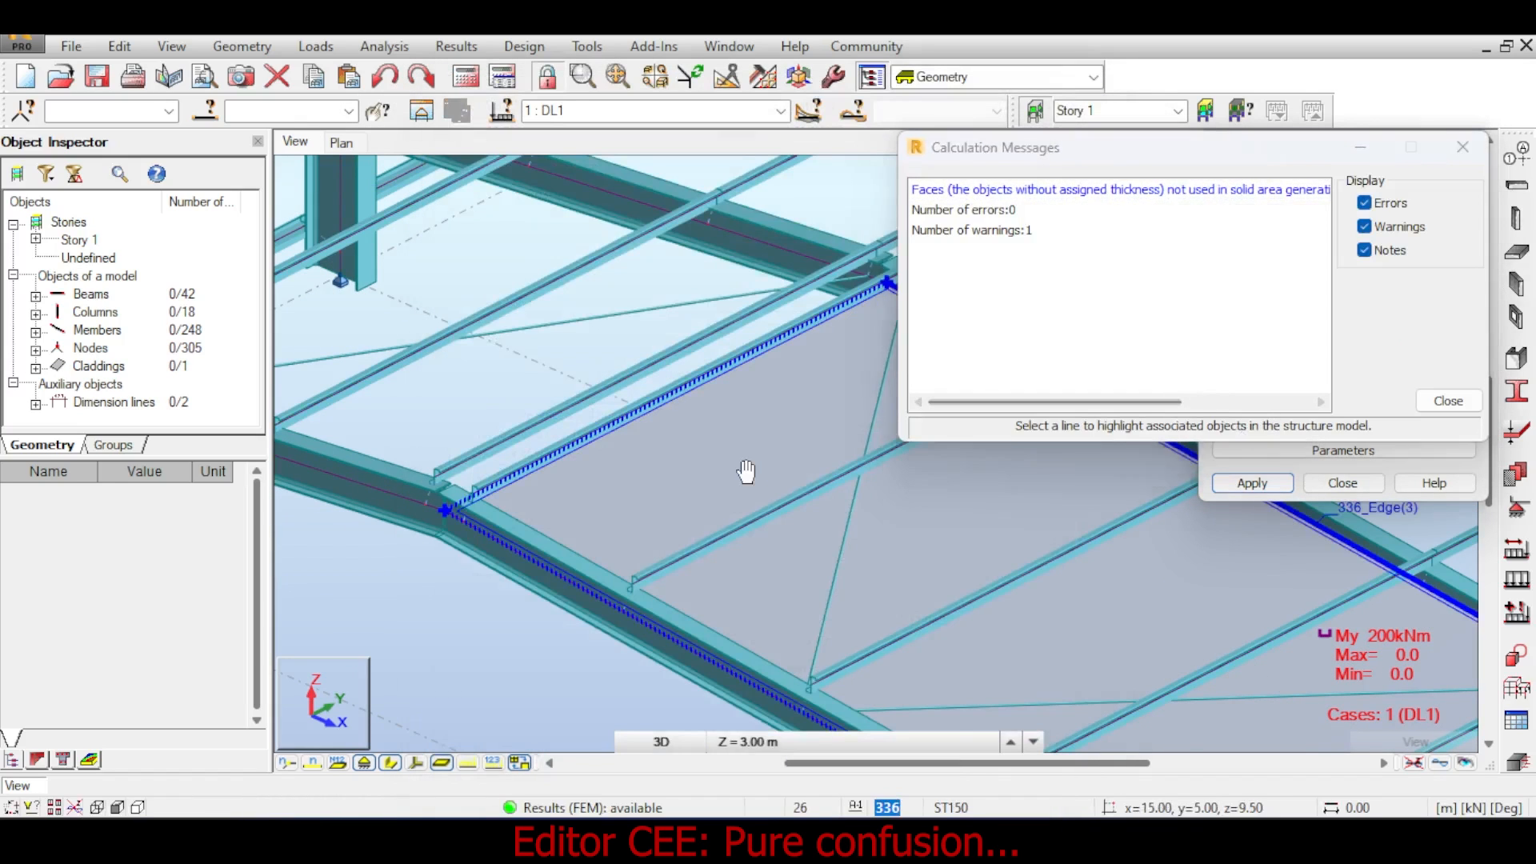
pyautogui.scroll(-5, 745, 473)
pyautogui.click(984, 190)
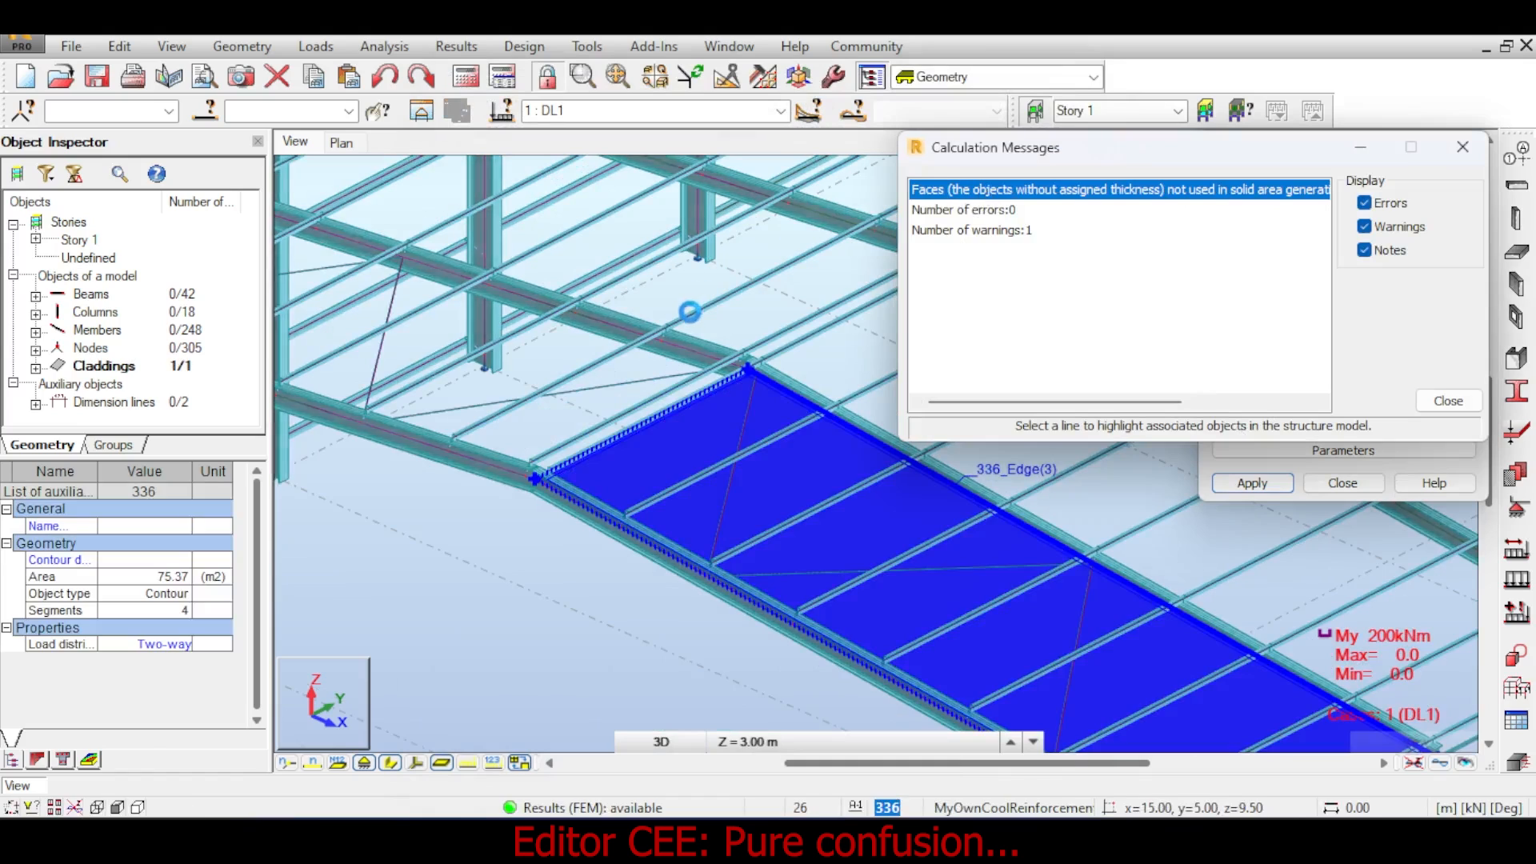
pyautogui.click(1463, 149)
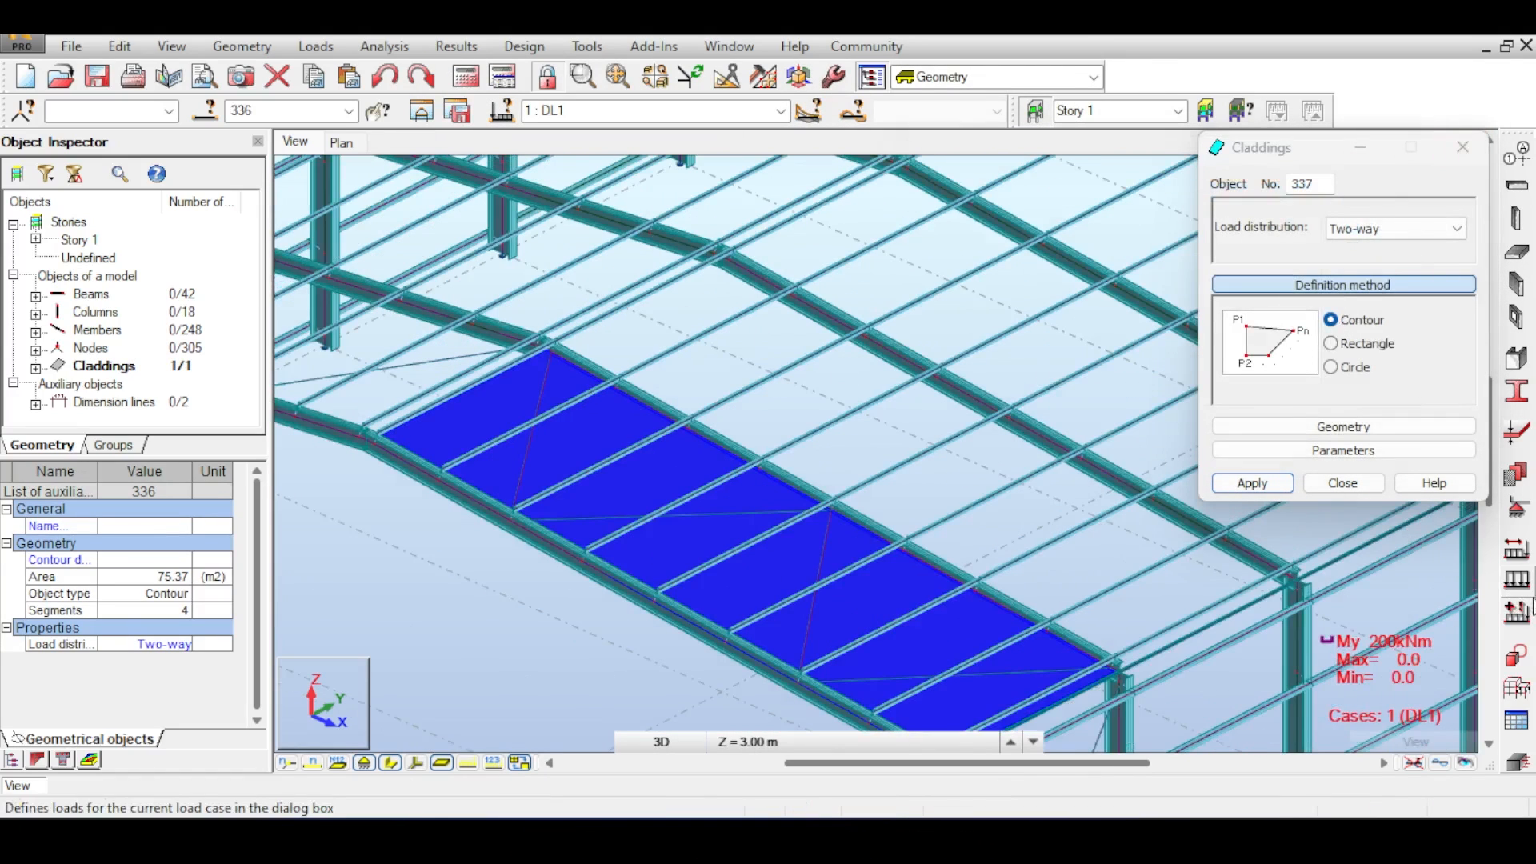
# - Apply a uniform planar surface load of 10 kPa along global Z to the single-bay cladding and rerun the analysis
pyautogui.click(1517, 580)
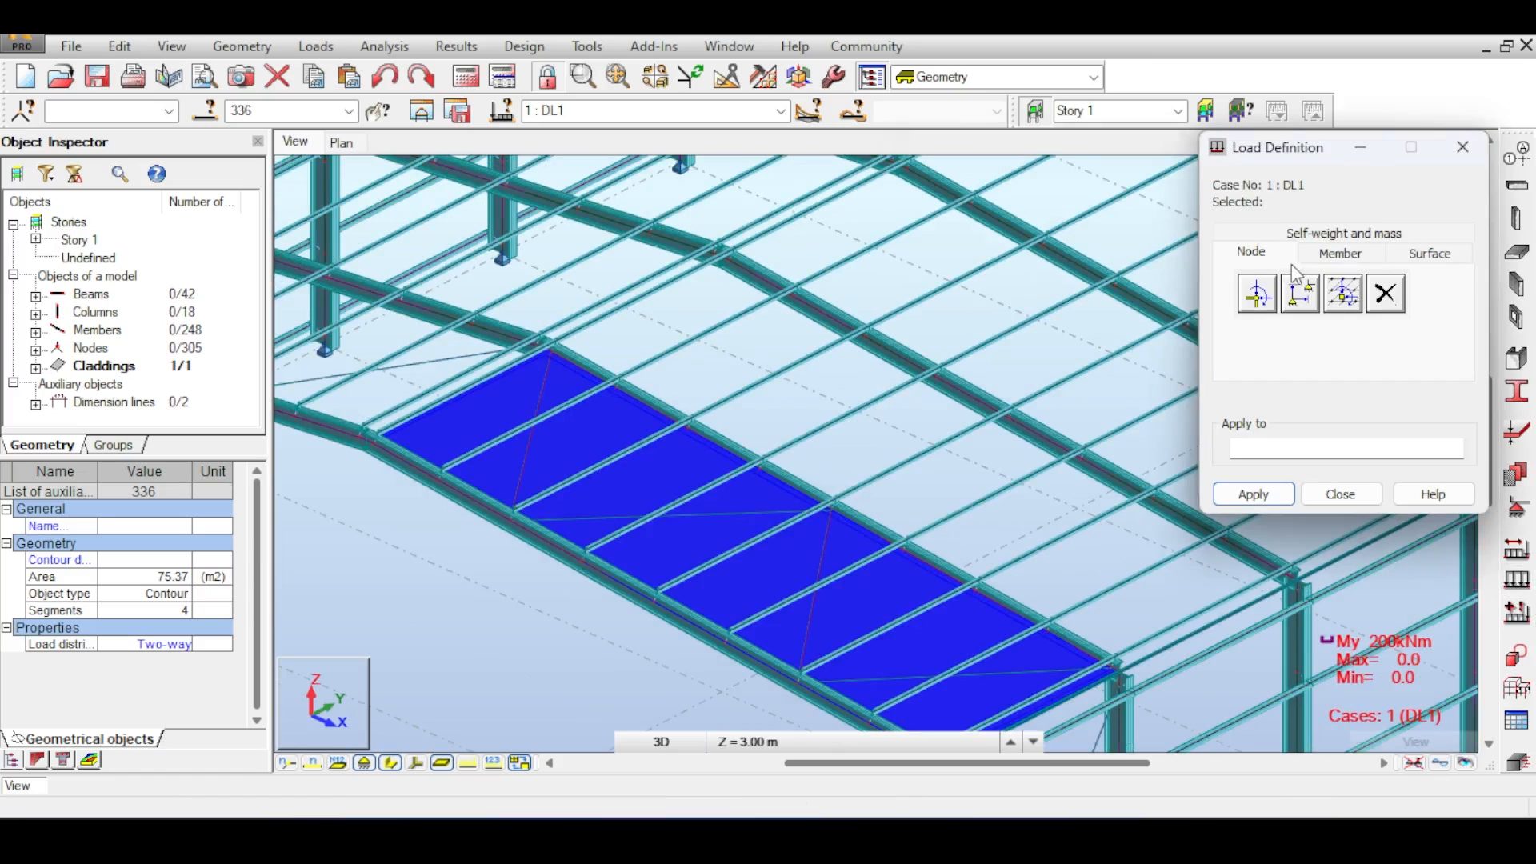
pyautogui.click(1414, 262)
pyautogui.click(1259, 296)
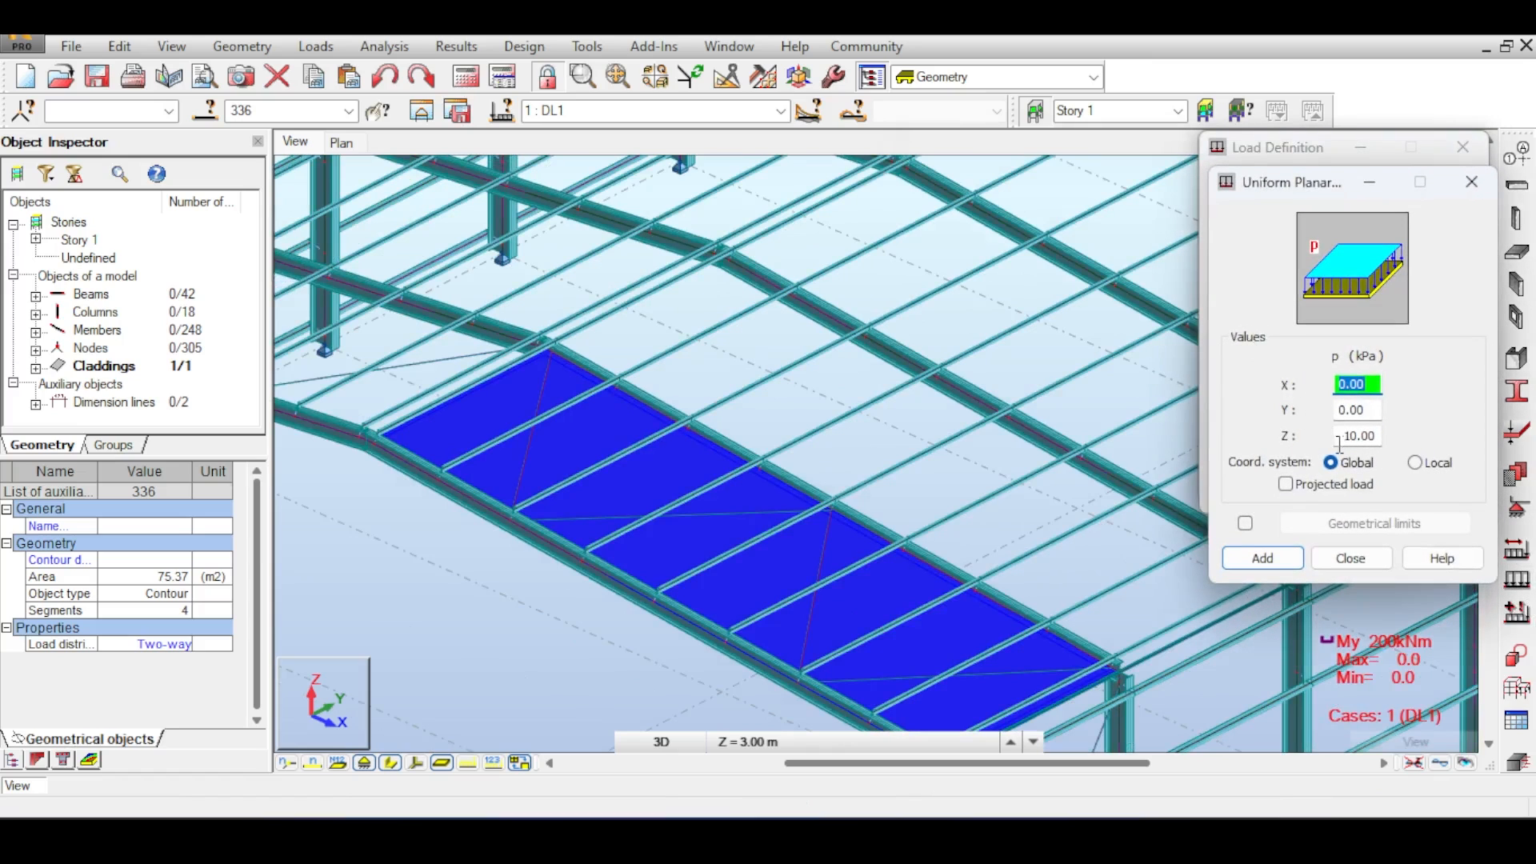
pyautogui.click(1261, 558)
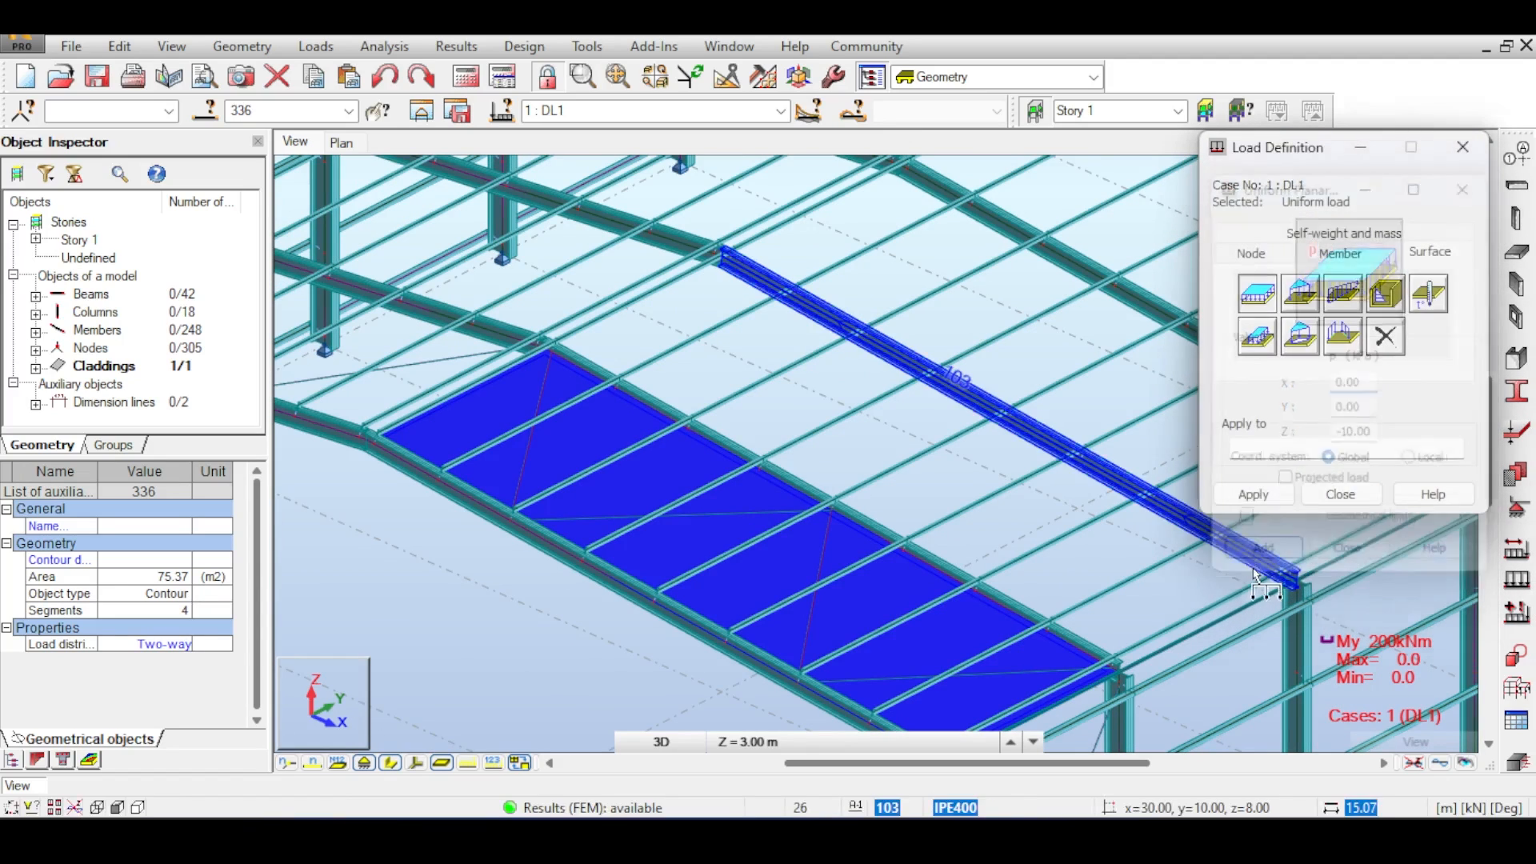
pyautogui.click(784, 495)
pyautogui.click(828, 464)
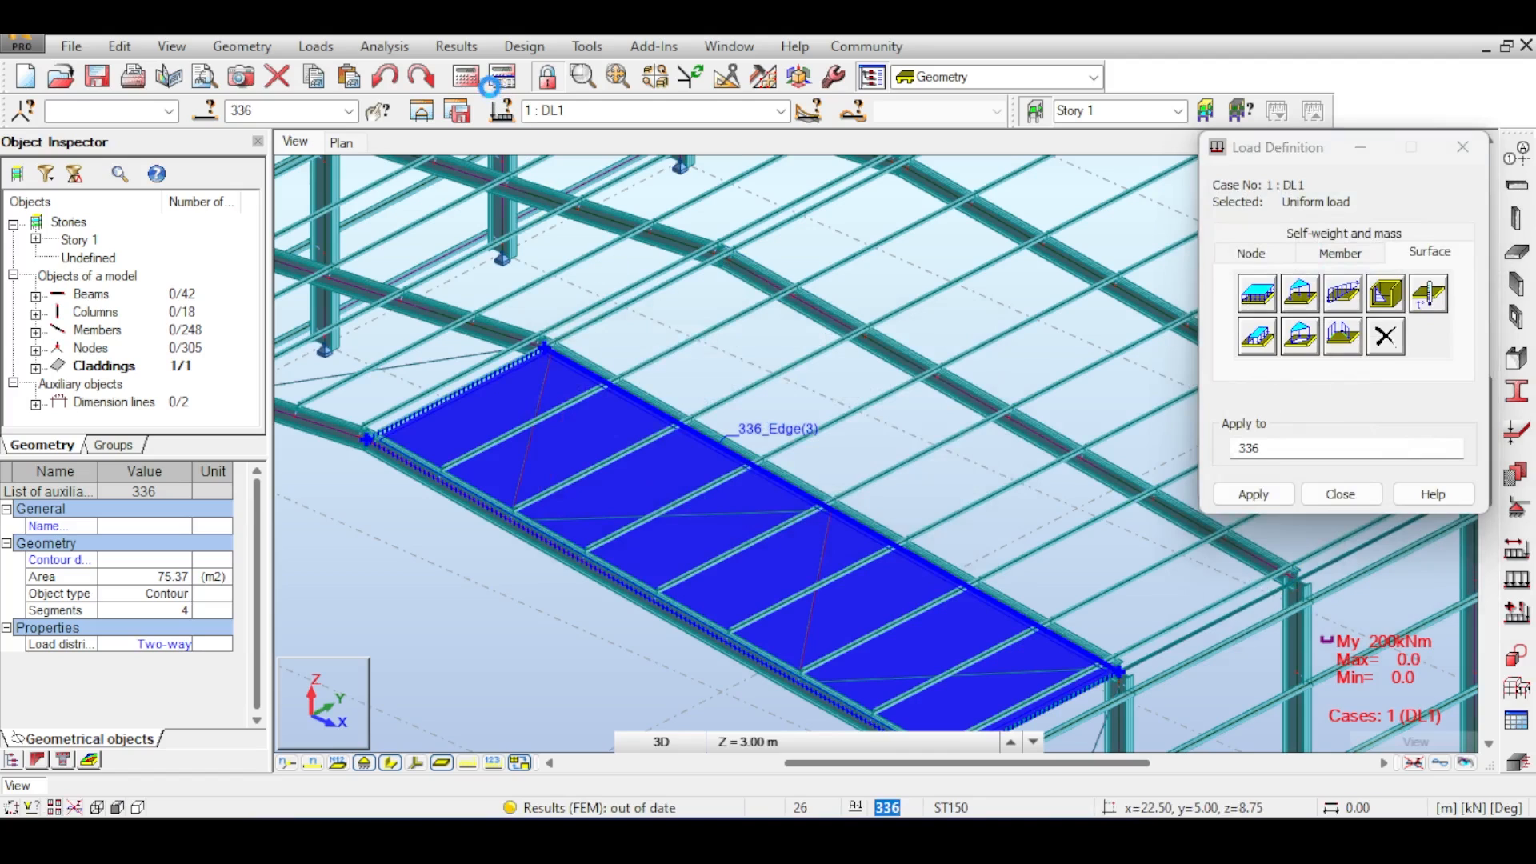
pyautogui.click(472, 77)
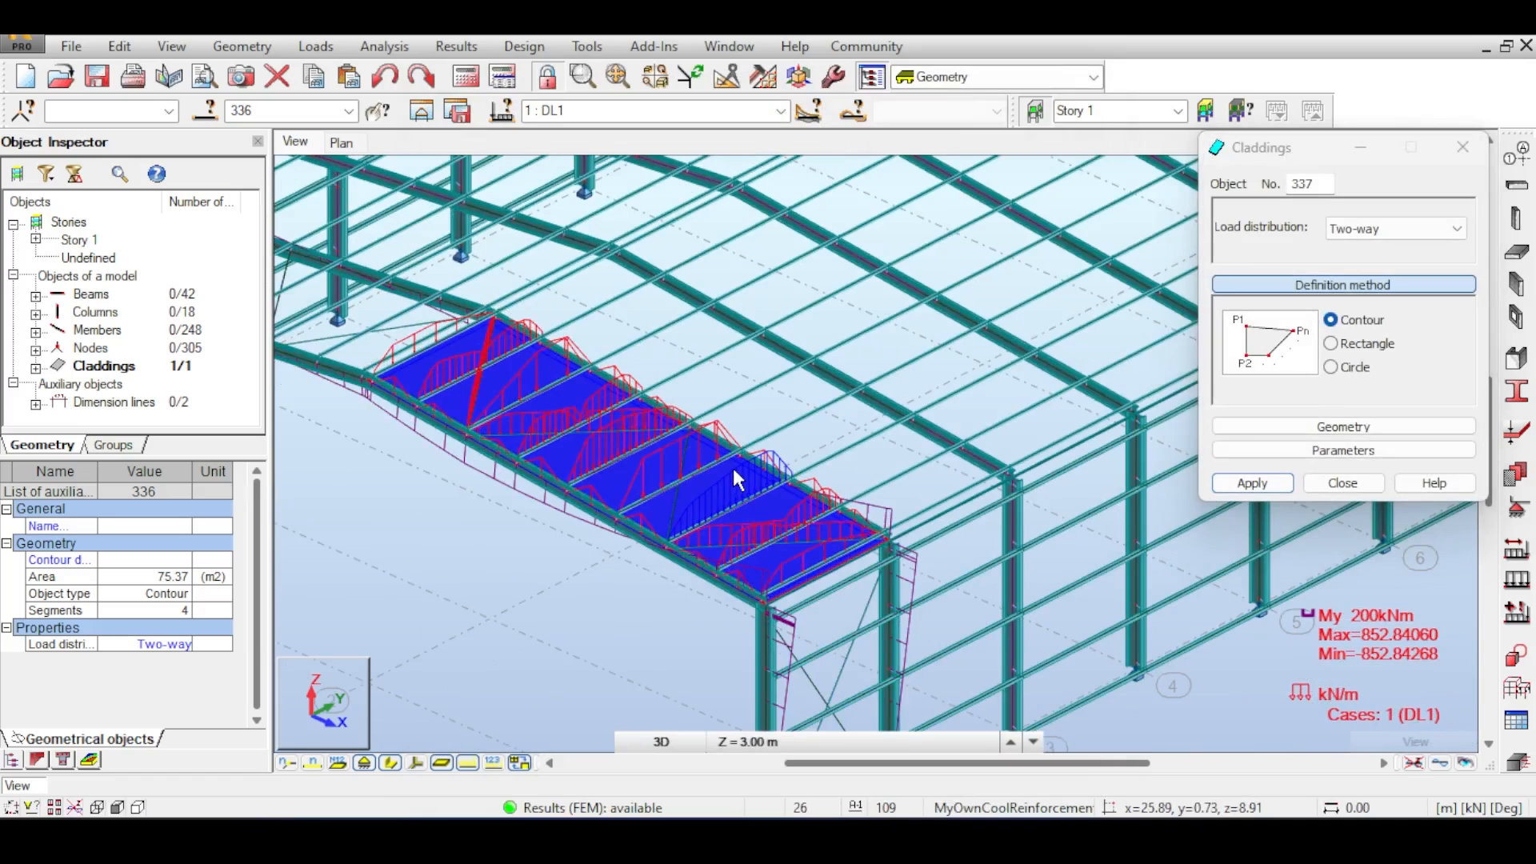
# - Delete the single-bay cladding, confirming the database change
pyautogui.press('Escape')
pyautogui.scroll(3, 738, 480)
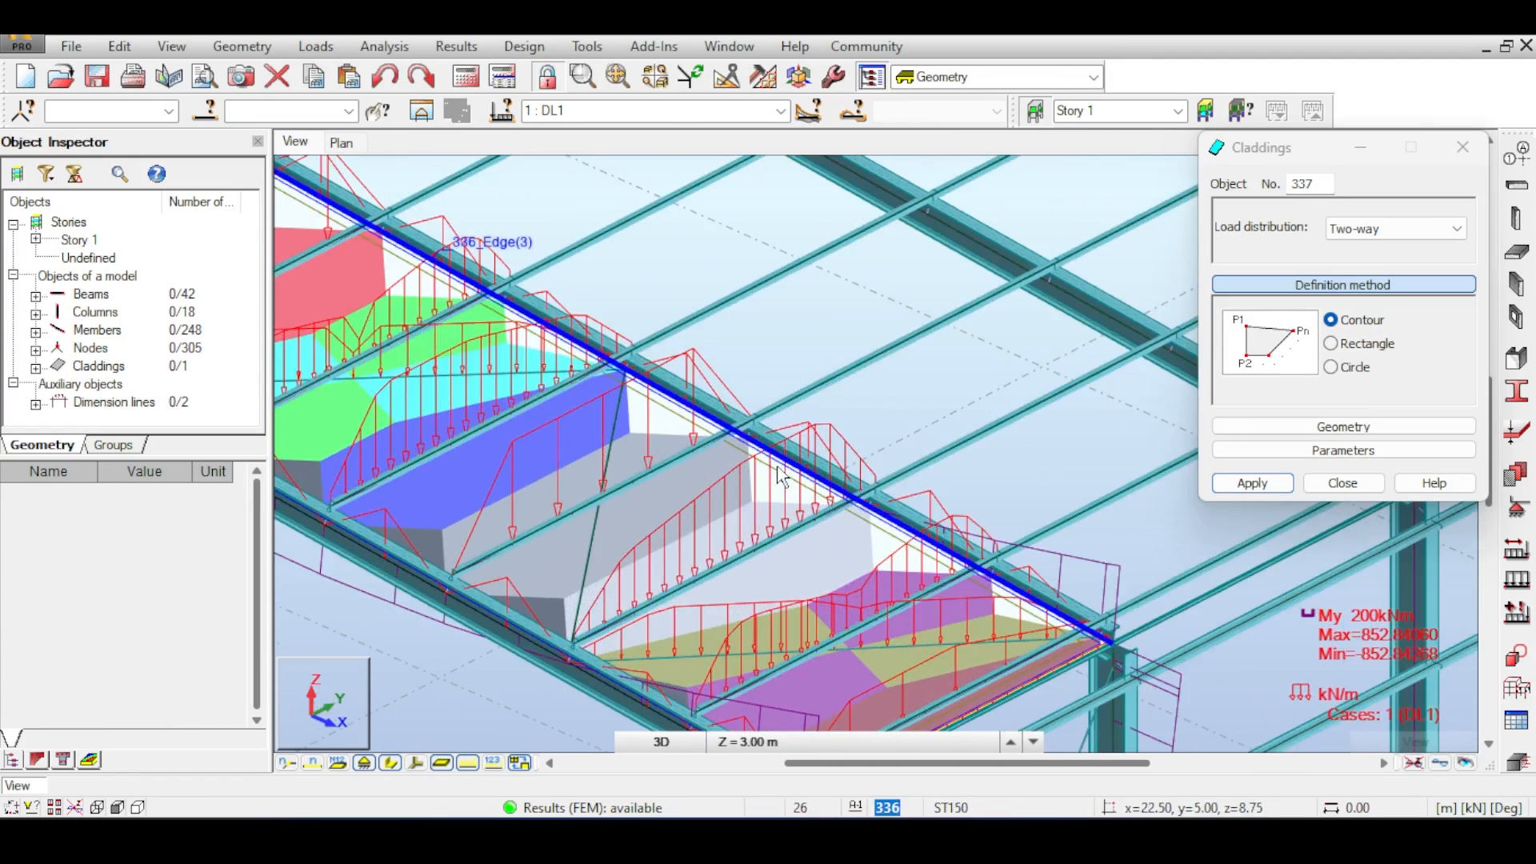
pyautogui.click(782, 476)
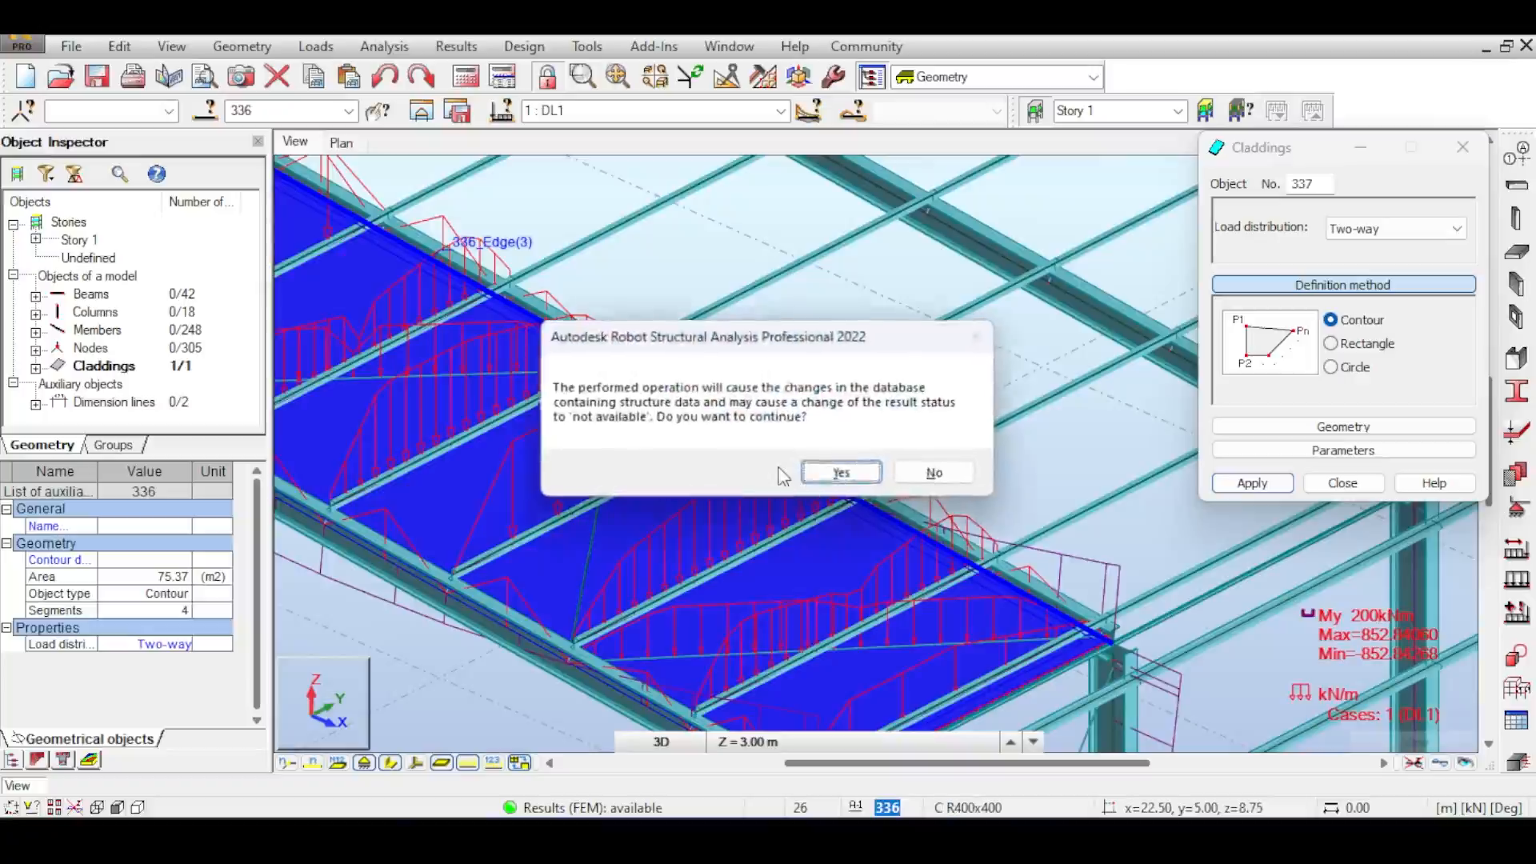
pyautogui.click(840, 474)
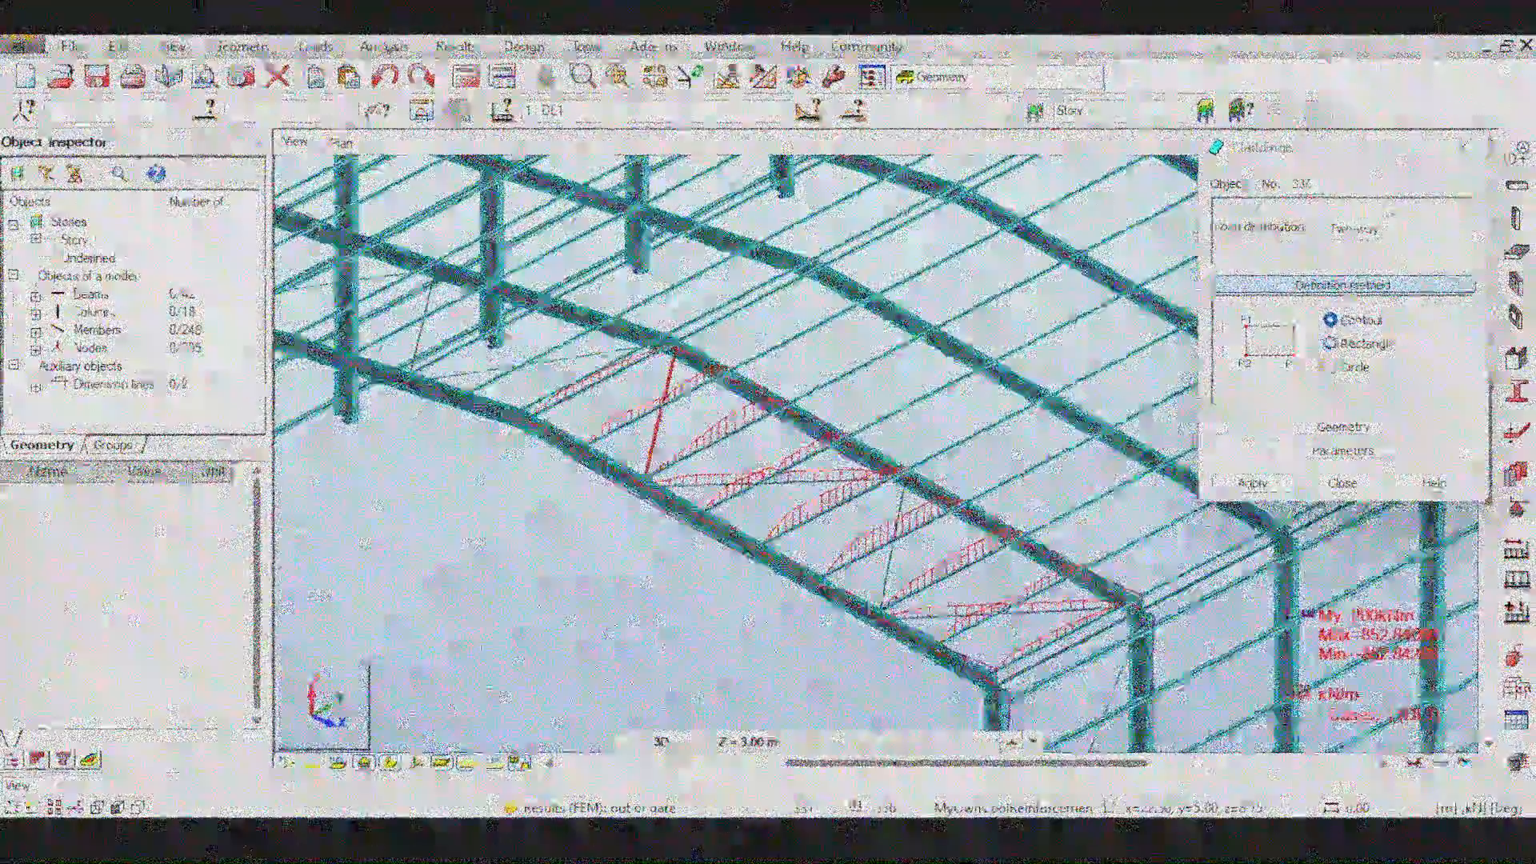
# - Define a rectangular two-way cladding spanning the whole roof slope and rerun the analysis
pyautogui.click(1331, 343)
pyautogui.scroll(5, 528, 417)
pyautogui.click(504, 414)
pyautogui.scroll(-4, 504, 414)
pyautogui.click(618, 447)
pyautogui.scroll(-4, 619, 448)
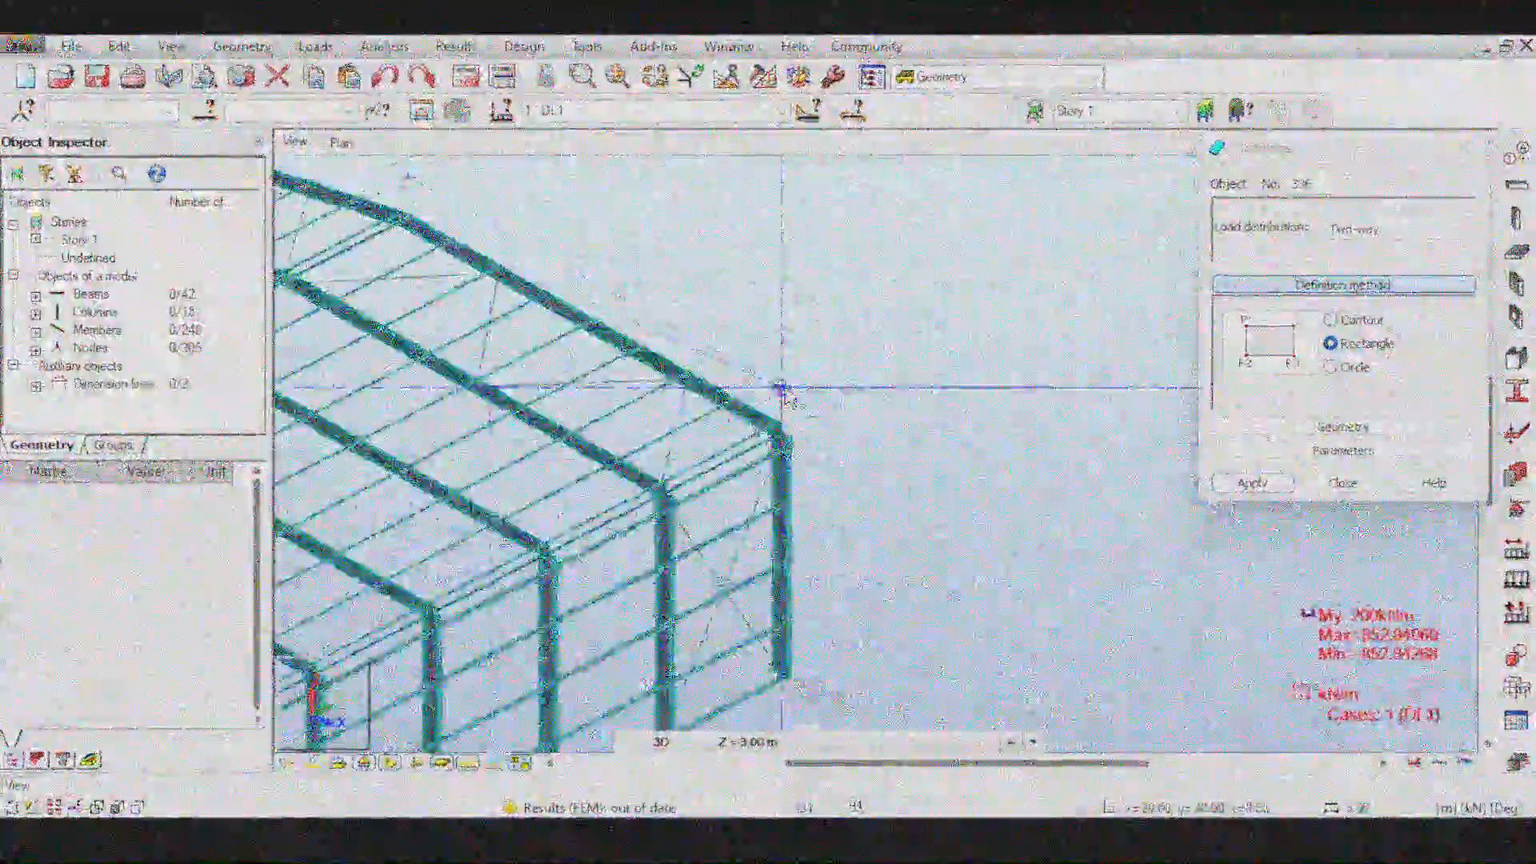
pyautogui.scroll(5, 783, 390)
pyautogui.click(885, 395)
pyautogui.scroll(-8, 850, 416)
pyautogui.click(502, 77)
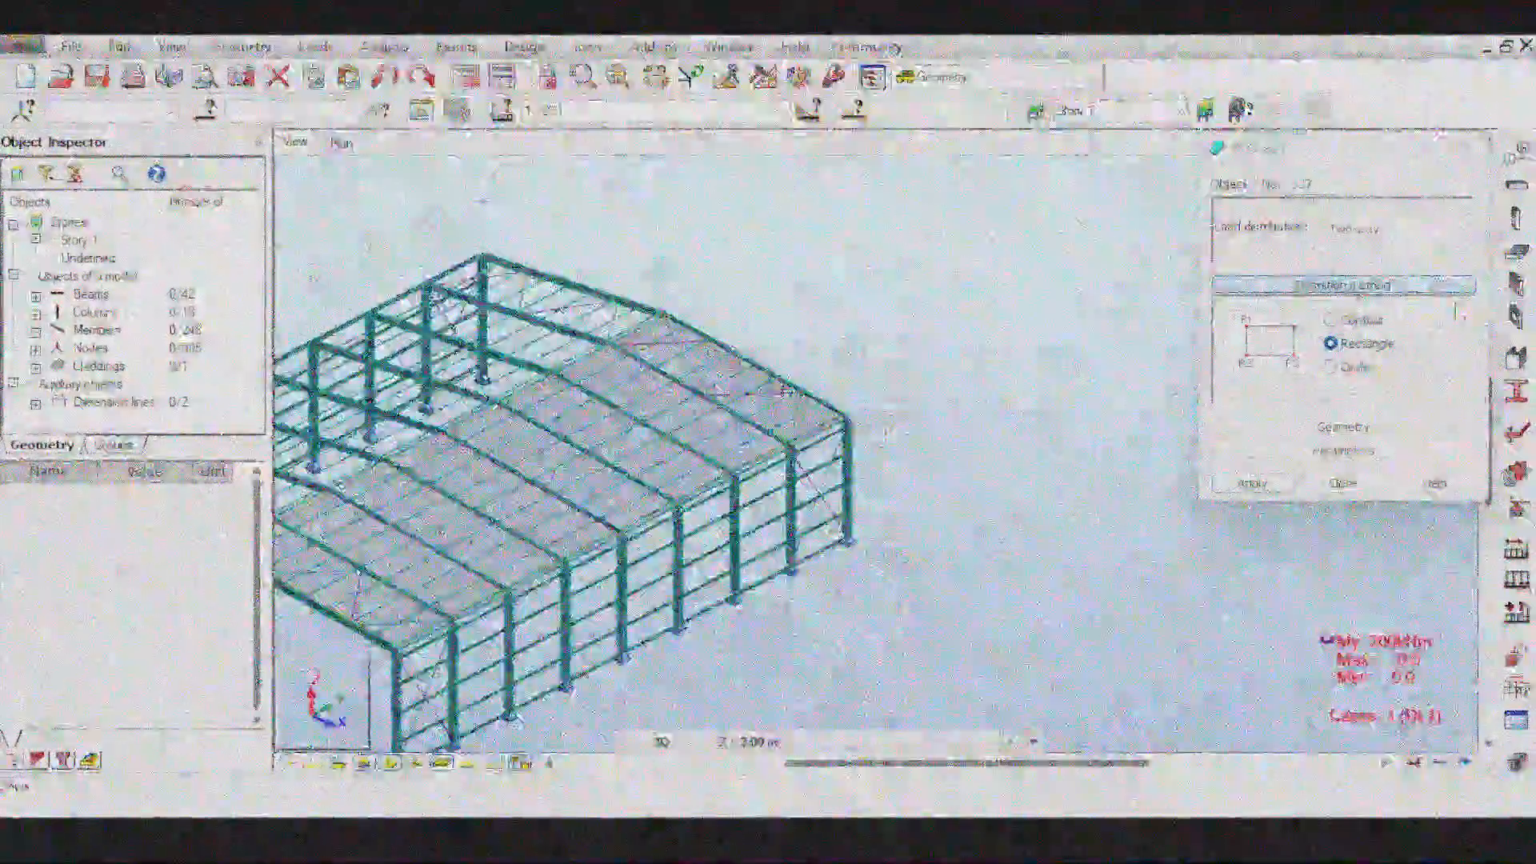
# - Apply a uniform planar surface load of 10 kPa along global Z to the new rectangular cladding
pyautogui.click(1516, 579)
pyautogui.click(1429, 252)
pyautogui.click(1256, 293)
pyautogui.click(1261, 558)
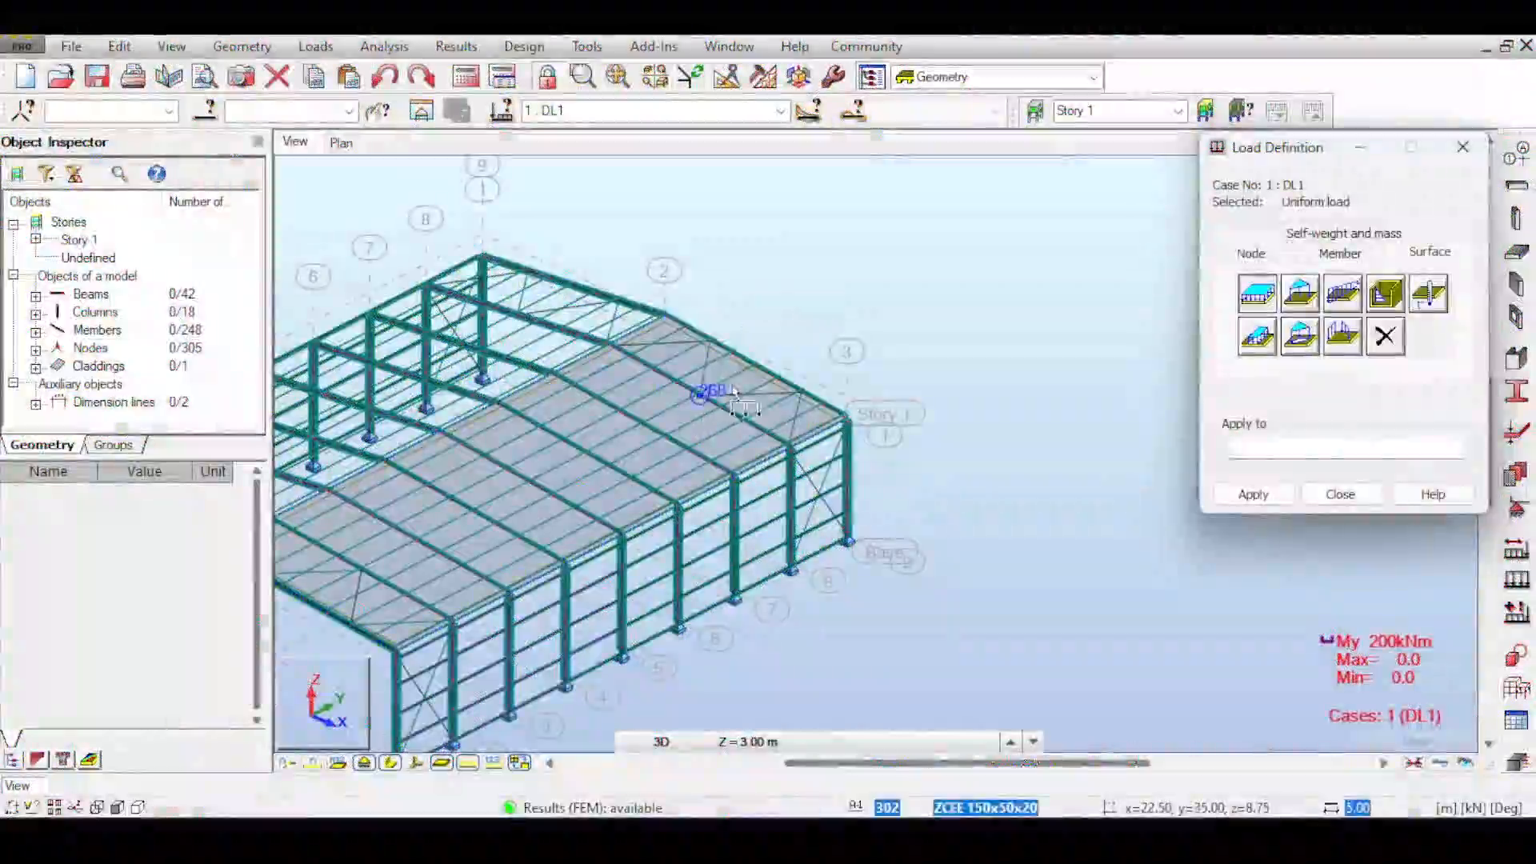
pyautogui.click(756, 396)
pyautogui.click(842, 472)
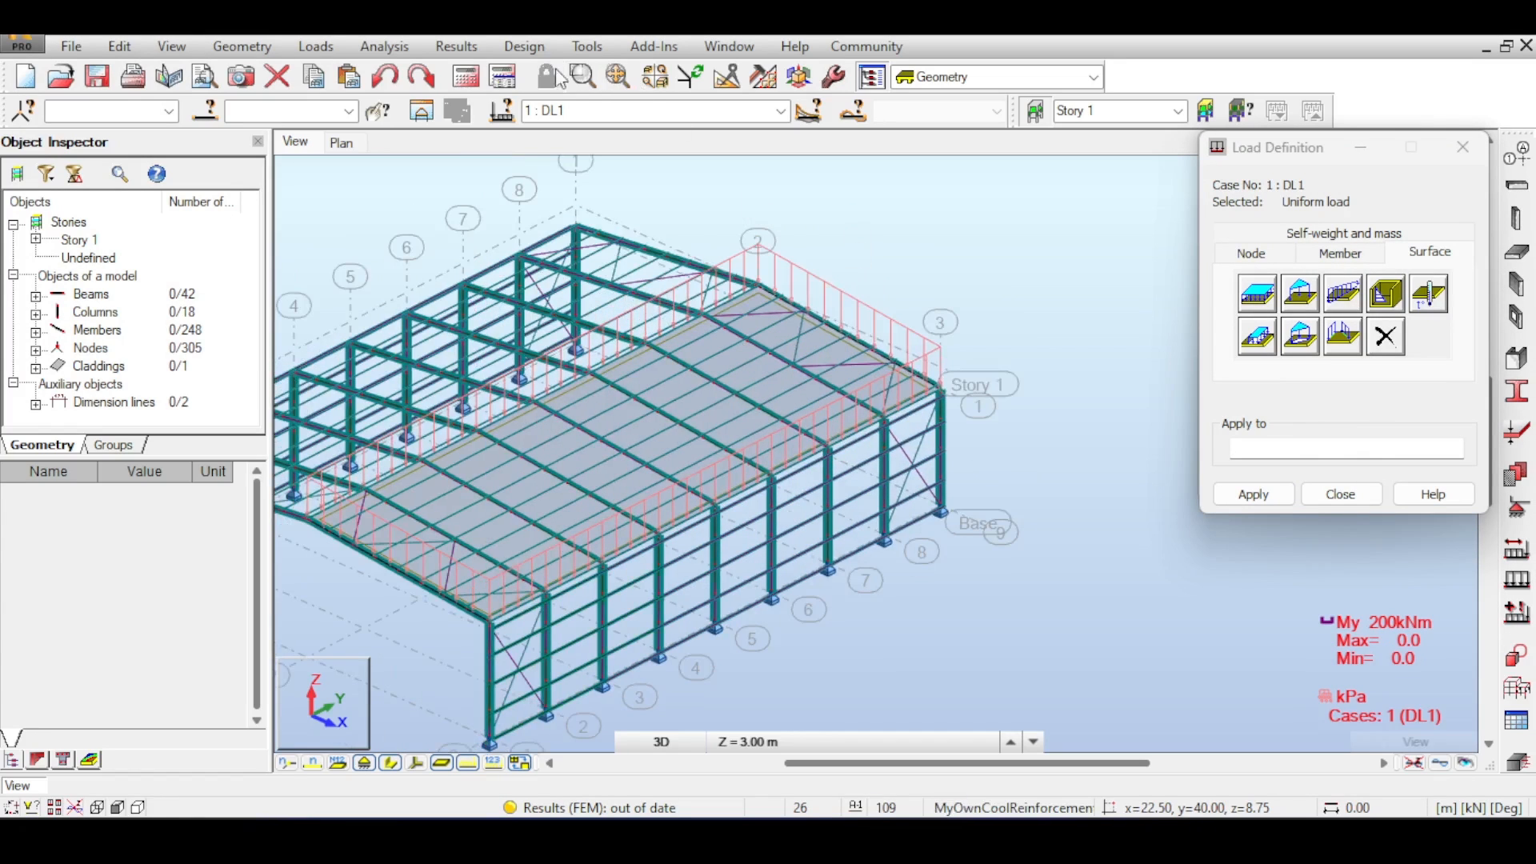
# - Rerun the analysis, inspect the load distribution on the members, and close the open dialogs
pyautogui.click(467, 76)
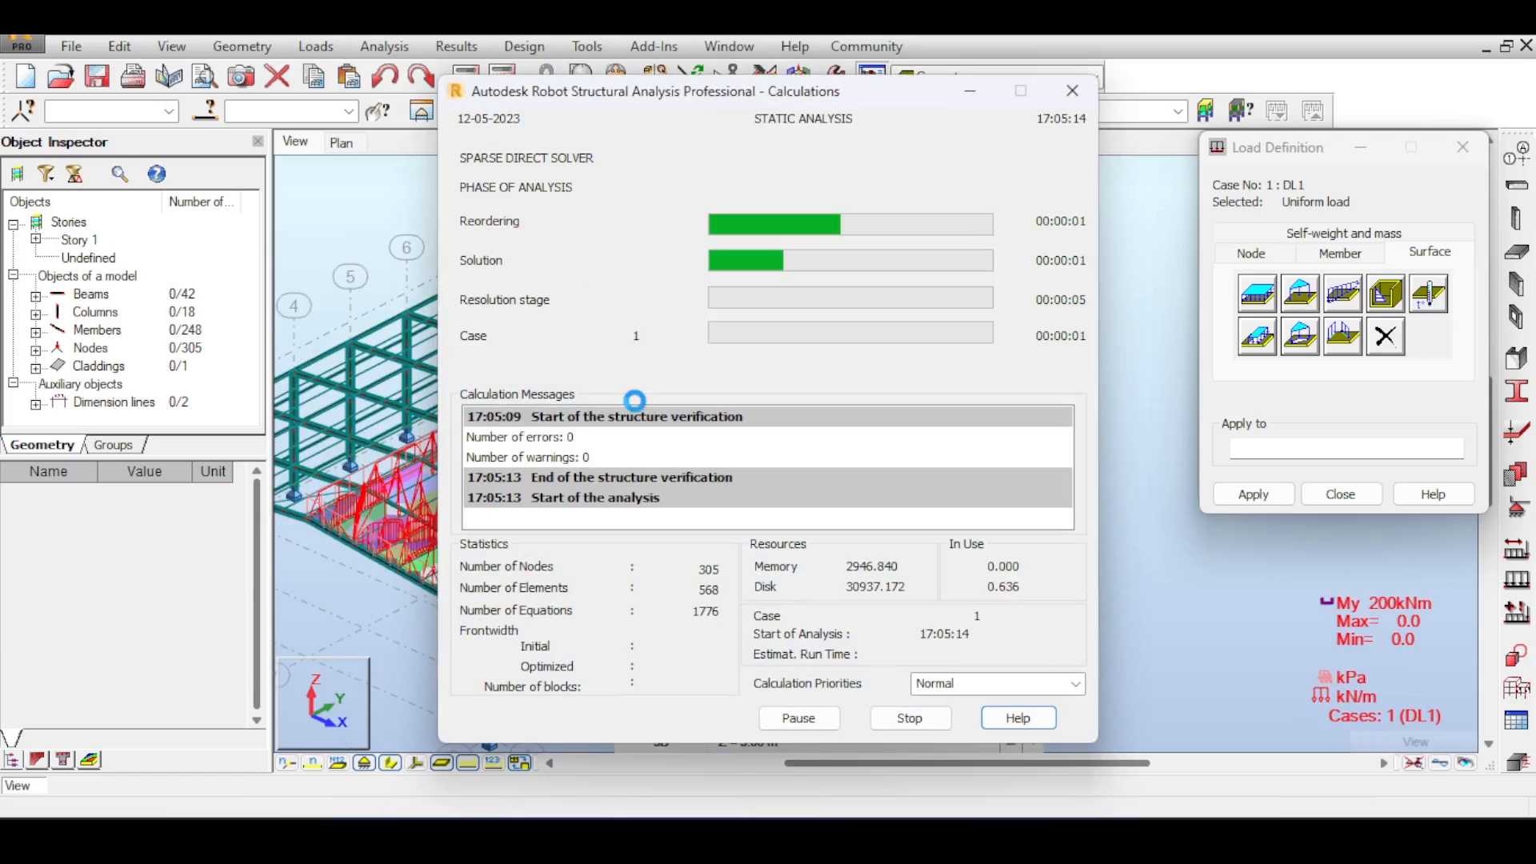
pyautogui.scroll(5, 755, 437)
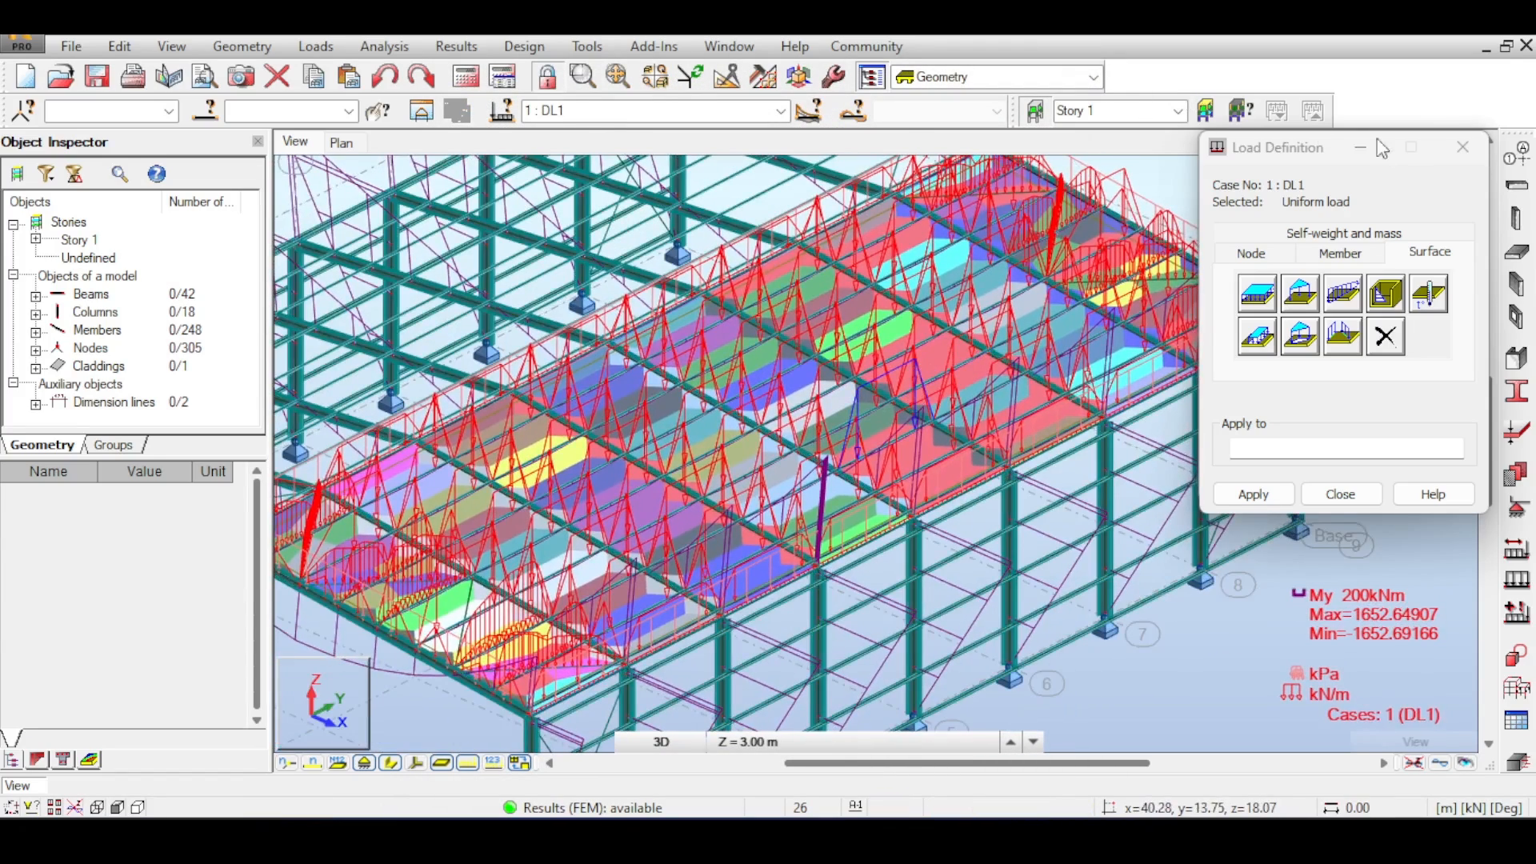
pyautogui.click(1463, 148)
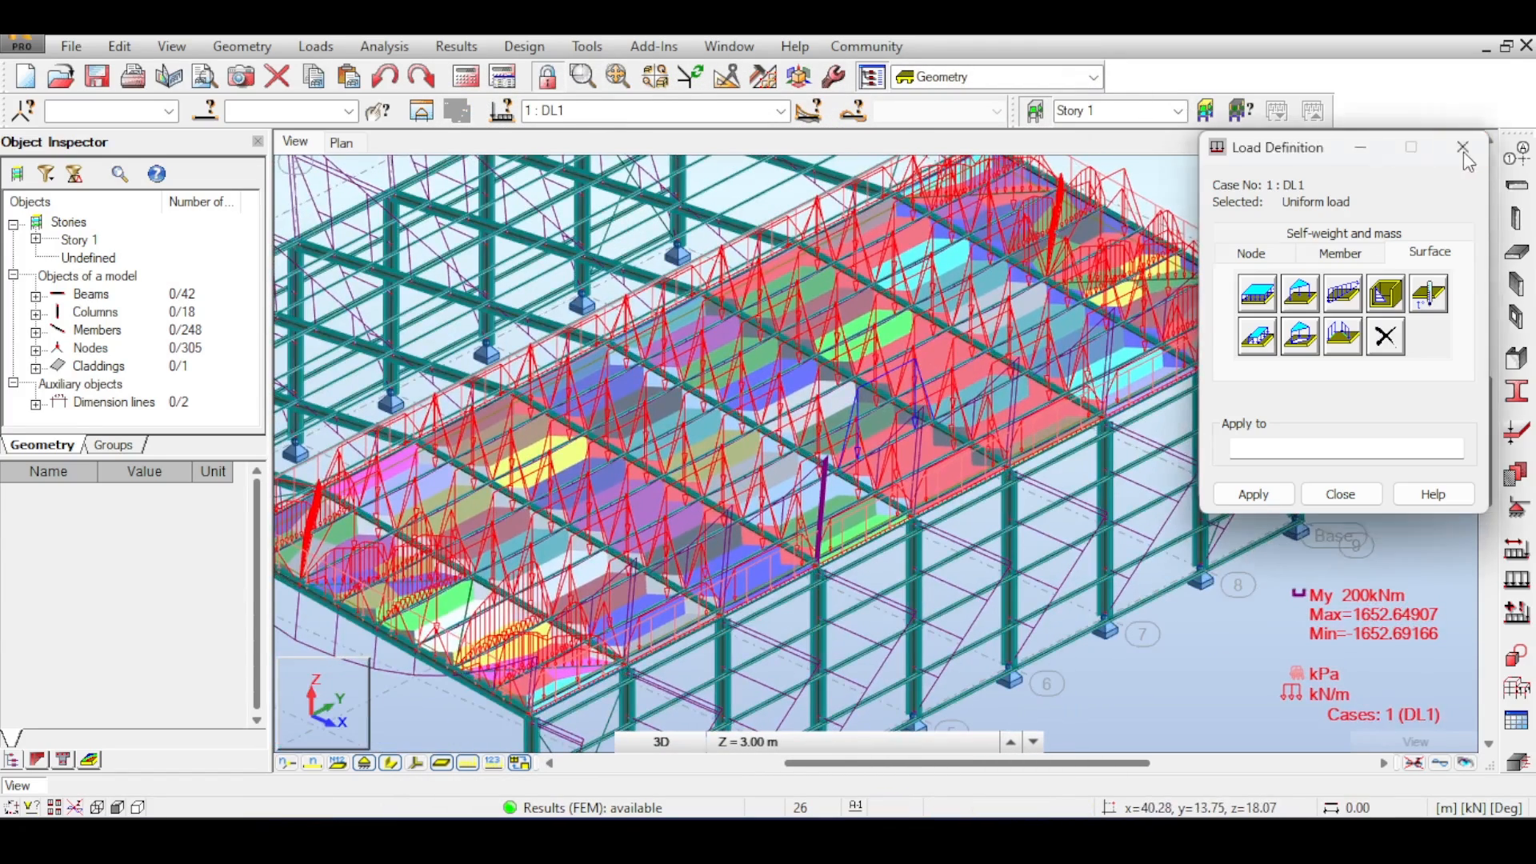
pyautogui.click(1463, 148)
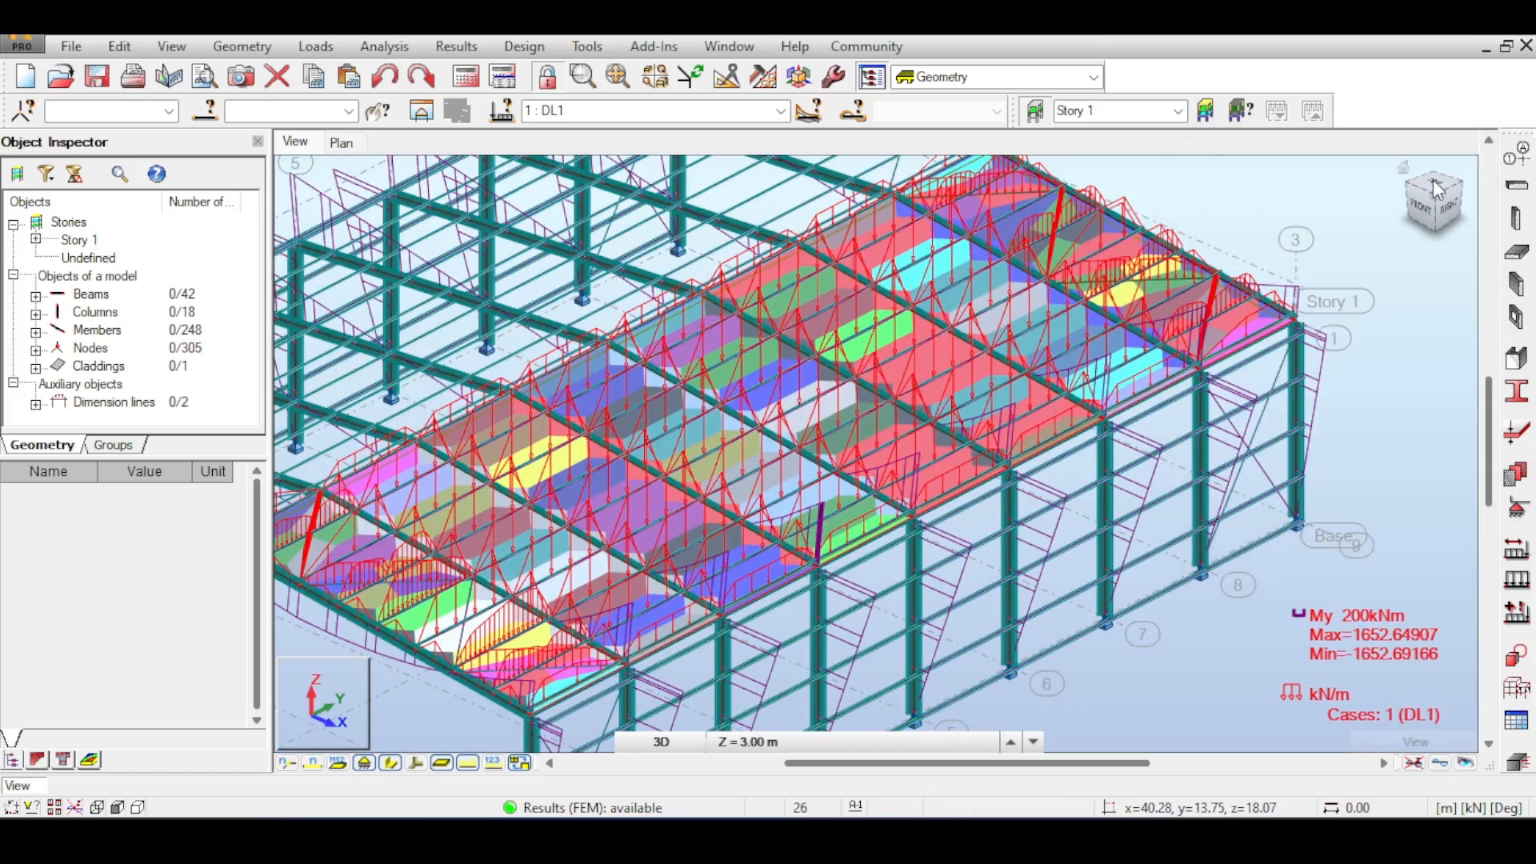
# - Inspect the cladding's load distribution pattern across the roof bays in top view
pyautogui.click(1432, 186)
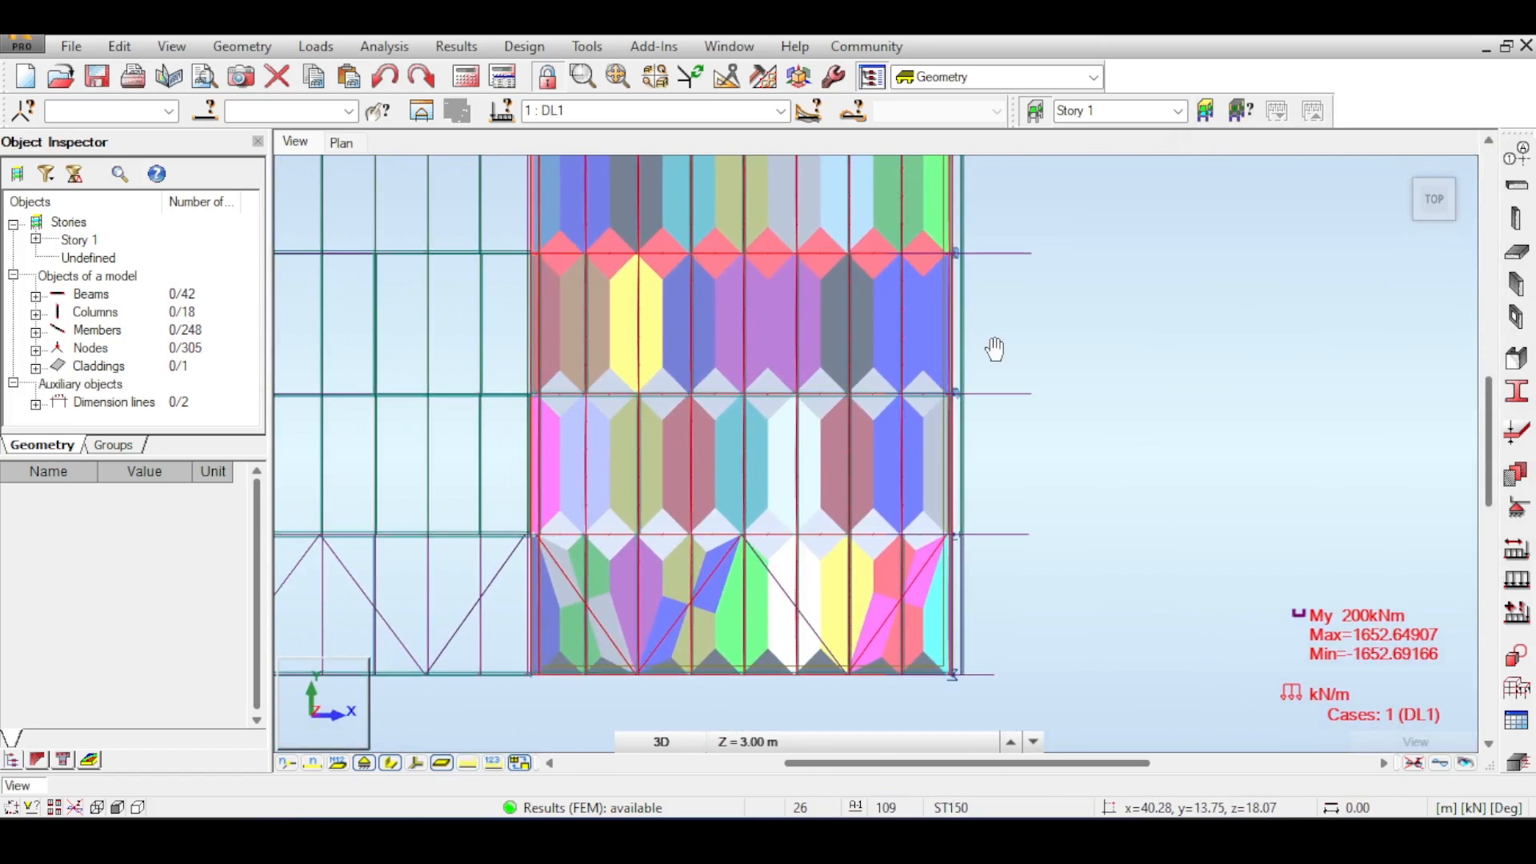
pyautogui.moveTo(927, 442); pyautogui.dragTo(926, 608, button='middle')
pyautogui.moveTo(872, 348); pyautogui.dragTo(861, 636, button='middle')
pyautogui.moveTo(826, 400); pyautogui.dragTo(820, 654, button='middle')
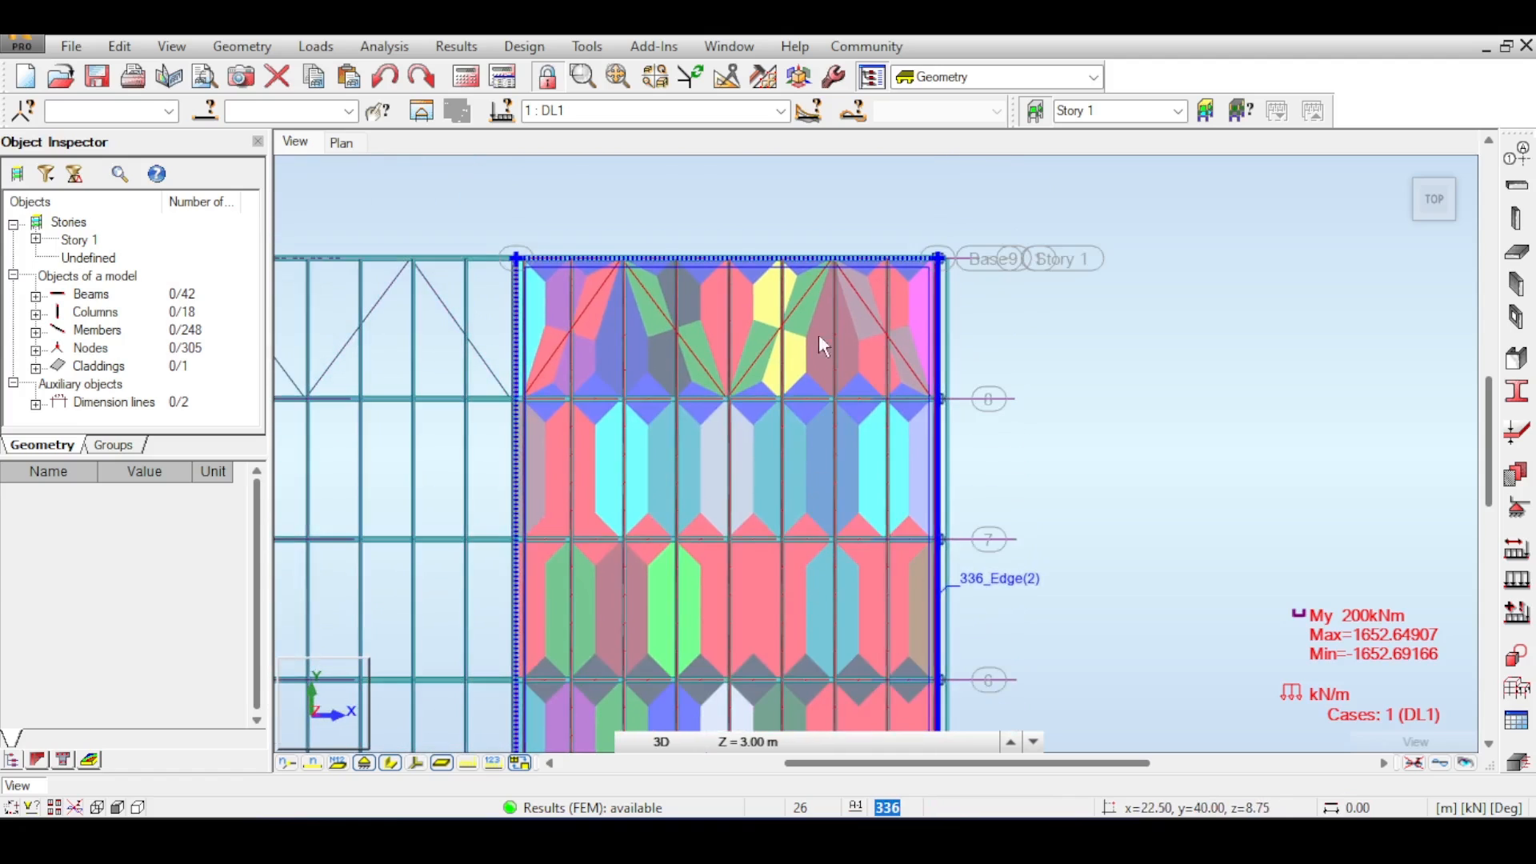
pyautogui.scroll(4, 749, 309)
pyautogui.scroll(-4, 748, 309)
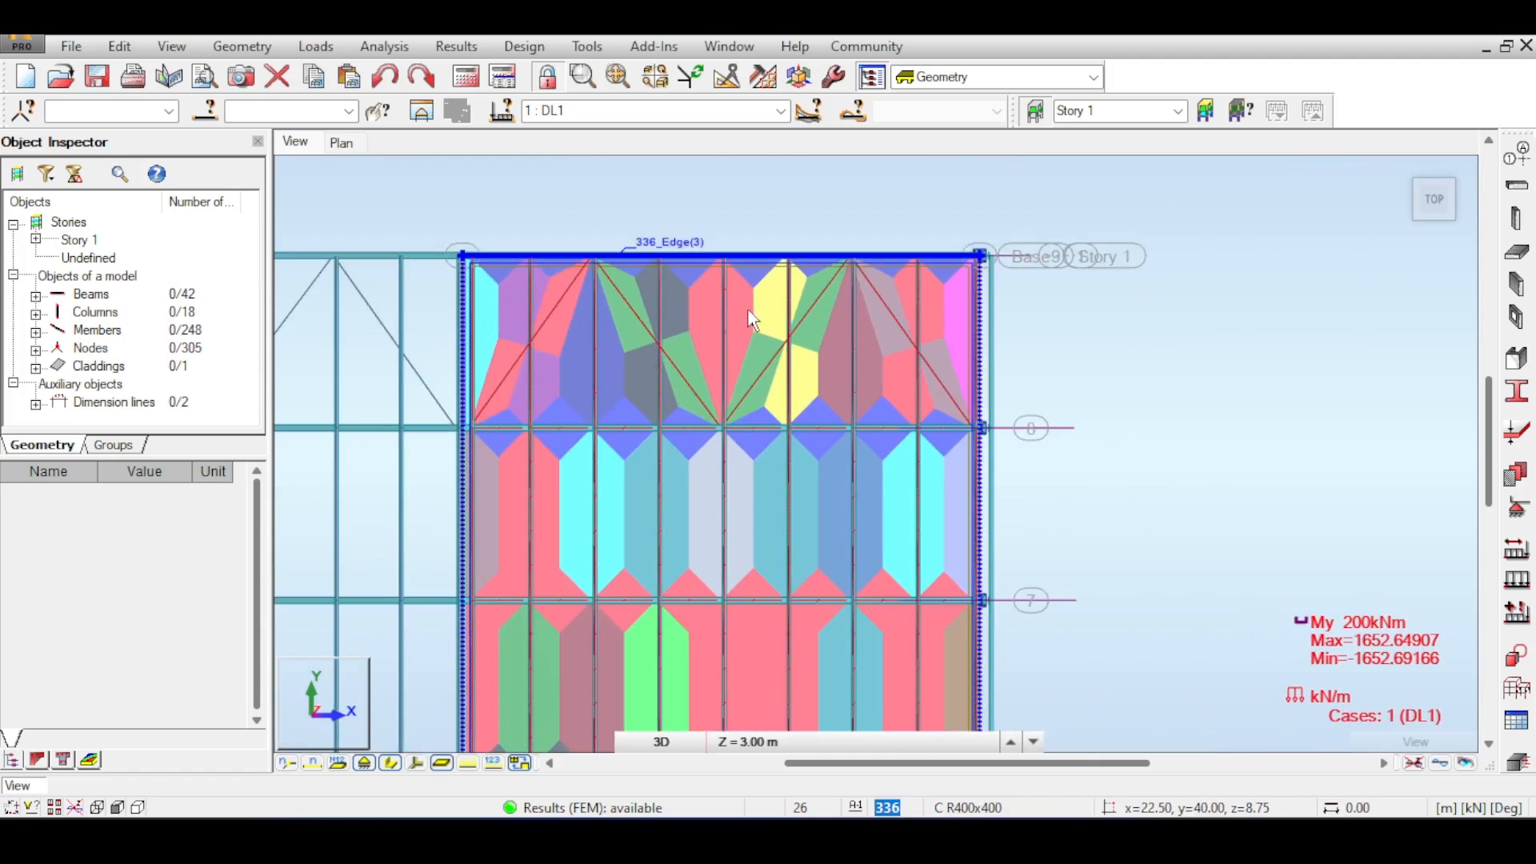
pyautogui.moveTo(759, 401); pyautogui.dragTo(776, 276, button='middle')
pyautogui.moveTo(787, 376); pyautogui.dragTo(789, 301, button='middle')
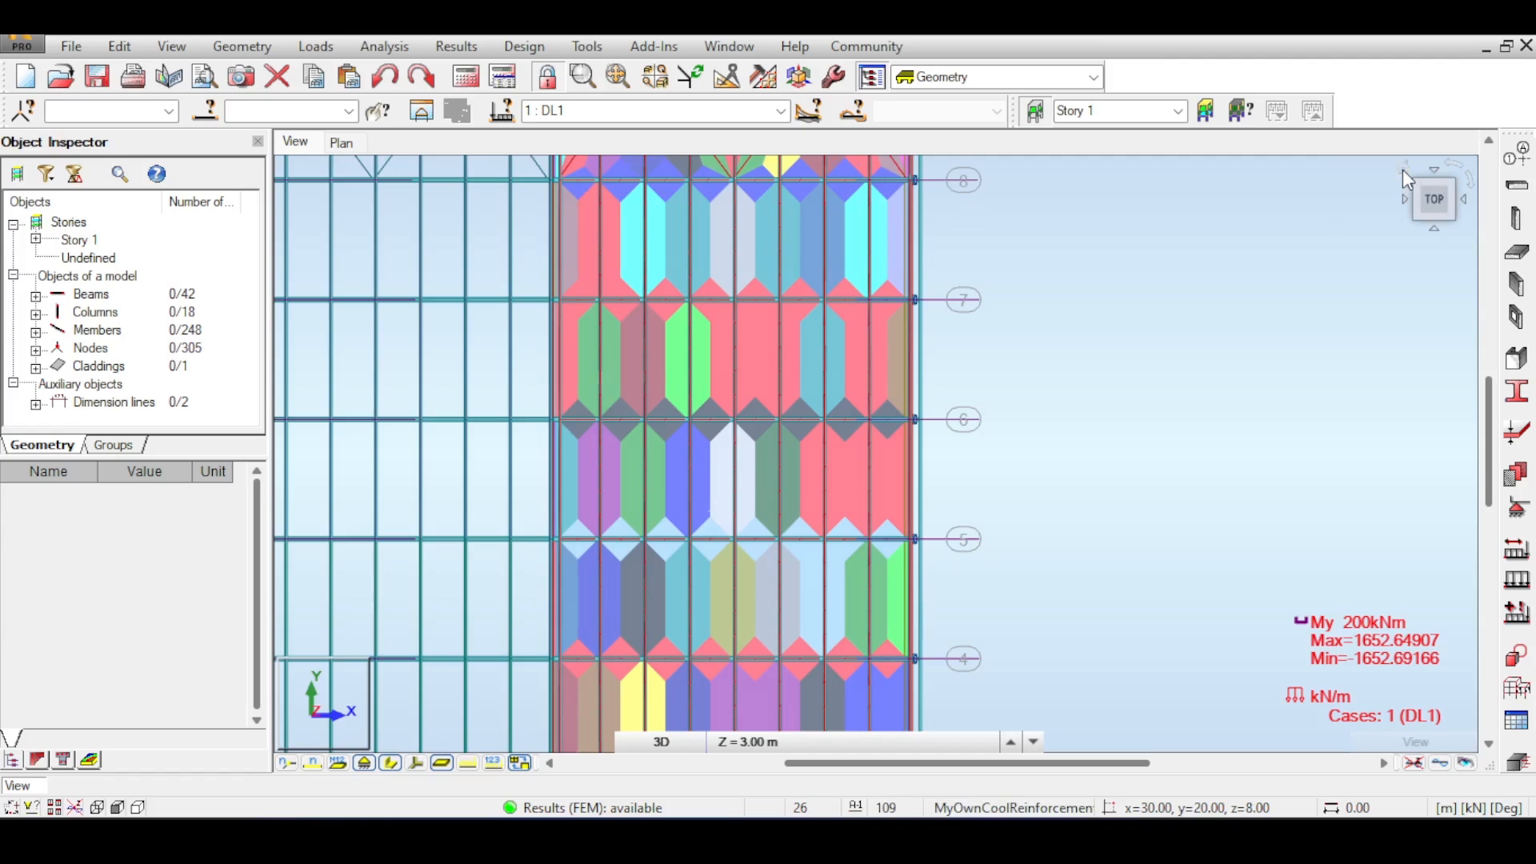
# - Select all members with the ZCEE 150x50x20 section and set their trapezoidal load distribution to Ignore
pyautogui.click(1403, 169)
pyautogui.scroll(2, 915, 461)
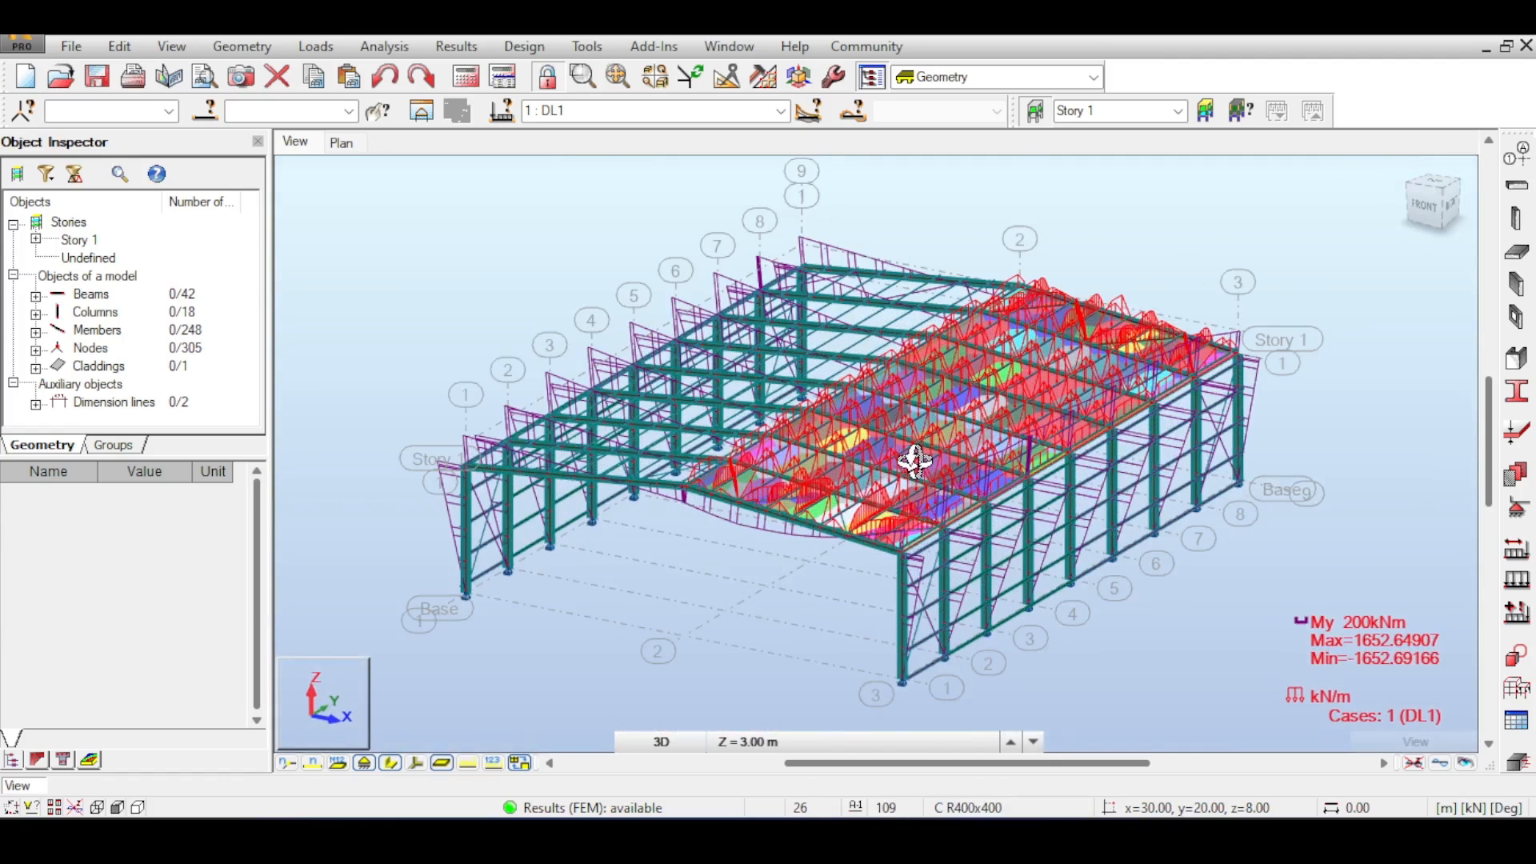
pyautogui.scroll(-3, 926, 473)
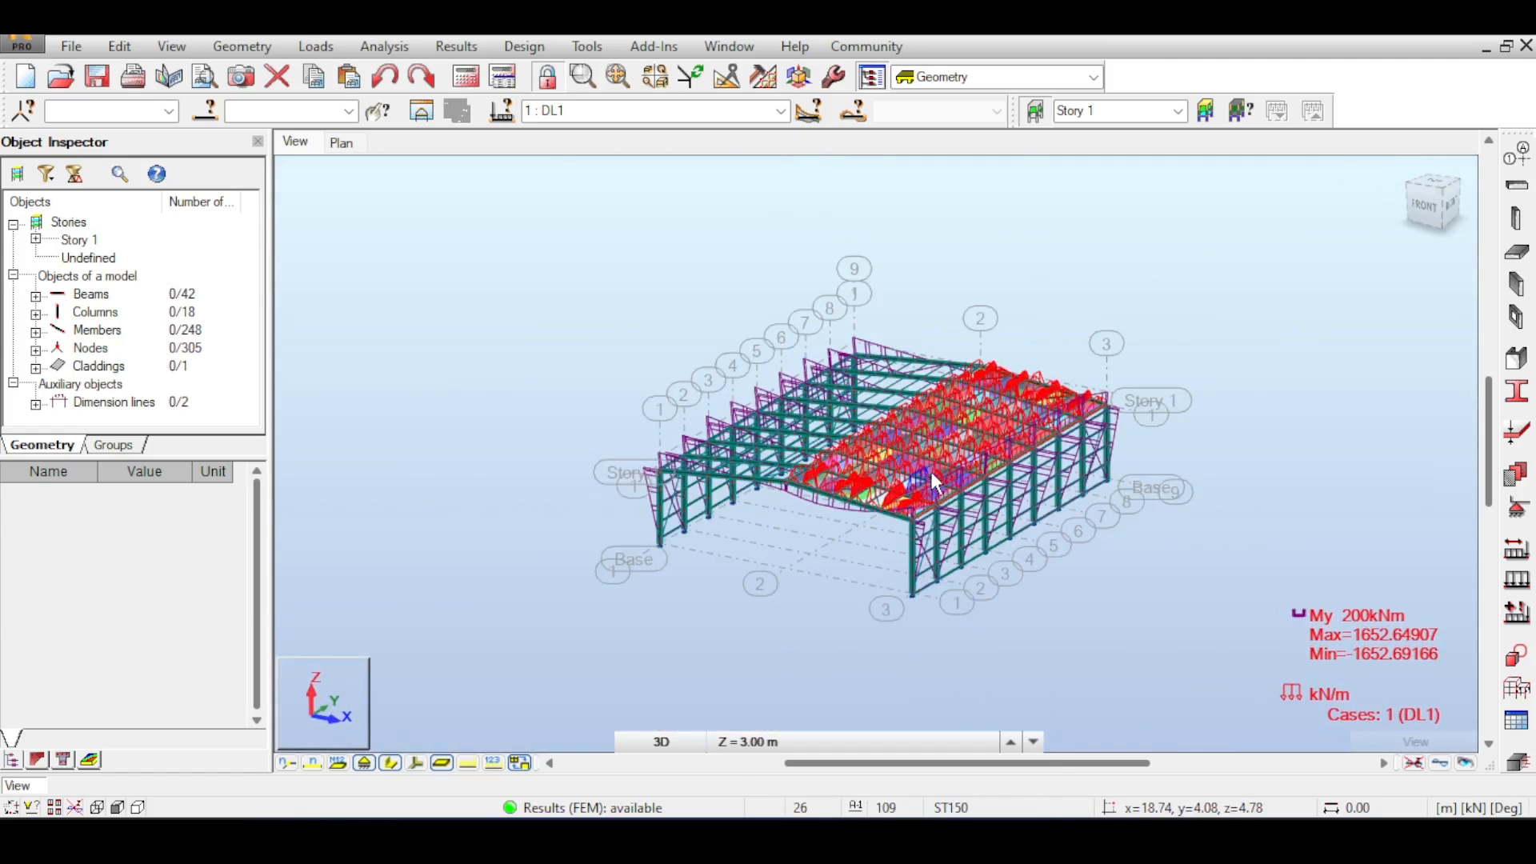
pyautogui.scroll(-1, 931, 473)
pyautogui.moveTo(944, 463); pyautogui.dragTo(824, 442, button='middle')
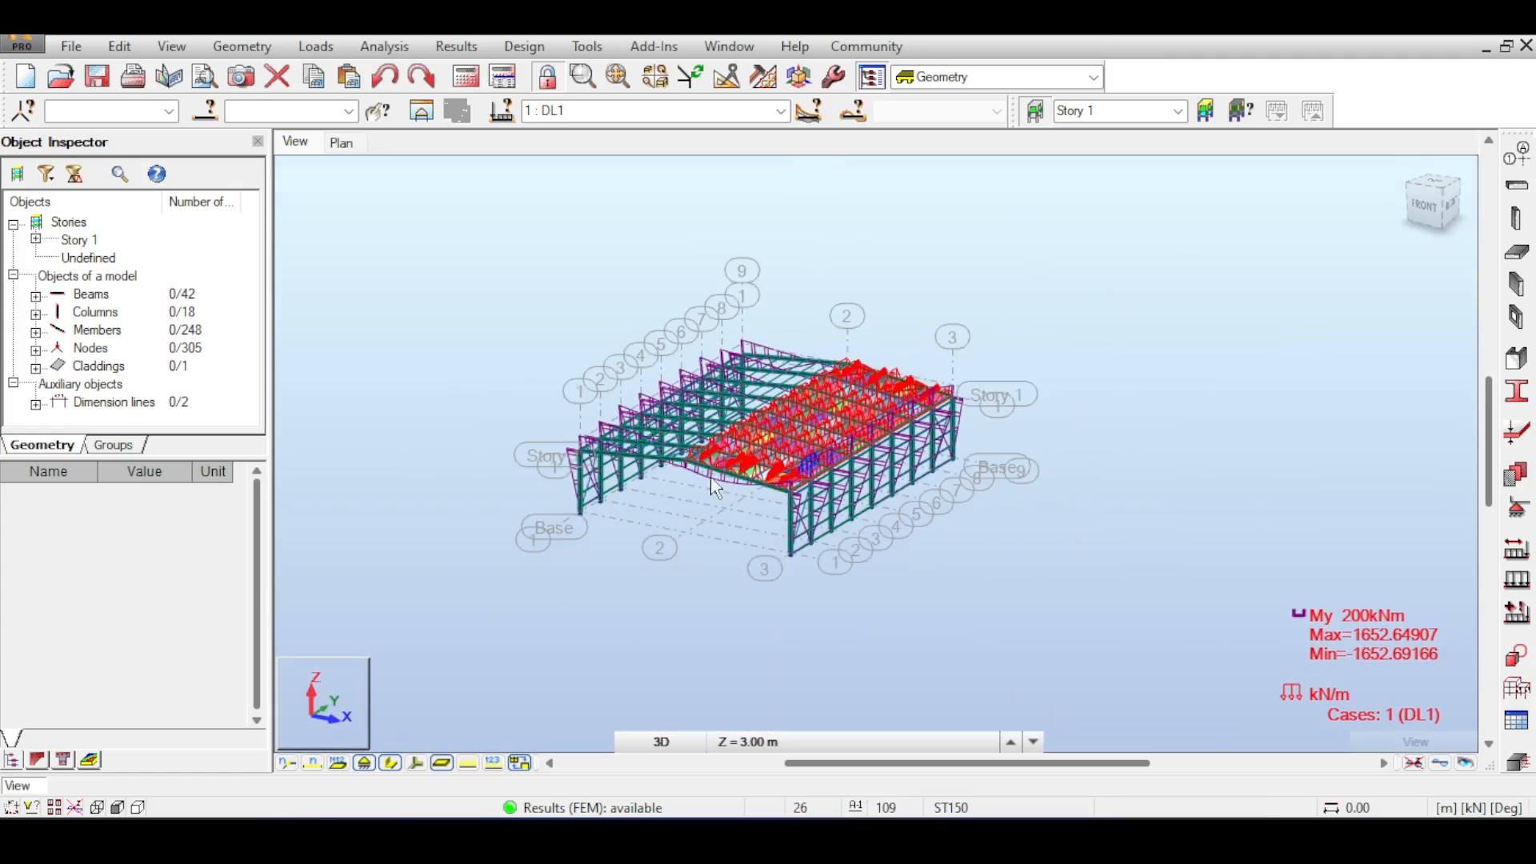
pyautogui.scroll(1, 651, 445)
pyautogui.scroll(-1, 650, 445)
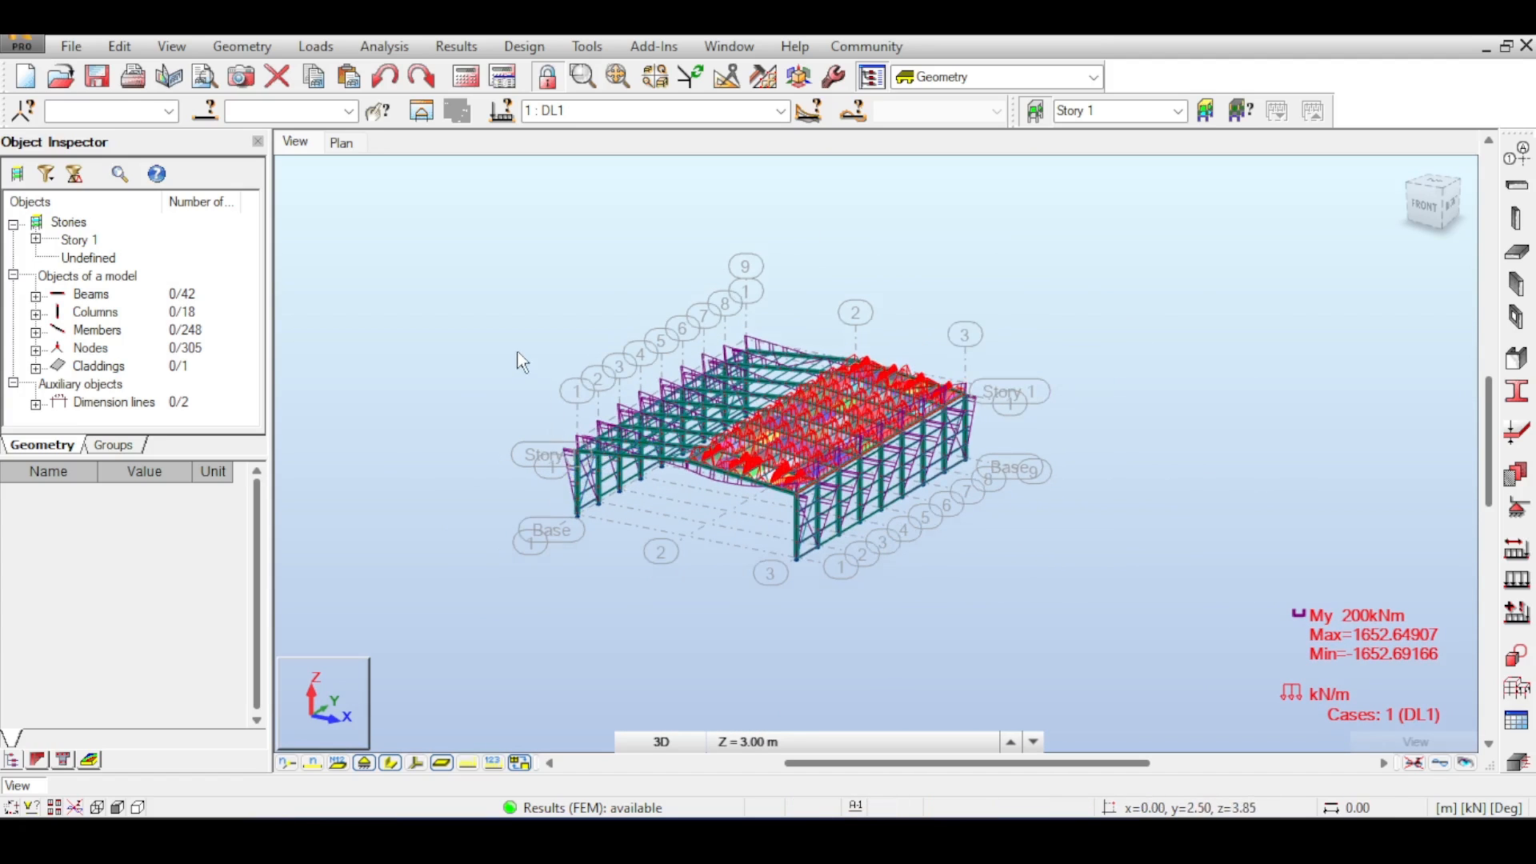
pyautogui.moveTo(440, 269); pyautogui.dragTo(1091, 629)
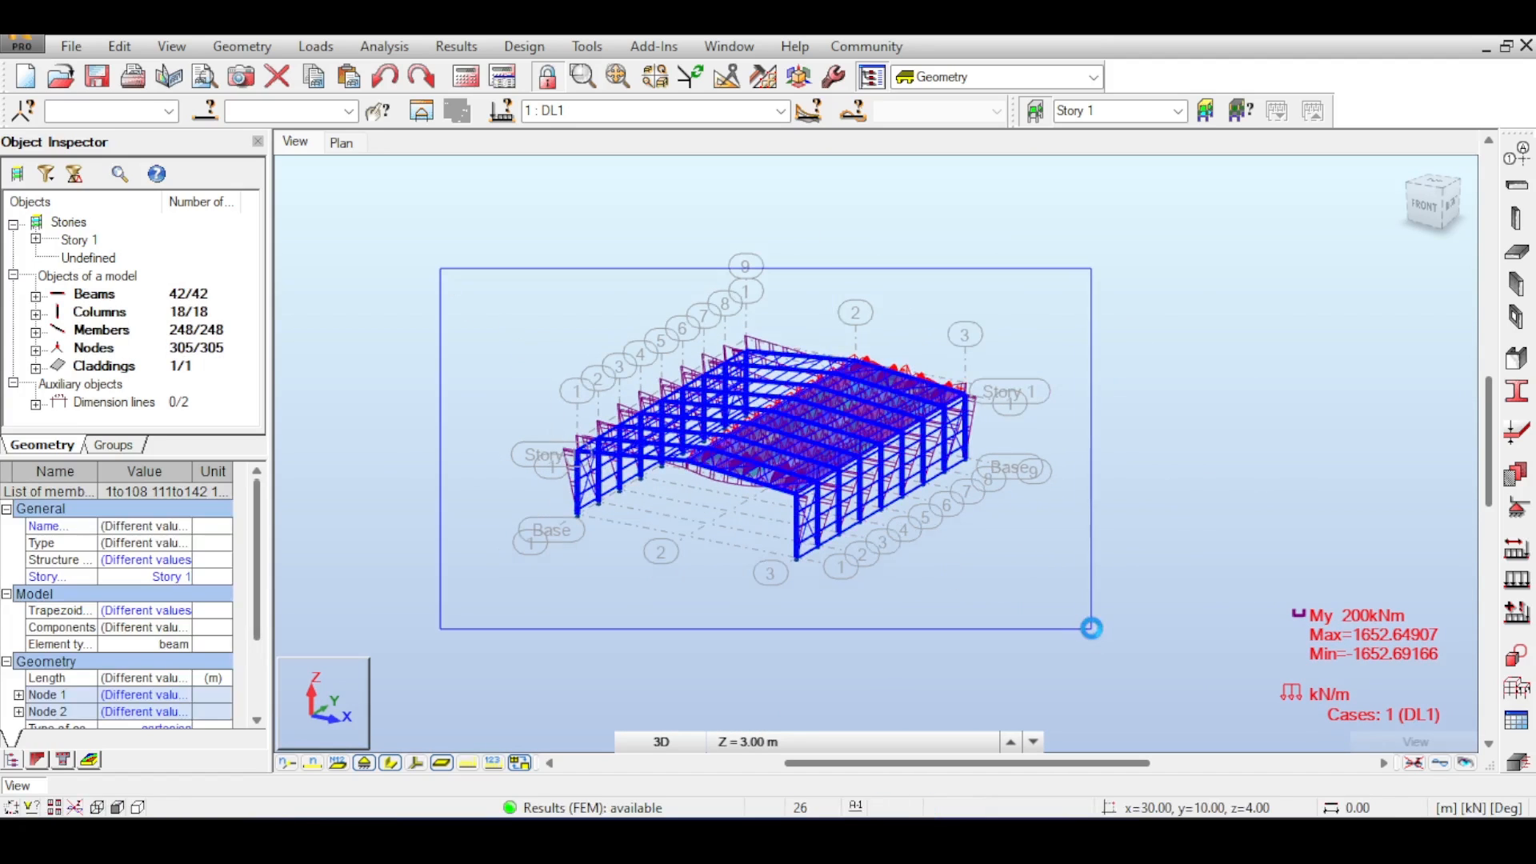
pyautogui.click(215, 109)
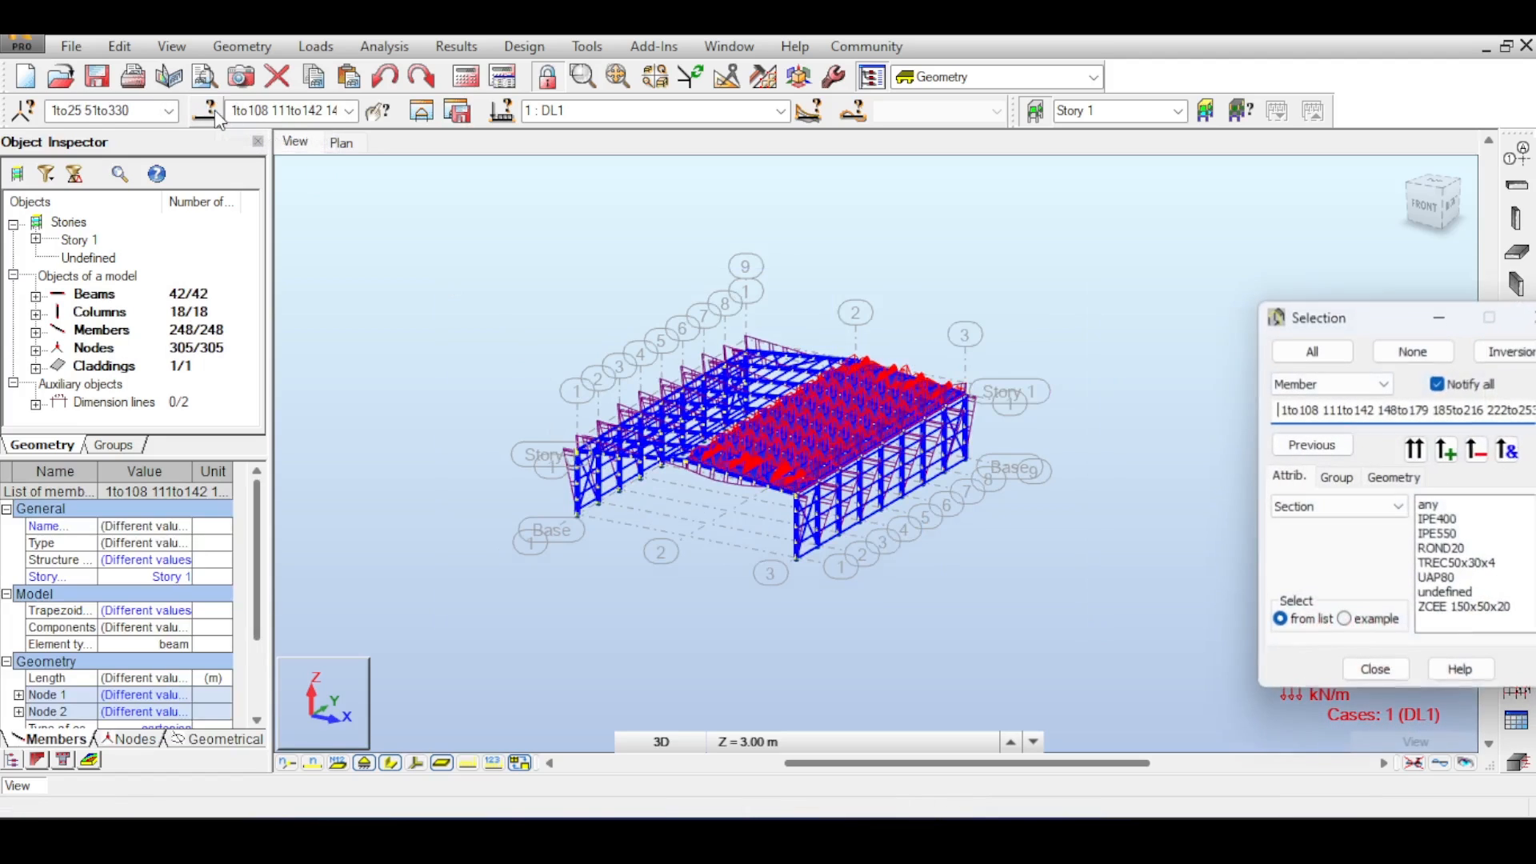
pyautogui.moveTo(1290, 330); pyautogui.dragTo(986, 178)
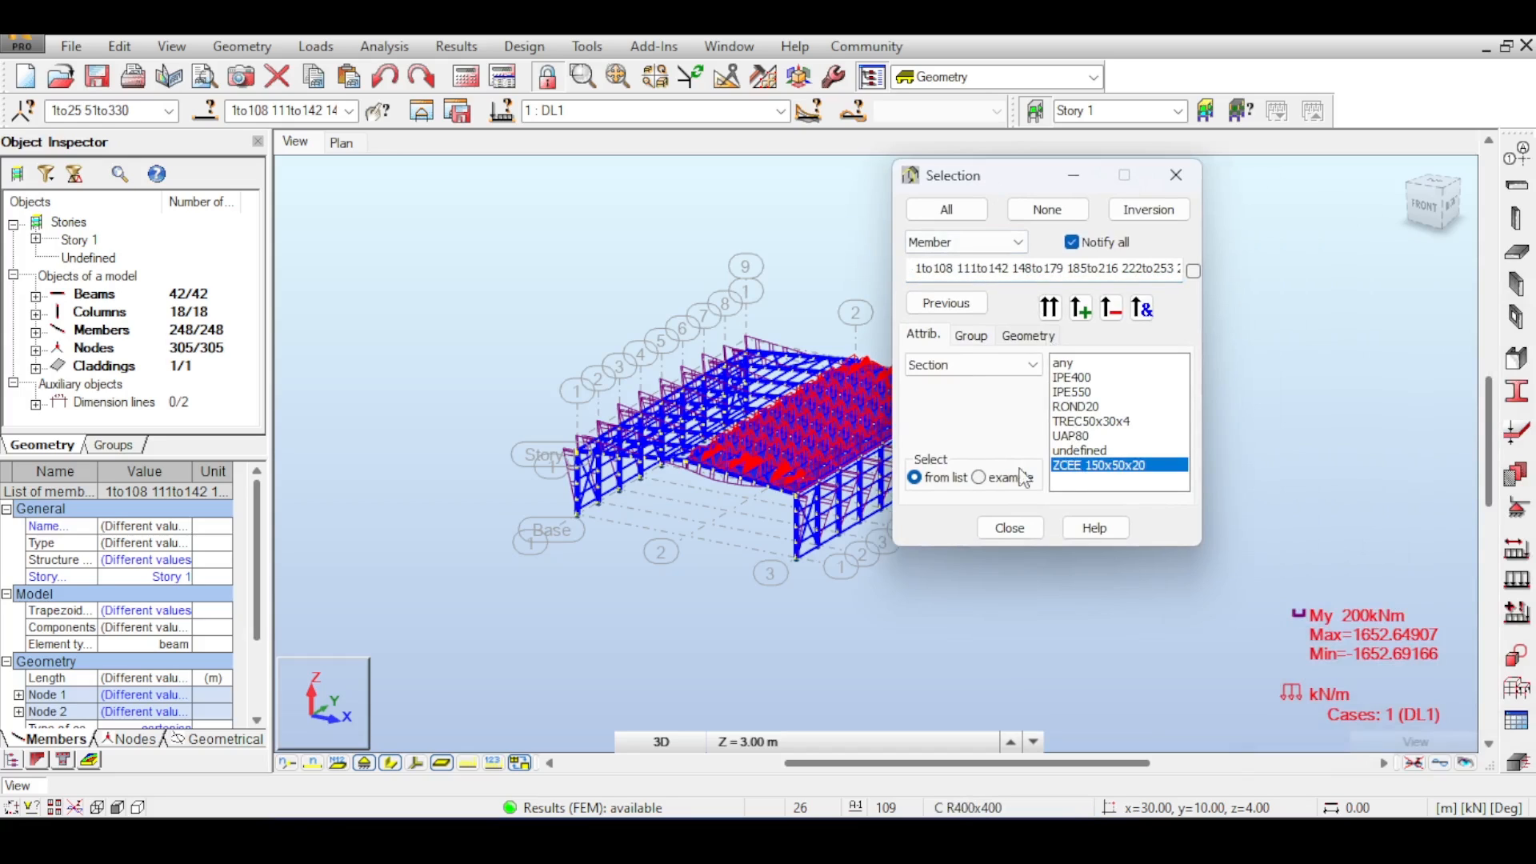
pyautogui.click(1119, 315)
pyautogui.moveTo(670, 400); pyautogui.dragTo(544, 368, button='middle')
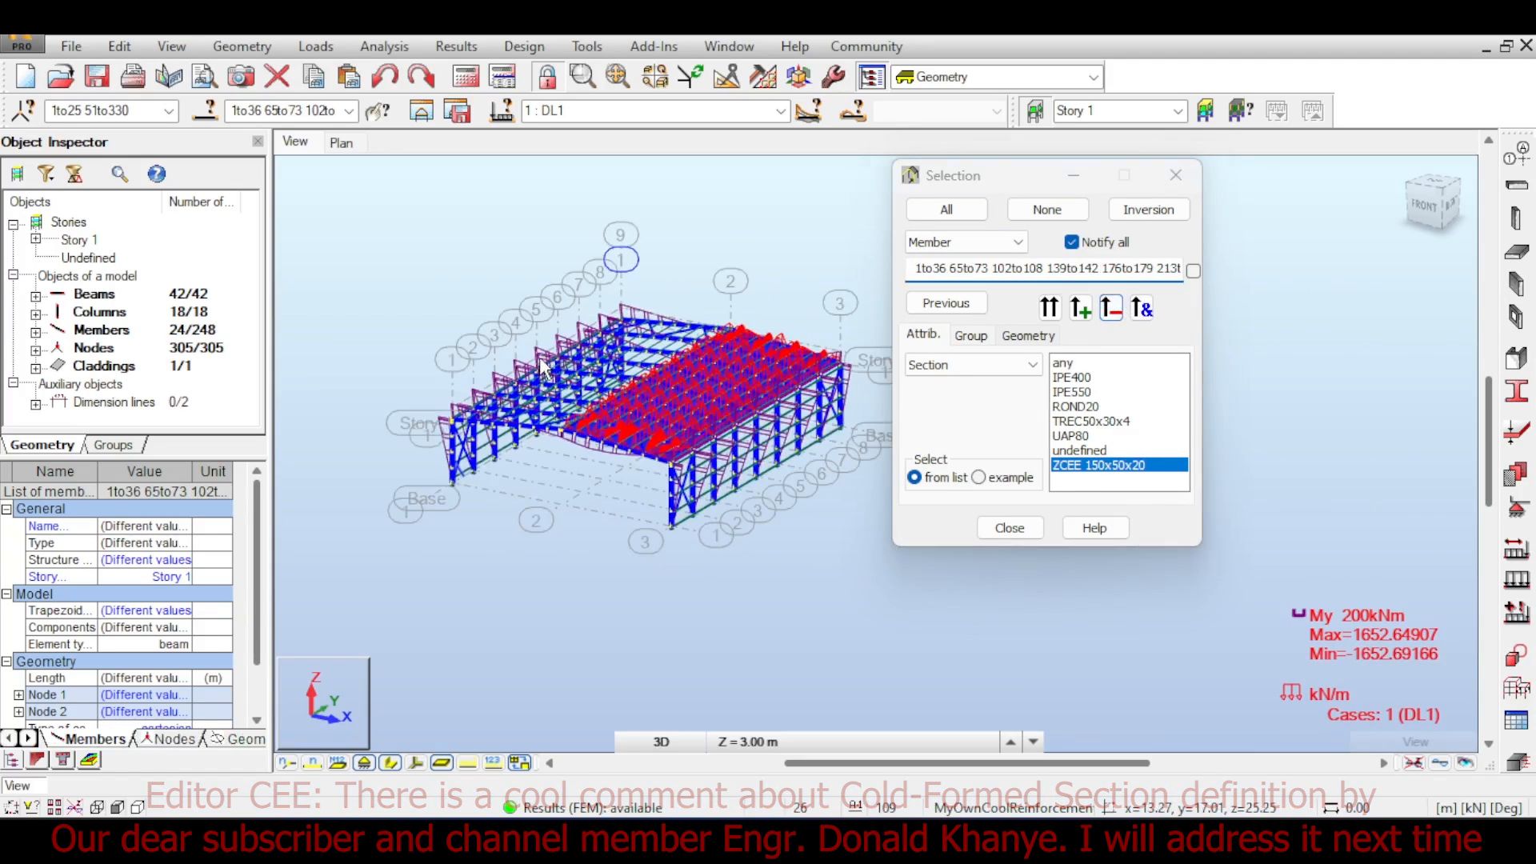
pyautogui.scroll(10, 541, 370)
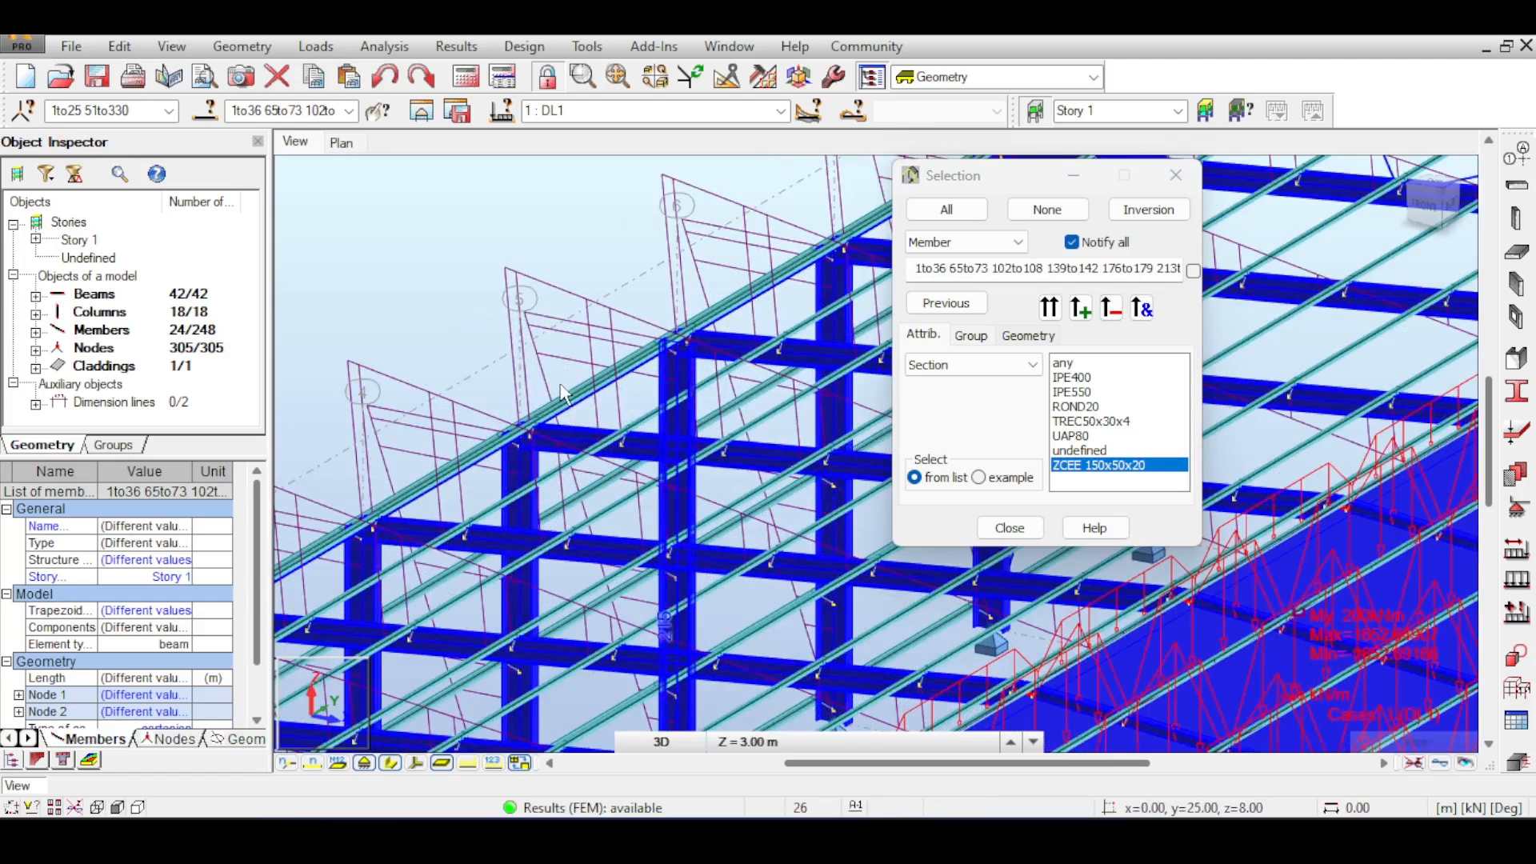
pyautogui.scroll(-10, 564, 394)
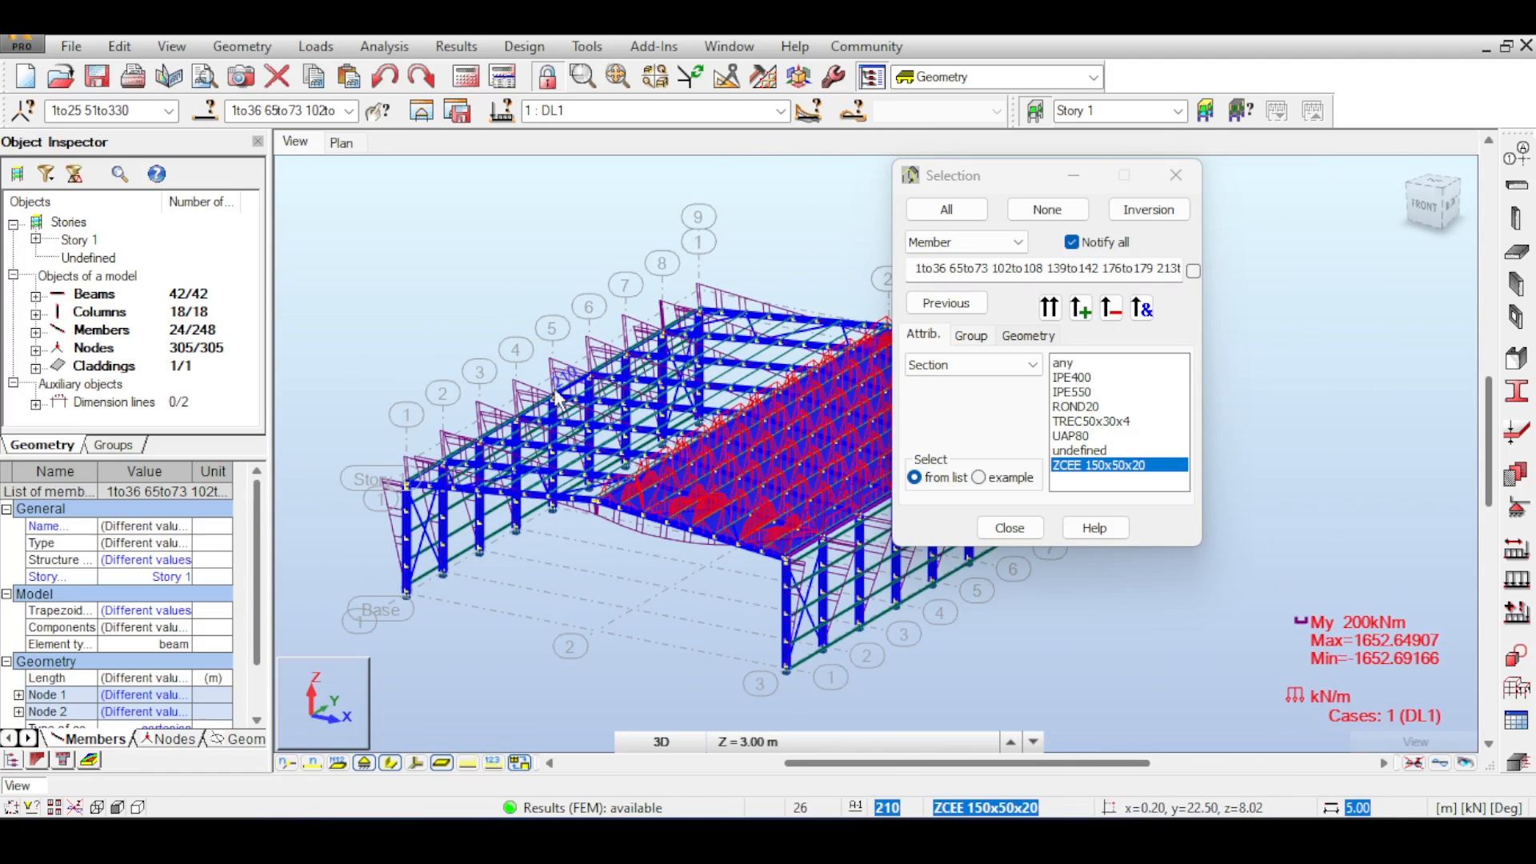
pyautogui.click(185, 614)
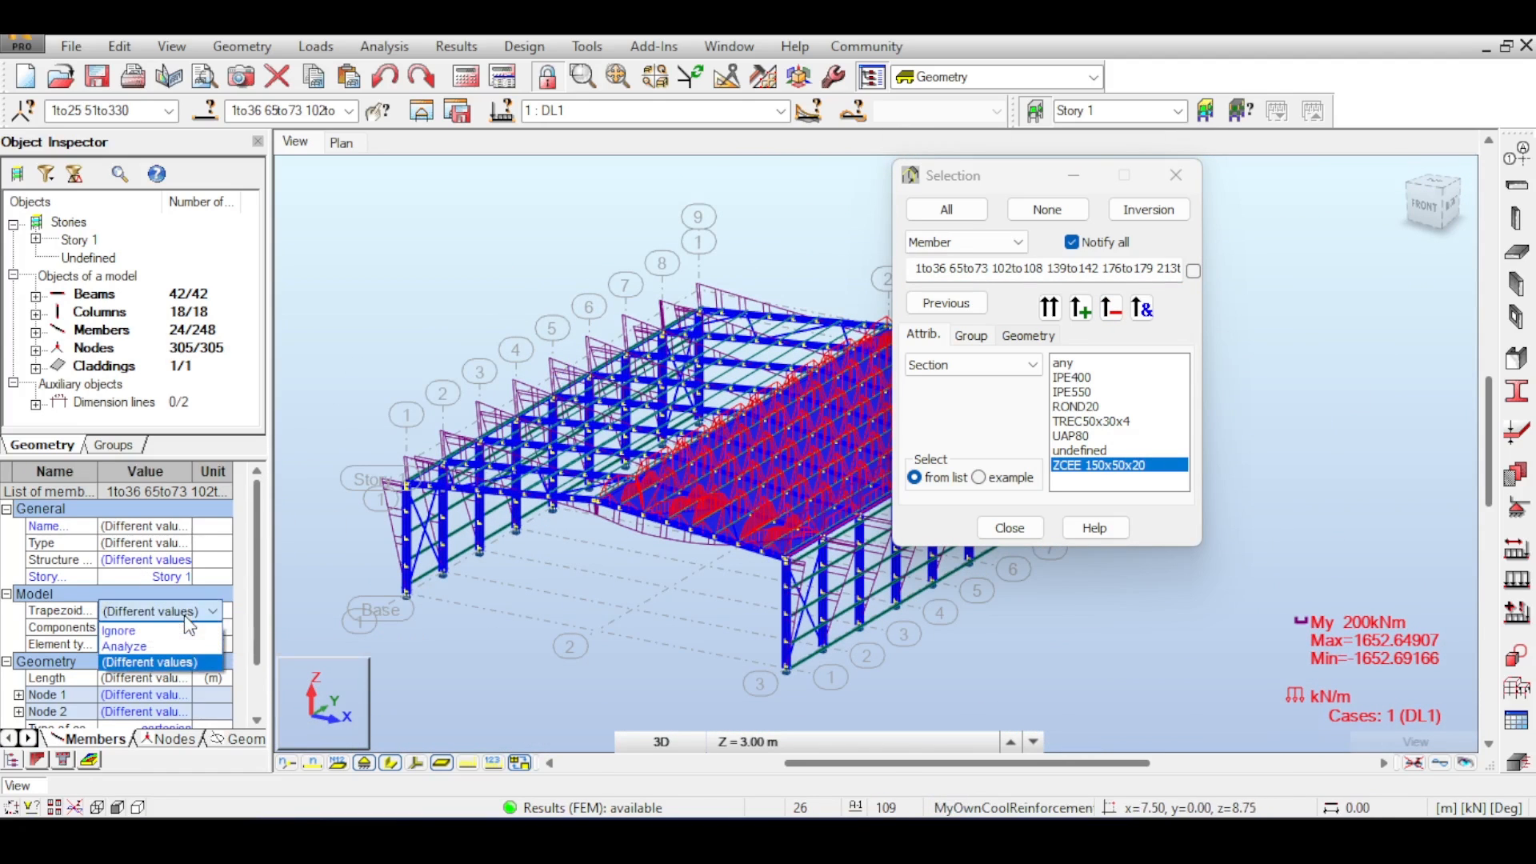
pyautogui.click(158, 632)
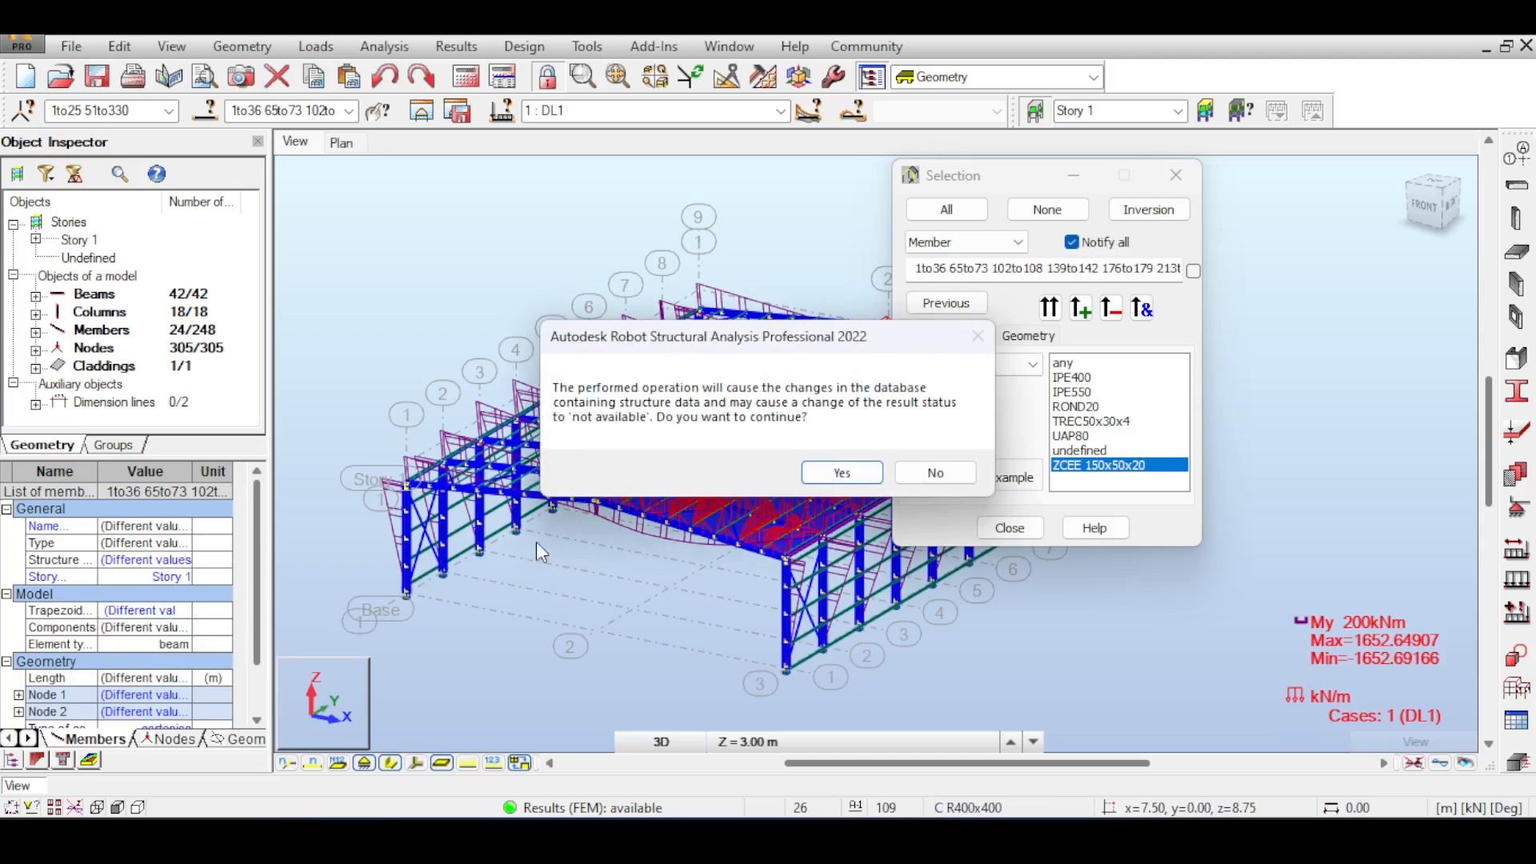
pyautogui.click(843, 473)
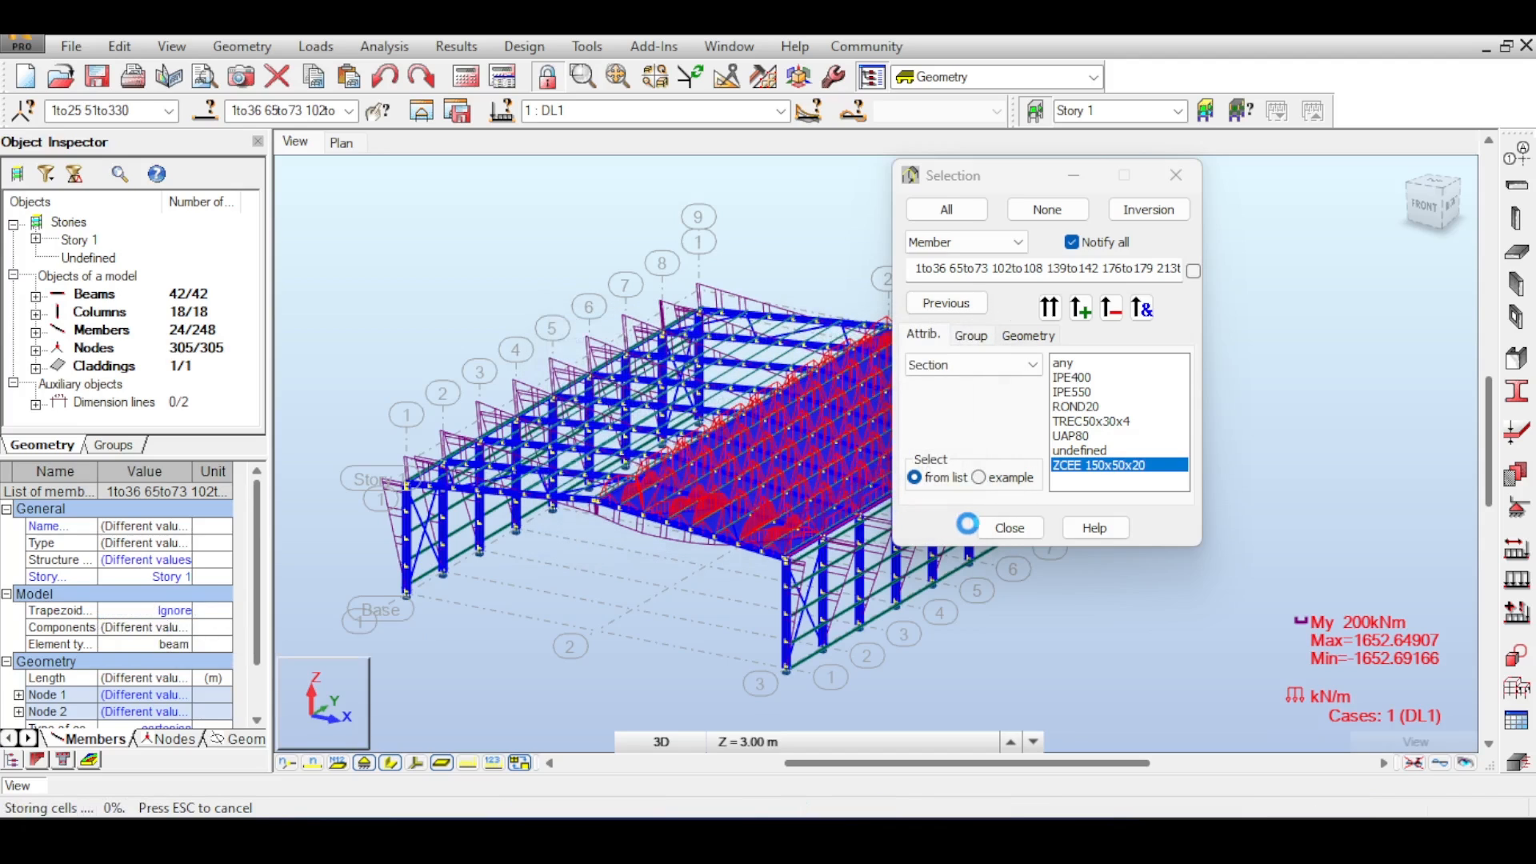
# - Rerun the analysis and inspect the new cladding load distribution on the roof members in top and 3D views
pyautogui.click(866, 511)
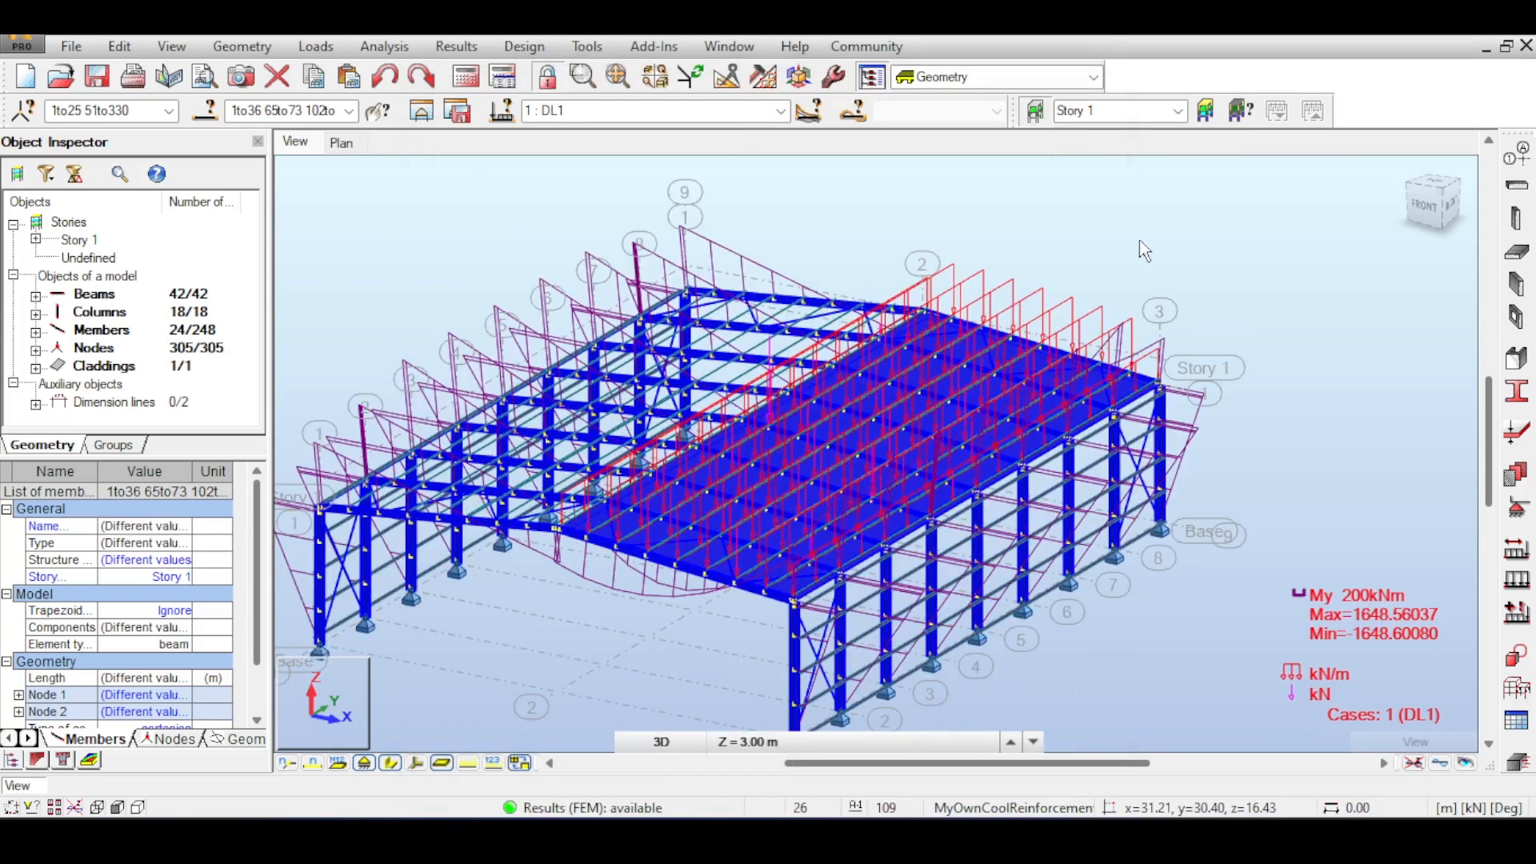
pyautogui.click(1141, 242)
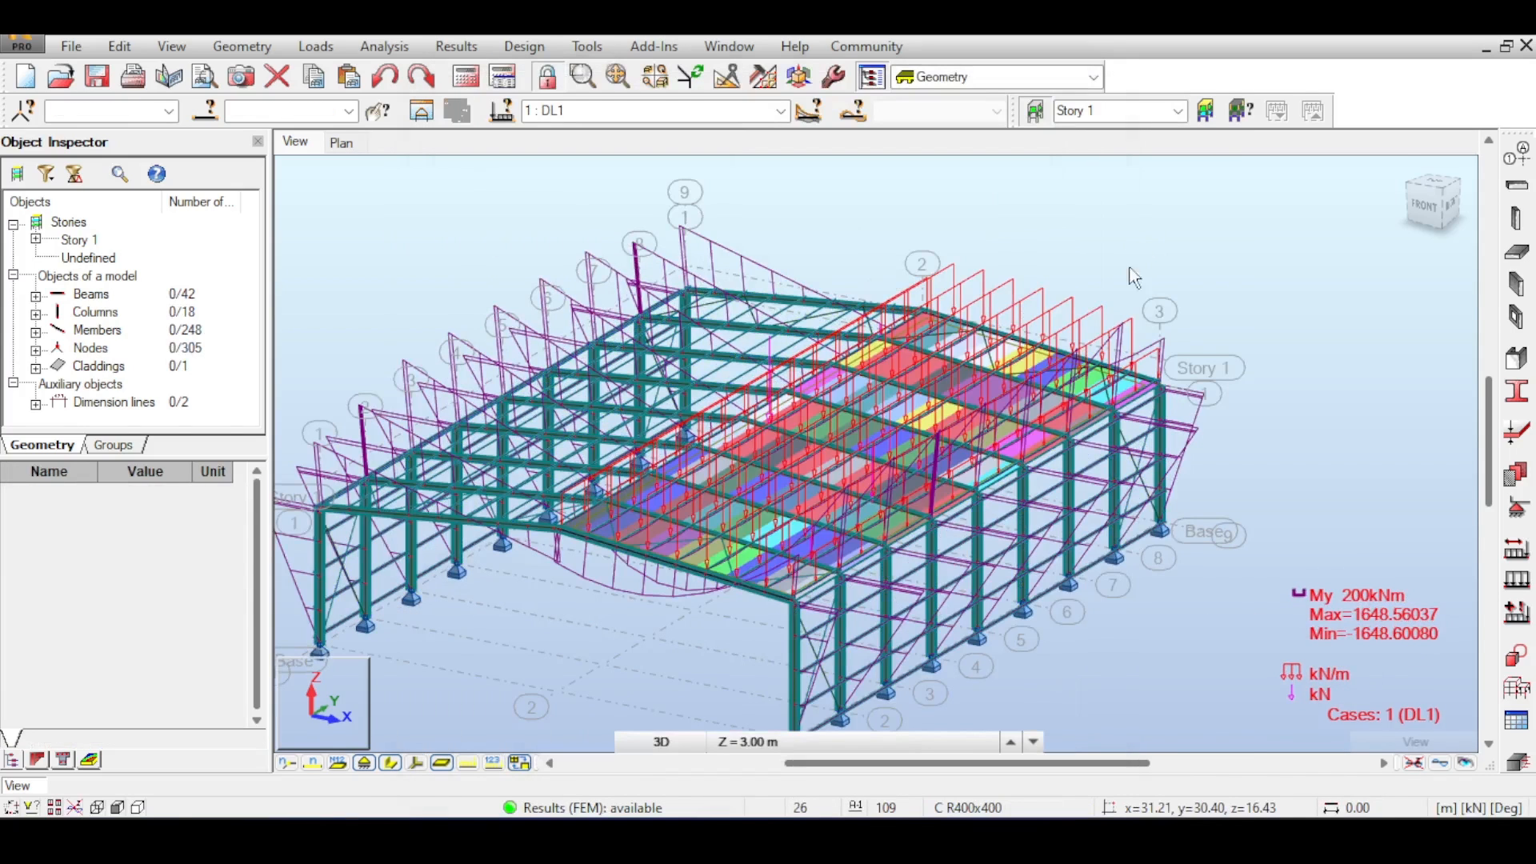
pyautogui.click(1439, 187)
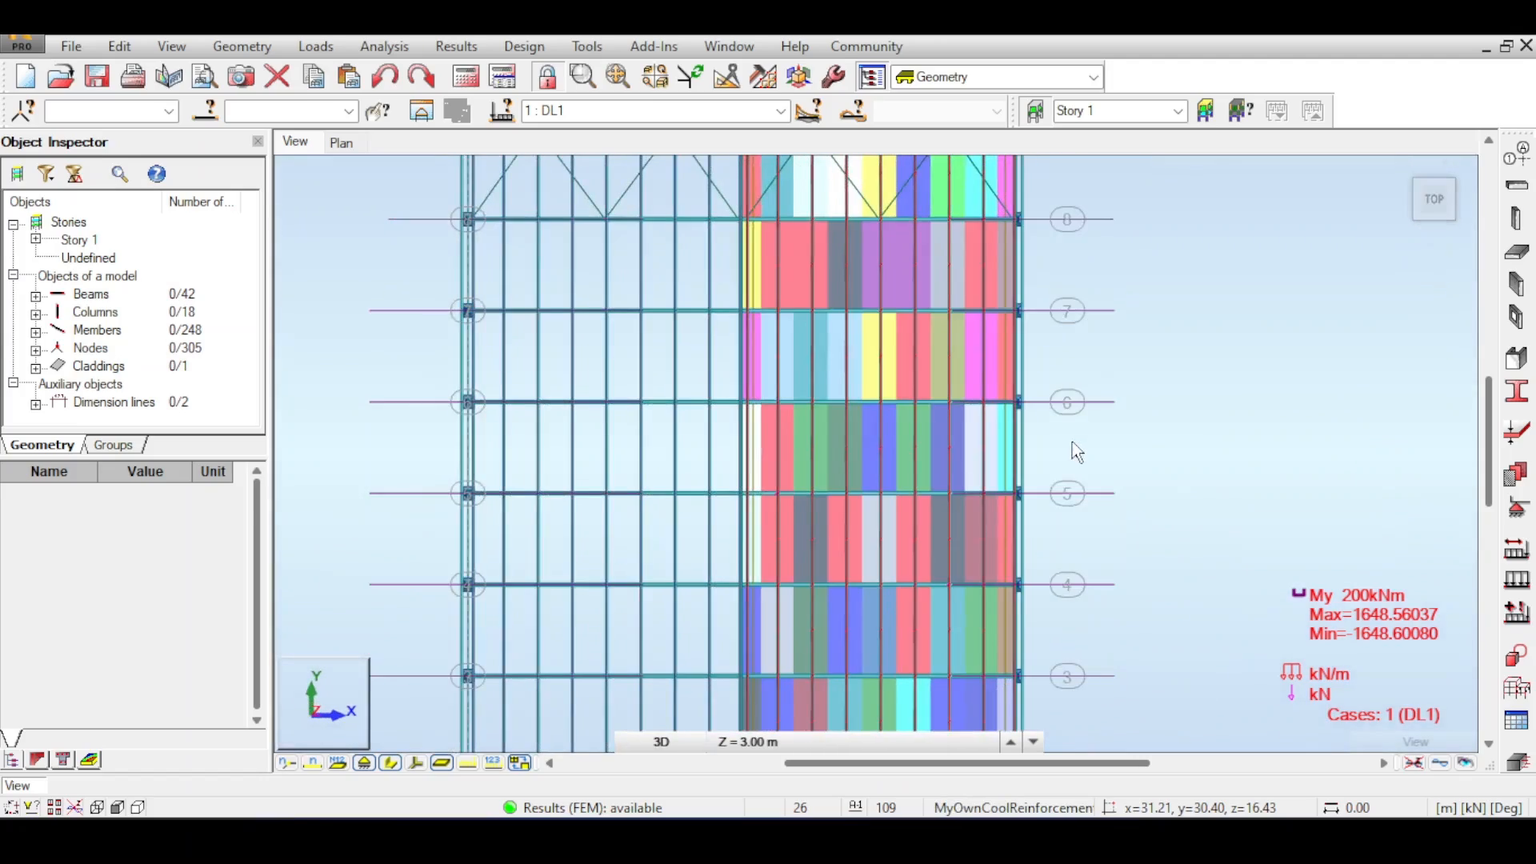
pyautogui.moveTo(980, 689); pyautogui.dragTo(971, 473, button='middle')
pyautogui.scroll(6, 914, 652)
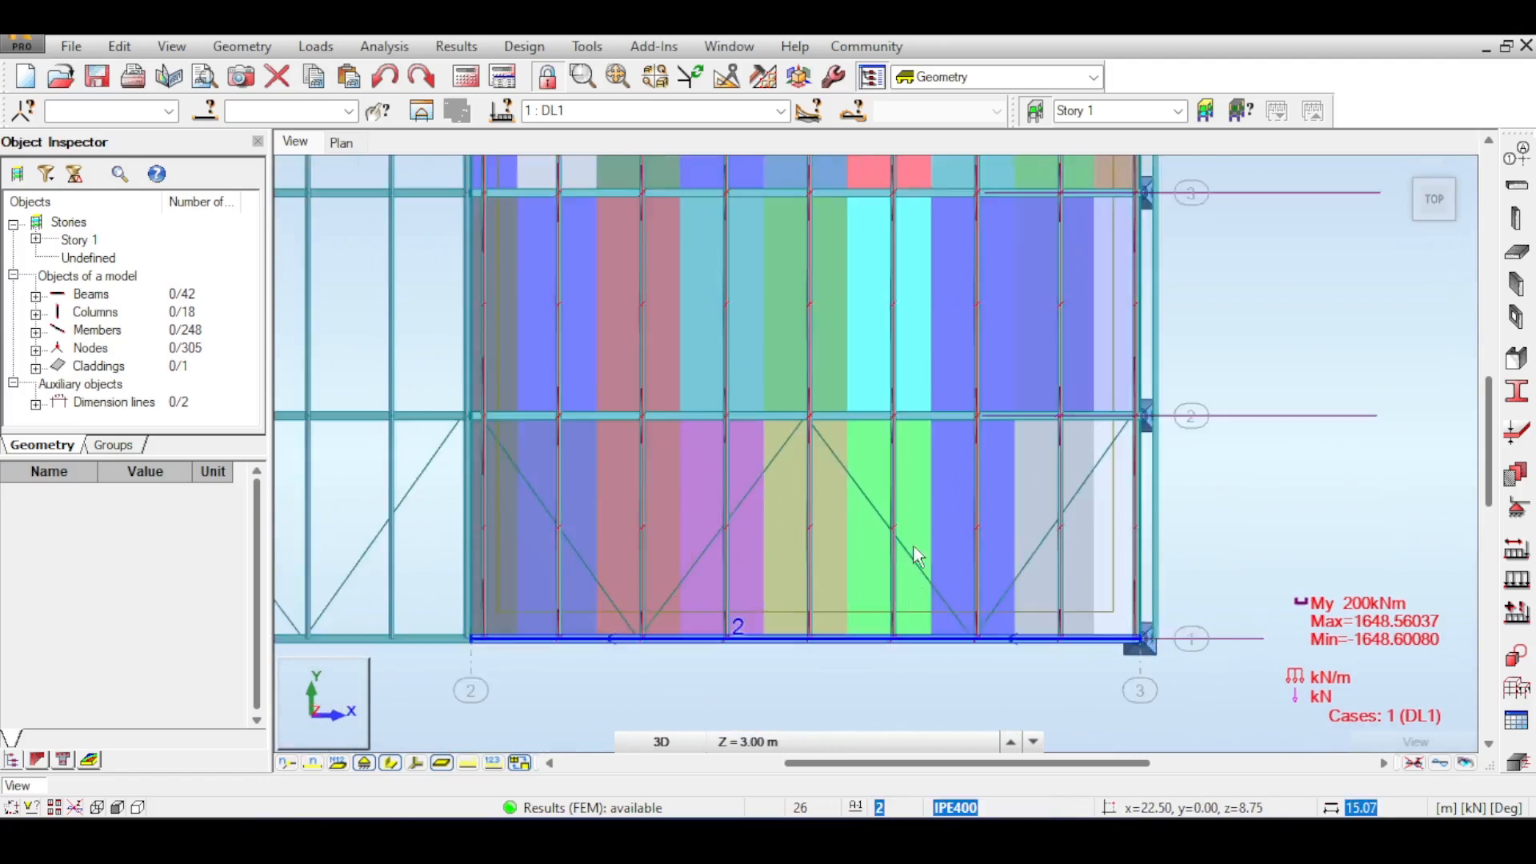
pyautogui.scroll(2, 1013, 408)
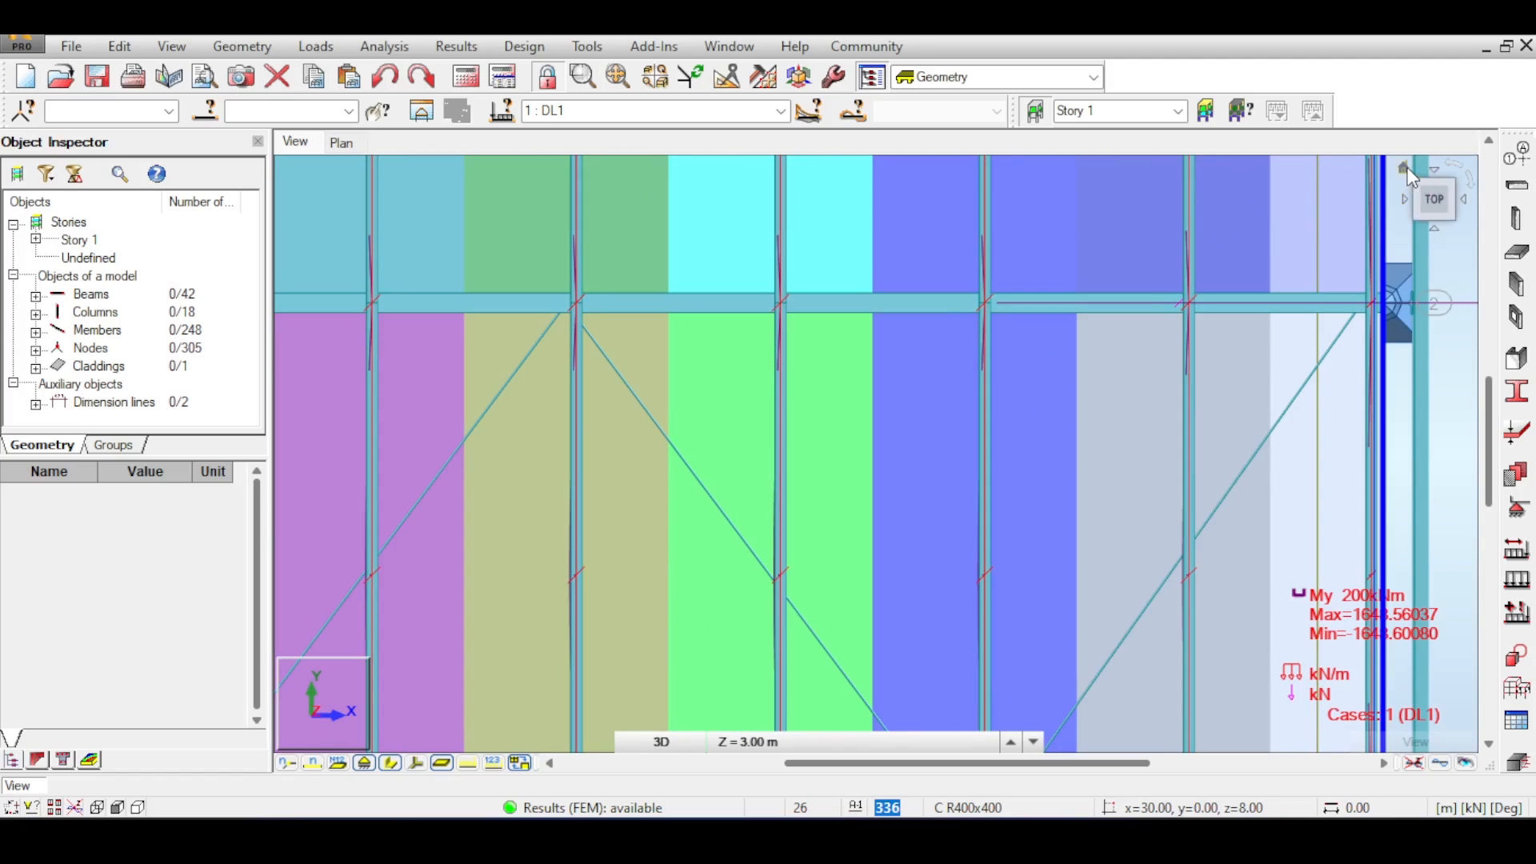
pyautogui.click(1404, 166)
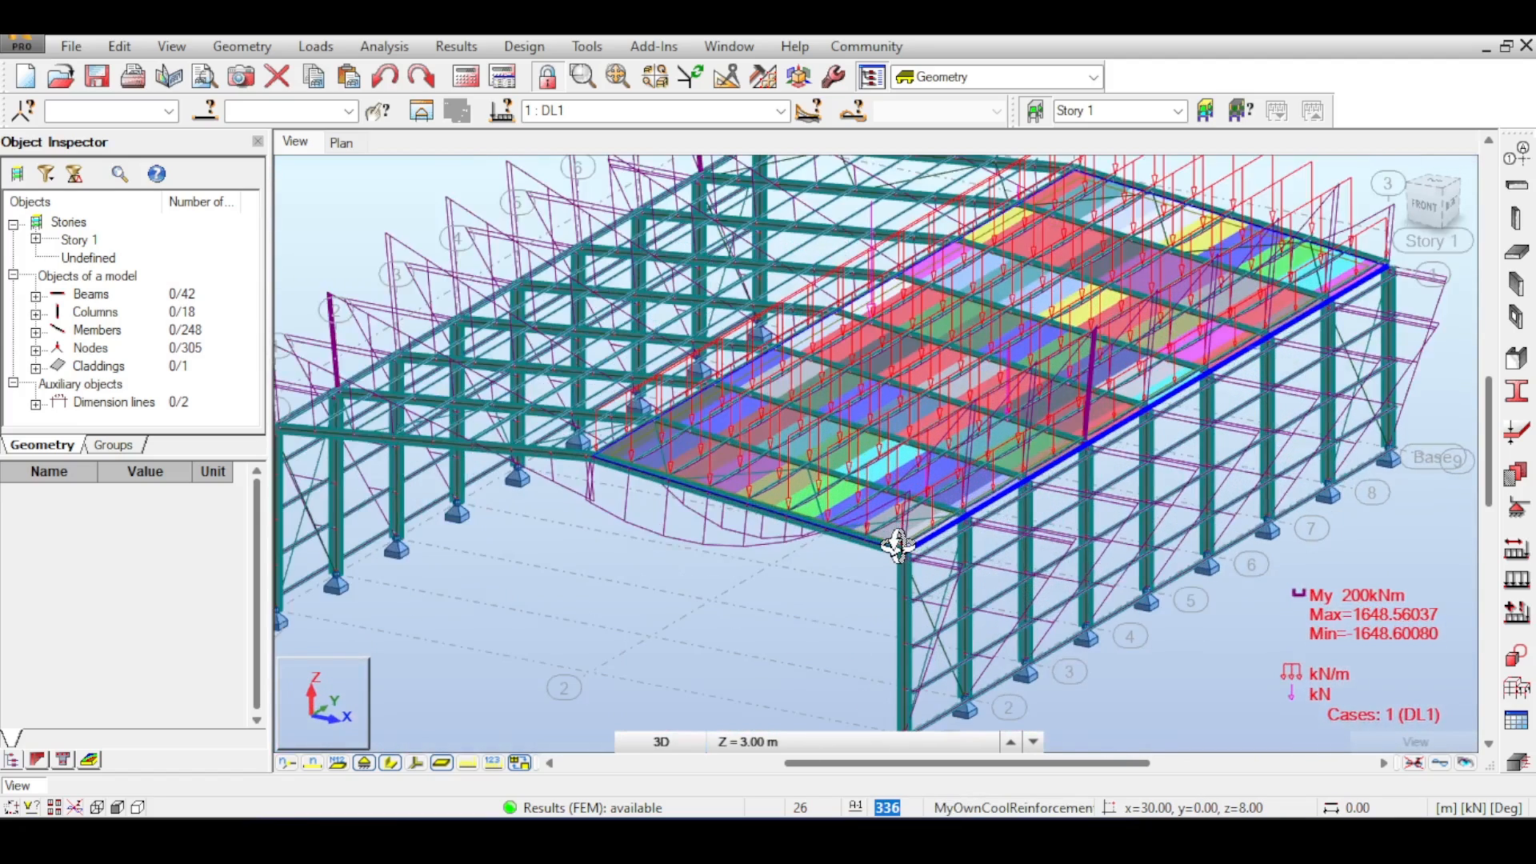
pyautogui.scroll(-1, 898, 546)
pyautogui.moveTo(899, 545); pyautogui.dragTo(785, 566, button='middle')
pyautogui.moveTo(872, 380); pyautogui.dragTo(788, 452, button='middle')
pyautogui.moveTo(890, 465); pyautogui.dragTo(938, 374, button='middle')
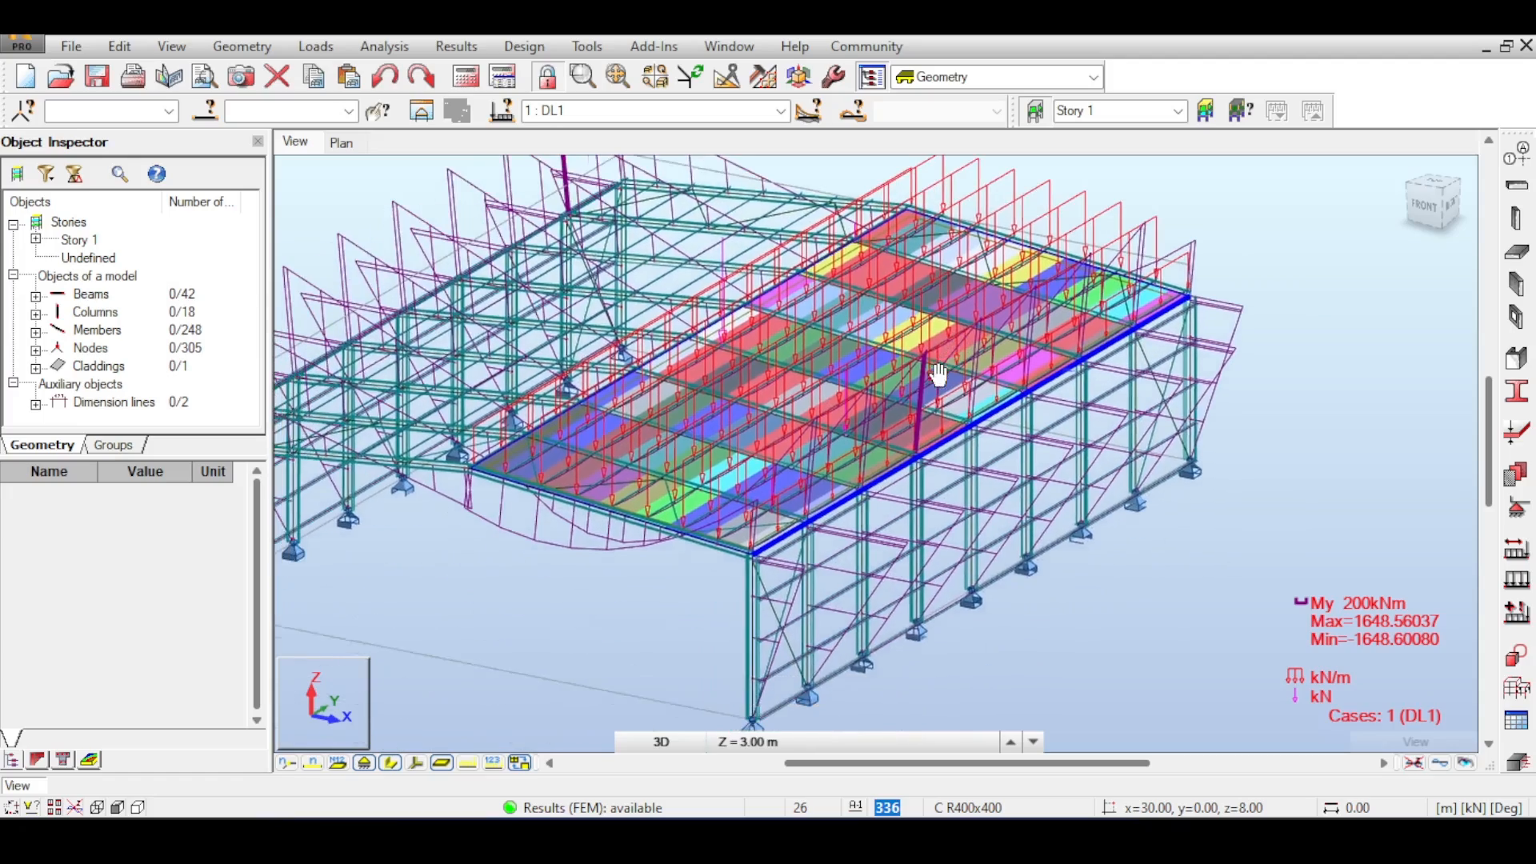
pyautogui.scroll(-3, 928, 376)
pyautogui.scroll(6, 833, 377)
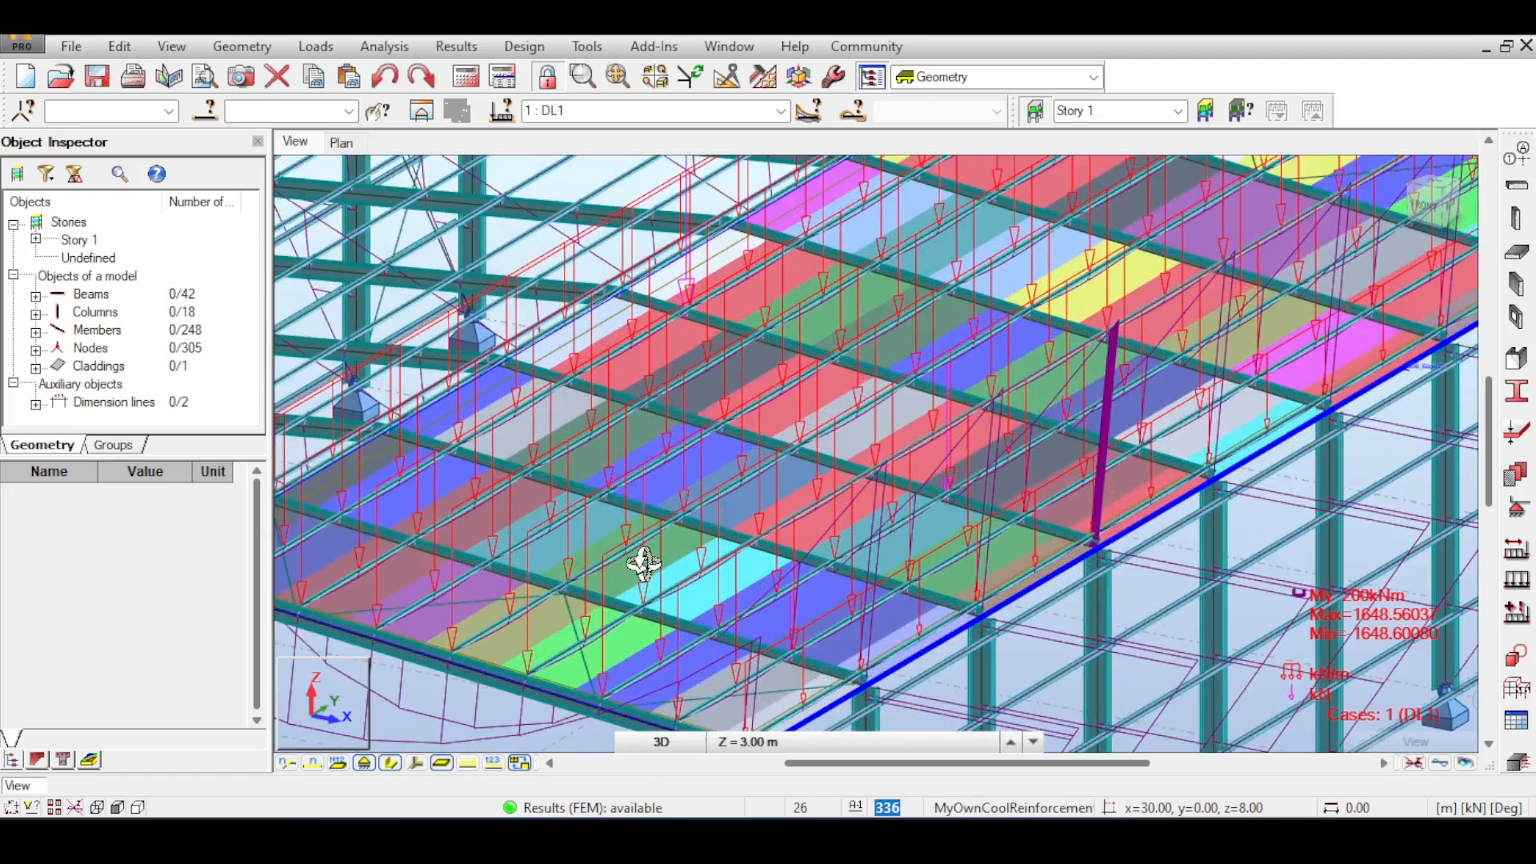
pyautogui.moveTo(644, 564); pyautogui.dragTo(712, 410, button='middle')
# - Open the properties of a ROND20 bracing rod on the roof and check its My moment diagram
pyautogui.rightClick(665, 457)
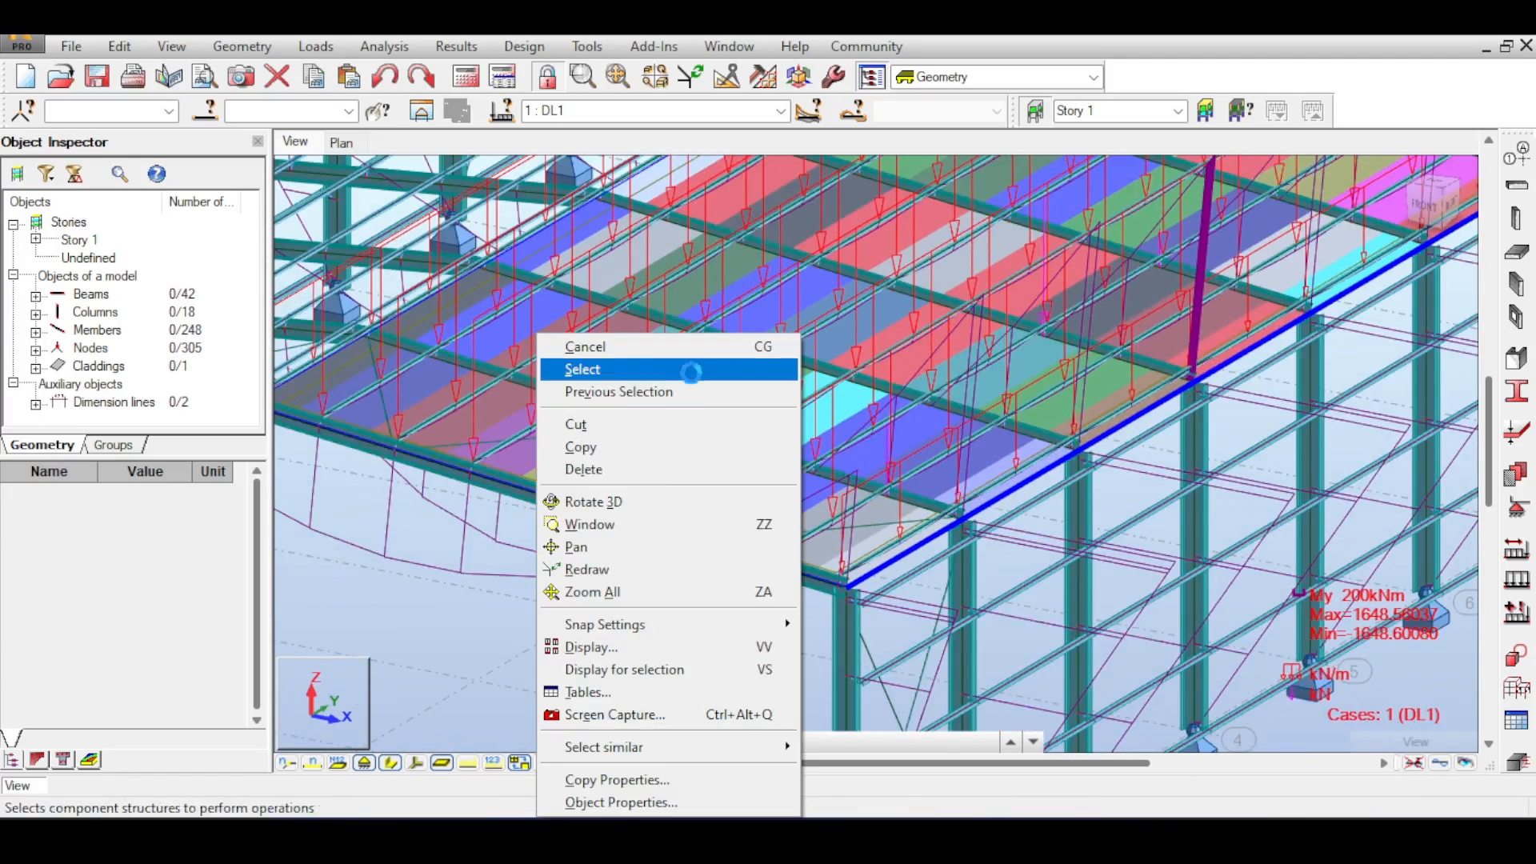
pyautogui.click(682, 347)
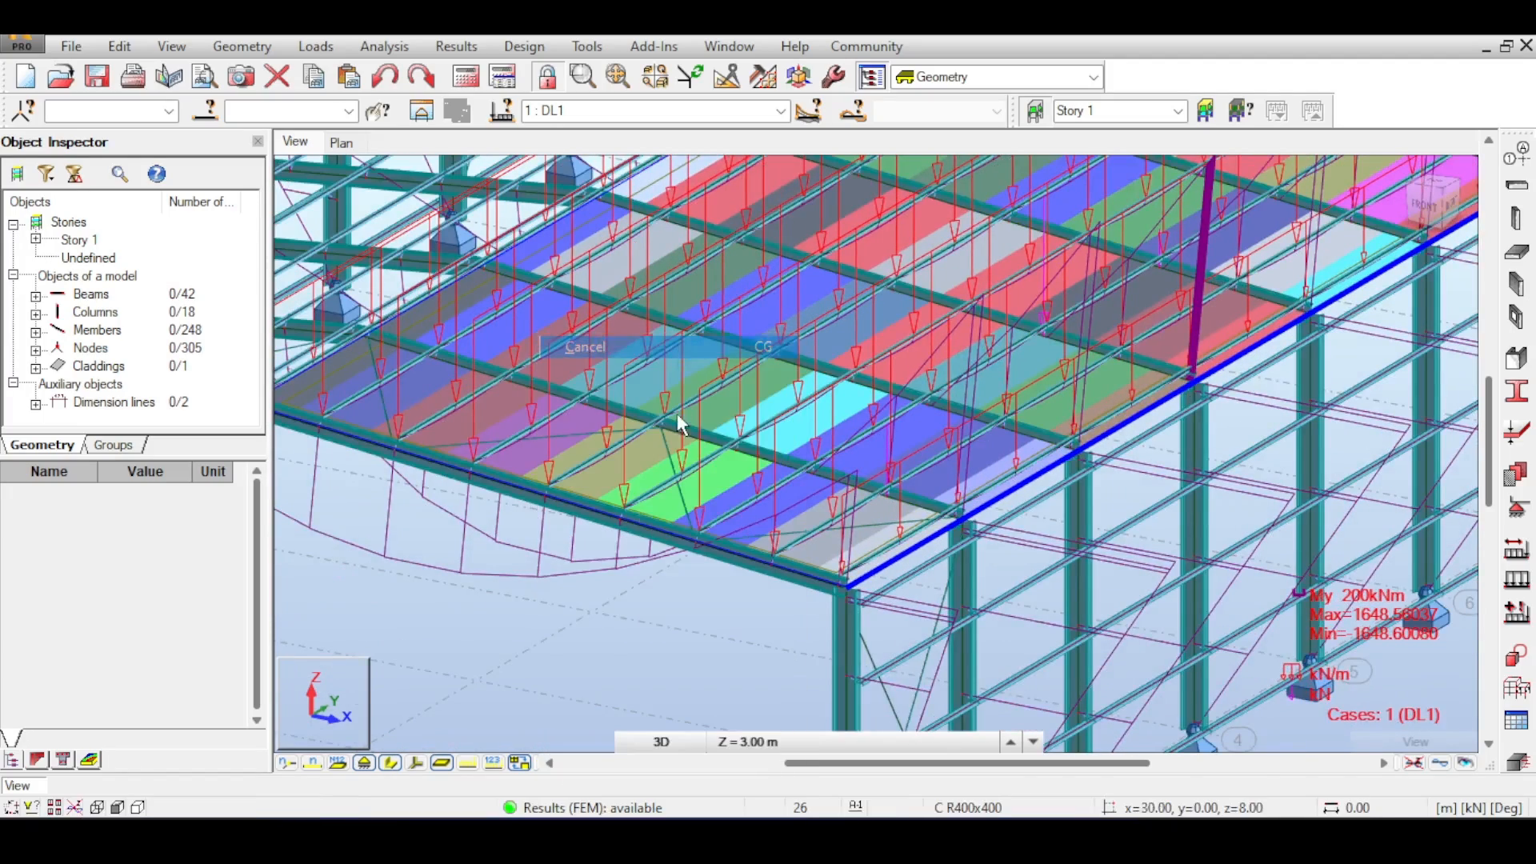
pyautogui.rightClick(672, 462)
pyautogui.click(608, 795)
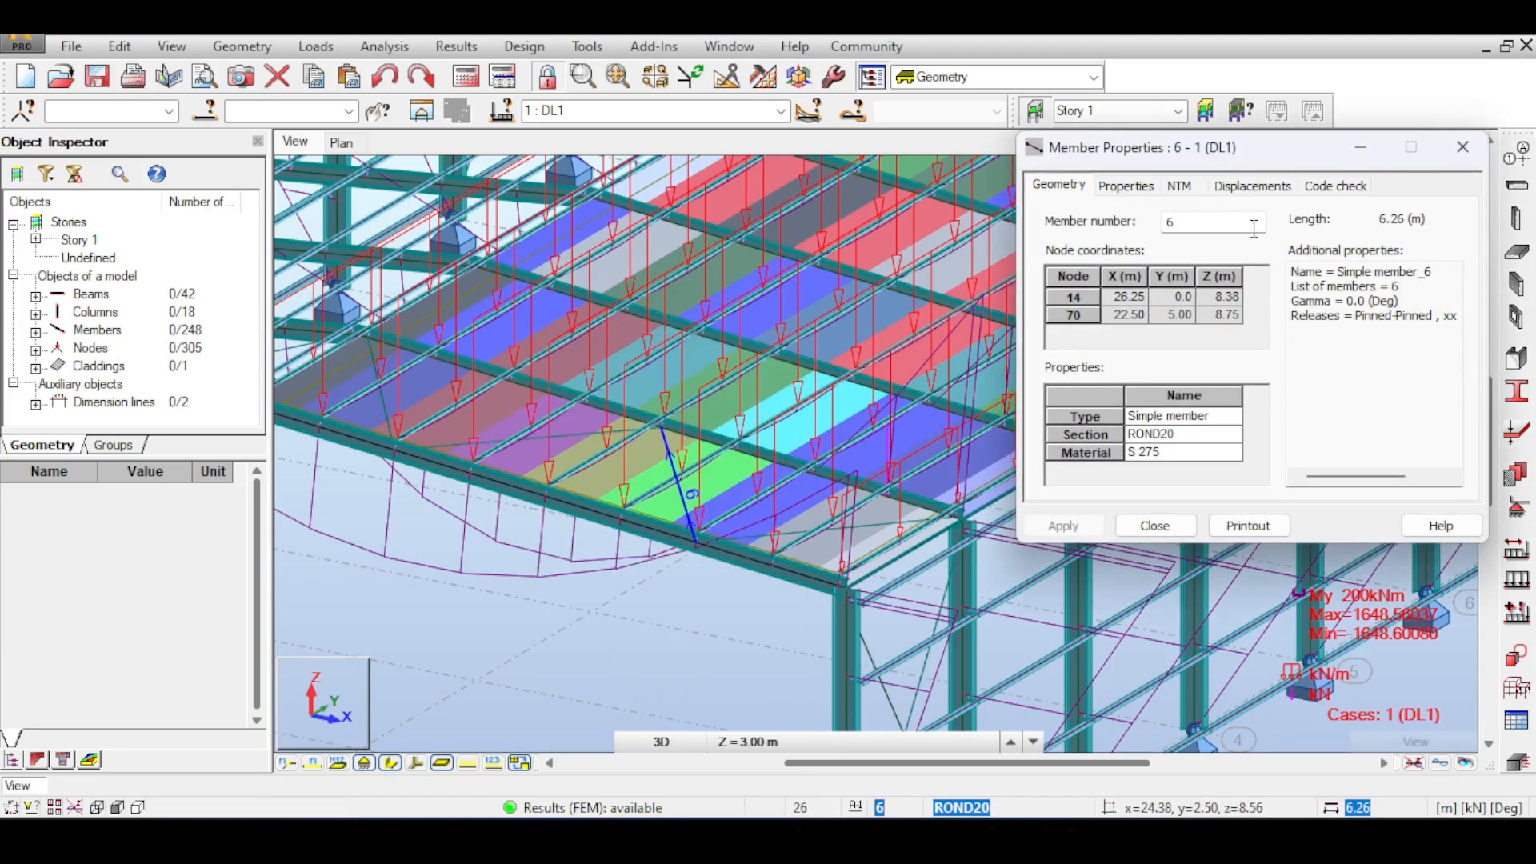
pyautogui.click(1180, 185)
pyautogui.click(1418, 398)
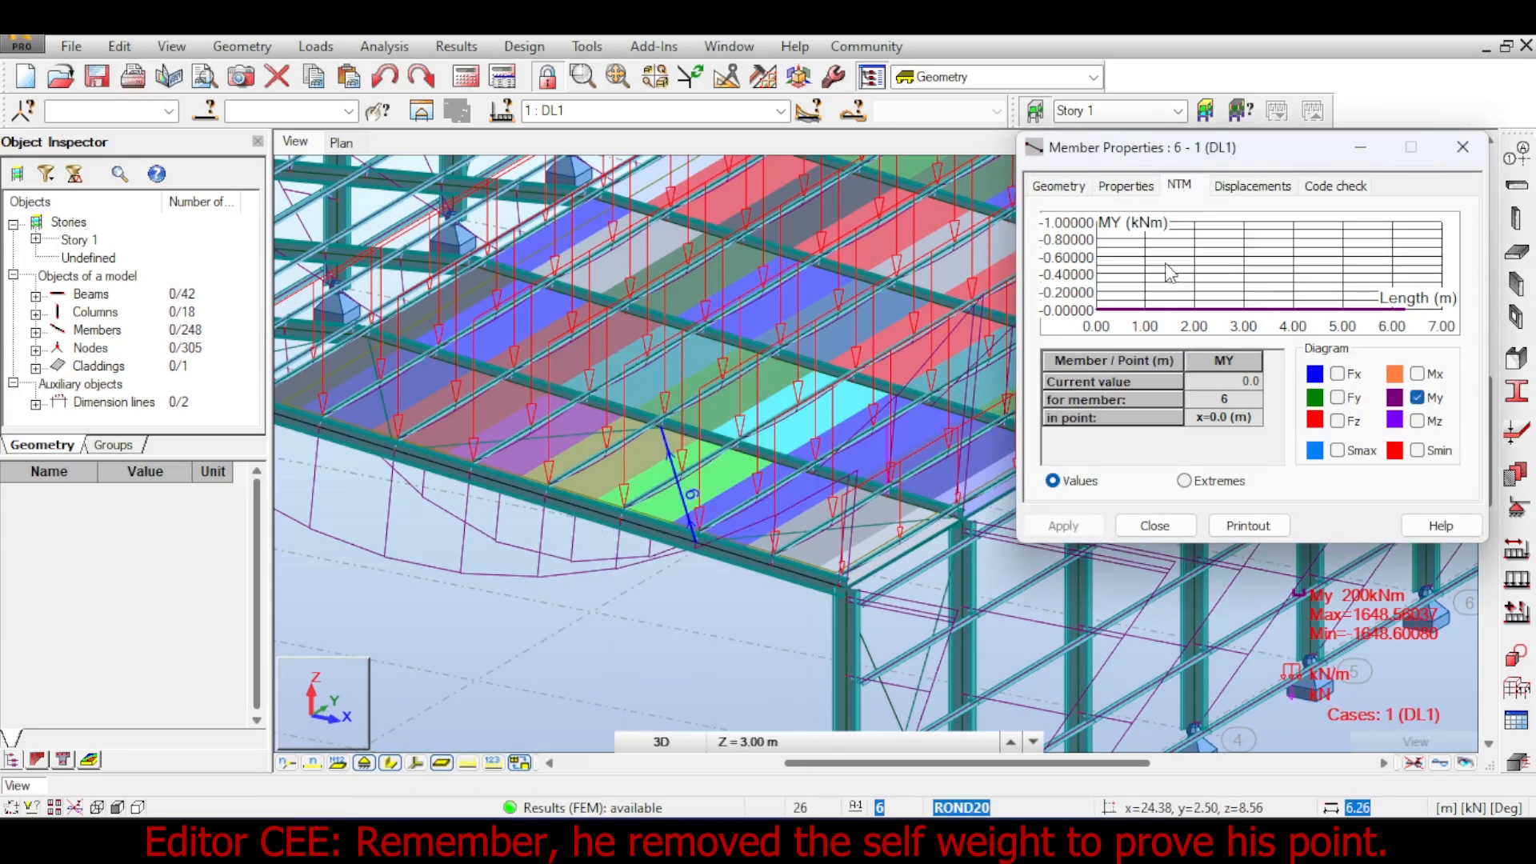
pyautogui.click(1154, 525)
pyautogui.scroll(-5, 961, 453)
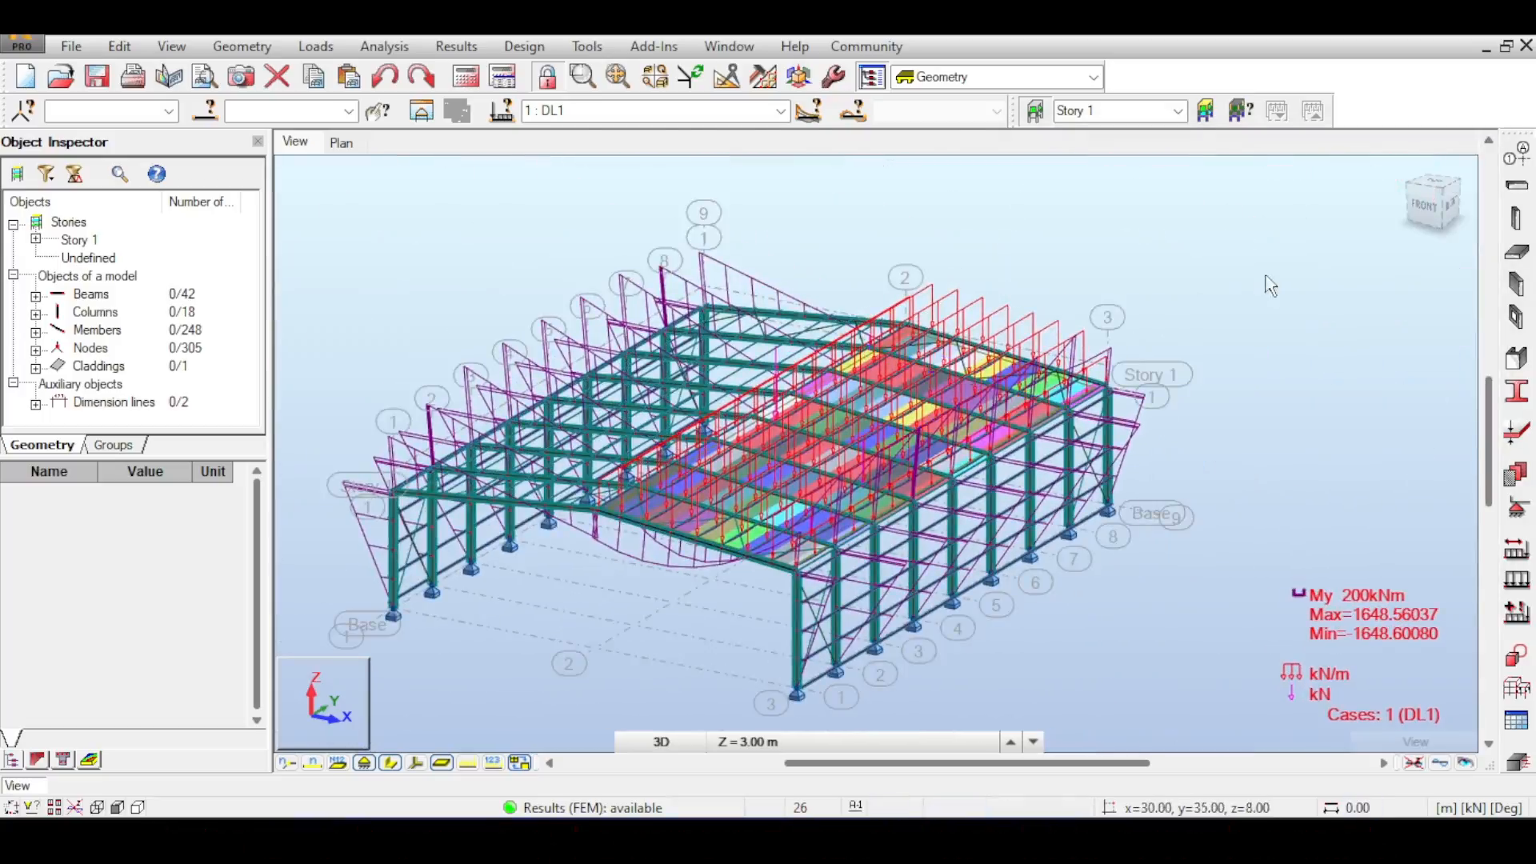
# - Open the Claddings tool and define a rectangular two-way cladding on an end wall of the frame
pyautogui.click(254, 50)
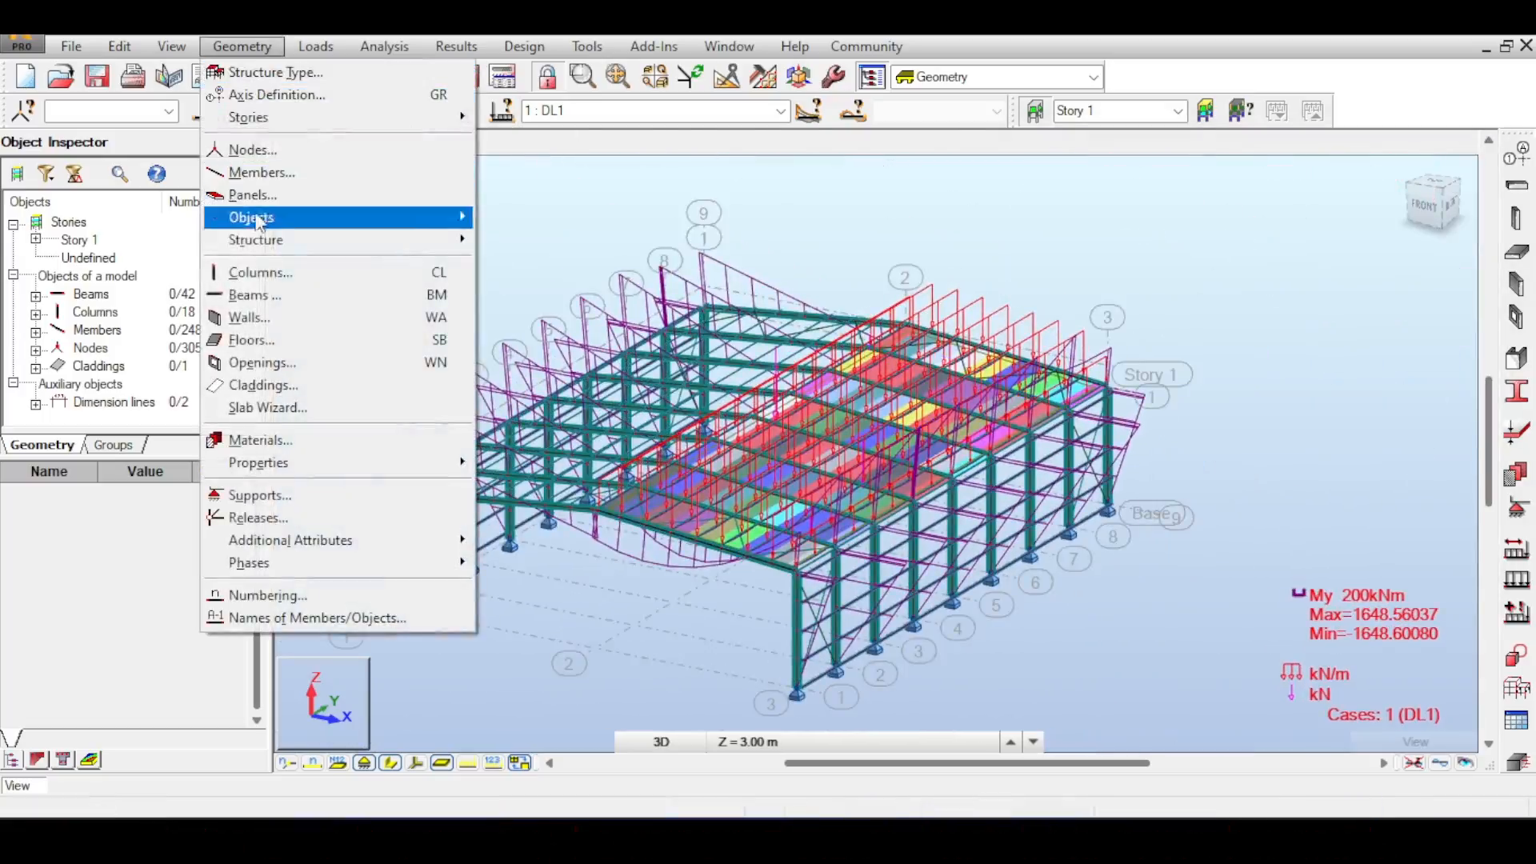
pyautogui.click(293, 408)
pyautogui.scroll(5, 484, 494)
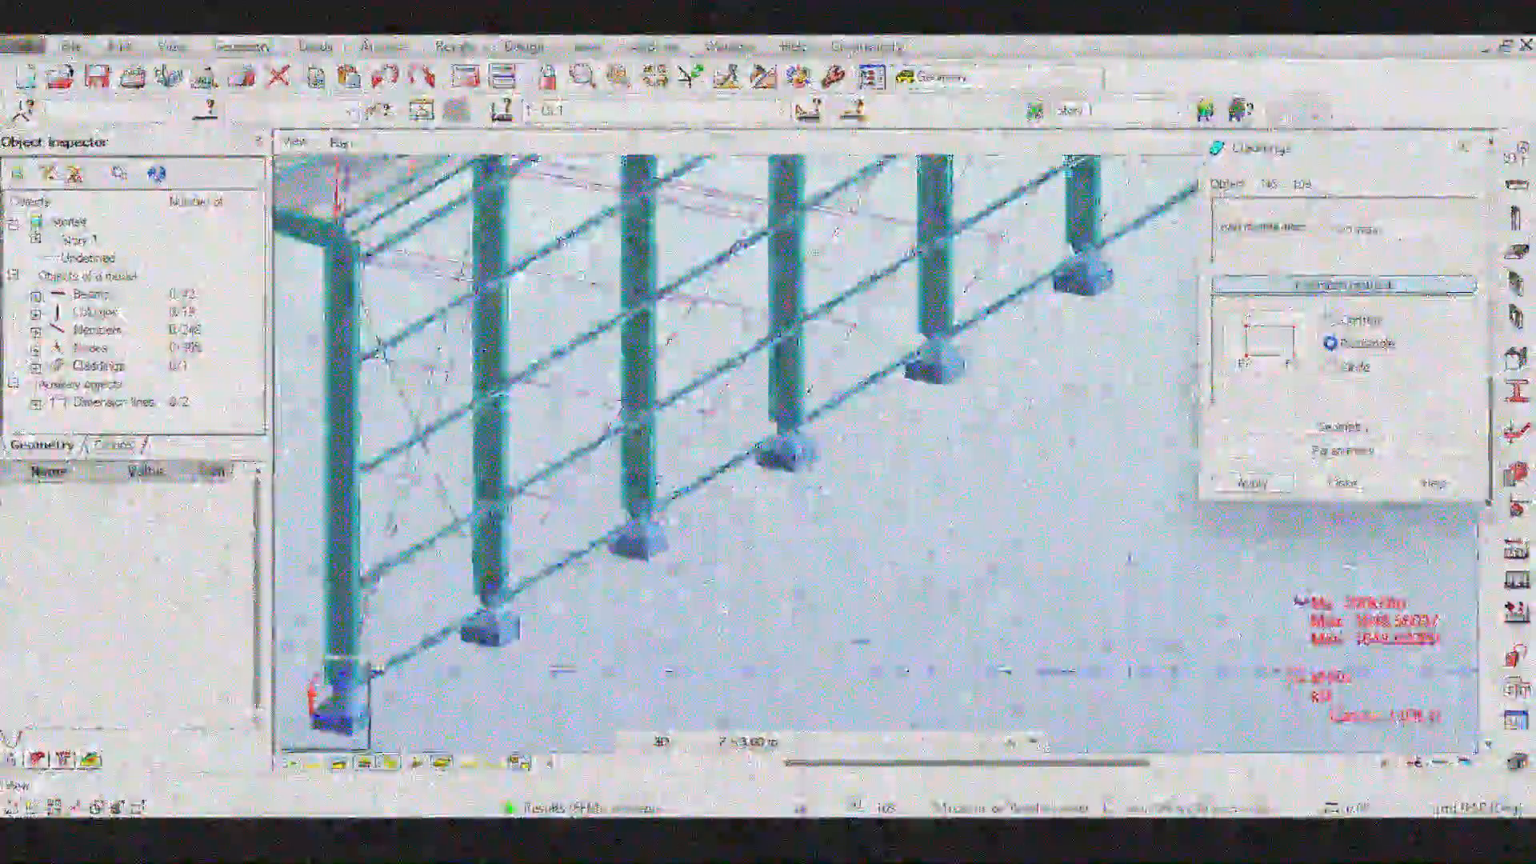
pyautogui.scroll(5, 477, 520)
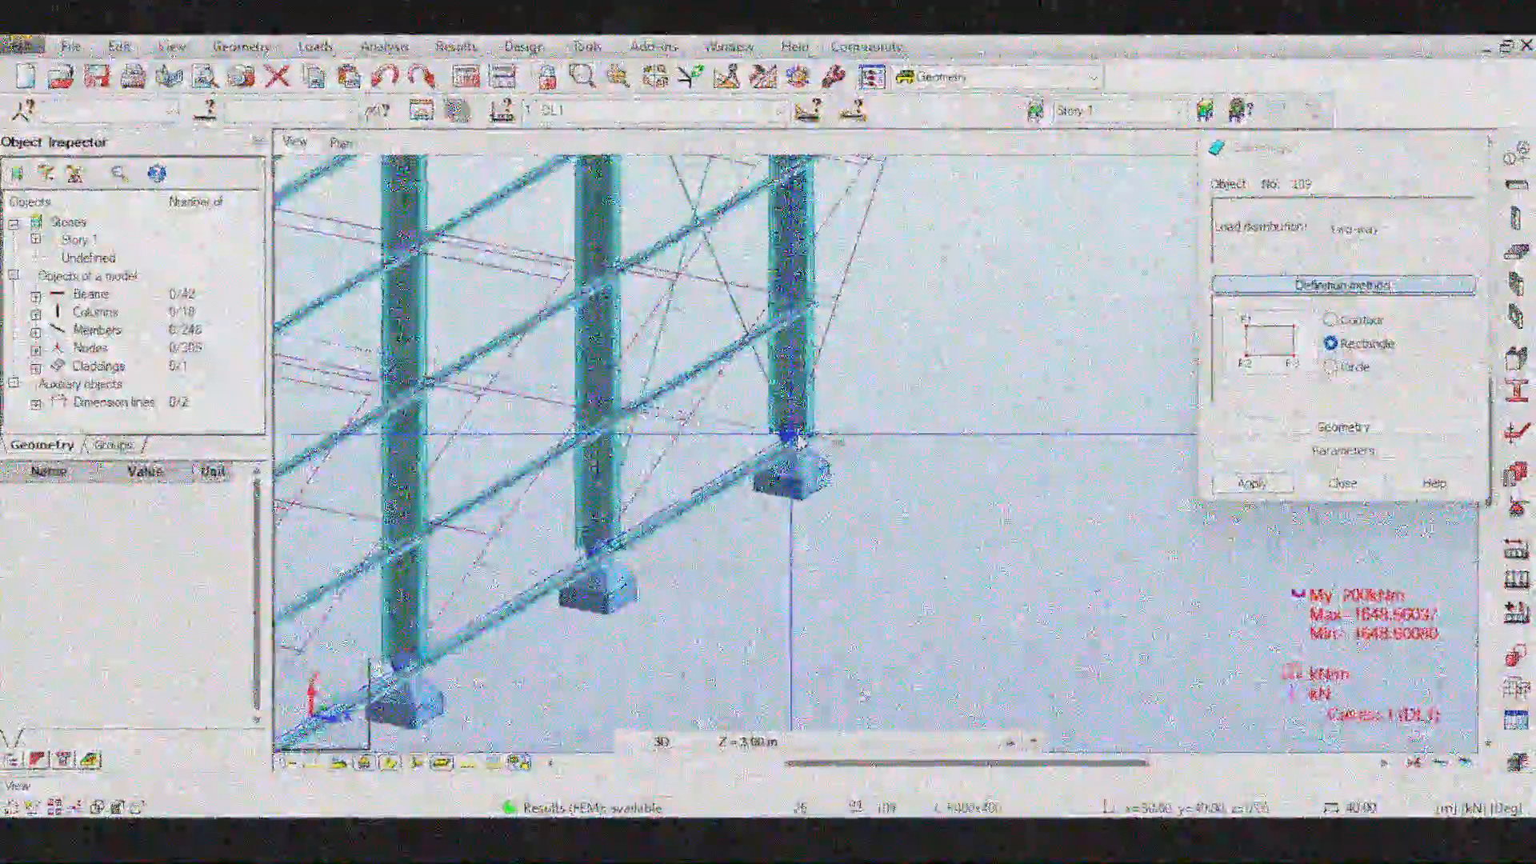
pyautogui.scroll(-10, 756, 326)
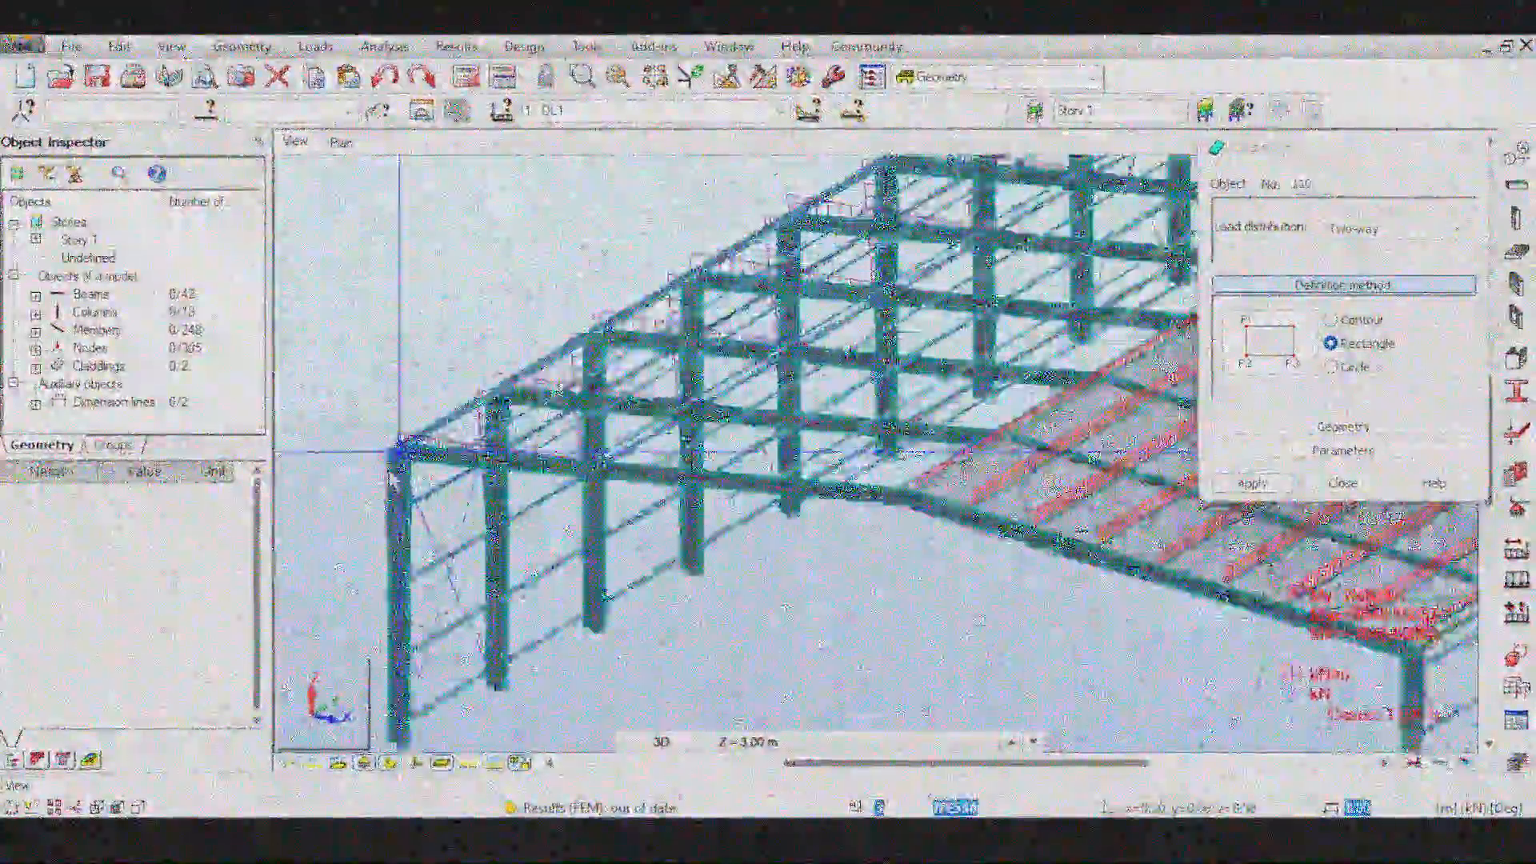
pyautogui.scroll(5, 401, 451)
pyautogui.click(435, 401)
pyautogui.scroll(-8, 436, 400)
pyautogui.scroll(8, 557, 418)
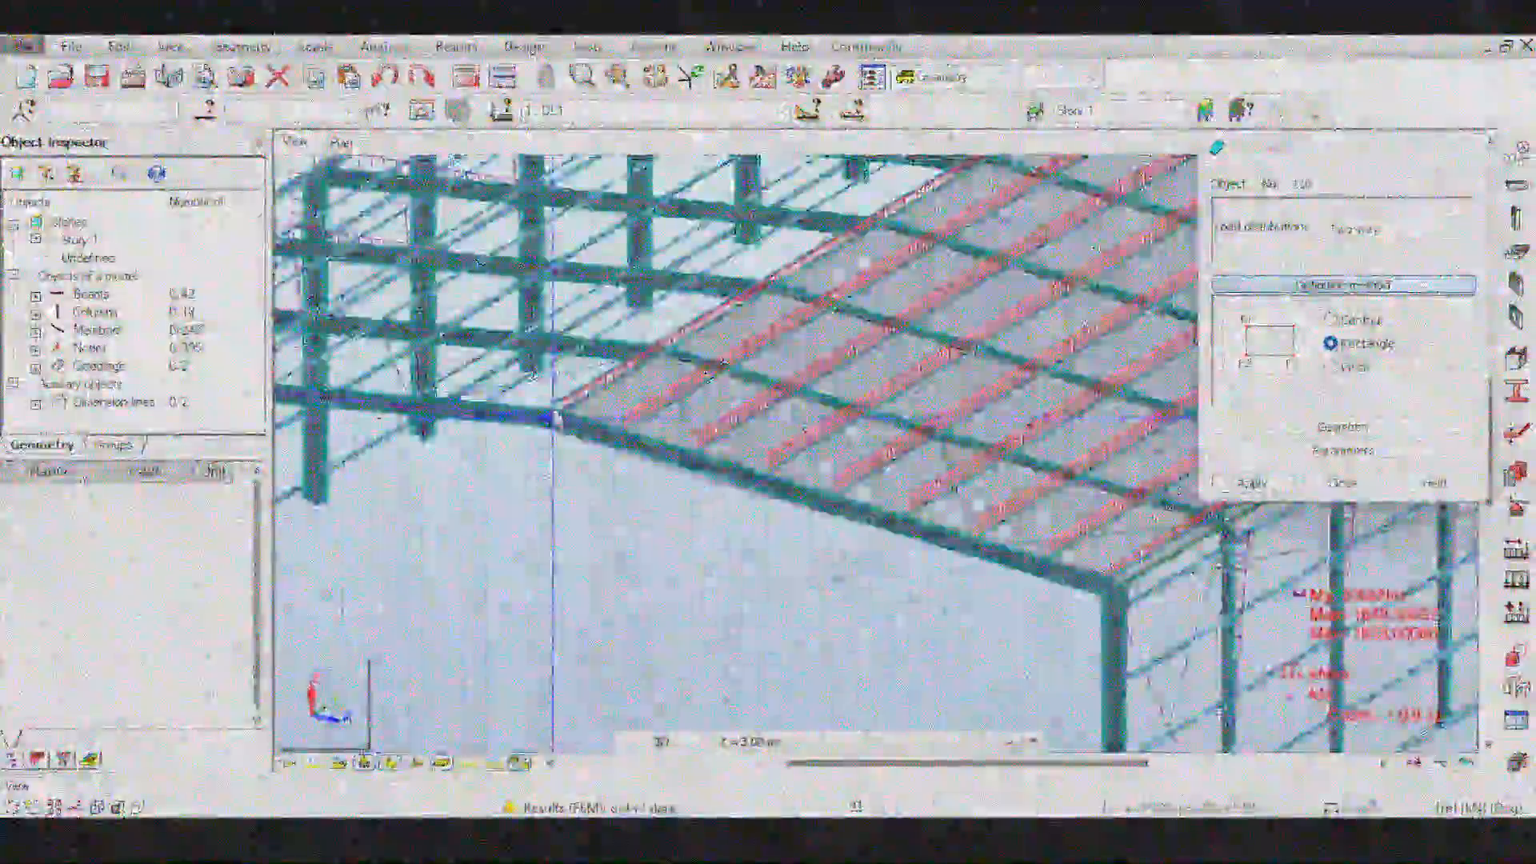
# - Define further rectangular two-way claddings covering the remaining walls of the building
pyautogui.click(569, 420)
pyautogui.scroll(-8, 569, 420)
pyautogui.scroll(7, 795, 343)
pyautogui.scroll(3, 795, 343)
pyautogui.scroll(-8, 774, 336)
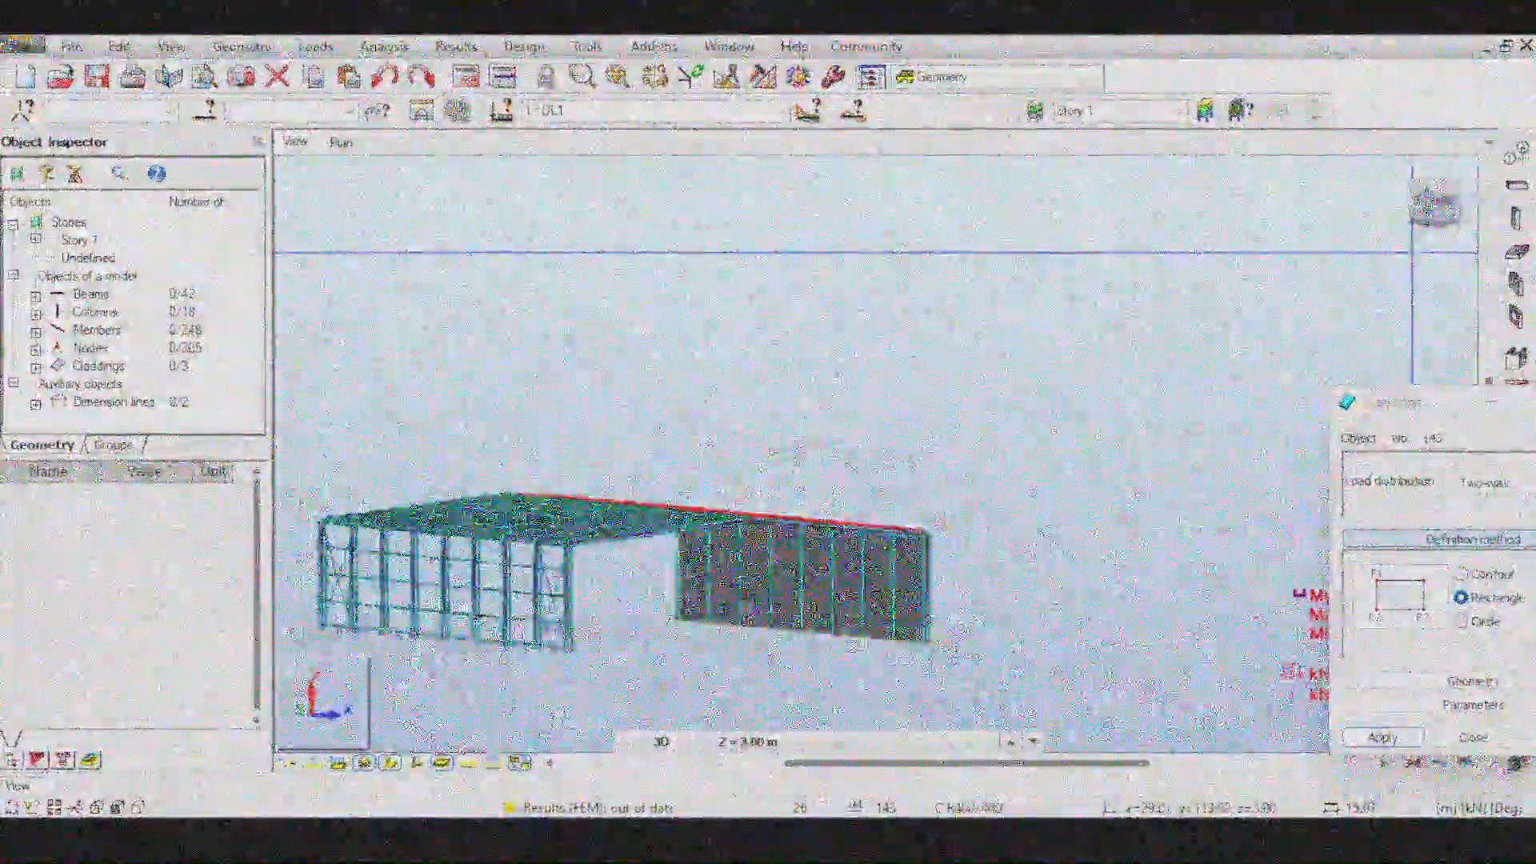
pyautogui.scroll(5, 313, 680)
pyautogui.scroll(6, 392, 430)
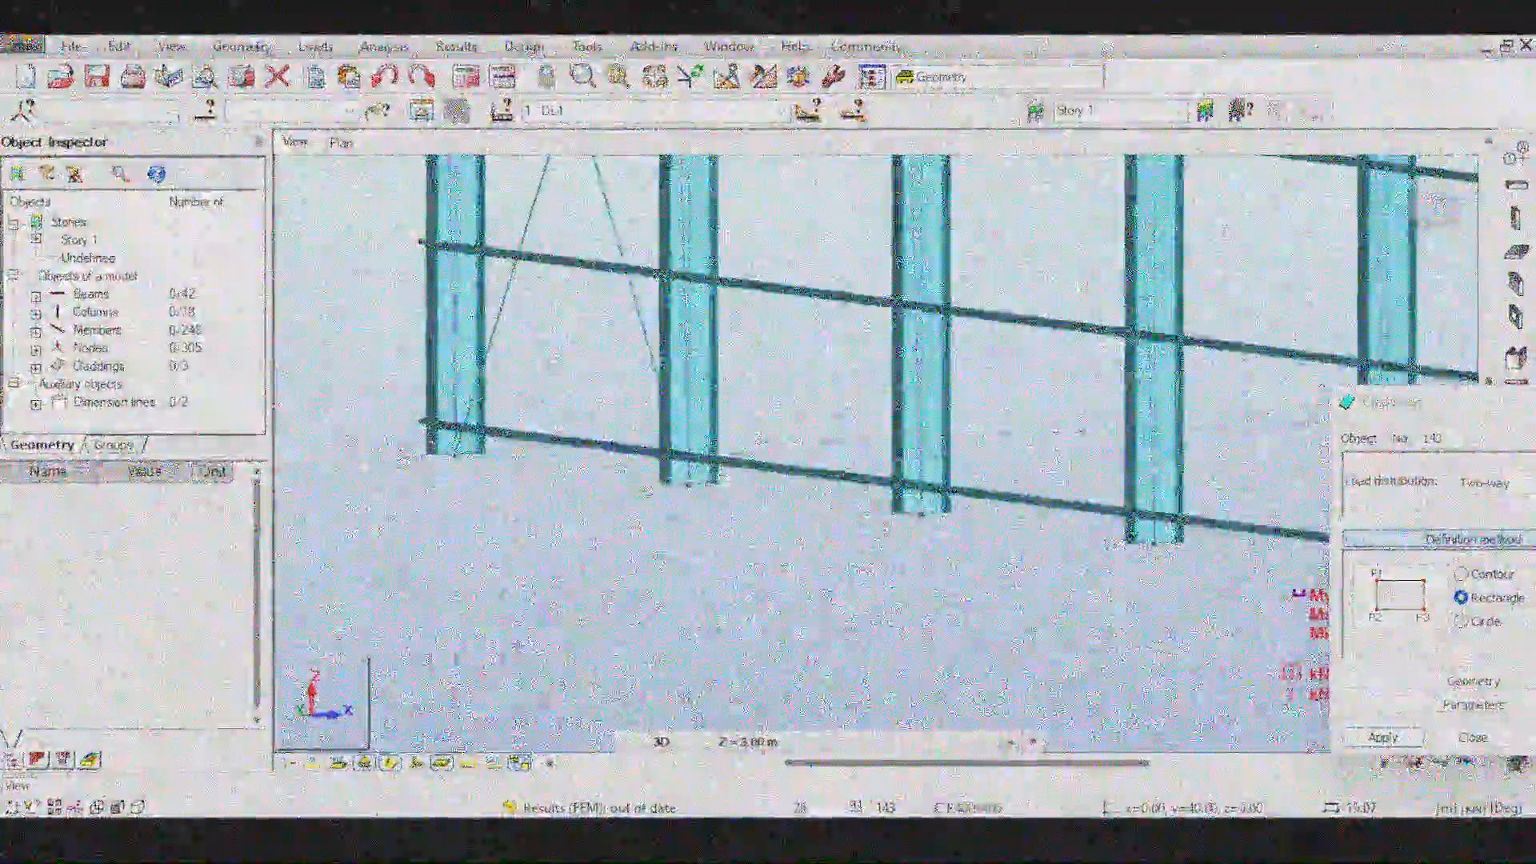
pyautogui.click(456, 455)
pyautogui.scroll(-9, 456, 455)
pyautogui.scroll(6, 880, 506)
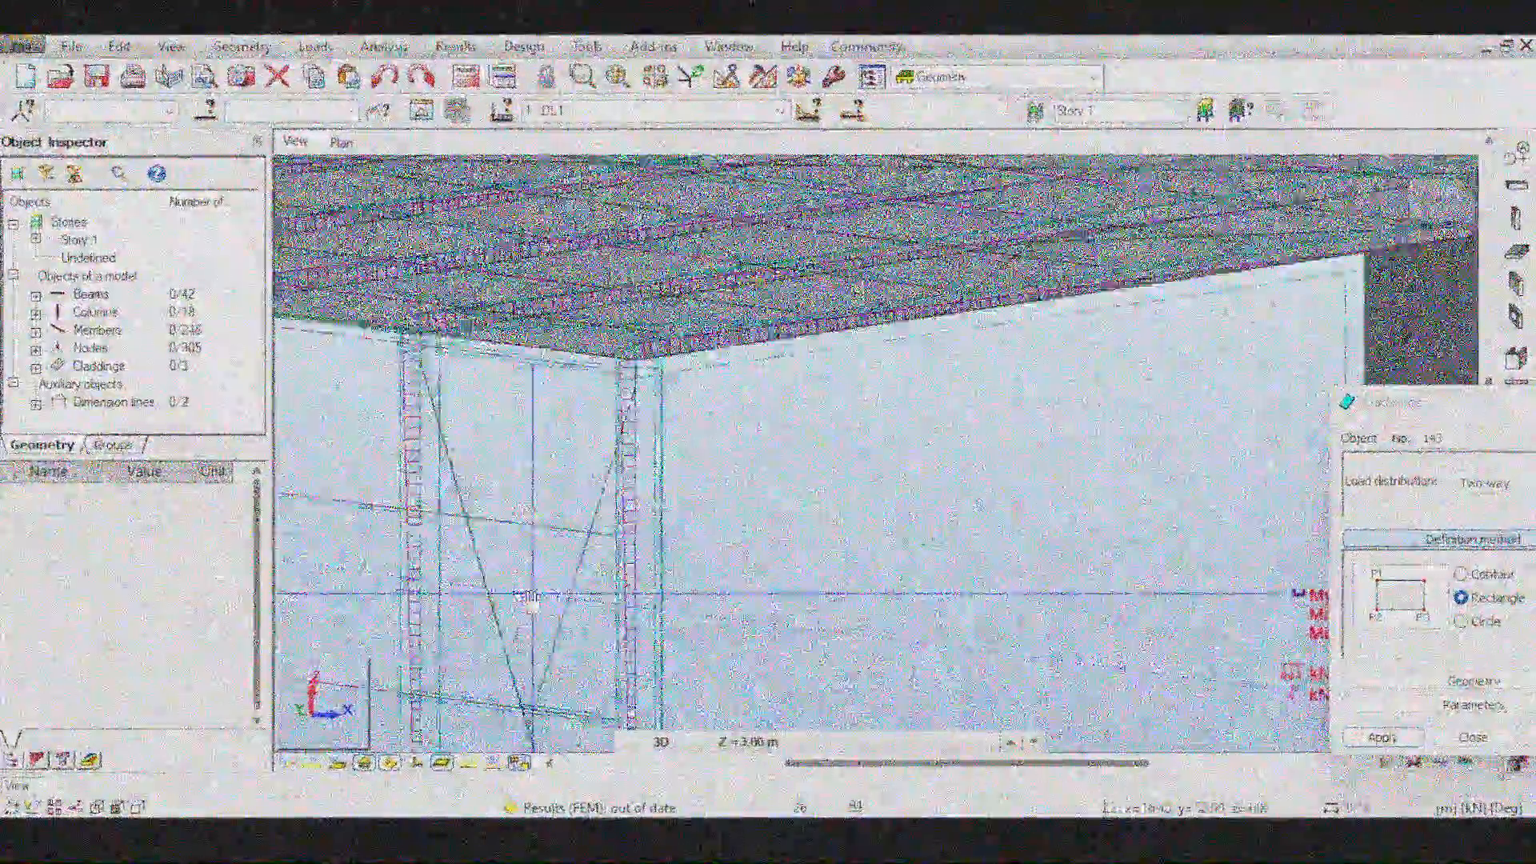
pyautogui.scroll(3, 522, 515)
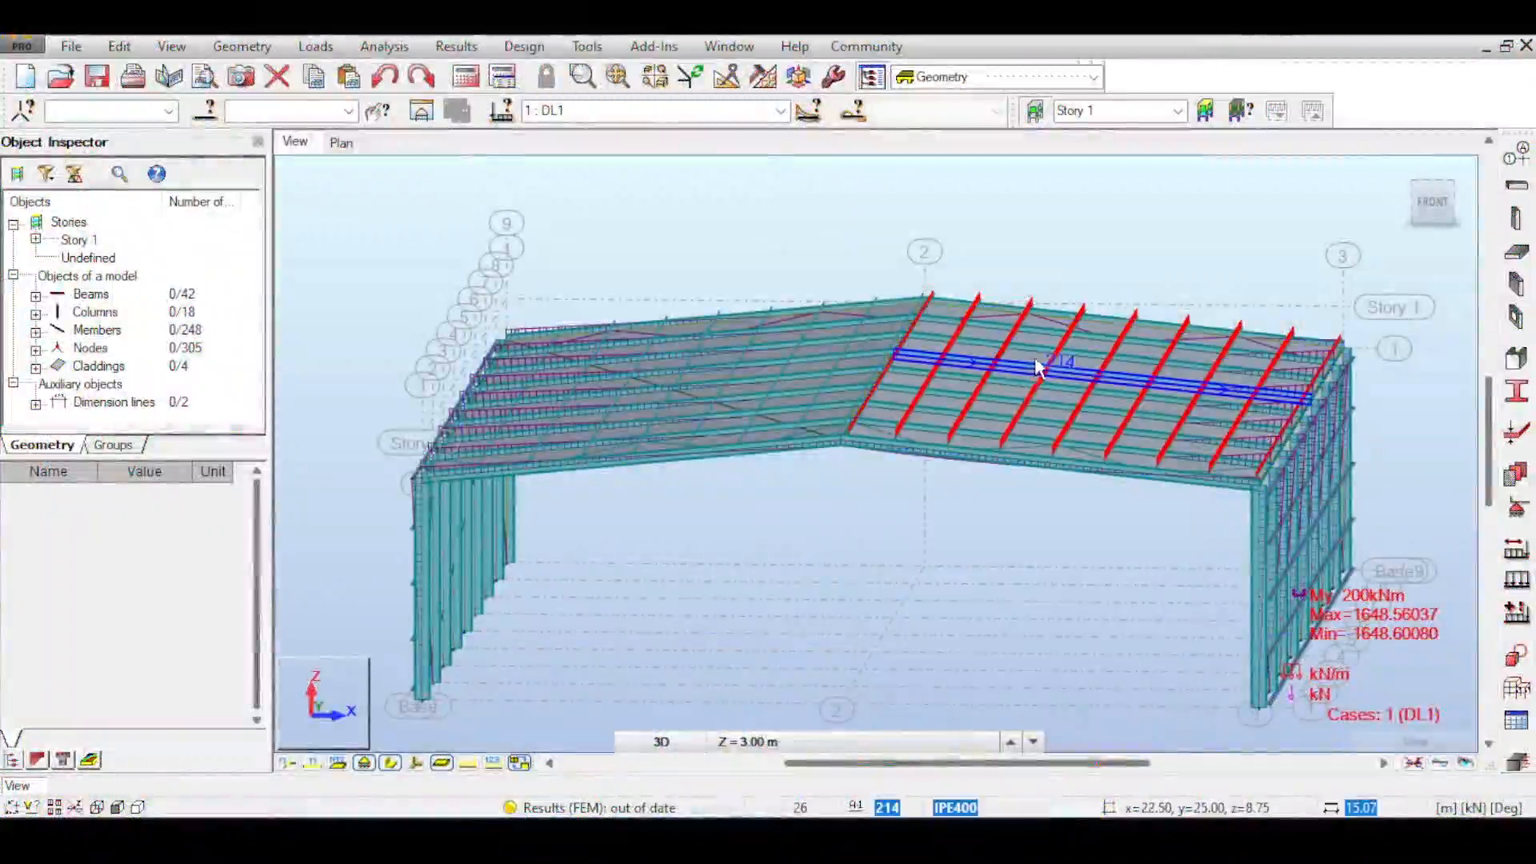
# - Apply a downward uniform planar surface load in global Z to the two roof claddings in load case DL1
pyautogui.click(315, 45)
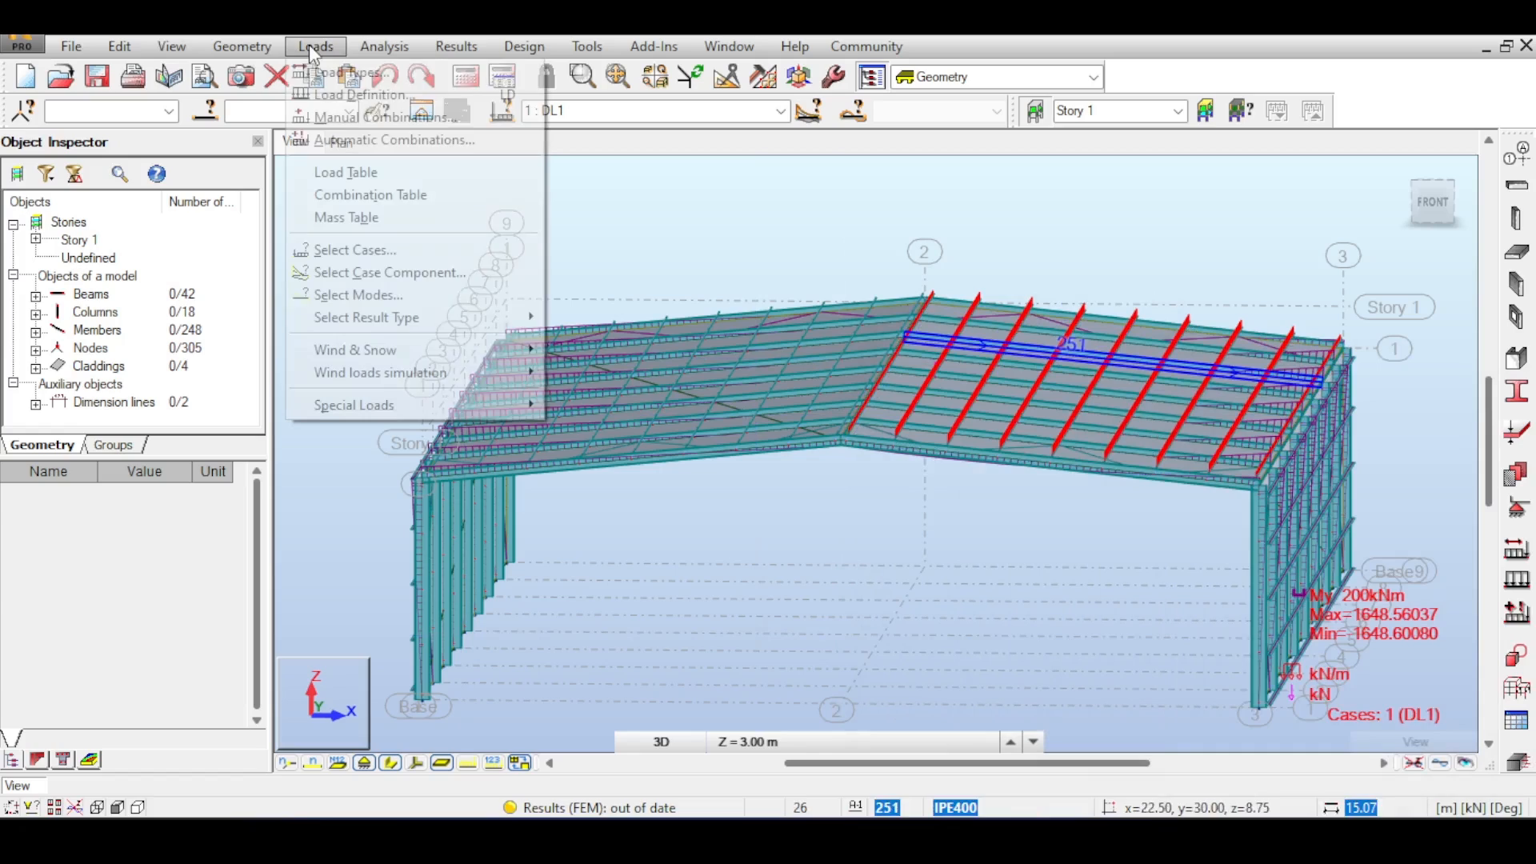
pyautogui.click(353, 173)
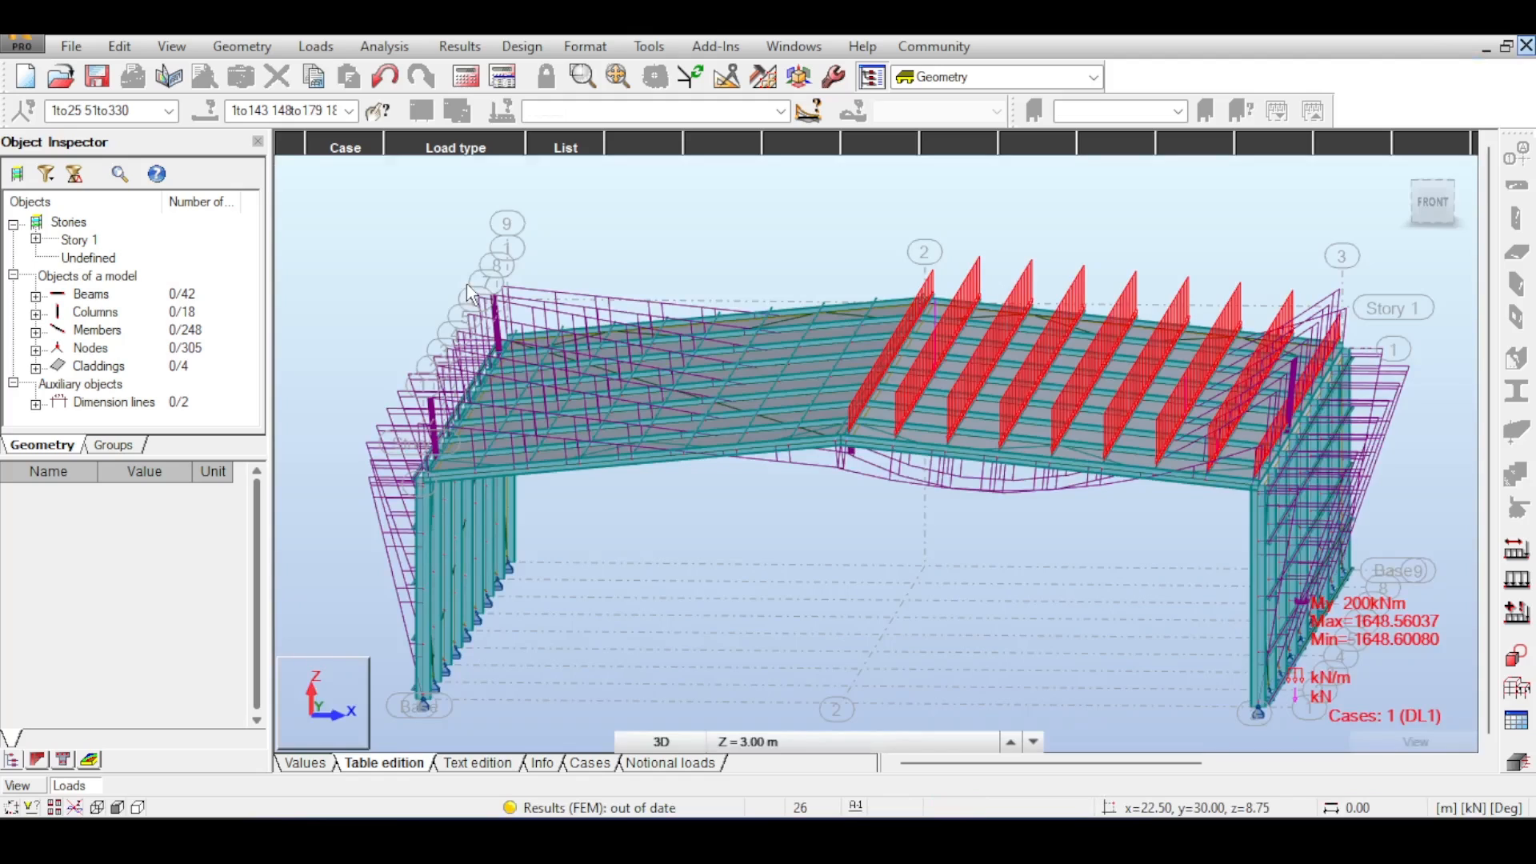
pyautogui.click(1518, 584)
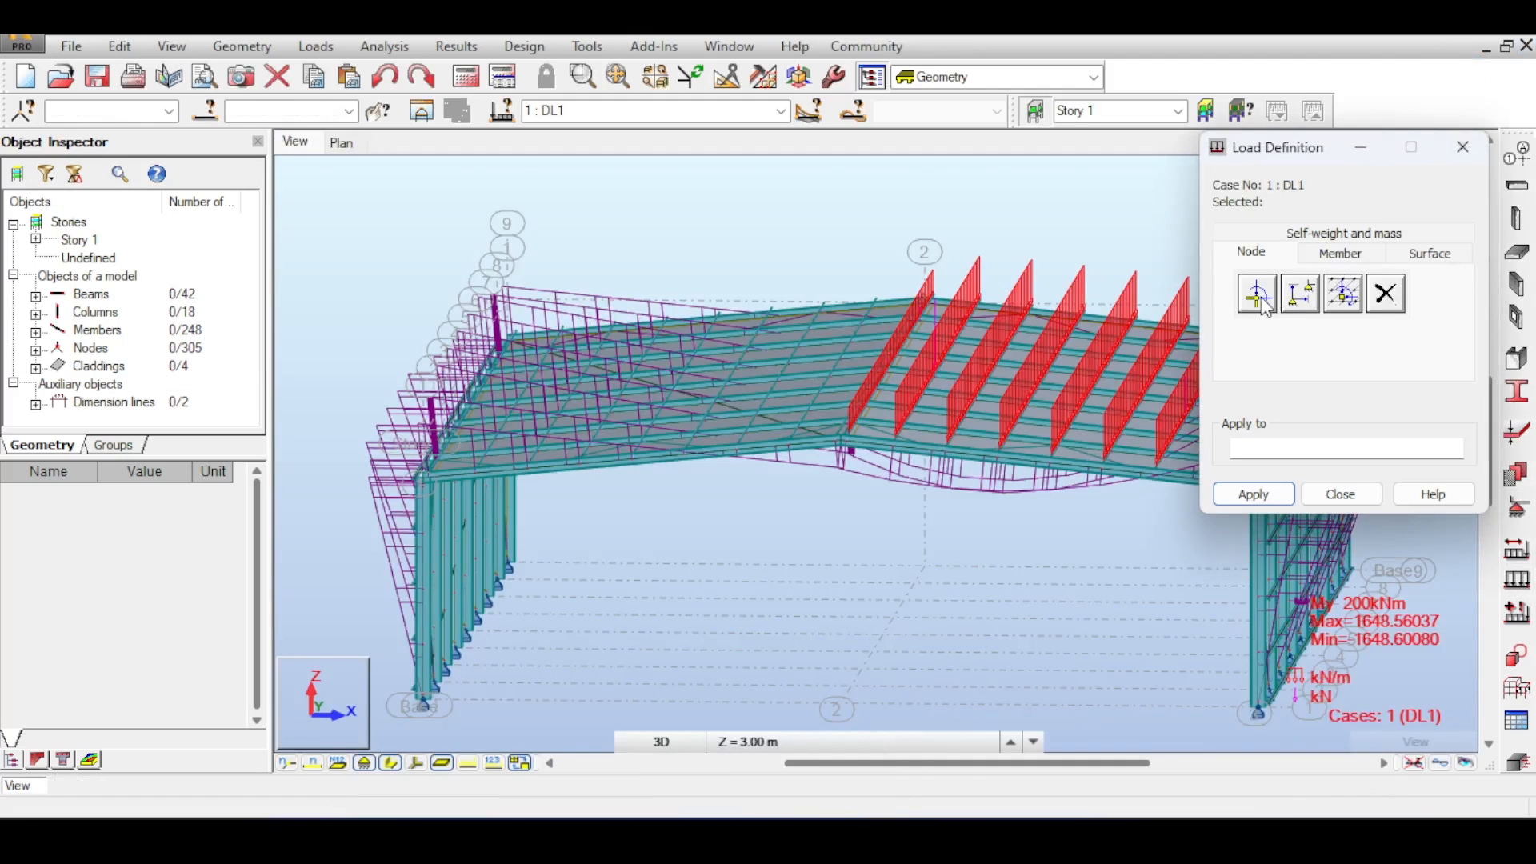
pyautogui.click(1428, 253)
pyautogui.click(1267, 335)
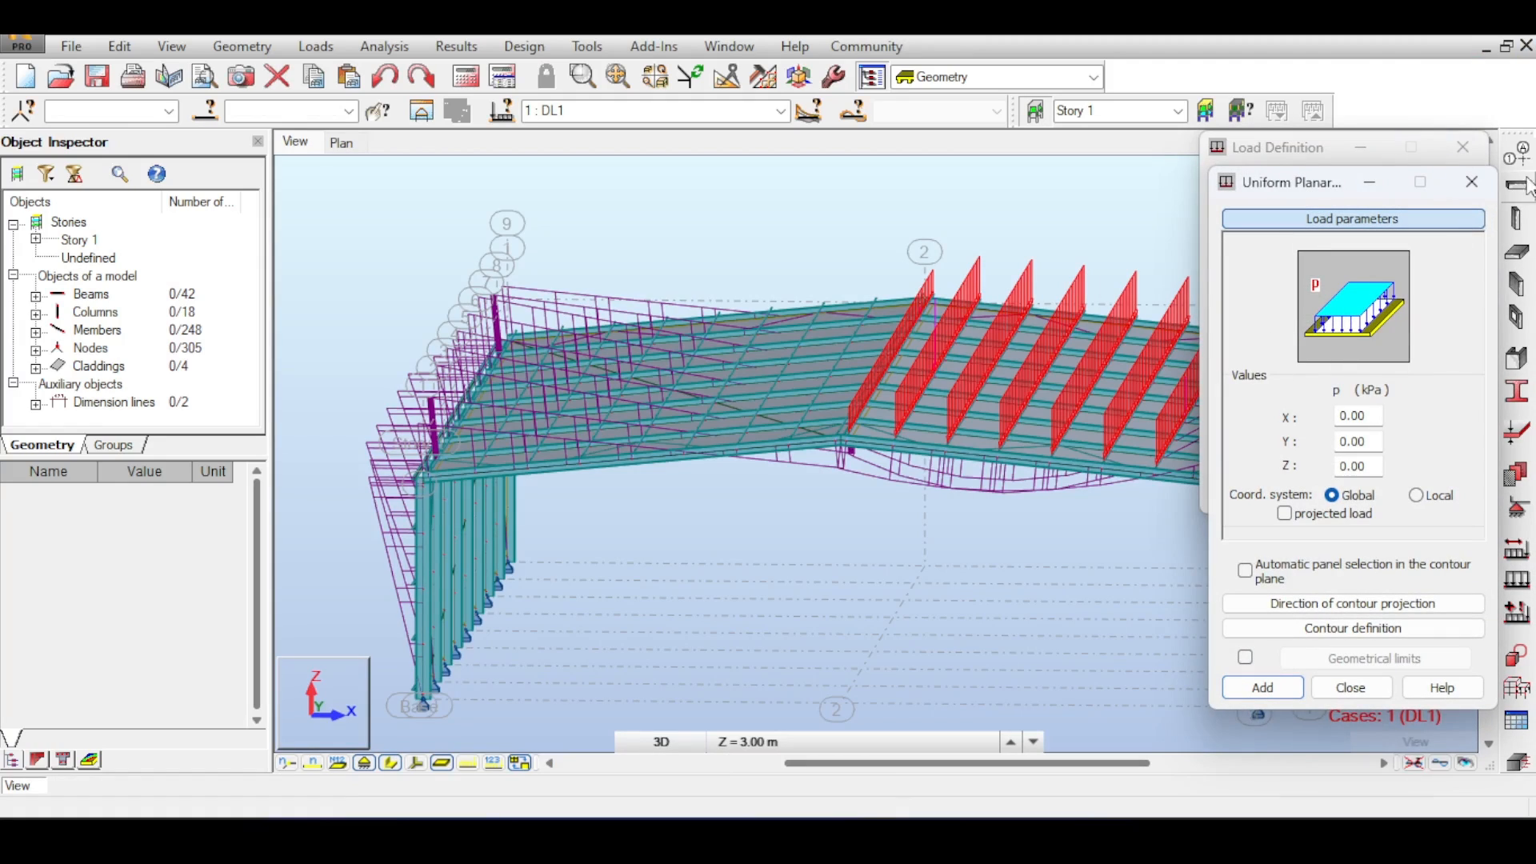
pyautogui.click(1467, 185)
pyautogui.click(1258, 295)
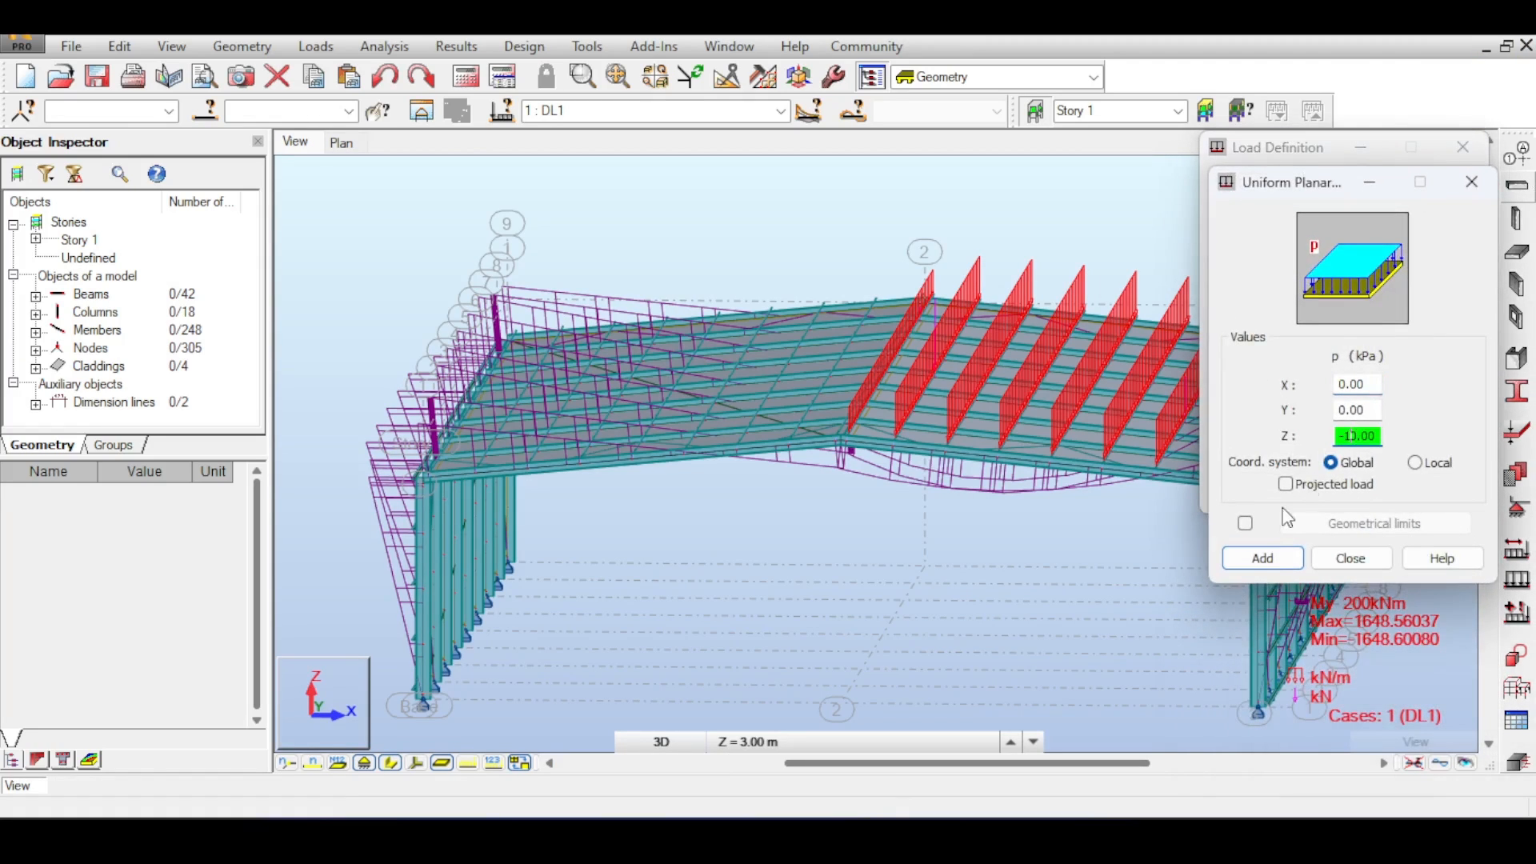
pyautogui.click(1261, 557)
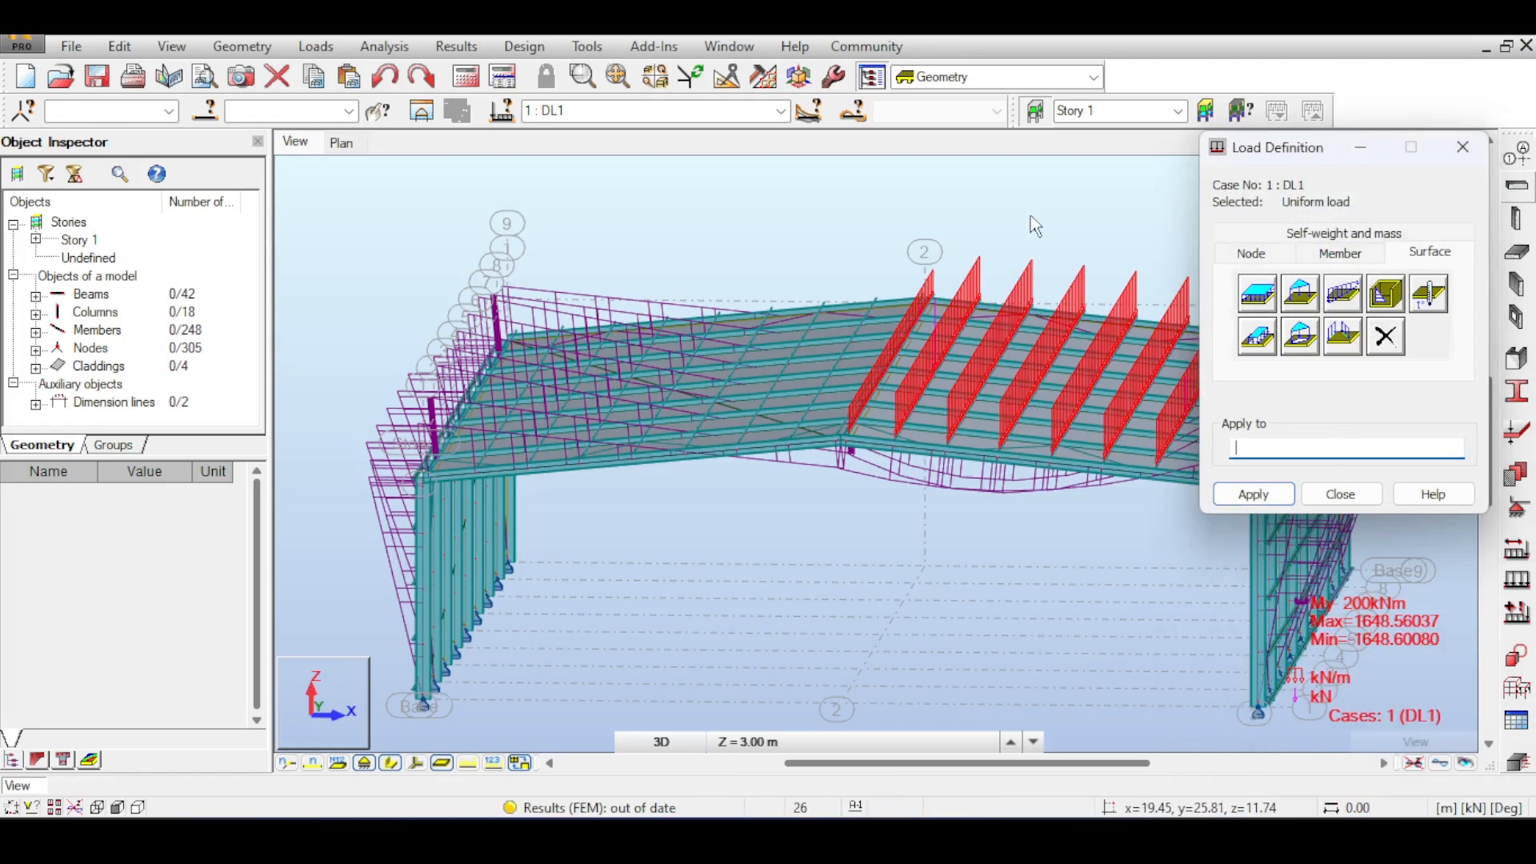
pyautogui.click(862, 426)
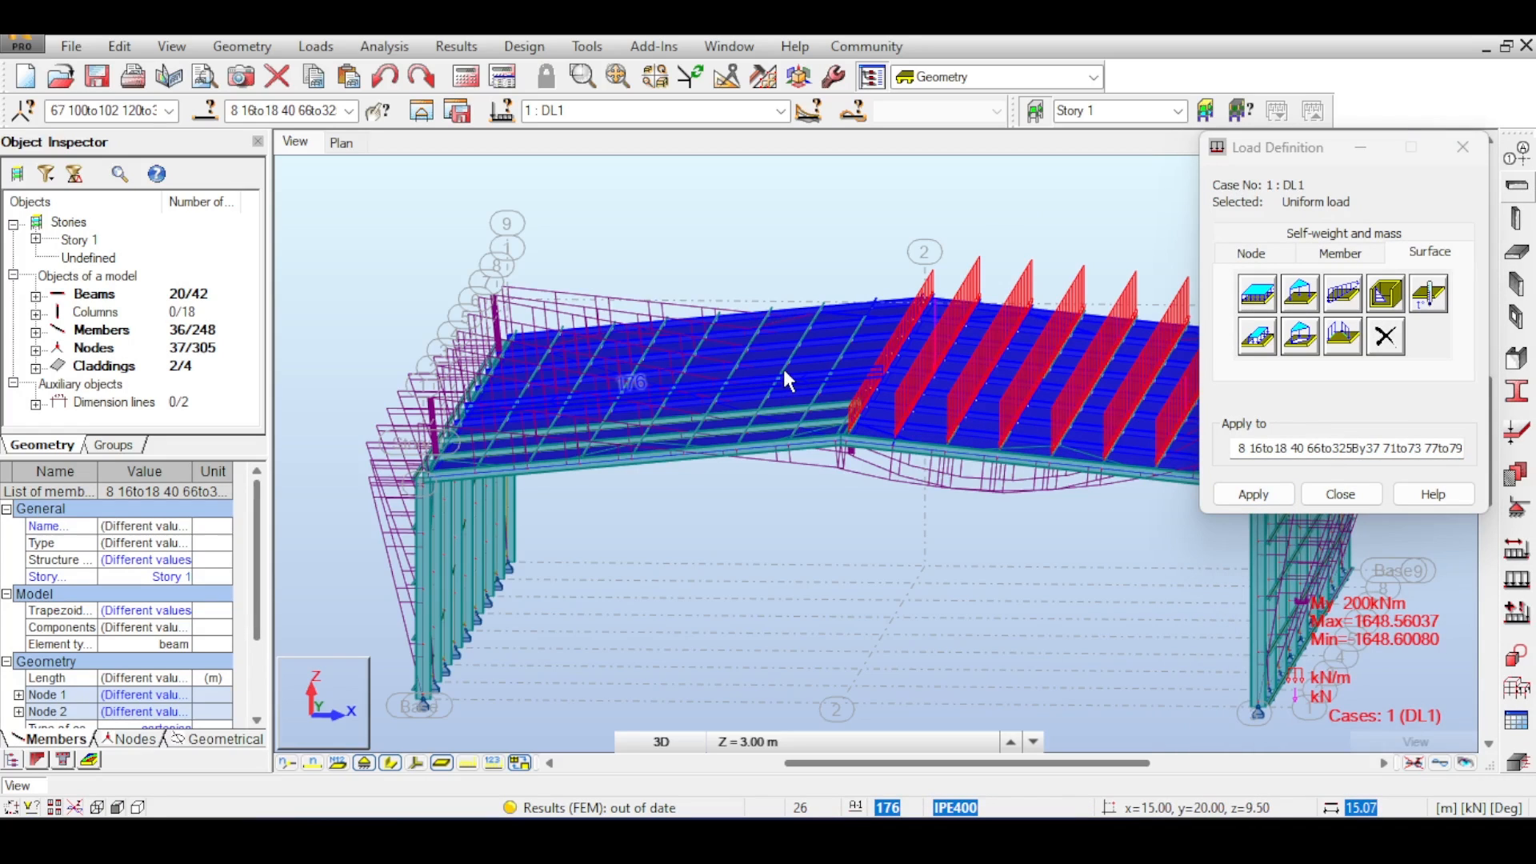
pyautogui.click(1258, 495)
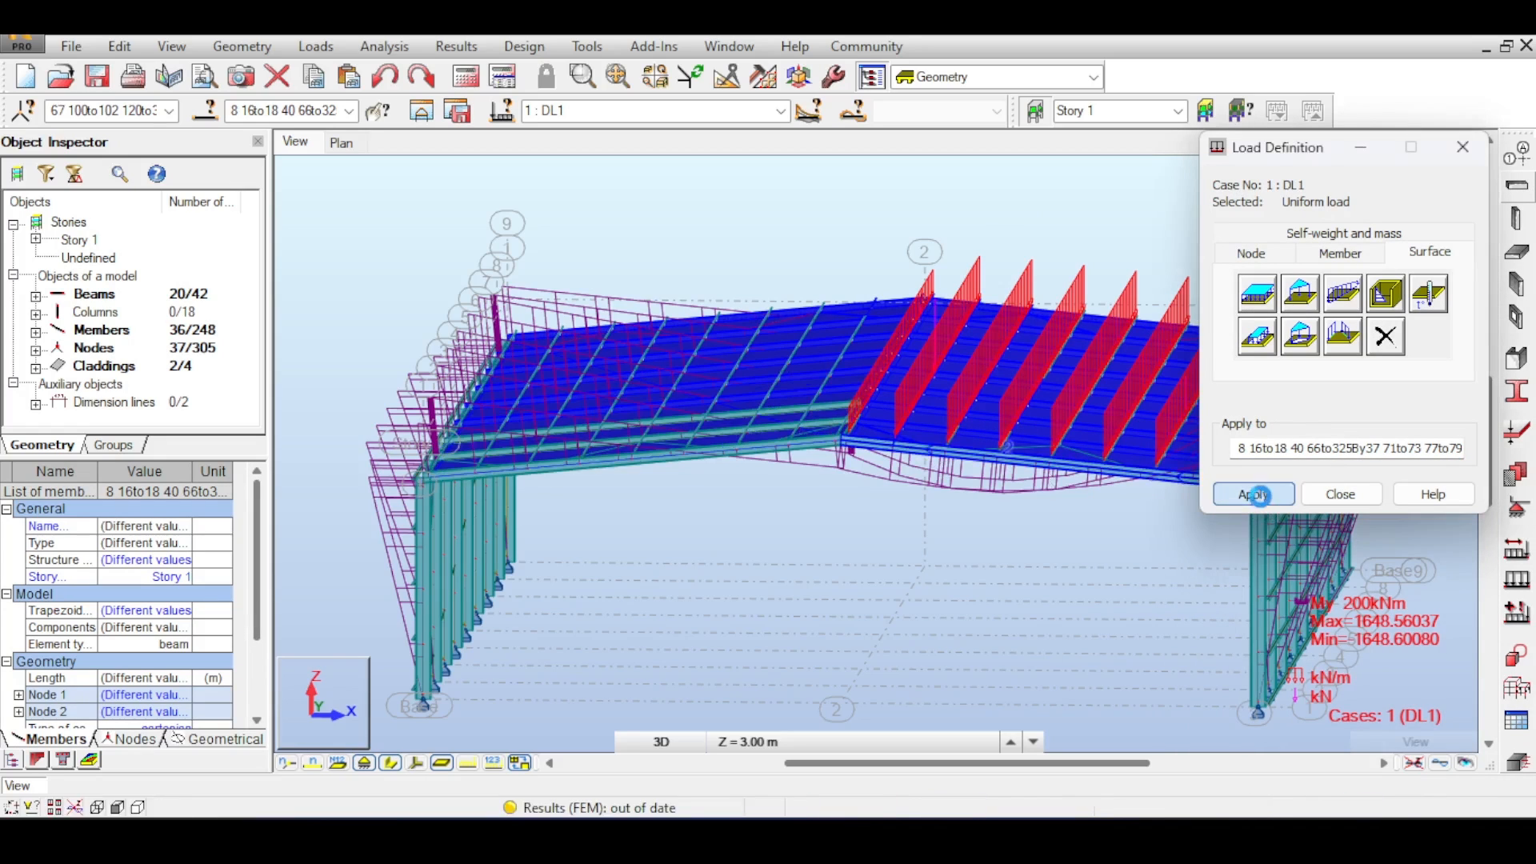
# - Apply a uniform planar surface load of 1 kPa in global X to the two long side wall claddings
pyautogui.moveTo(991, 232); pyautogui.dragTo(1001, 135, button='middle')
pyautogui.moveTo(724, 445); pyautogui.dragTo(846, 341, button='middle')
pyautogui.click(1255, 300)
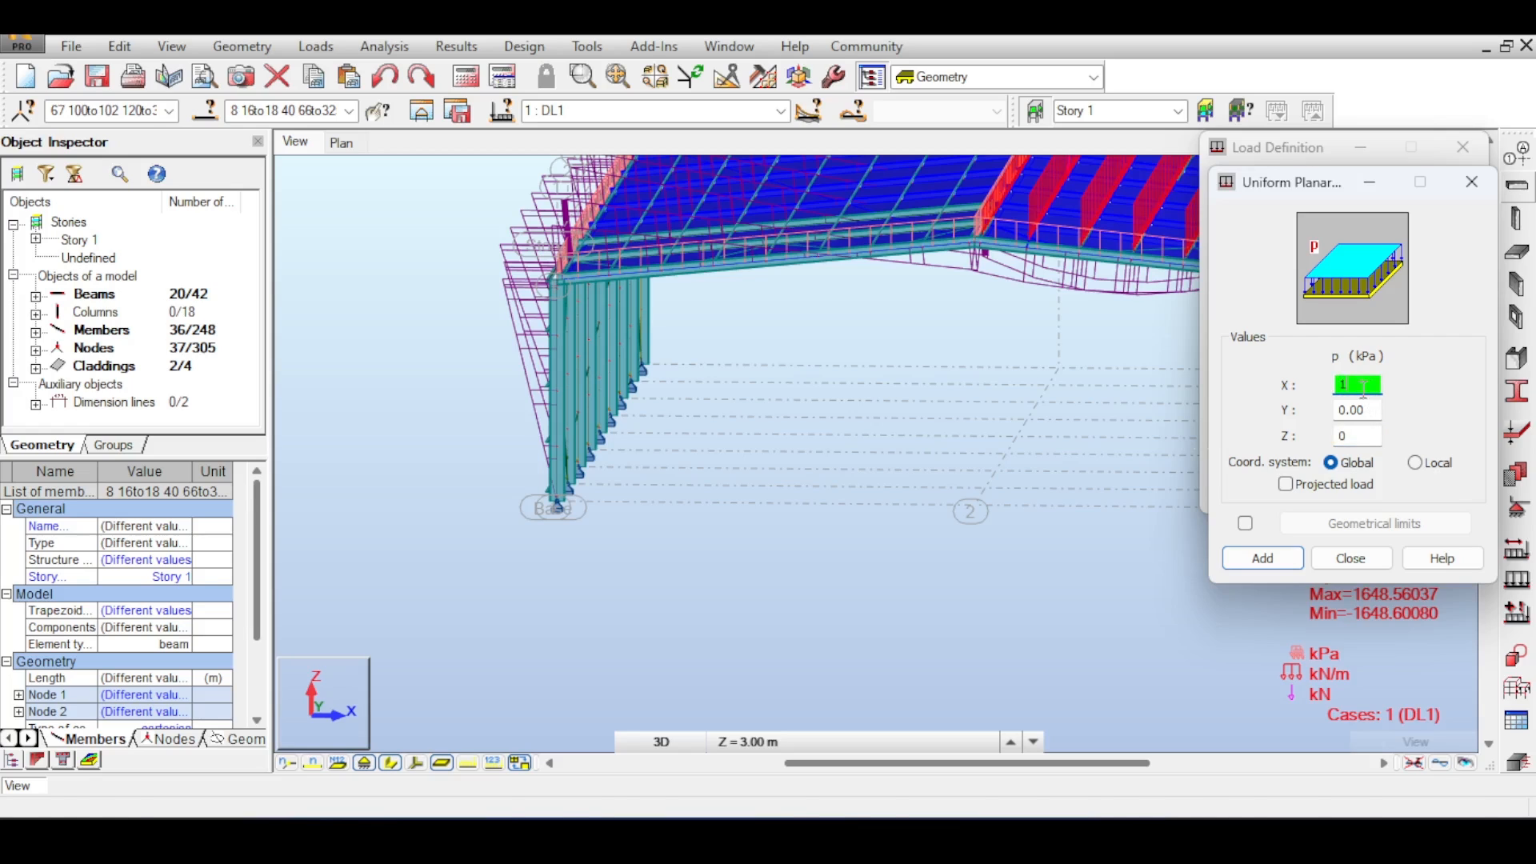
pyautogui.moveTo(1331, 184); pyautogui.dragTo(1306, 280)
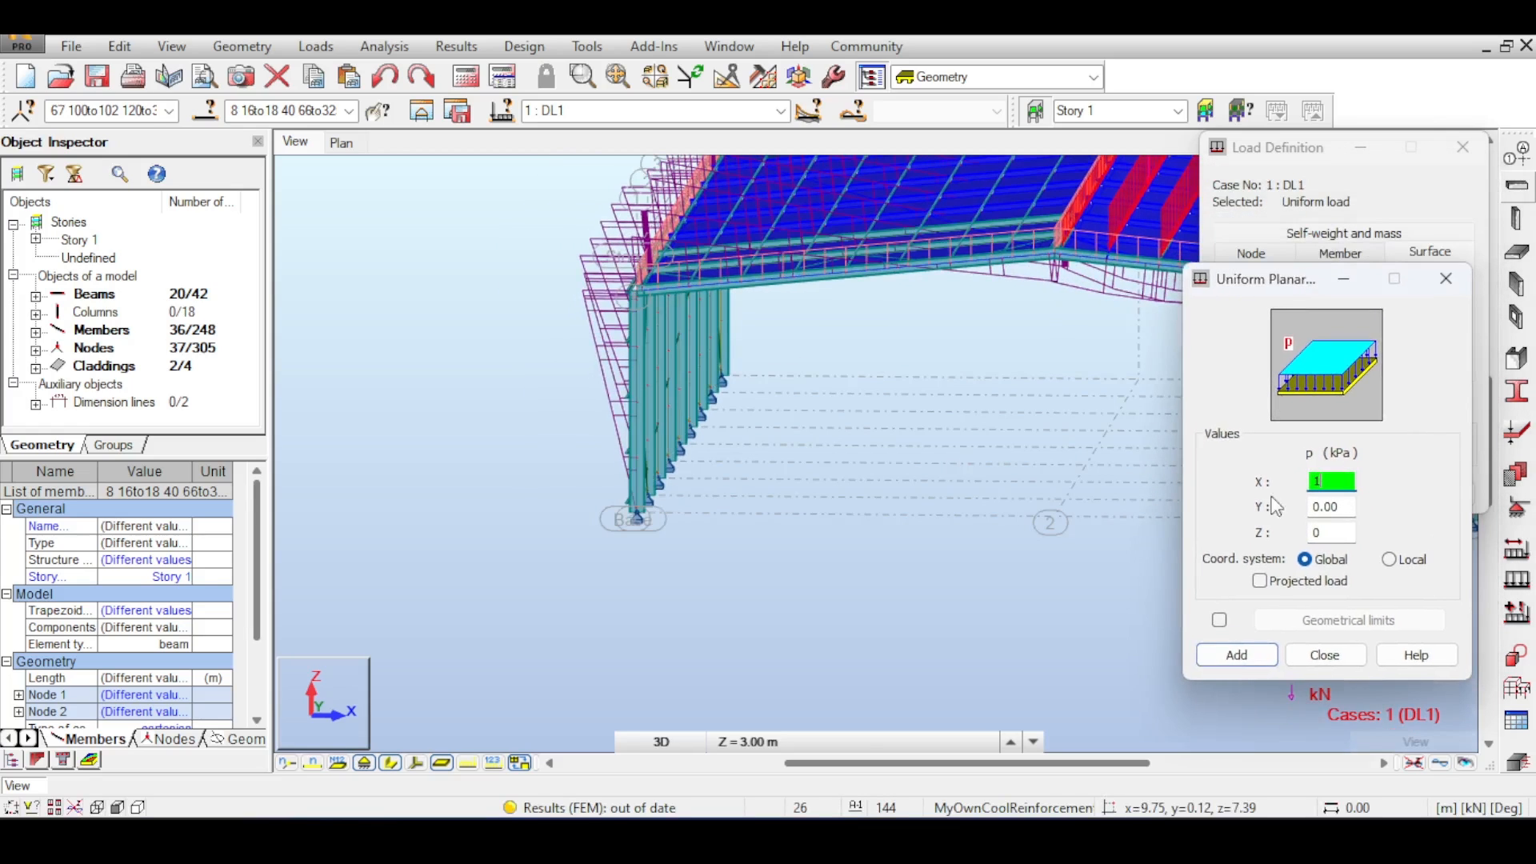
pyautogui.click(1240, 662)
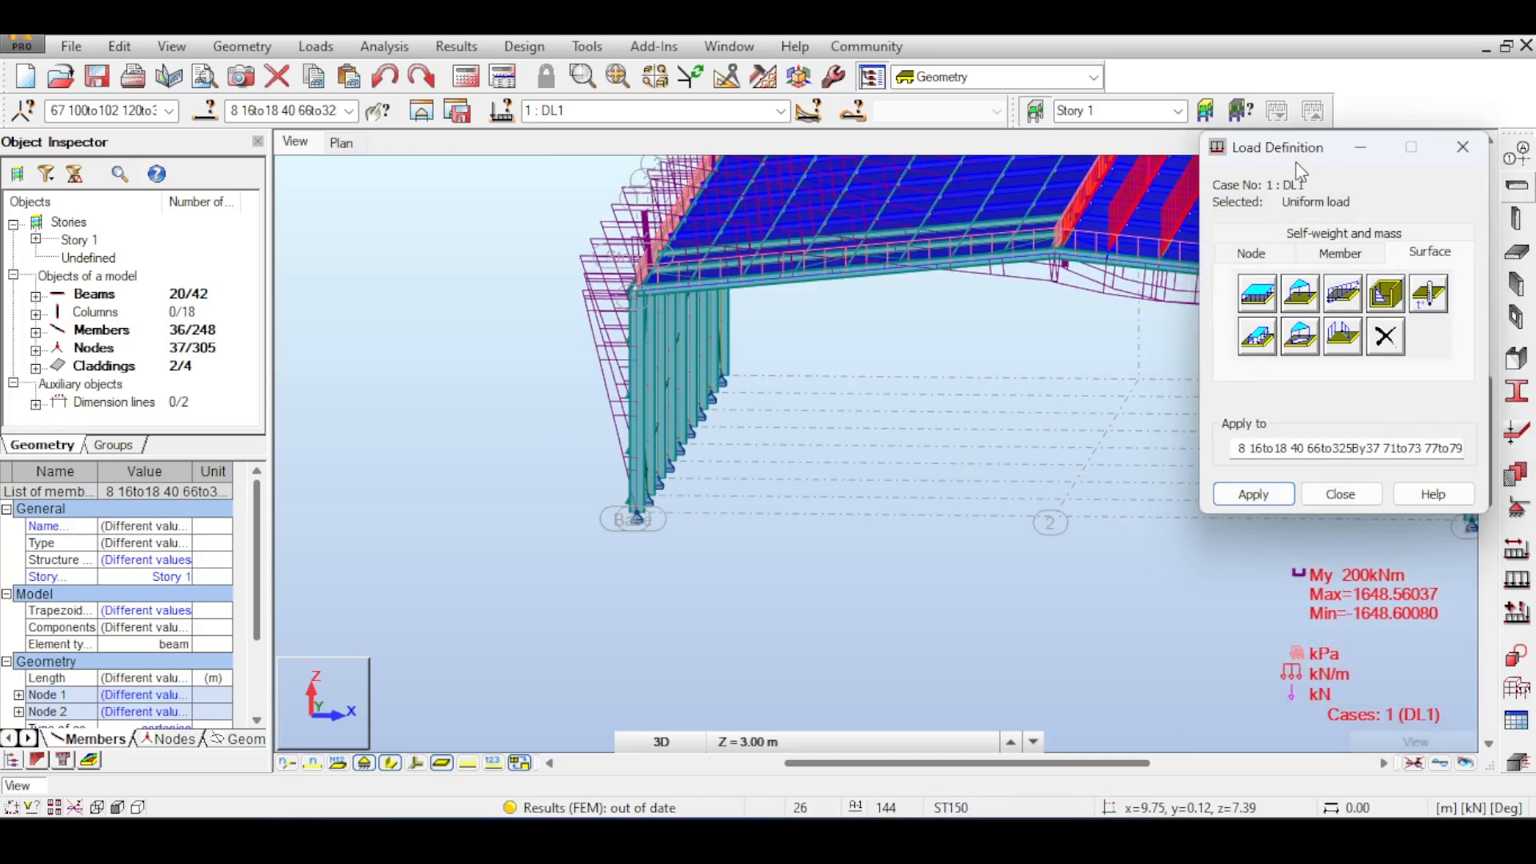
pyautogui.moveTo(1298, 164); pyautogui.dragTo(1425, 389)
pyautogui.click(1420, 208)
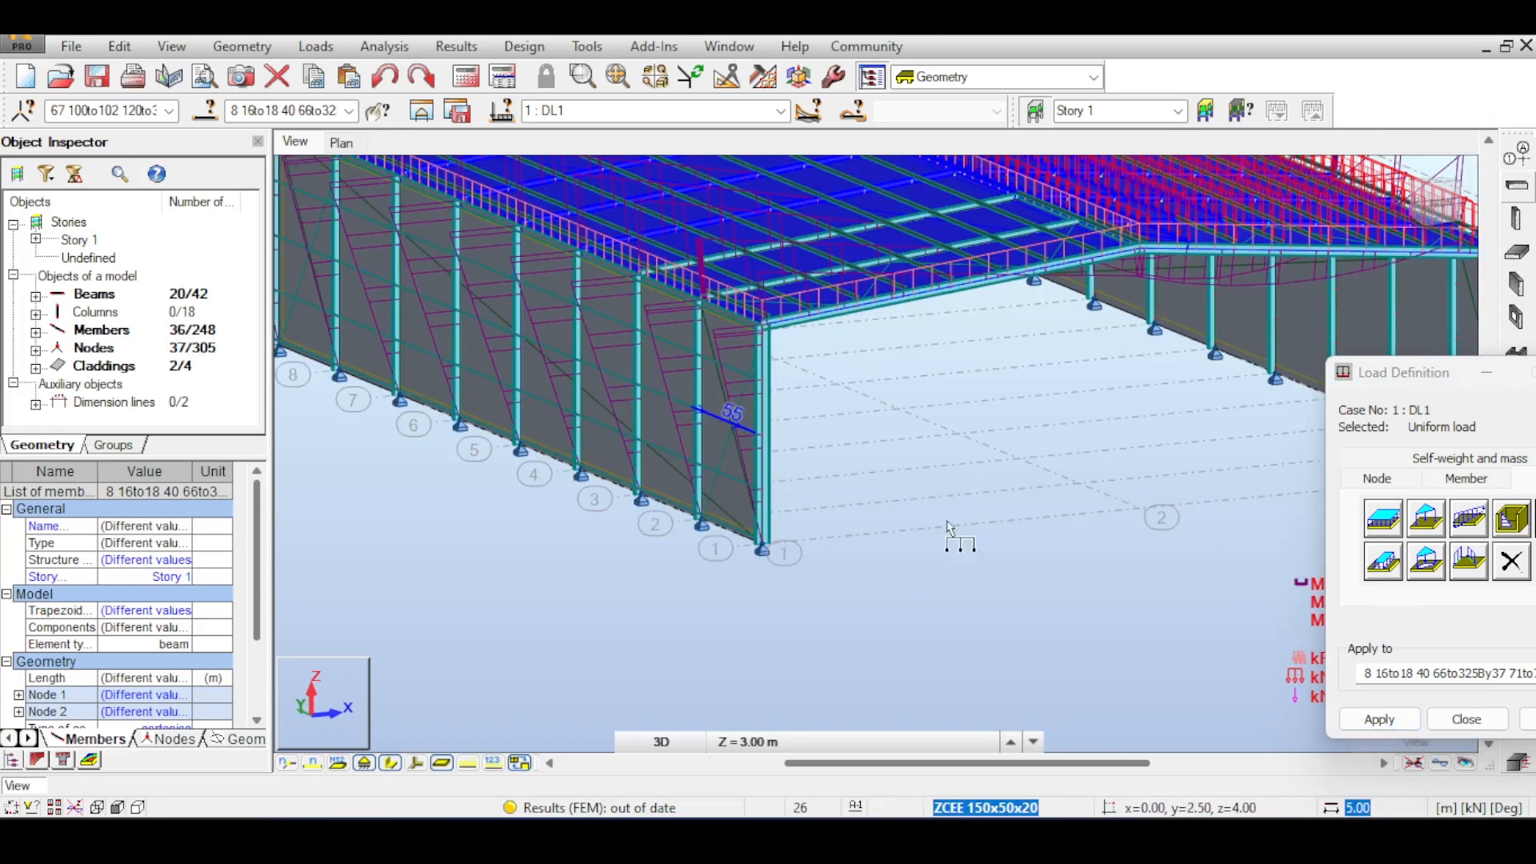
pyautogui.moveTo(1469, 372); pyautogui.dragTo(1300, 322)
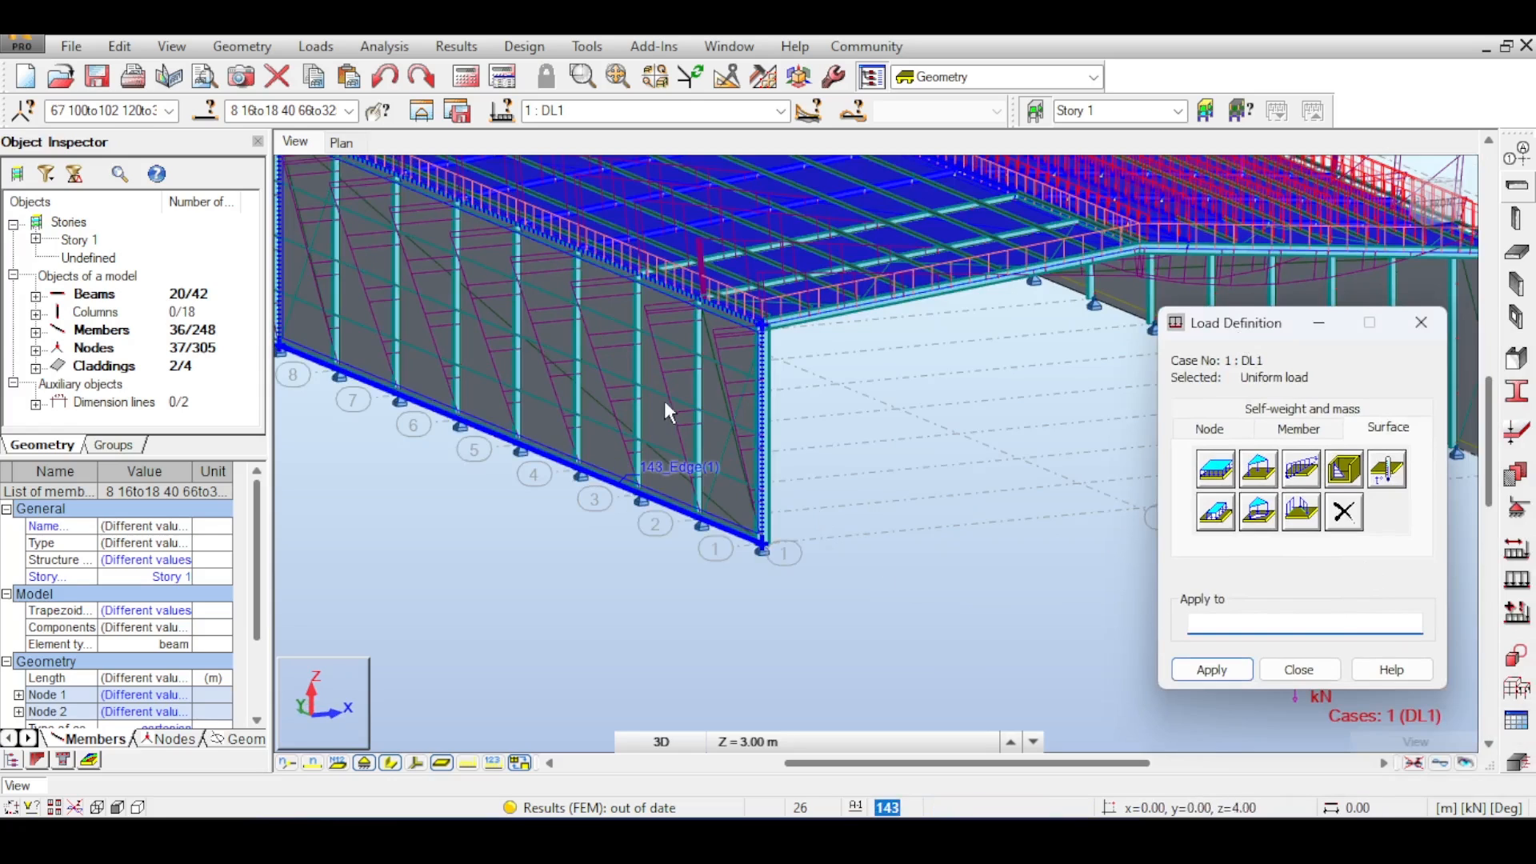
pyautogui.click(708, 389)
pyautogui.moveTo(1021, 394); pyautogui.dragTo(895, 384, button='middle')
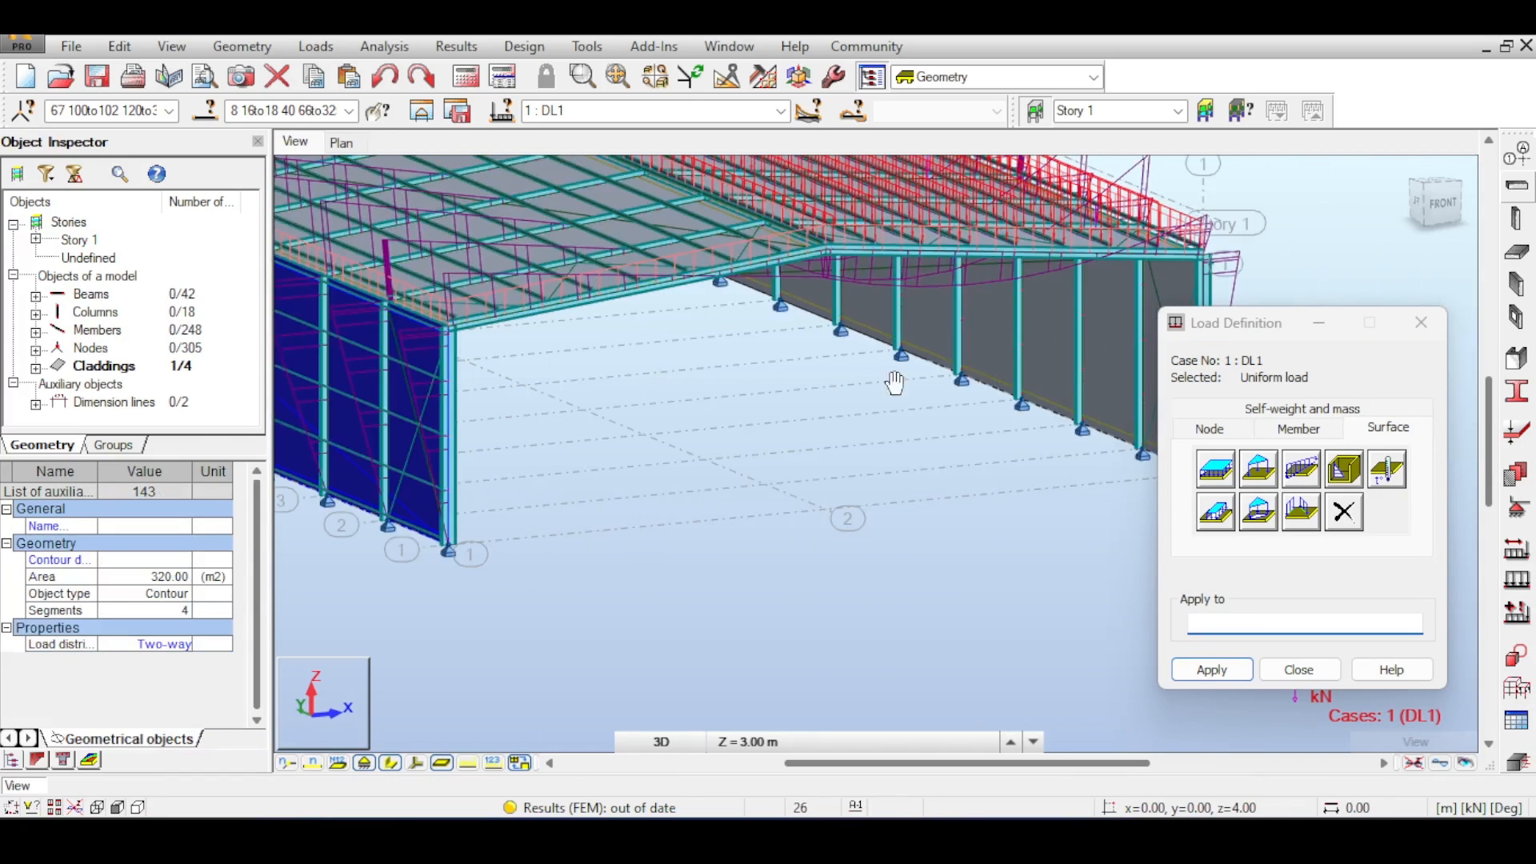
pyautogui.keyDown('ctrl'); pyautogui.click(1045, 344); pyautogui.keyUp('ctrl')
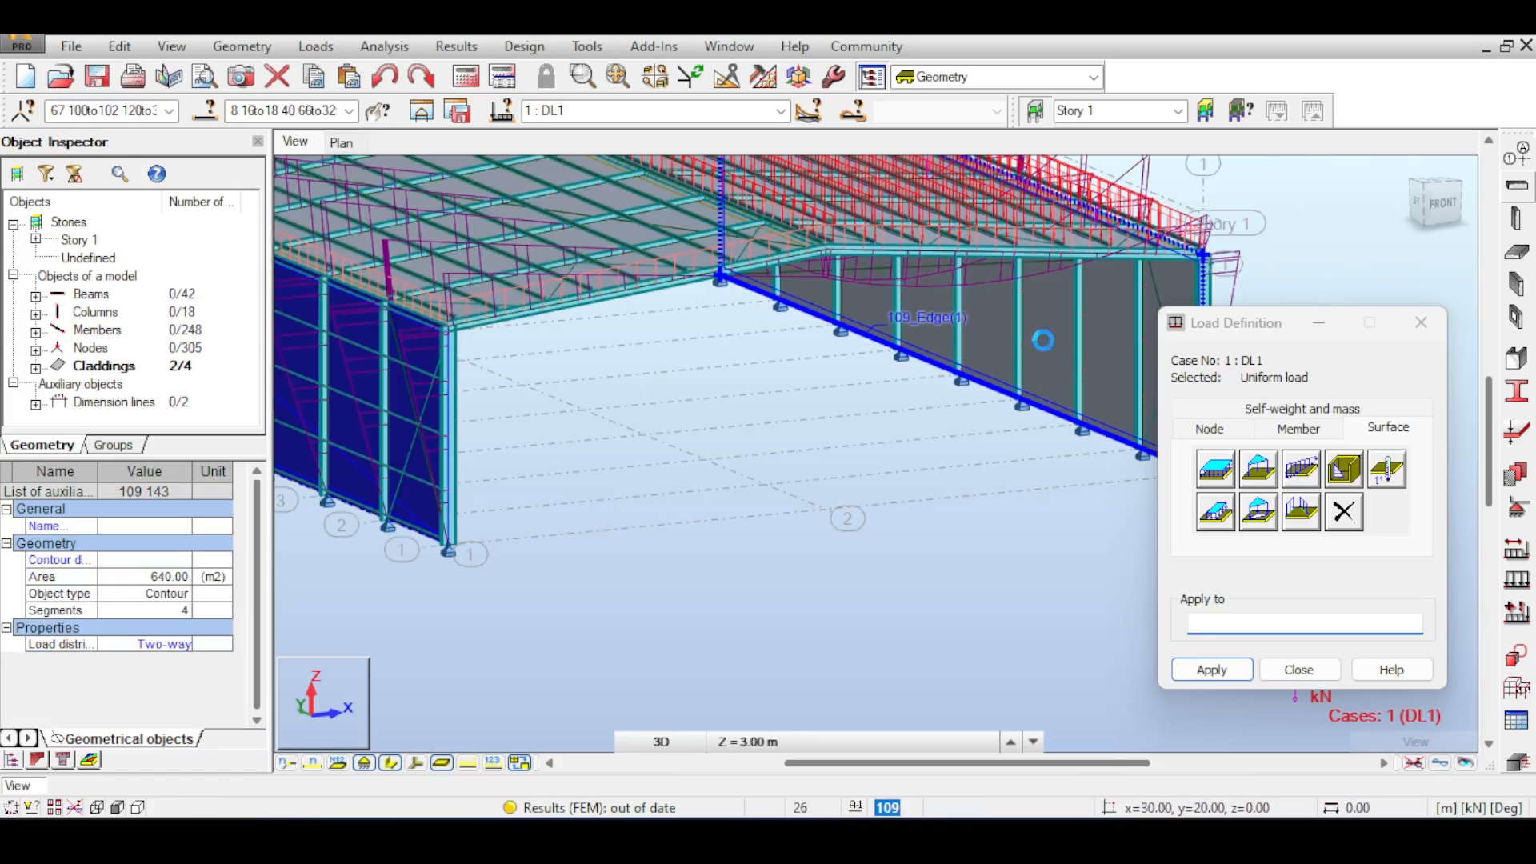
pyautogui.click(1225, 668)
# - Zoom in to examine how the wall cladding load reaches the column and girt at the wall base
pyautogui.moveTo(809, 532); pyautogui.dragTo(860, 532, button='middle')
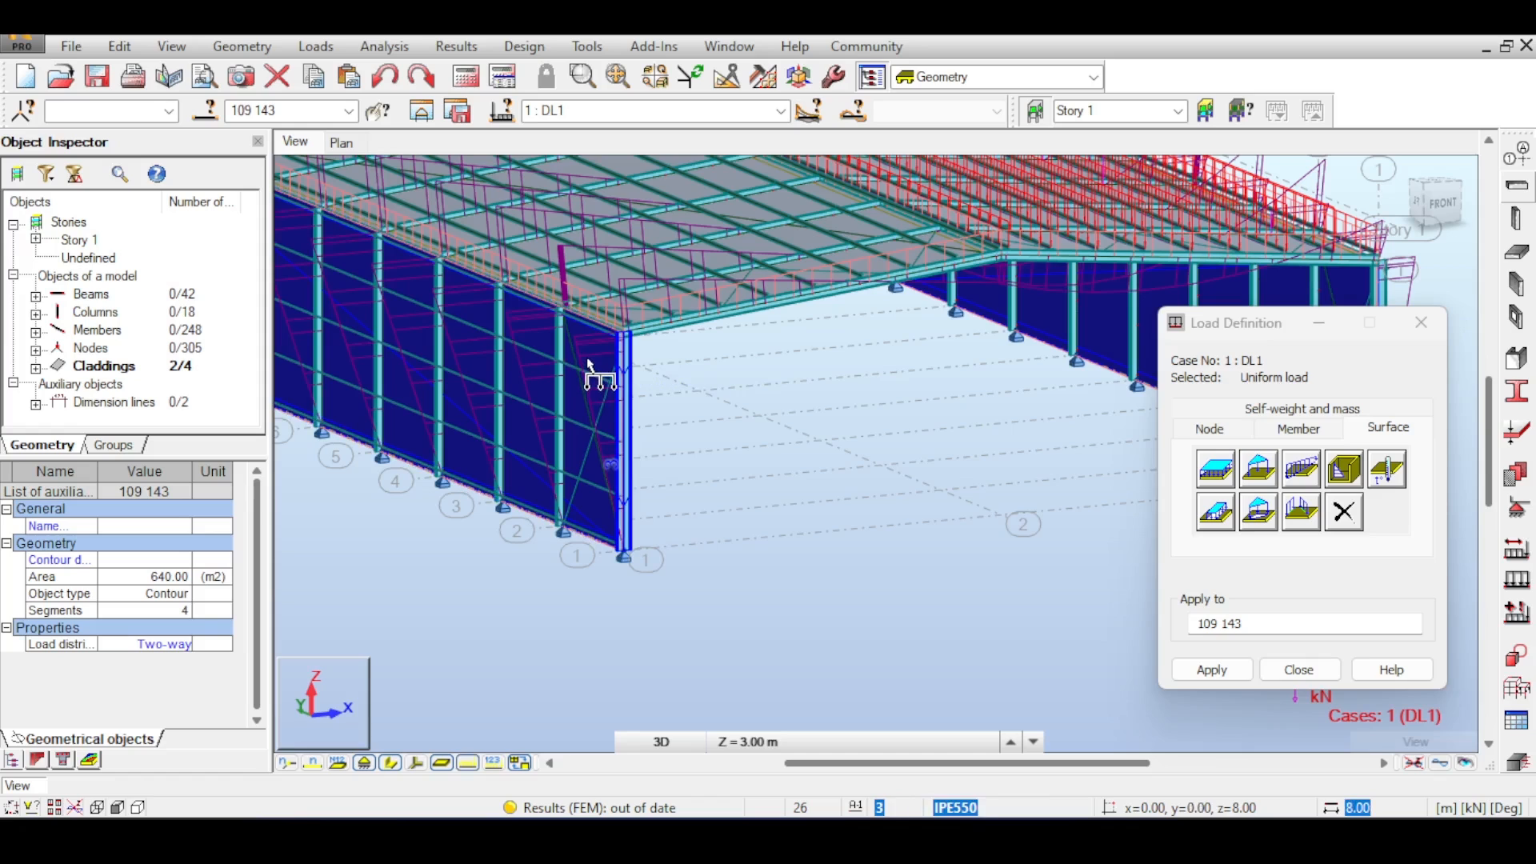
pyautogui.scroll(3, 552, 376)
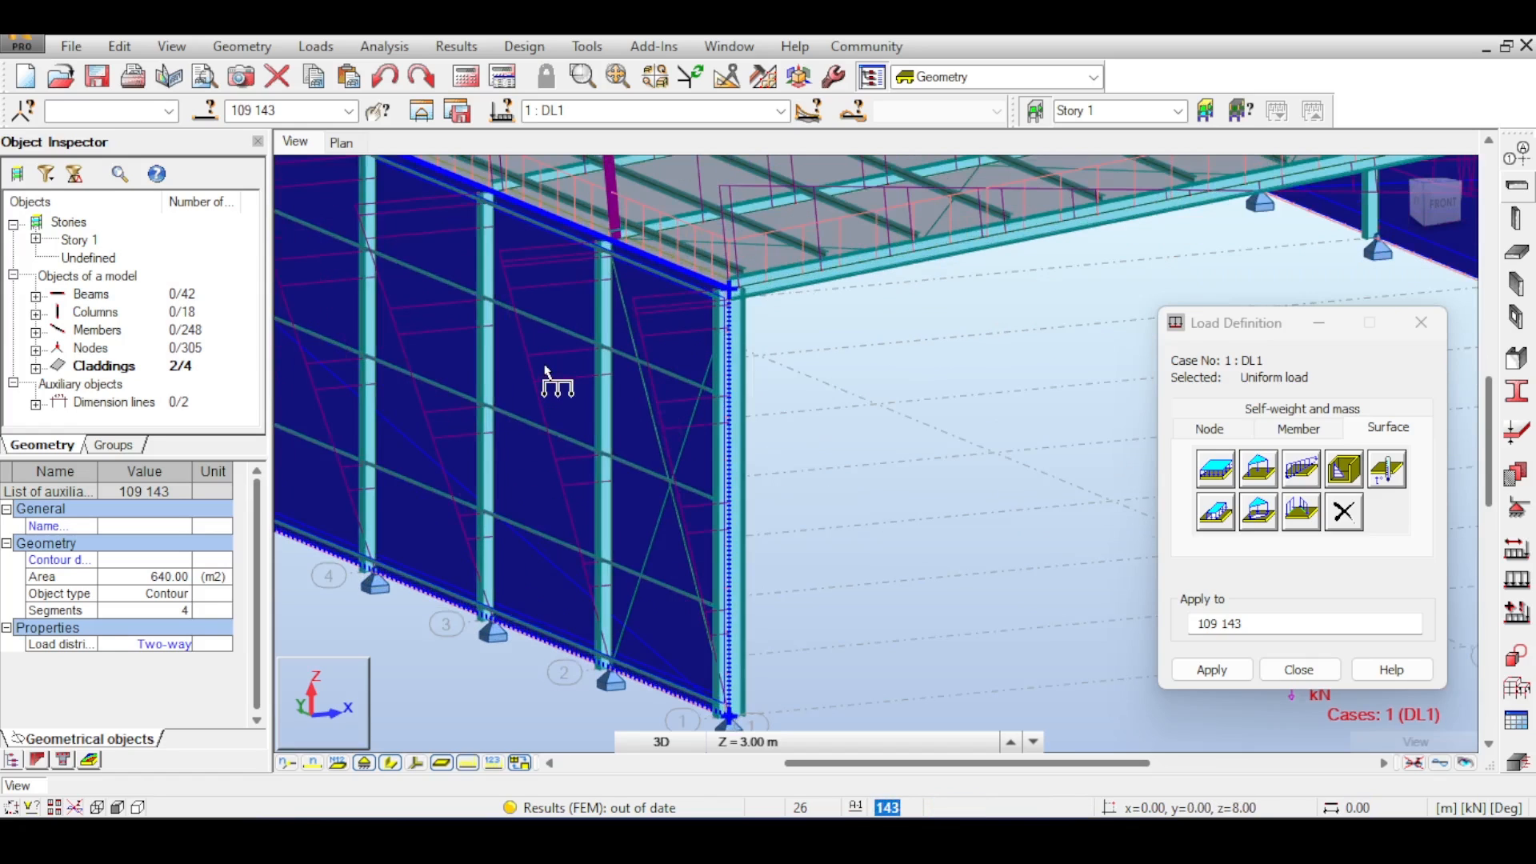
pyautogui.scroll(-1, 717, 448)
pyautogui.scroll(1, 746, 538)
pyautogui.scroll(2, 706, 656)
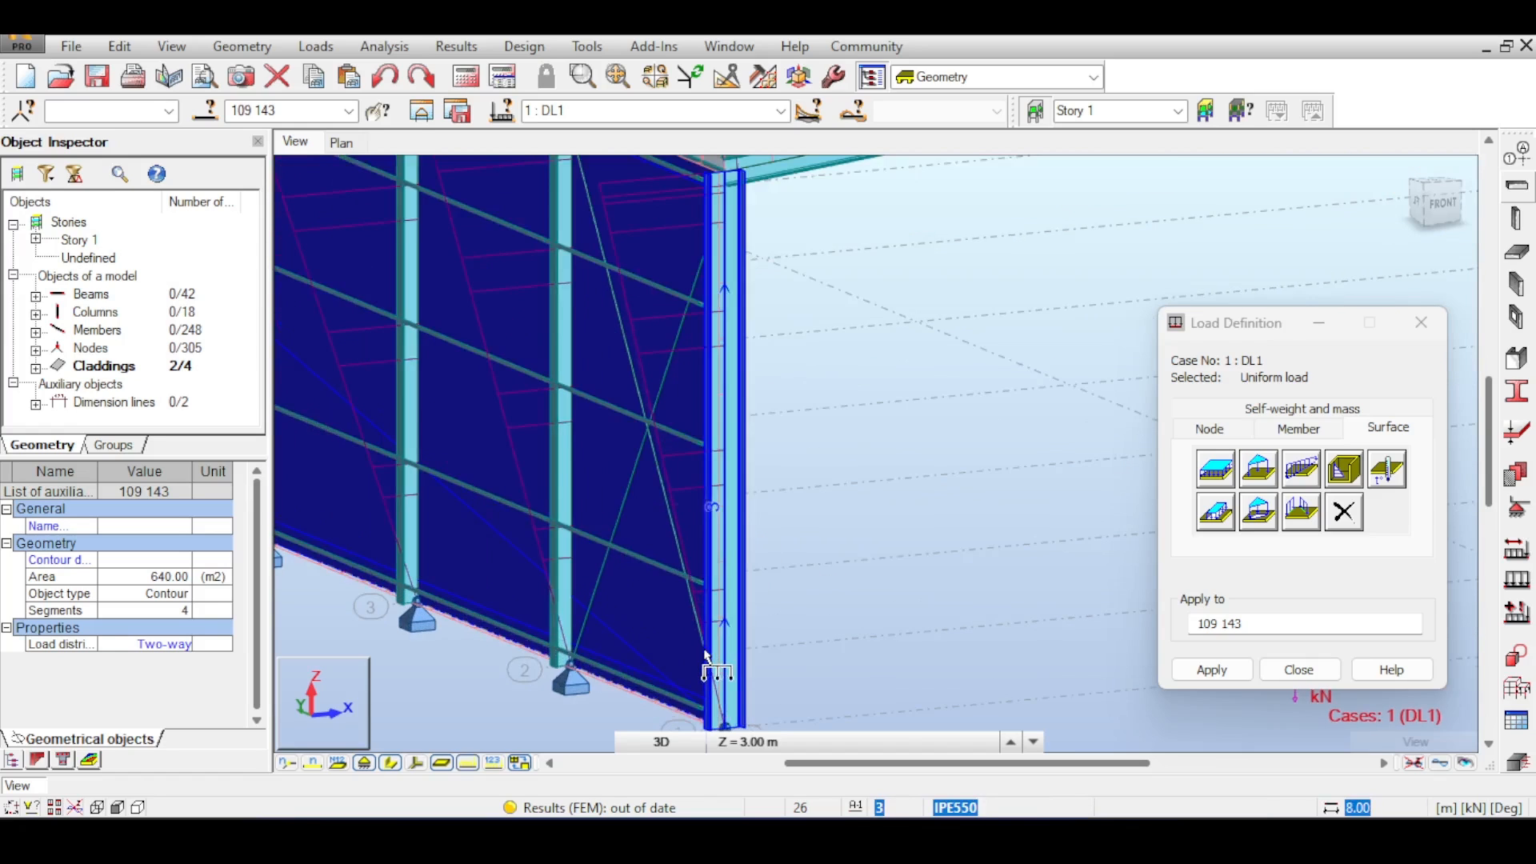
pyautogui.moveTo(676, 632); pyautogui.dragTo(678, 519, button='middle')
pyautogui.scroll(5, 748, 538)
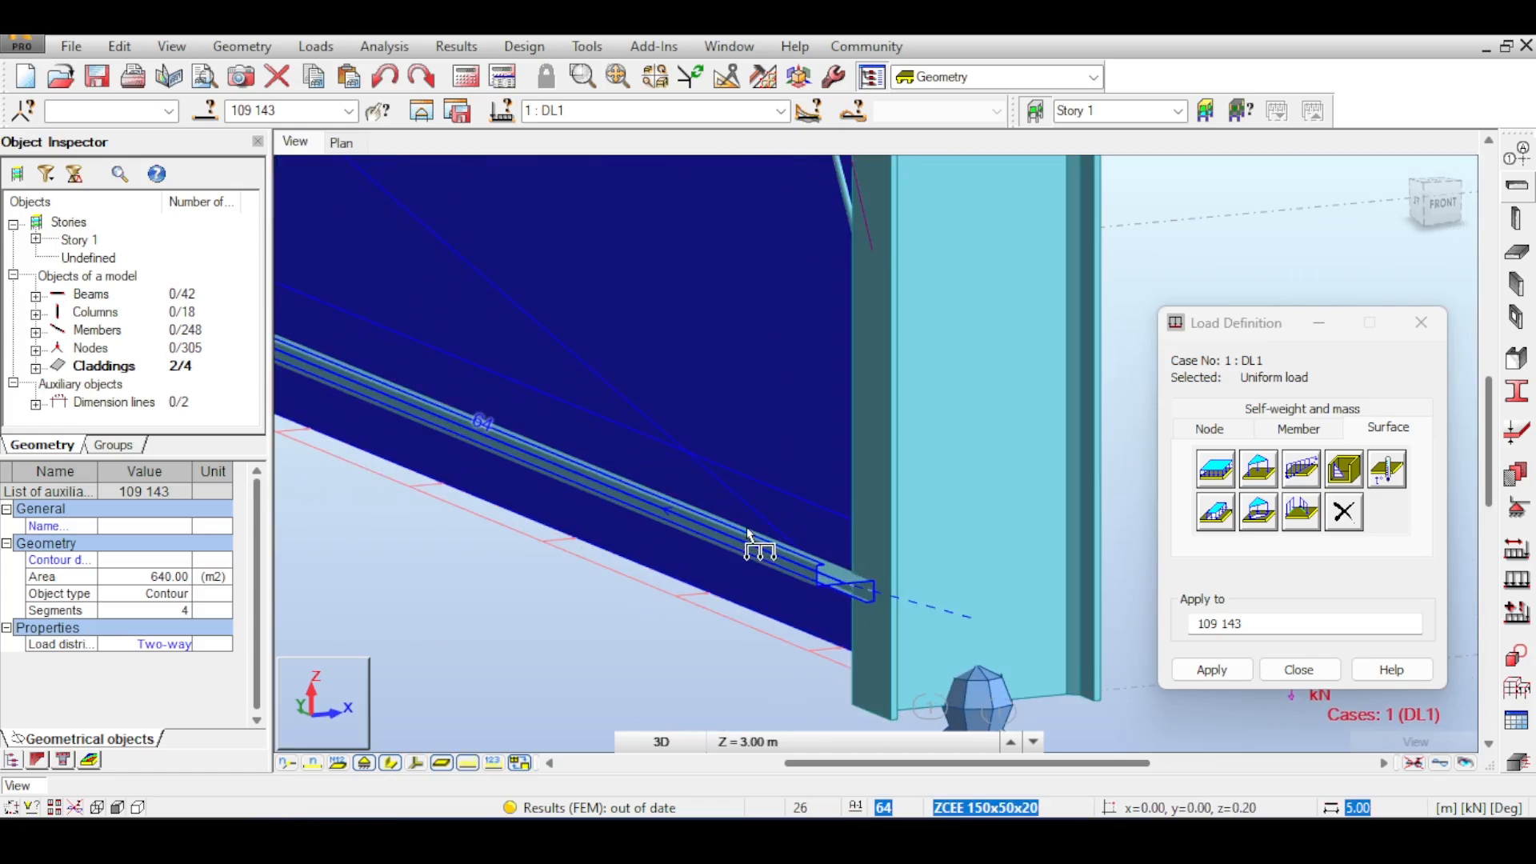
pyautogui.scroll(-4, 747, 538)
# - Rerun the analysis and close the load definition dialog
pyautogui.click(467, 77)
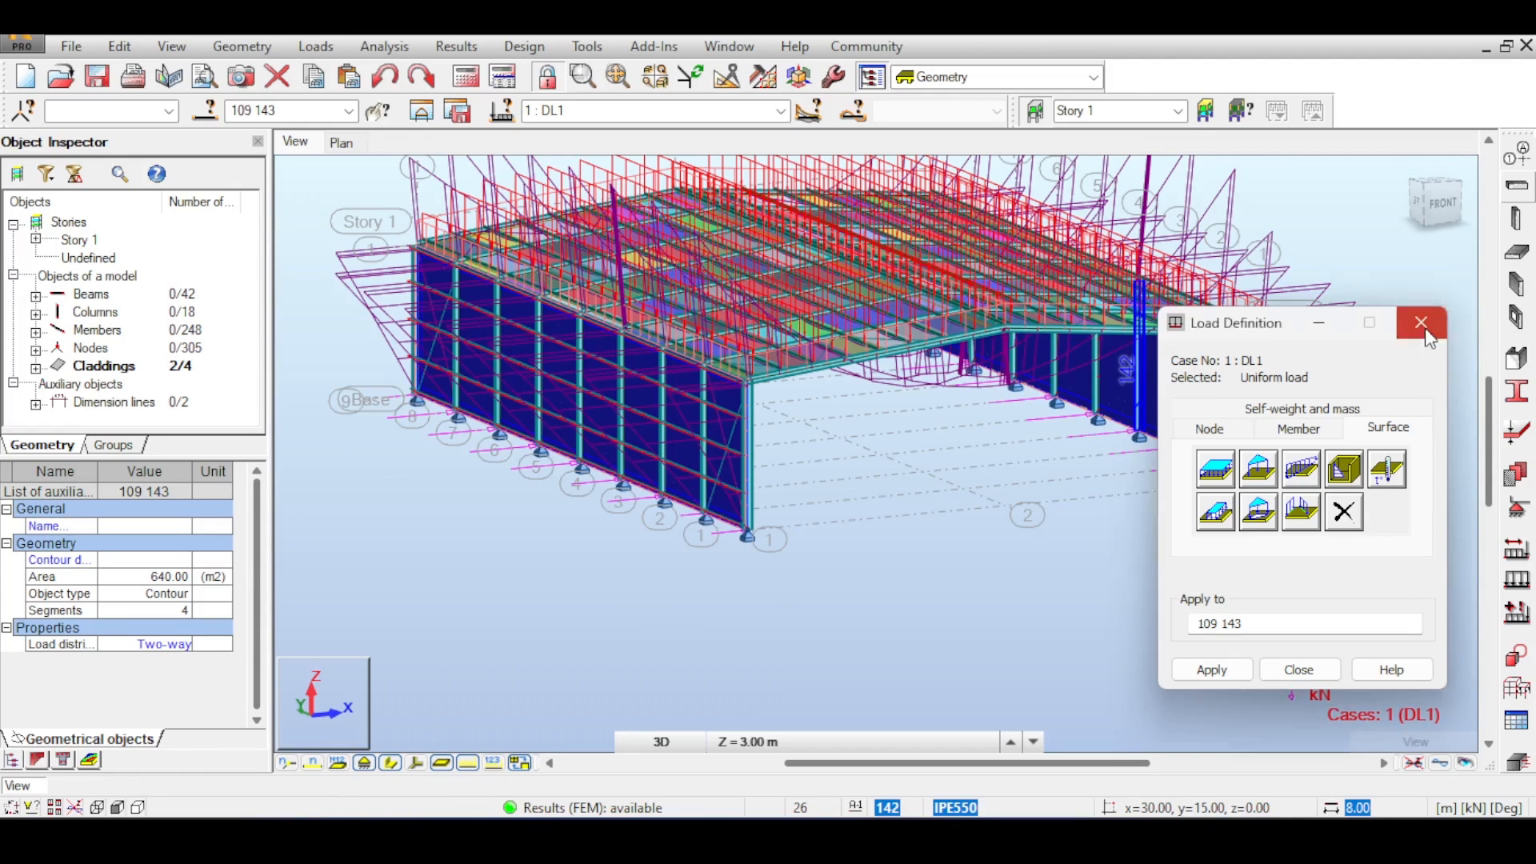
pyautogui.click(1421, 322)
pyautogui.click(921, 556)
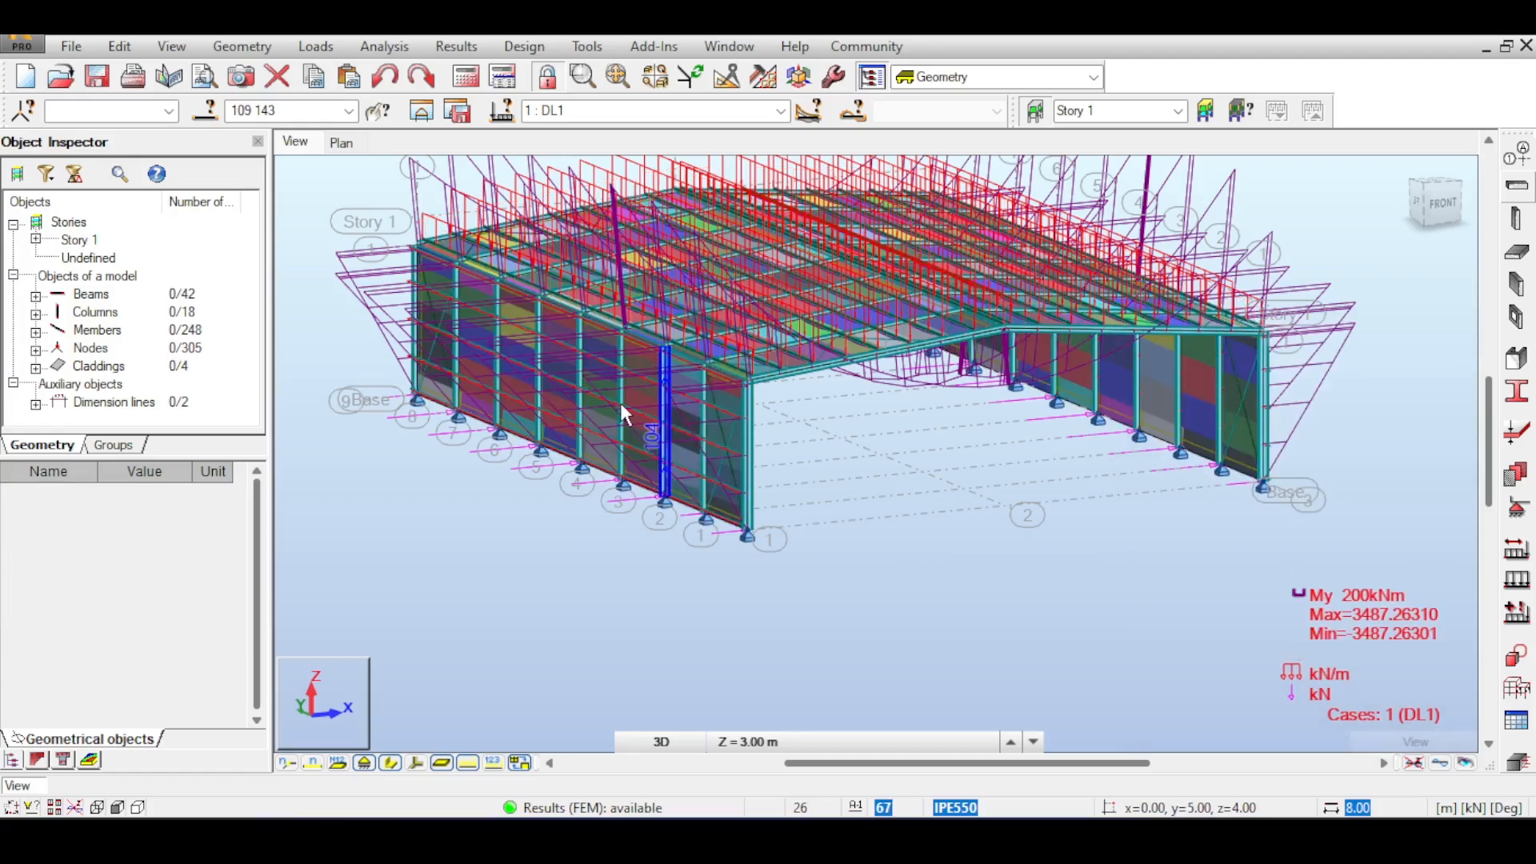
pyautogui.scroll(1, 623, 403)
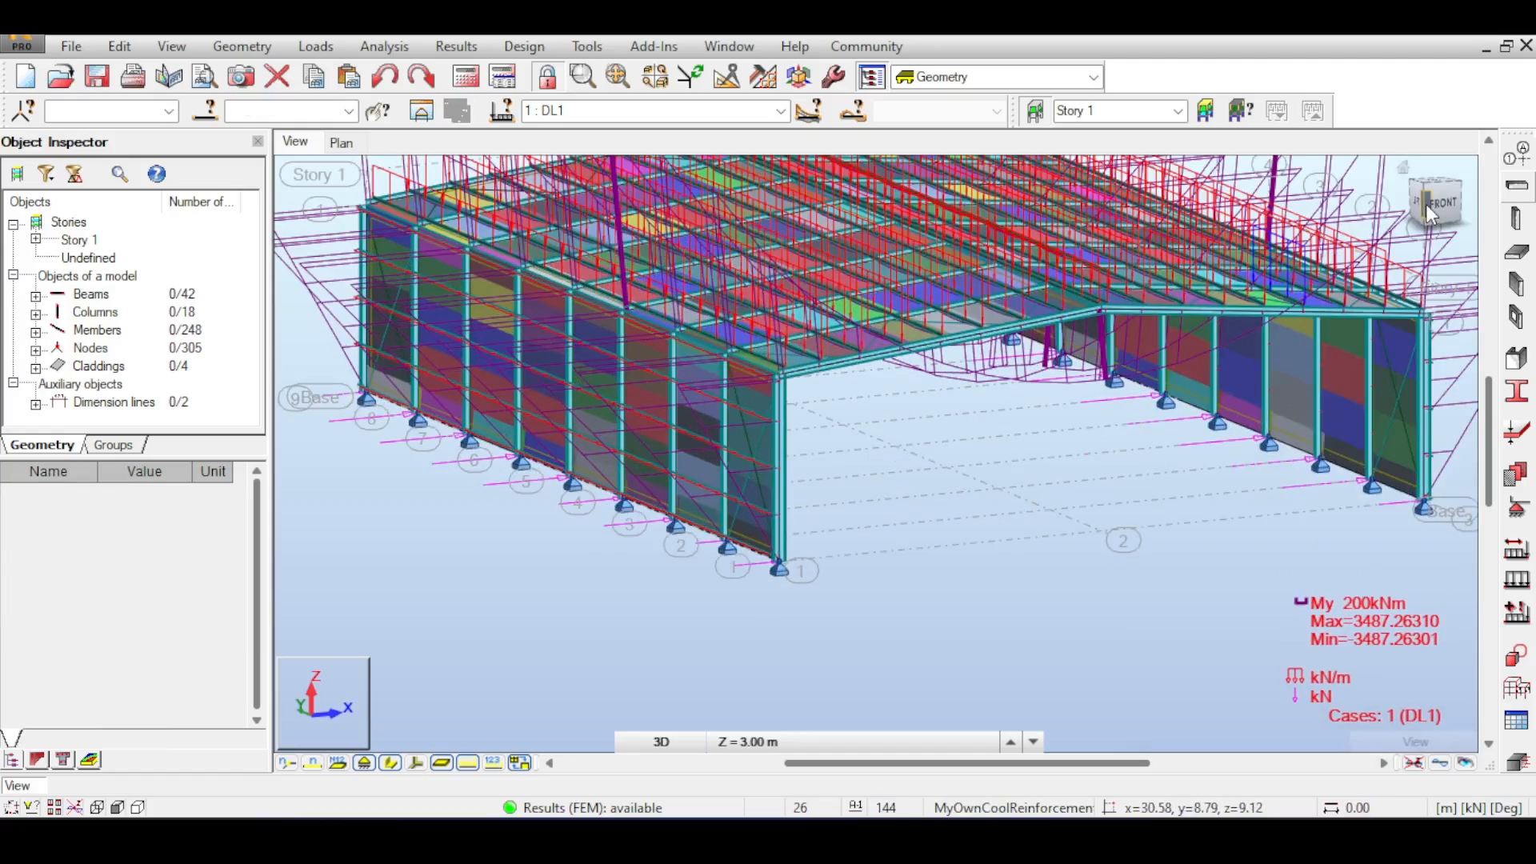
# - Orbit and zoom the 3D and front views to examine the My moment diagram with the wall loads applied
pyautogui.moveTo(1425, 204); pyautogui.dragTo(1432, 268)
pyautogui.keyDown('shift'); pyautogui.moveTo(1040, 464); pyautogui.dragTo(764, 312, button='middle'); pyautogui.keyUp('shift')
pyautogui.scroll(-6, 1188, 377)
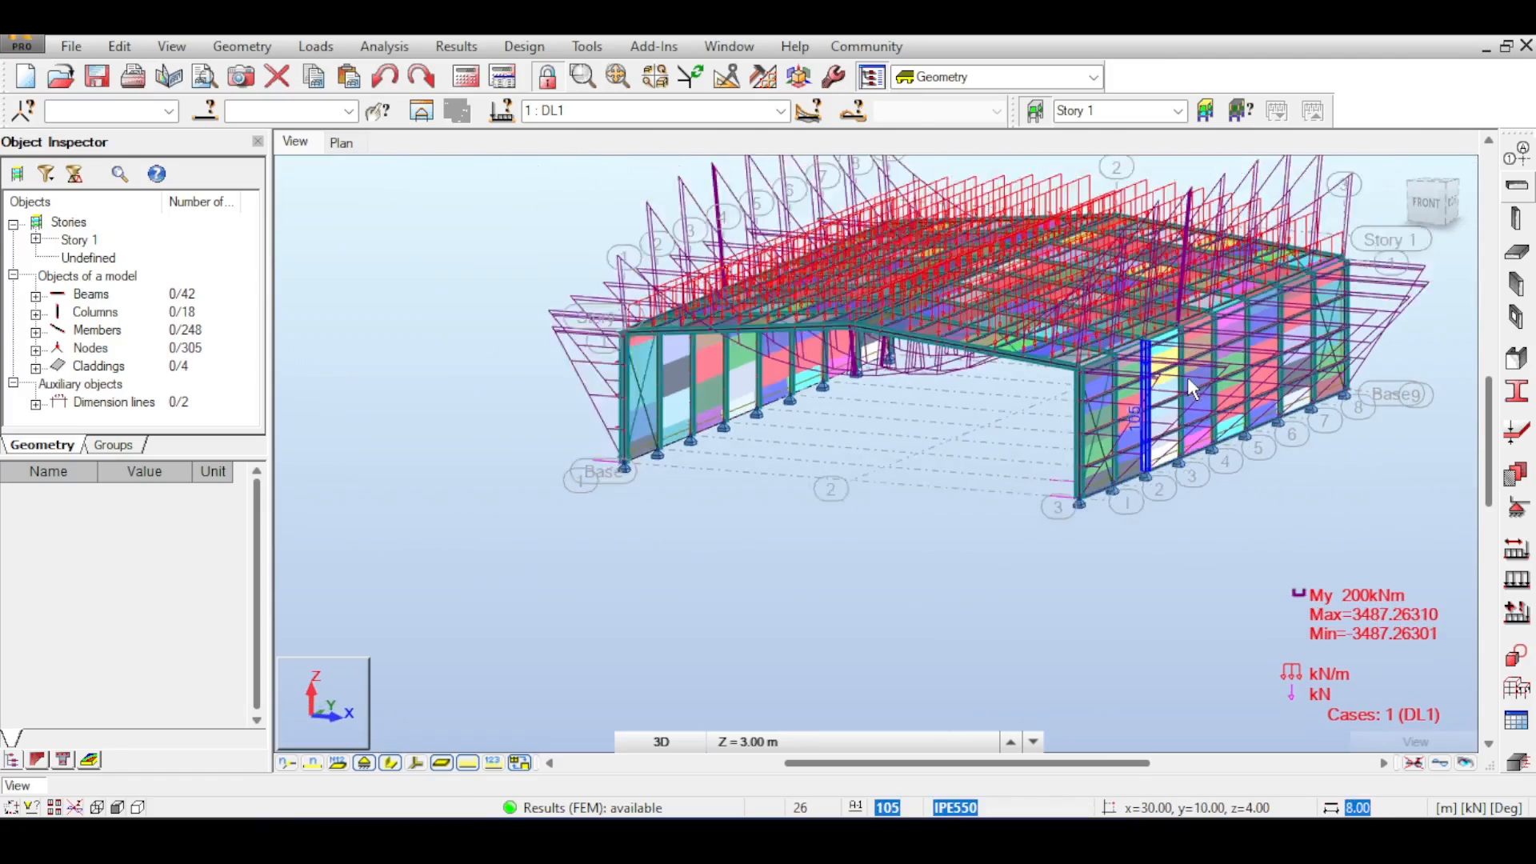
pyautogui.scroll(4, 866, 426)
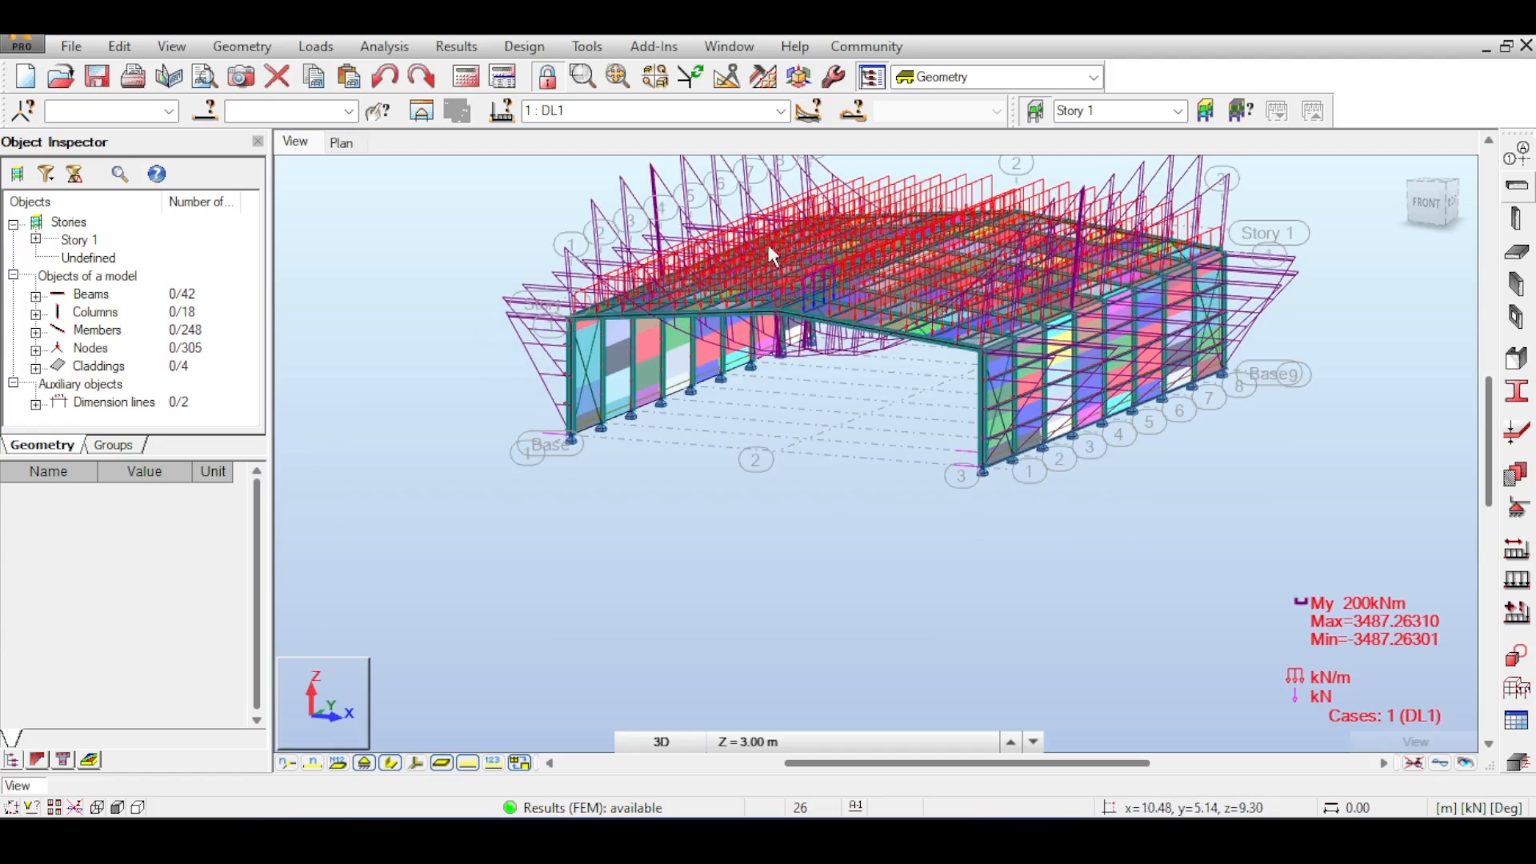
pyautogui.moveTo(750, 237); pyautogui.dragTo(719, 297, button='middle')
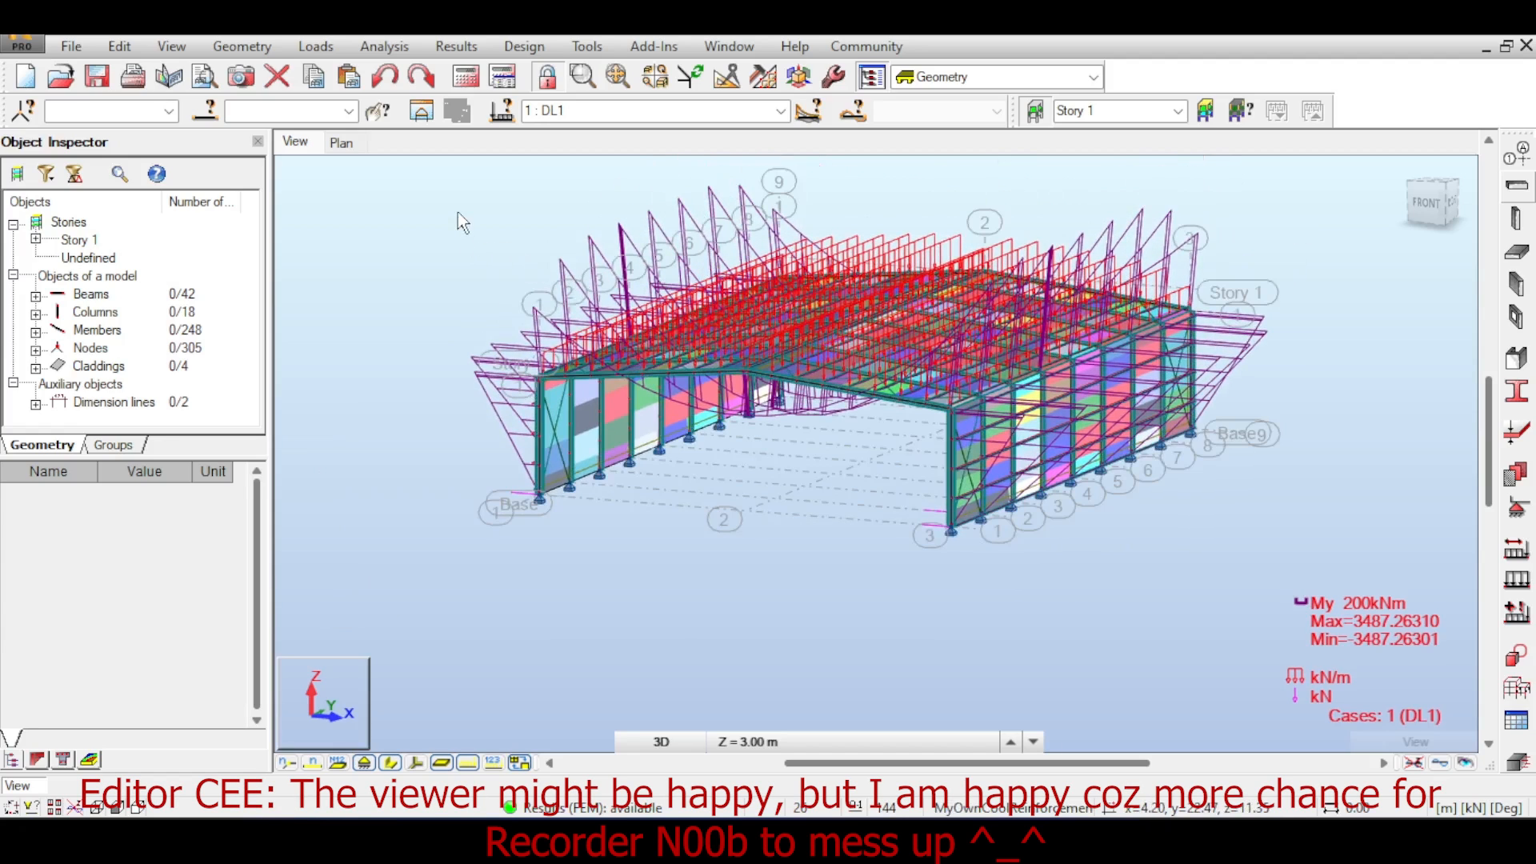
pyautogui.moveTo(818, 459); pyautogui.dragTo(783, 448, button='middle')
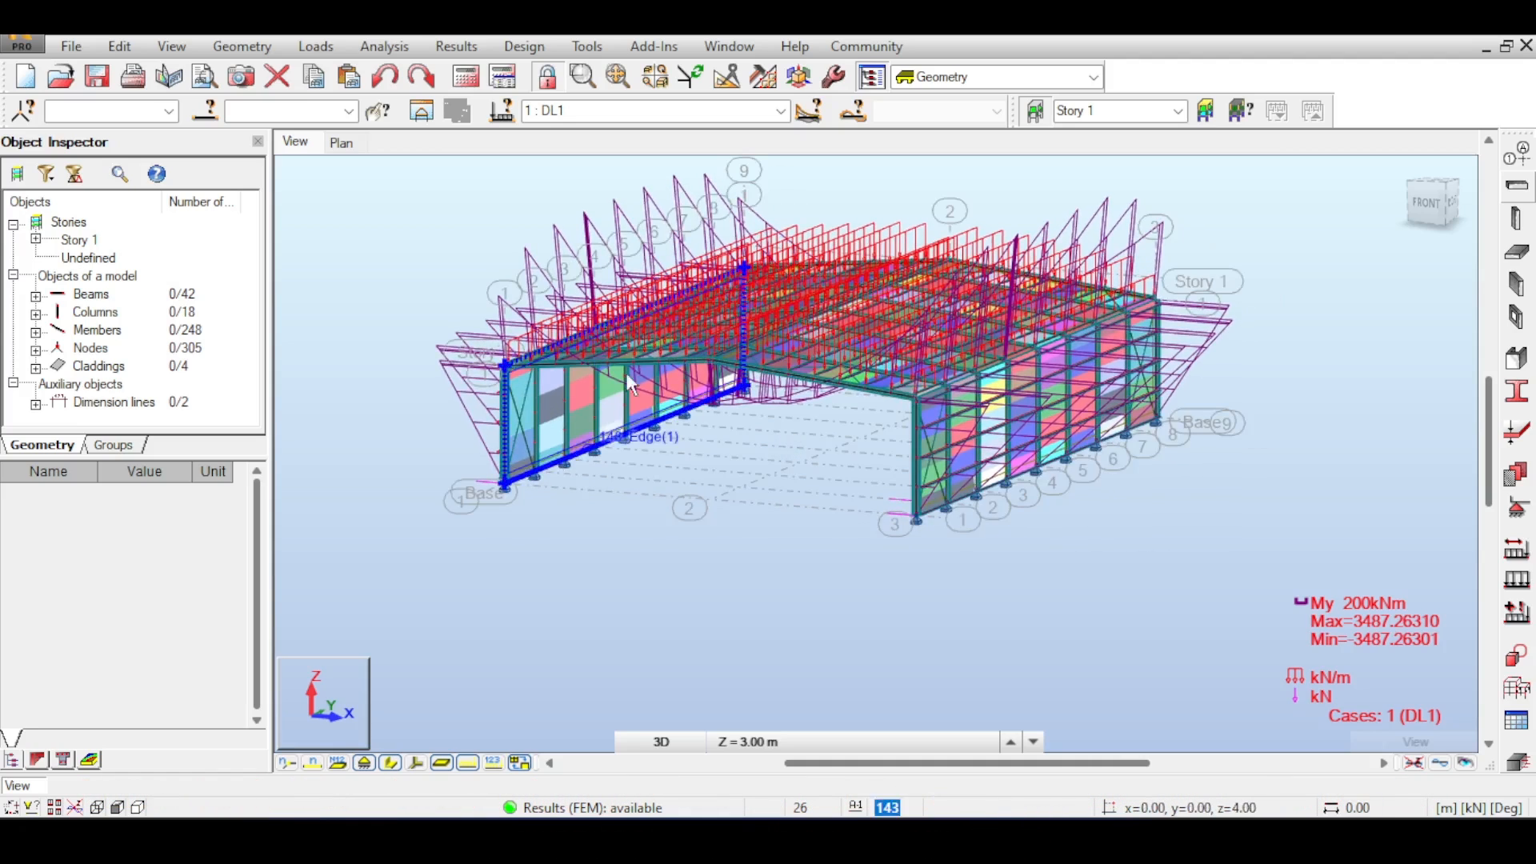
pyautogui.moveTo(784, 433); pyautogui.dragTo(791, 464, button='middle')
pyautogui.scroll(-2, 802, 474)
pyautogui.scroll(-1, 799, 464)
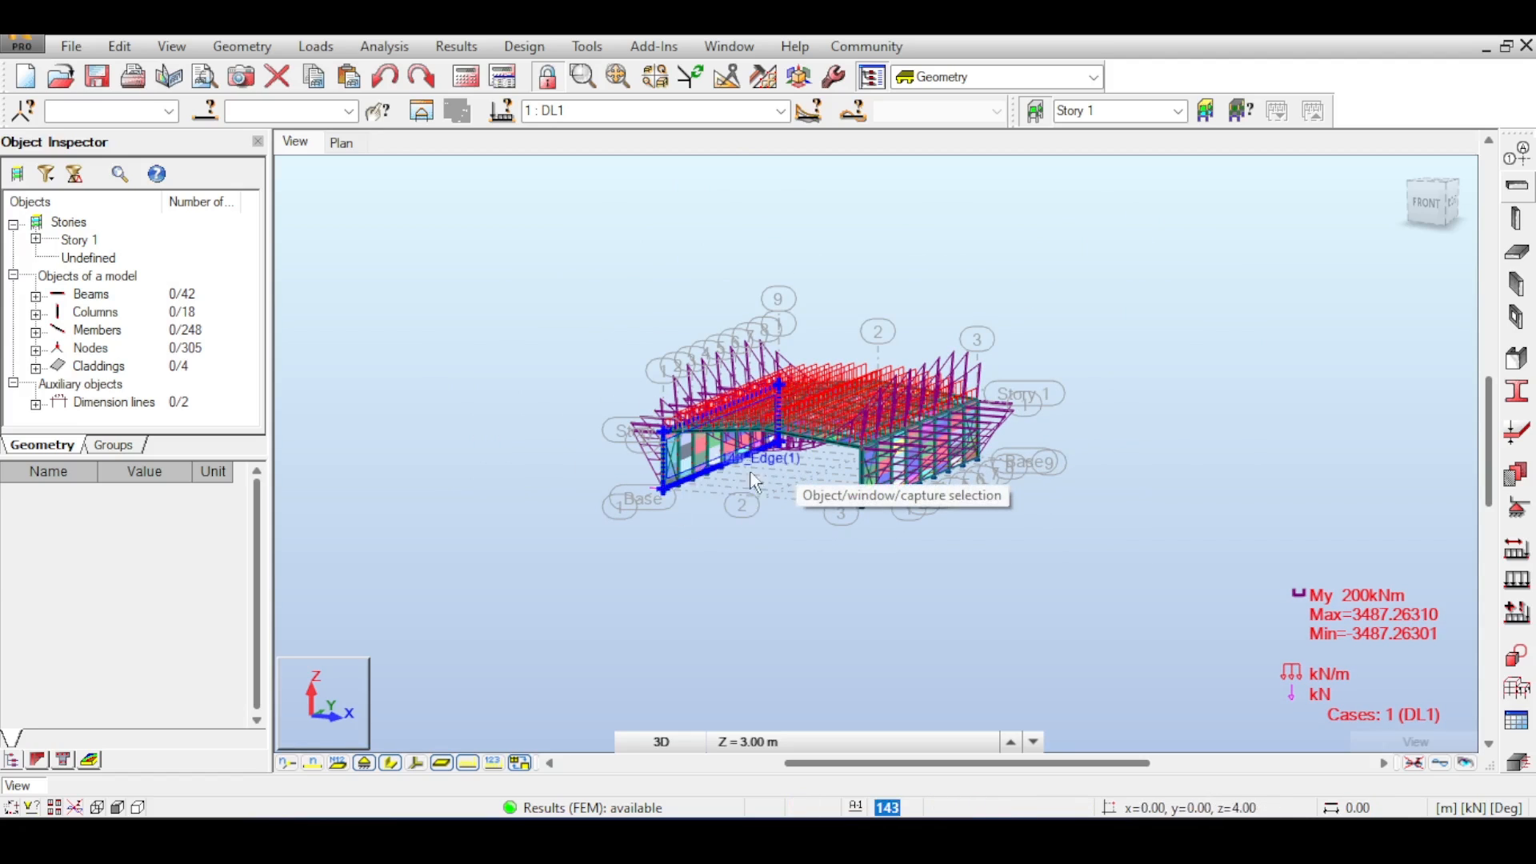
pyautogui.scroll(2, 737, 504)
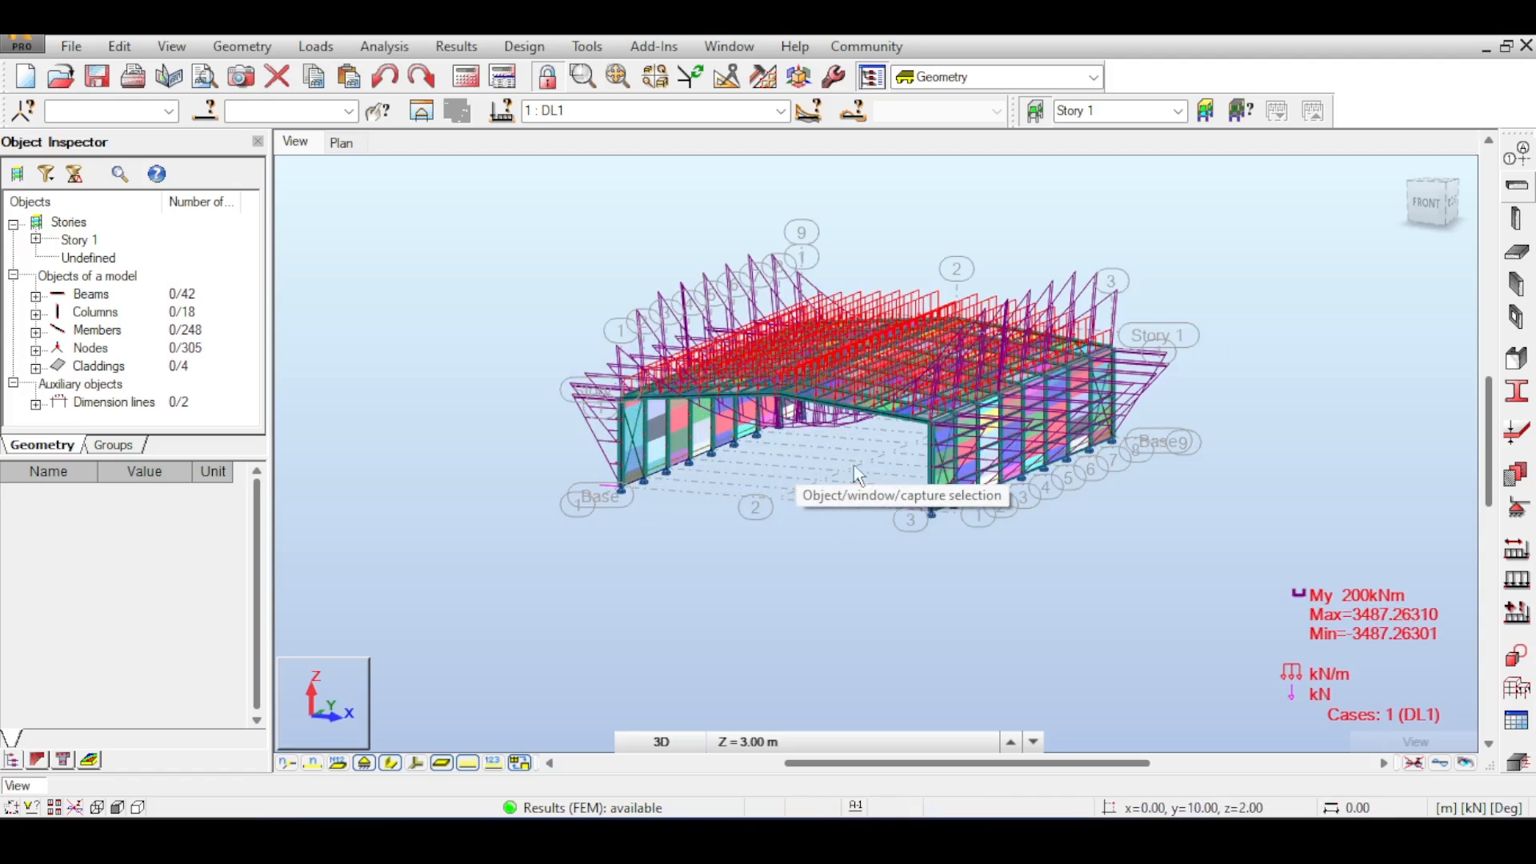
pyautogui.click(1429, 200)
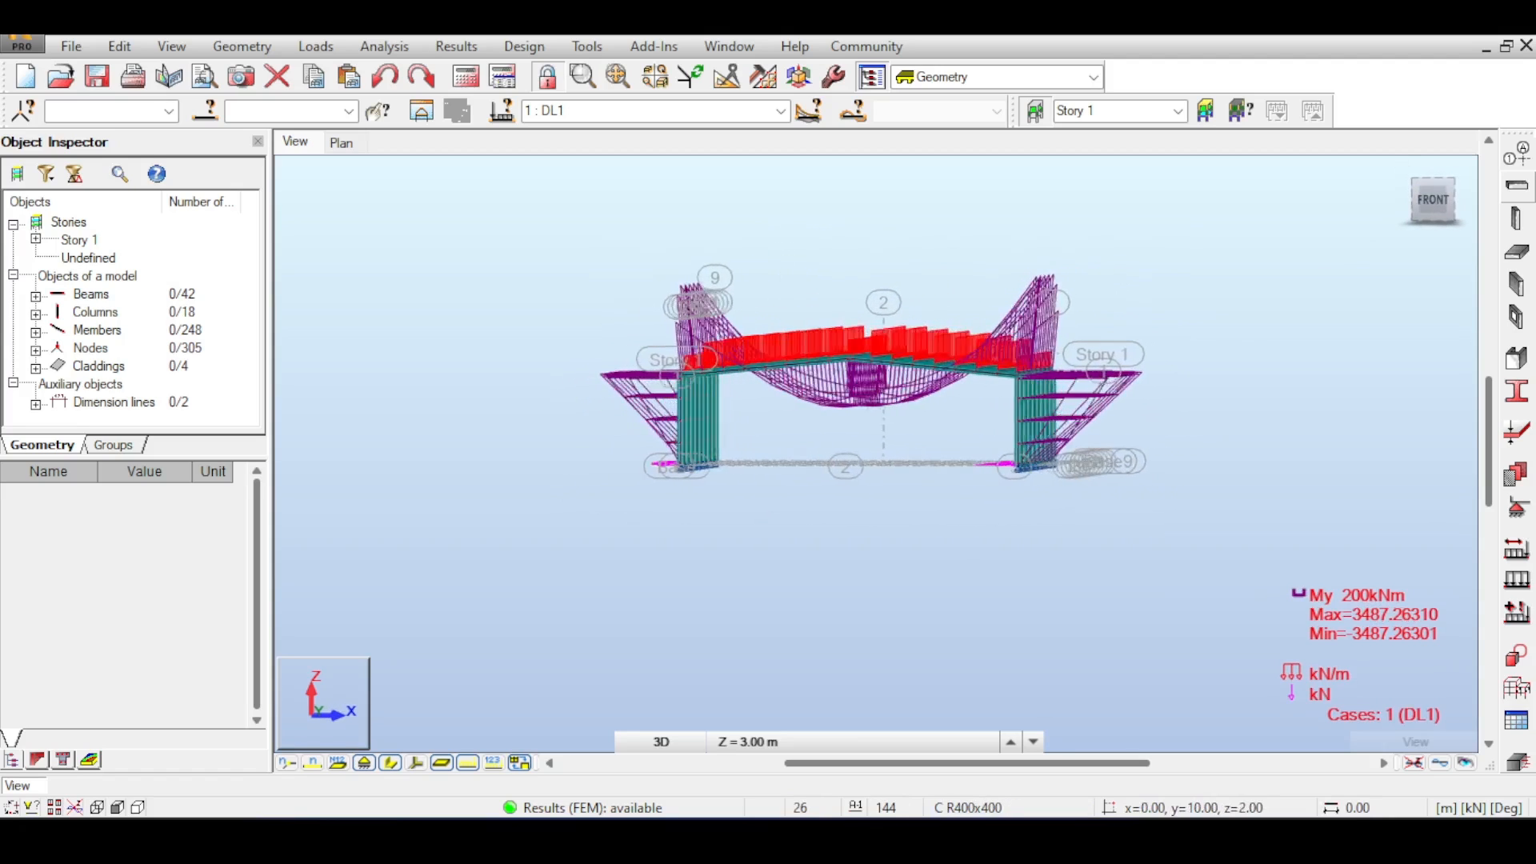
pyautogui.moveTo(1429, 200)
pyautogui.mouseDown()
pyautogui.moveTo(1496, 192)
pyautogui.moveTo(1439, 202)
pyautogui.mouseUp()
pyautogui.keyDown('shift'); pyautogui.moveTo(880, 384); pyautogui.dragTo(812, 415, button='middle'); pyautogui.keyUp('shift')
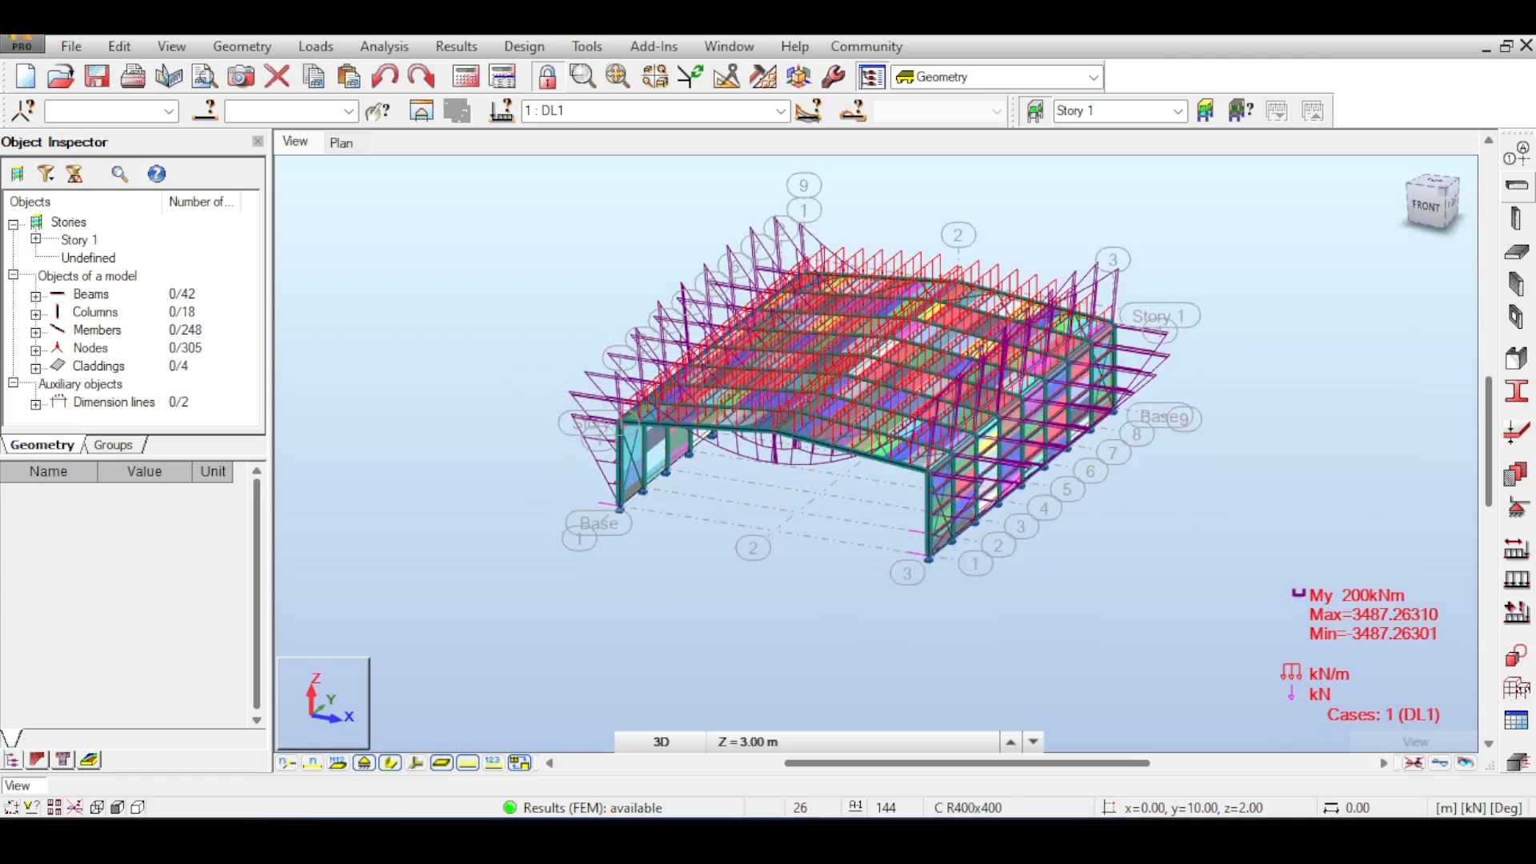
# - Select the whole structure and copy it once with the Move/Copy translation tool
pyautogui.moveTo(470, 190); pyautogui.dragTo(1285, 678)
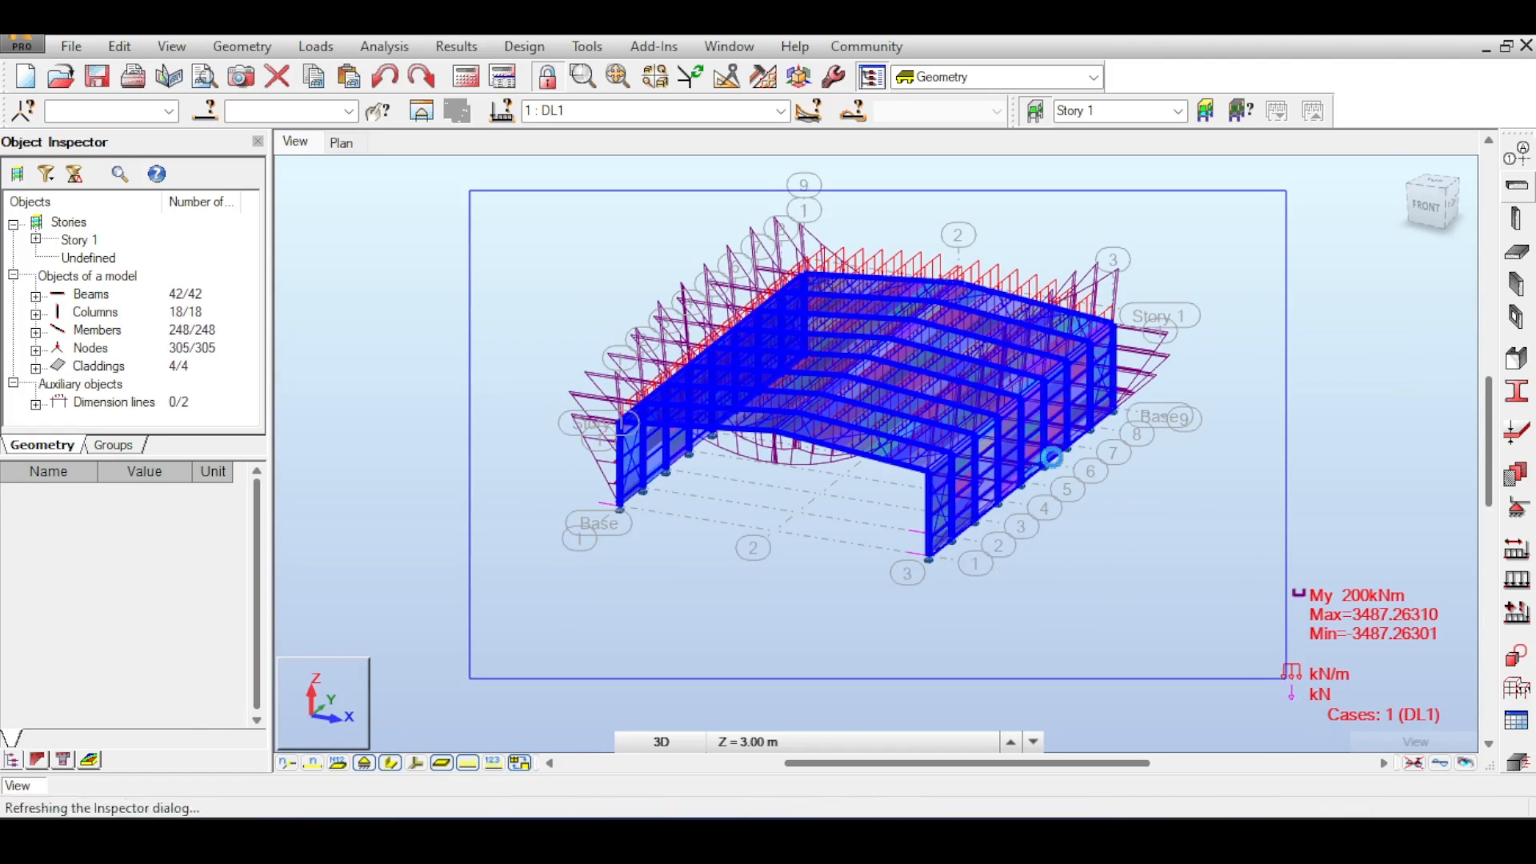
pyautogui.click(132, 50)
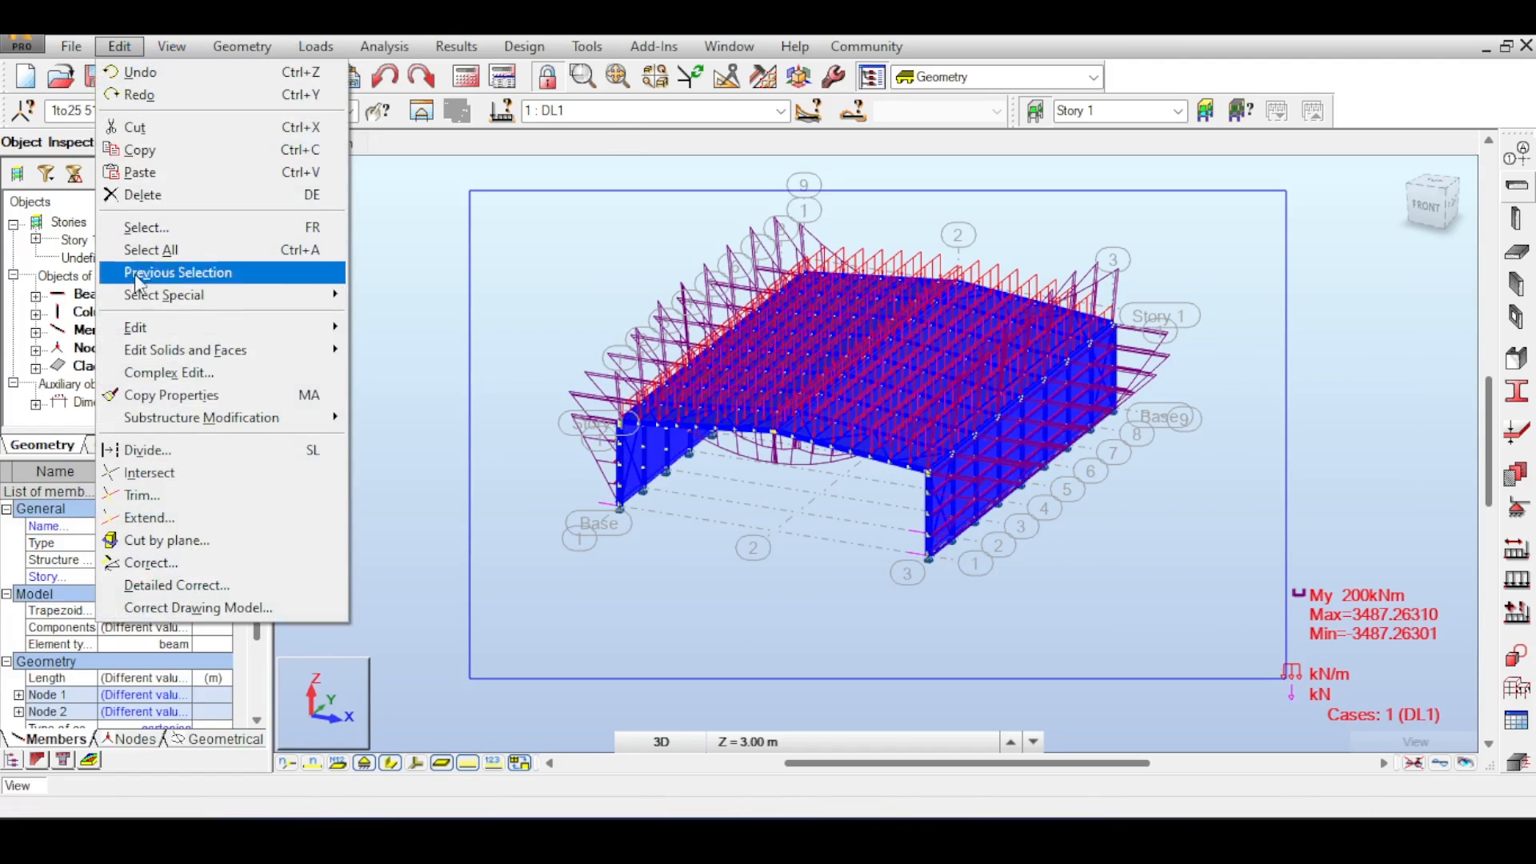
pyautogui.moveTo(140, 327)
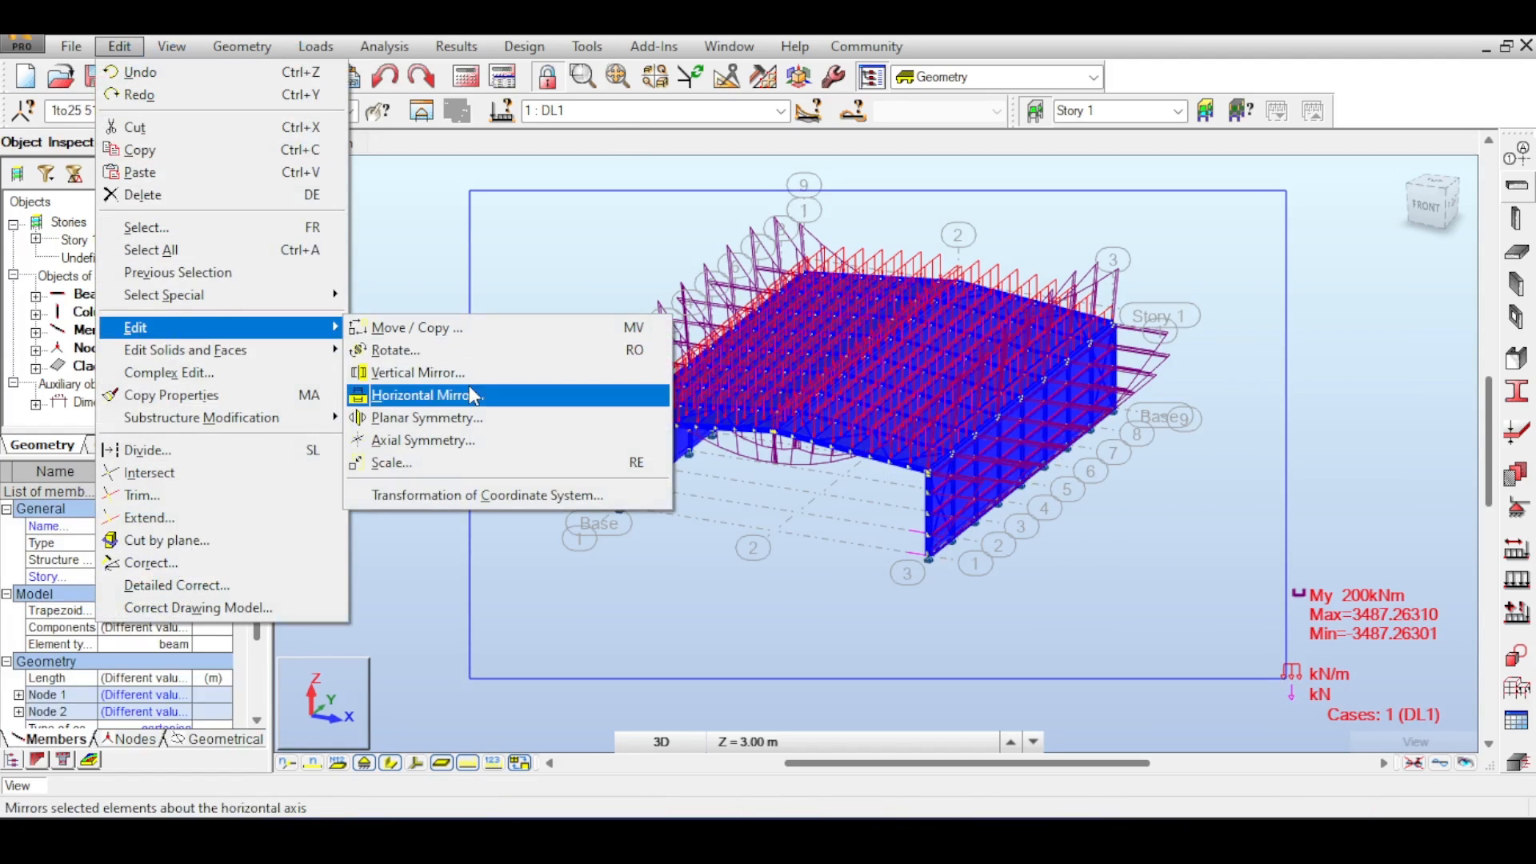
pyautogui.click(487, 233)
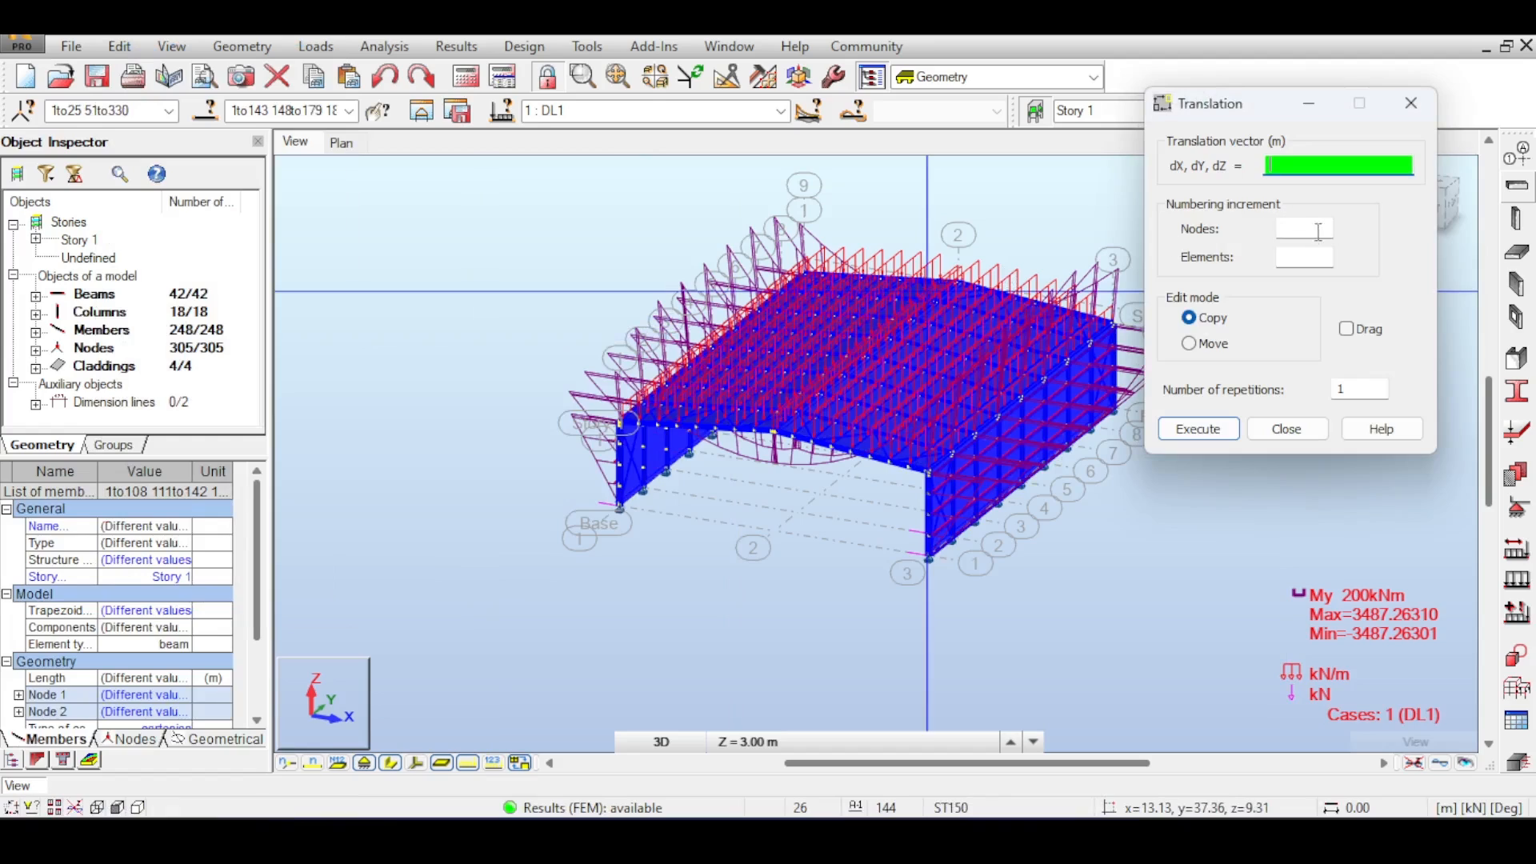
pyautogui.click(1200, 431)
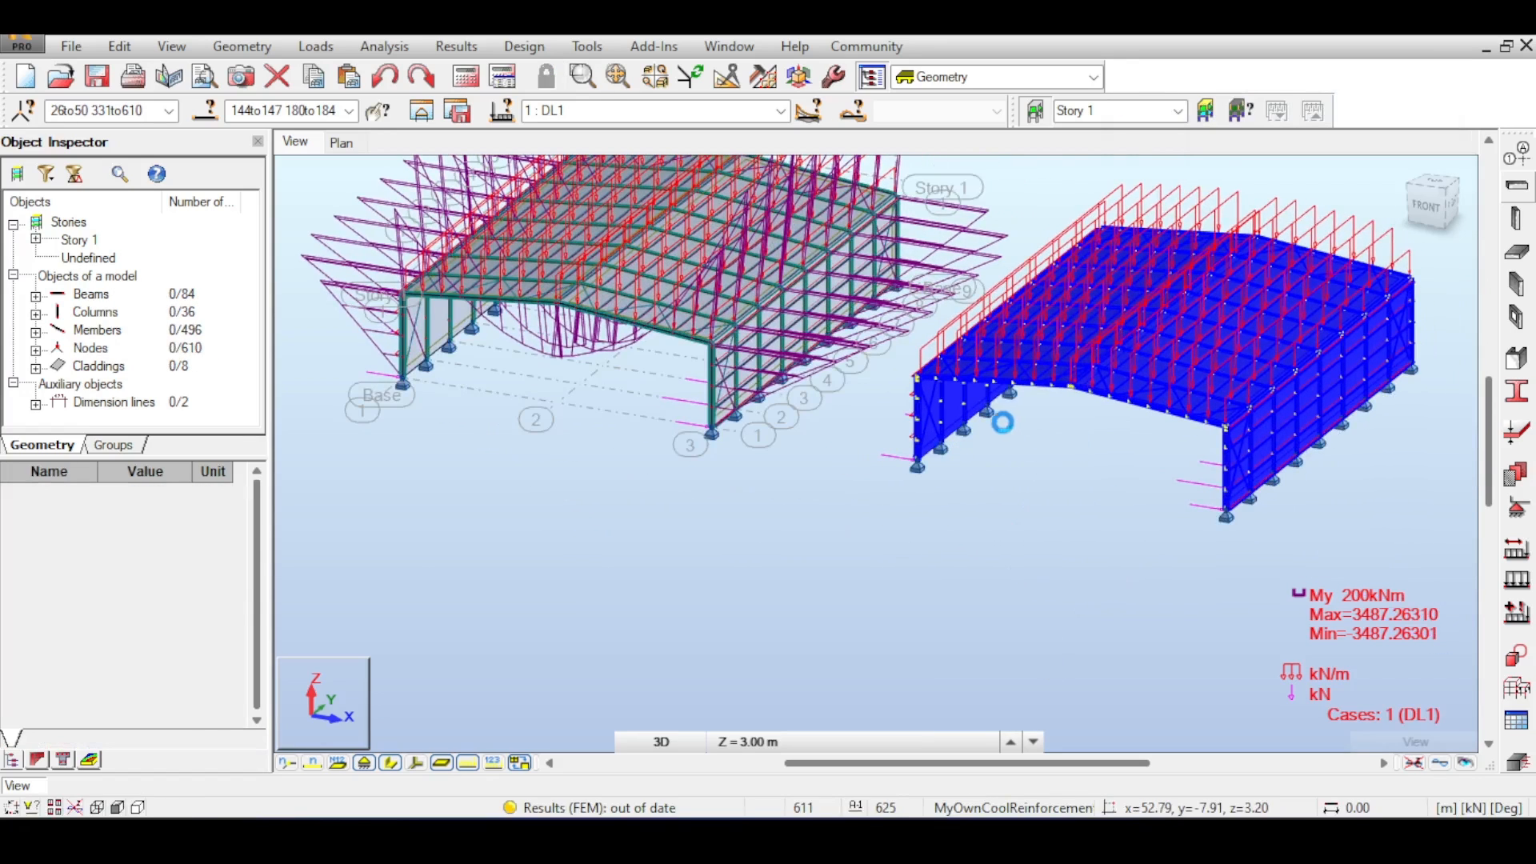
# - Zoom and orbit around the original and copied frames to examine the wall loads at the column bases
pyautogui.scroll(5, 782, 448)
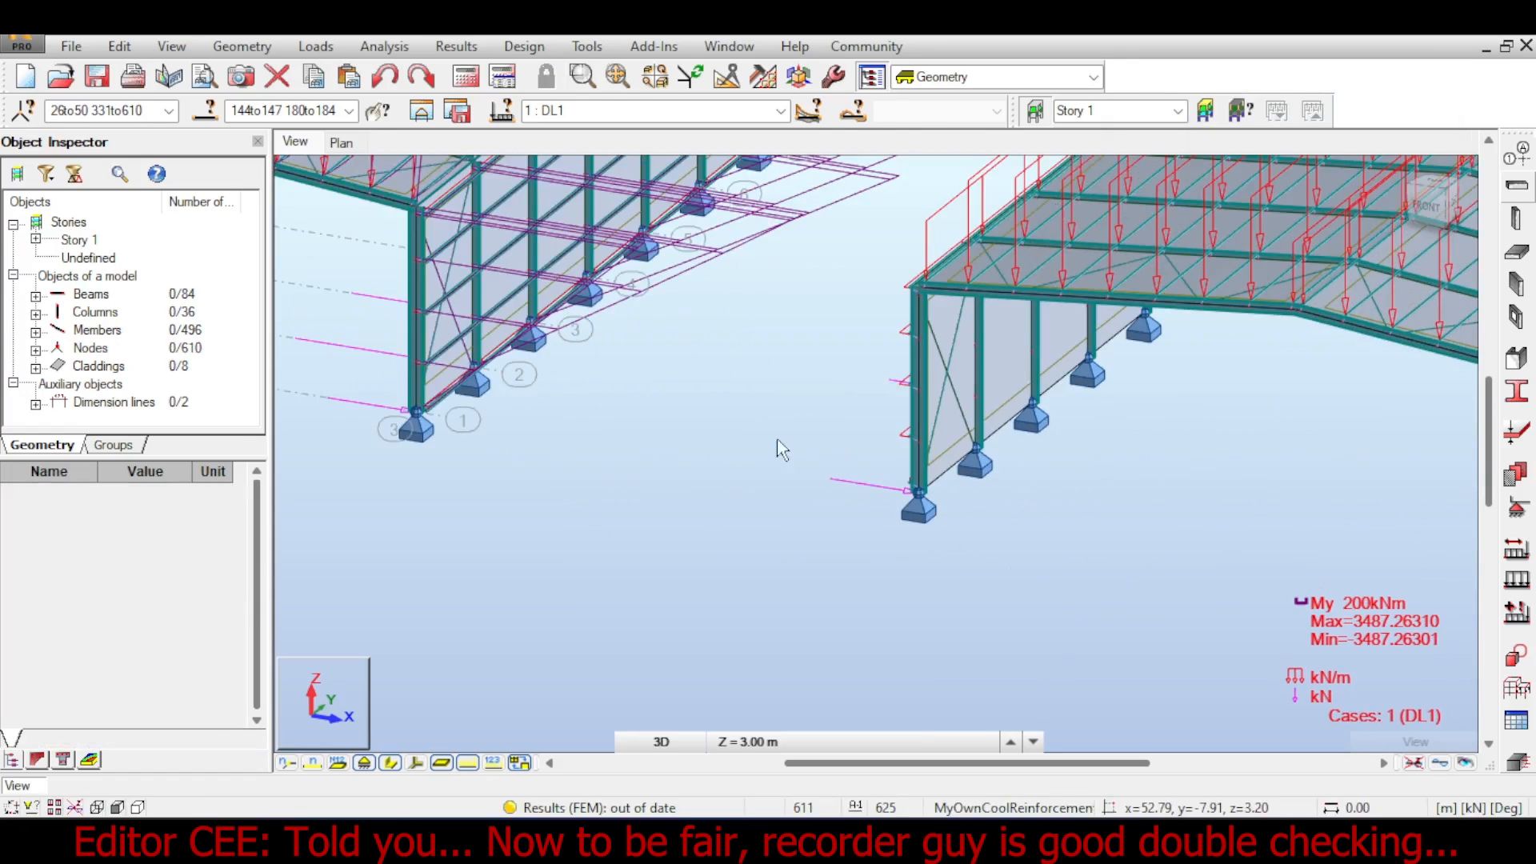
pyautogui.scroll(5, 876, 490)
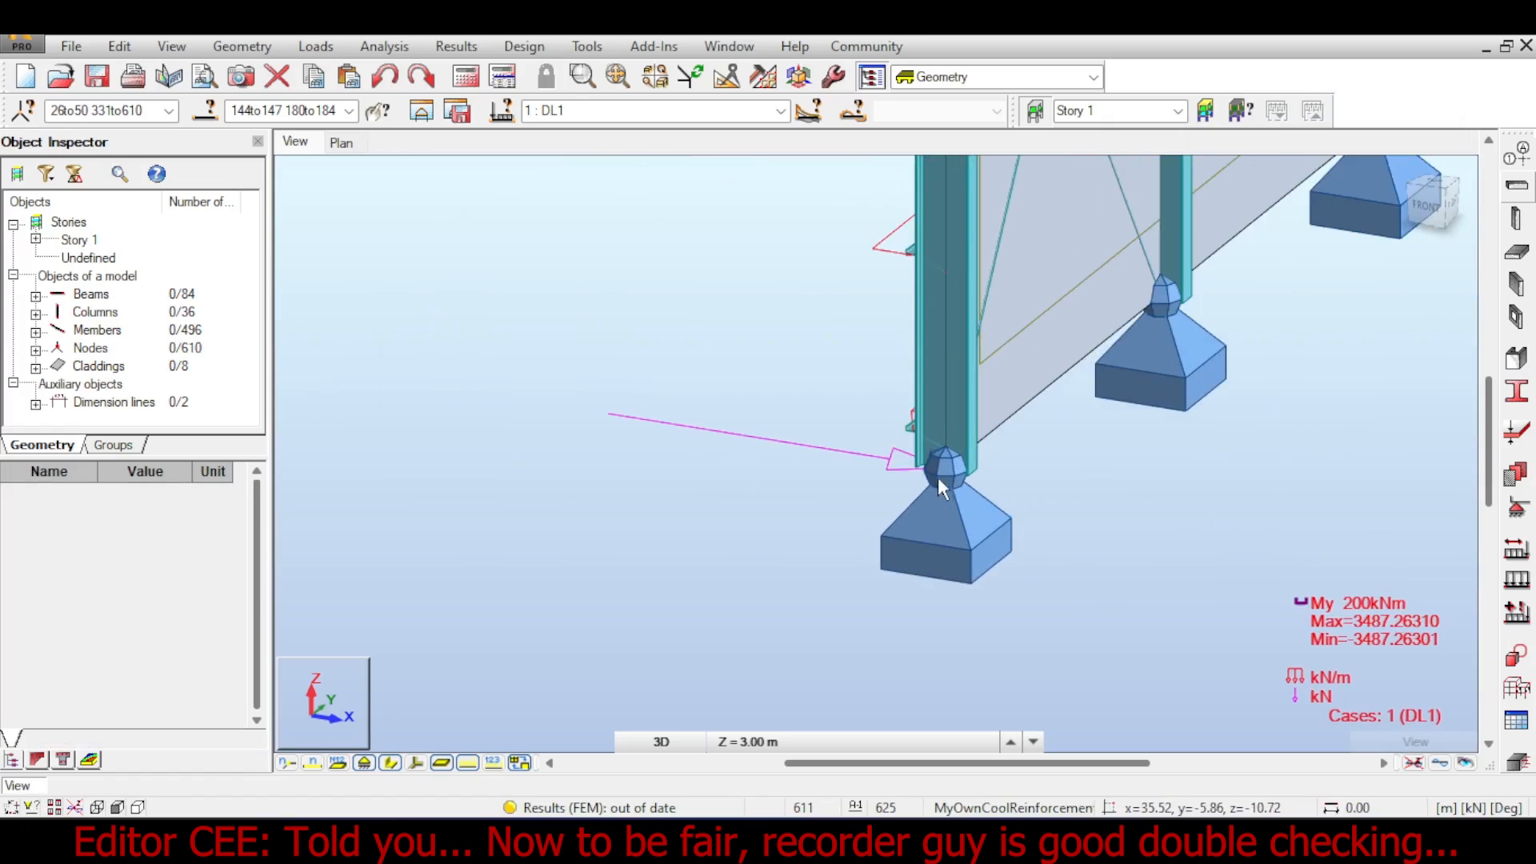
pyautogui.scroll(-10, 888, 464)
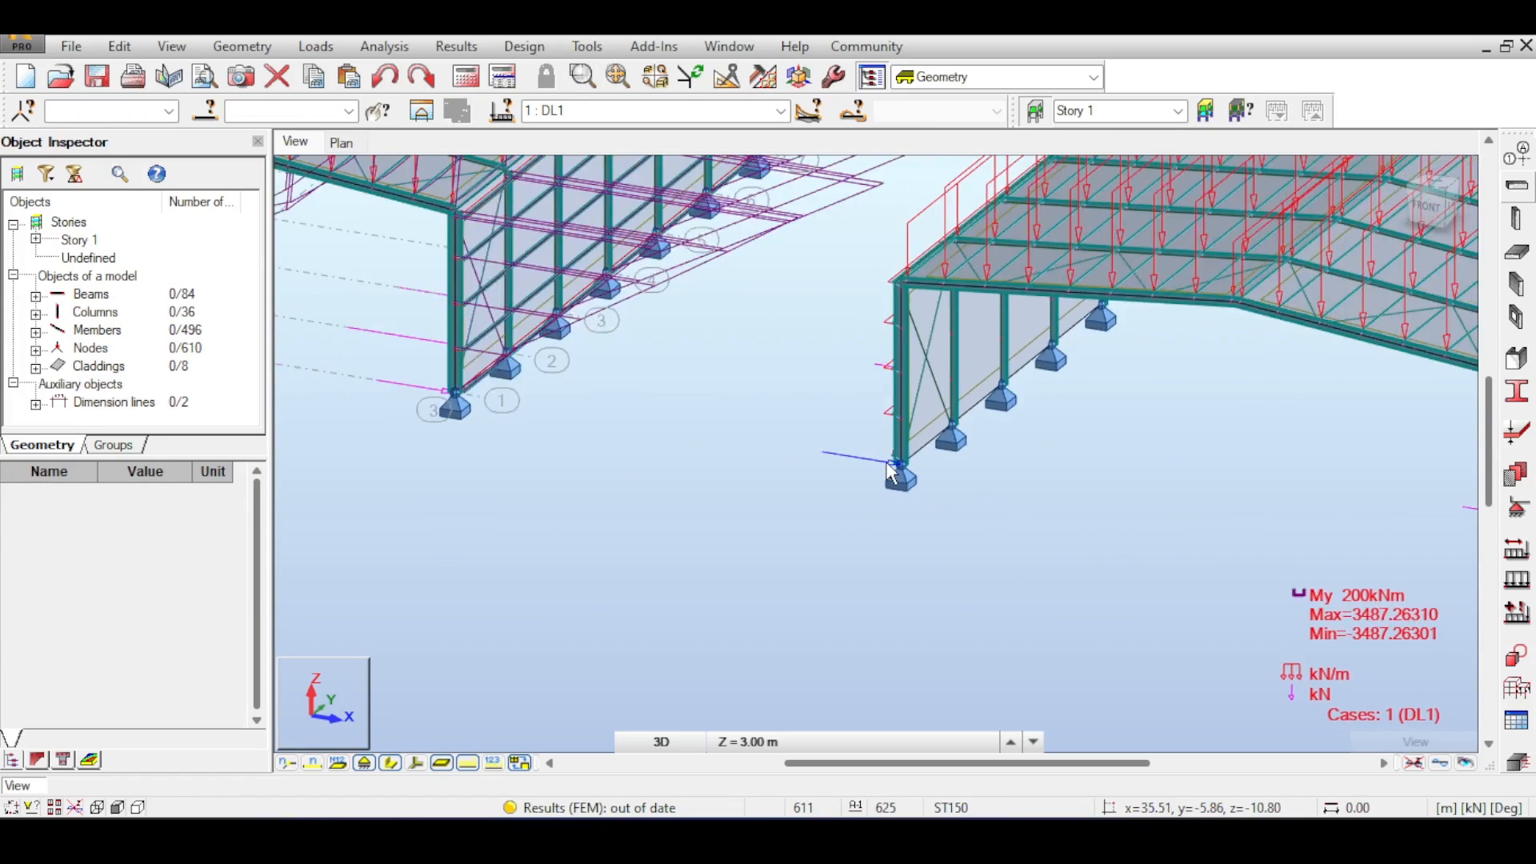
pyautogui.moveTo(775, 465); pyautogui.dragTo(1067, 484, button='middle')
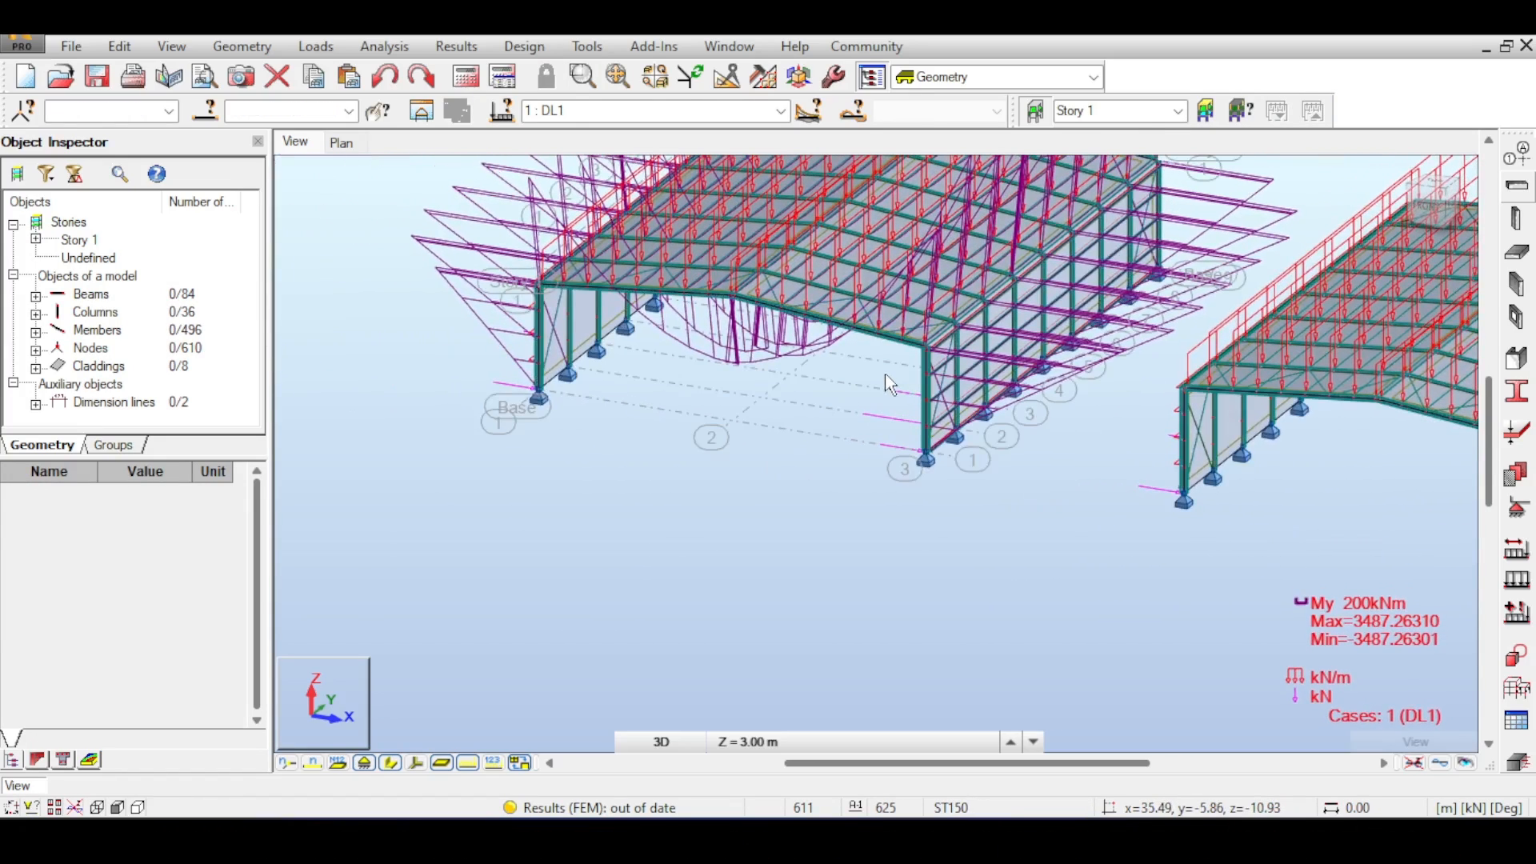
pyautogui.keyDown('shift'); pyautogui.moveTo(893, 383); pyautogui.dragTo(1324, 276, button='middle'); pyautogui.keyUp('shift')
pyautogui.moveTo(1038, 276); pyautogui.dragTo(840, 217, button='middle')
pyautogui.scroll(12, 1099, 442)
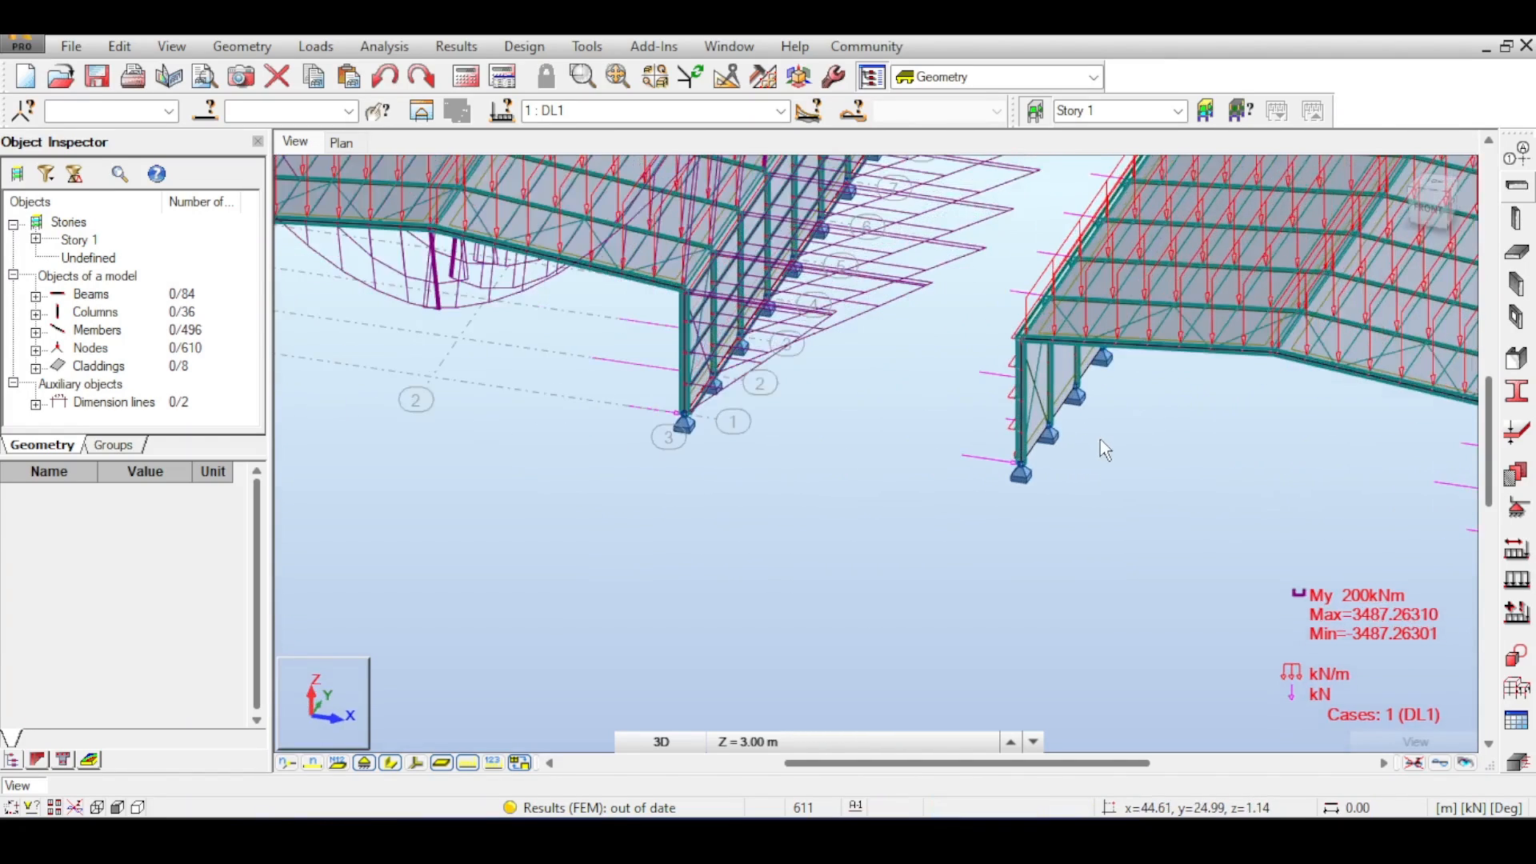
pyautogui.scroll(-8, 954, 458)
pyautogui.moveTo(1030, 415); pyautogui.dragTo(778, 333, button='middle')
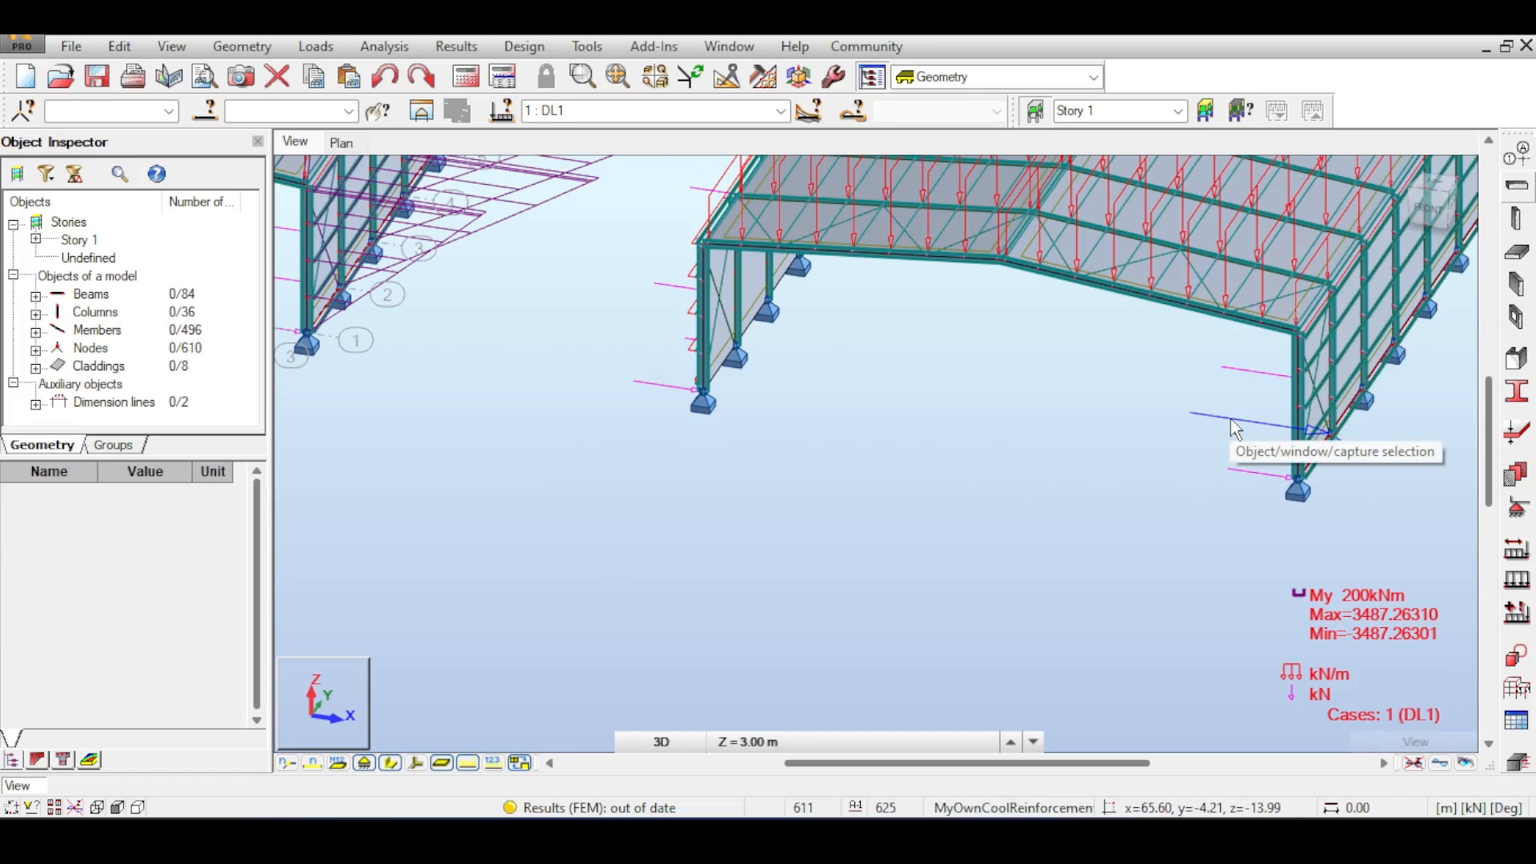
# - Clear the selection and run the structural analysis for the model with the copied frame
pyautogui.rightClick(1227, 424)
pyautogui.click(1114, 390)
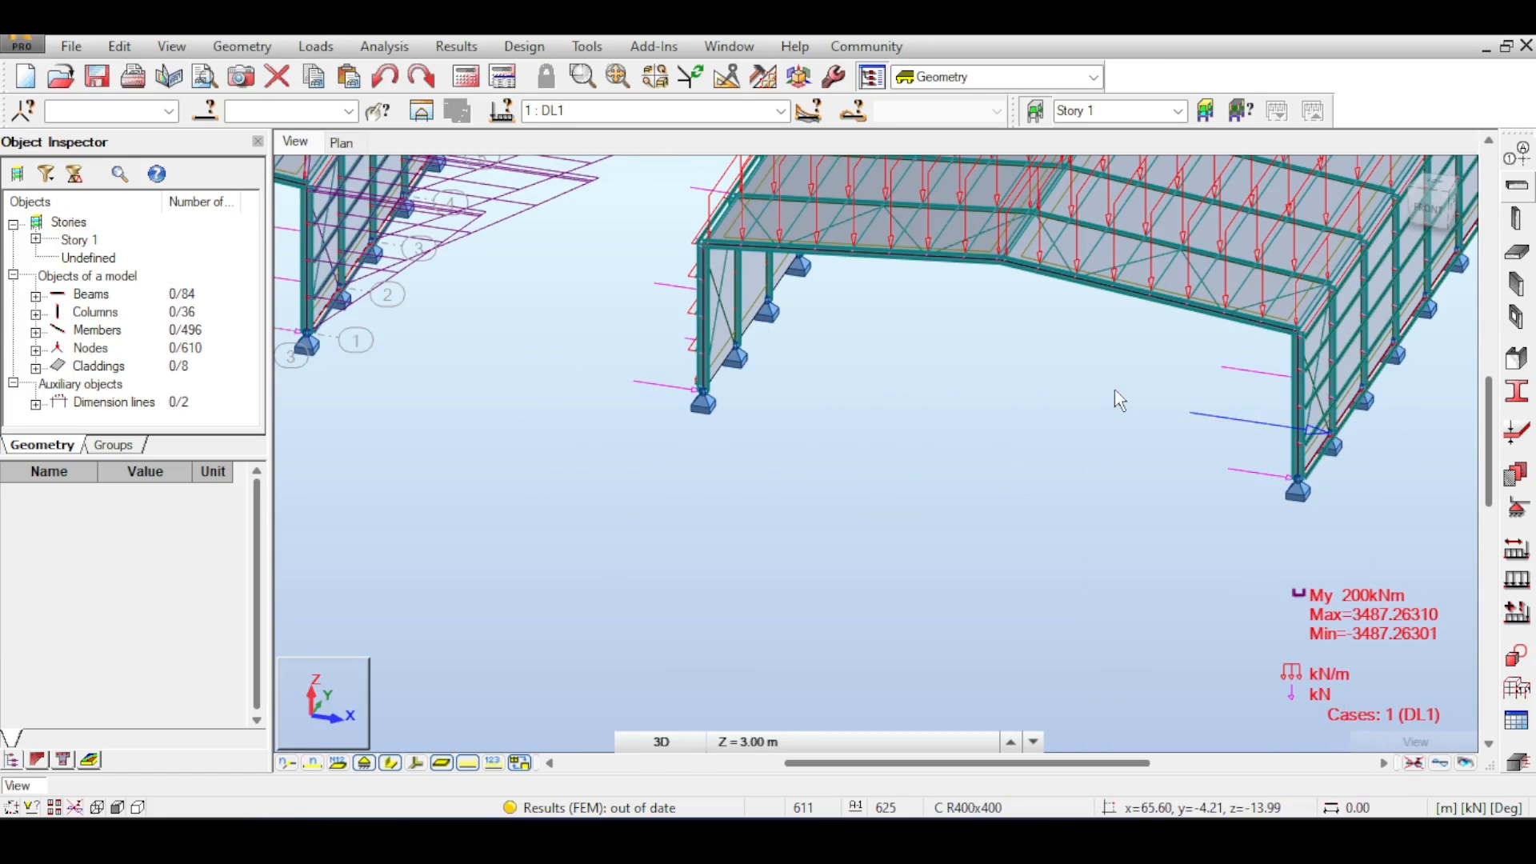
pyautogui.click(465, 78)
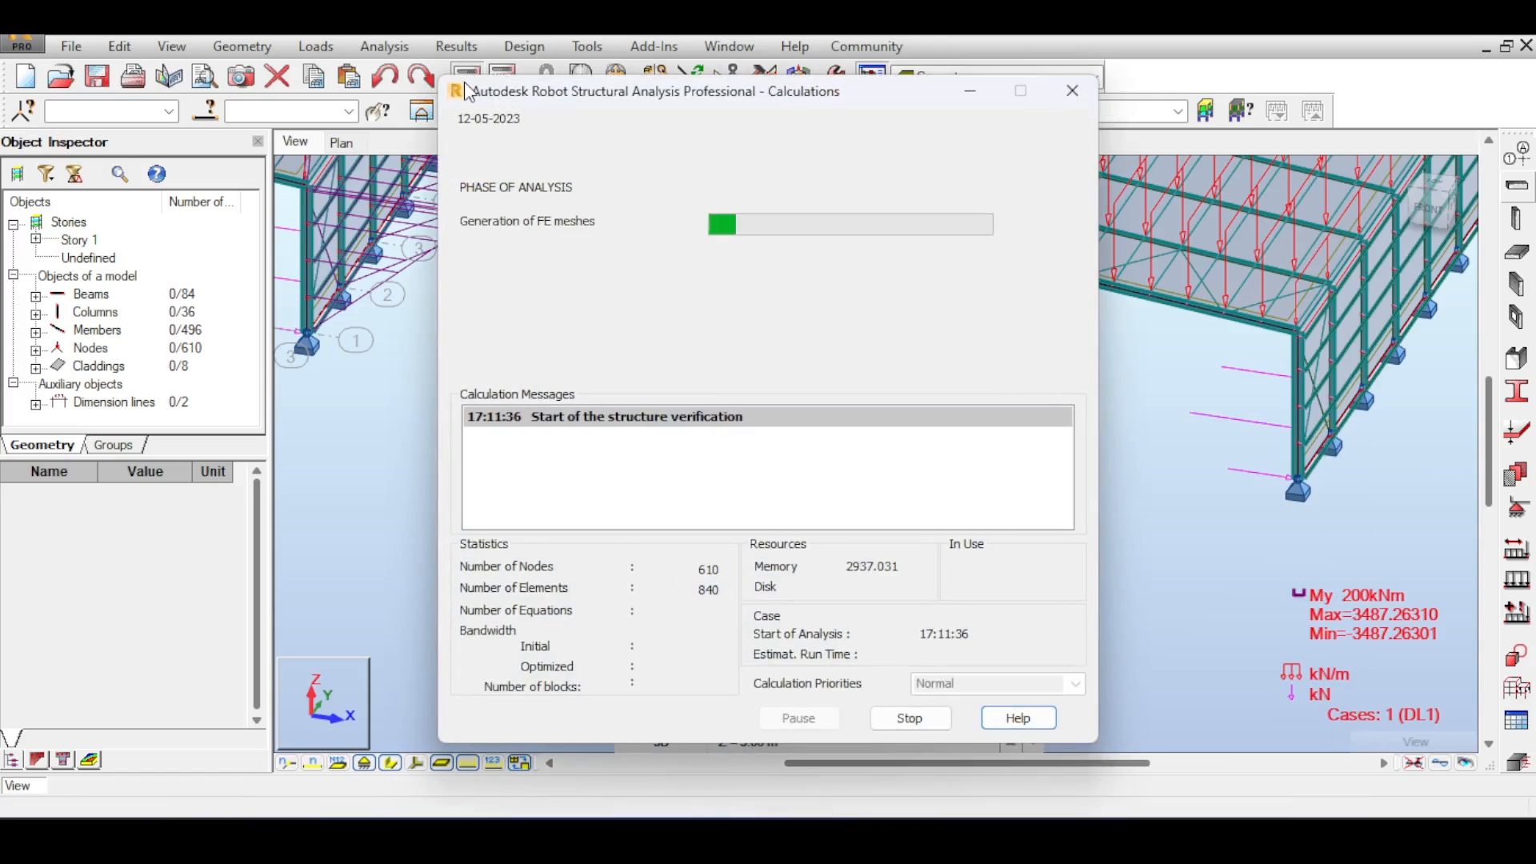
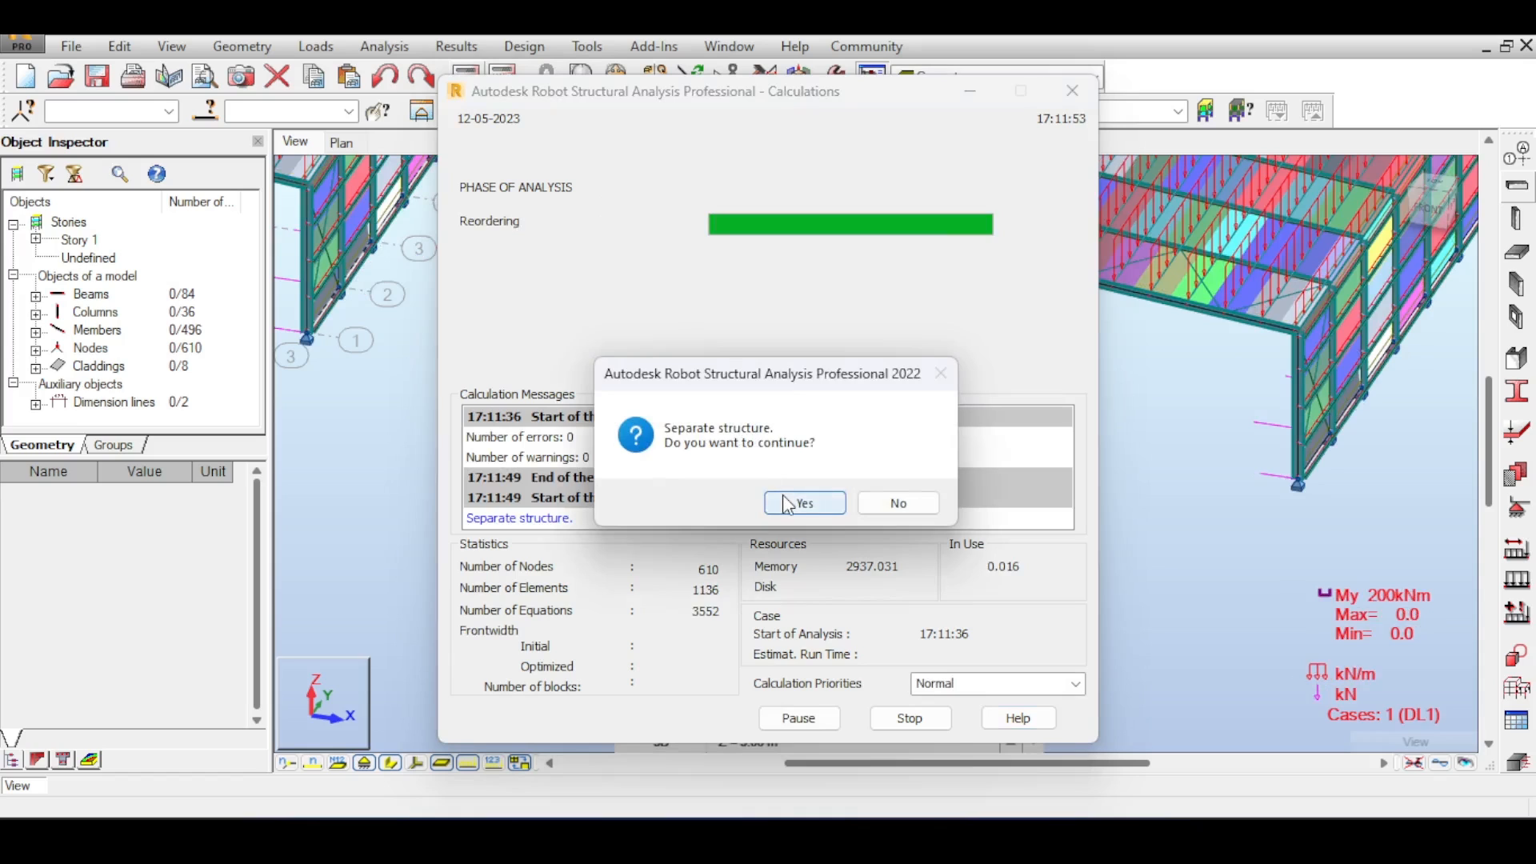
# - Continue the structural analysis despite the separate-structure warning and close the calculation messages
pyautogui.click(788, 504)
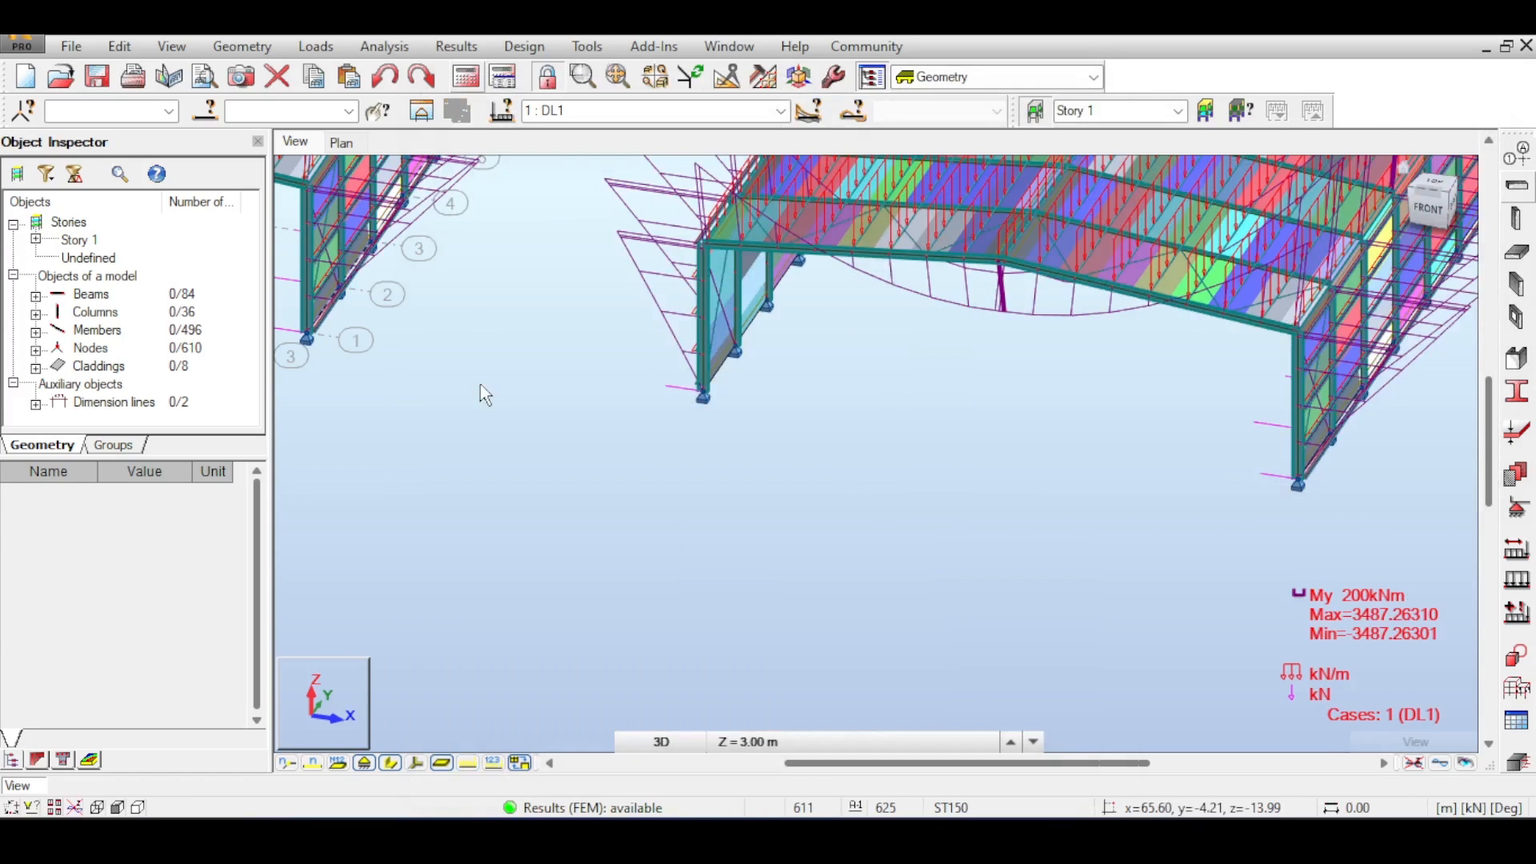
pyautogui.moveTo(480, 384); pyautogui.dragTo(1076, 403, button='middle')
pyautogui.moveTo(666, 450); pyautogui.dragTo(1133, 580, button='middle')
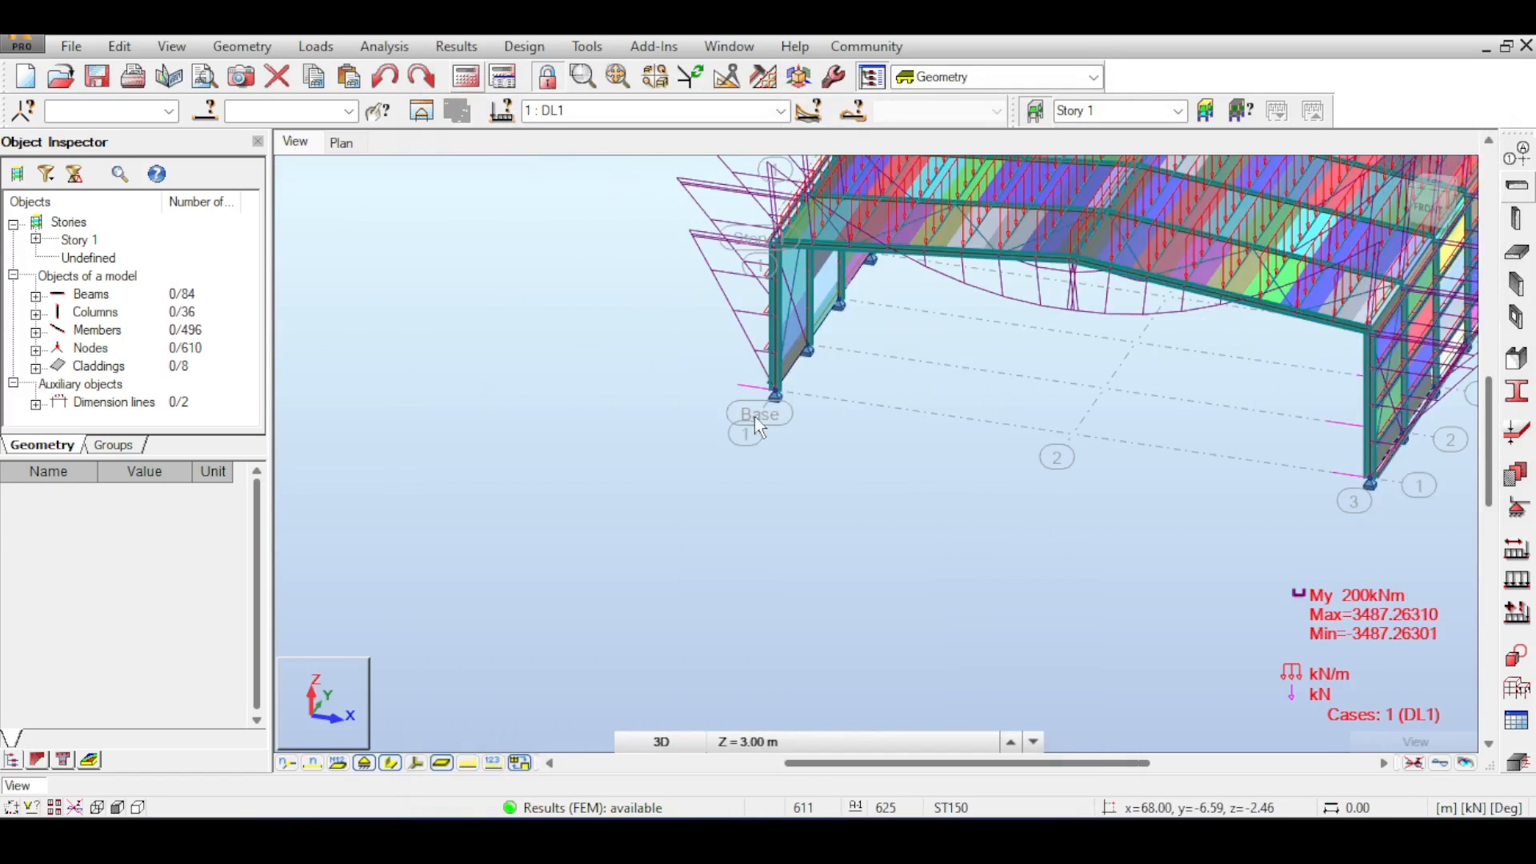
# - Zoom and orbit around the original and copied frames to examine the column bases and moment diagram
pyautogui.scroll(5, 755, 416)
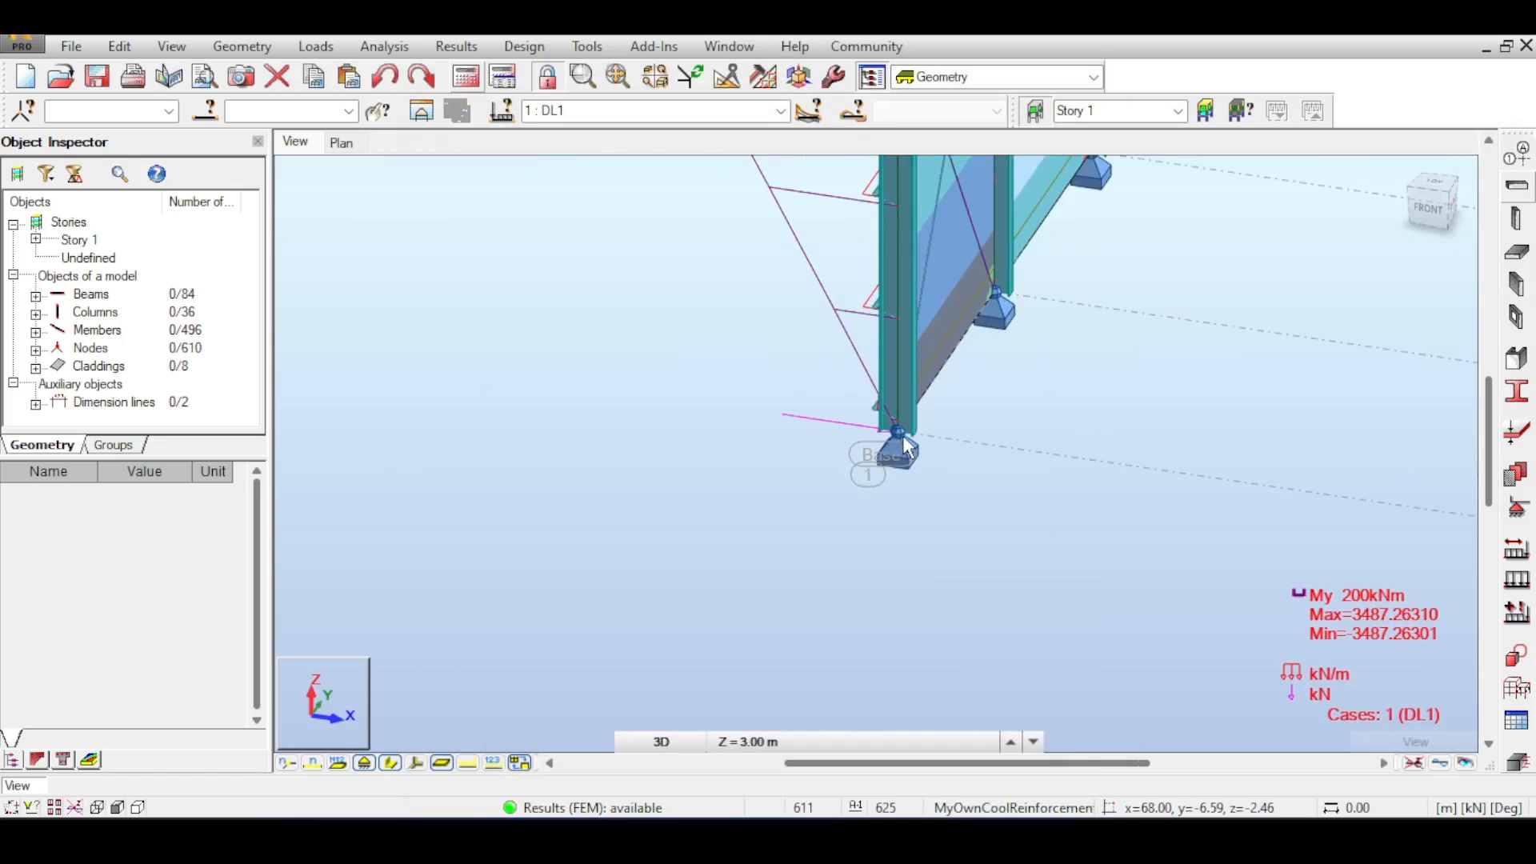
pyautogui.scroll(1, 907, 445)
pyautogui.moveTo(1428, 226); pyautogui.dragTo(1497, 202)
pyautogui.scroll(1, 393, 399)
pyautogui.moveTo(333, 357); pyautogui.dragTo(455, 348, button='middle')
pyautogui.scroll(9, 720, 392)
pyautogui.scroll(2, 787, 388)
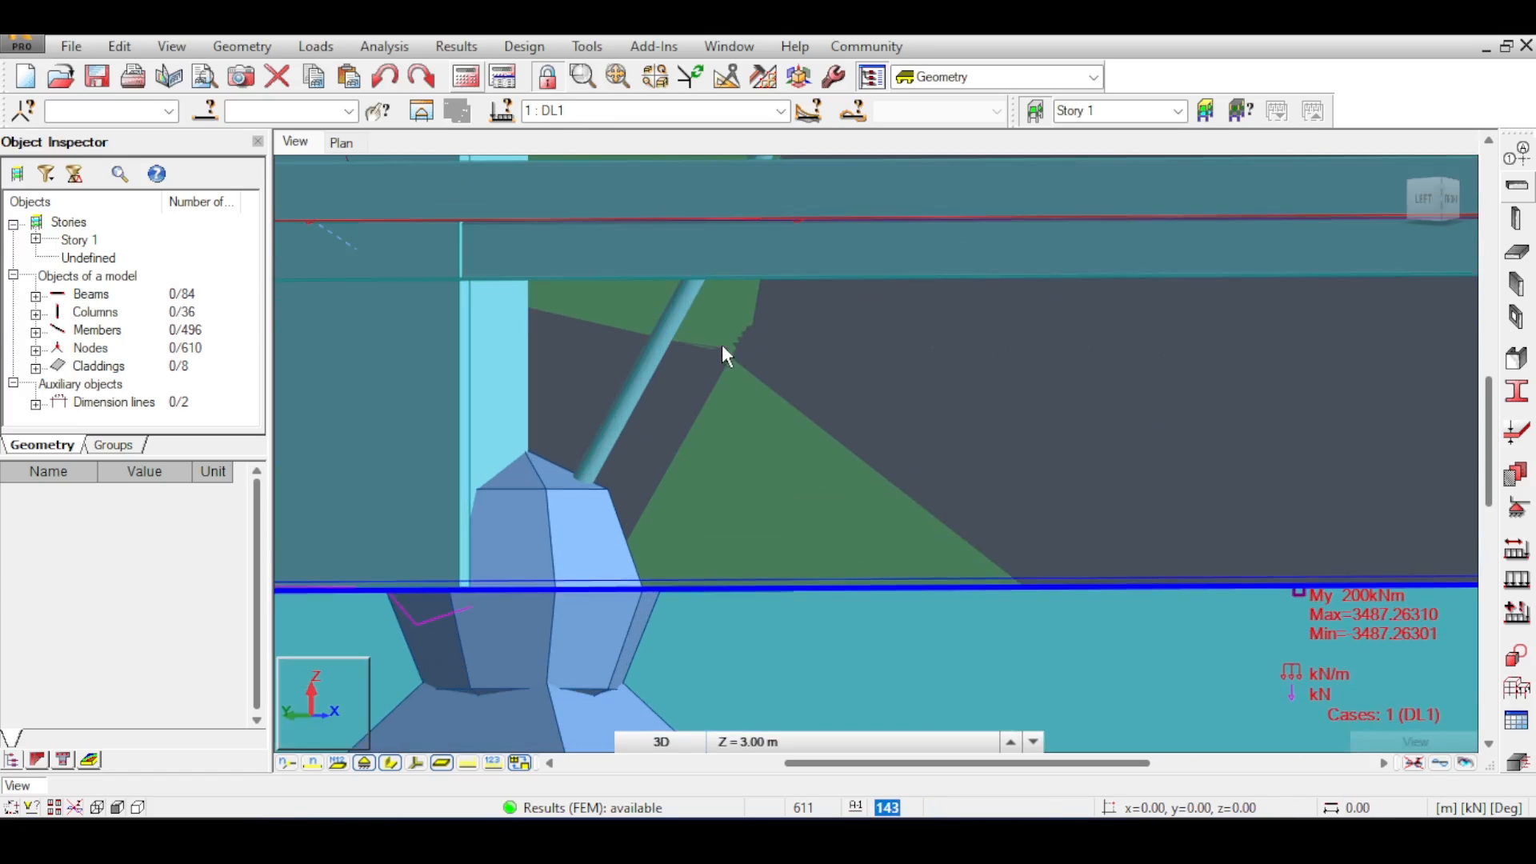
pyautogui.scroll(-12, 718, 348)
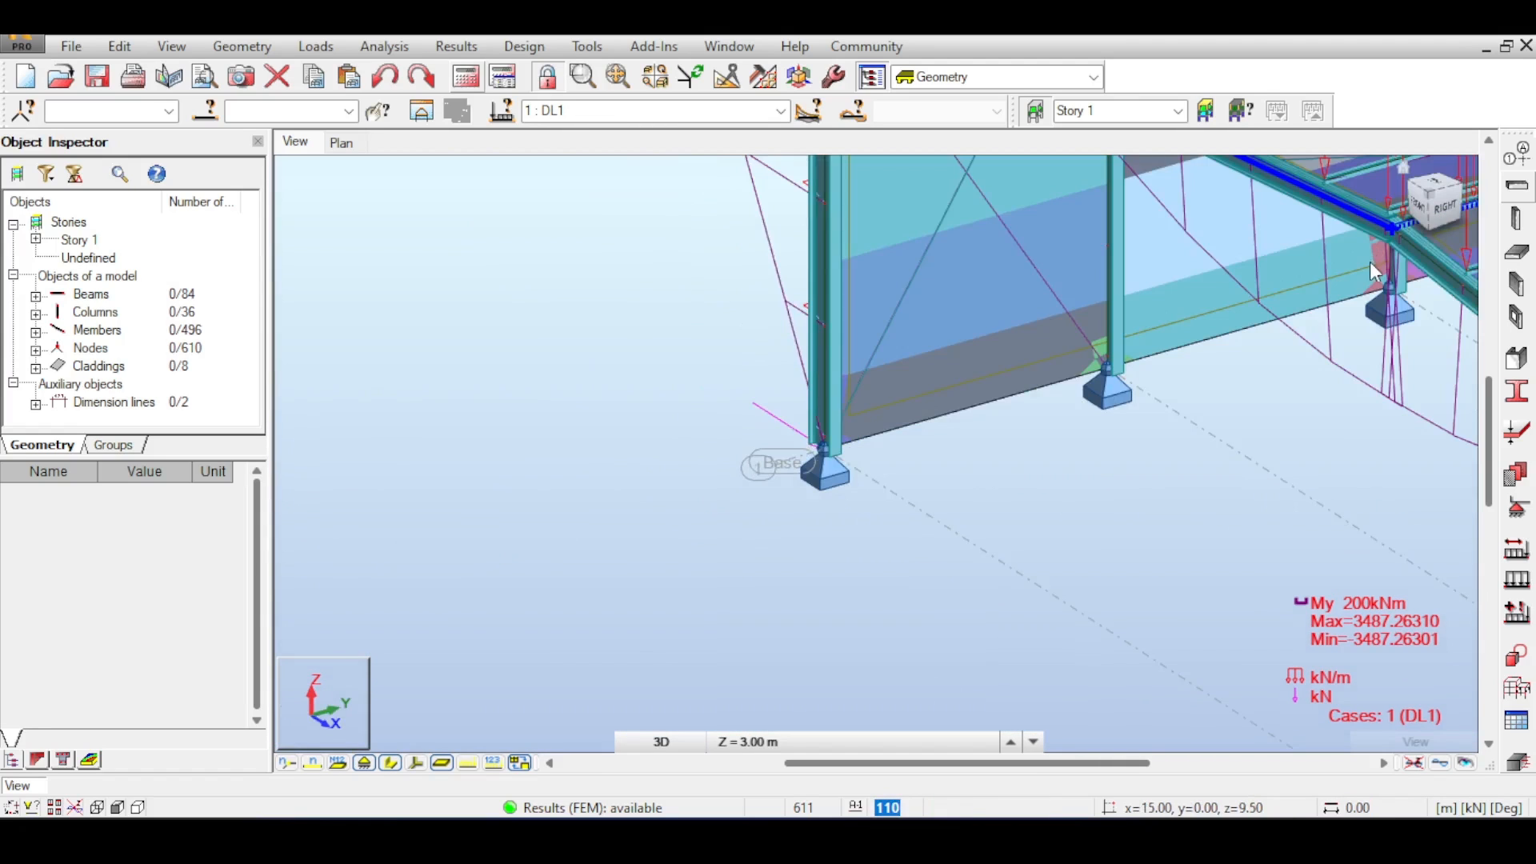
pyautogui.scroll(-1, 1276, 282)
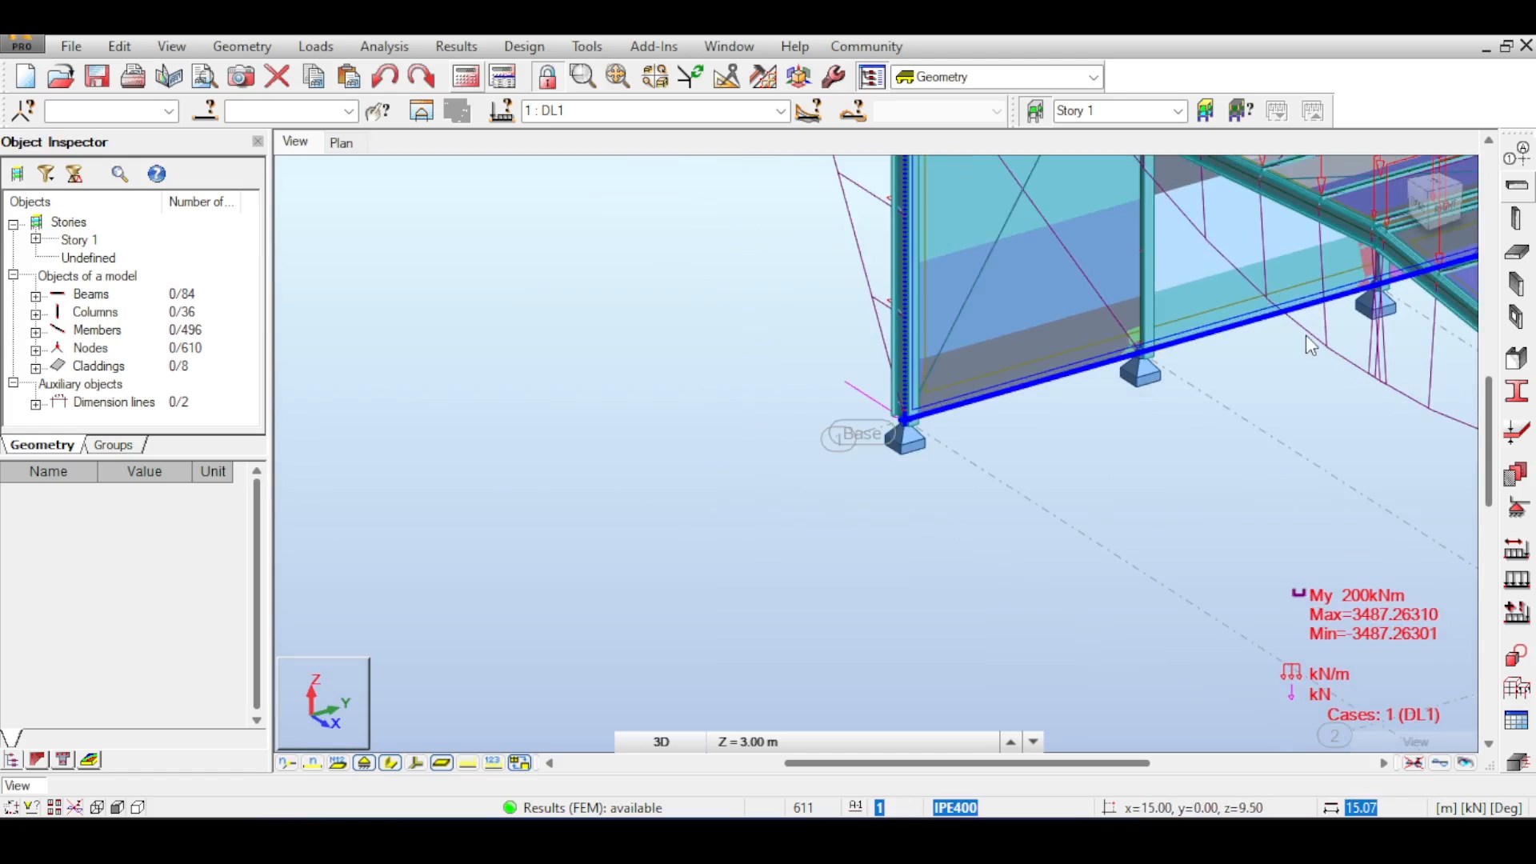
pyautogui.moveTo(1304, 342); pyautogui.dragTo(742, 226, button='middle')
pyautogui.scroll(-2, 845, 338)
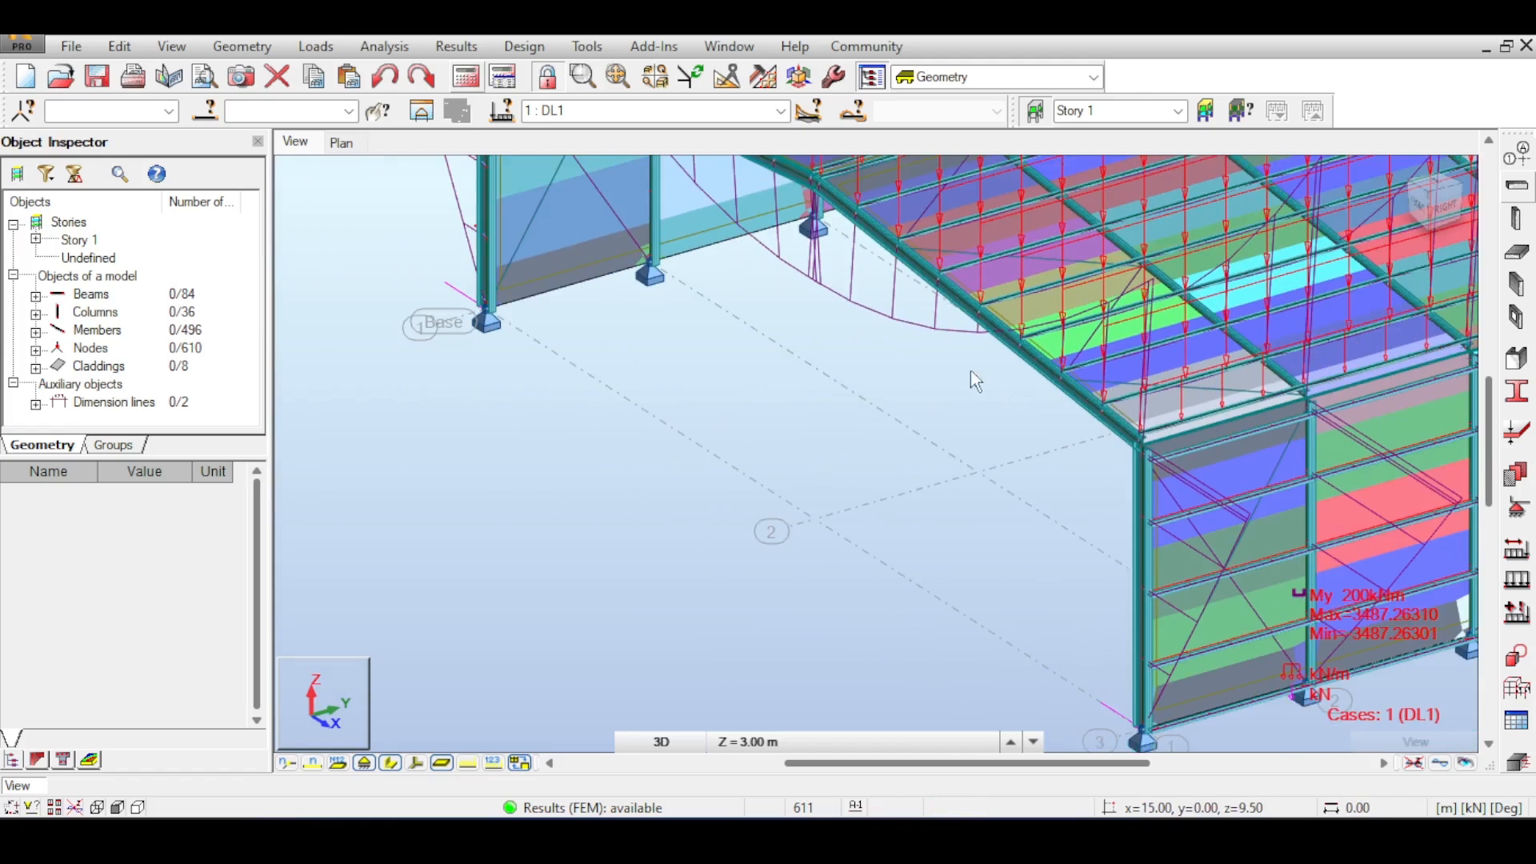
pyautogui.moveTo(996, 385); pyautogui.dragTo(744, 226, button='middle')
pyautogui.moveTo(1042, 547); pyautogui.dragTo(931, 444, button='middle')
pyautogui.scroll(3, 931, 443)
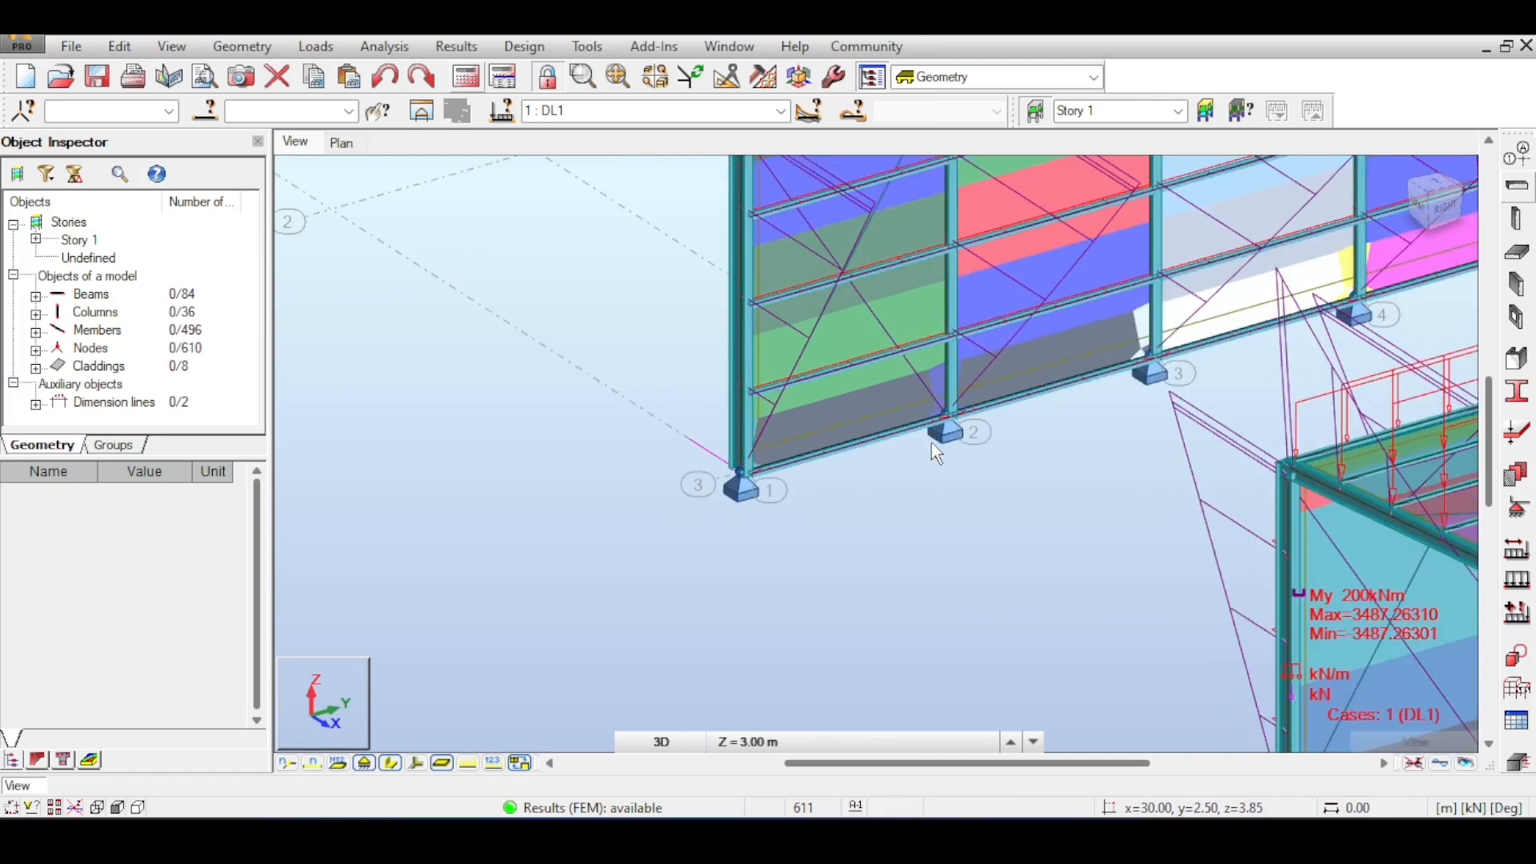
pyautogui.scroll(2, 861, 405)
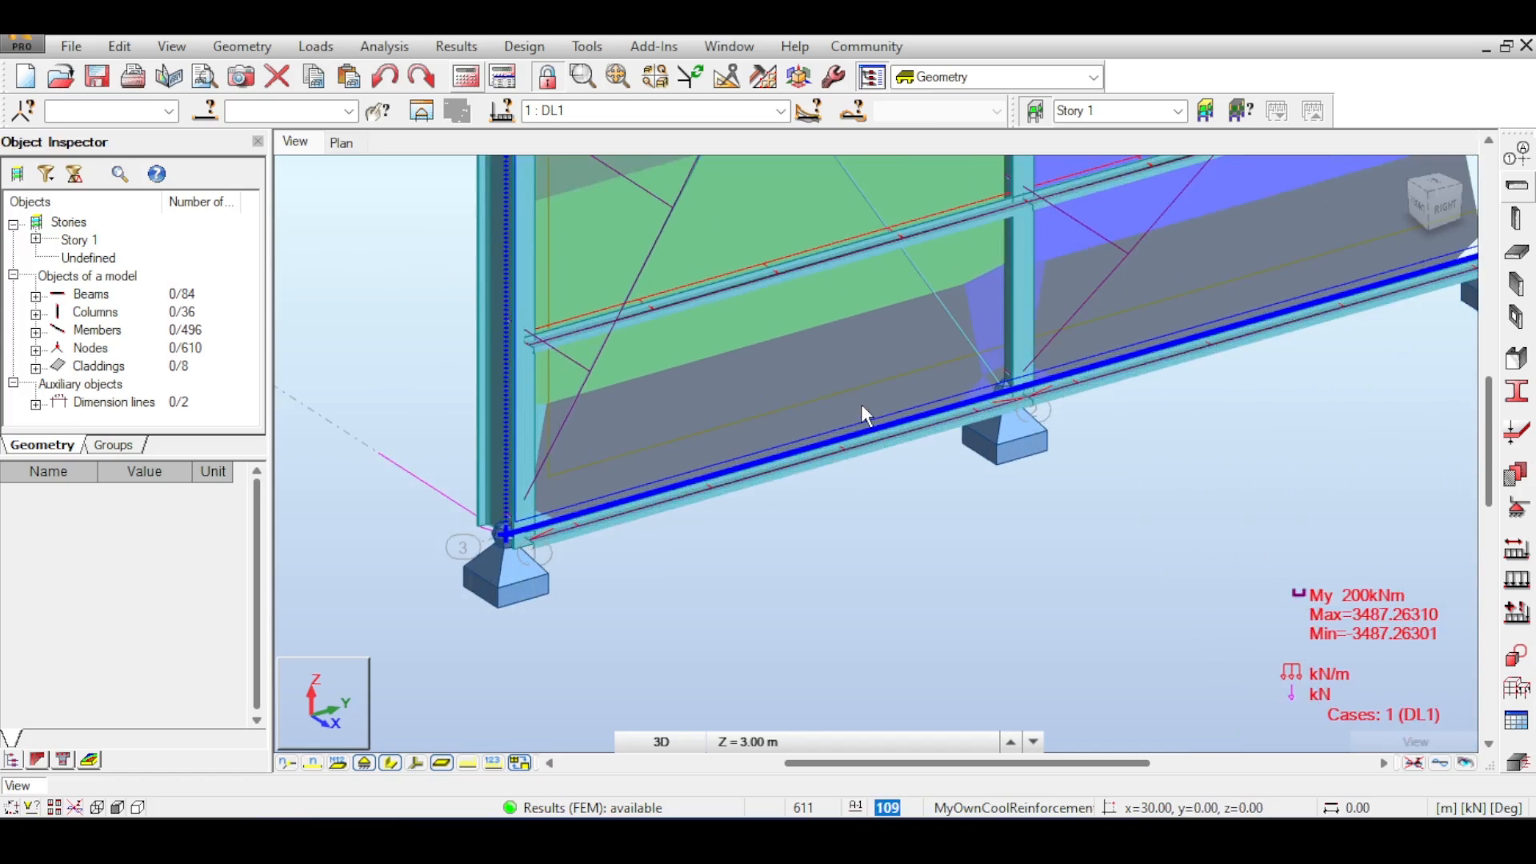
pyautogui.scroll(-2, 861, 404)
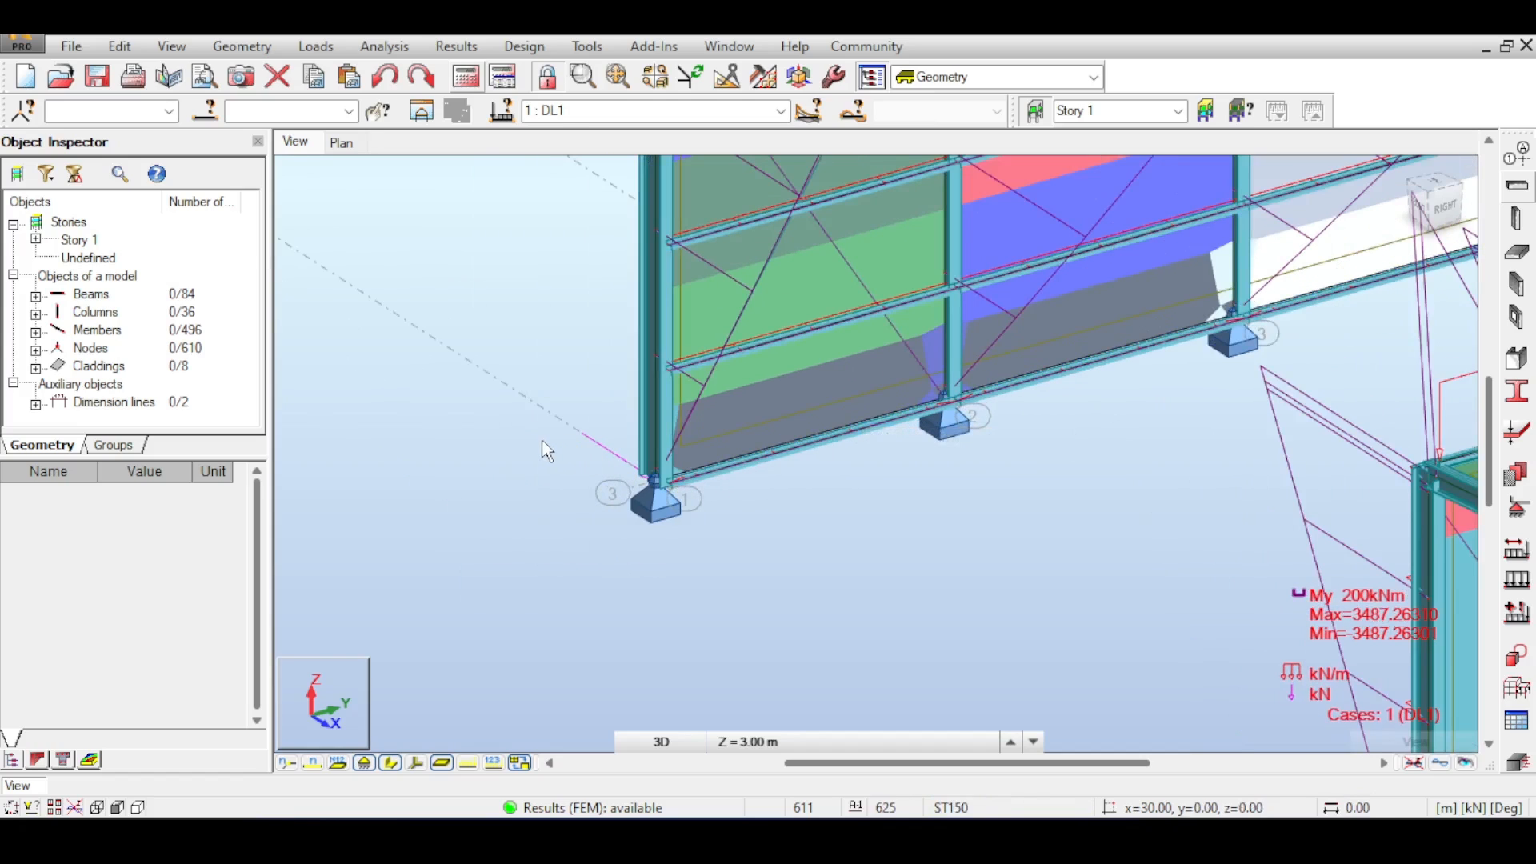
# - Select two base nodes of the frame, assign the Stab nodal support to them, and rerun the analysis
pyautogui.moveTo(704, 600); pyautogui.dragTo(544, 443)
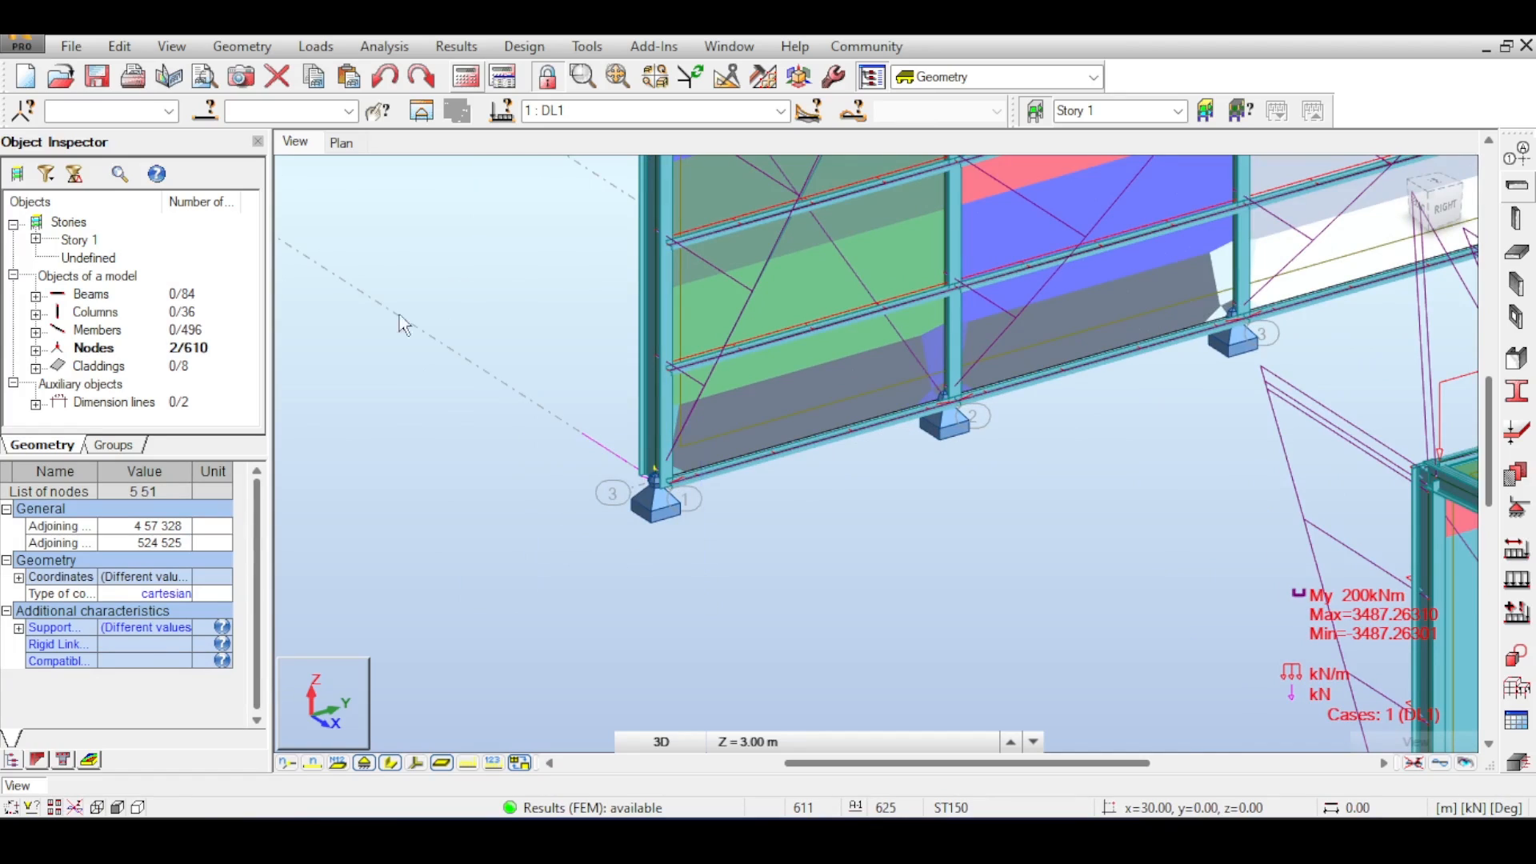
pyautogui.click(249, 46)
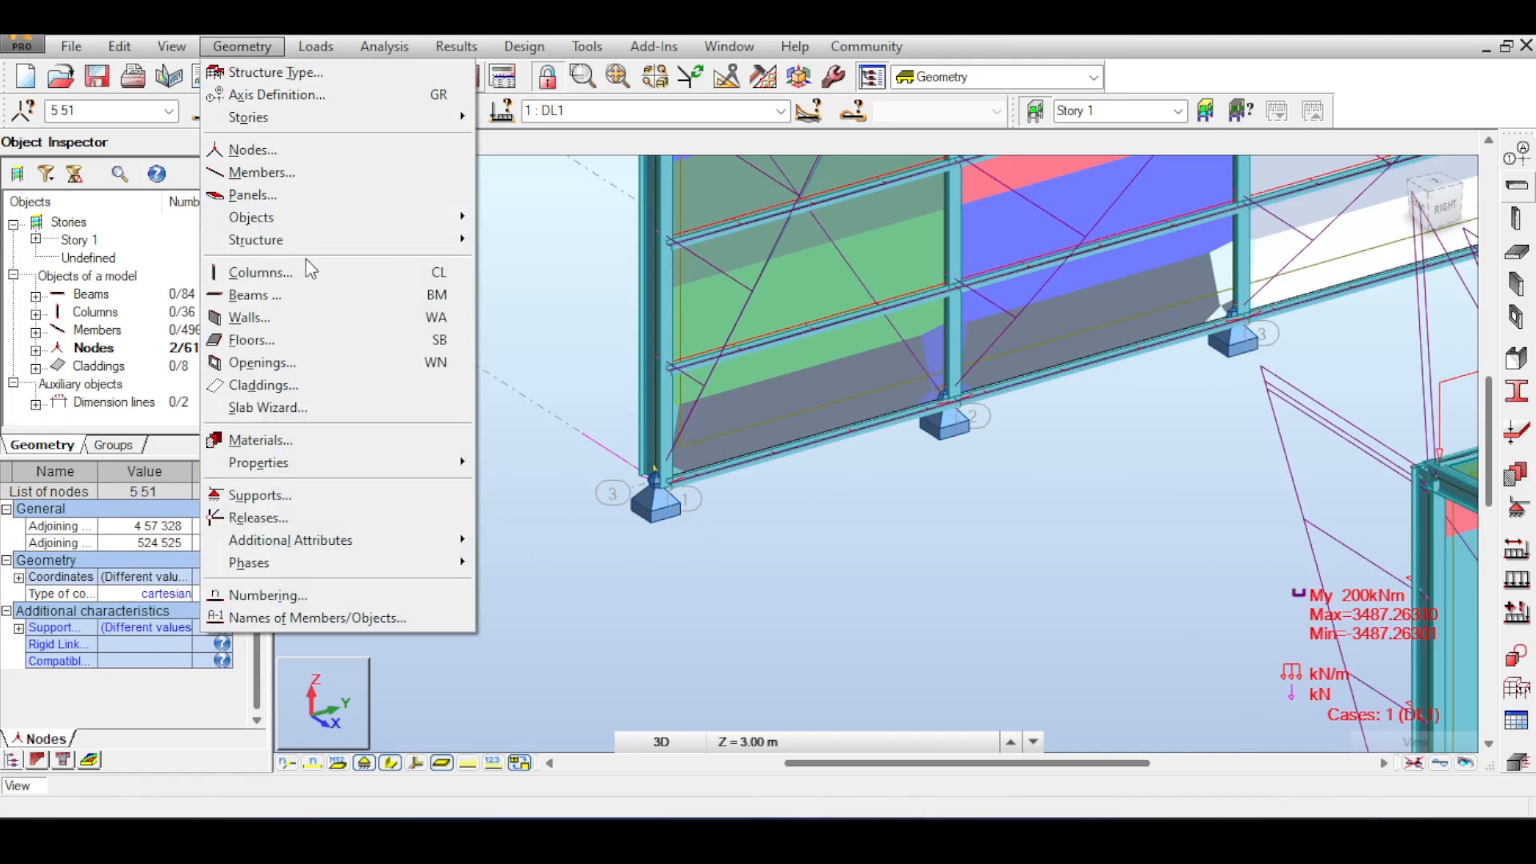
pyautogui.click(260, 496)
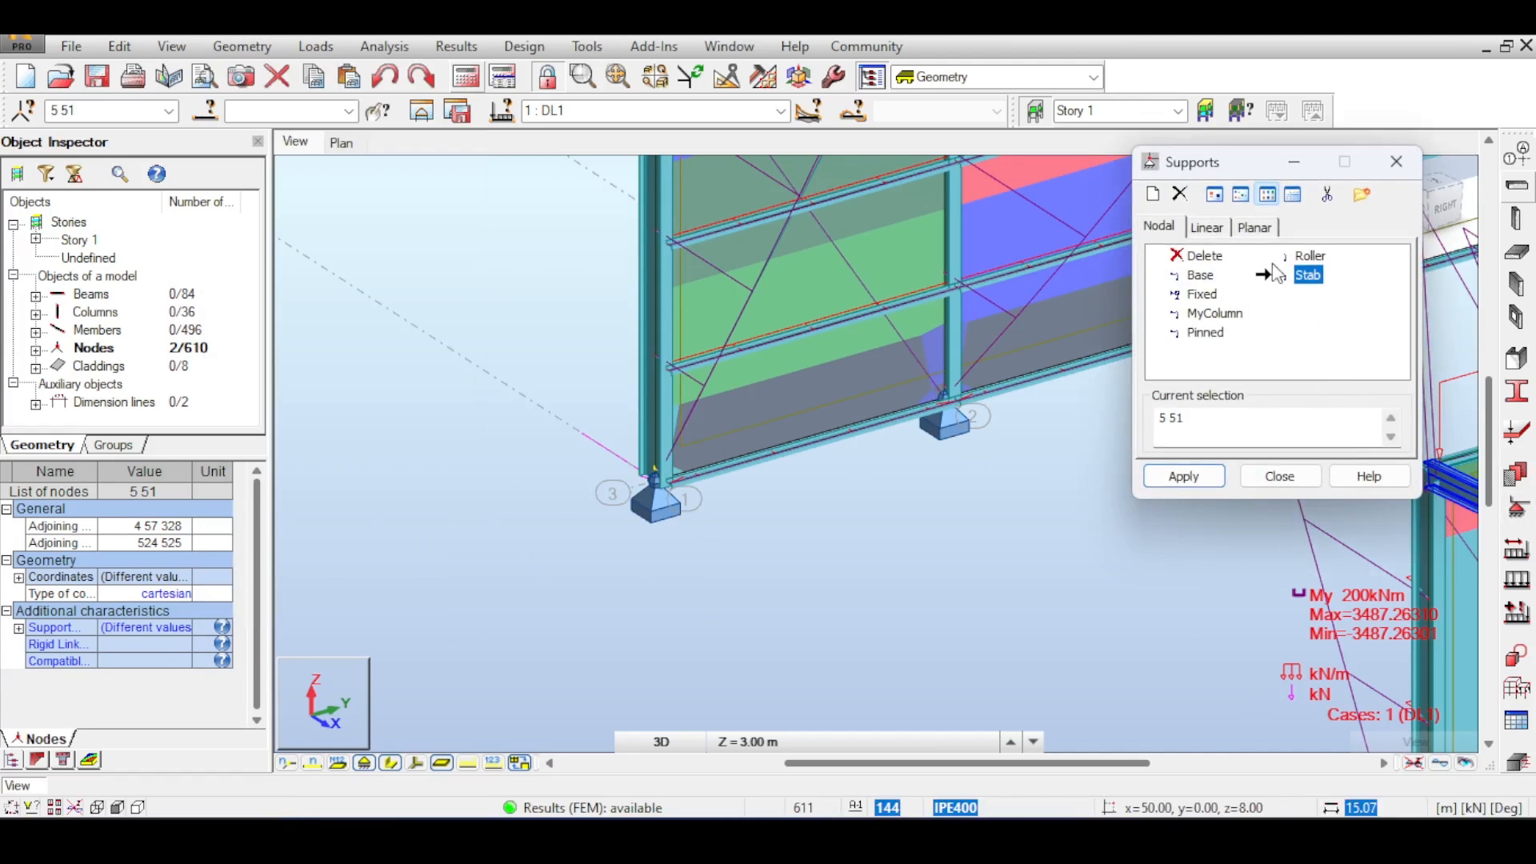
pyautogui.click(1184, 477)
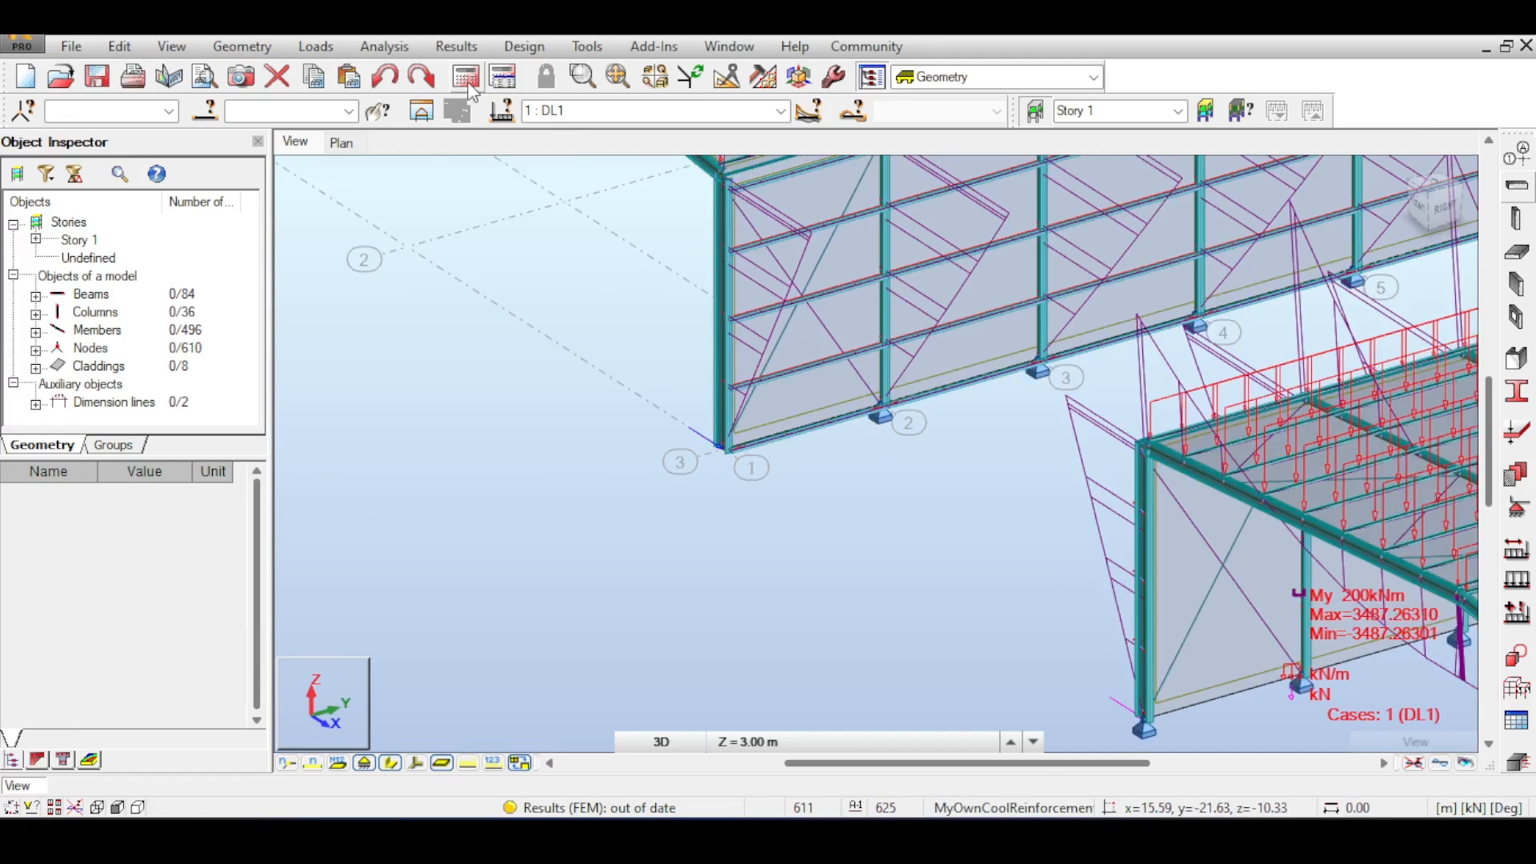
pyautogui.click(468, 83)
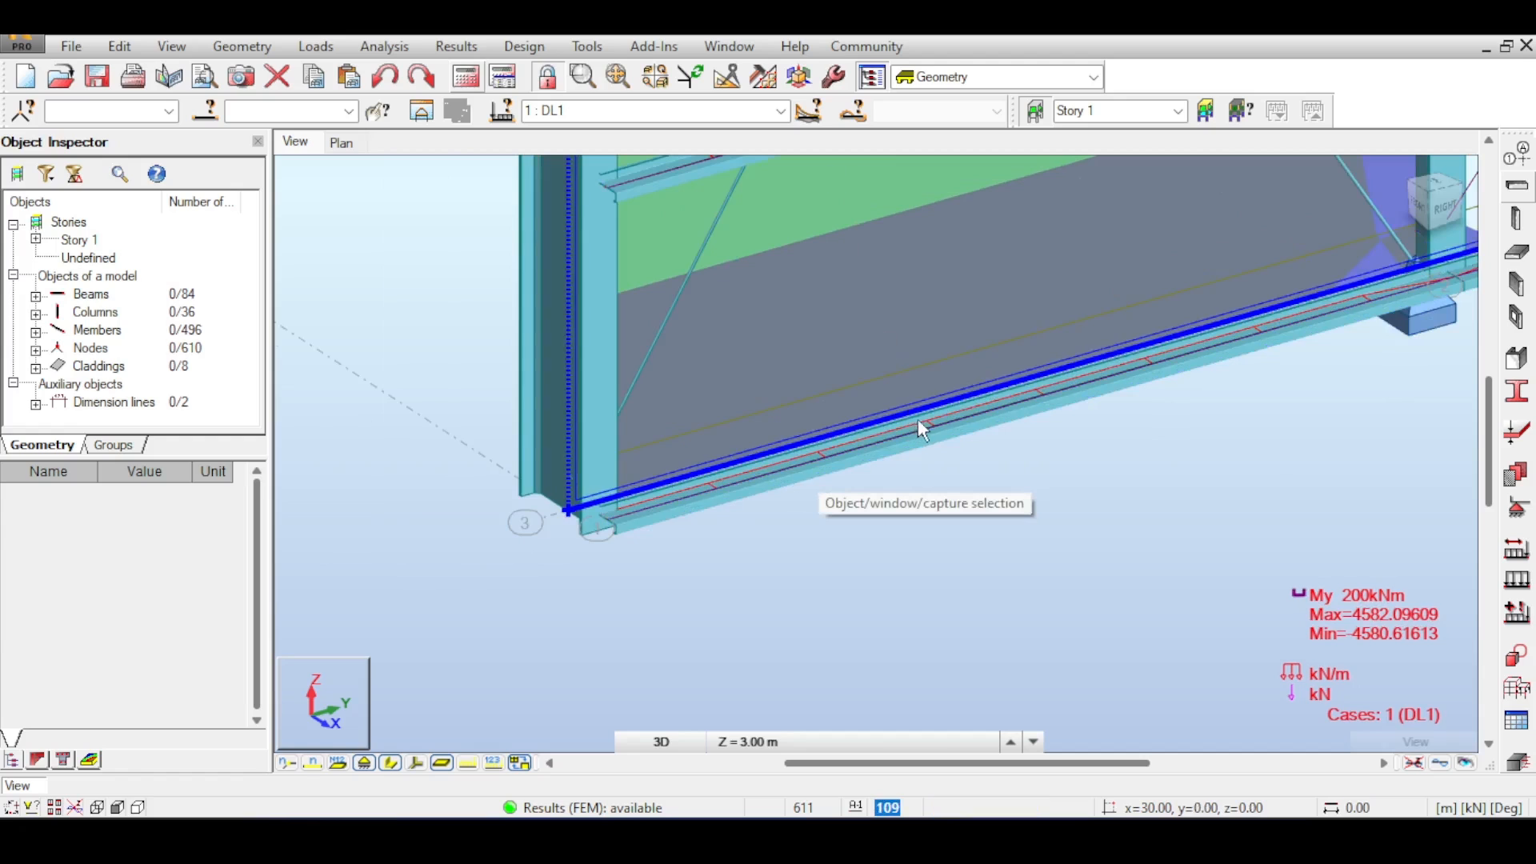
# - Orbit and zoom along the wall base to examine the supports and moment diagram after the support change
pyautogui.click(1424, 207)
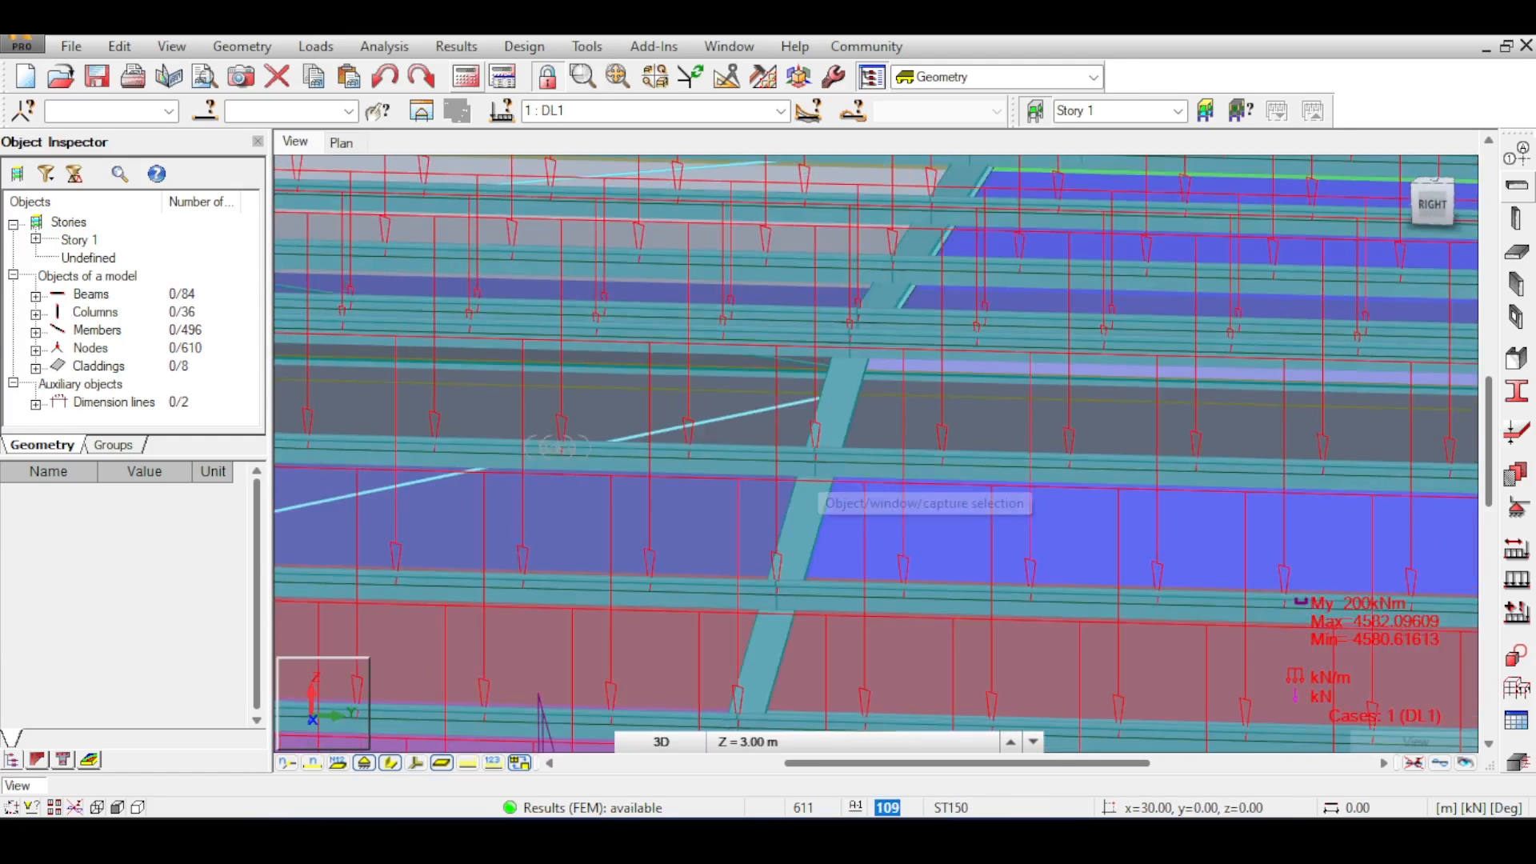
pyautogui.keyDown('shift'); pyautogui.moveTo(818, 480); pyautogui.dragTo(1040, 473, button='middle'); pyautogui.keyUp('shift')
pyautogui.keyDown('shift'); pyautogui.moveTo(888, 352); pyautogui.dragTo(916, 363, button='middle'); pyautogui.keyUp('shift')
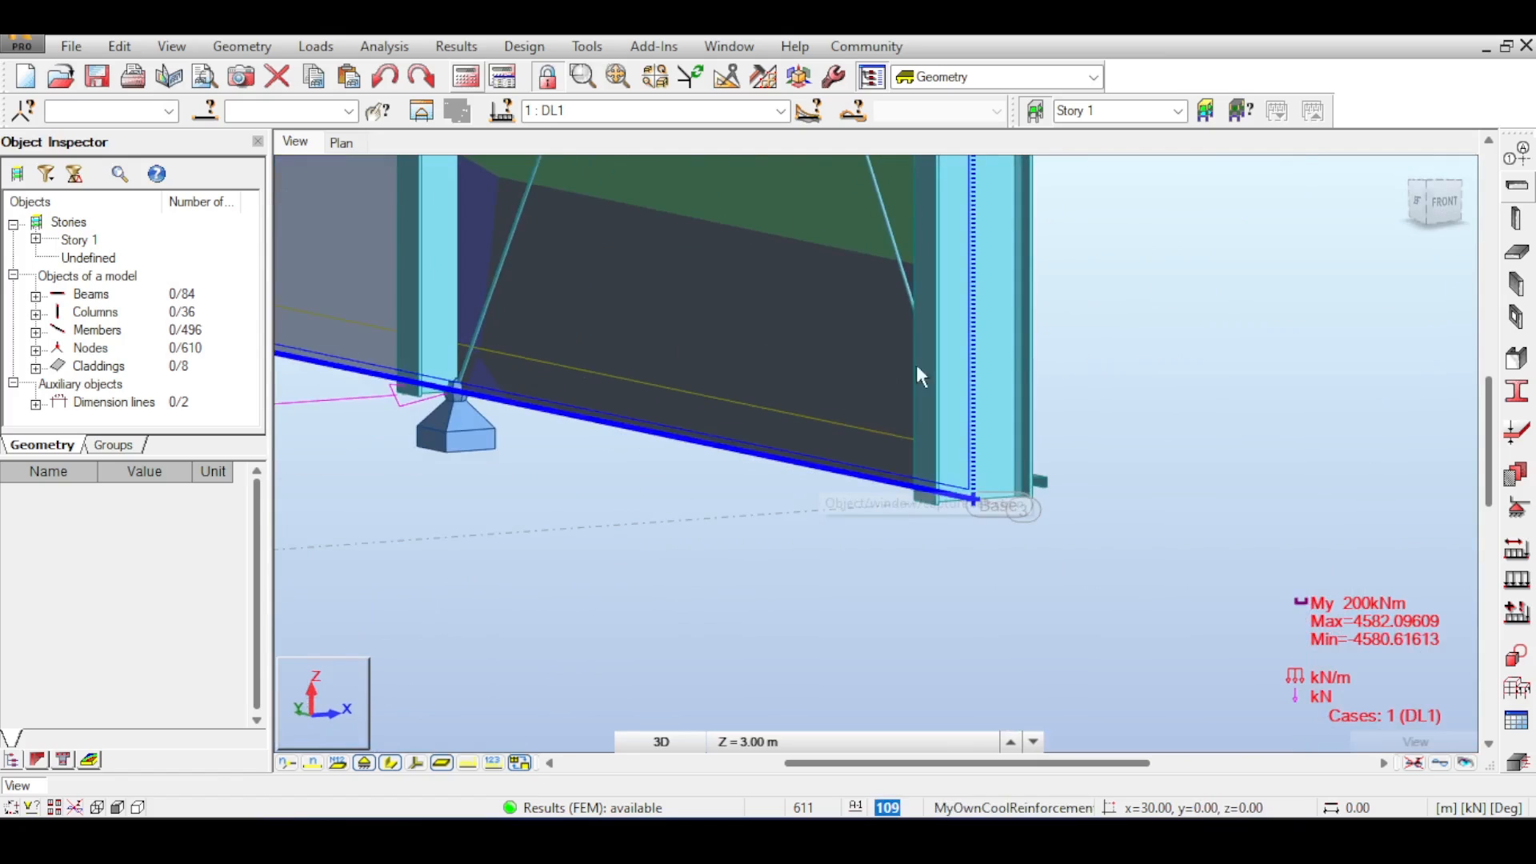
pyautogui.moveTo(432, 410); pyautogui.dragTo(704, 436, button='middle')
pyautogui.scroll(2, 760, 403)
pyautogui.scroll(-3, 756, 402)
pyautogui.scroll(-2, 755, 402)
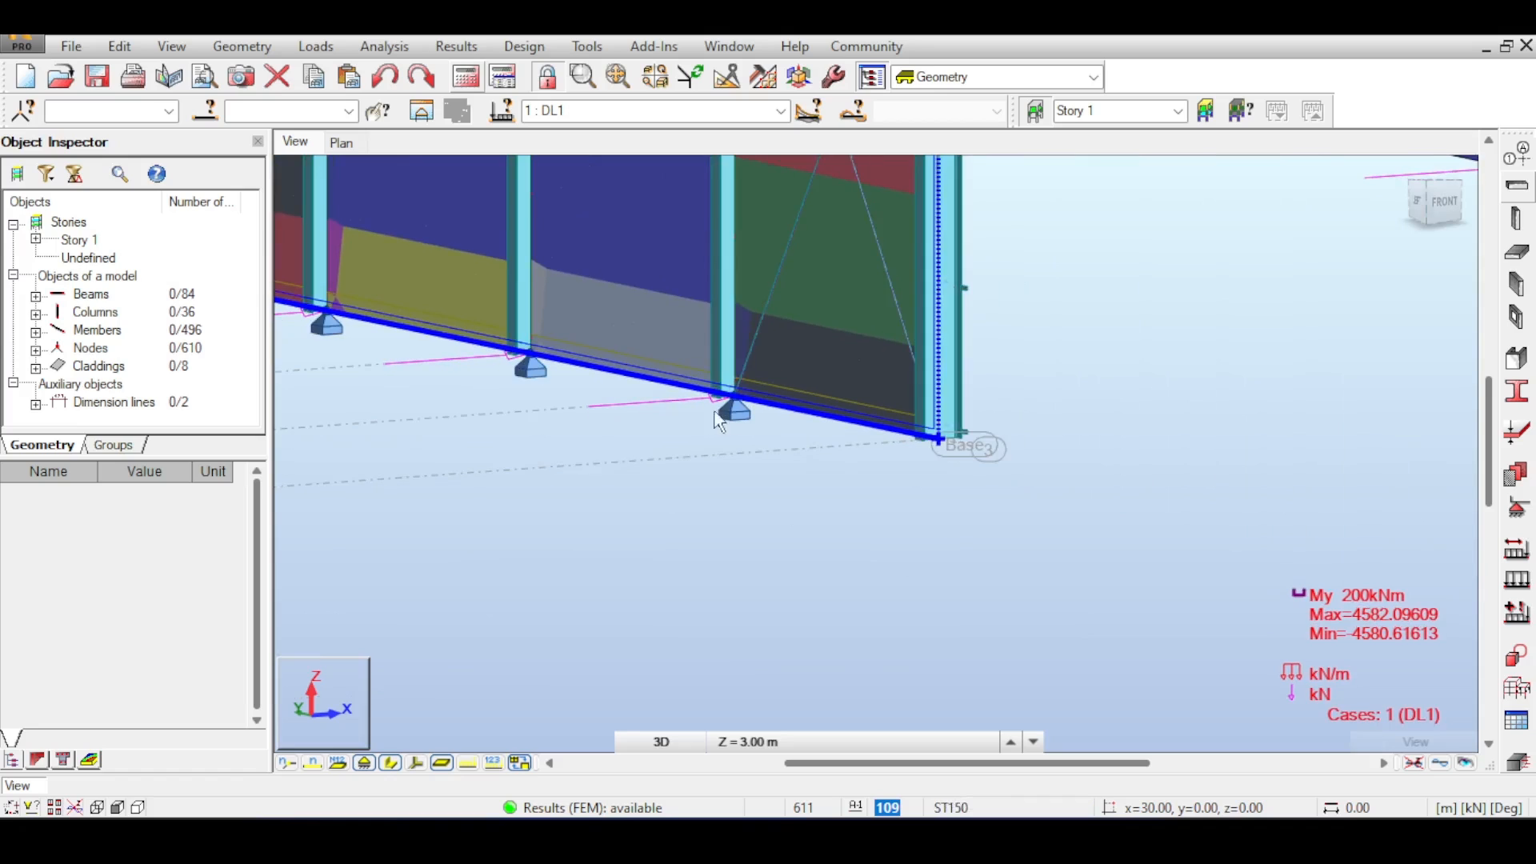
pyautogui.scroll(1, 696, 408)
pyautogui.scroll(2, 677, 406)
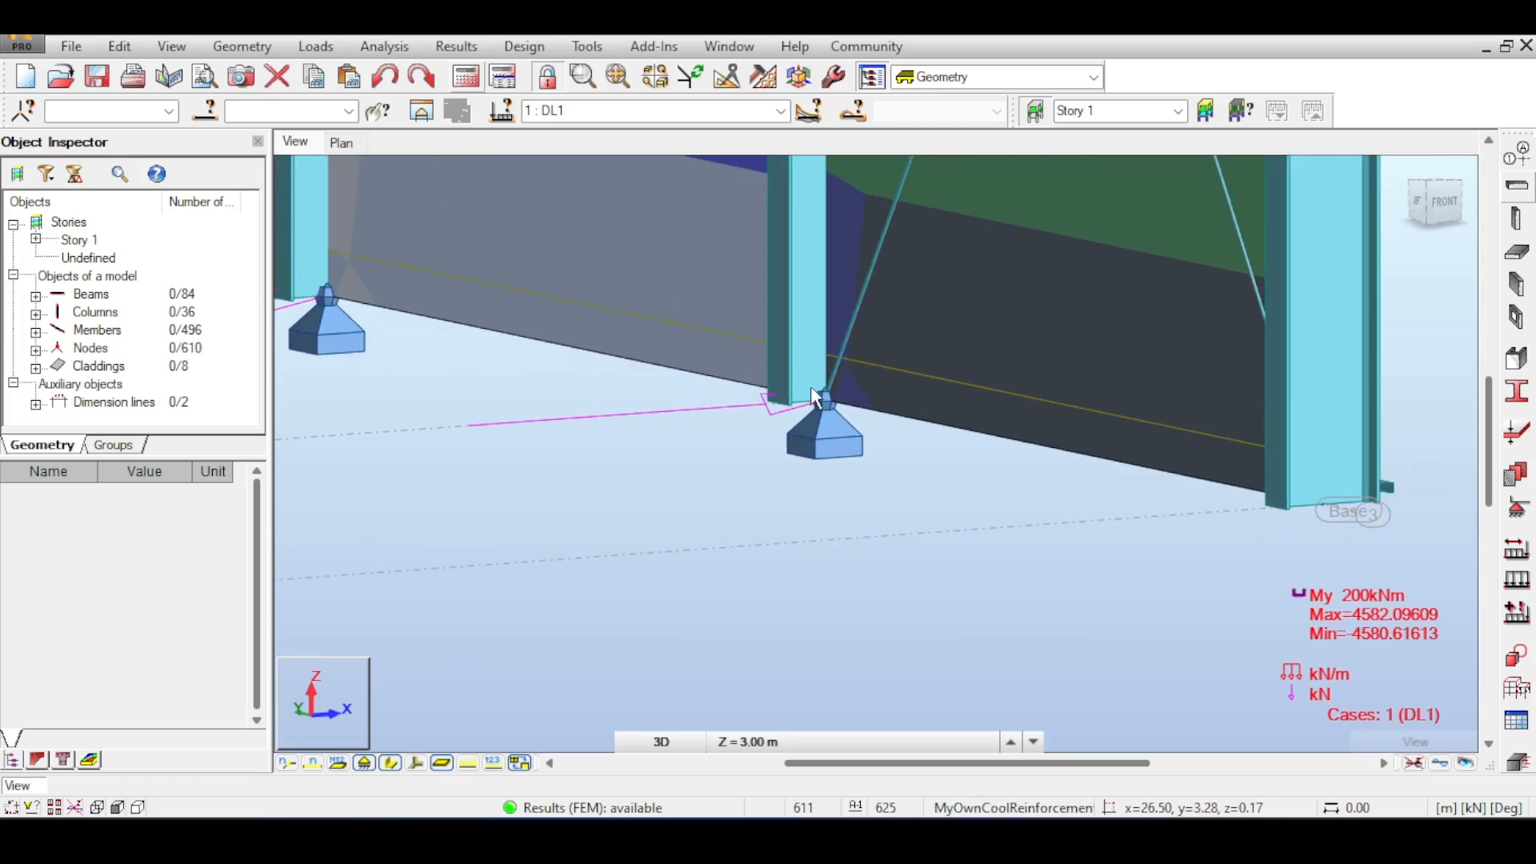
pyautogui.scroll(2, 832, 400)
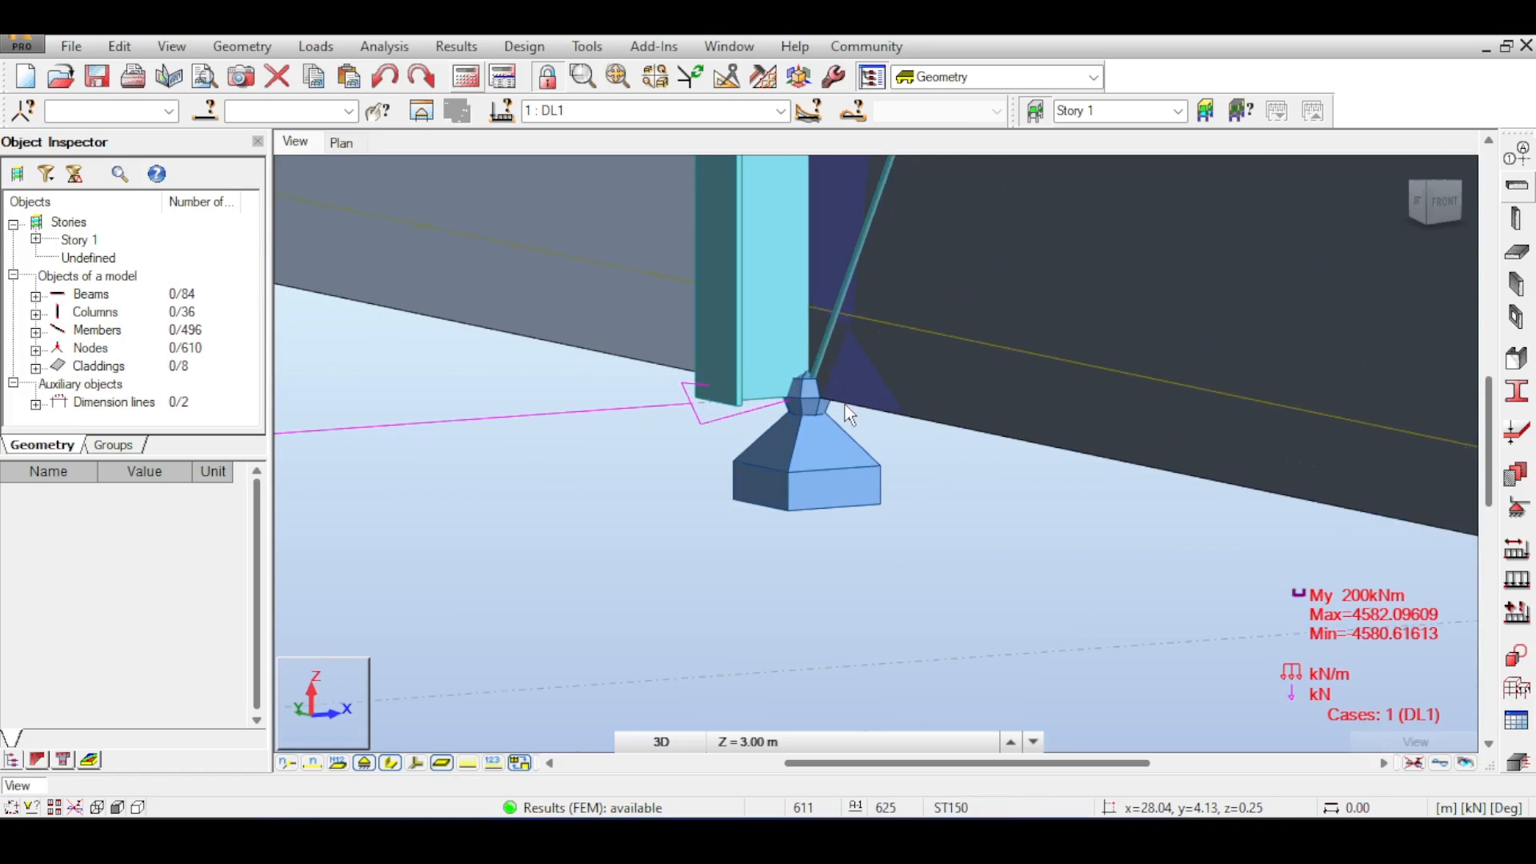
pyautogui.scroll(-5, 846, 405)
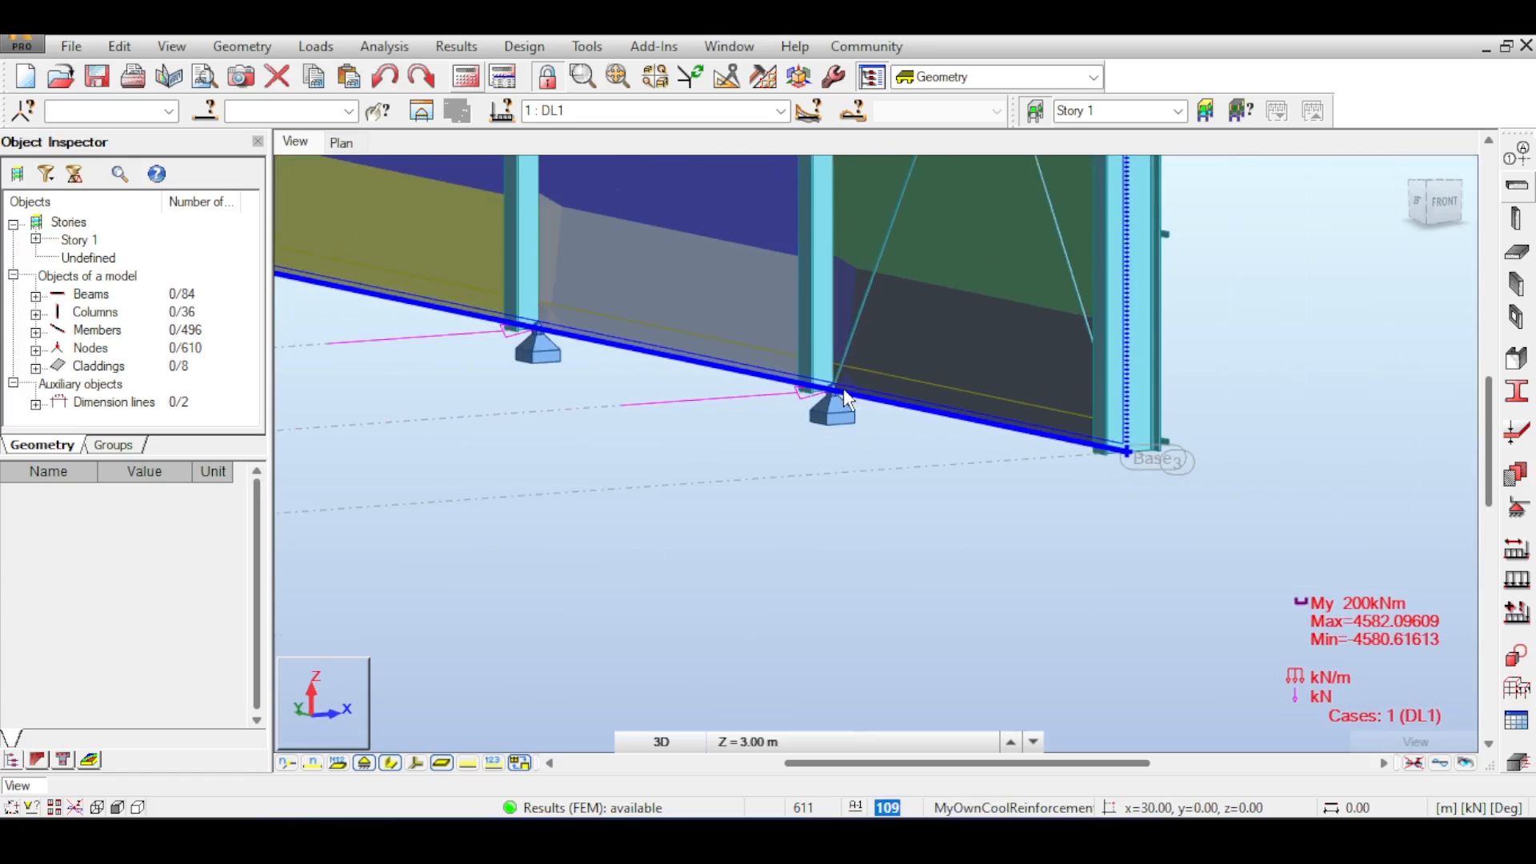
pyautogui.scroll(1, 842, 386)
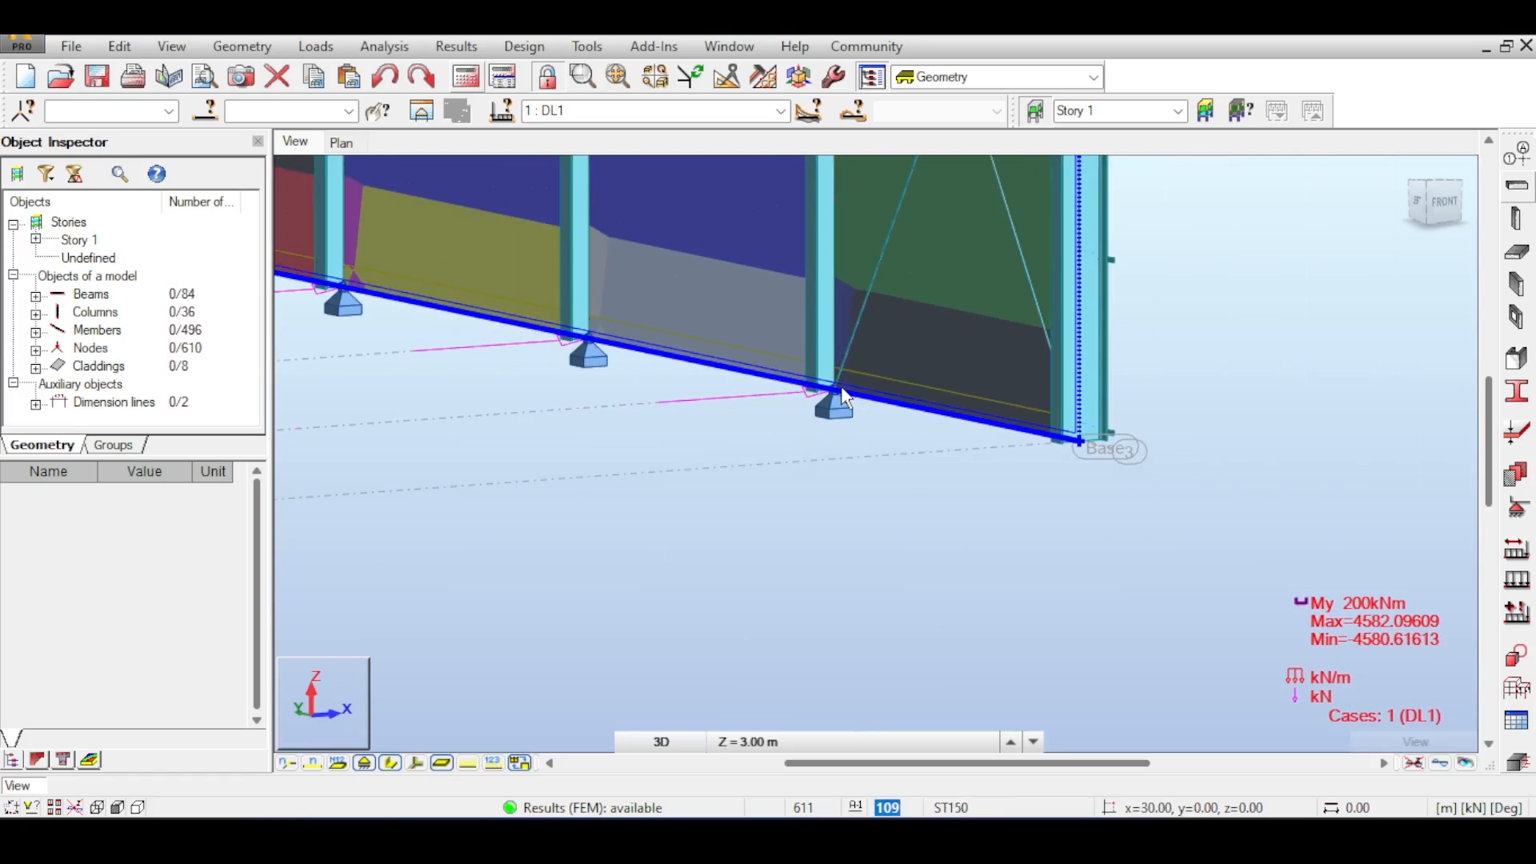
pyautogui.scroll(1, 828, 392)
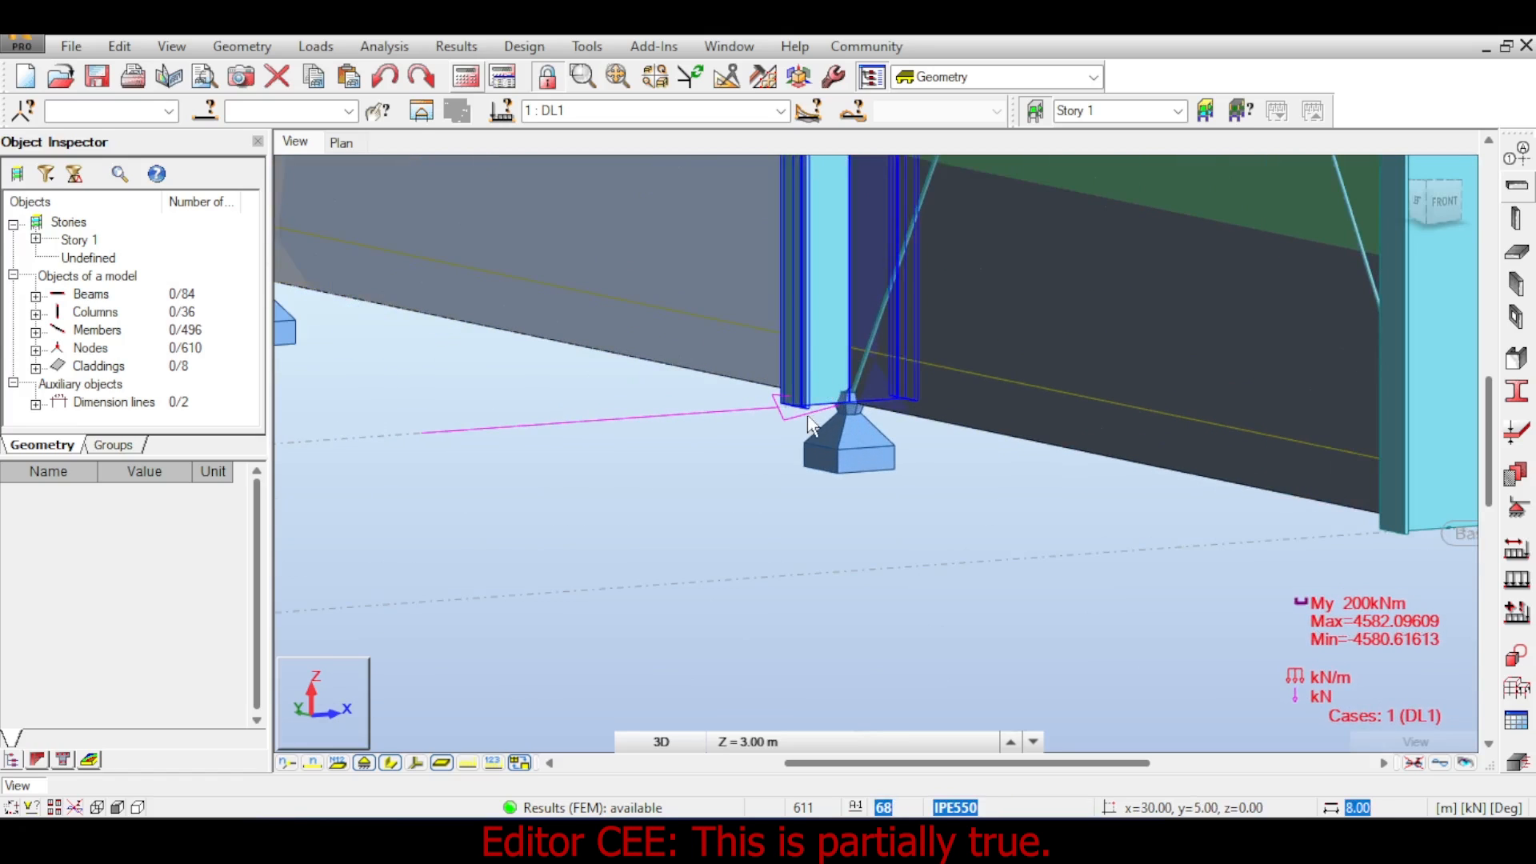
pyautogui.scroll(3, 808, 418)
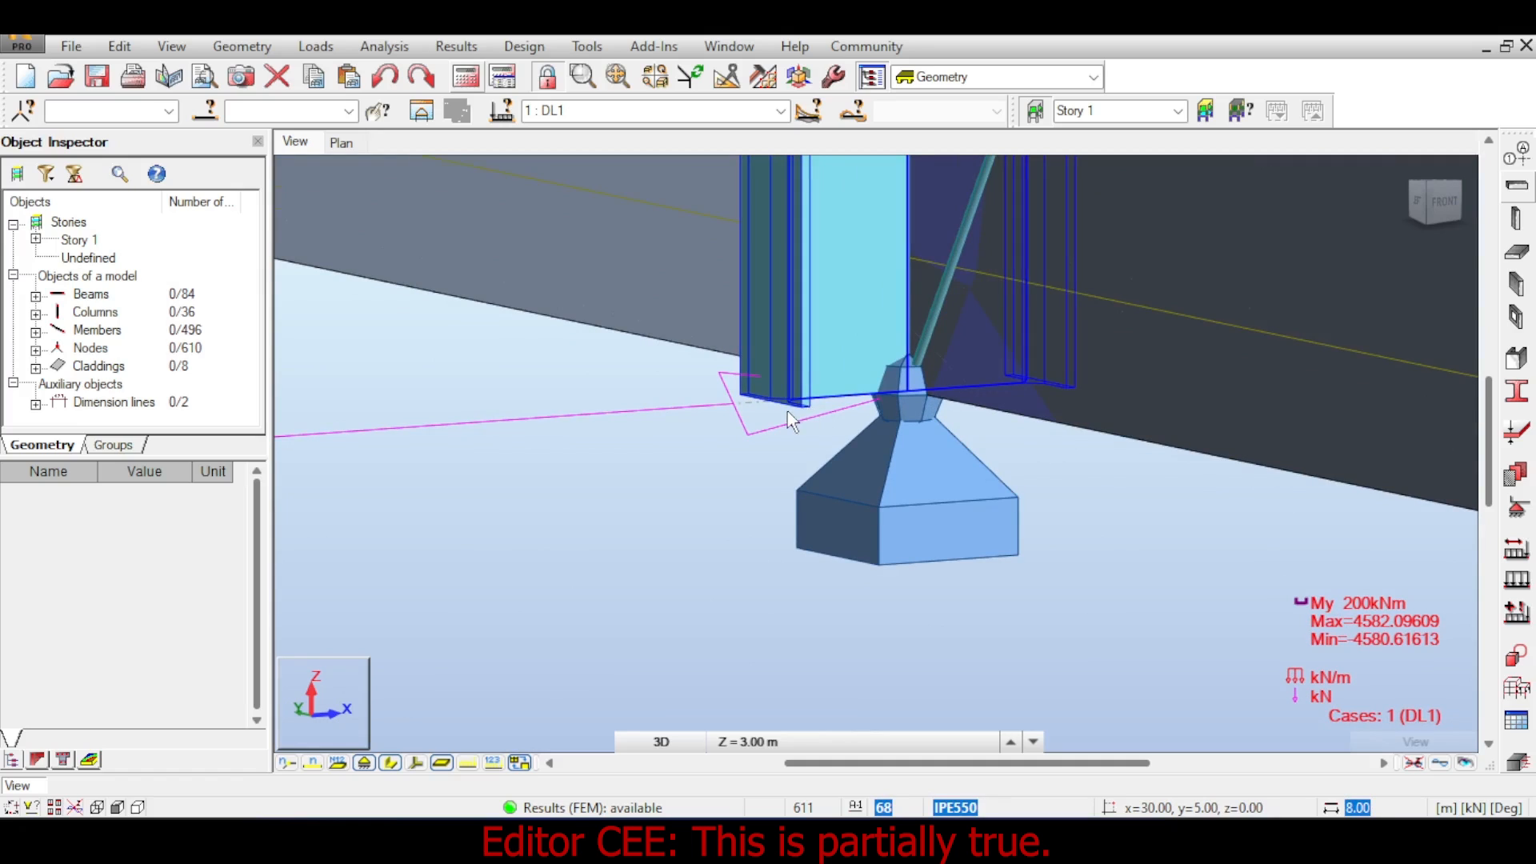
pyautogui.scroll(-6, 790, 420)
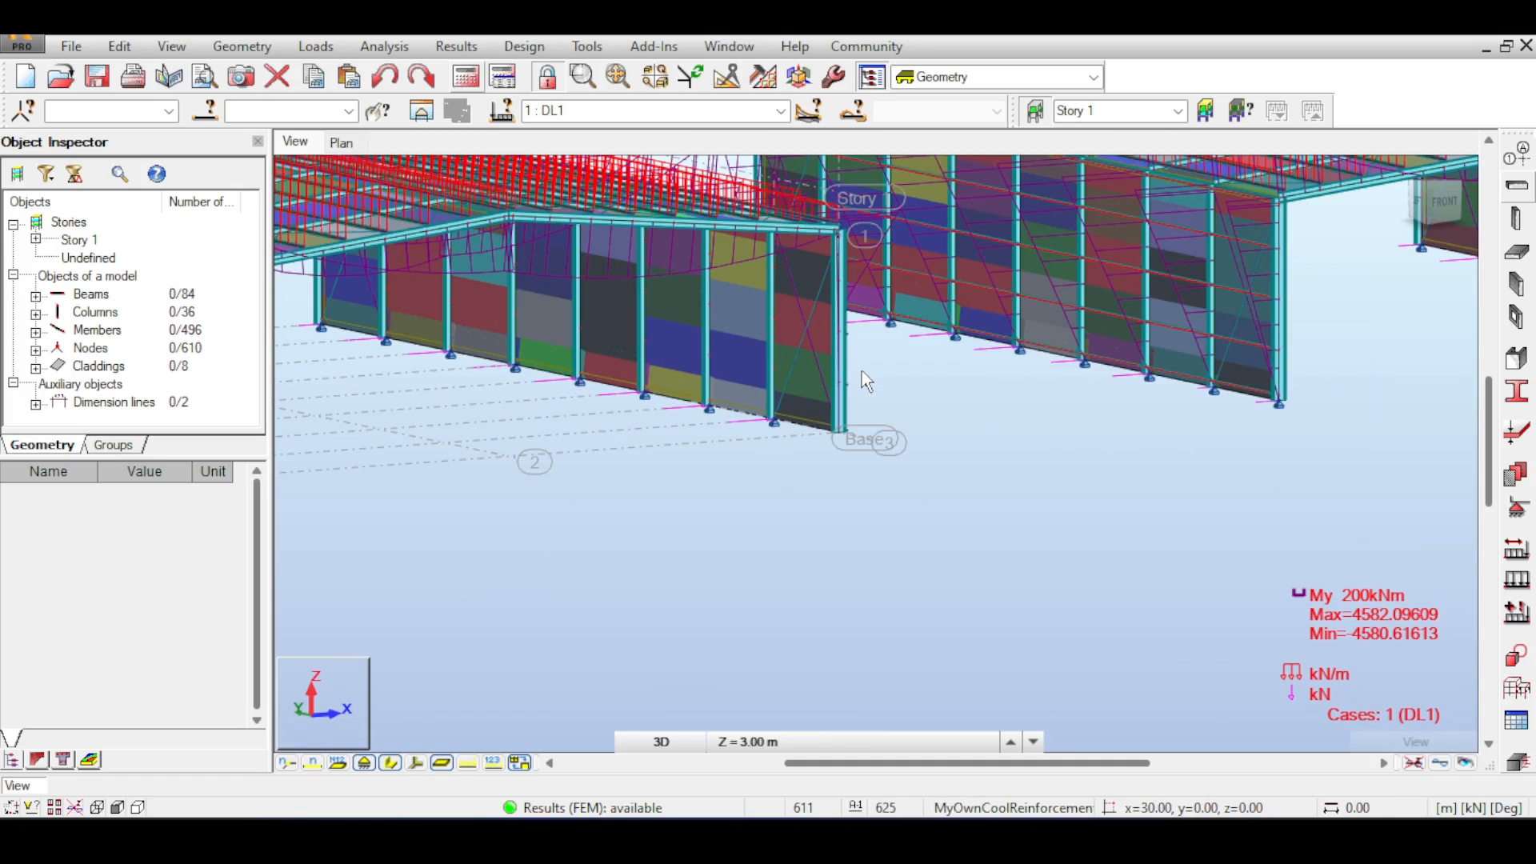
pyautogui.scroll(4, 861, 371)
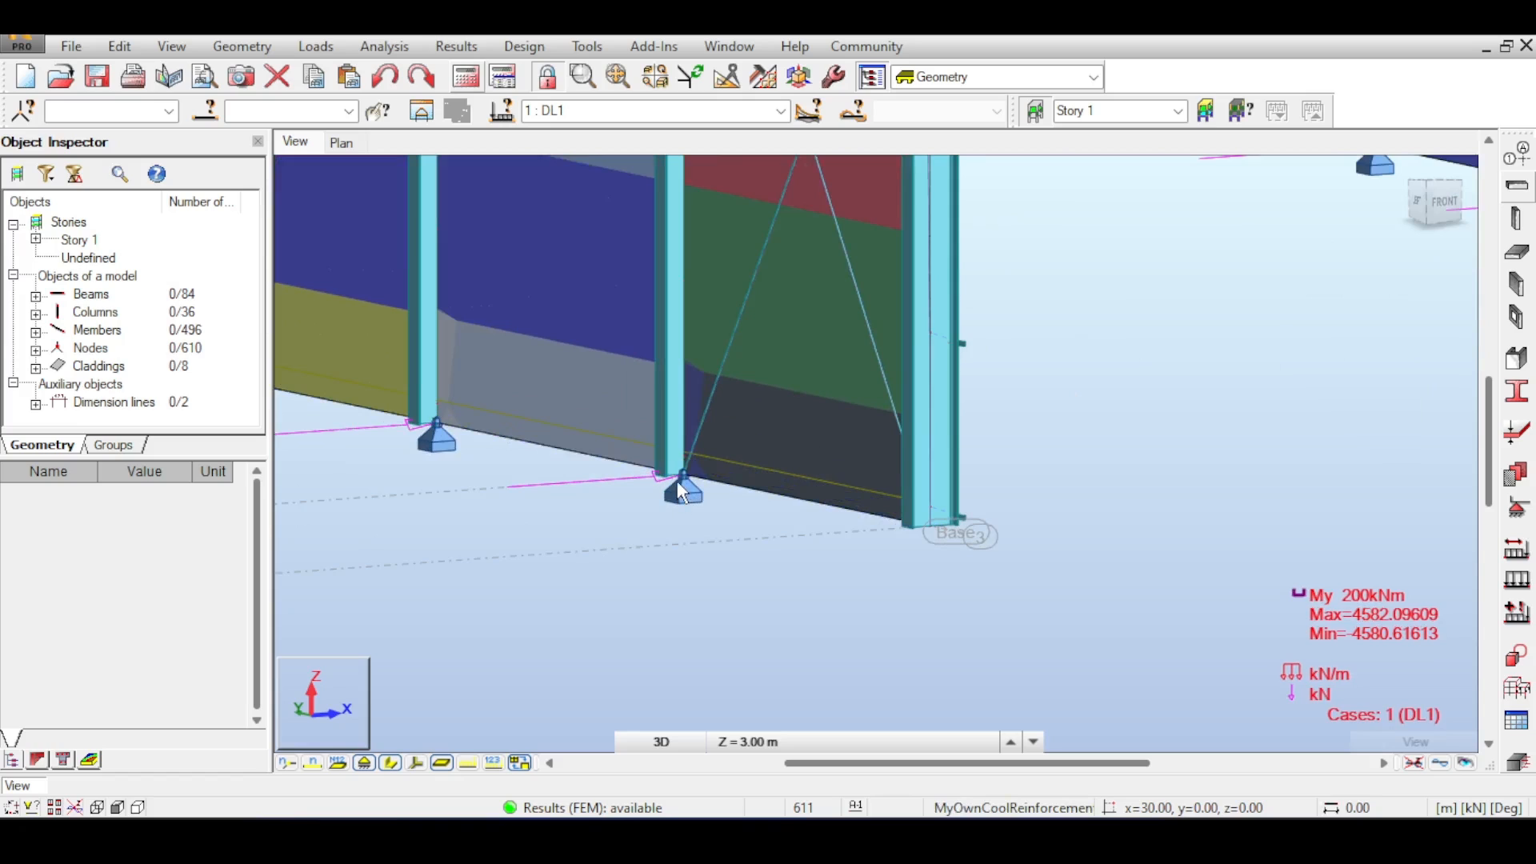
pyautogui.scroll(2, 680, 498)
pyautogui.scroll(-1, 684, 488)
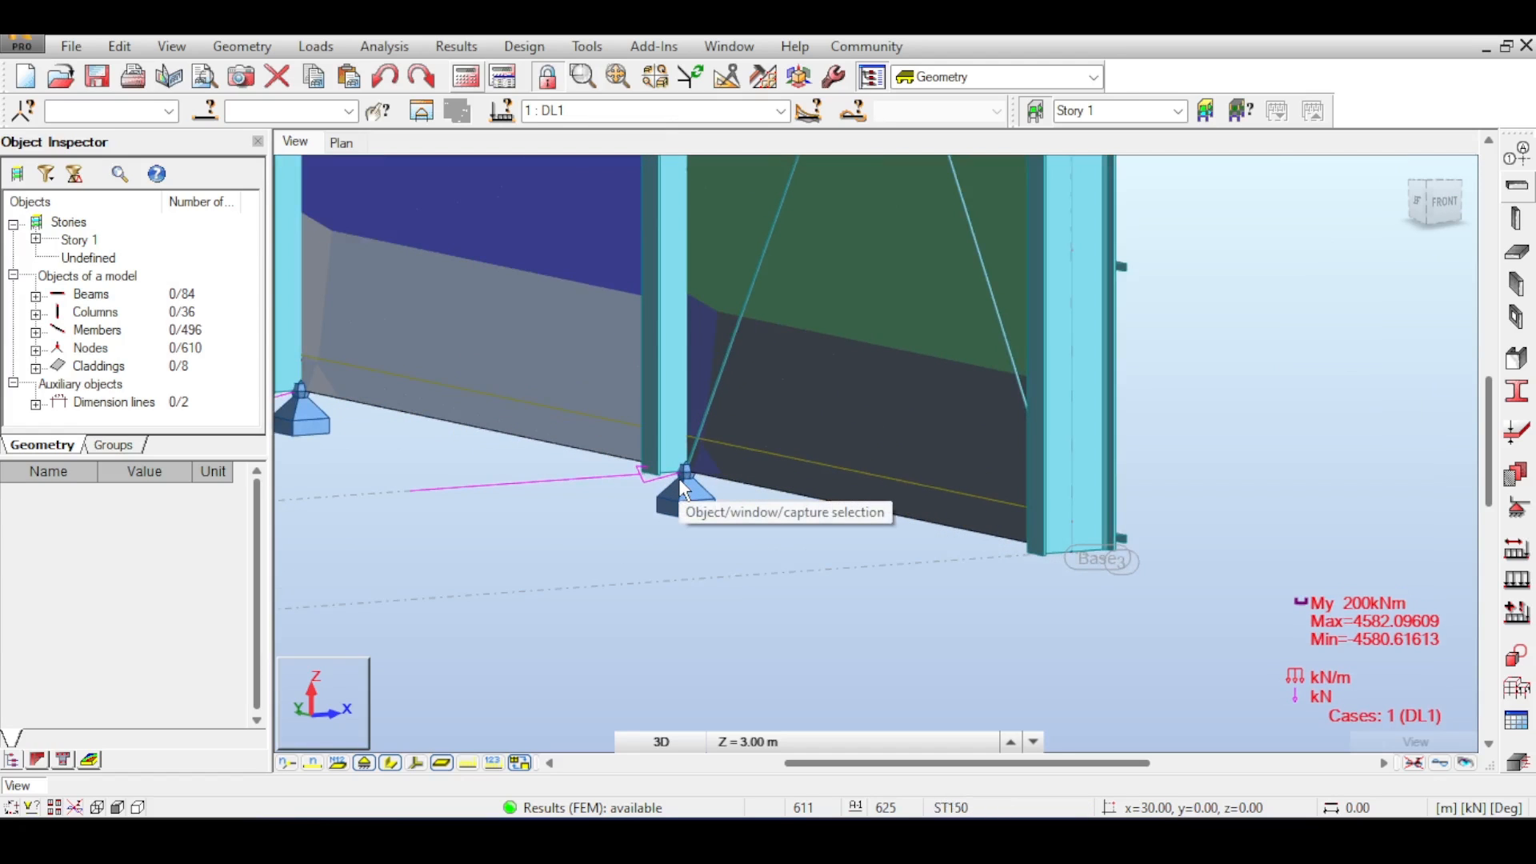
pyautogui.scroll(-3, 823, 377)
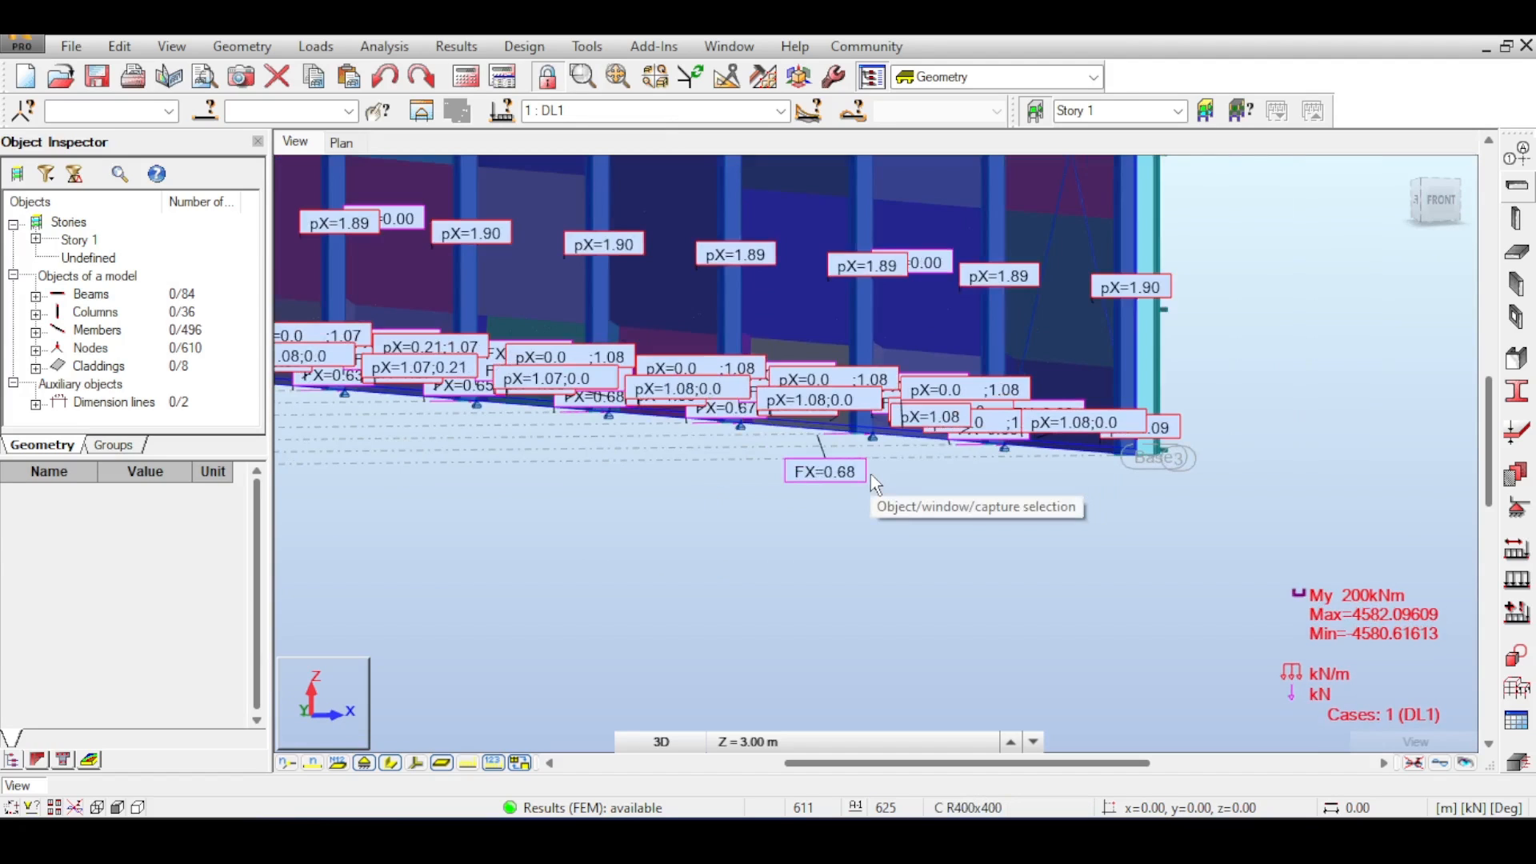
# - Switch to the front view and zoom in on the wall load values along the base members
pyautogui.click(1456, 204)
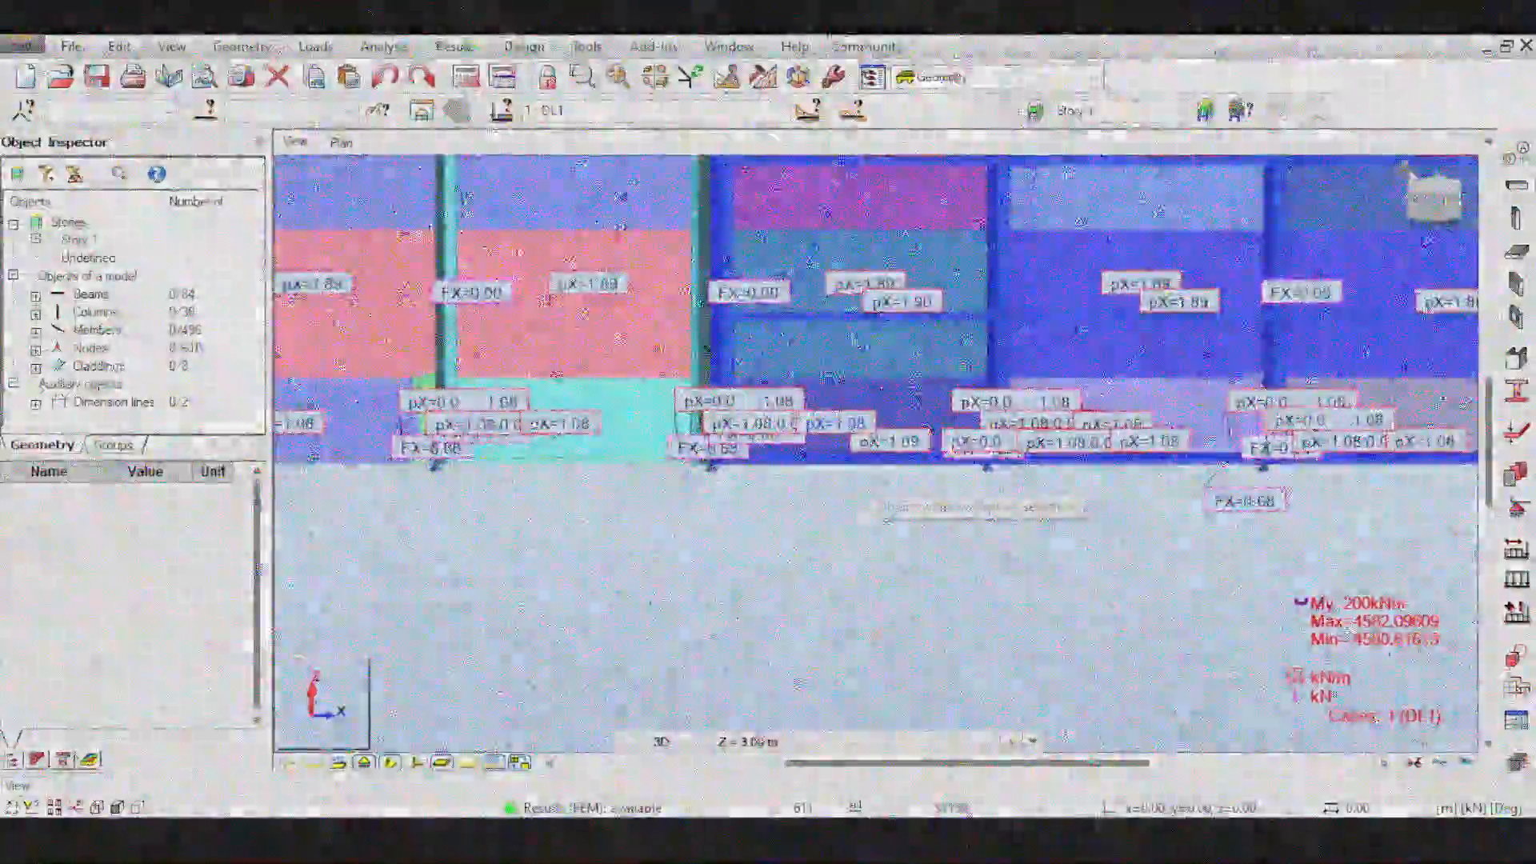
pyautogui.click(709, 460)
pyautogui.scroll(-3, 709, 480)
pyautogui.keyDown('shift'); pyautogui.moveTo(656, 448); pyautogui.dragTo(708, 493, button='middle'); pyautogui.keyUp('shift')
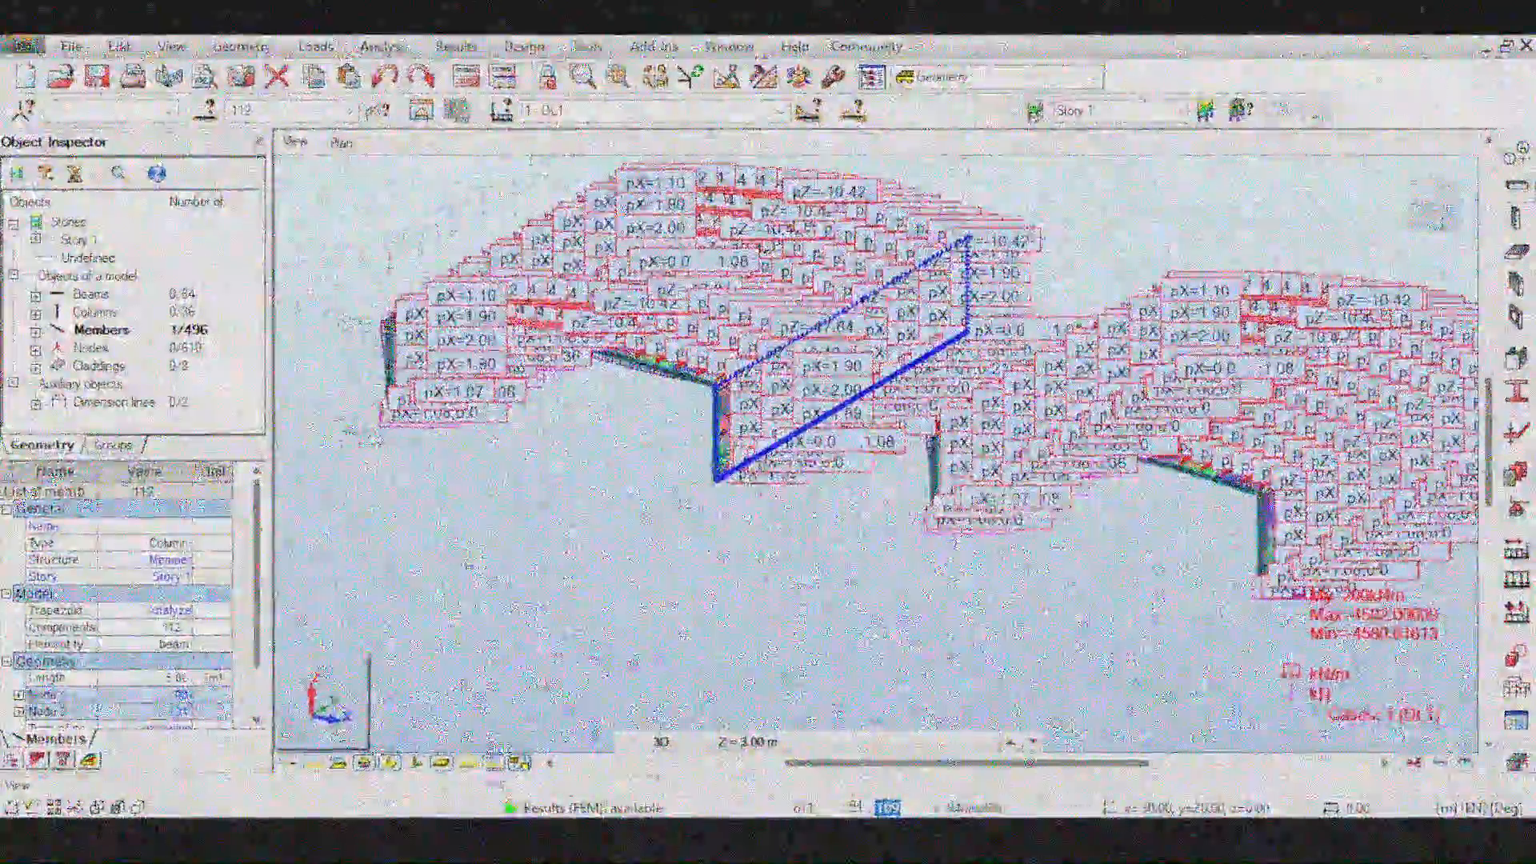
pyautogui.rightClick(515, 449)
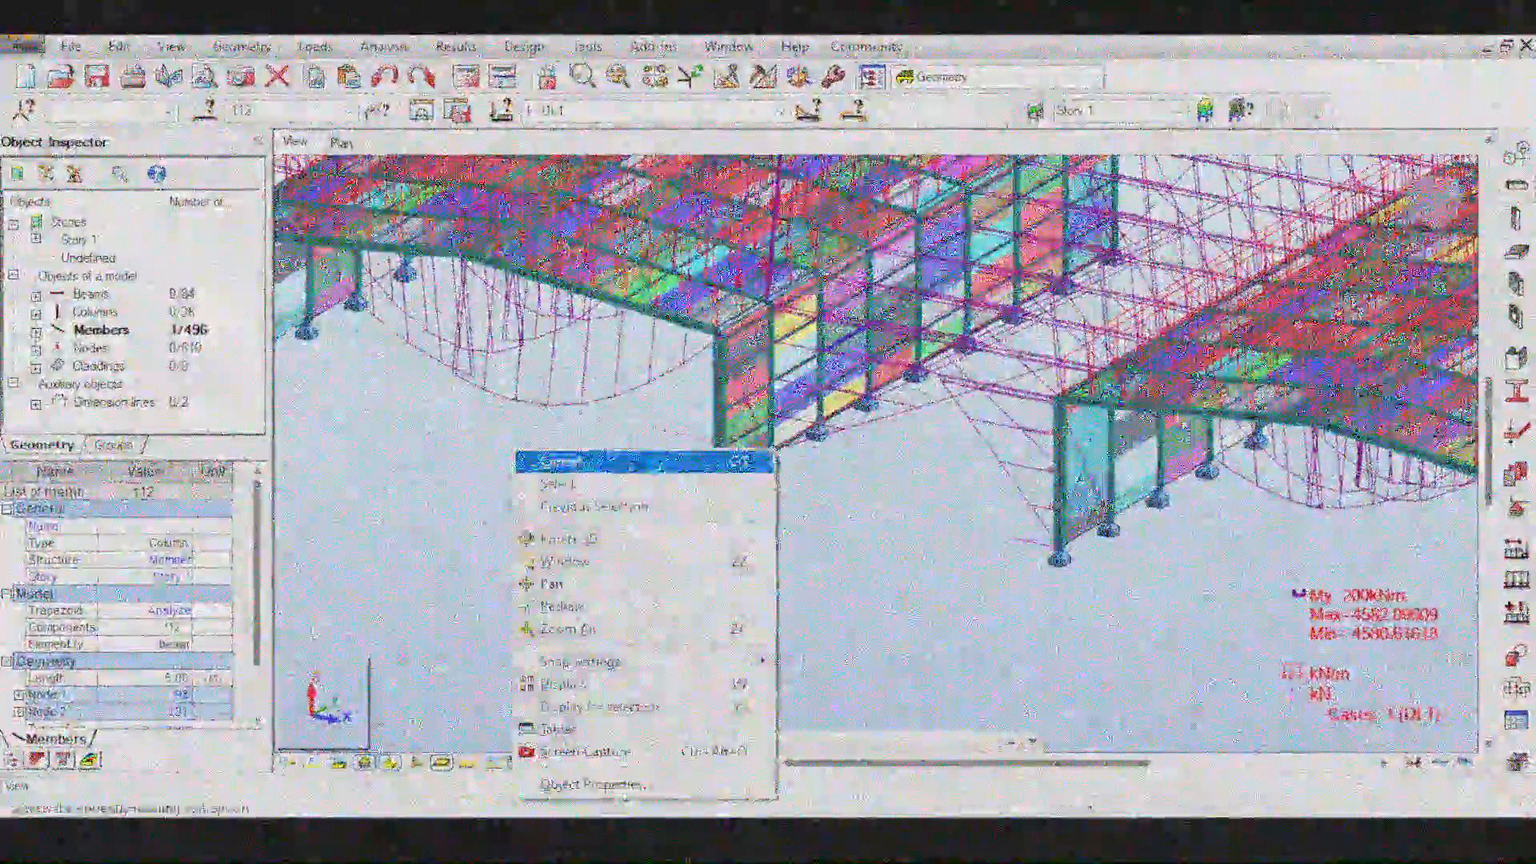
pyautogui.press('Escape')
pyautogui.scroll(3, 800, 448)
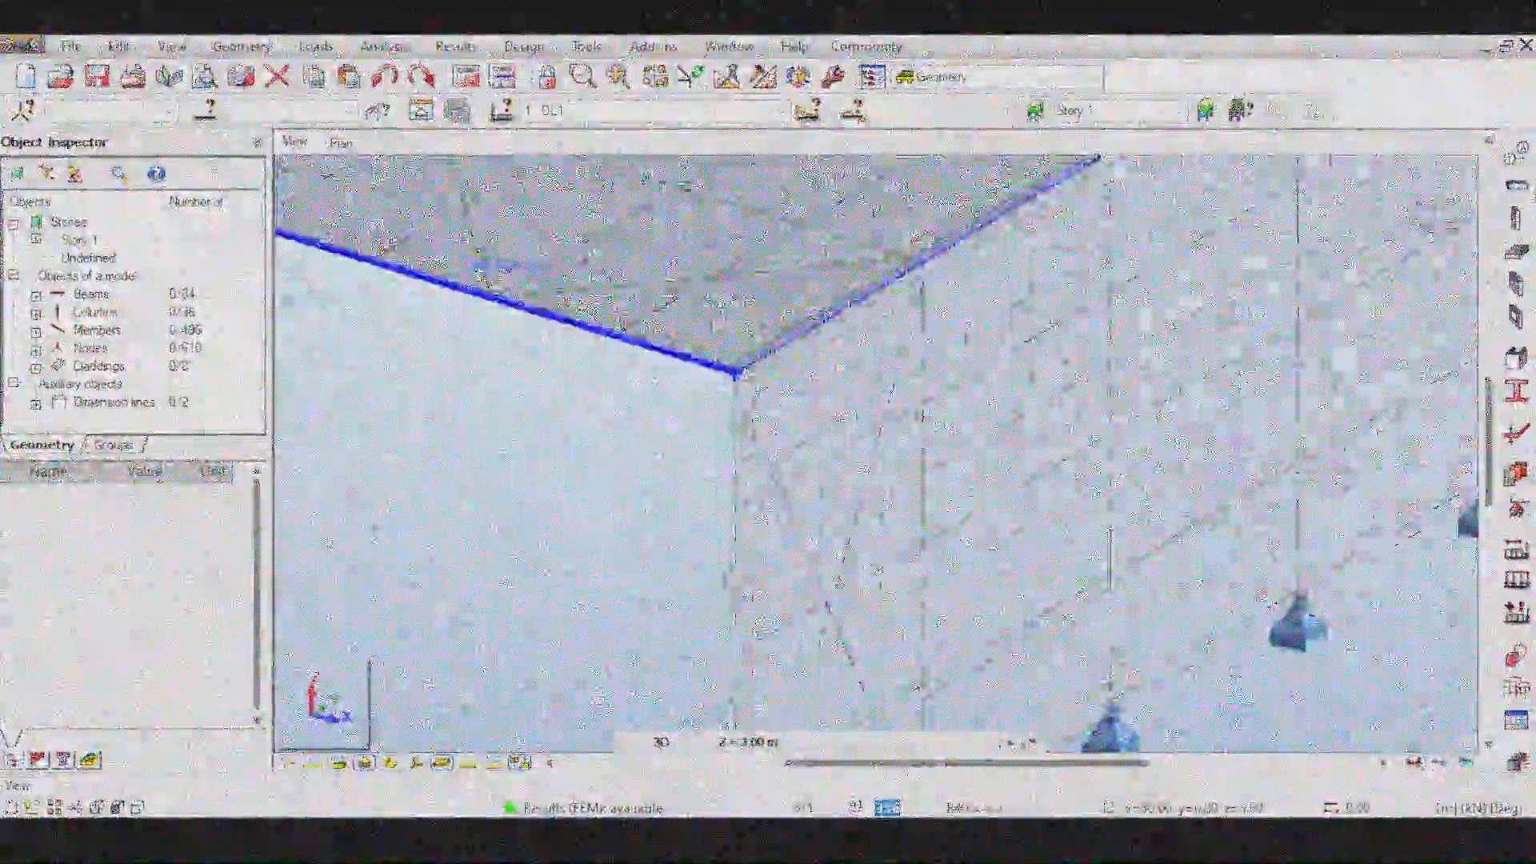
pyautogui.scroll(-2, 800, 448)
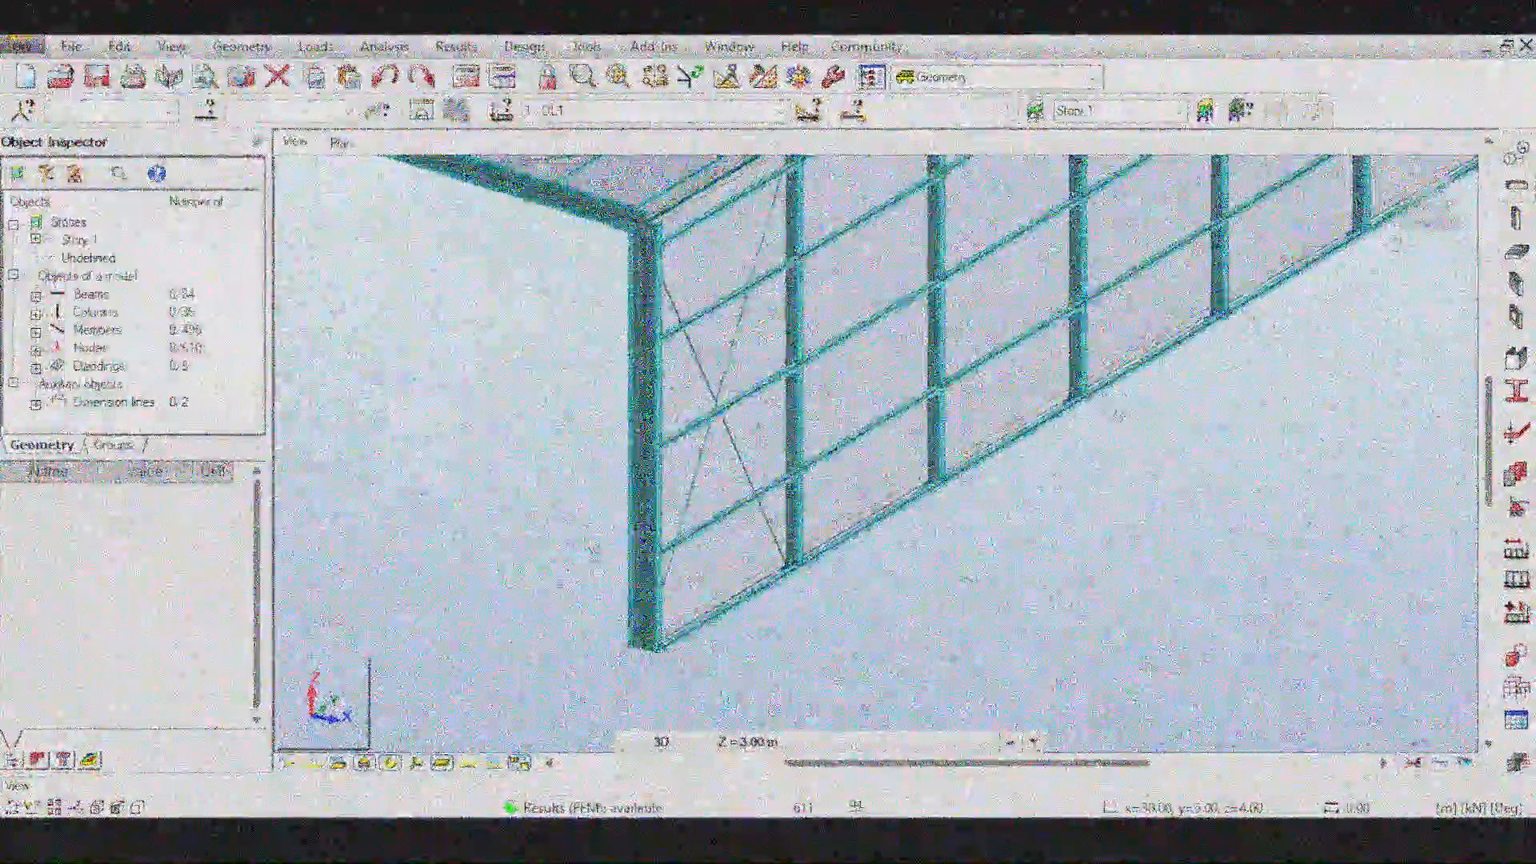
# - Orbit around the frame to examine the end walls and roof cladding
pyautogui.moveTo(525, 524); pyautogui.dragTo(616, 589)
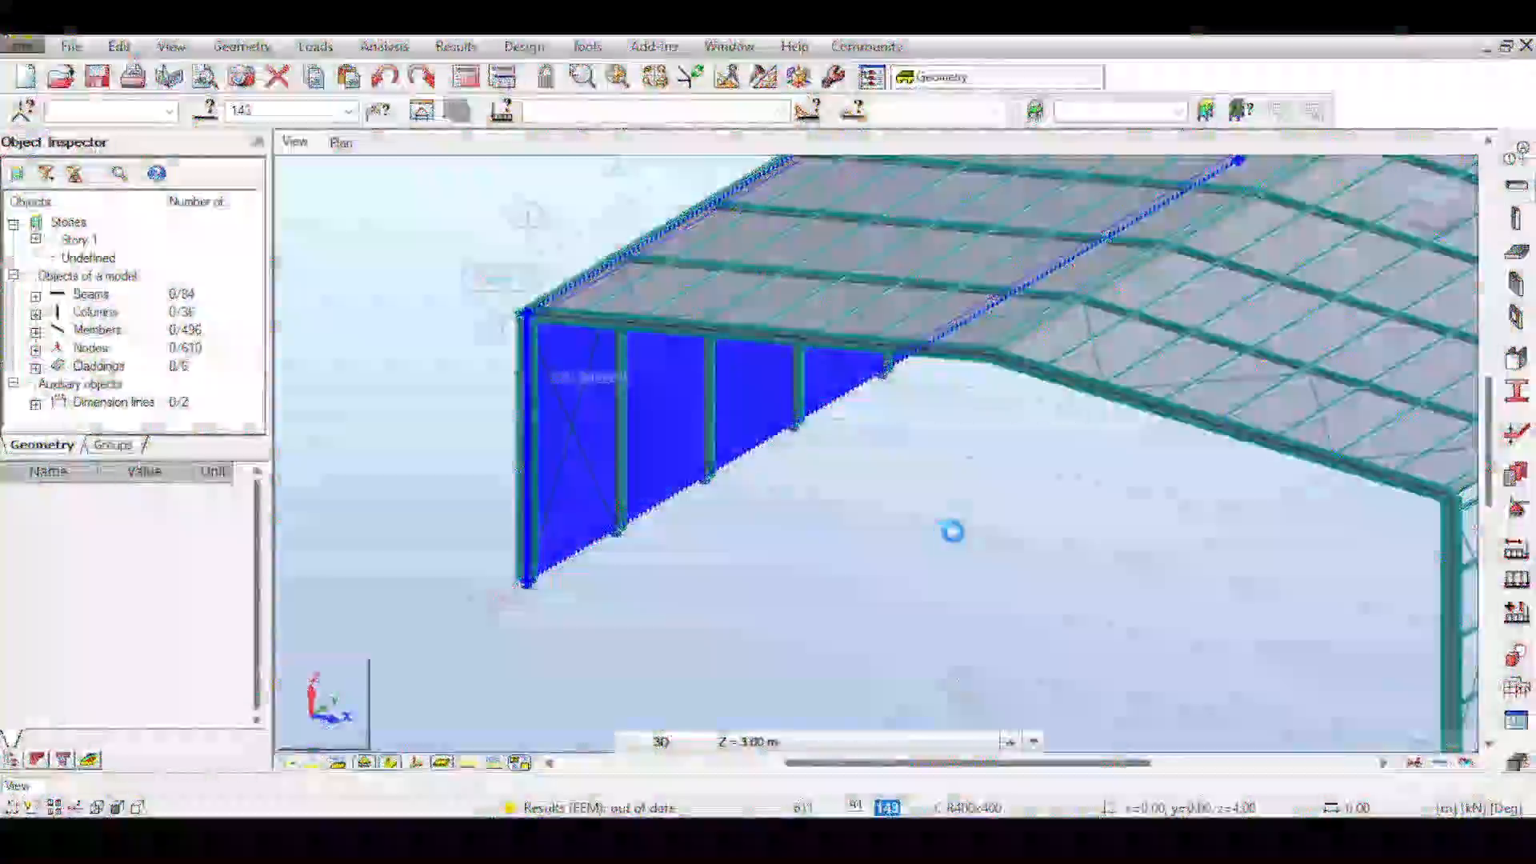
pyautogui.moveTo(1006, 516)
pyautogui.mouseDown(button='middle')
pyautogui.moveTo(925, 463)
pyautogui.moveTo(896, 520)
pyautogui.mouseUp(button='middle')
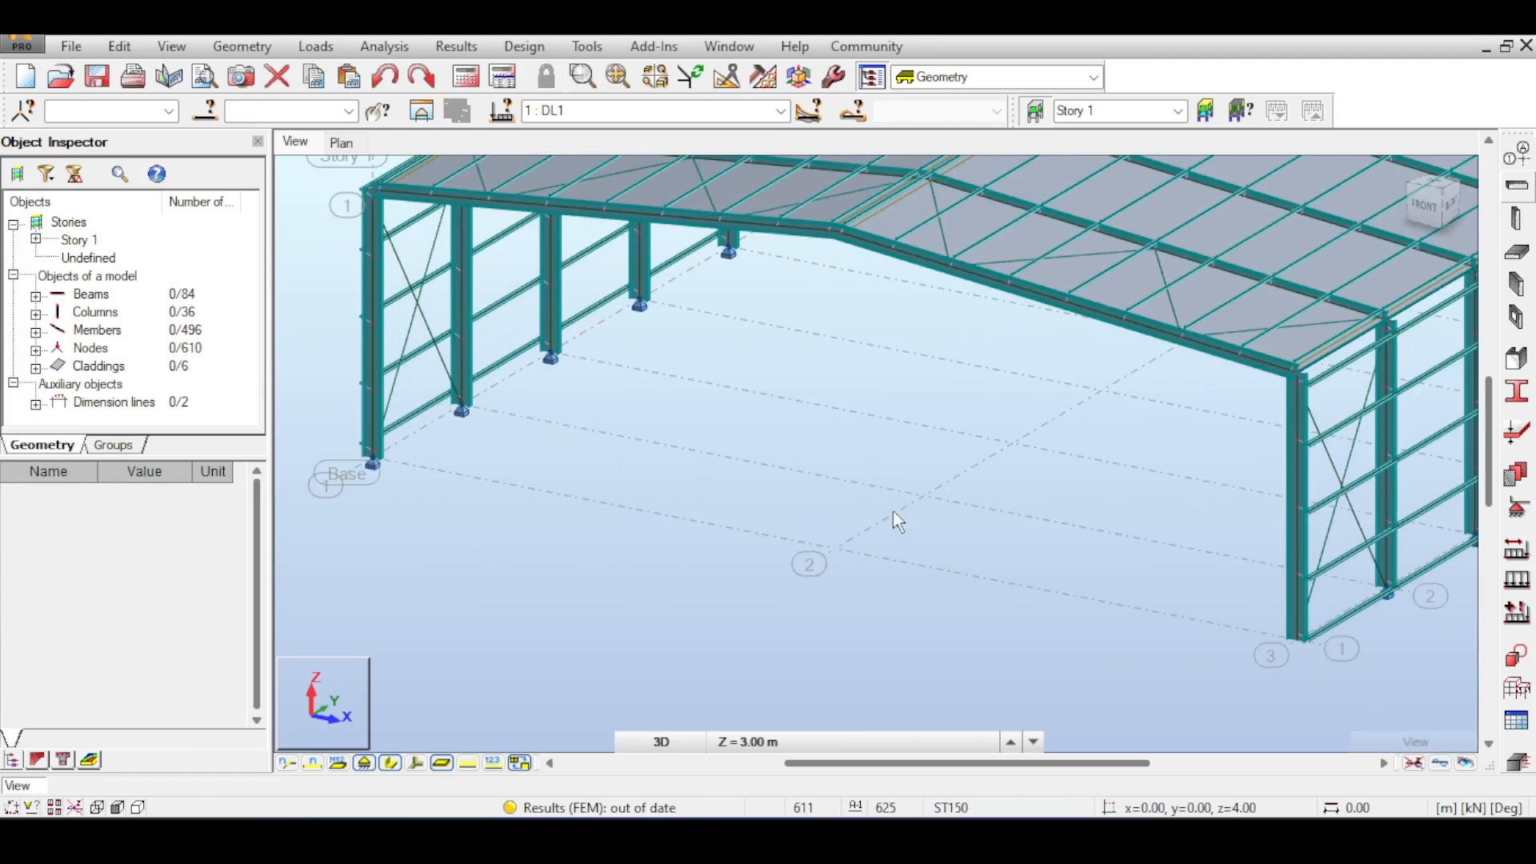
pyautogui.moveTo(728, 390); pyautogui.dragTo(759, 395, button='middle')
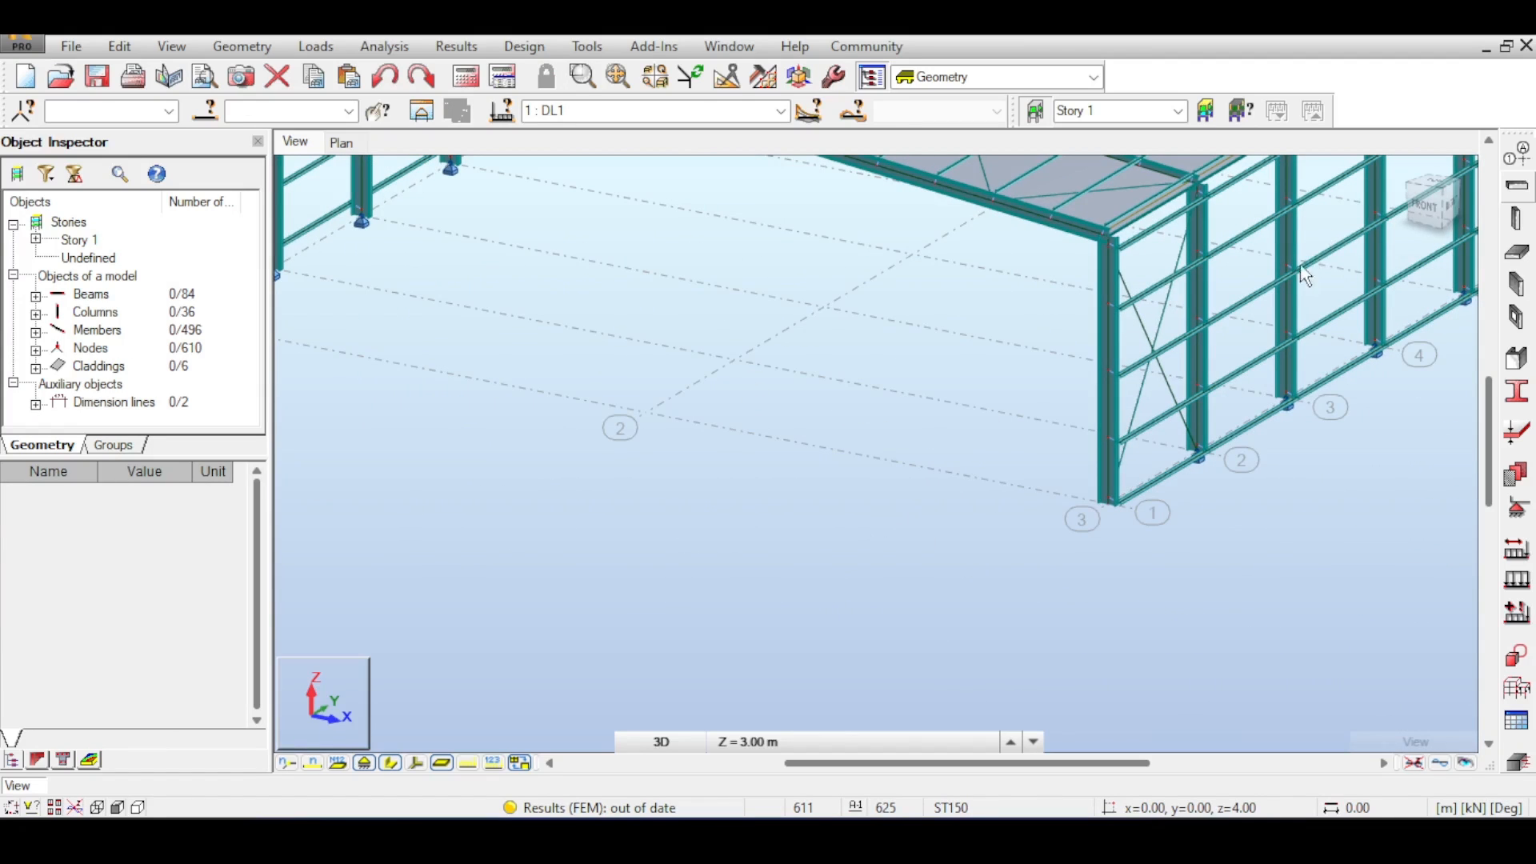
# - Select base nodes of the end wall and assign the Pinned nodal support to them
pyautogui.moveTo(1475, 254); pyautogui.dragTo(1387, 240, button='middle')
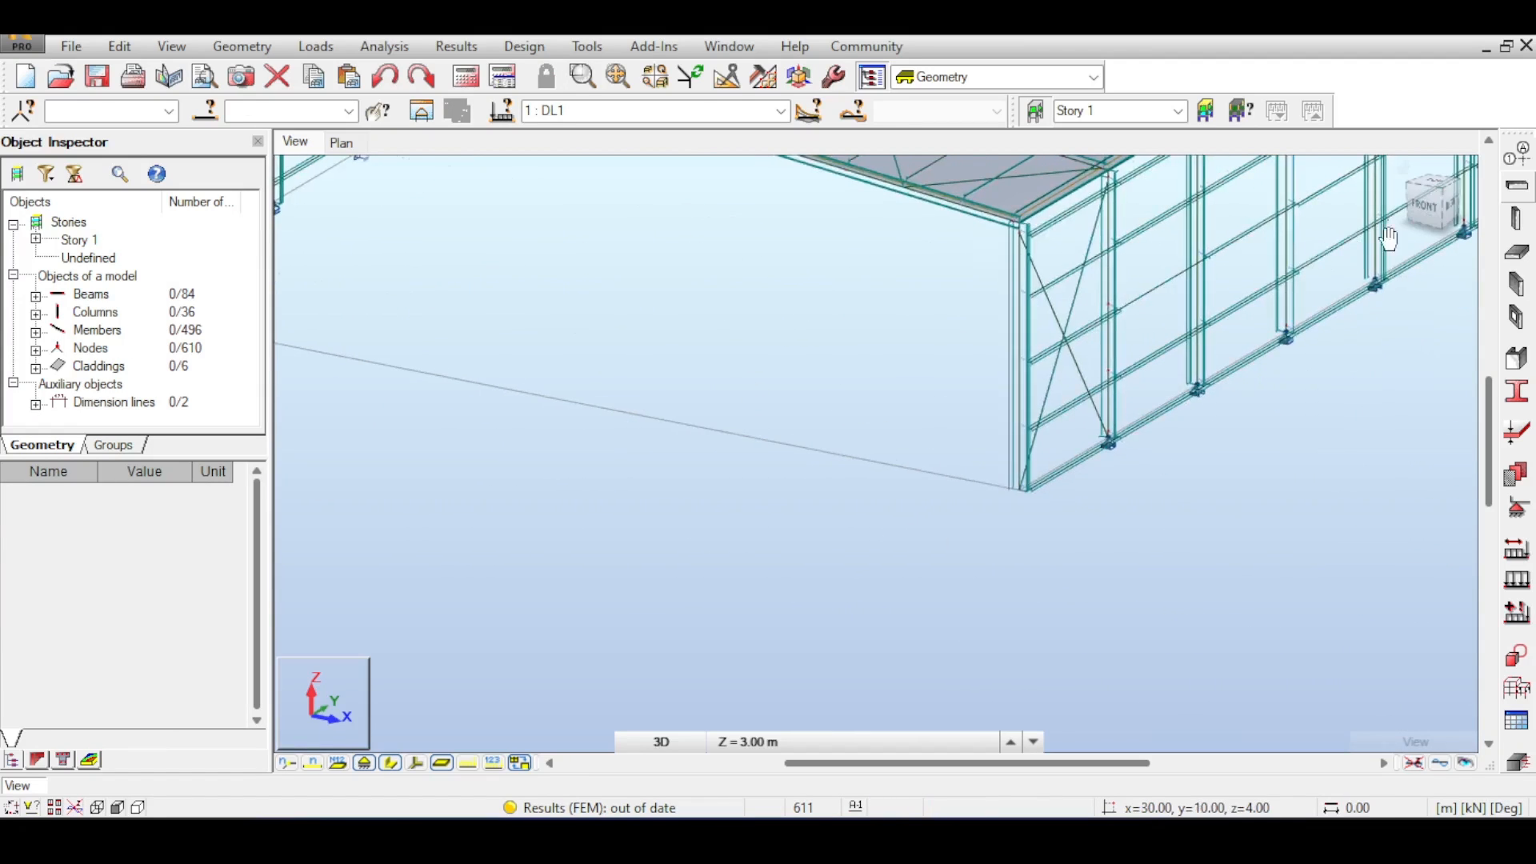
pyautogui.click(1424, 209)
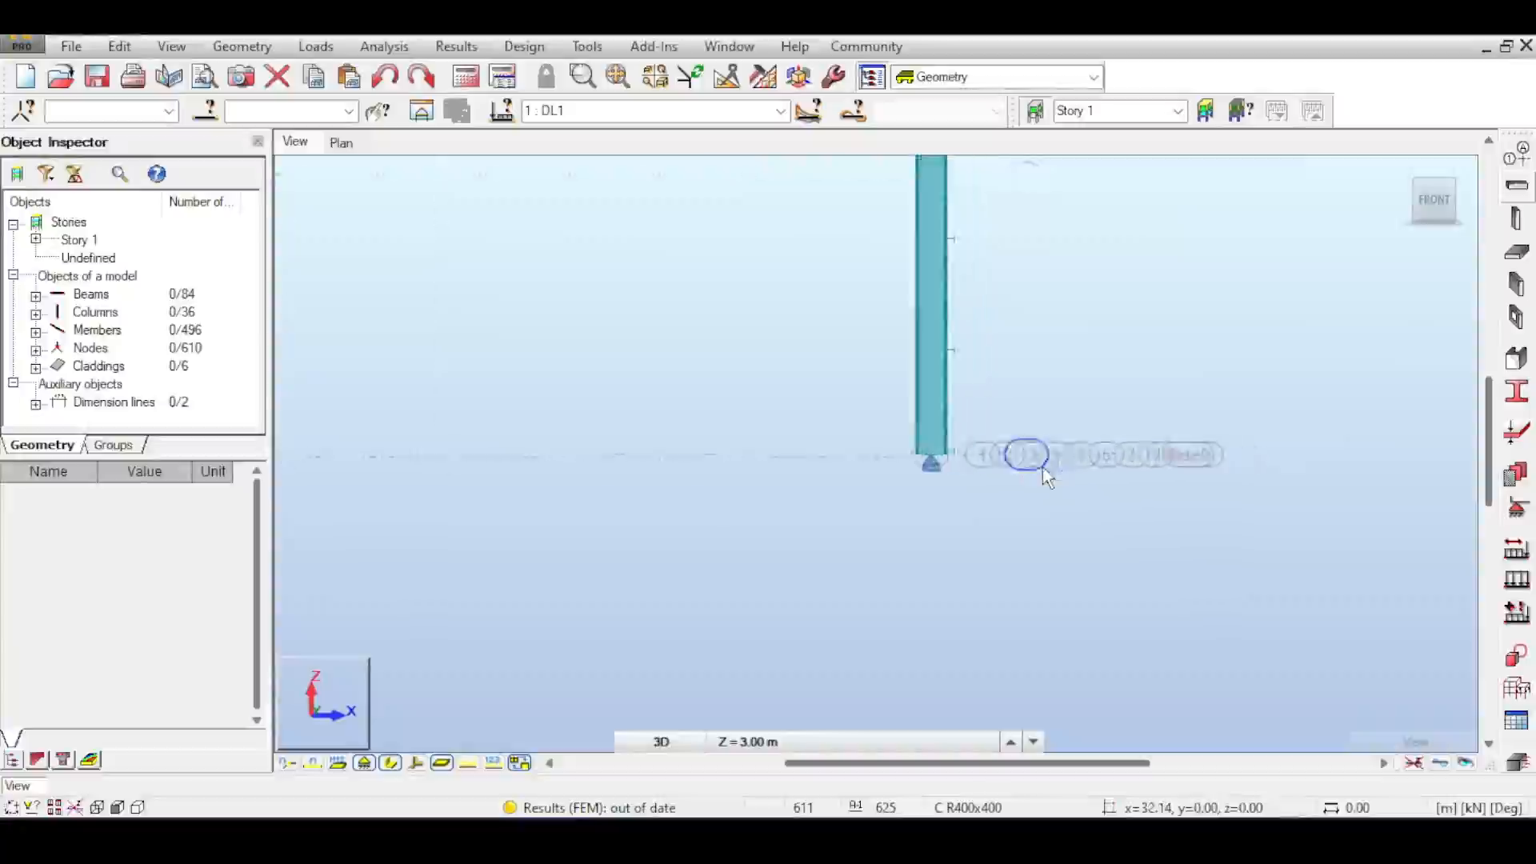
pyautogui.scroll(2, 1043, 467)
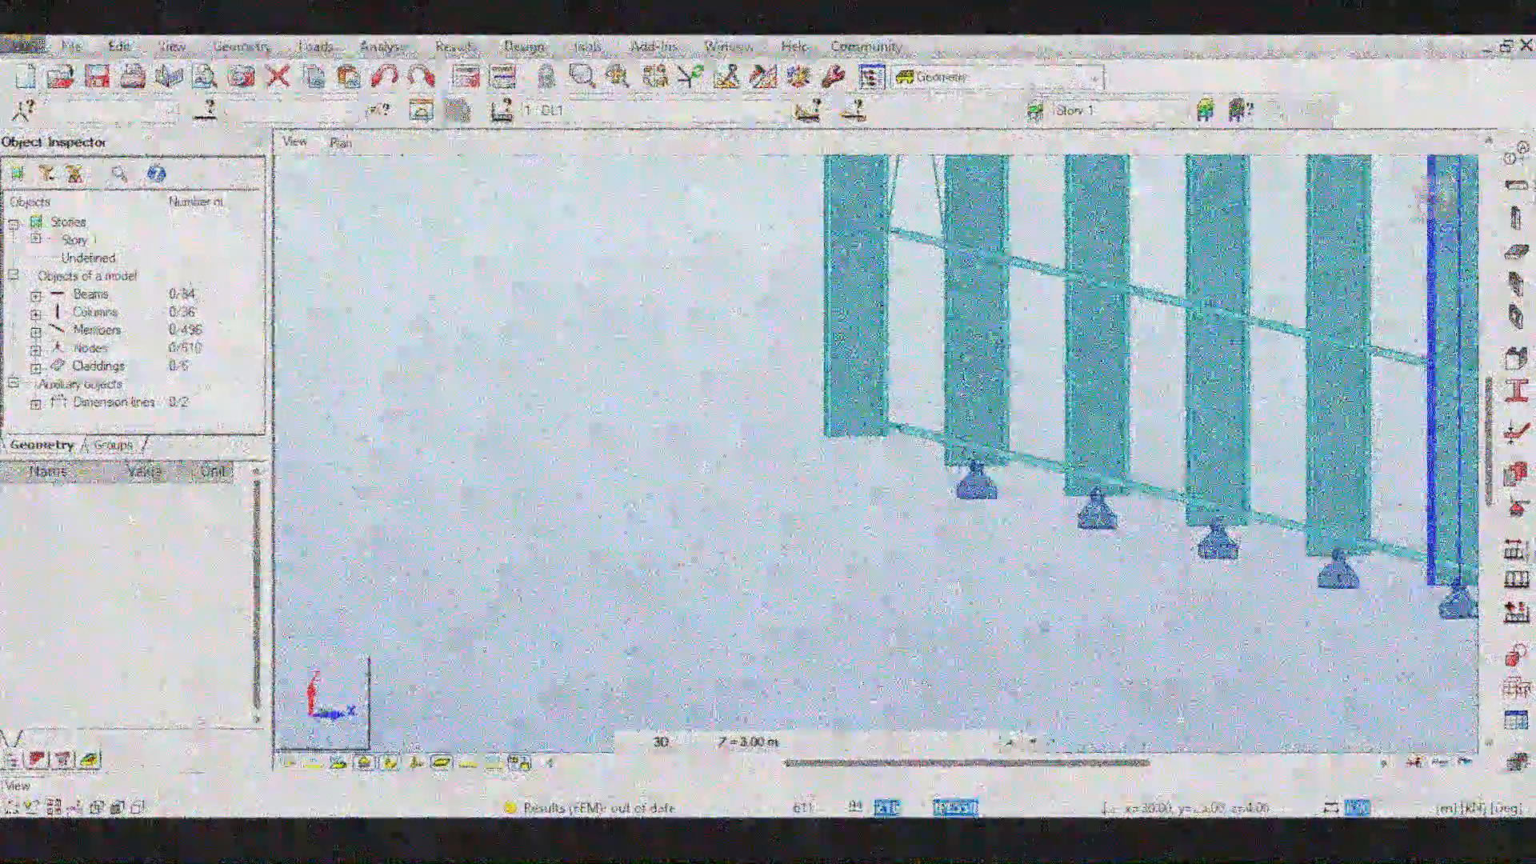
pyautogui.moveTo(795, 398); pyautogui.dragTo(880, 463)
pyautogui.click(1184, 476)
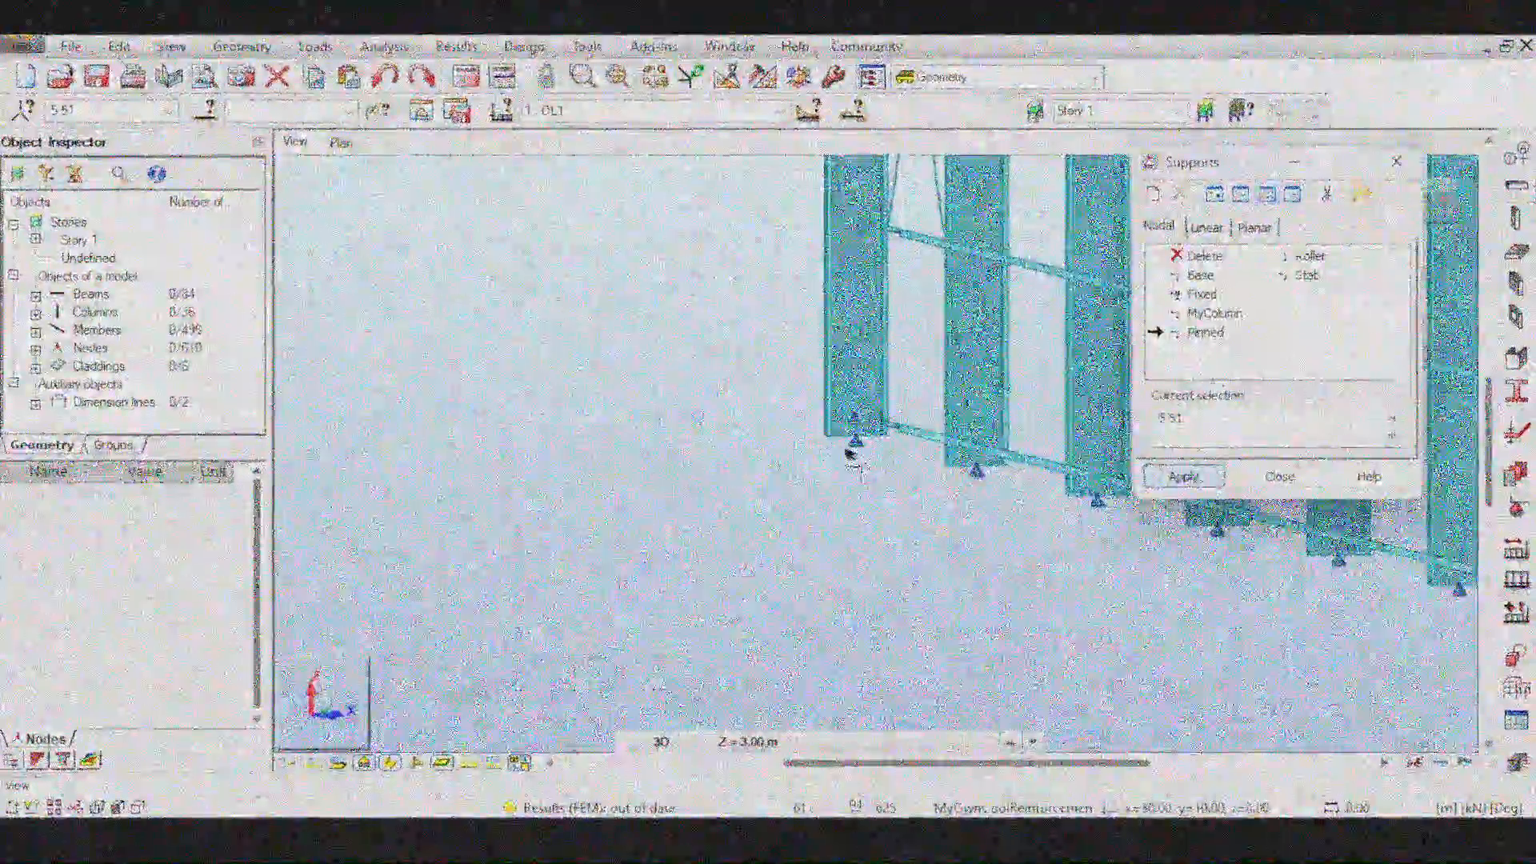
# - Delete the nodal support from the corner column's base node and close the Supports dialog
pyautogui.scroll(5, 858, 434)
pyautogui.click(1206, 256)
pyautogui.keyDown('shift'); pyautogui.moveTo(848, 528); pyautogui.dragTo(952, 520, button='middle'); pyautogui.keyUp('shift')
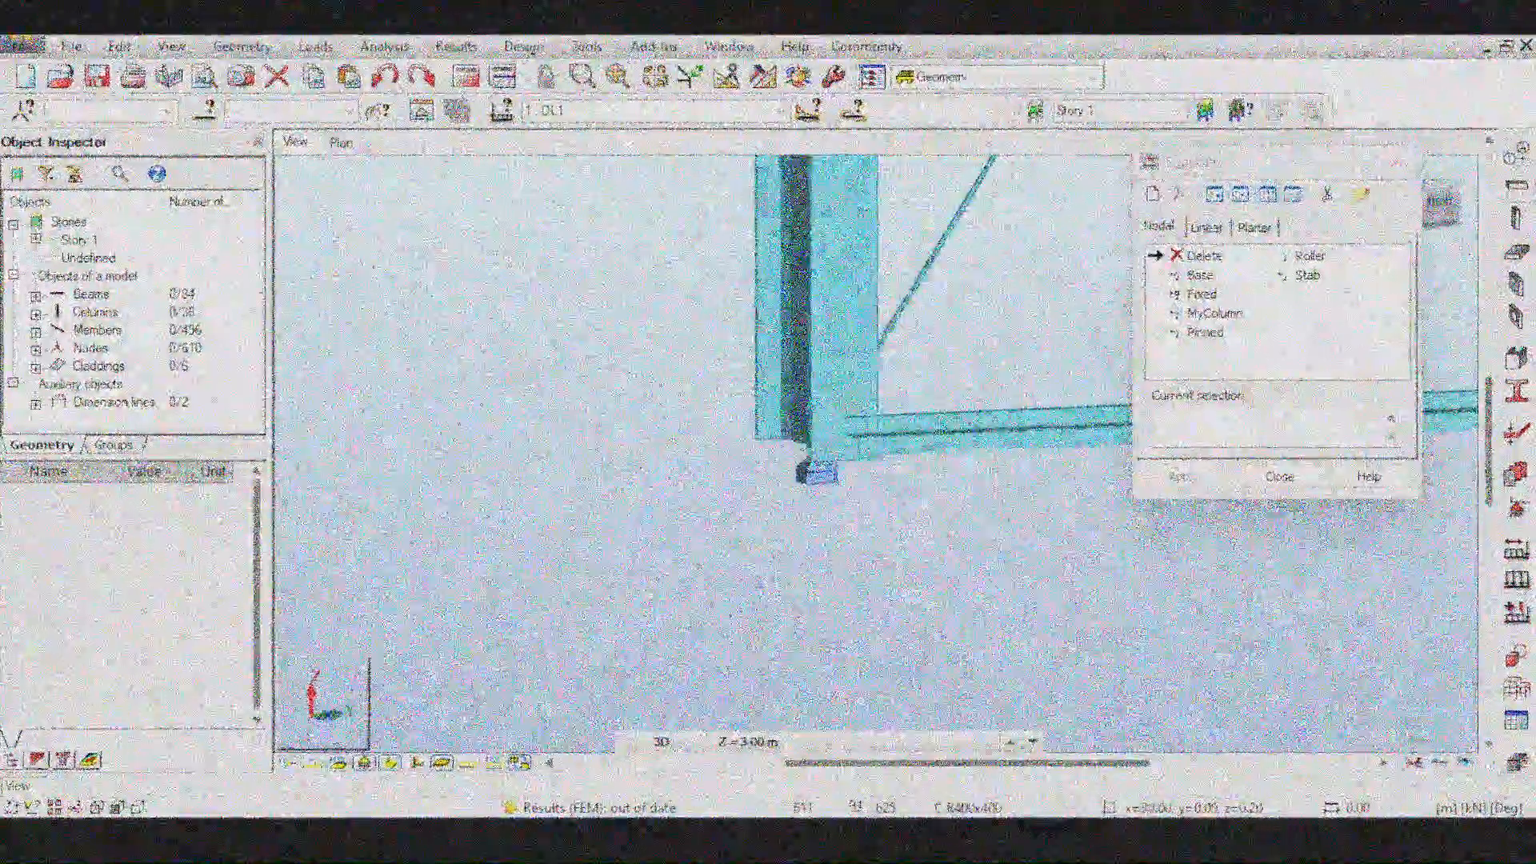
pyautogui.click(836, 458)
pyautogui.click(1280, 477)
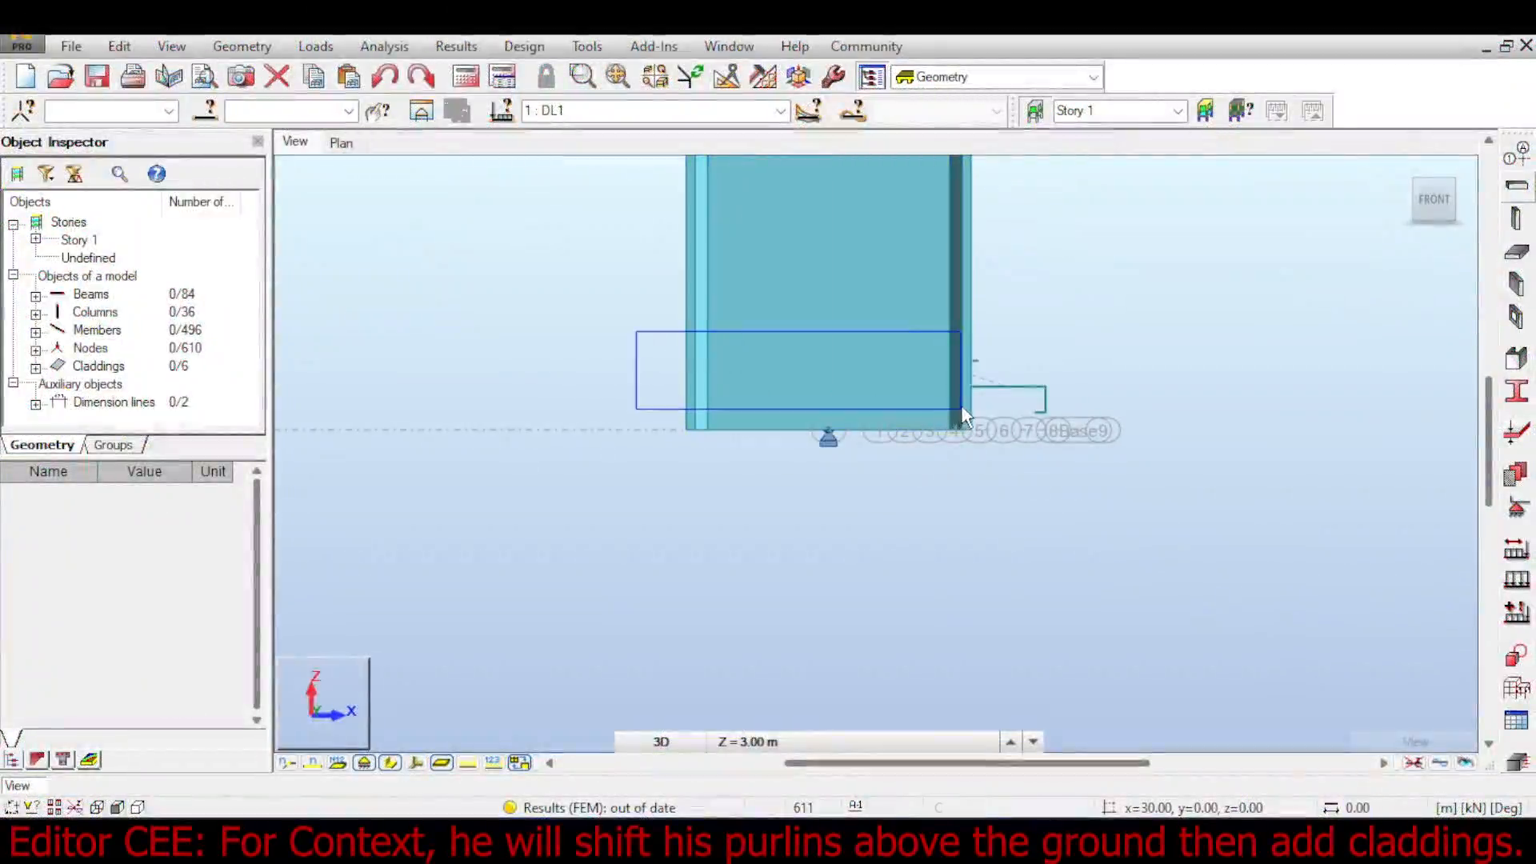
# - Select the purlins along the wall base and shift them upward above the ground with the Translation command
pyautogui.moveTo(962, 407); pyautogui.dragTo(961, 407)
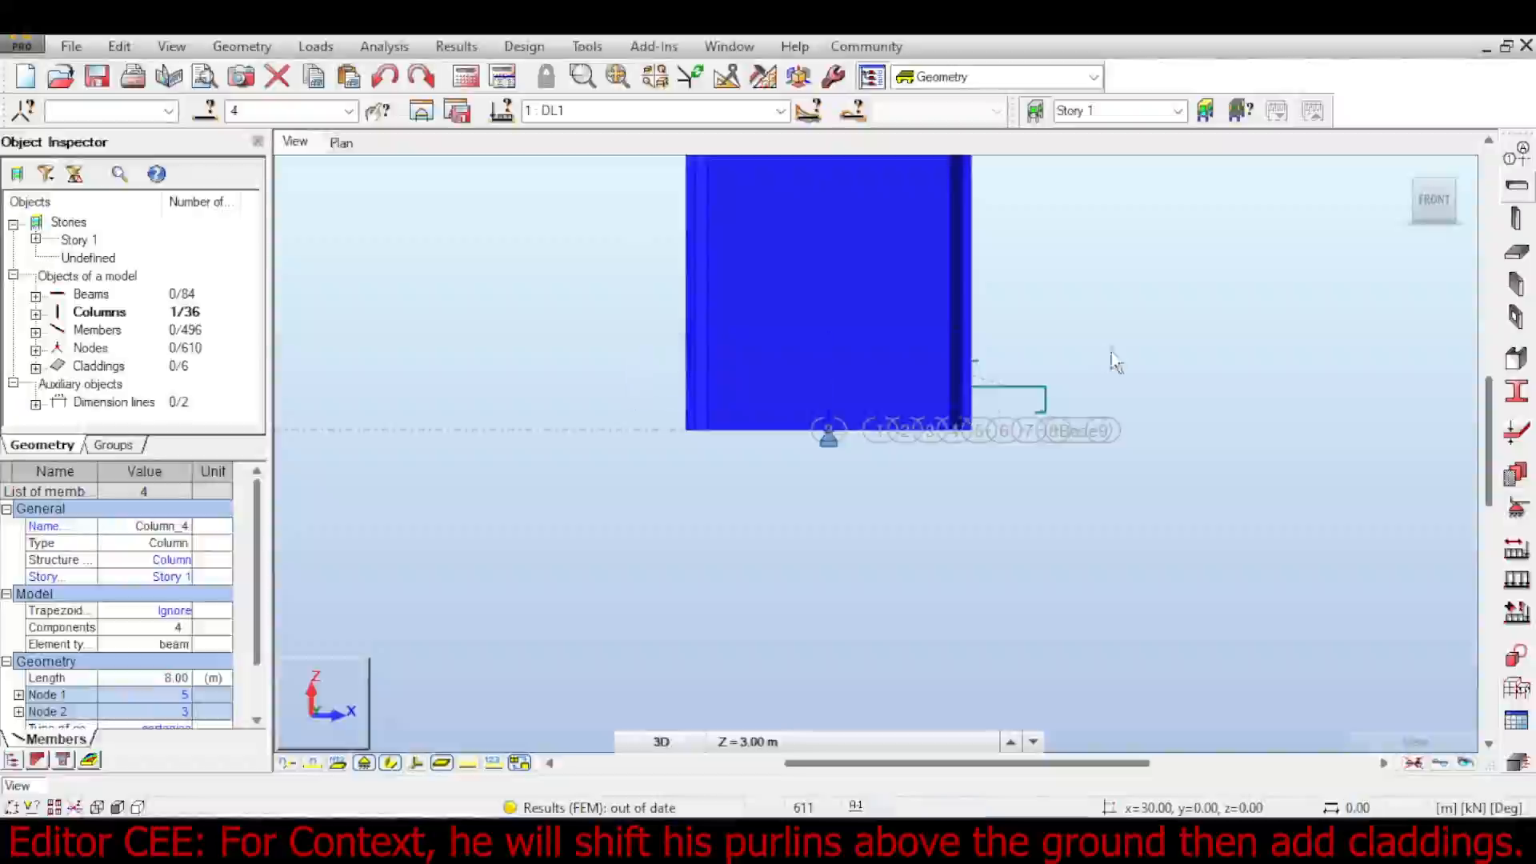
pyautogui.click(1012, 344)
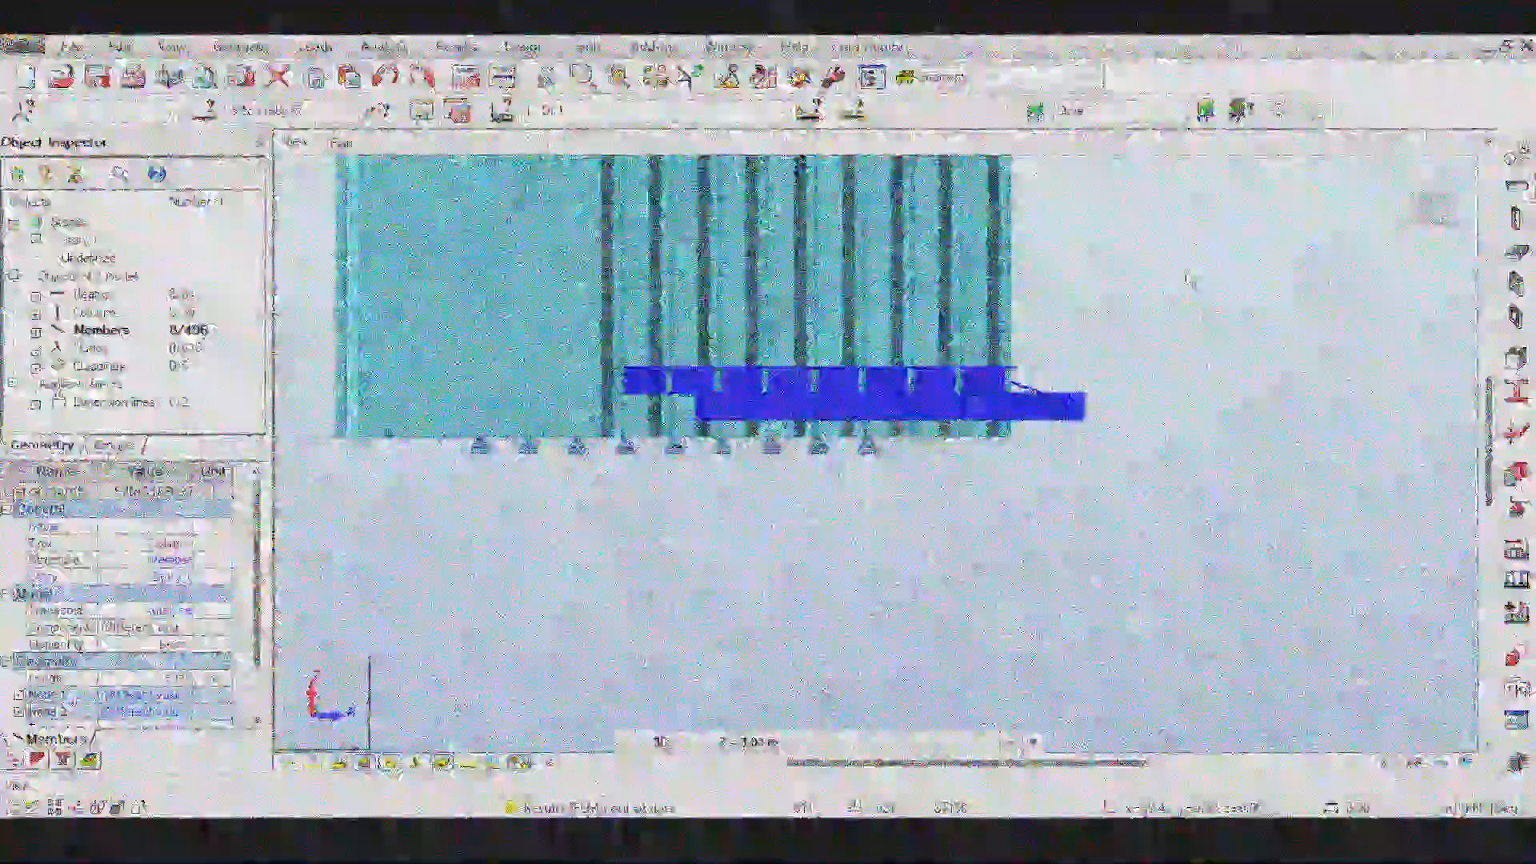
pyautogui.click(171, 46)
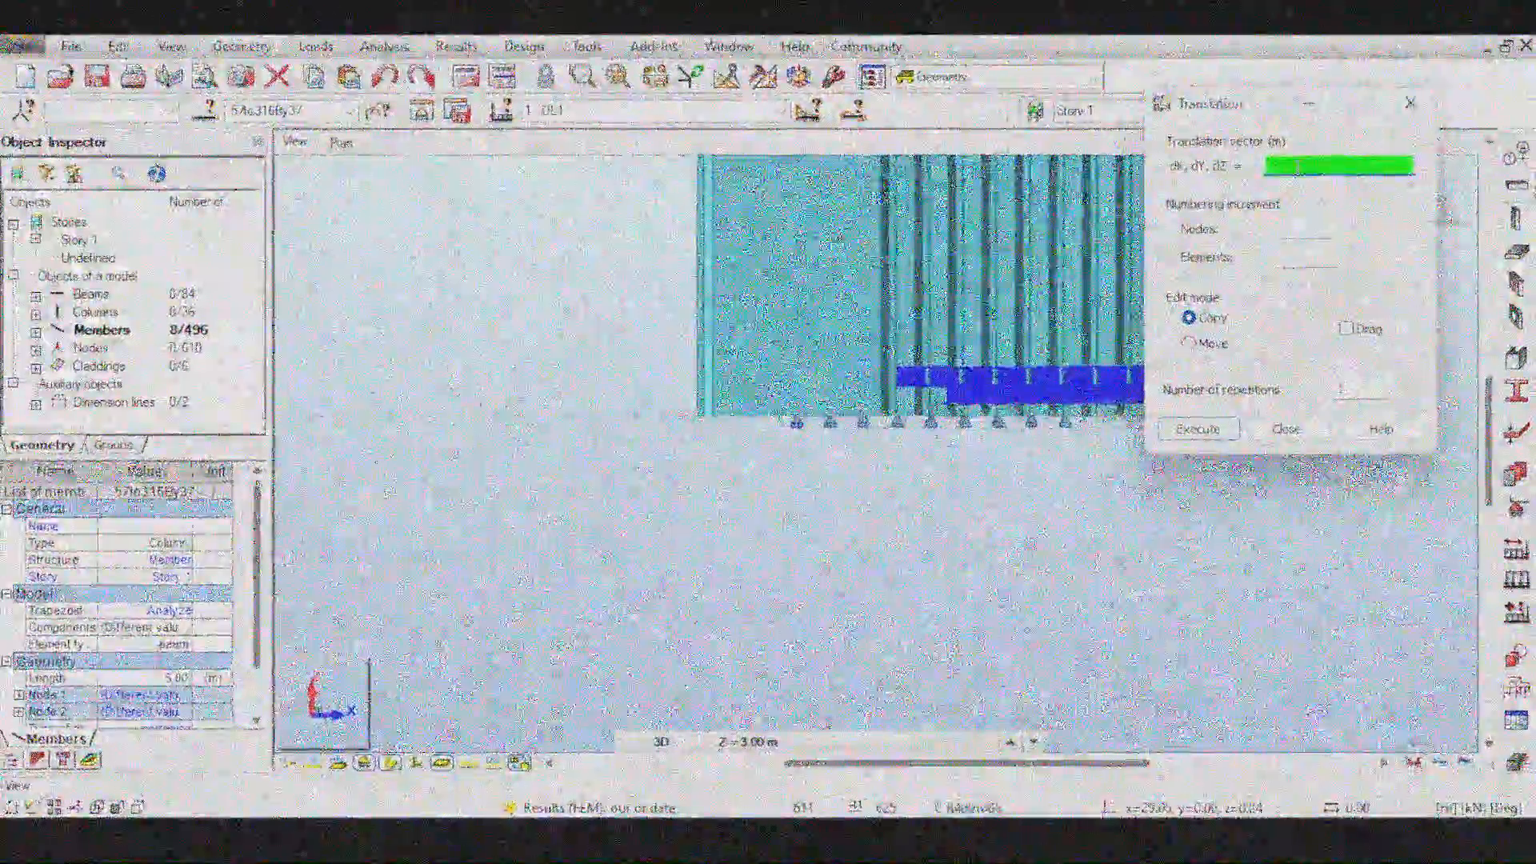
pyautogui.click(1200, 429)
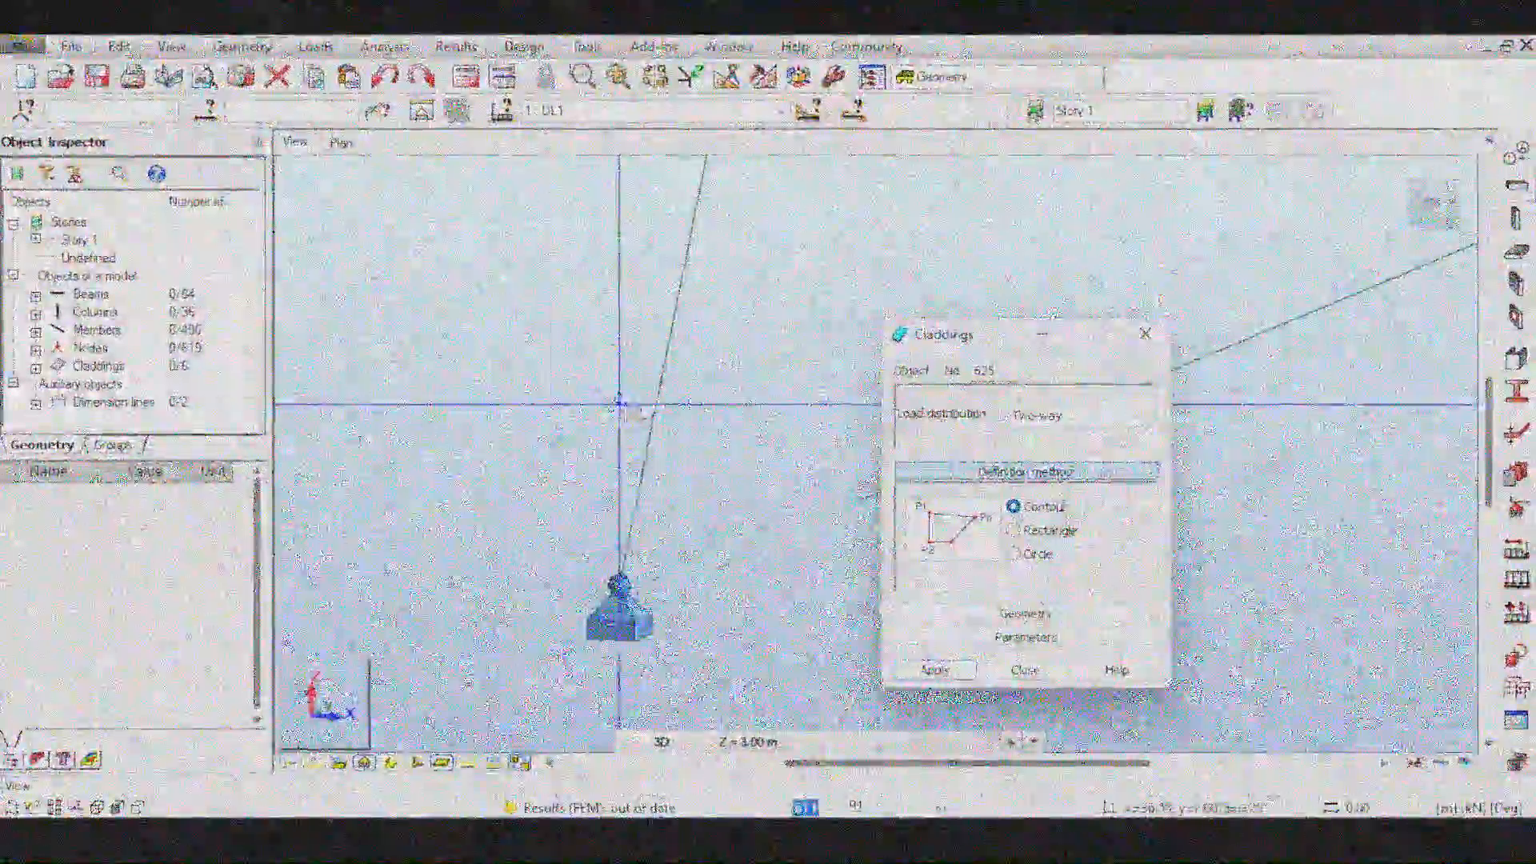
# - Add a rectangular two-way cladding on the end wall
pyautogui.scroll(4, 792, 560)
pyautogui.scroll(-4, 792, 349)
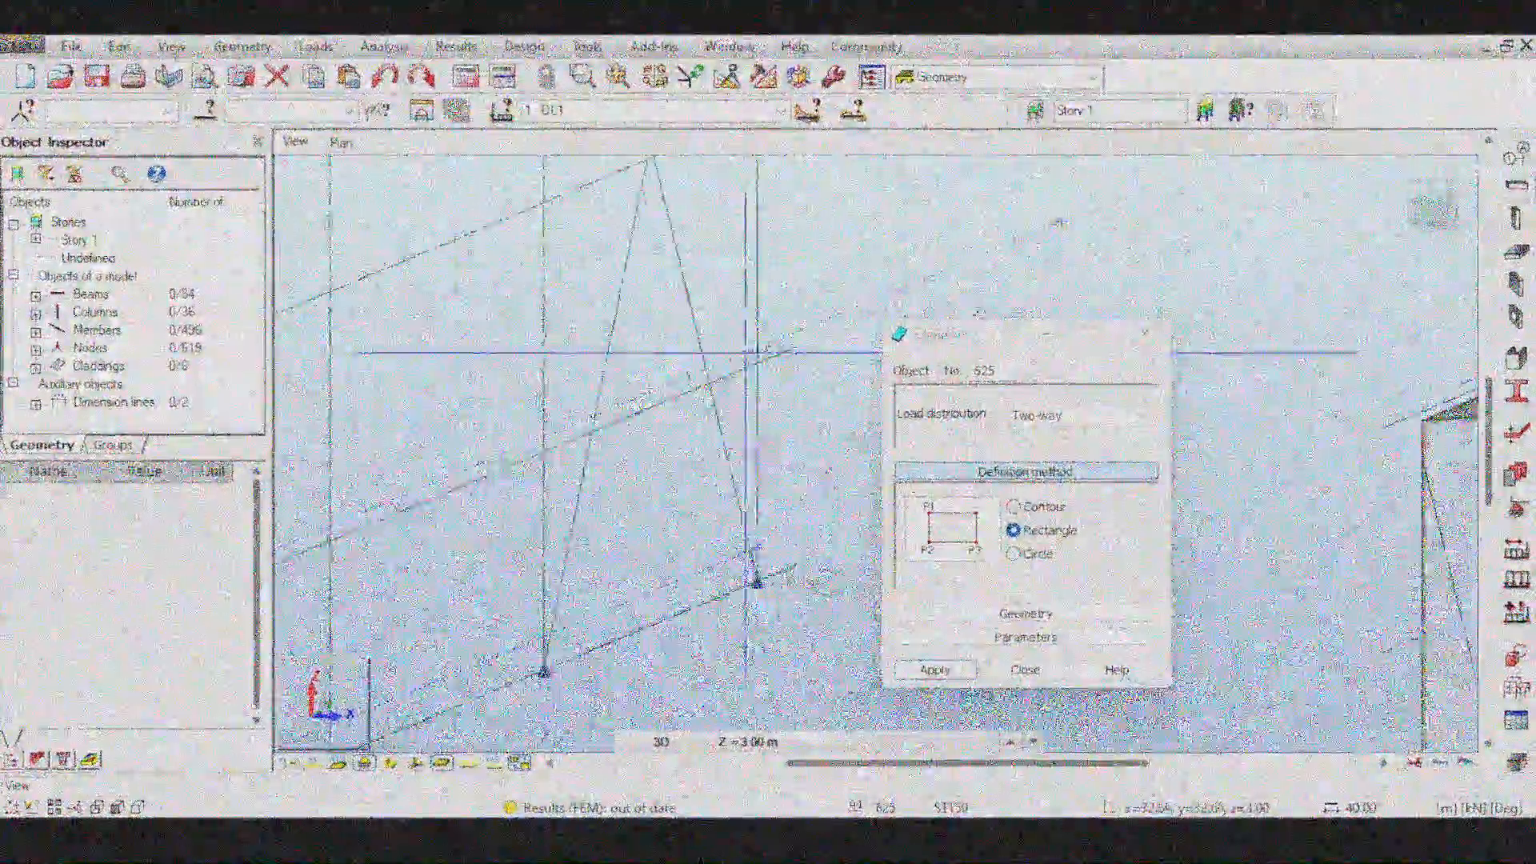
pyautogui.scroll(4, 806, 295)
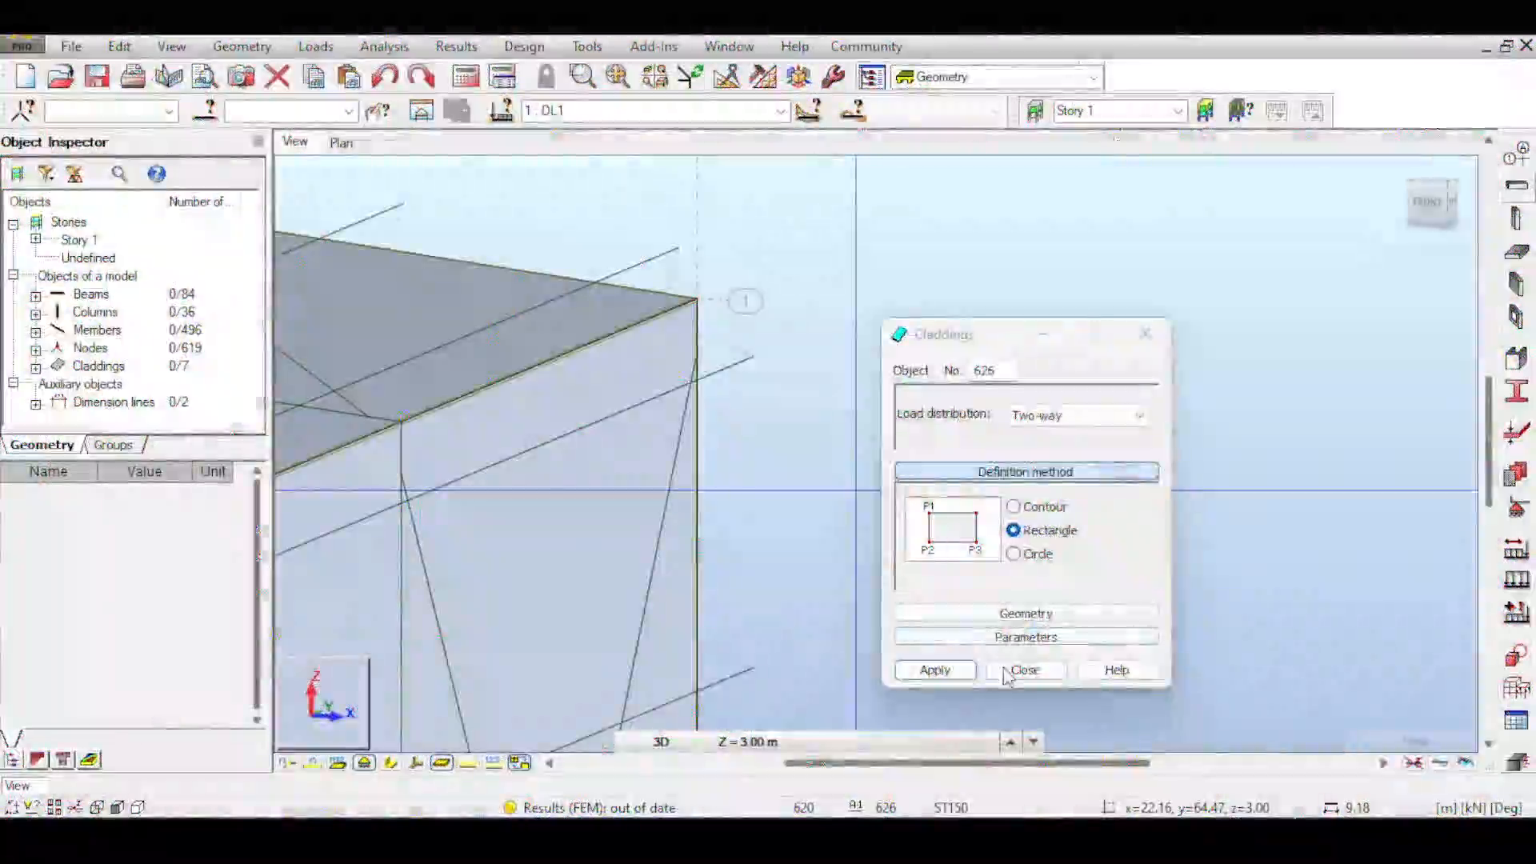
# - Apply a uniform surface load to the new end-wall cladding in load case DL1
pyautogui.click(808, 110)
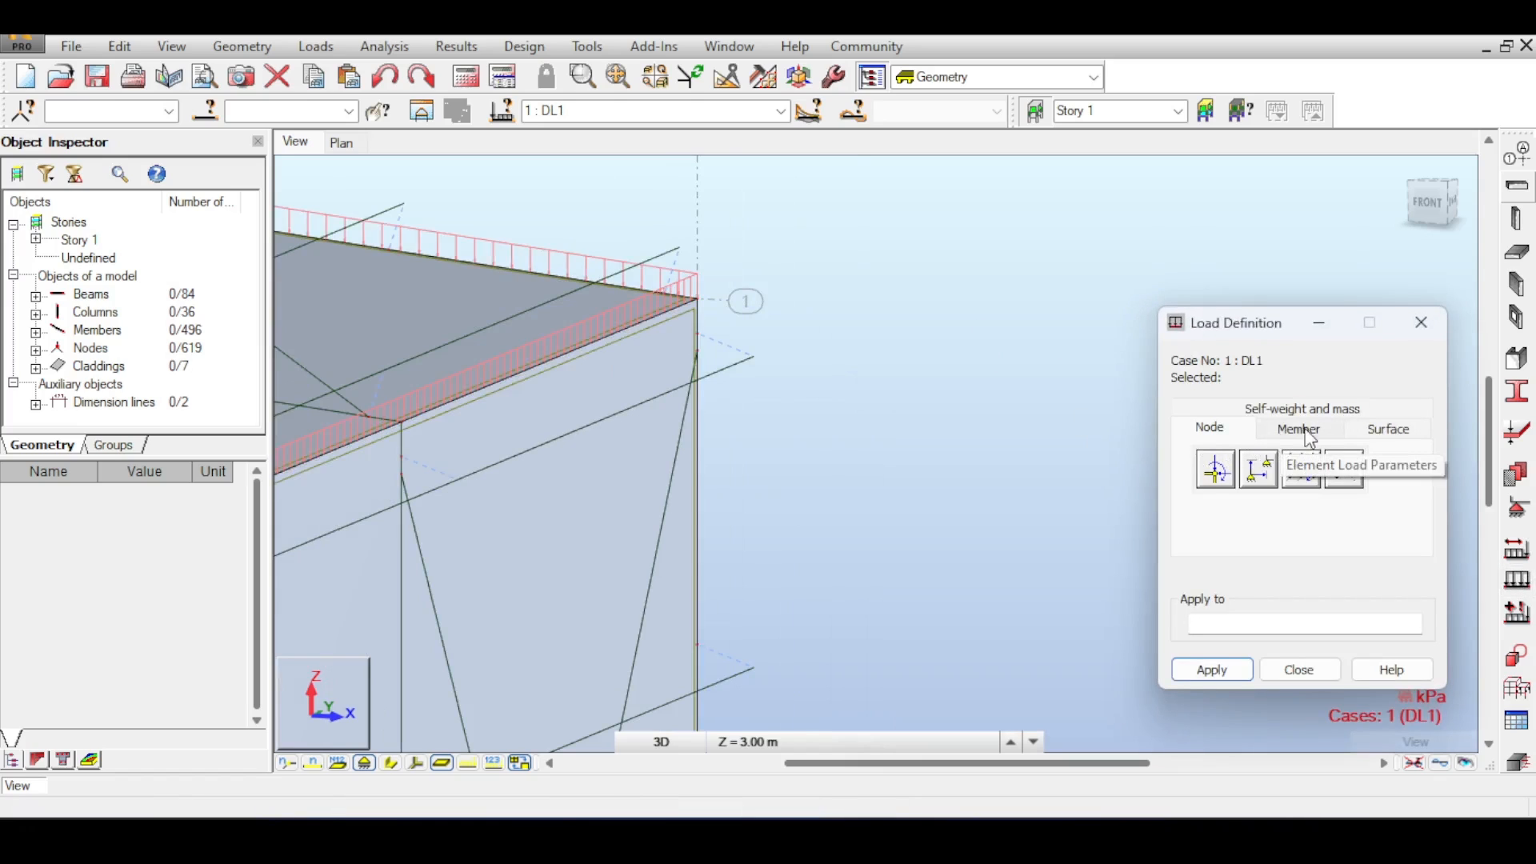
pyautogui.click(1386, 429)
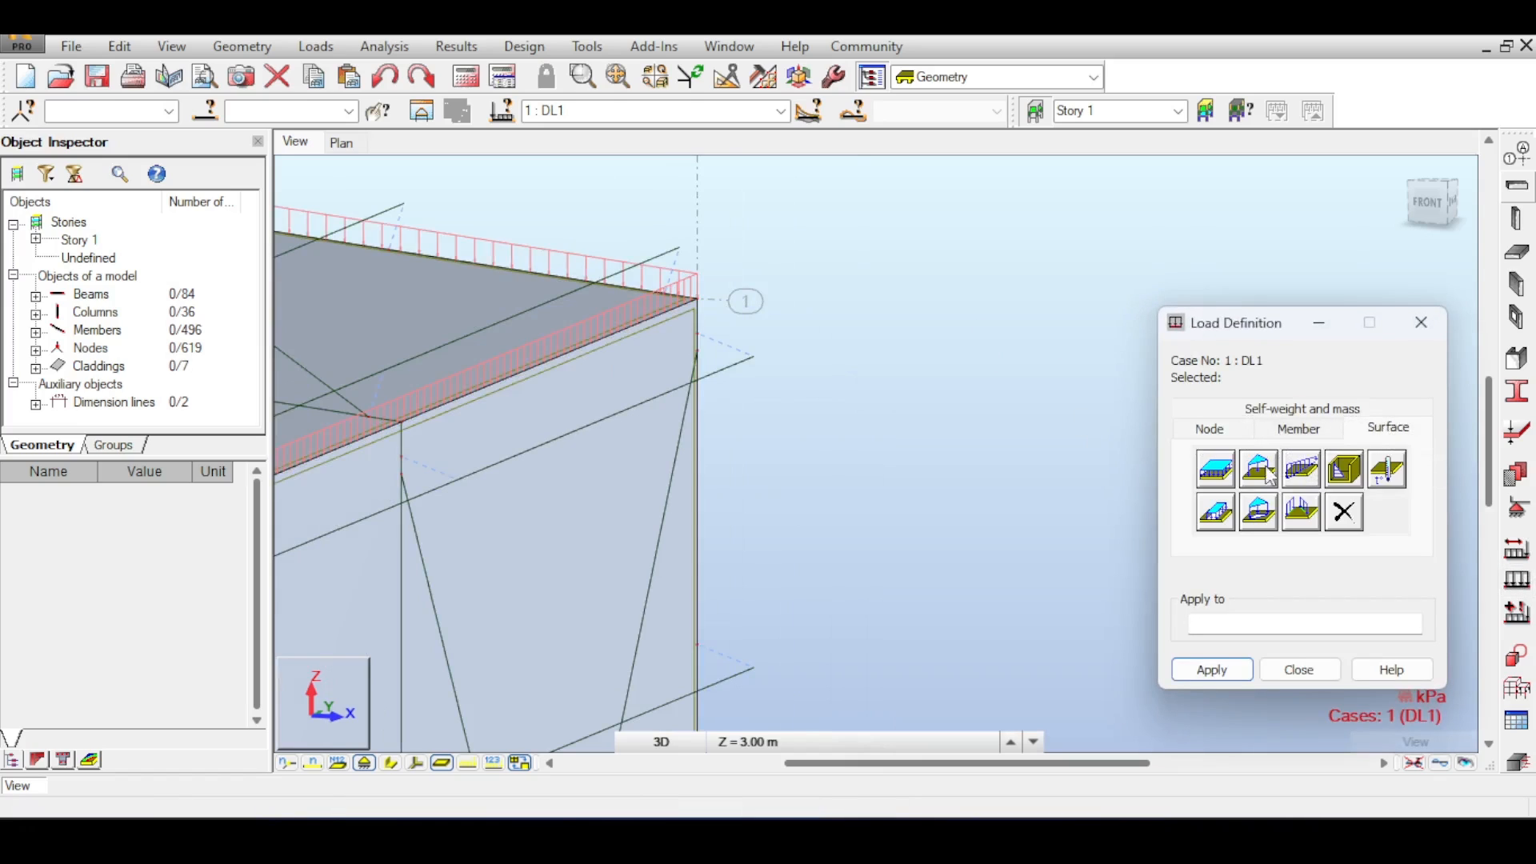
pyautogui.click(1230, 468)
pyautogui.click(1212, 727)
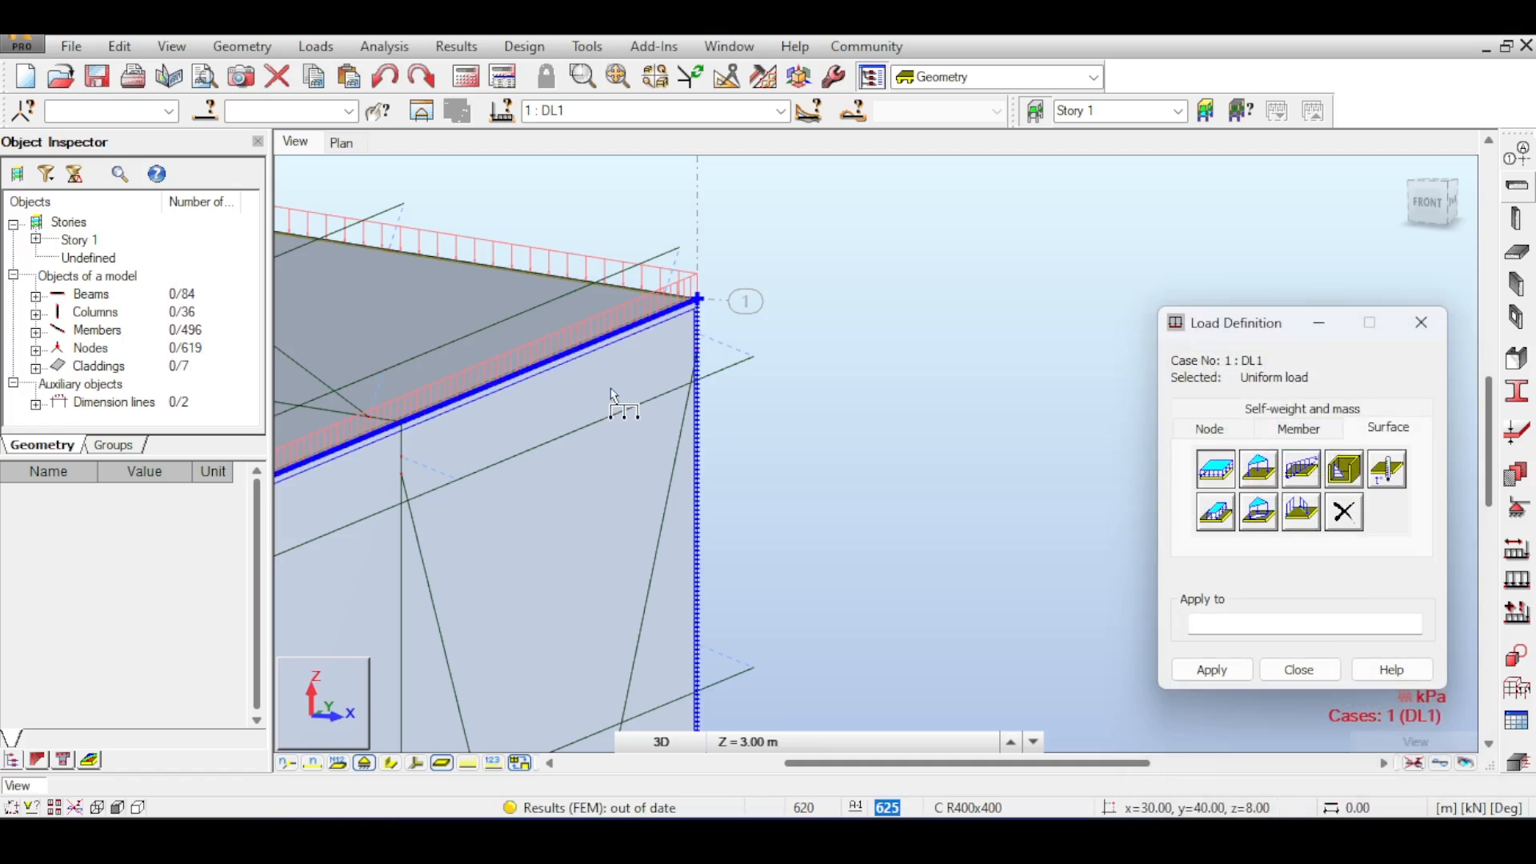
pyautogui.click(610, 387)
pyautogui.click(1299, 669)
# - Rerun the structural analysis of the model
pyautogui.scroll(-5, 1223, 492)
pyautogui.scroll(-4, 1223, 491)
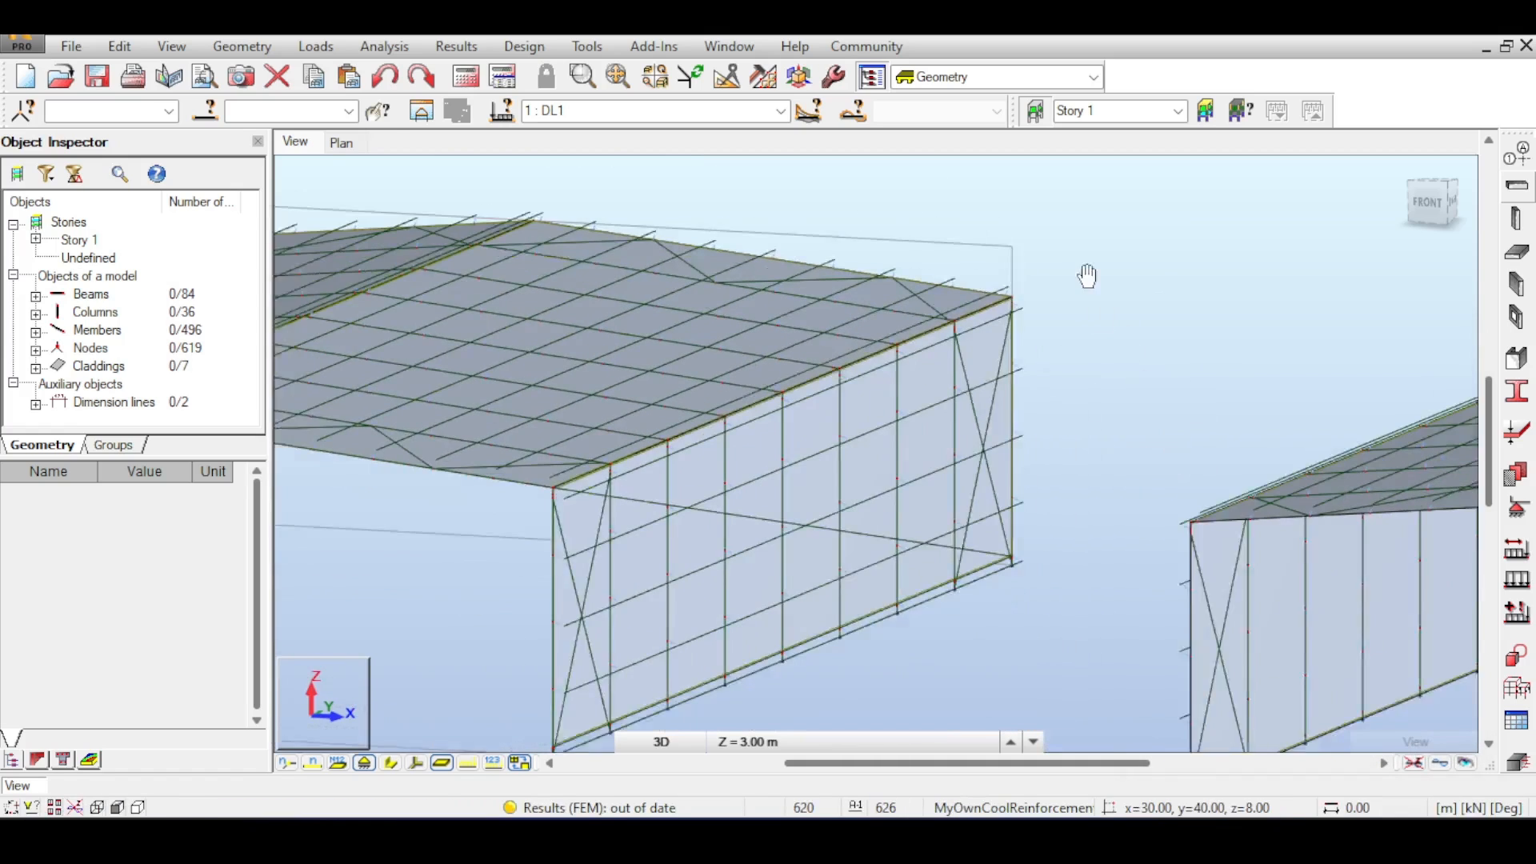
pyautogui.click(458, 87)
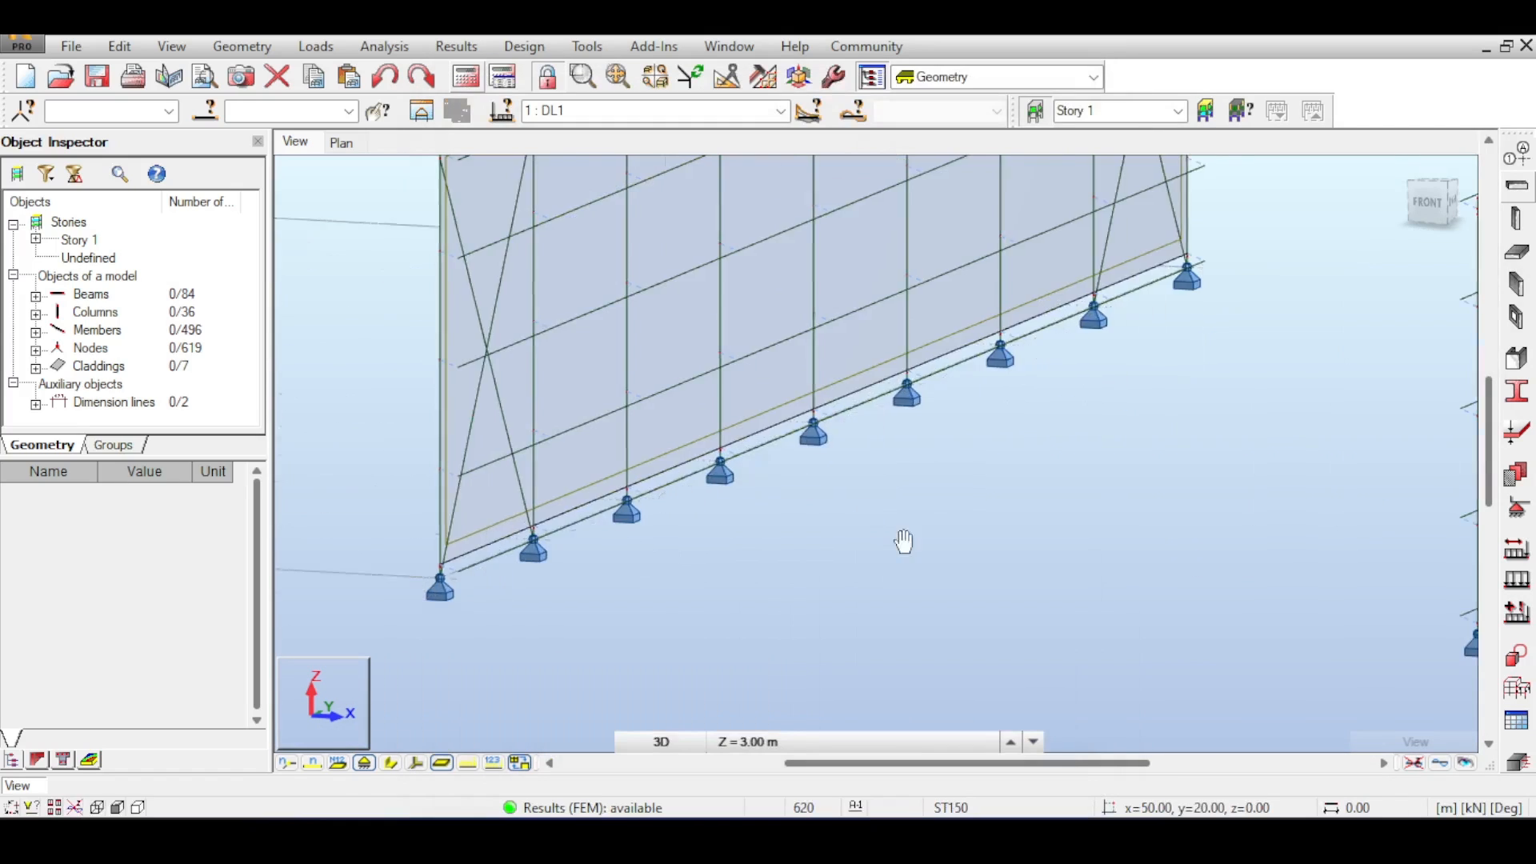
# - Open the display settings and show the load distribution regions of the claddings
pyautogui.moveTo(905, 541); pyautogui.dragTo(1077, 583, button='middle')
pyautogui.scroll(-5, 920, 570)
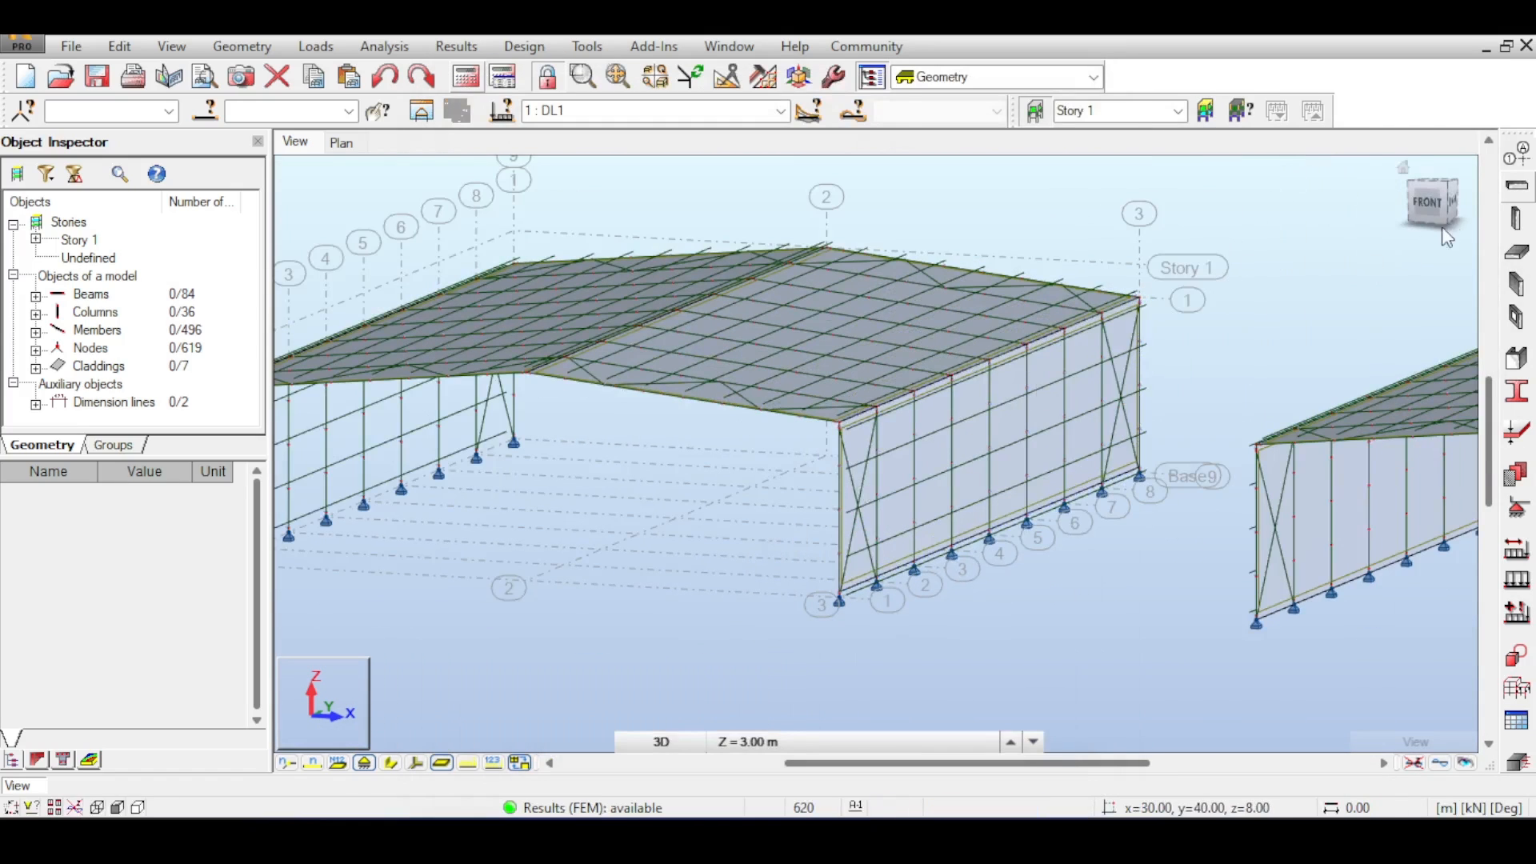
pyautogui.rightClick(248, 236)
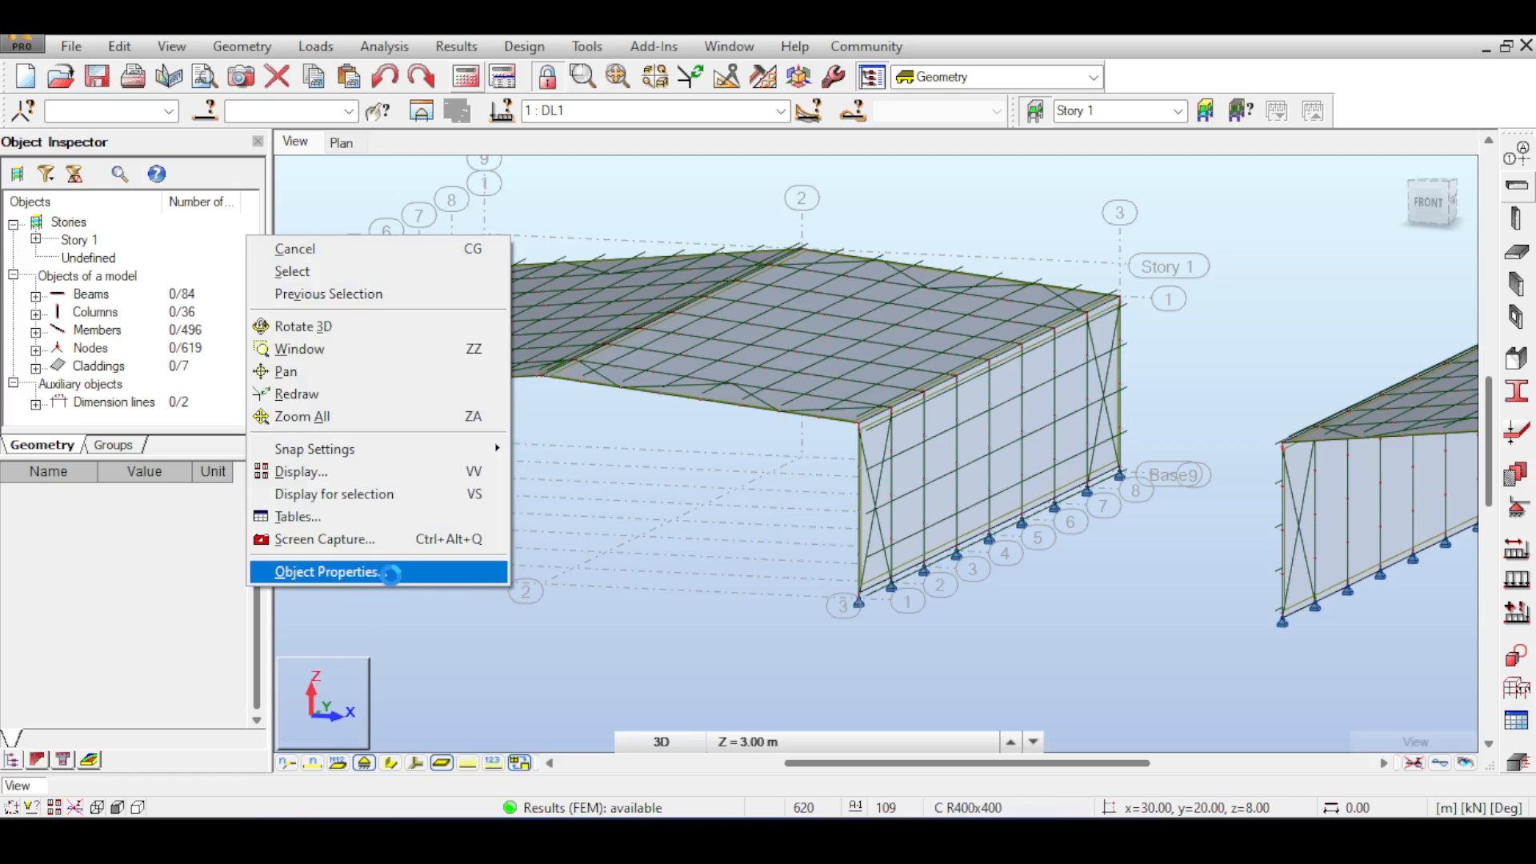
pyautogui.click(412, 468)
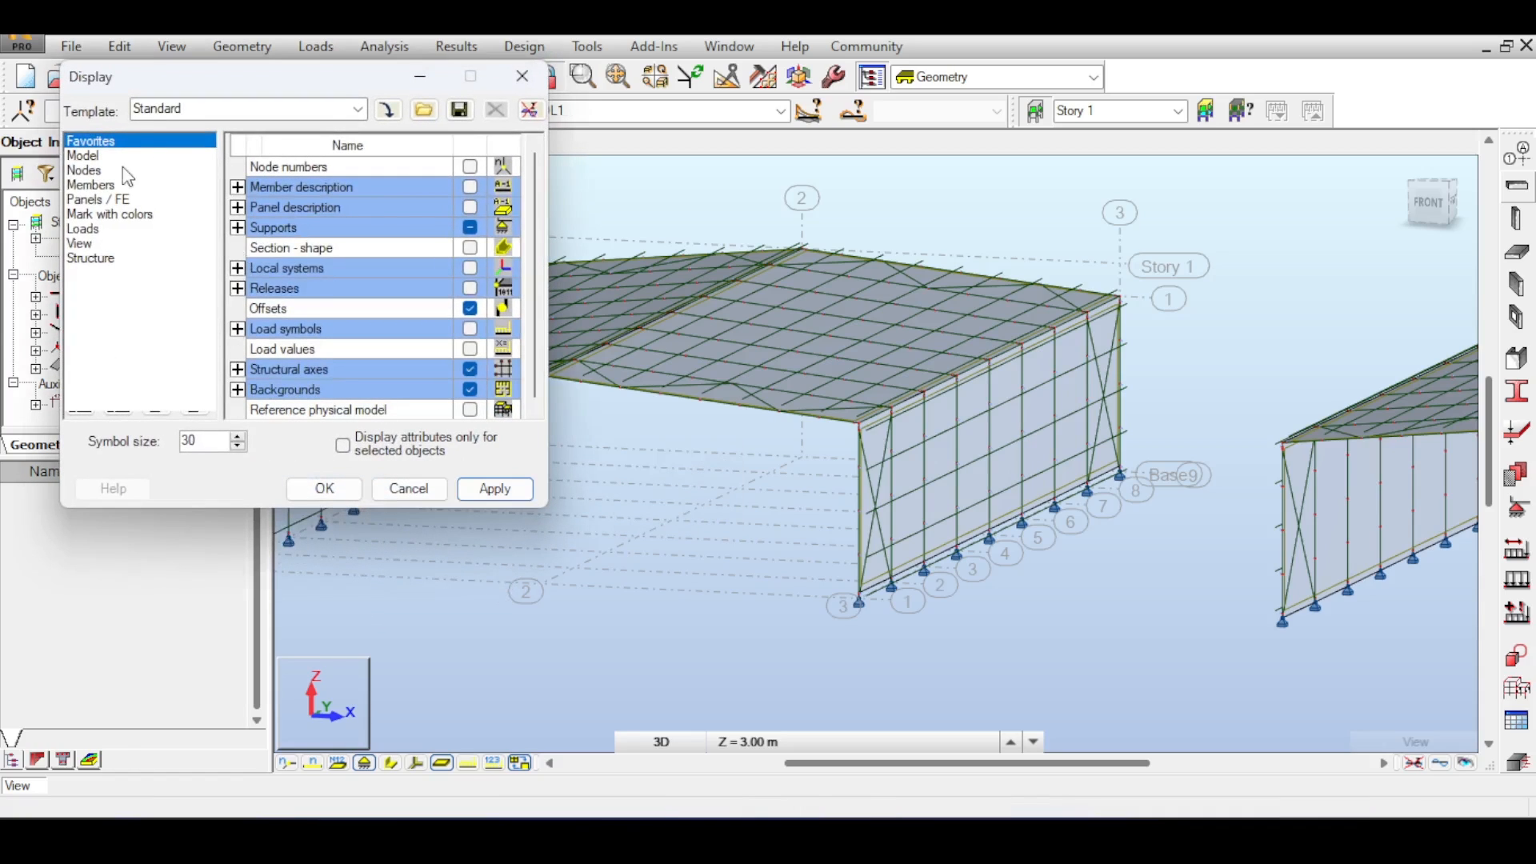
pyautogui.click(84, 230)
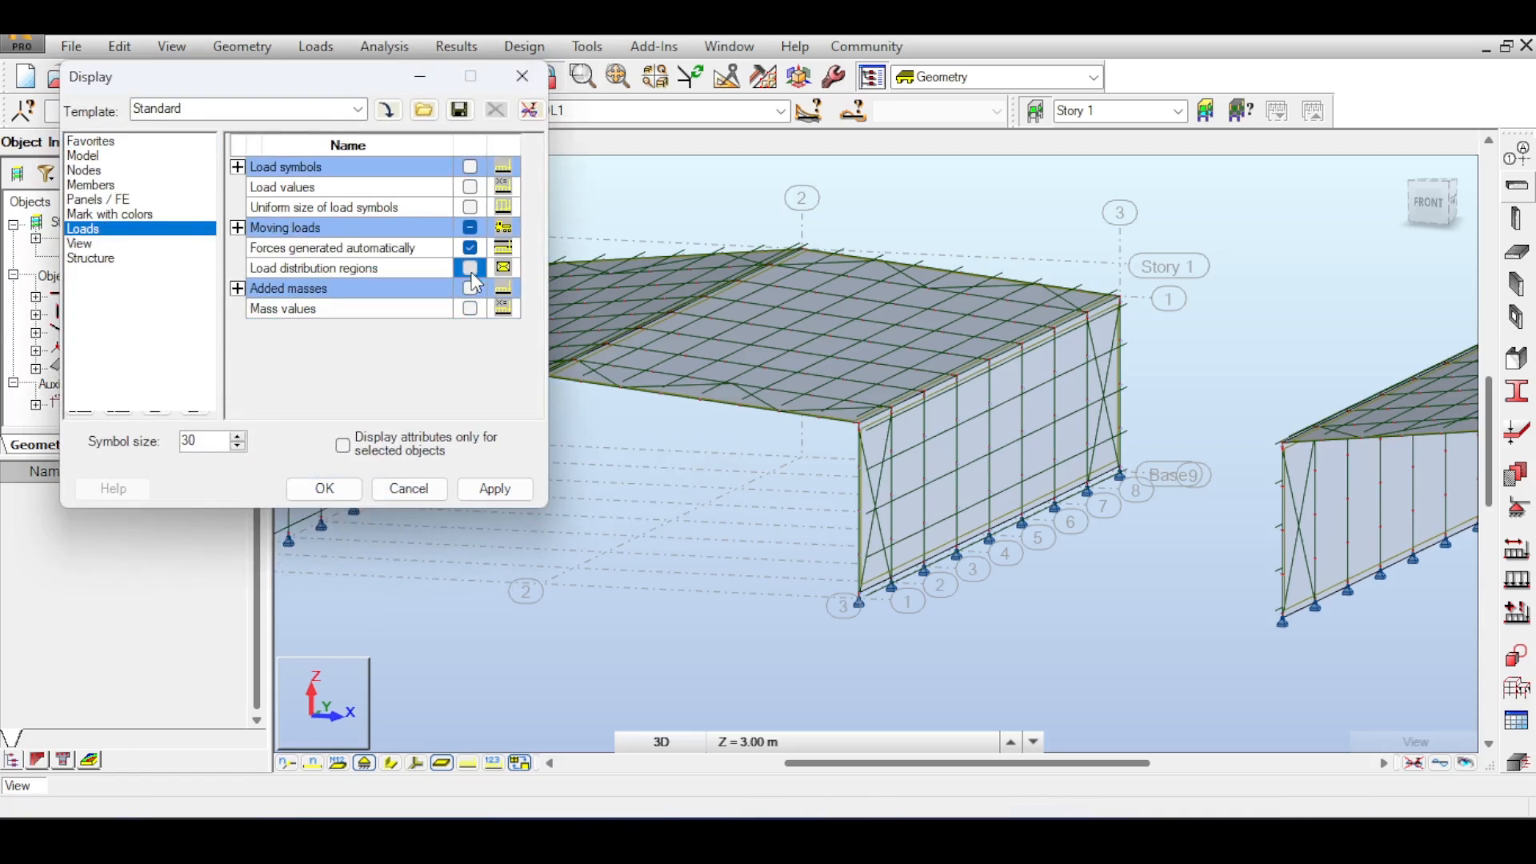
pyautogui.click(320, 489)
# - Zoom along the frame in front view to examine the coloured load distribution regions on the walls
pyautogui.scroll(5, 807, 631)
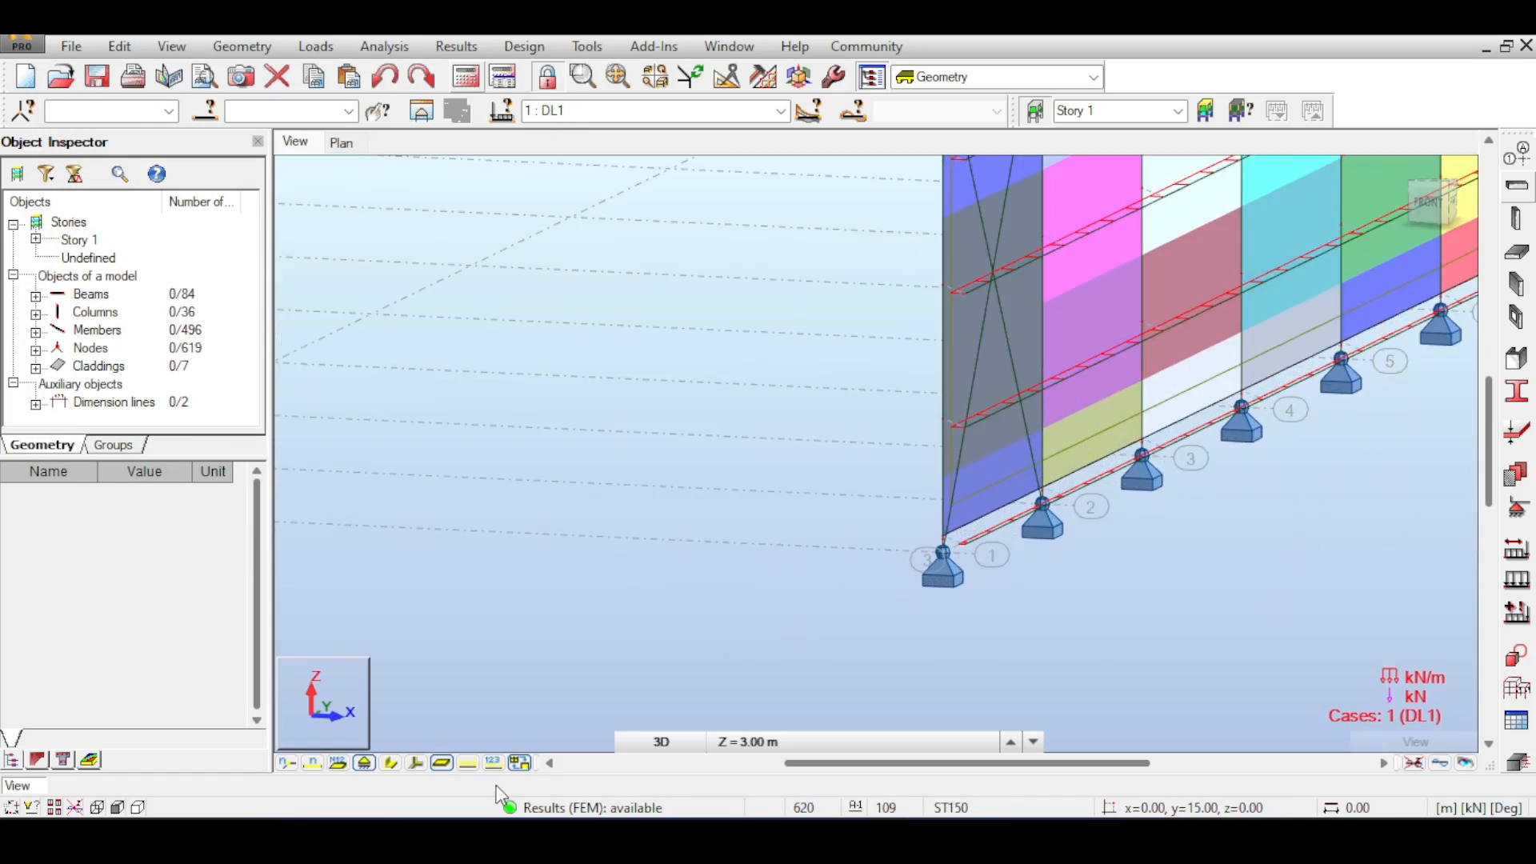
pyautogui.click(1438, 200)
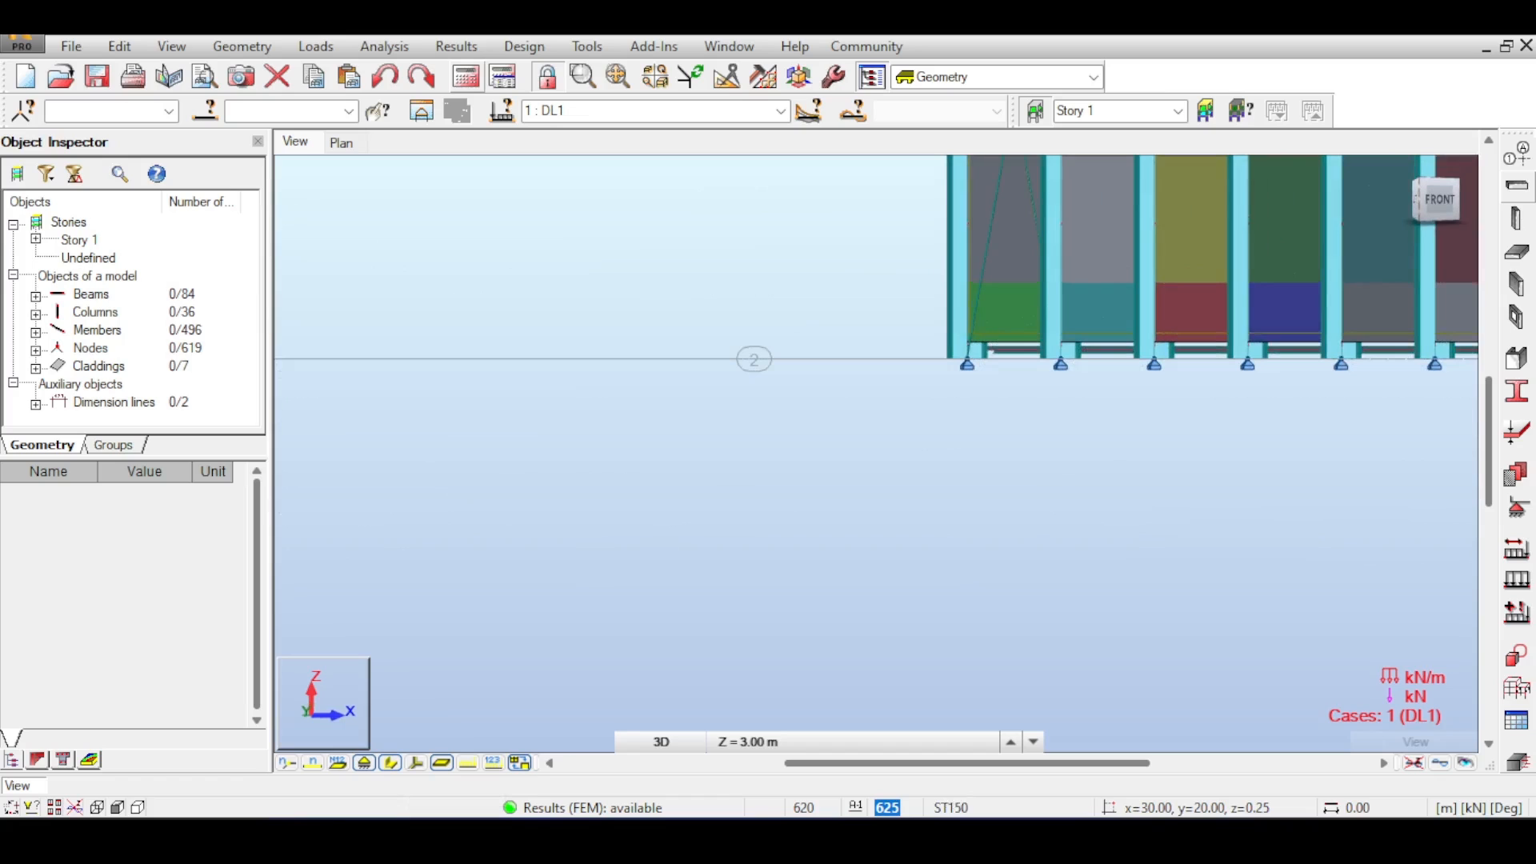
pyautogui.scroll(-5, 1037, 448)
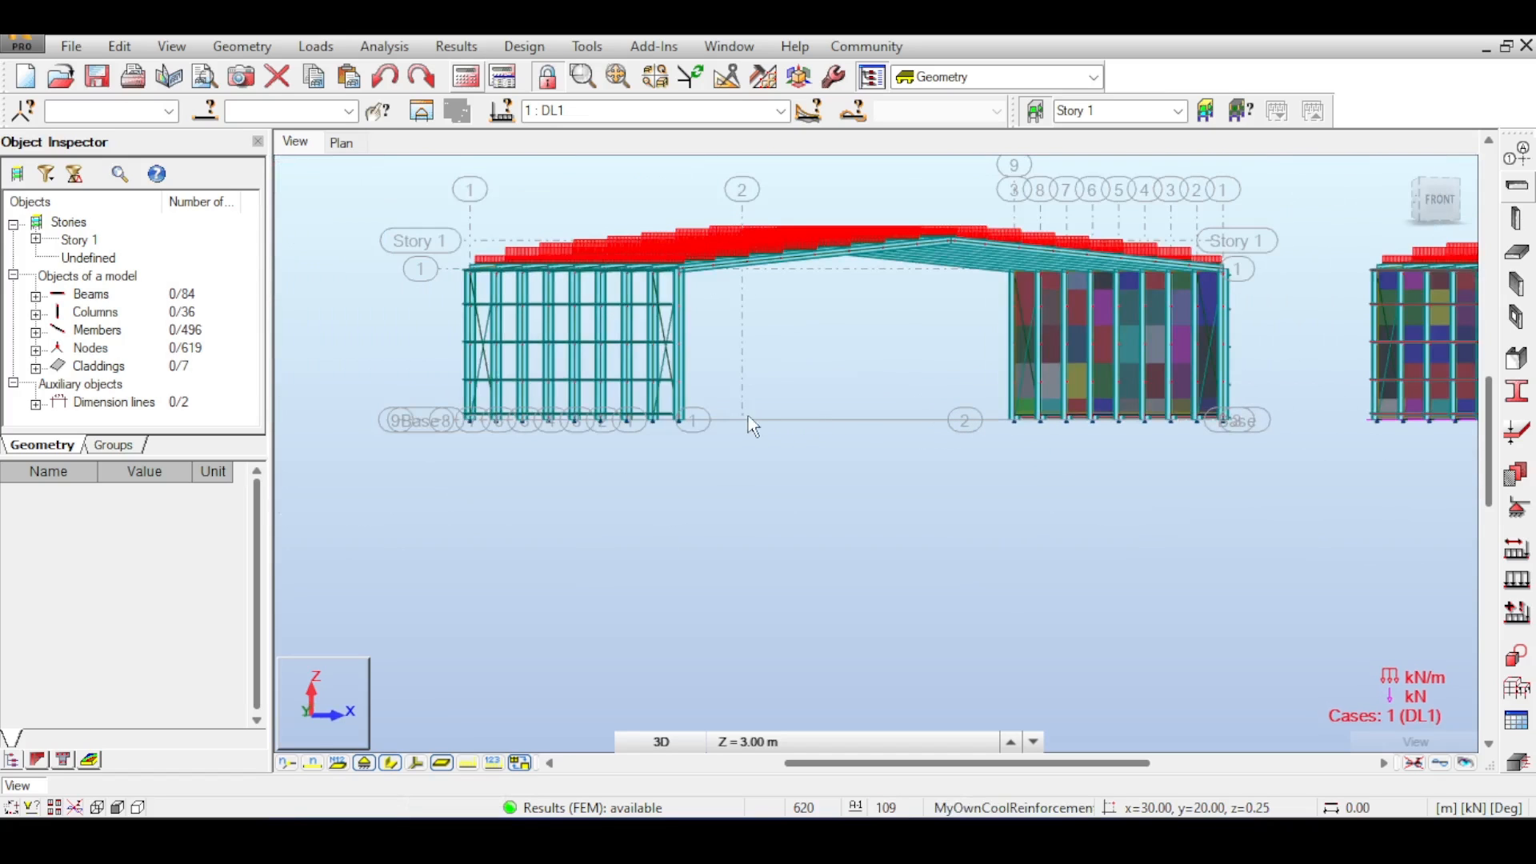
pyautogui.scroll(4, 666, 413)
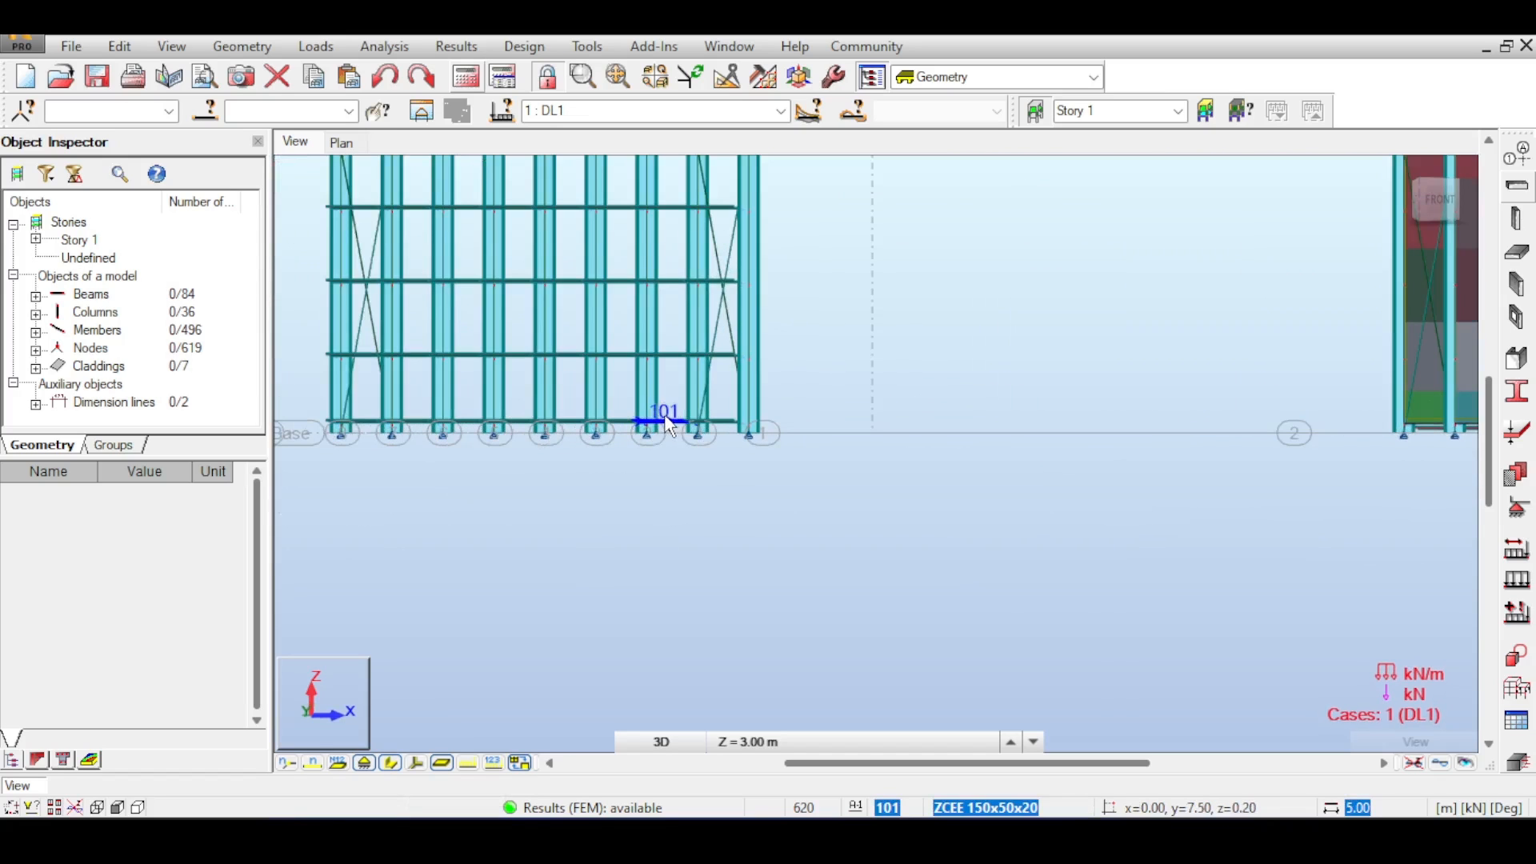
pyautogui.scroll(-2, 669, 424)
pyautogui.scroll(-2, 766, 412)
pyautogui.moveTo(940, 387); pyautogui.dragTo(288, 409, button='middle')
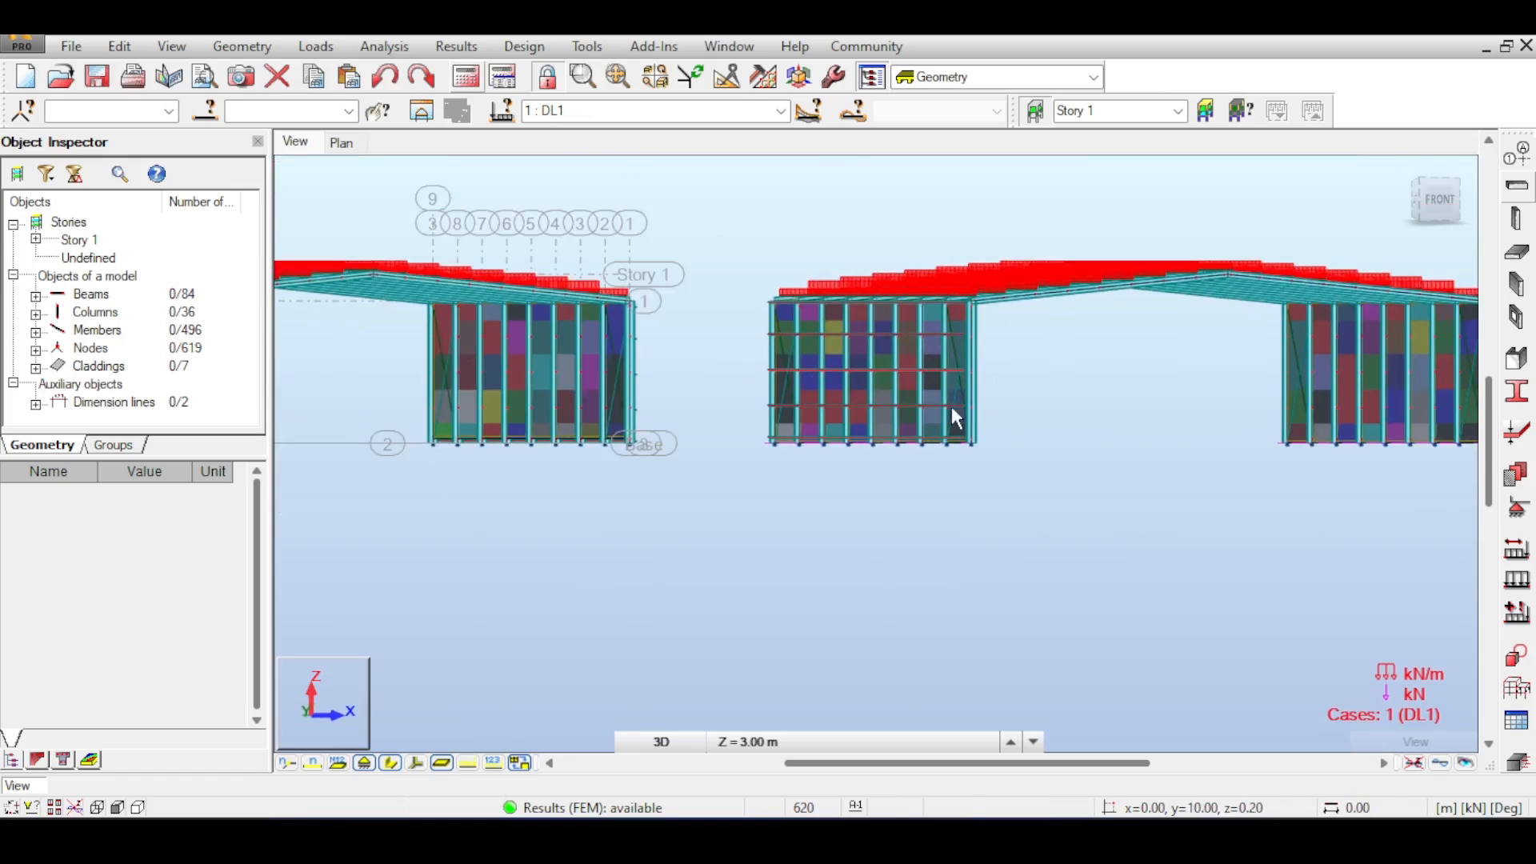
pyautogui.scroll(4, 963, 452)
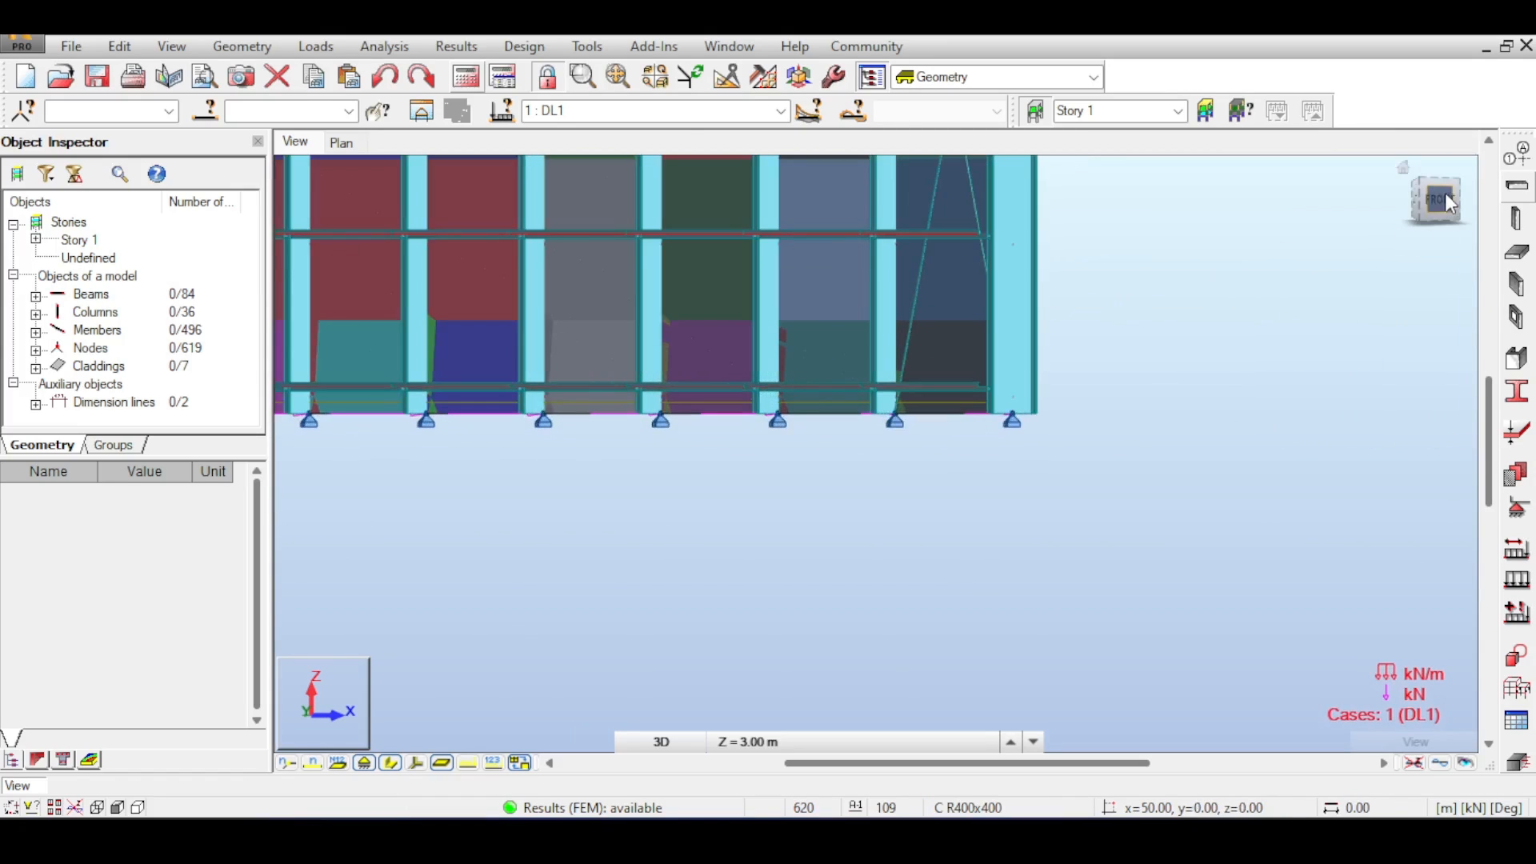
# - Orbit around the end walls to examine the cladding load regions at the corner columns and base
pyautogui.moveTo(1444, 184); pyautogui.dragTo(1445, 193)
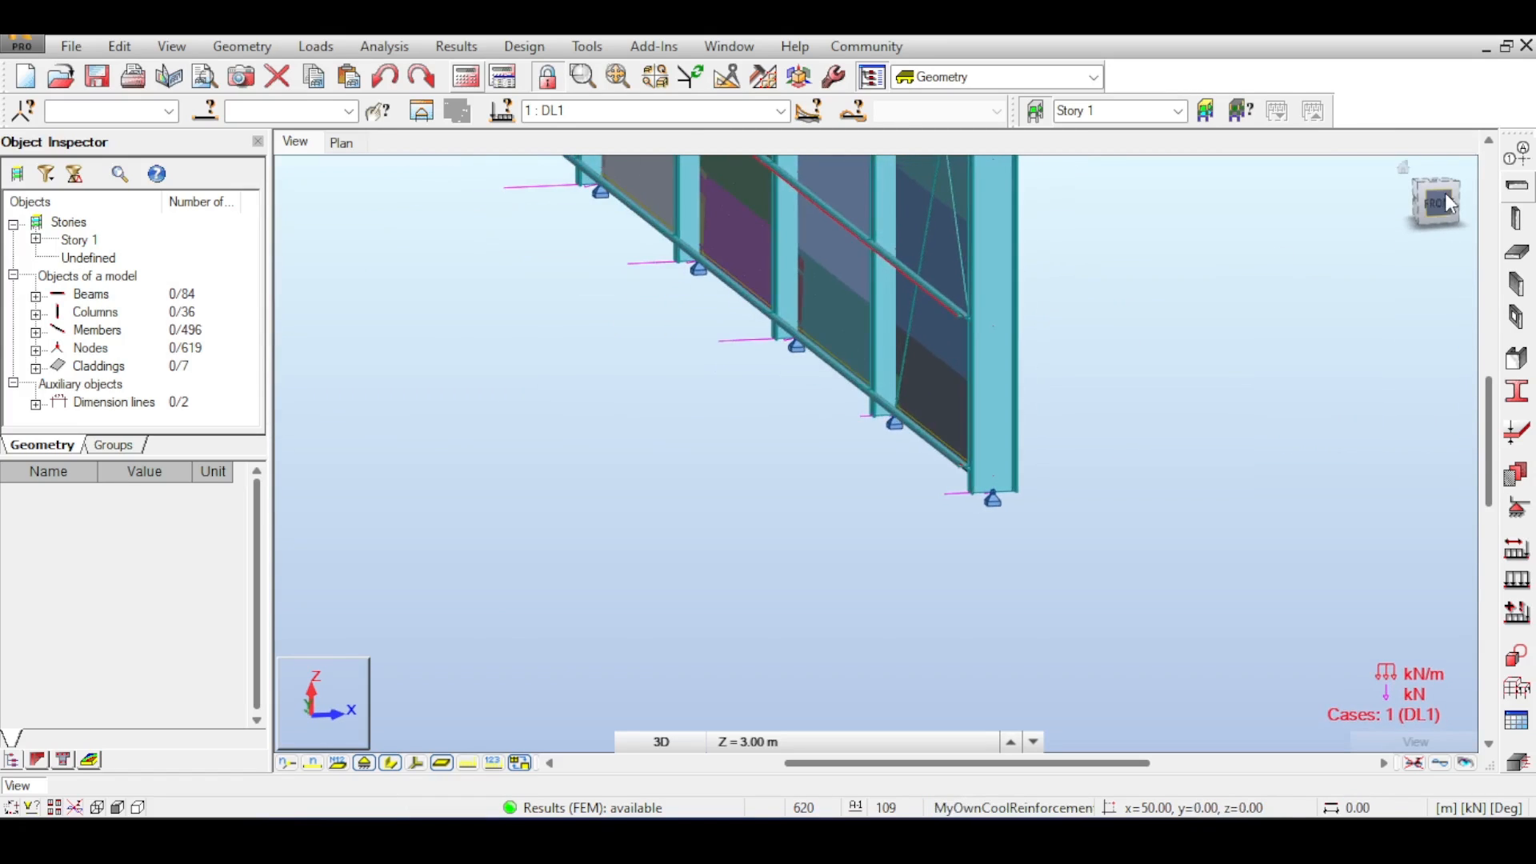
pyautogui.scroll(-1, 847, 460)
pyautogui.scroll(-2, 846, 459)
pyautogui.moveTo(820, 460); pyautogui.dragTo(1077, 459, button='middle')
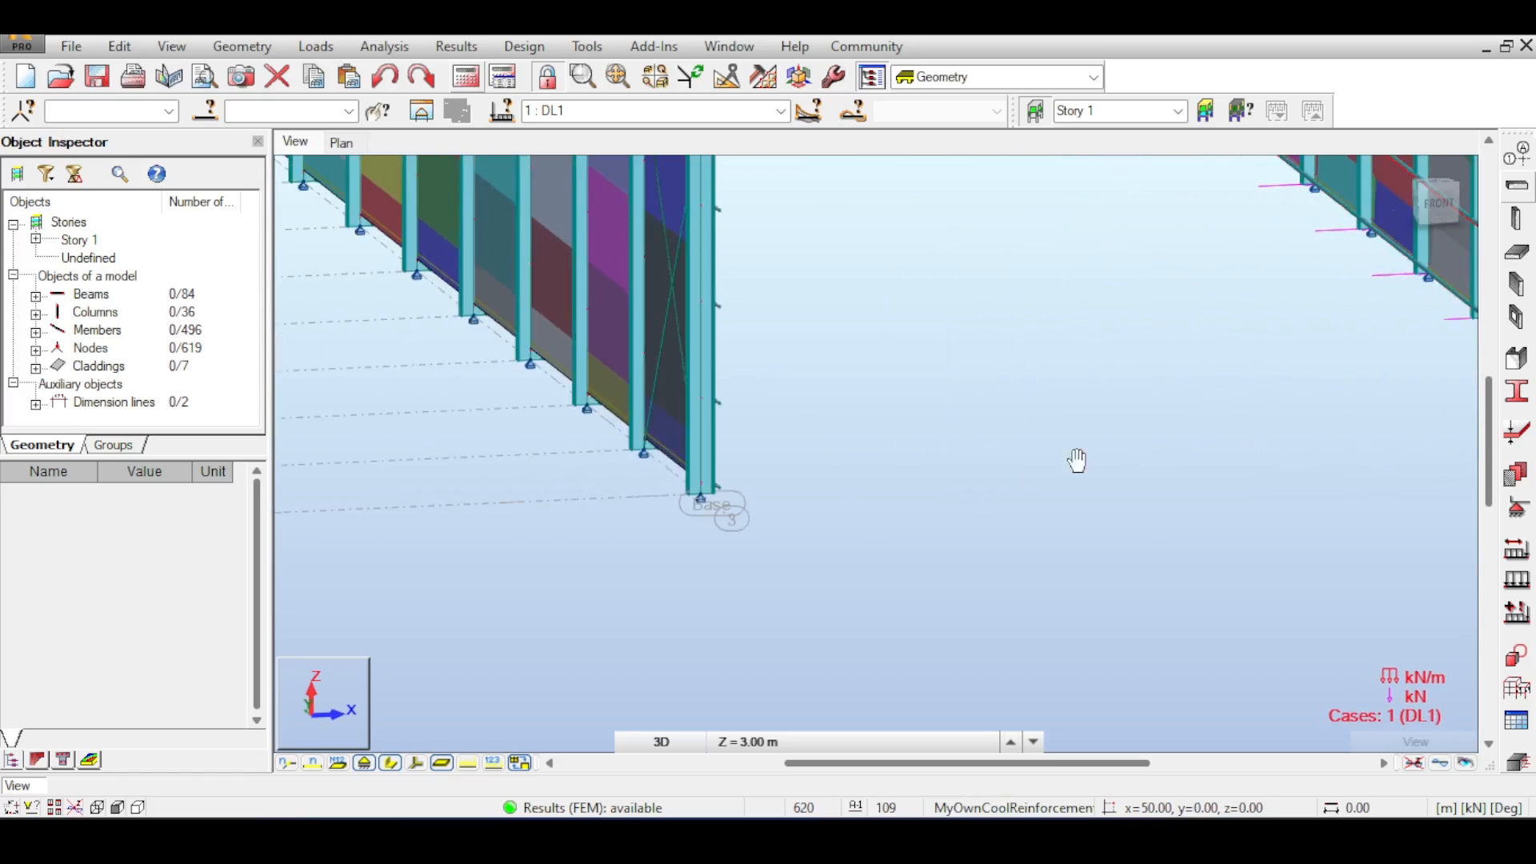
pyautogui.scroll(-3, 912, 445)
pyautogui.scroll(3, 783, 429)
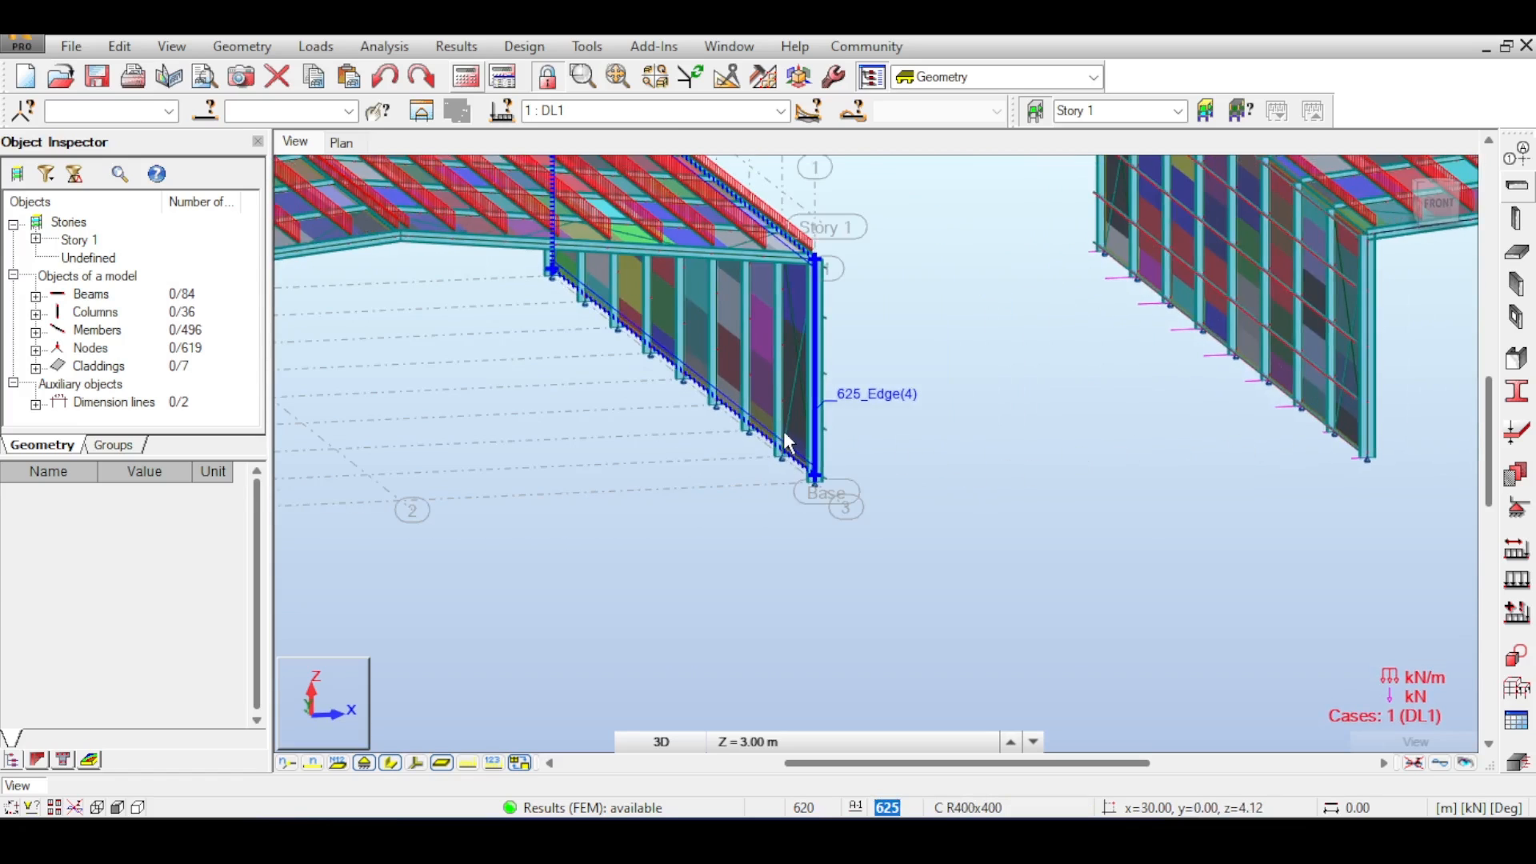
pyautogui.scroll(-2, 783, 430)
pyautogui.scroll(-1, 784, 433)
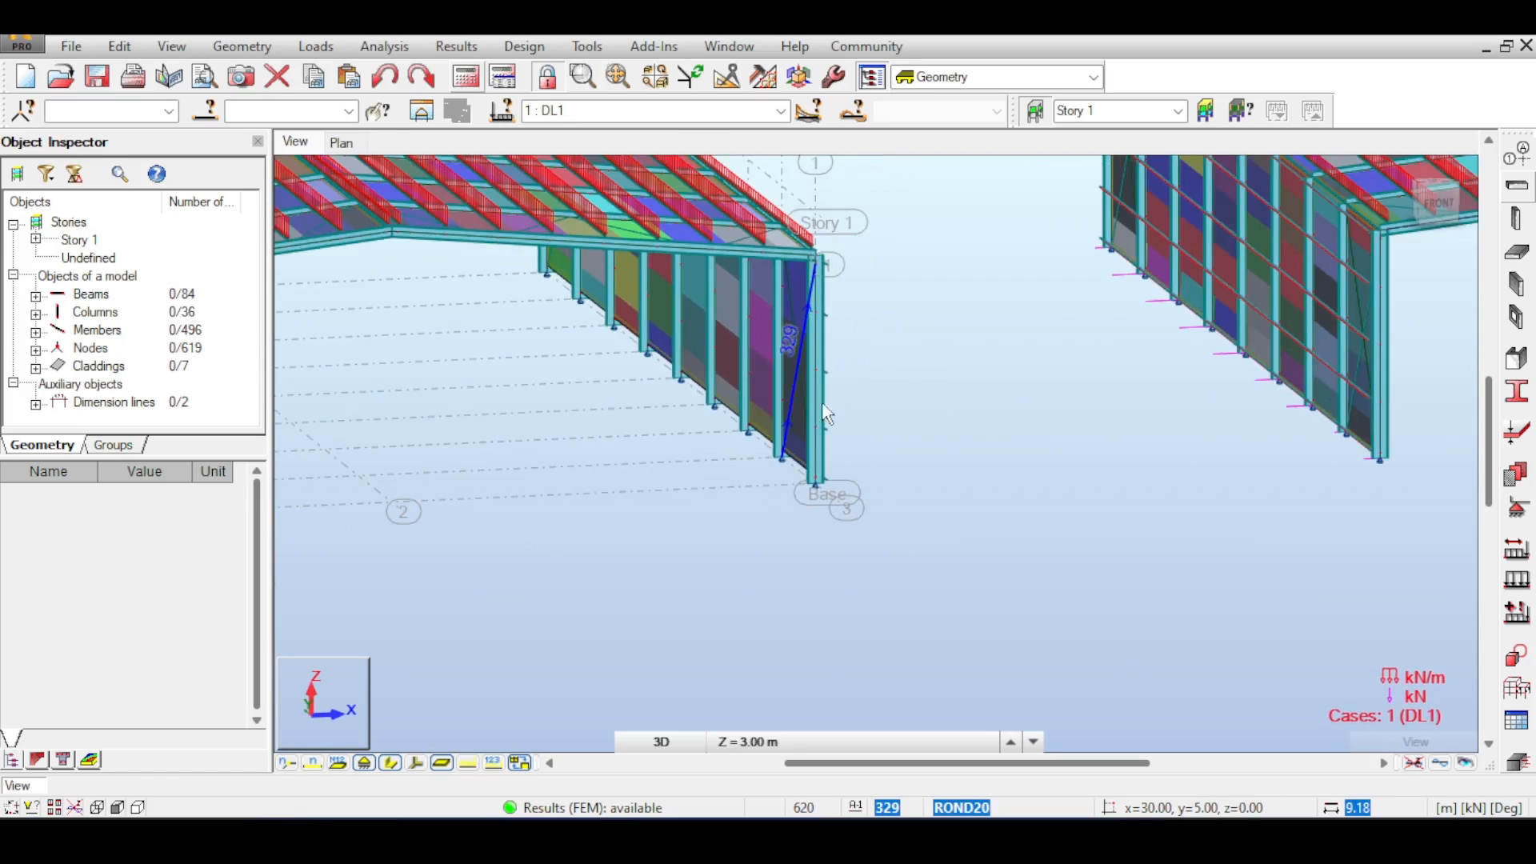
pyautogui.moveTo(821, 407); pyautogui.dragTo(947, 361, button='middle')
pyautogui.moveTo(666, 395); pyautogui.dragTo(943, 359, button='middle')
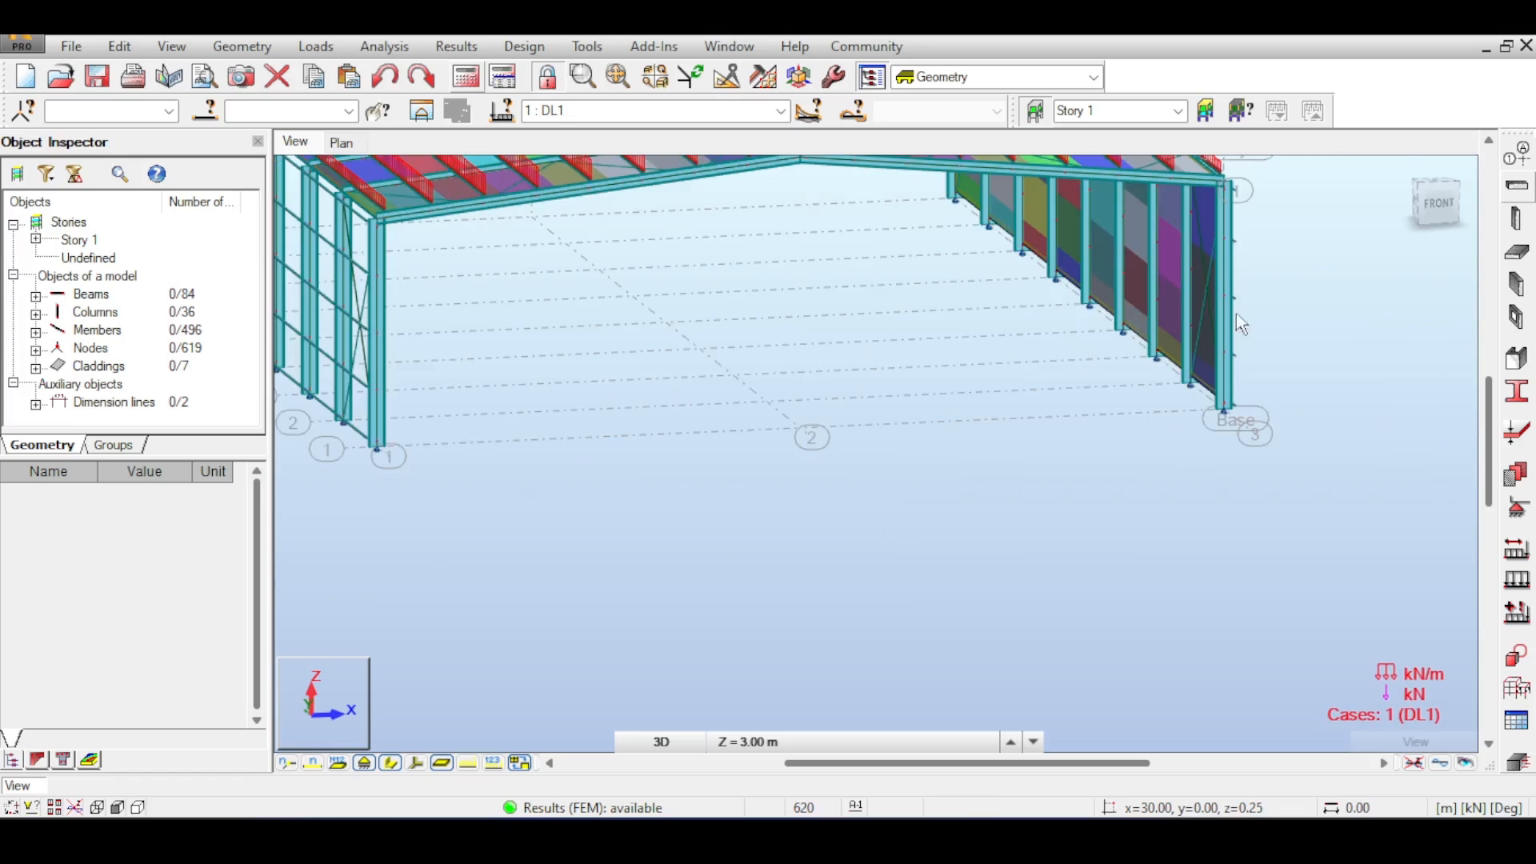
pyautogui.moveTo(1422, 194); pyautogui.dragTo(1413, 188)
pyautogui.moveTo(939, 388); pyautogui.dragTo(1209, 263, button='middle')
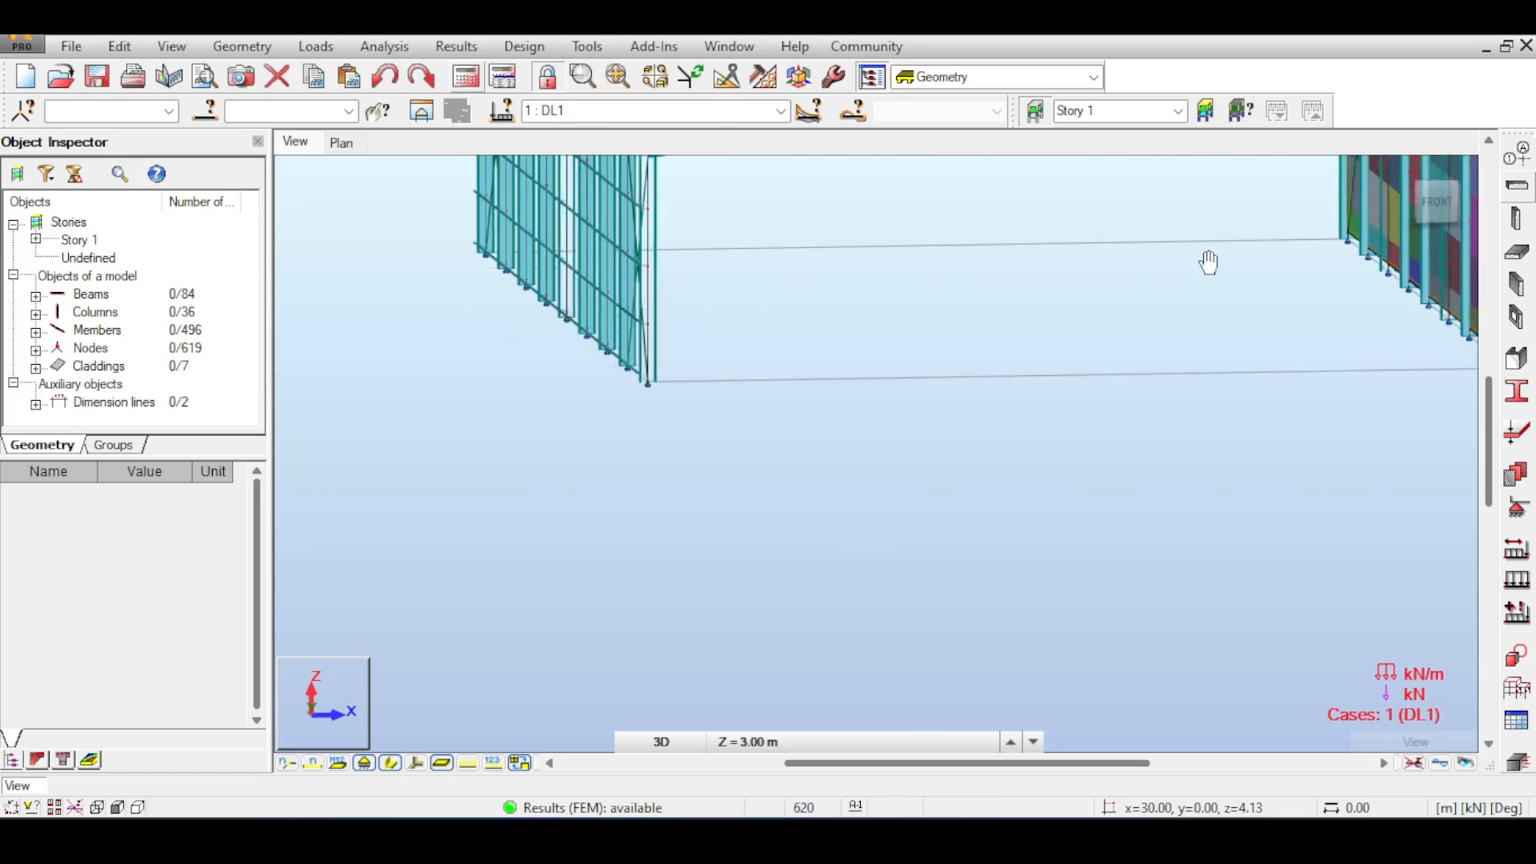
pyautogui.click(1434, 199)
pyautogui.scroll(3, 466, 255)
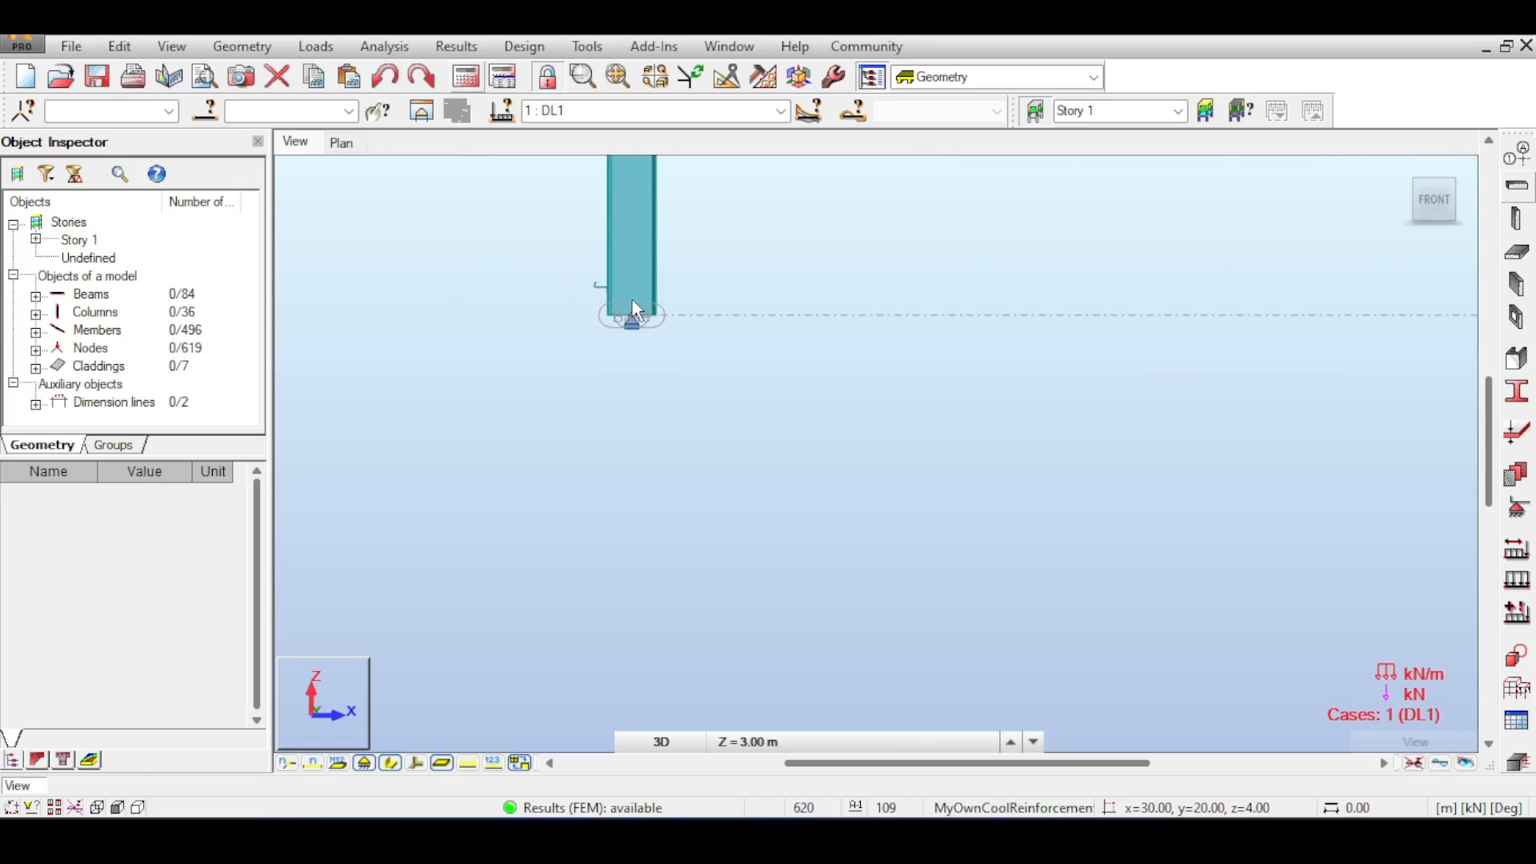
# - Select the column members at the wall base and start the Move/Copy edit command
pyautogui.moveTo(633, 302); pyautogui.dragTo(564, 260)
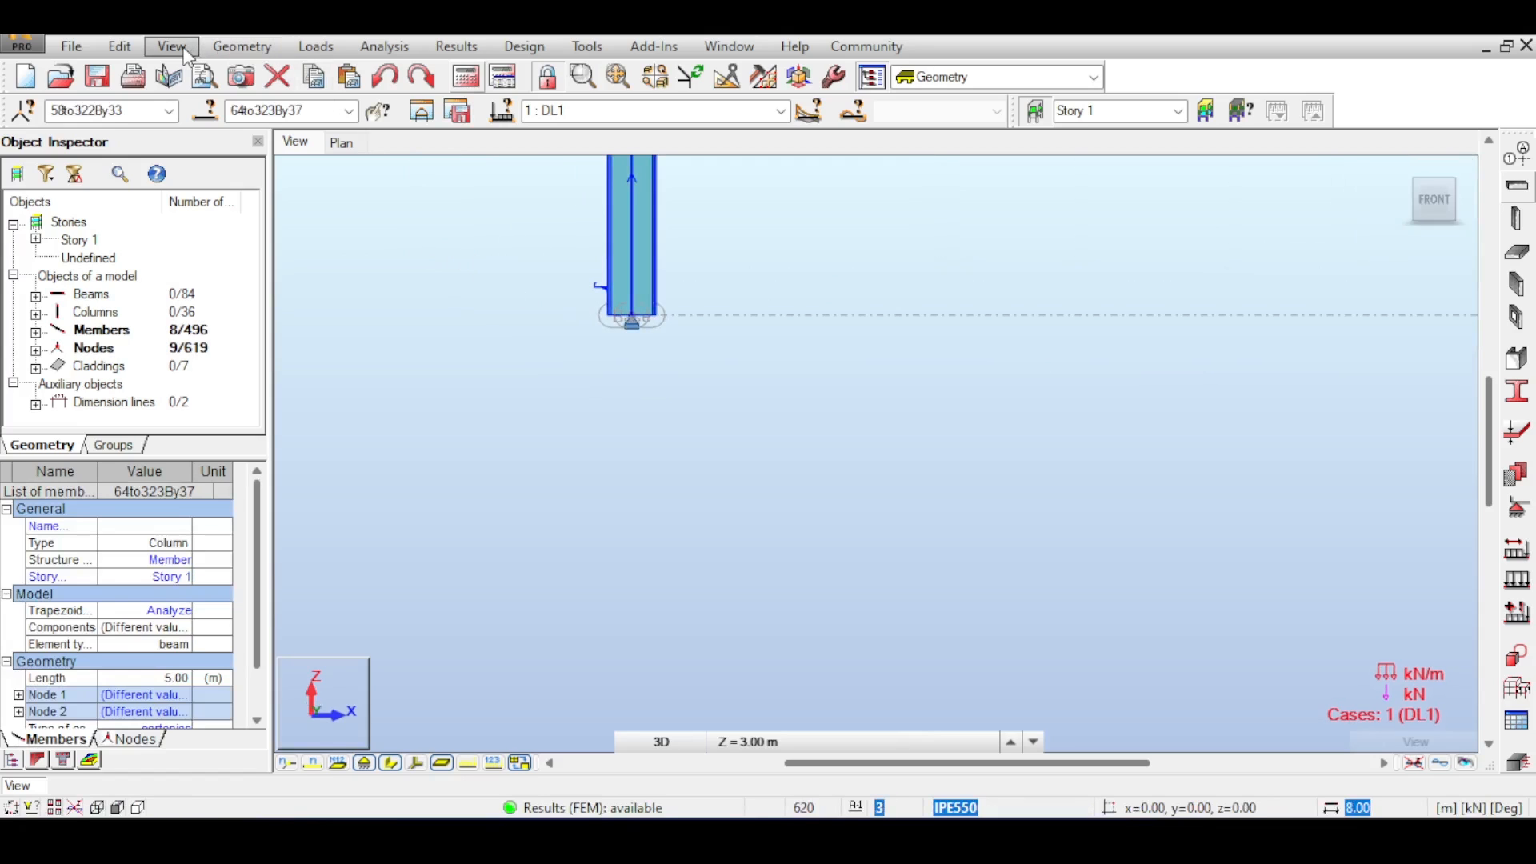
pyautogui.click(120, 47)
pyautogui.moveTo(240, 327)
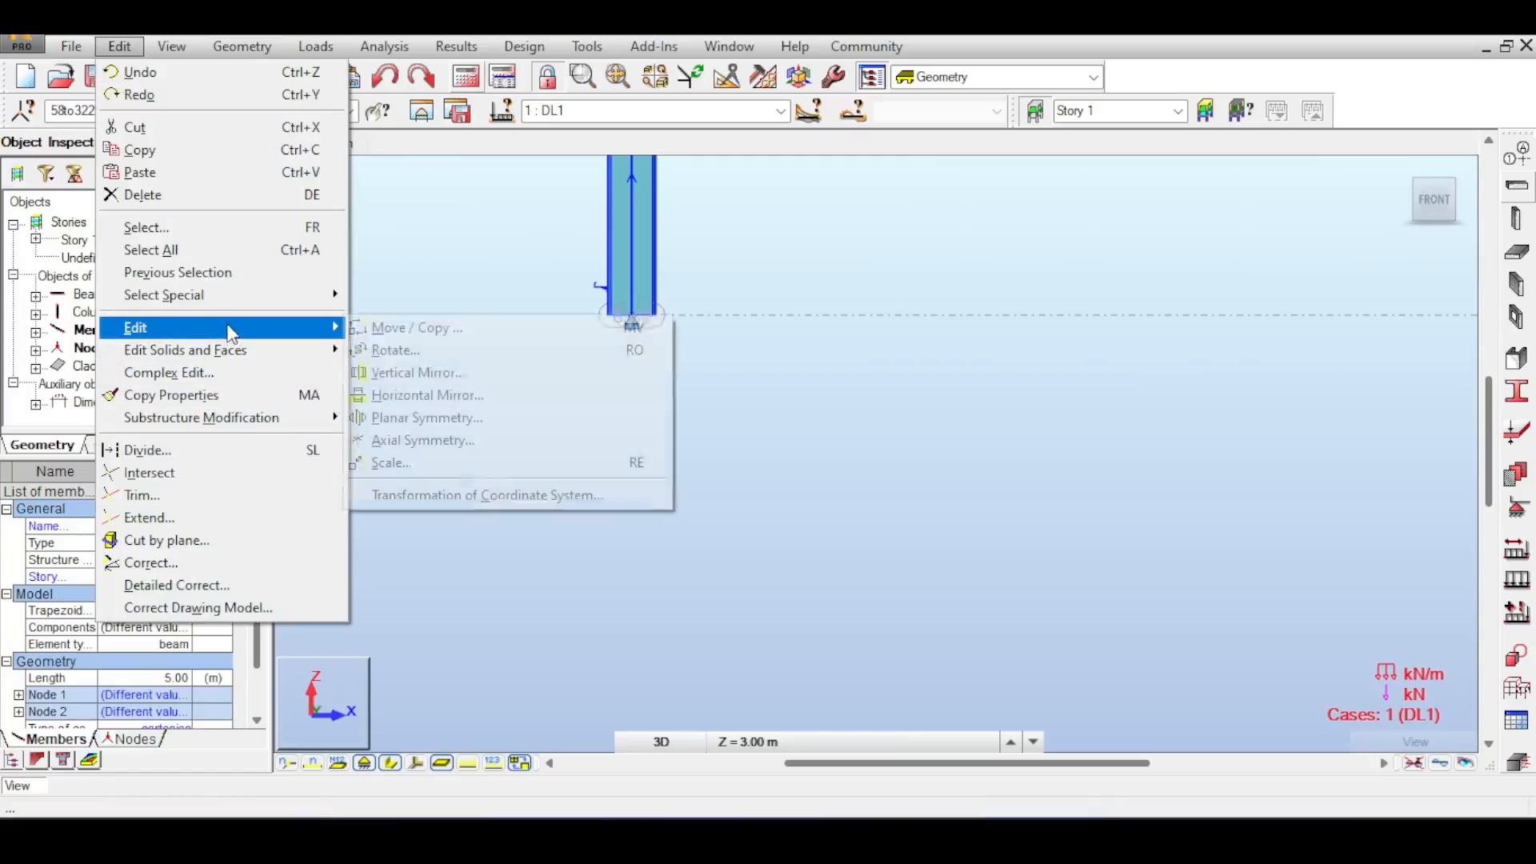
pyautogui.click(416, 327)
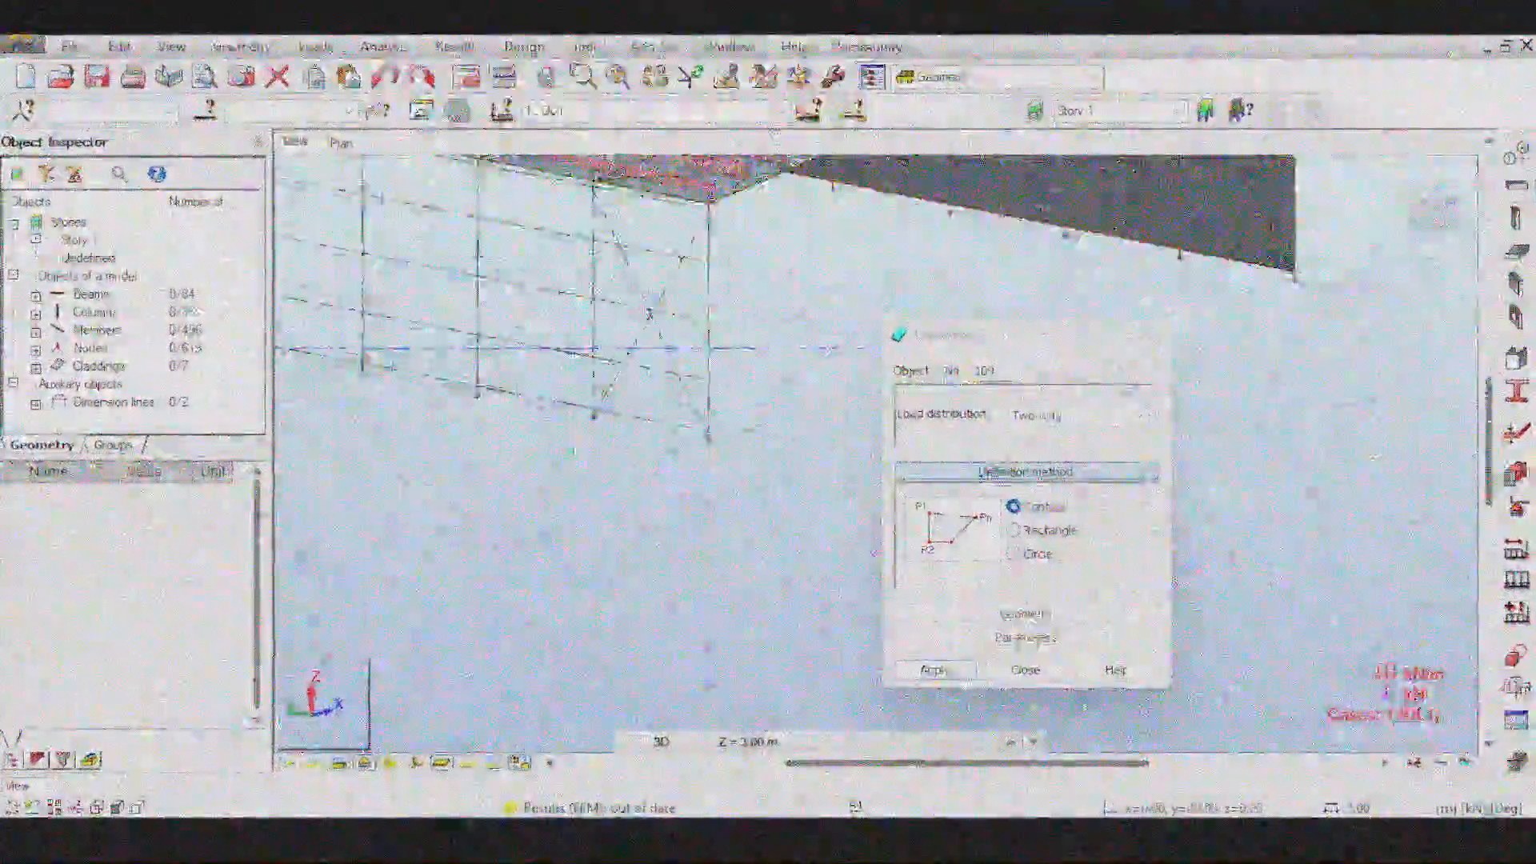
# - Add a two-way contour cladding on the end wall and rerun the structural analysis
pyautogui.scroll(5, 566, 251)
pyautogui.scroll(-5, 645, 463)
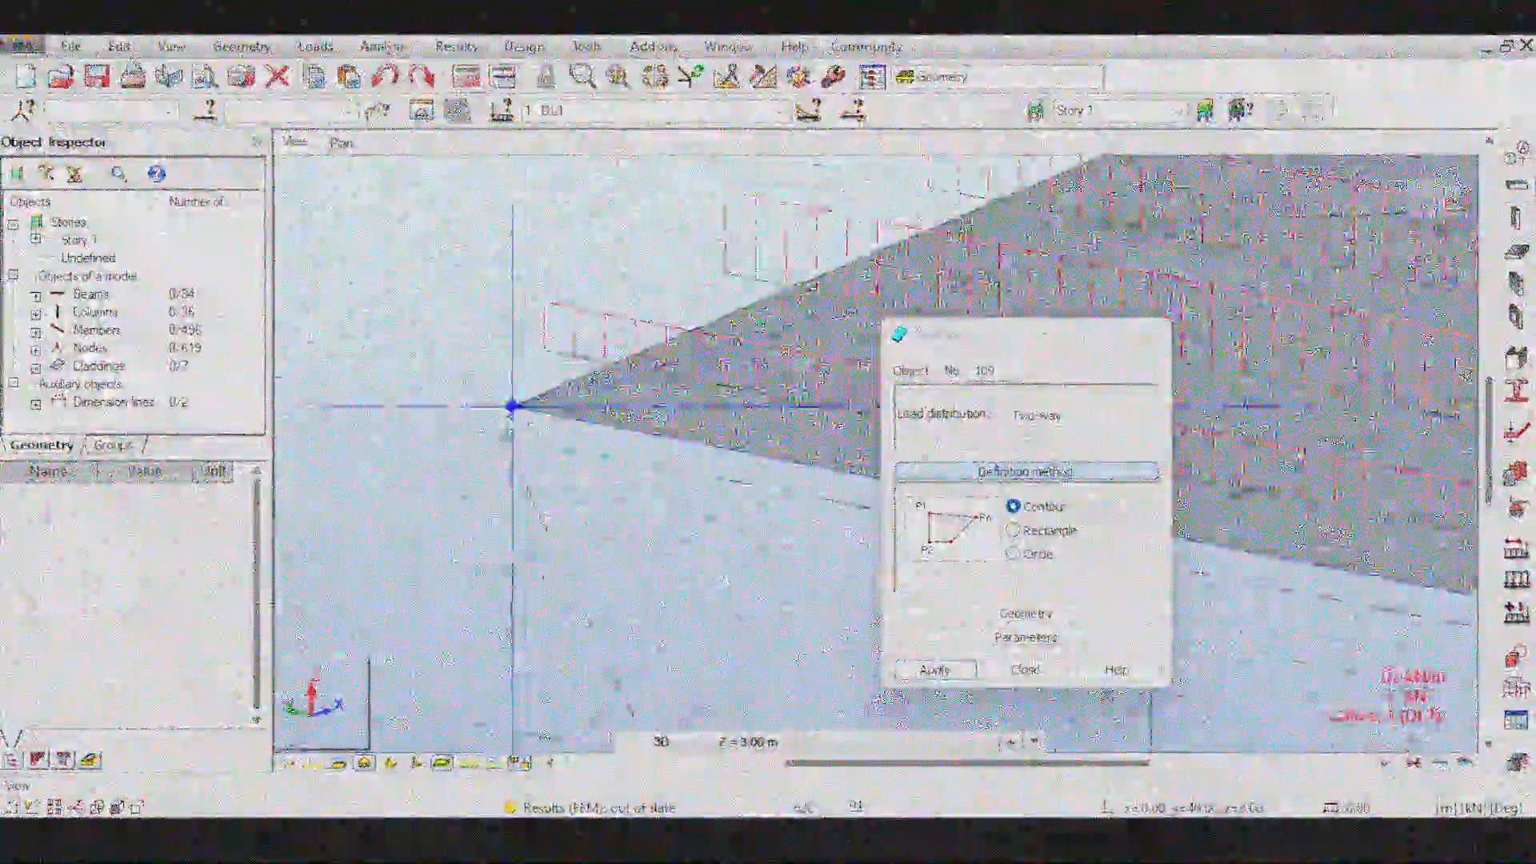
pyautogui.scroll(8, 559, 382)
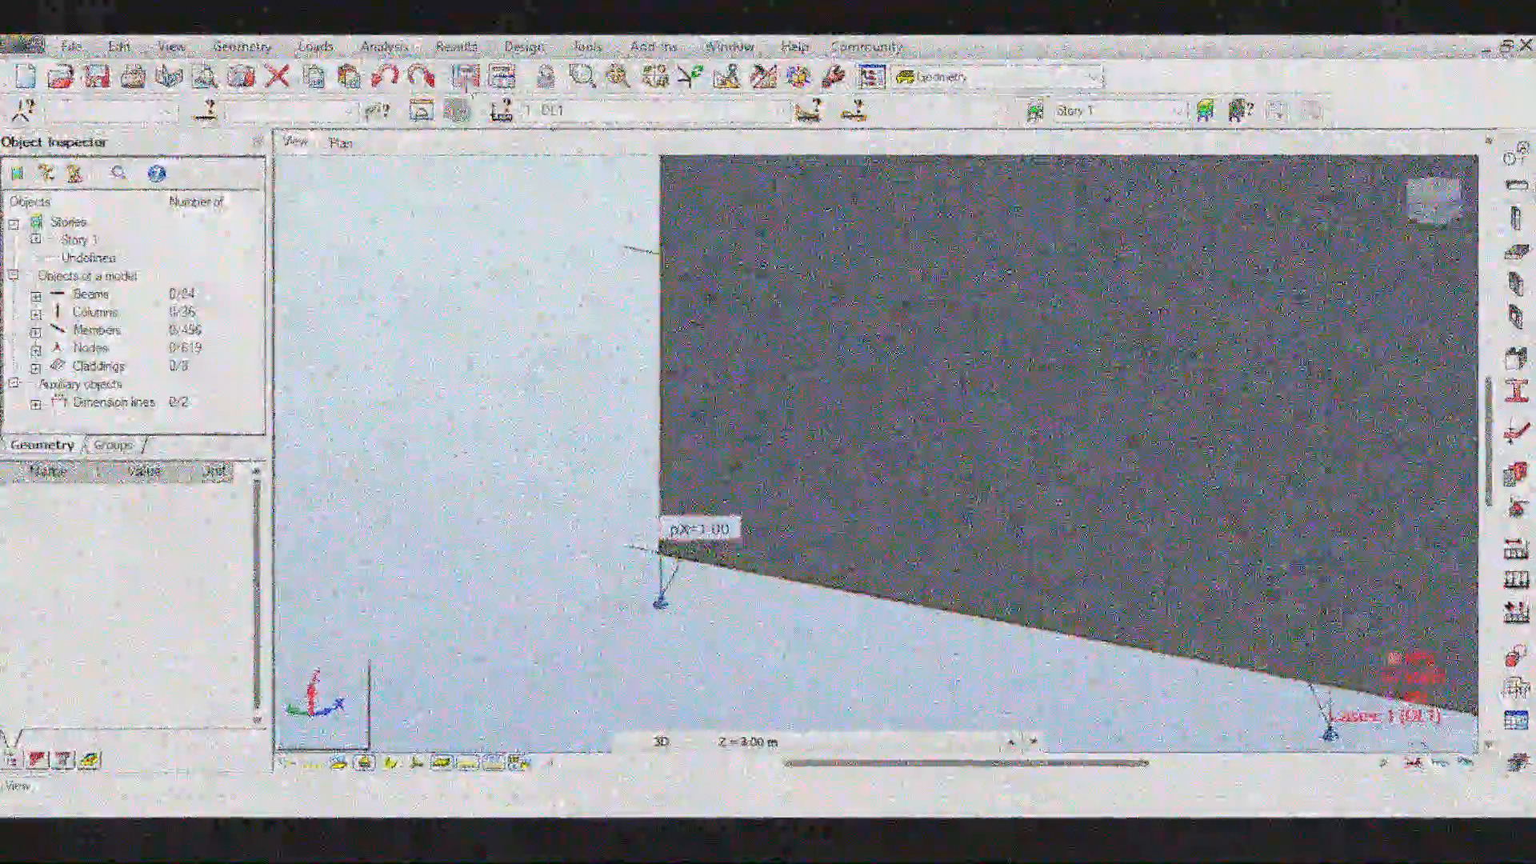
pyautogui.click(610, 417)
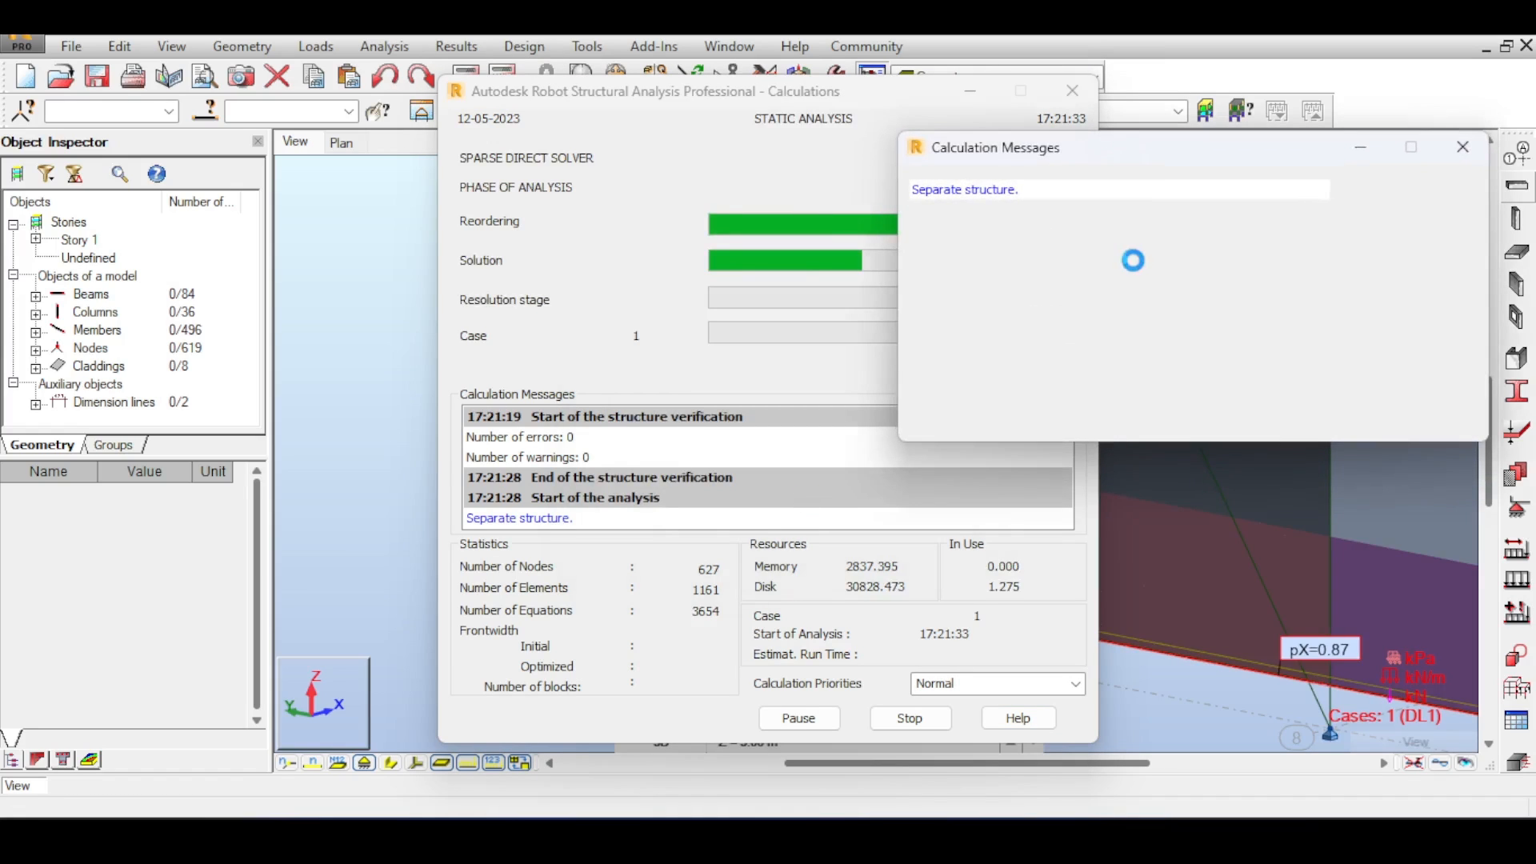
# - Close the calculation messages and orbit around the frame to examine the load values on walls and roof
pyautogui.click(1461, 152)
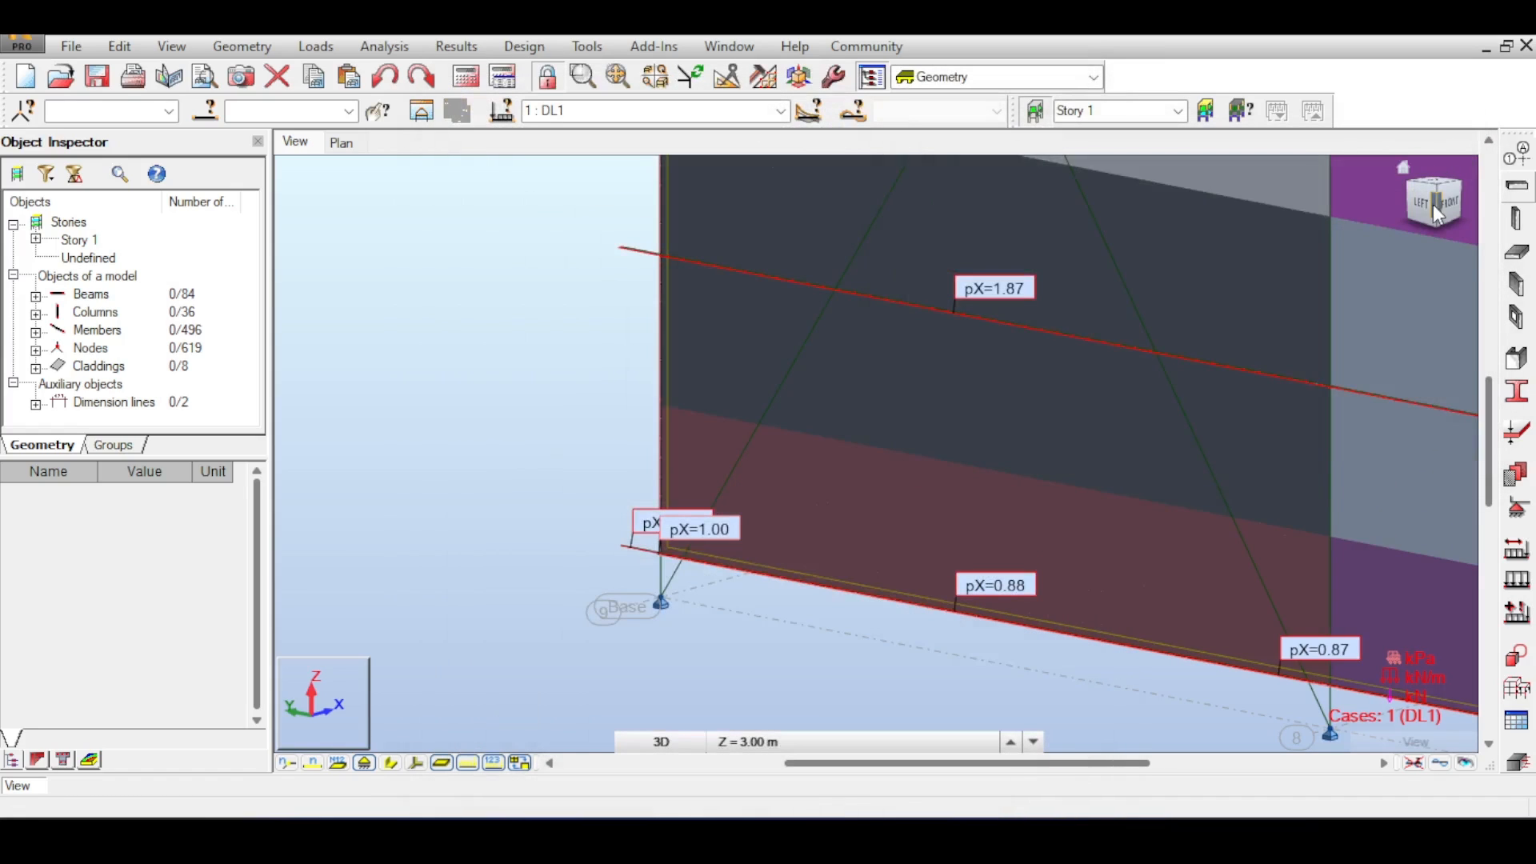
pyautogui.moveTo(1471, 206); pyautogui.dragTo(1413, 229)
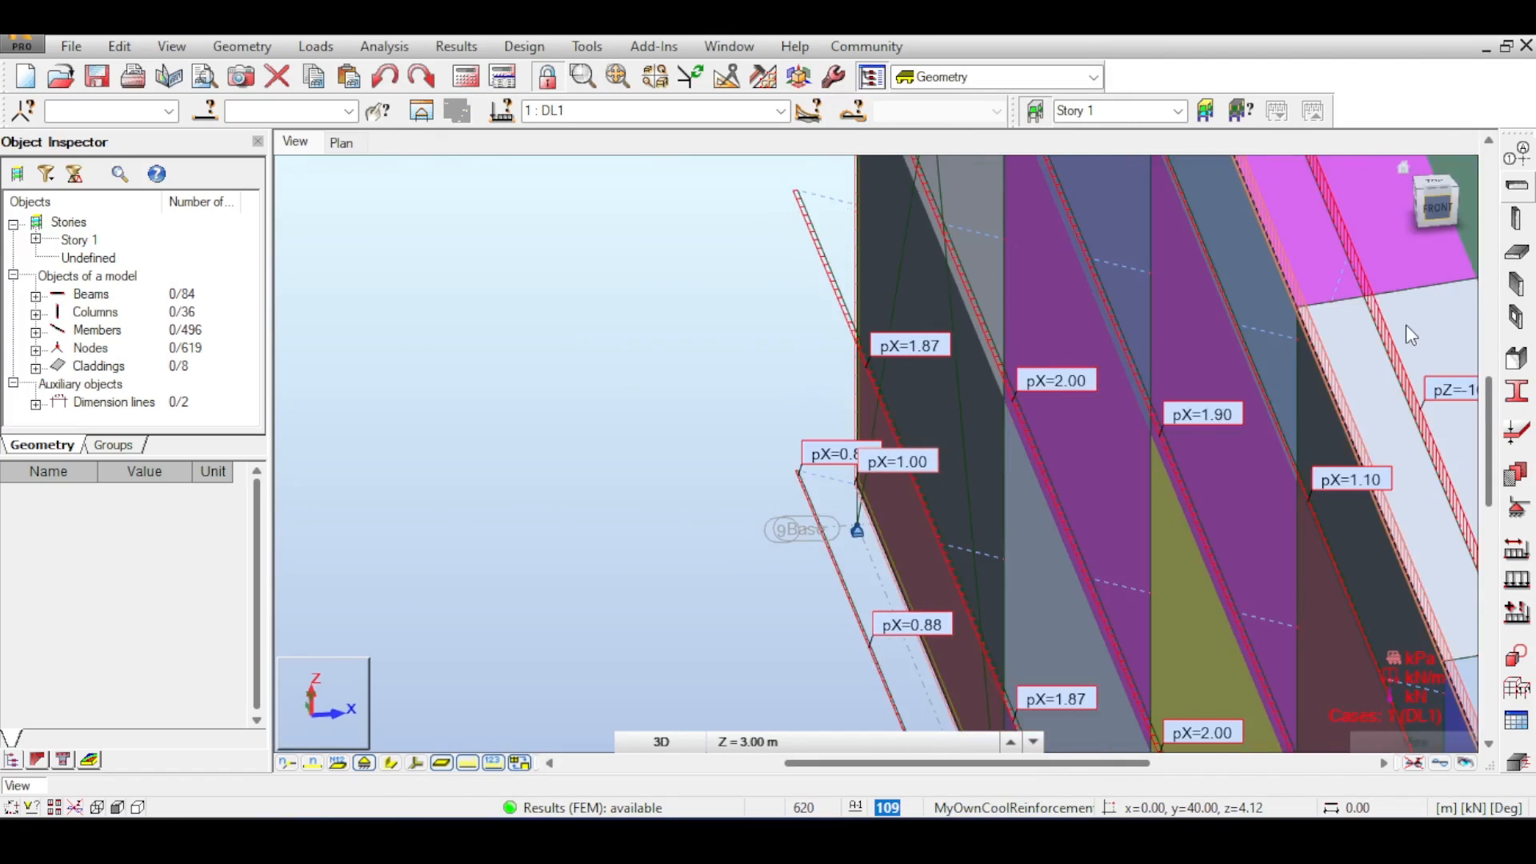
pyautogui.scroll(-1, 1405, 327)
pyautogui.scroll(-5, 1305, 373)
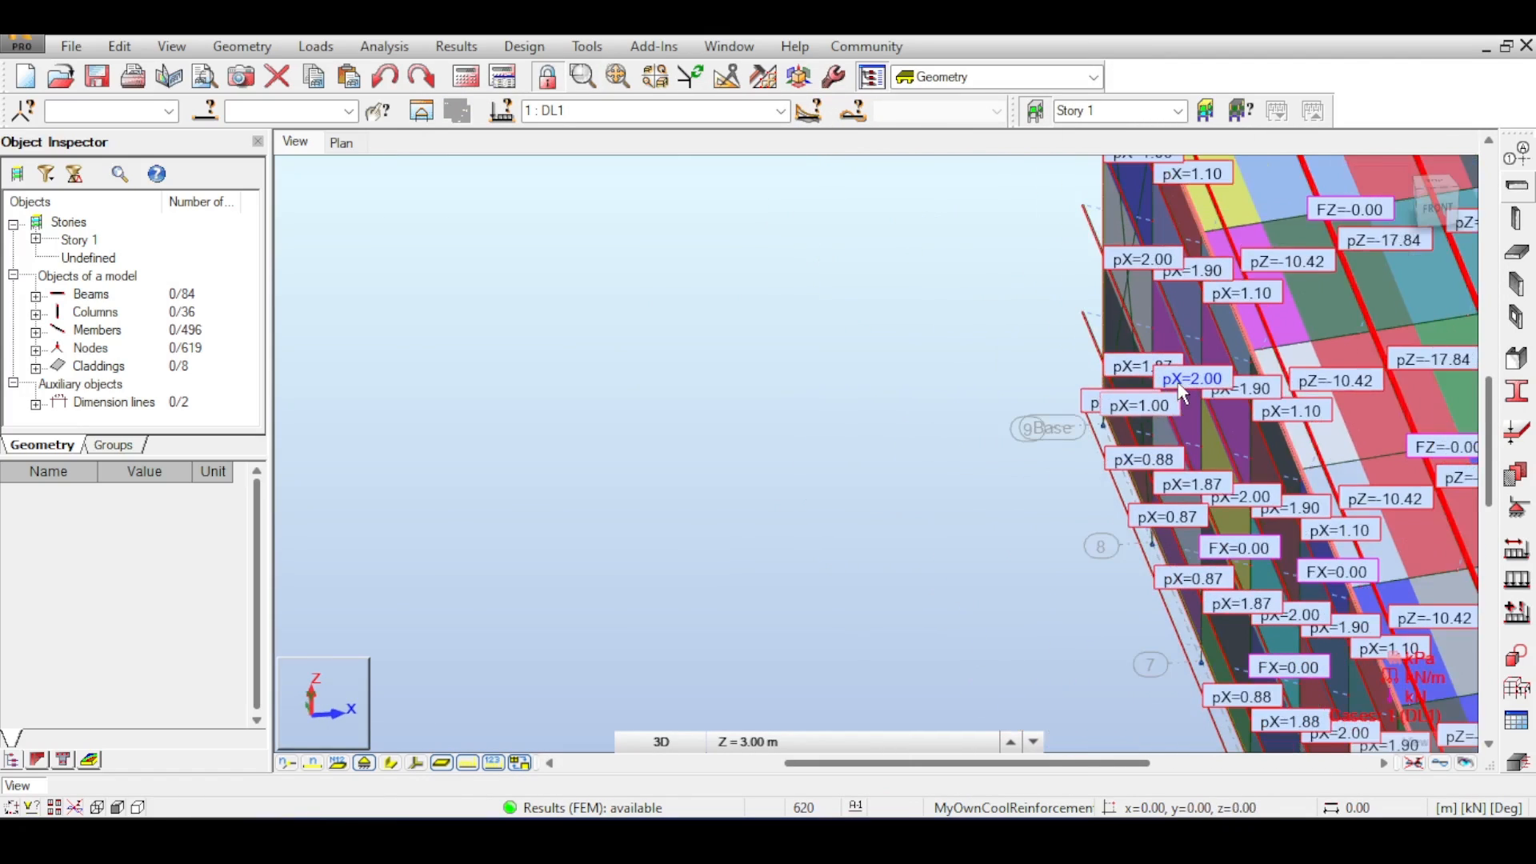
pyautogui.scroll(-1, 1215, 461)
pyautogui.moveTo(1255, 545); pyautogui.dragTo(885, 312, button='middle')
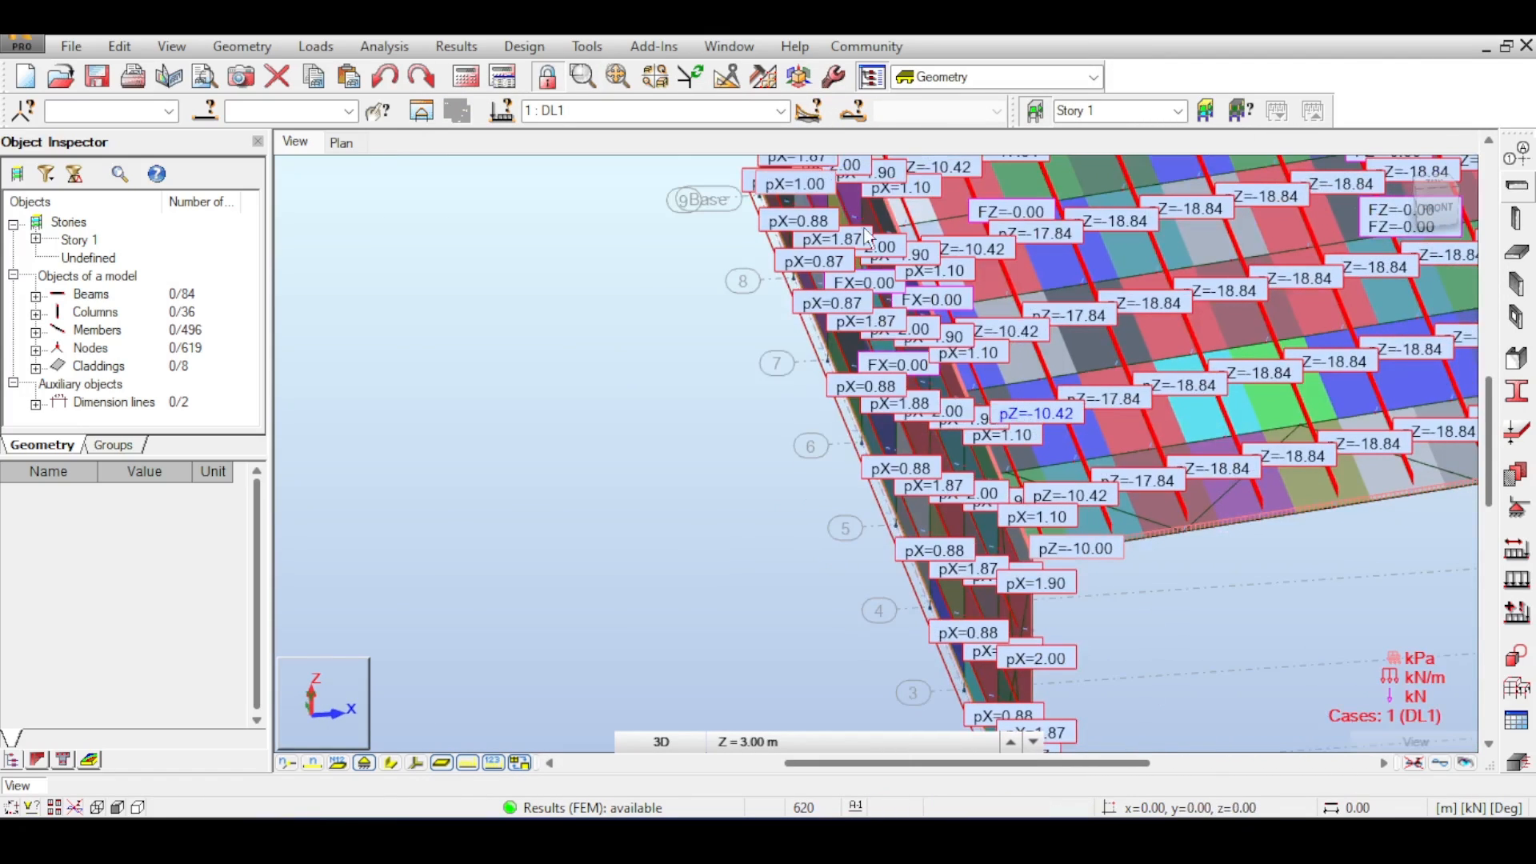
pyautogui.moveTo(1365, 668); pyautogui.dragTo(898, 425, button='middle')
pyautogui.scroll(-2, 868, 538)
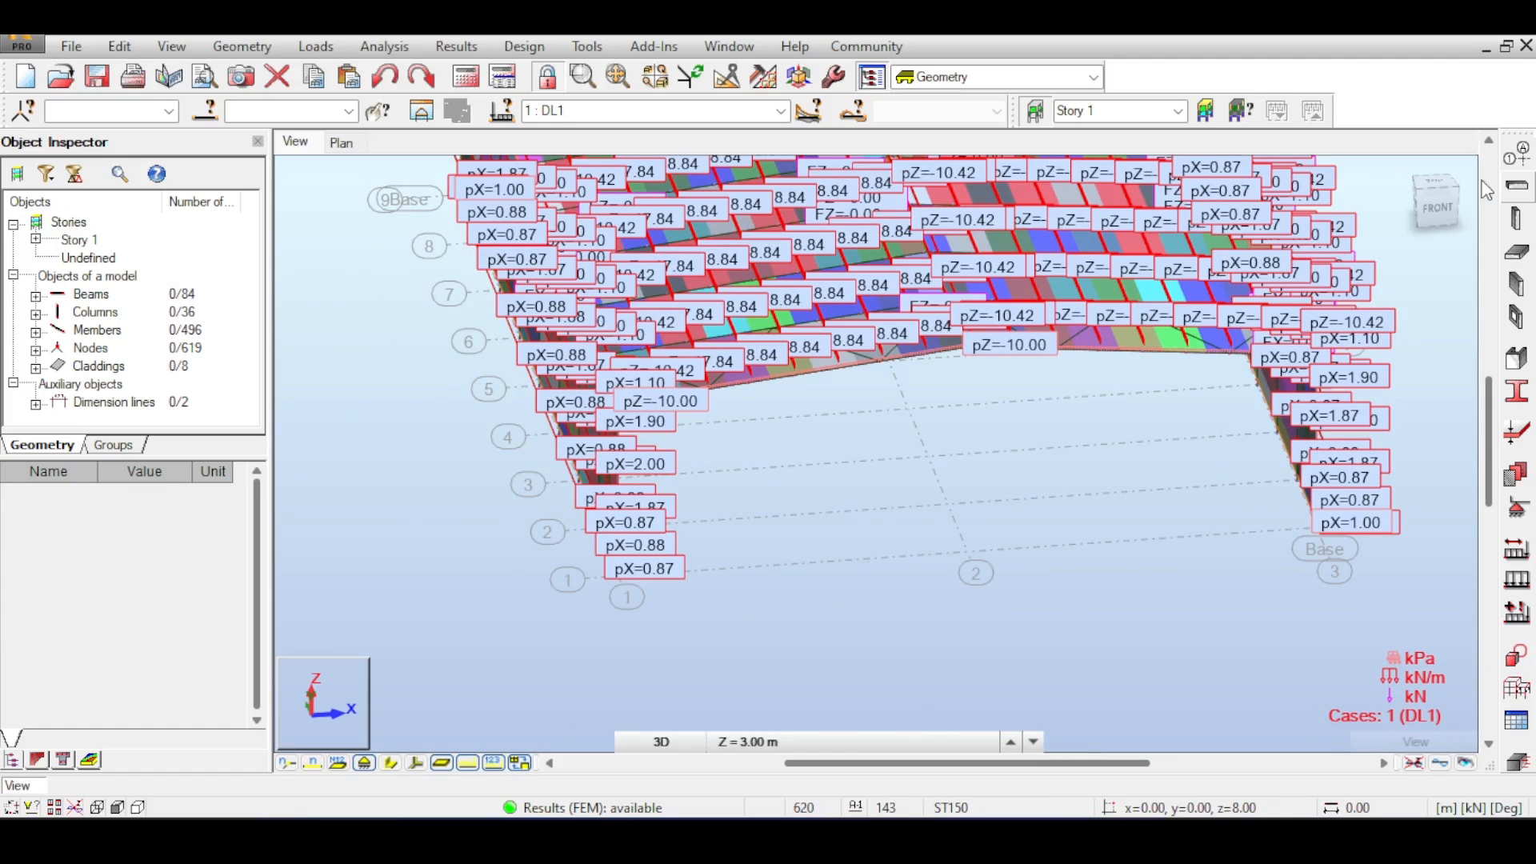
pyautogui.moveTo(1217, 633); pyautogui.dragTo(633, 514, button='middle')
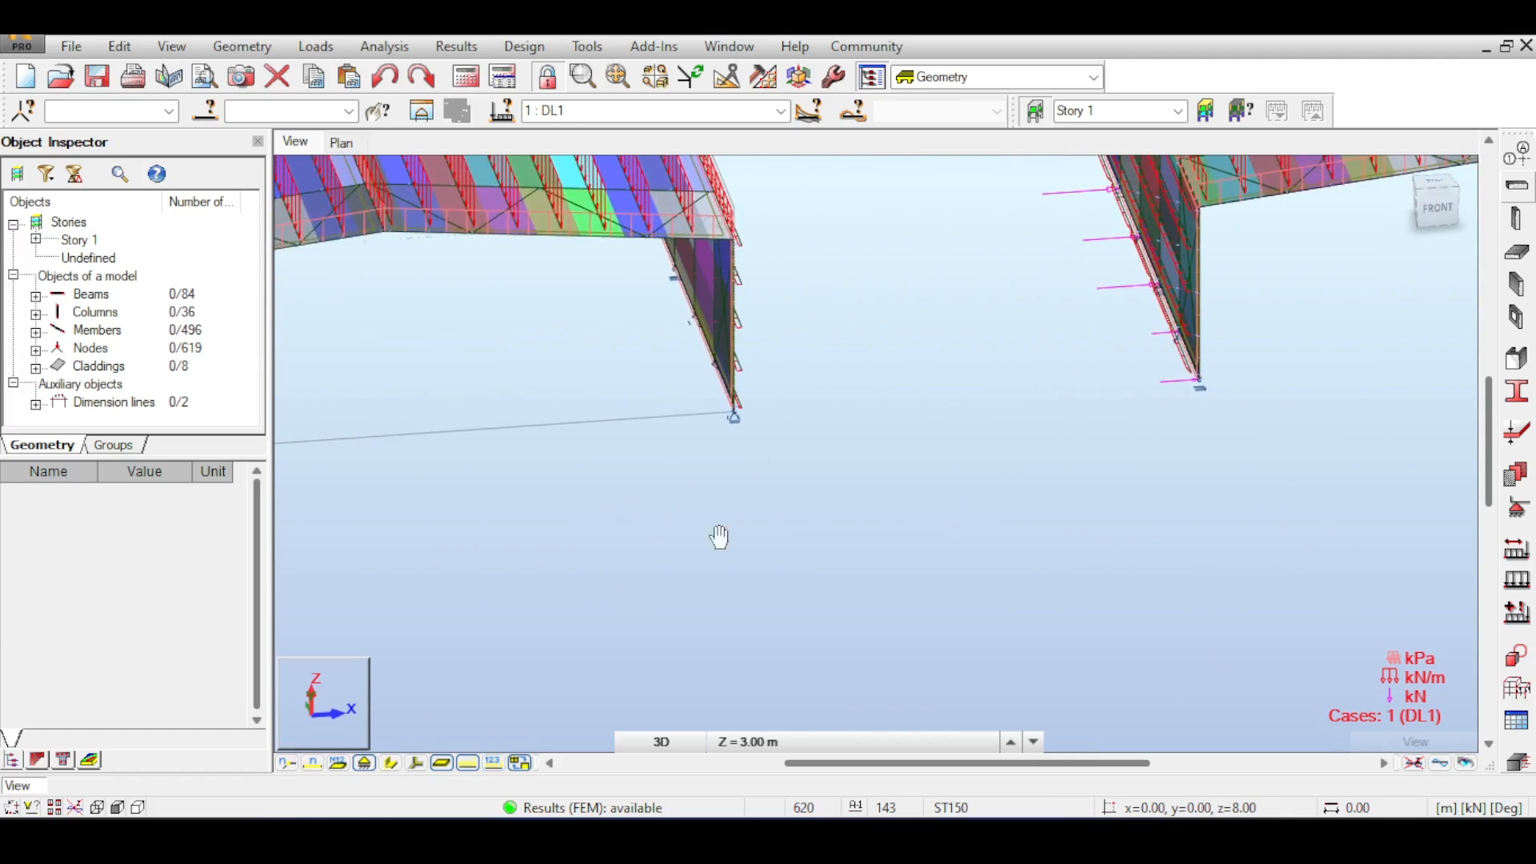
pyautogui.moveTo(719, 537); pyautogui.dragTo(919, 720, button='middle')
pyautogui.scroll(-3, 1073, 589)
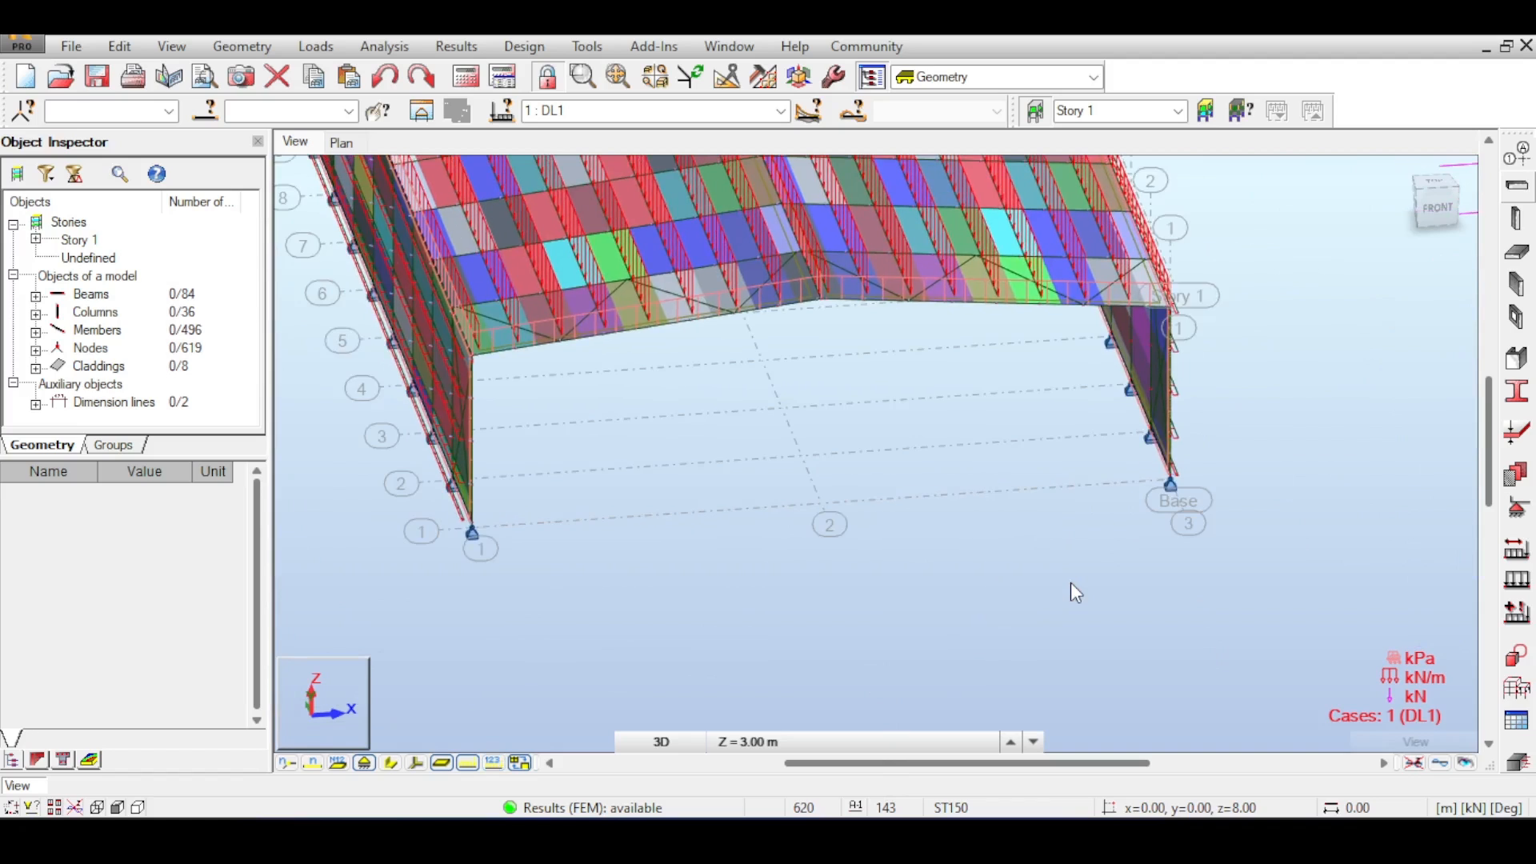
pyautogui.moveTo(1216, 513); pyautogui.dragTo(750, 549, button='middle')
pyautogui.moveTo(1015, 426); pyautogui.dragTo(894, 588, button='middle')
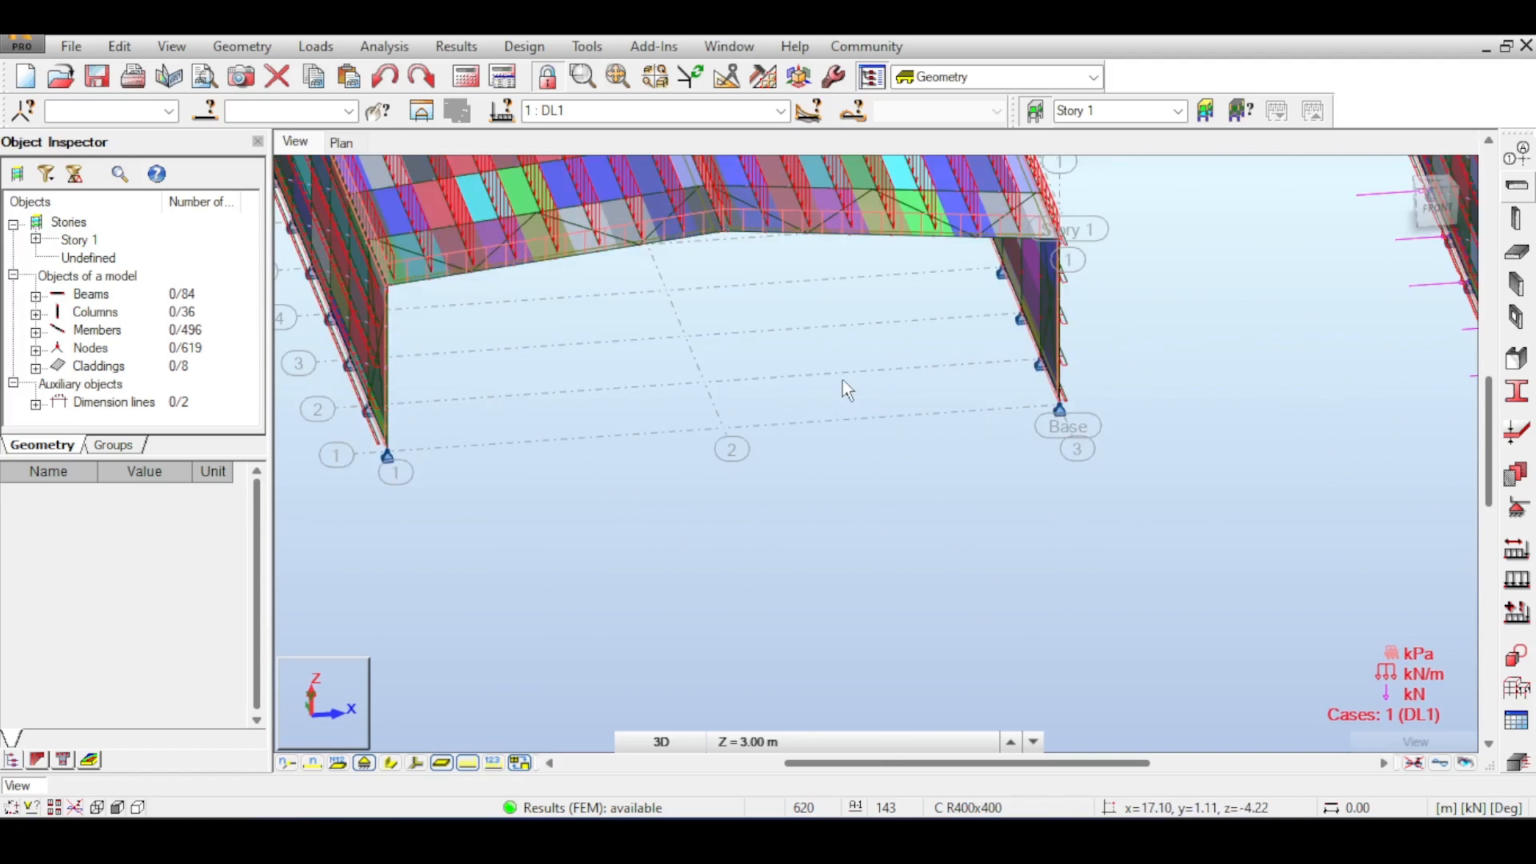
pyautogui.moveTo(845, 333); pyautogui.dragTo(909, 470, button='middle')
pyautogui.scroll(-2, 856, 432)
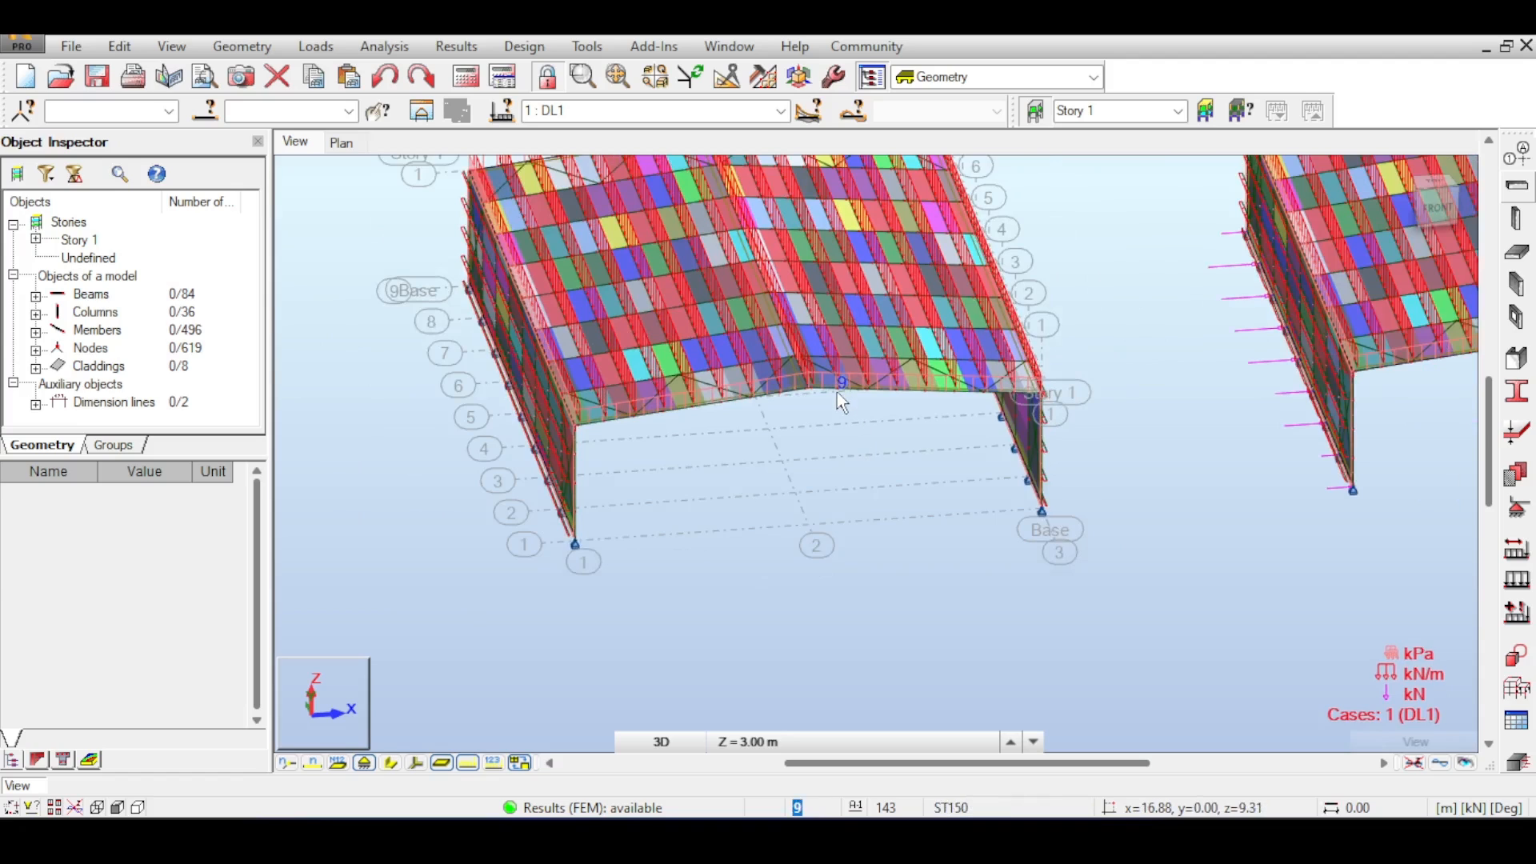
pyautogui.scroll(3, 837, 392)
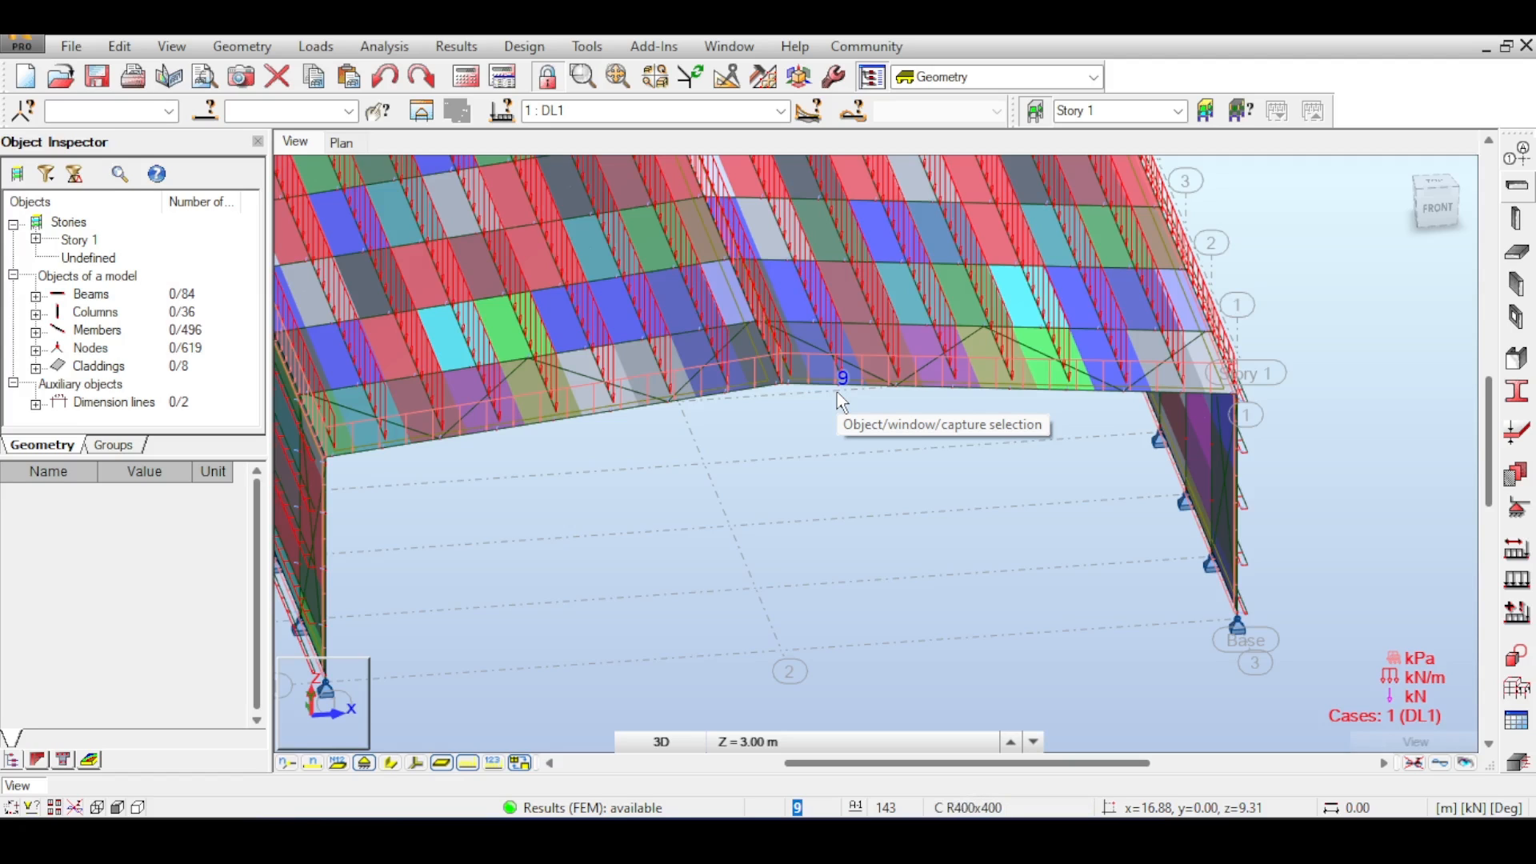
pyautogui.scroll(-4, 837, 392)
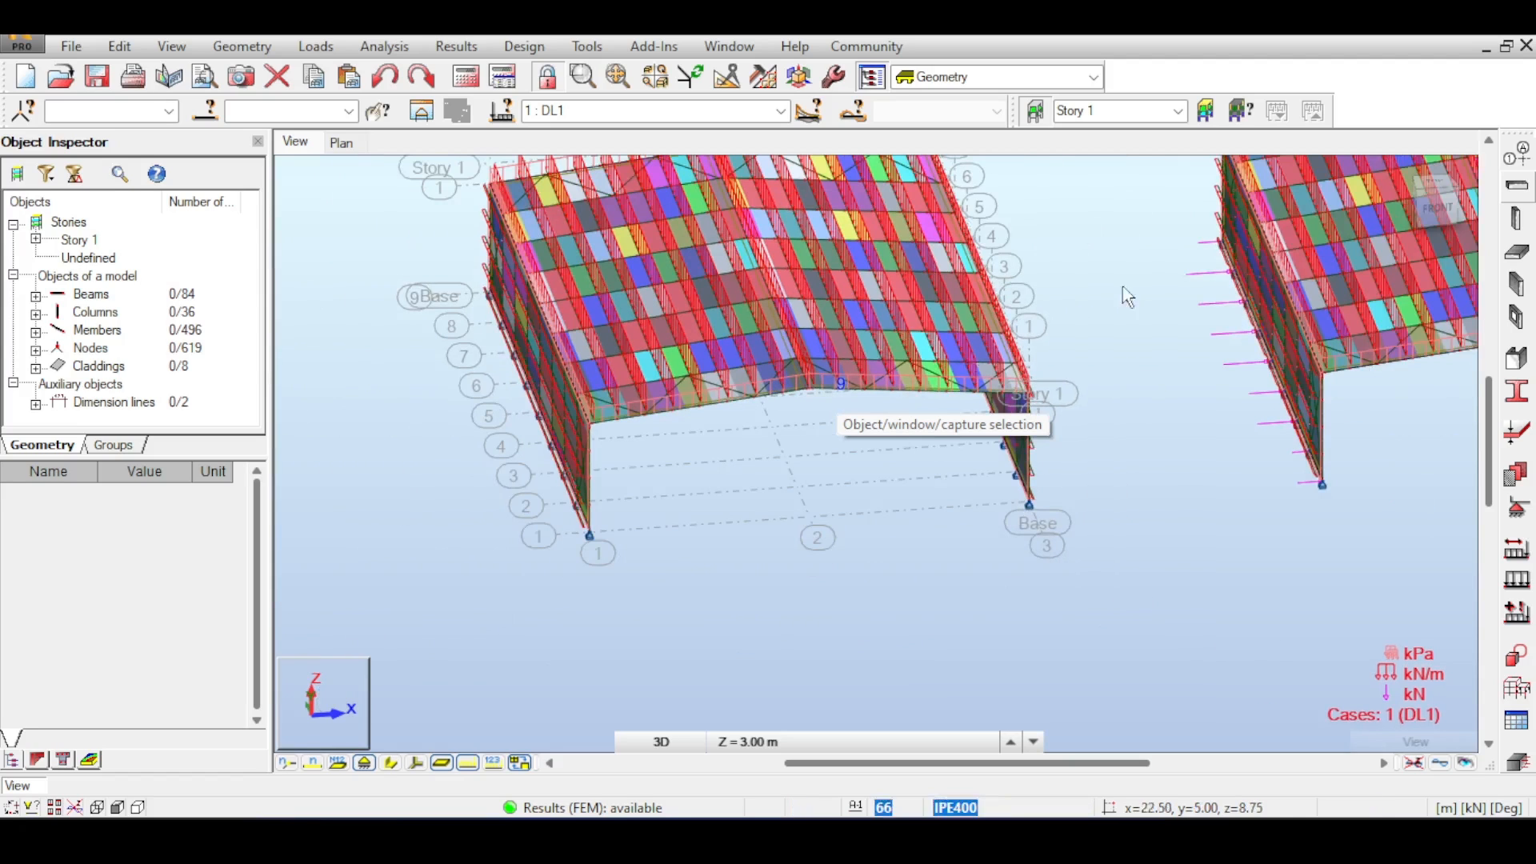
# - Orbit and zoom to examine the end-wall cladding load regions near the base supports
pyautogui.click(1453, 210)
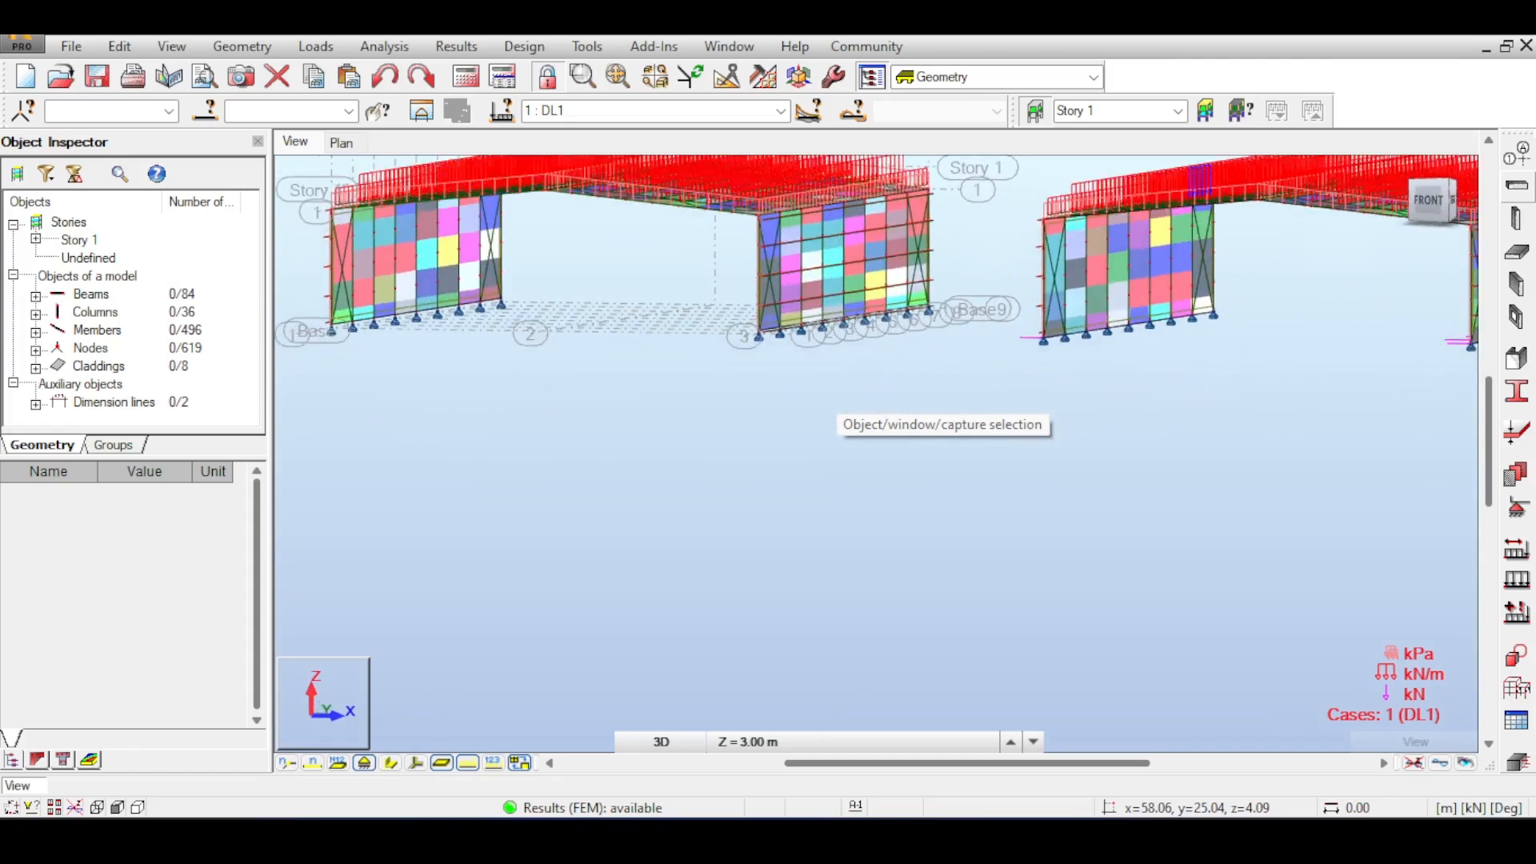
pyautogui.moveTo(668, 198); pyautogui.dragTo(866, 280, button='middle')
pyautogui.scroll(2, 578, 307)
pyautogui.moveTo(577, 307); pyautogui.dragTo(707, 335, button='middle')
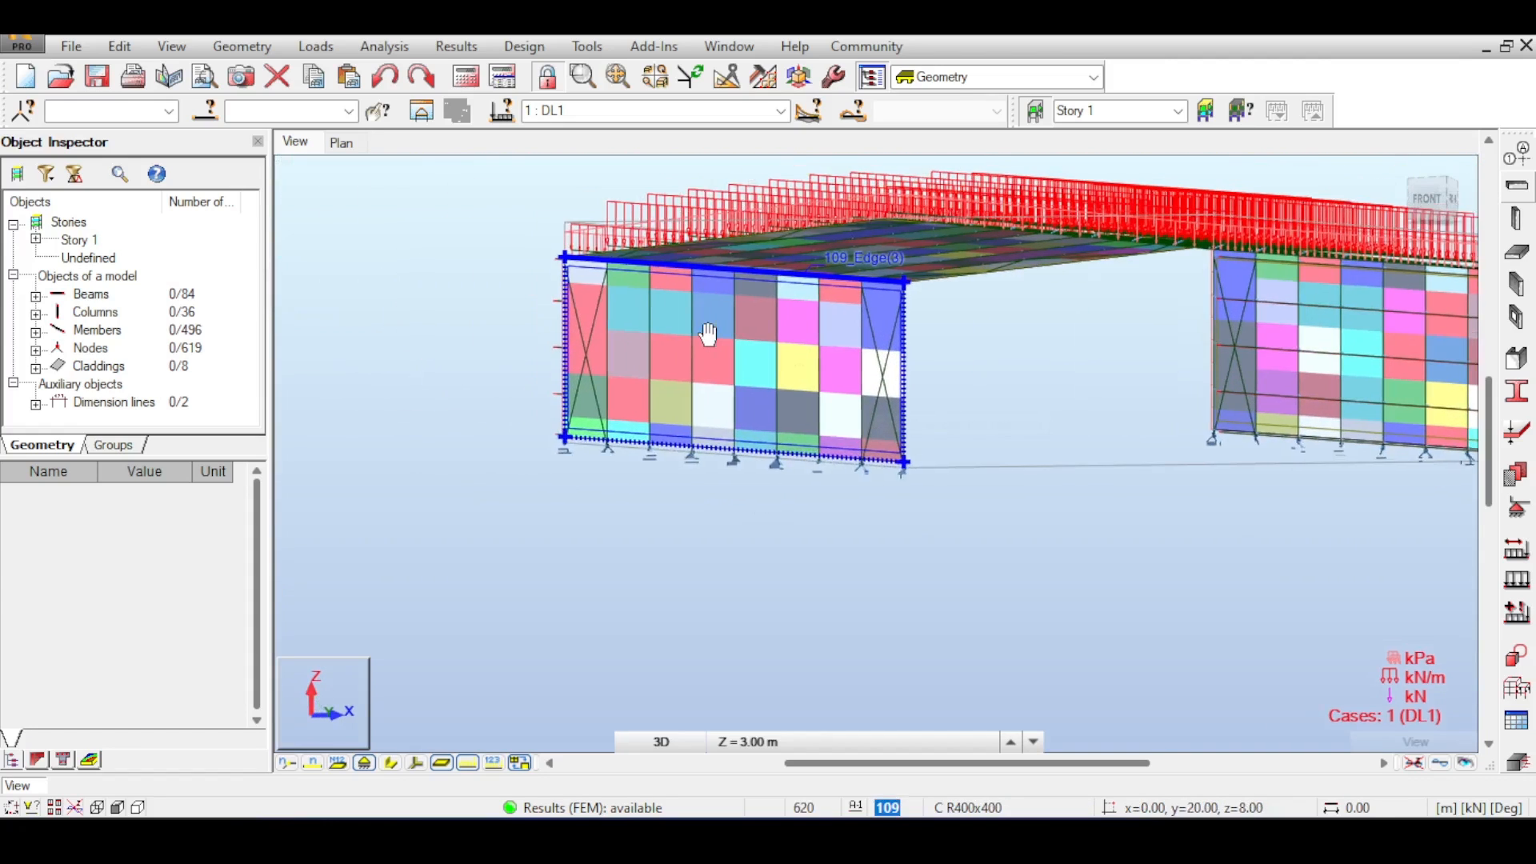
pyautogui.scroll(1, 563, 288)
pyautogui.scroll(3, 564, 295)
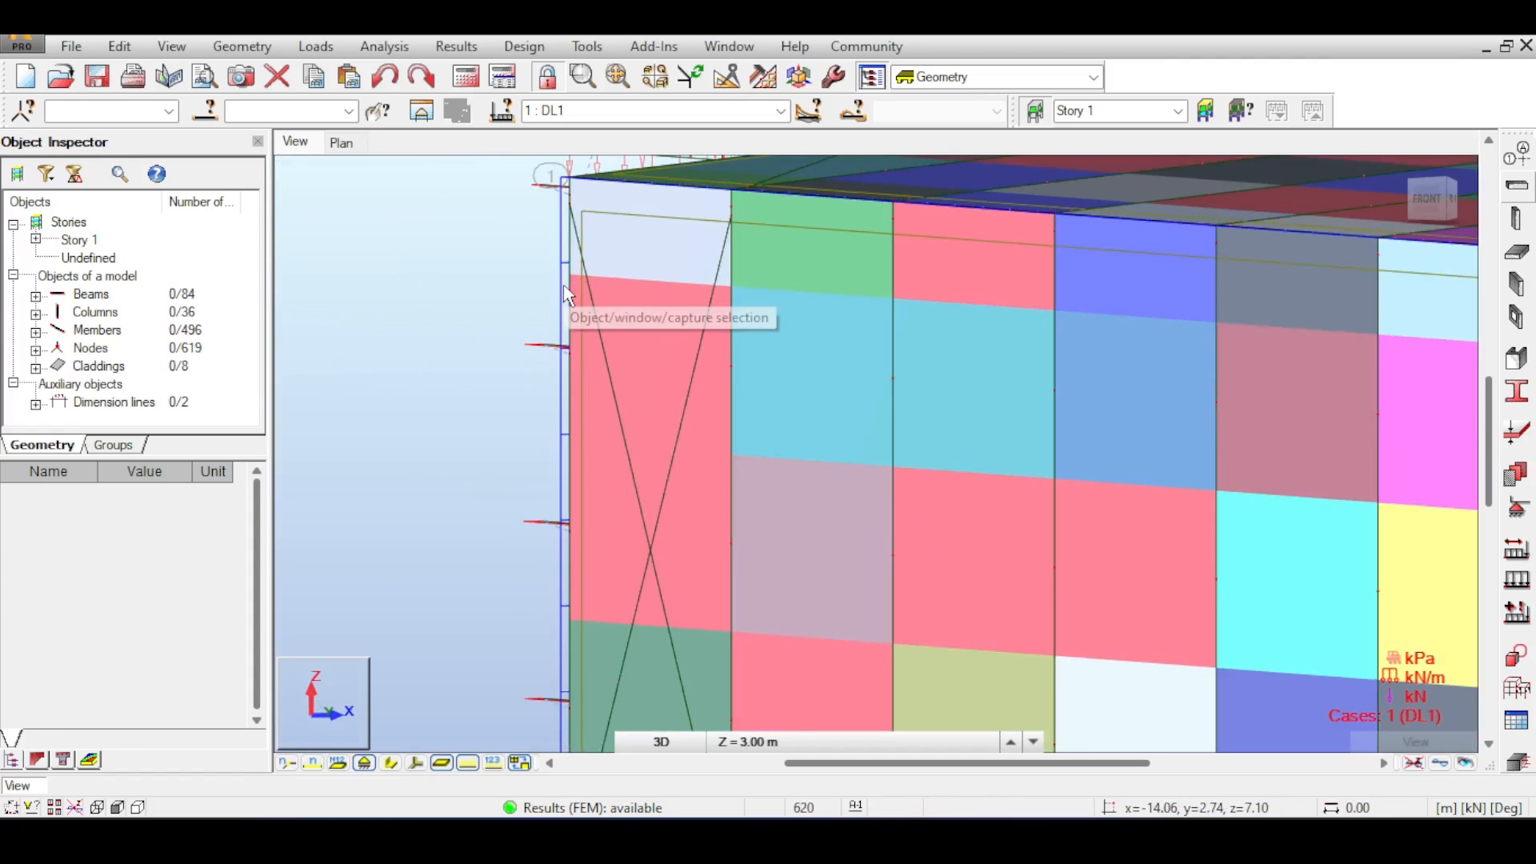
pyautogui.scroll(-3, 566, 294)
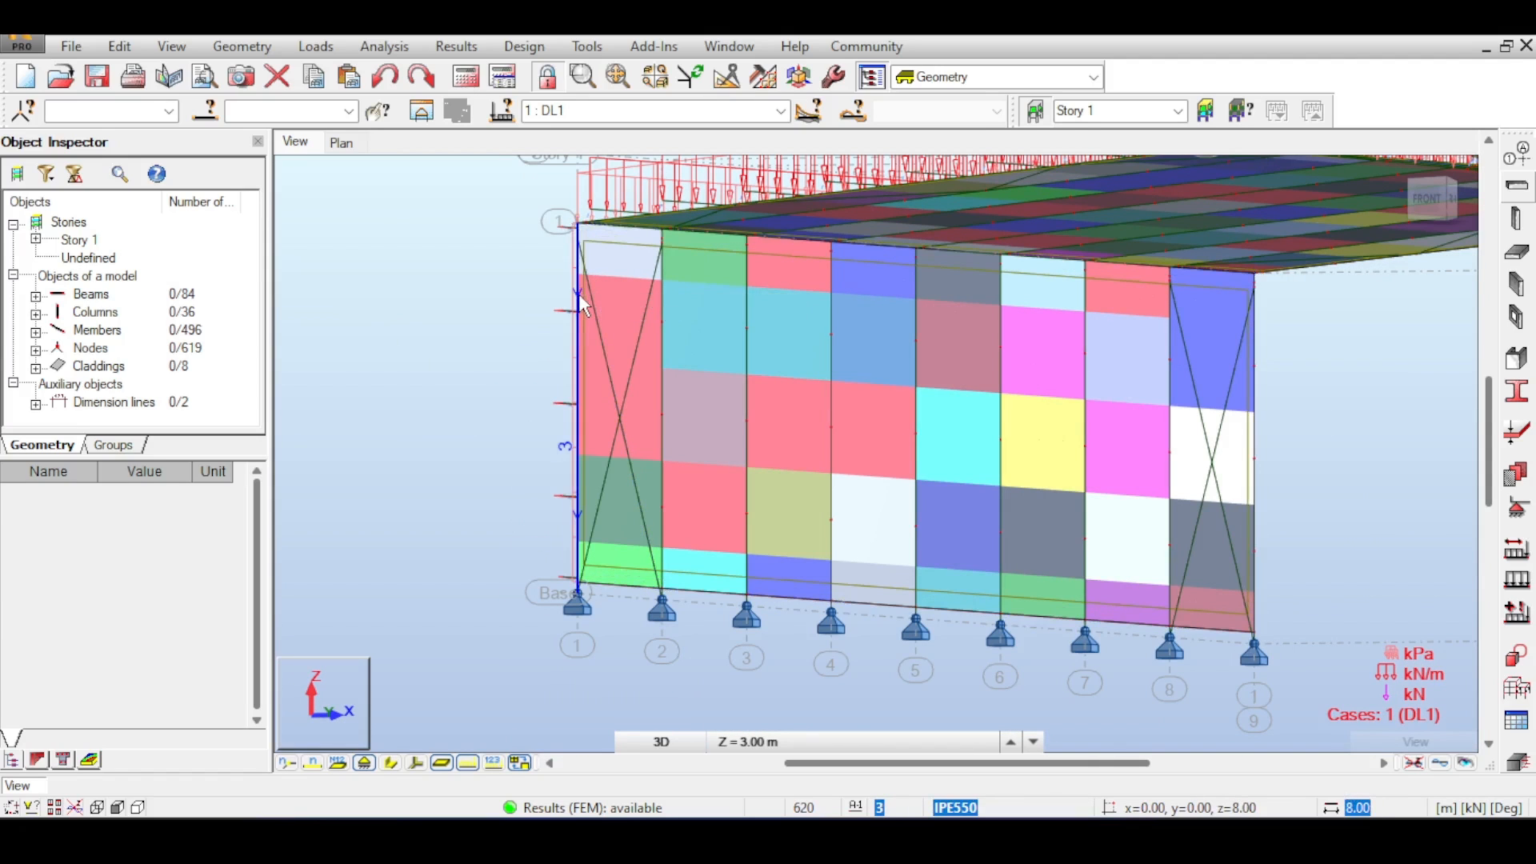
pyautogui.scroll(3, 578, 294)
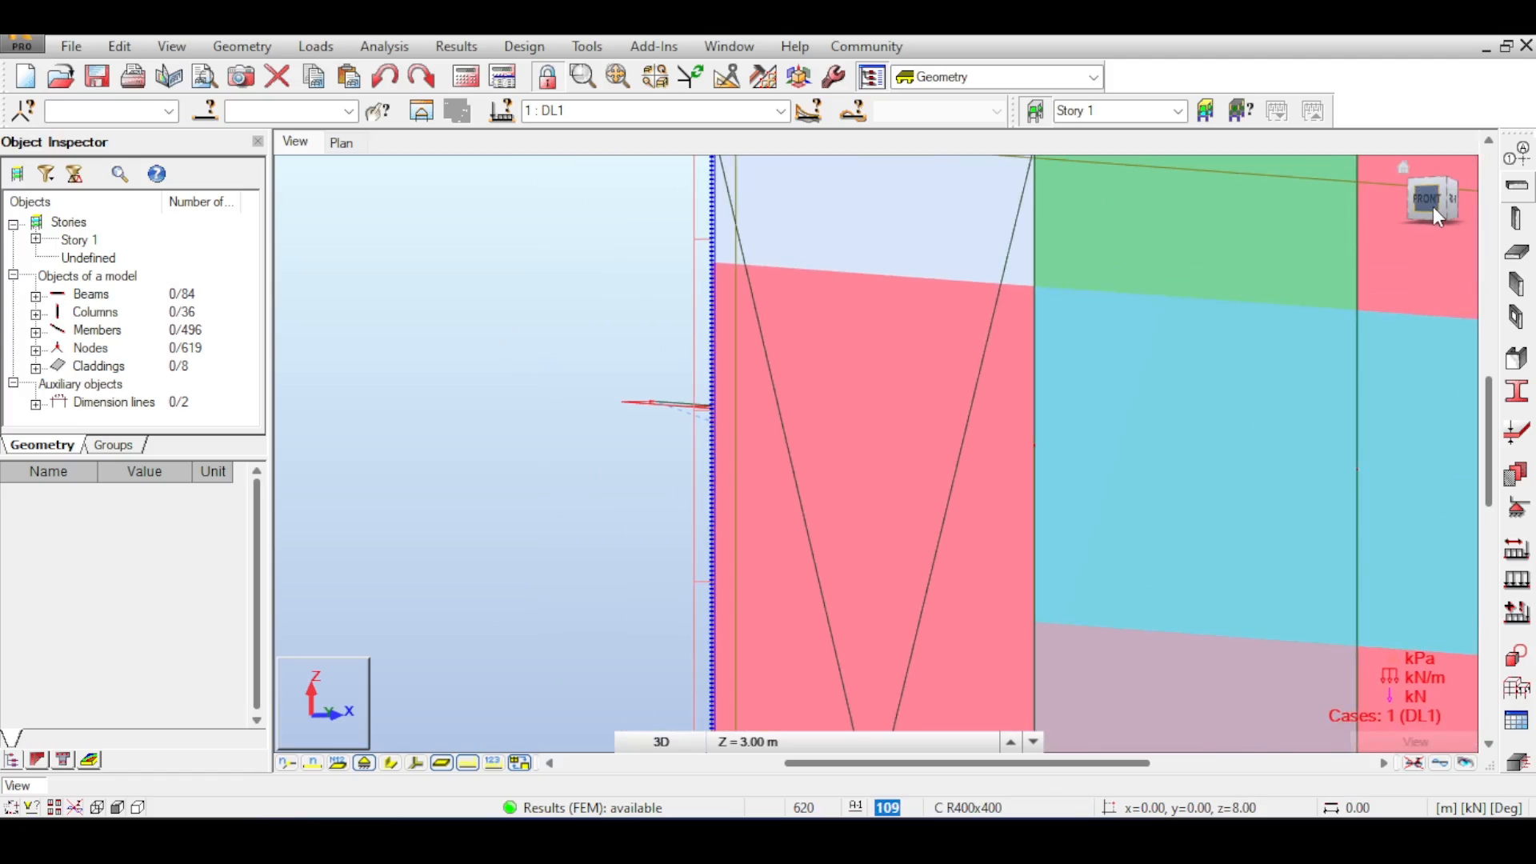
# - Switch to front view and zoom along the corner column to examine the cladding edges and applied loads
pyautogui.click(1432, 206)
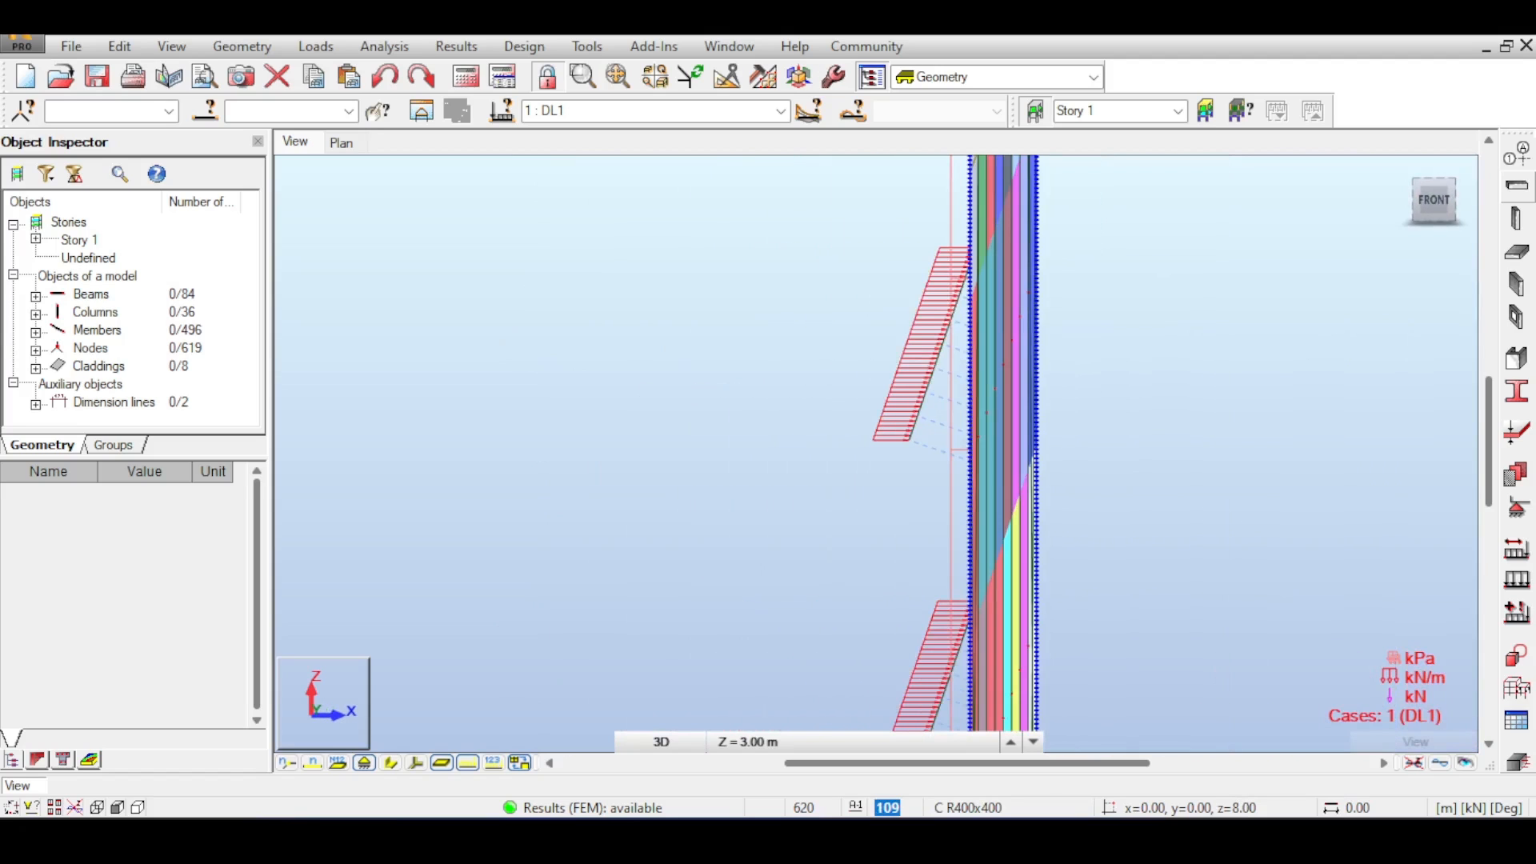
pyautogui.scroll(-3, 1093, 270)
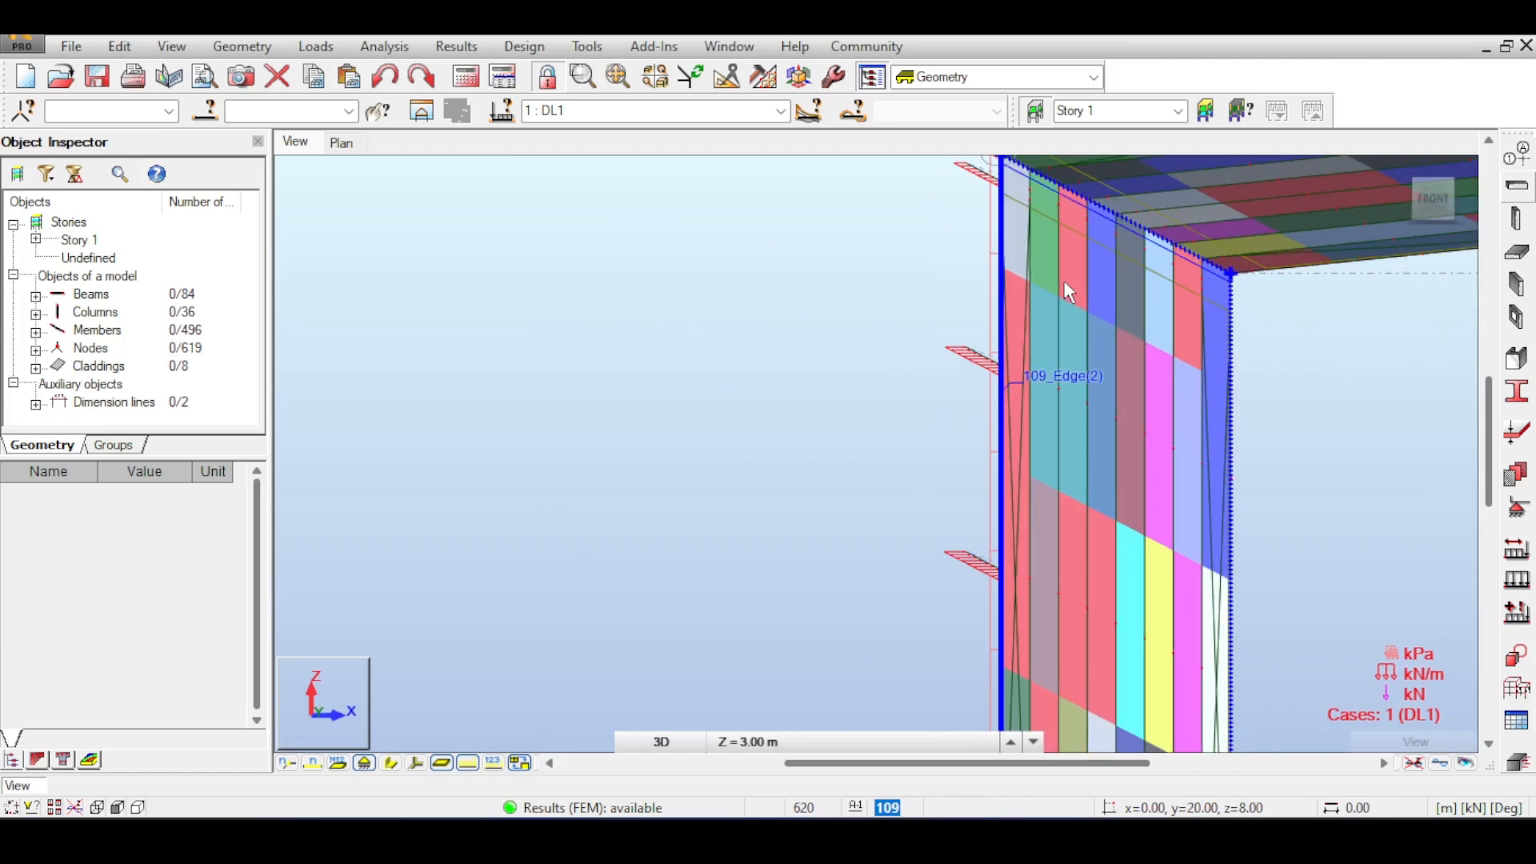
pyautogui.scroll(-2, 1065, 284)
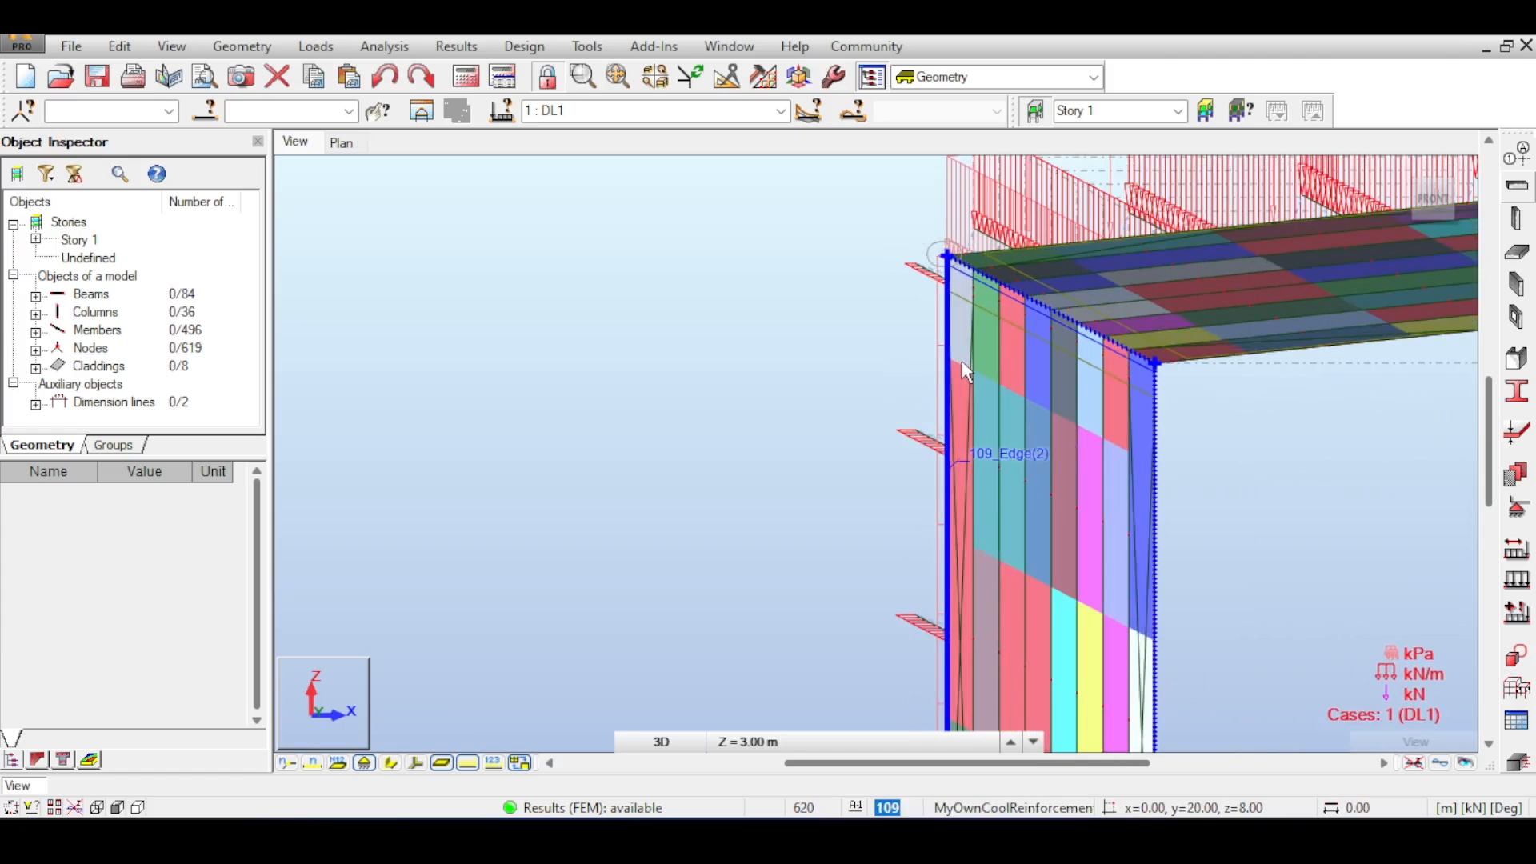
pyautogui.scroll(1, 992, 358)
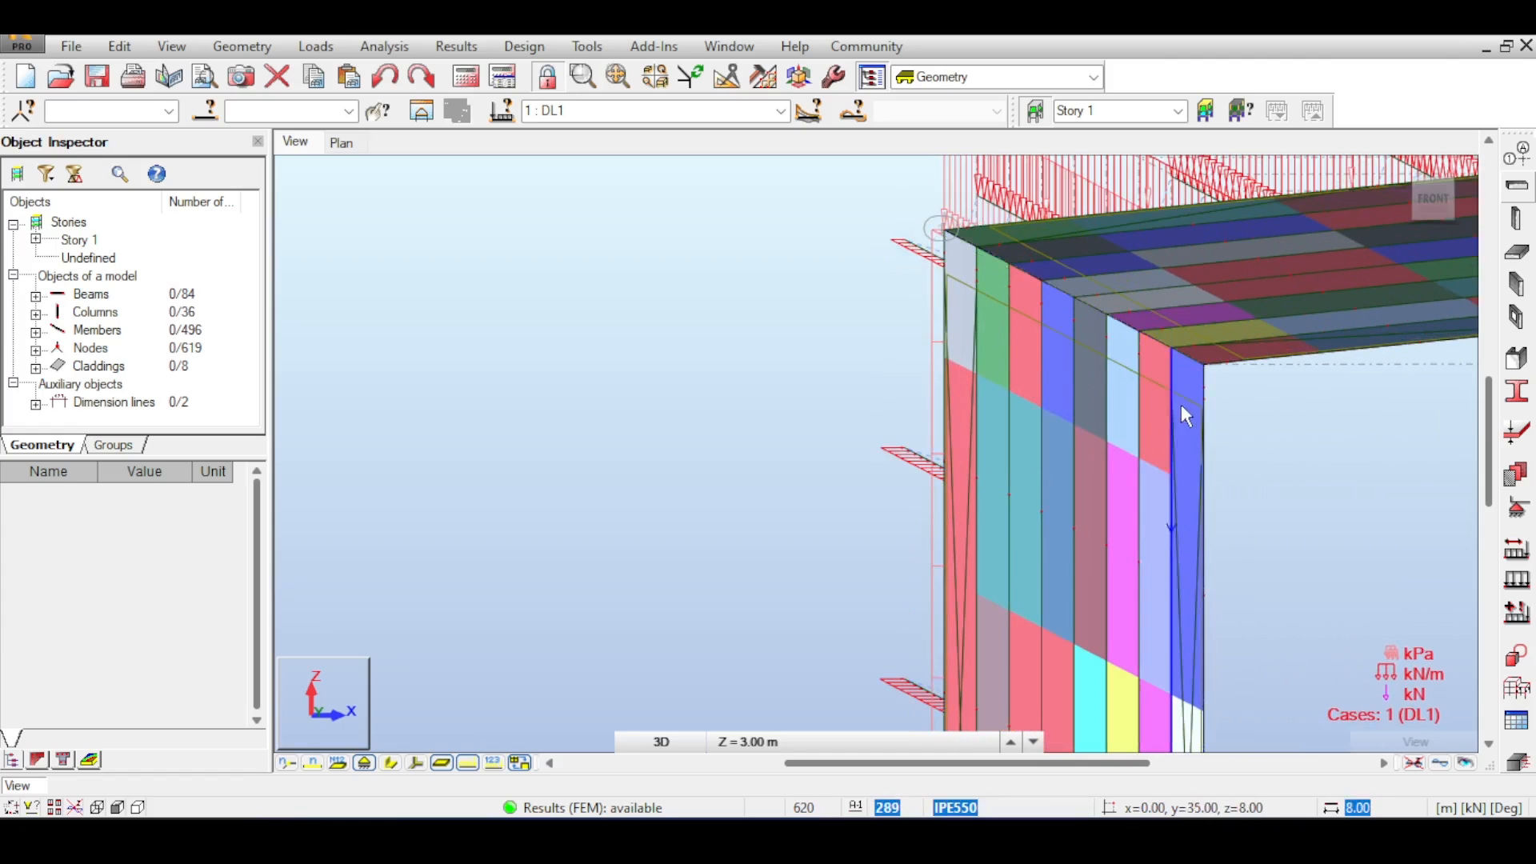
pyautogui.scroll(-3, 1201, 439)
pyautogui.moveTo(1262, 384); pyautogui.dragTo(1106, 392, button='middle')
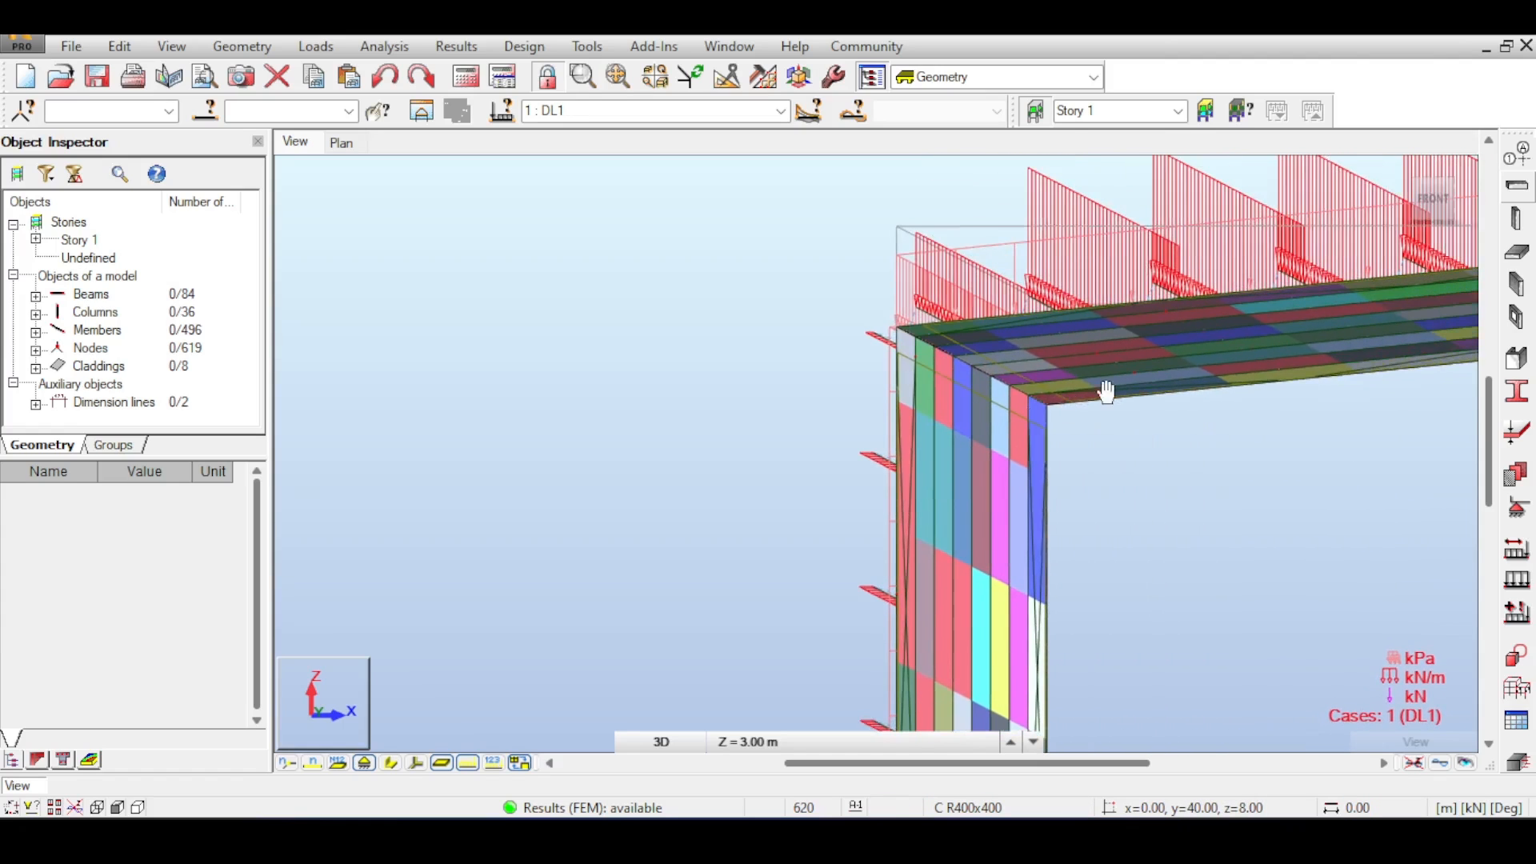
pyautogui.click(1433, 214)
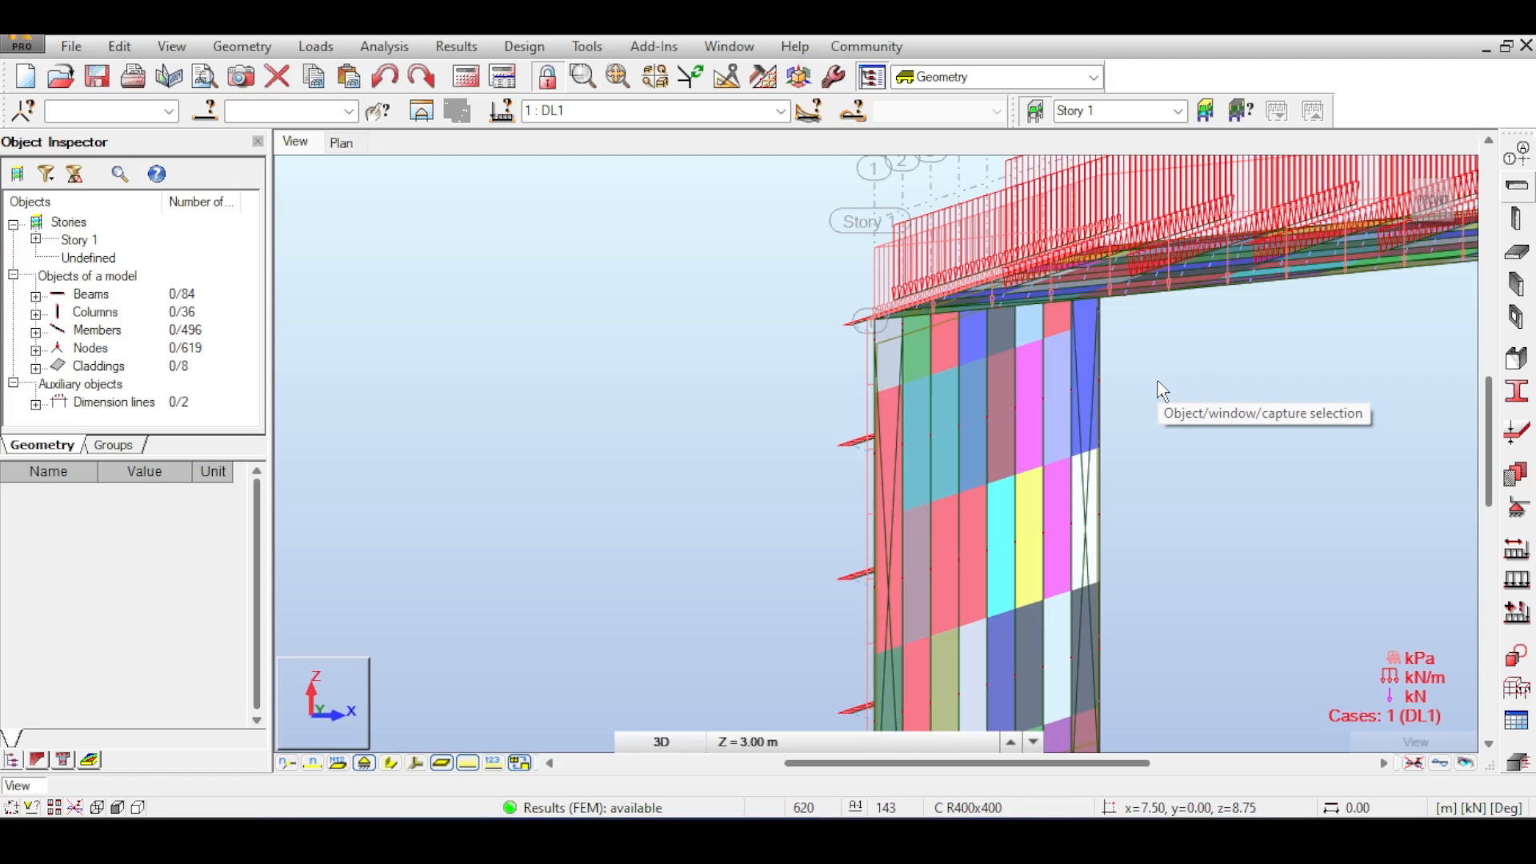
pyautogui.moveTo(1162, 391); pyautogui.dragTo(1223, 410, button='middle')
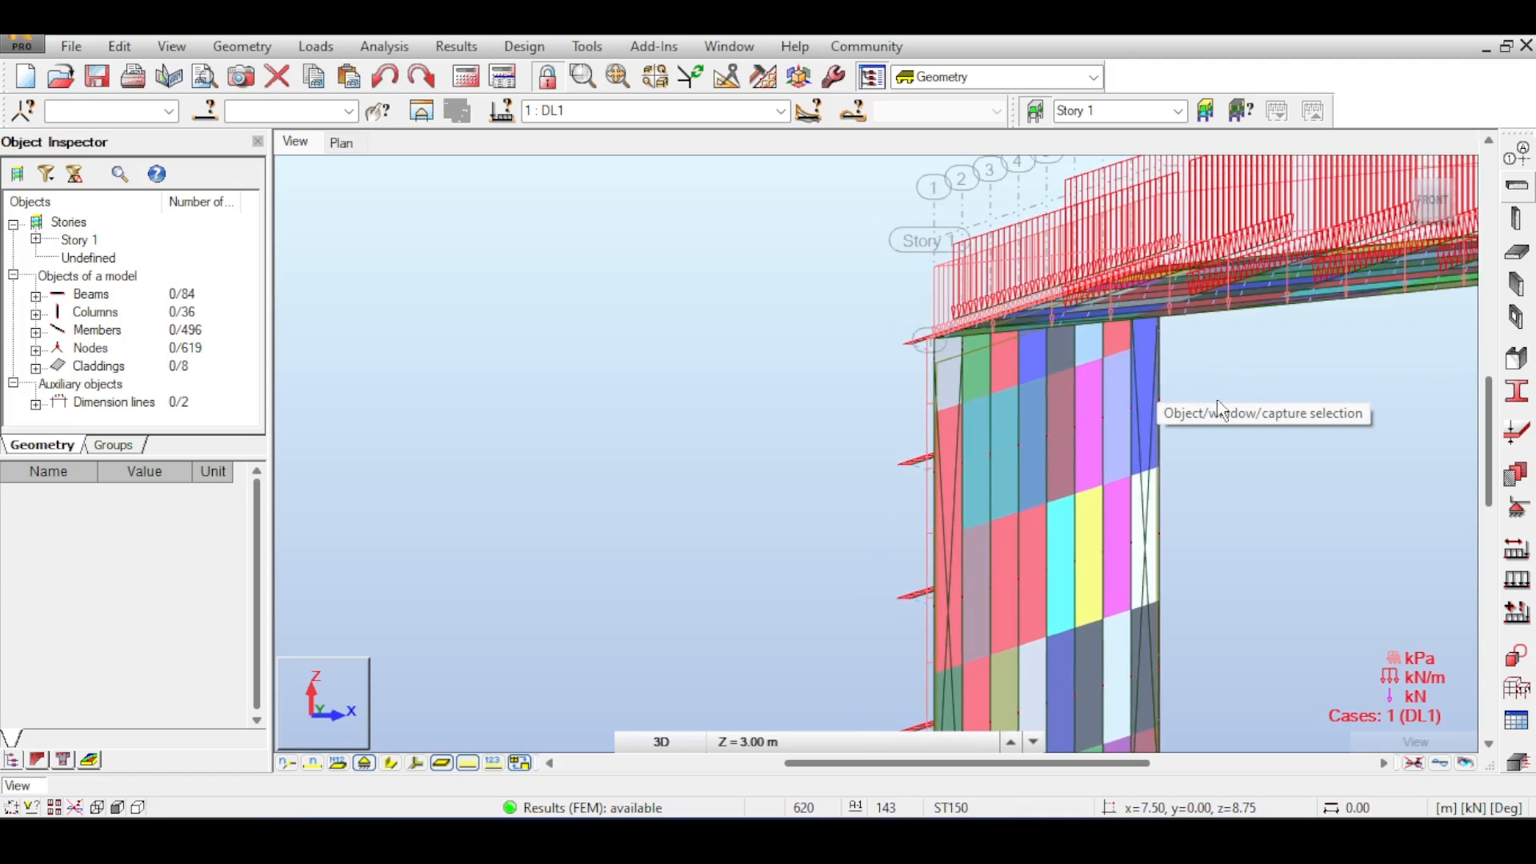
pyautogui.click(1440, 200)
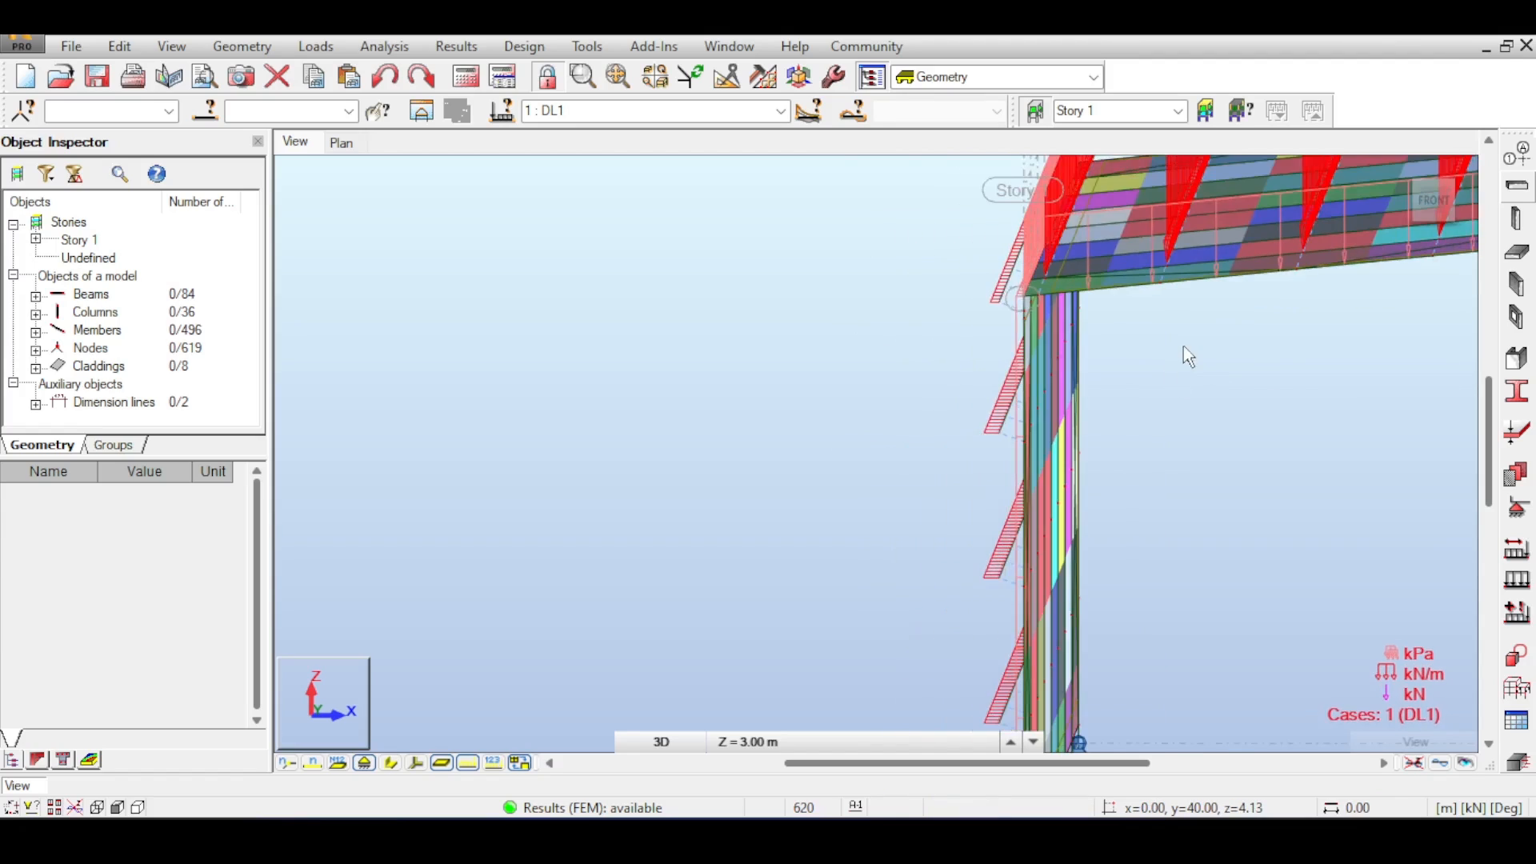
pyautogui.moveTo(1135, 273); pyautogui.dragTo(965, 291, button='middle')
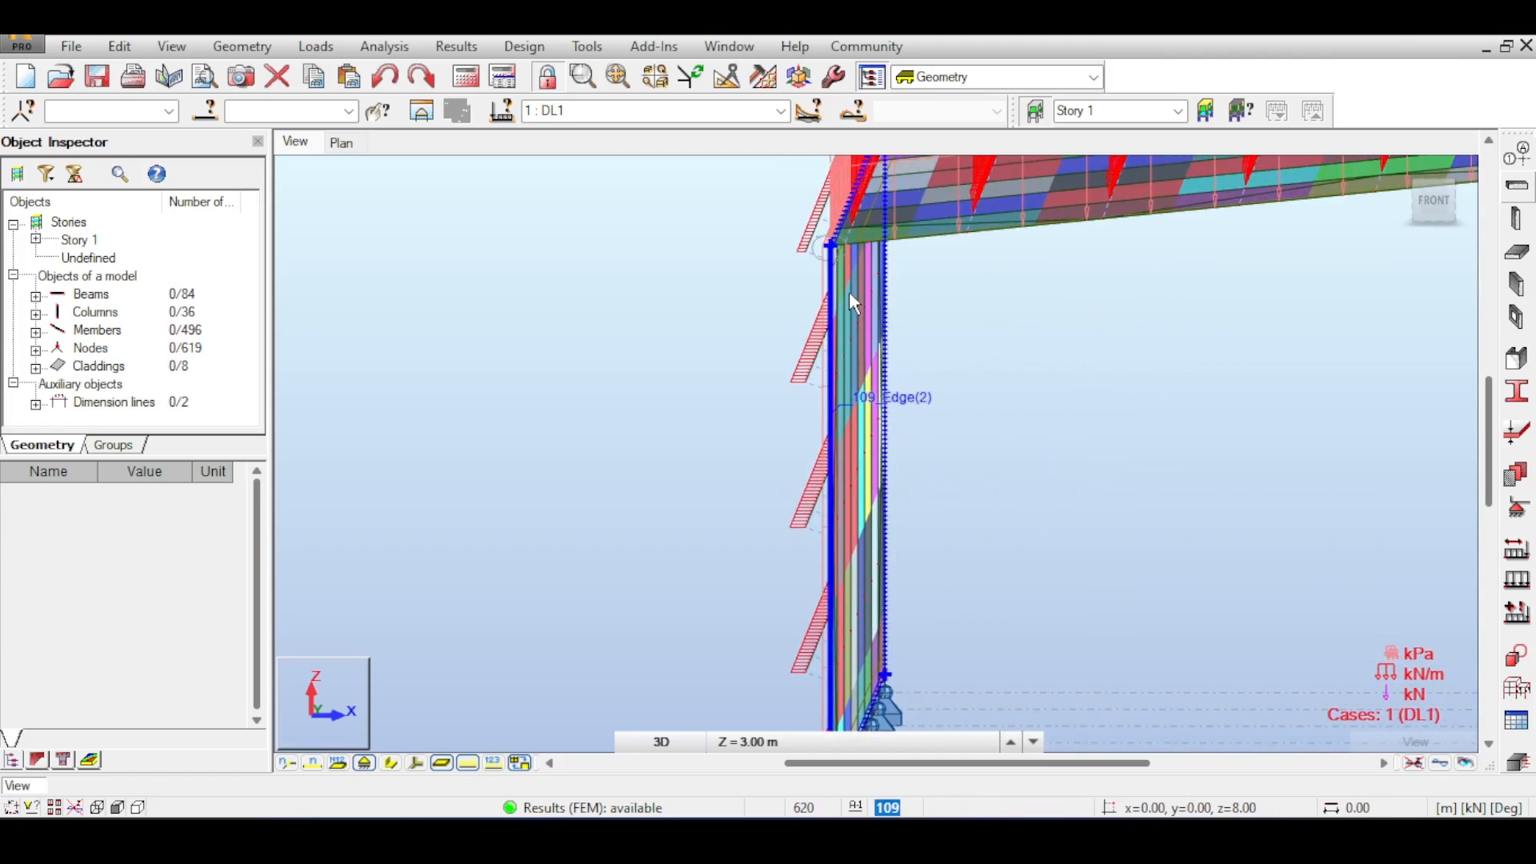
pyautogui.scroll(-2, 848, 291)
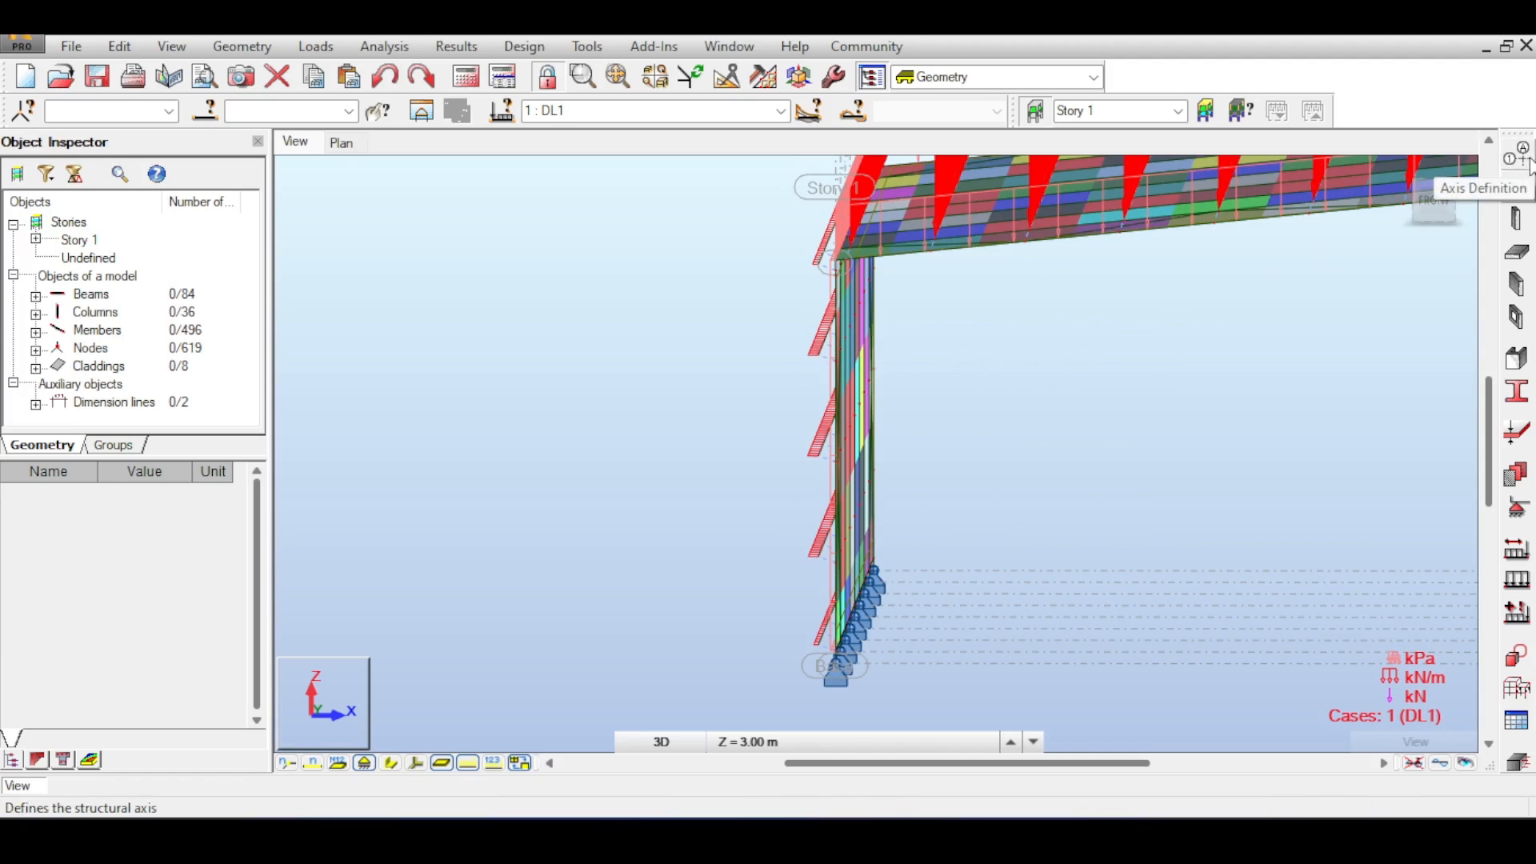
# - Try to add a Z structural axis at 6.5 m in the structural axis definition
pyautogui.click(1517, 185)
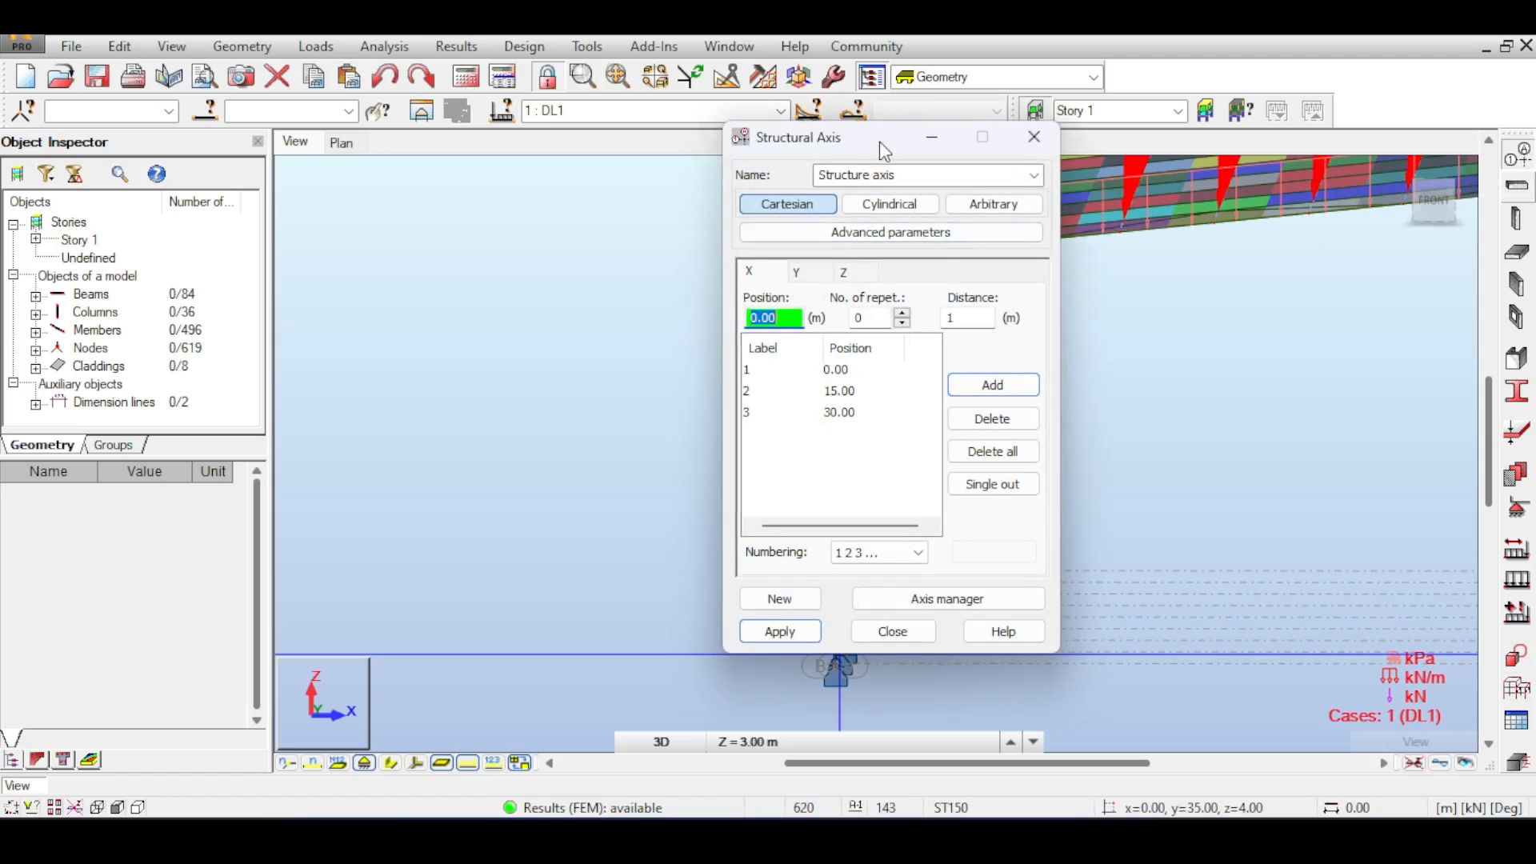
pyautogui.moveTo(880, 142); pyautogui.dragTo(1040, 152)
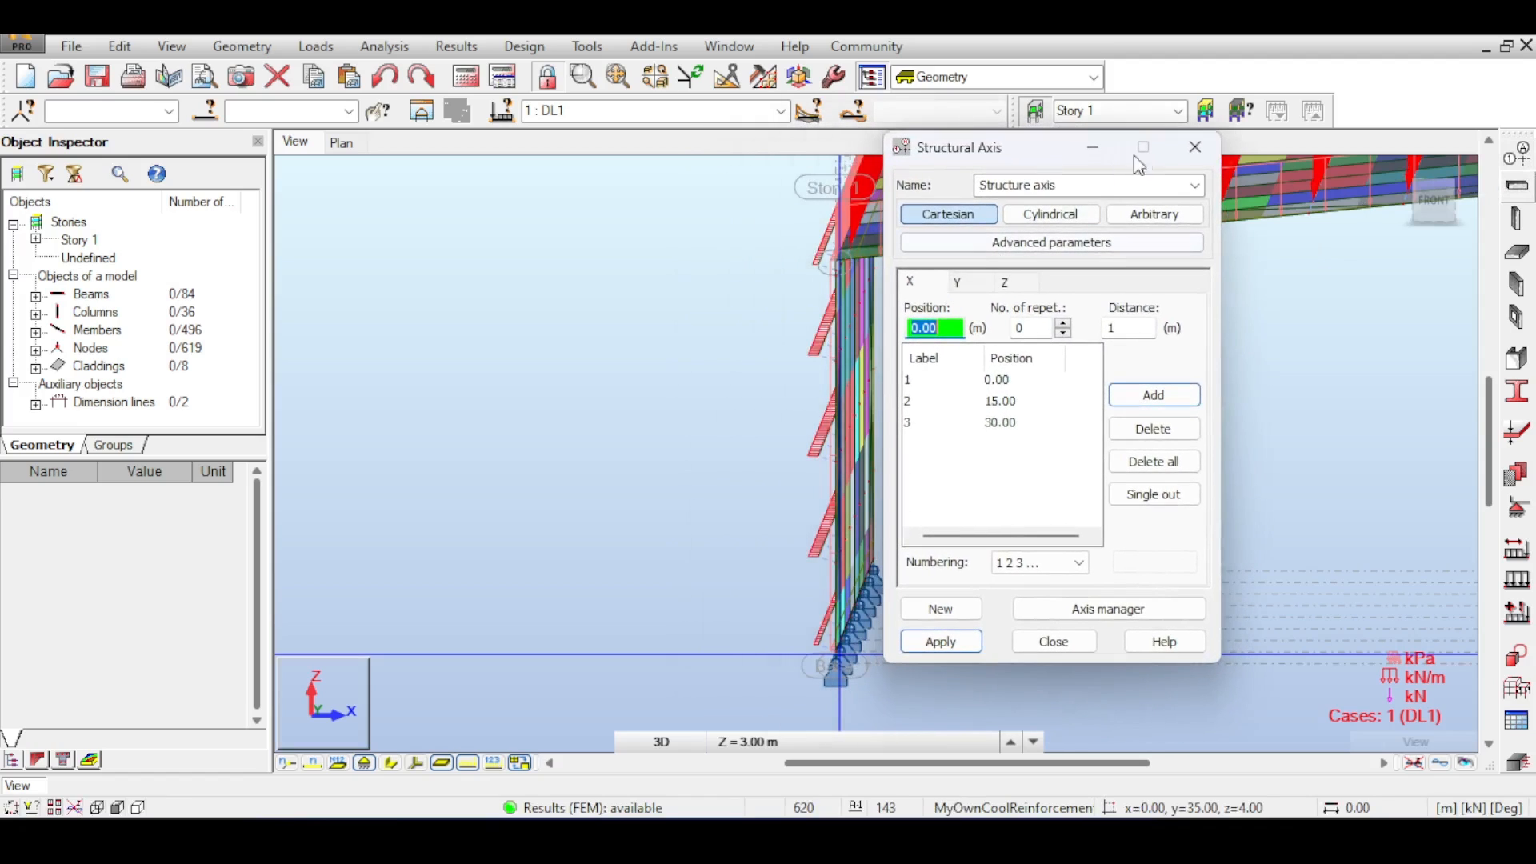
pyautogui.click(956, 288)
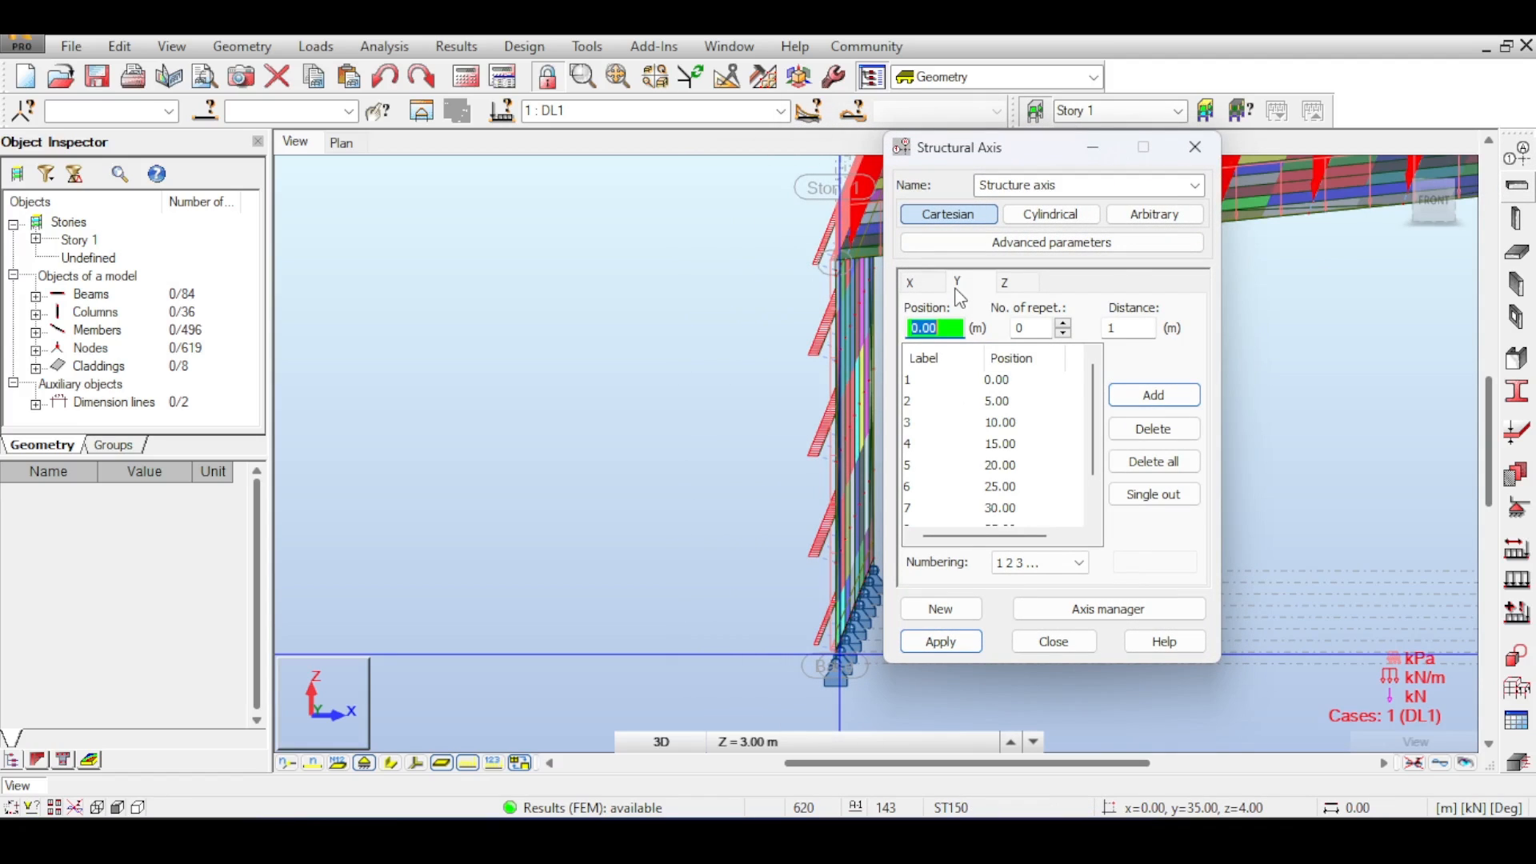
pyautogui.click(1012, 285)
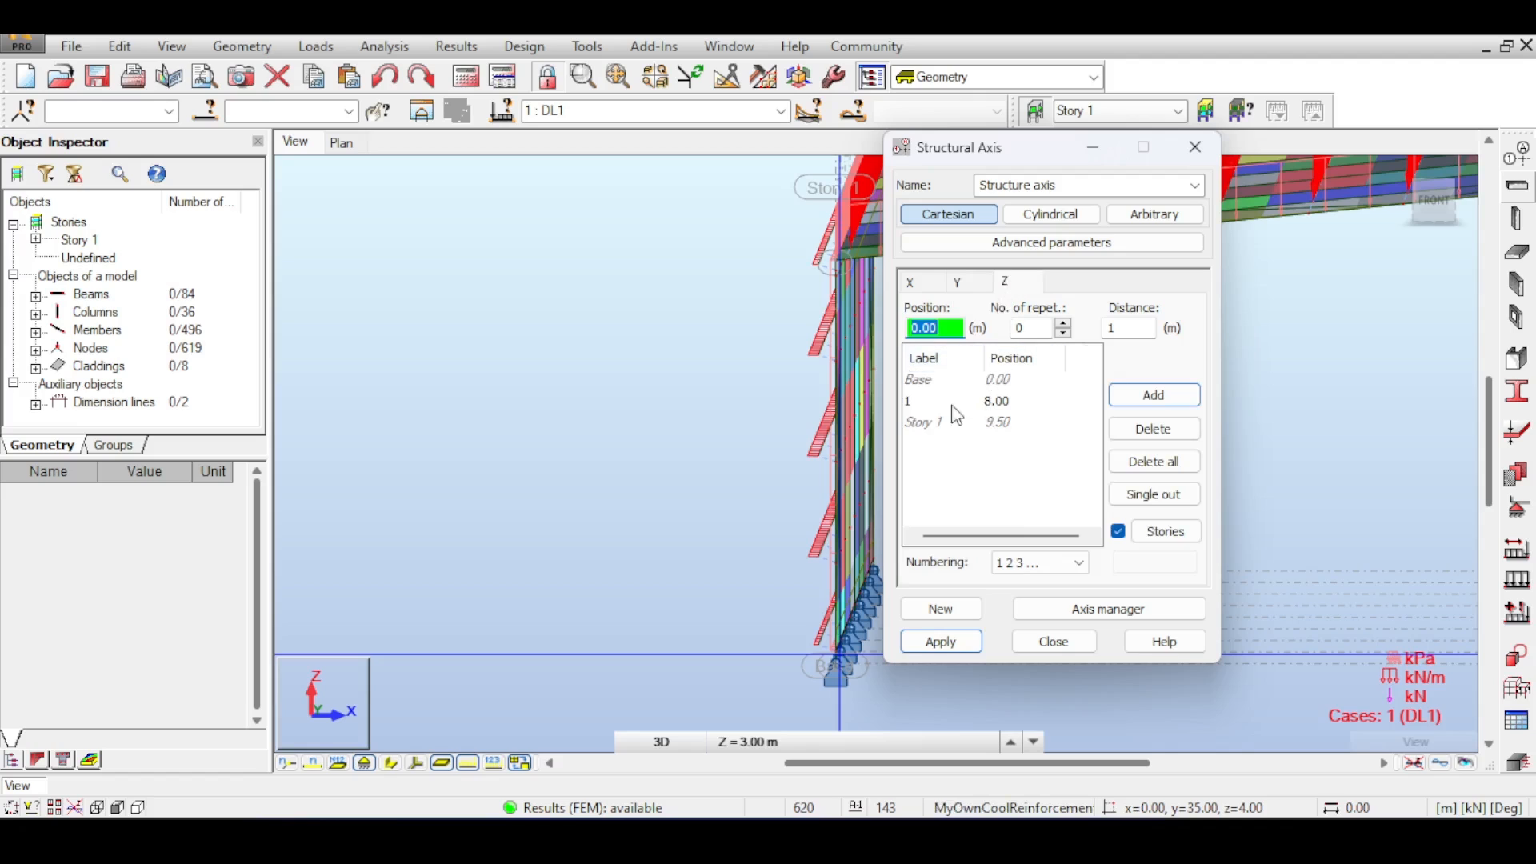
pyautogui.click(906, 402)
pyautogui.moveTo(785, 317); pyautogui.dragTo(641, 339, button='middle')
pyautogui.scroll(4, 699, 286)
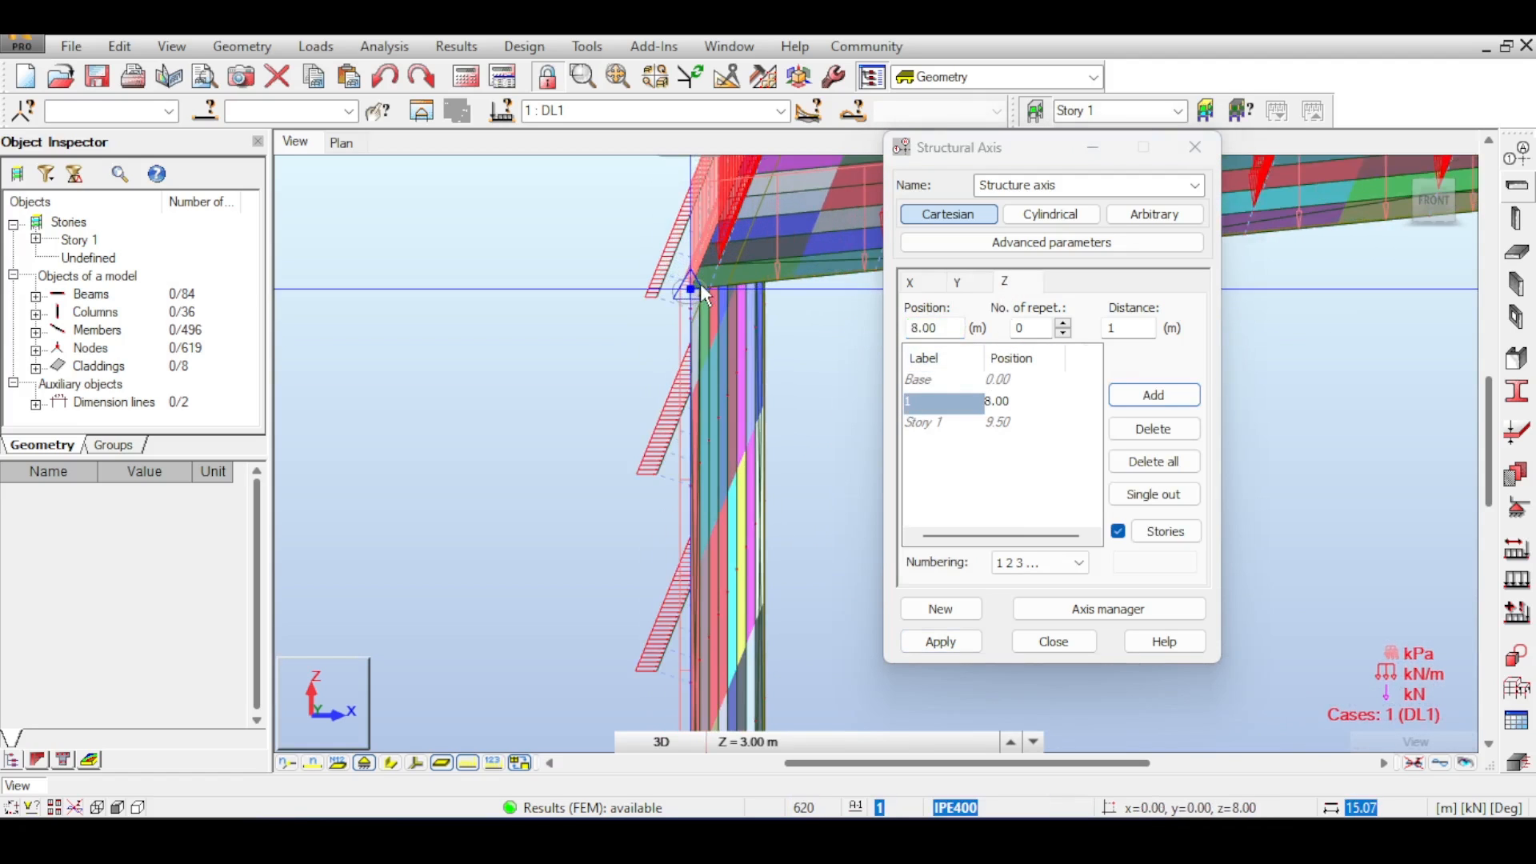
pyautogui.scroll(-3, 700, 285)
pyautogui.doubleClick(927, 329)
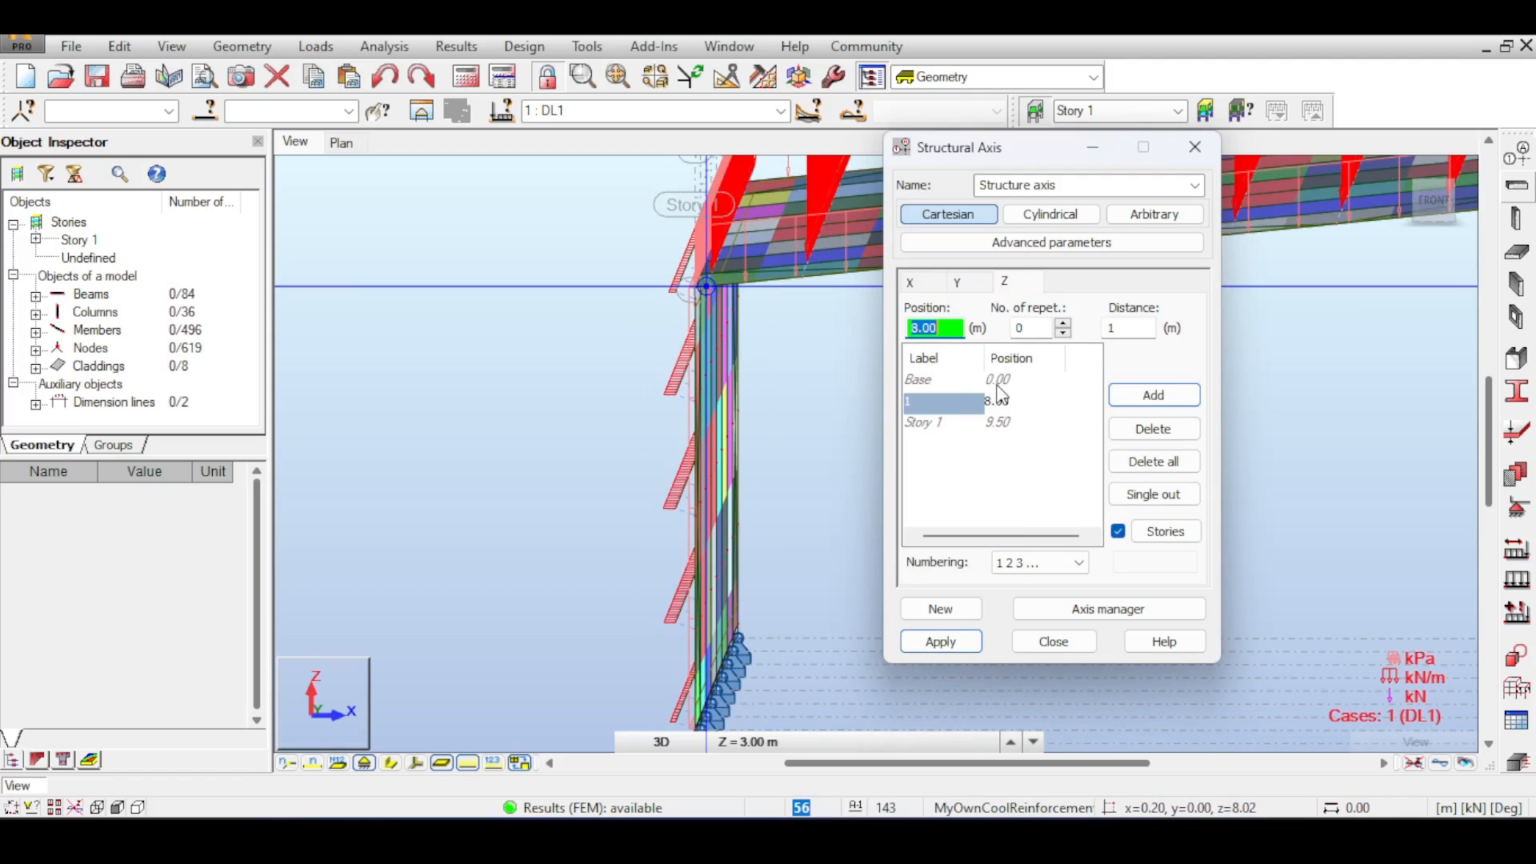
pyautogui.write('6.5')
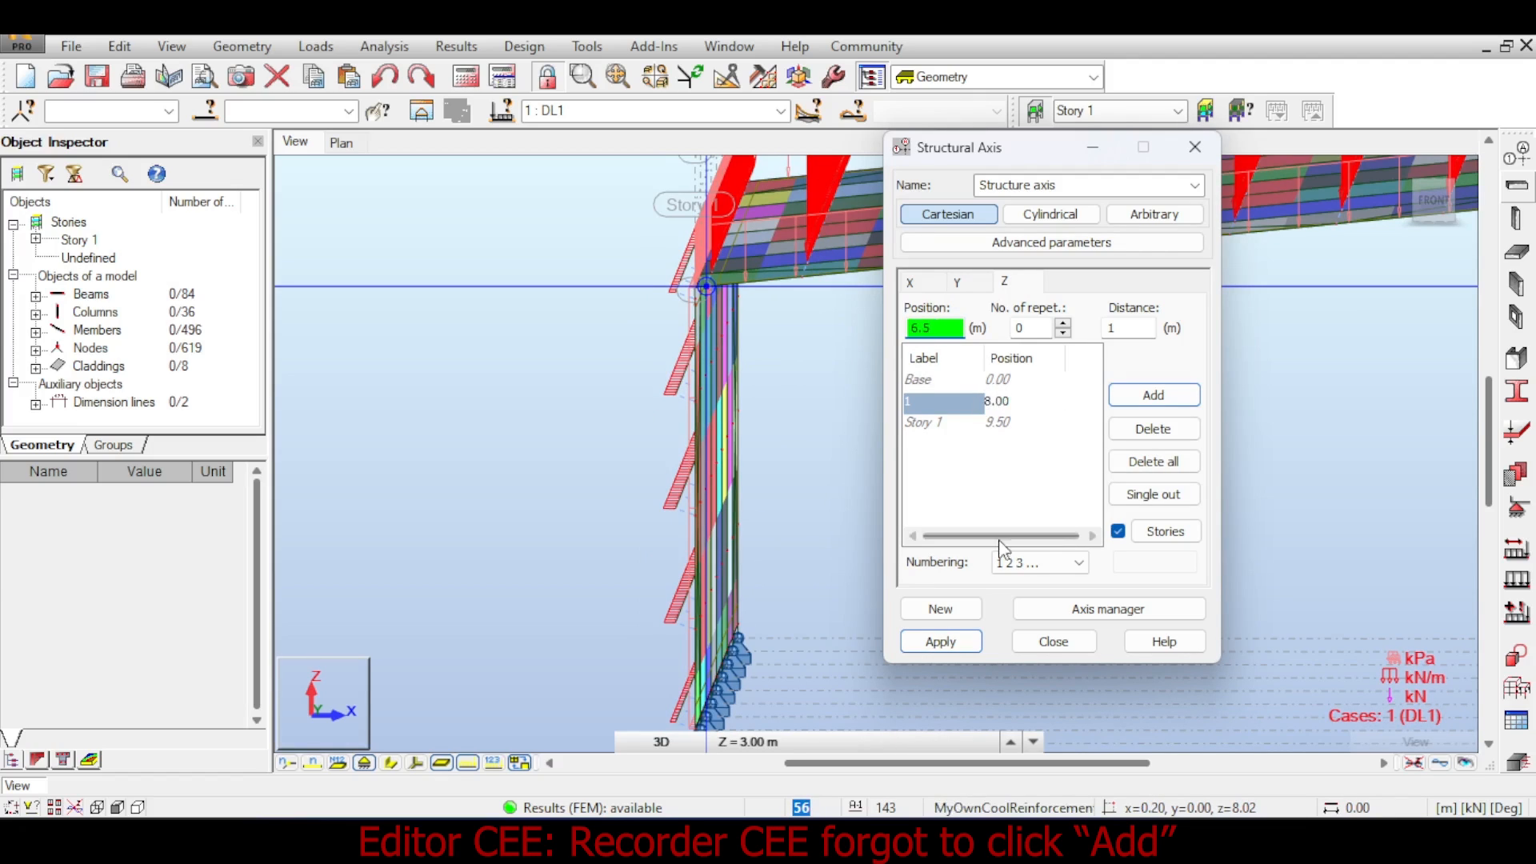
pyautogui.click(928, 644)
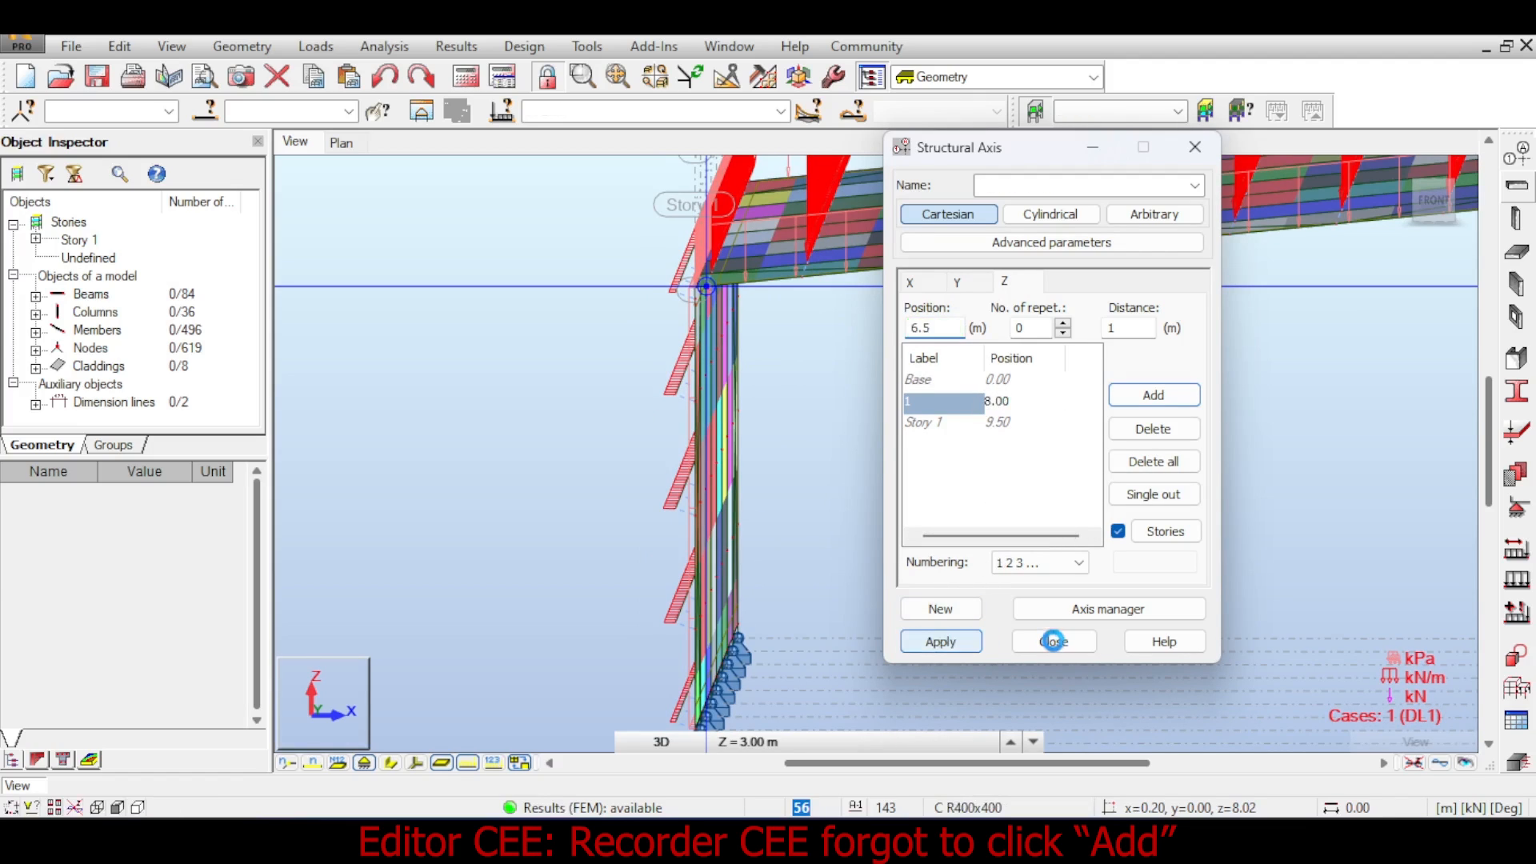
pyautogui.click(1056, 644)
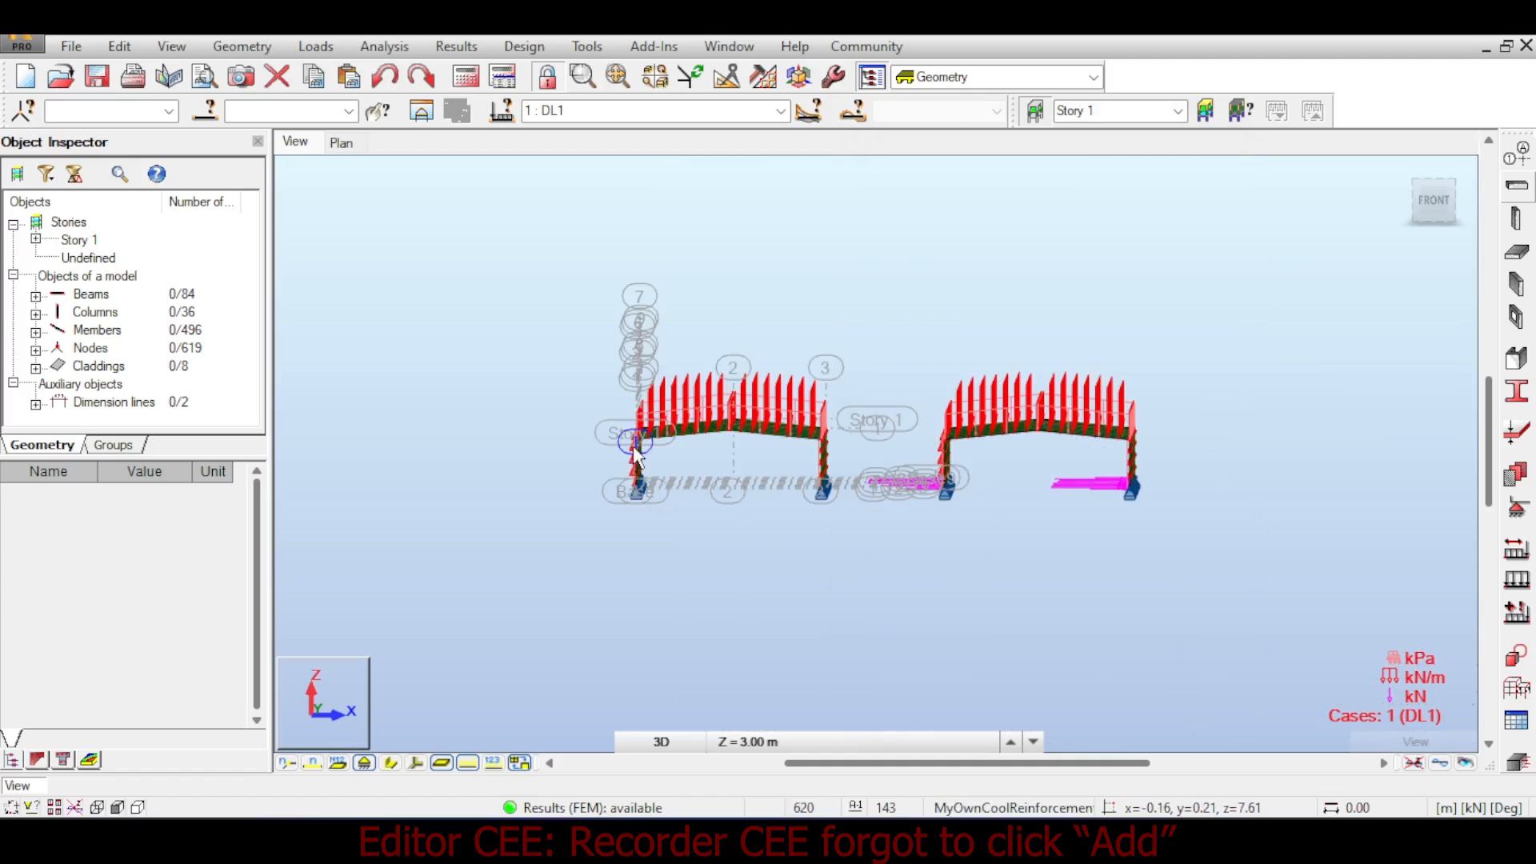
# - Hide the applied load display to show the bare cladding and frame
pyautogui.scroll(4, 637, 448)
pyautogui.scroll(3, 639, 458)
pyautogui.scroll(2, 751, 439)
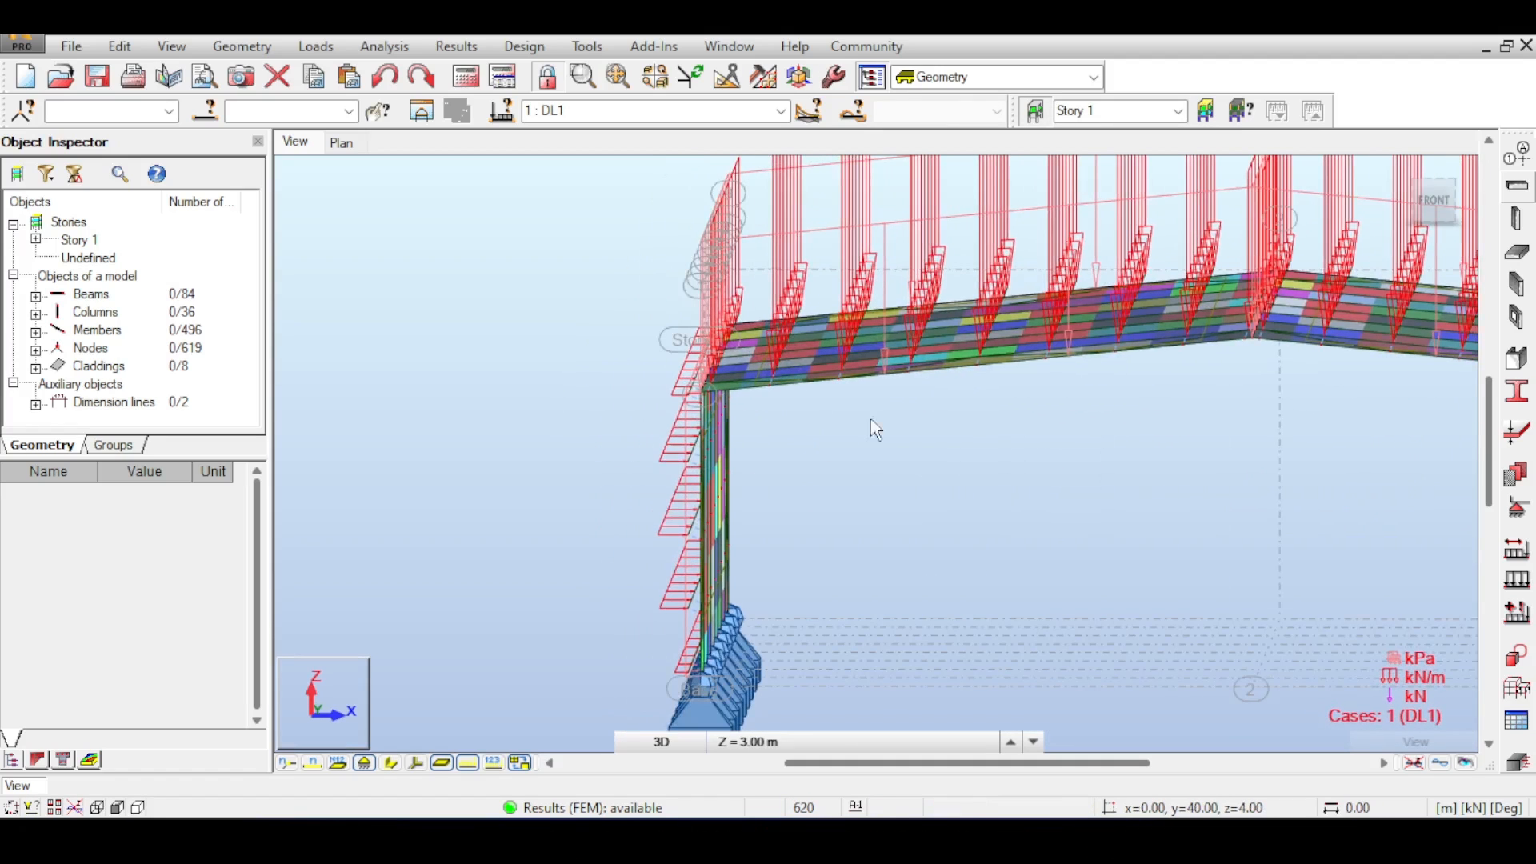
pyautogui.click(1462, 215)
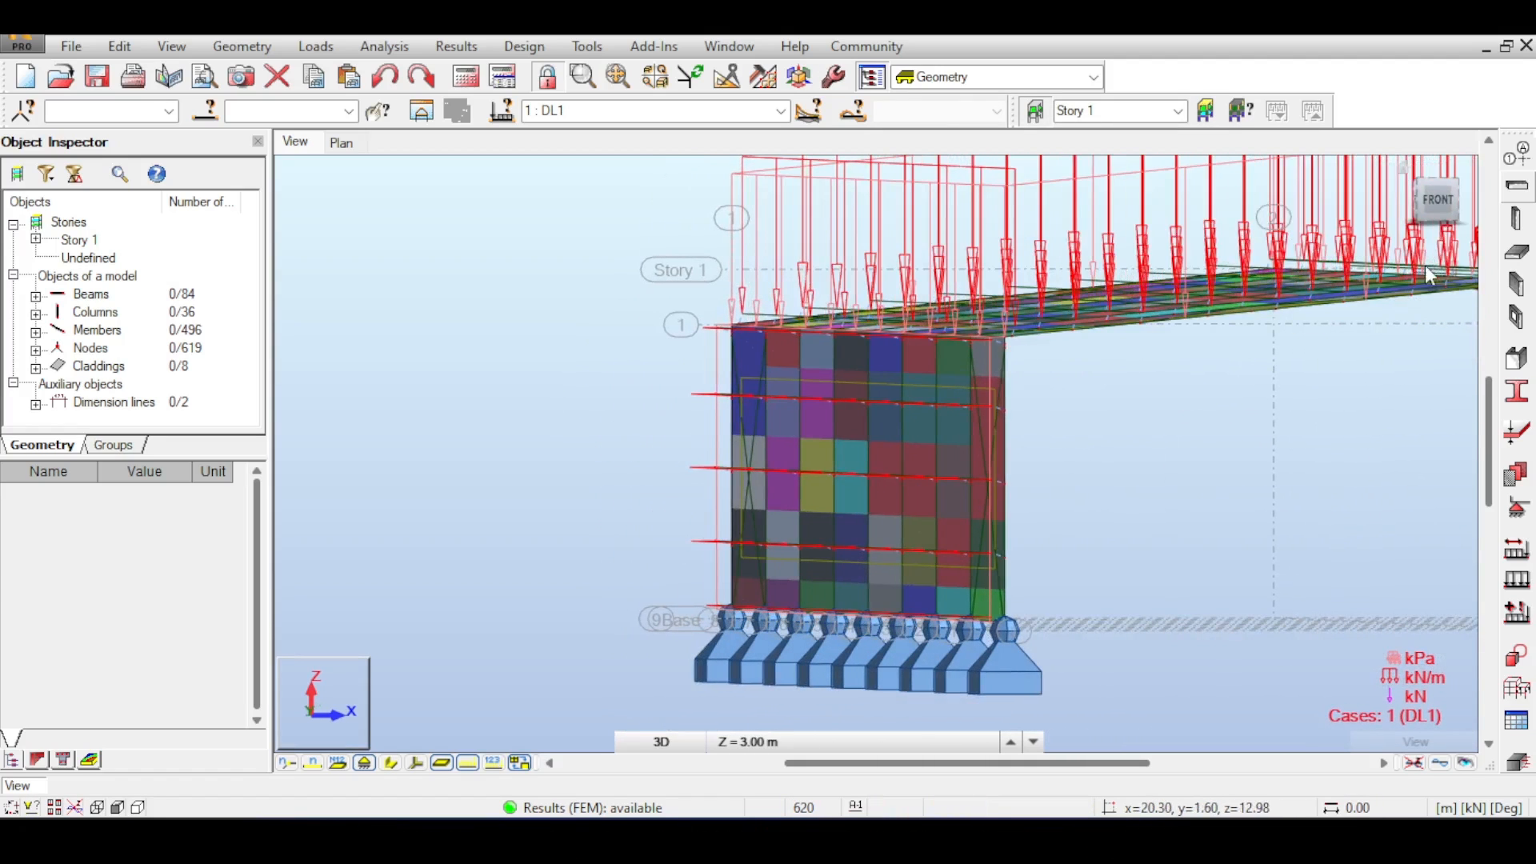
pyautogui.click(1413, 763)
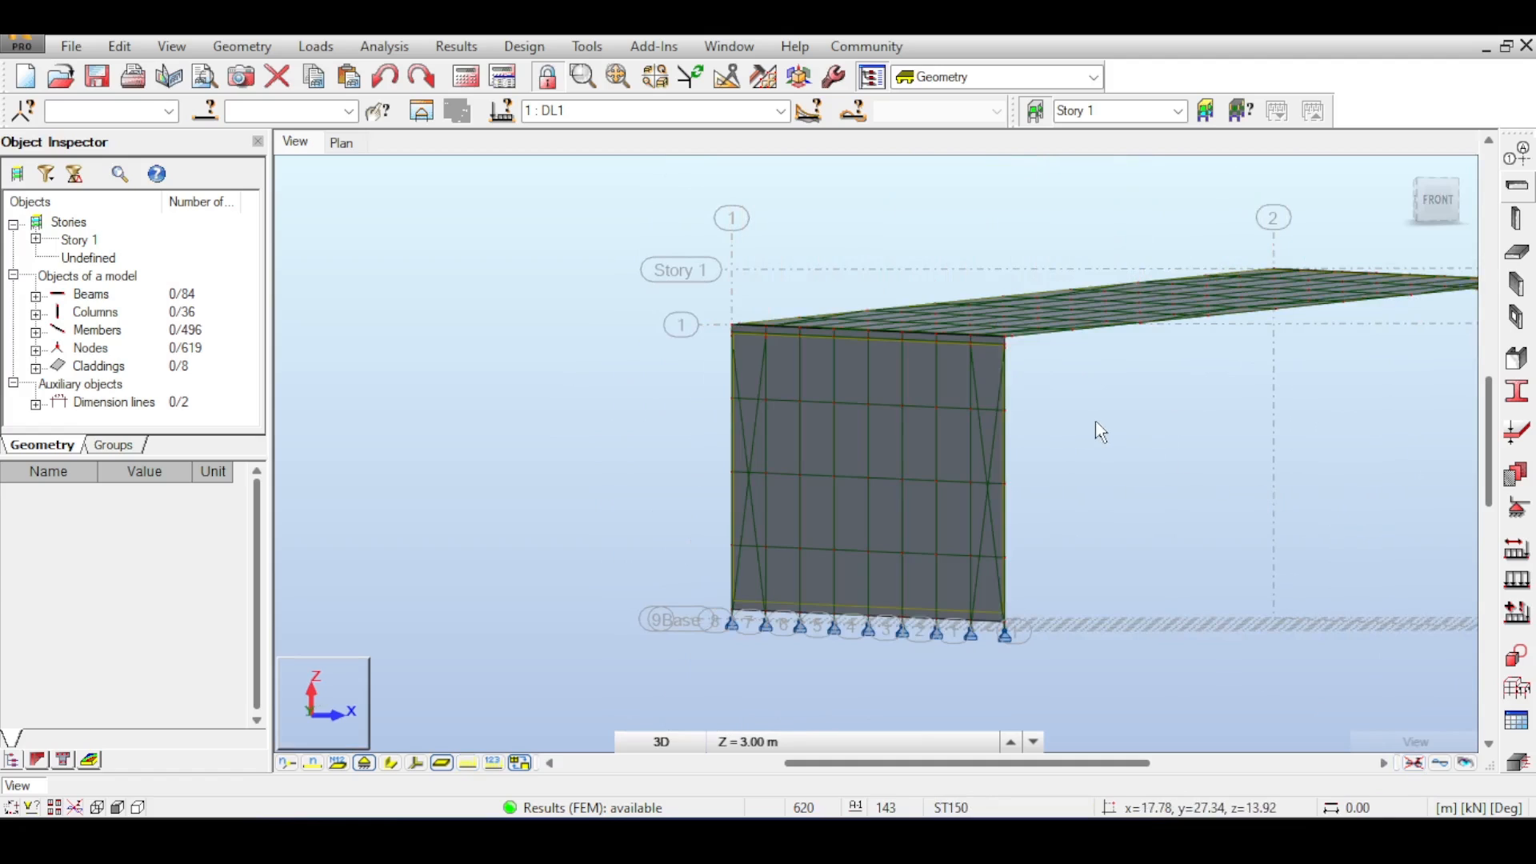
pyautogui.scroll(2, 1104, 424)
pyautogui.scroll(-1, 1124, 364)
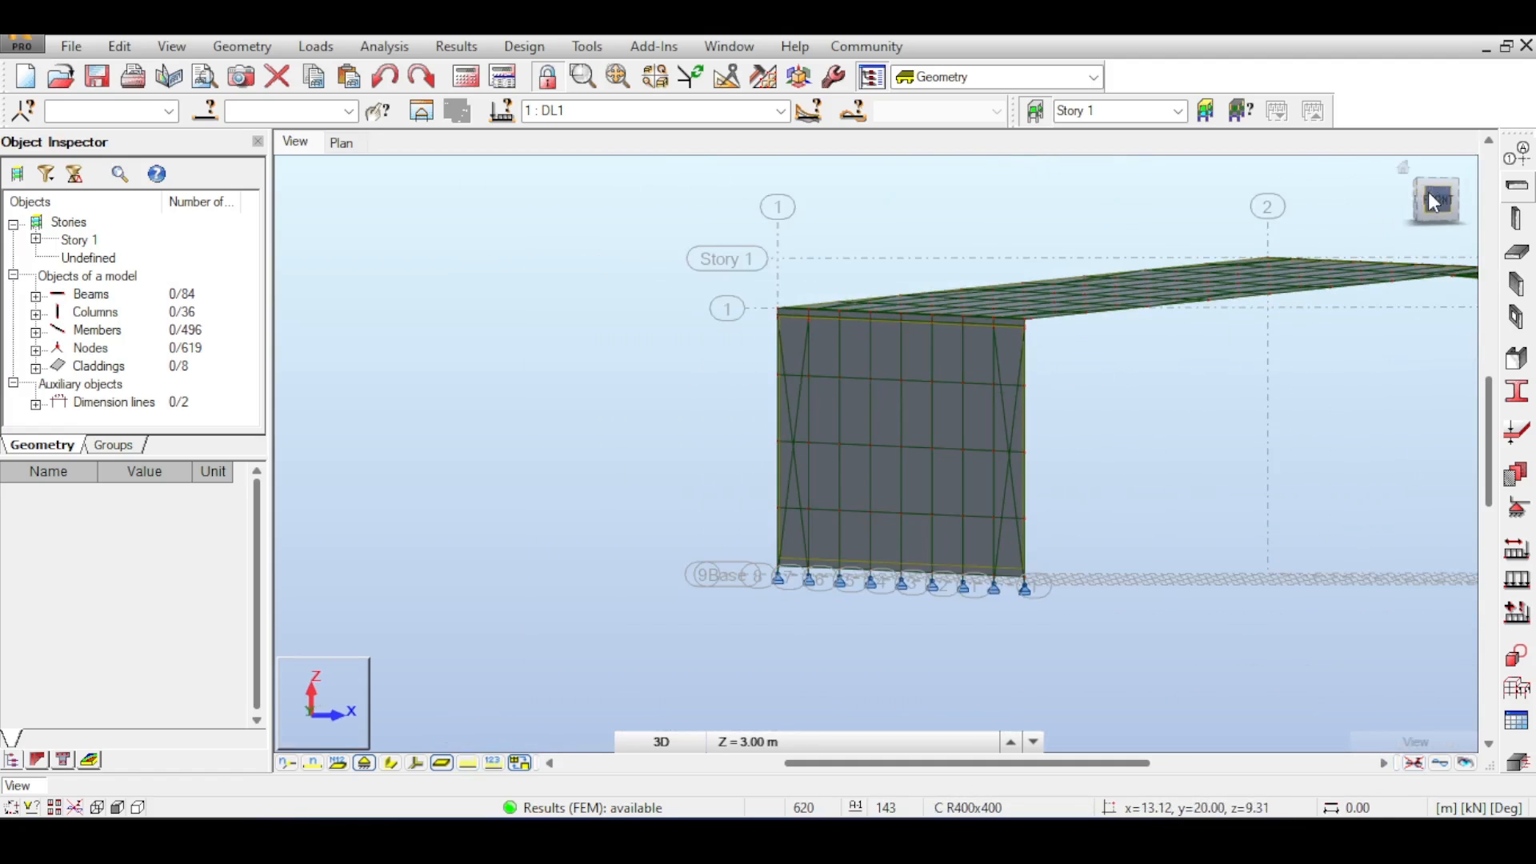
# - Add a Z structural axis at 6.5 m and apply the axis definition
pyautogui.click(1420, 210)
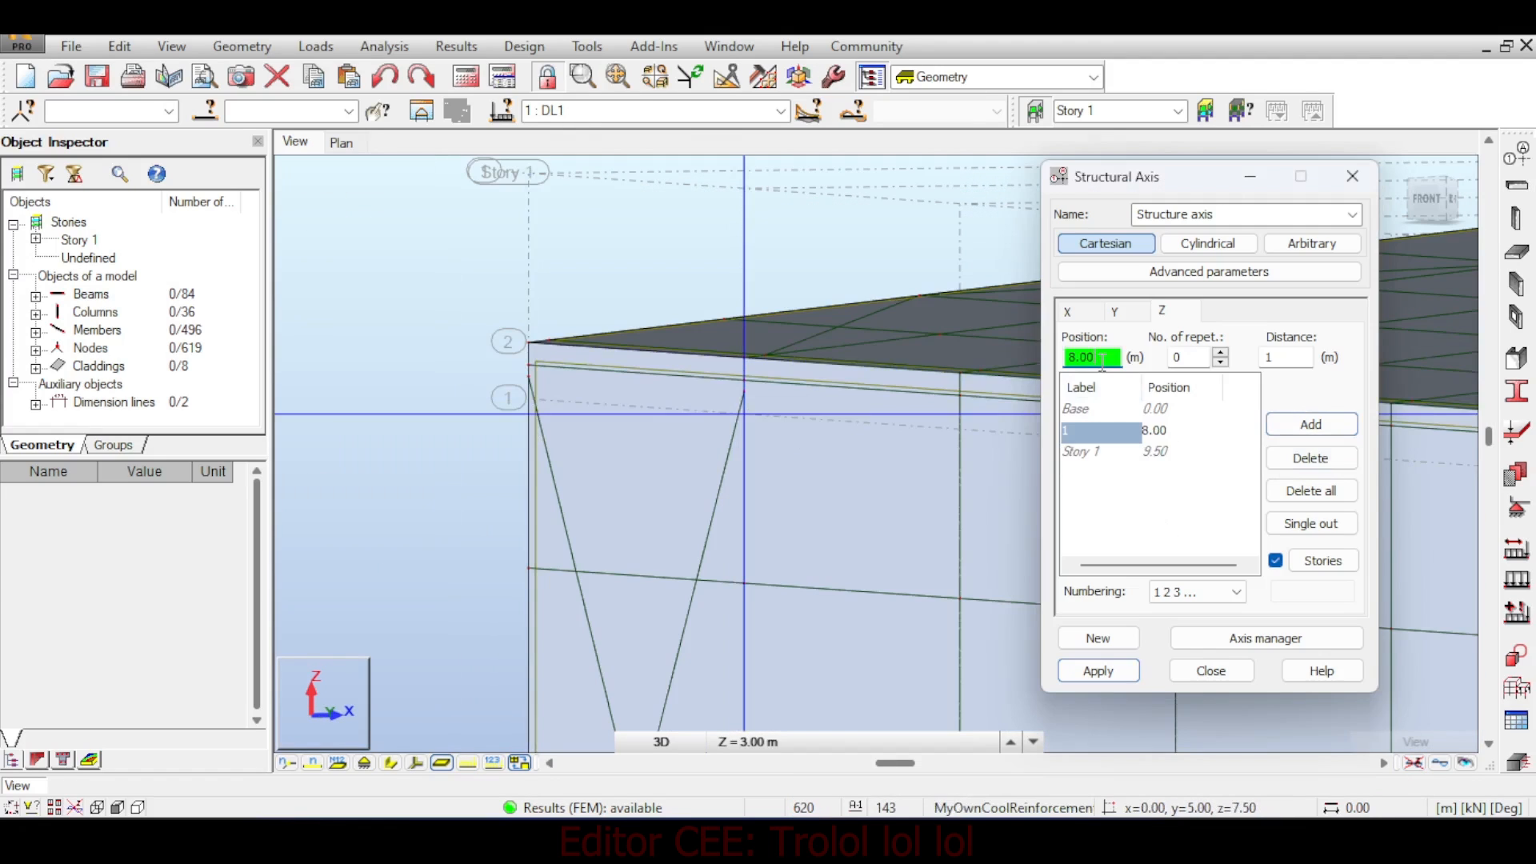
pyautogui.doubleClick(1103, 357)
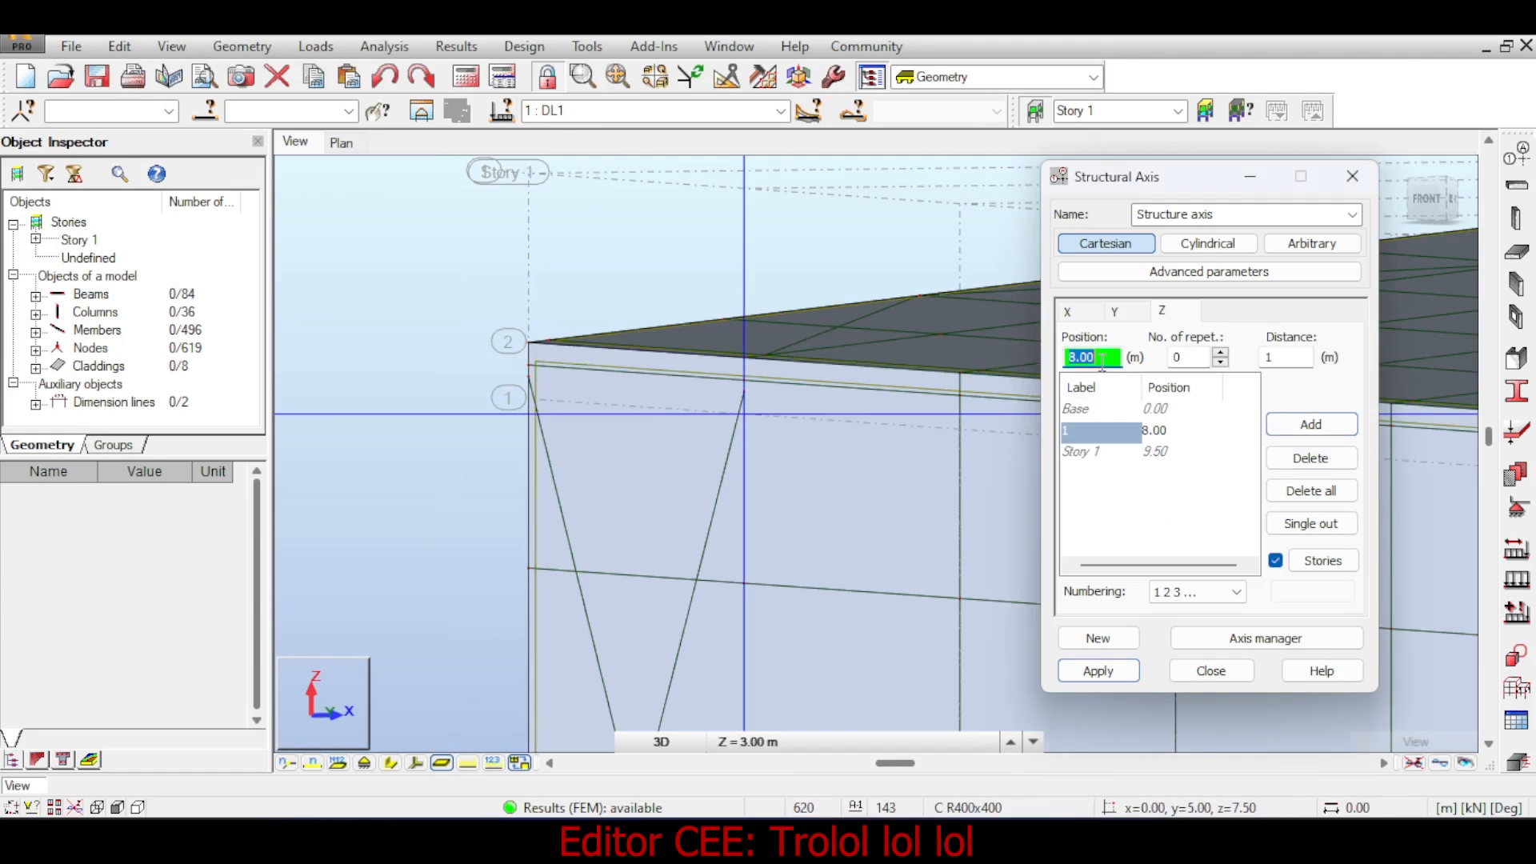
pyautogui.write('6.5')
pyautogui.press('Return')
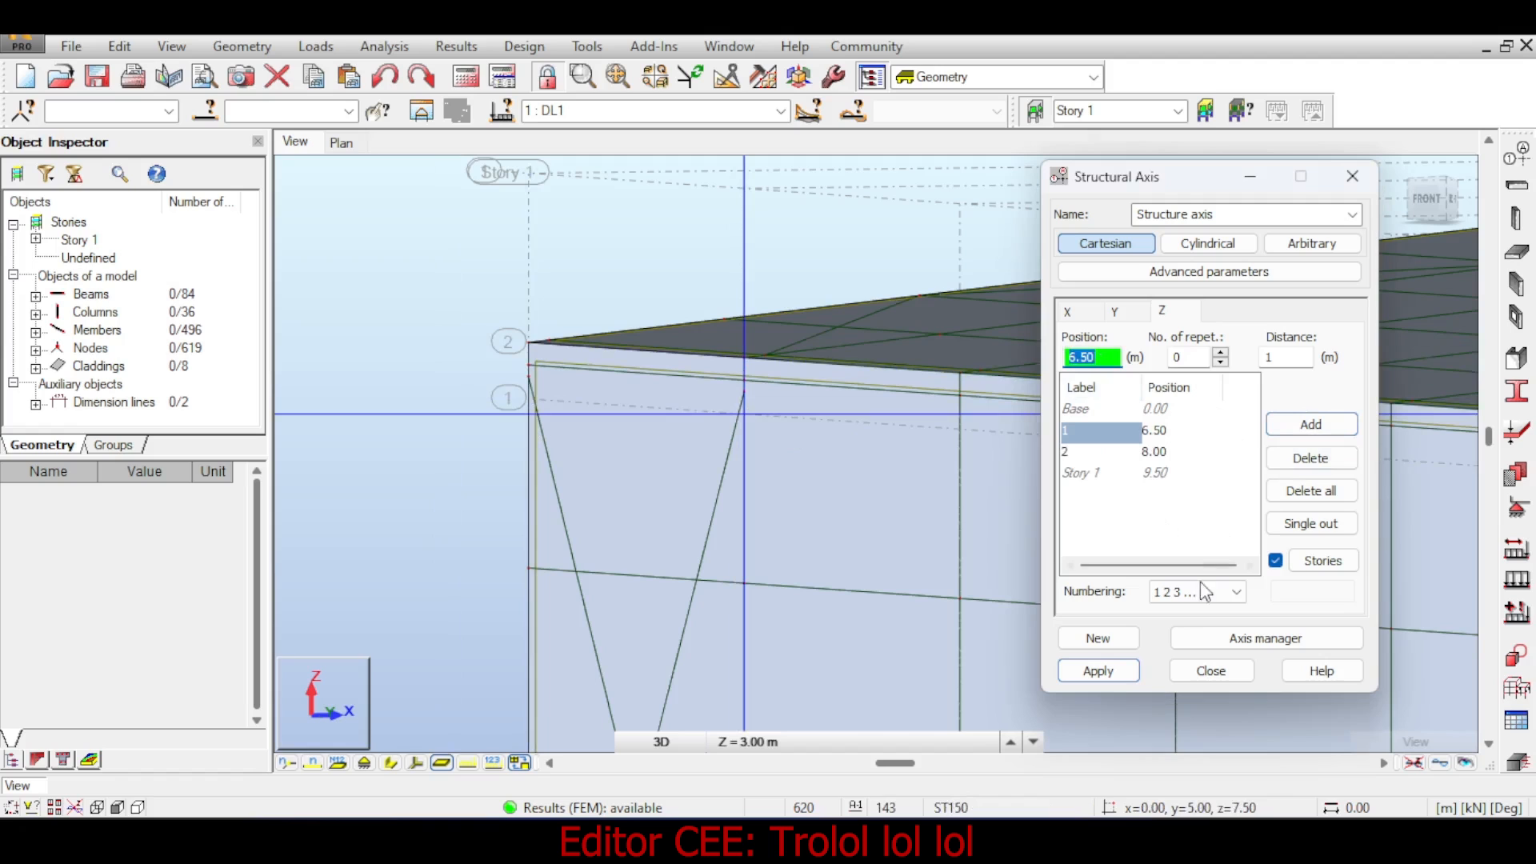
pyautogui.click(1098, 670)
pyautogui.click(1211, 672)
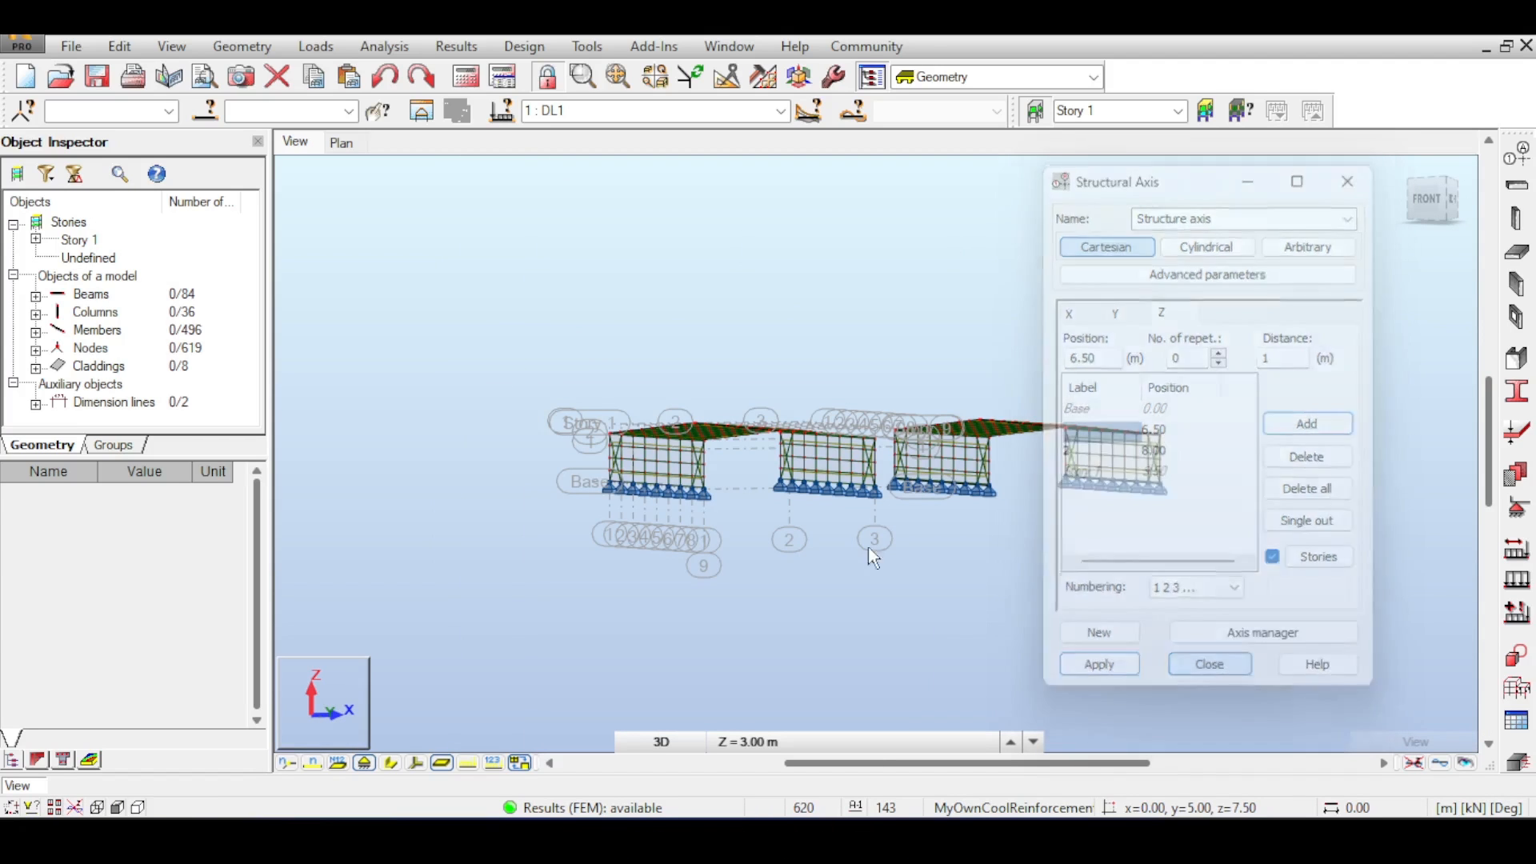
# - Orbit, pan and zoom to examine the side wall bracing, cladding and base supports
pyautogui.scroll(6, 741, 482)
pyautogui.moveTo(1435, 200); pyautogui.dragTo(1381, 181)
pyautogui.moveTo(977, 328); pyautogui.dragTo(1217, 368, button='middle')
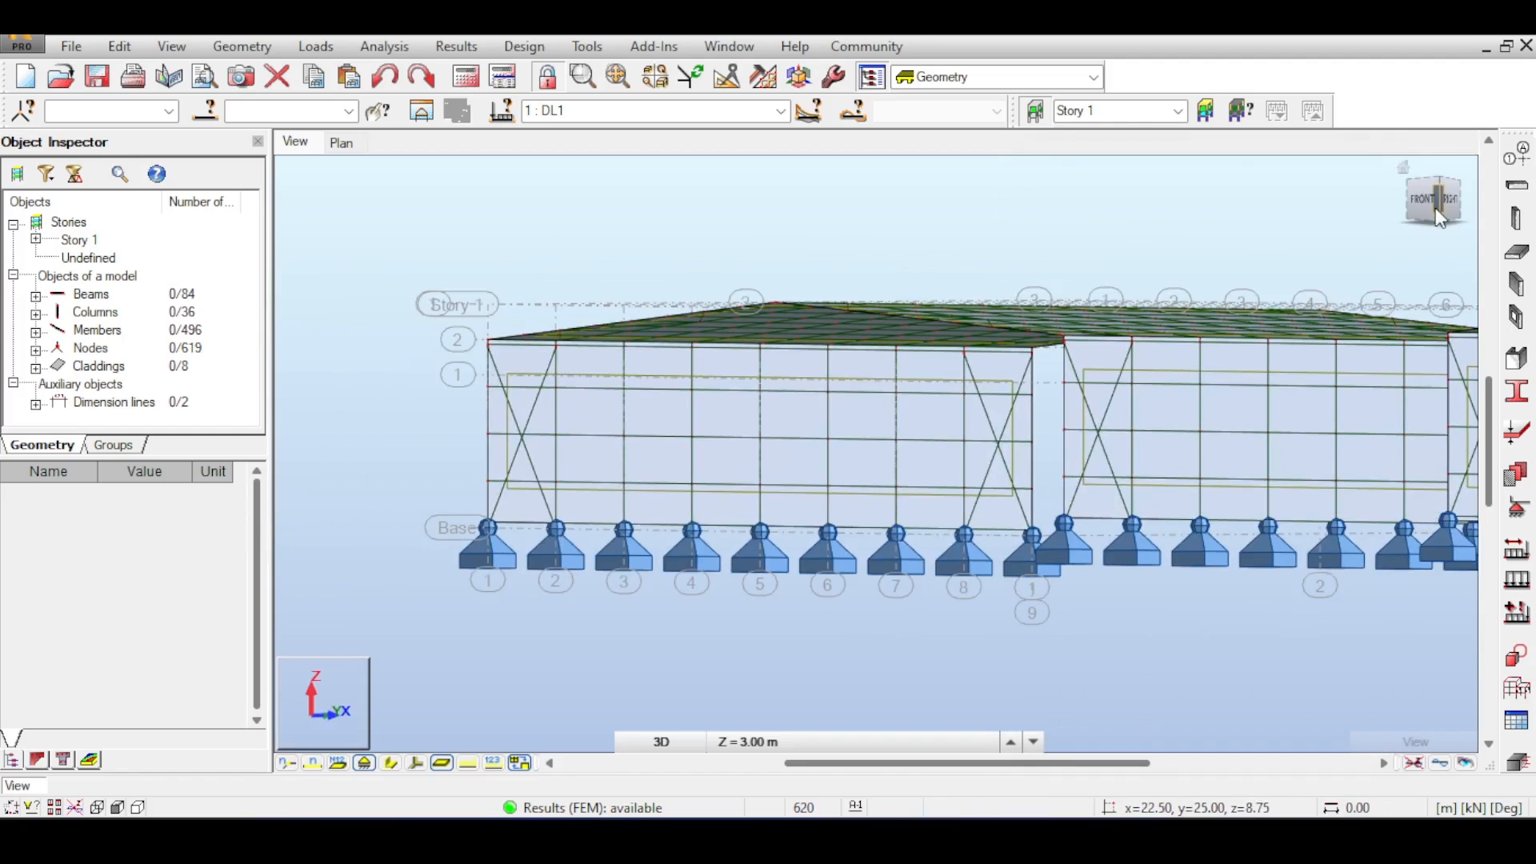
pyautogui.moveTo(1436, 210)
pyautogui.mouseDown()
pyautogui.moveTo(1464, 223)
pyautogui.moveTo(1479, 208)
pyautogui.moveTo(1412, 192)
pyautogui.mouseUp()
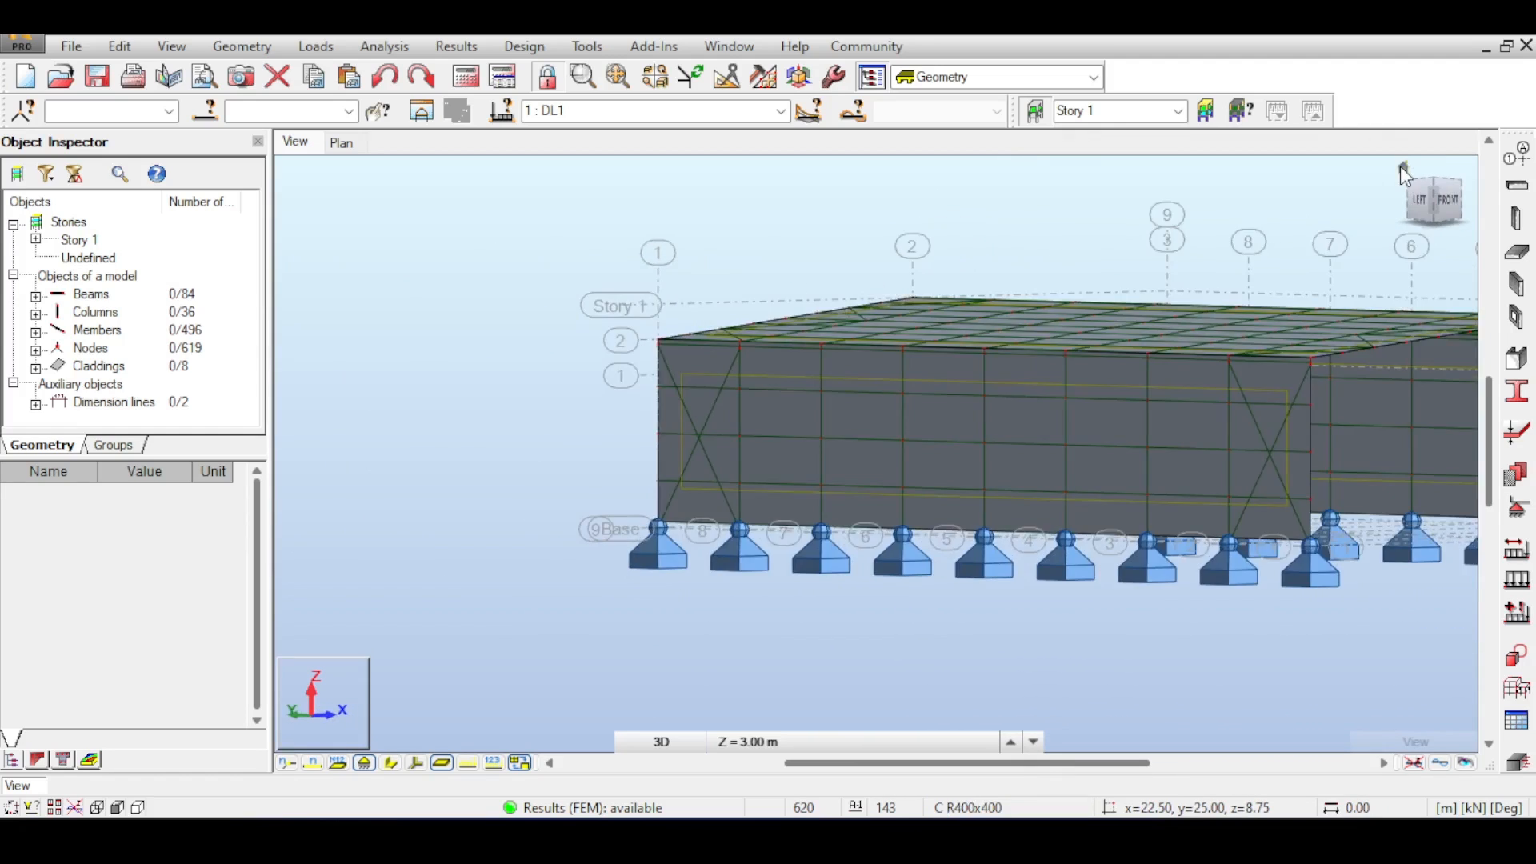
pyautogui.click(1400, 170)
pyautogui.scroll(5, 530, 491)
pyautogui.rightClick(587, 350)
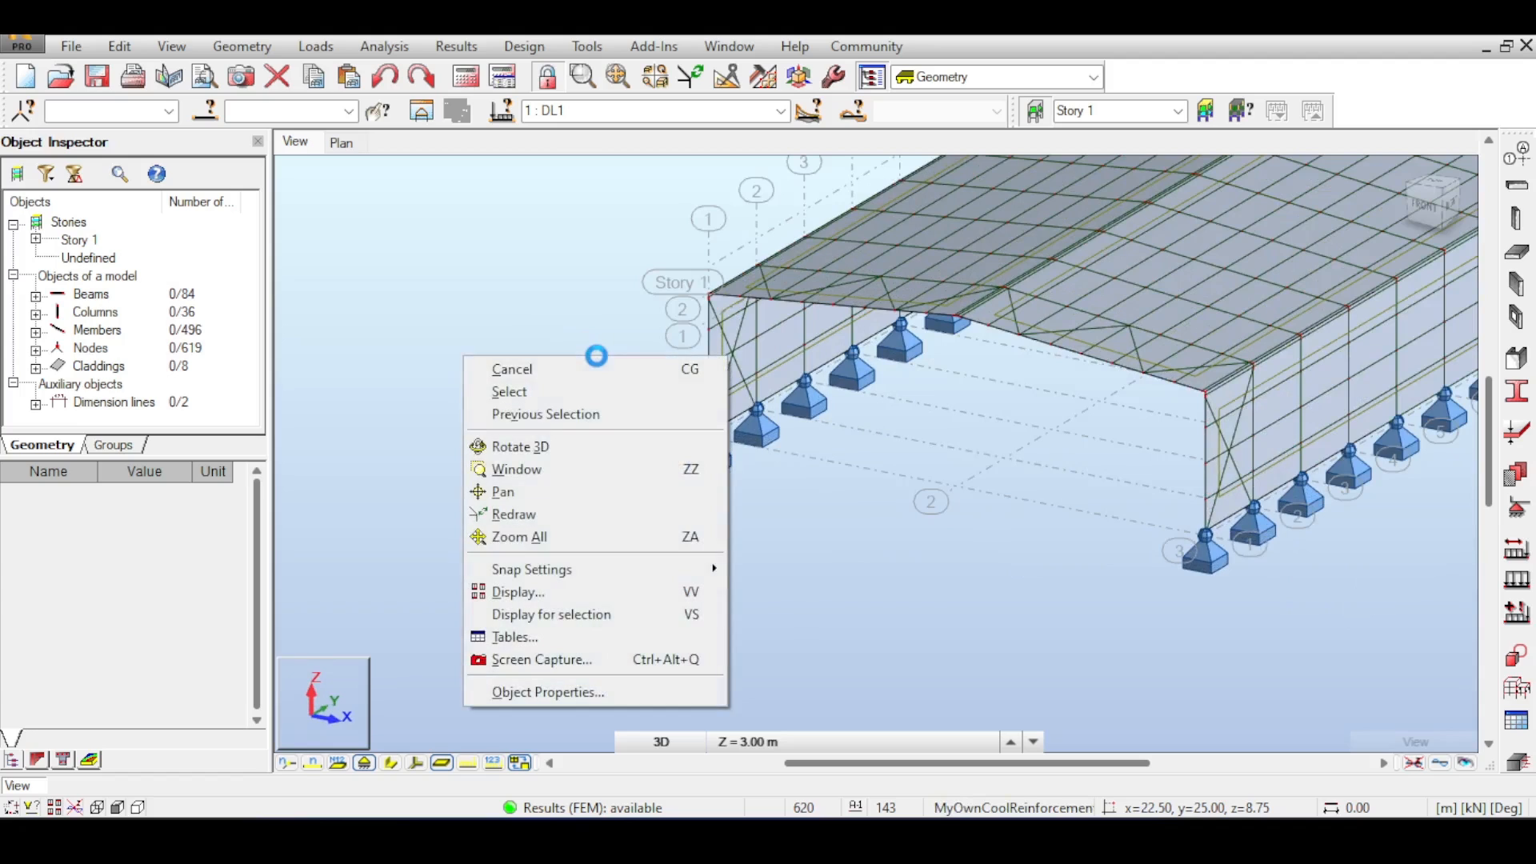
pyautogui.click(590, 358)
pyautogui.scroll(2, 696, 336)
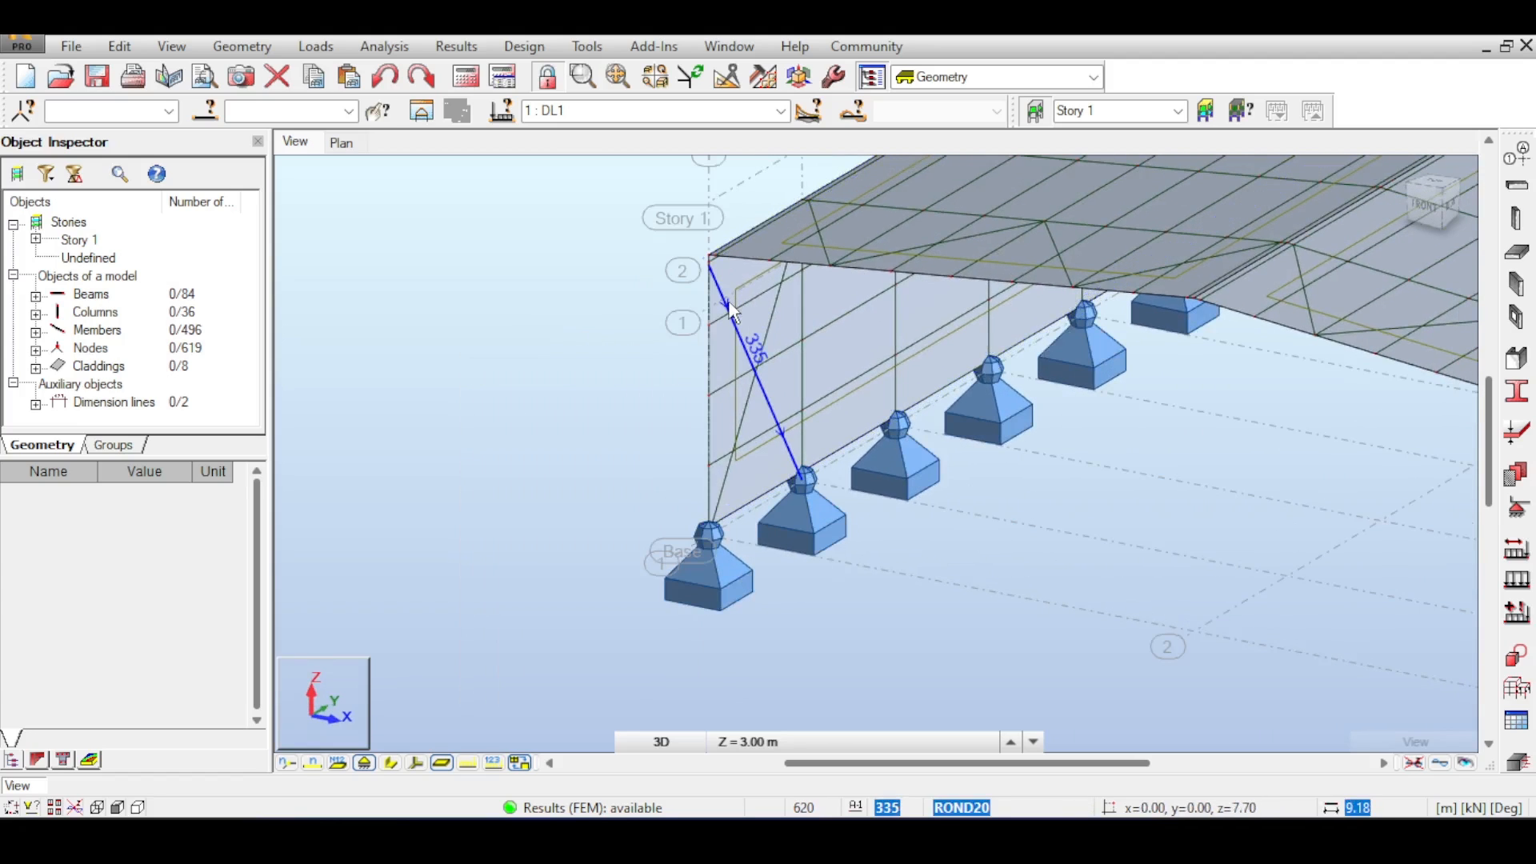
pyautogui.scroll(-2, 952, 392)
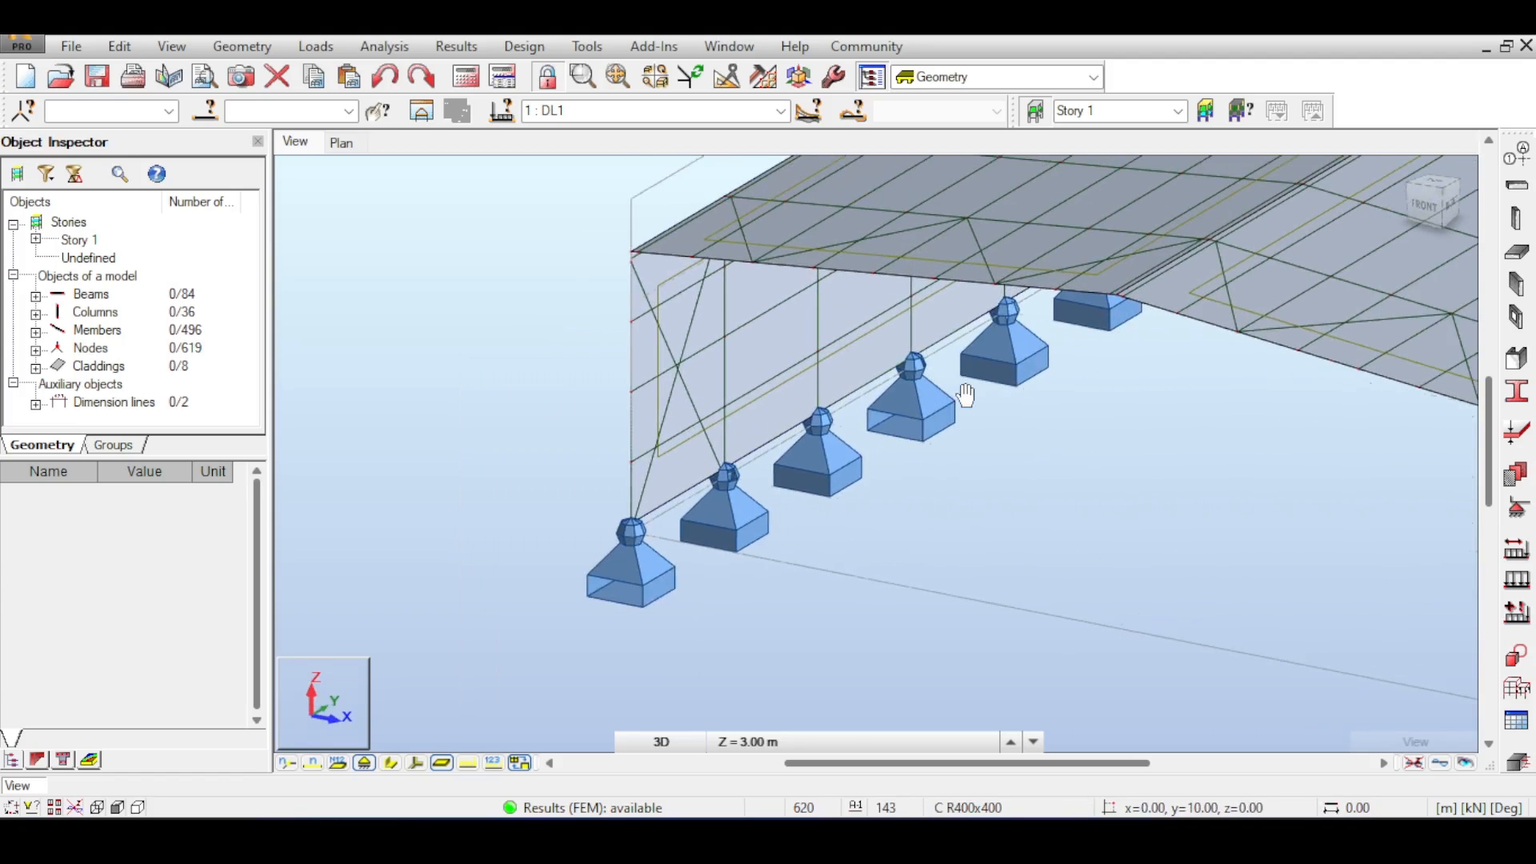
pyautogui.scroll(-1, 942, 397)
pyautogui.moveTo(940, 390); pyautogui.dragTo(907, 385, button='middle')
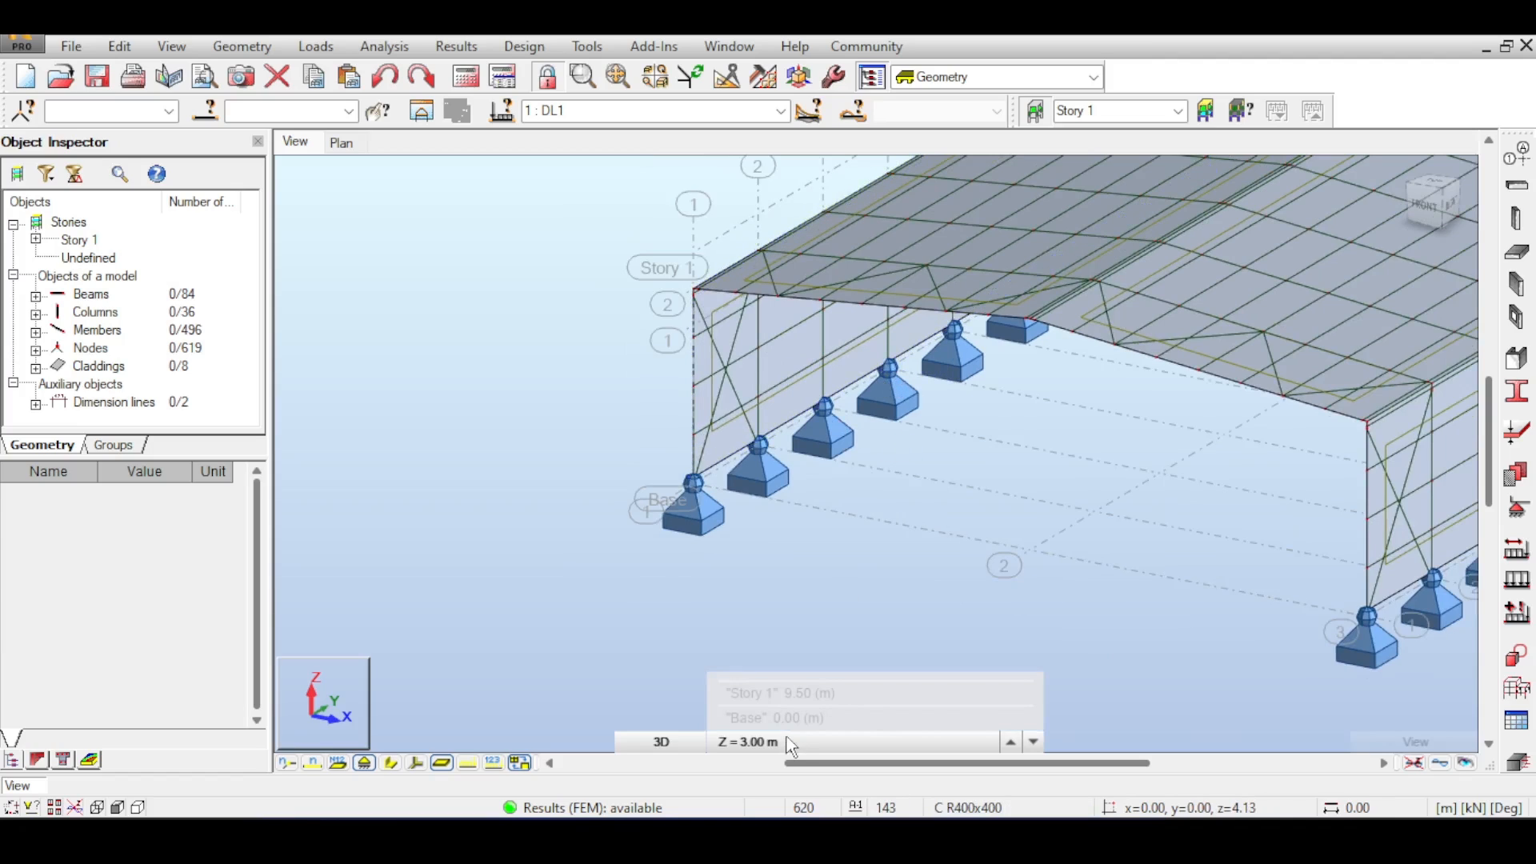
# - Set the working plane to XZ 3D at structure axis 1 and zoom around the end-wall corner
pyautogui.click(694, 741)
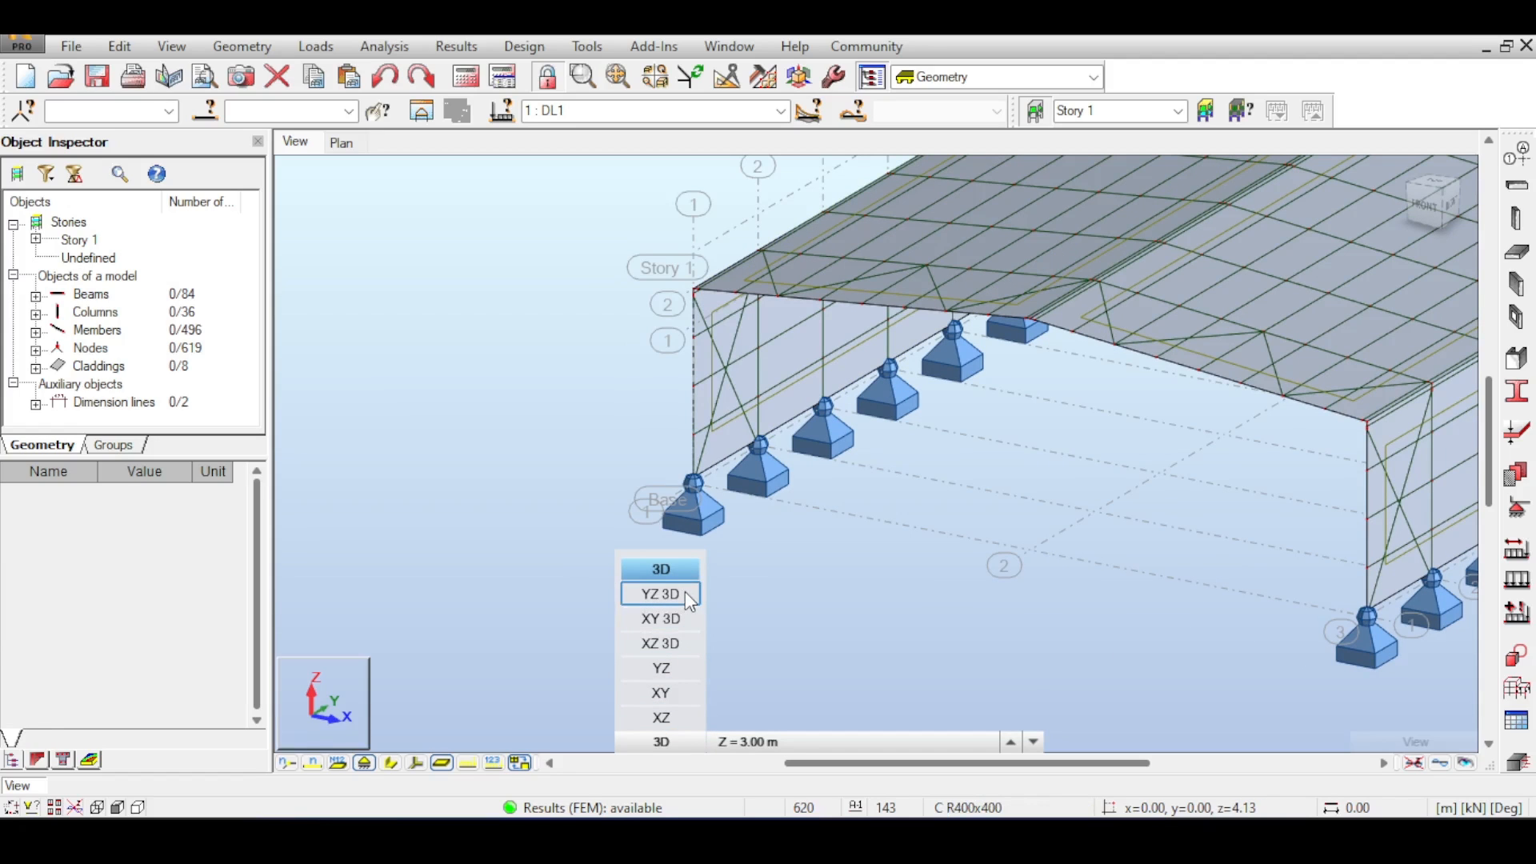
pyautogui.click(666, 644)
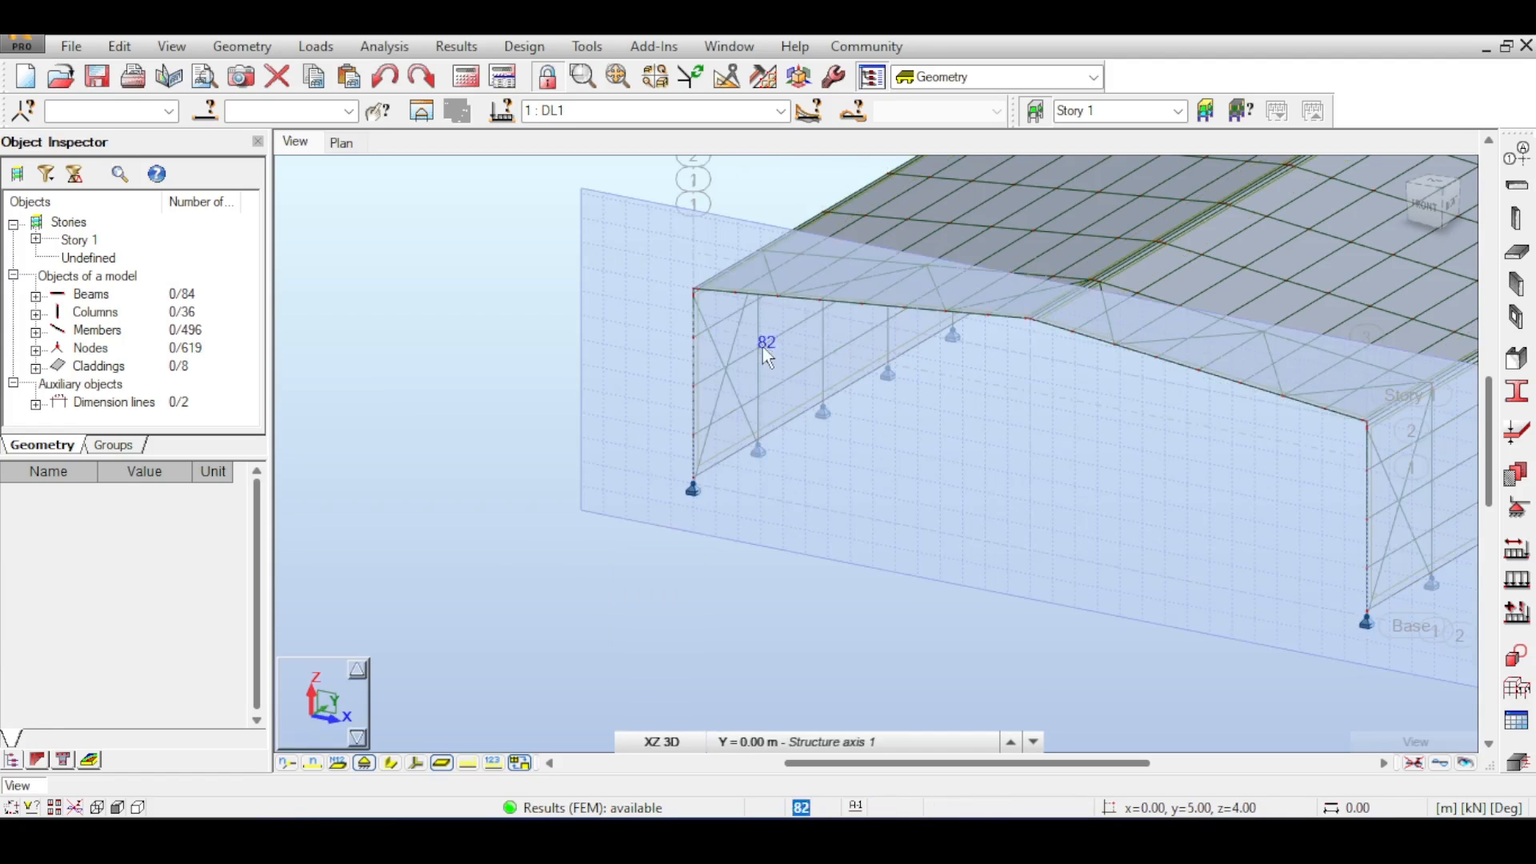
pyautogui.scroll(4, 770, 298)
pyautogui.scroll(-5, 771, 296)
pyautogui.moveTo(772, 296); pyautogui.dragTo(710, 399, button='middle')
pyautogui.scroll(3, 524, 300)
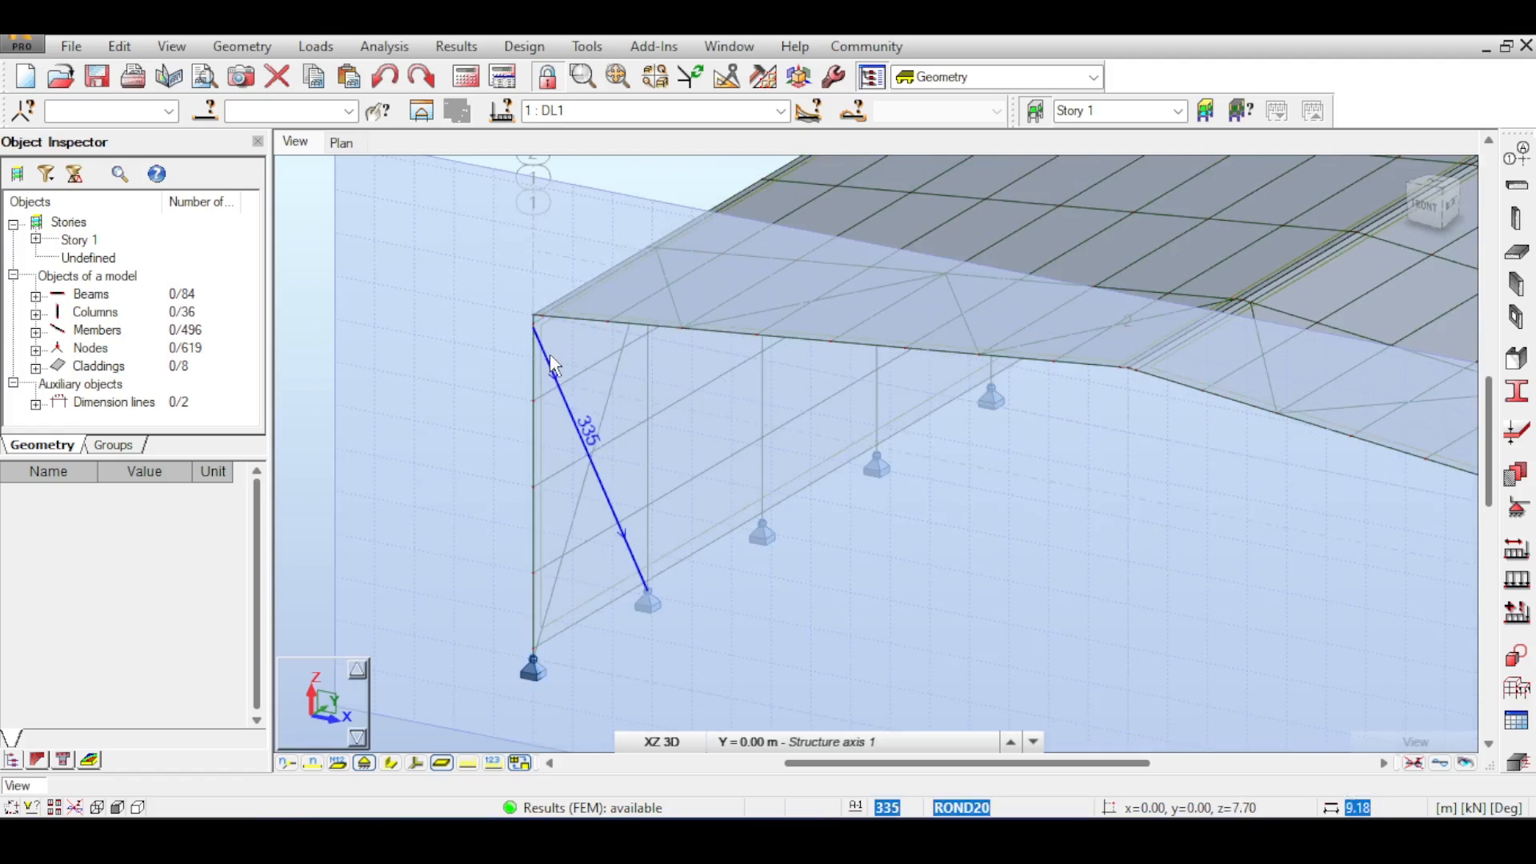
pyautogui.scroll(-6, 661, 416)
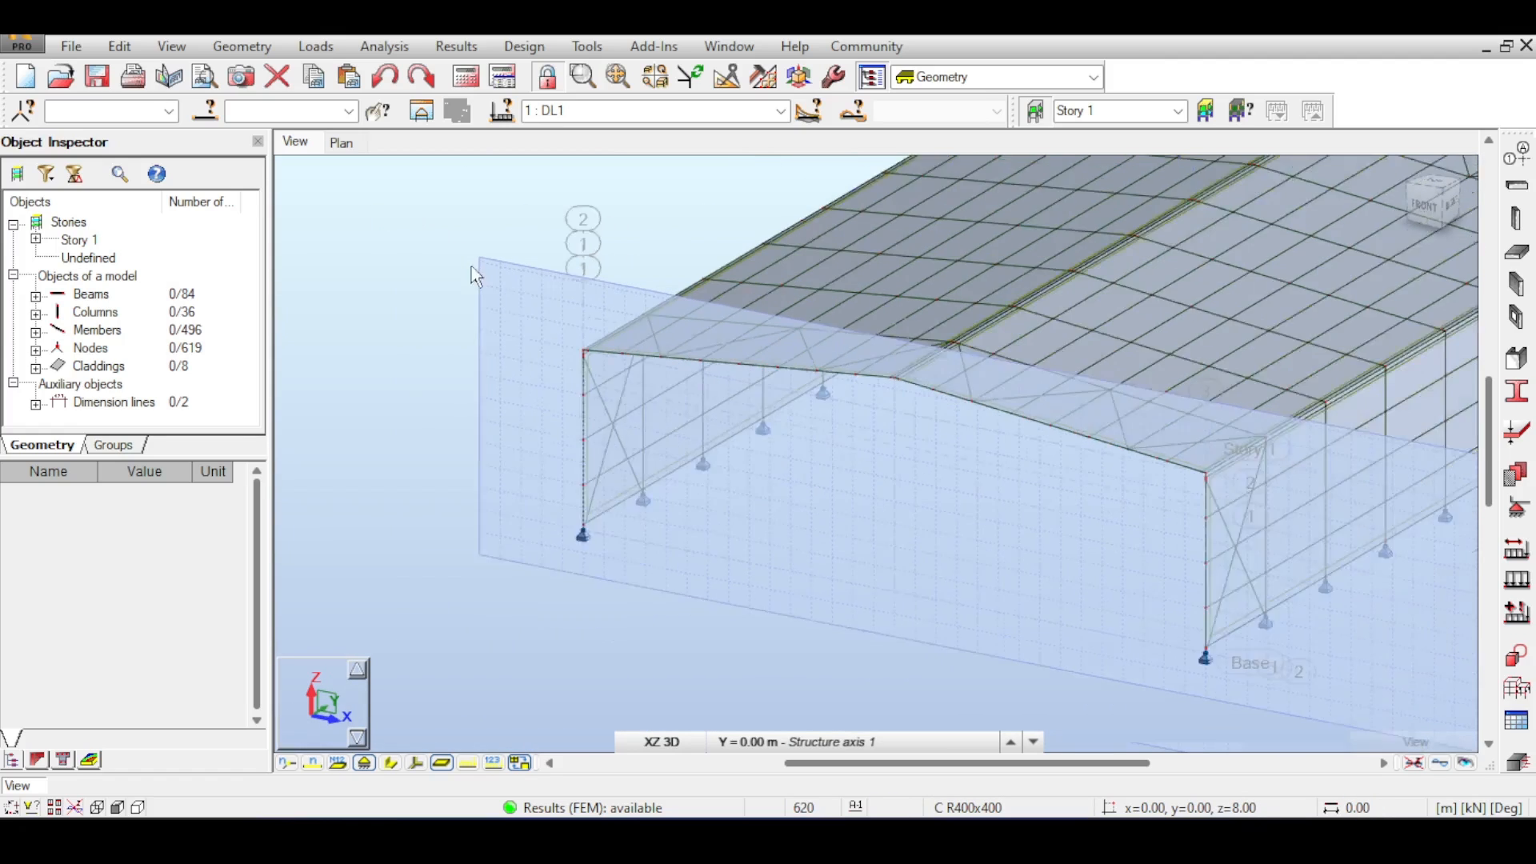
pyautogui.scroll(-3, 988, 386)
pyautogui.scroll(6, 740, 379)
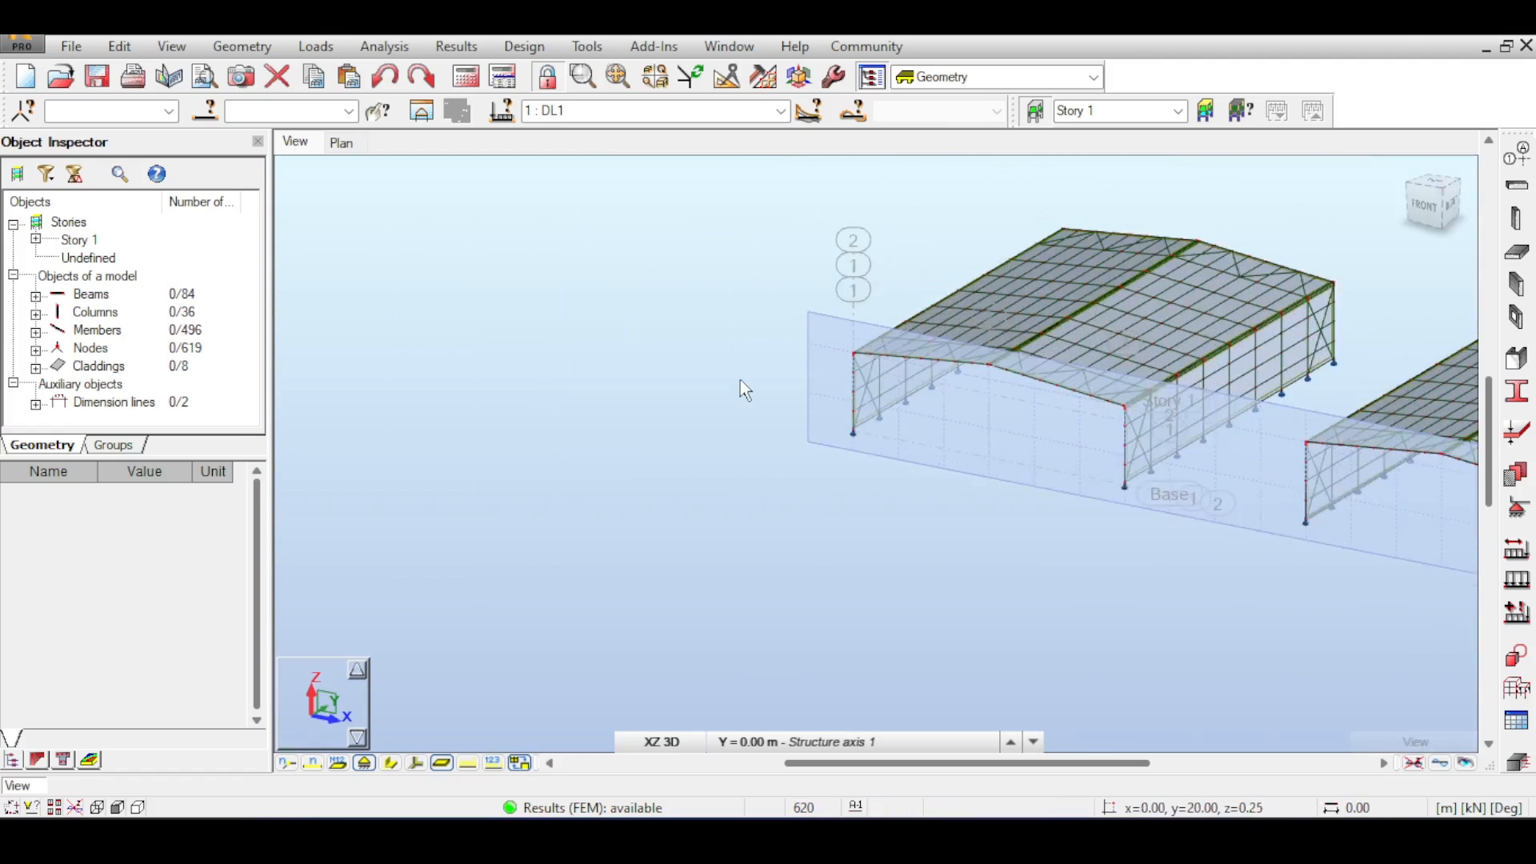
pyautogui.moveTo(845, 320); pyautogui.dragTo(743, 316, button='middle')
pyautogui.moveTo(843, 752)
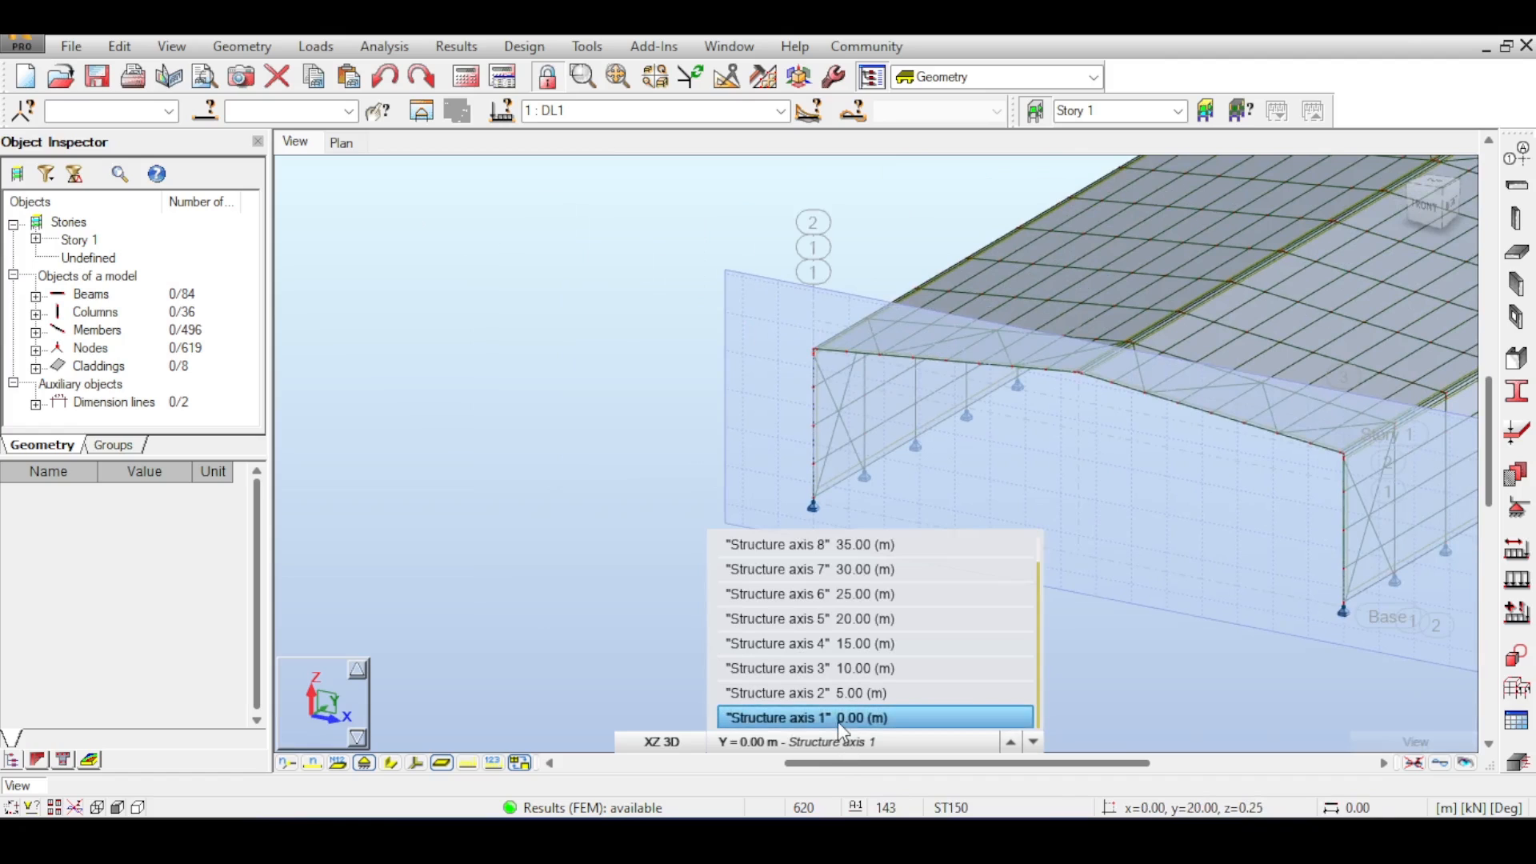
pyautogui.scroll(5, 827, 318)
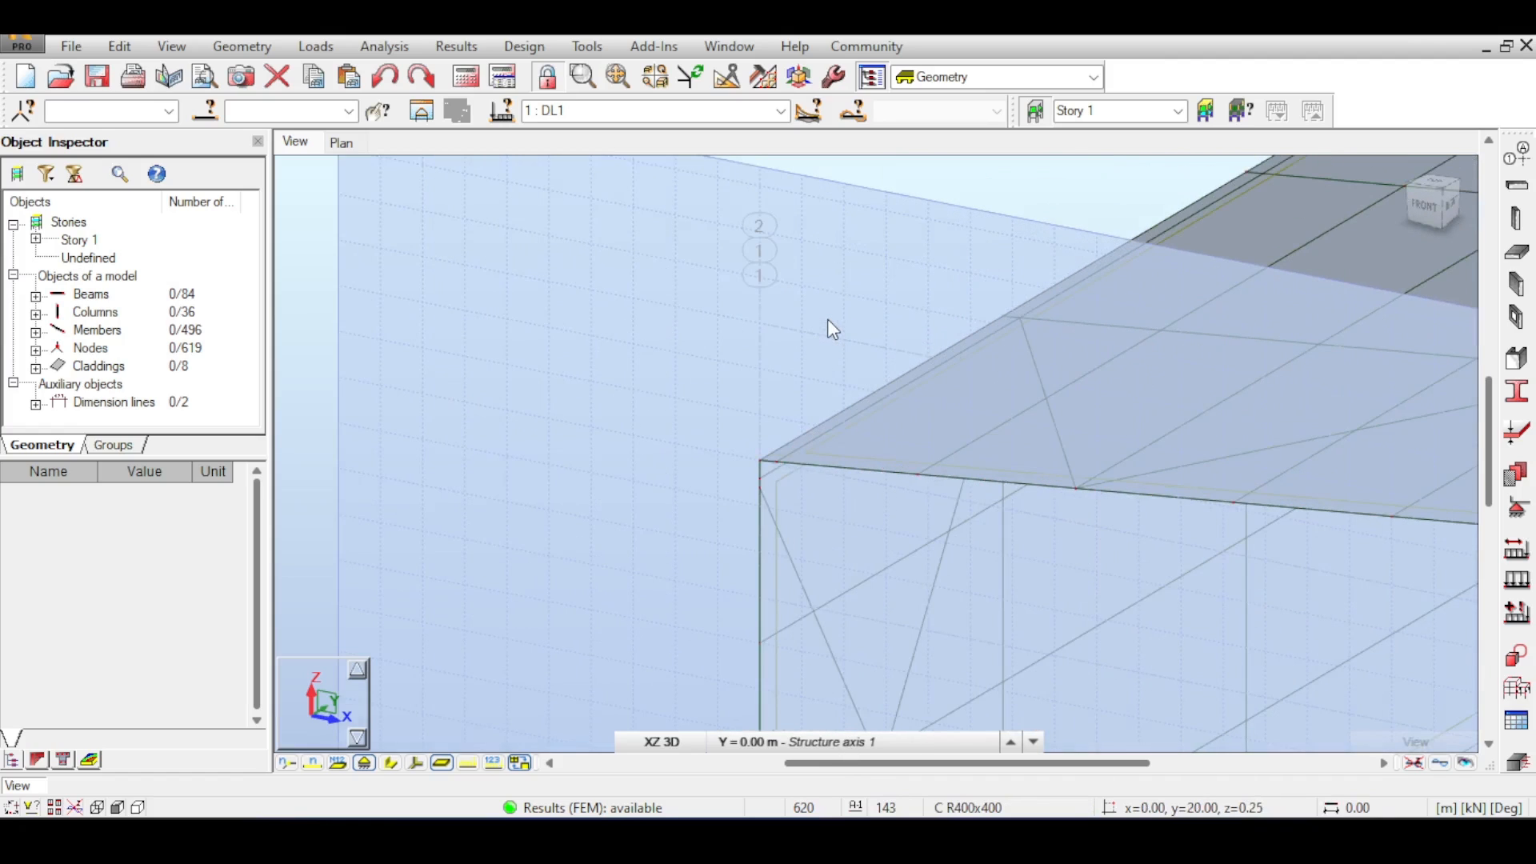
pyautogui.scroll(-2, 827, 318)
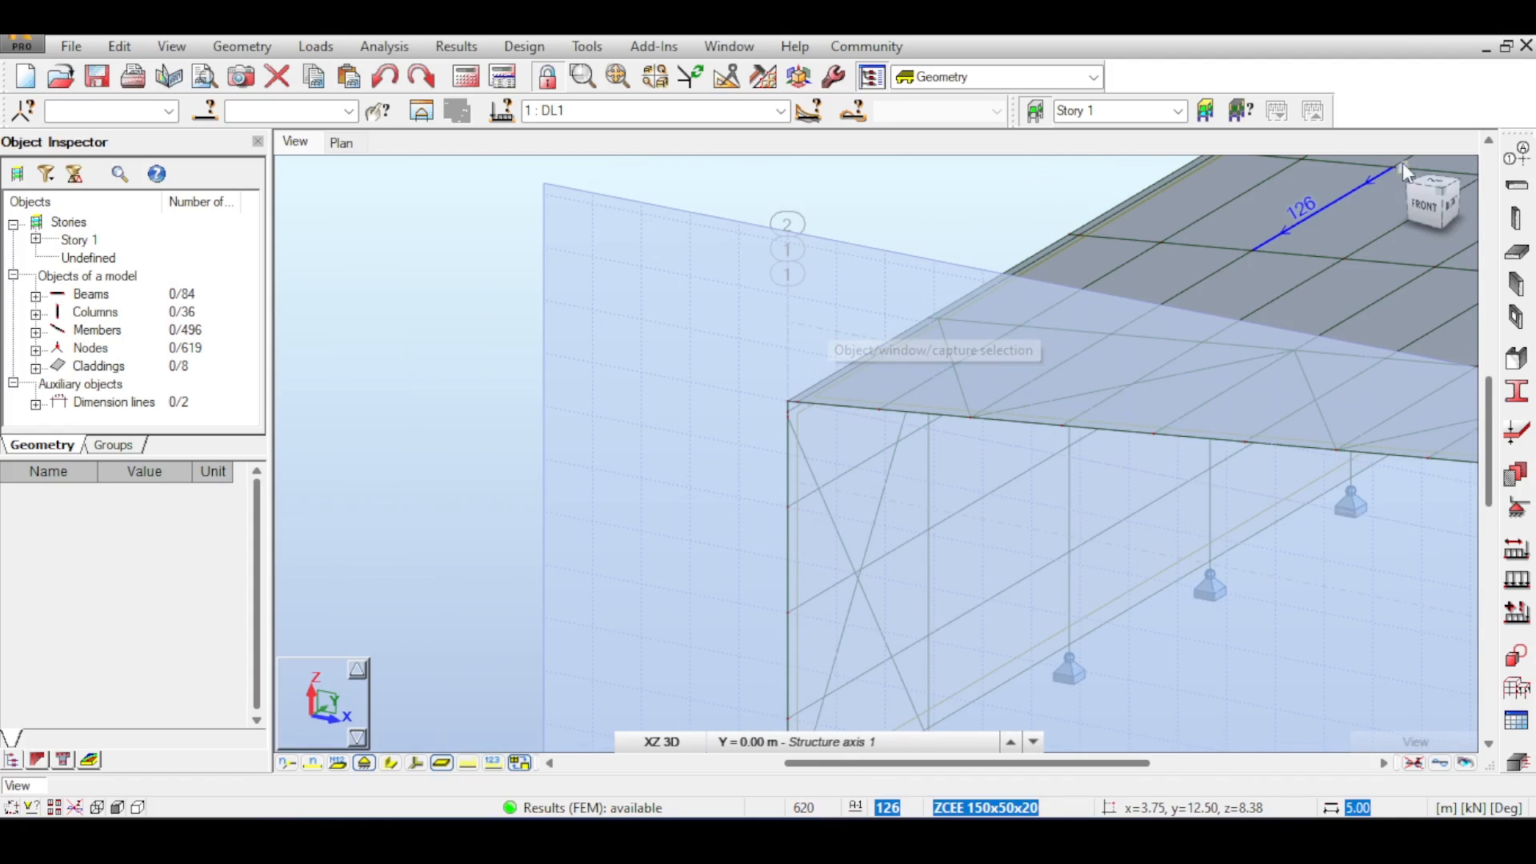
# - Add an X structural axis at 0.70 m and apply the axis definition
pyautogui.click(1519, 156)
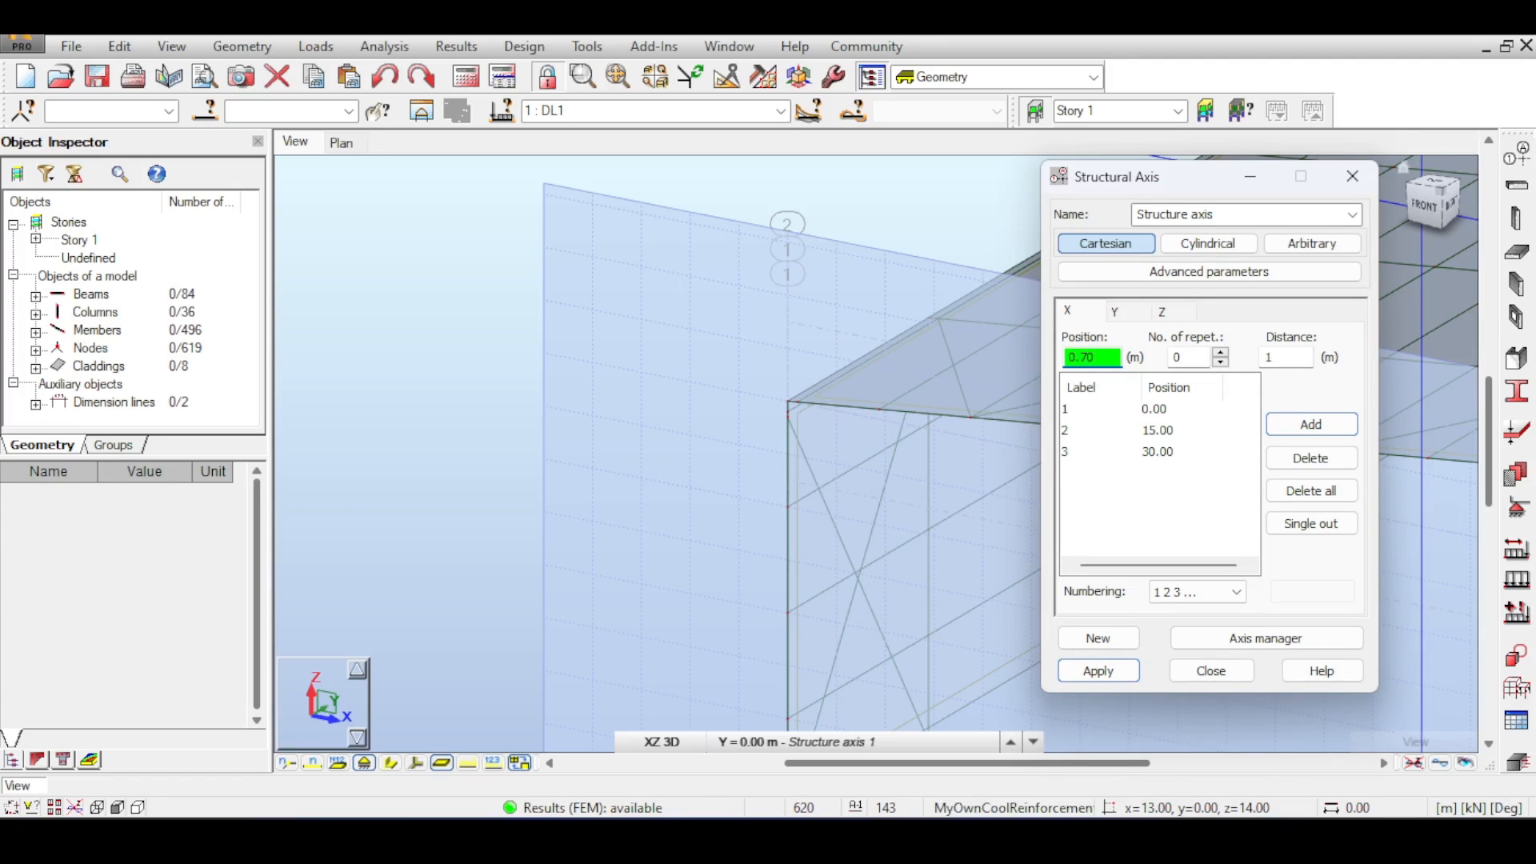
pyautogui.click(1288, 426)
pyautogui.click(1118, 671)
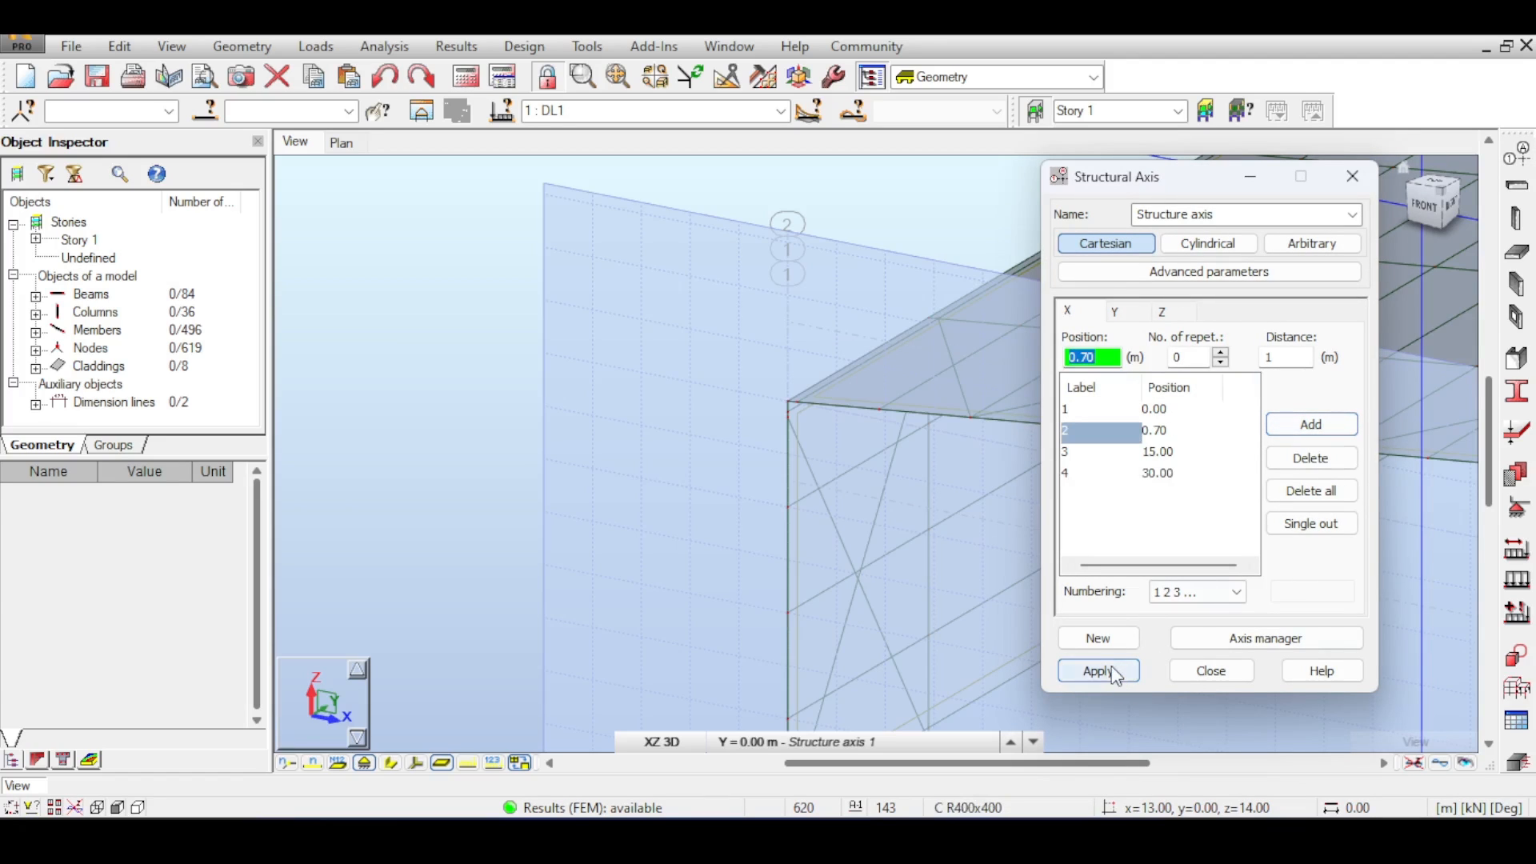
pyautogui.scroll(6, 560, 418)
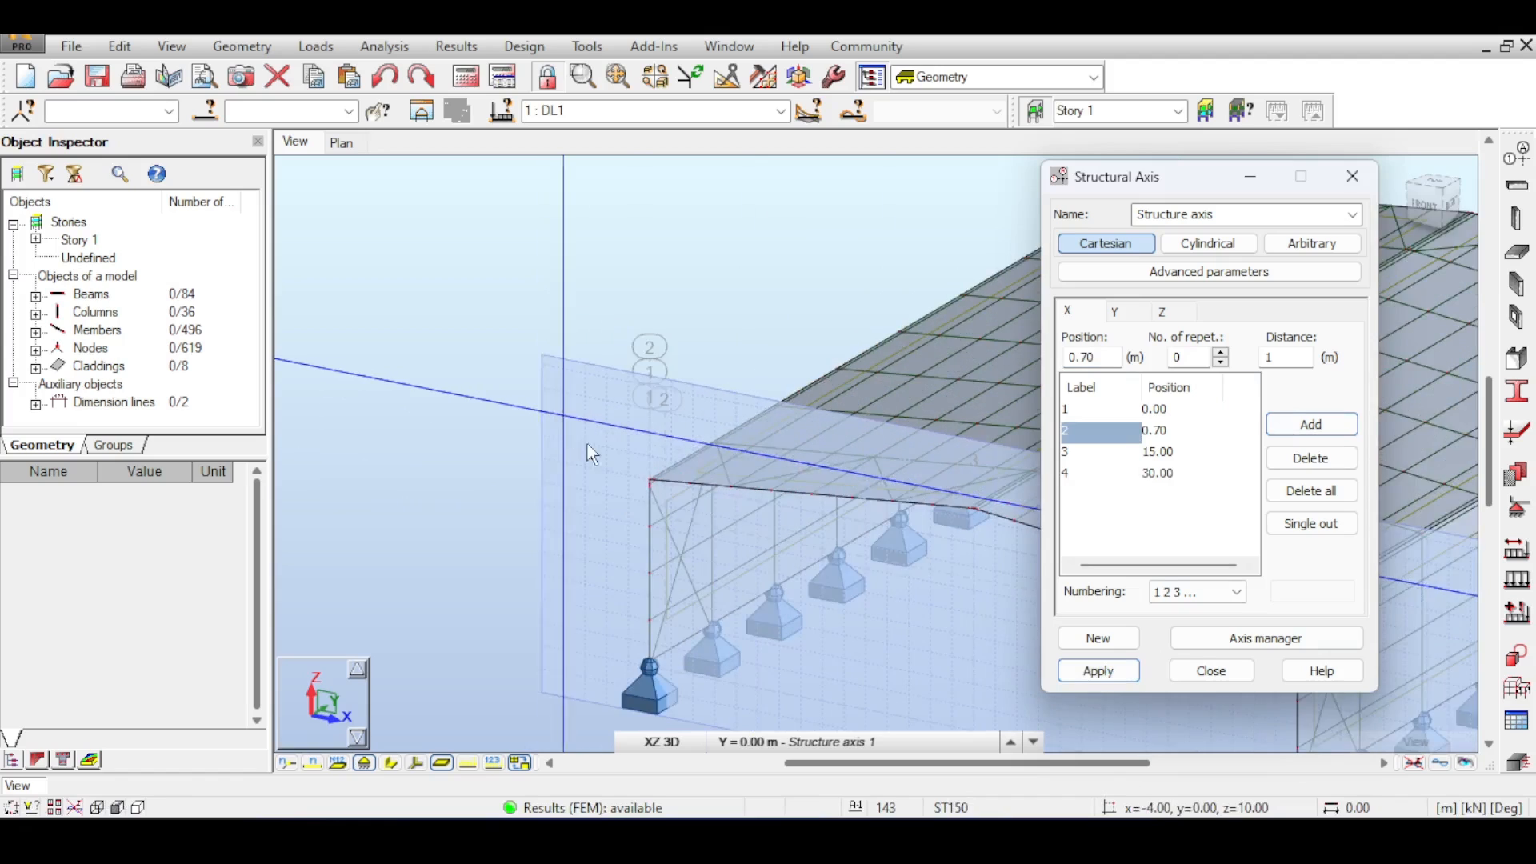
pyautogui.scroll(-1, 680, 432)
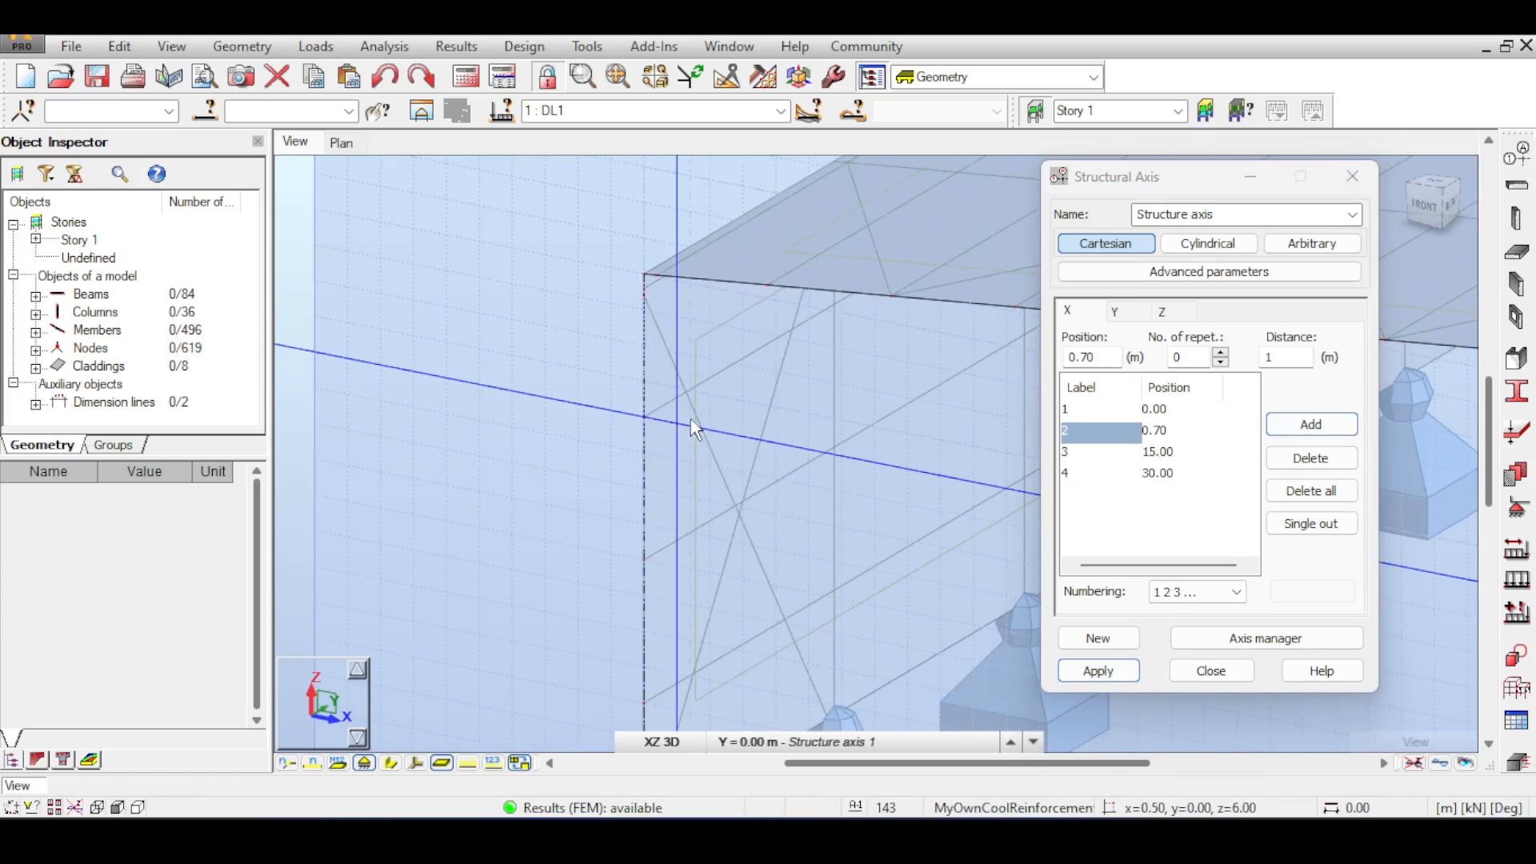
pyautogui.scroll(-2, 941, 402)
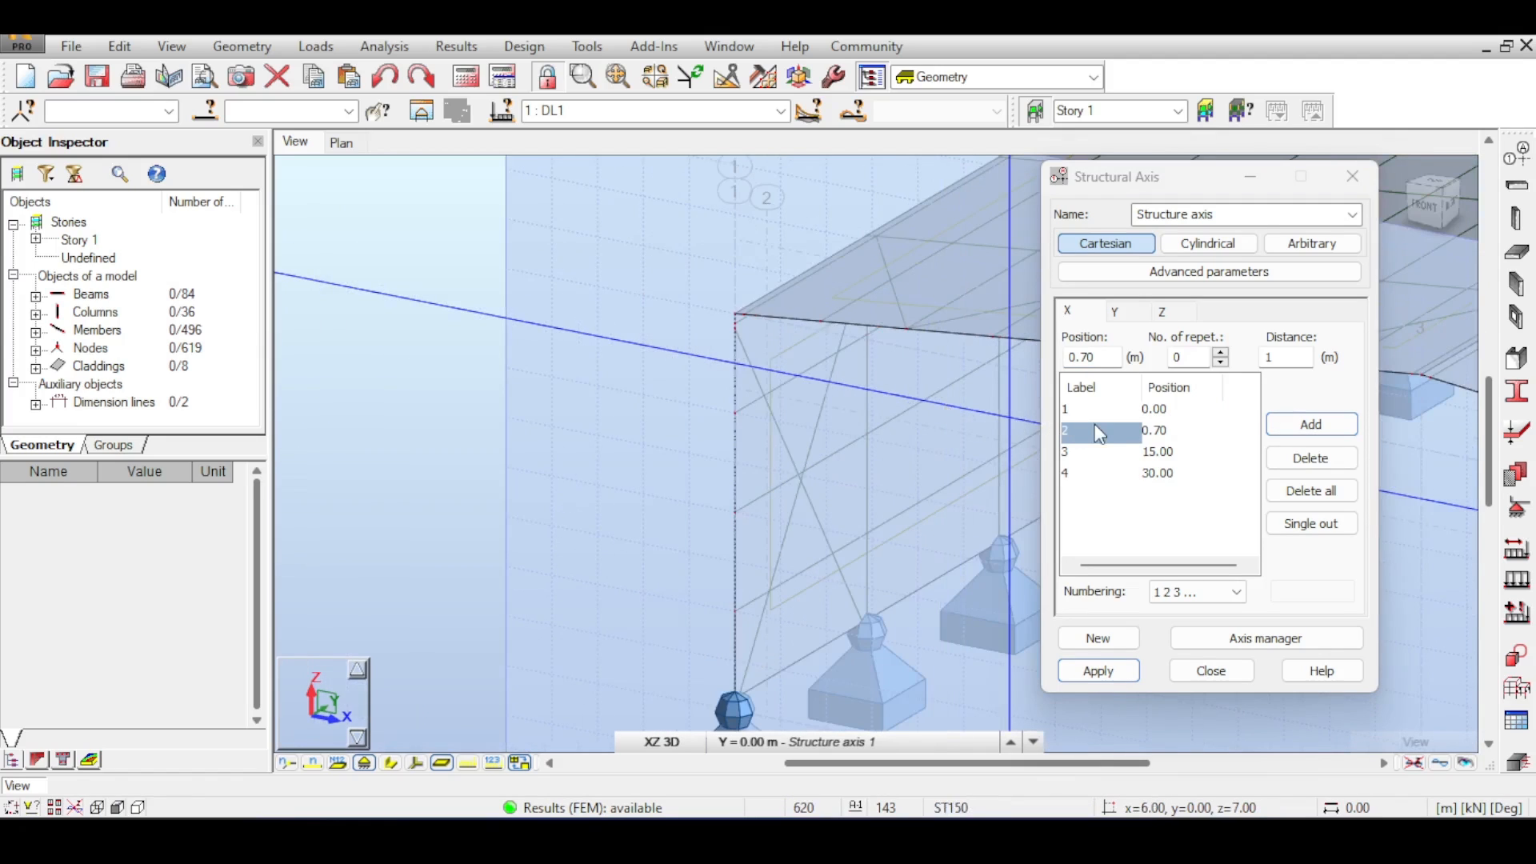
# - Add an X structural axis at 29.30 m, apply the axis definition and close the dialog
pyautogui.doubleClick(1102, 354)
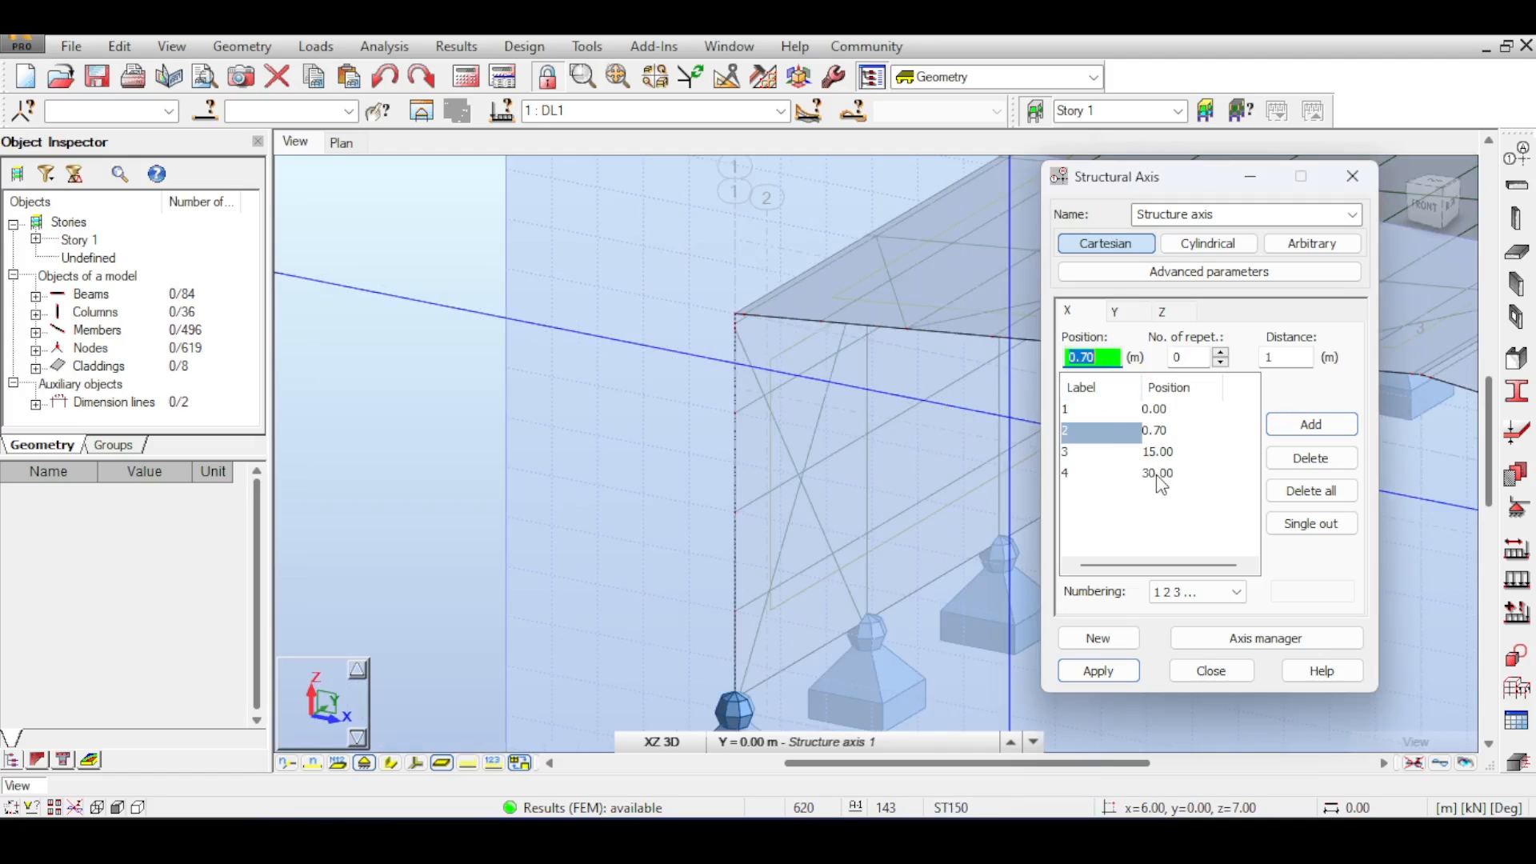
pyautogui.write('29')
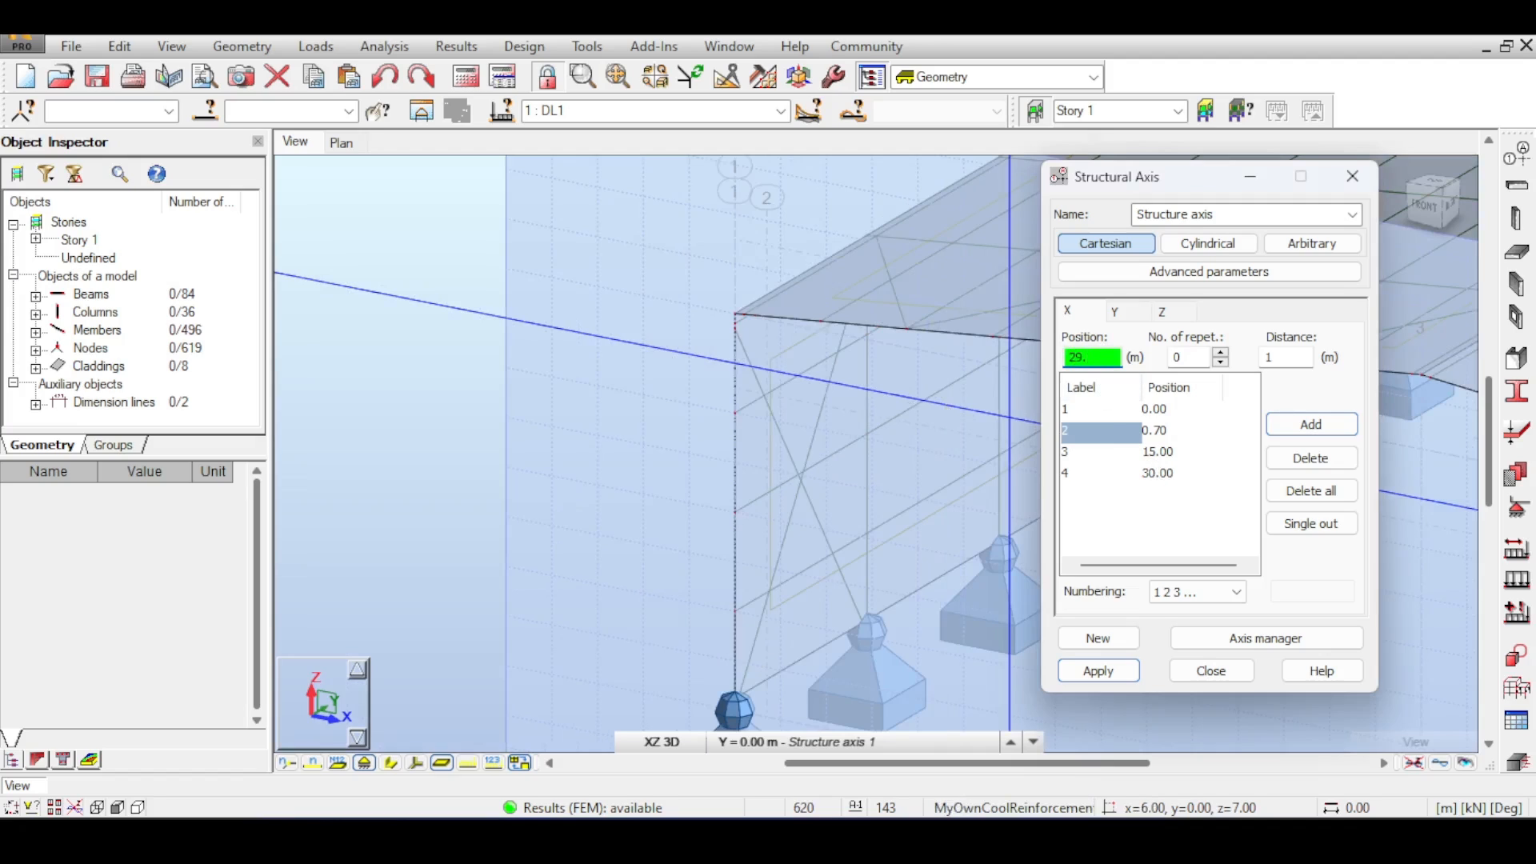
pyautogui.write('.3')
pyautogui.click(1350, 427)
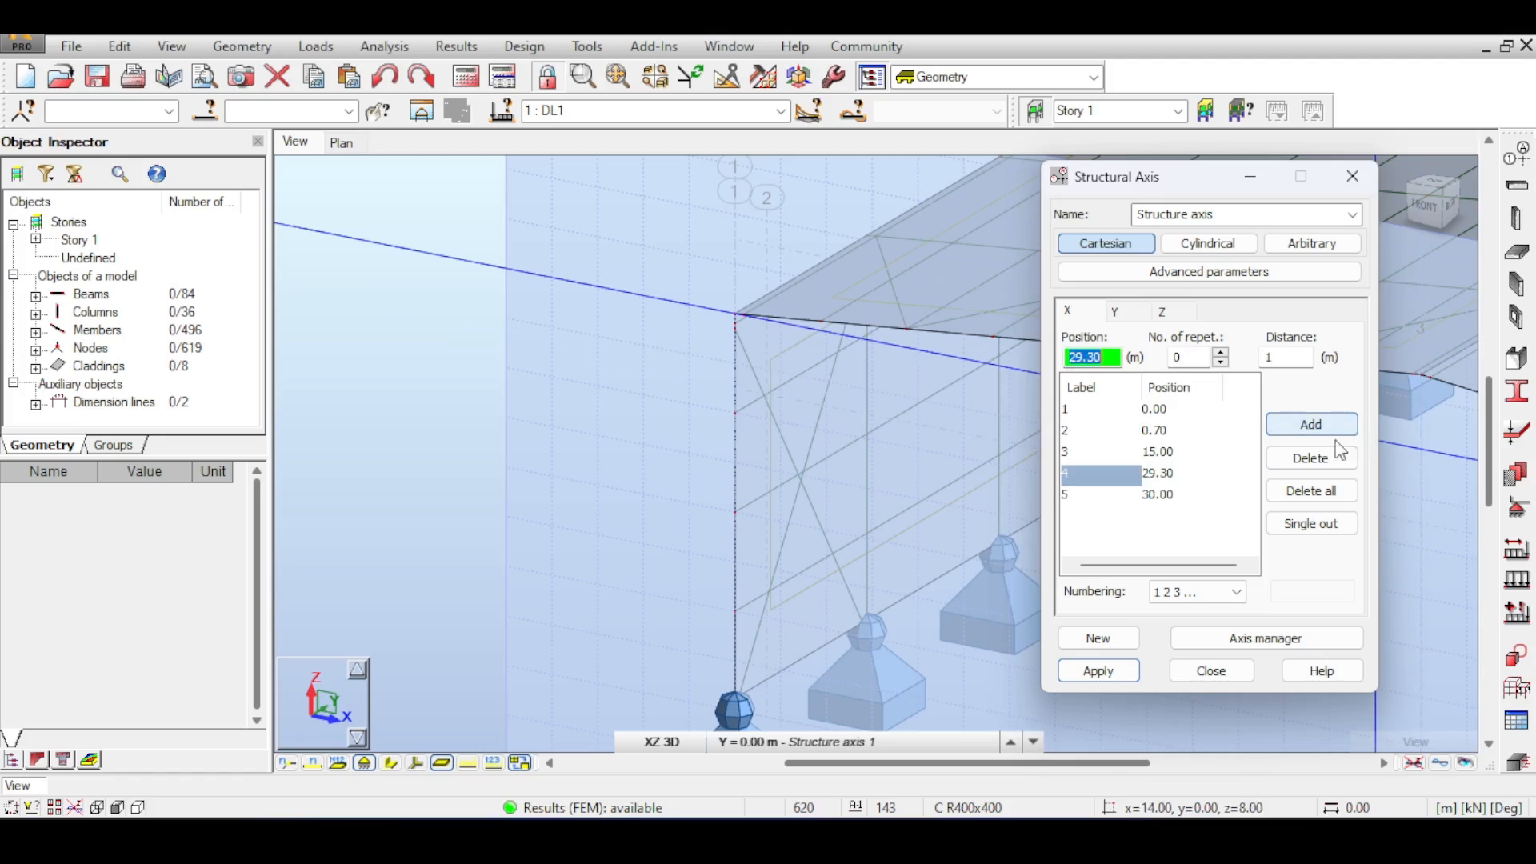
pyautogui.click(1104, 669)
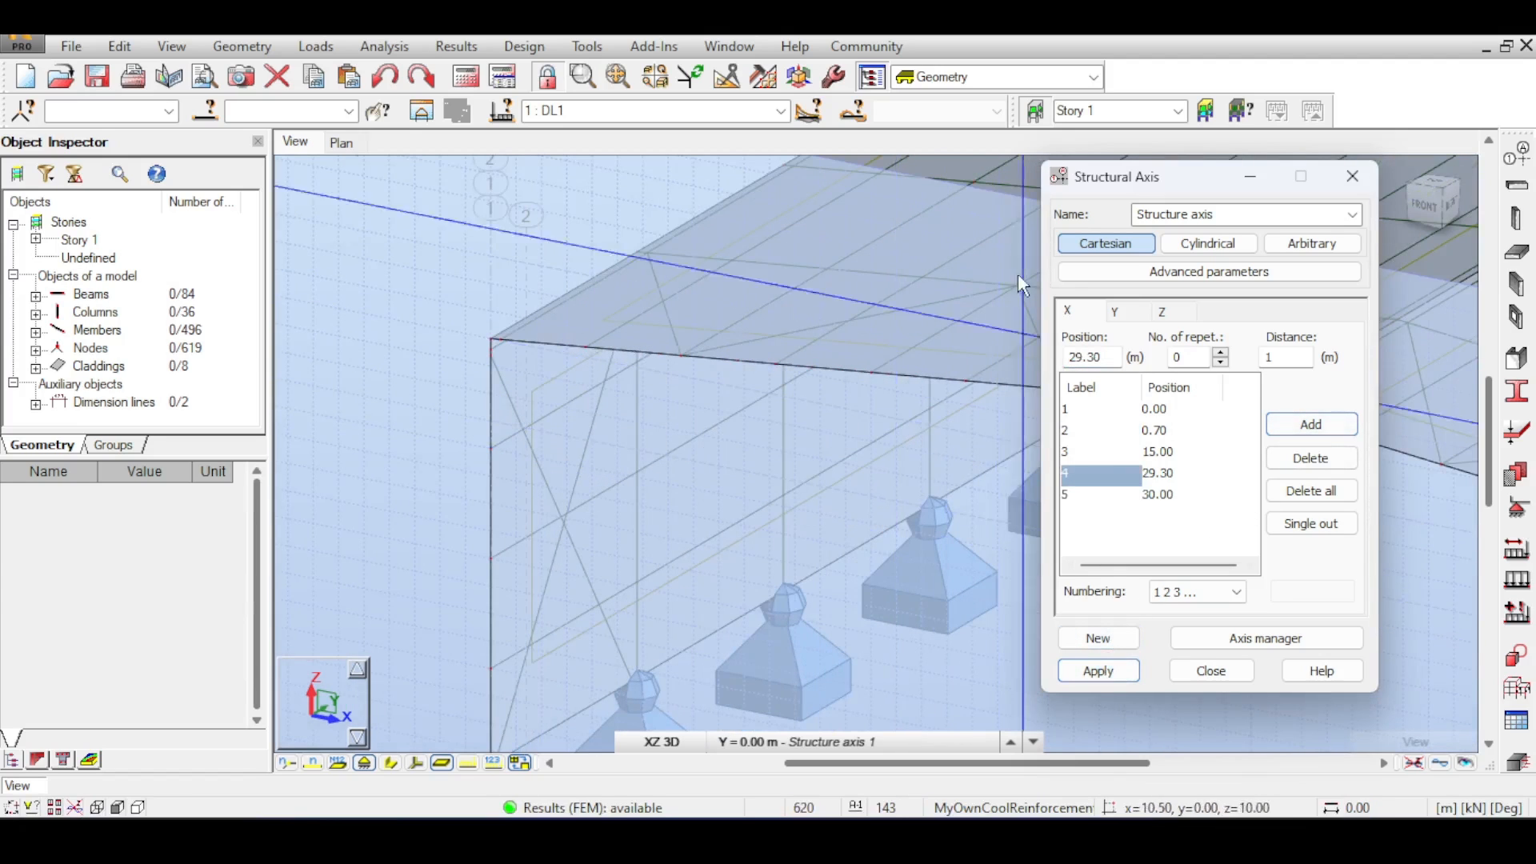
pyautogui.click(1210, 671)
# - Switch to the 2D XZ view of the frame and set the beam section to IPE550
pyautogui.click(661, 742)
pyautogui.click(676, 718)
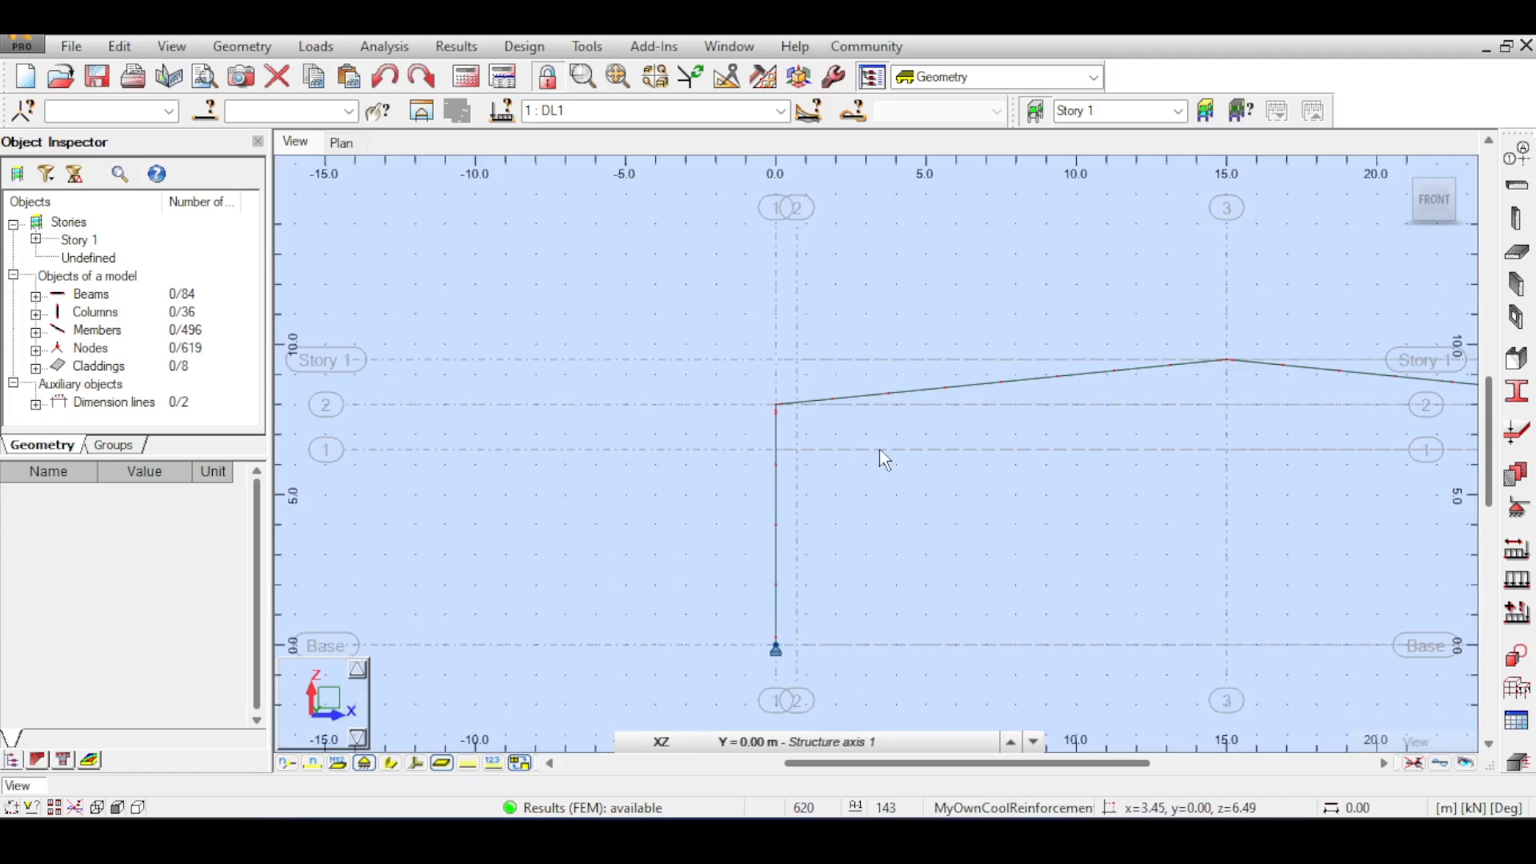
pyautogui.moveTo(911, 458); pyautogui.dragTo(496, 363, button='middle')
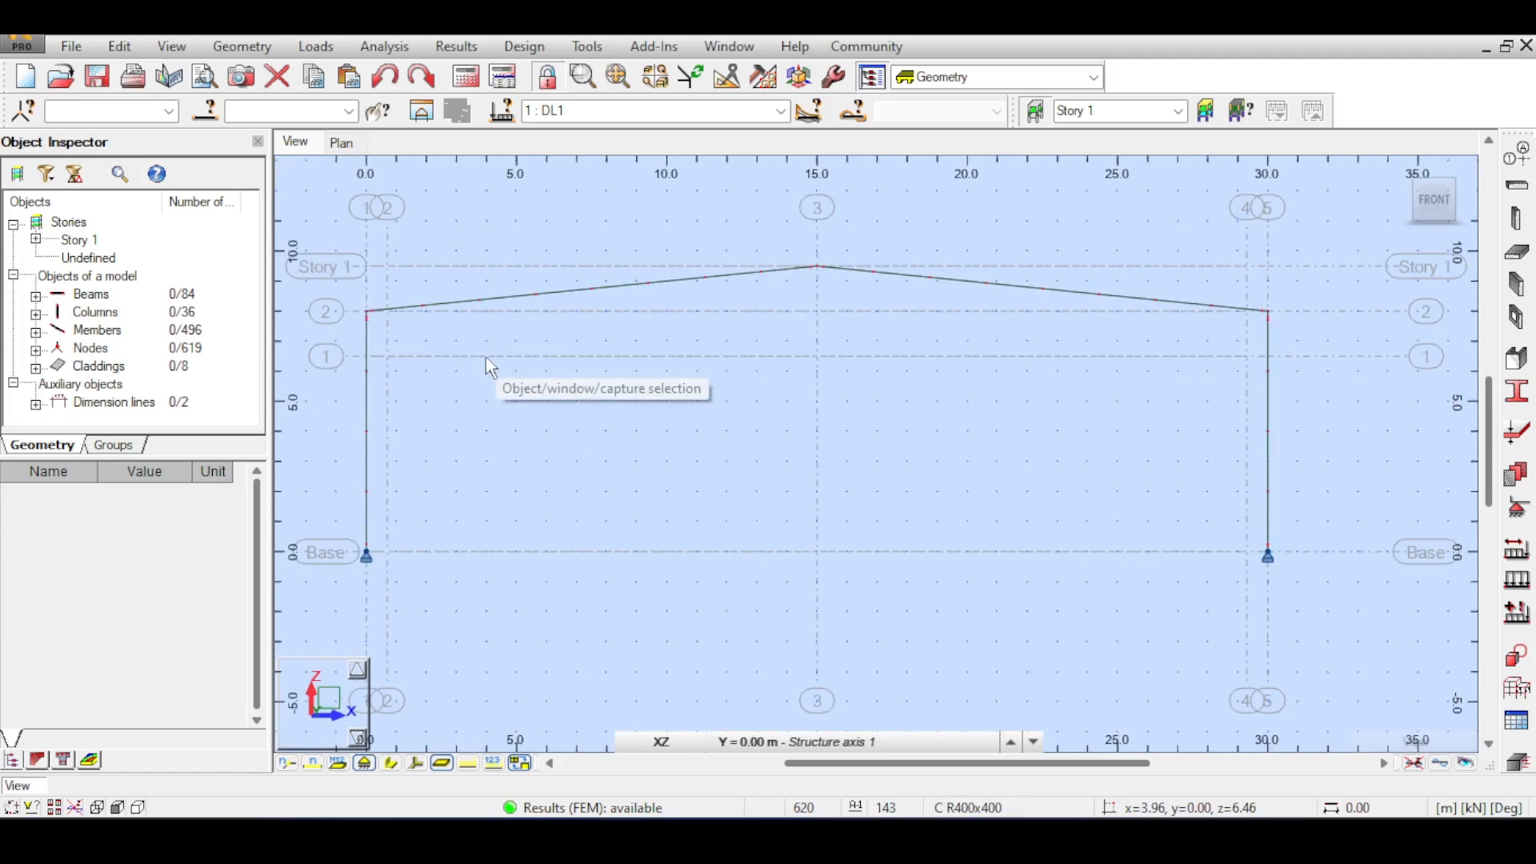
pyautogui.scroll(2, 490, 360)
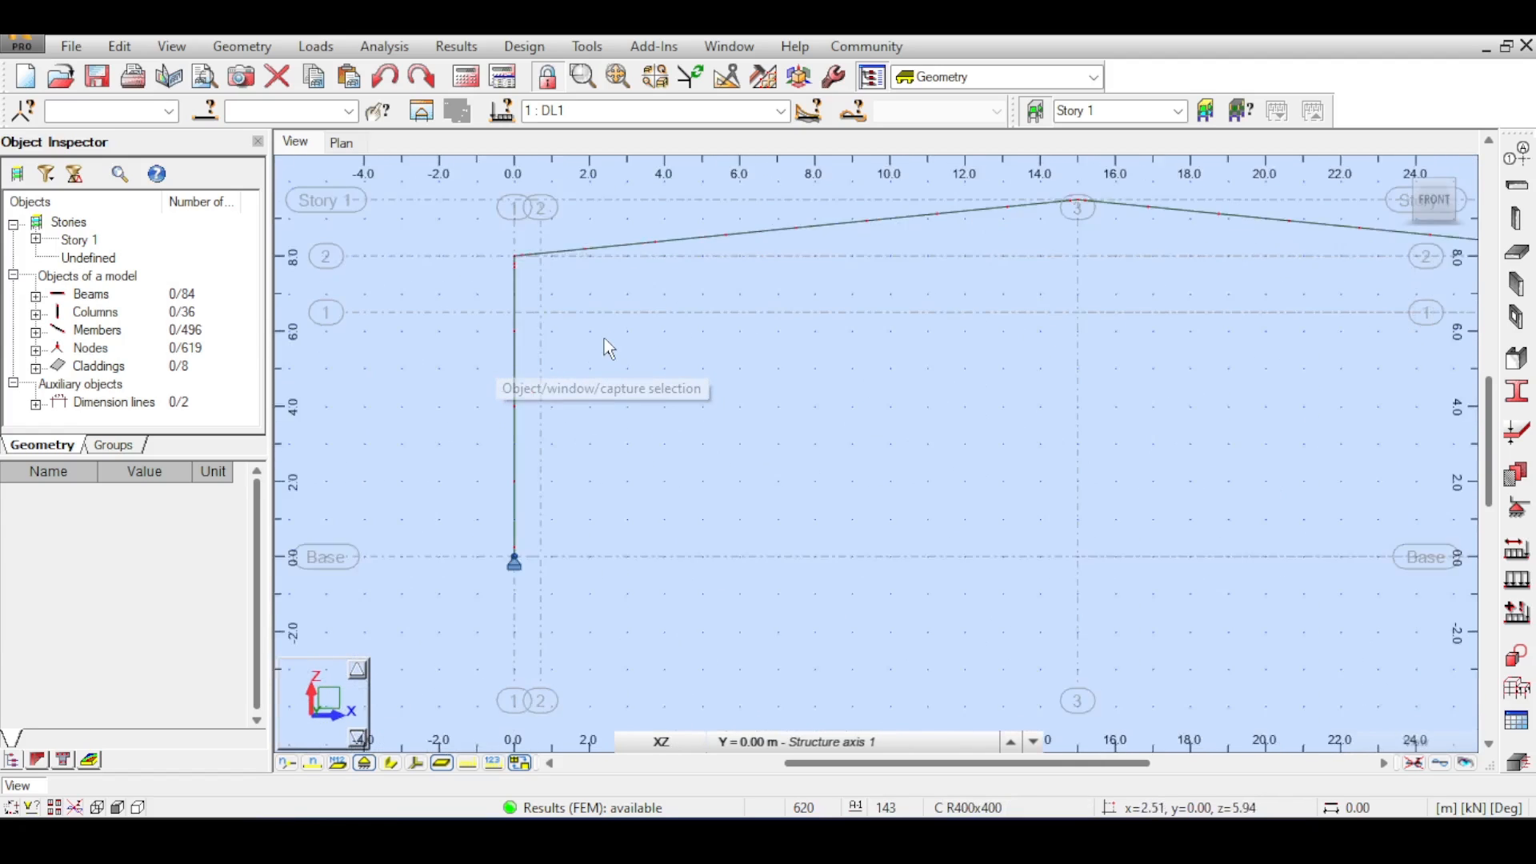
pyautogui.click(1517, 185)
pyautogui.click(1337, 479)
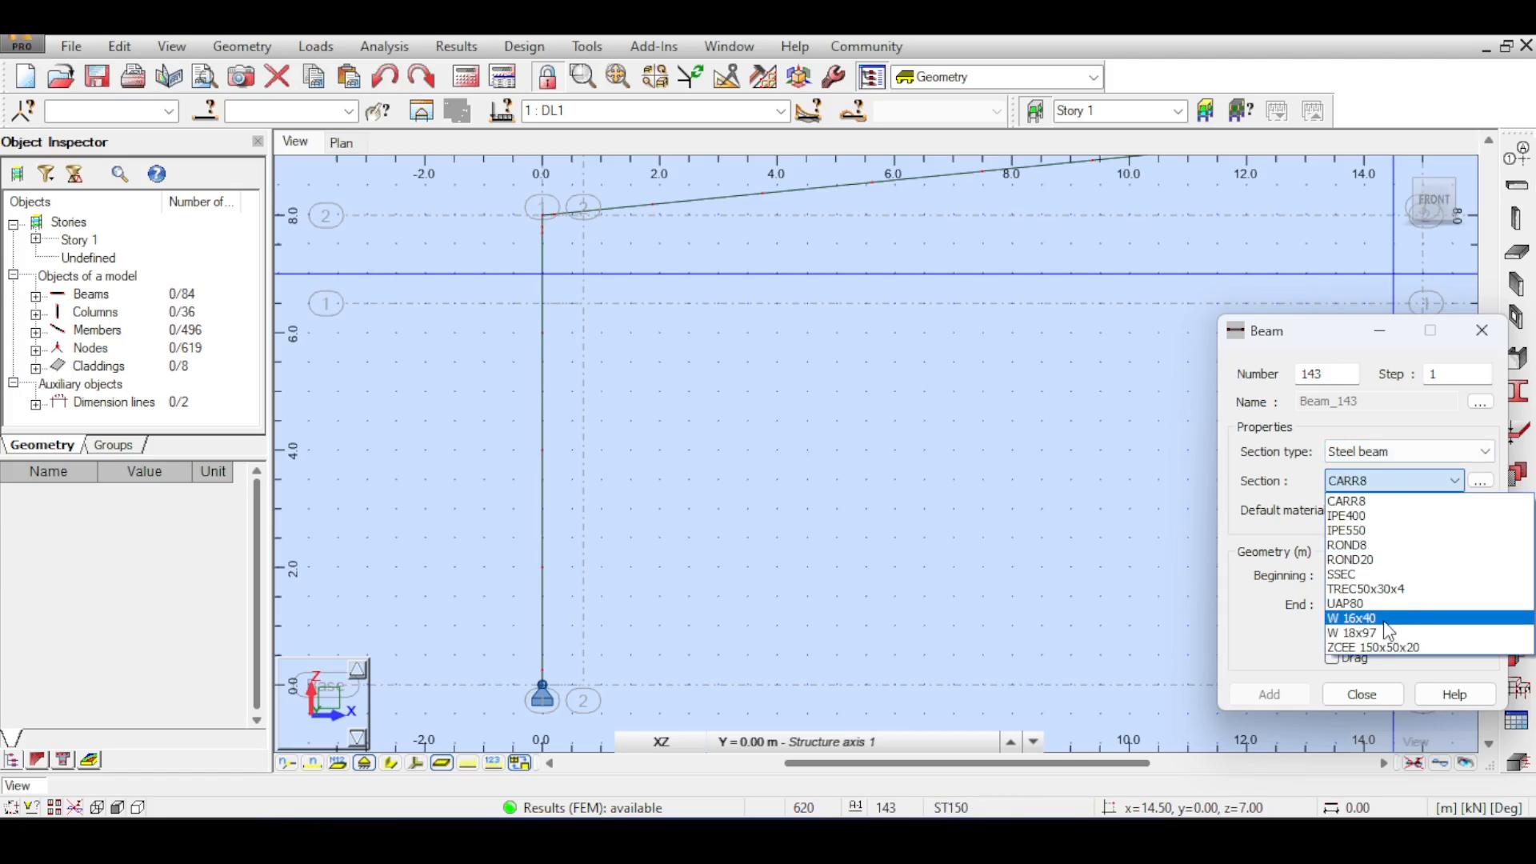
pyautogui.click(1388, 531)
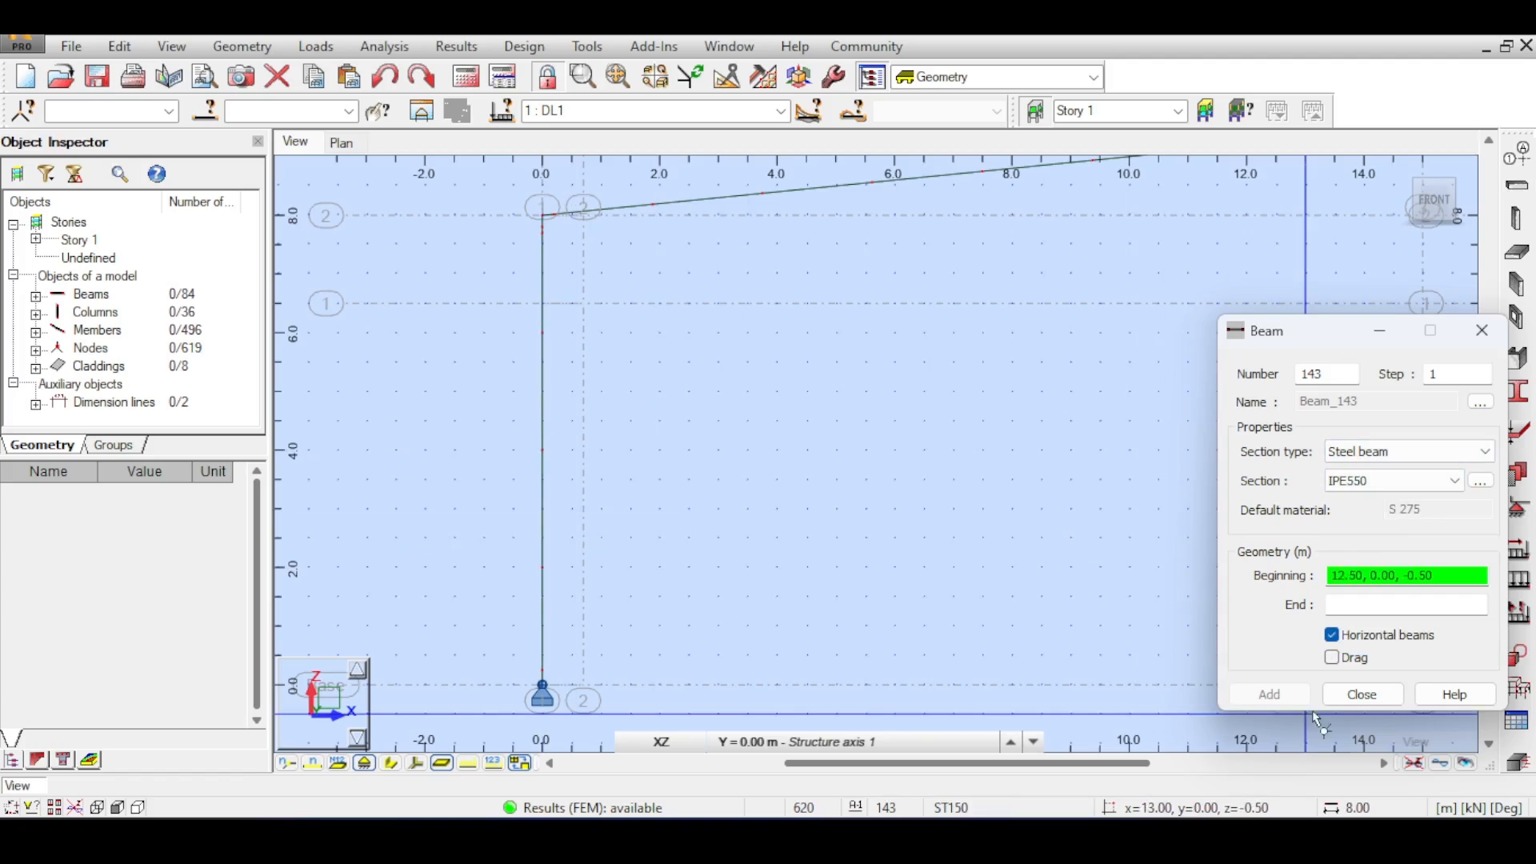
pyautogui.press('Escape')
# - Open the left column's object properties and check its section dimensions
pyautogui.rightClick(542, 350)
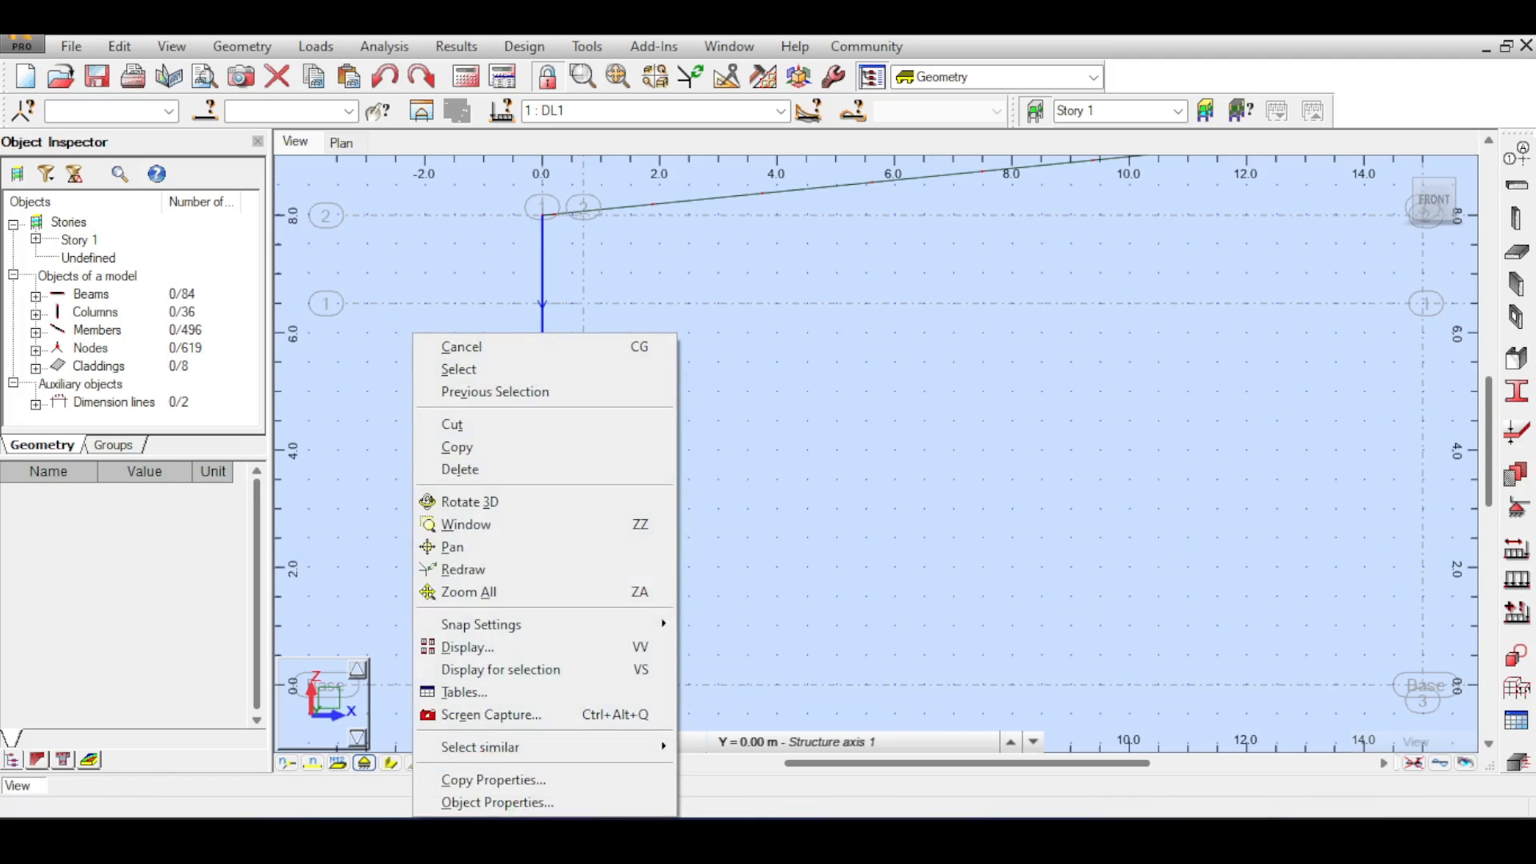
pyautogui.click(536, 802)
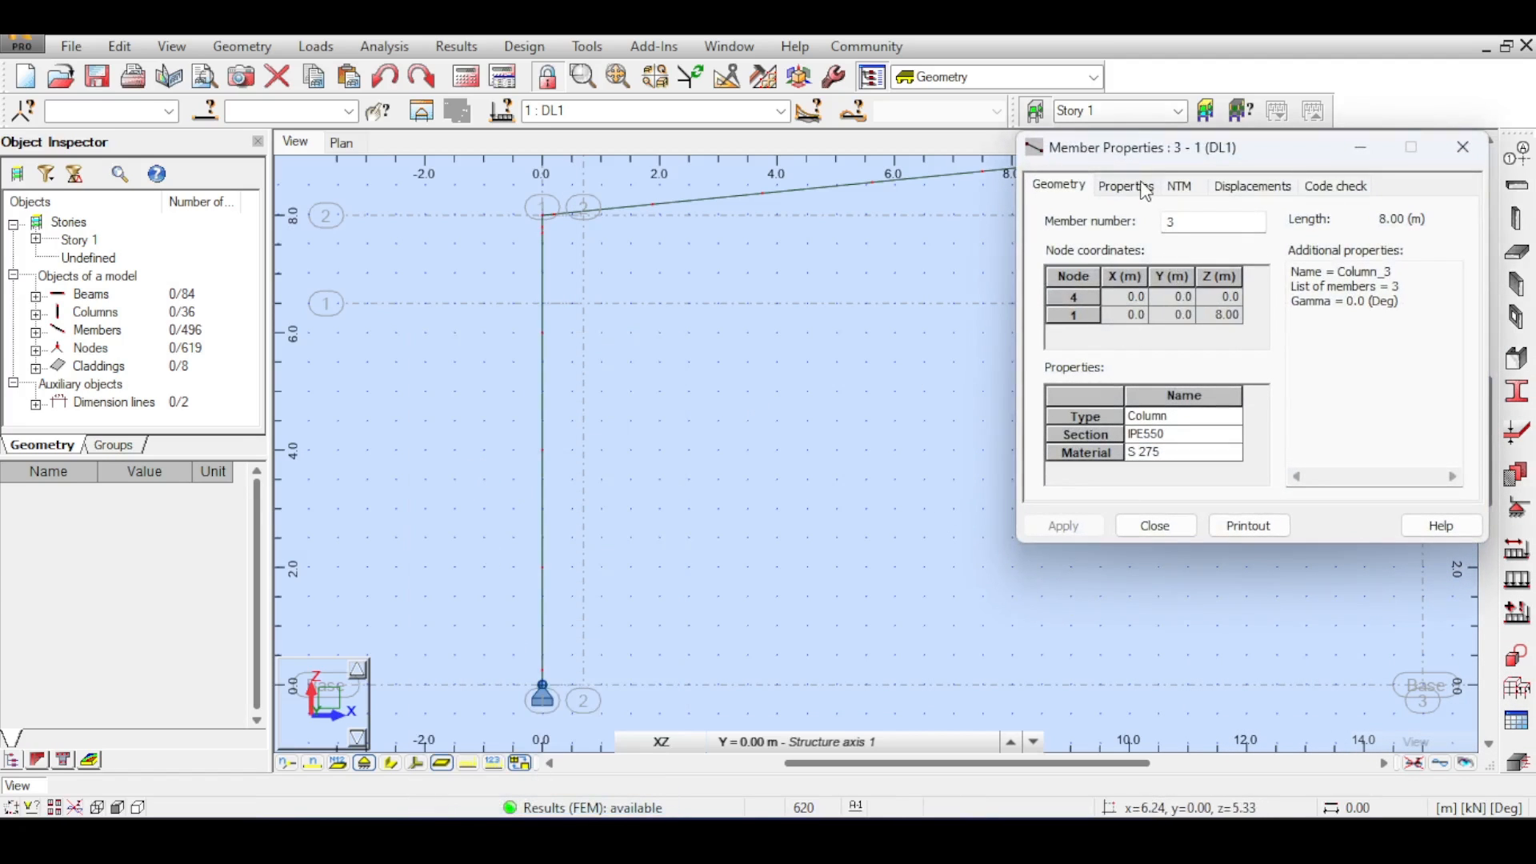
pyautogui.click(1144, 188)
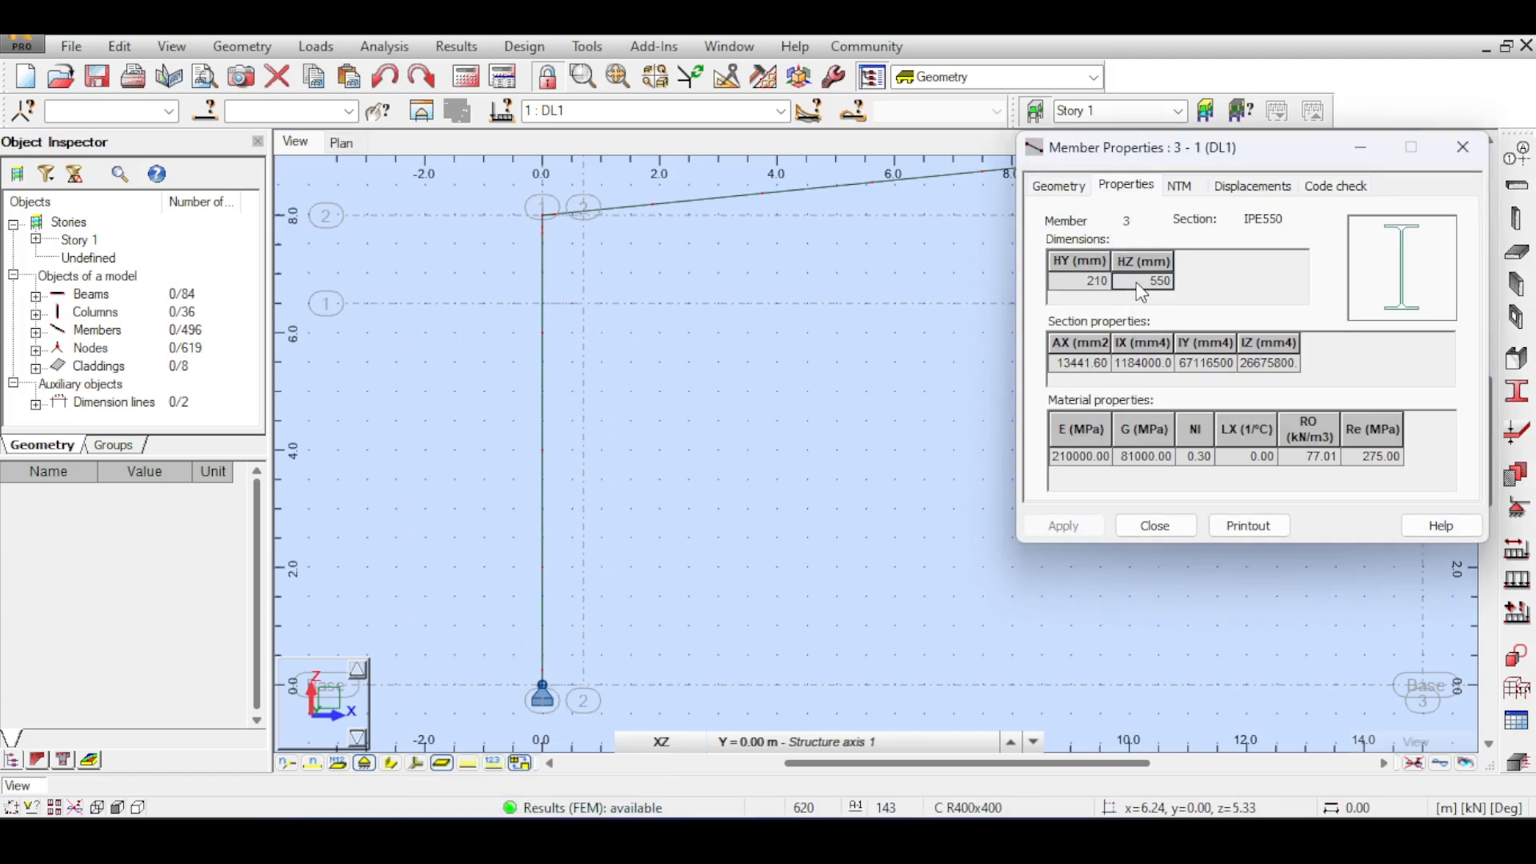
pyautogui.click(1447, 148)
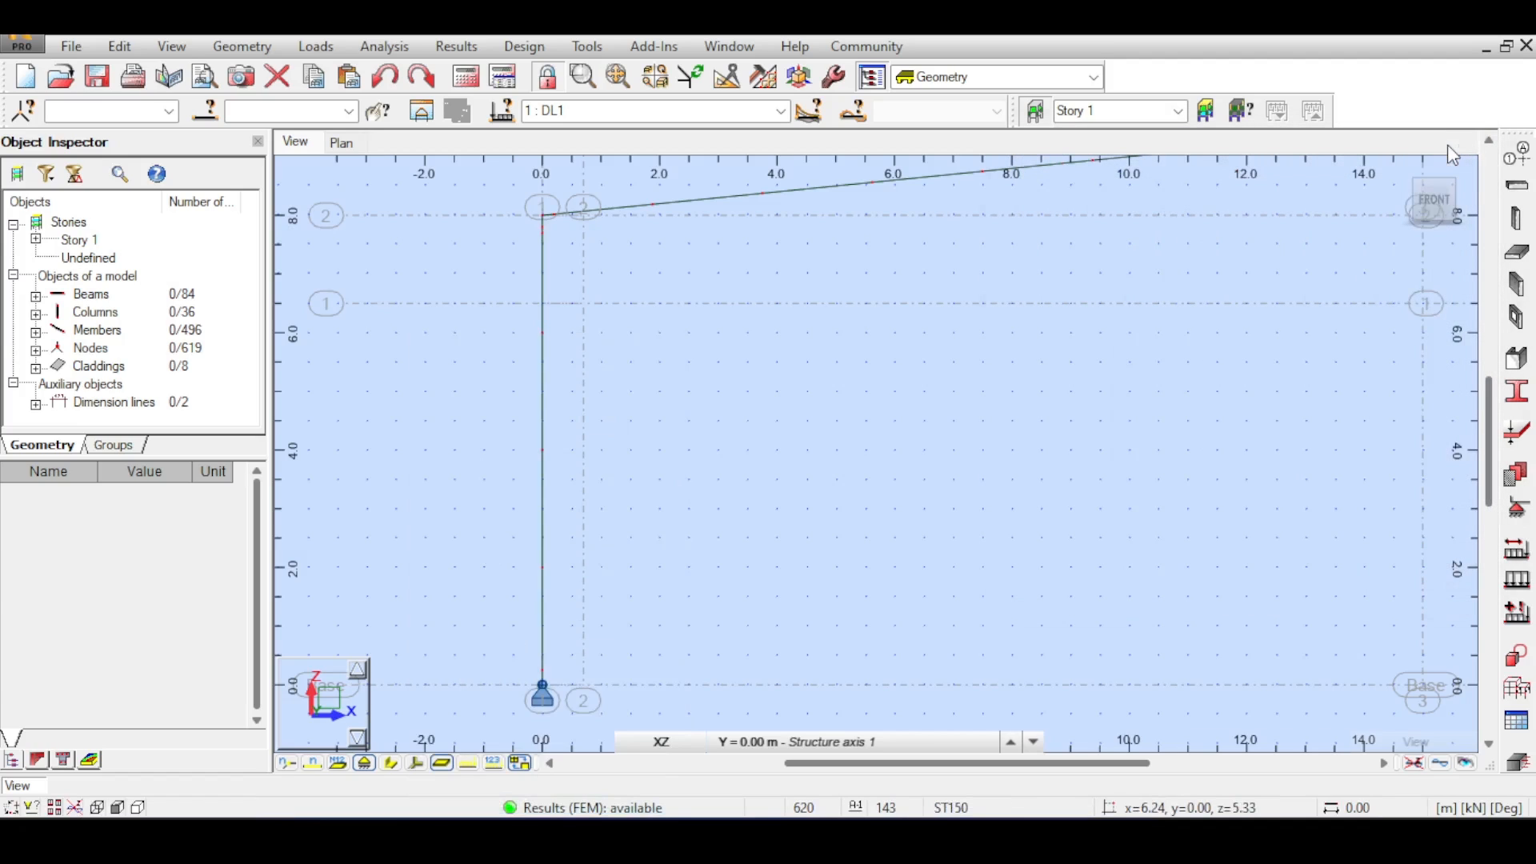
# - Draw horizontal IPE550 beams at 6.5 m height from the left column to 0.70 m and from the right column to 29.30 m
pyautogui.click(1517, 187)
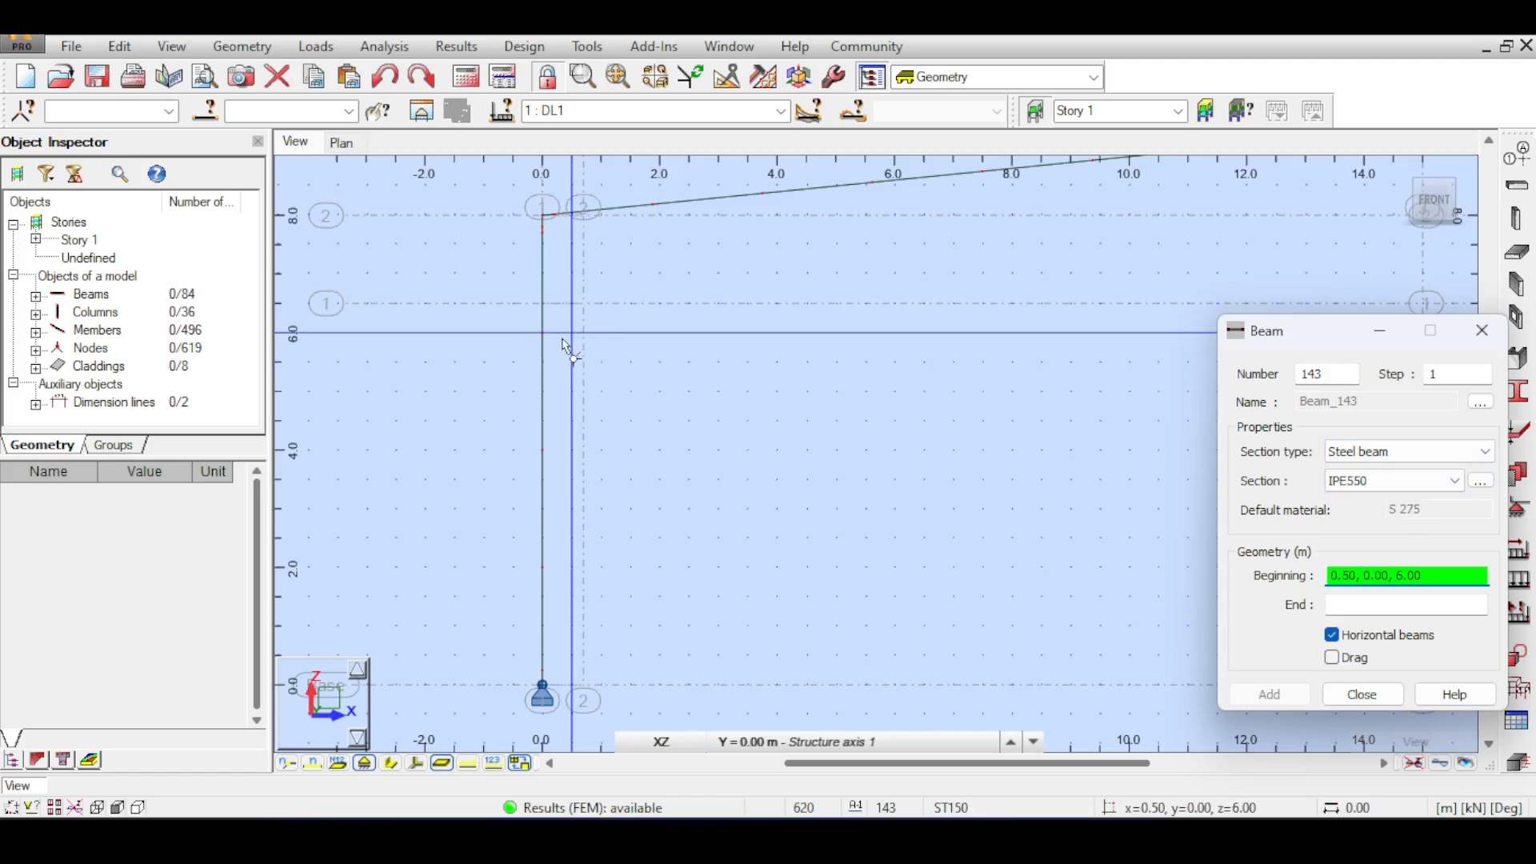
pyautogui.scroll(3, 551, 344)
pyautogui.click(564, 463)
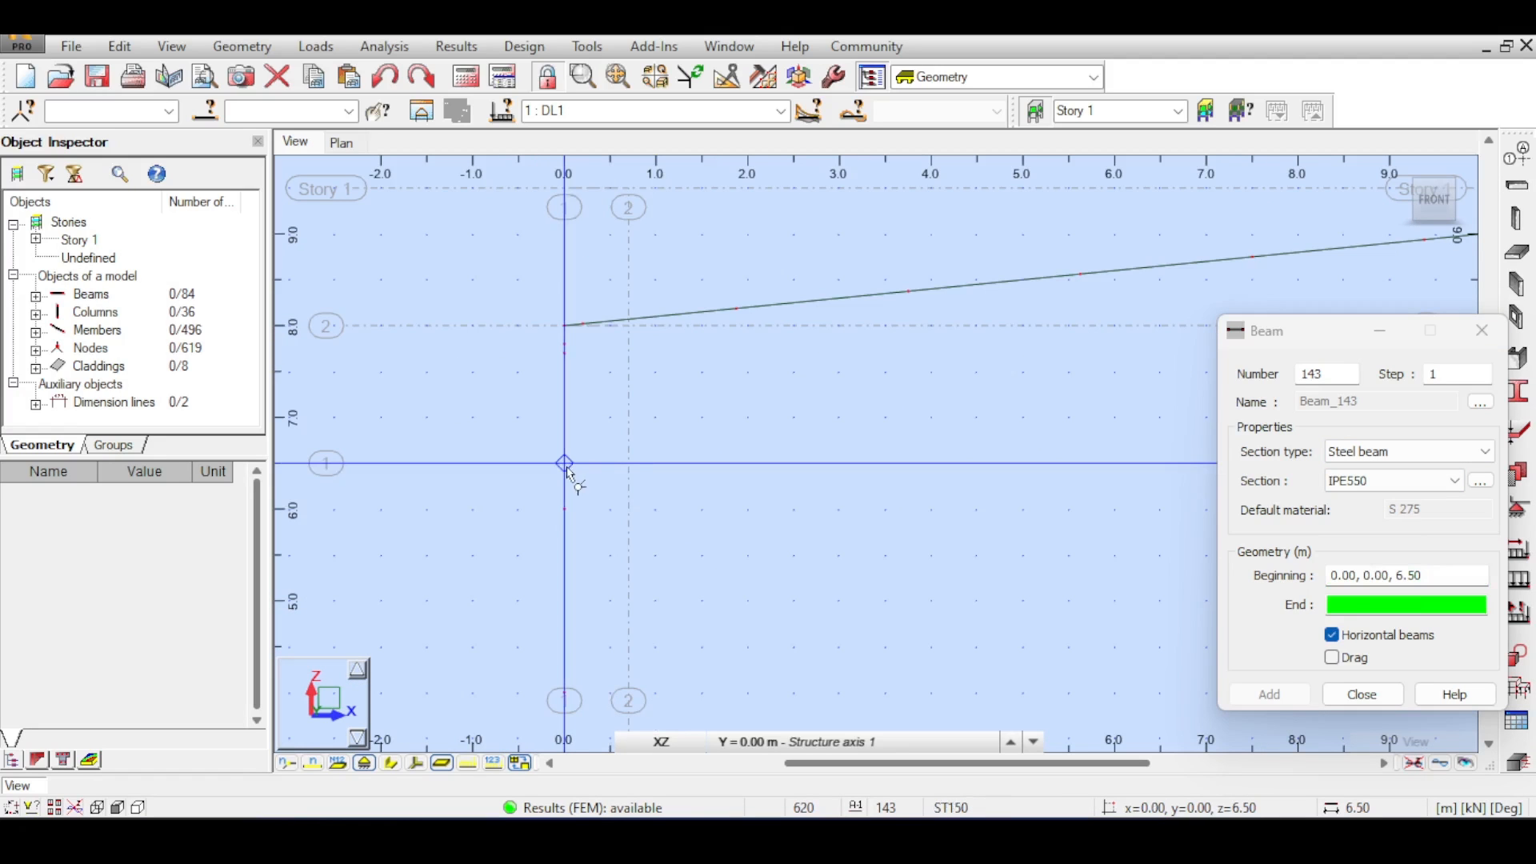
pyautogui.click(628, 463)
pyautogui.click(840, 473)
pyautogui.scroll(-5, 685, 418)
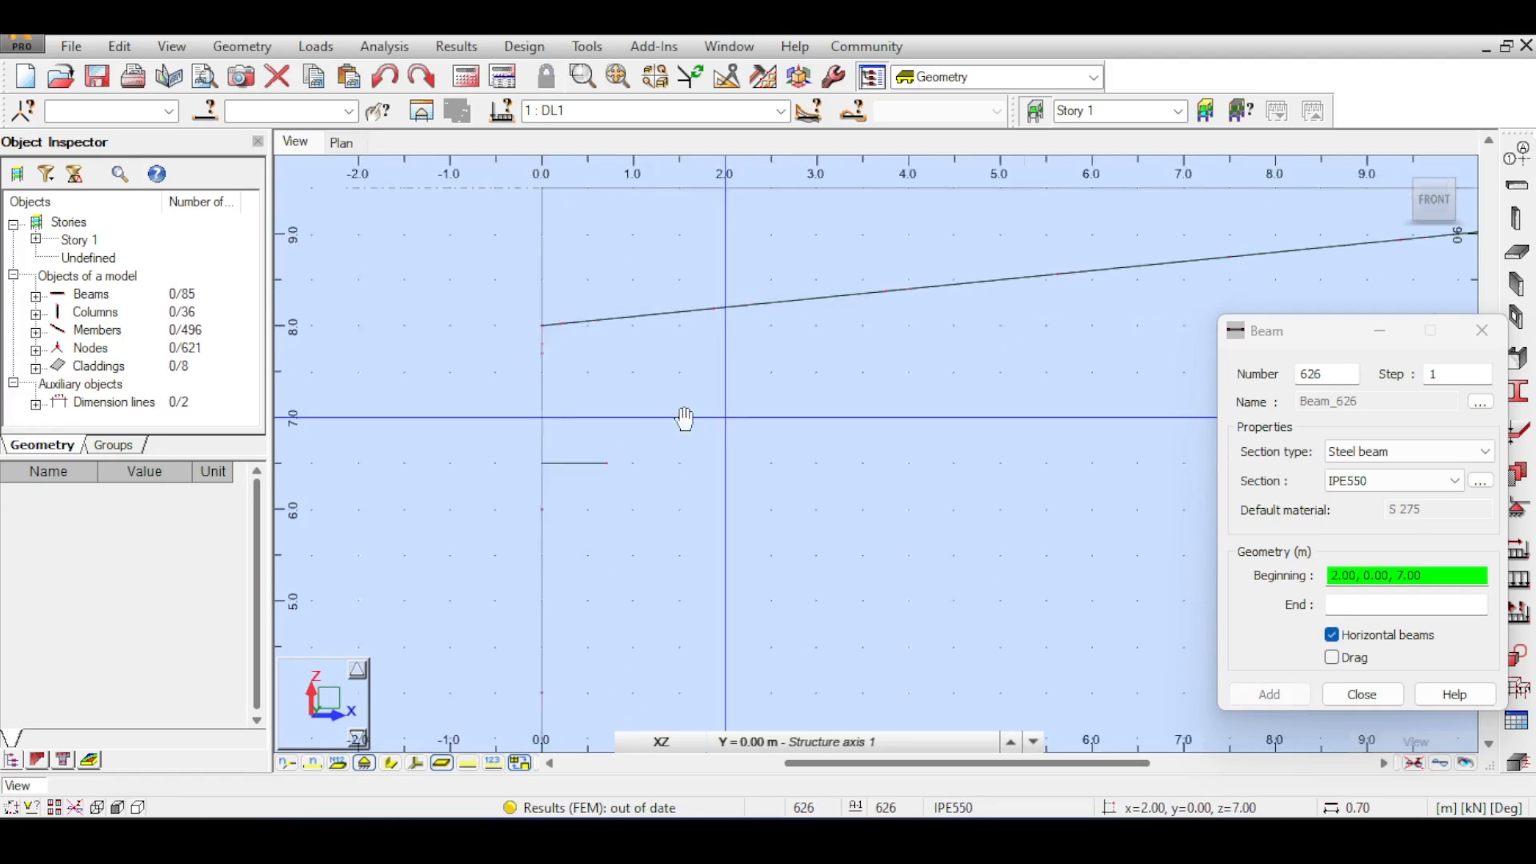
pyautogui.moveTo(1020, 440); pyautogui.dragTo(360, 396, button='middle')
pyautogui.scroll(2, 579, 419)
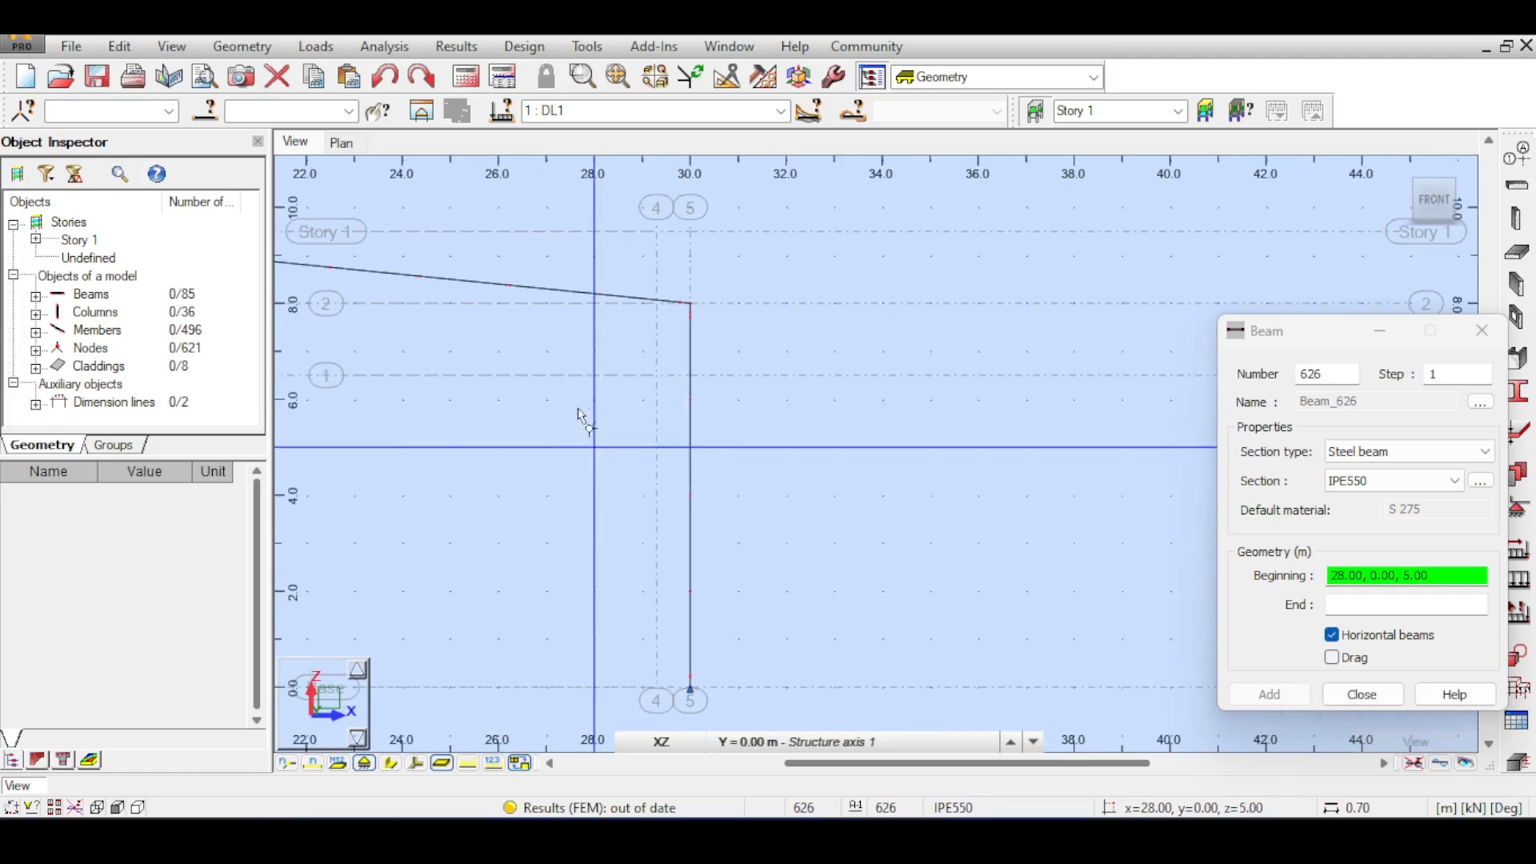
pyautogui.click(688, 376)
pyautogui.click(664, 379)
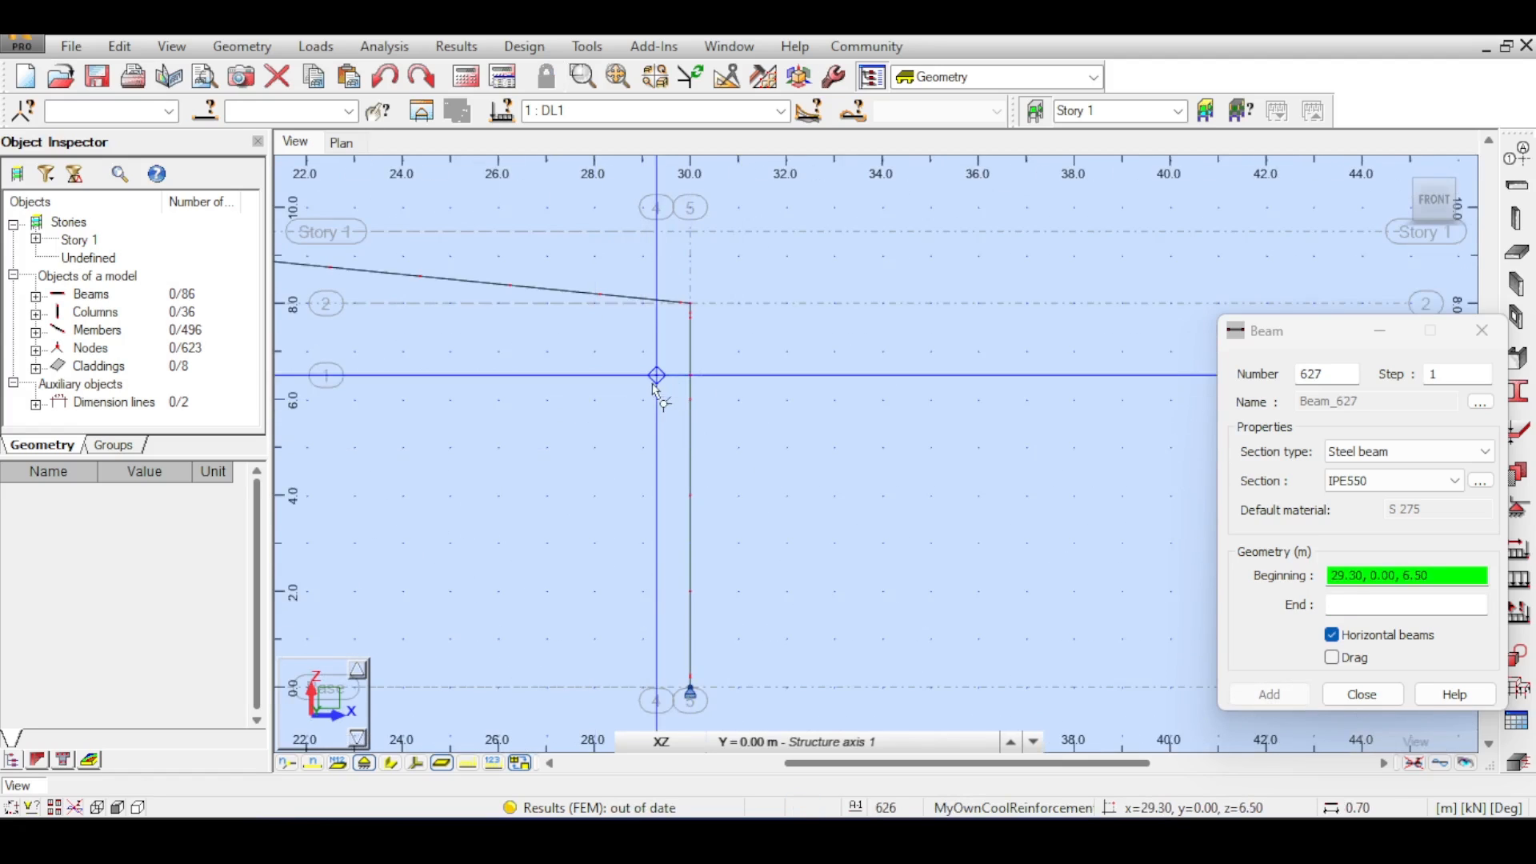
pyautogui.click(1362, 695)
# - Zoom around the right column's new beam and switch on the display of member section shapes
pyautogui.scroll(4, 704, 406)
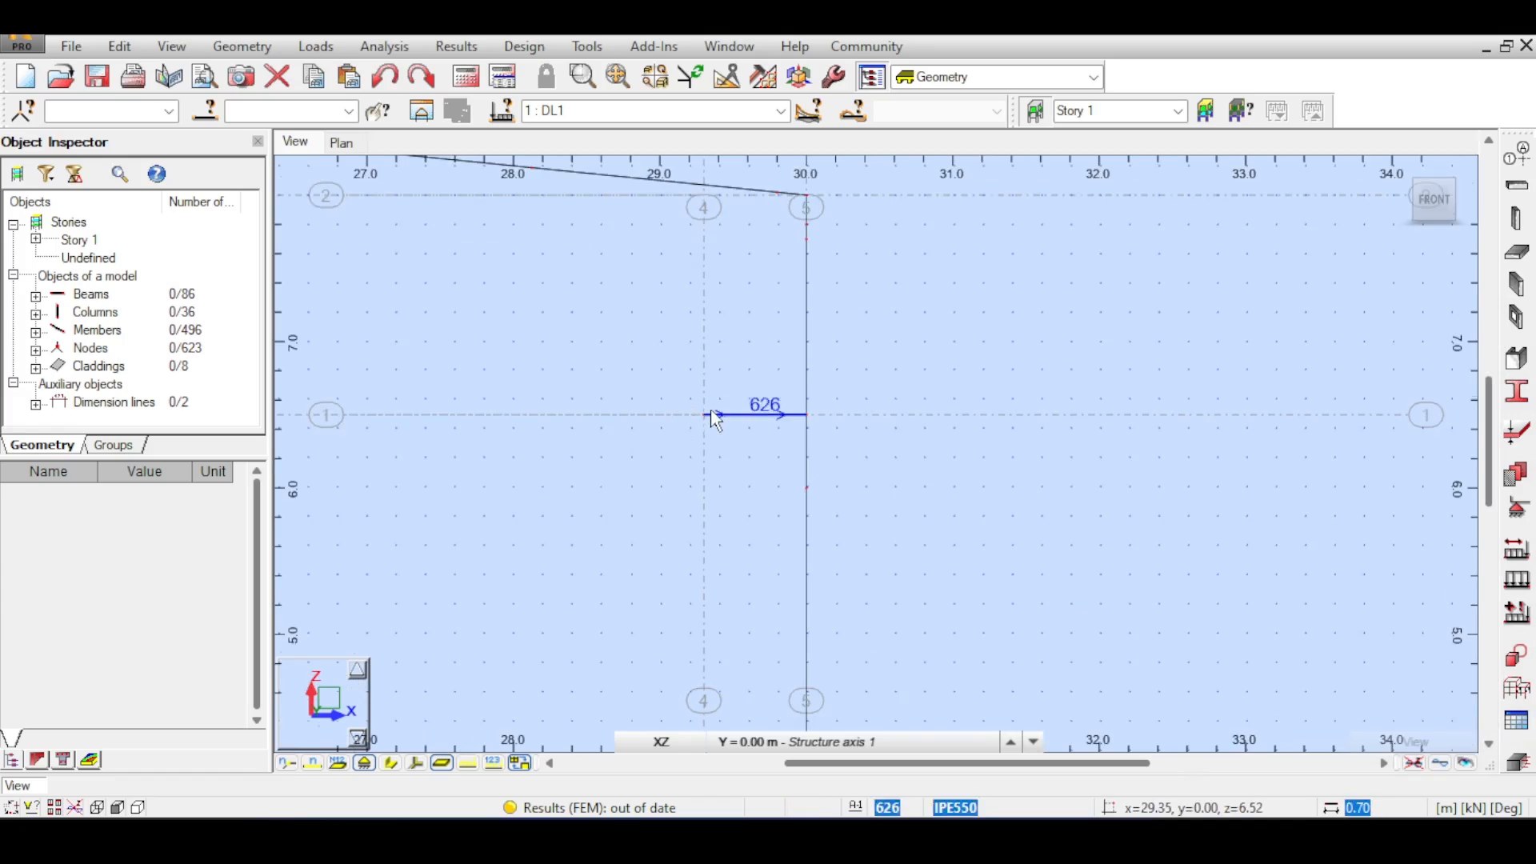
pyautogui.scroll(2, 709, 413)
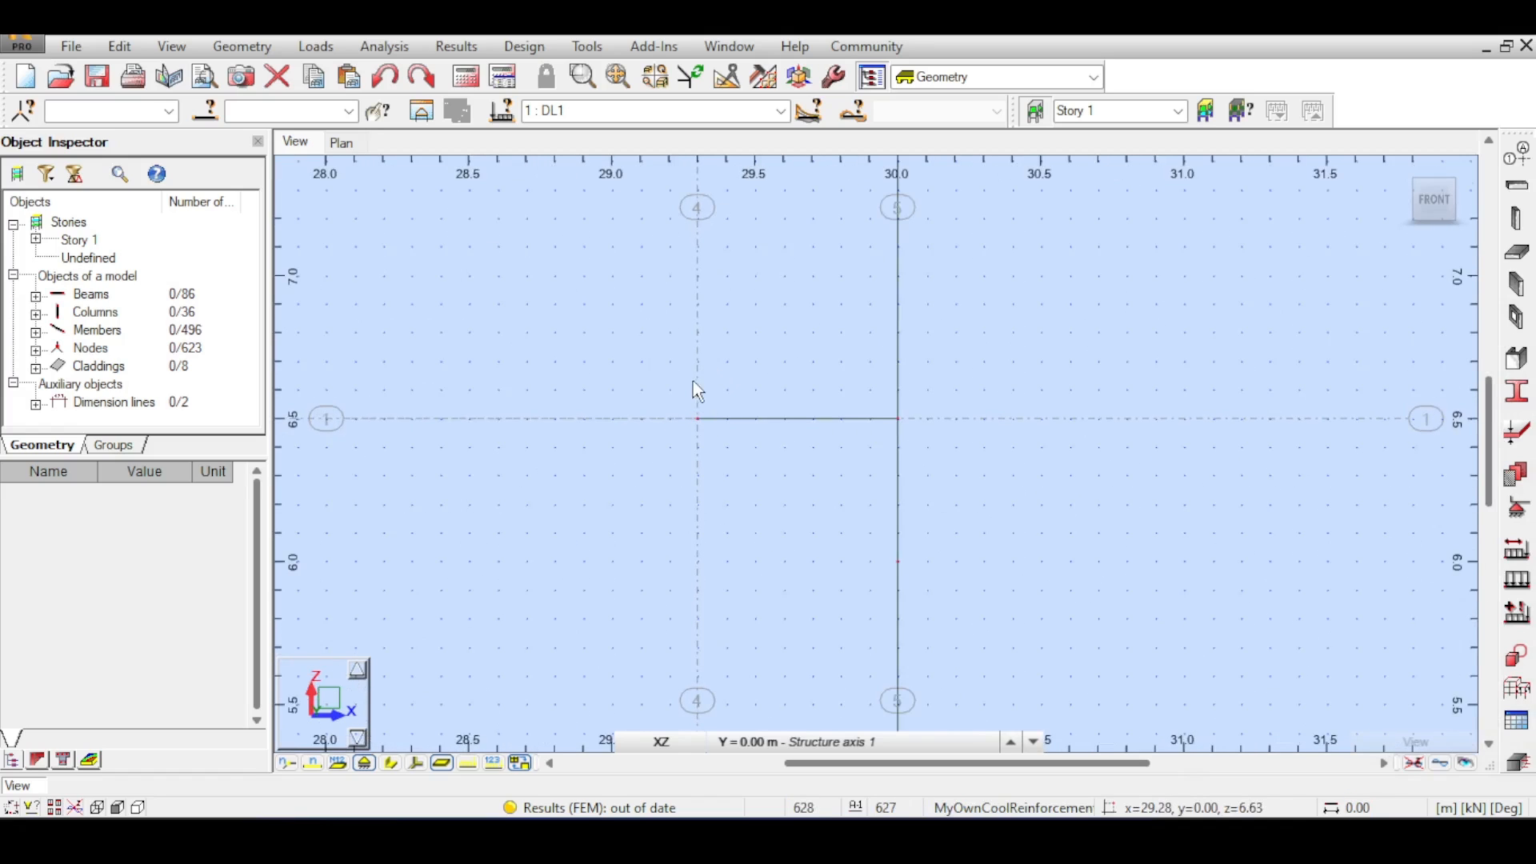
pyautogui.scroll(-3, 764, 424)
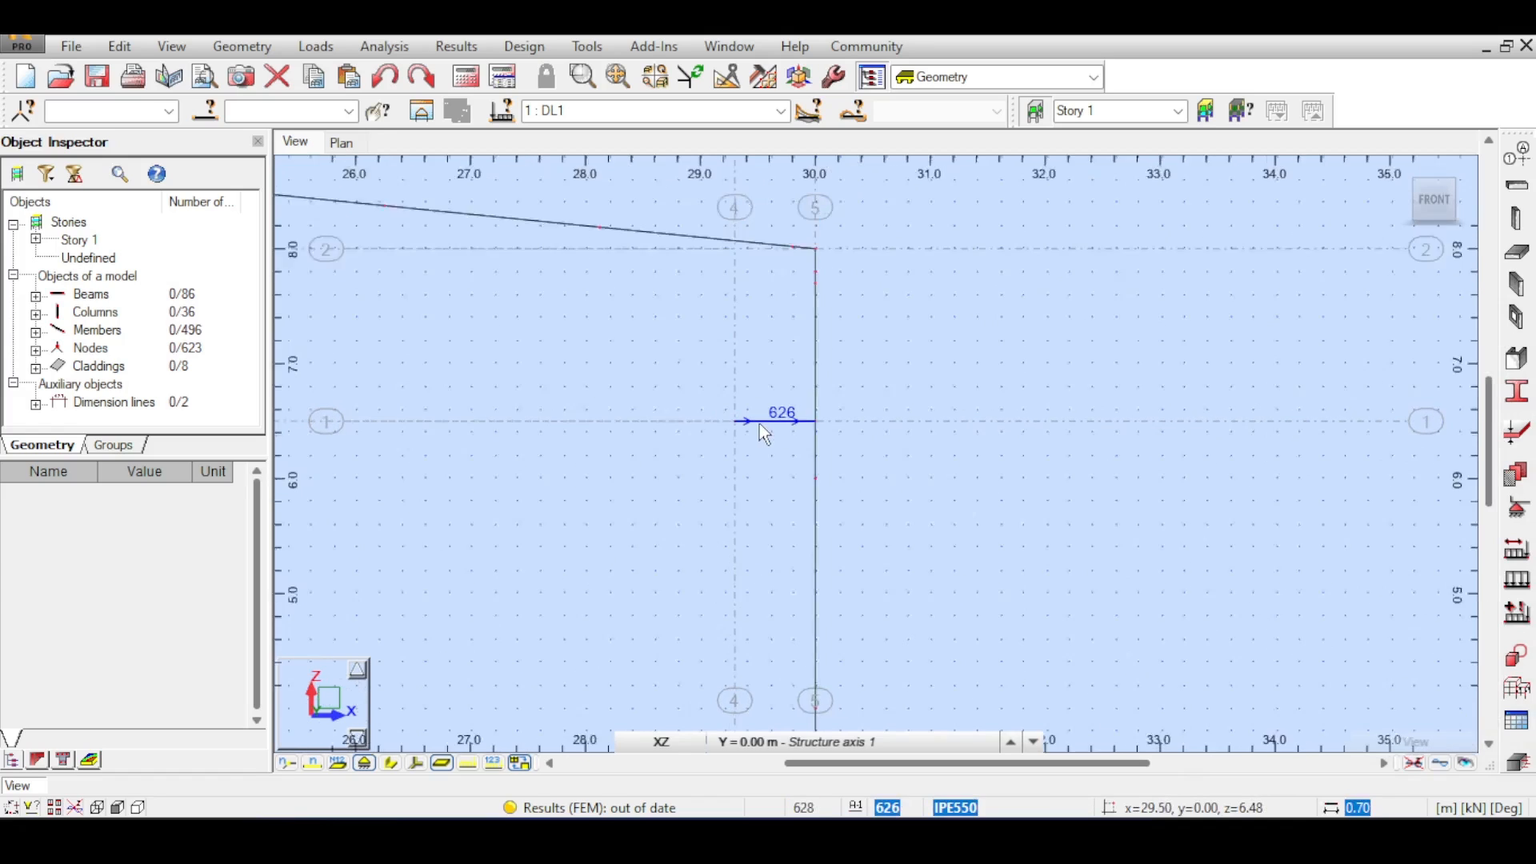
pyautogui.scroll(-7, 757, 424)
pyautogui.moveTo(736, 440); pyautogui.dragTo(914, 479, button='middle')
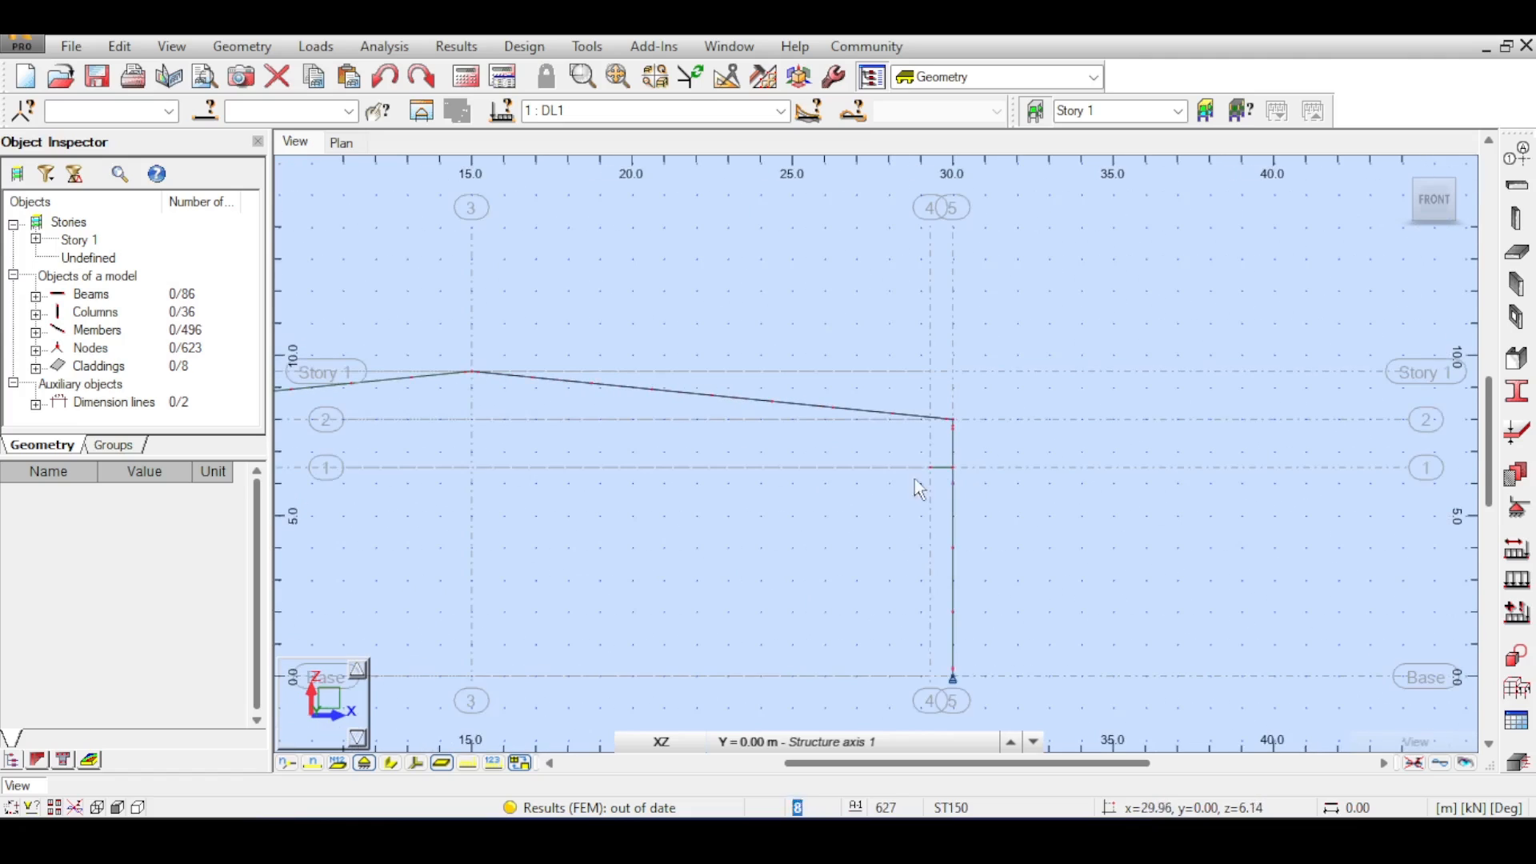
pyautogui.scroll(-3, 360, 456)
pyautogui.moveTo(422, 480); pyautogui.dragTo(593, 480, button='middle')
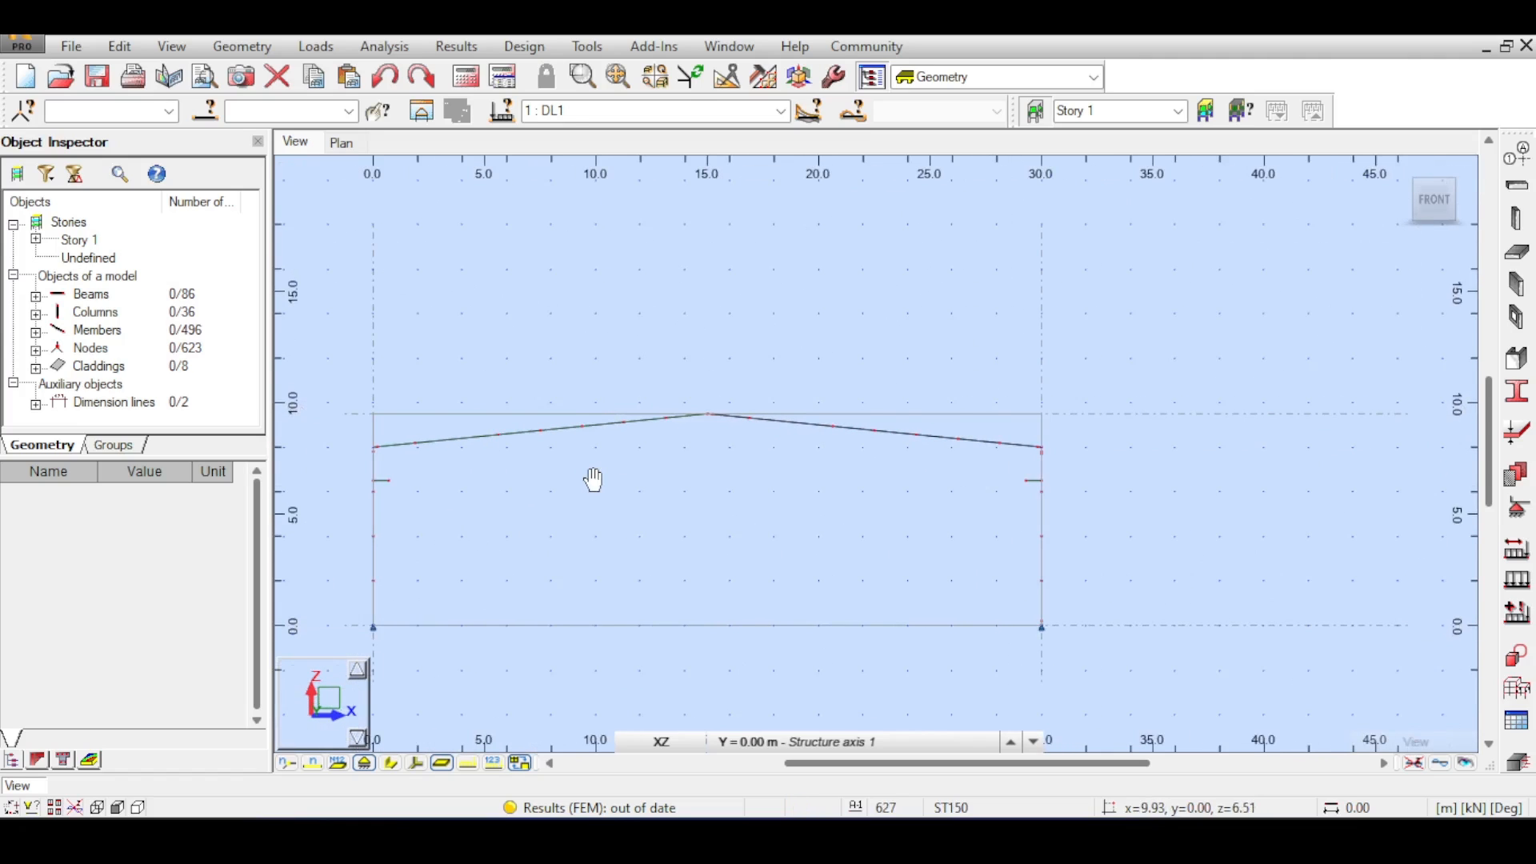
pyautogui.click(390, 764)
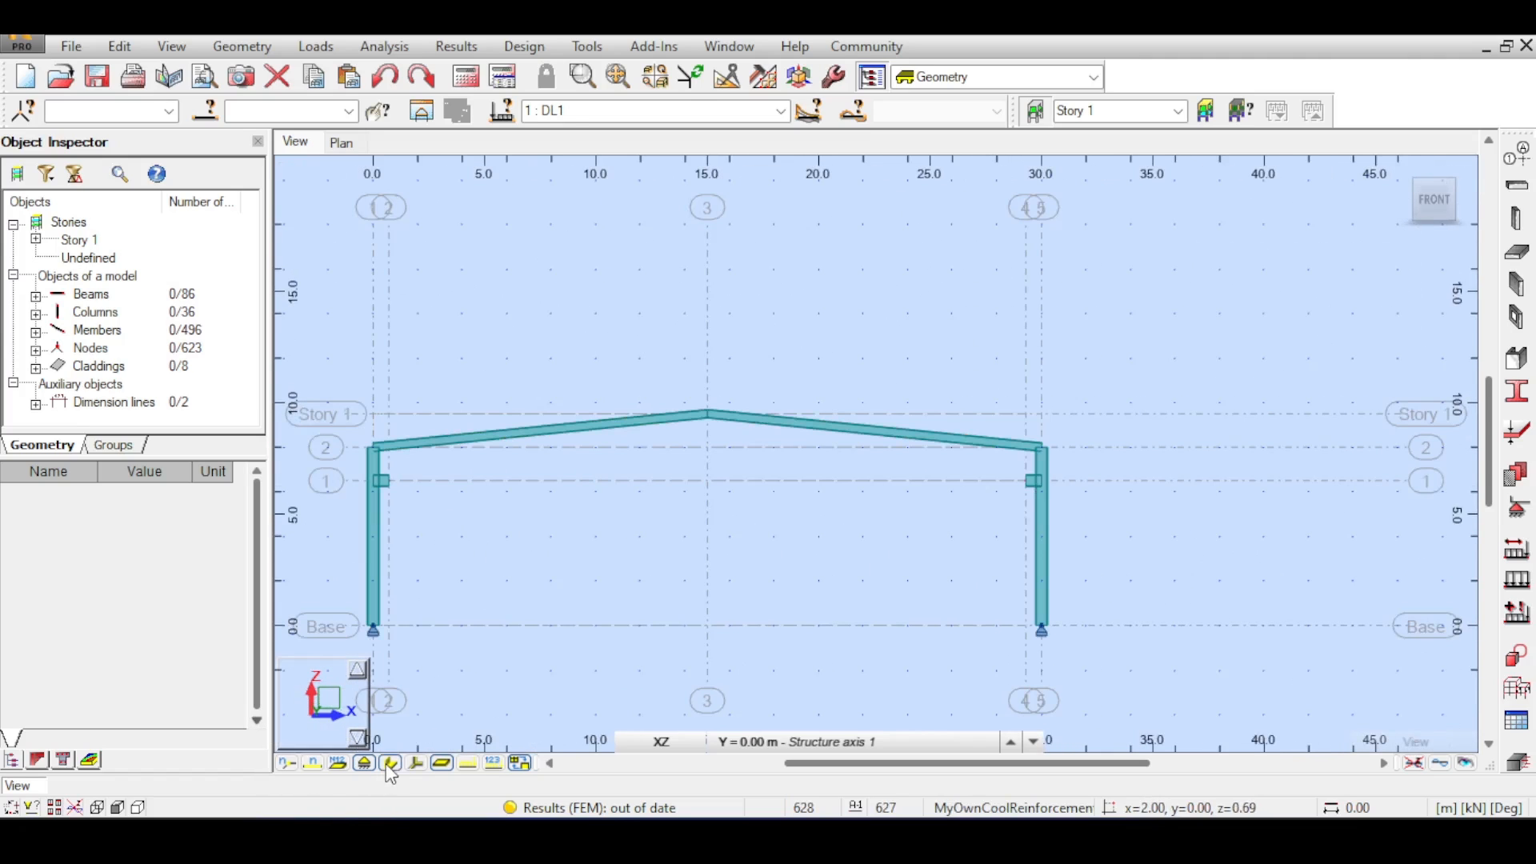
# - Zoom and pan along the rafter to examine the new short beams at the columns
pyautogui.scroll(3, 1018, 484)
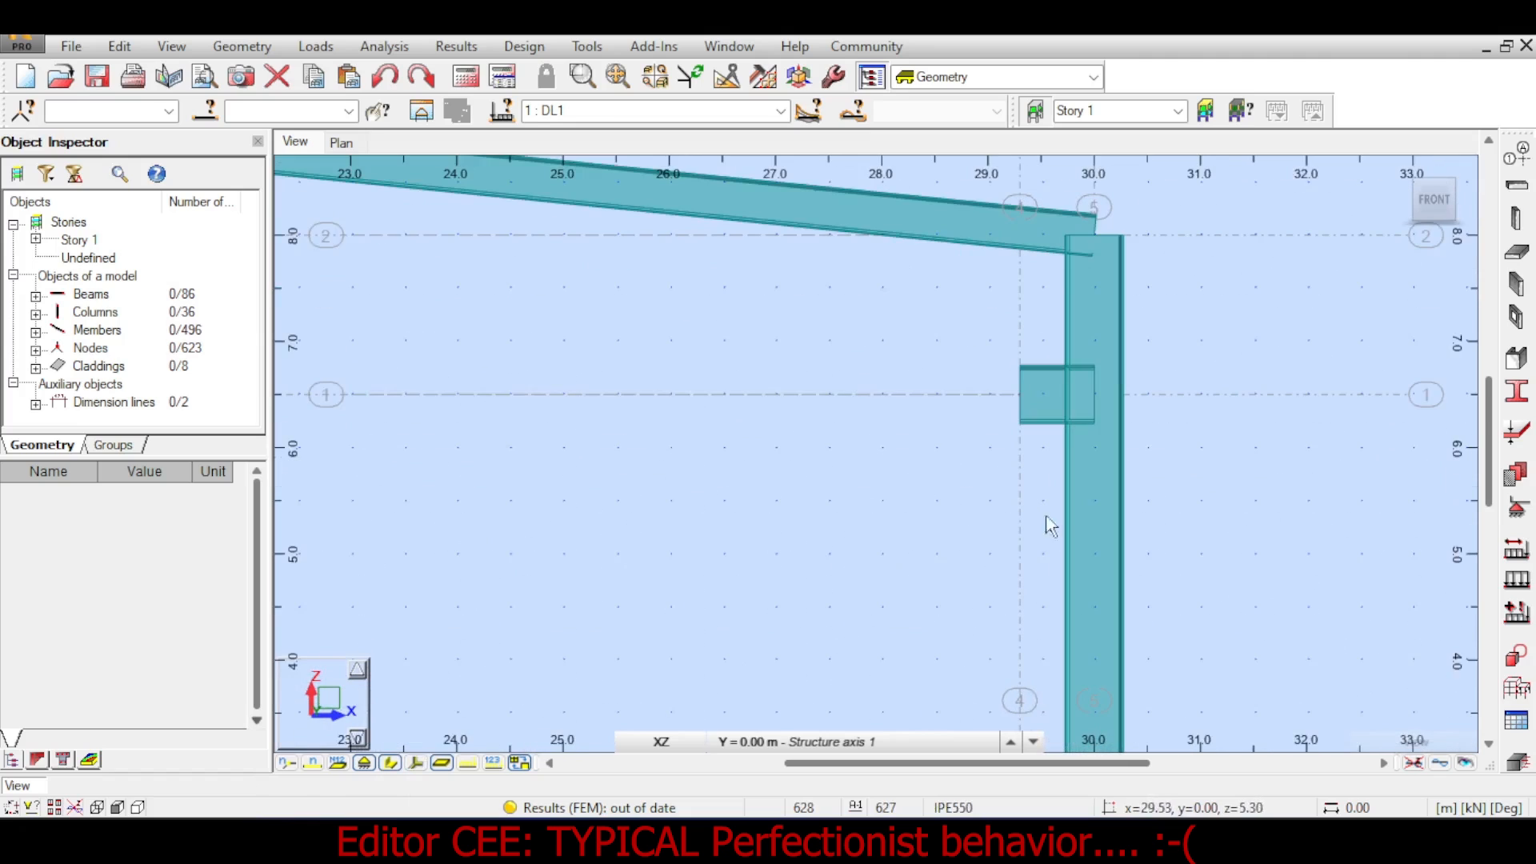
pyautogui.scroll(2, 968, 412)
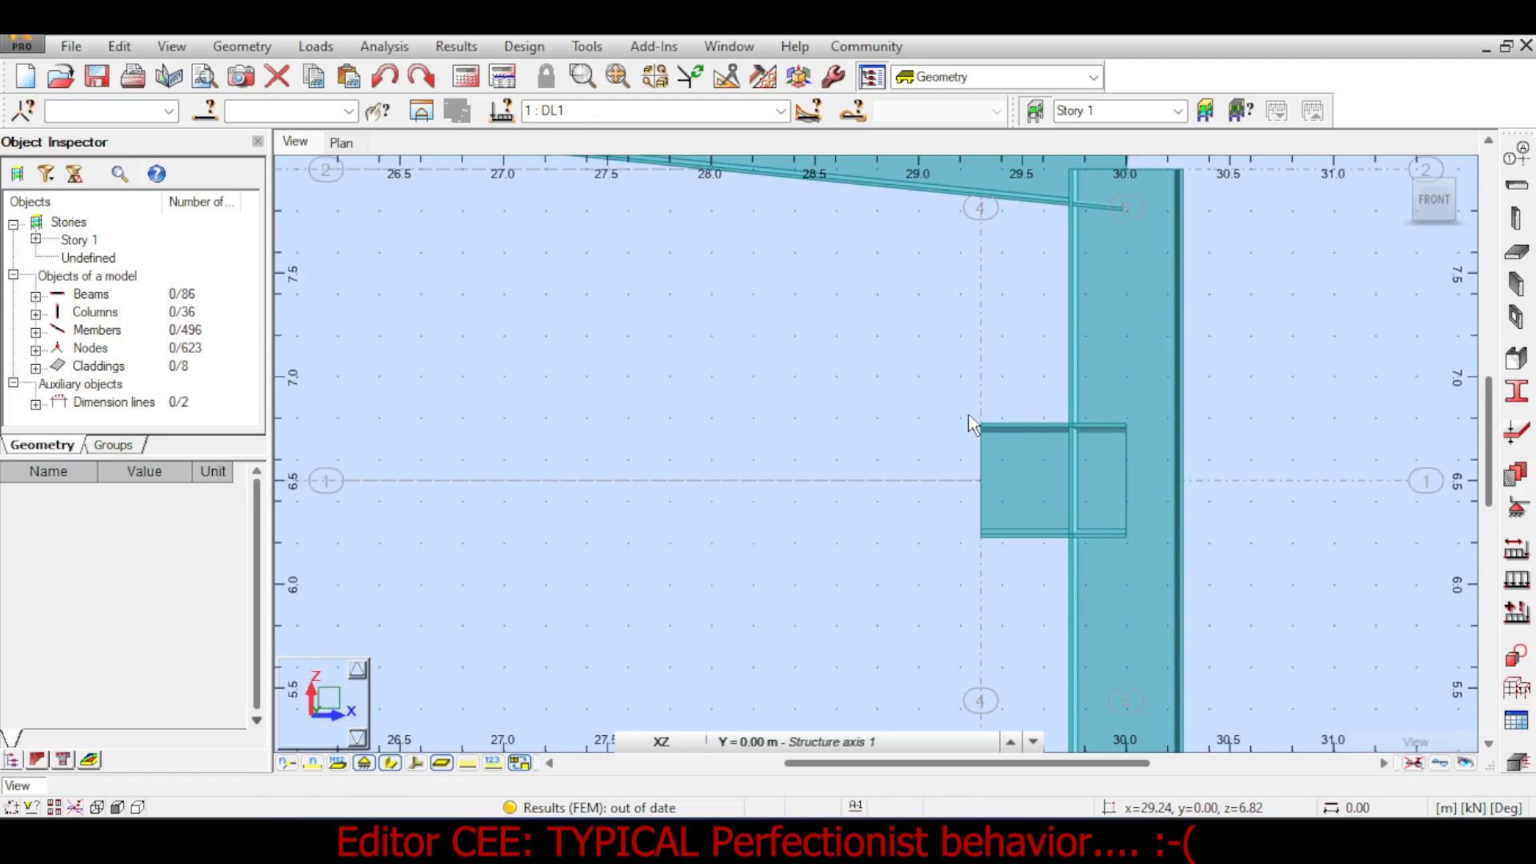
pyautogui.moveTo(972, 333)
pyautogui.mouseDown(button='middle')
pyautogui.moveTo(969, 492)
pyautogui.moveTo(953, 333)
pyautogui.moveTo(960, 348)
pyautogui.mouseUp(button='middle')
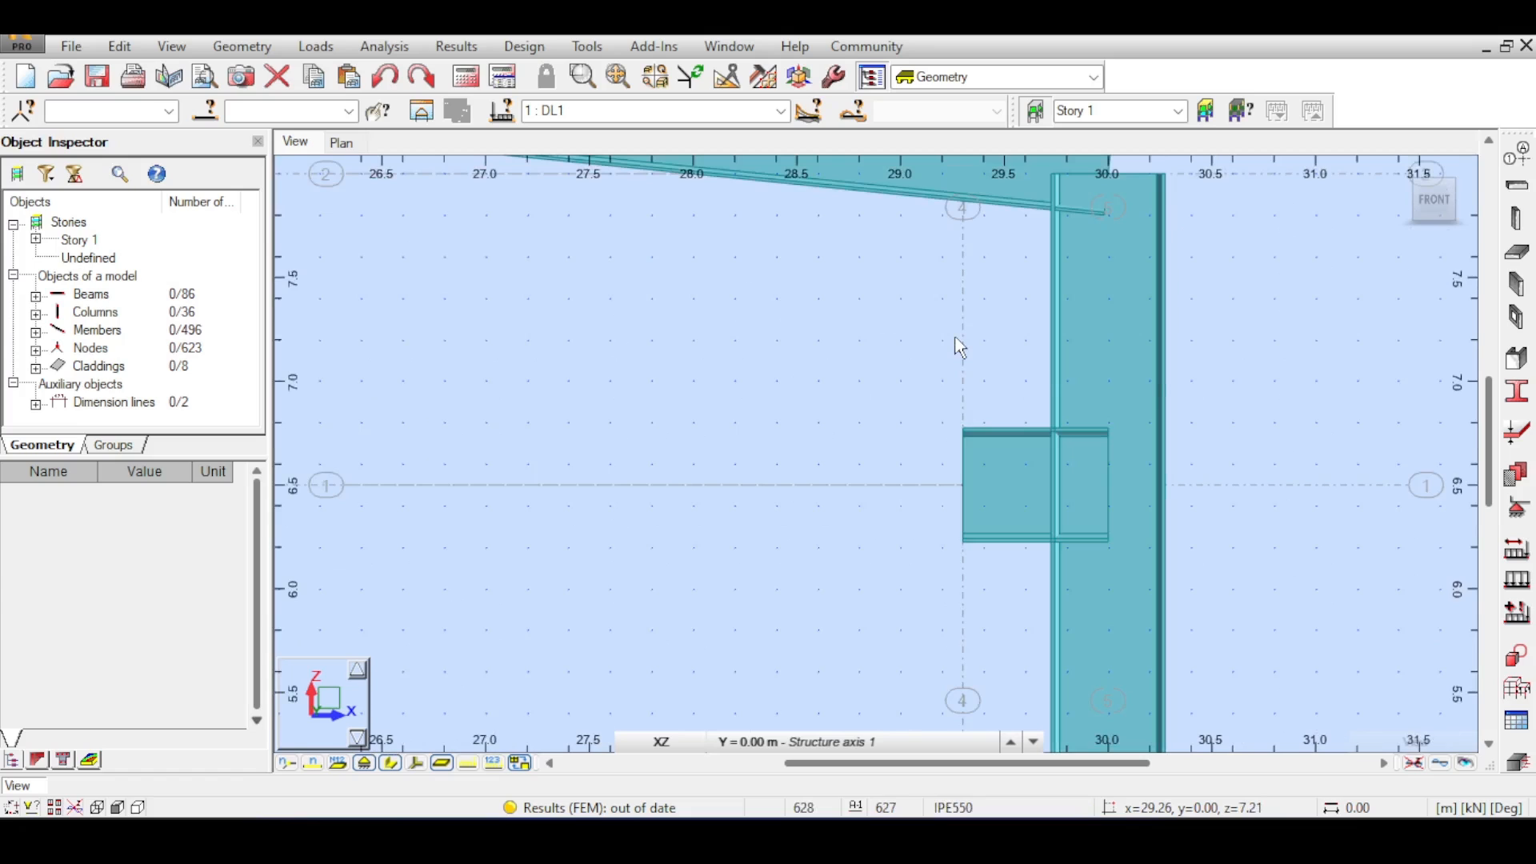
pyautogui.scroll(-4, 1016, 531)
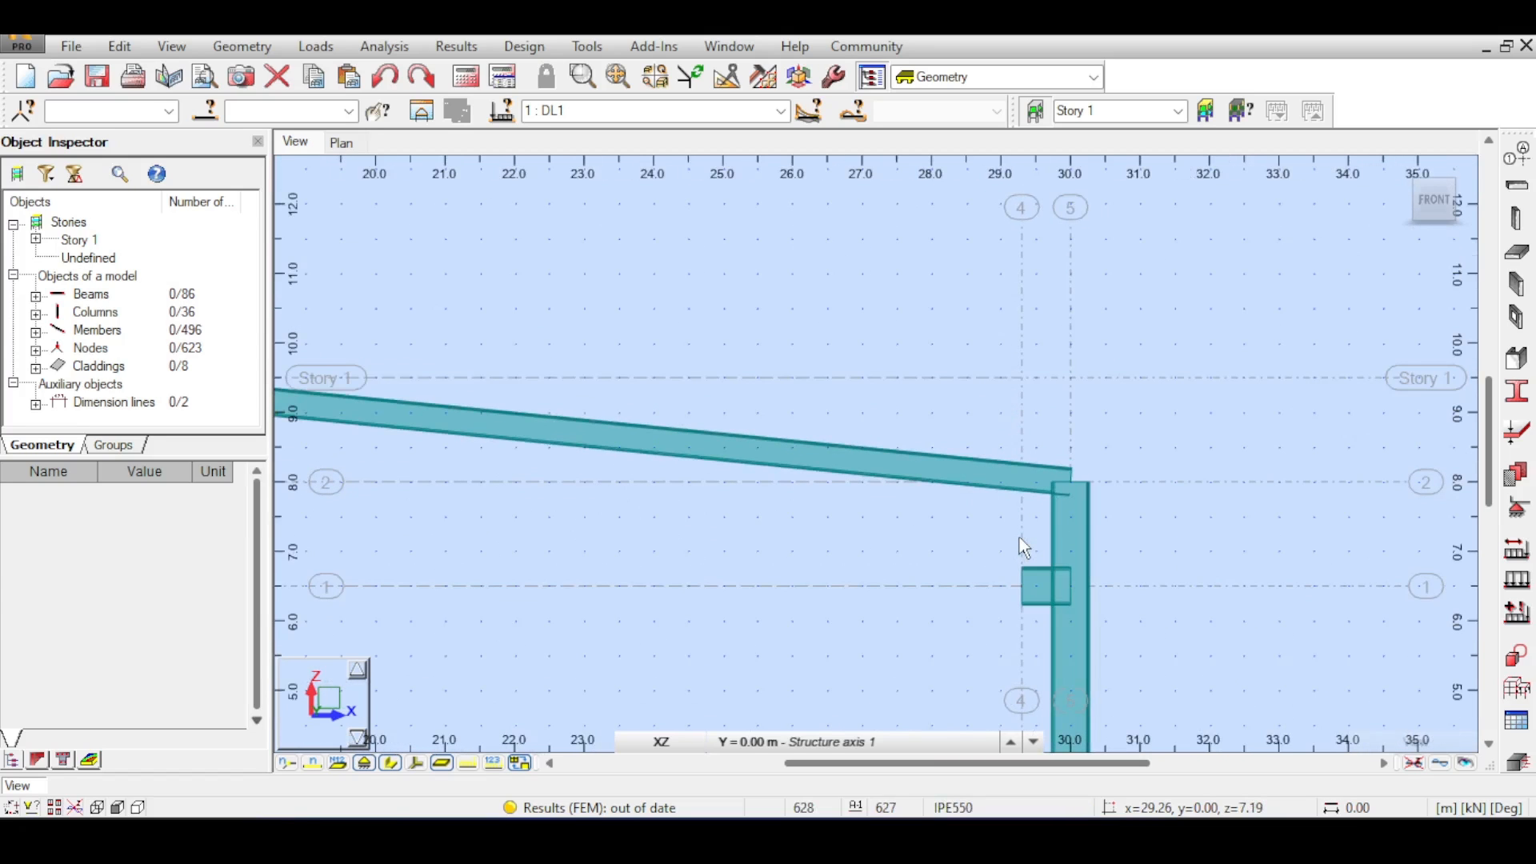
pyautogui.scroll(2, 1025, 547)
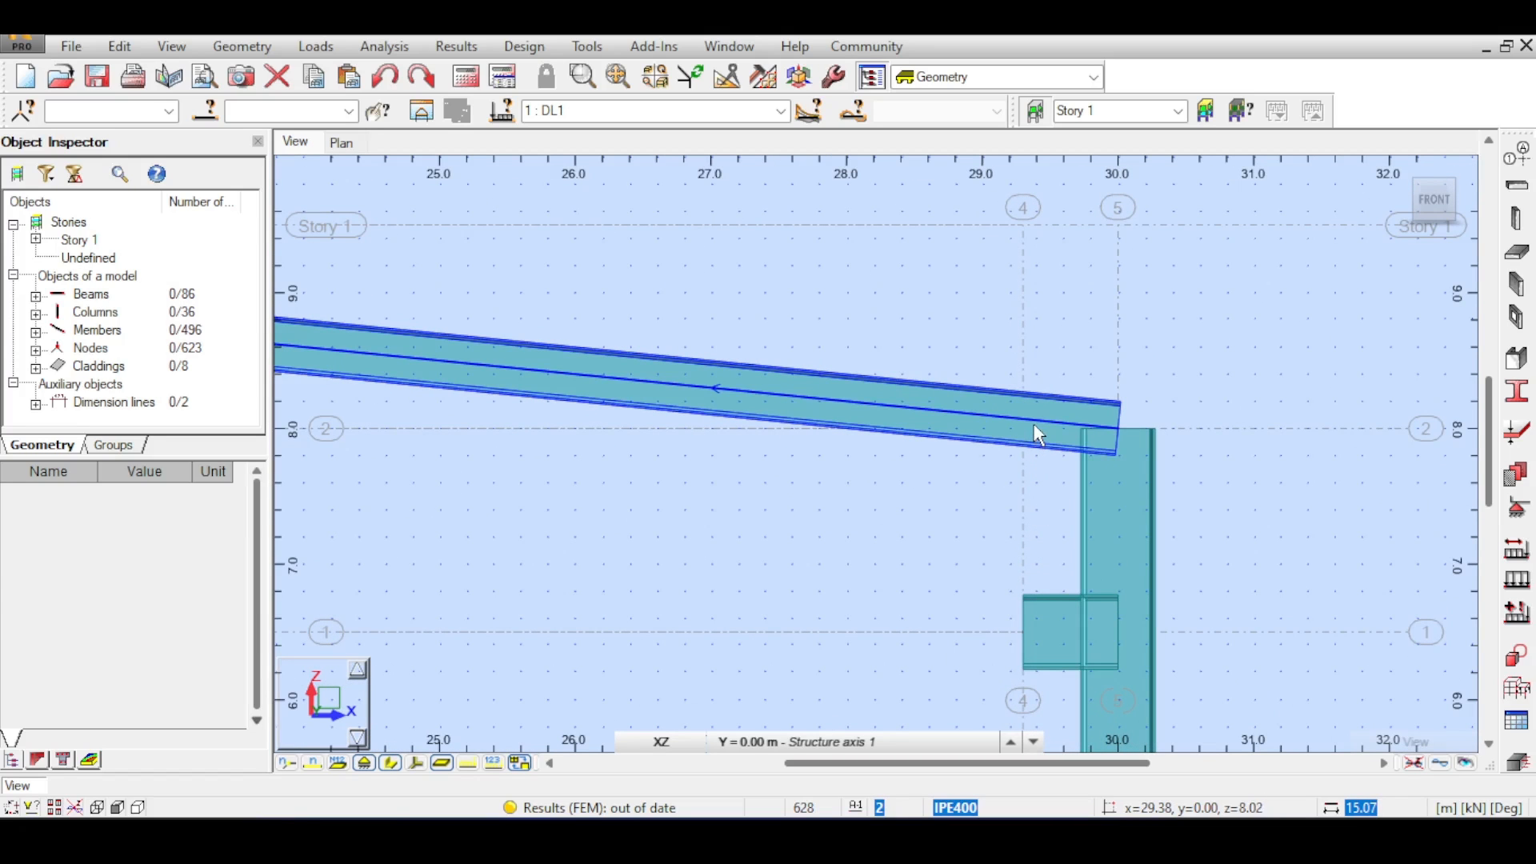
pyautogui.scroll(-2, 1017, 434)
pyautogui.moveTo(480, 595); pyautogui.dragTo(988, 578, button='middle')
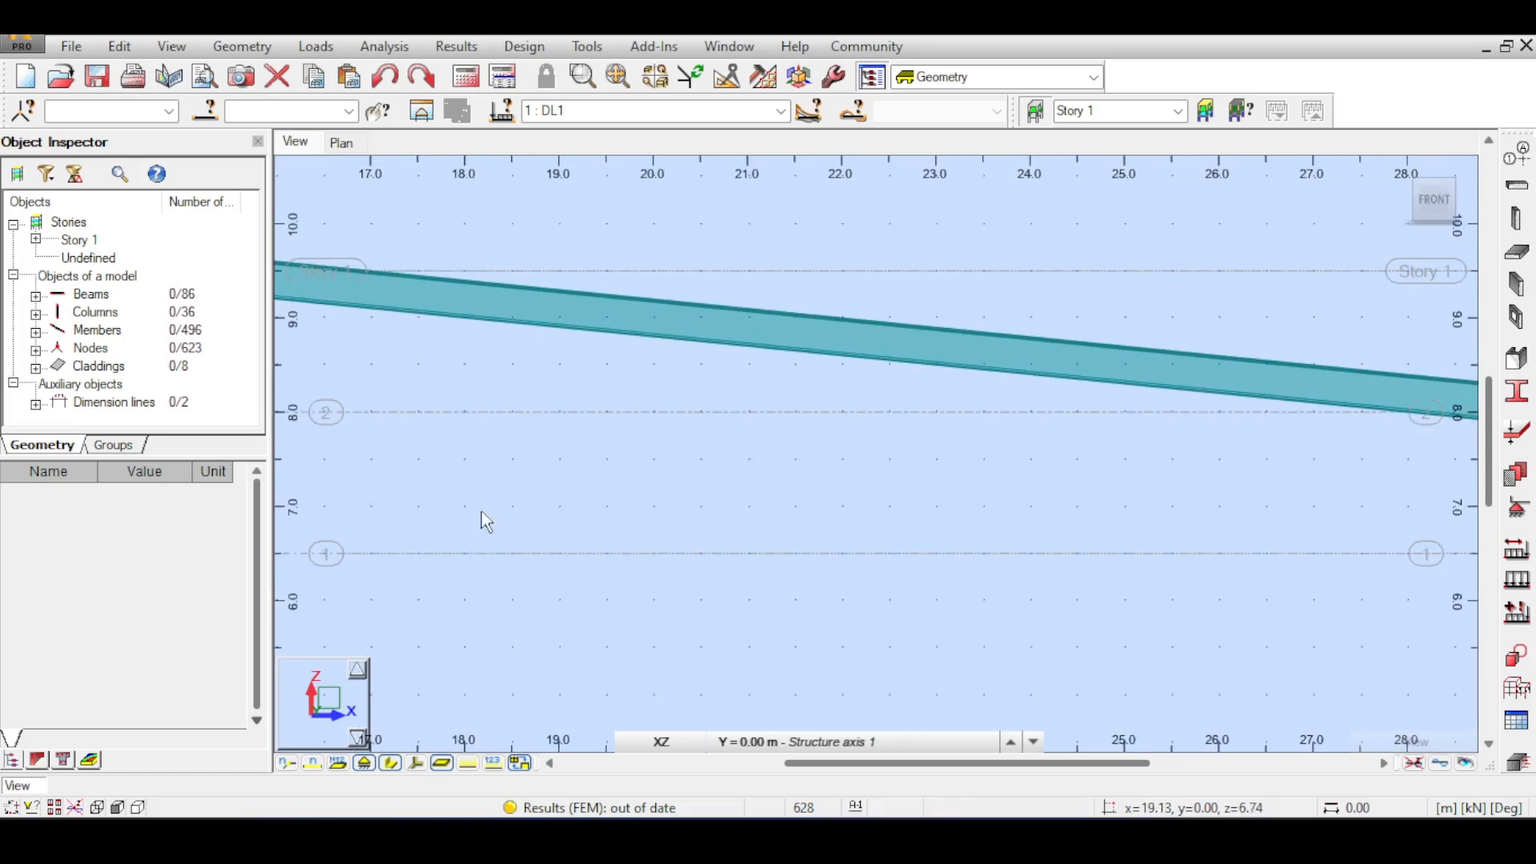
pyautogui.moveTo(416, 512); pyautogui.dragTo(989, 605, button='middle')
pyautogui.scroll(-1, 344, 408)
pyautogui.scroll(-1, 416, 517)
pyautogui.moveTo(1101, 555); pyautogui.dragTo(696, 442, button='middle')
pyautogui.scroll(1, 987, 478)
# - Select both short IPE550 beams at the columns and move them down 0.50 m
pyautogui.moveTo(876, 383); pyautogui.dragTo(1003, 434)
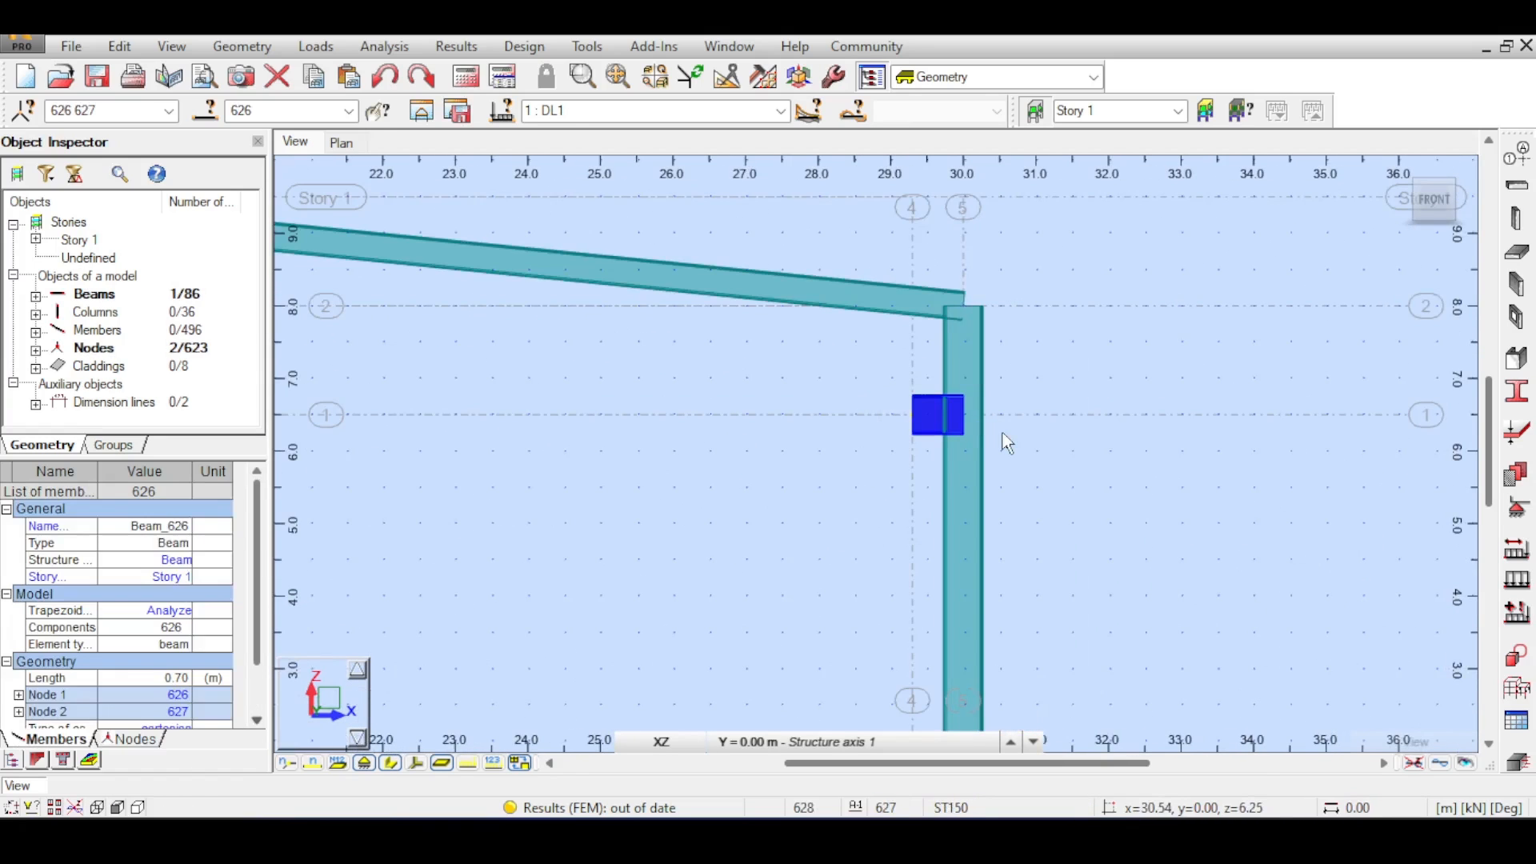
pyautogui.scroll(-3, 992, 432)
pyautogui.moveTo(552, 504); pyautogui.dragTo(980, 503, button='middle')
pyautogui.scroll(4, 754, 453)
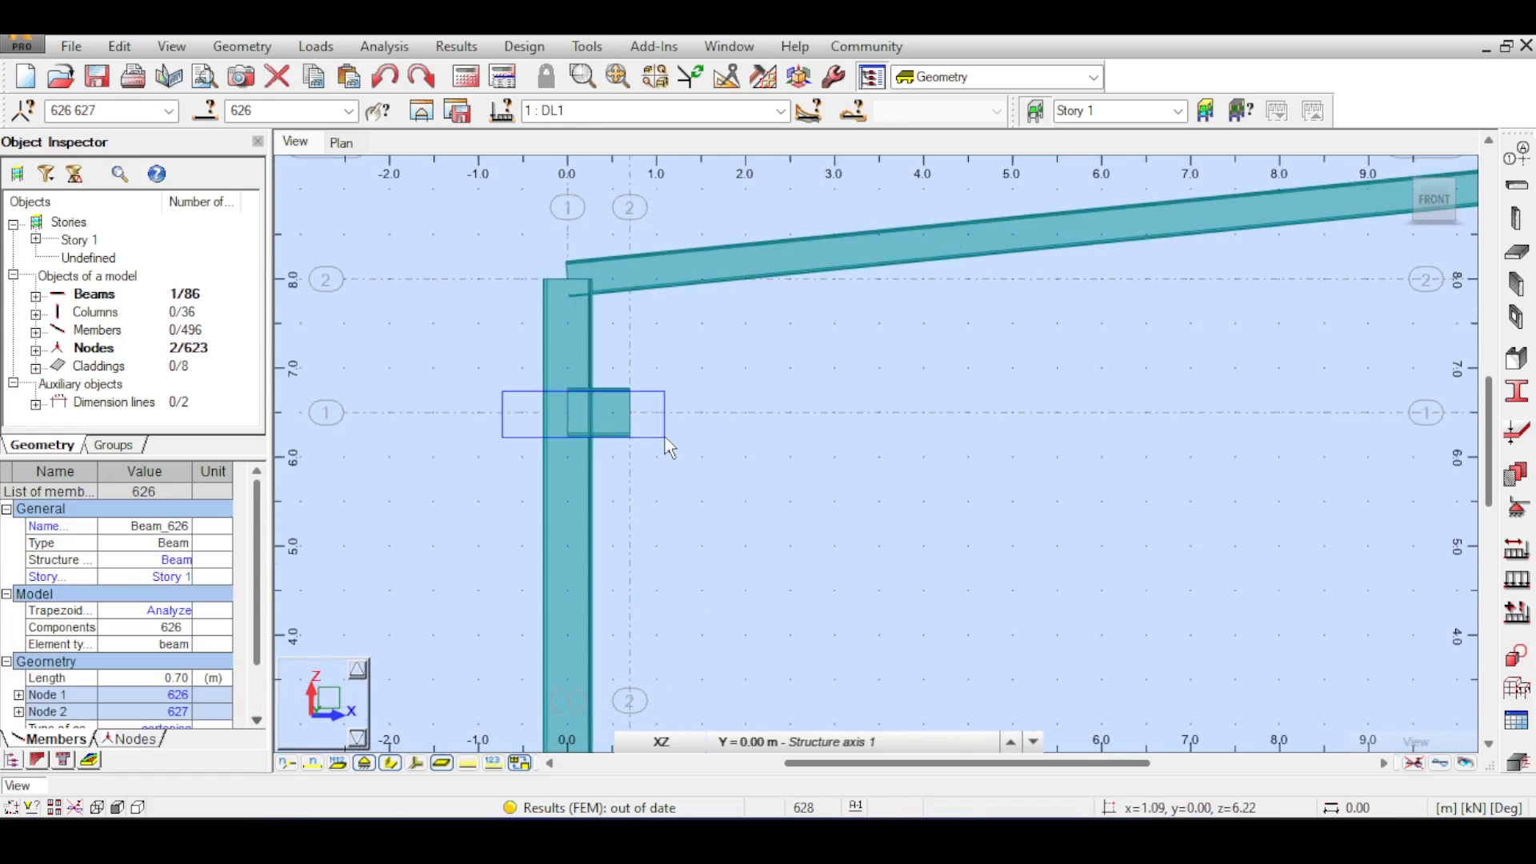
pyautogui.moveTo(665, 437); pyautogui.dragTo(665, 436)
pyautogui.scroll(-8, 665, 437)
pyautogui.moveTo(1248, 433); pyautogui.dragTo(1064, 425, button='middle')
pyautogui.scroll(6, 1062, 423)
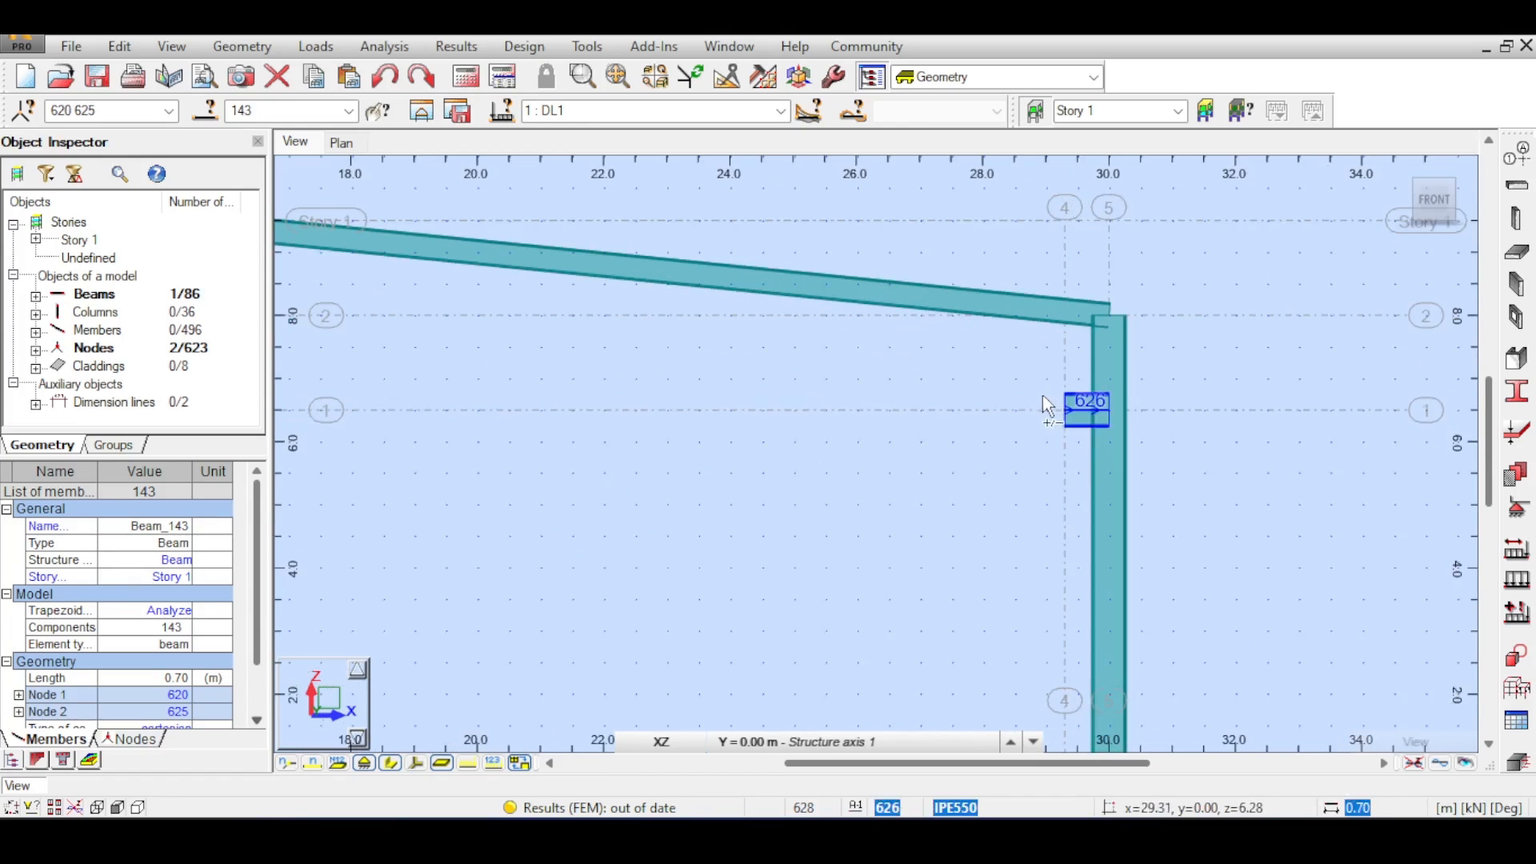
pyautogui.moveTo(1043, 395); pyautogui.dragTo(1142, 421)
pyautogui.scroll(-3, 933, 450)
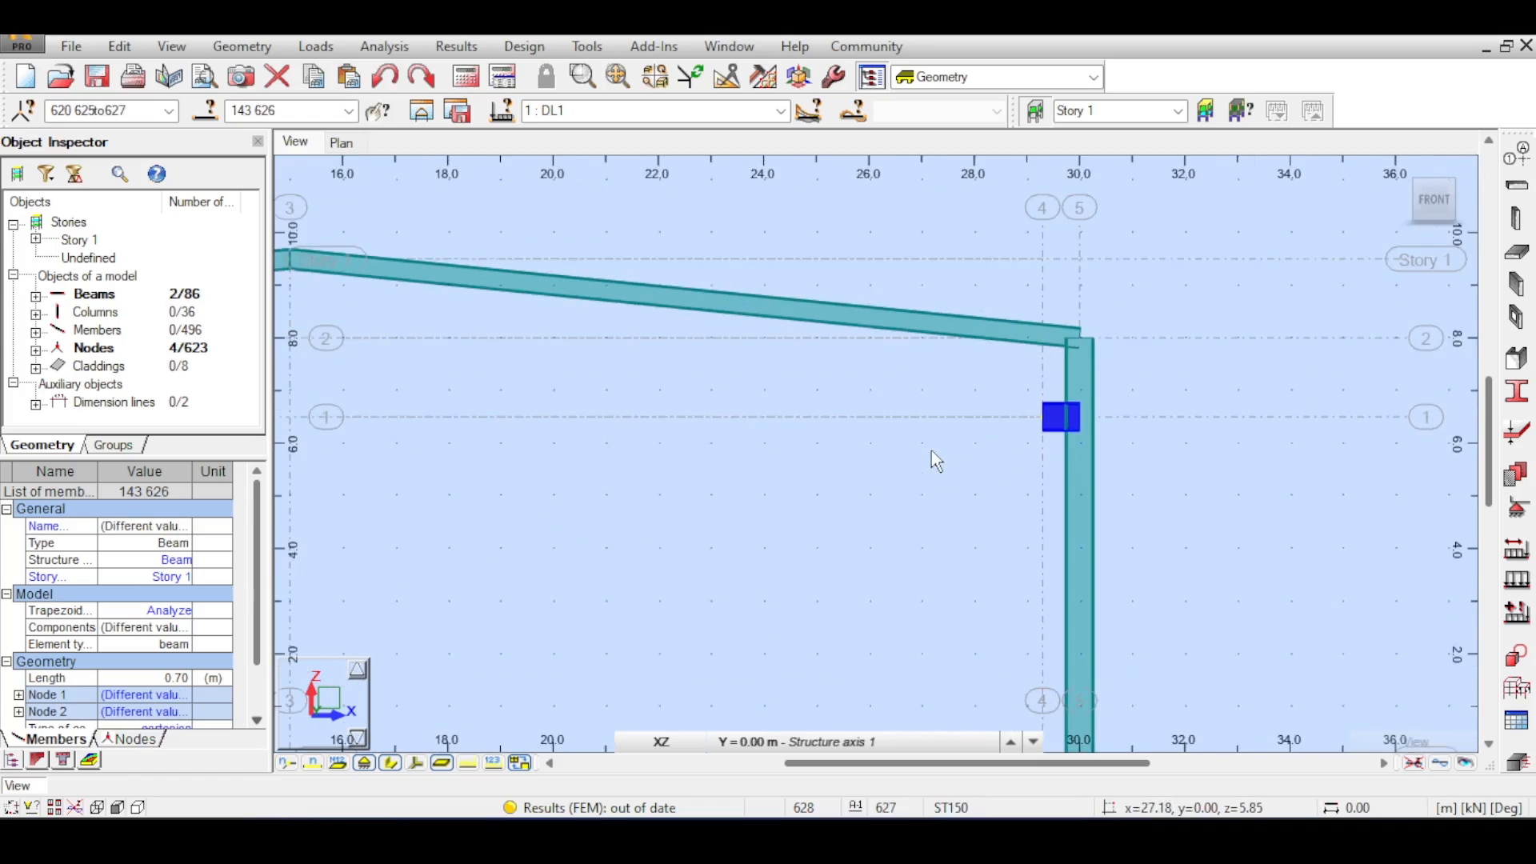
pyautogui.moveTo(836, 388); pyautogui.dragTo(1035, 367, button='middle')
pyautogui.moveTo(512, 285); pyautogui.dragTo(780, 285, button='middle')
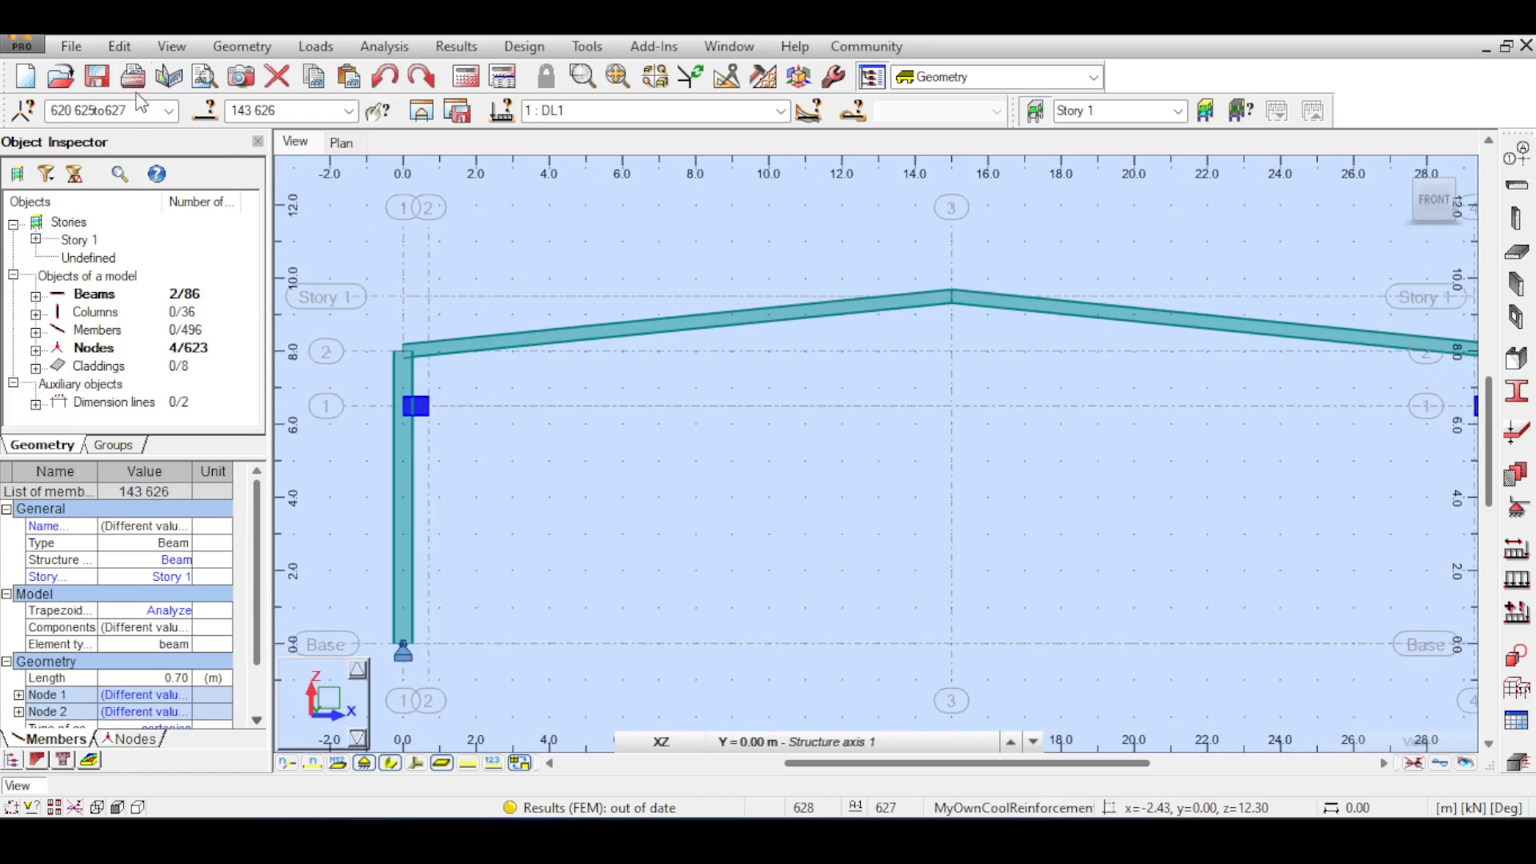
pyautogui.click(133, 50)
pyautogui.moveTo(240, 327)
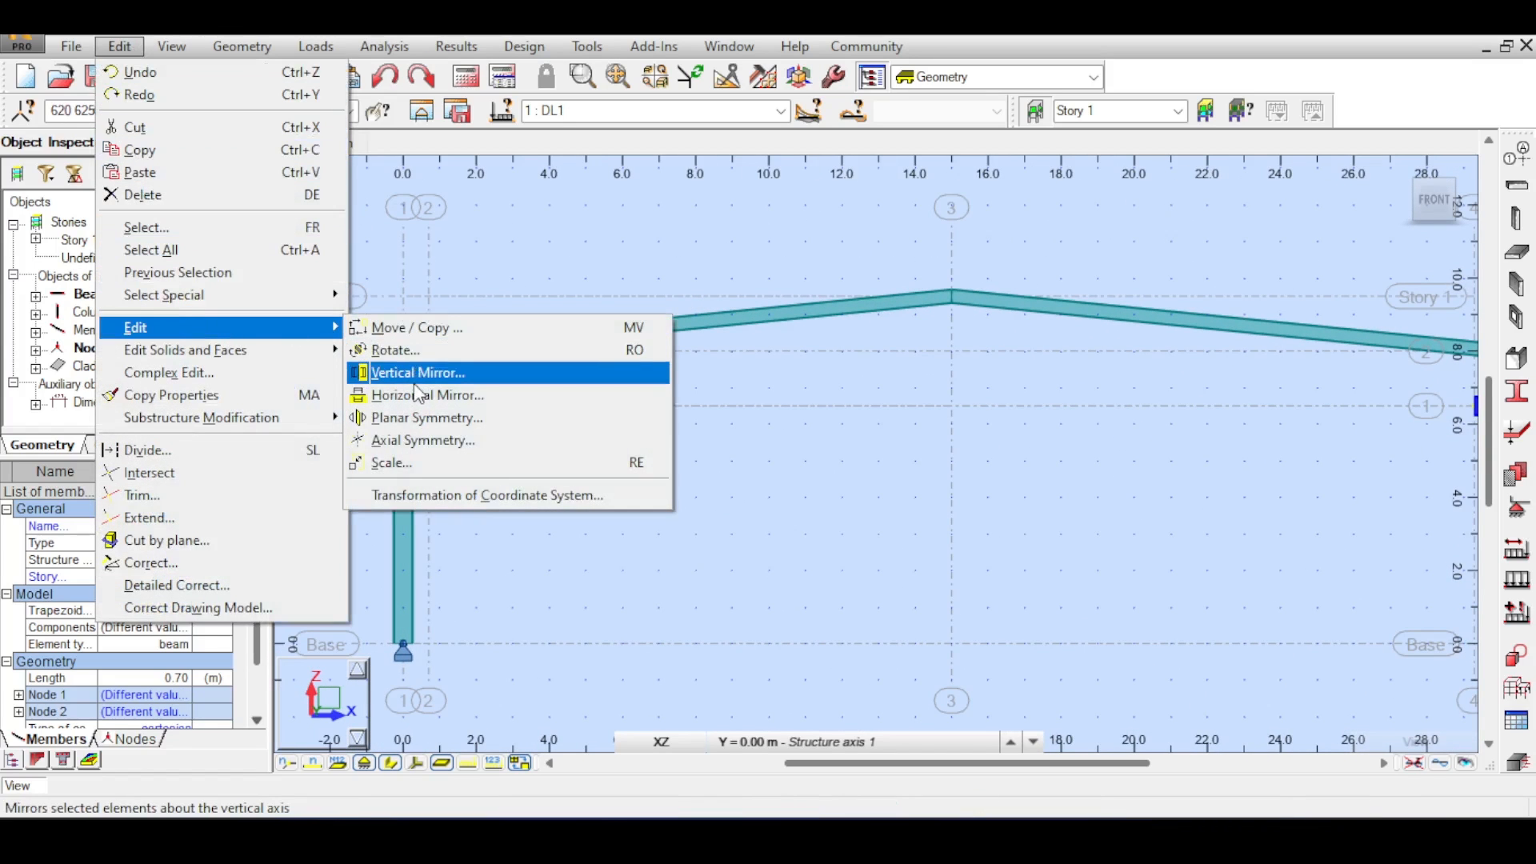
pyautogui.click(418, 328)
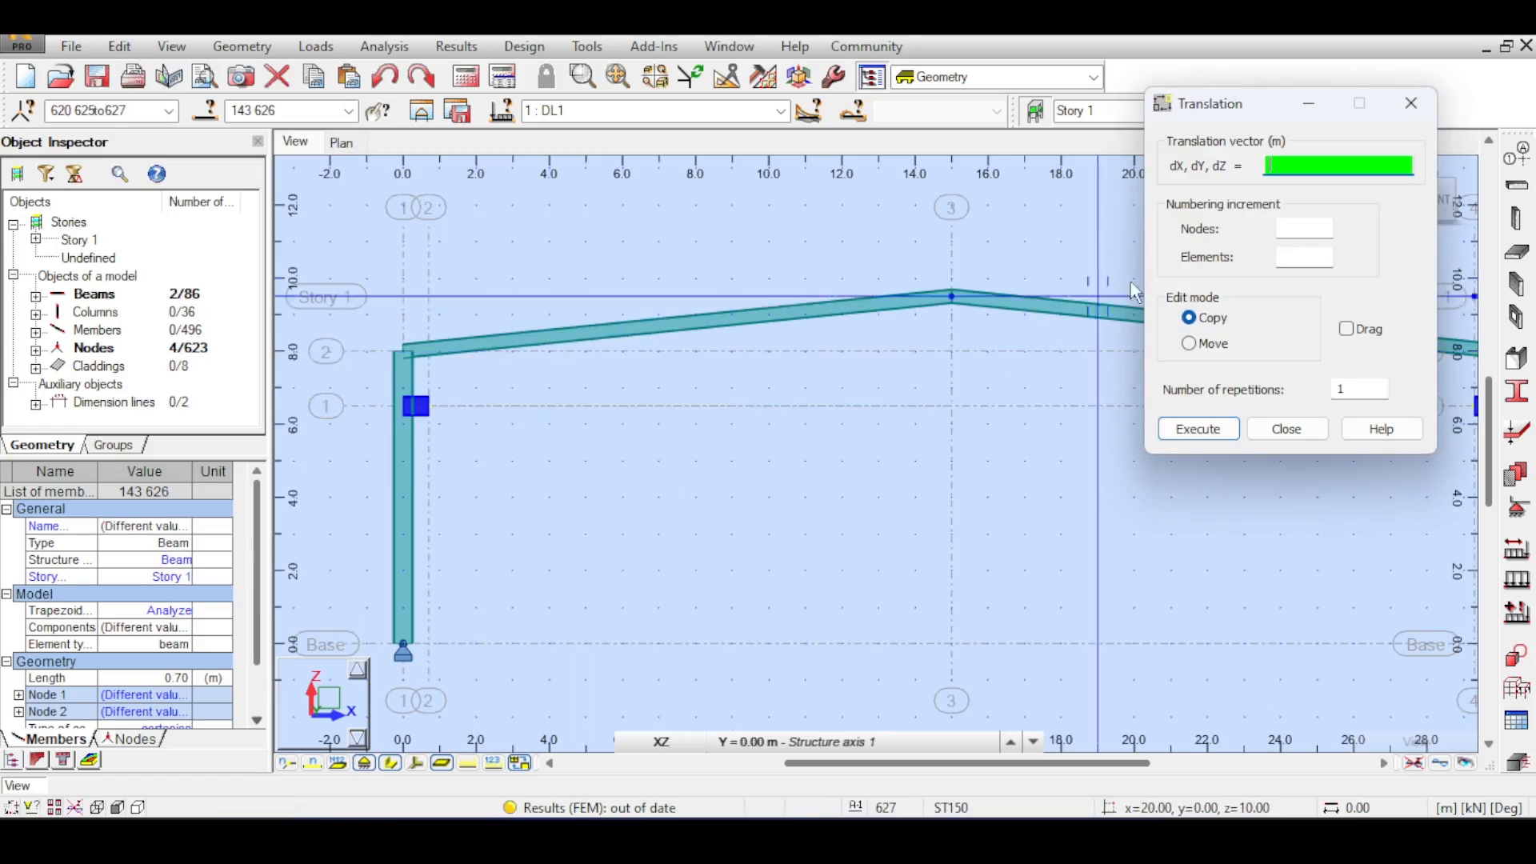
pyautogui.click(1204, 344)
pyautogui.click(1197, 429)
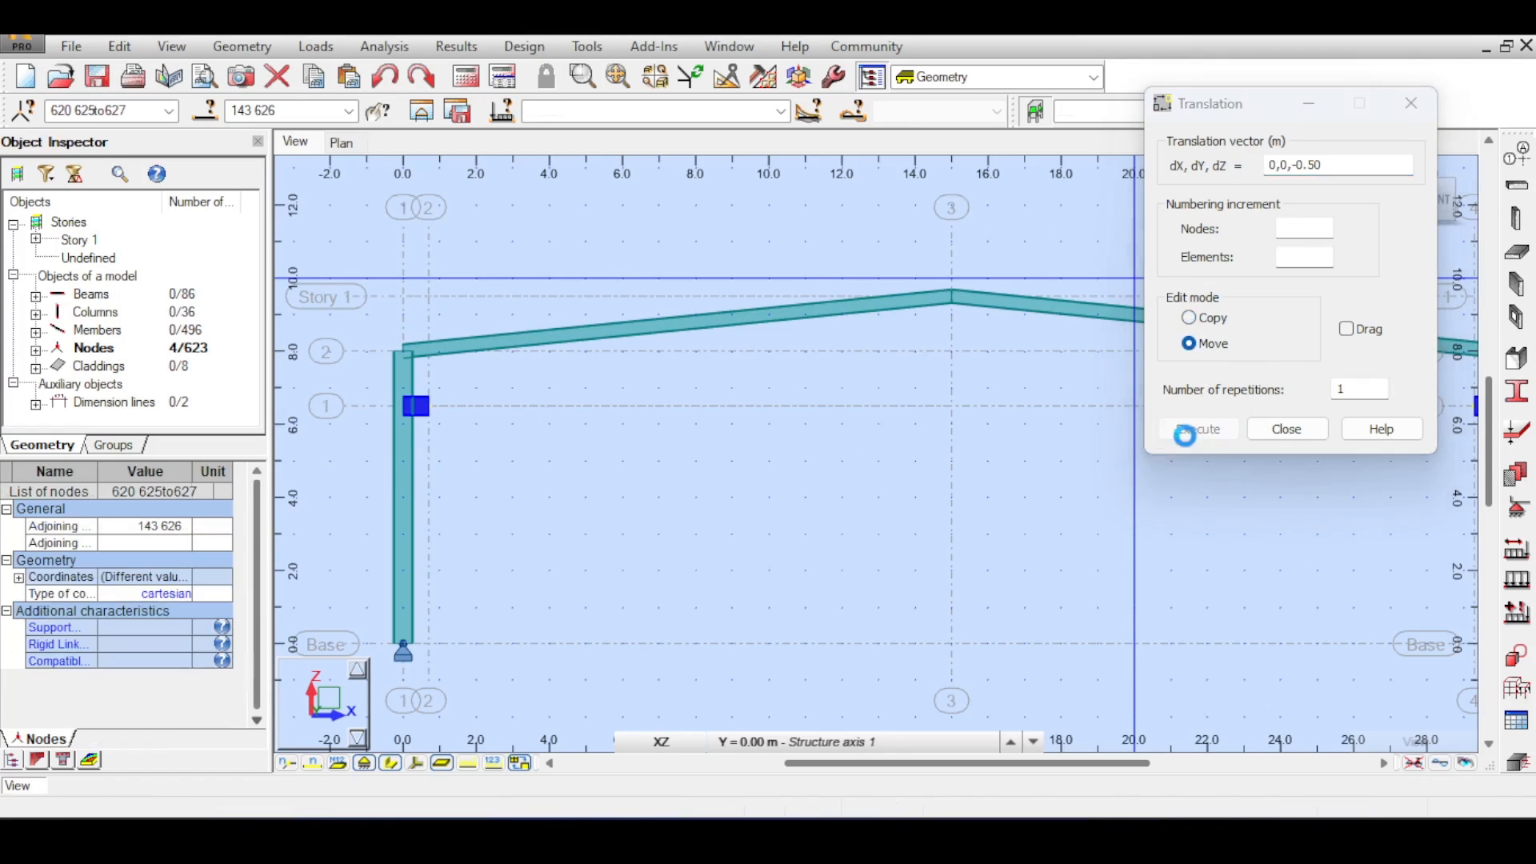
pyautogui.click(1282, 432)
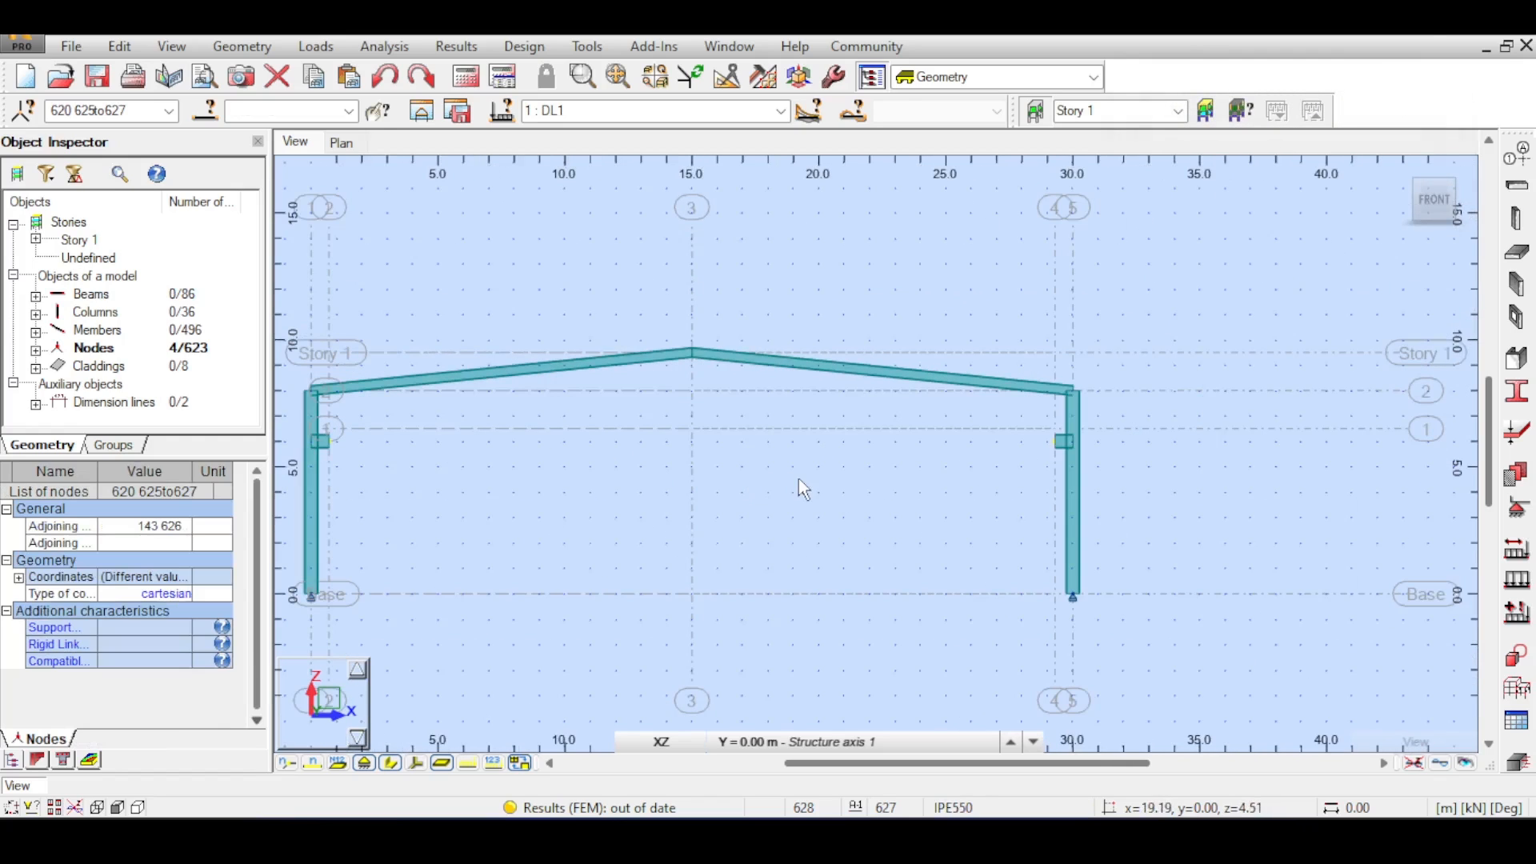
# - Set horizontal structural axis 1 to a Z position of 6.00 m and apply it
pyautogui.click(1133, 462)
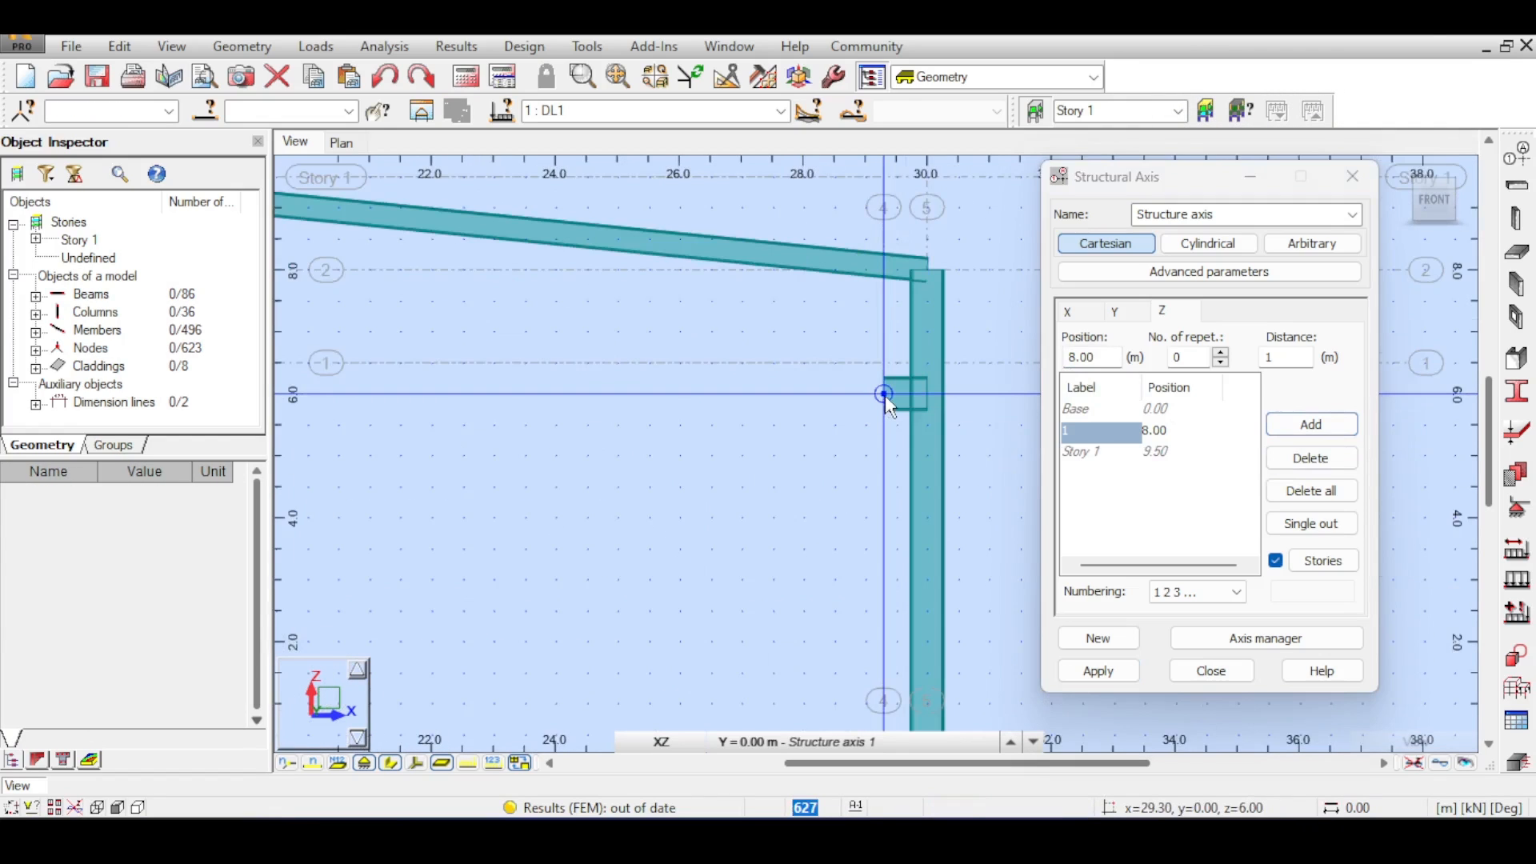
pyautogui.click(885, 395)
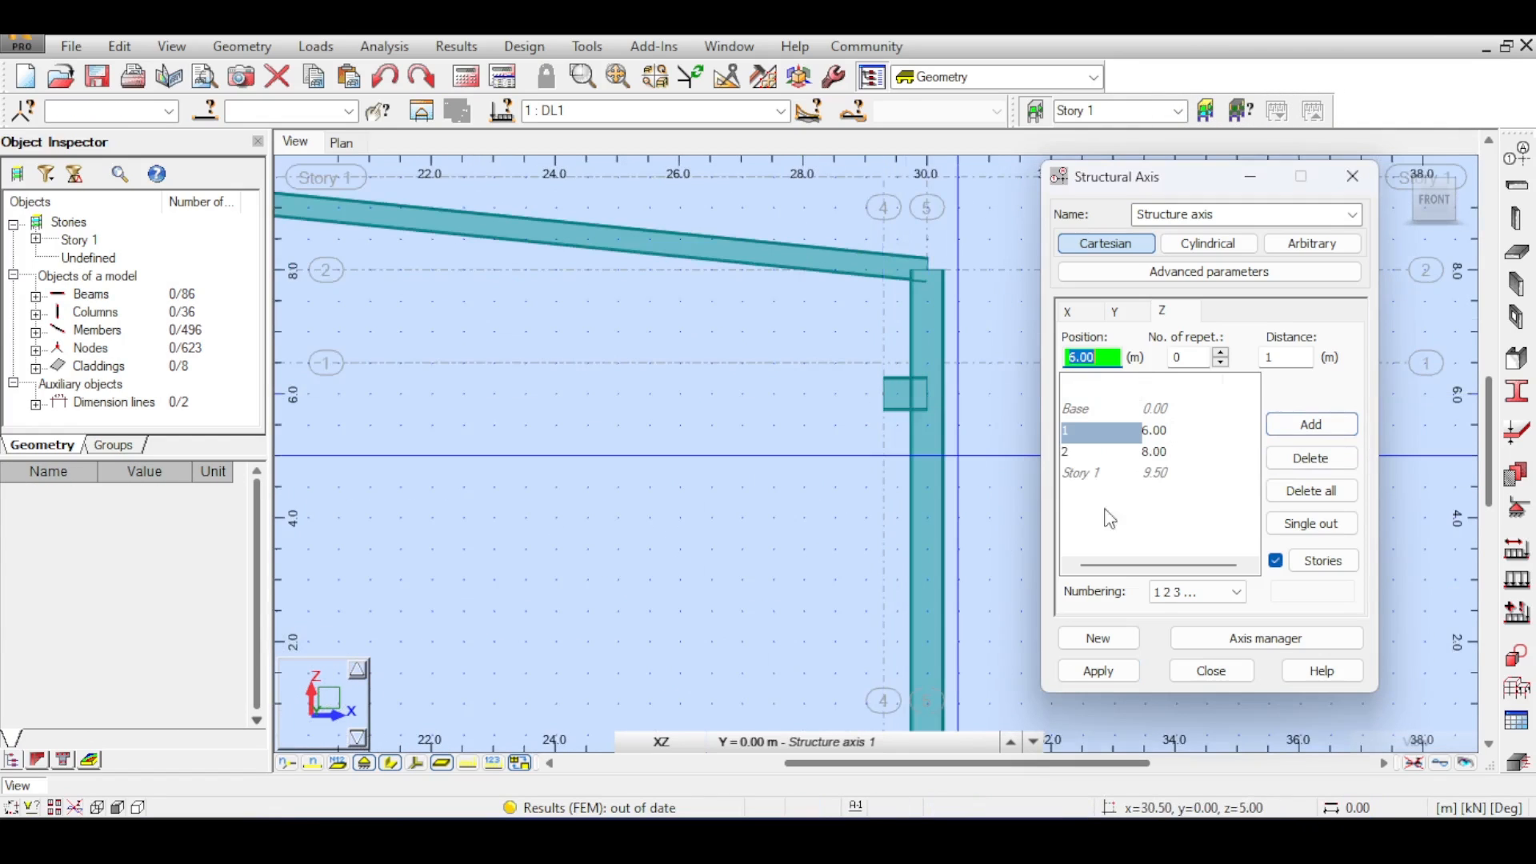
pyautogui.click(1115, 678)
pyautogui.click(1210, 671)
# - Inspect in the 3D model which members use the IPE550 section through the member sections dialog
pyautogui.scroll(3, 842, 507)
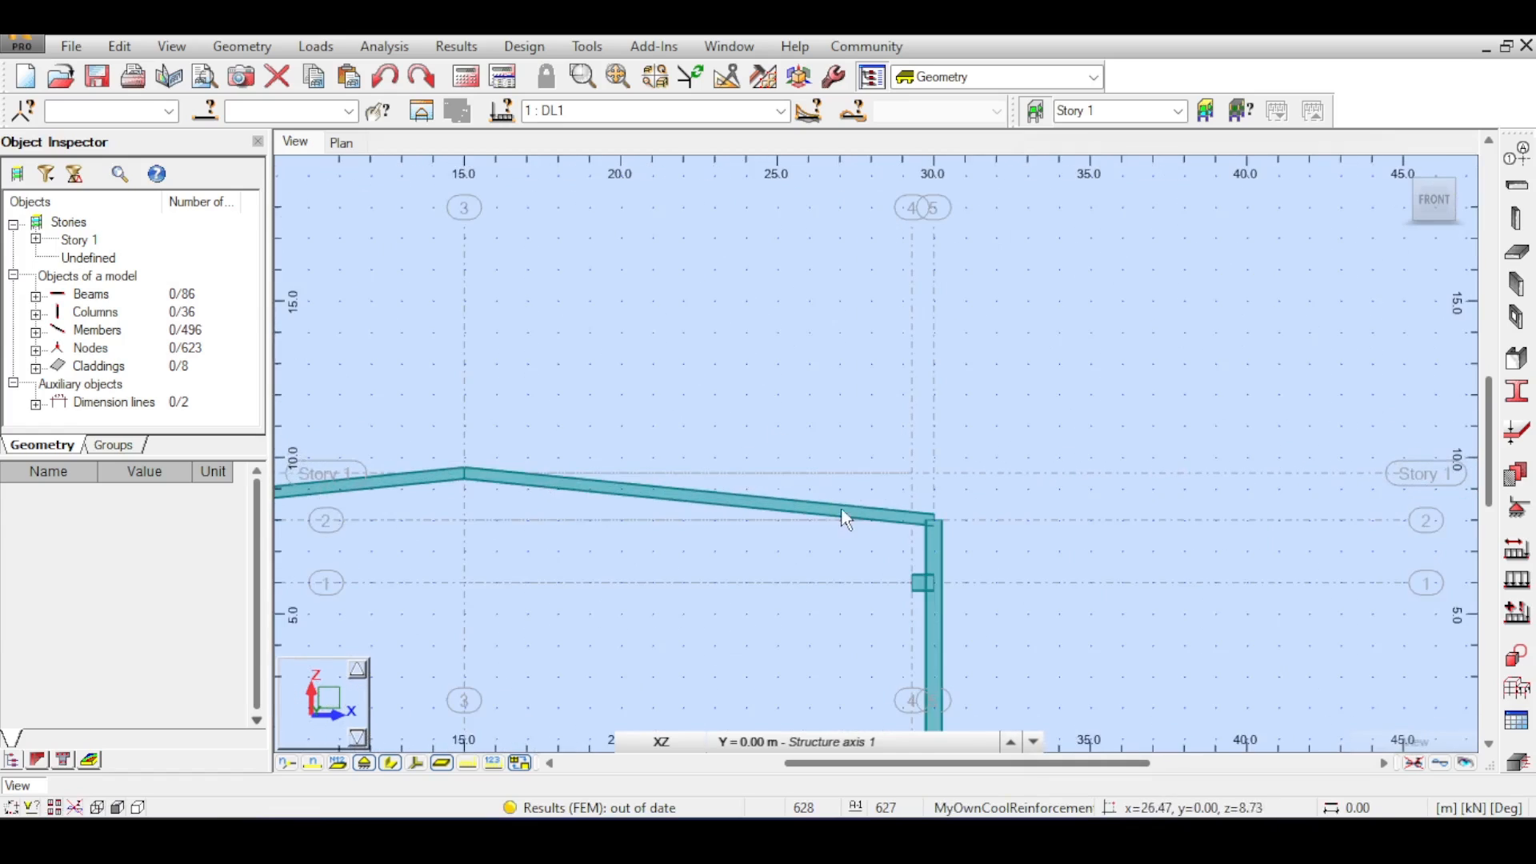
pyautogui.moveTo(882, 500); pyautogui.dragTo(864, 367, button='middle')
pyautogui.scroll(3, 897, 450)
pyautogui.click(341, 142)
pyautogui.scroll(-2, 703, 539)
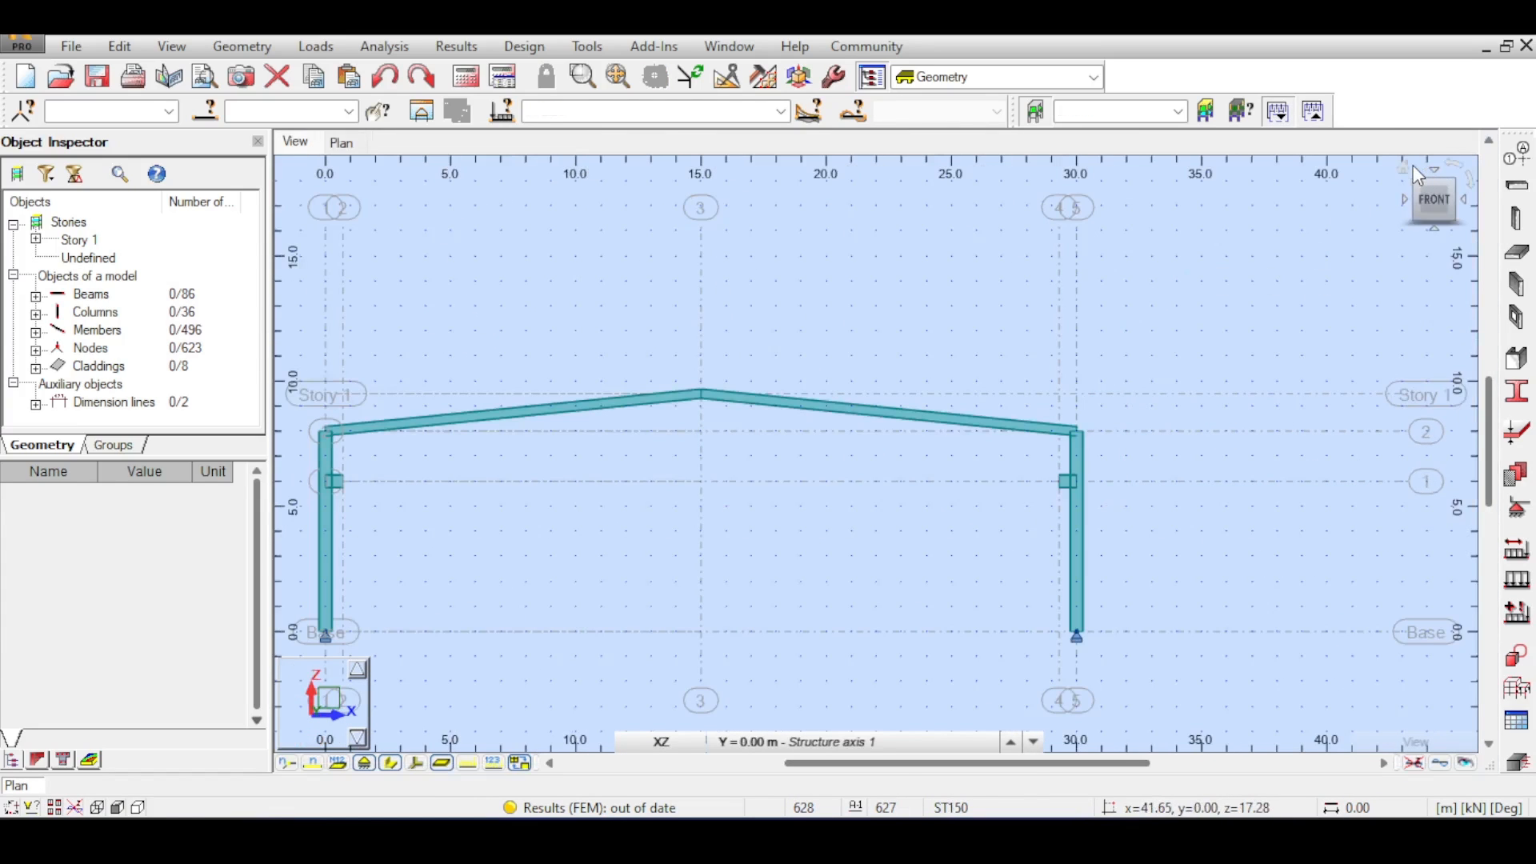
pyautogui.keyDown('ctrl'); pyautogui.moveTo(1143, 366); pyautogui.dragTo(637, 453, button='middle'); pyautogui.keyUp('ctrl')
pyautogui.scroll(3, 636, 453)
pyautogui.click(661, 740)
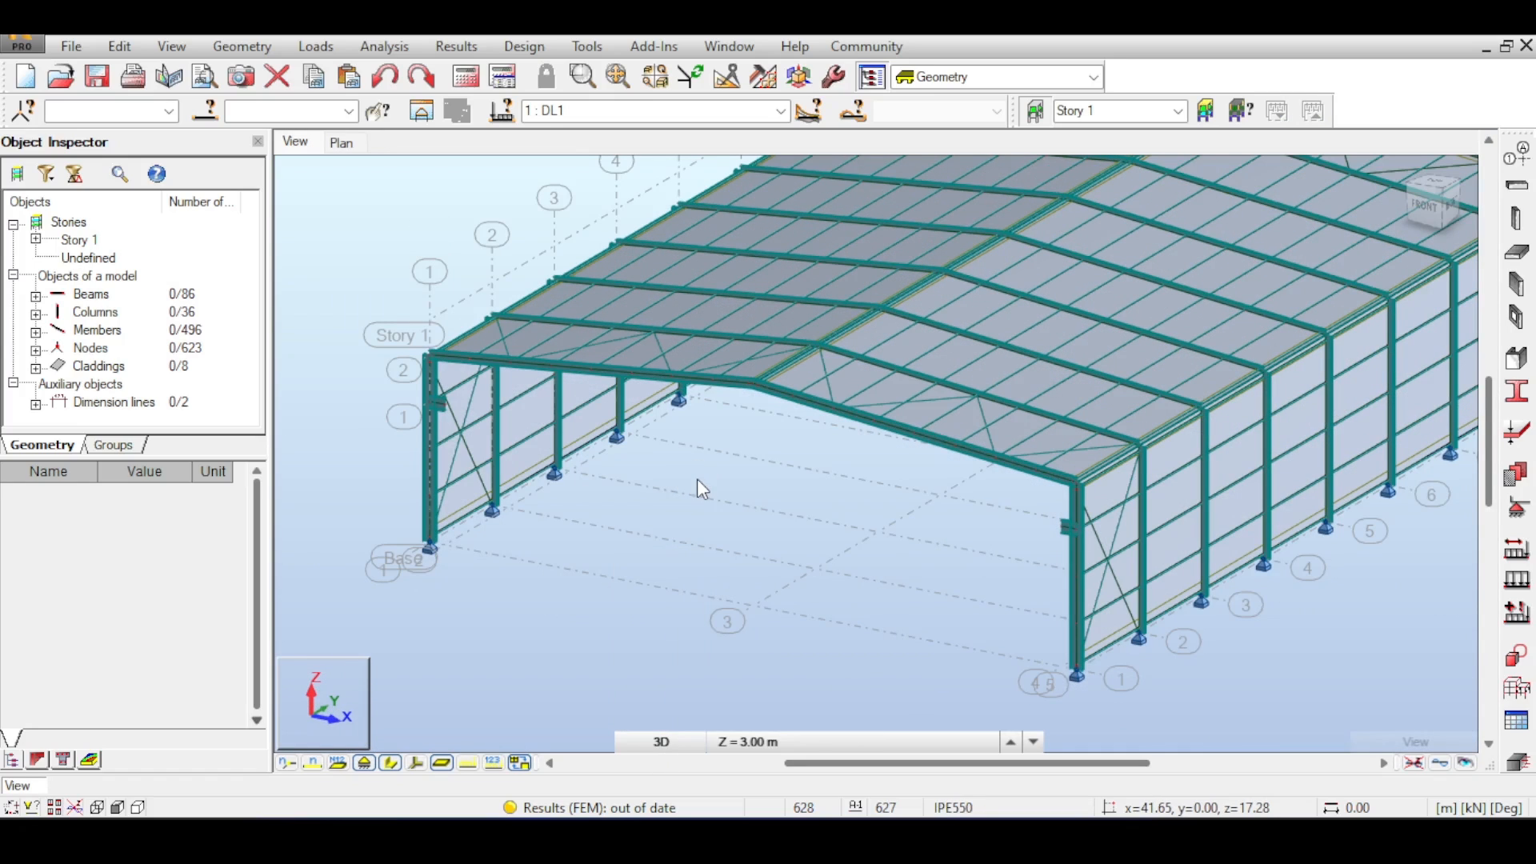
pyautogui.scroll(2, 1047, 529)
pyautogui.scroll(1, 918, 425)
pyautogui.rightClick(918, 428)
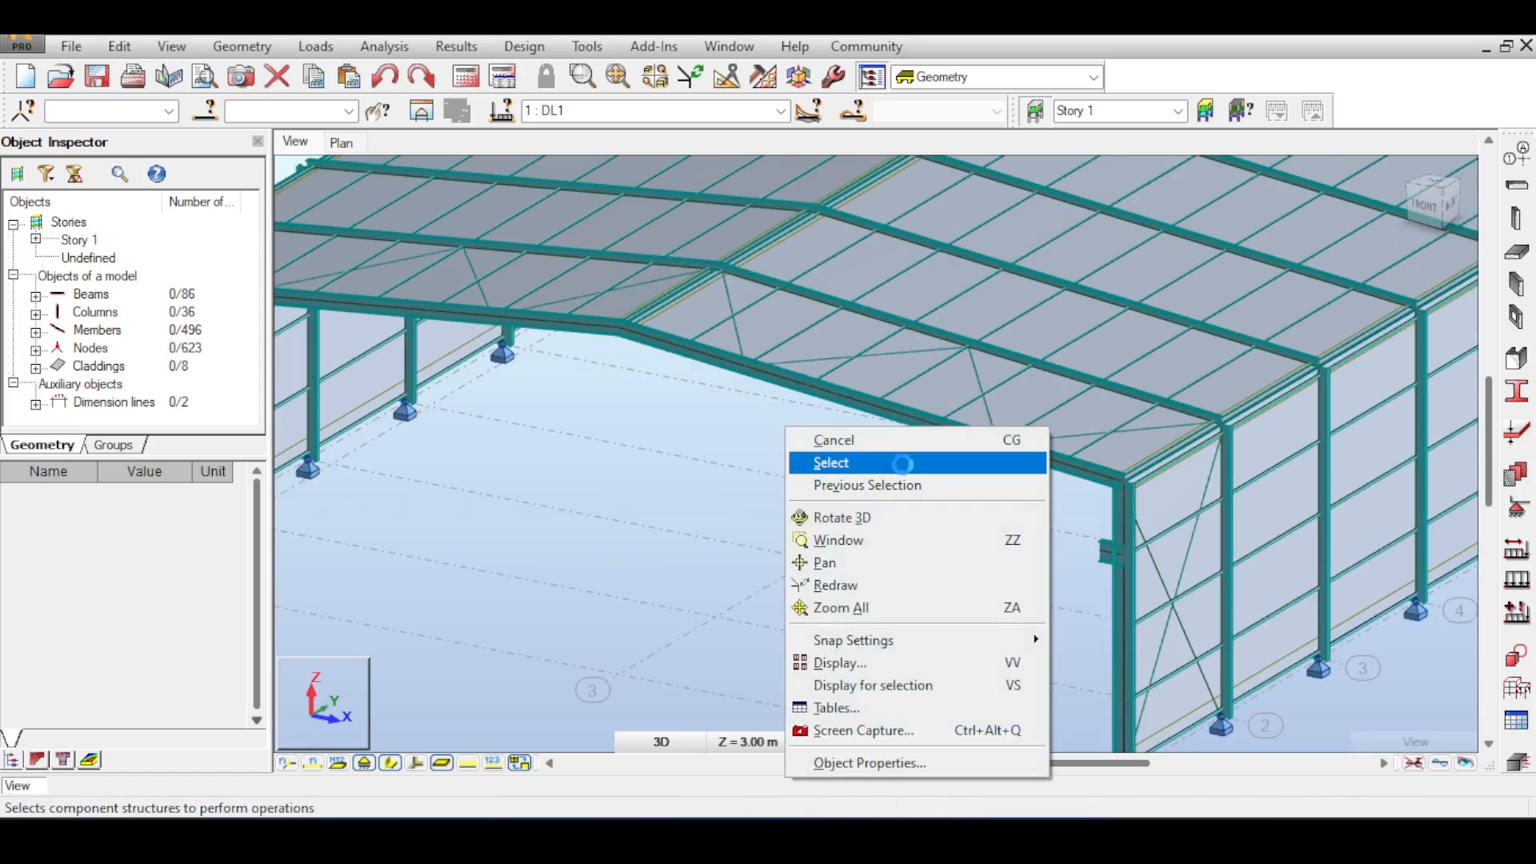
pyautogui.click(904, 463)
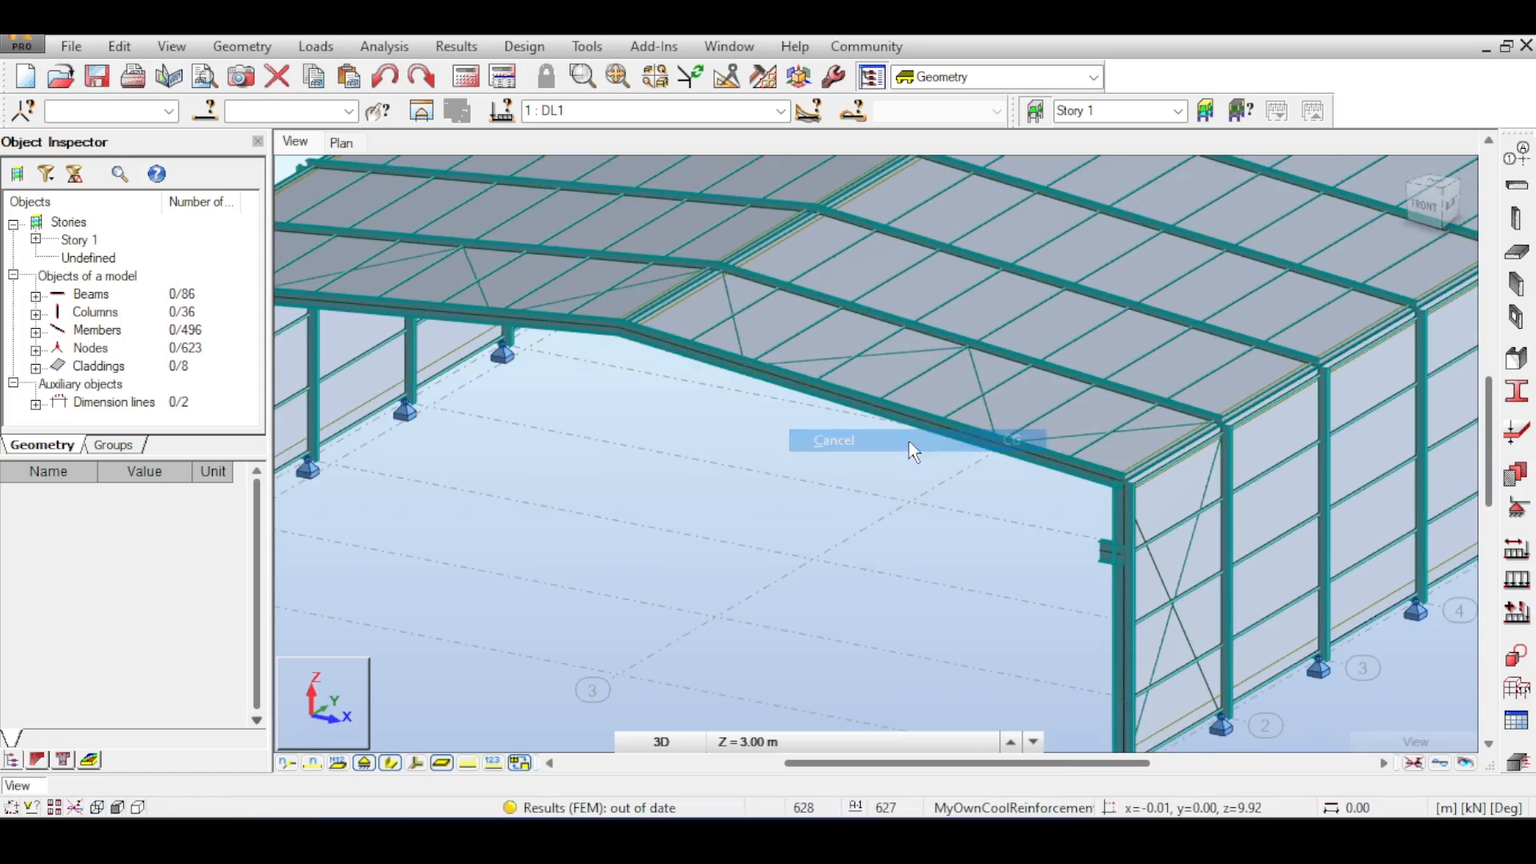
pyautogui.click(1510, 395)
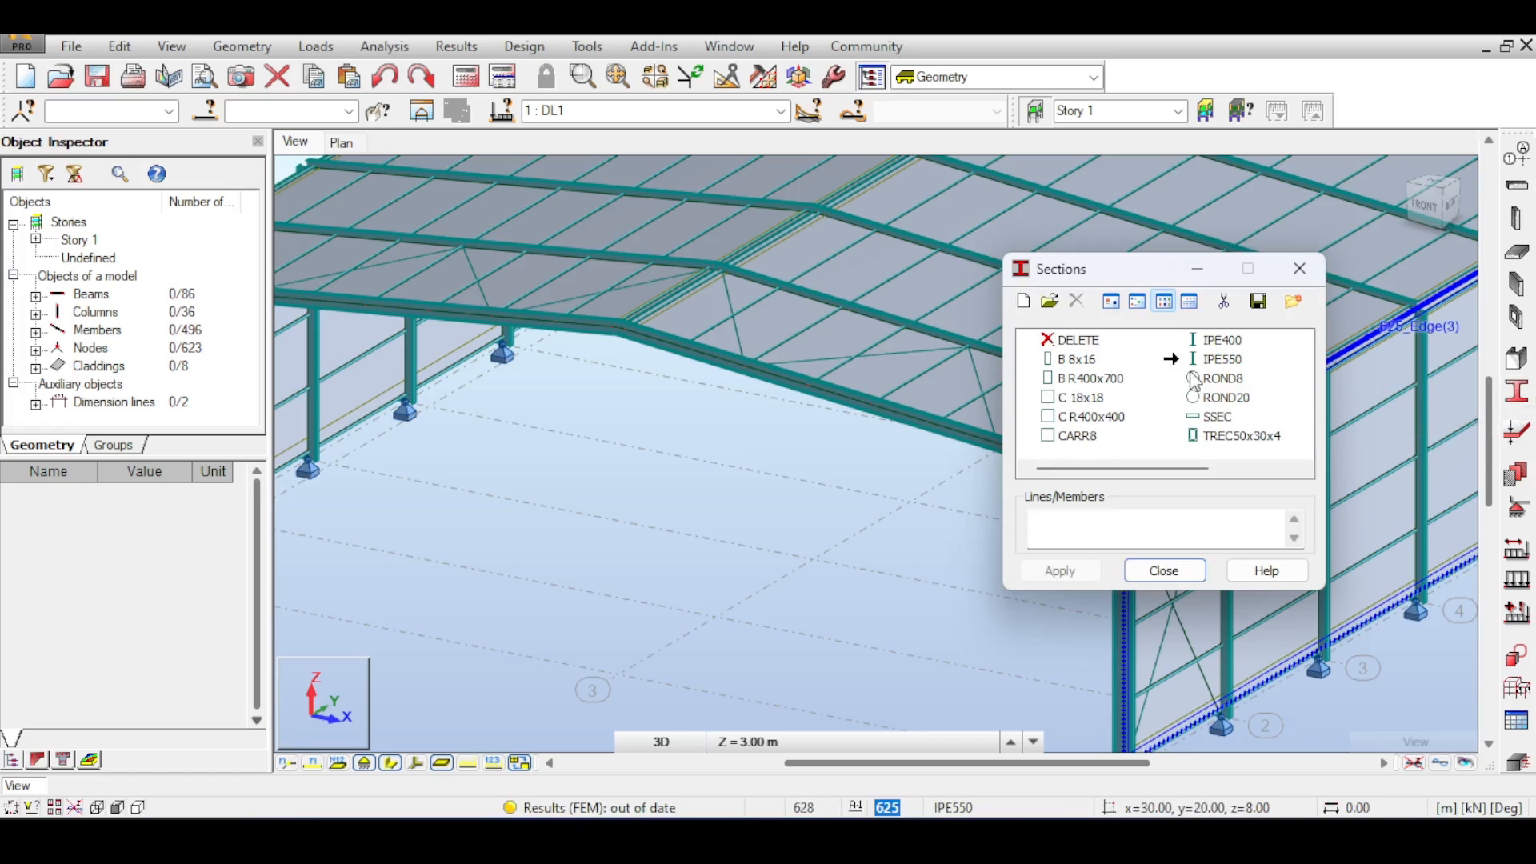
pyautogui.click(1212, 356)
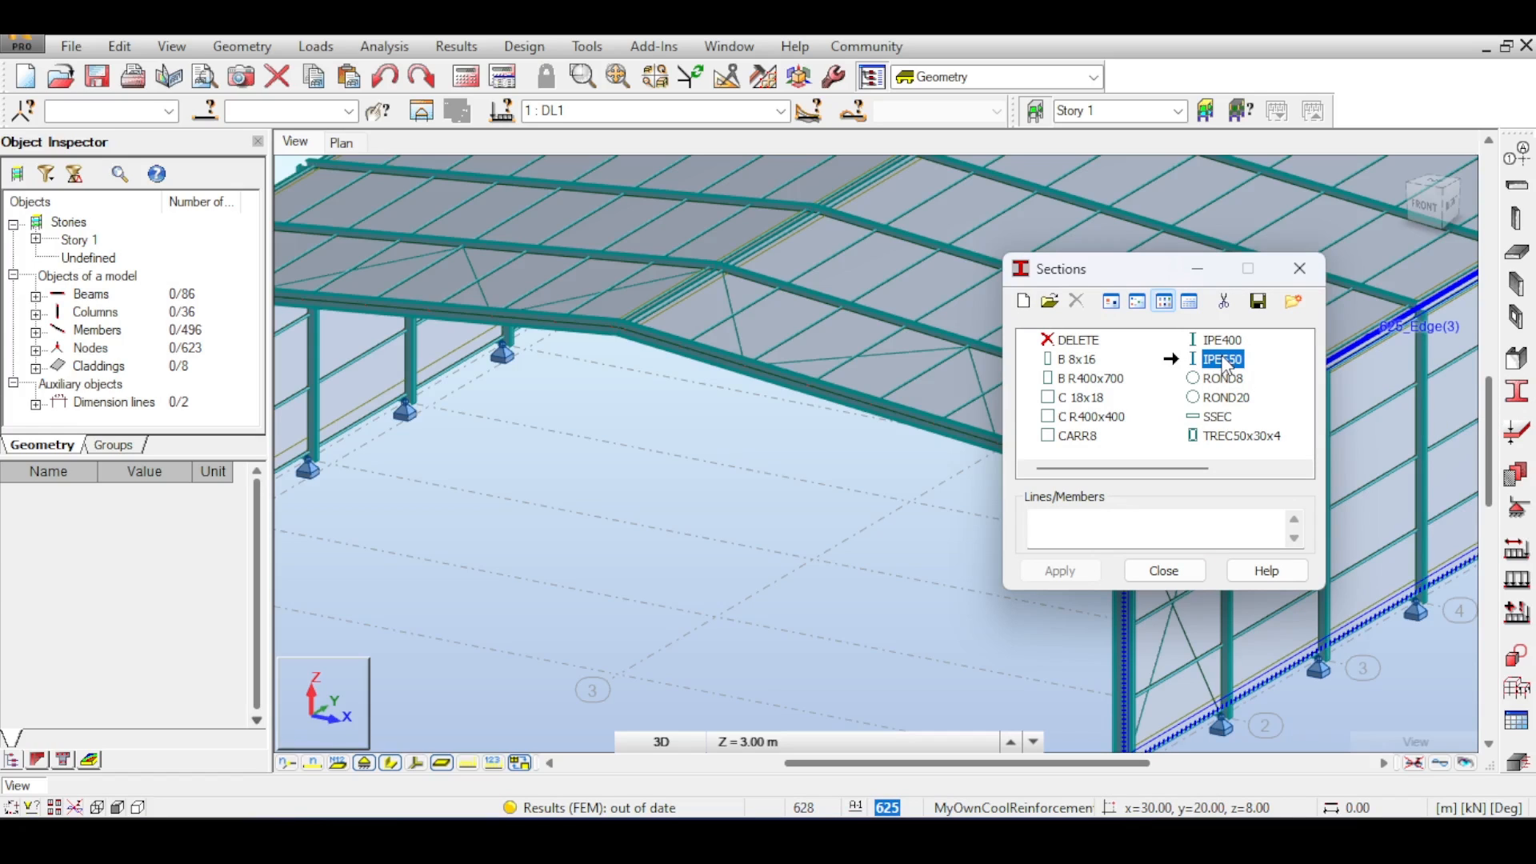
pyautogui.moveTo(723, 506); pyautogui.dragTo(631, 502, button='middle')
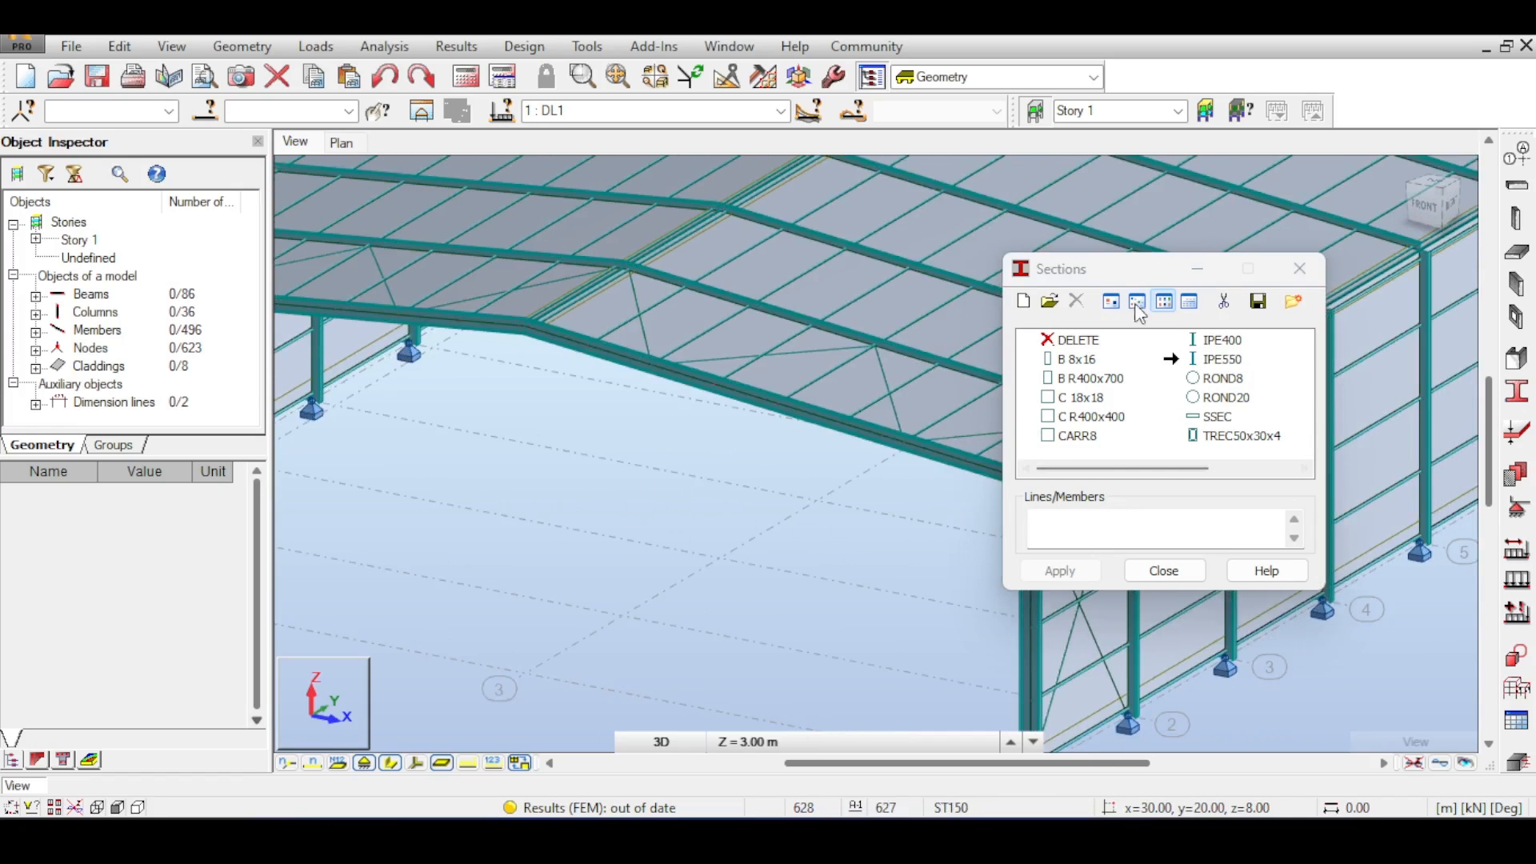
pyautogui.moveTo(1130, 272); pyautogui.dragTo(1380, 233)
pyautogui.rightClick(544, 283)
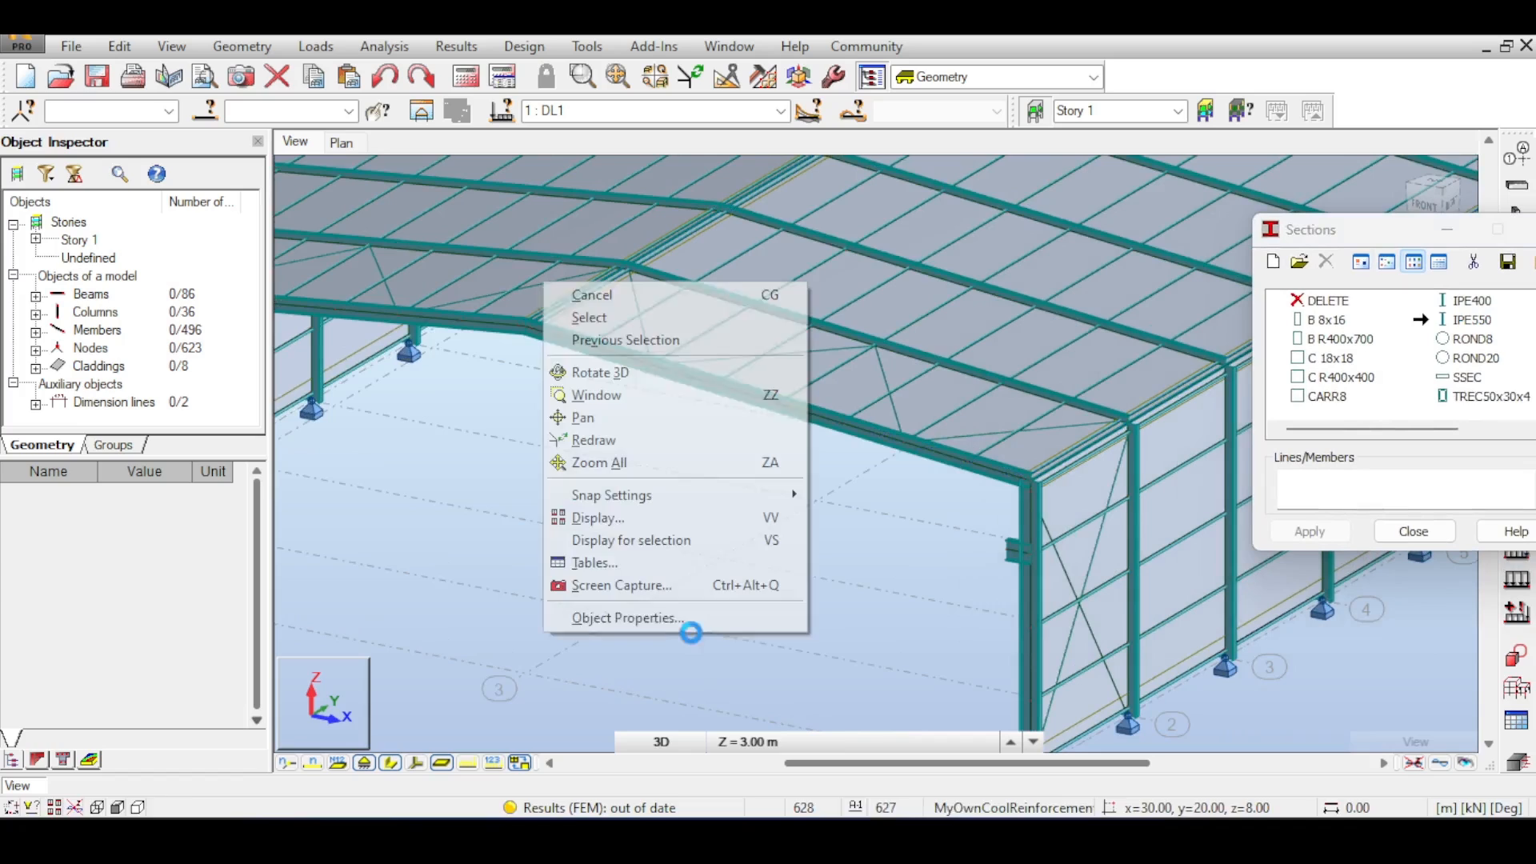
pyautogui.click(701, 318)
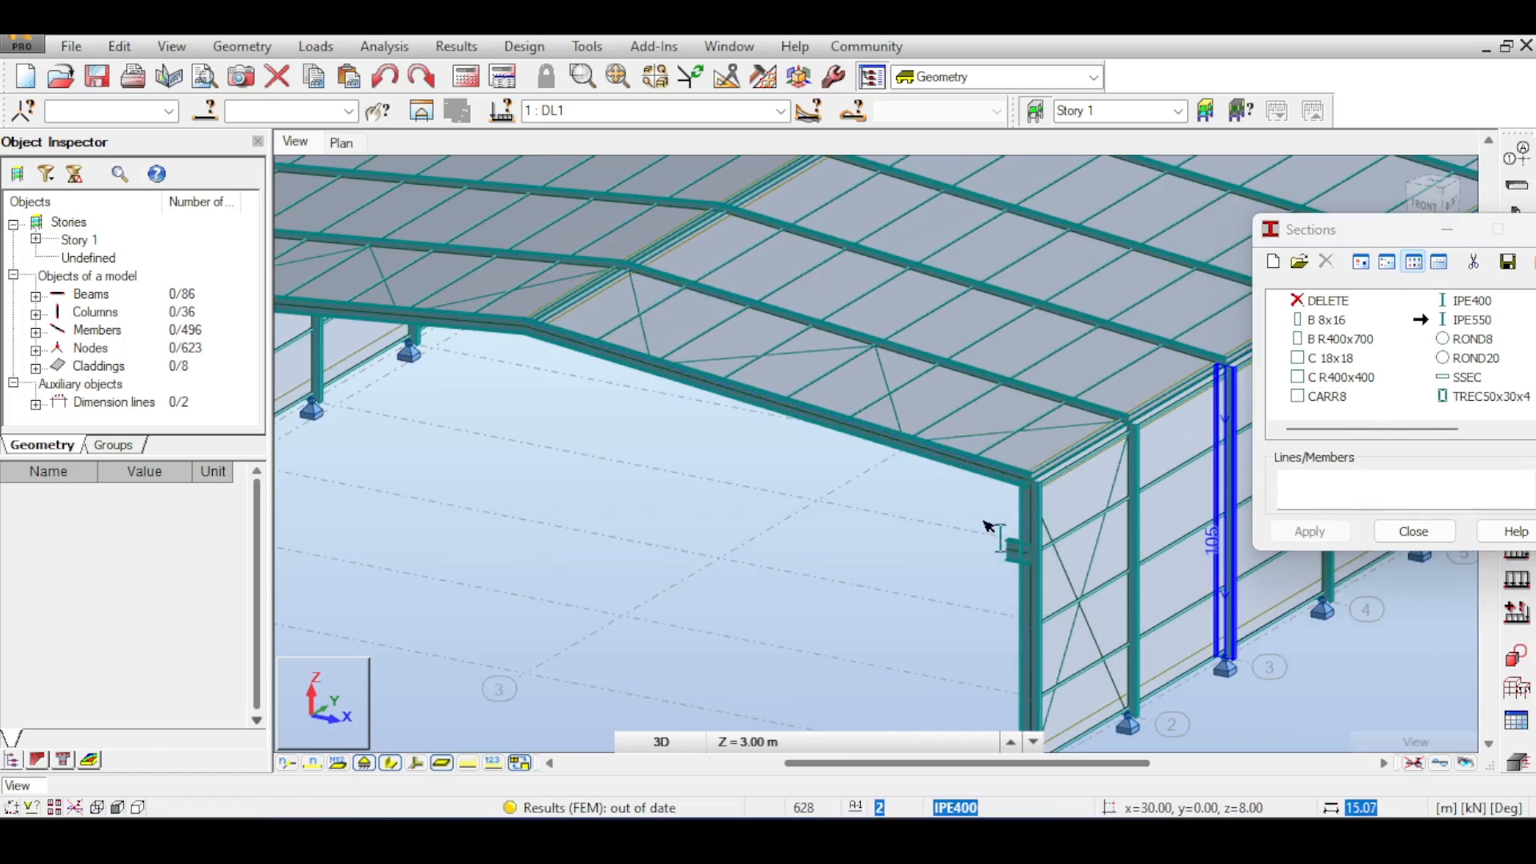
pyautogui.moveTo(1363, 241); pyautogui.dragTo(1218, 245)
pyautogui.click(1309, 320)
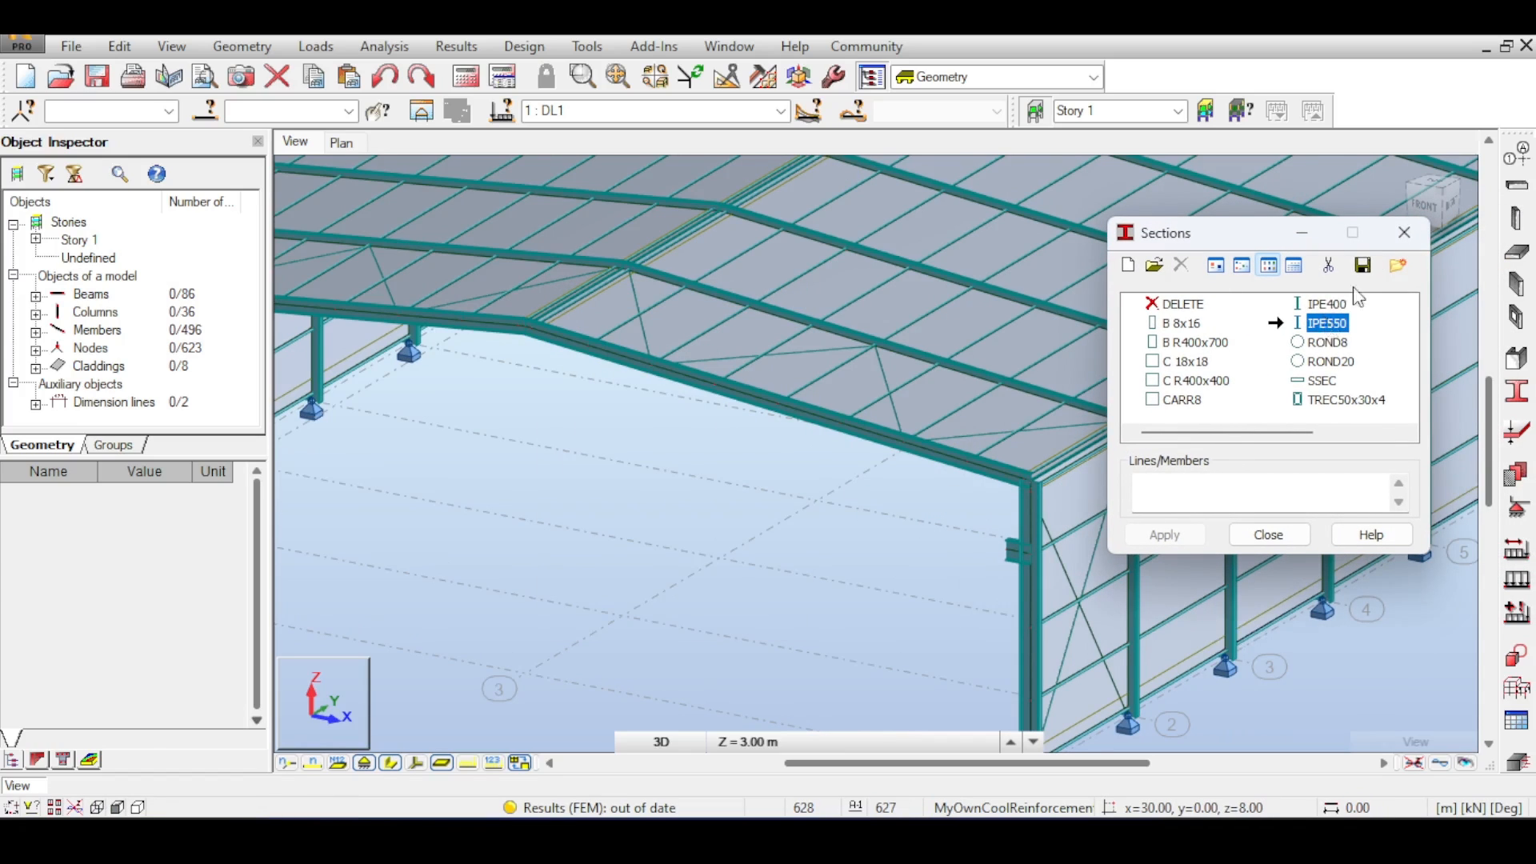
pyautogui.click(1404, 237)
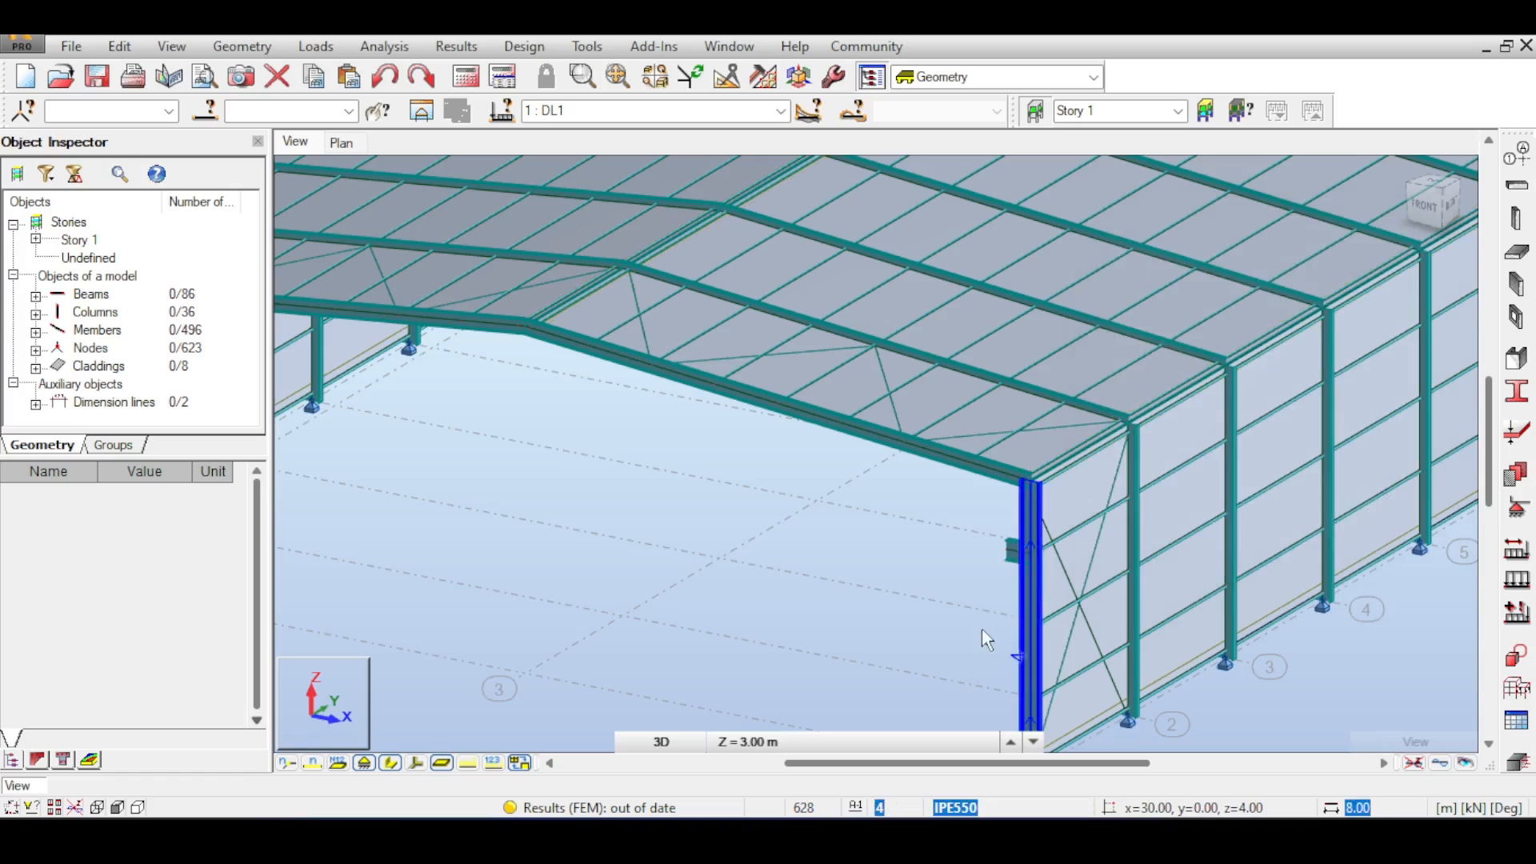
# - Zoom in on the right column's short beam and select it to examine its placement
pyautogui.scroll(2, 986, 552)
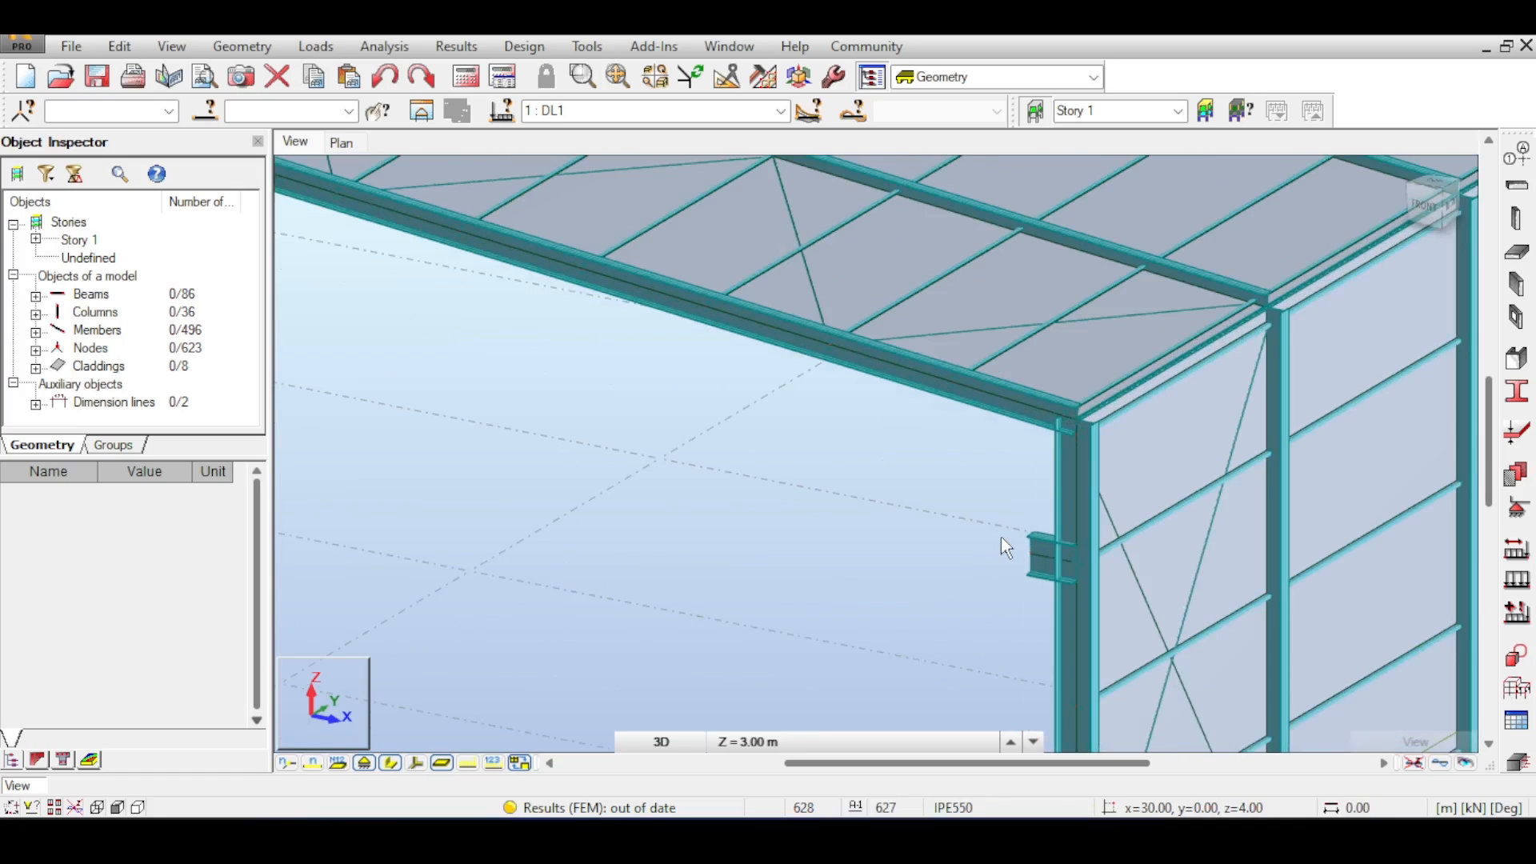
pyautogui.click(1076, 576)
pyautogui.scroll(-1, 832, 596)
pyautogui.scroll(-1, 832, 596)
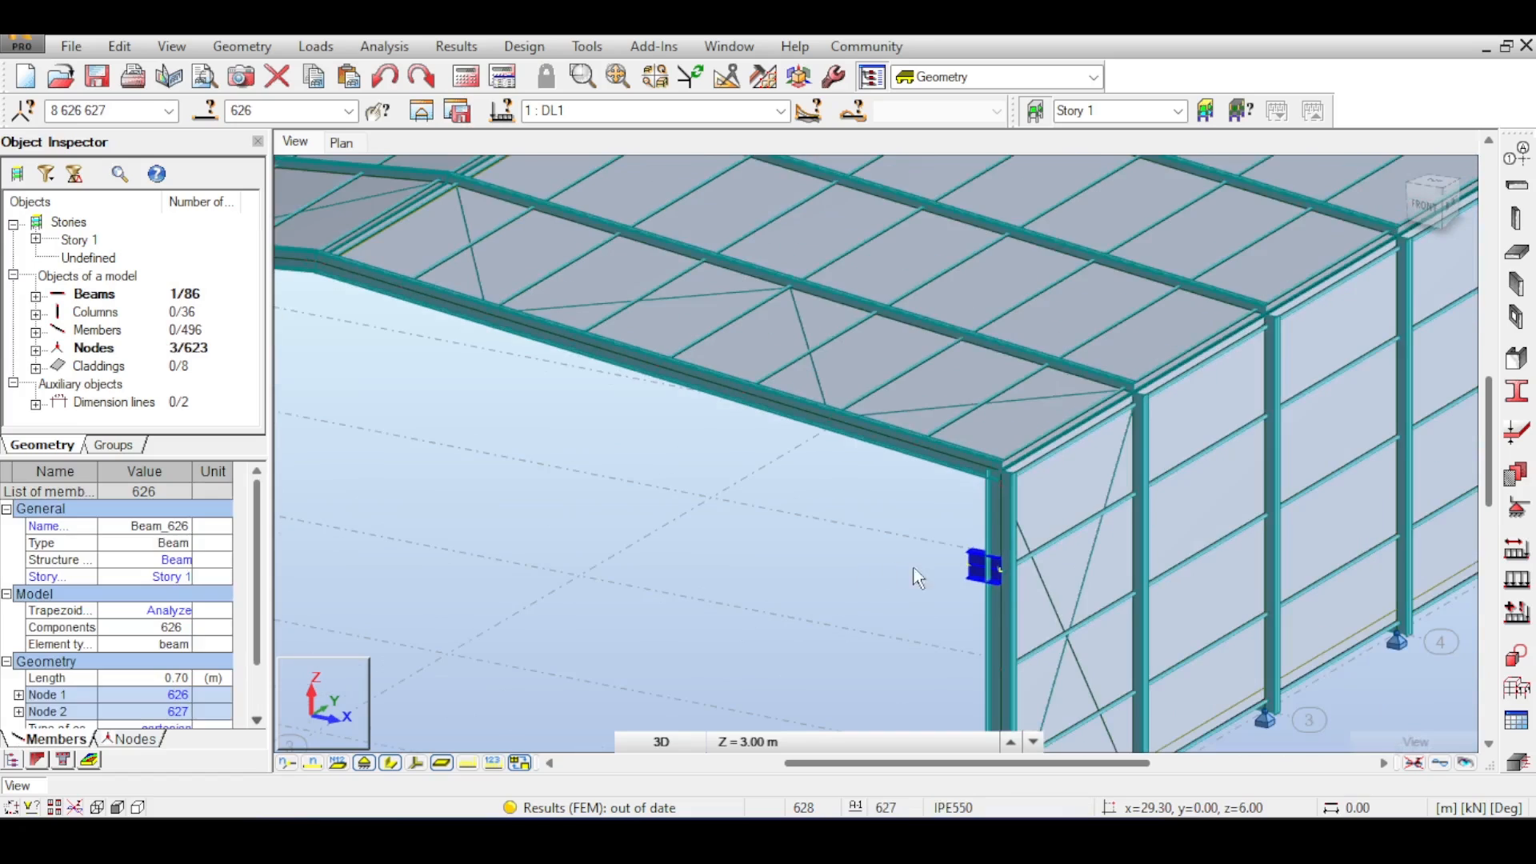
pyautogui.scroll(-1, 928, 576)
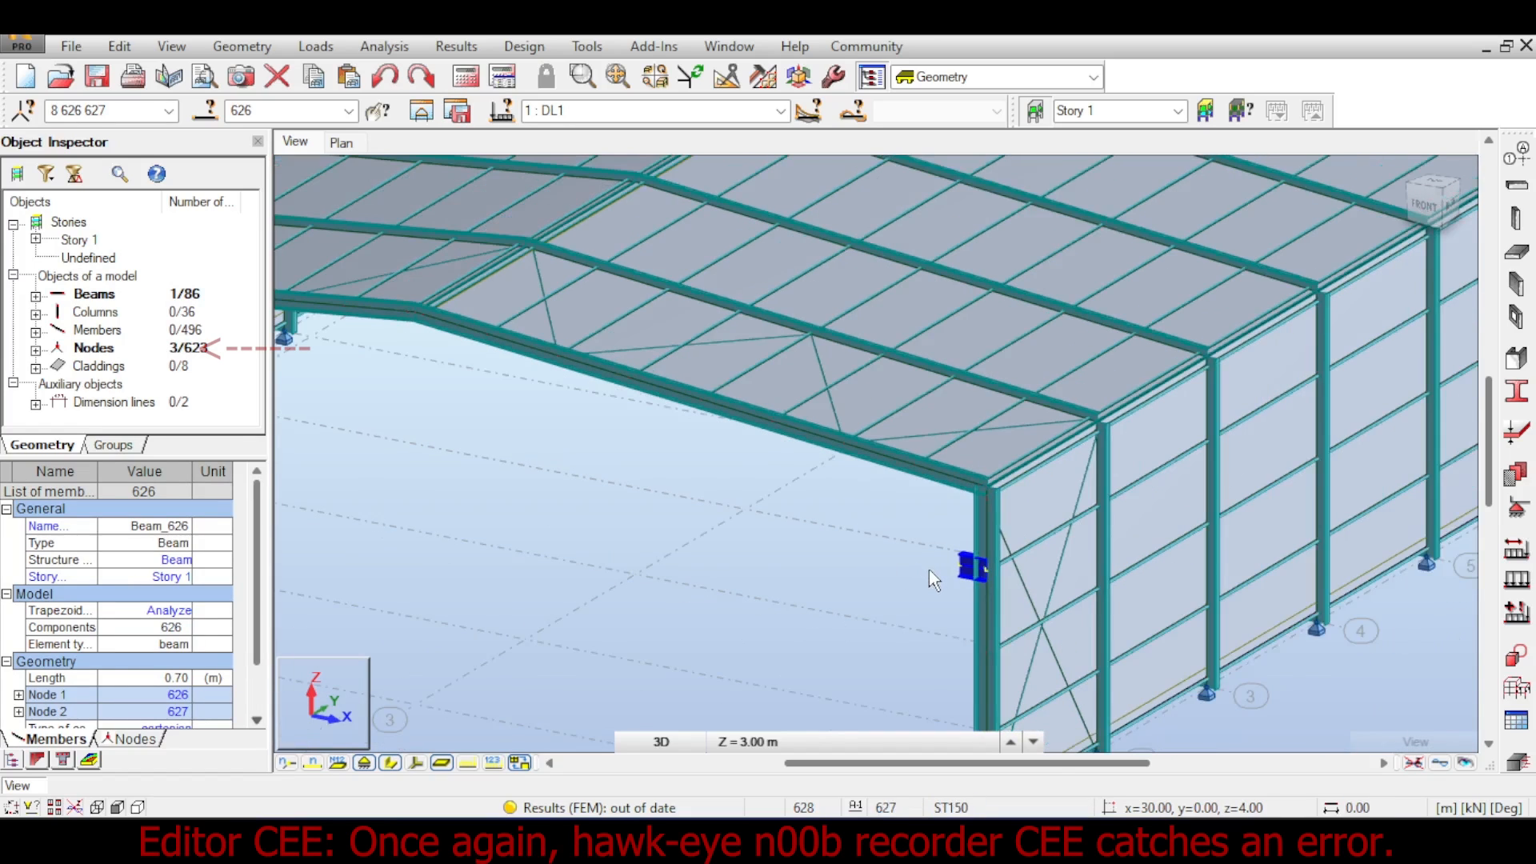
pyautogui.click(1314, 179)
pyautogui.moveTo(1428, 204)
pyautogui.mouseDown()
pyautogui.moveTo(1454, 195)
pyautogui.moveTo(1434, 199)
pyautogui.mouseUp()
pyautogui.scroll(2, 1081, 492)
pyautogui.moveTo(952, 484); pyautogui.dragTo(927, 429, button='middle')
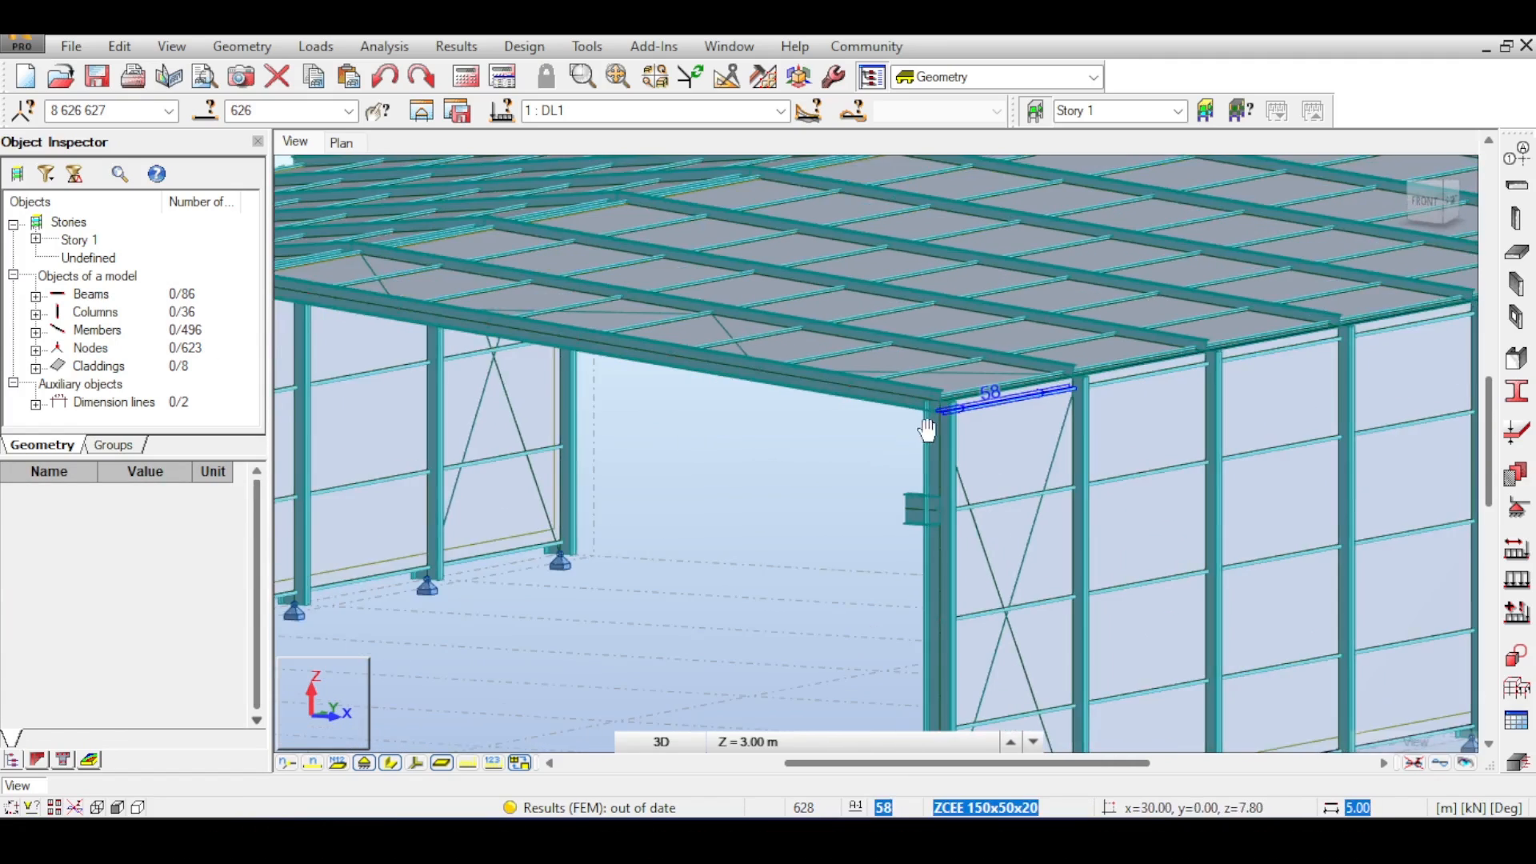
pyautogui.scroll(6, 919, 507)
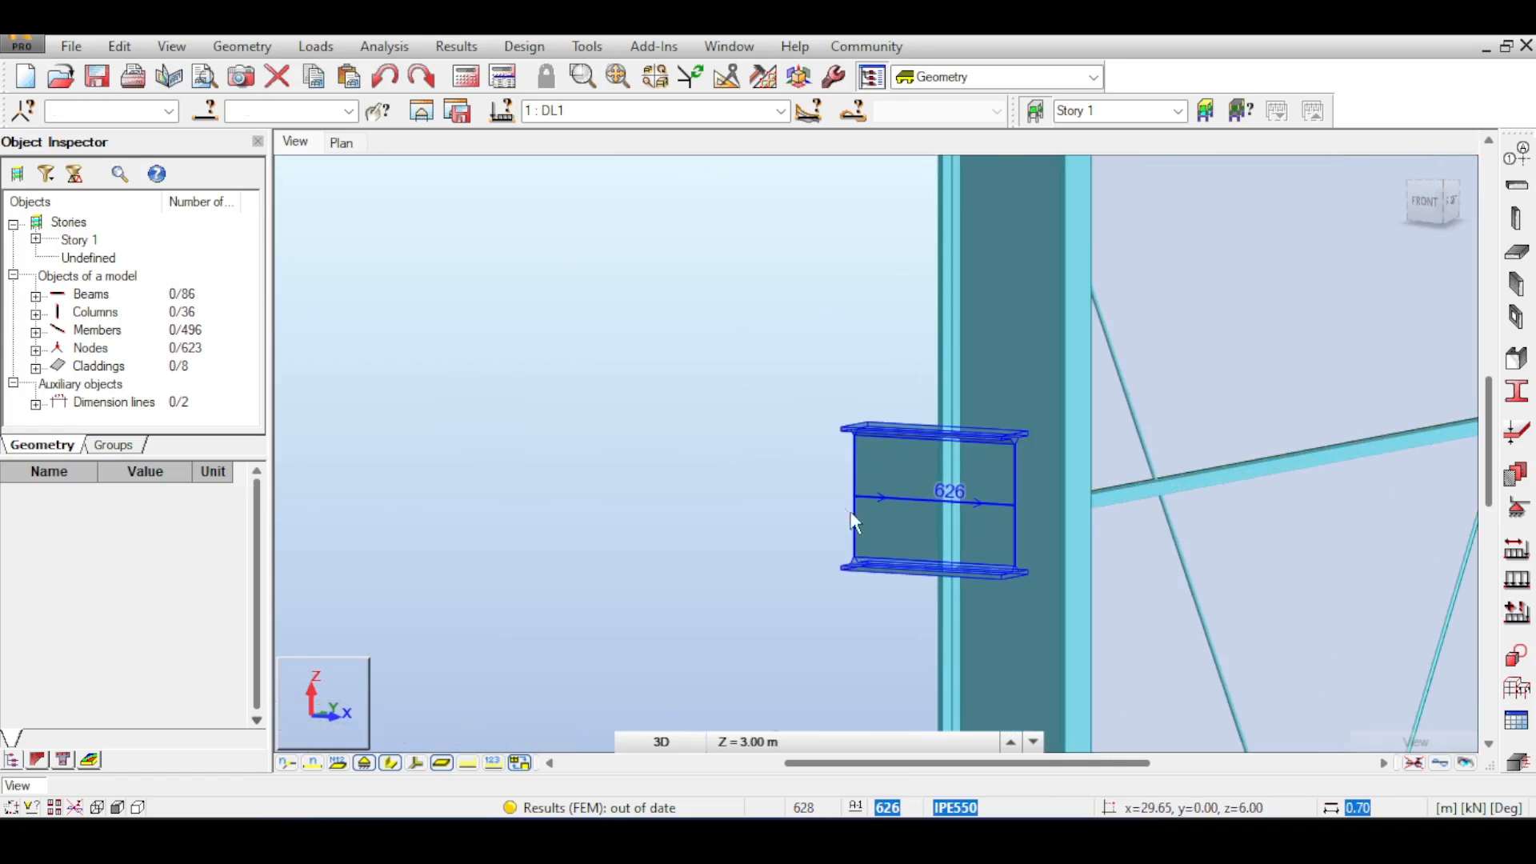
pyautogui.moveTo(835, 483); pyautogui.dragTo(1031, 529)
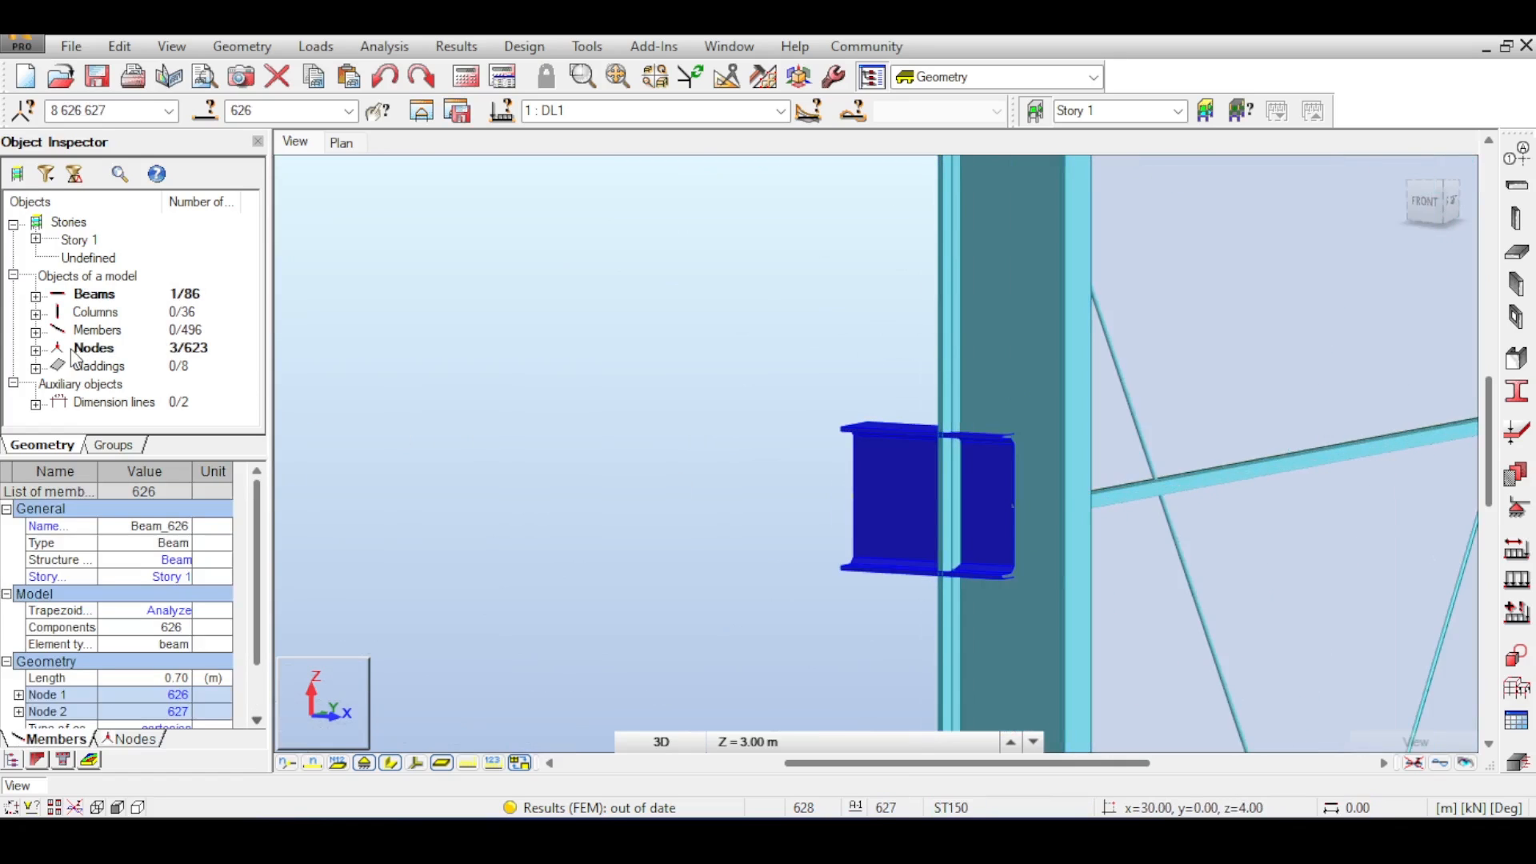
# - Switch off section shapes and inspect the short beam's end nodes where it meets the right column
pyautogui.click(391, 762)
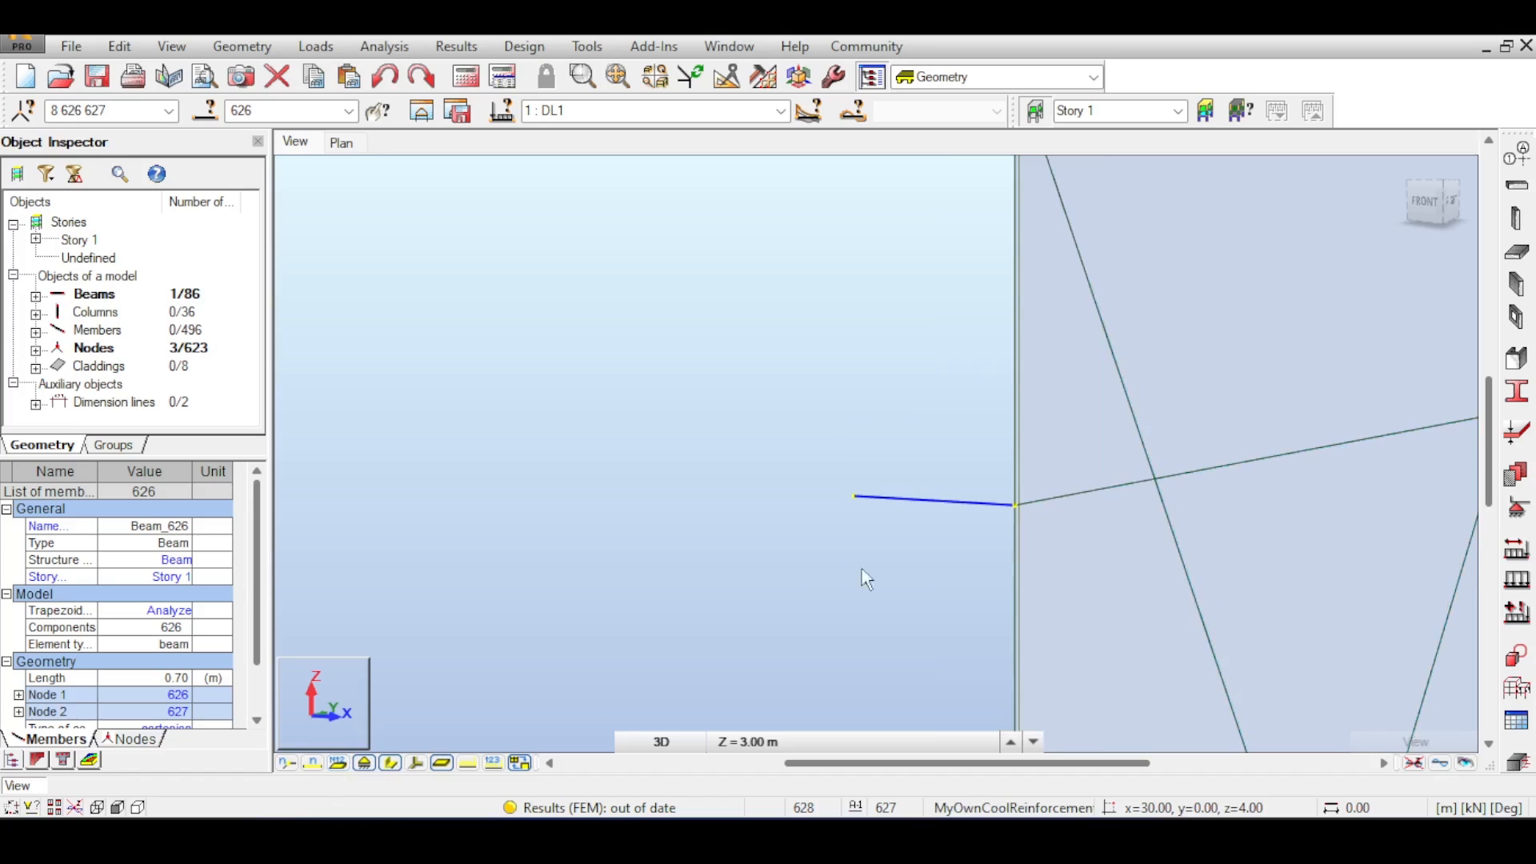
pyautogui.scroll(5, 994, 525)
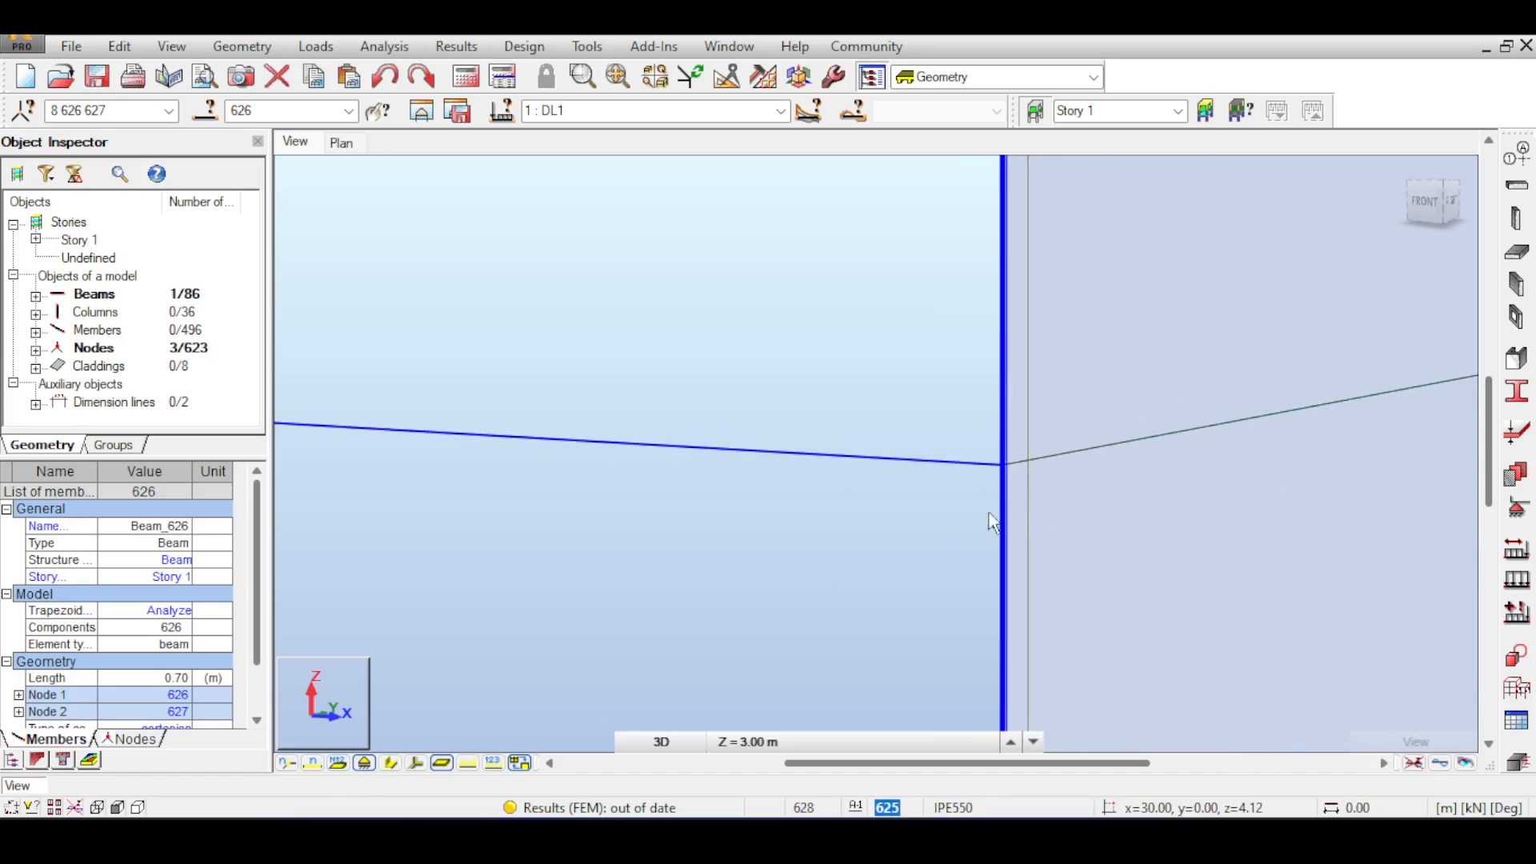
pyautogui.scroll(-5, 878, 528)
pyautogui.moveTo(876, 528); pyautogui.dragTo(816, 448, button='middle')
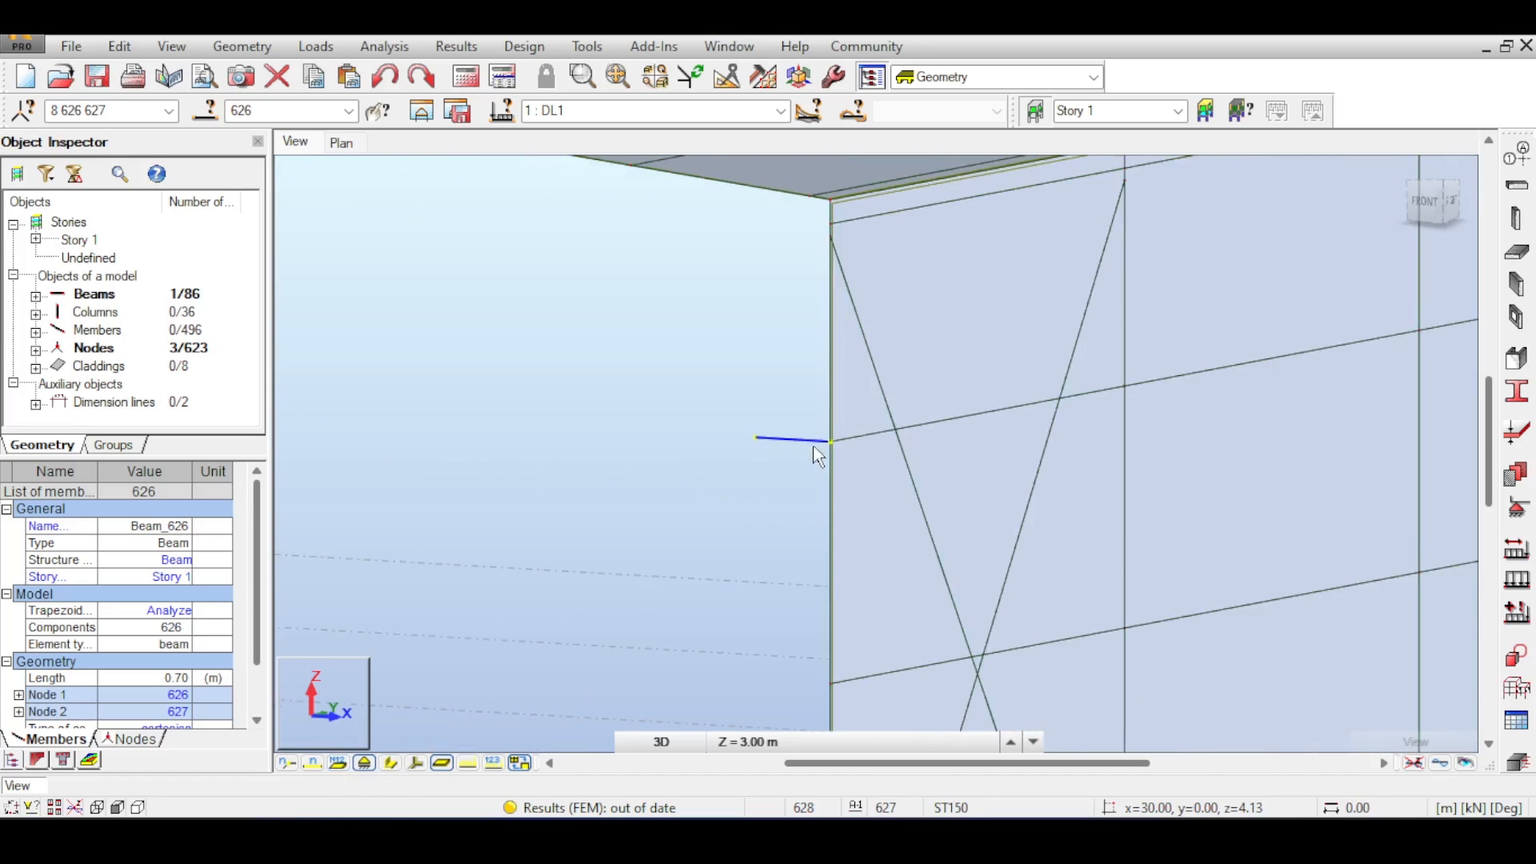
pyautogui.scroll(3, 775, 484)
pyautogui.click(721, 388)
pyautogui.moveTo(751, 430); pyautogui.dragTo(755, 432)
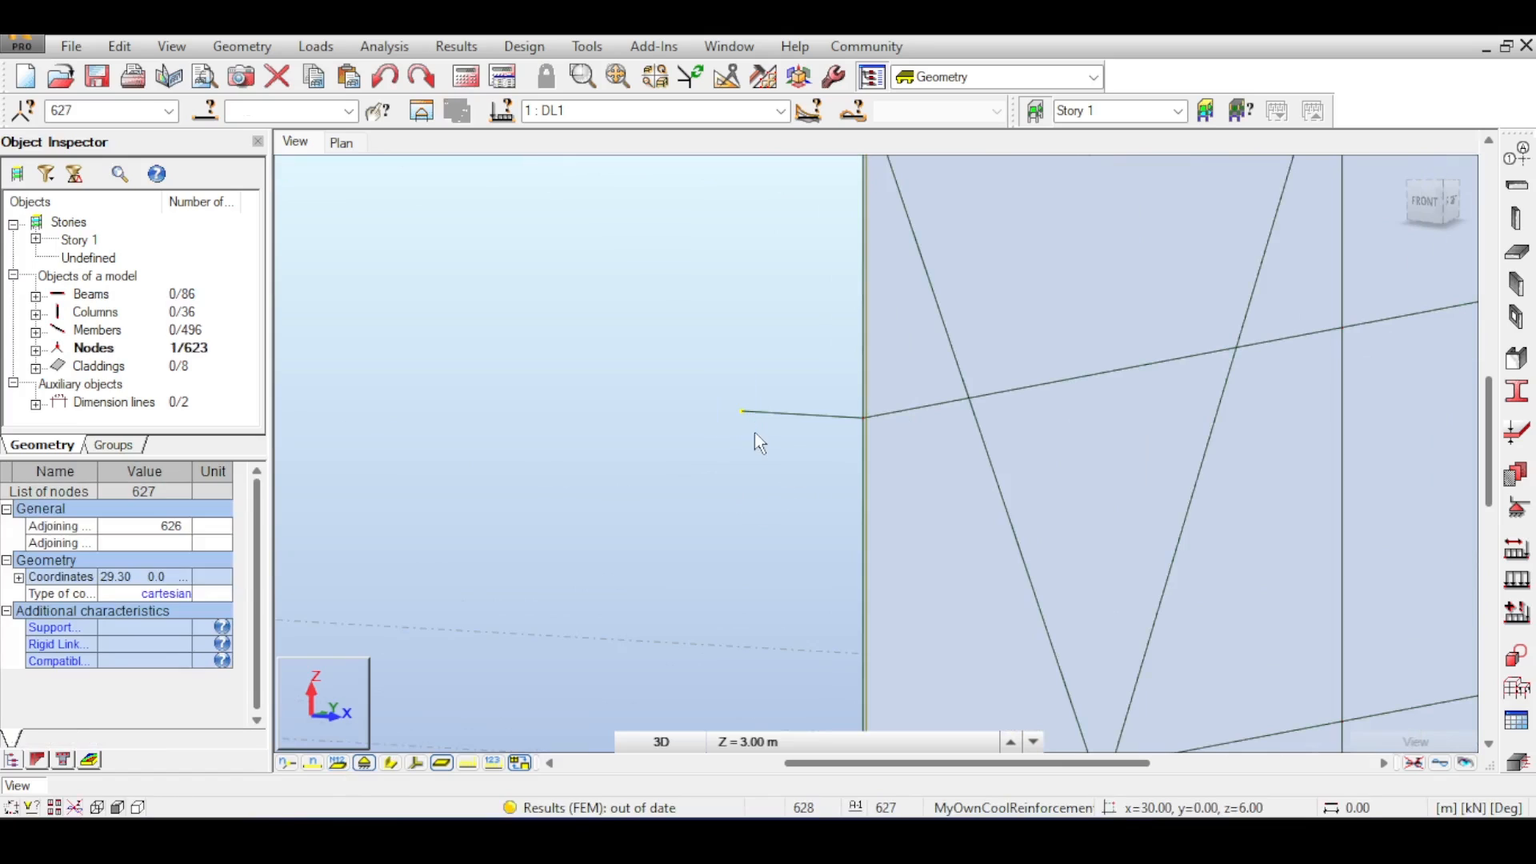
pyautogui.moveTo(830, 378); pyautogui.dragTo(901, 444)
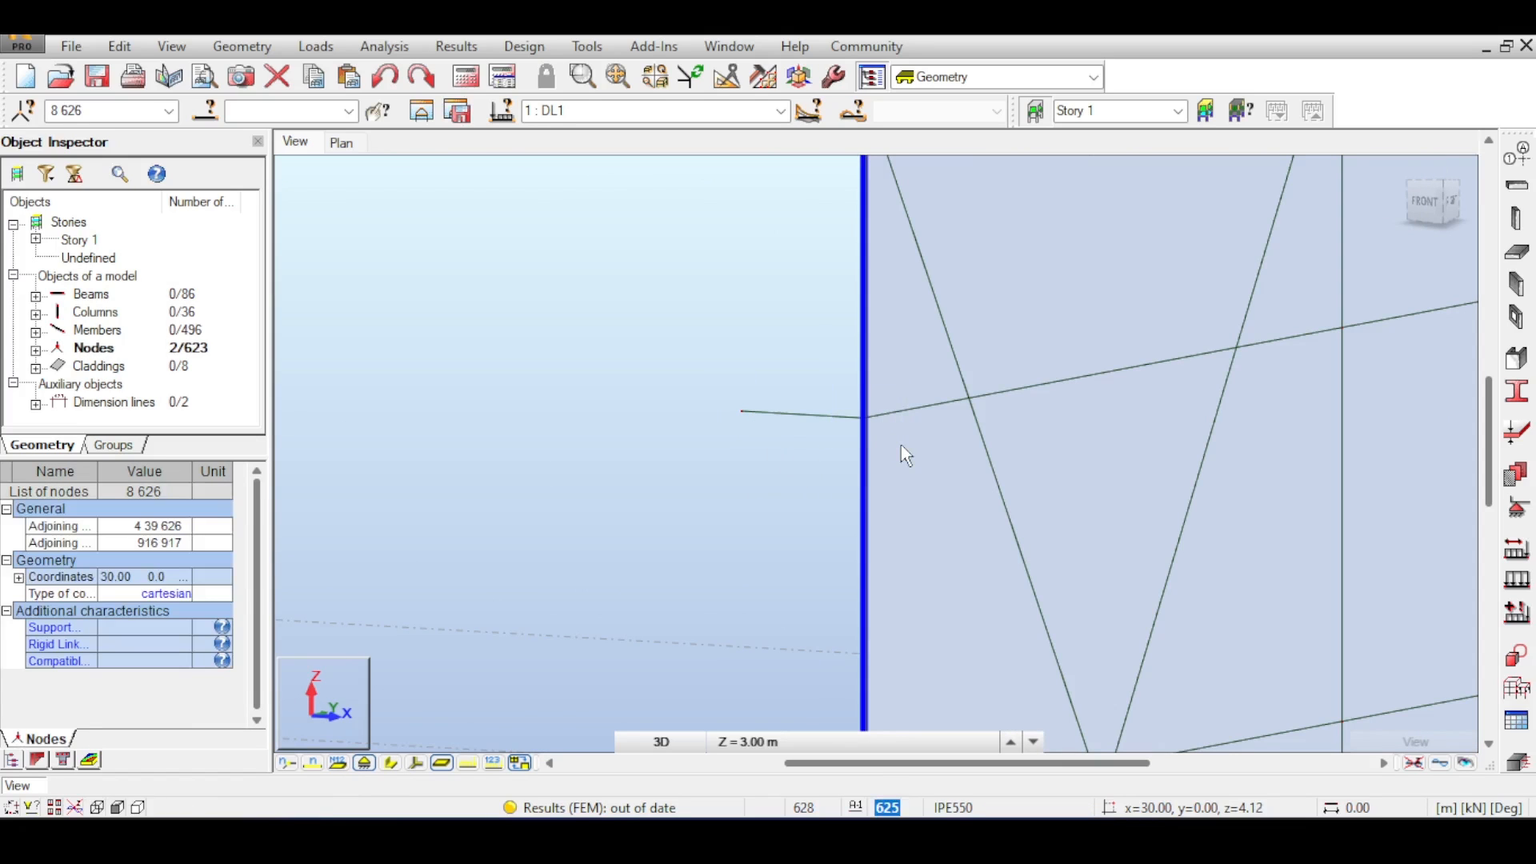
pyautogui.scroll(5, 888, 426)
pyautogui.scroll(12, 810, 398)
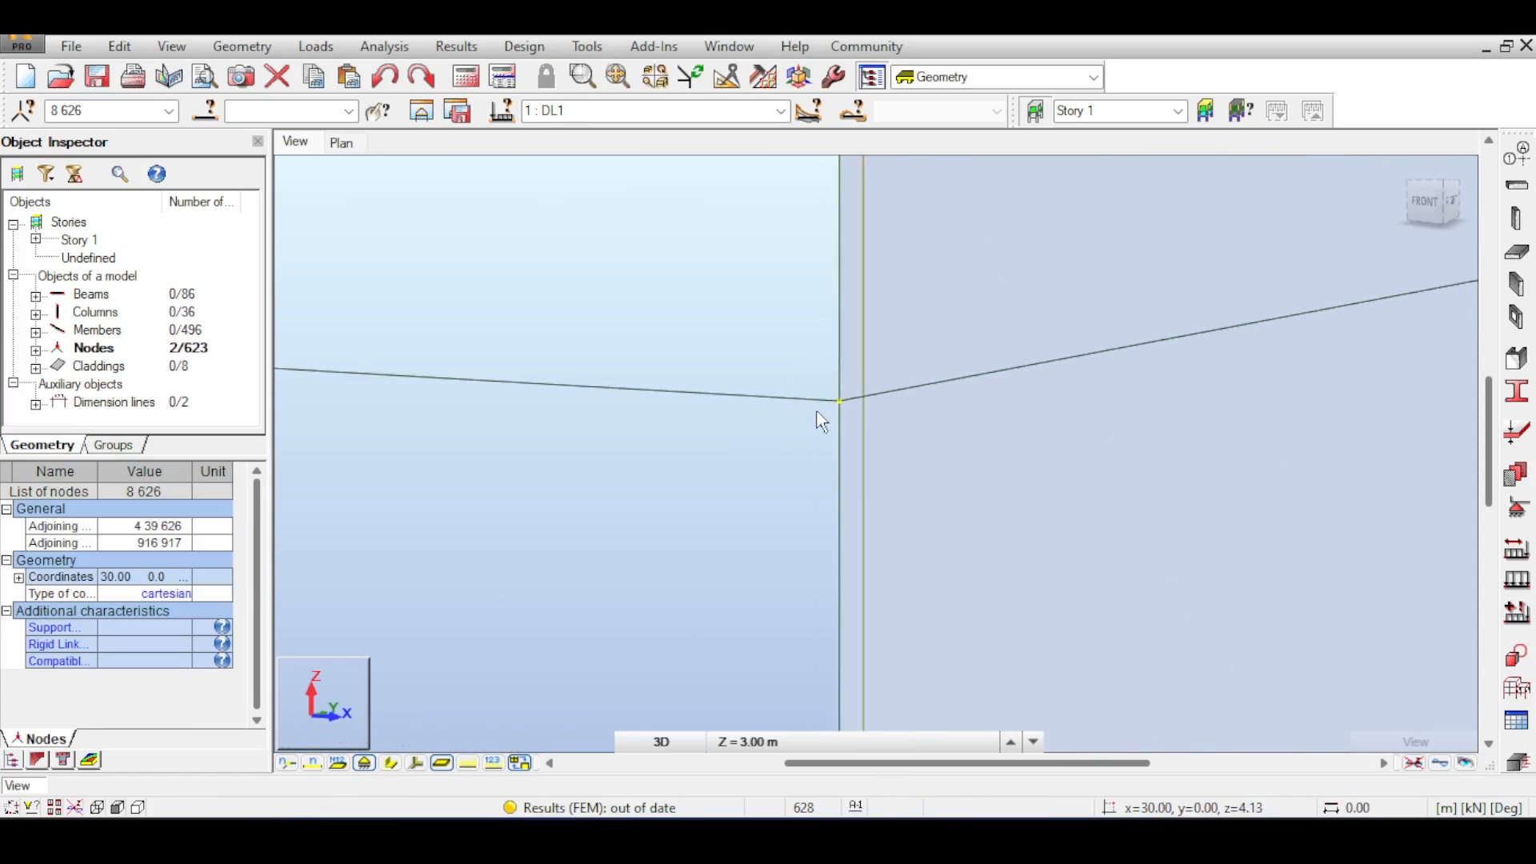
pyautogui.click(825, 475)
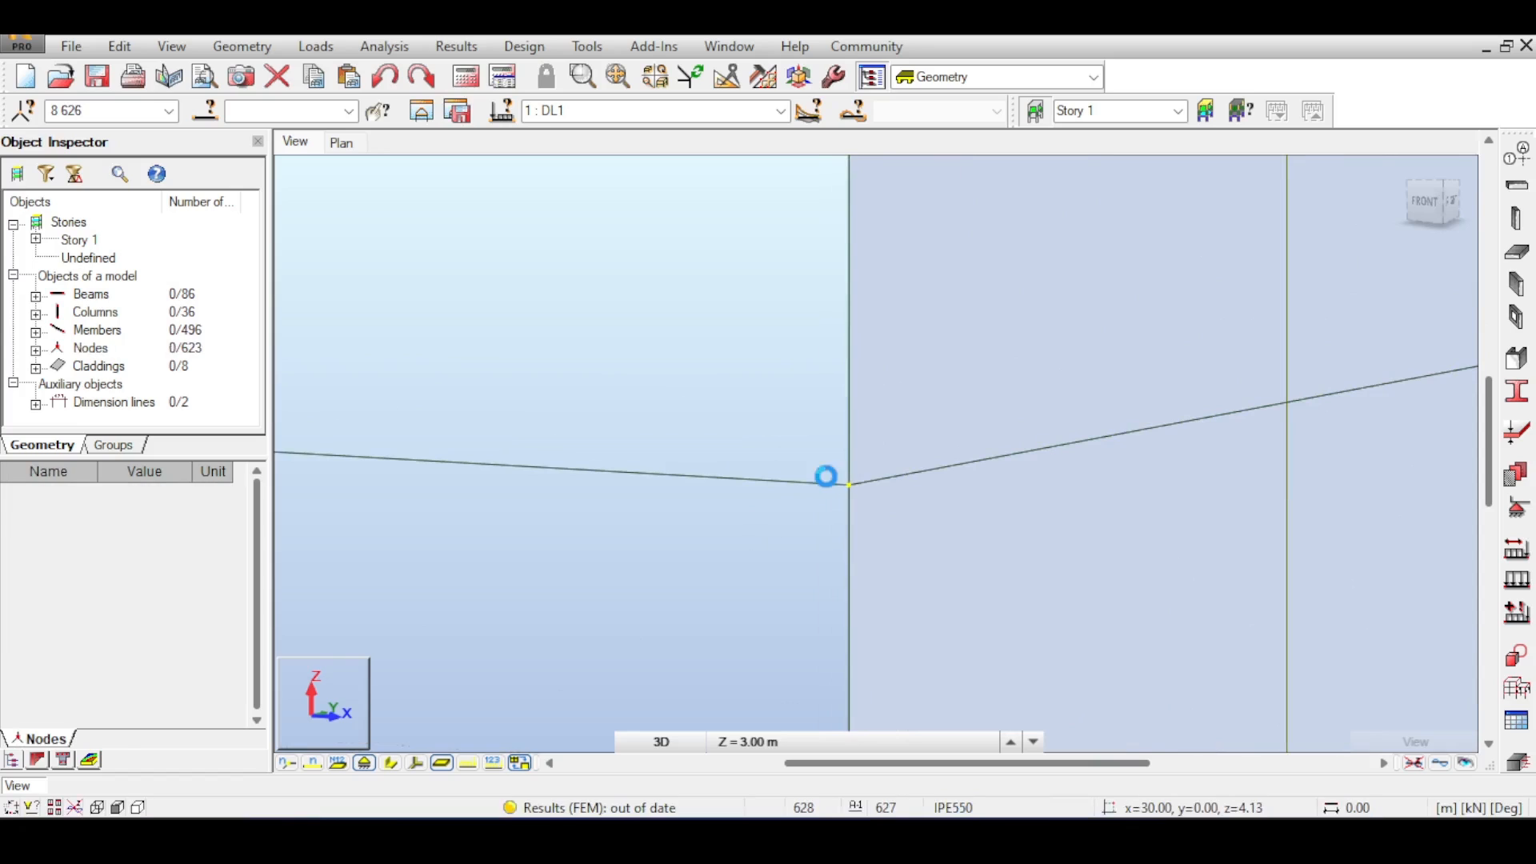
# - Toggle node numbers and inspect the short beam's joint with the right column in the 3D view
pyautogui.scroll(5, 829, 477)
pyautogui.scroll(4, 893, 502)
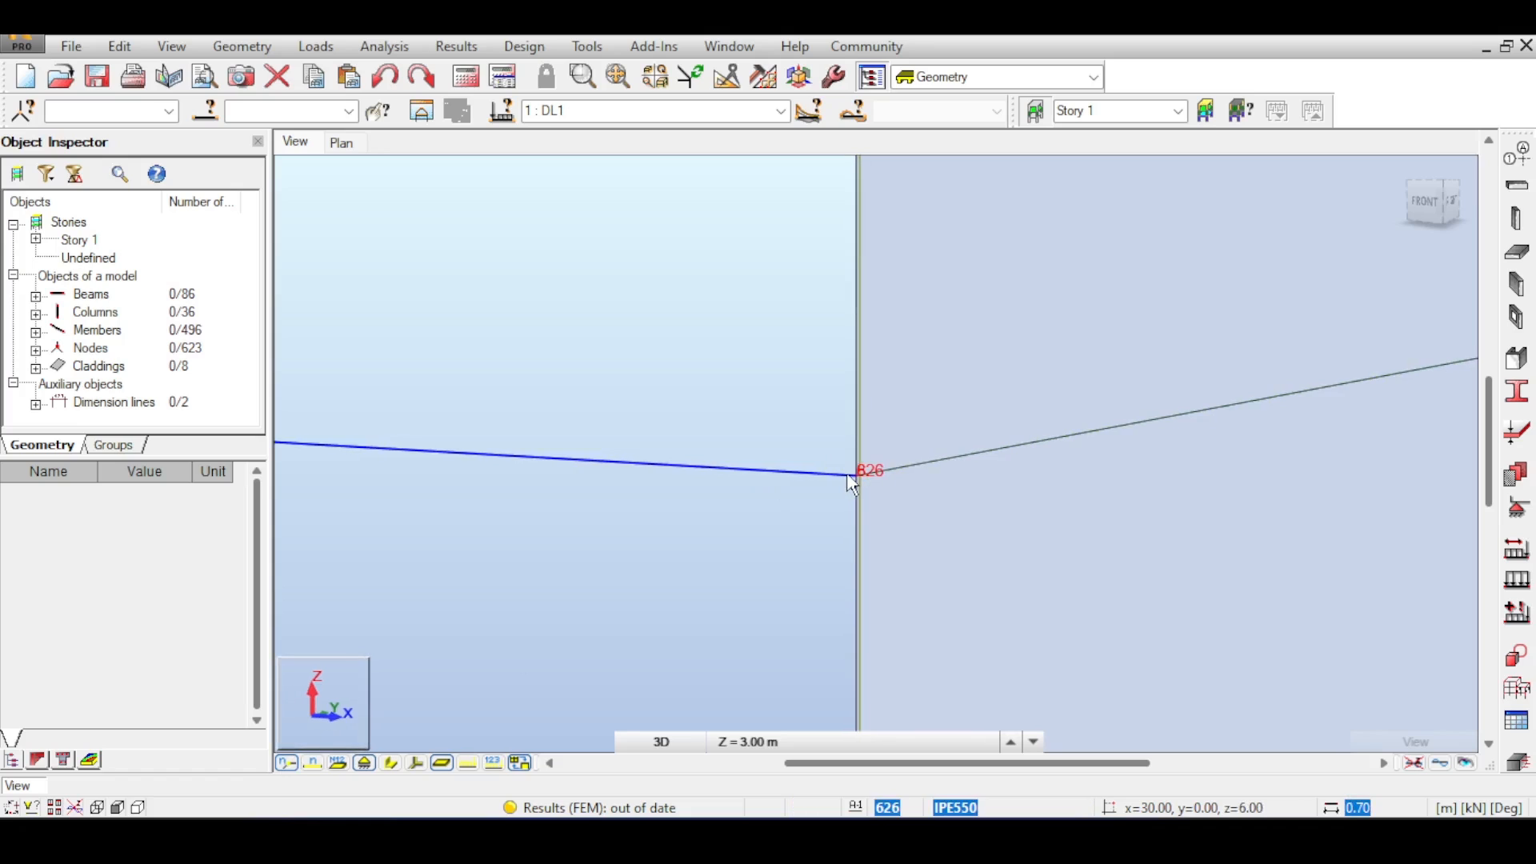
pyautogui.scroll(-3, 512, 660)
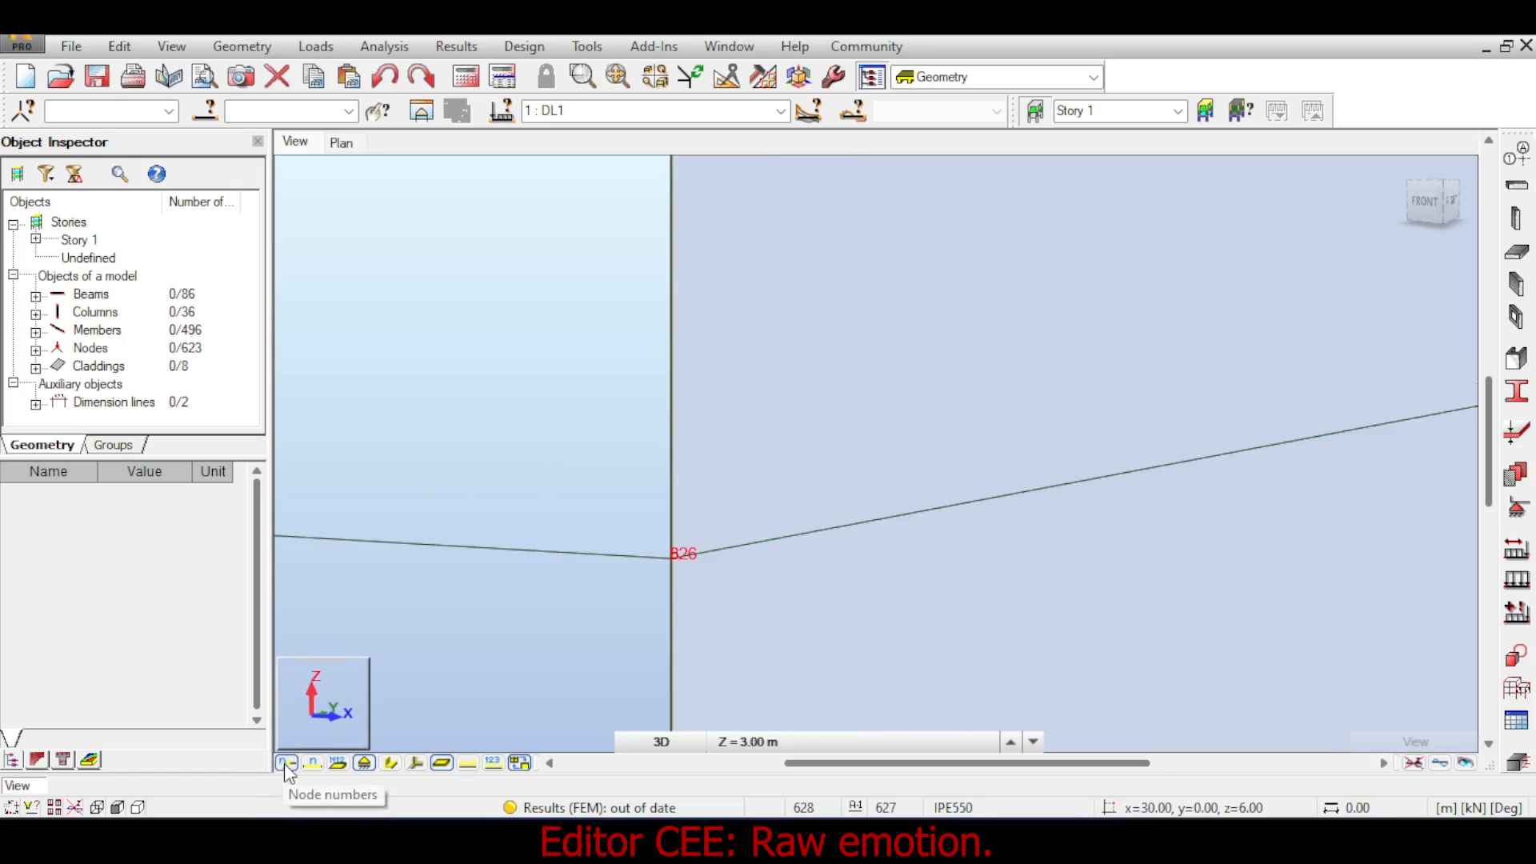
pyautogui.click(285, 763)
pyautogui.scroll(-5, 468, 617)
pyautogui.moveTo(469, 617); pyautogui.dragTo(665, 535, button='middle')
pyautogui.scroll(-5, 665, 535)
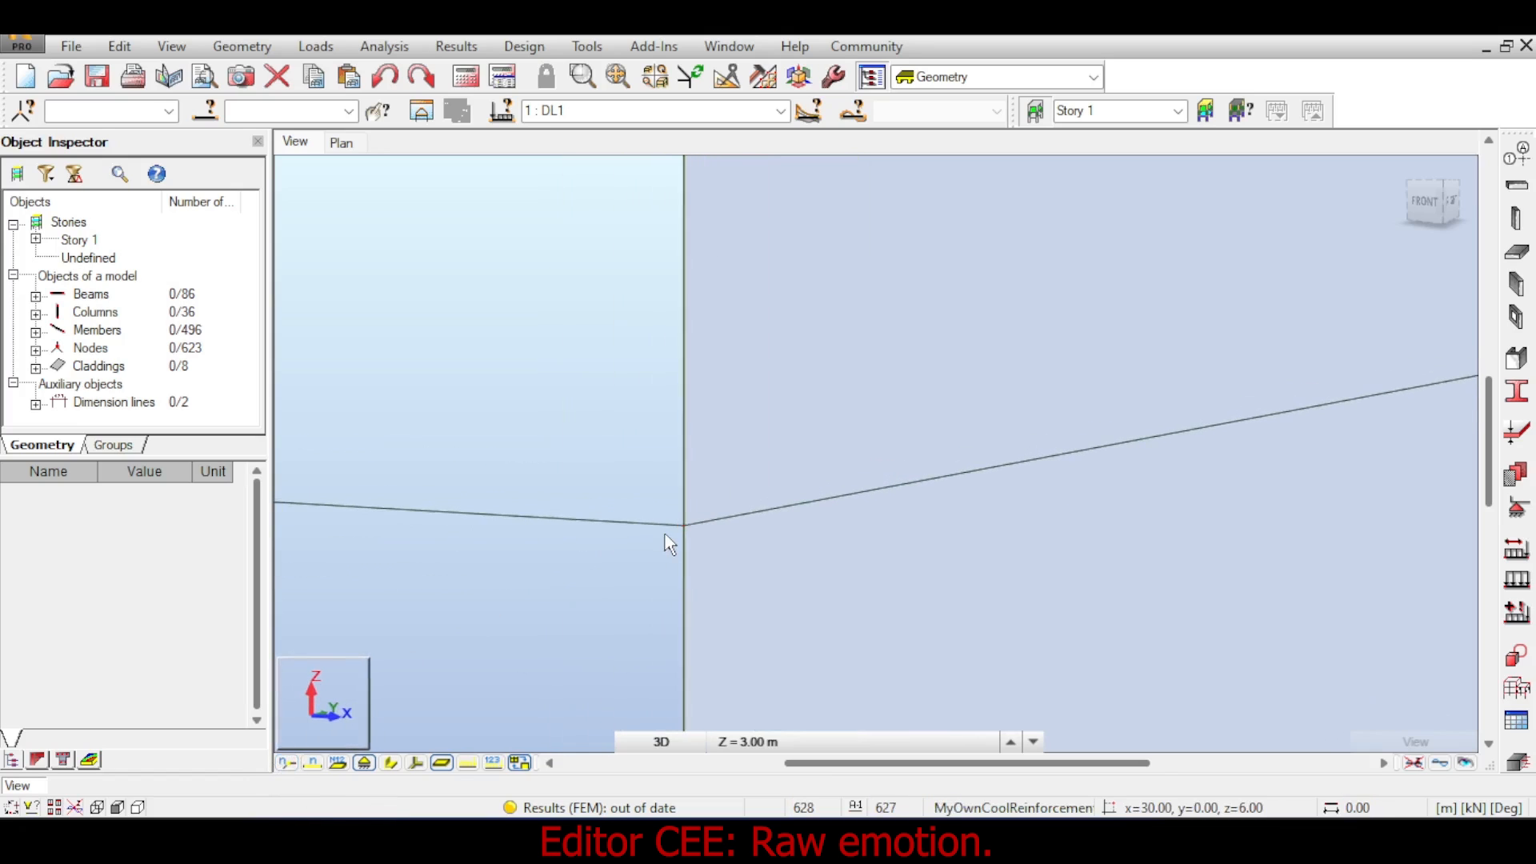
pyautogui.scroll(-4, 664, 535)
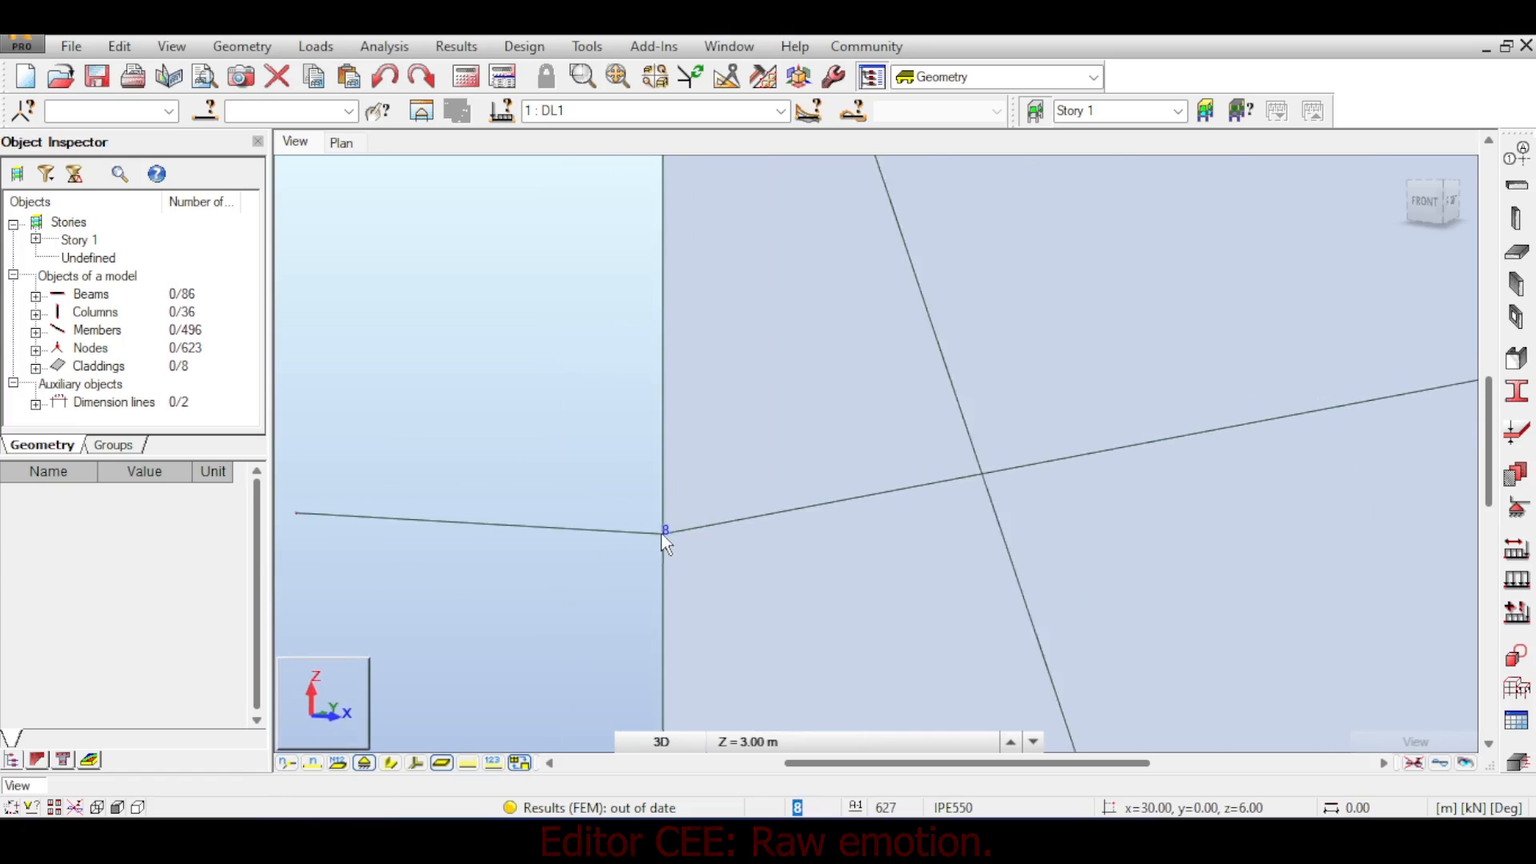
pyautogui.scroll(-3, 664, 534)
pyautogui.moveTo(664, 534); pyautogui.dragTo(729, 511, button='middle')
pyautogui.scroll(-2, 729, 511)
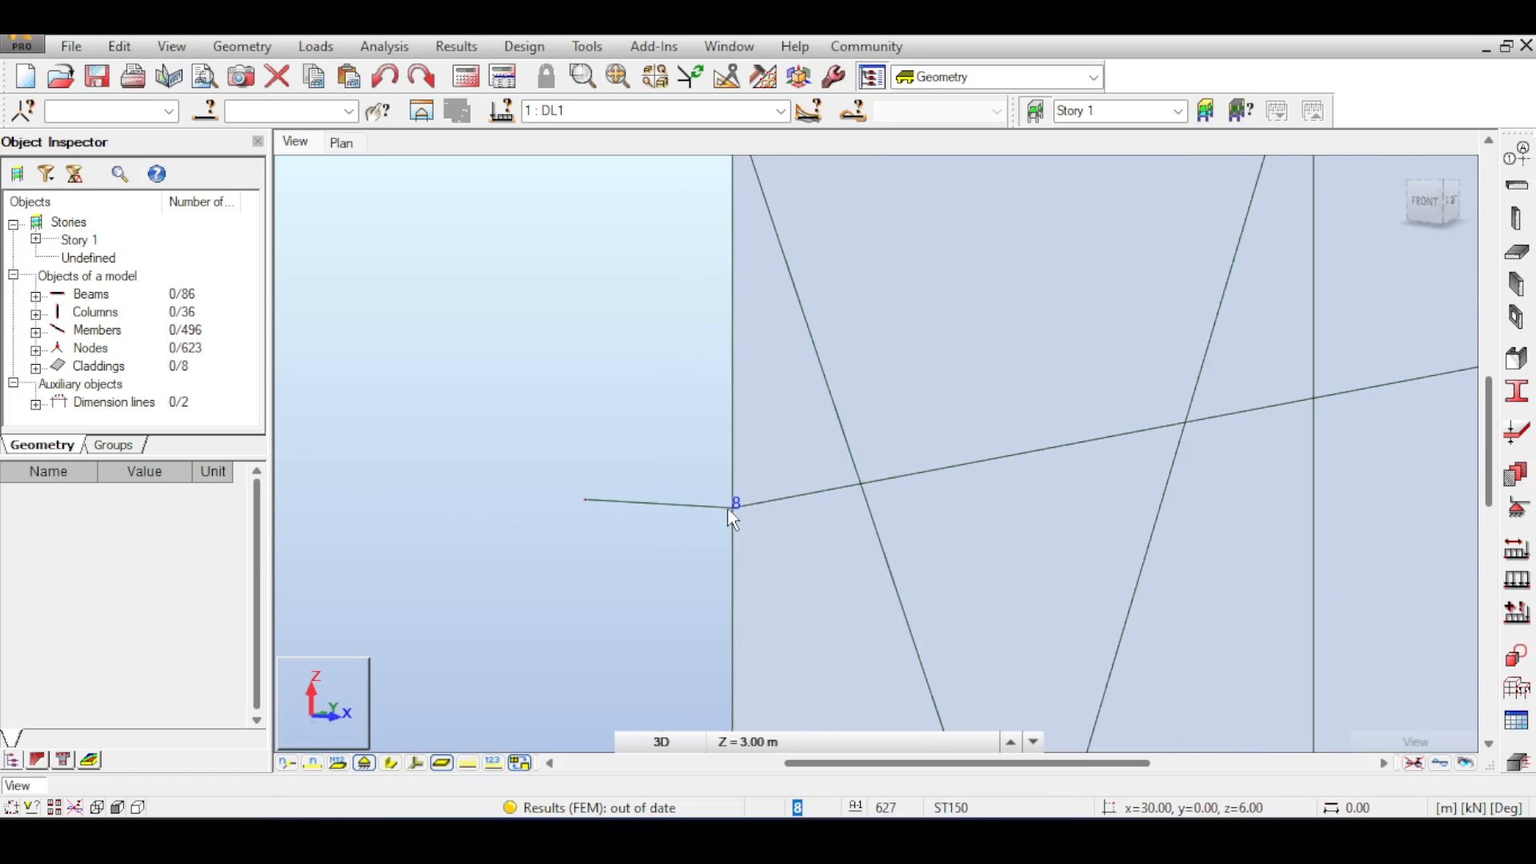
pyautogui.scroll(-5, 728, 509)
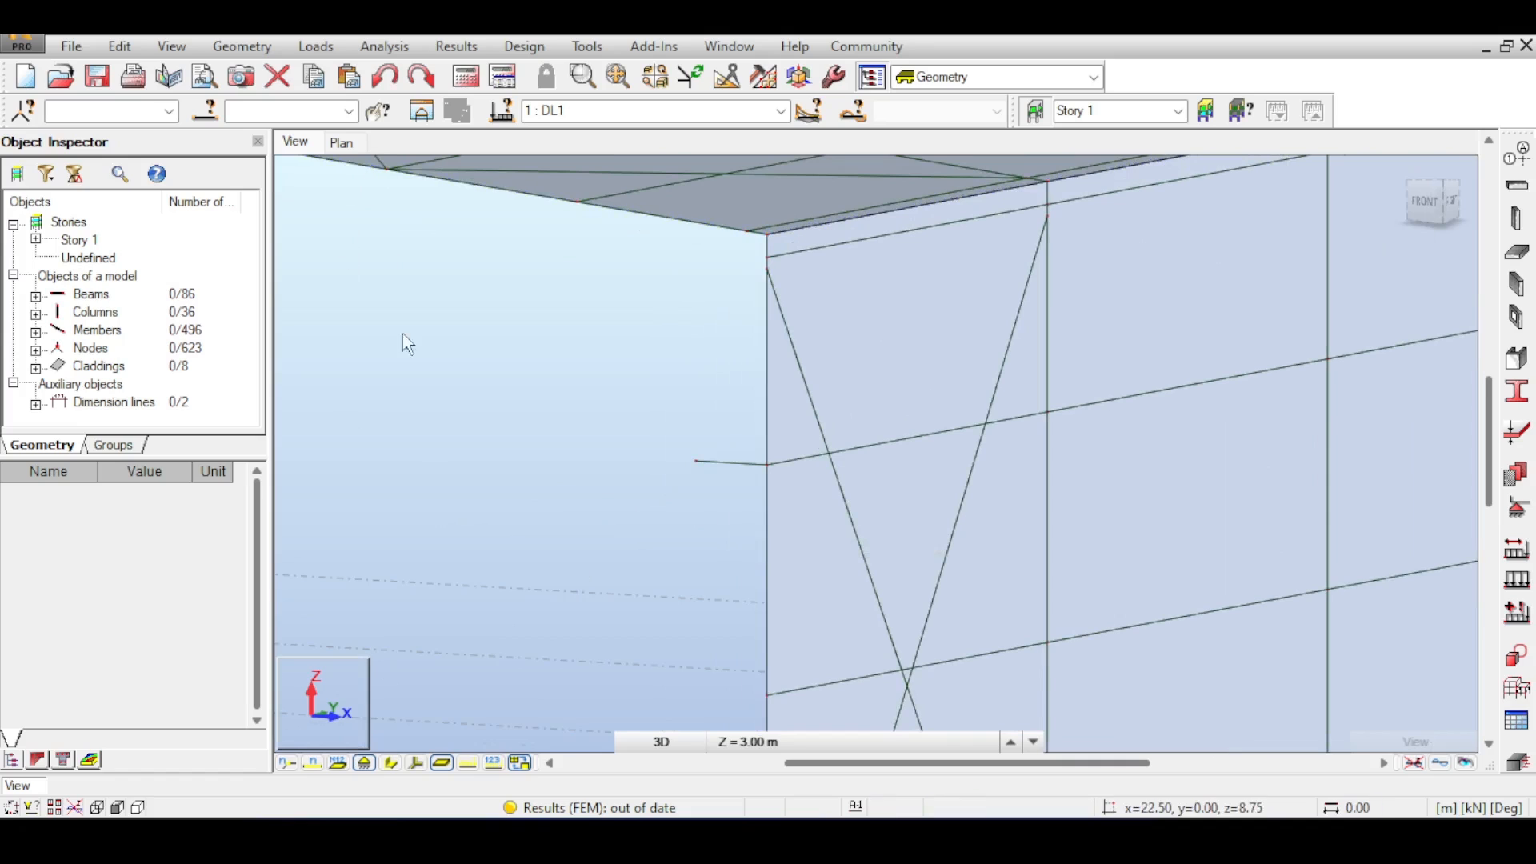
pyautogui.scroll(-2, 473, 699)
# - Switch to the XZ view and select the short beam's end nodes at the right column to examine them
pyautogui.click(670, 742)
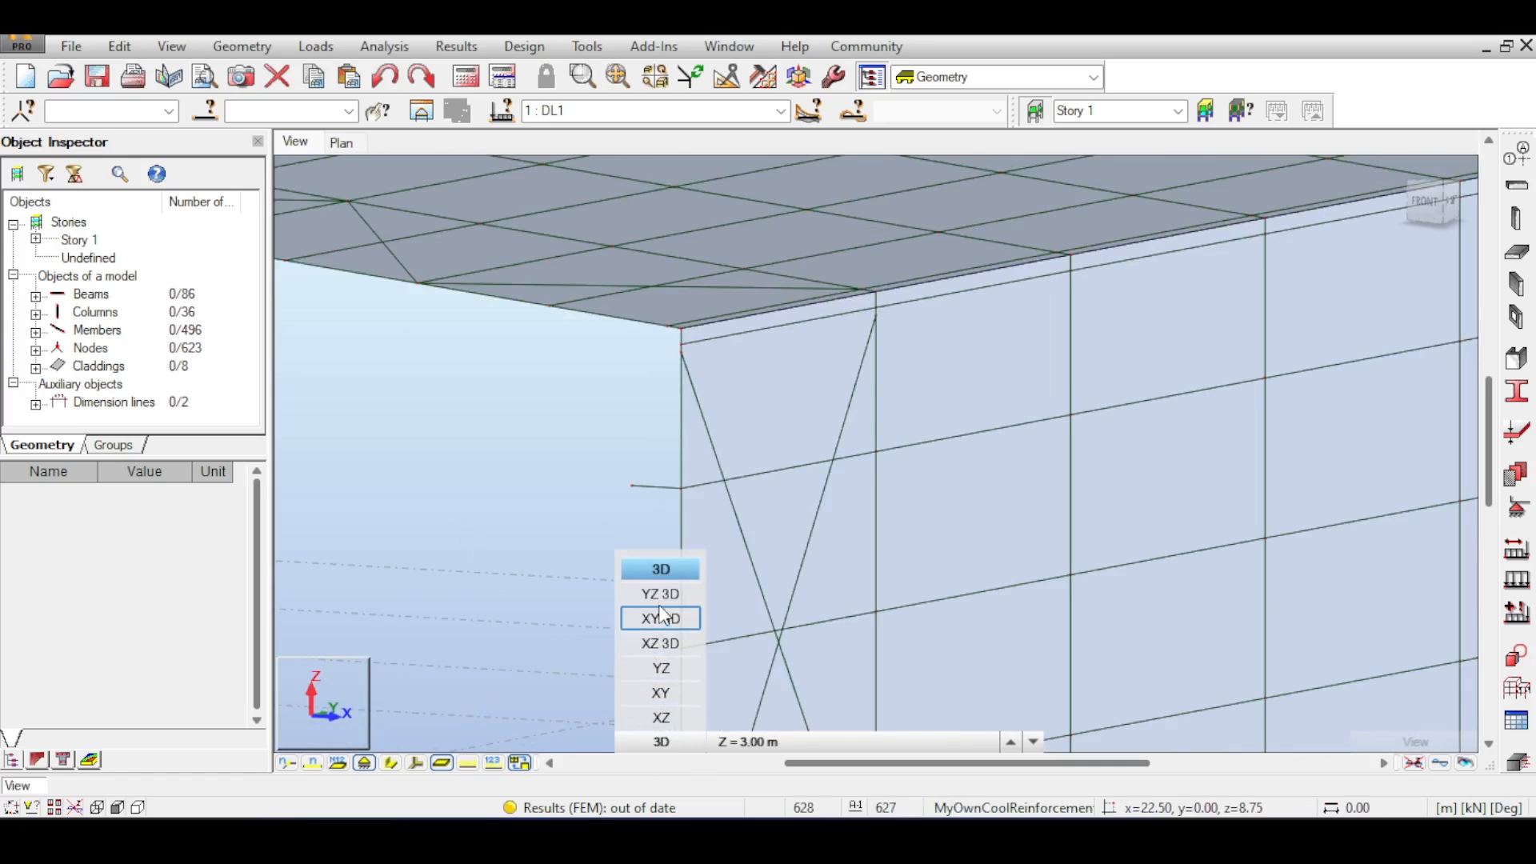
pyautogui.click(661, 718)
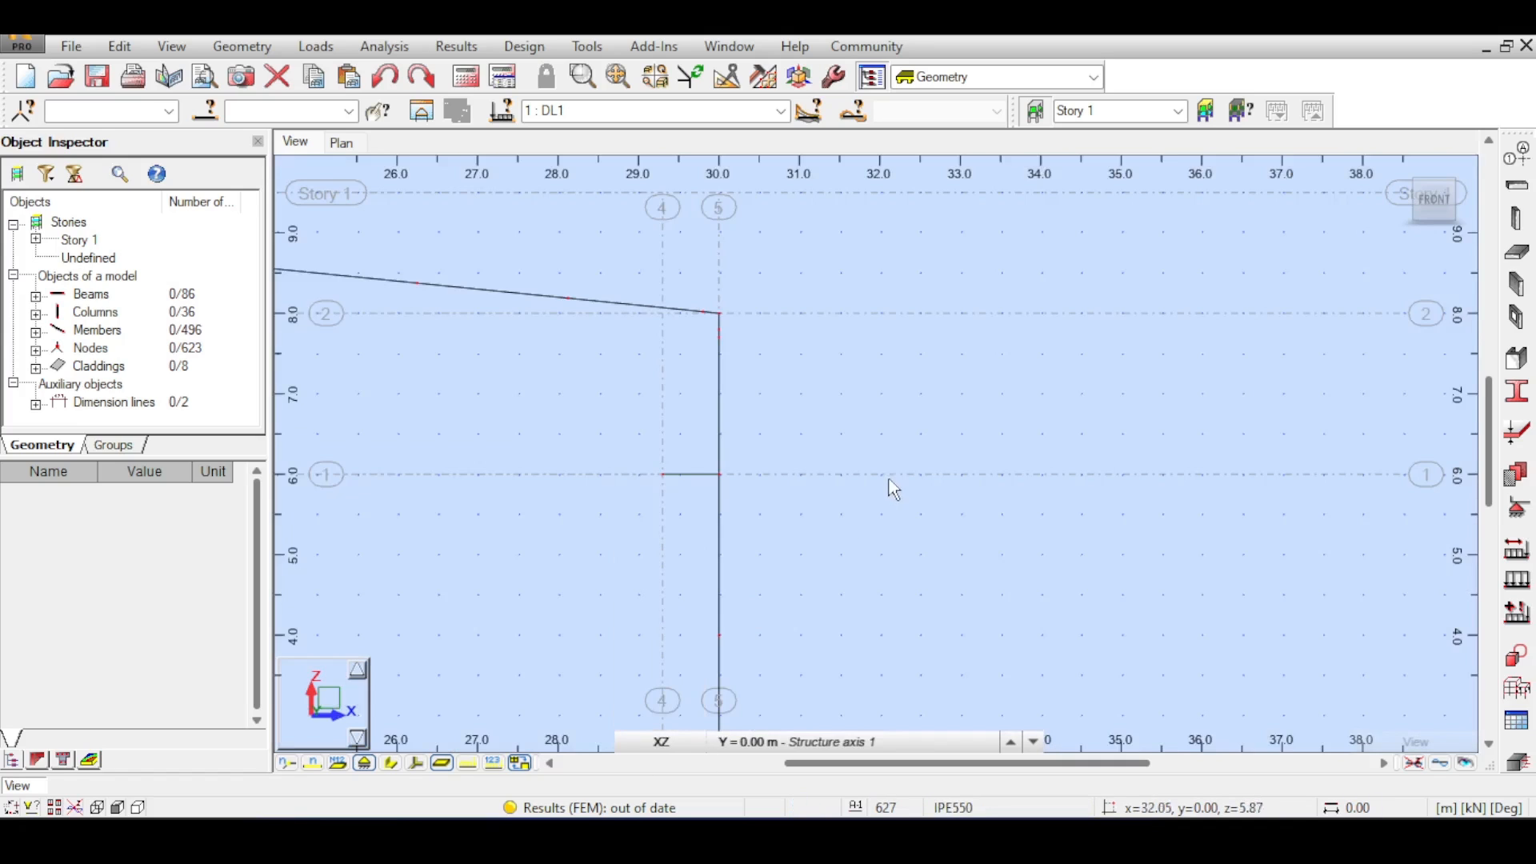
pyautogui.scroll(3, 694, 445)
pyautogui.scroll(-1, 730, 564)
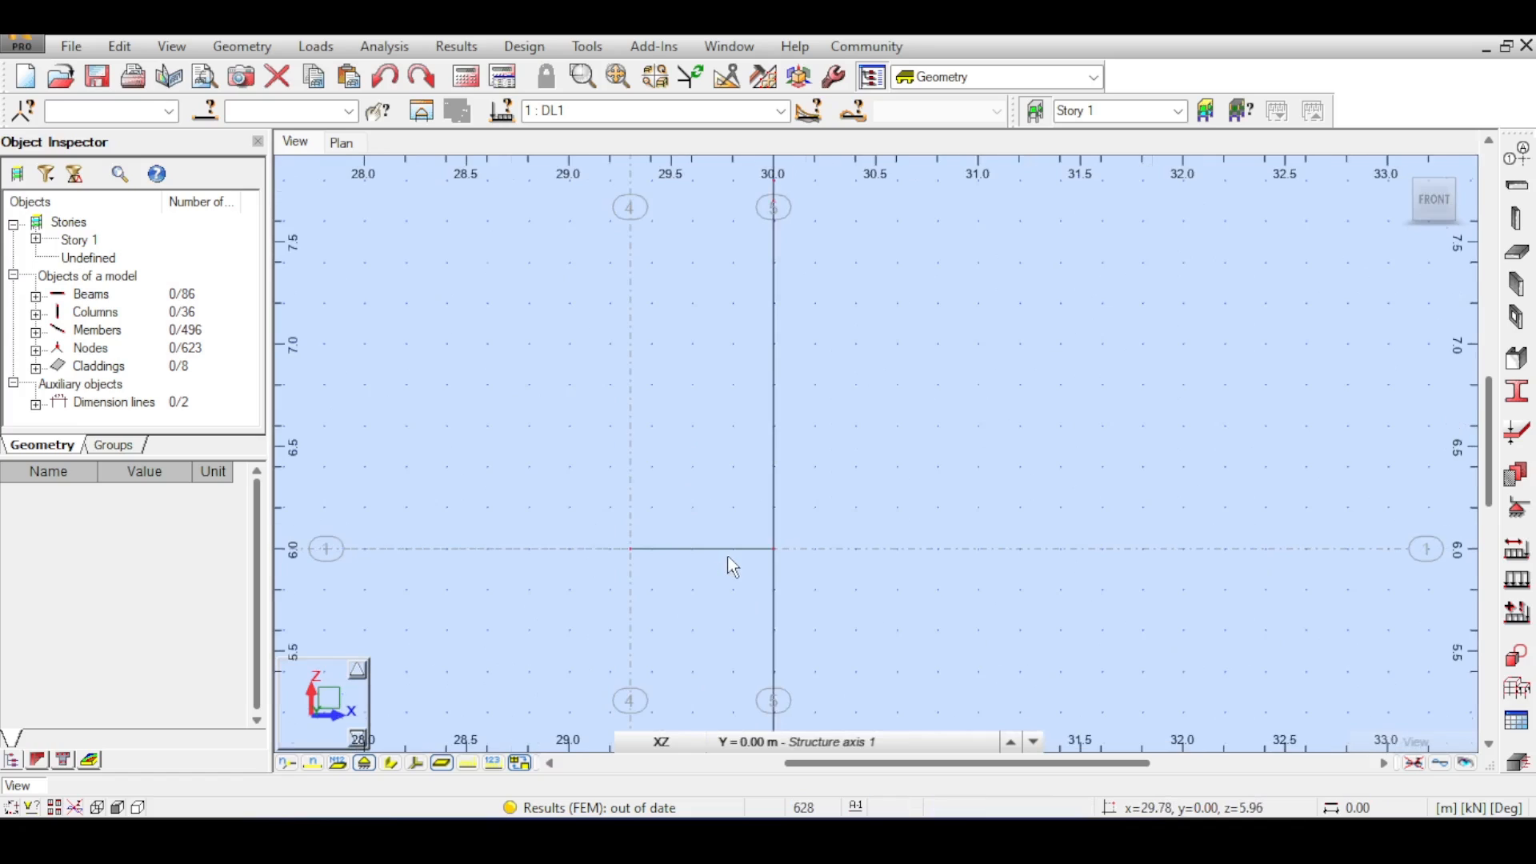
pyautogui.scroll(4, 780, 555)
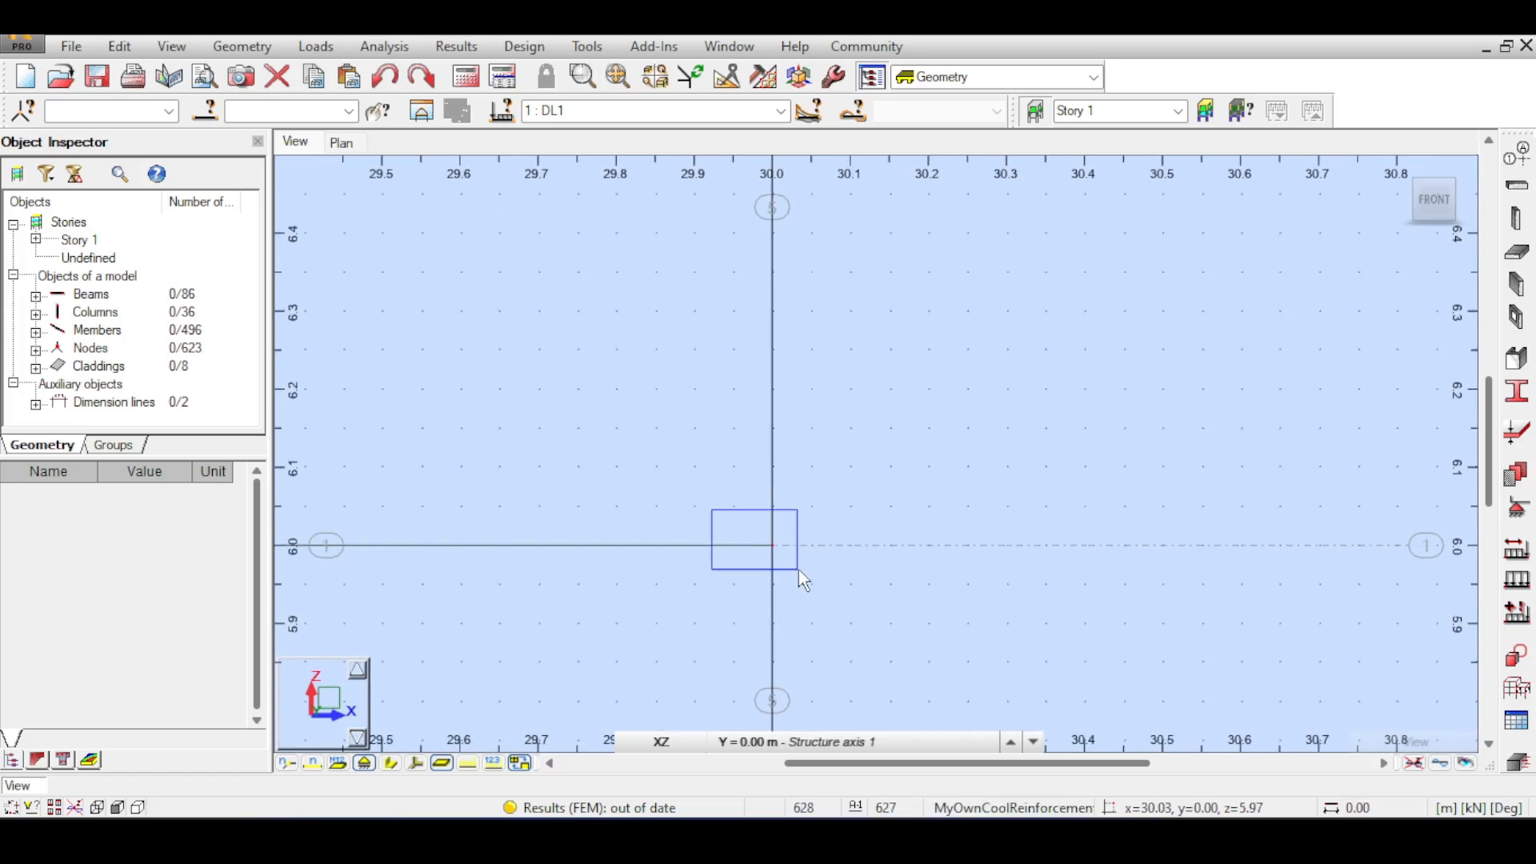
pyautogui.moveTo(799, 570); pyautogui.dragTo(793, 551)
pyautogui.scroll(-6, 788, 555)
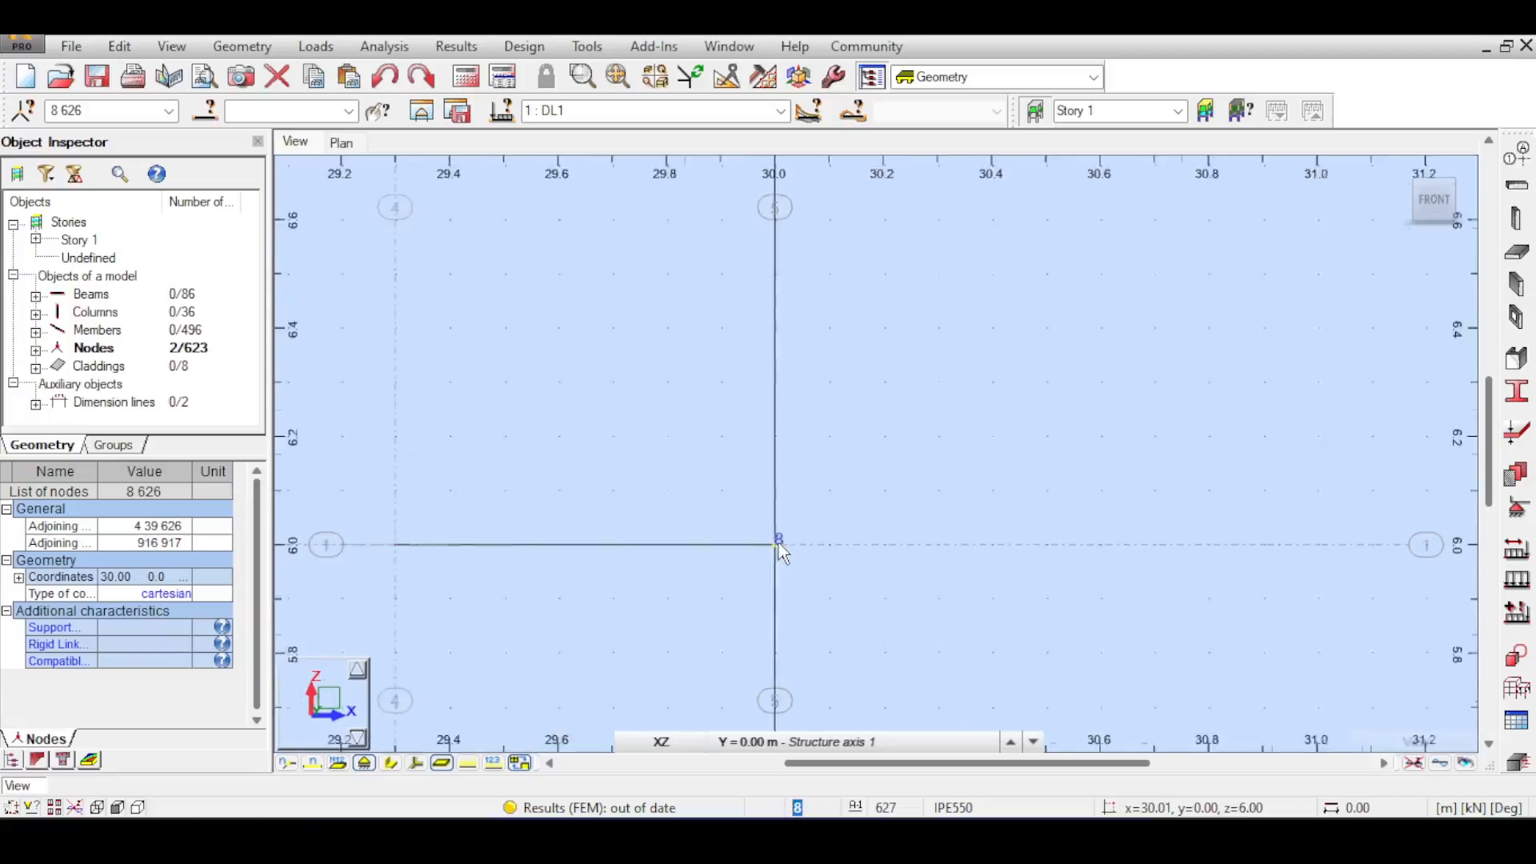
pyautogui.click(484, 670)
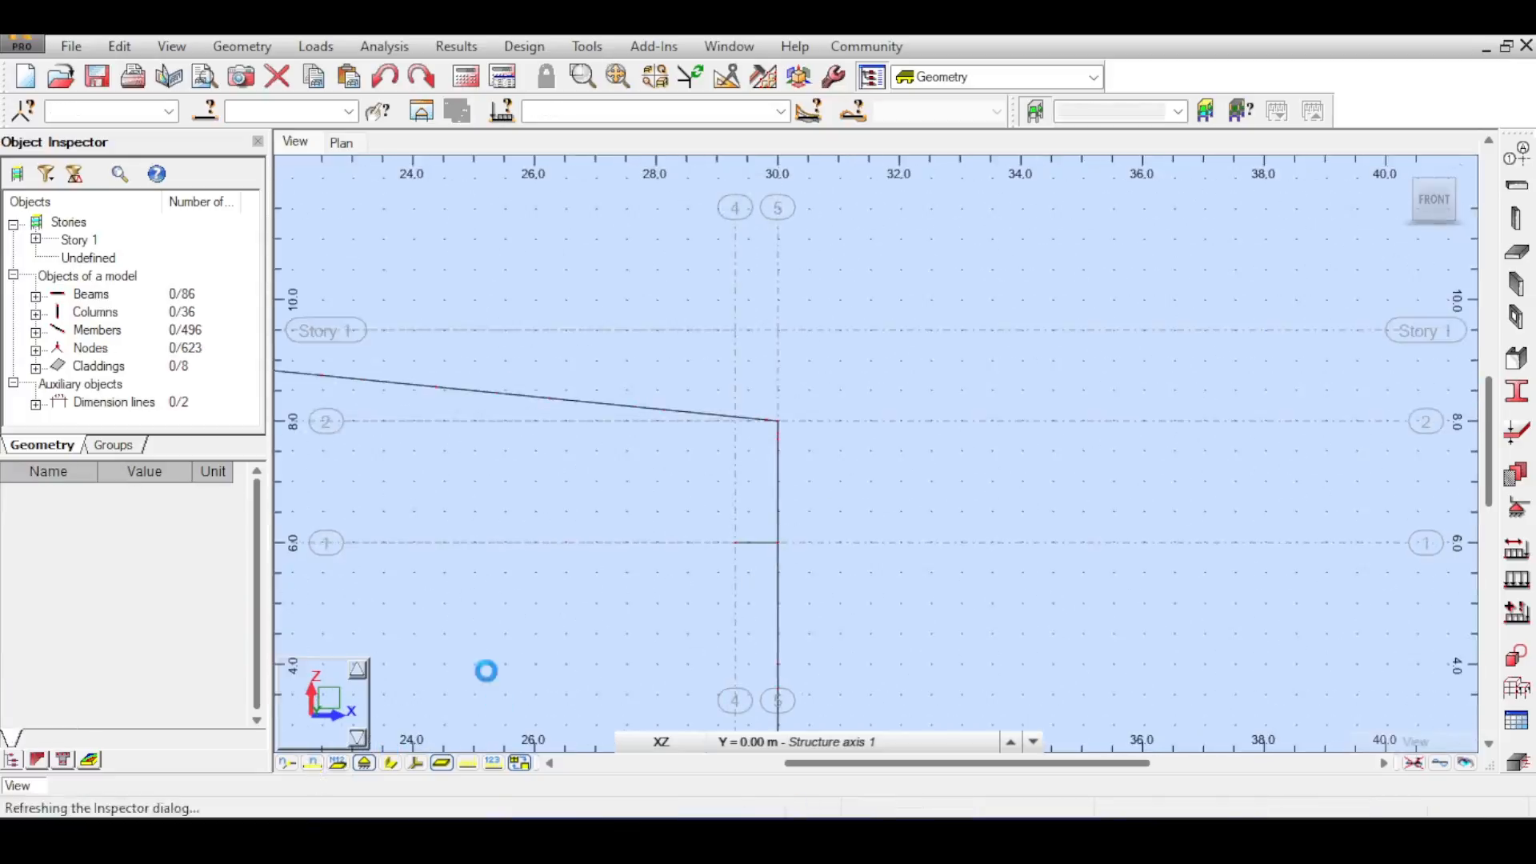
# - Move the right column's short beam downwards to a height of about 5.75 m
pyautogui.hotkey('ctrl', 'z')
pyautogui.click(567, 556)
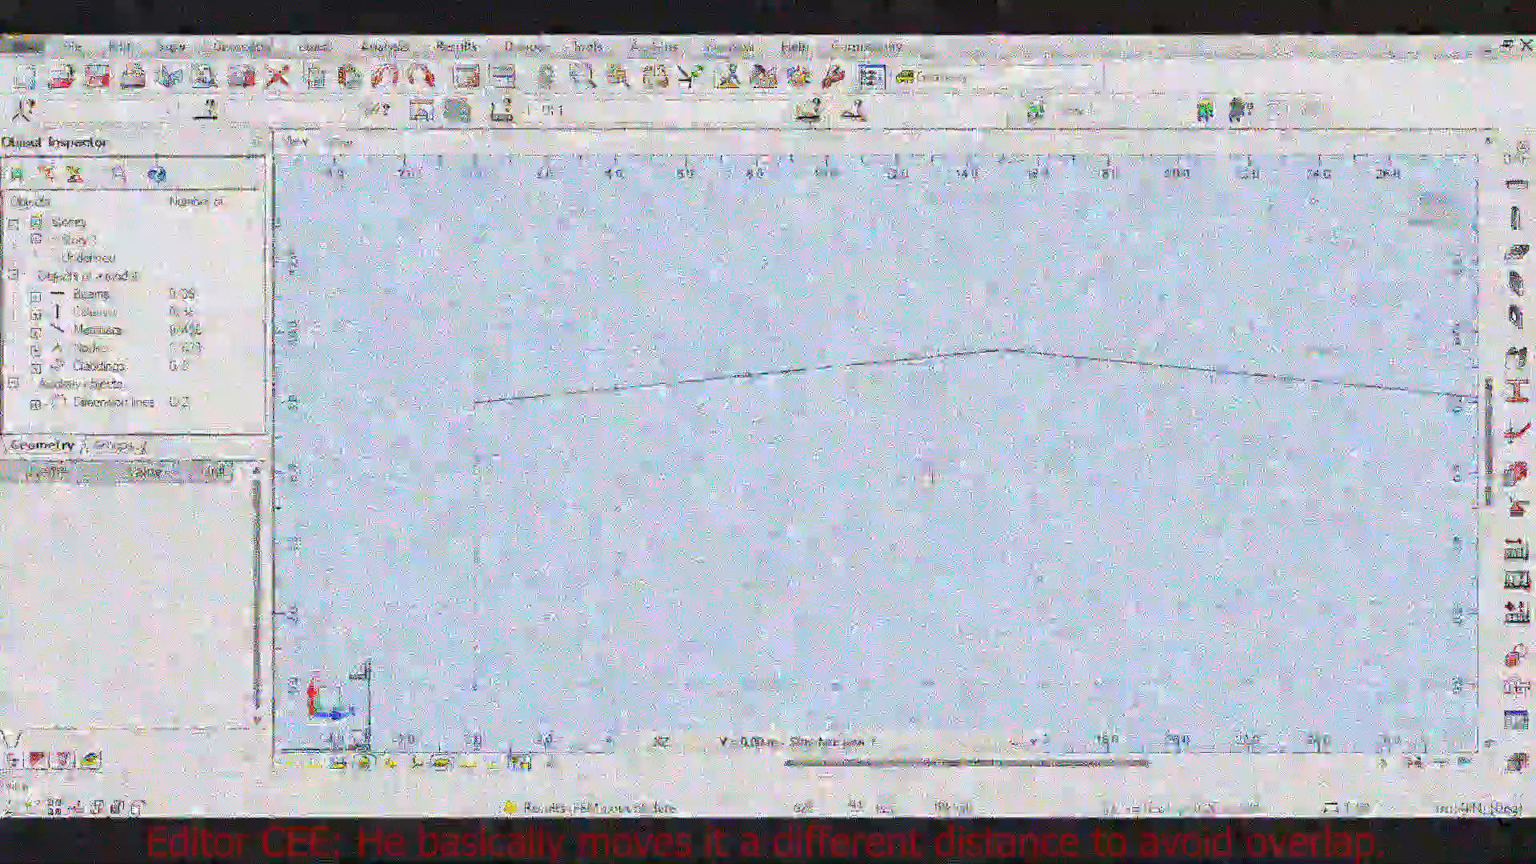
pyautogui.moveTo(1456, 470); pyautogui.dragTo(952, 440, button='middle')
pyautogui.scroll(8, 962, 440)
pyautogui.scroll(-8, 763, 332)
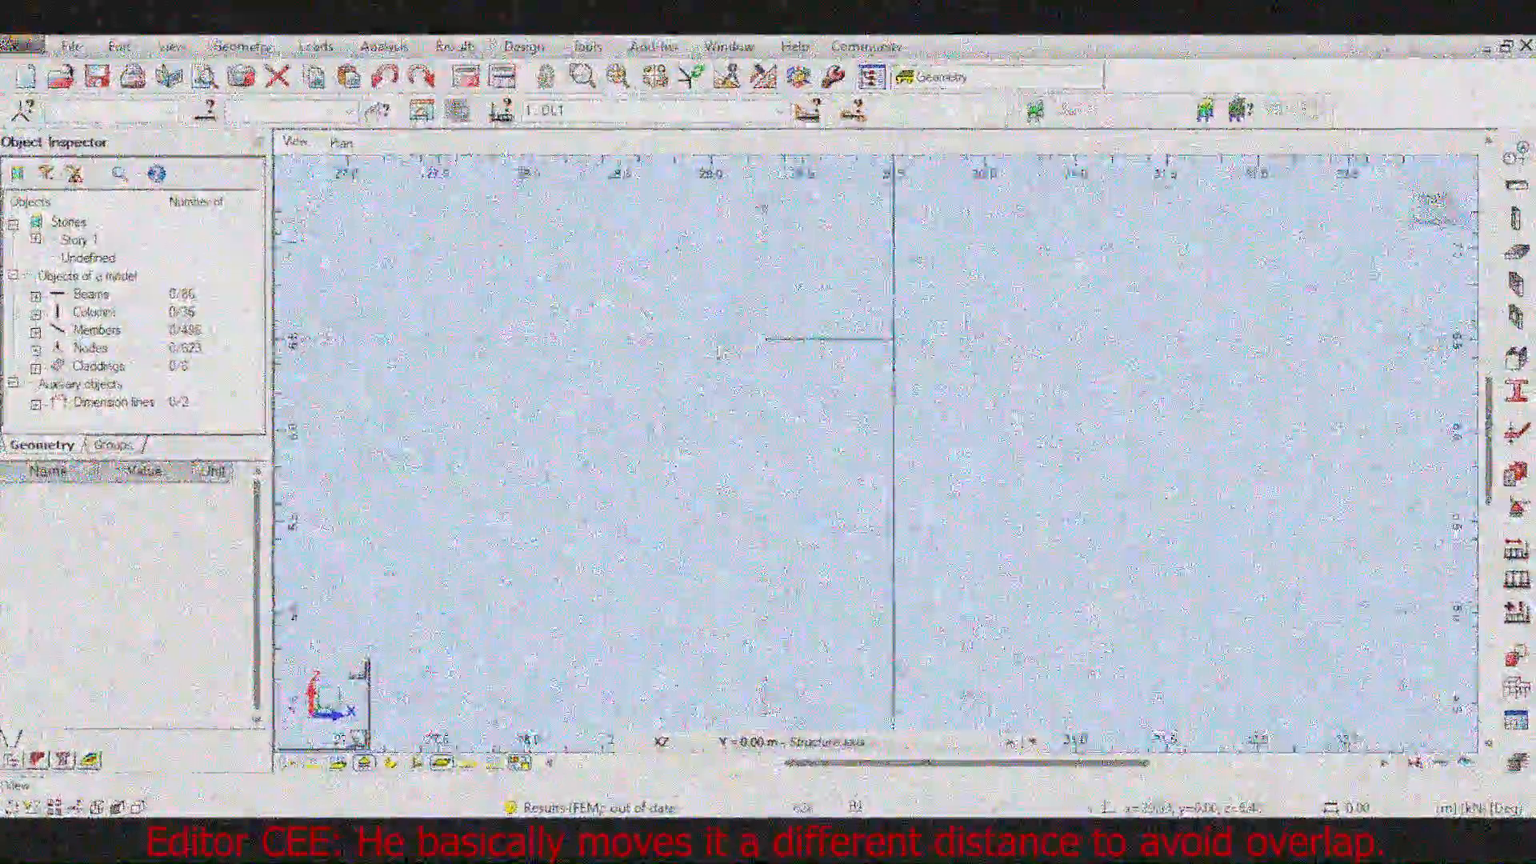
pyautogui.moveTo(394, 343); pyautogui.dragTo(928, 357)
pyautogui.click(120, 47)
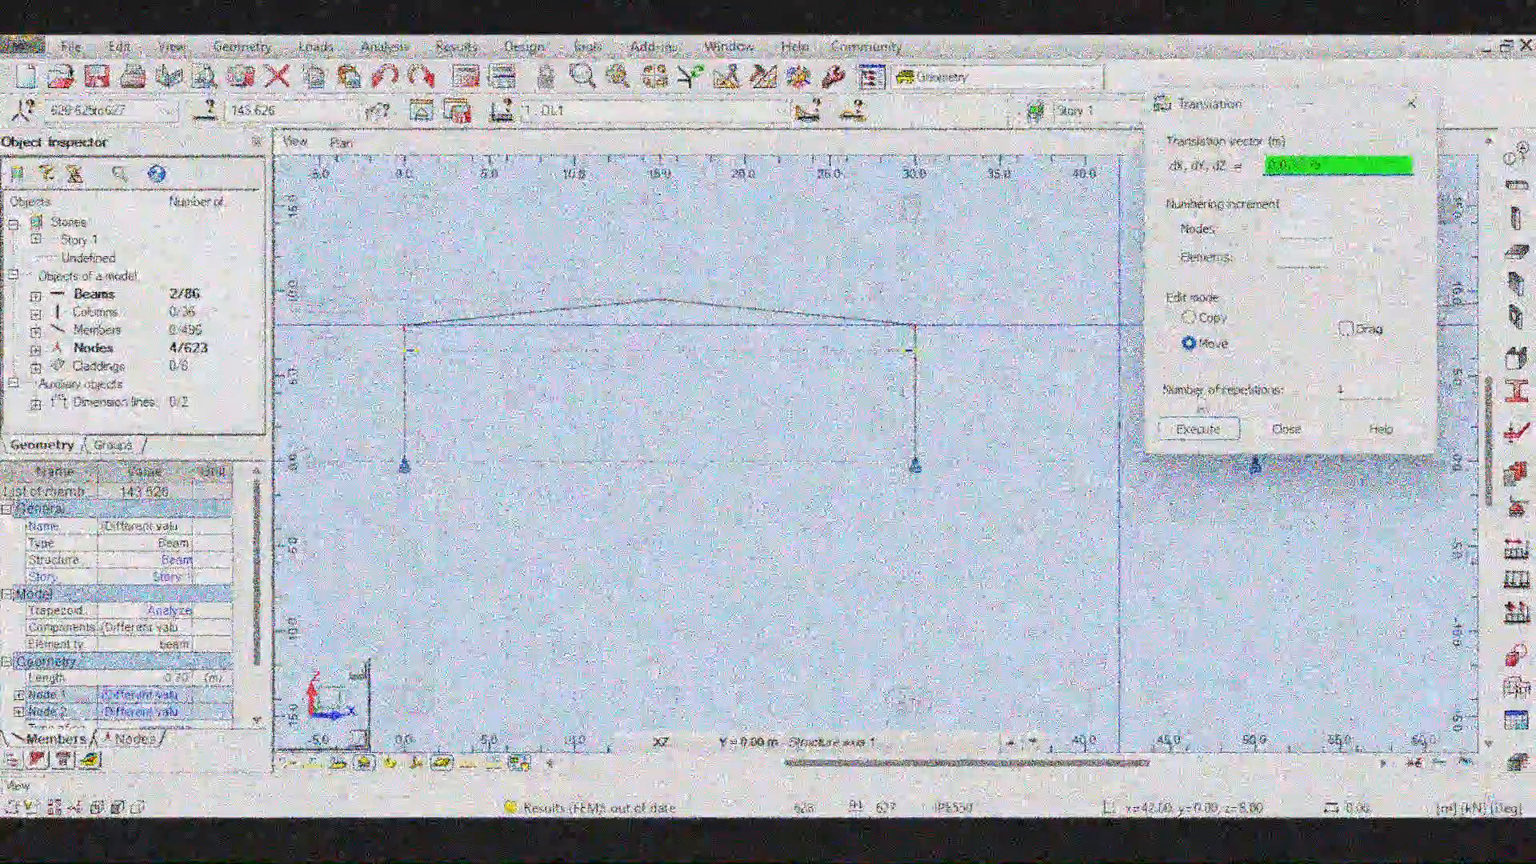
pyautogui.click(1198, 430)
pyautogui.click(1287, 430)
# - Set horizontal structural axis 1 to a Z position of 5.75 m and save the axis changes
pyautogui.click(1080, 415)
pyautogui.scroll(7, 864, 376)
pyautogui.scroll(-5, 916, 360)
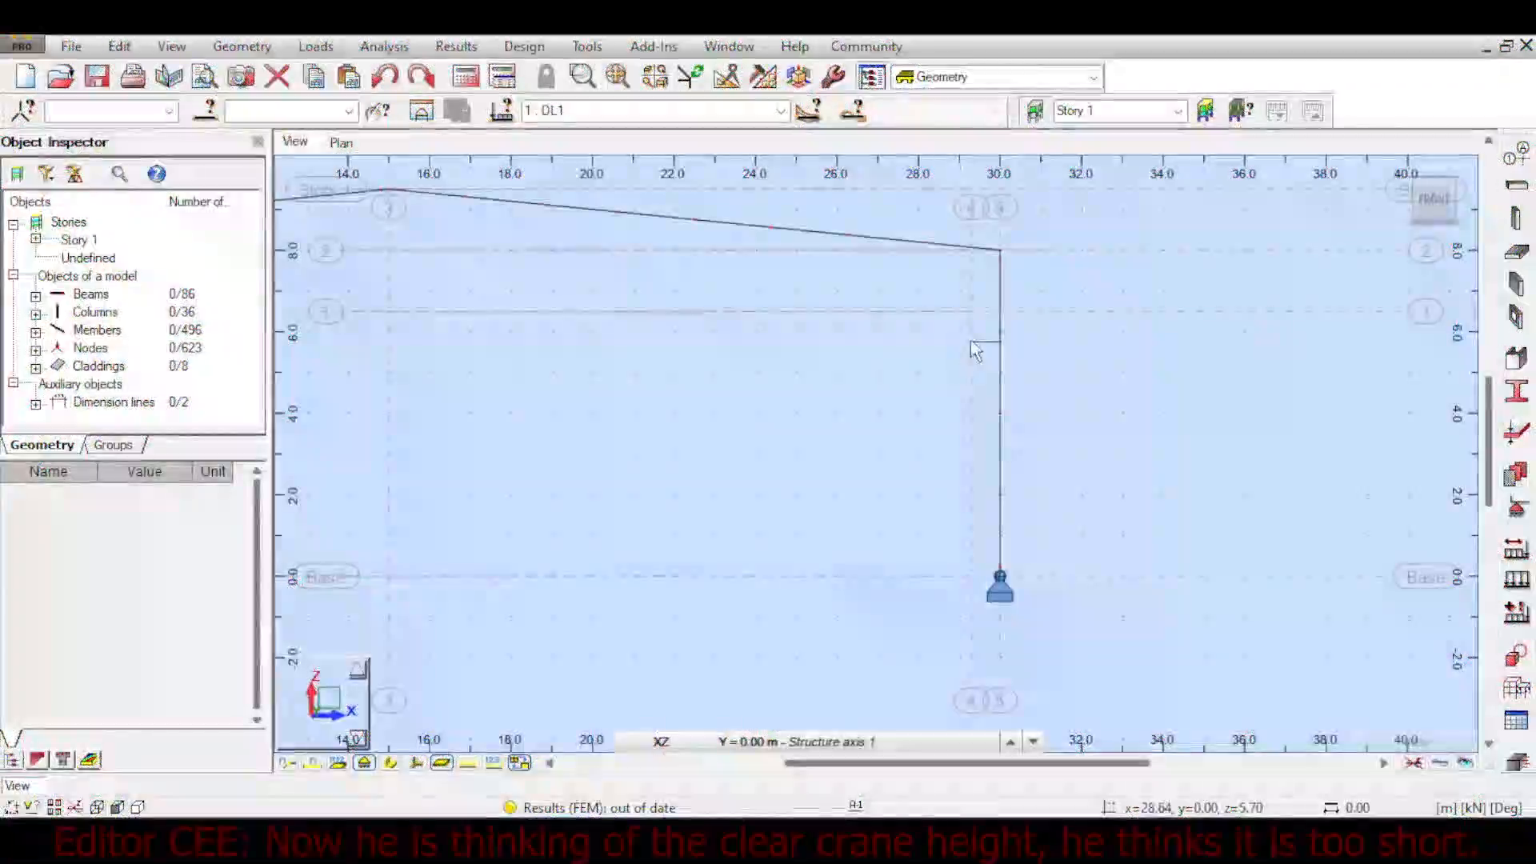
pyautogui.click(1001, 360)
pyautogui.click(1527, 159)
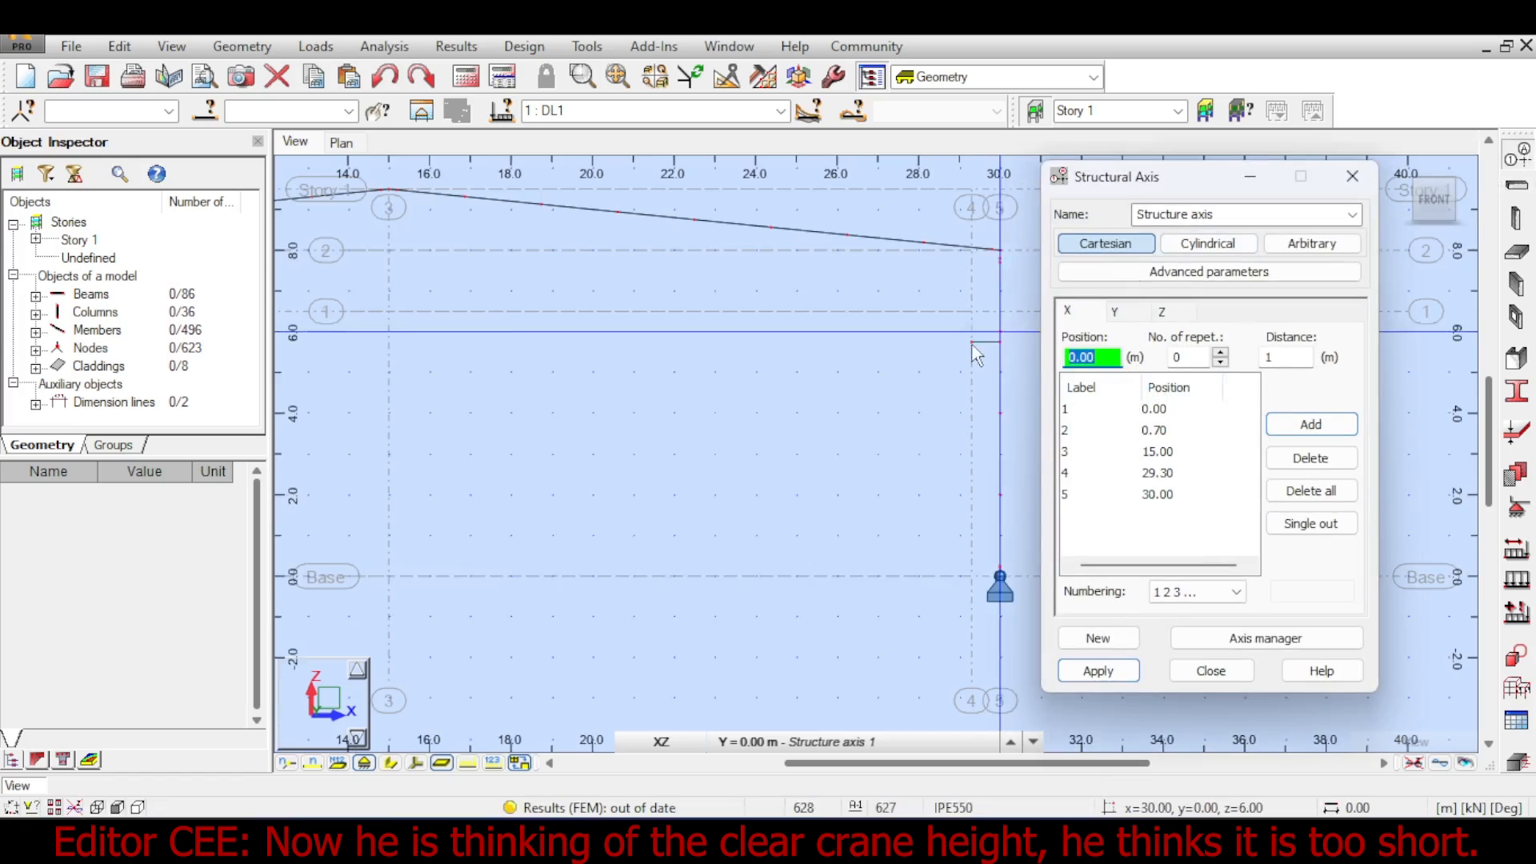
pyautogui.moveTo(962, 337); pyautogui.dragTo(864, 329, button='middle')
pyautogui.click(1162, 312)
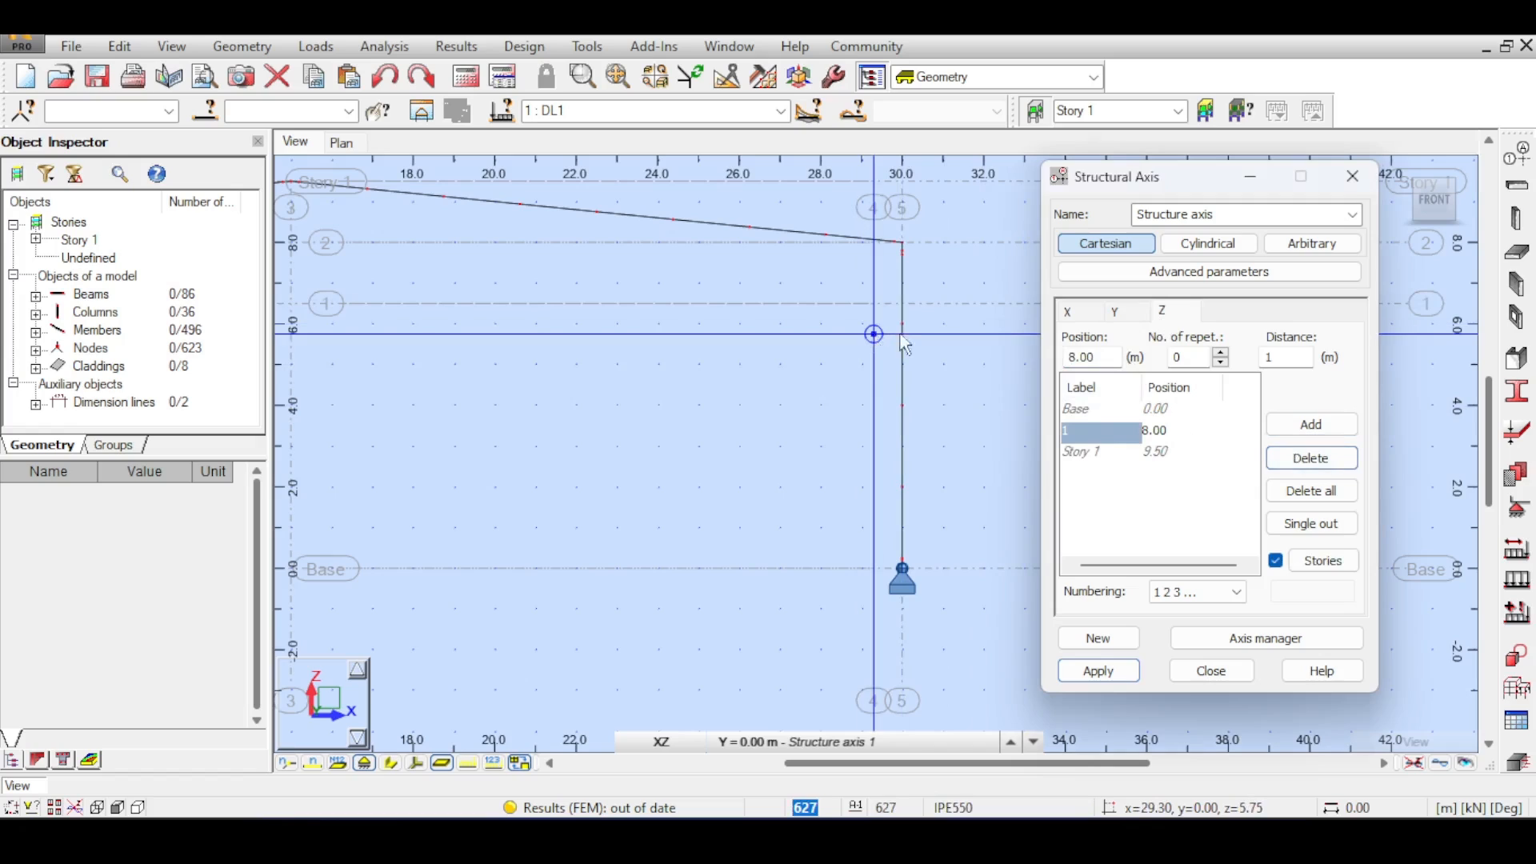
pyautogui.click(874, 336)
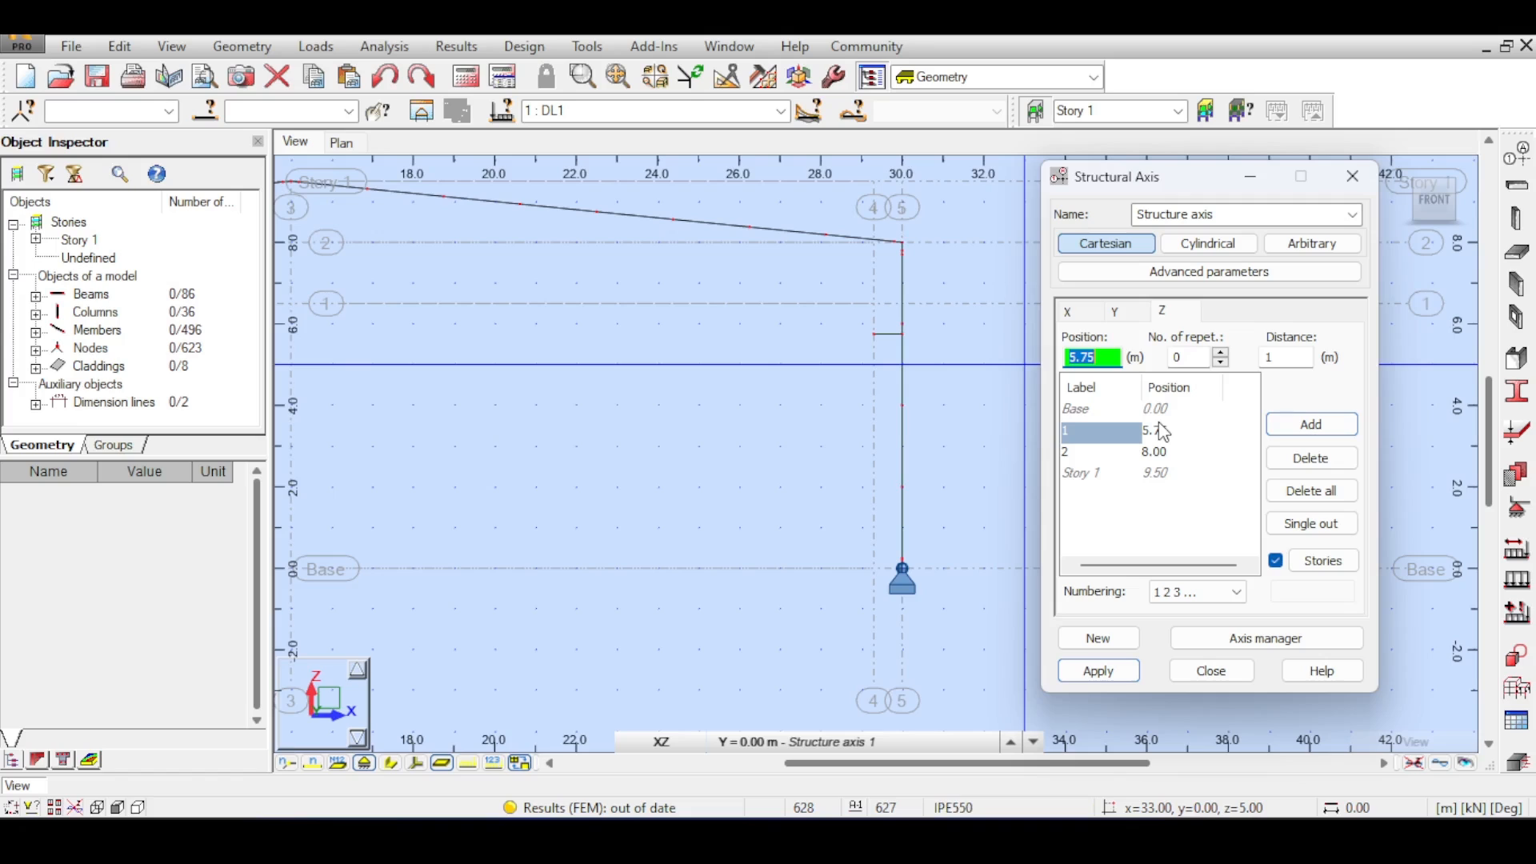
pyautogui.scroll(-2, 841, 470)
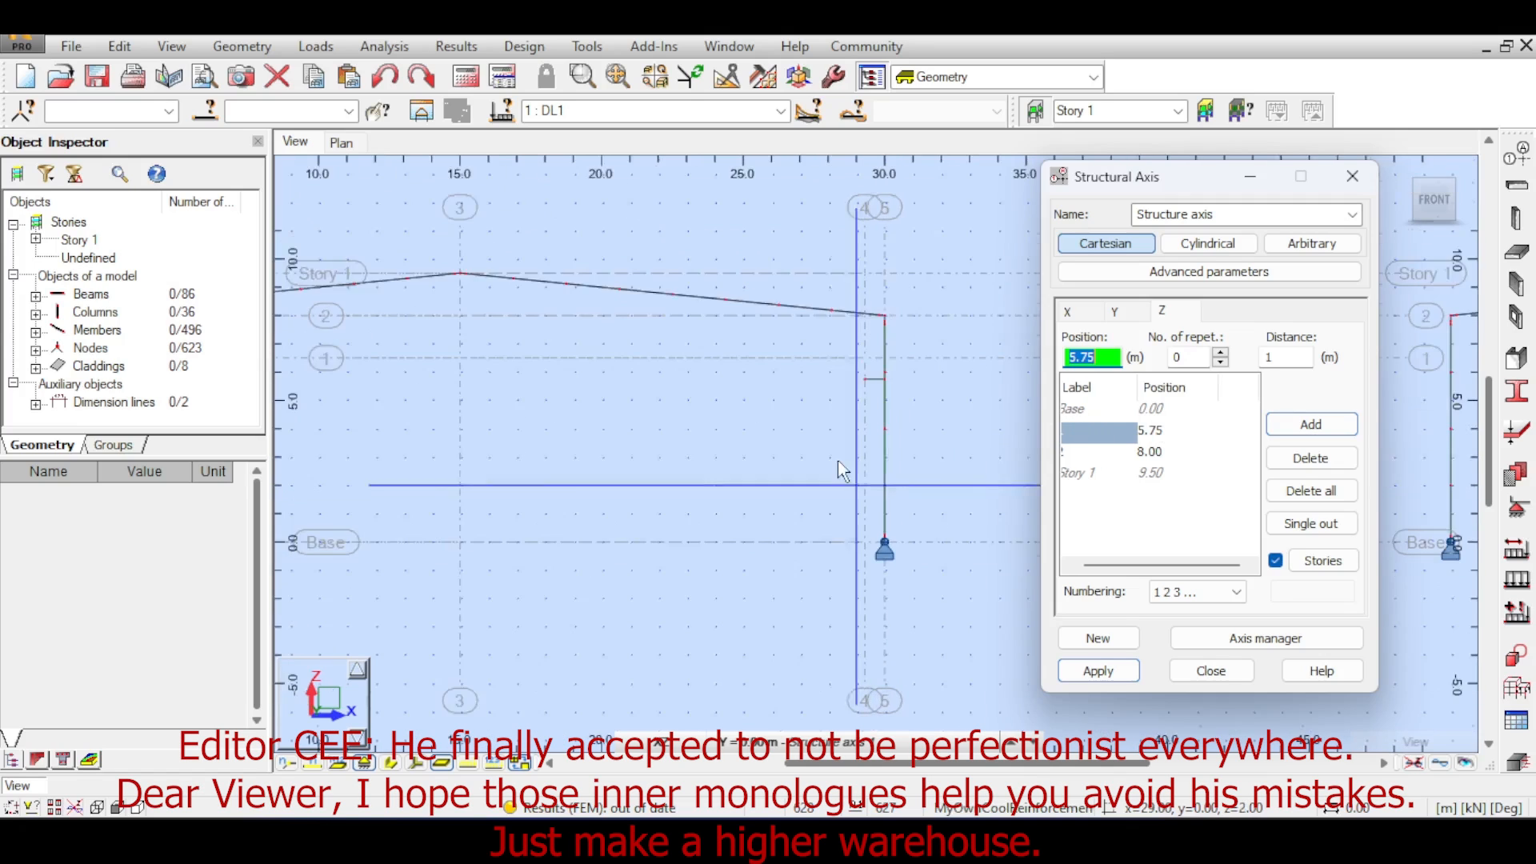
pyautogui.scroll(-3, 838, 461)
pyautogui.moveTo(833, 421); pyautogui.dragTo(886, 307, button='middle')
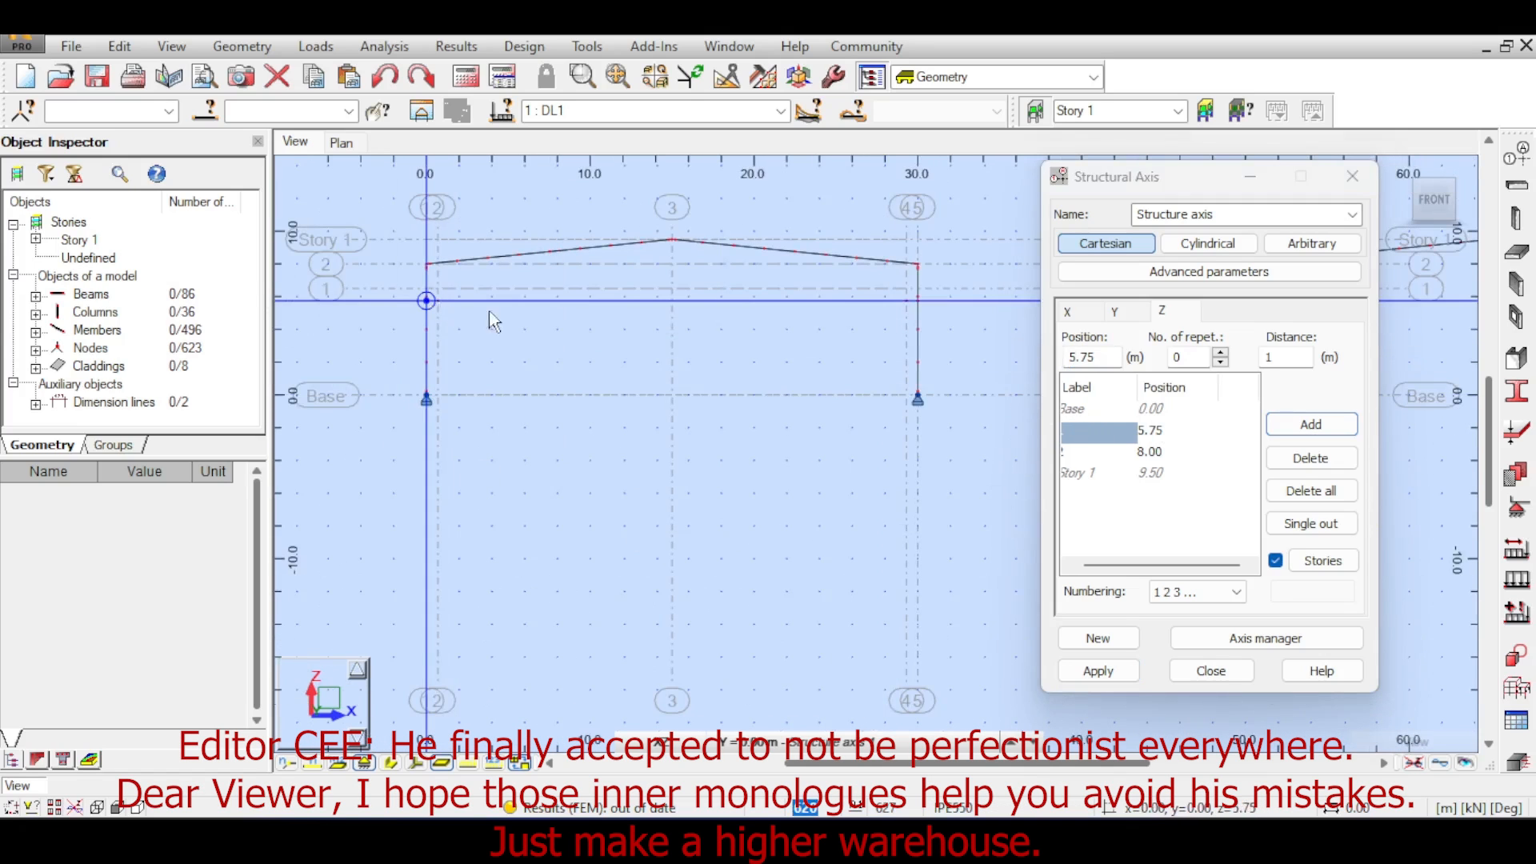
pyautogui.click(1210, 672)
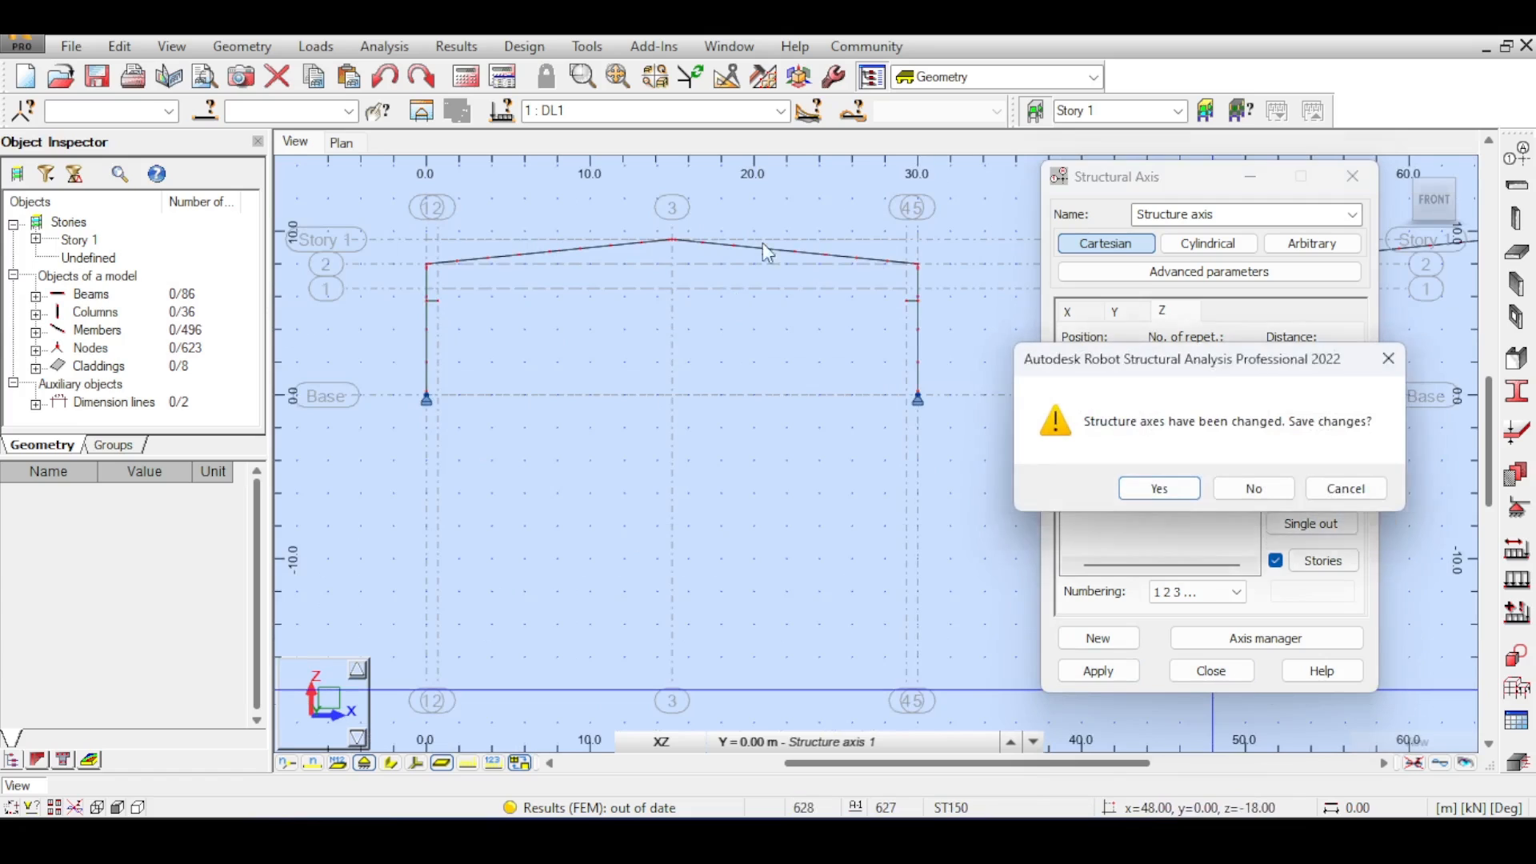
pyautogui.click(1159, 488)
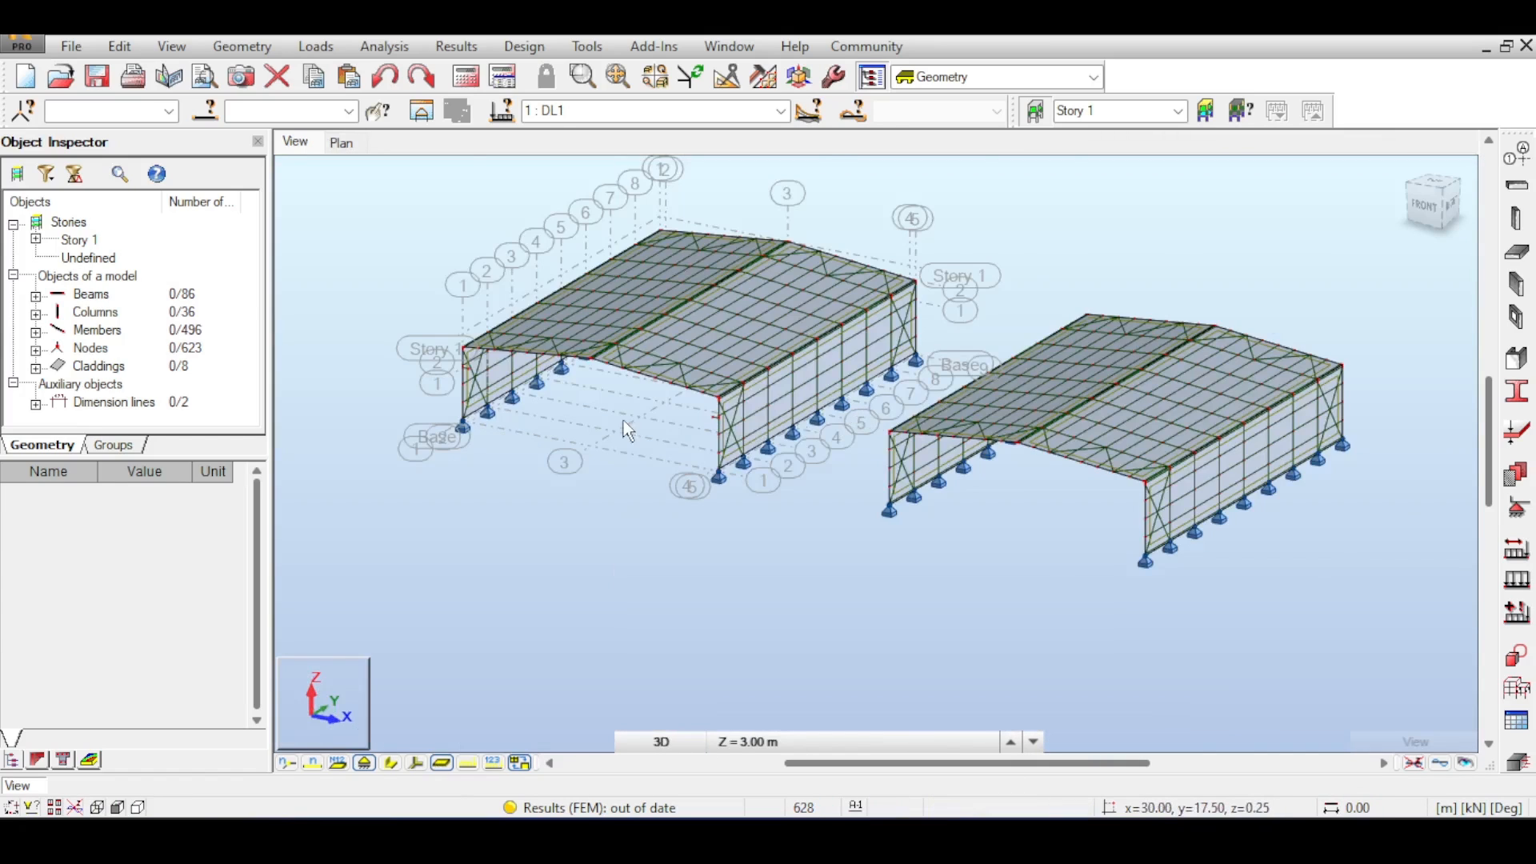
# - Select both short beams on the first portal frame's columns together with their end nodes
pyautogui.scroll(8, 623, 420)
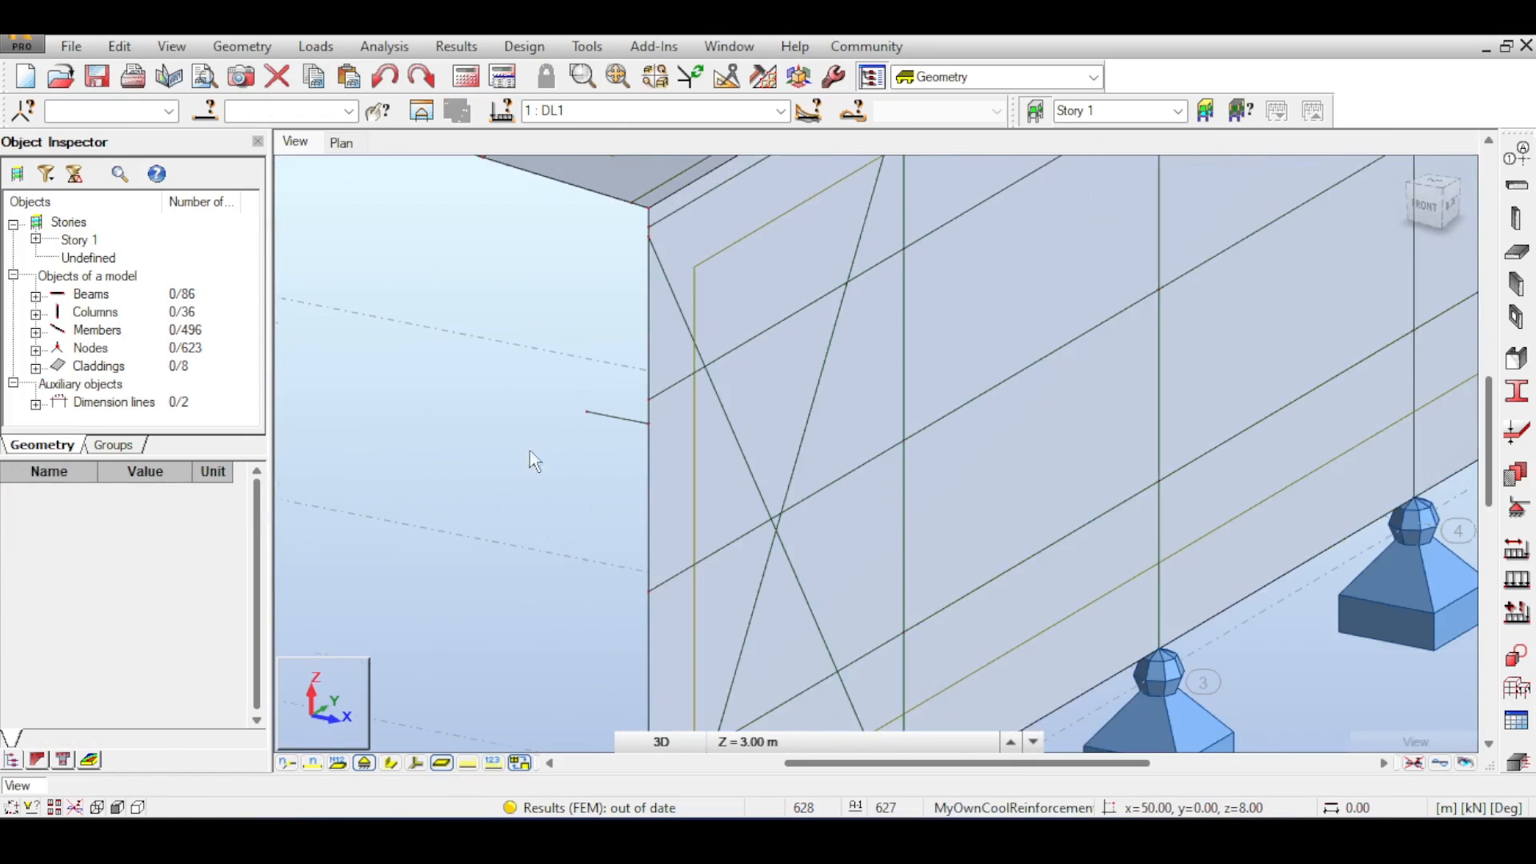
pyautogui.moveTo(552, 420); pyautogui.dragTo(533, 411, button='middle')
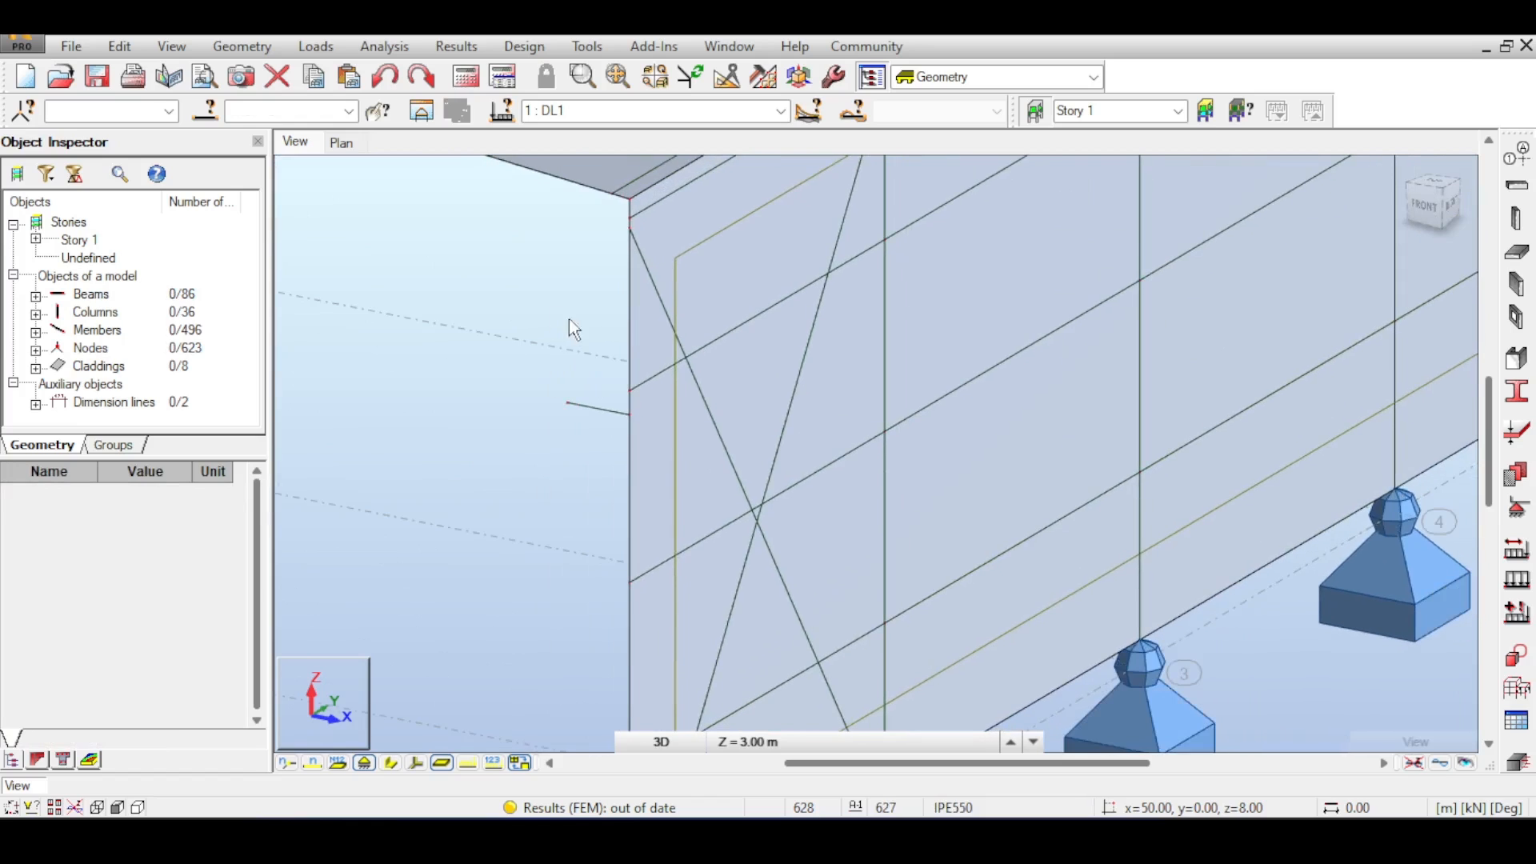
pyautogui.click(546, 431)
pyautogui.scroll(-3, 494, 506)
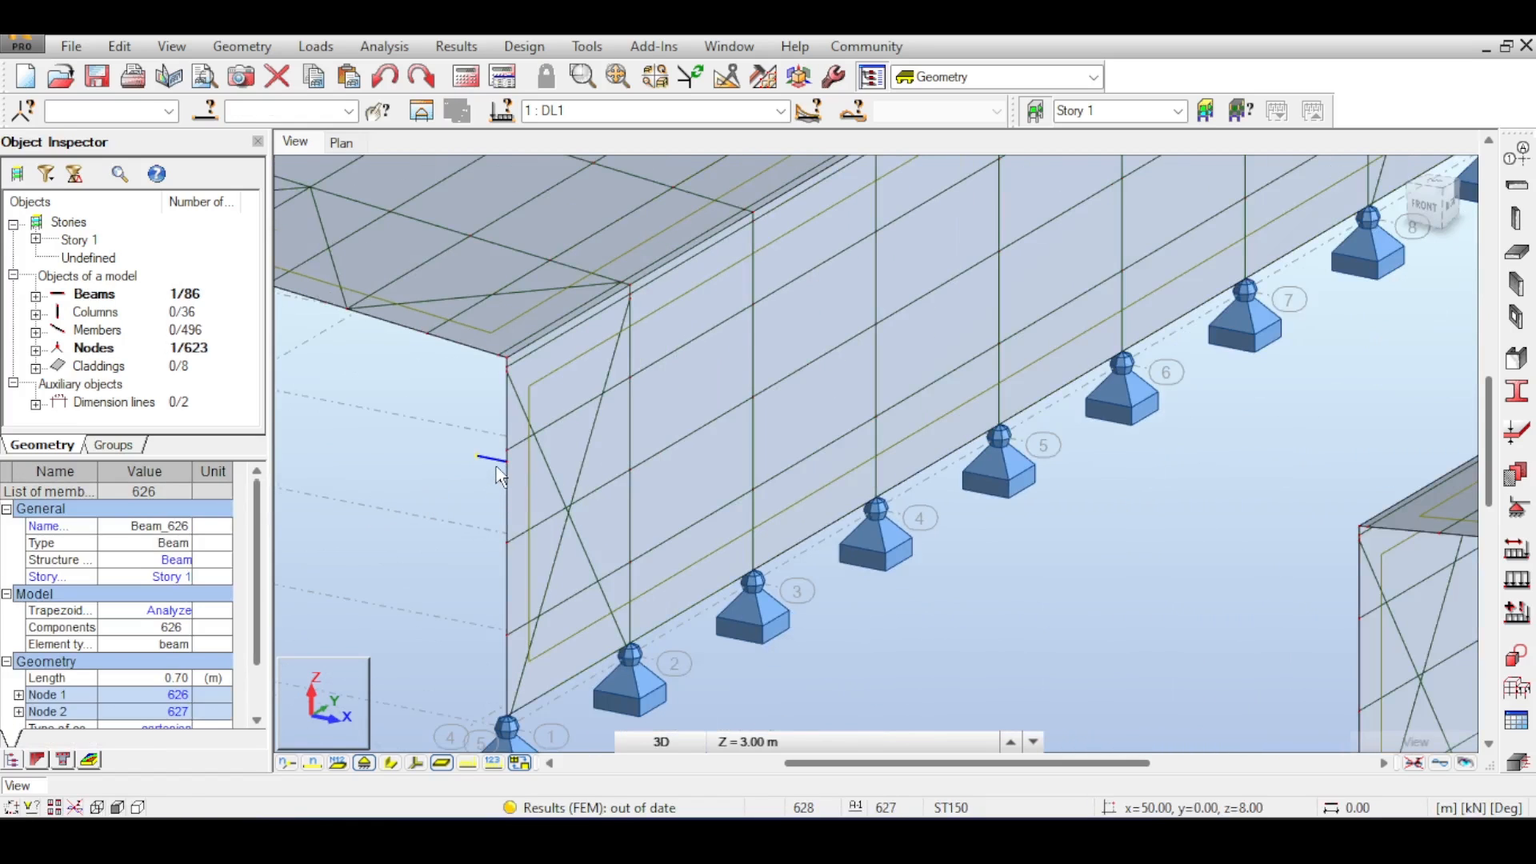
pyautogui.moveTo(534, 467); pyautogui.dragTo(1120, 592, button='middle')
pyautogui.moveTo(448, 461); pyautogui.dragTo(1040, 485, button='middle')
pyautogui.scroll(2, 457, 404)
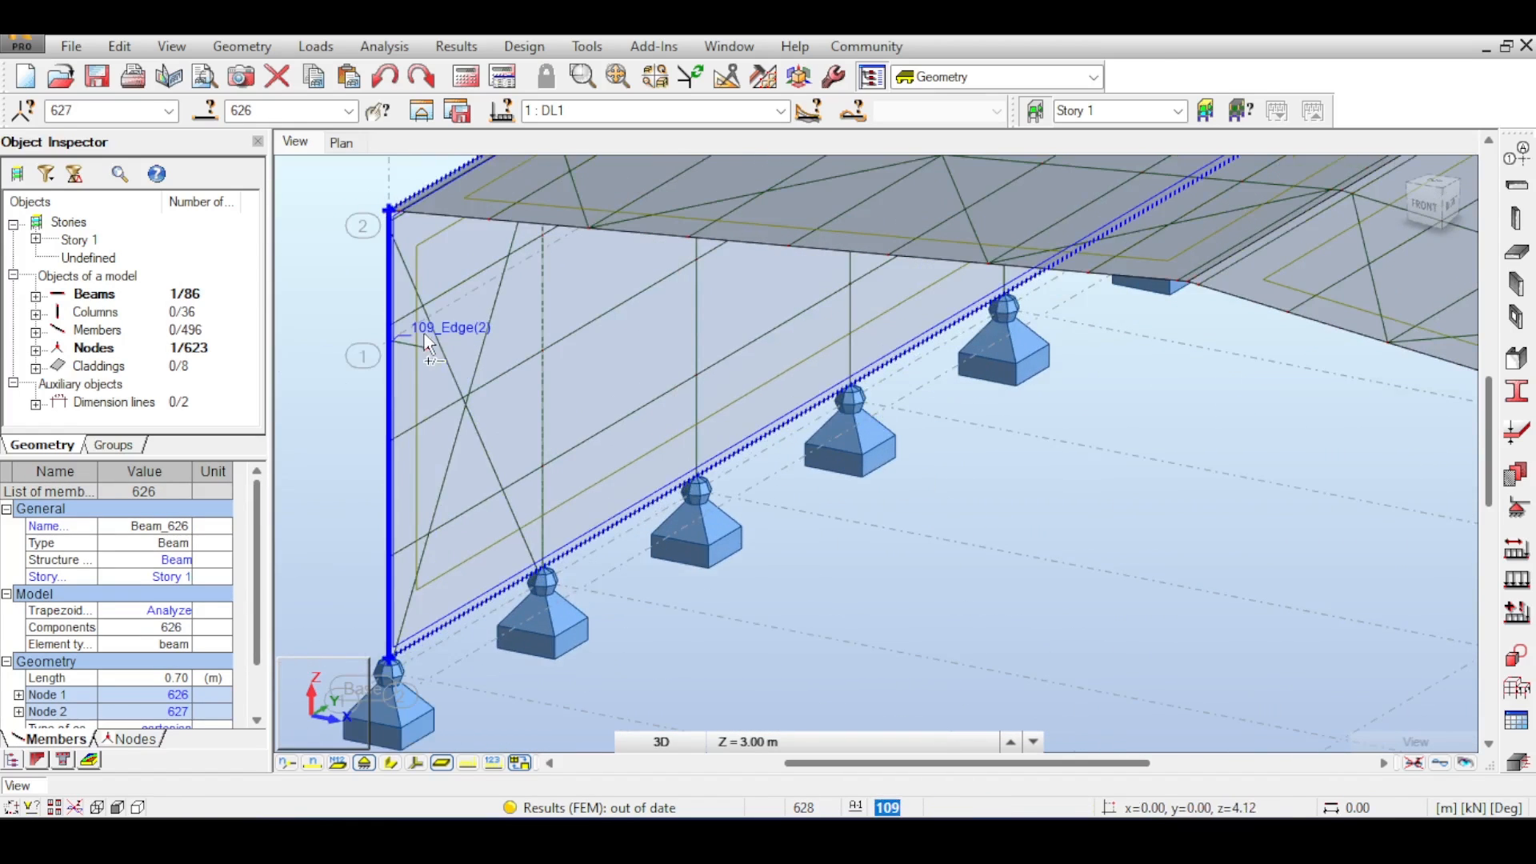
pyautogui.scroll(4, 427, 344)
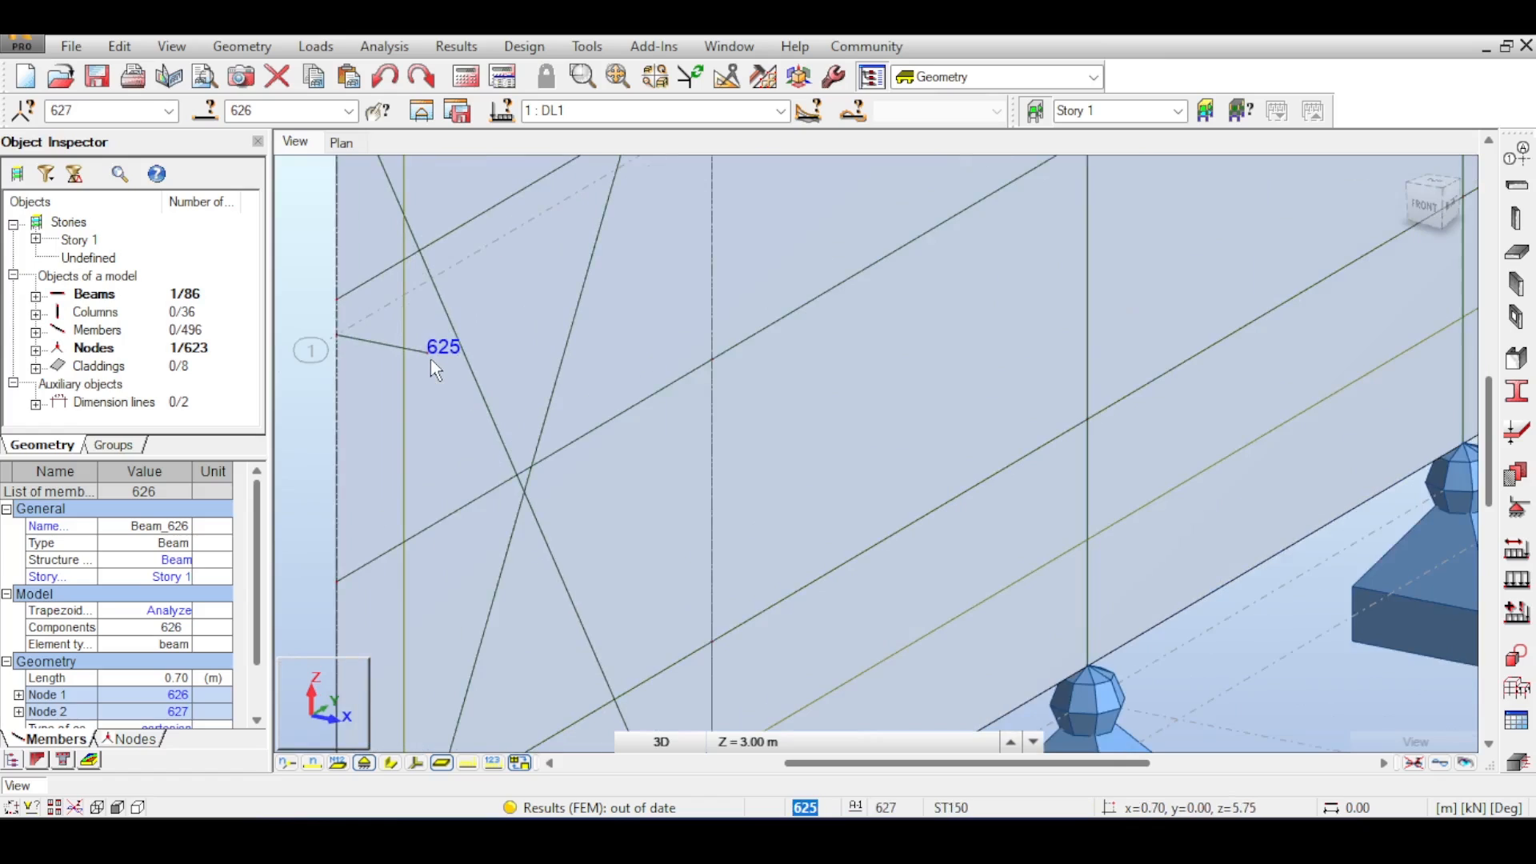
pyautogui.keyDown('ctrl'); pyautogui.click(428, 353); pyautogui.keyUp('ctrl')
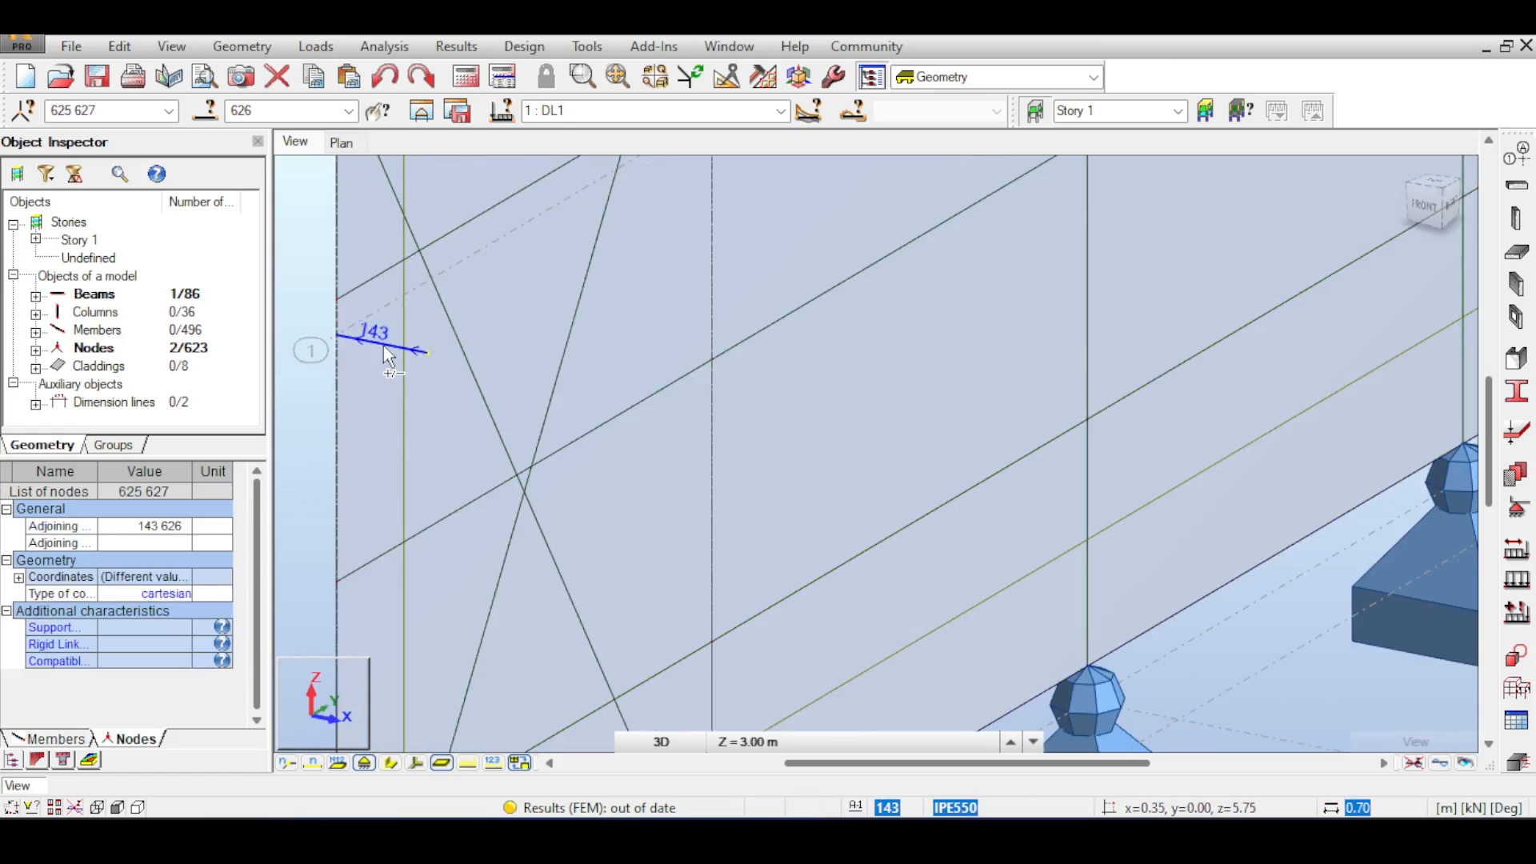
pyautogui.keyDown('ctrl'); pyautogui.click(384, 349); pyautogui.keyUp('ctrl')
pyautogui.scroll(-5, 624, 570)
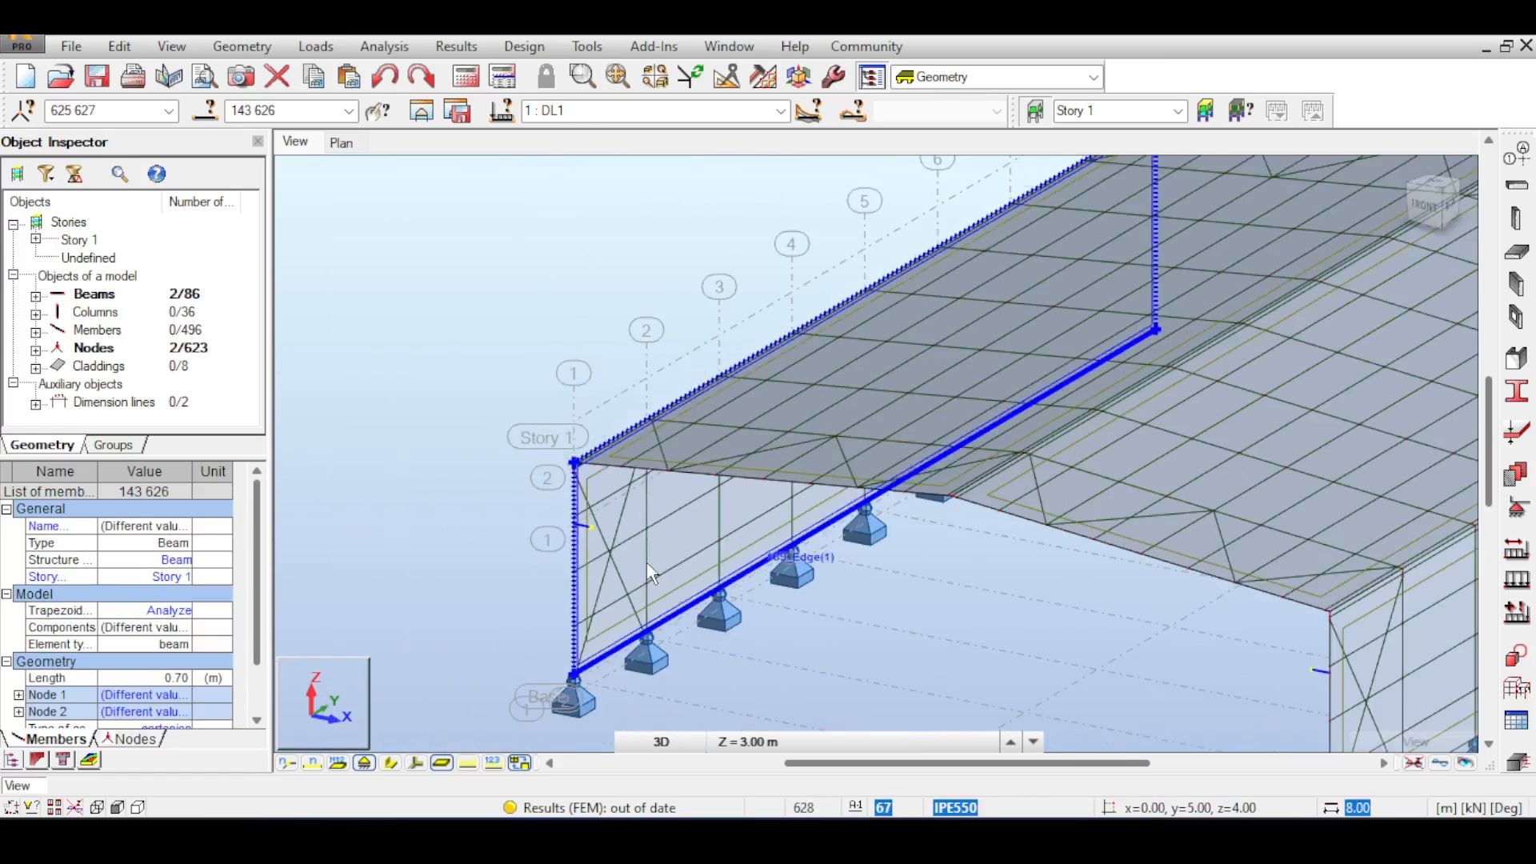
pyautogui.scroll(-3, 647, 560)
pyautogui.scroll(3, 1062, 659)
# - Copy the two short beams 8 times along the building with a translation vector of 0.00, 5.00, 0.00
pyautogui.click(124, 47)
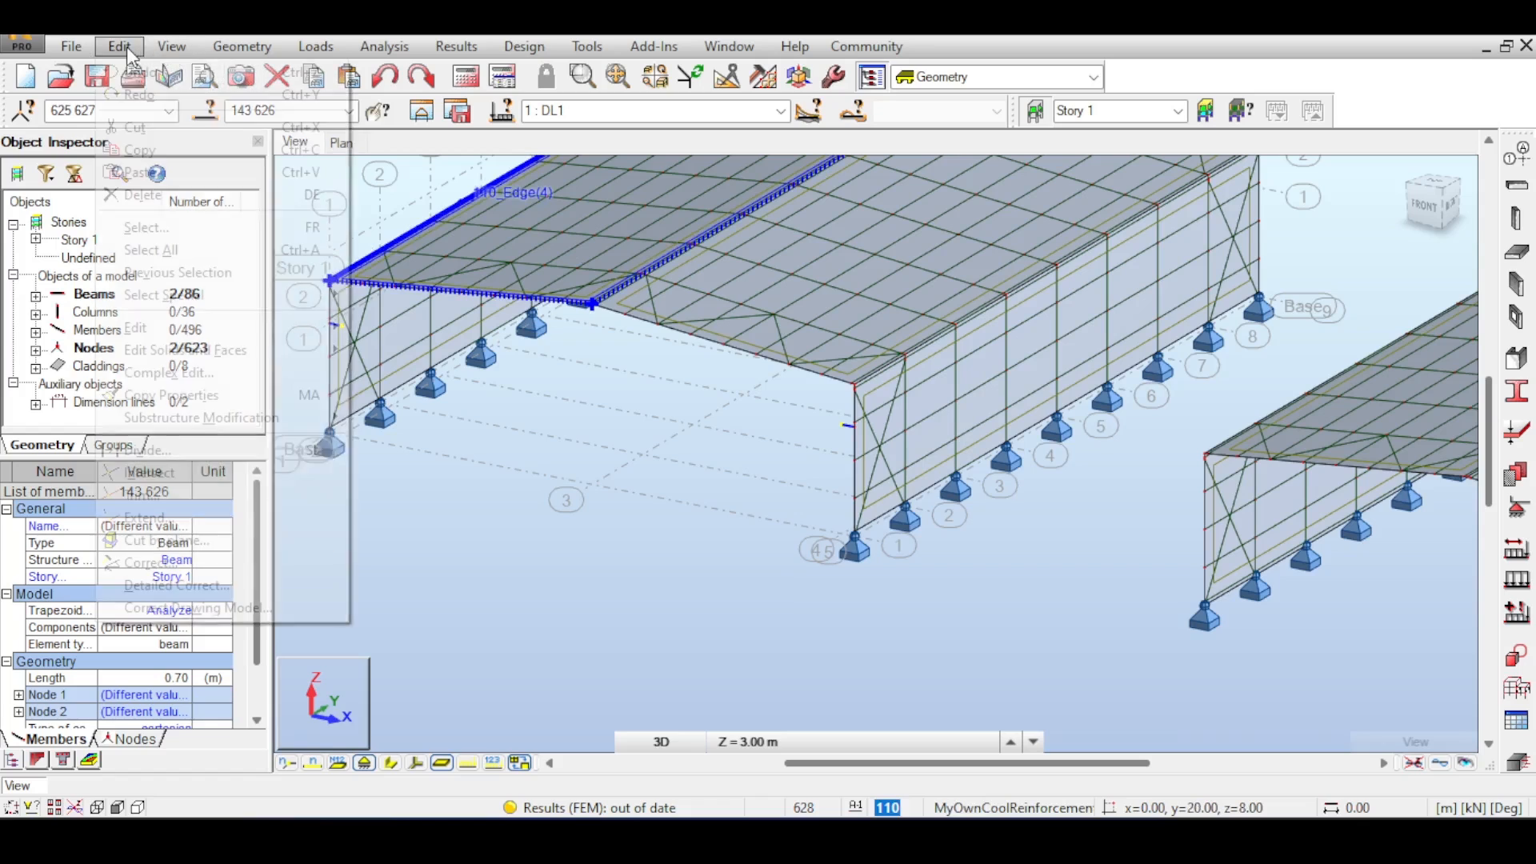
pyautogui.moveTo(240, 328)
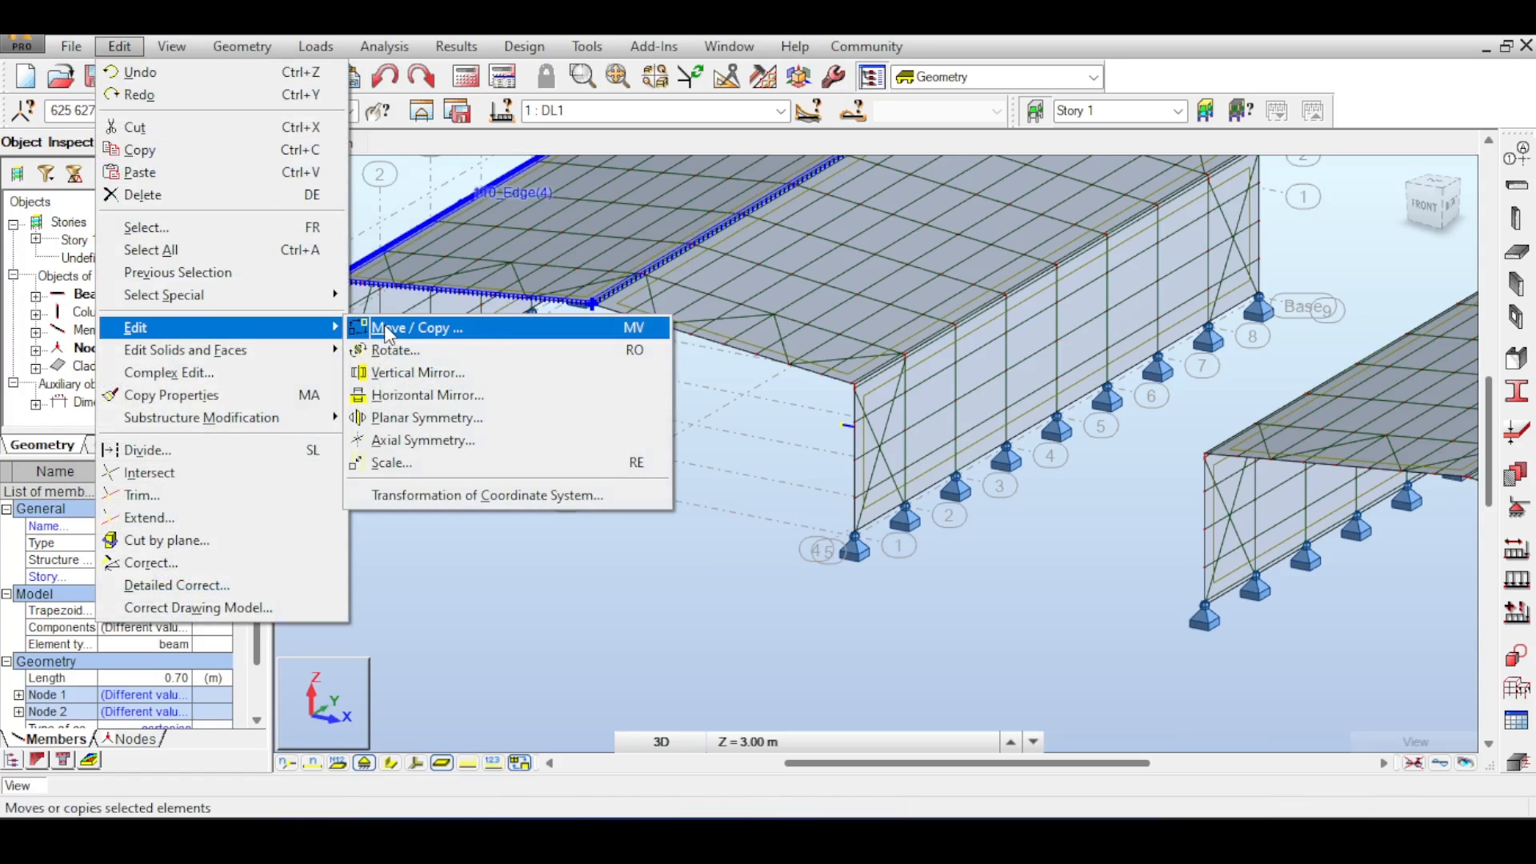
pyautogui.click(388, 328)
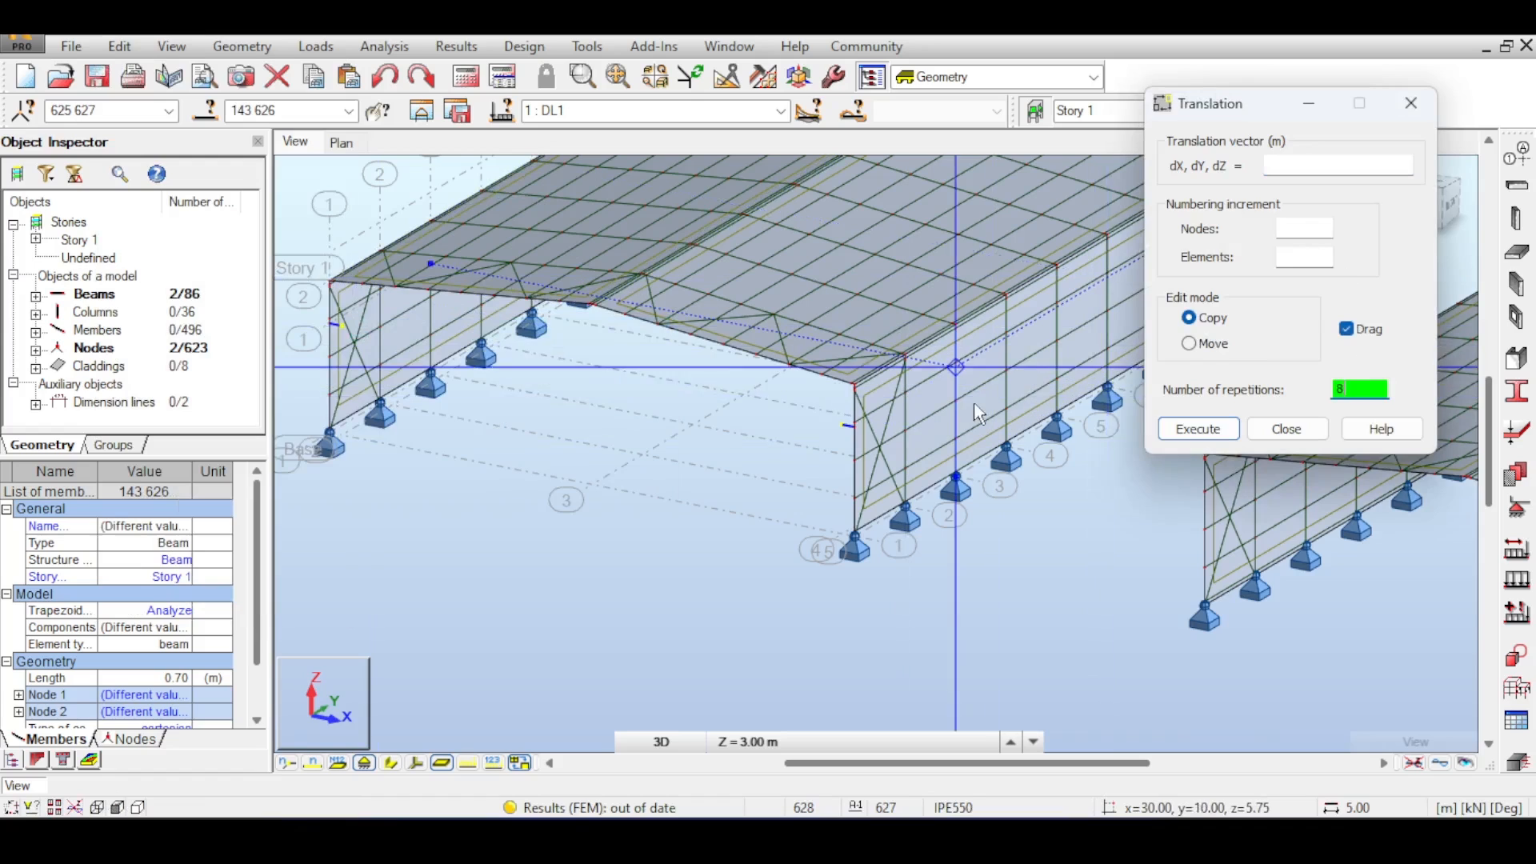
pyautogui.scroll(-3, 977, 366)
pyautogui.scroll(3, 1058, 396)
pyautogui.click(1312, 166)
pyautogui.scroll(6, 632, 390)
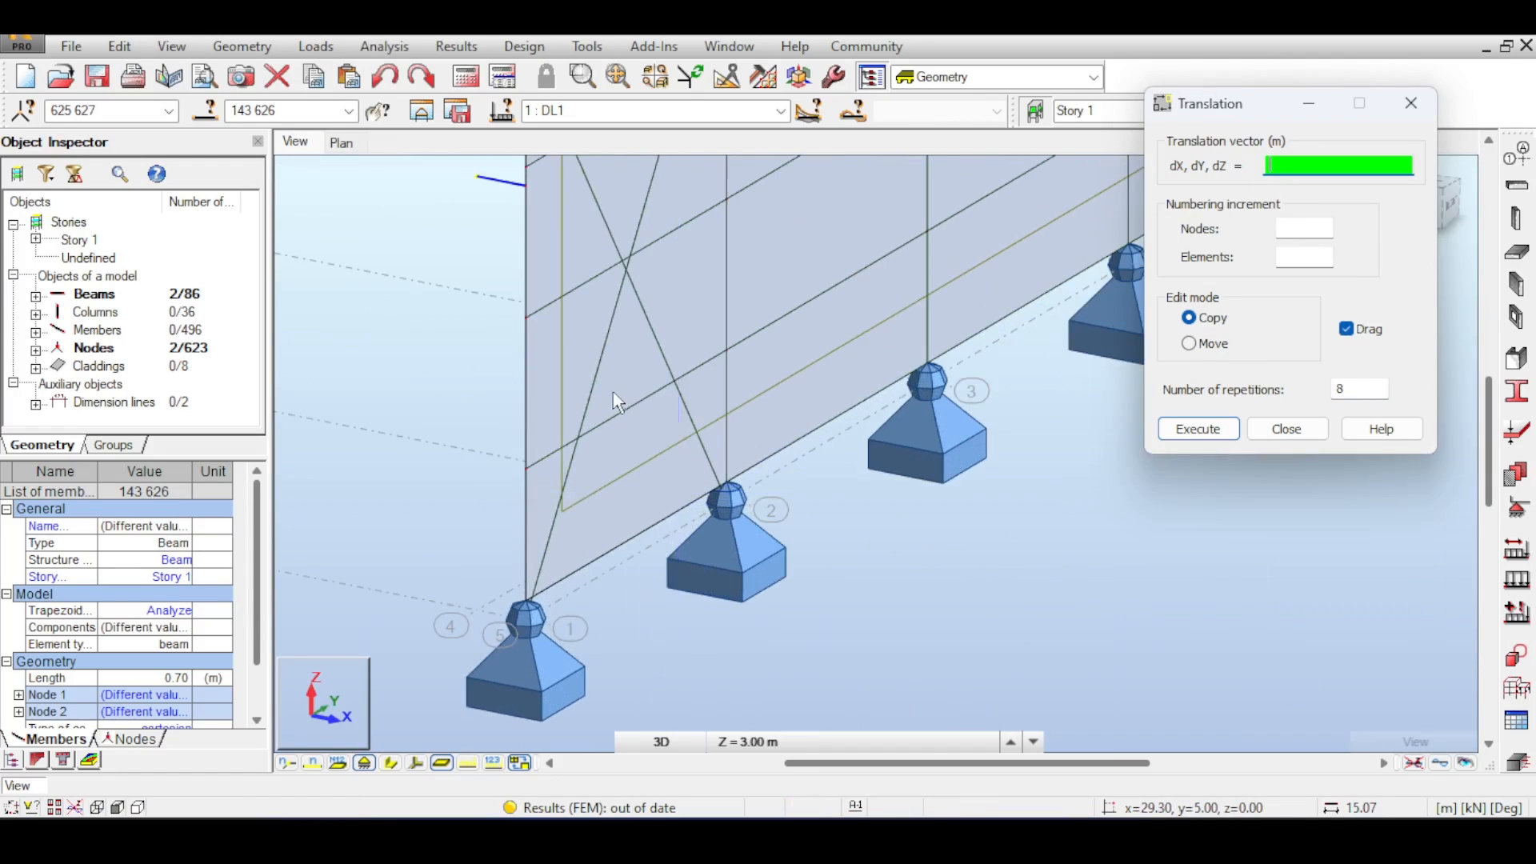
pyautogui.click(533, 470)
pyautogui.click(698, 413)
pyautogui.scroll(-4, 699, 413)
pyautogui.scroll(-4, 701, 419)
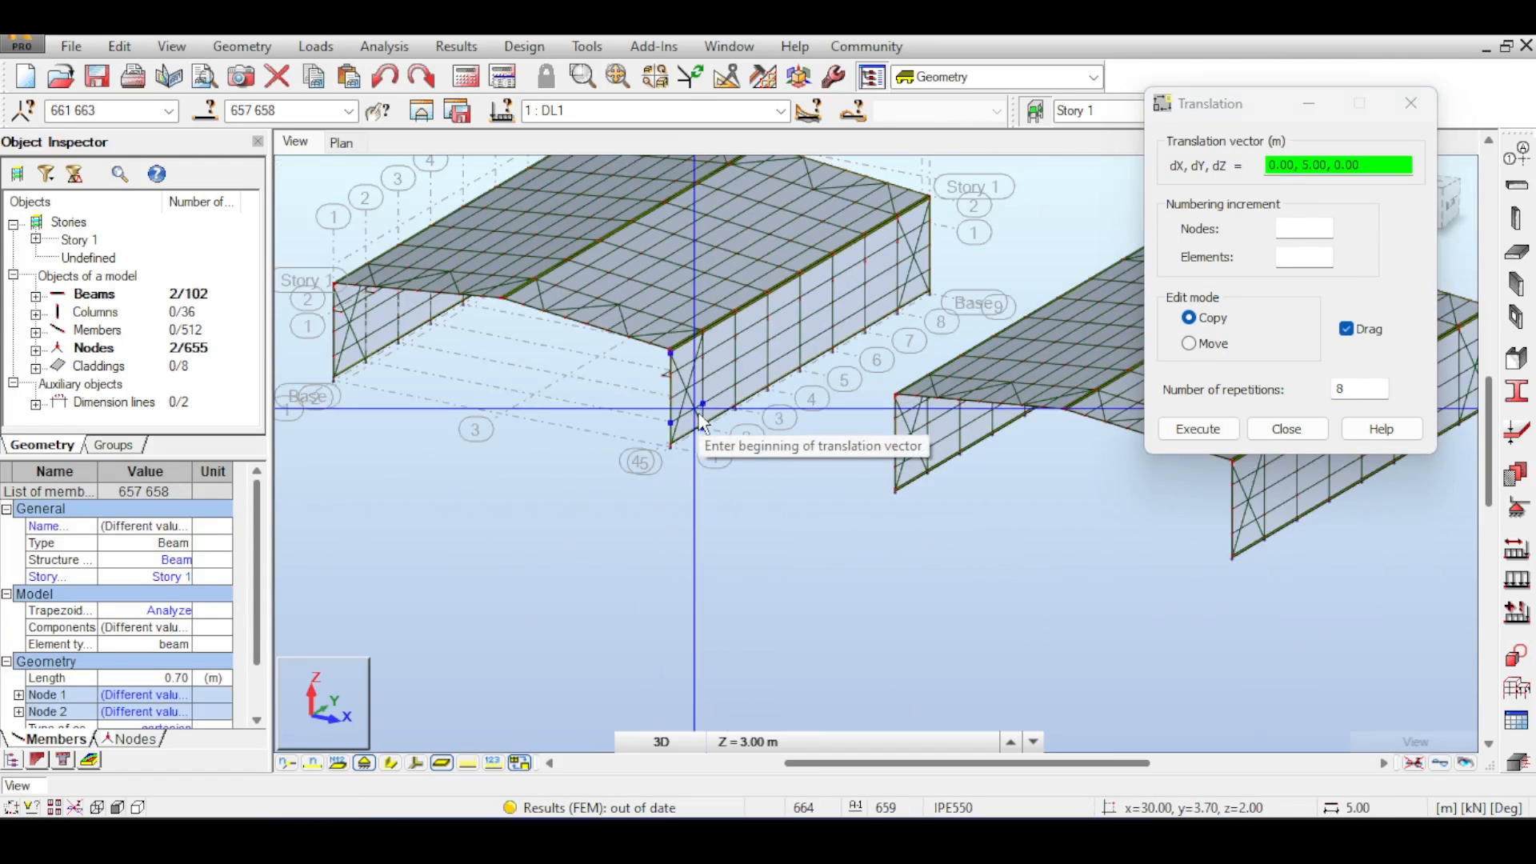
# - Select the short crane-support beams along one column line and apply the Lower flange offset to them
pyautogui.click(1278, 432)
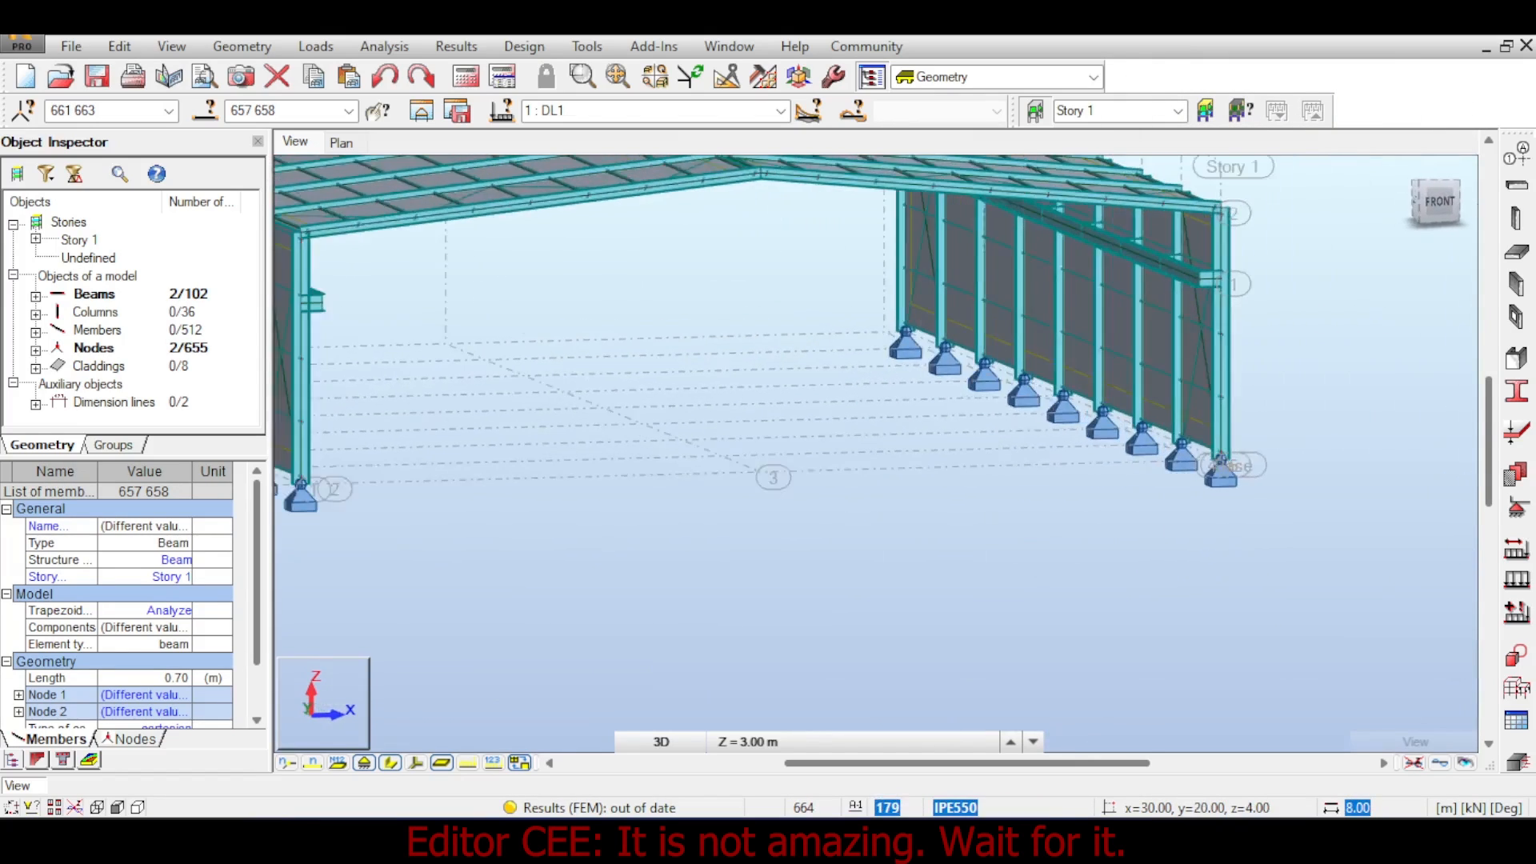
pyautogui.keyDown('shift'); pyautogui.moveTo(876, 454); pyautogui.dragTo(800, 400, button='middle'); pyautogui.keyUp('shift')
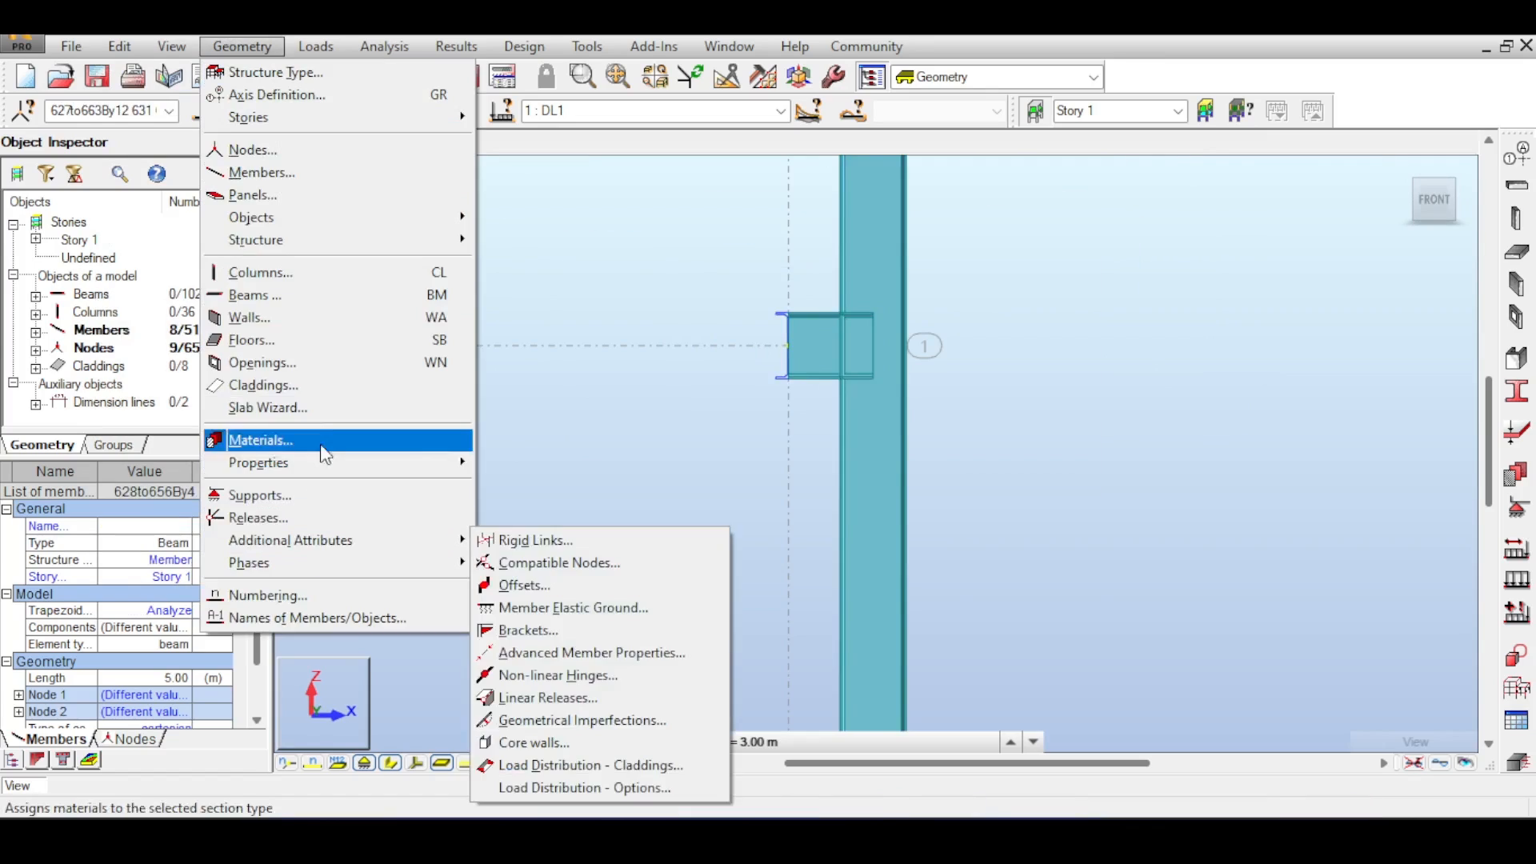
pyautogui.moveTo(336, 540)
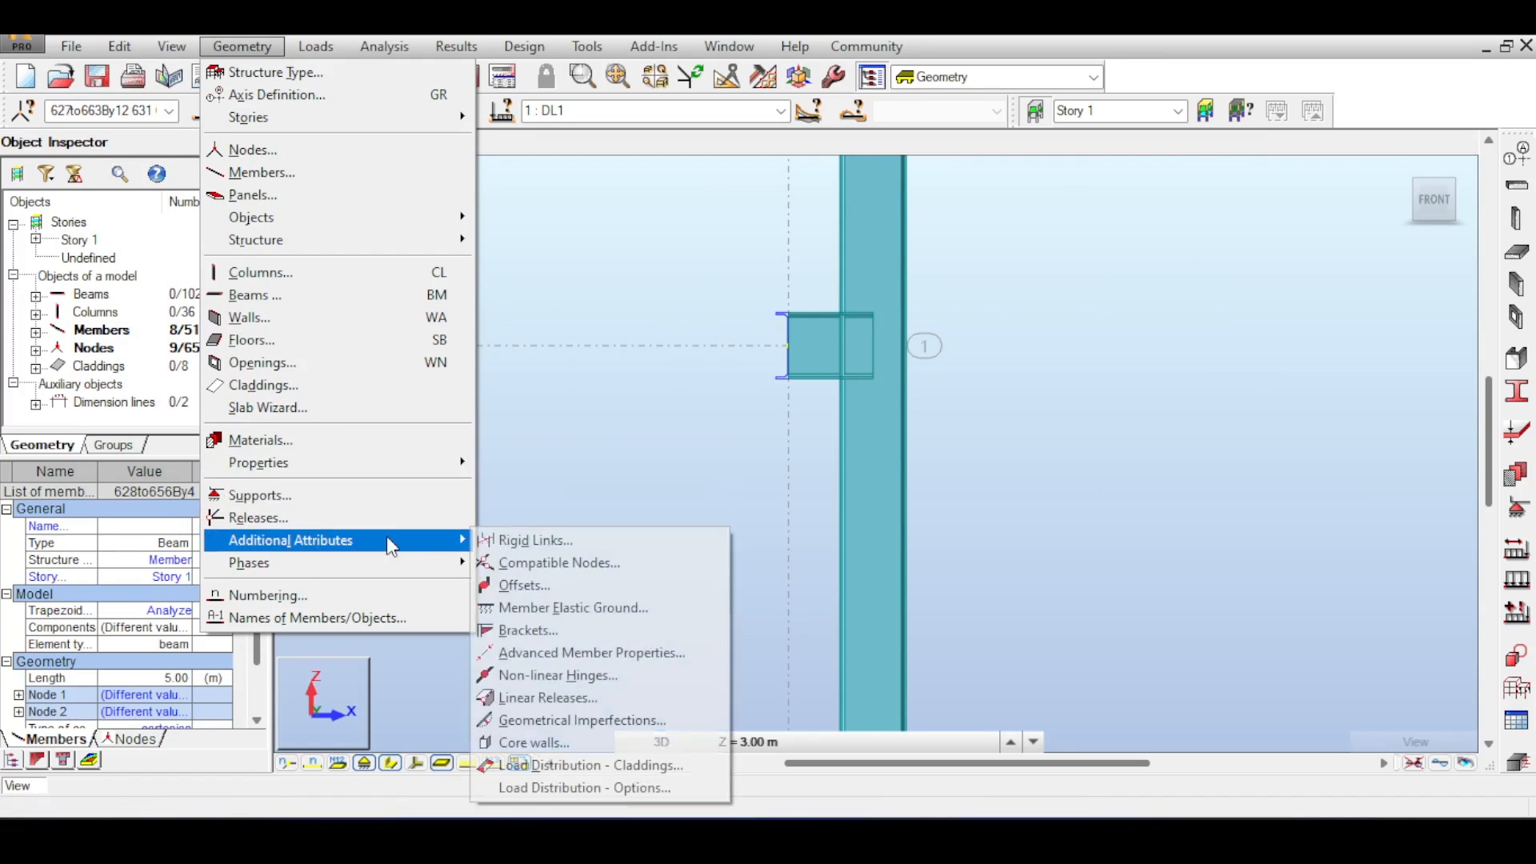
pyautogui.click(509, 586)
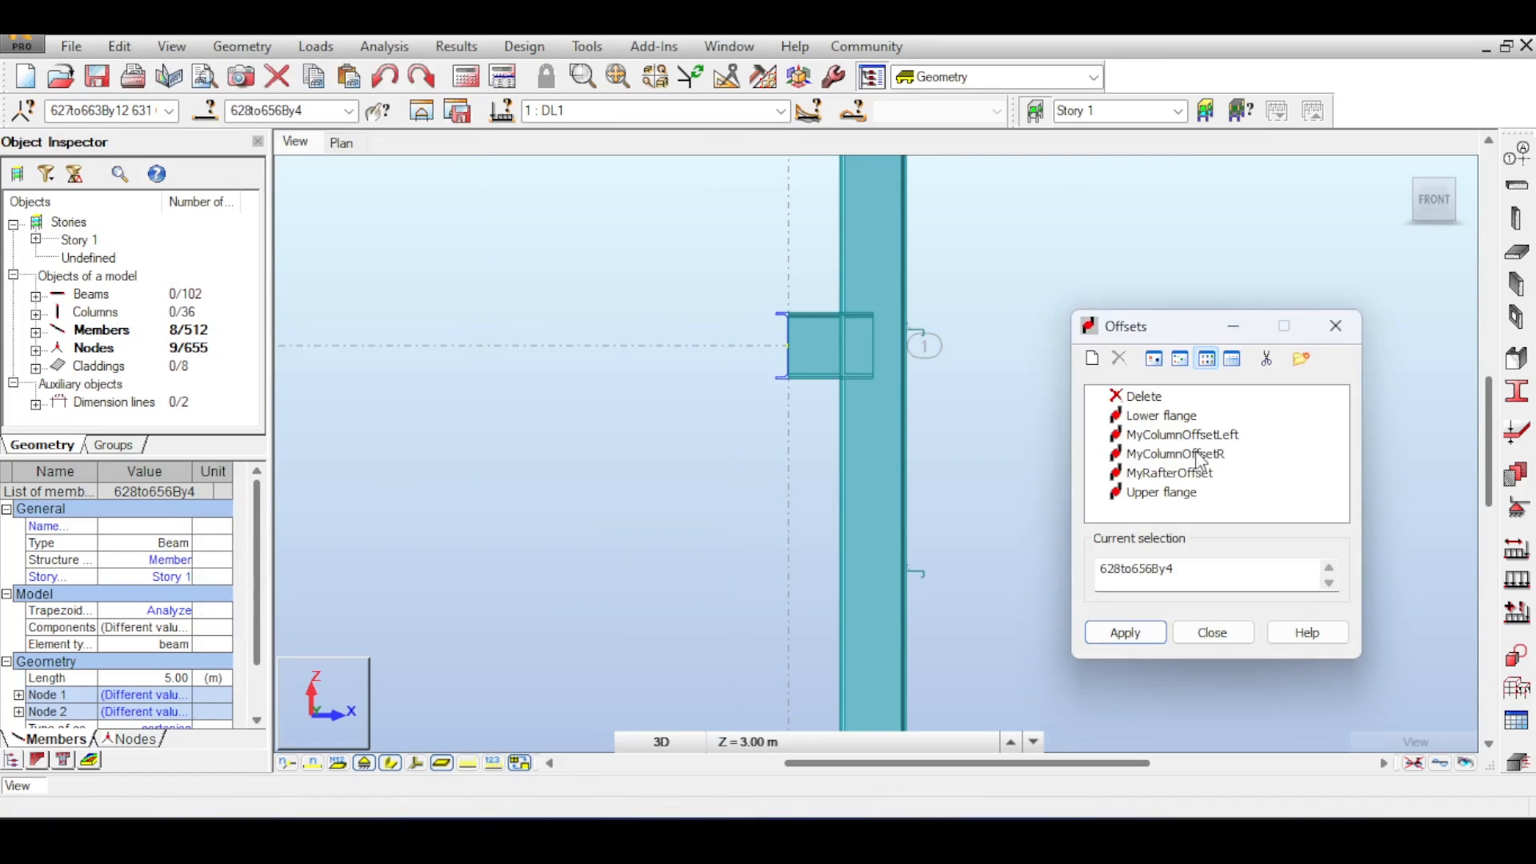
pyautogui.click(1118, 633)
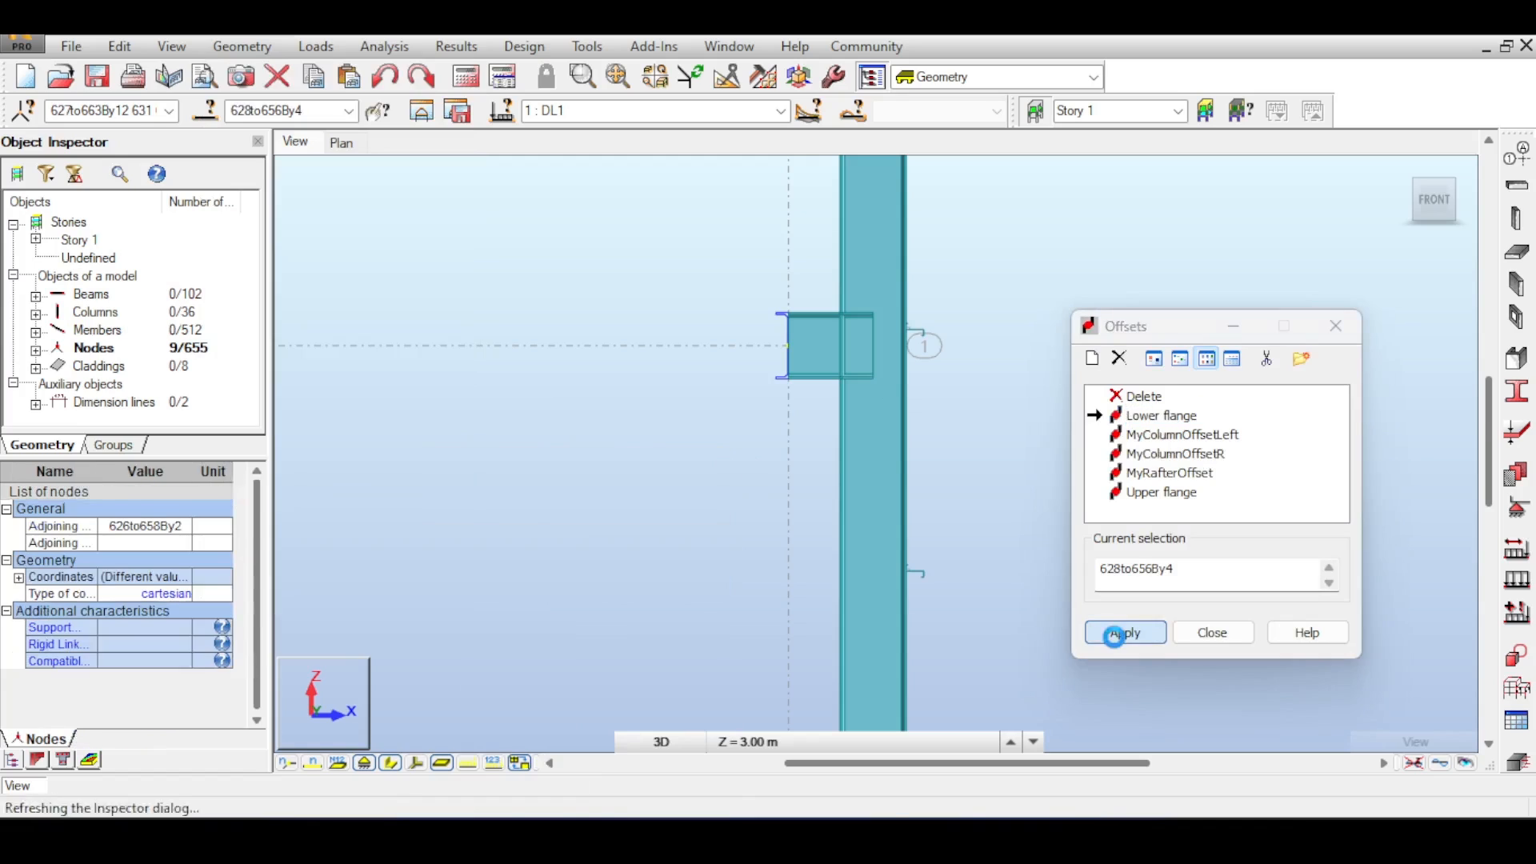
# - Define a new relative offset named Lower flange Me, with its axis offset referenced to beam 626 at the section's top centre
pyautogui.scroll(3, 796, 306)
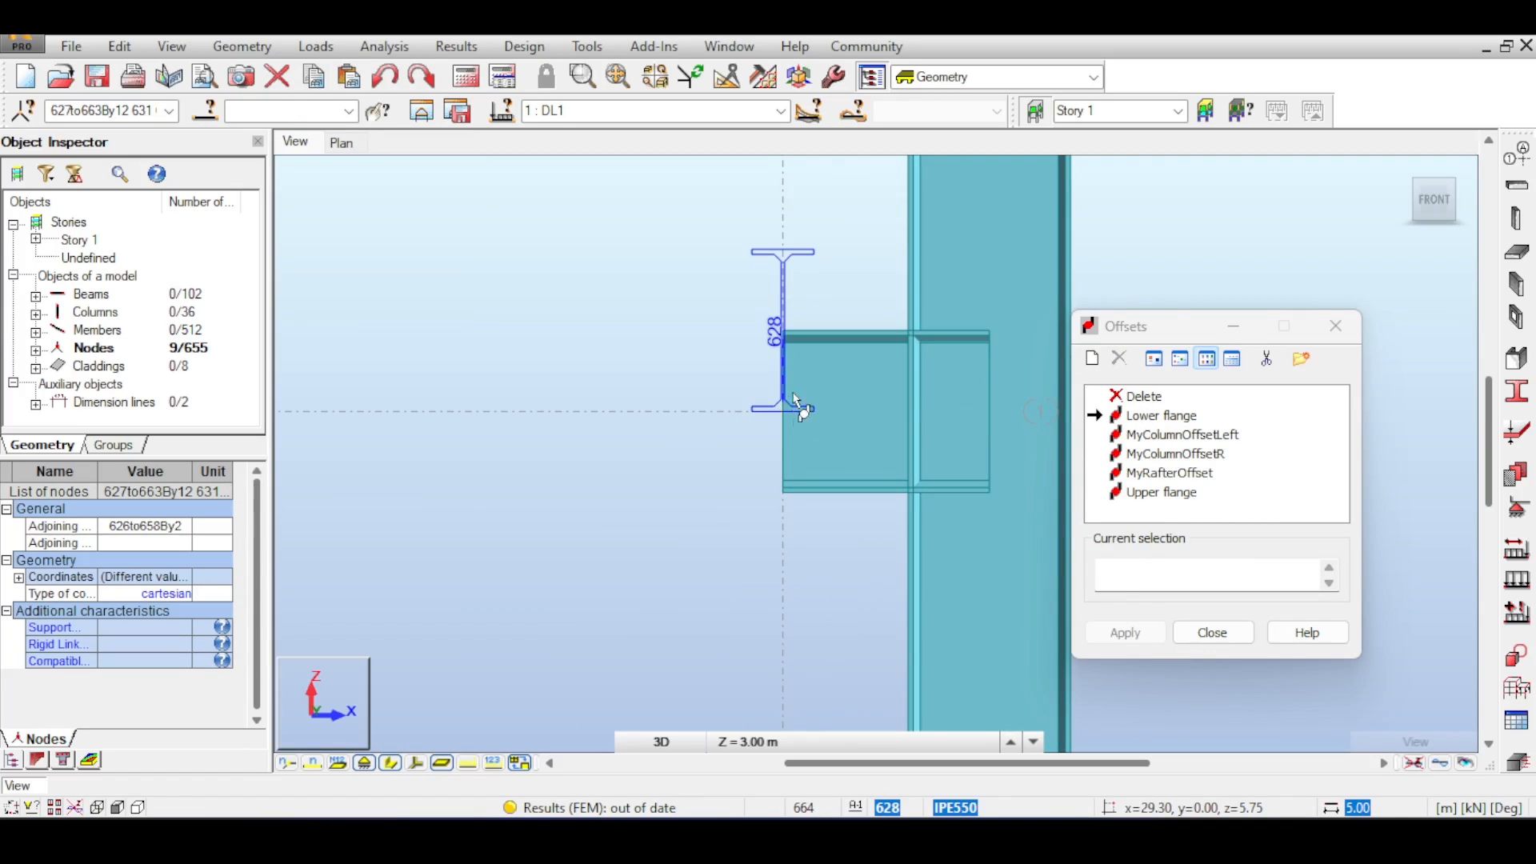
pyautogui.doubleClick(1142, 416)
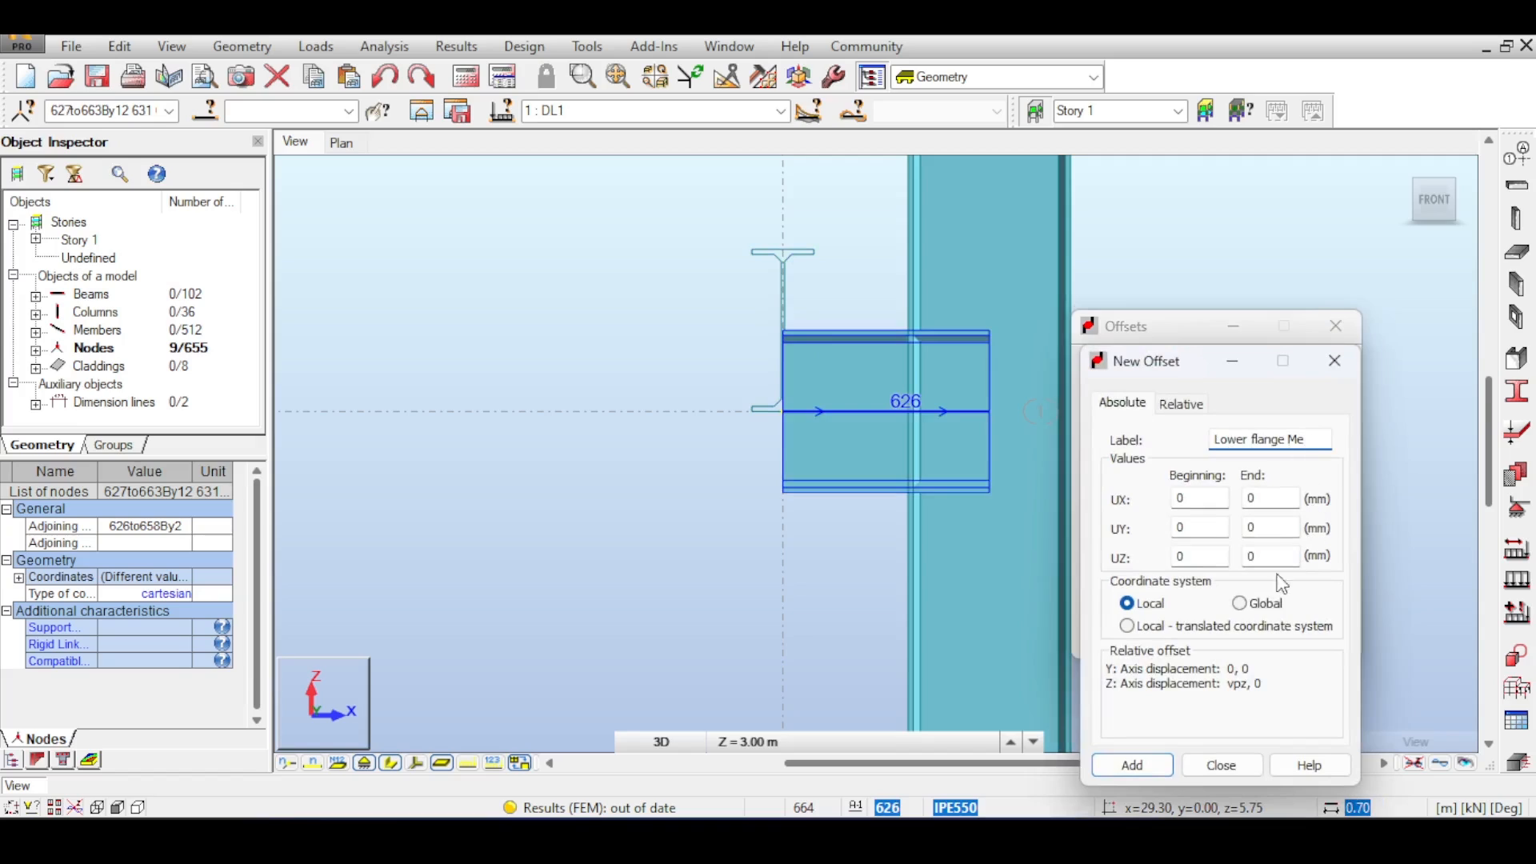
pyautogui.click(1189, 405)
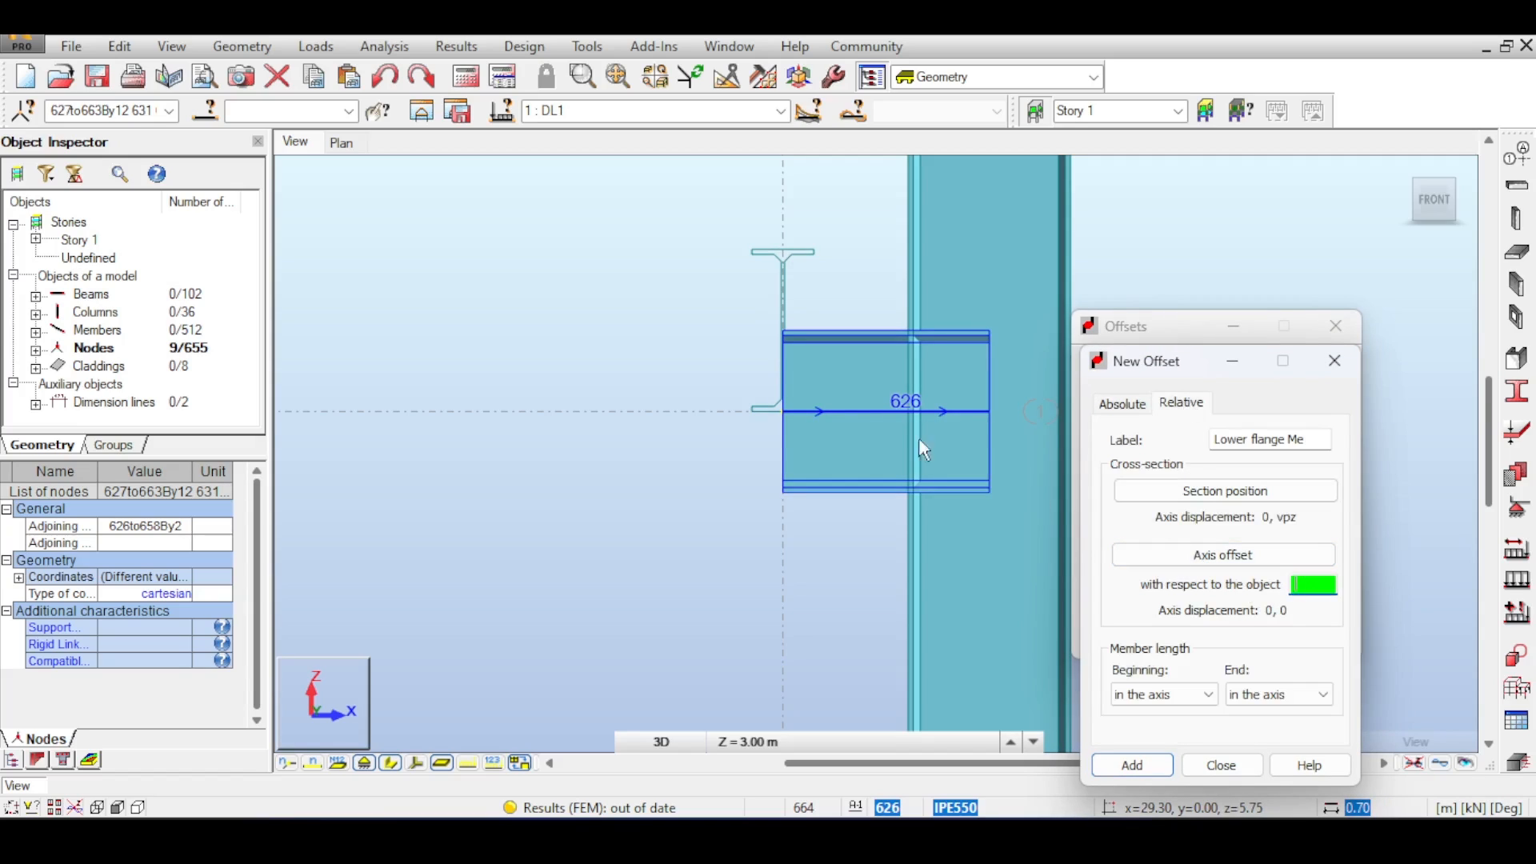
pyautogui.click(851, 347)
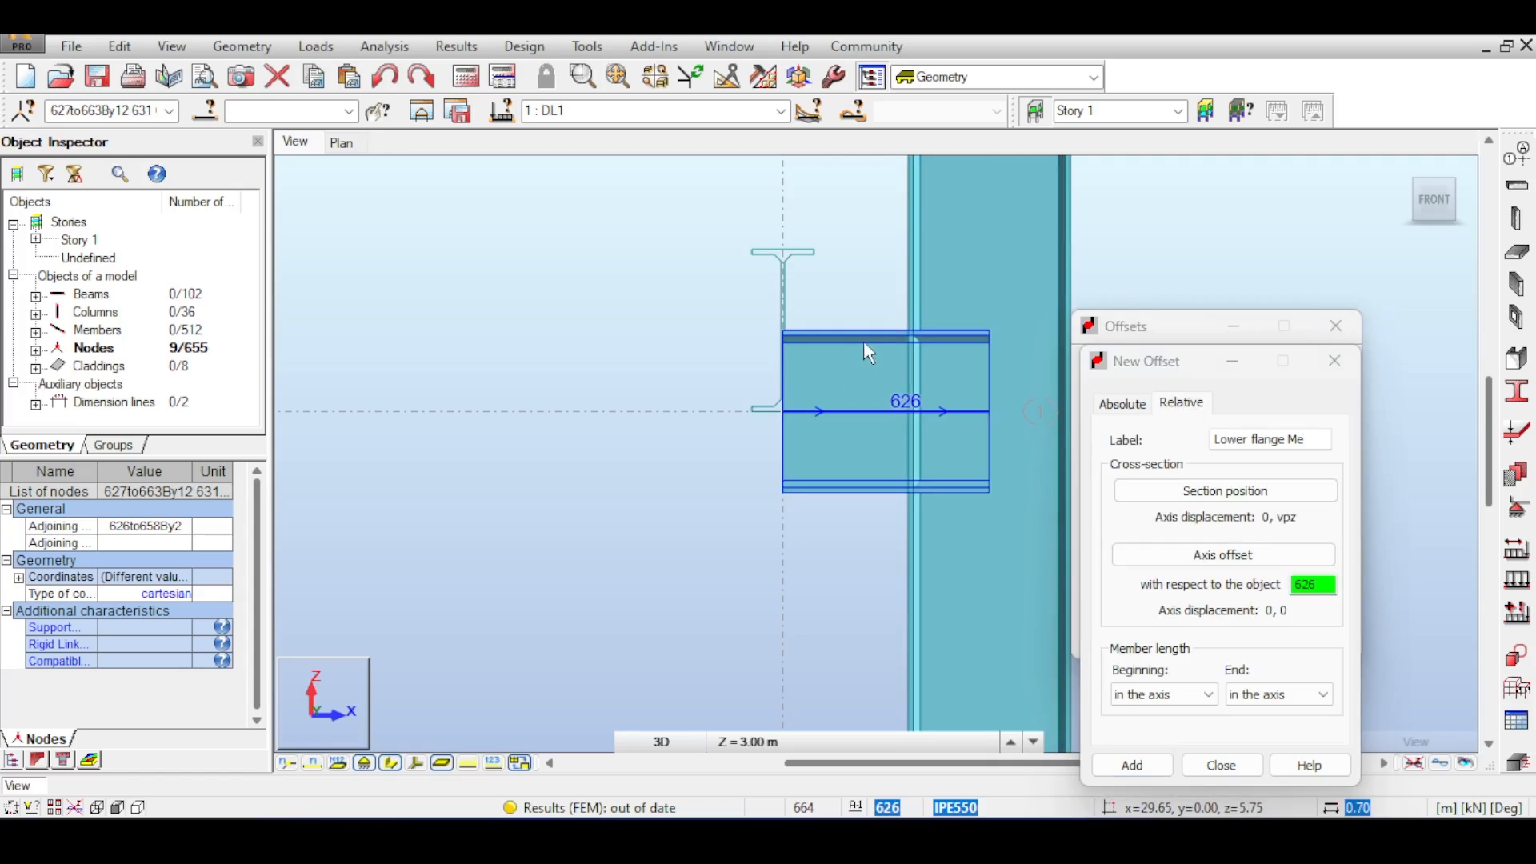
pyautogui.click(1193, 570)
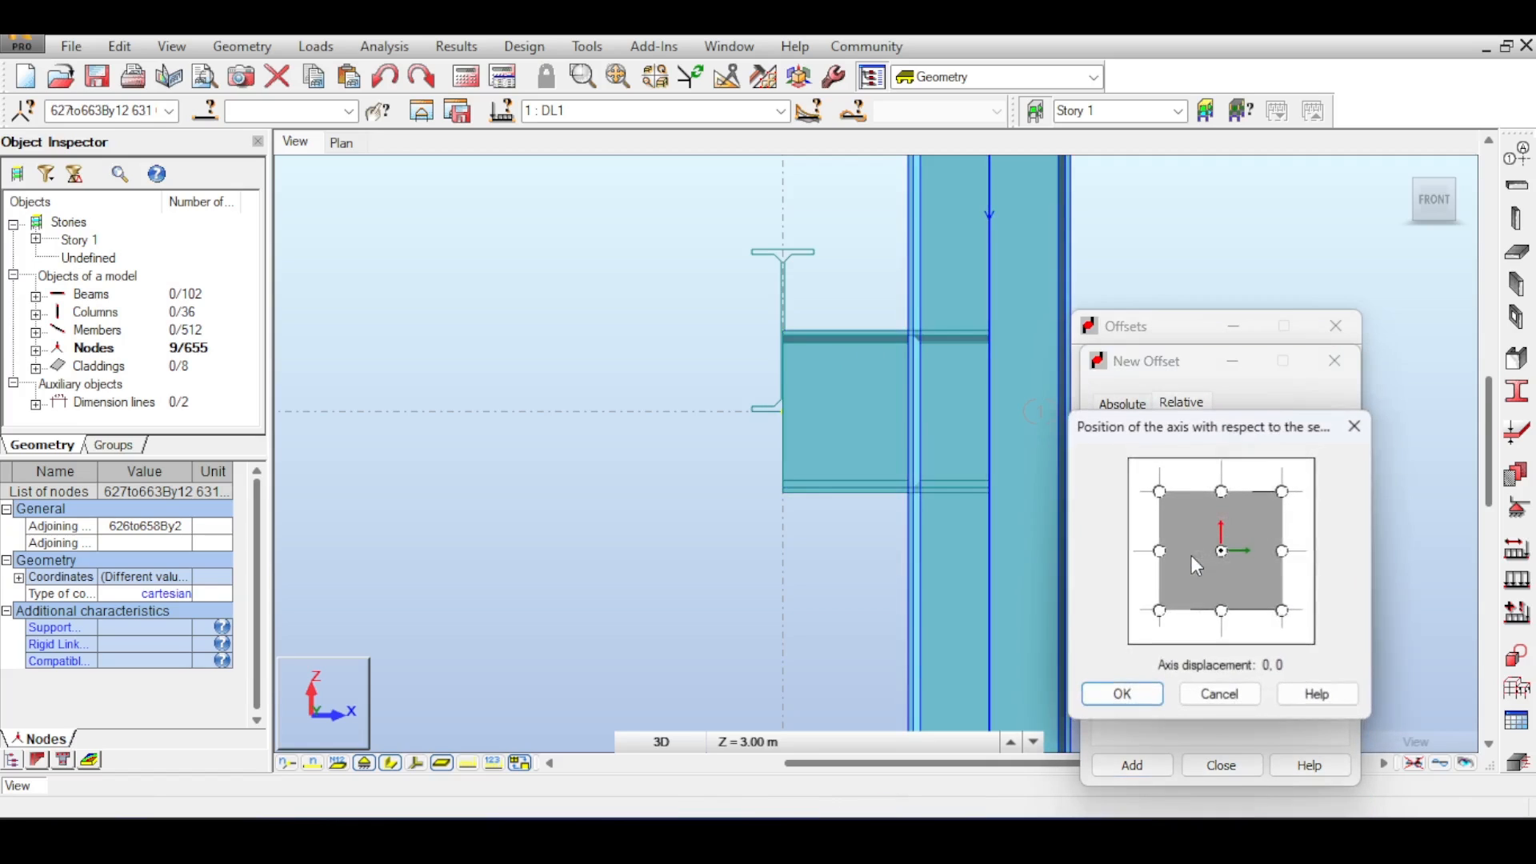
pyautogui.click(1153, 711)
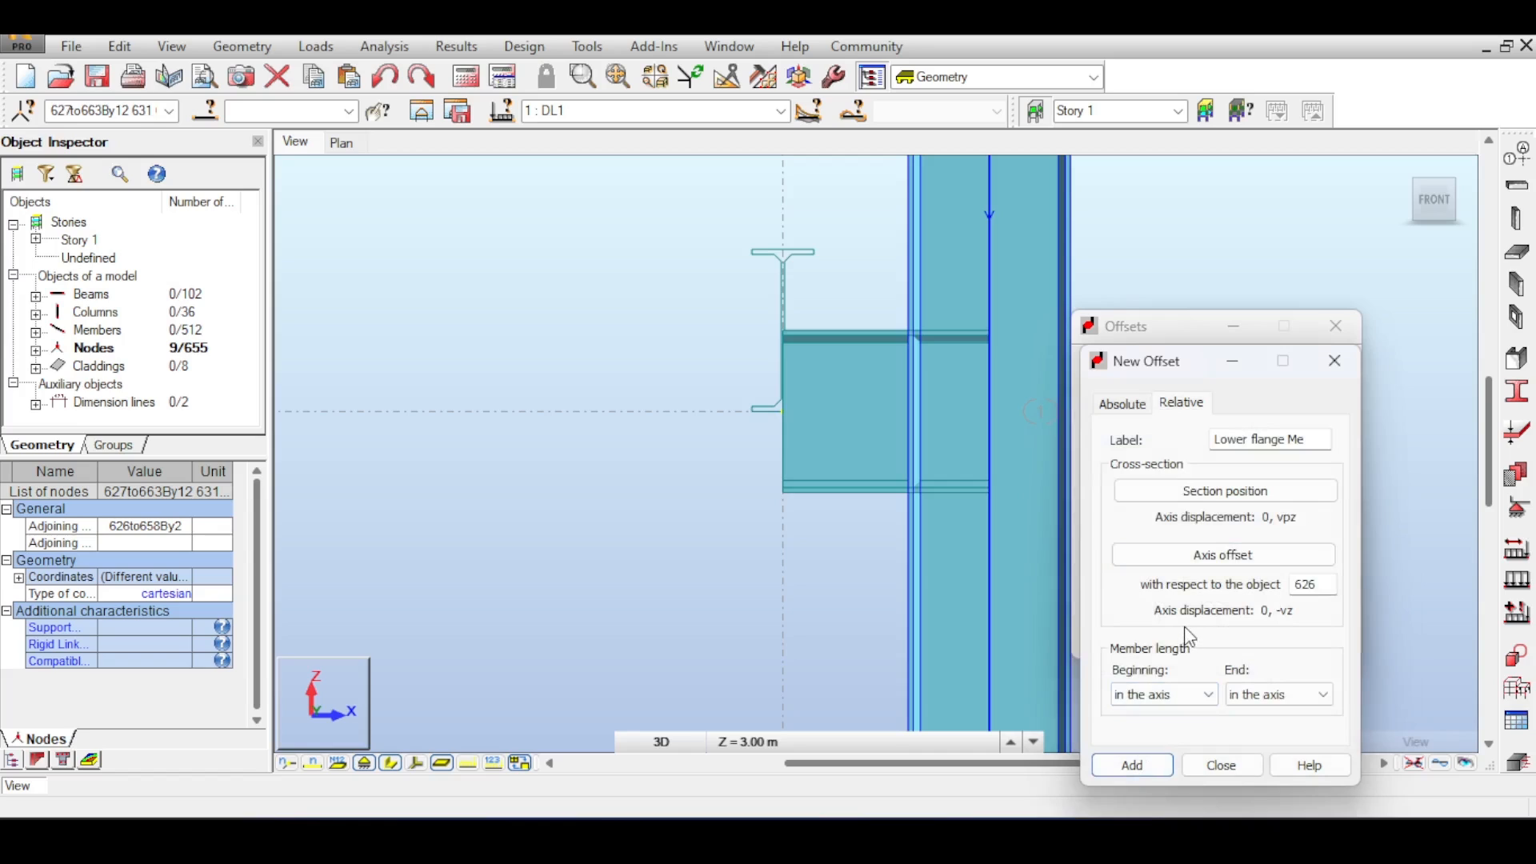
pyautogui.click(1236, 764)
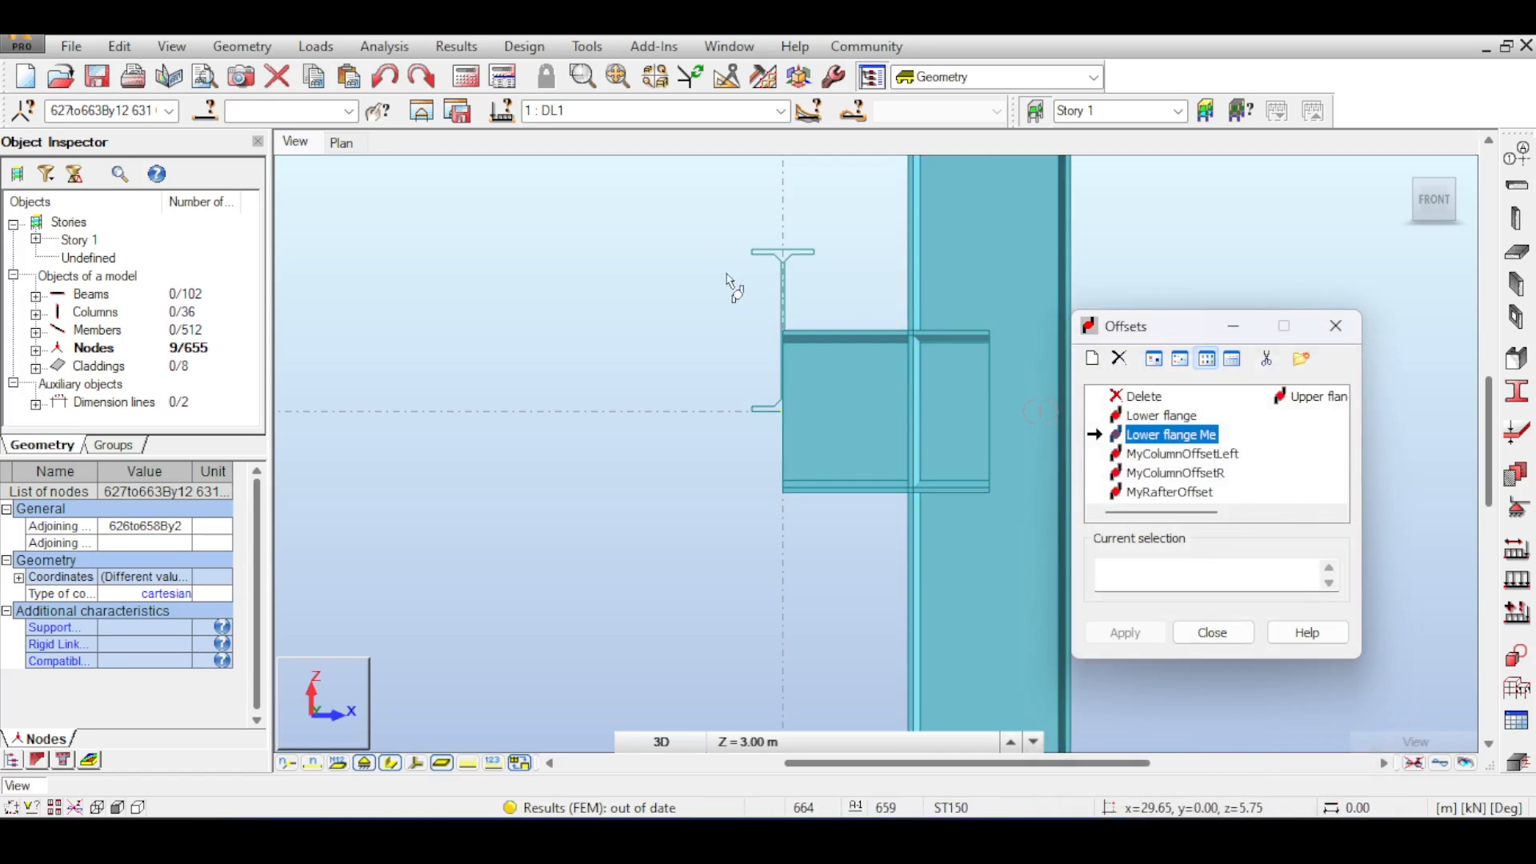
# - Select the beams and orbit around the crane-support beams along the column to inspect their offset positions
pyautogui.moveTo(679, 219); pyautogui.dragTo(835, 514)
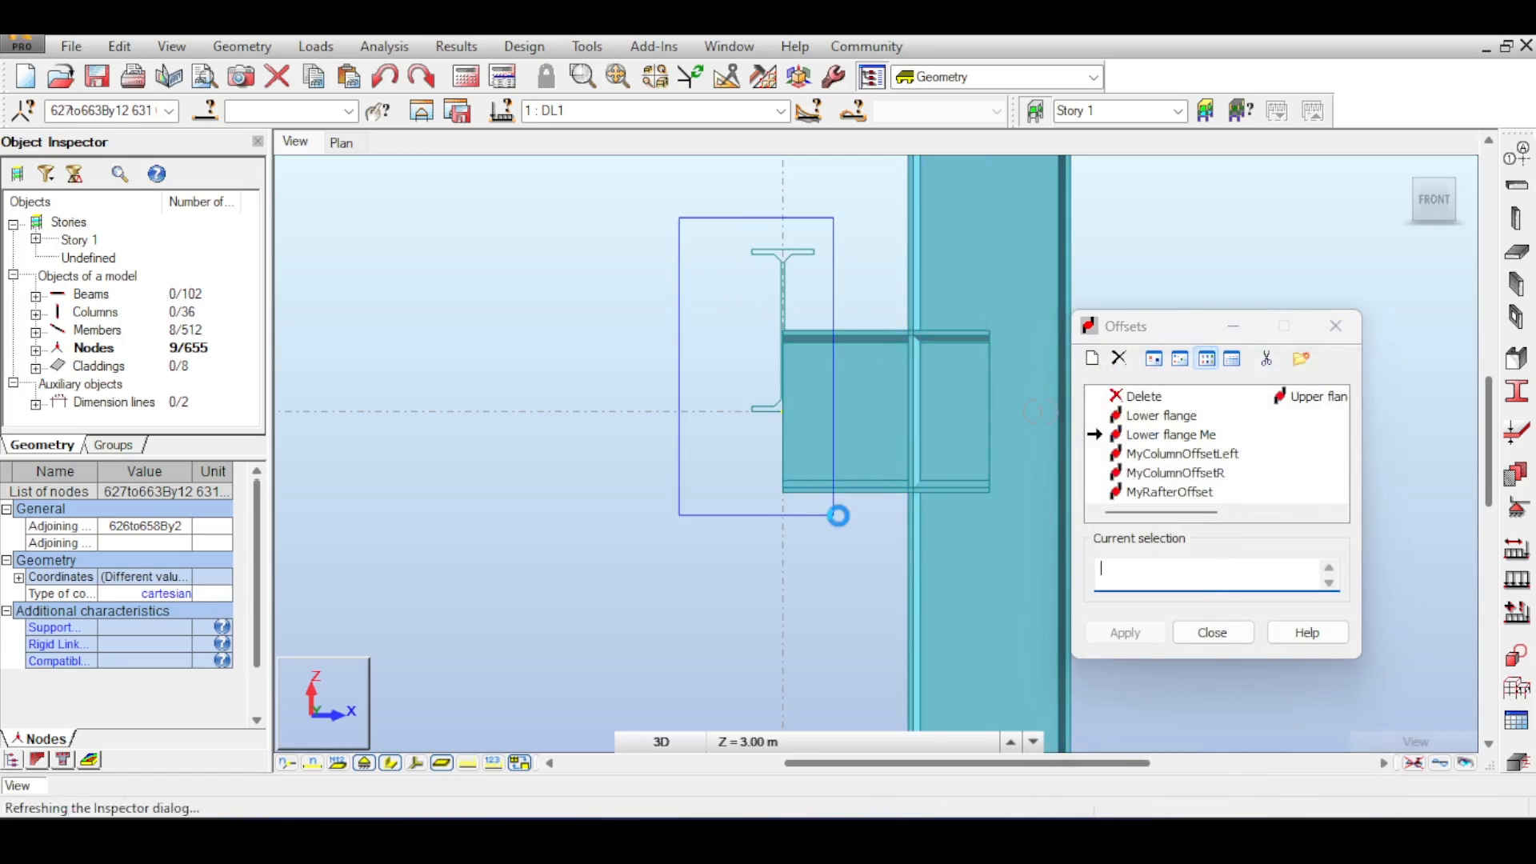
pyautogui.scroll(-4, 746, 352)
pyautogui.moveTo(744, 353)
pyautogui.keyDown('shift'); pyautogui.mouseDown(button='middle')
pyautogui.moveTo(772, 352)
pyautogui.moveTo(760, 332)
pyautogui.mouseUp(button='middle'); pyautogui.keyUp('shift')
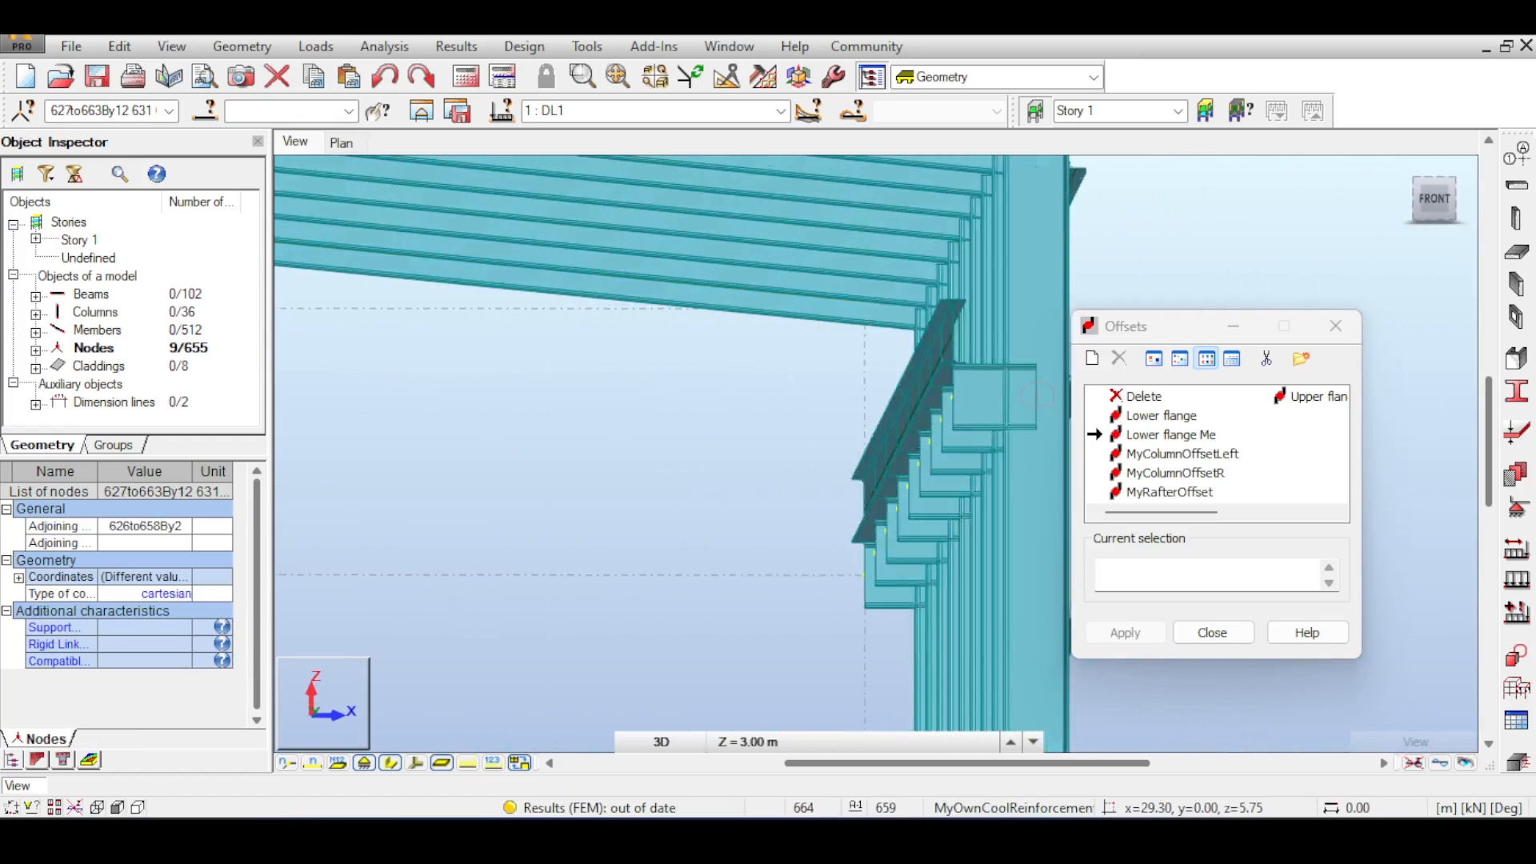
pyautogui.keyDown('shift'); pyautogui.moveTo(1037, 394); pyautogui.dragTo(1108, 320, button='middle'); pyautogui.keyUp('shift')
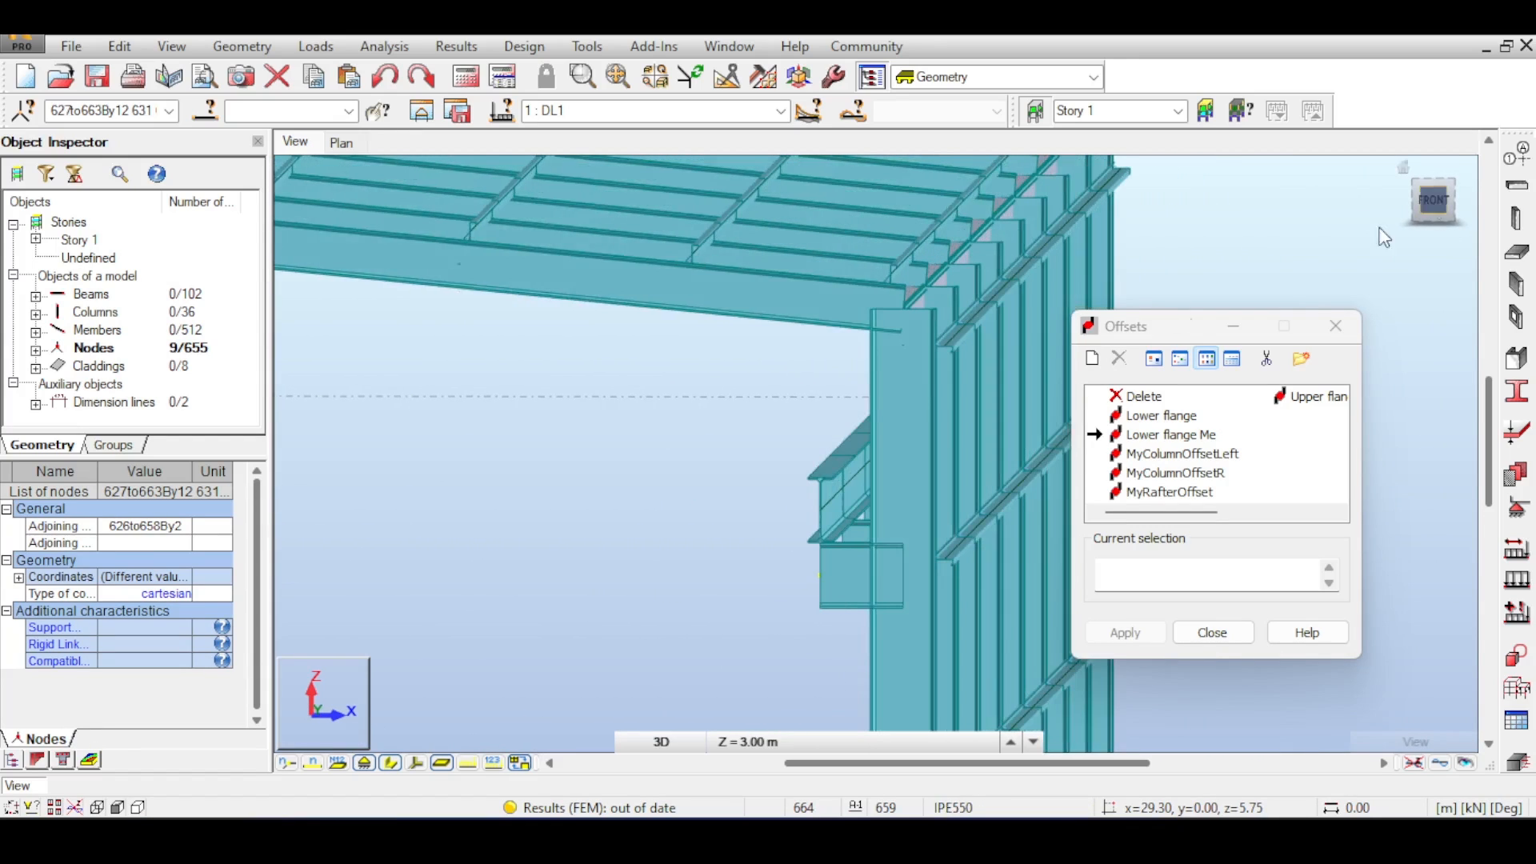
pyautogui.scroll(-2, 857, 401)
pyautogui.moveTo(600, 423); pyautogui.dragTo(960, 357, button='middle')
pyautogui.moveTo(673, 396); pyautogui.dragTo(1061, 358, button='middle')
pyautogui.moveTo(732, 526); pyautogui.dragTo(885, 339, button='middle')
pyautogui.moveTo(640, 376); pyautogui.dragTo(813, 397, button='middle')
pyautogui.scroll(1, 781, 388)
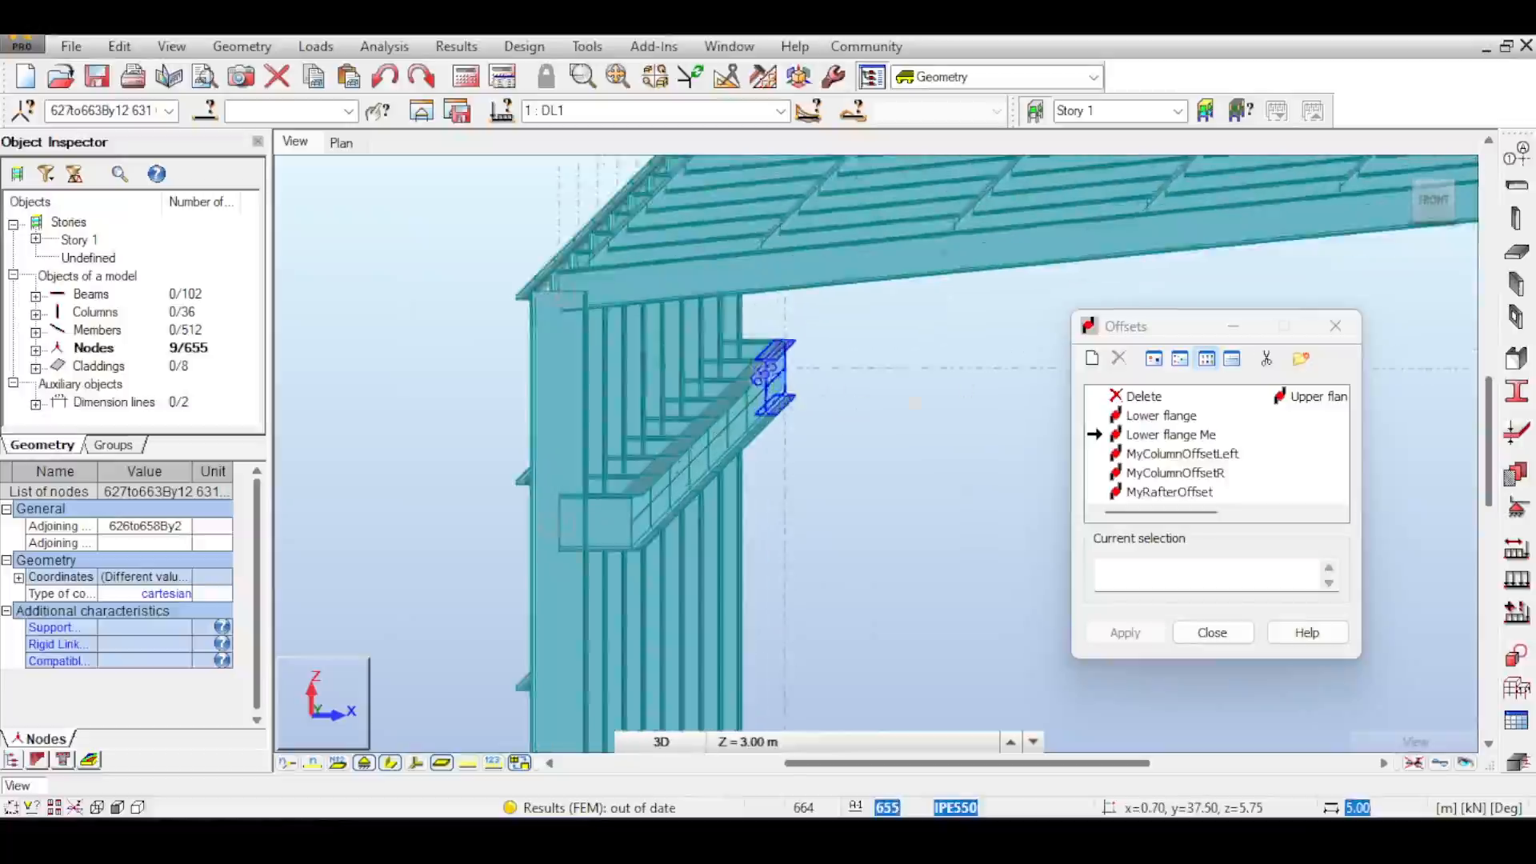
pyautogui.click(1432, 201)
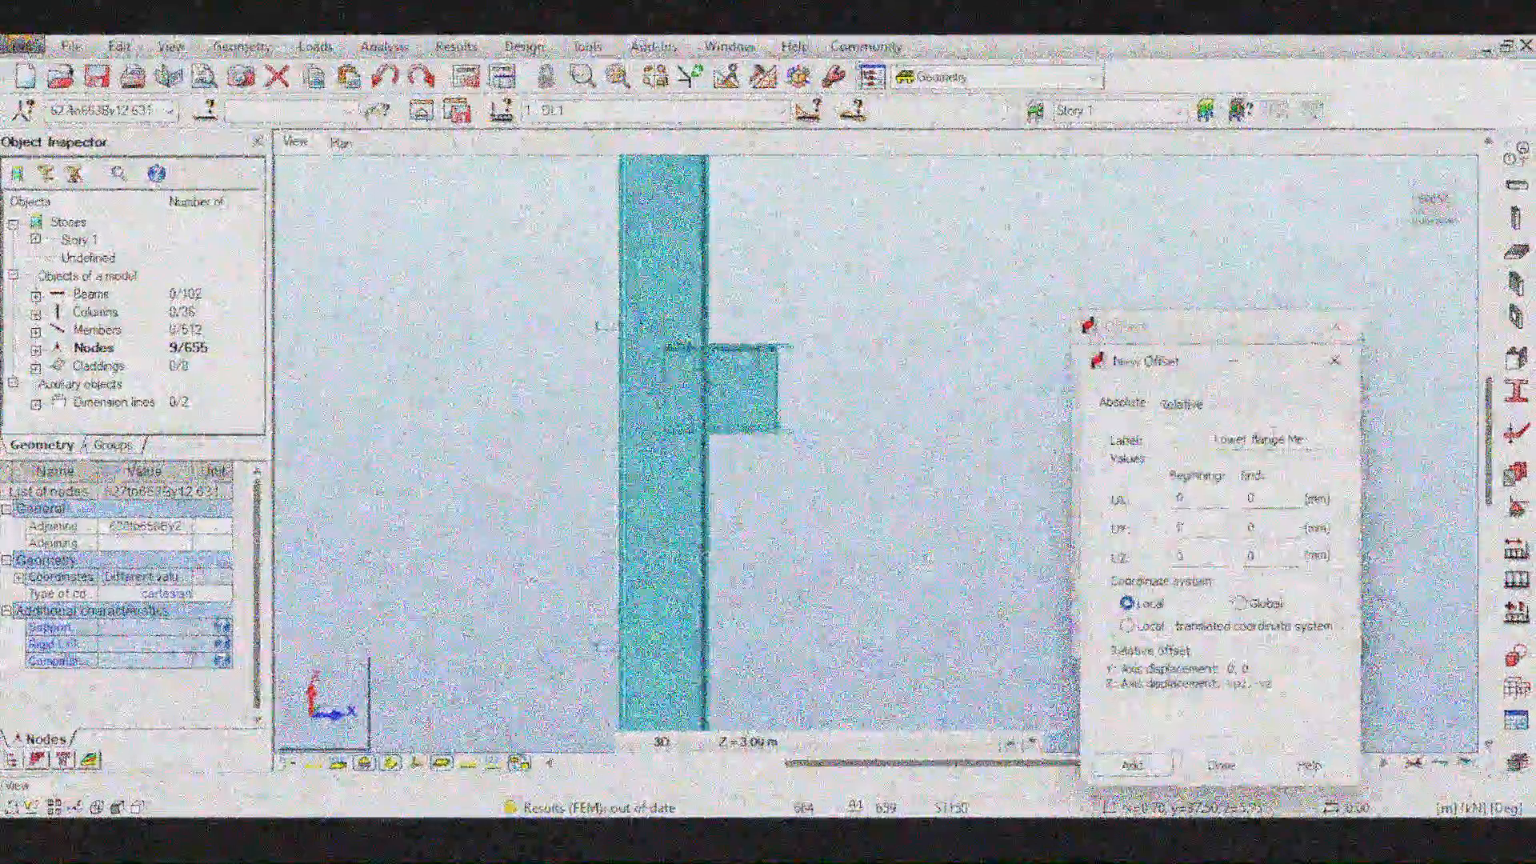
# - Add the Lower flange Me offset definition and close the offset dialogs
pyautogui.click(1132, 765)
pyautogui.click(1221, 765)
pyautogui.click(1208, 569)
# - Orbit and zoom around the building to examine the bracing in the end wall panels
pyautogui.moveTo(758, 307); pyautogui.dragTo(827, 477)
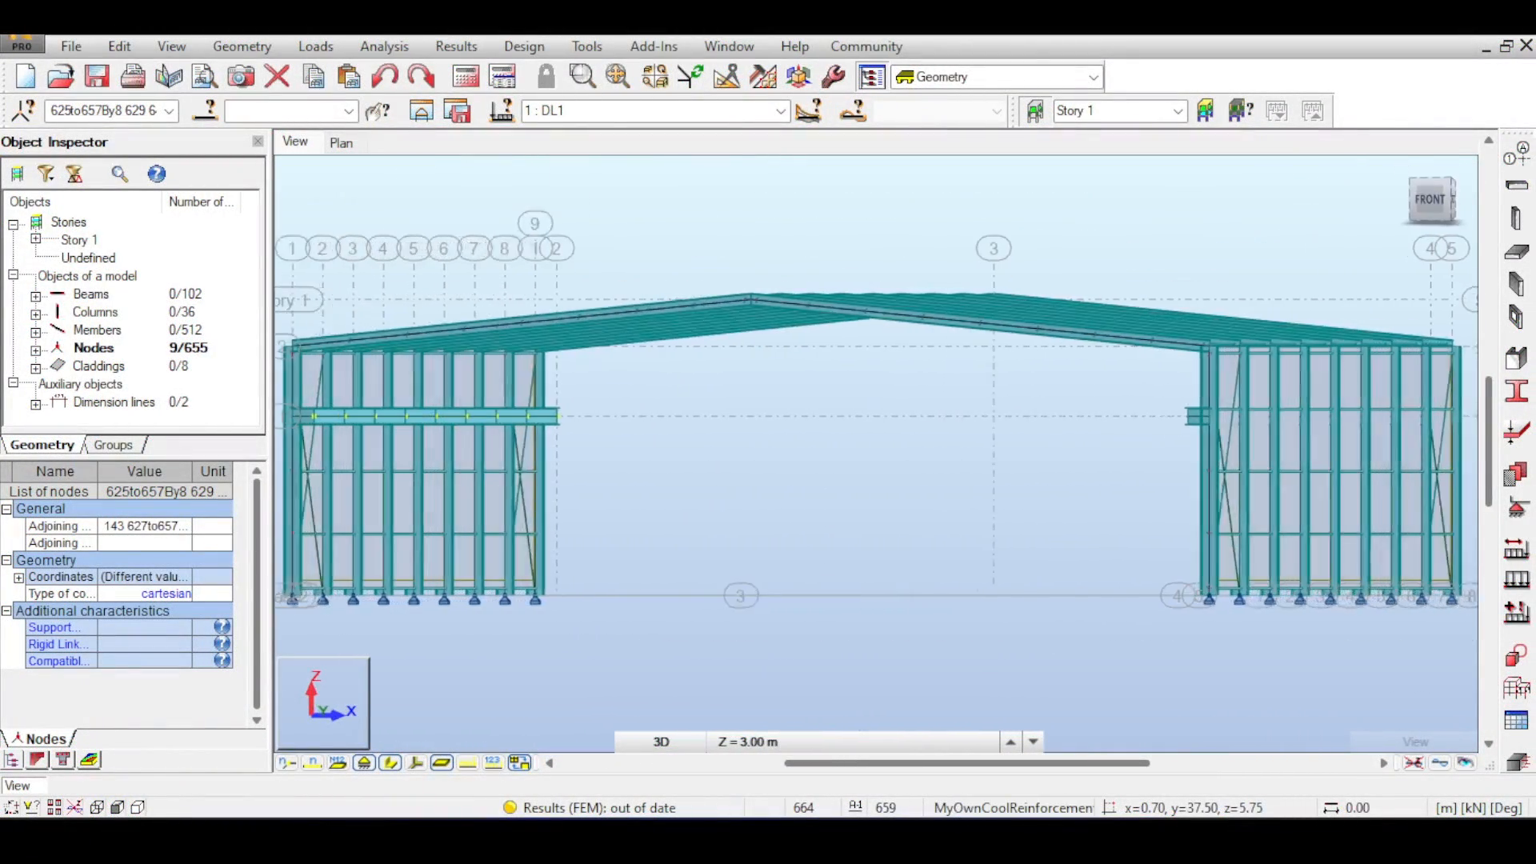
pyautogui.keyDown('shift'); pyautogui.moveTo(848, 432); pyautogui.dragTo(800, 484, button='middle'); pyautogui.keyUp('shift')
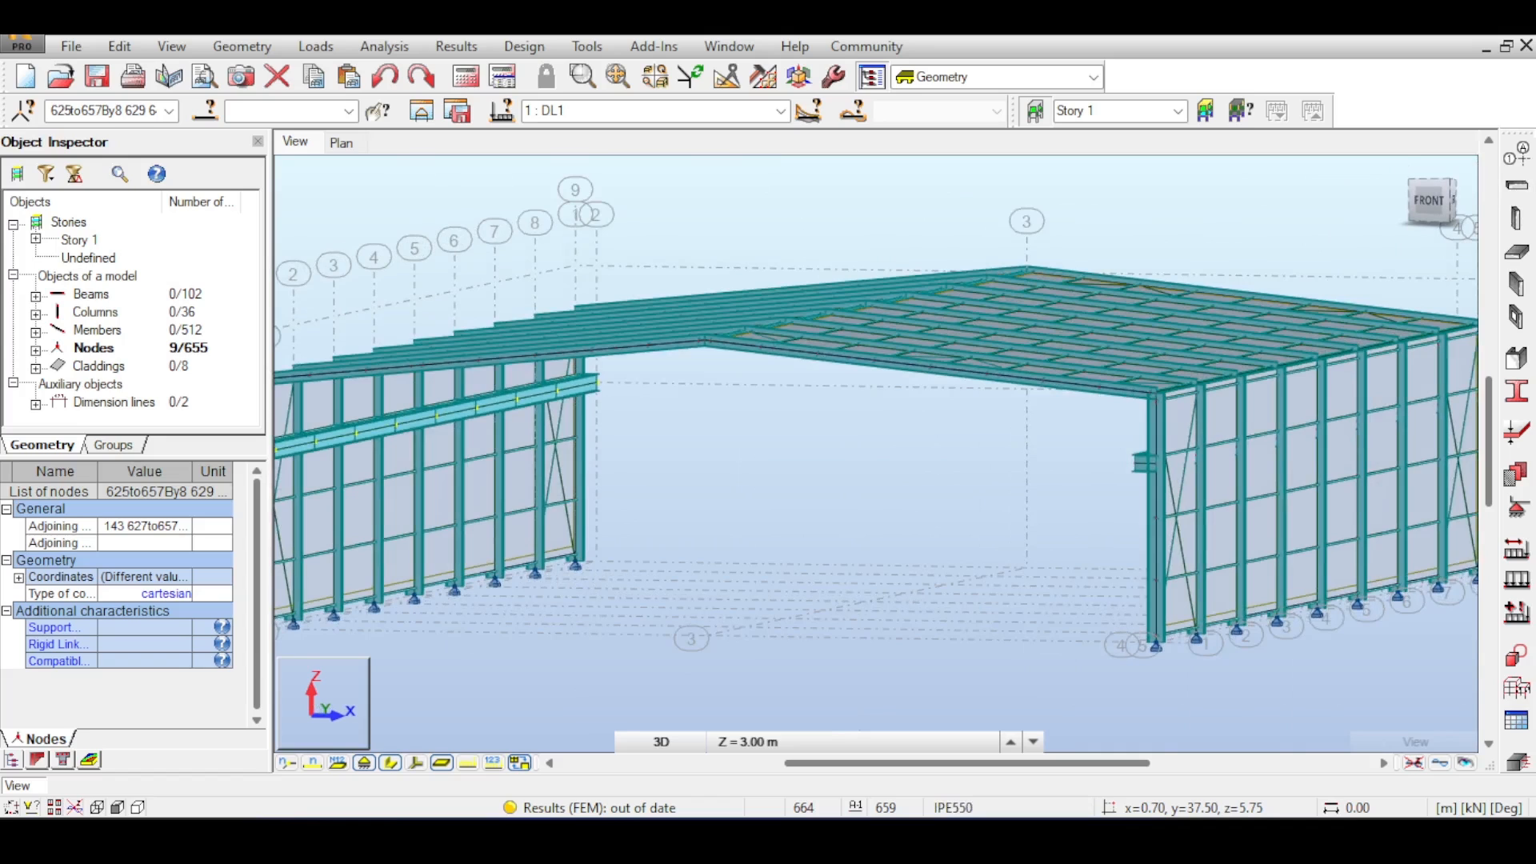
pyautogui.keyDown('shift'); pyautogui.moveTo(1300, 357); pyautogui.dragTo(1261, 341, button='middle'); pyautogui.keyUp('shift')
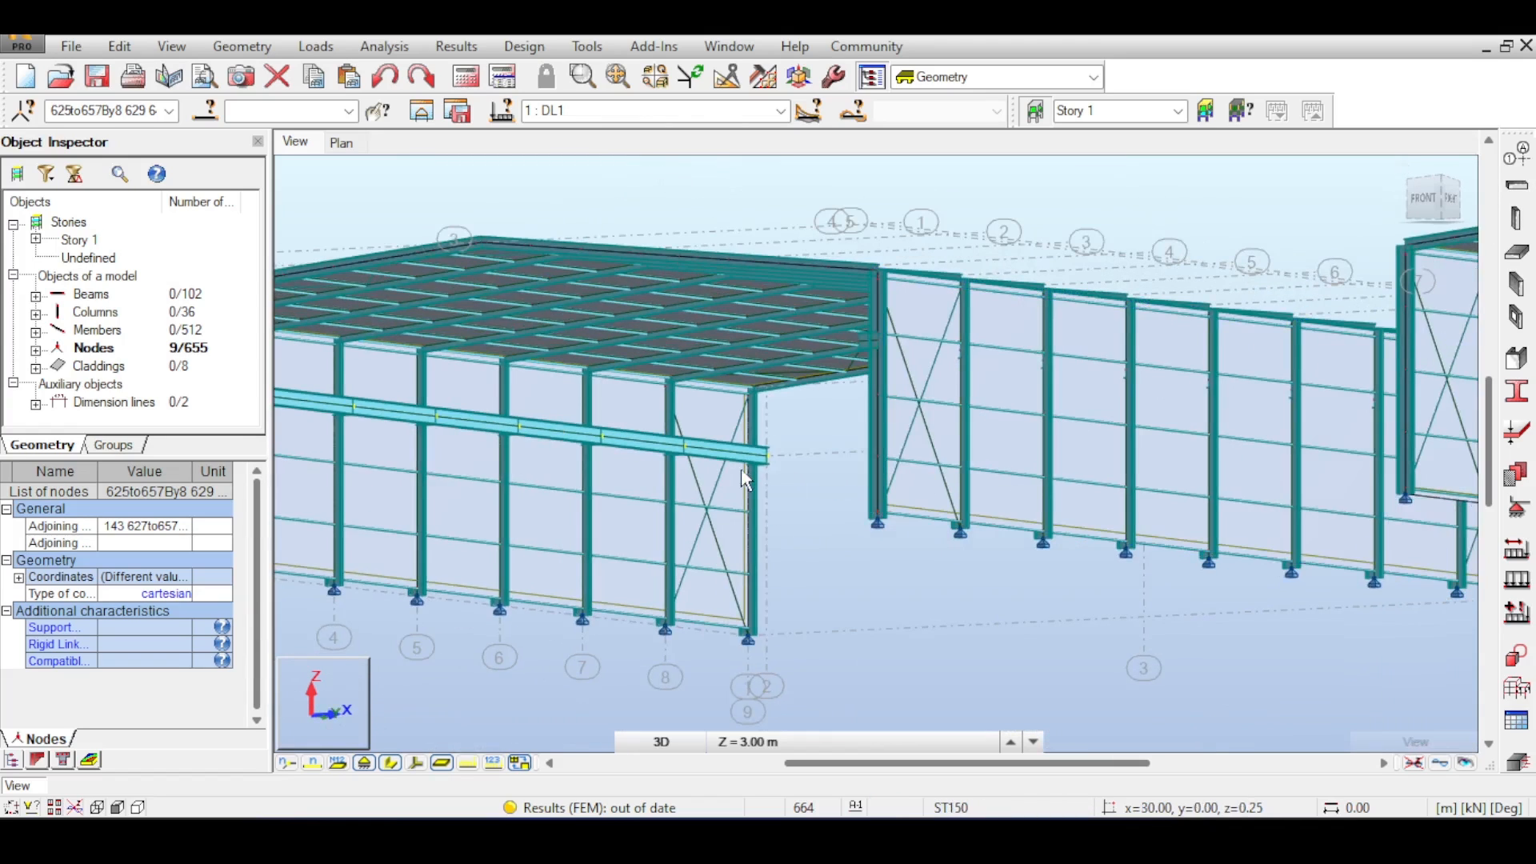
pyautogui.scroll(1, 742, 470)
pyautogui.click(1407, 164)
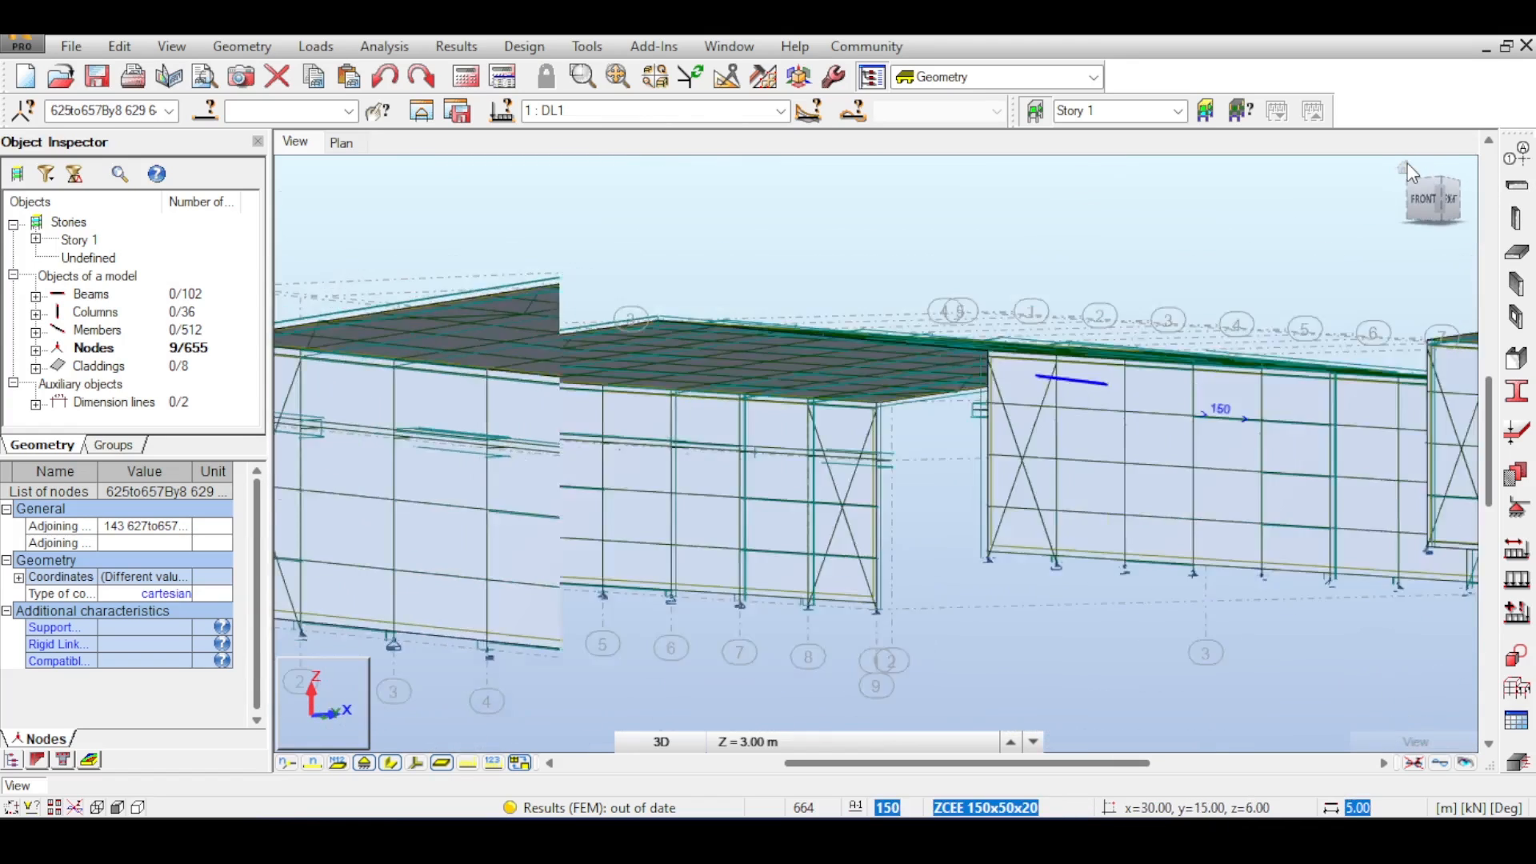
pyautogui.scroll(5, 1005, 590)
pyautogui.keyDown('shift'); pyautogui.moveTo(744, 449); pyautogui.dragTo(858, 292, button='middle'); pyautogui.keyUp('shift')
pyautogui.rightClick(858, 292)
pyautogui.click(832, 310)
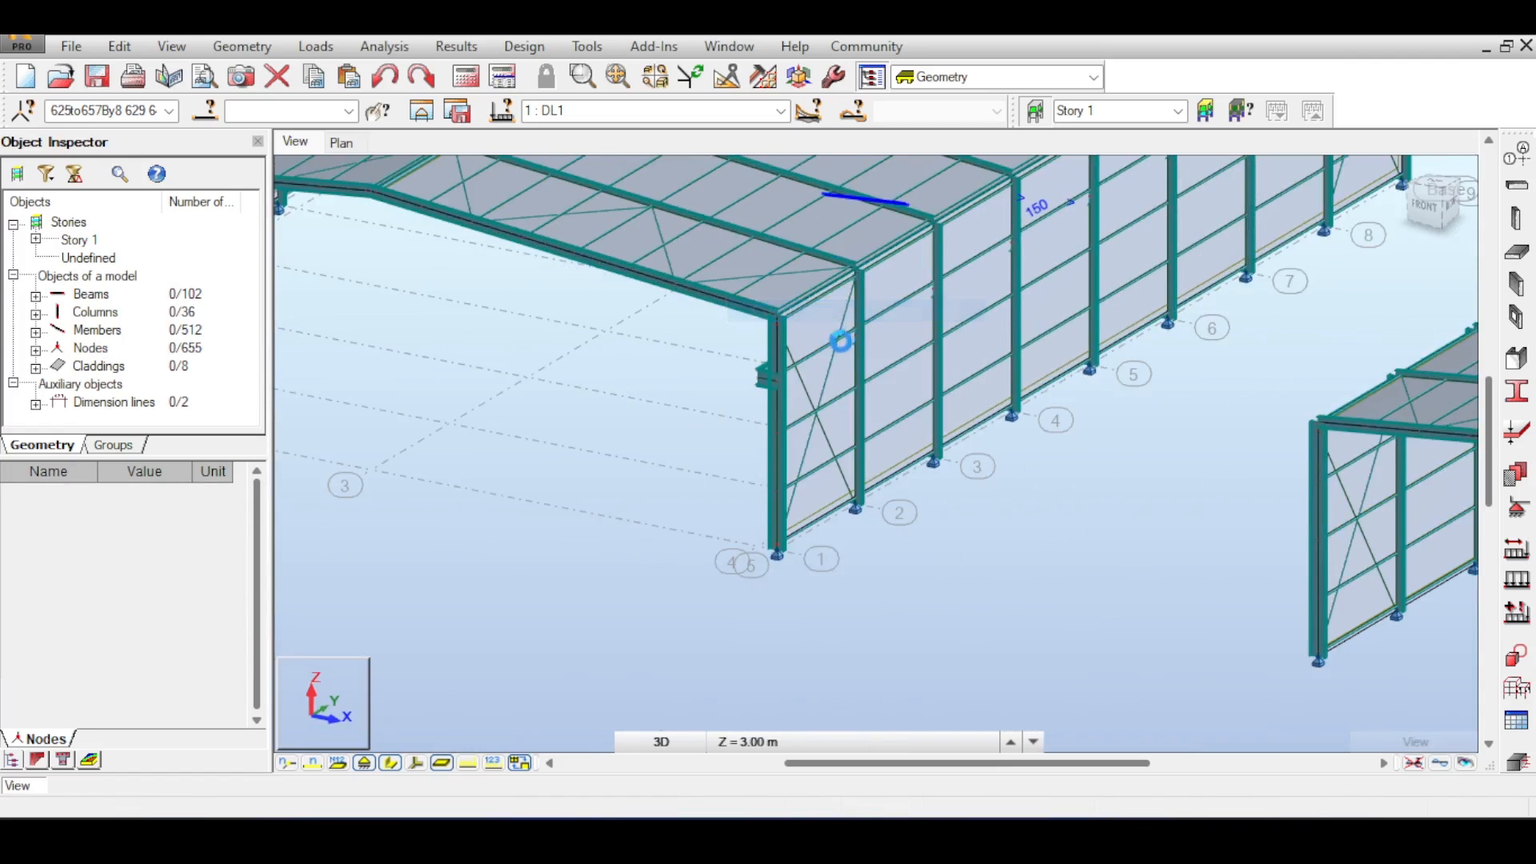
# - Delete both diagonal bracing members in the first end-wall panel next to the crane beam column
pyautogui.click(829, 388)
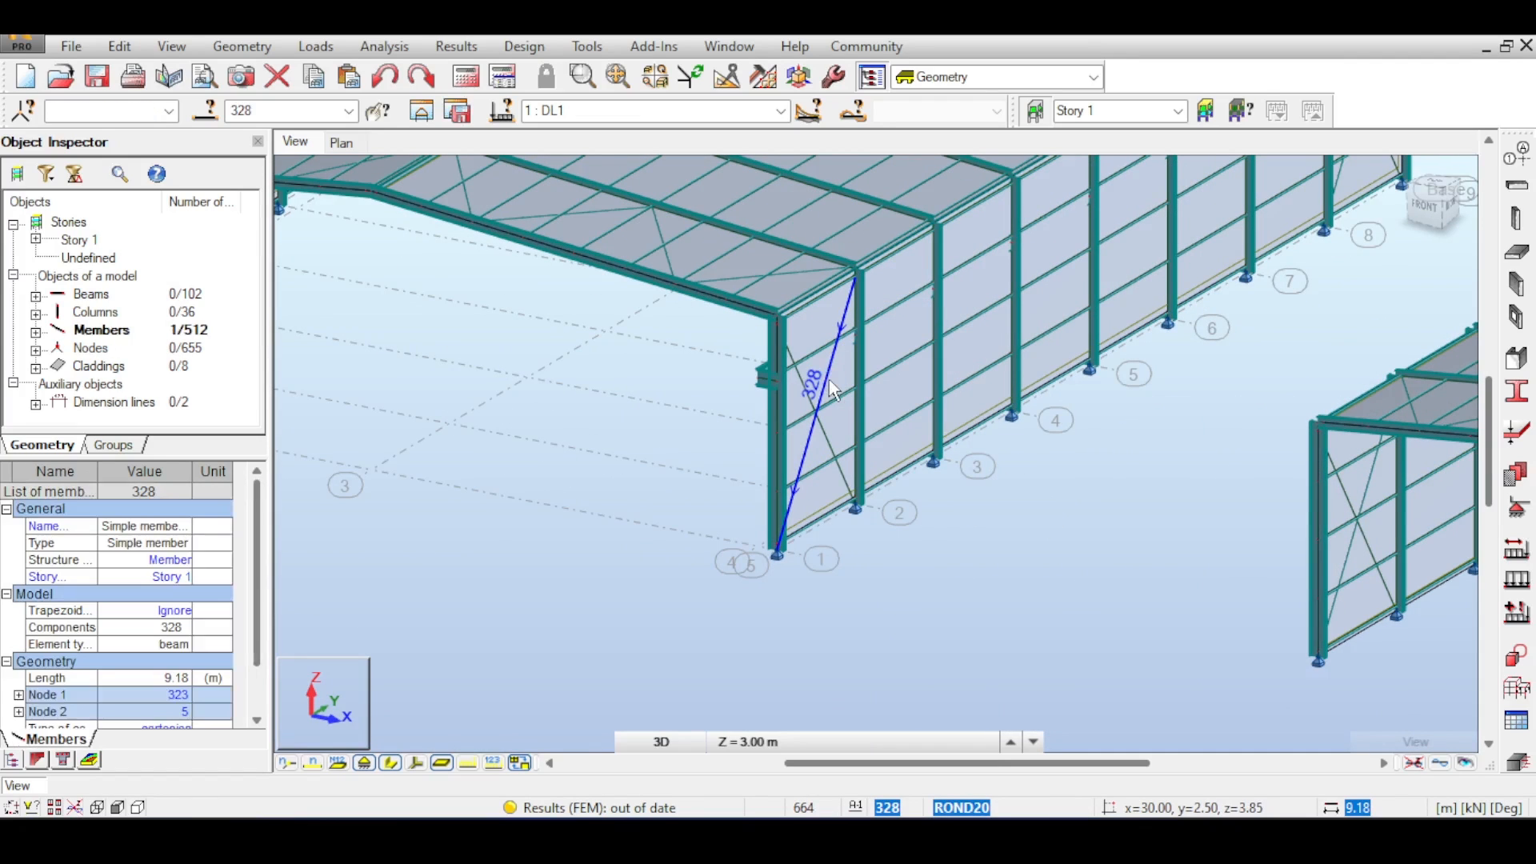
pyautogui.press('Delete')
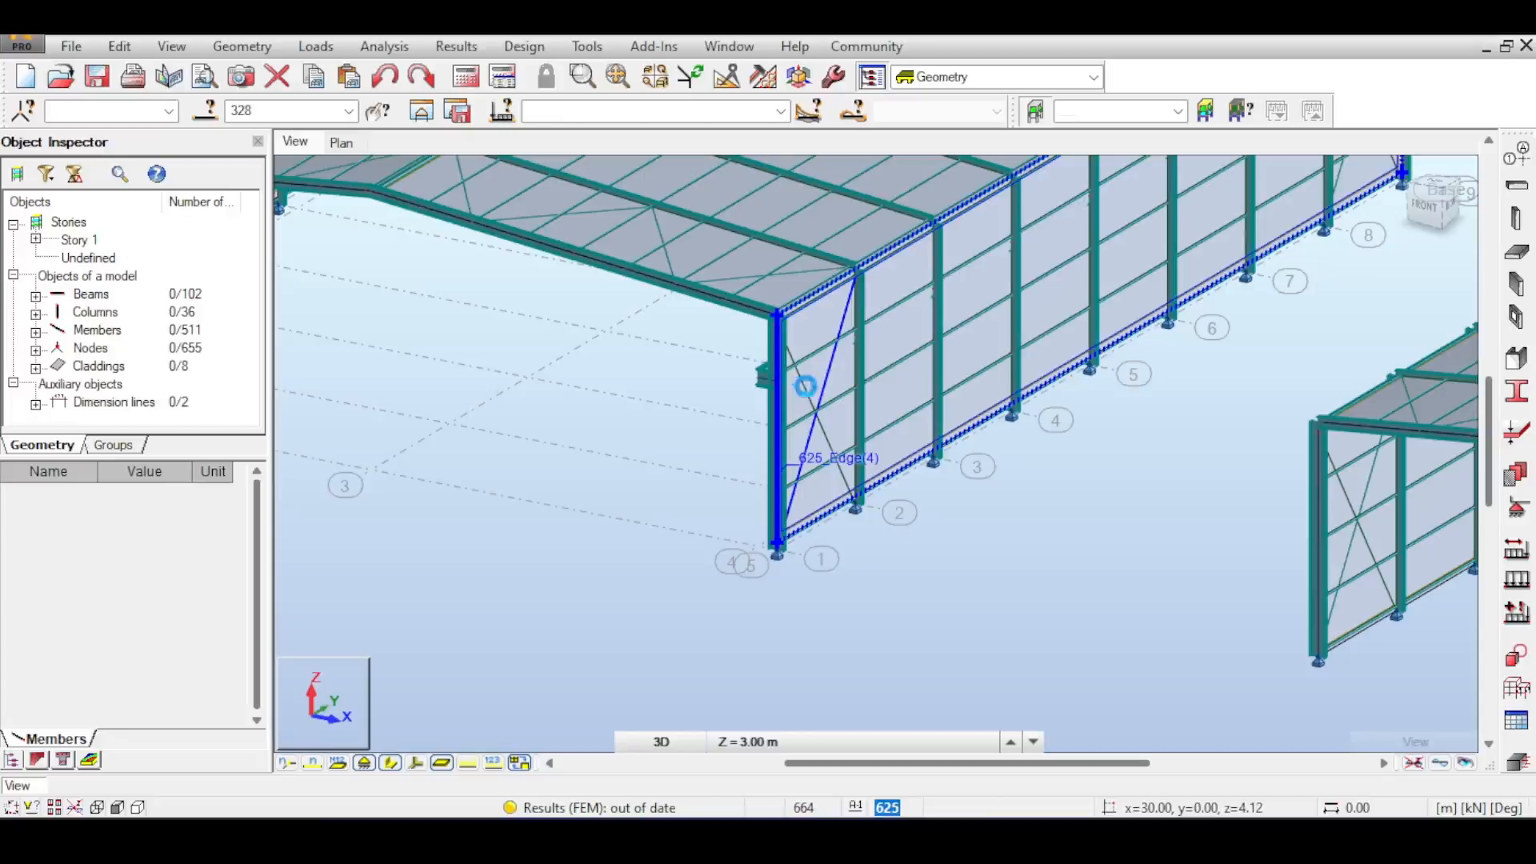
pyautogui.click(813, 400)
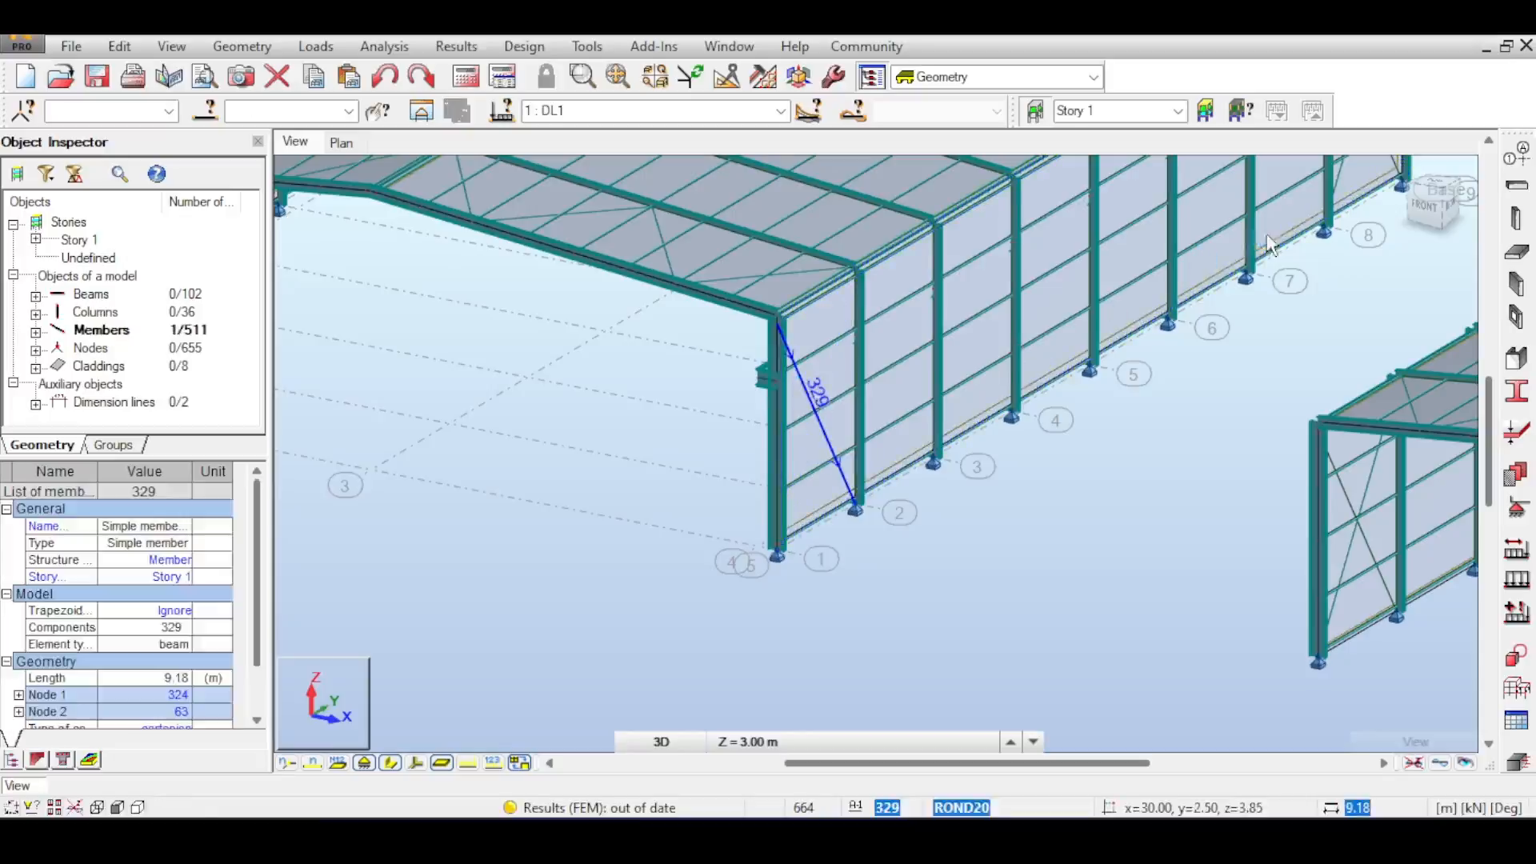
pyautogui.moveTo(1270, 244); pyautogui.dragTo(953, 436, button='middle')
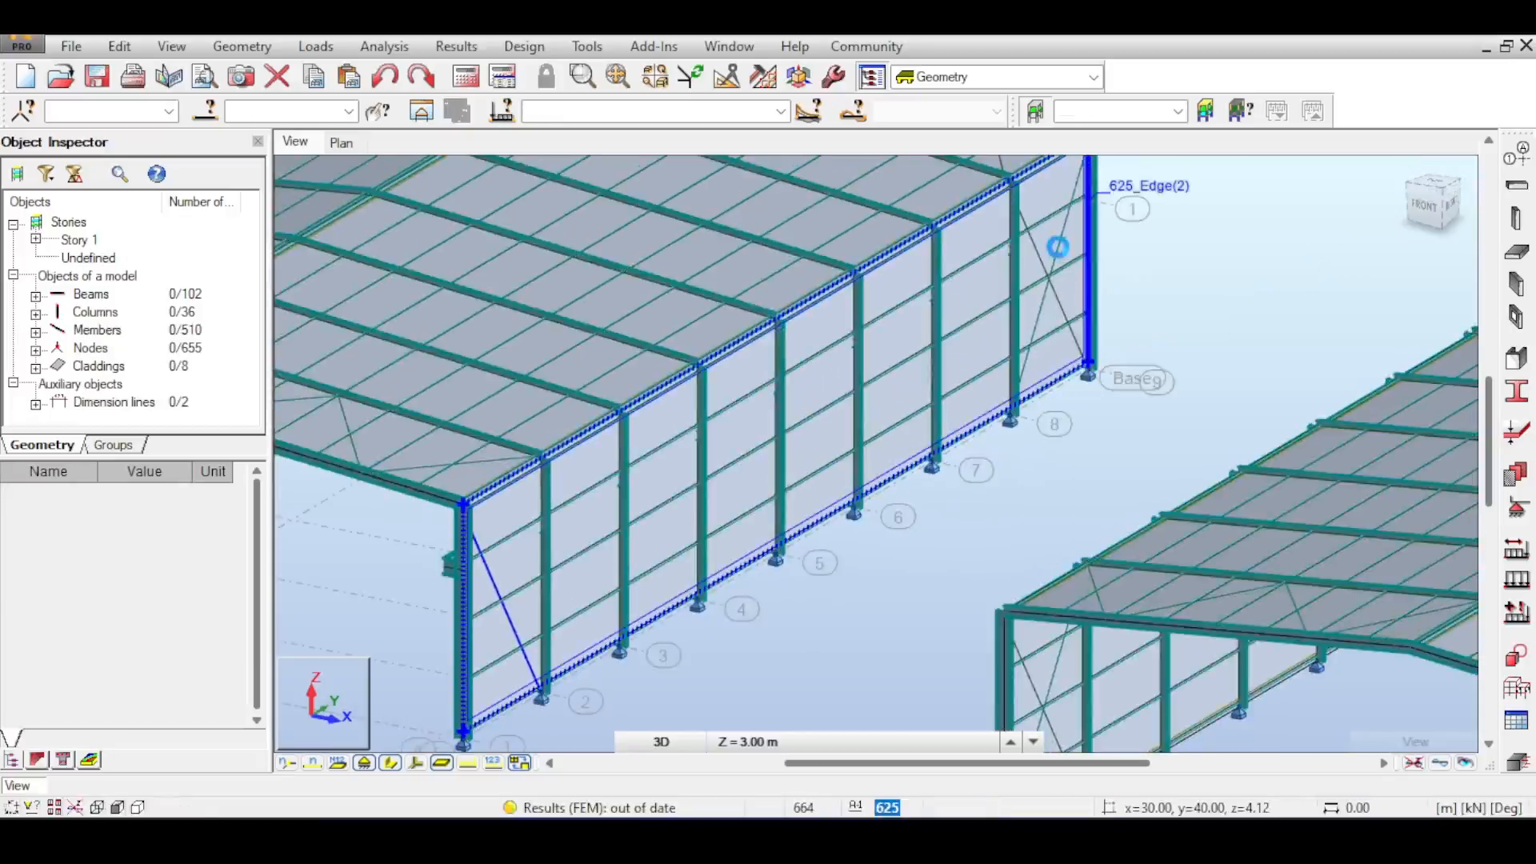
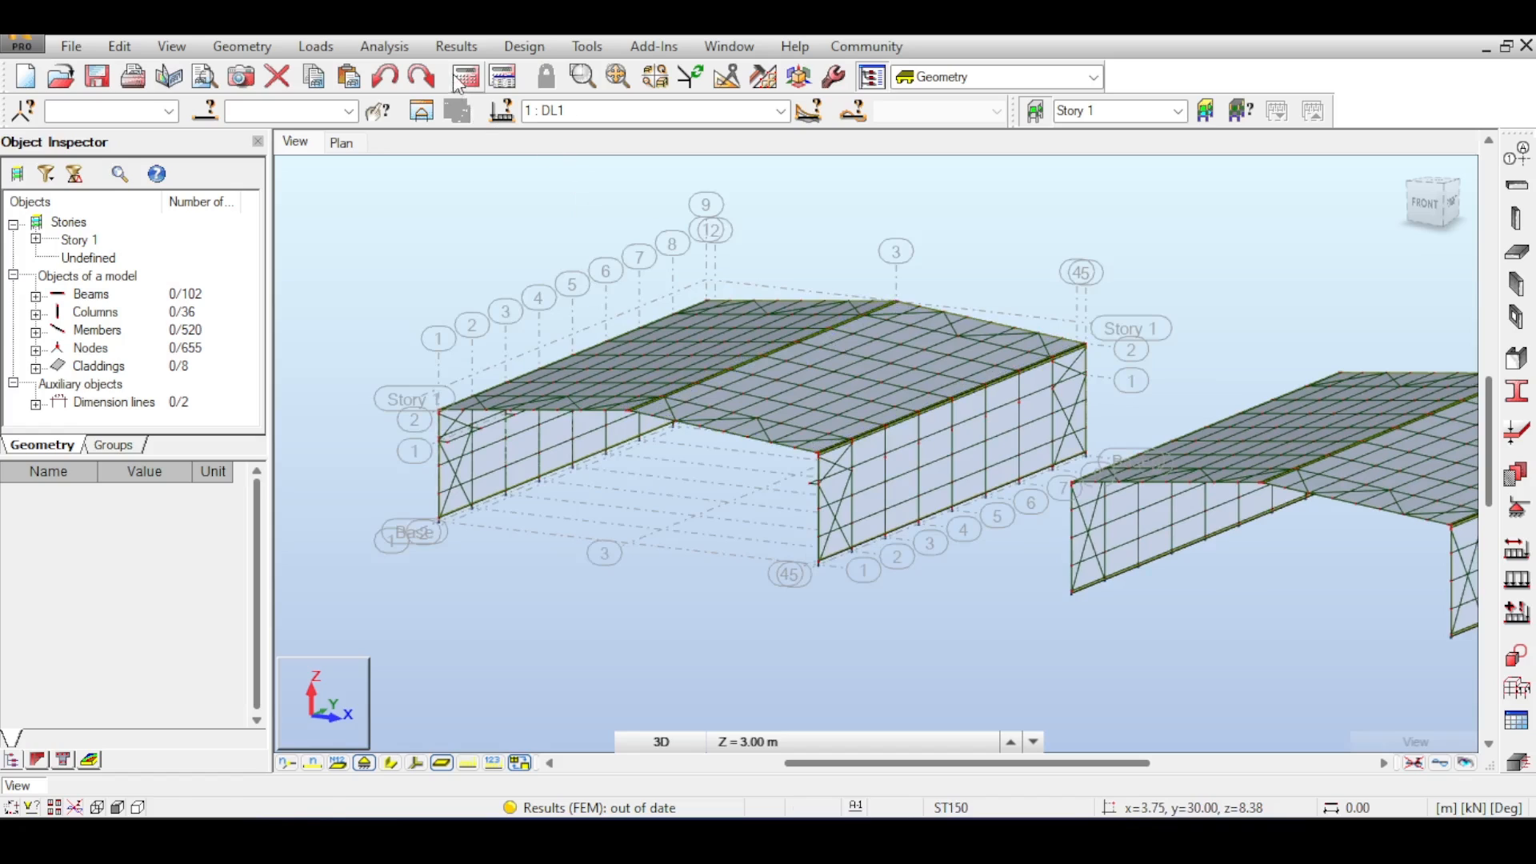
# - Run the structural calculation and close the calculation messages
pyautogui.click(462, 78)
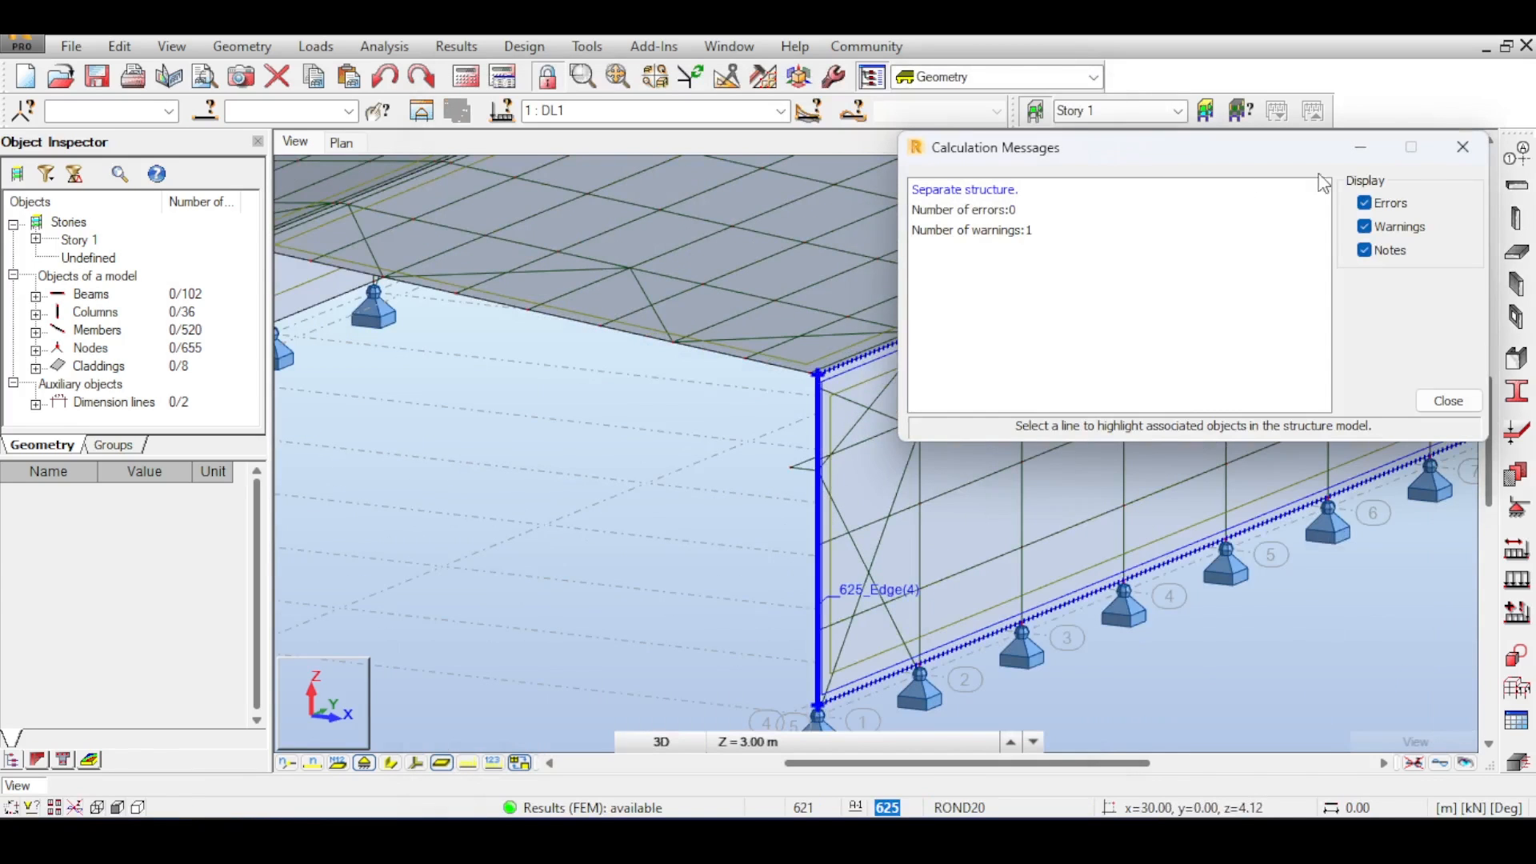
pyautogui.click(1454, 154)
pyautogui.scroll(-5, 954, 448)
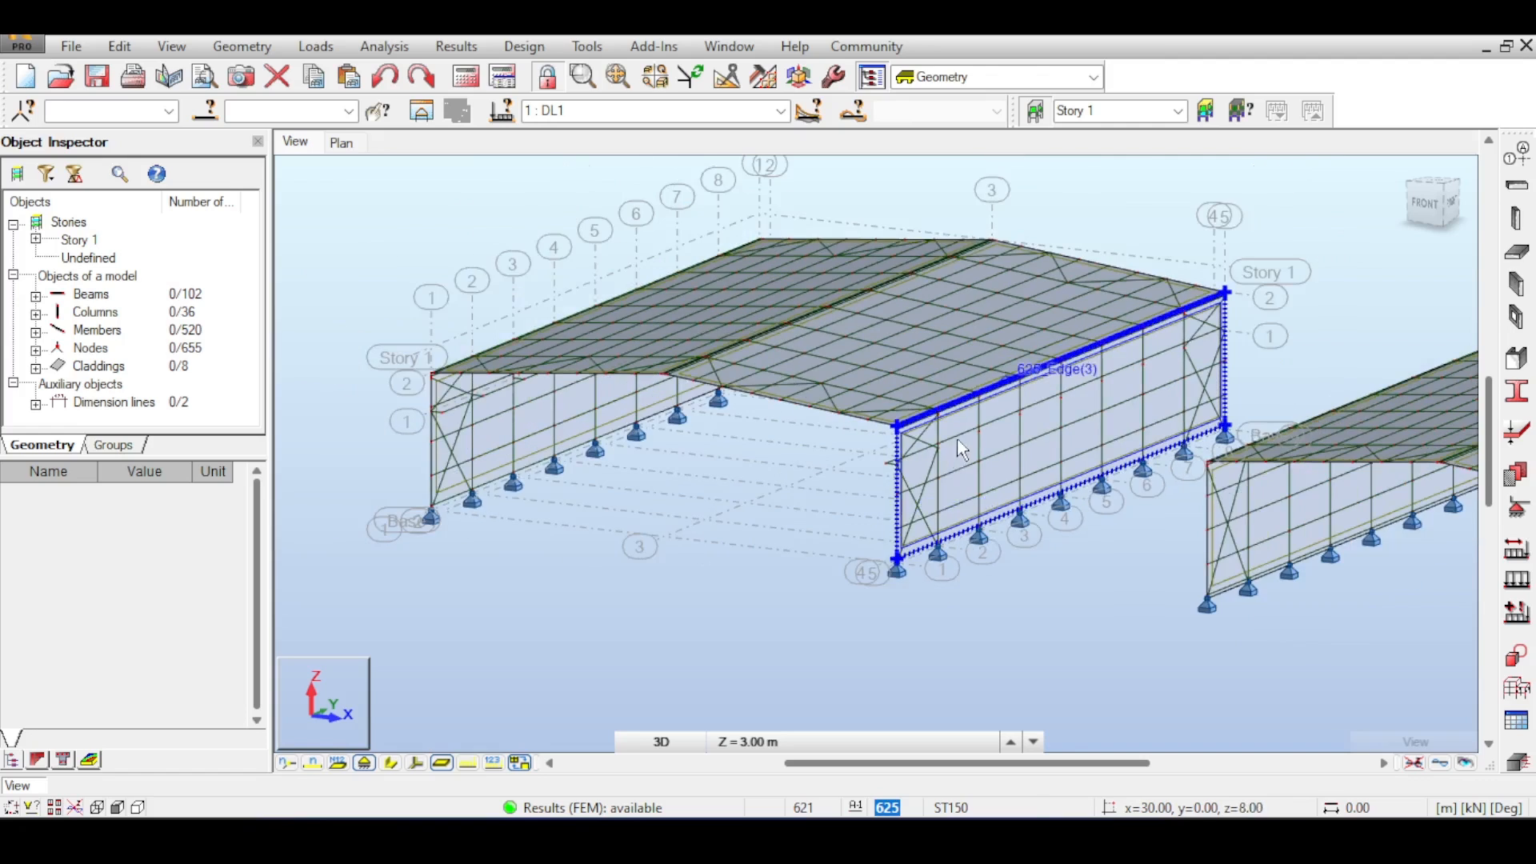
pyautogui.moveTo(957, 438); pyautogui.dragTo(774, 414, button='middle')
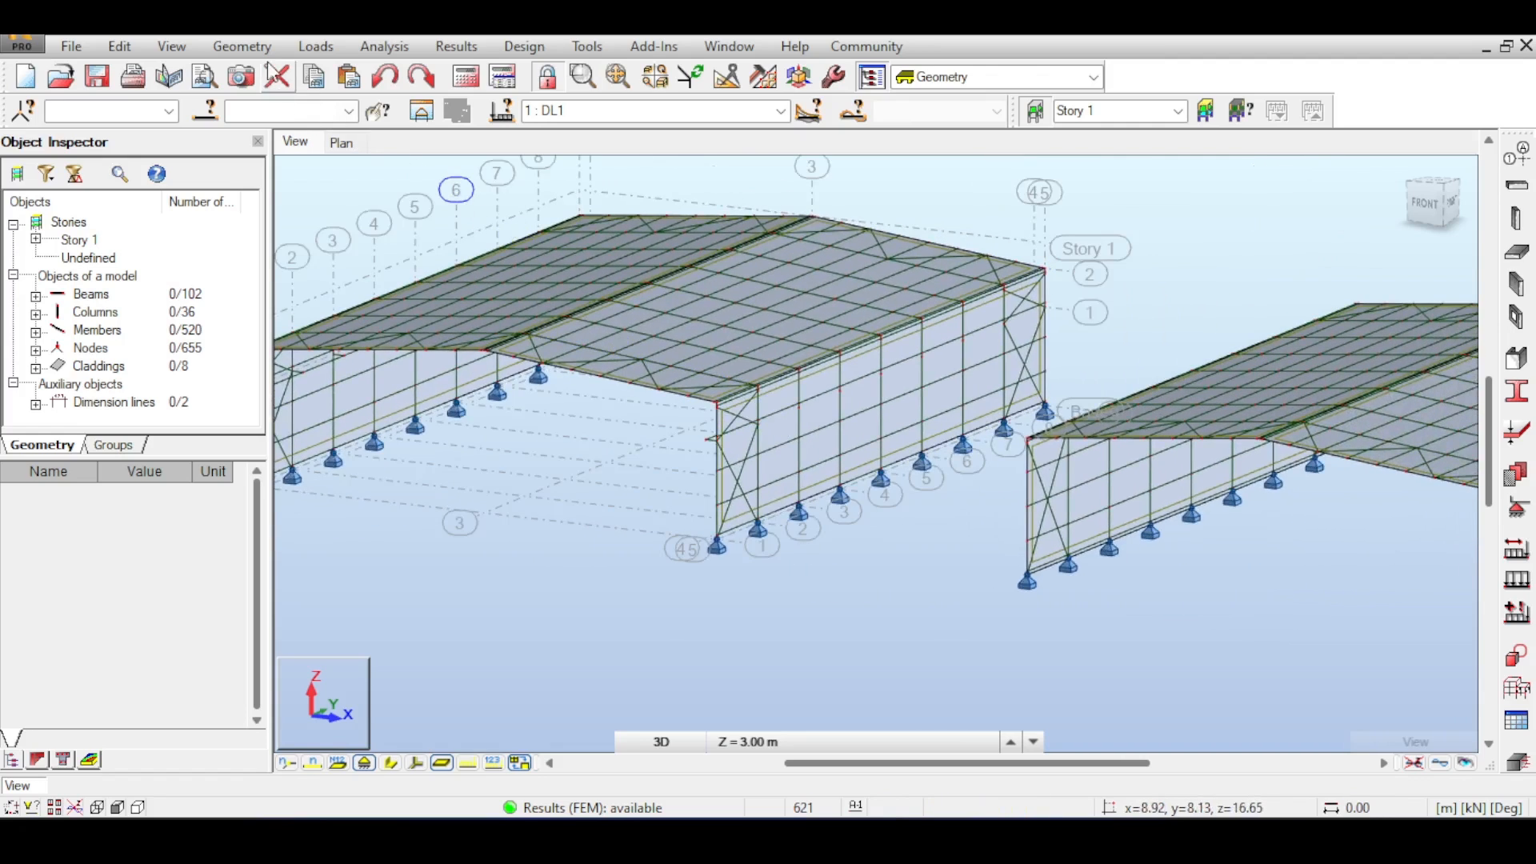
# - Turn on the display of load distribution regions for loads in the display settings
pyautogui.rightClick(315, 324)
pyautogui.click(480, 647)
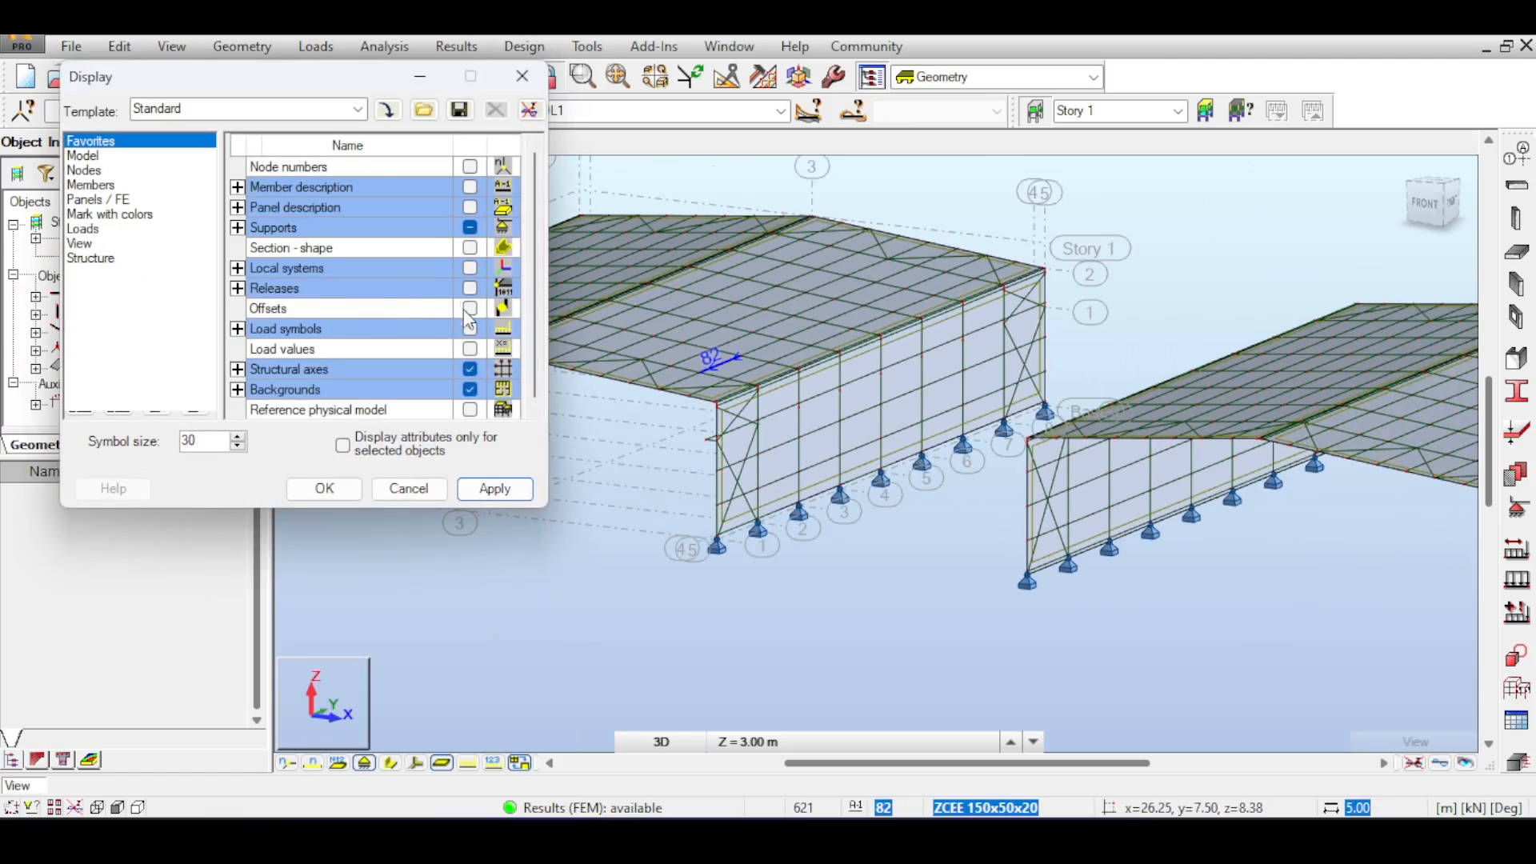
pyautogui.click(83, 229)
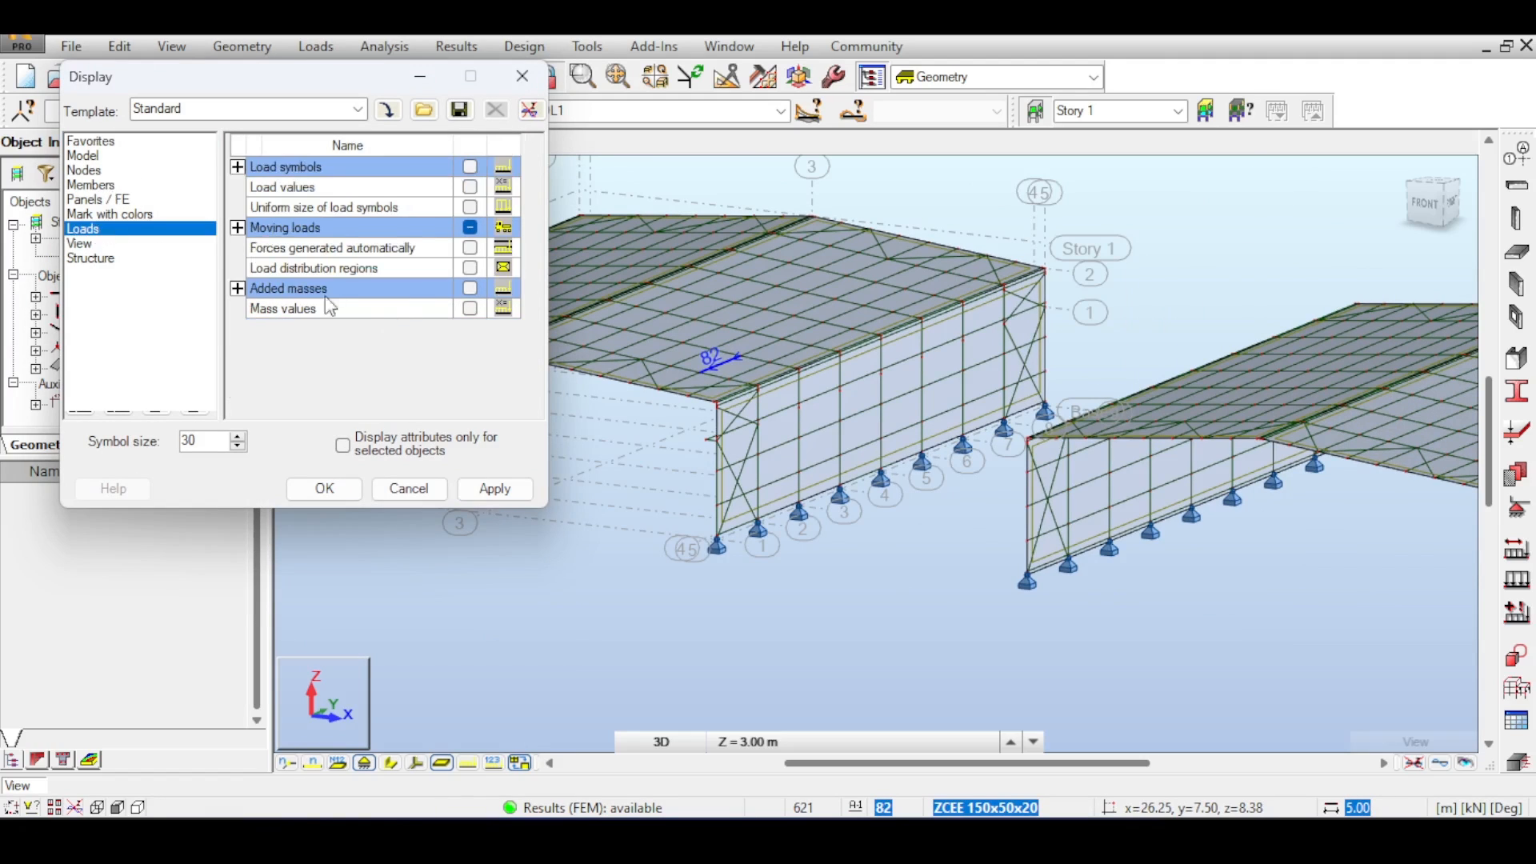
pyautogui.click(469, 269)
pyautogui.click(528, 488)
# - Zoom around the side wall to examine the load distribution regions on the cladding, then close the display settings
pyautogui.scroll(5, 791, 532)
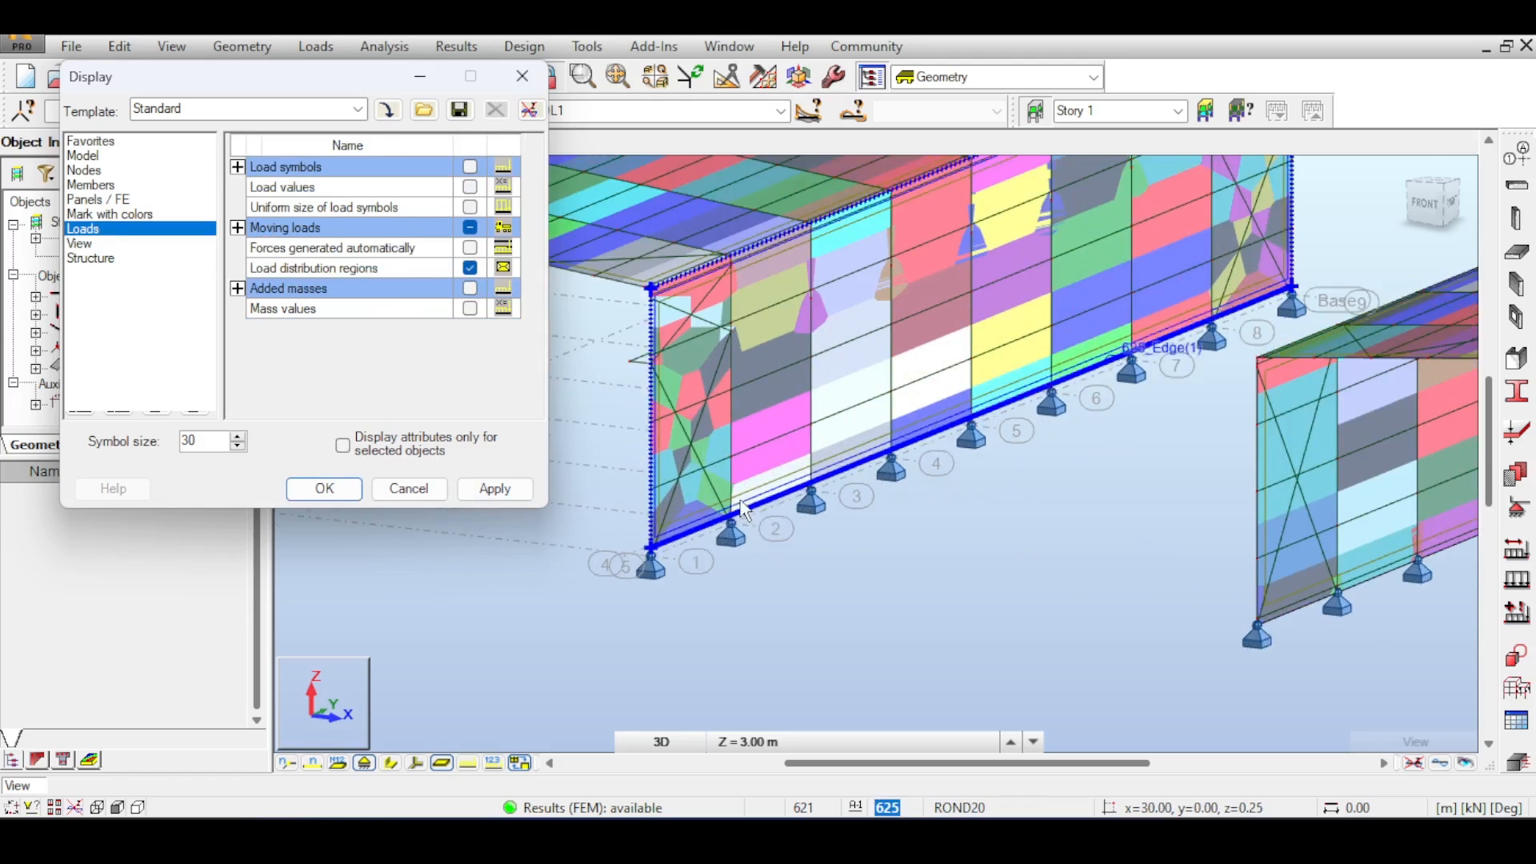
pyautogui.scroll(5, 722, 415)
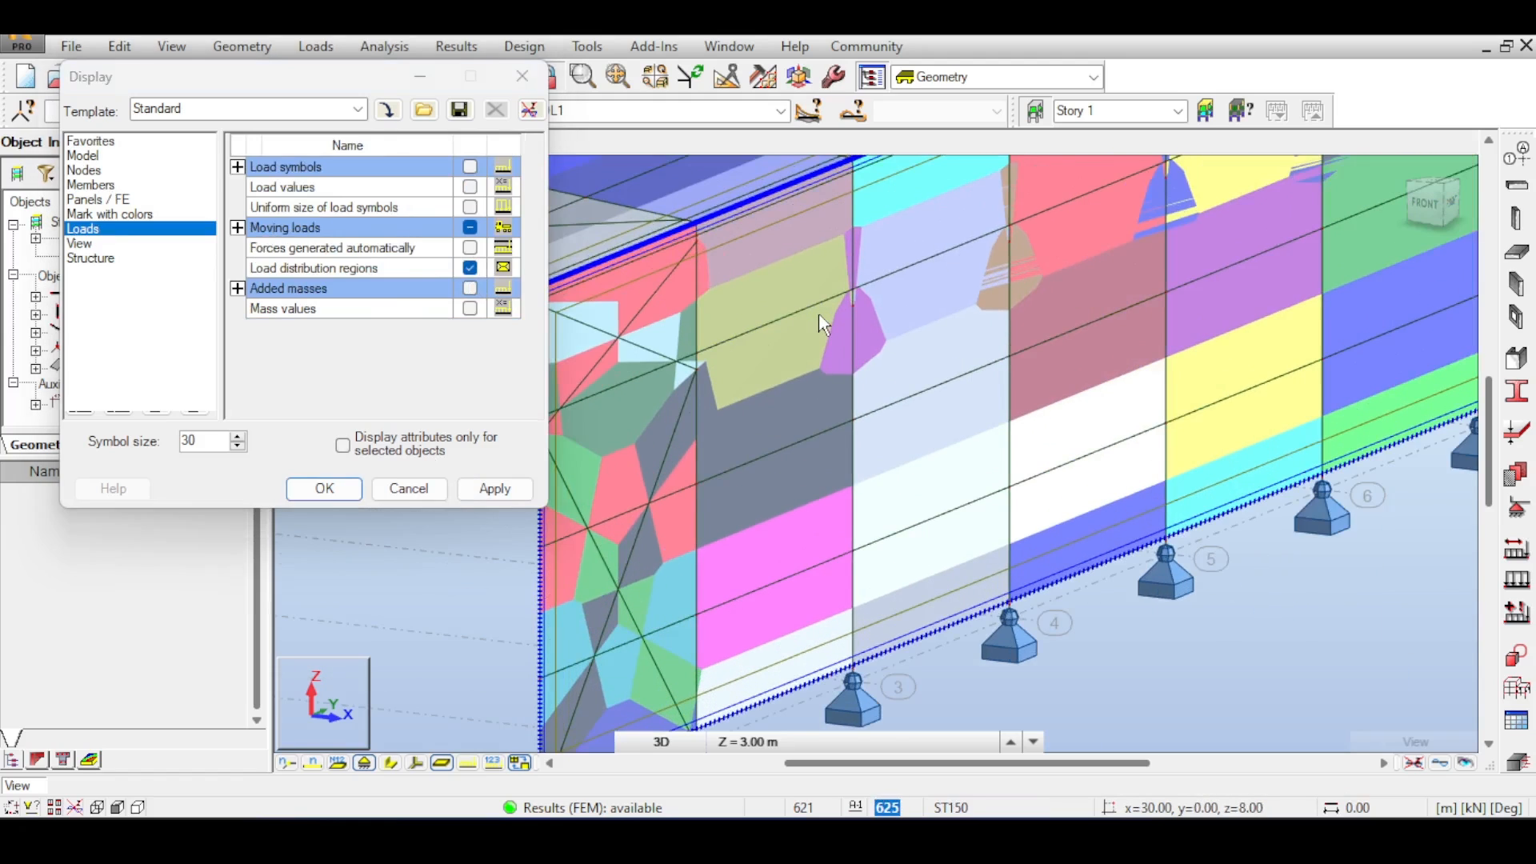
pyautogui.scroll(-4, 687, 453)
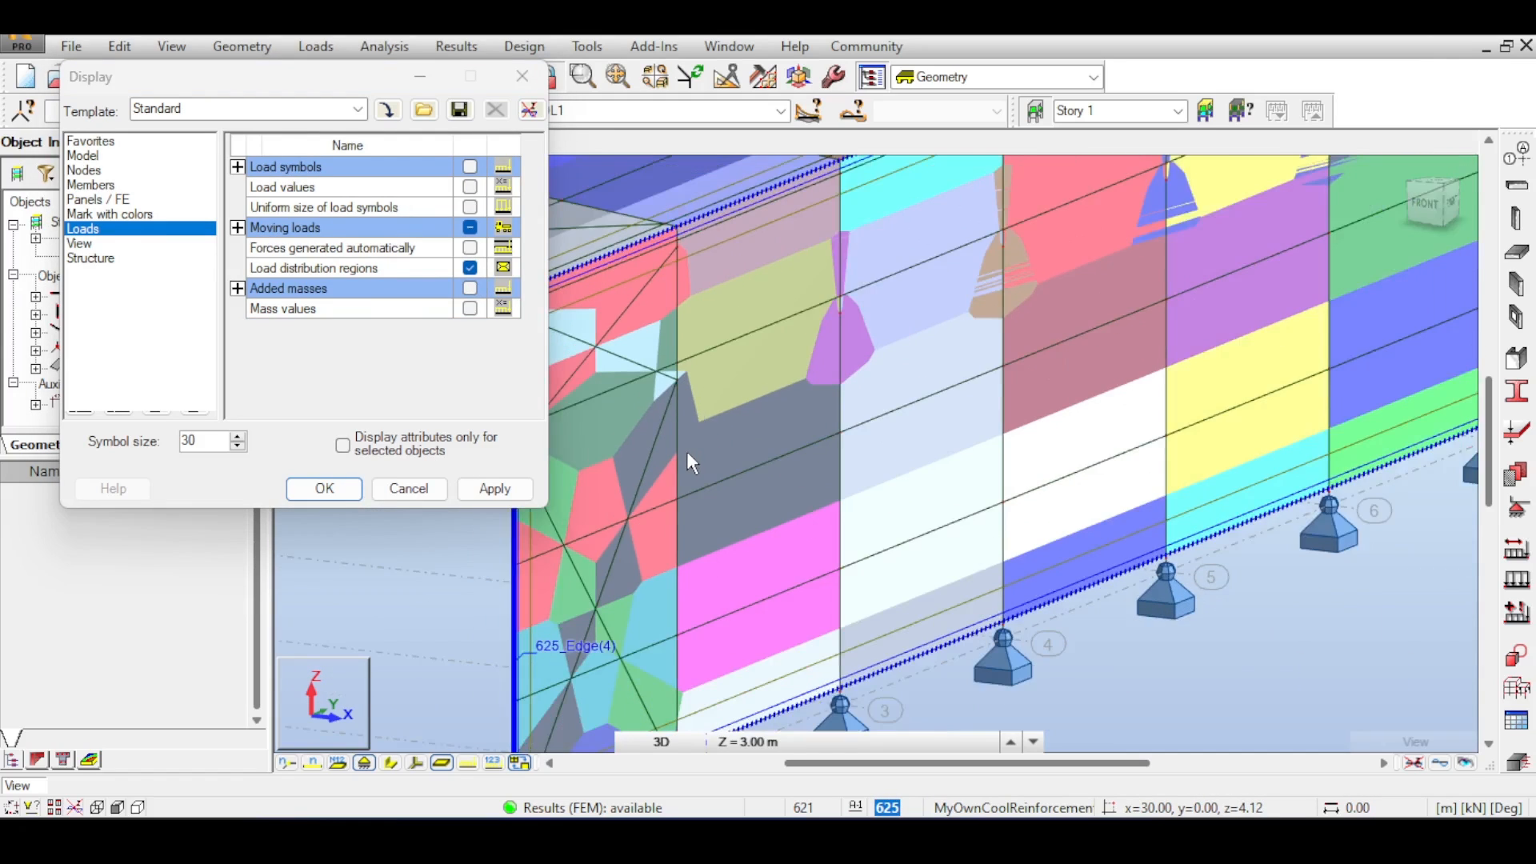
pyautogui.scroll(-2, 687, 450)
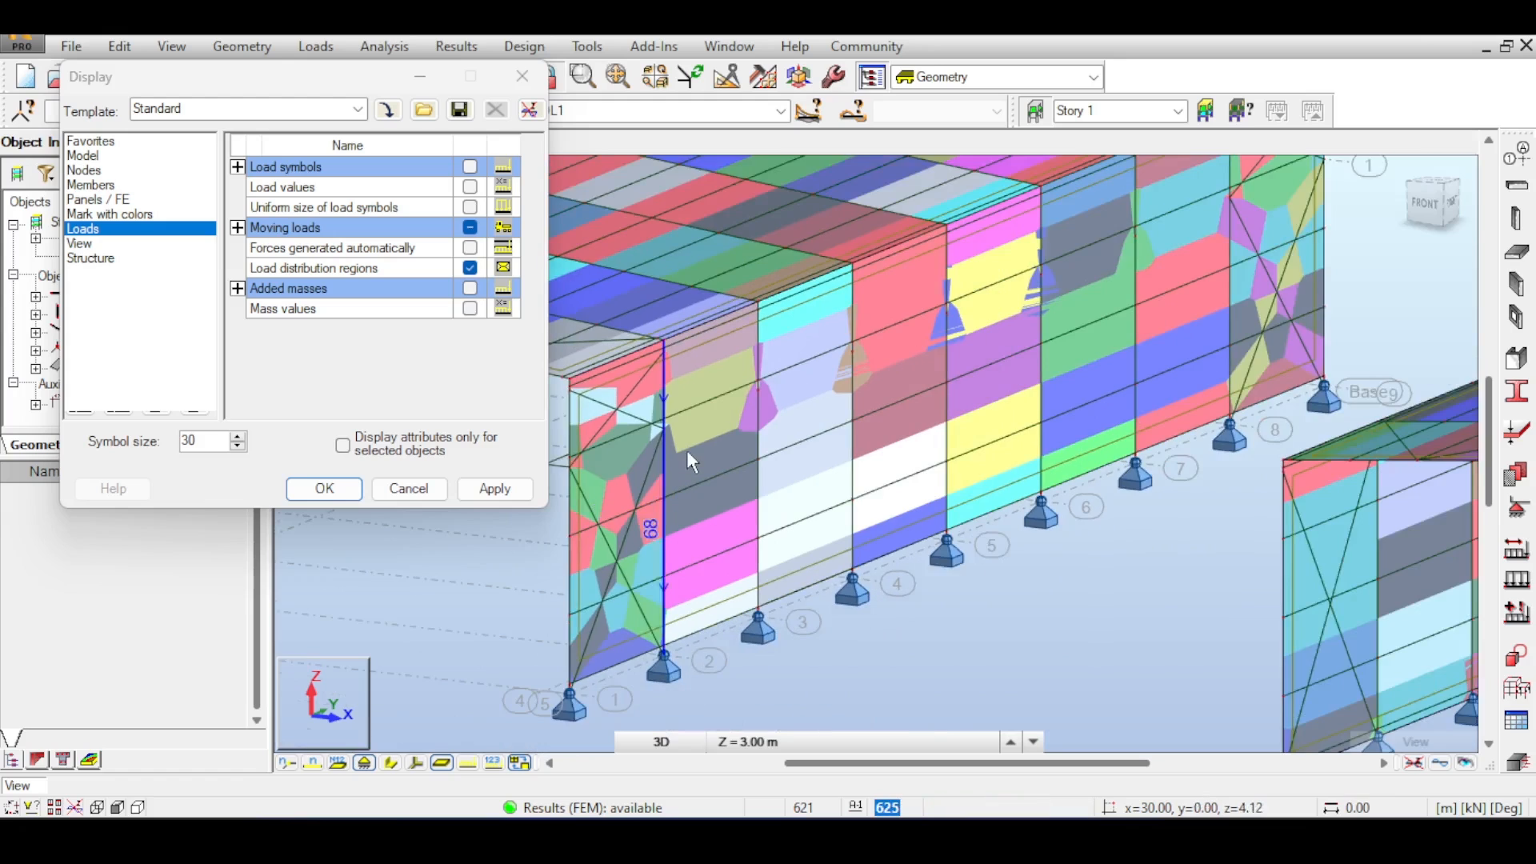
pyautogui.scroll(6, 726, 401)
pyautogui.scroll(-4, 726, 401)
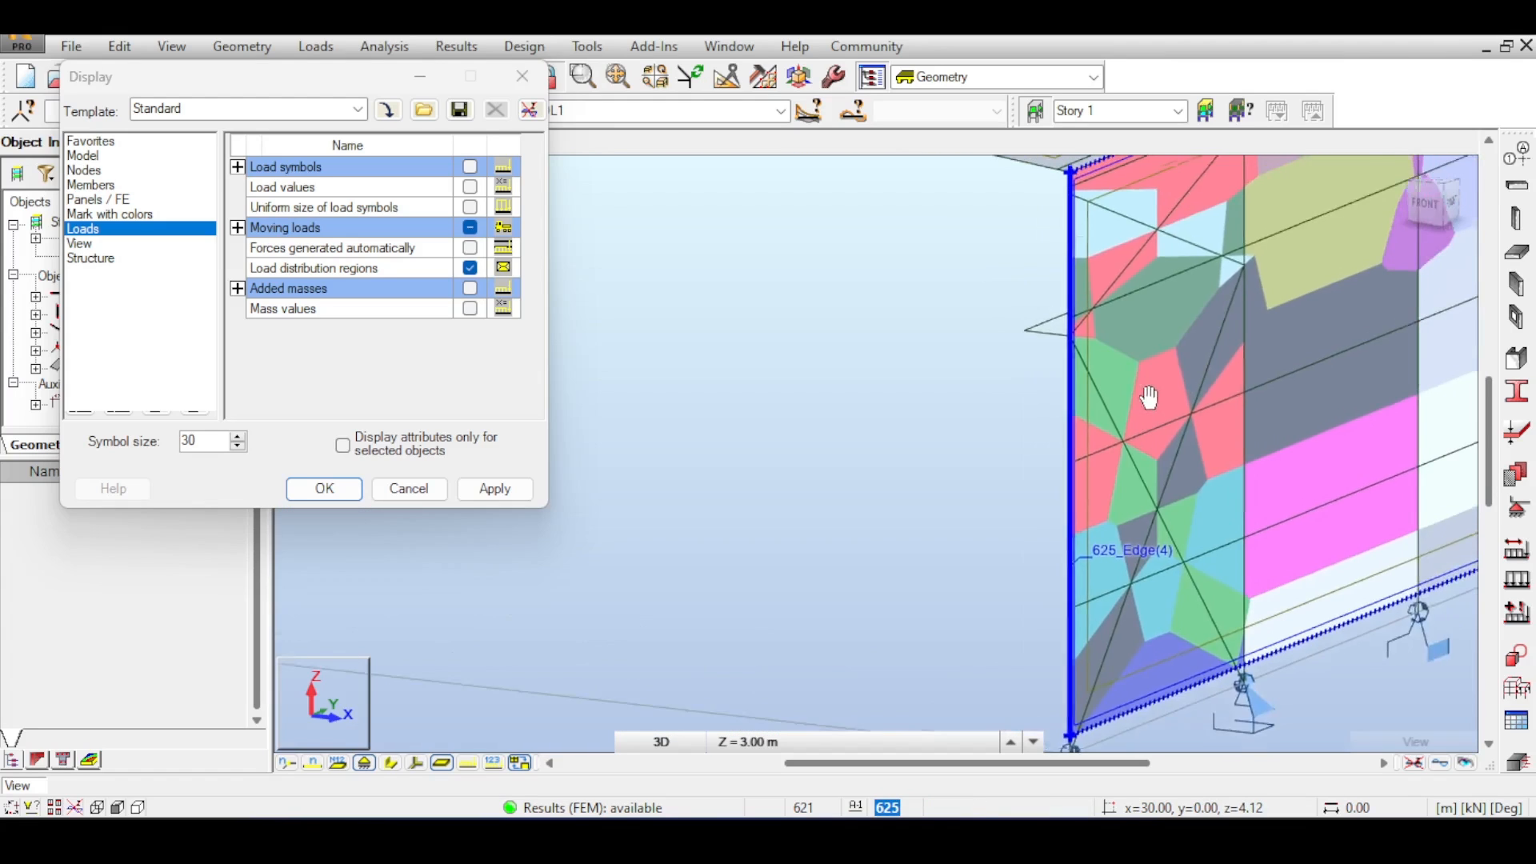
pyautogui.scroll(5, 874, 439)
pyautogui.scroll(5, 1060, 560)
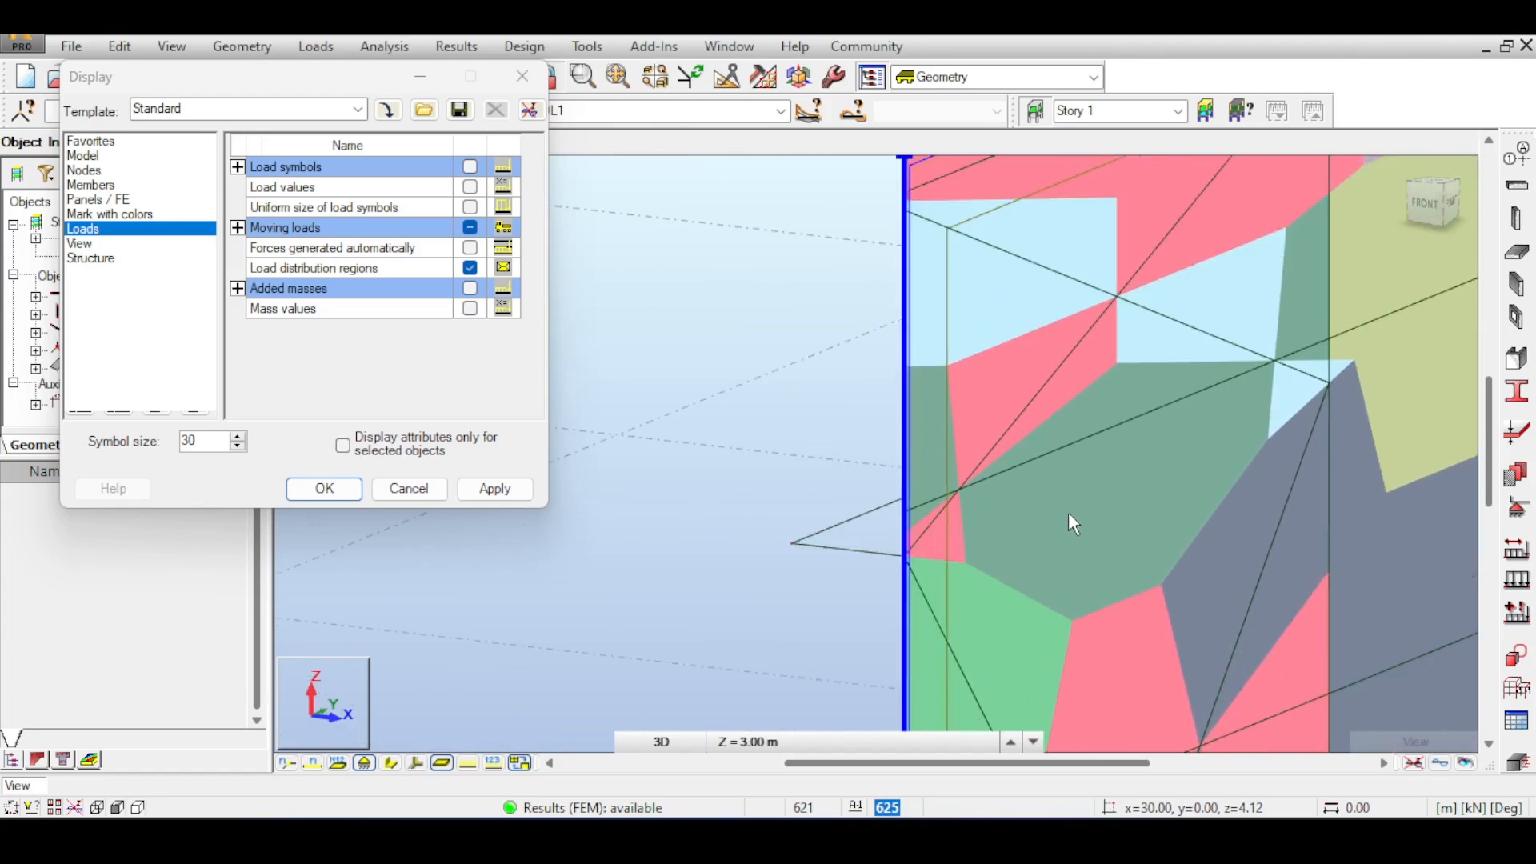
pyautogui.scroll(-3, 938, 386)
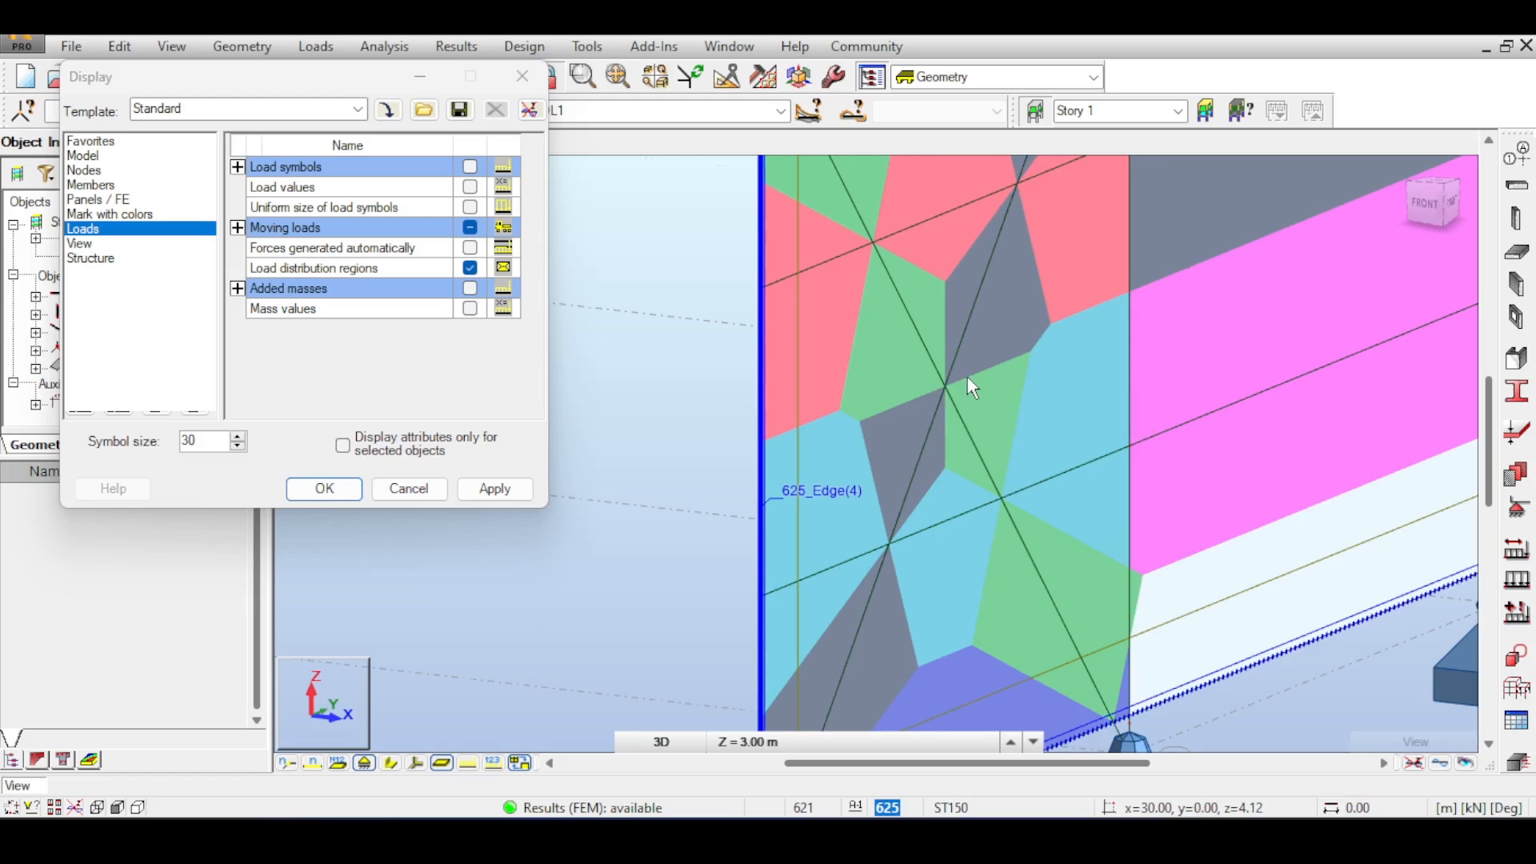
pyautogui.scroll(-1, 969, 376)
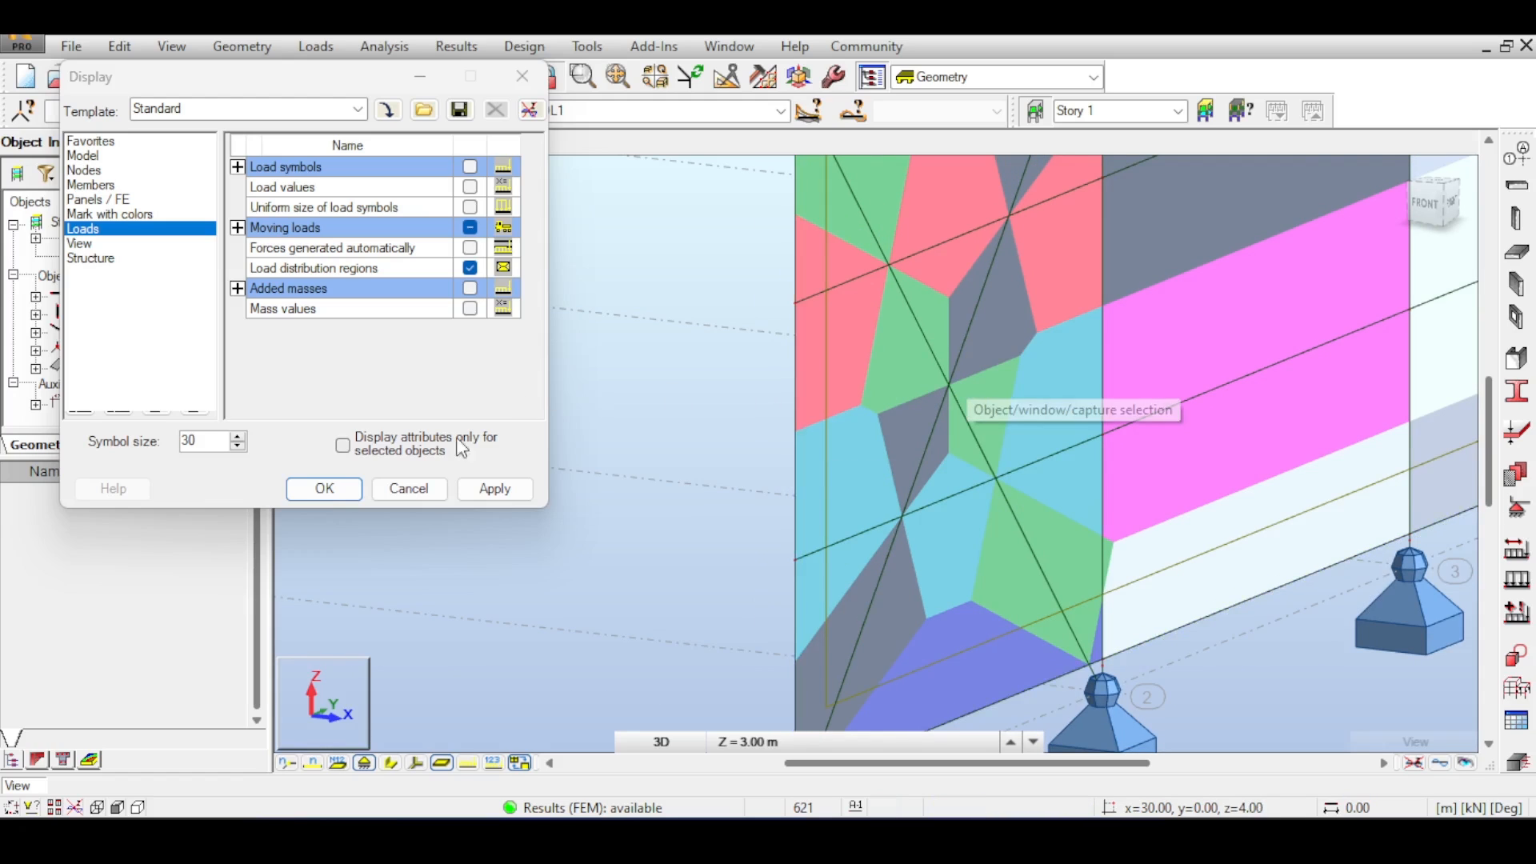
pyautogui.click(392, 489)
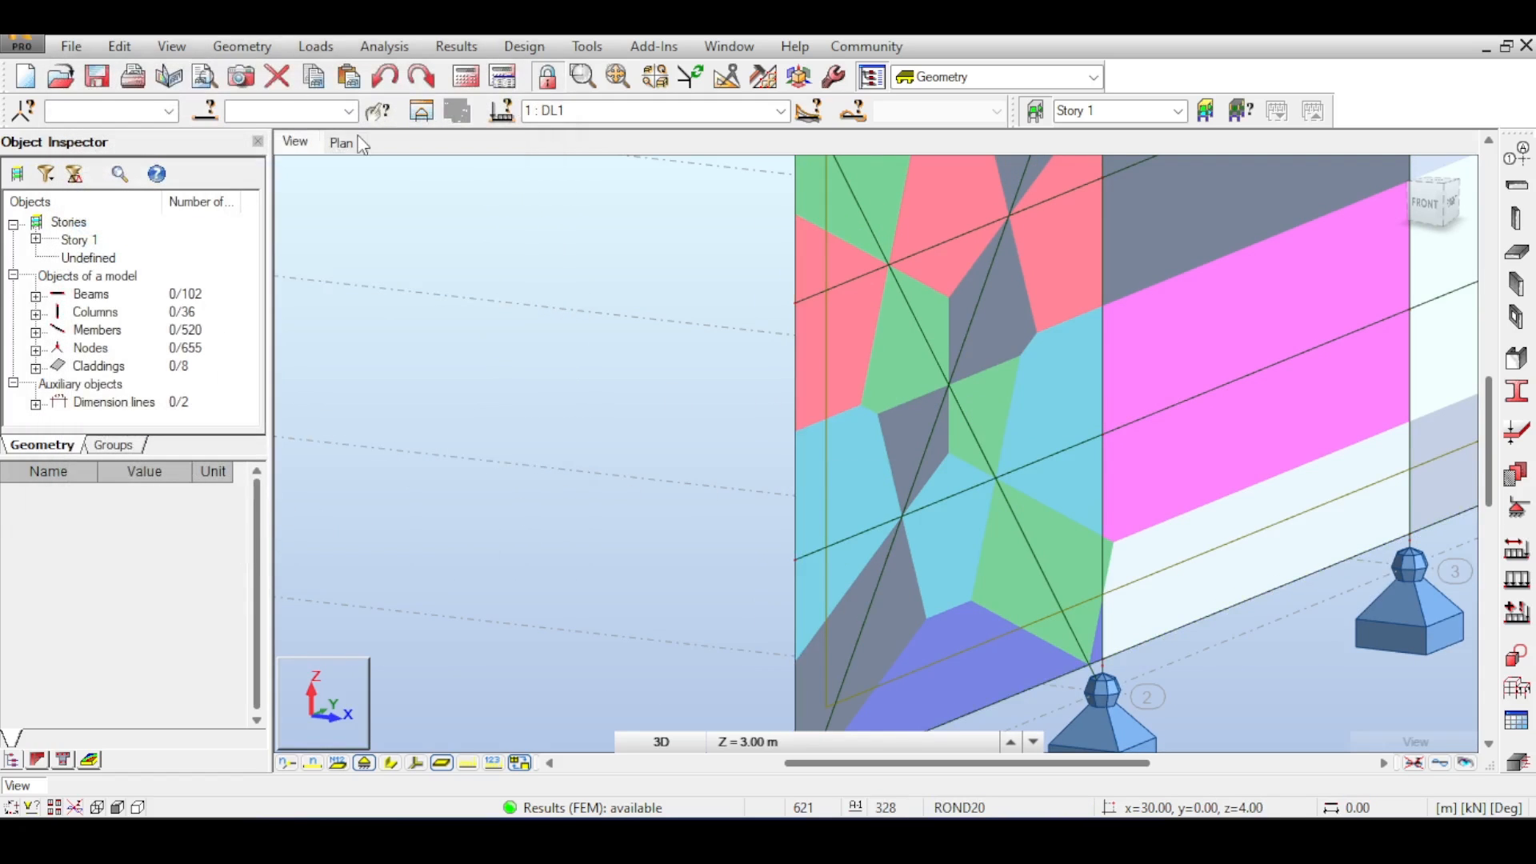
# - Select all ROND20 bracing members and set their releases to Pinned-Pinned, confirming the change
pyautogui.click(218, 113)
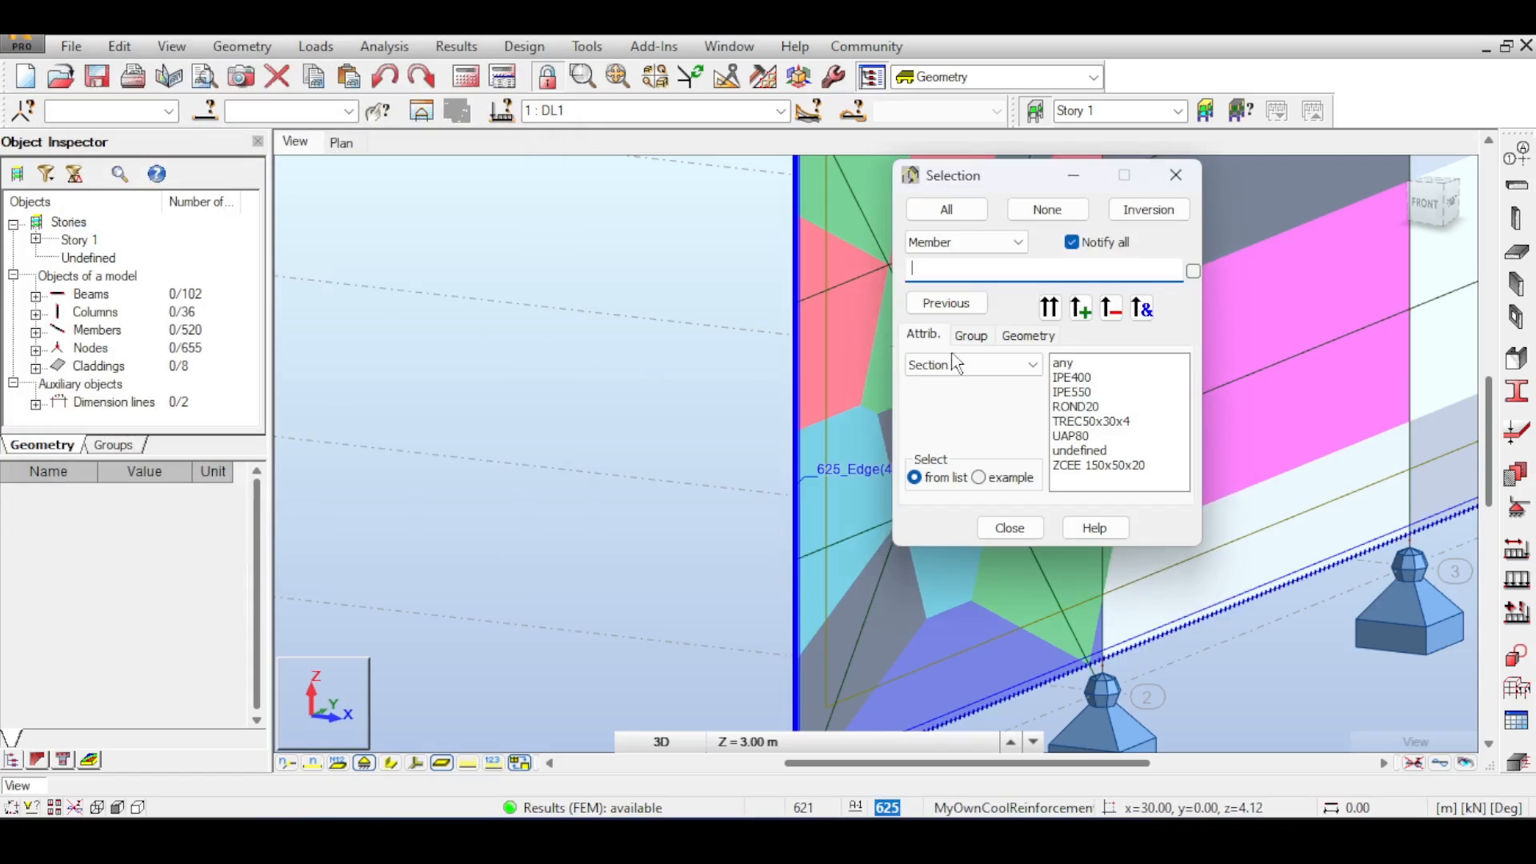
pyautogui.click(1077, 408)
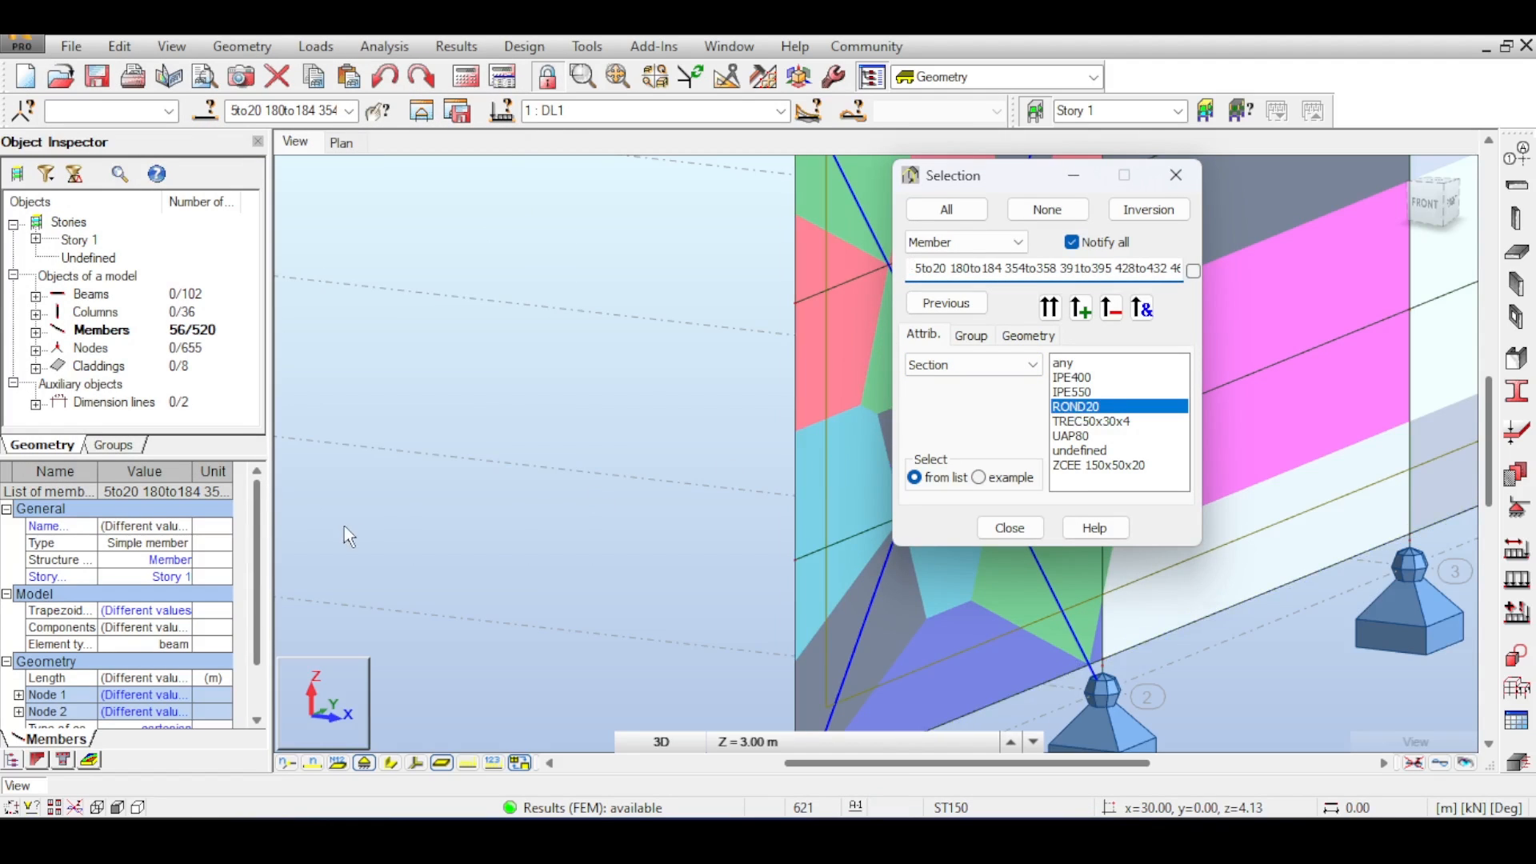
pyautogui.moveTo(254, 537); pyautogui.dragTo(245, 583)
pyautogui.click(135, 645)
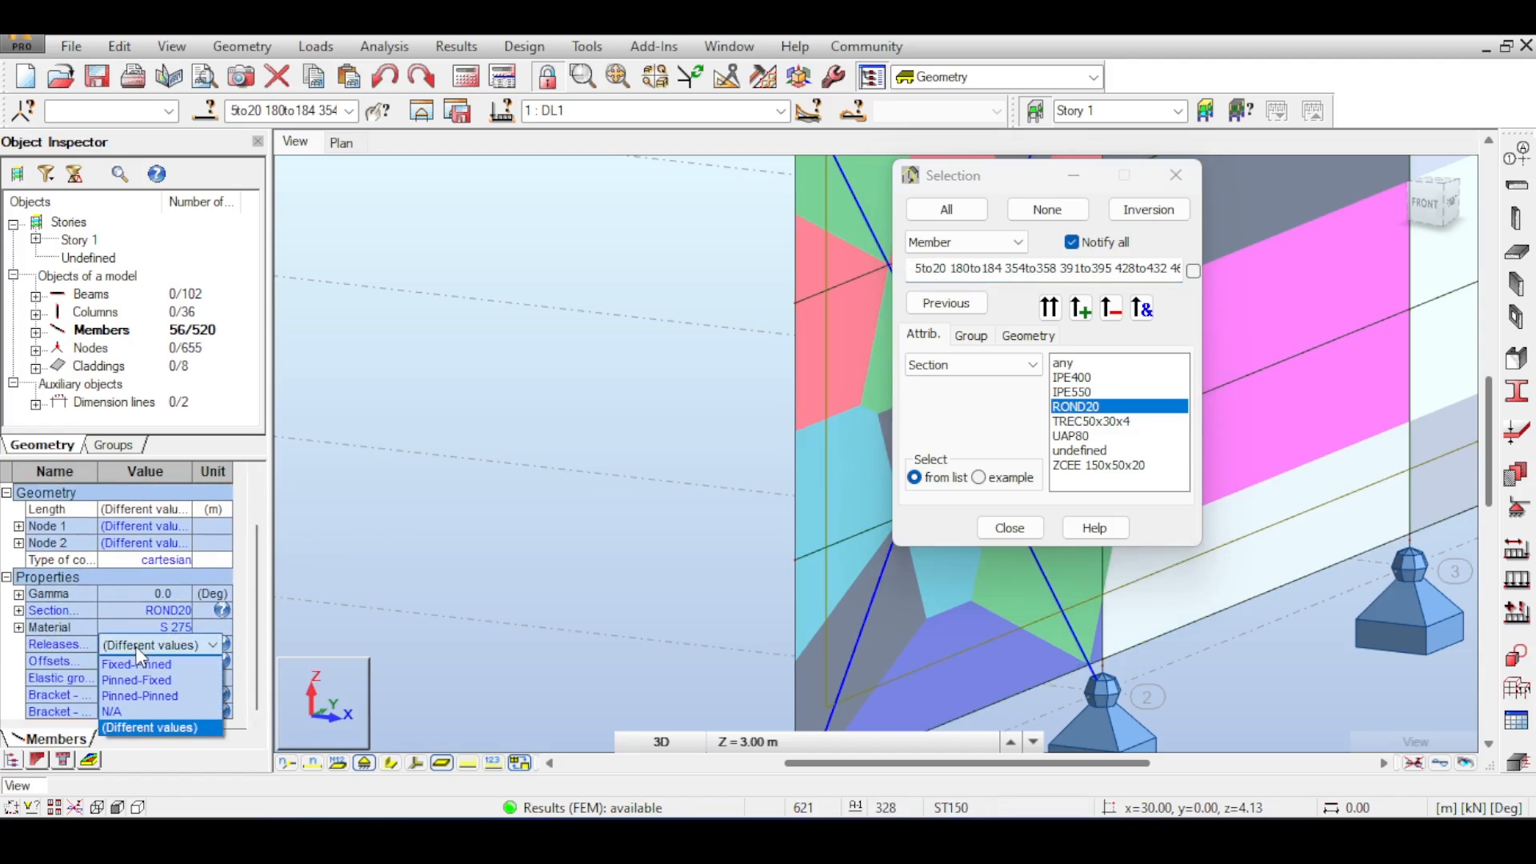
pyautogui.click(137, 664)
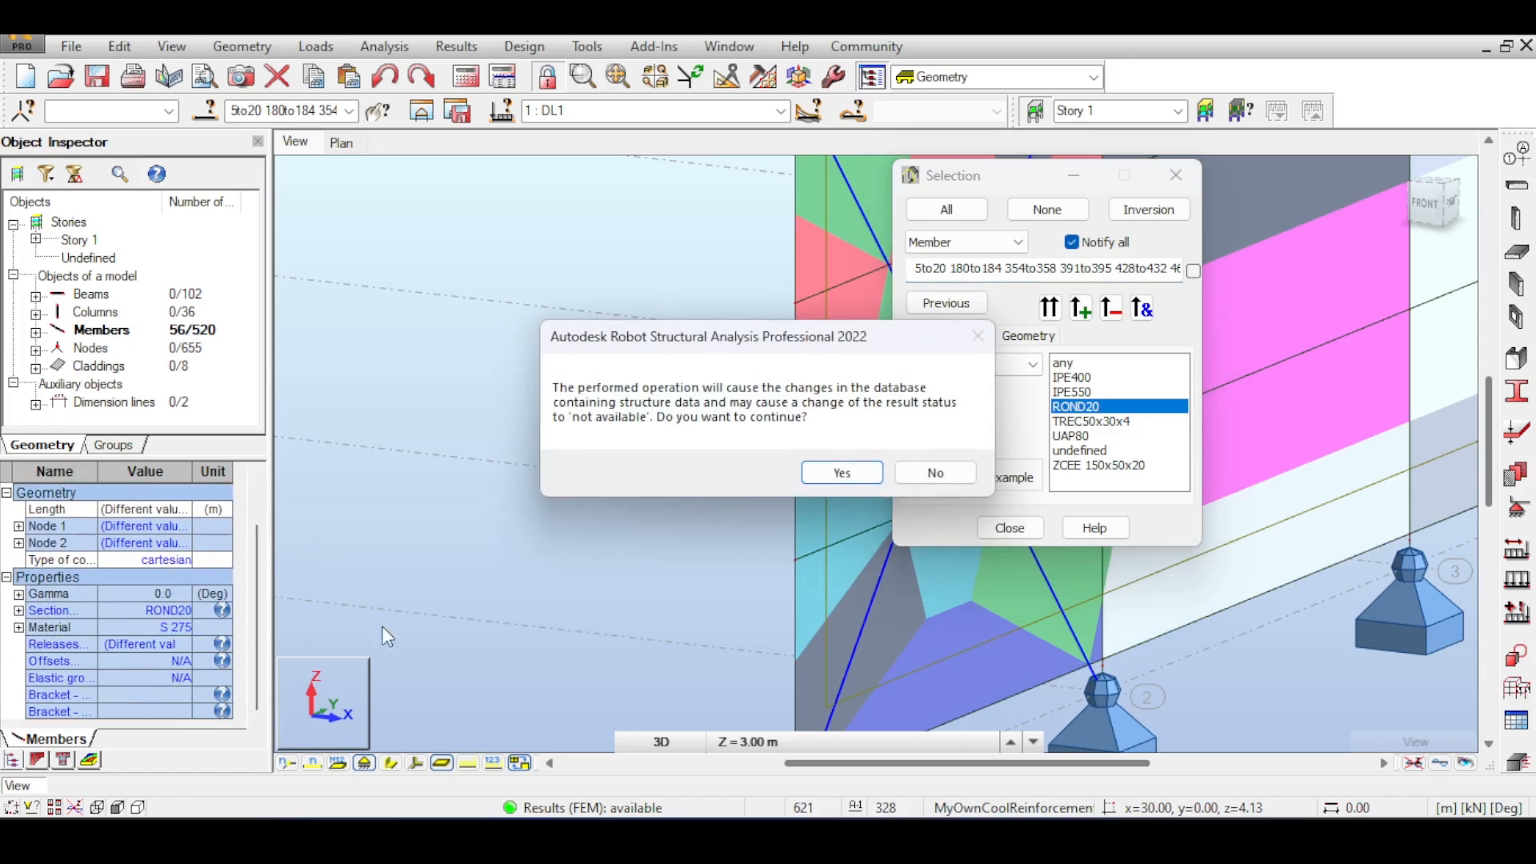
pyautogui.click(843, 472)
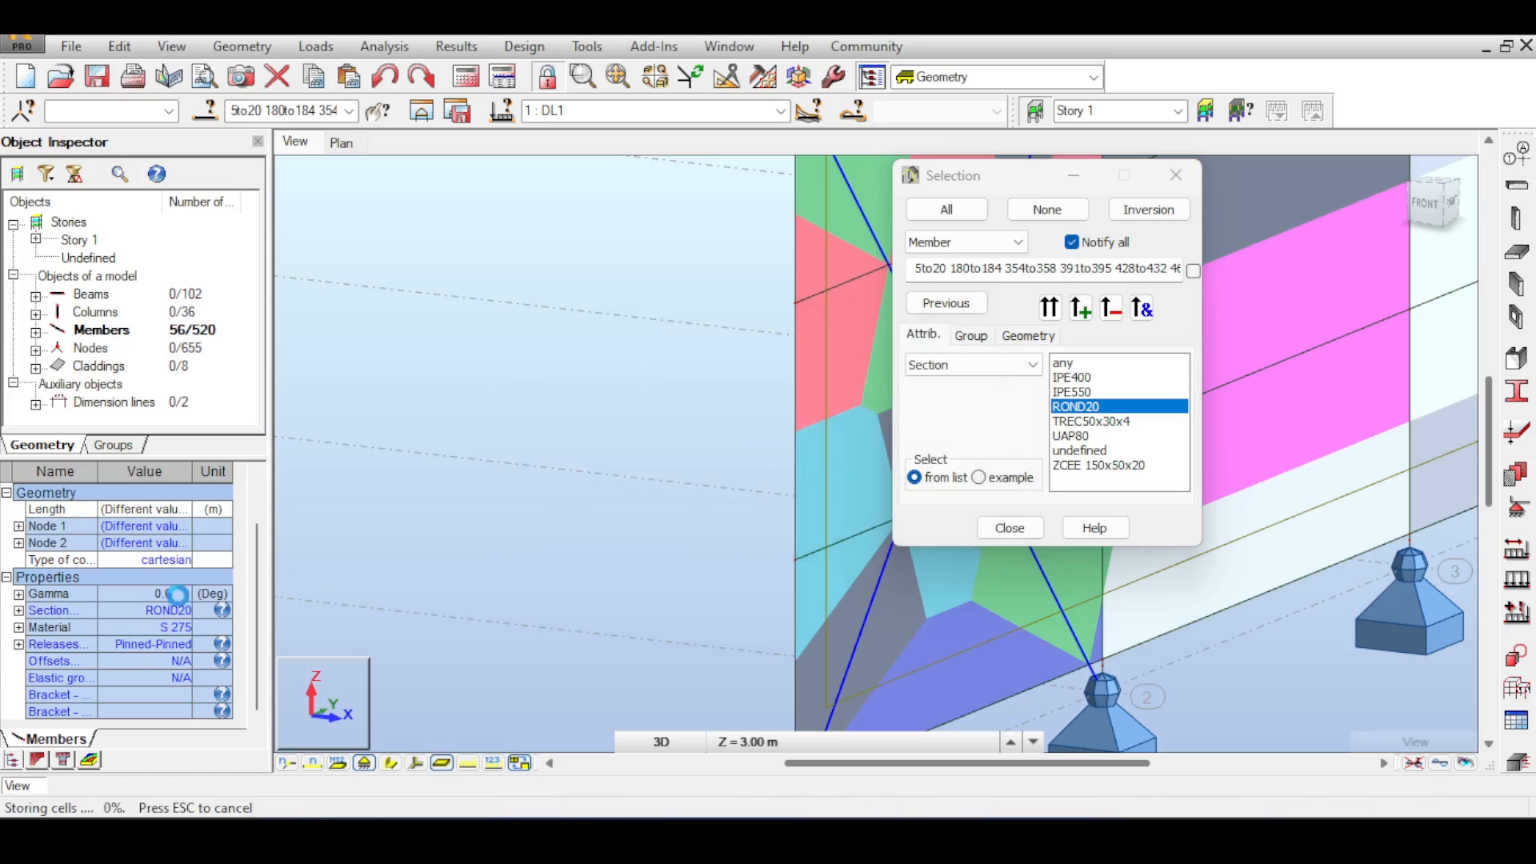
# - Set the trapezoidal option of the selected bracing members to Ignore and close the selection dialog
pyautogui.click(845, 510)
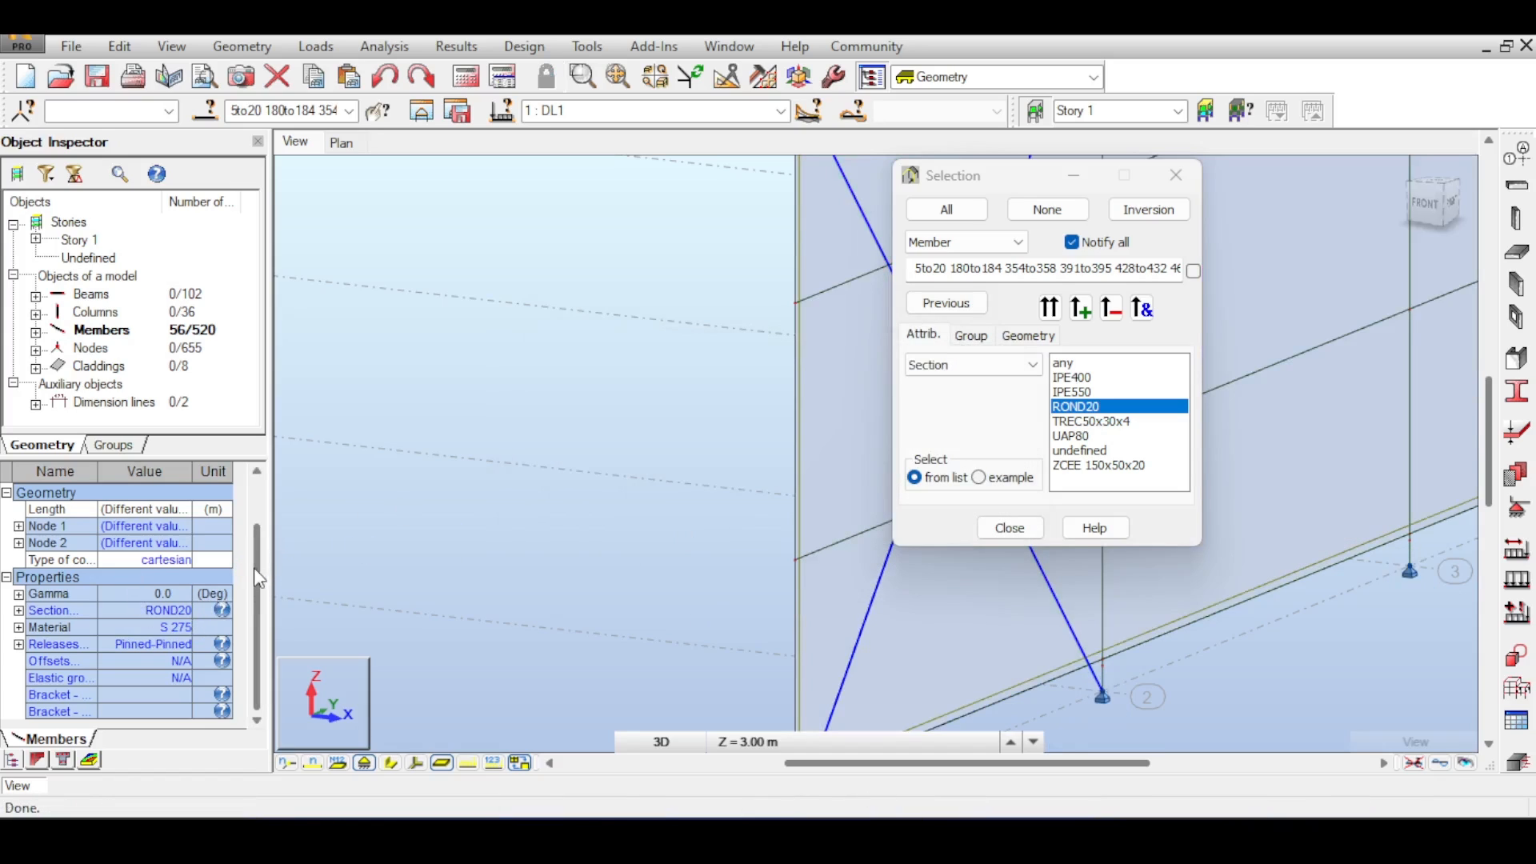
pyautogui.moveTo(260, 573); pyautogui.dragTo(272, 538)
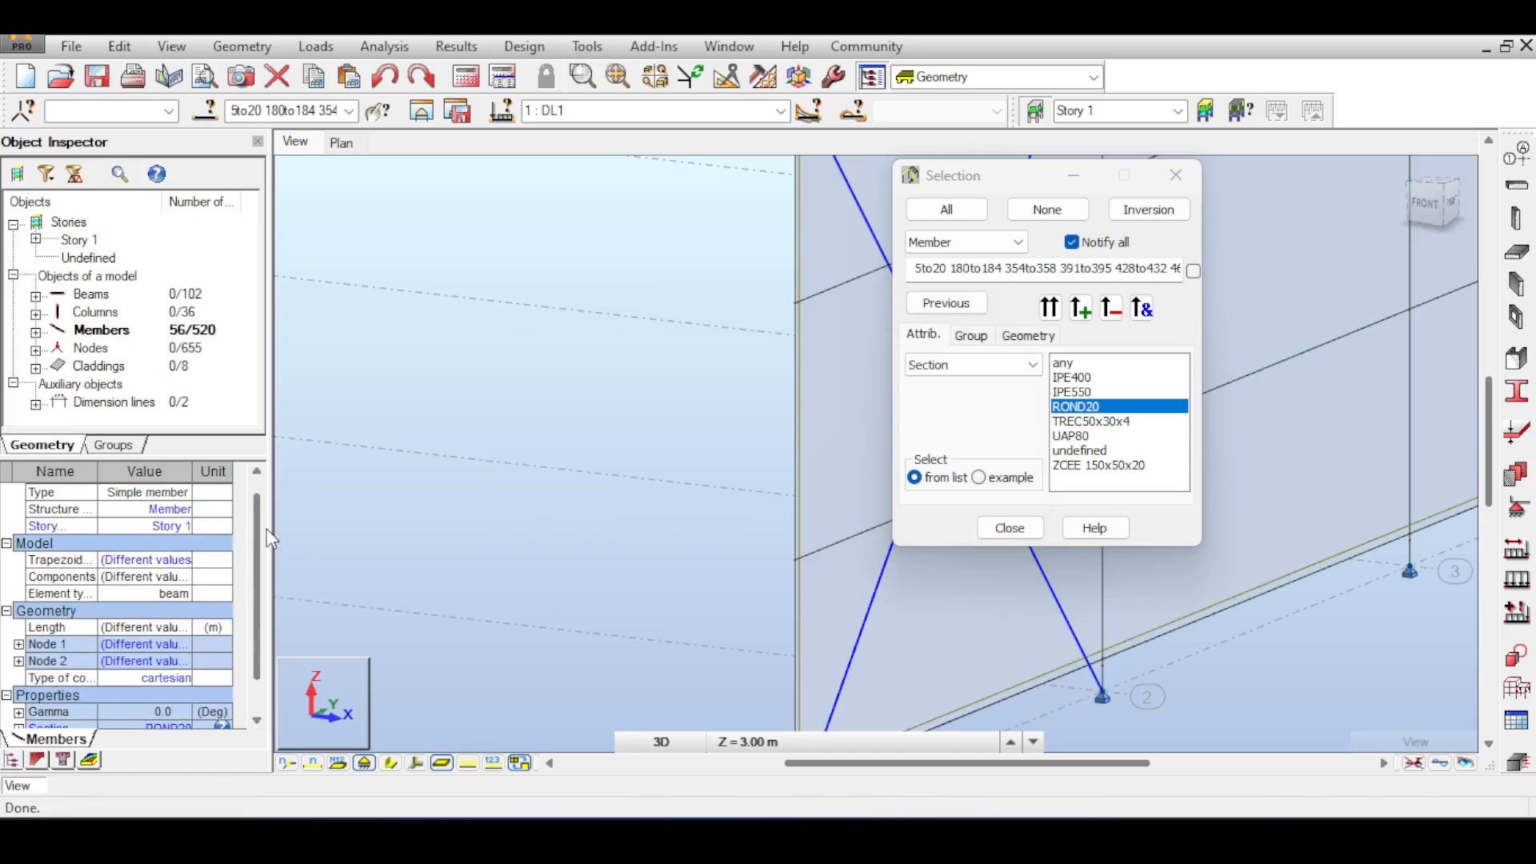
pyautogui.click(192, 568)
pyautogui.click(178, 587)
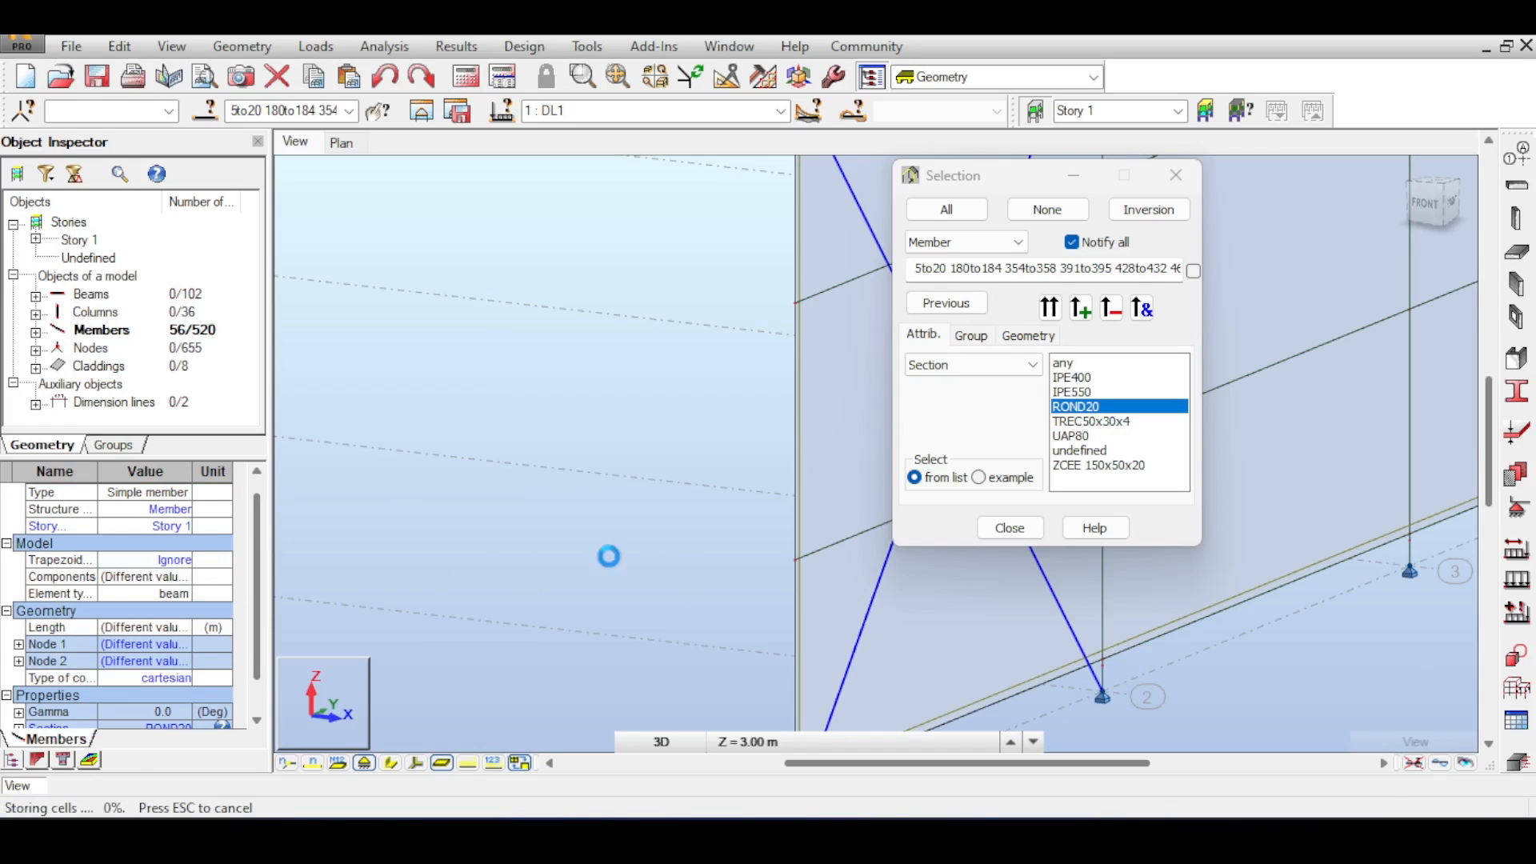
pyautogui.click(1009, 528)
# - Rerun the calculation and continue despite the separate-structure notice
pyautogui.click(468, 75)
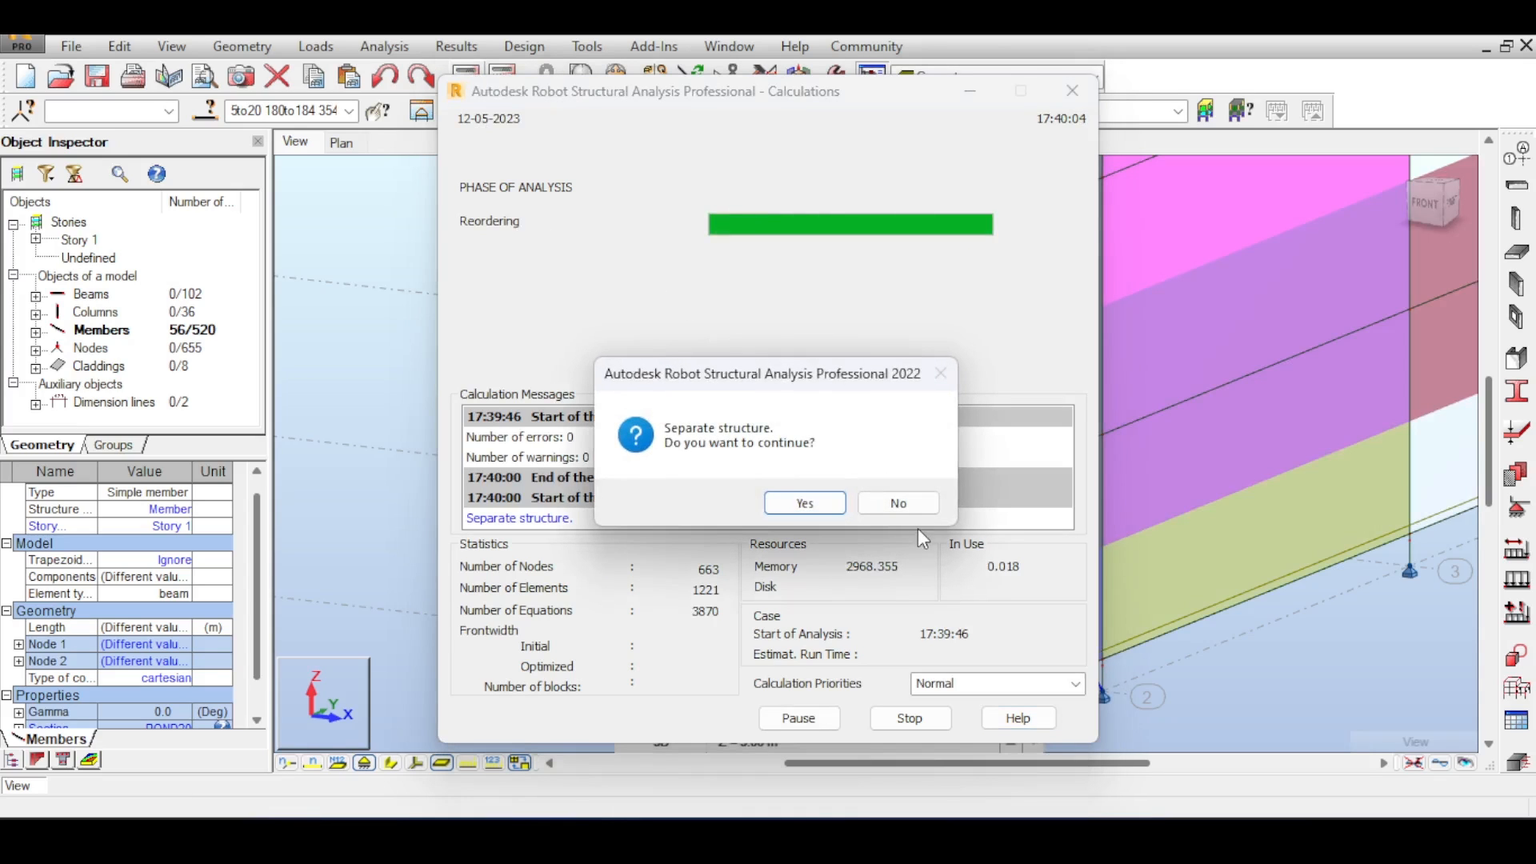
pyautogui.click(805, 503)
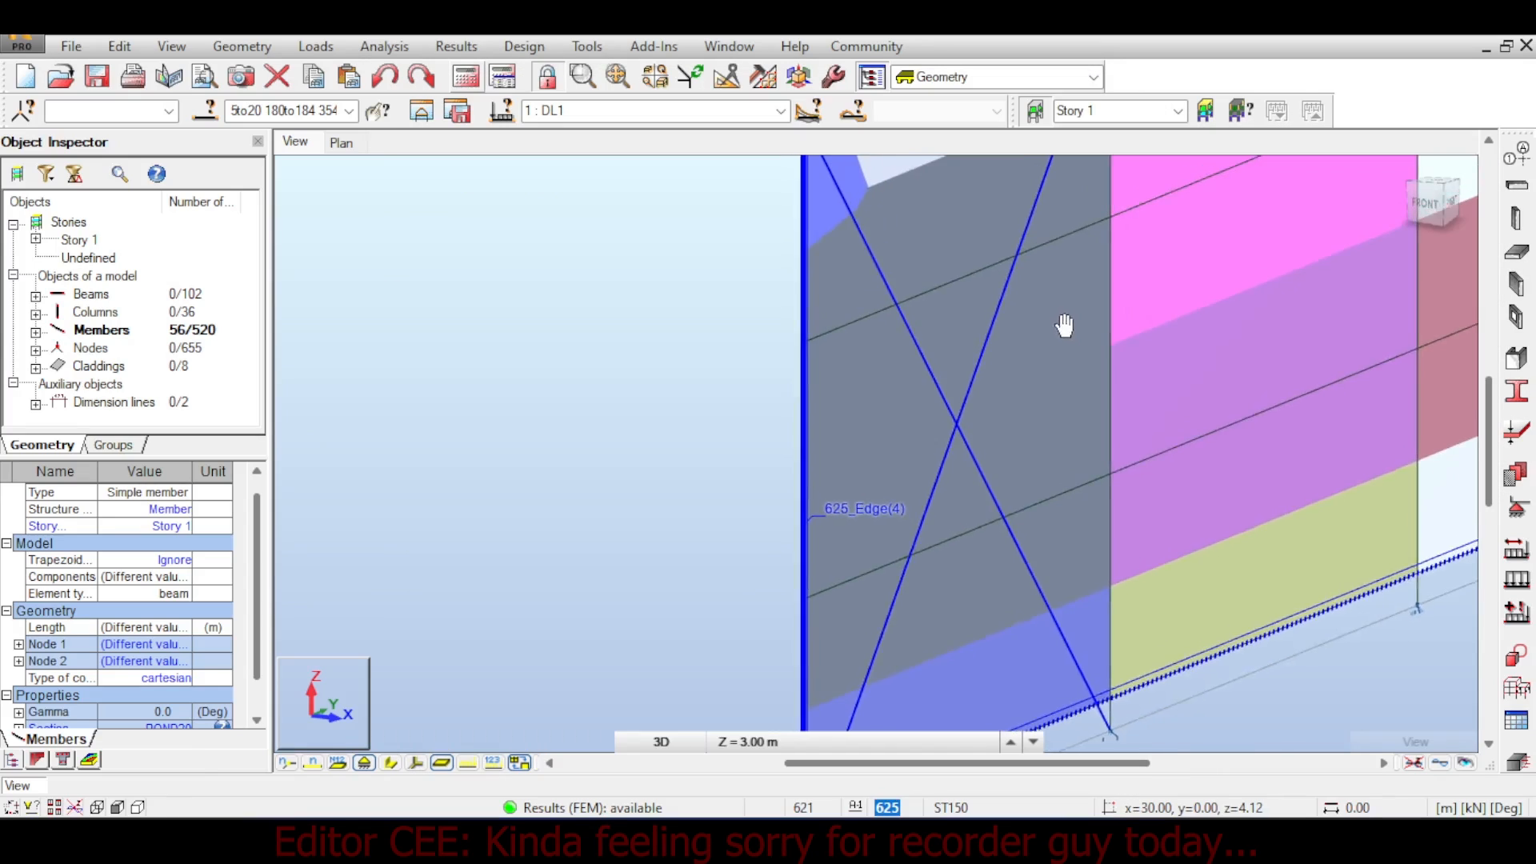
# - Orbit and zoom around the side wall to examine the load distribution regions and bracing
pyautogui.moveTo(1064, 326); pyautogui.dragTo(1218, 496, button='middle')
pyautogui.scroll(2, 1045, 291)
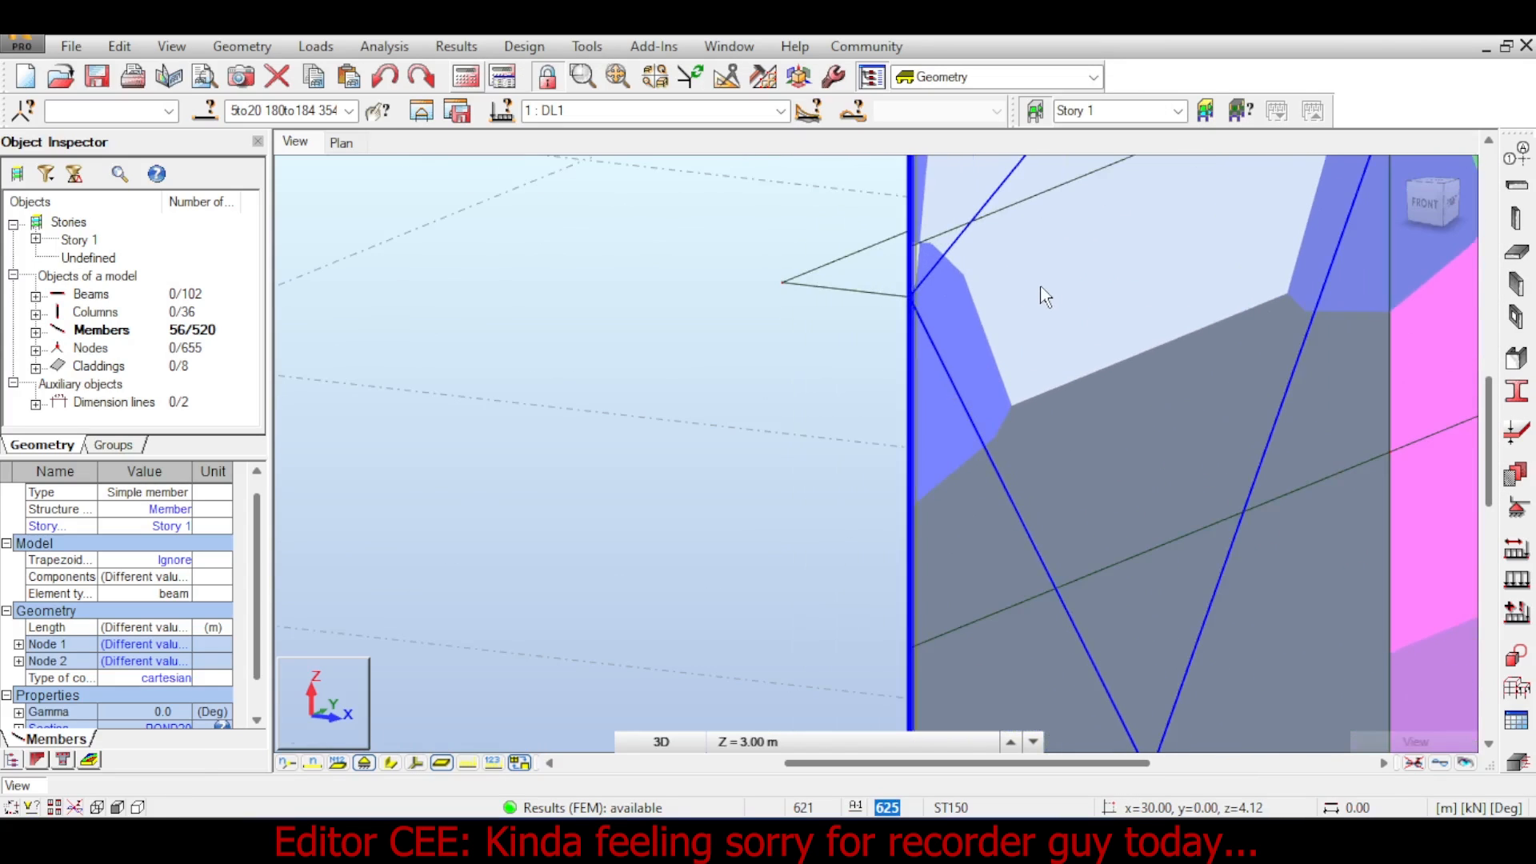
pyautogui.moveTo(1076, 303); pyautogui.dragTo(890, 345, button='middle')
pyautogui.scroll(-6, 891, 347)
pyautogui.moveTo(1020, 276); pyautogui.dragTo(786, 340, button='middle')
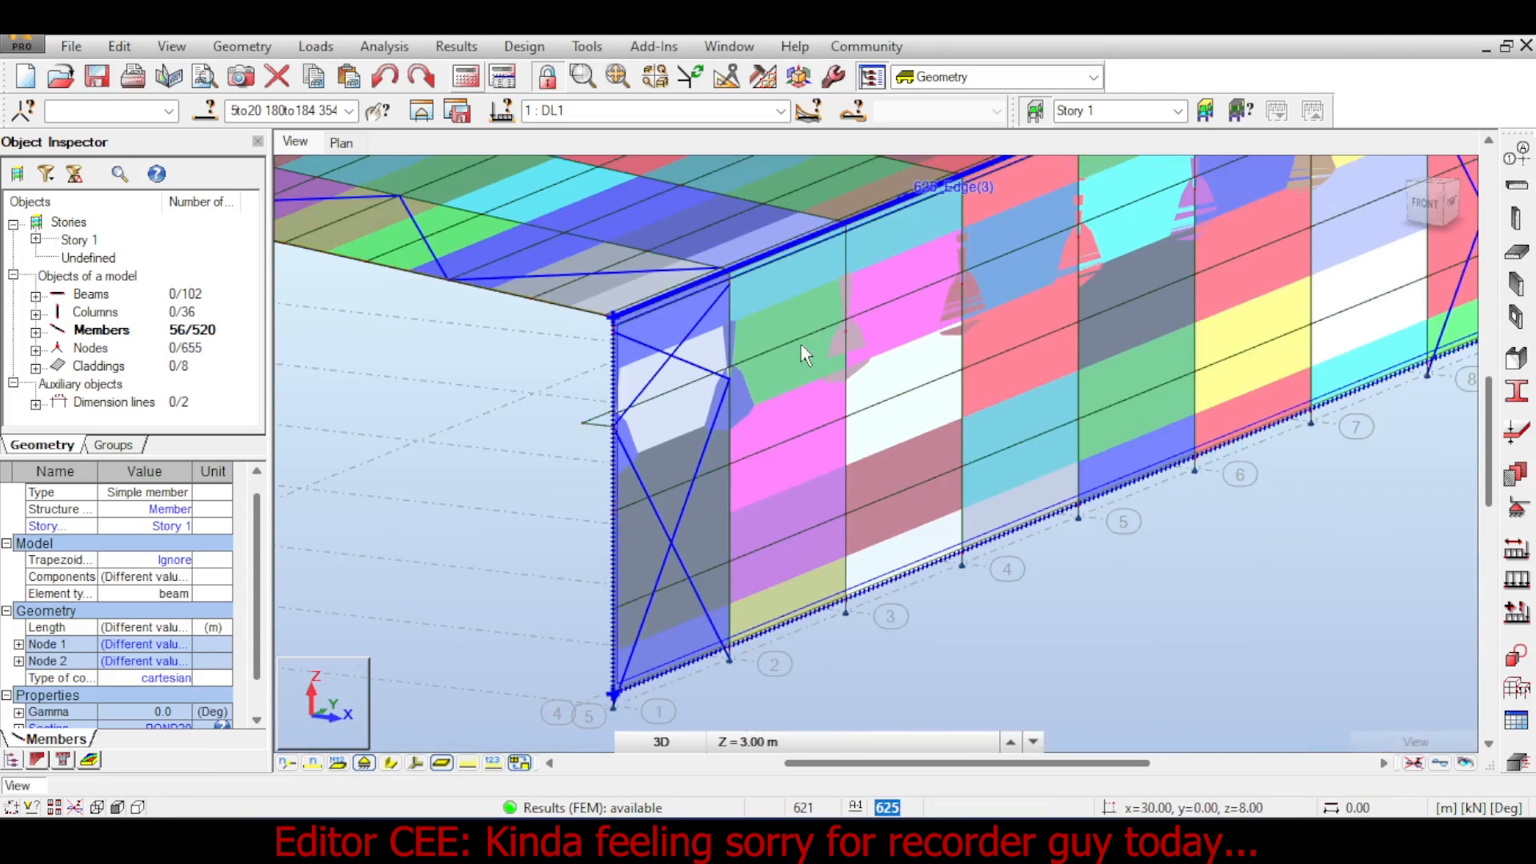
pyautogui.moveTo(1184, 264); pyautogui.dragTo(723, 493, button='middle')
pyautogui.moveTo(942, 354); pyautogui.dragTo(1192, 204, button='middle')
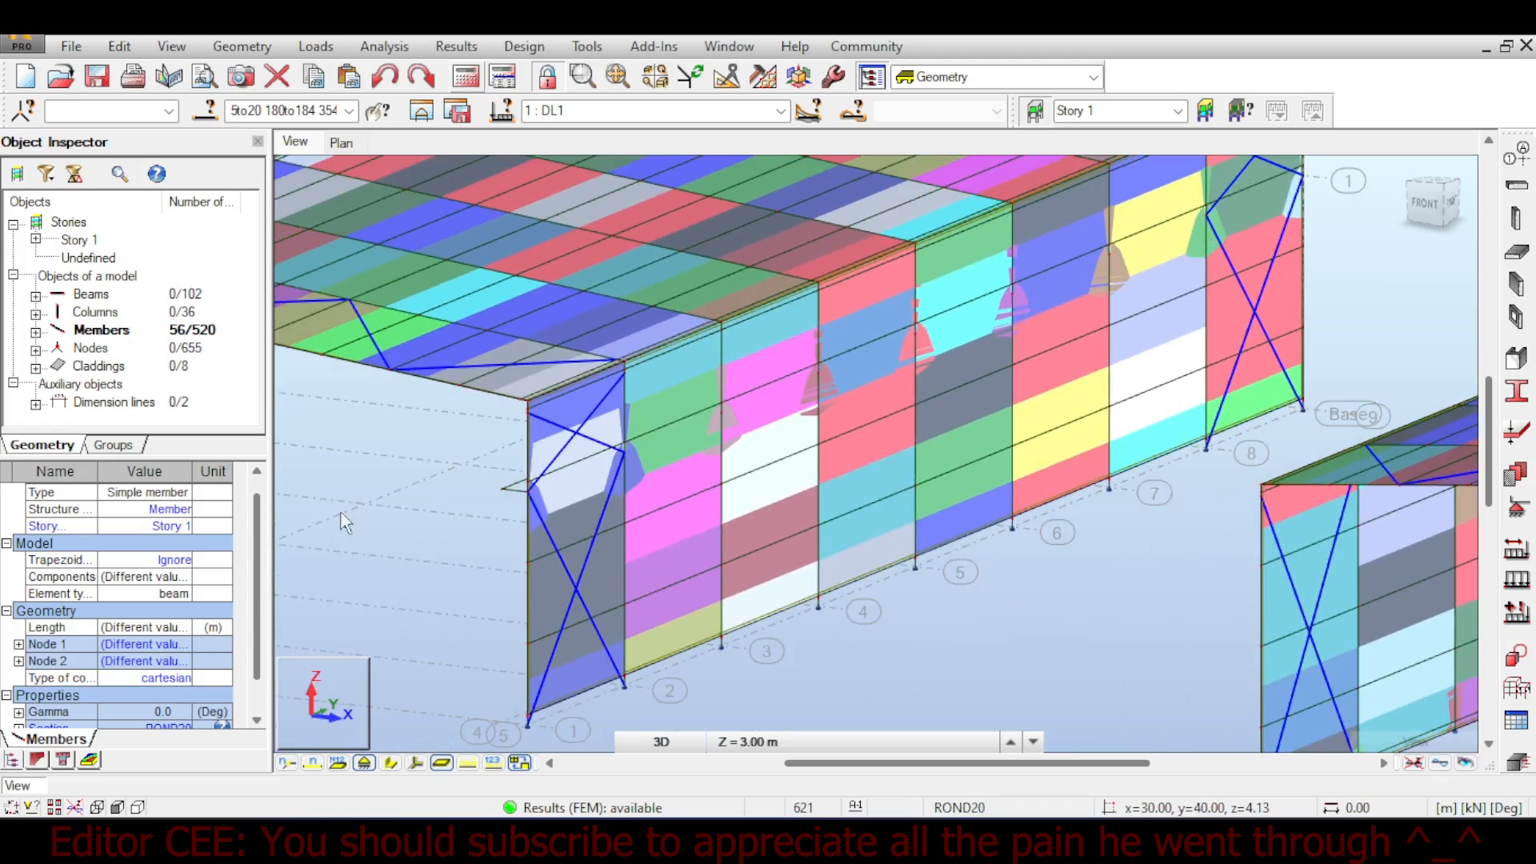
# - Display the load symbols on the model and zoom in on the wall
pyautogui.rightClick(382, 476)
pyautogui.click(402, 362)
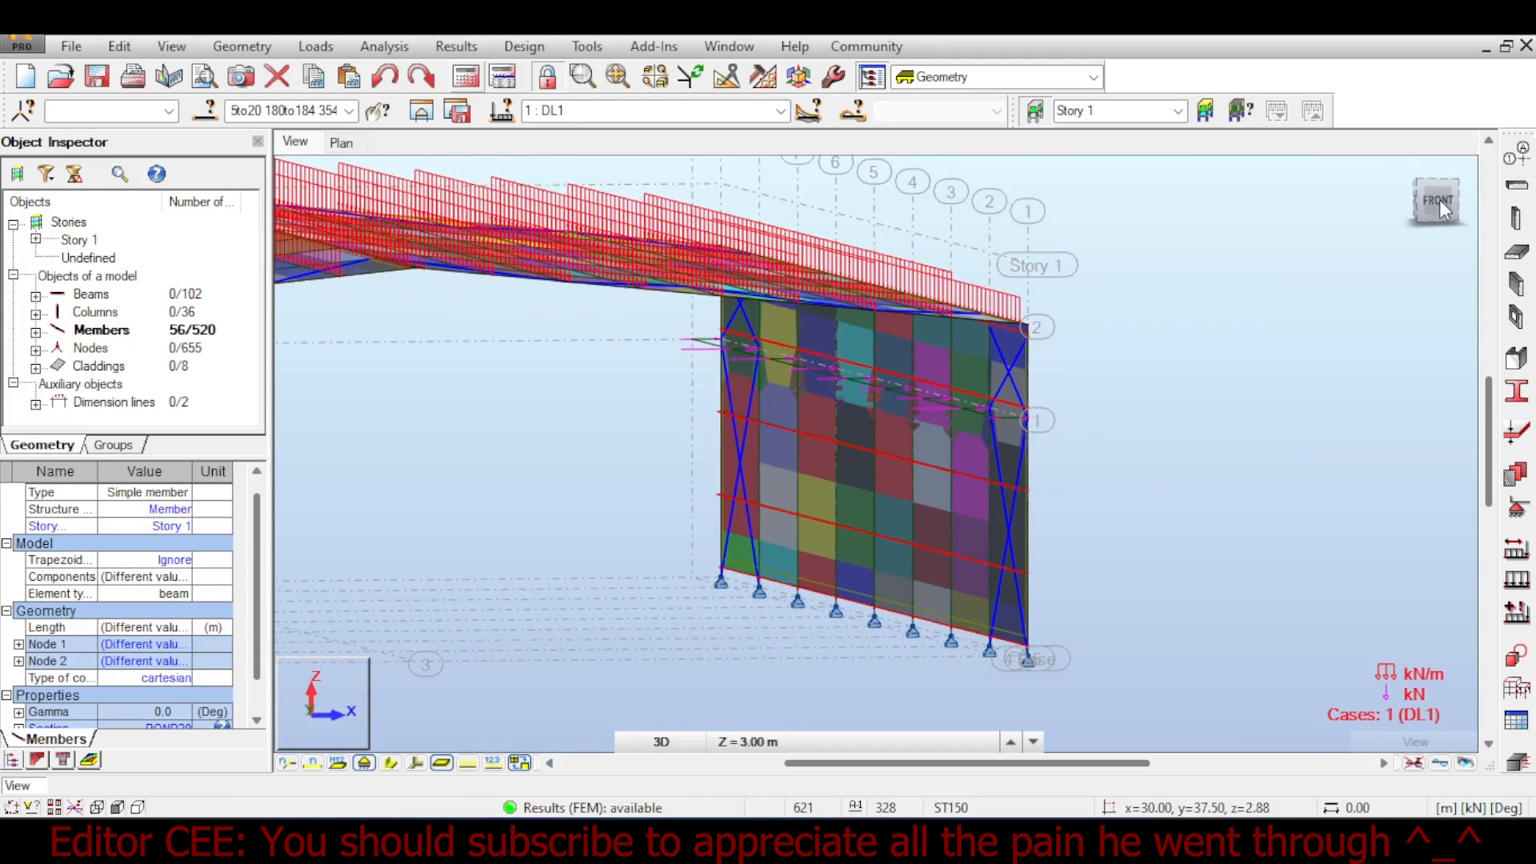
pyautogui.scroll(8, 909, 416)
pyautogui.scroll(2, 909, 416)
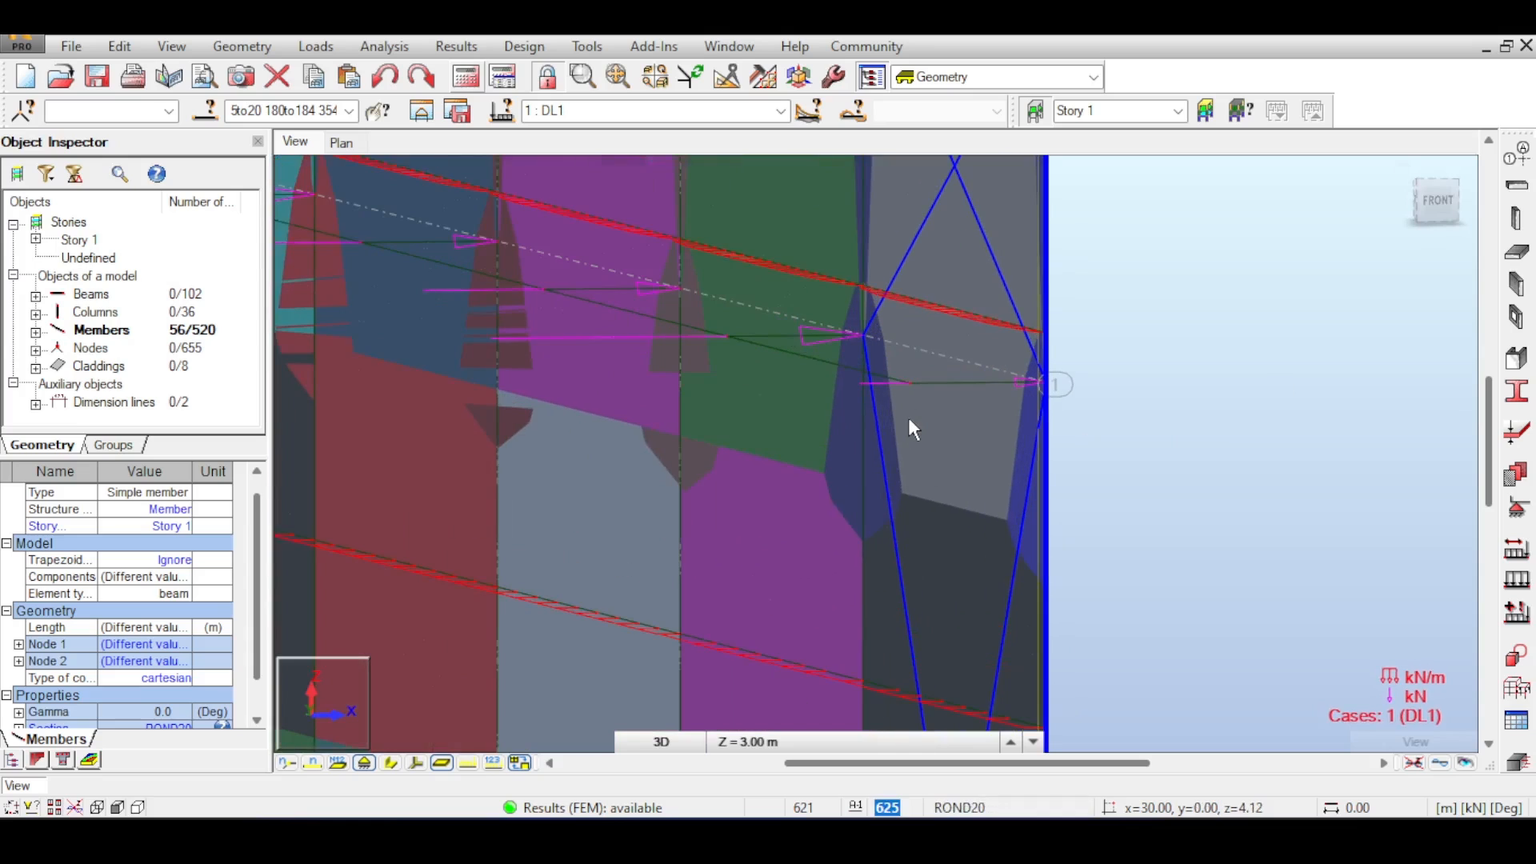
# - Examine the load symbols on the side wall and select its cladding to view its properties
pyautogui.scroll(-5, 909, 416)
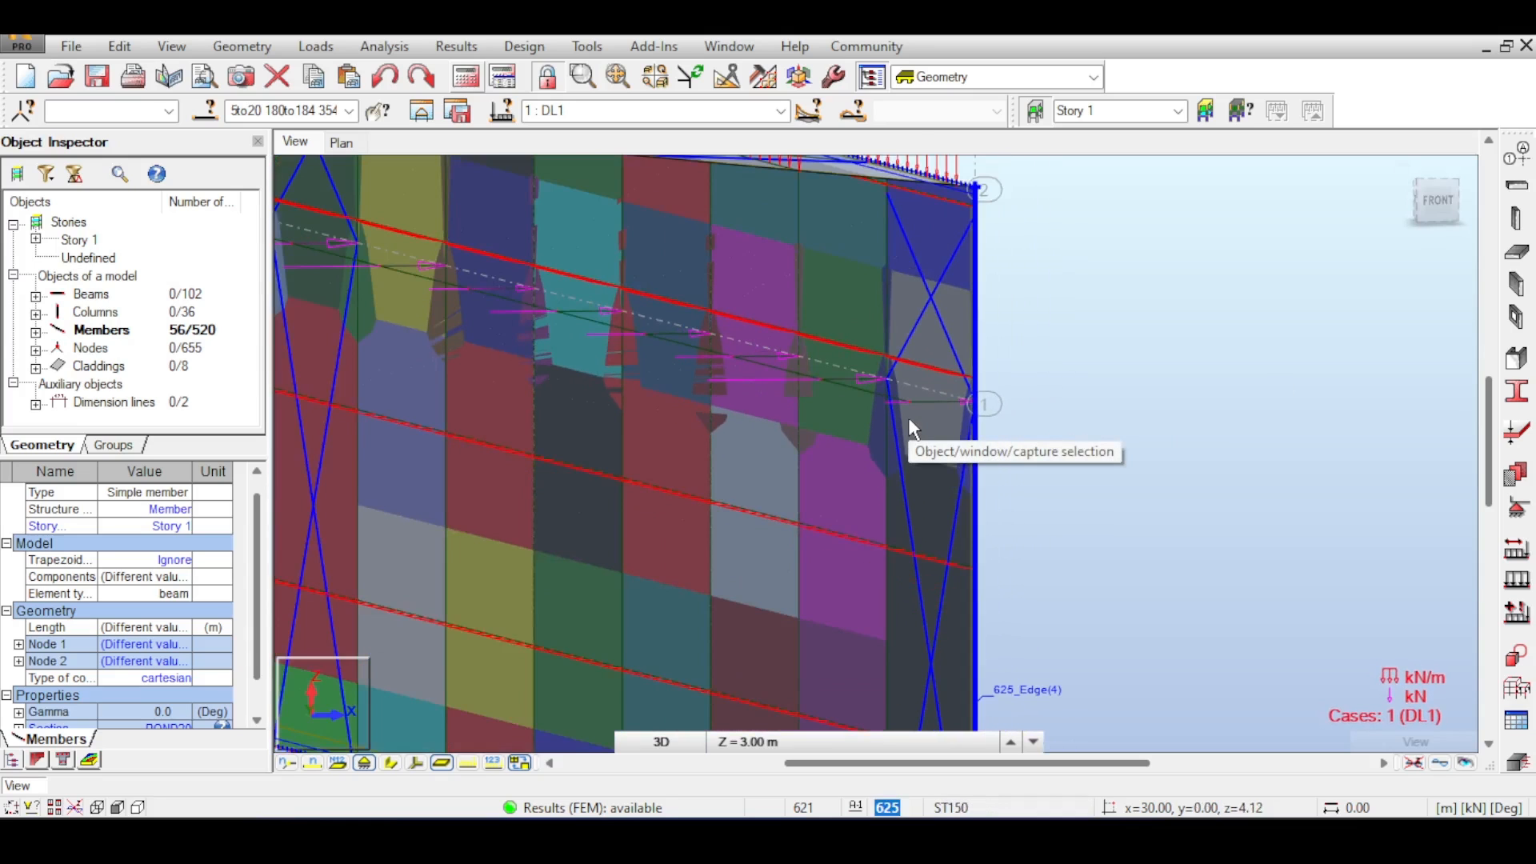
pyautogui.keyDown('shift'); pyautogui.moveTo(947, 388); pyautogui.dragTo(1208, 286, button='middle'); pyautogui.keyUp('shift')
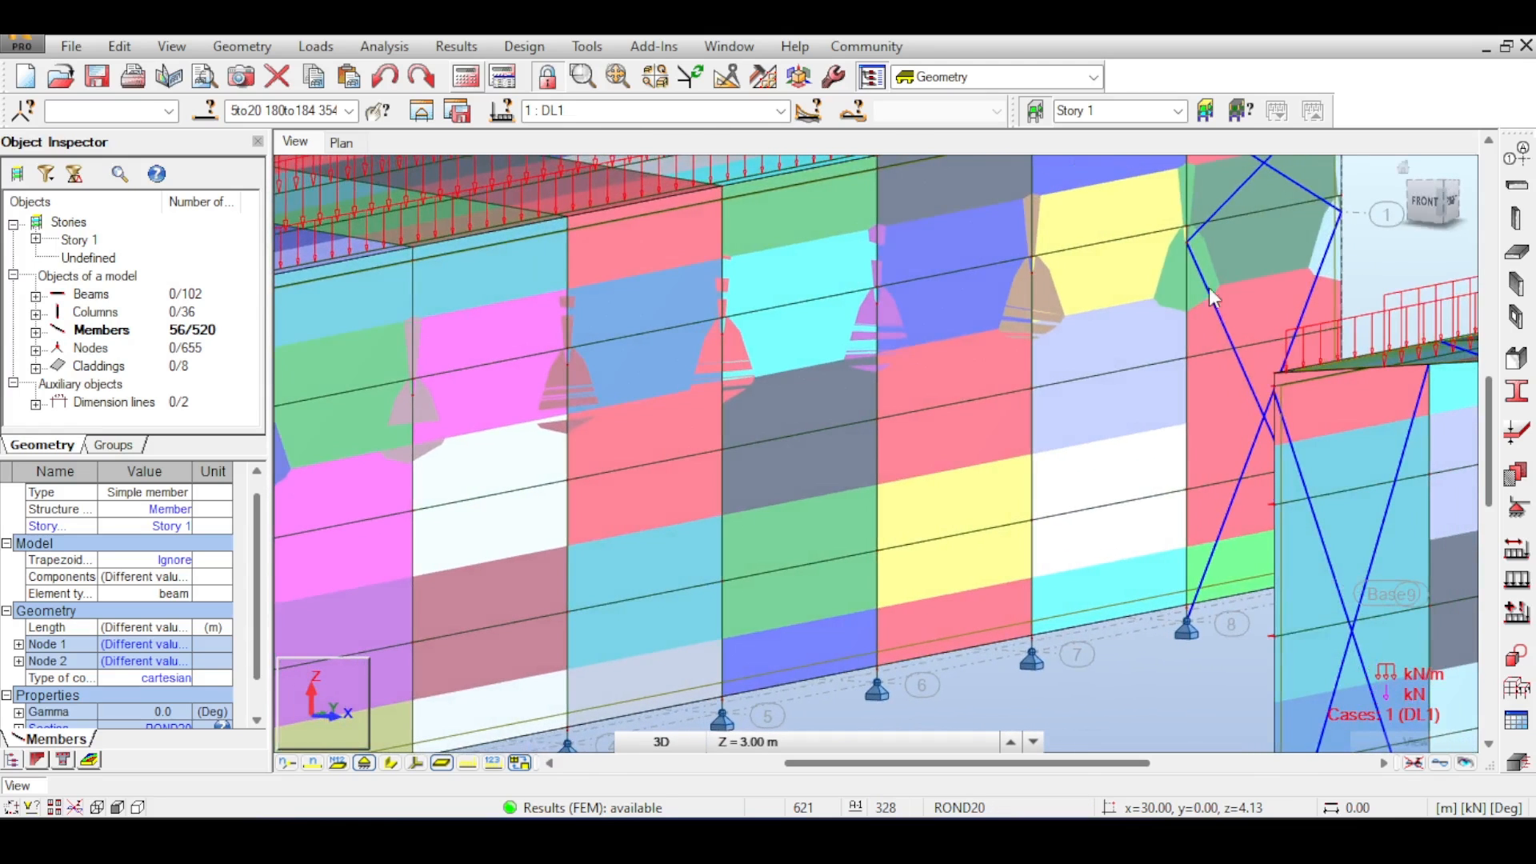
pyautogui.moveTo(976, 327); pyautogui.dragTo(1104, 357, button='middle')
pyautogui.scroll(3, 760, 386)
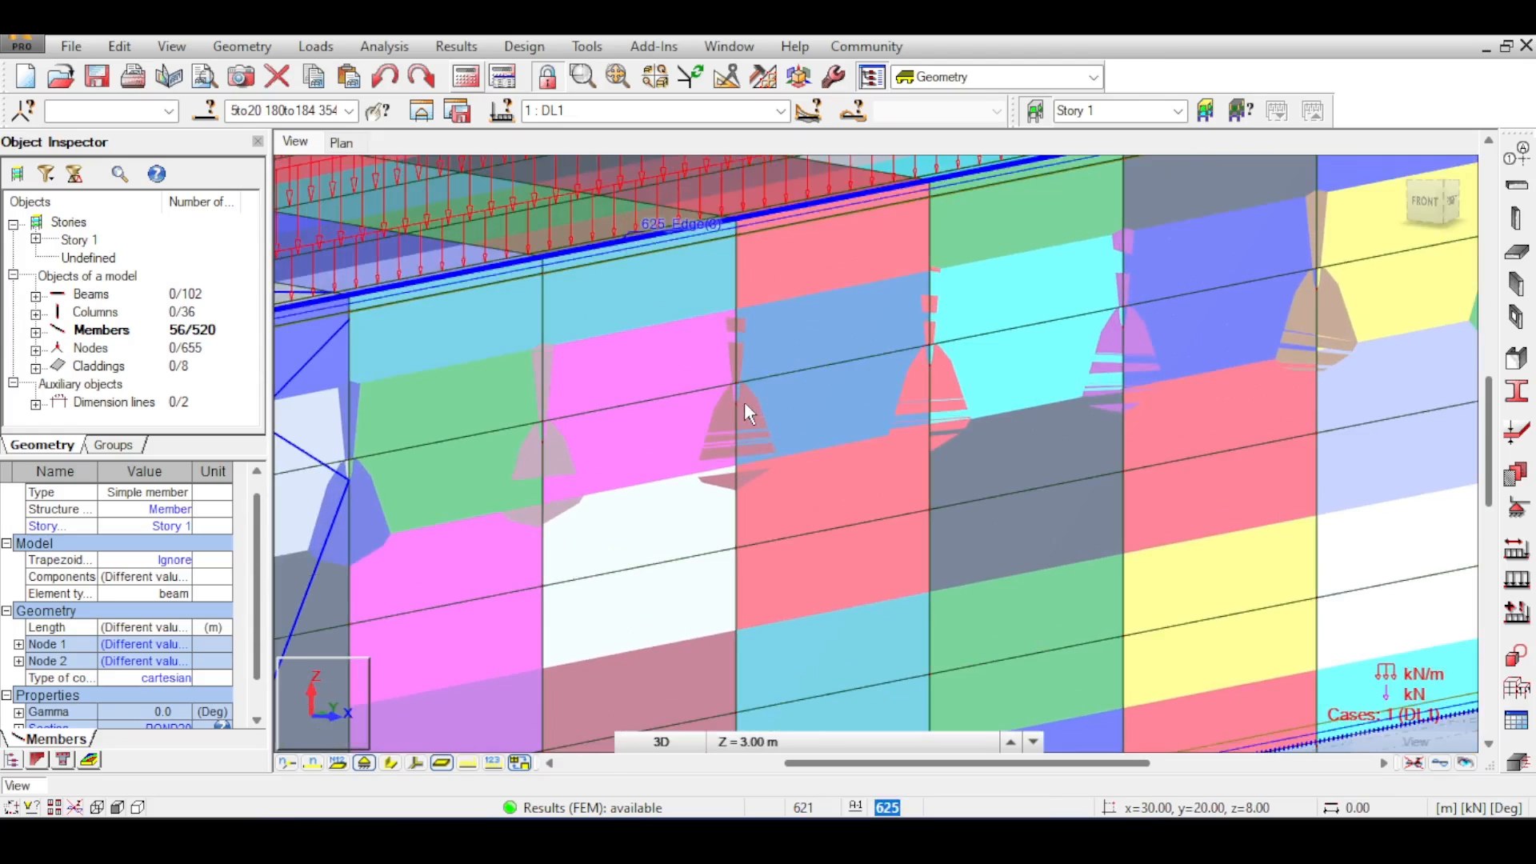
pyautogui.scroll(2, 744, 405)
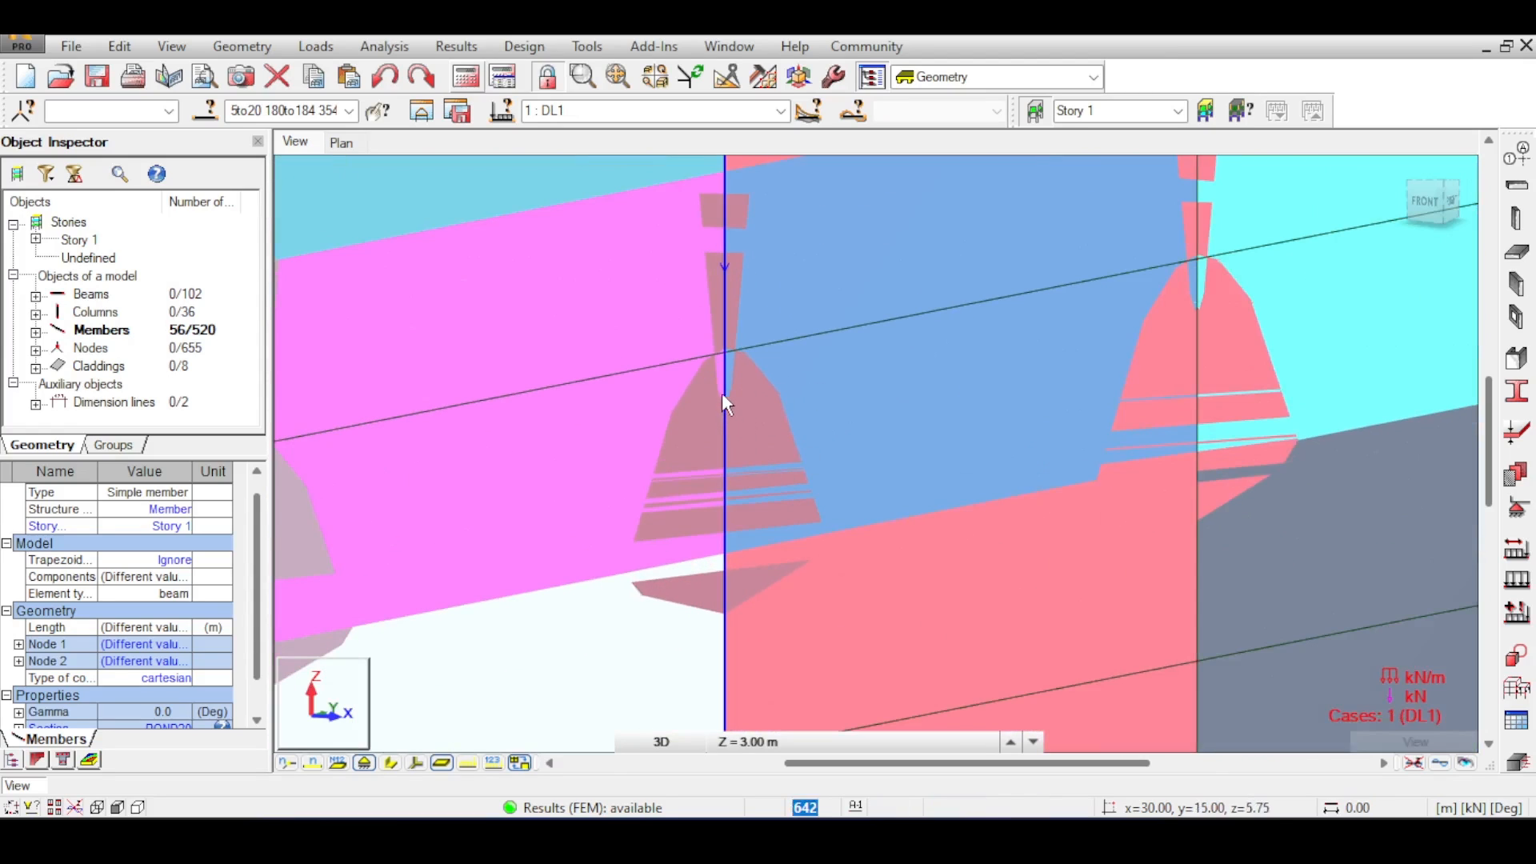
pyautogui.scroll(-6, 721, 391)
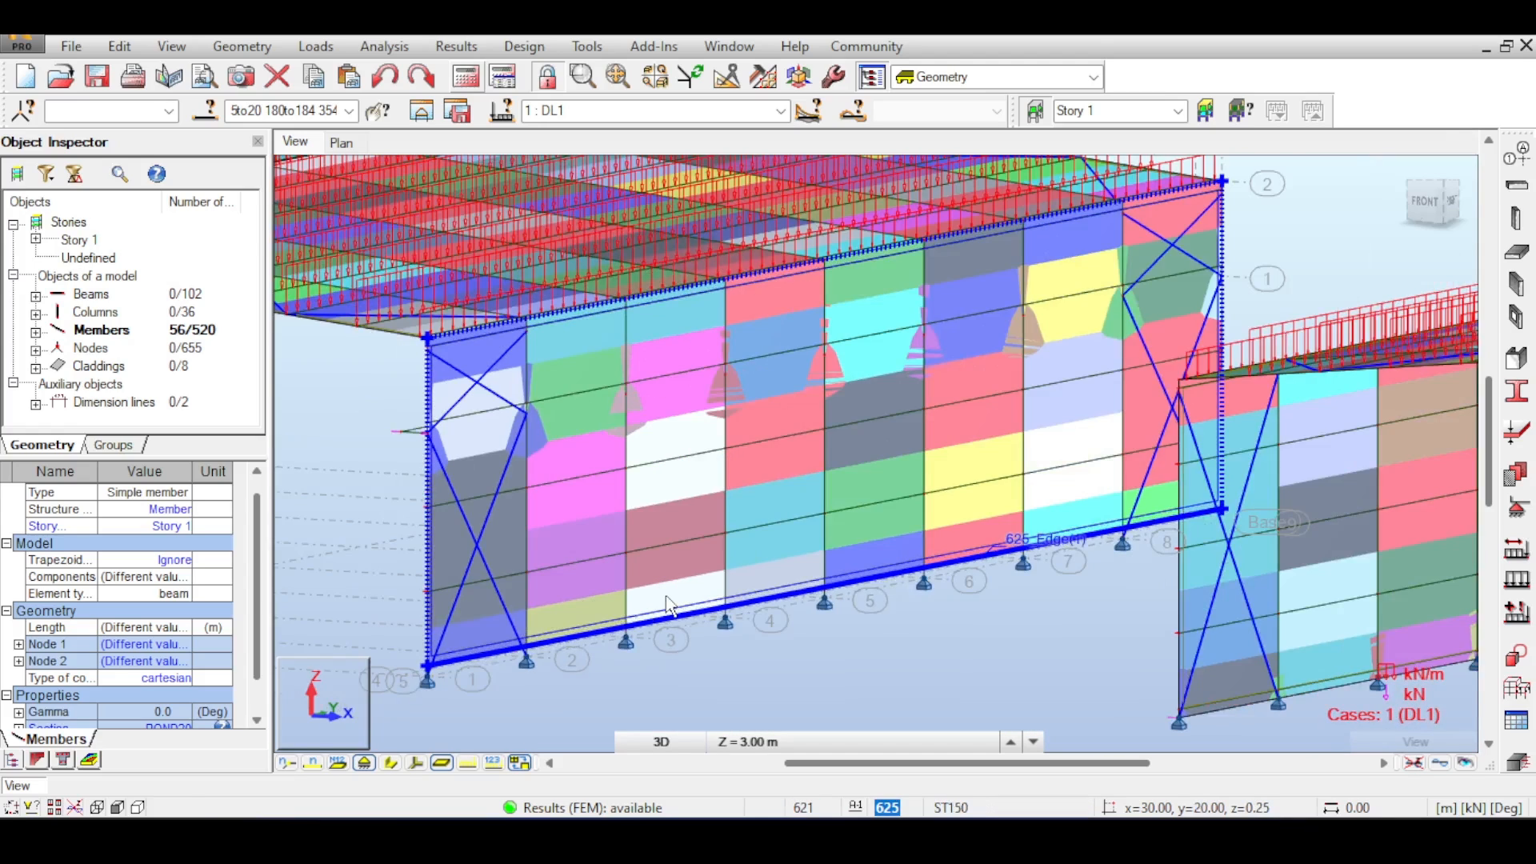
pyautogui.click(666, 595)
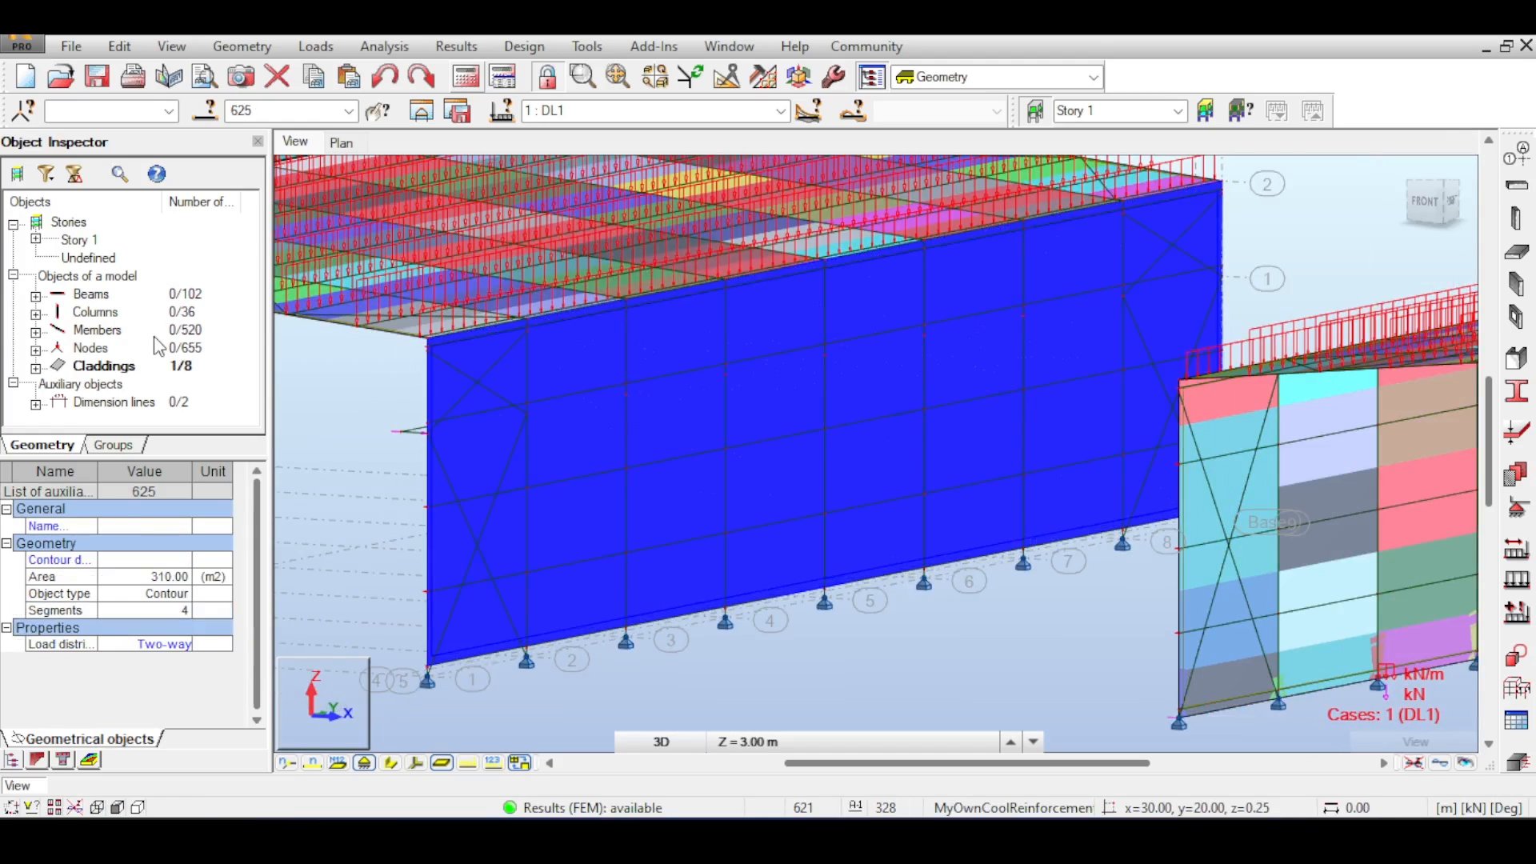
# - Display the local axes of the selected side wall cladding to check its orientation
pyautogui.click(148, 647)
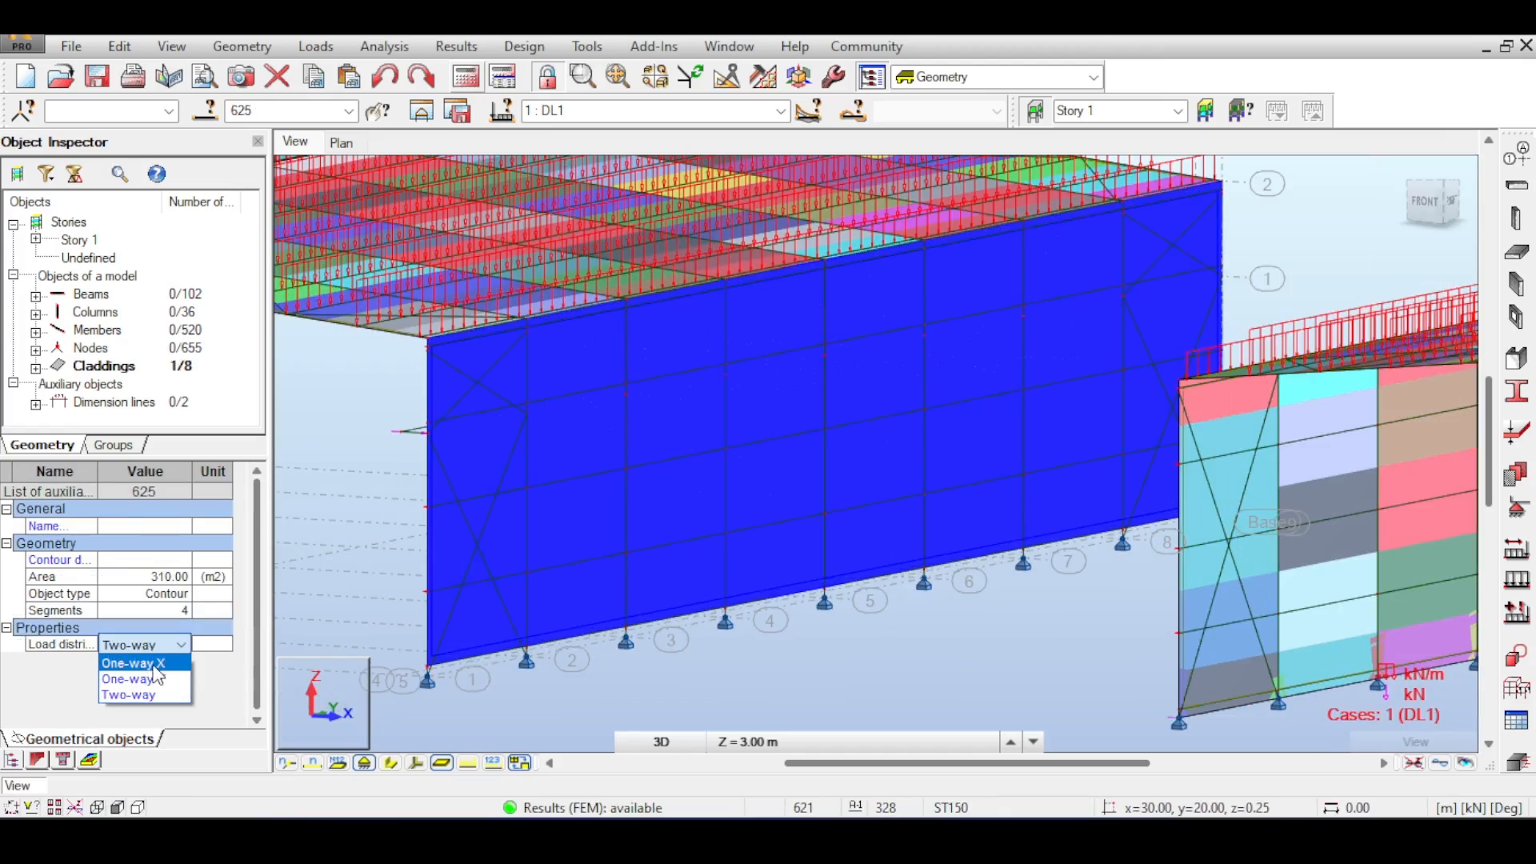
pyautogui.click(256, 520)
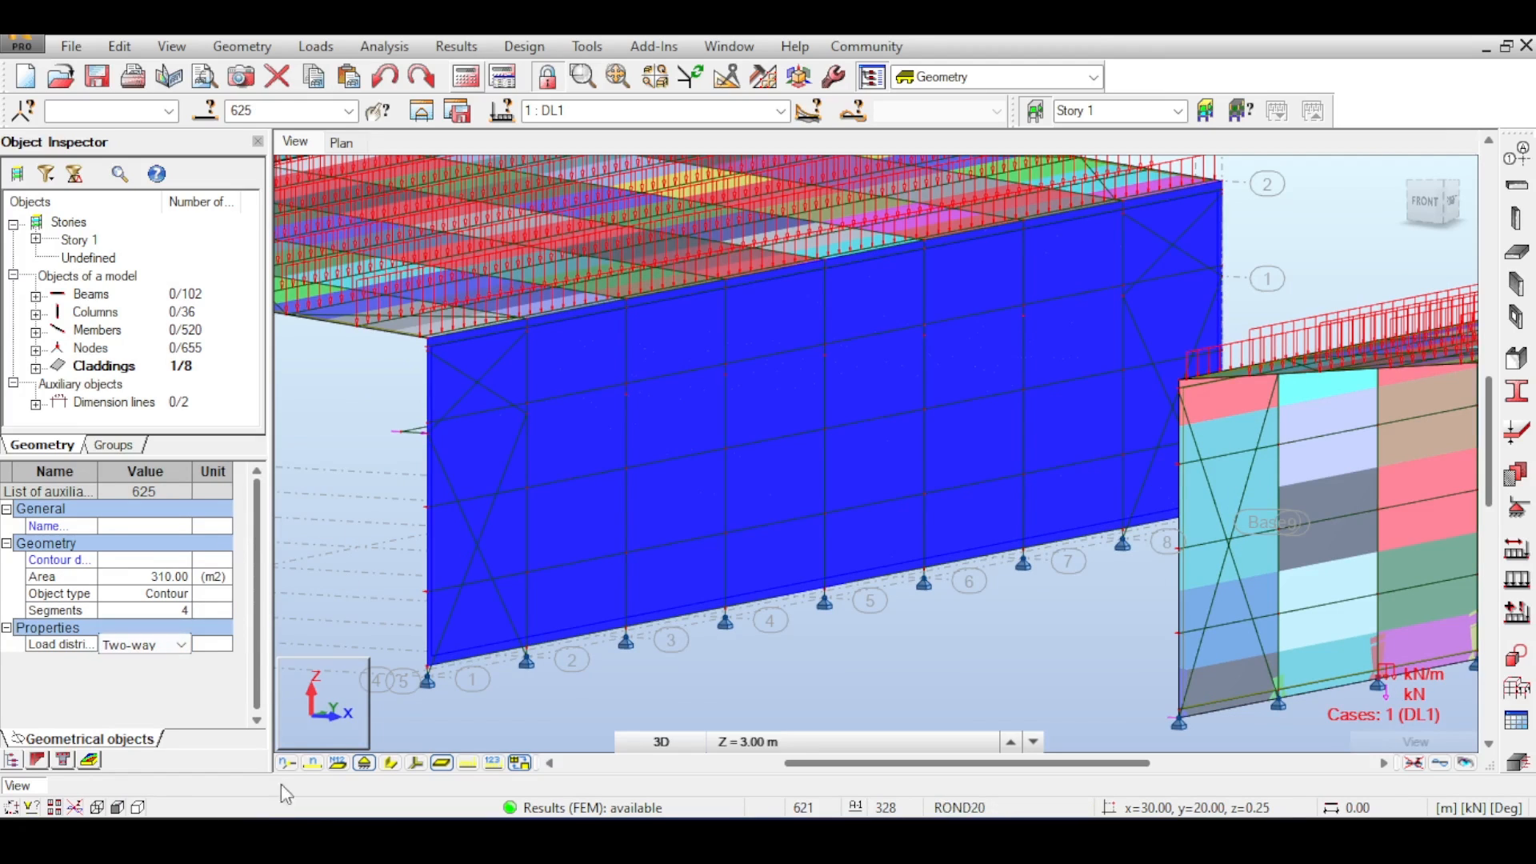
pyautogui.click(416, 763)
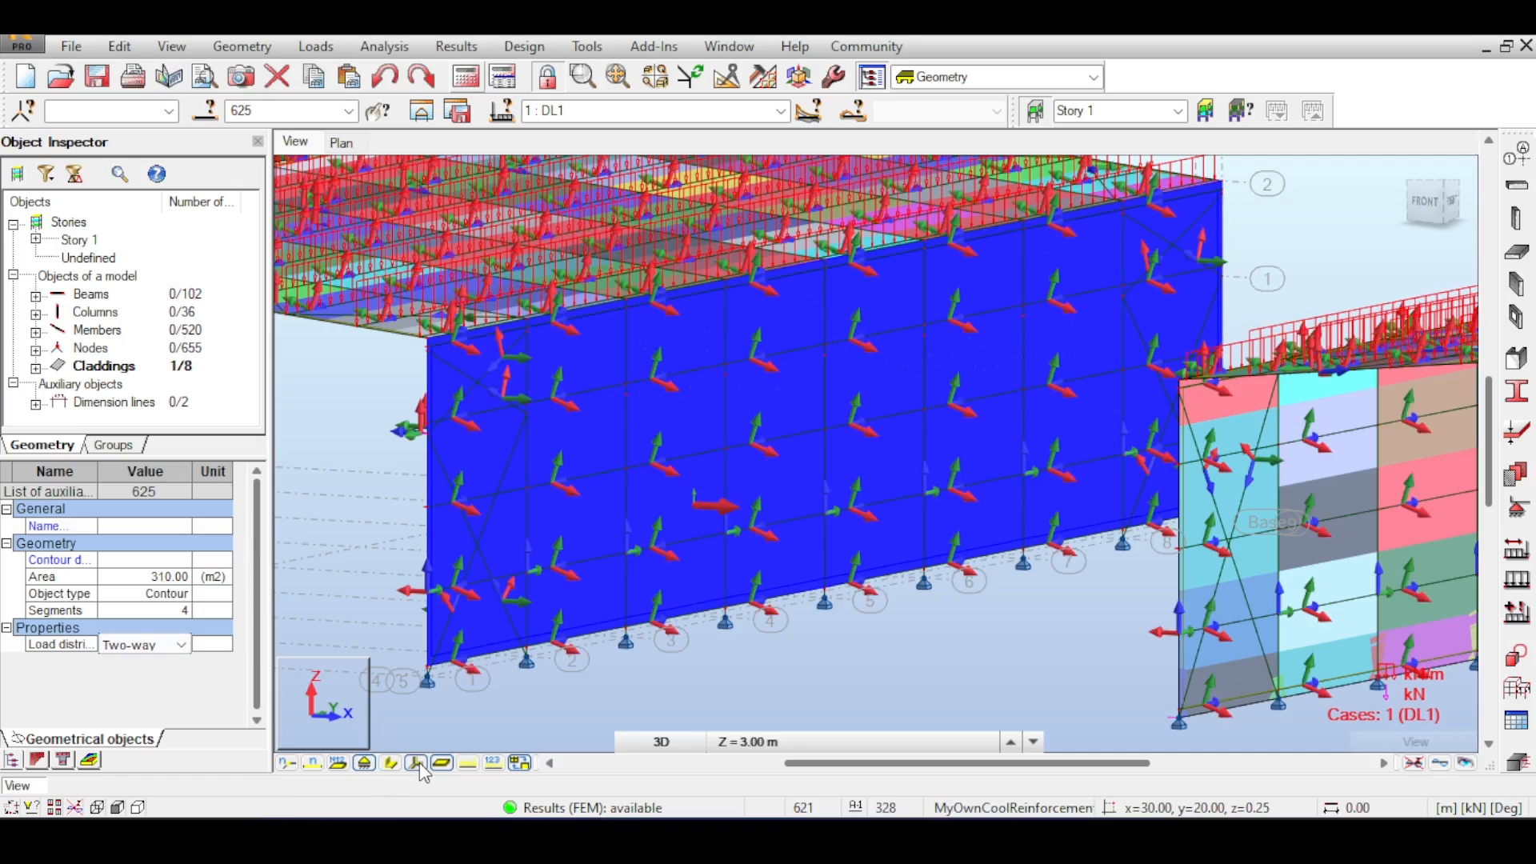
# - Set the side wall cladding's load distribution to One-way Y and accept the change to the results status
pyautogui.click(172, 650)
pyautogui.click(144, 679)
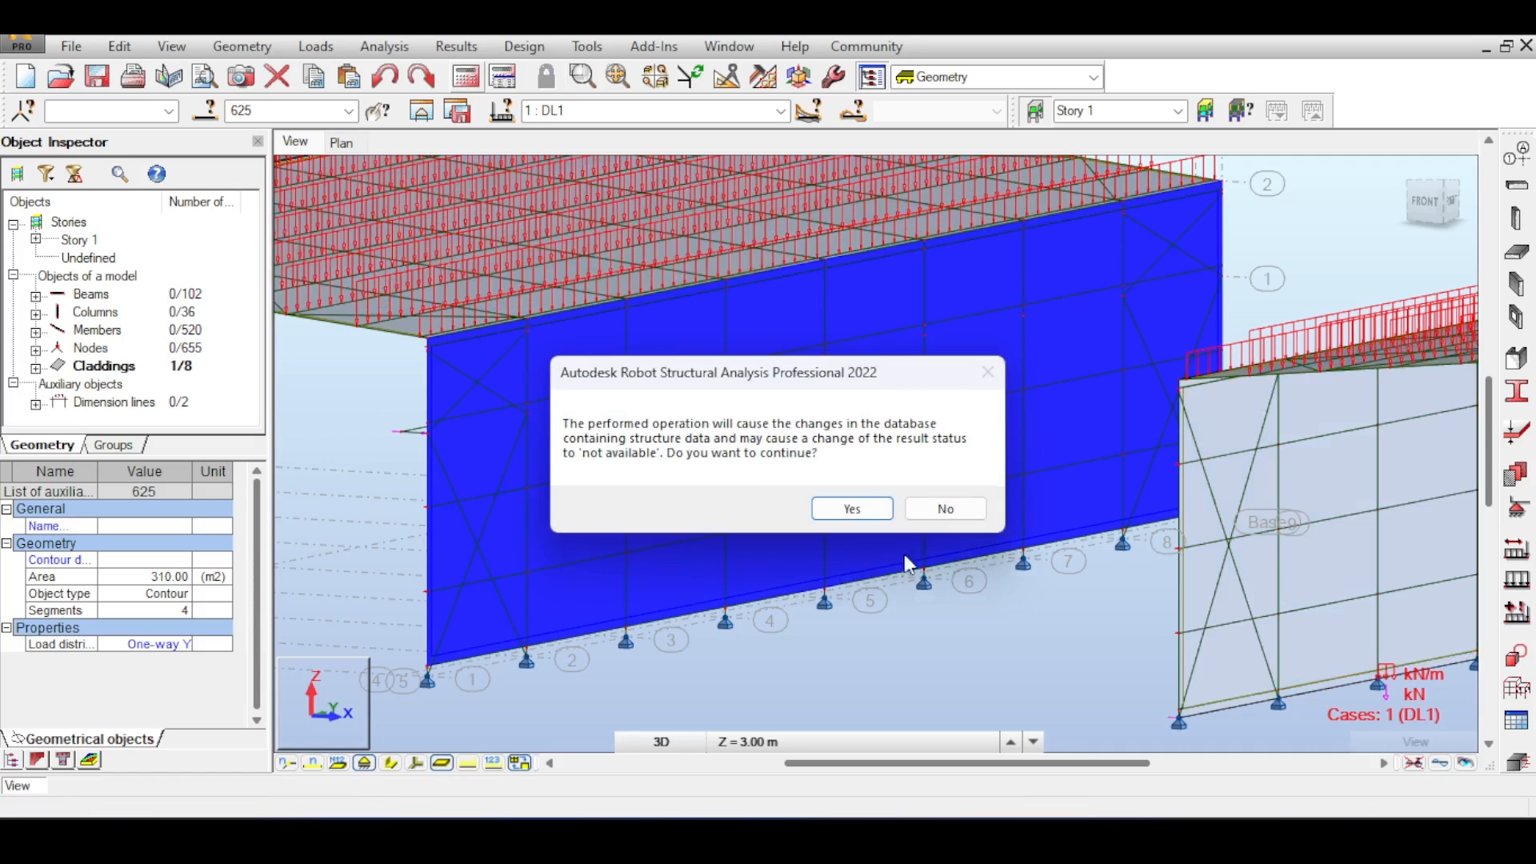
pyautogui.click(852, 509)
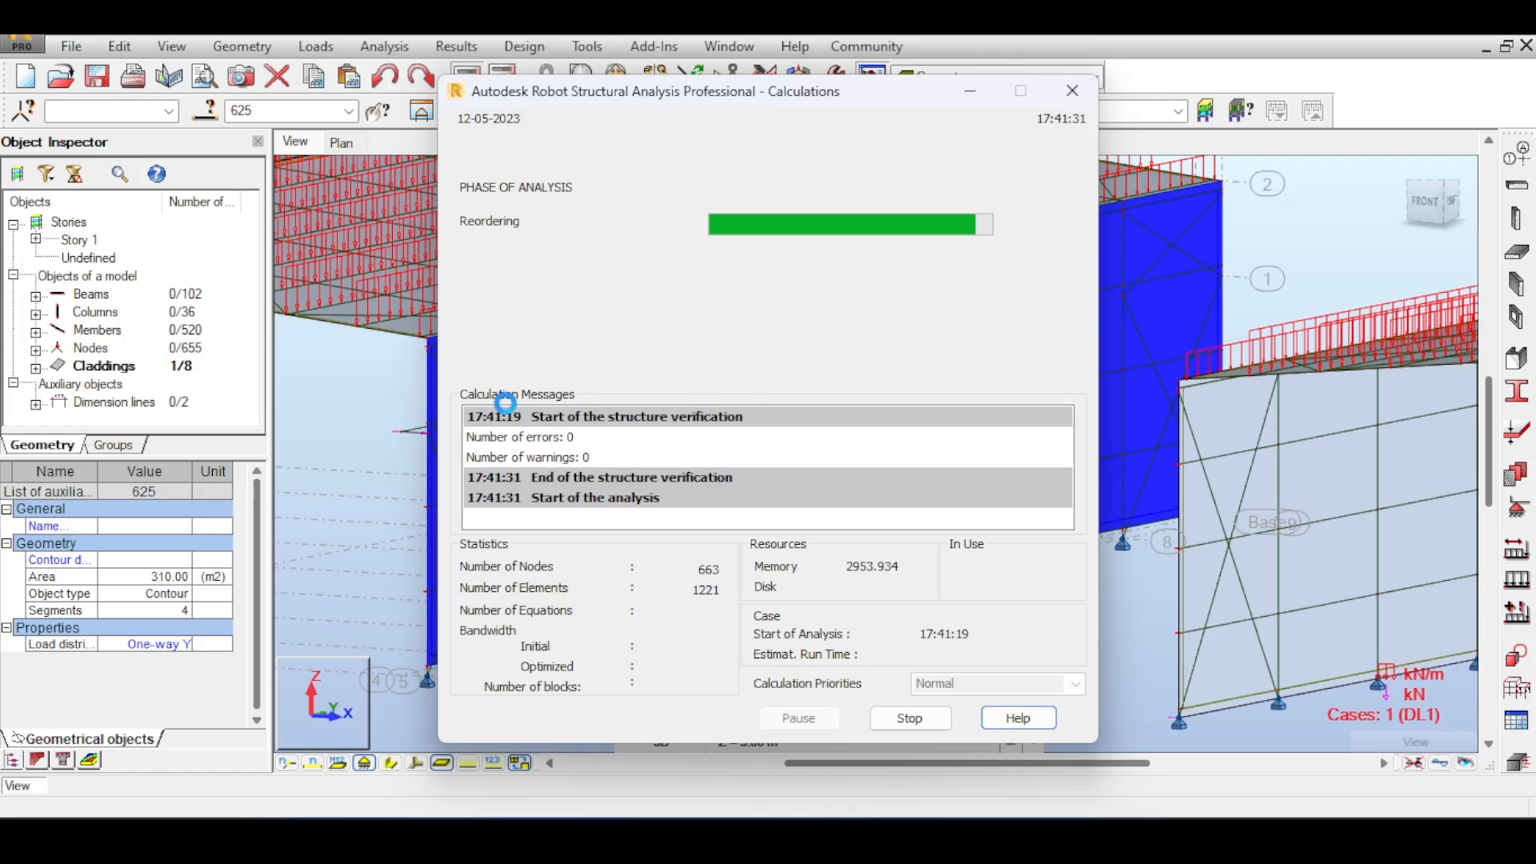
# - Zoom and orbit around the side wall's corner to examine the updated load distribution regions and bracing
pyautogui.scroll(3, 660, 456)
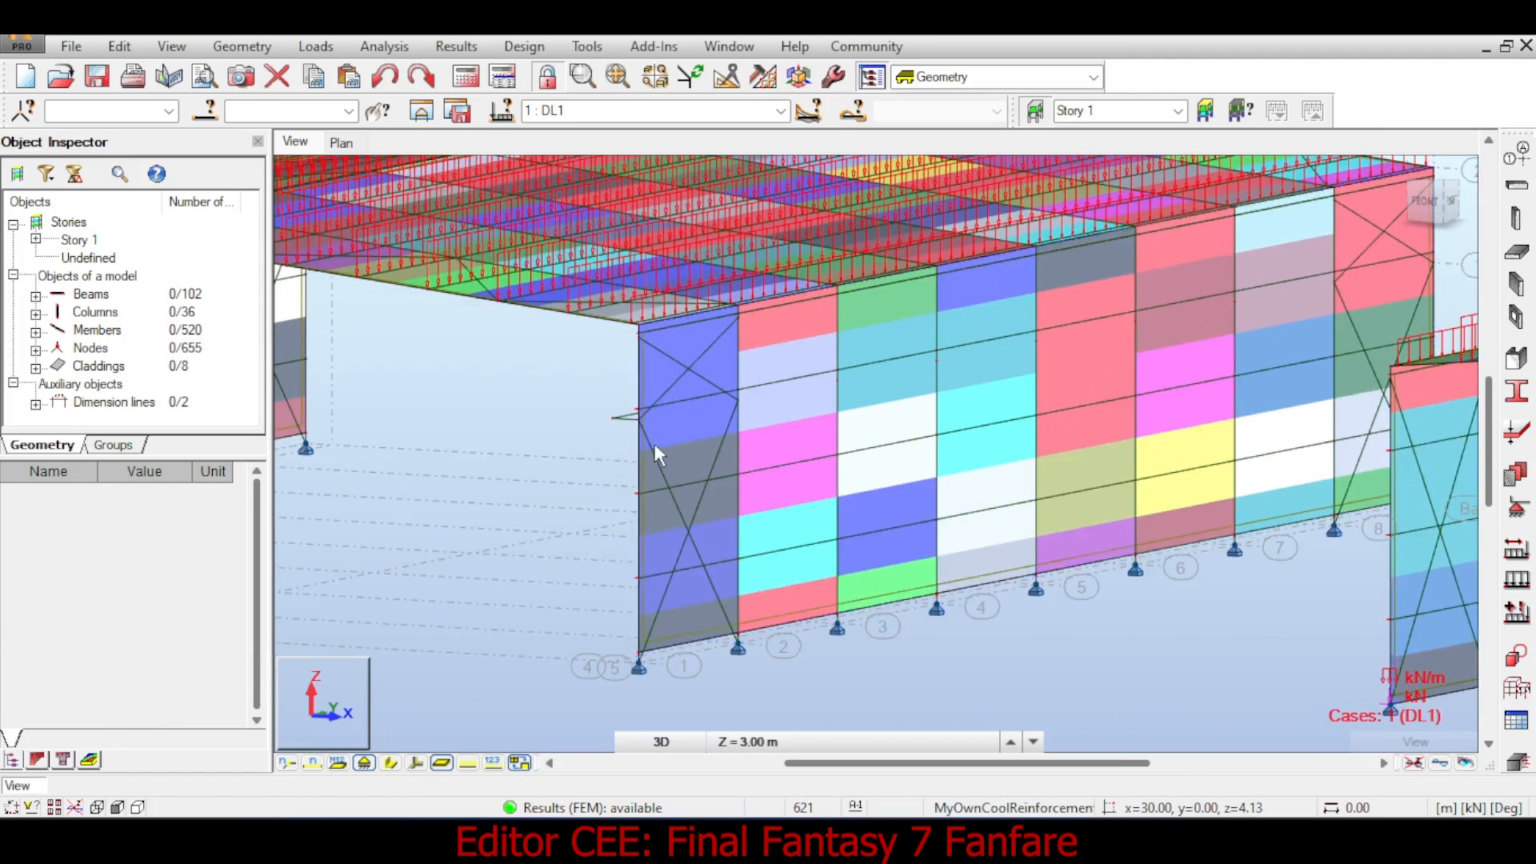
pyautogui.scroll(6, 763, 402)
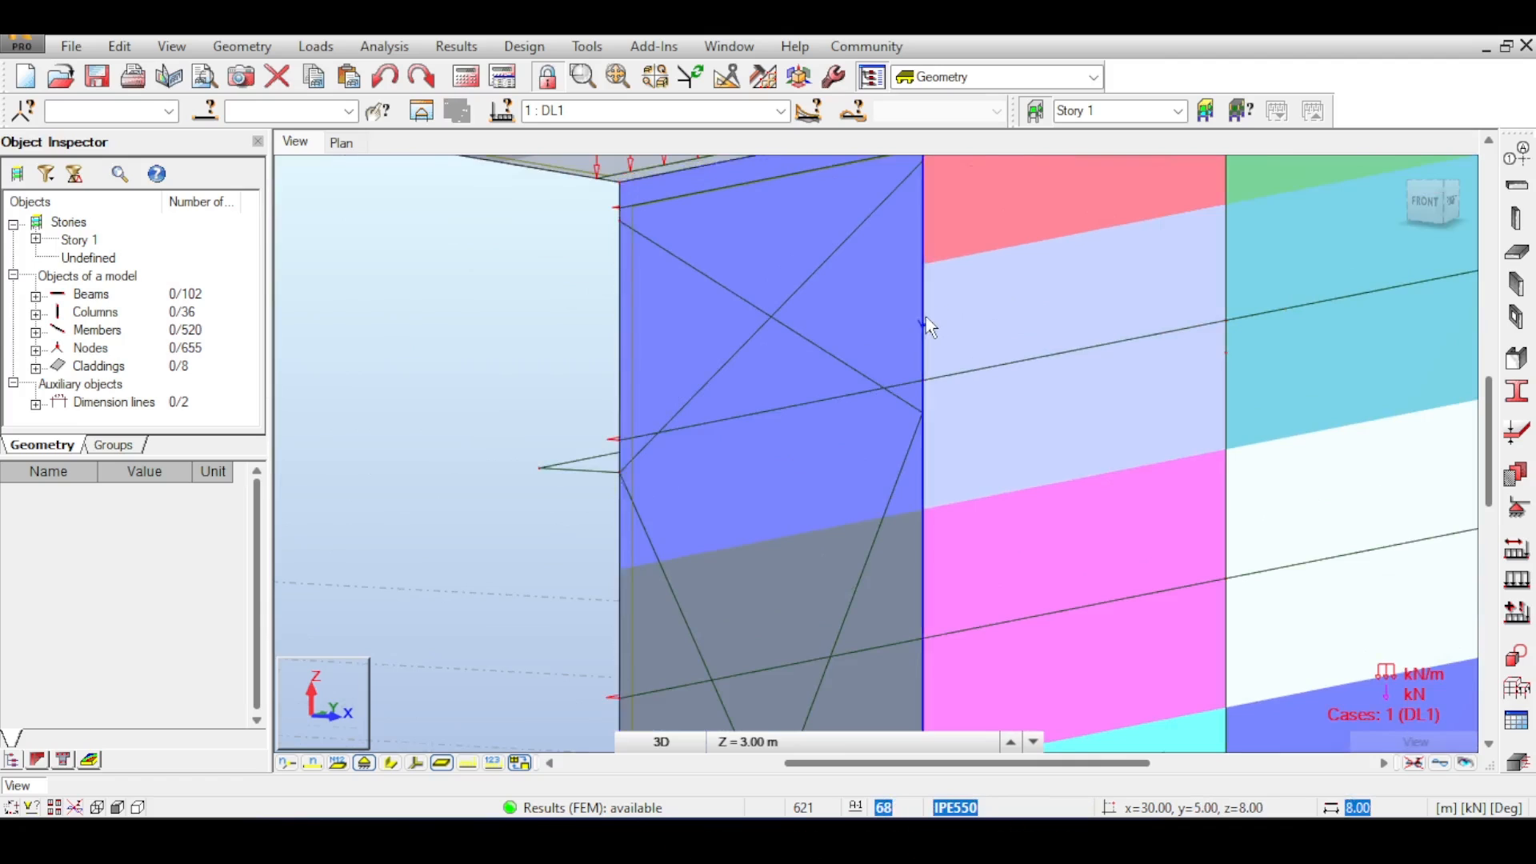
pyautogui.scroll(-3, 946, 320)
pyautogui.moveTo(1426, 203); pyautogui.dragTo(1384, 256)
pyautogui.scroll(3, 880, 272)
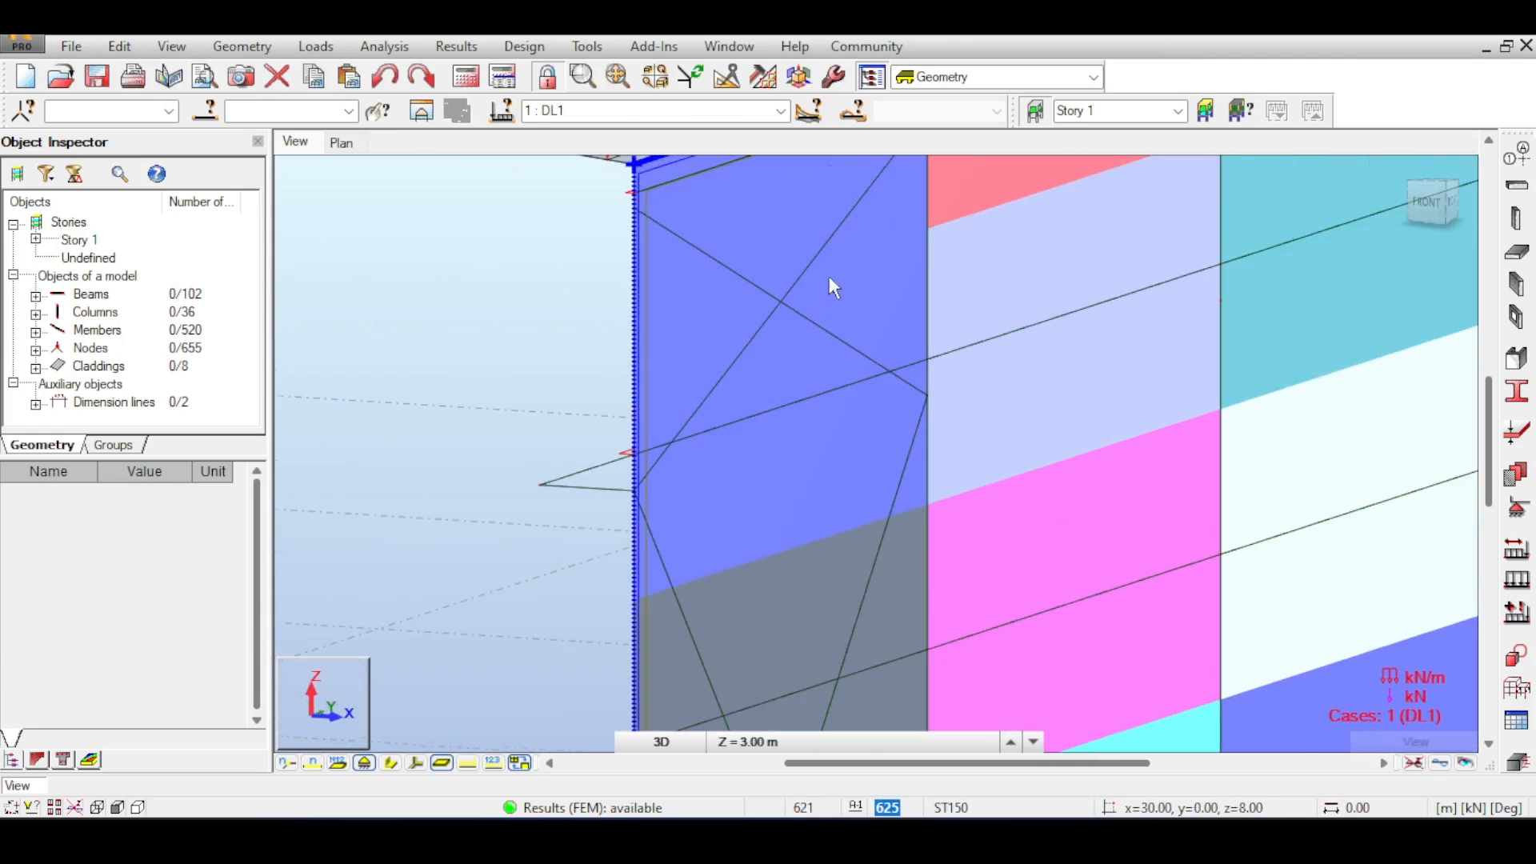
pyautogui.moveTo(848, 272); pyautogui.dragTo(812, 446, button='middle')
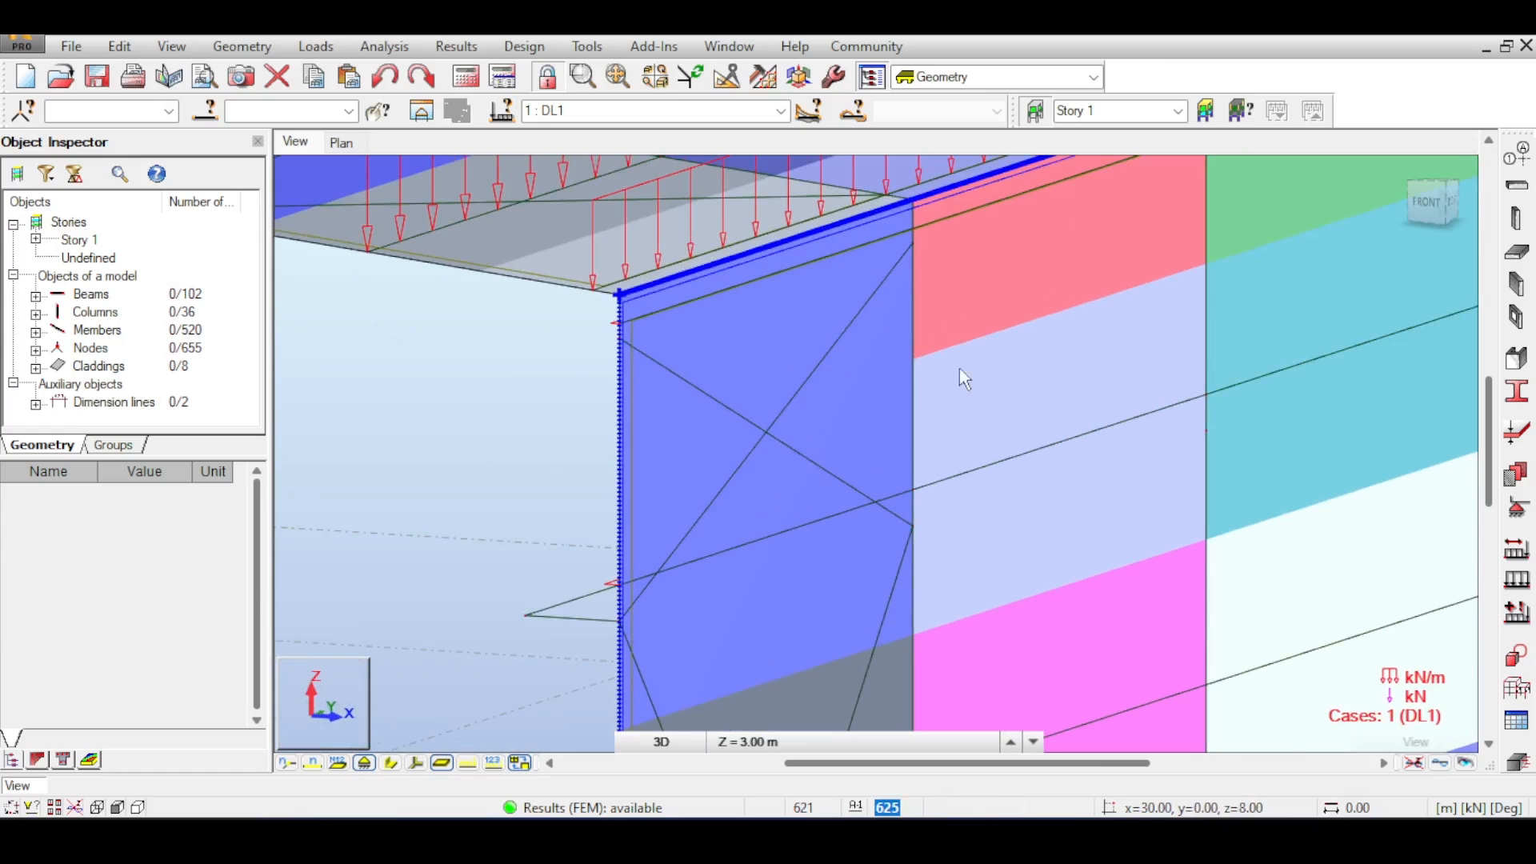
pyautogui.moveTo(887, 367); pyautogui.dragTo(918, 364, button='middle')
pyautogui.scroll(-1, 1254, 224)
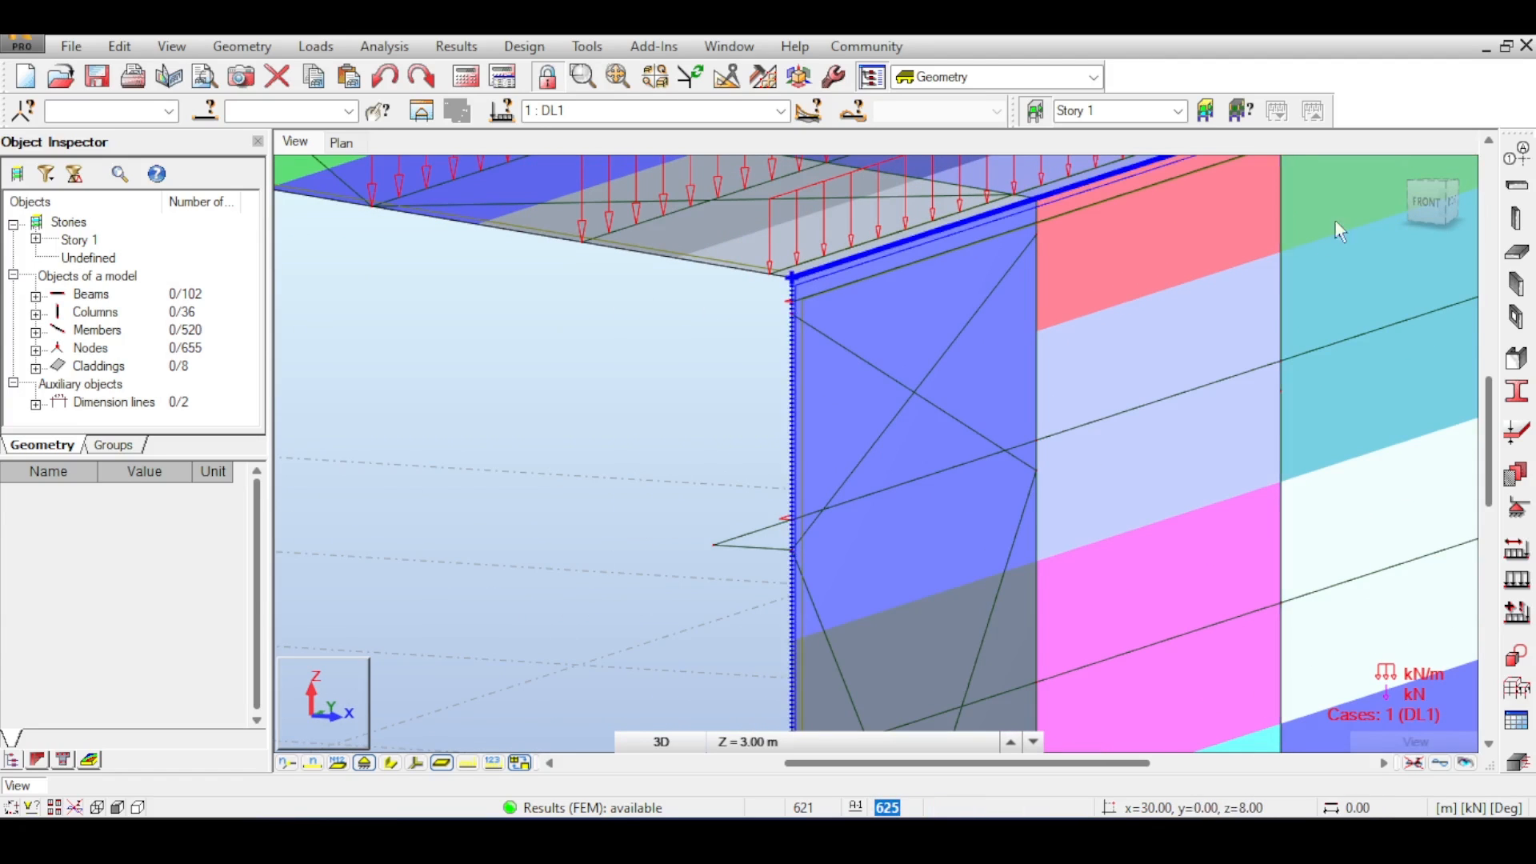
pyautogui.click(1418, 200)
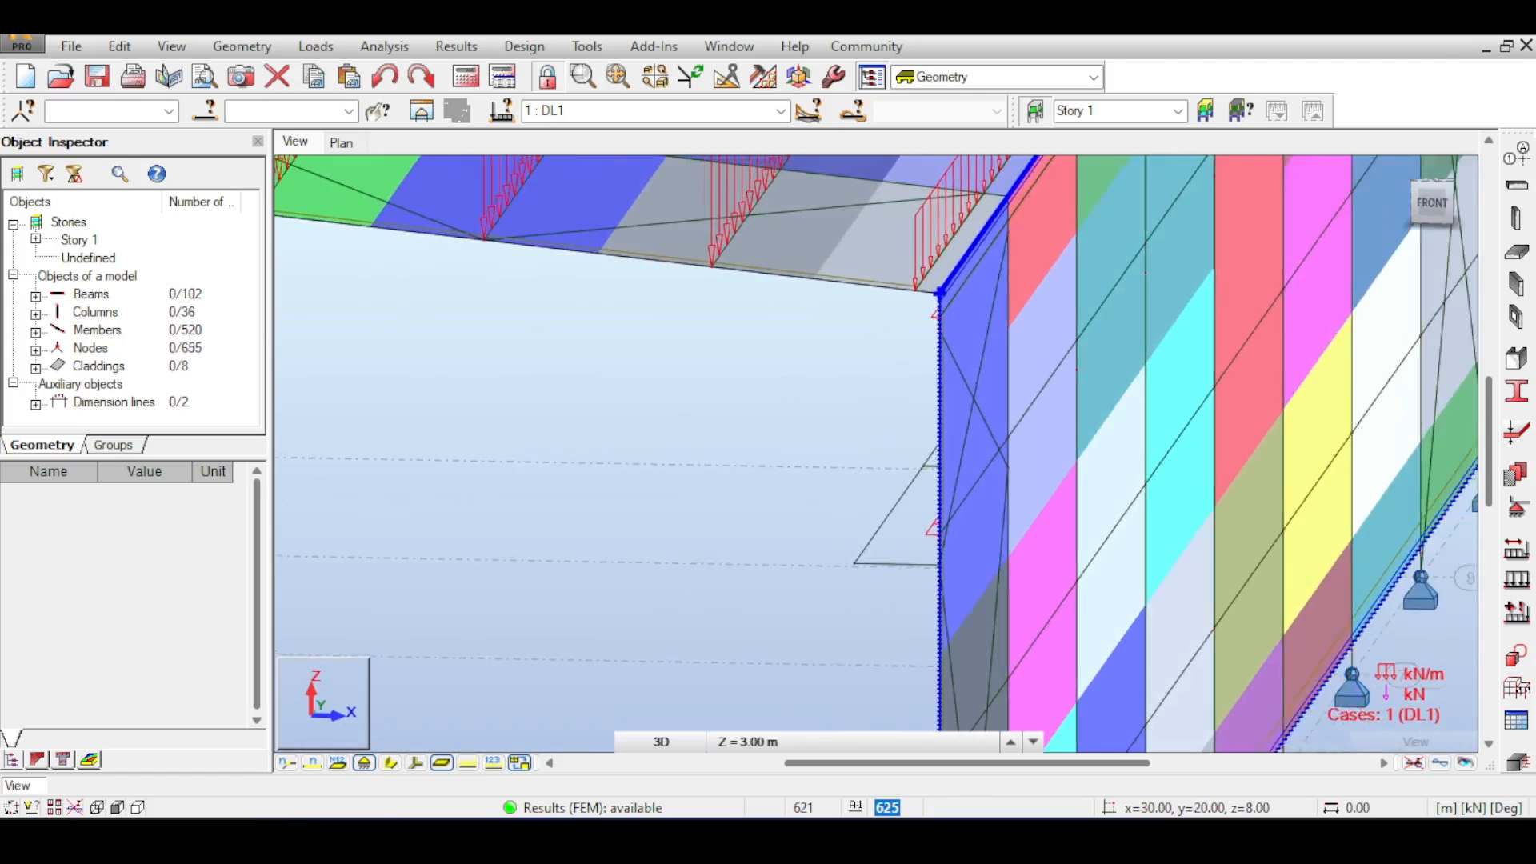
pyautogui.moveTo(1428, 202); pyautogui.dragTo(1445, 197)
pyautogui.scroll(4, 1030, 418)
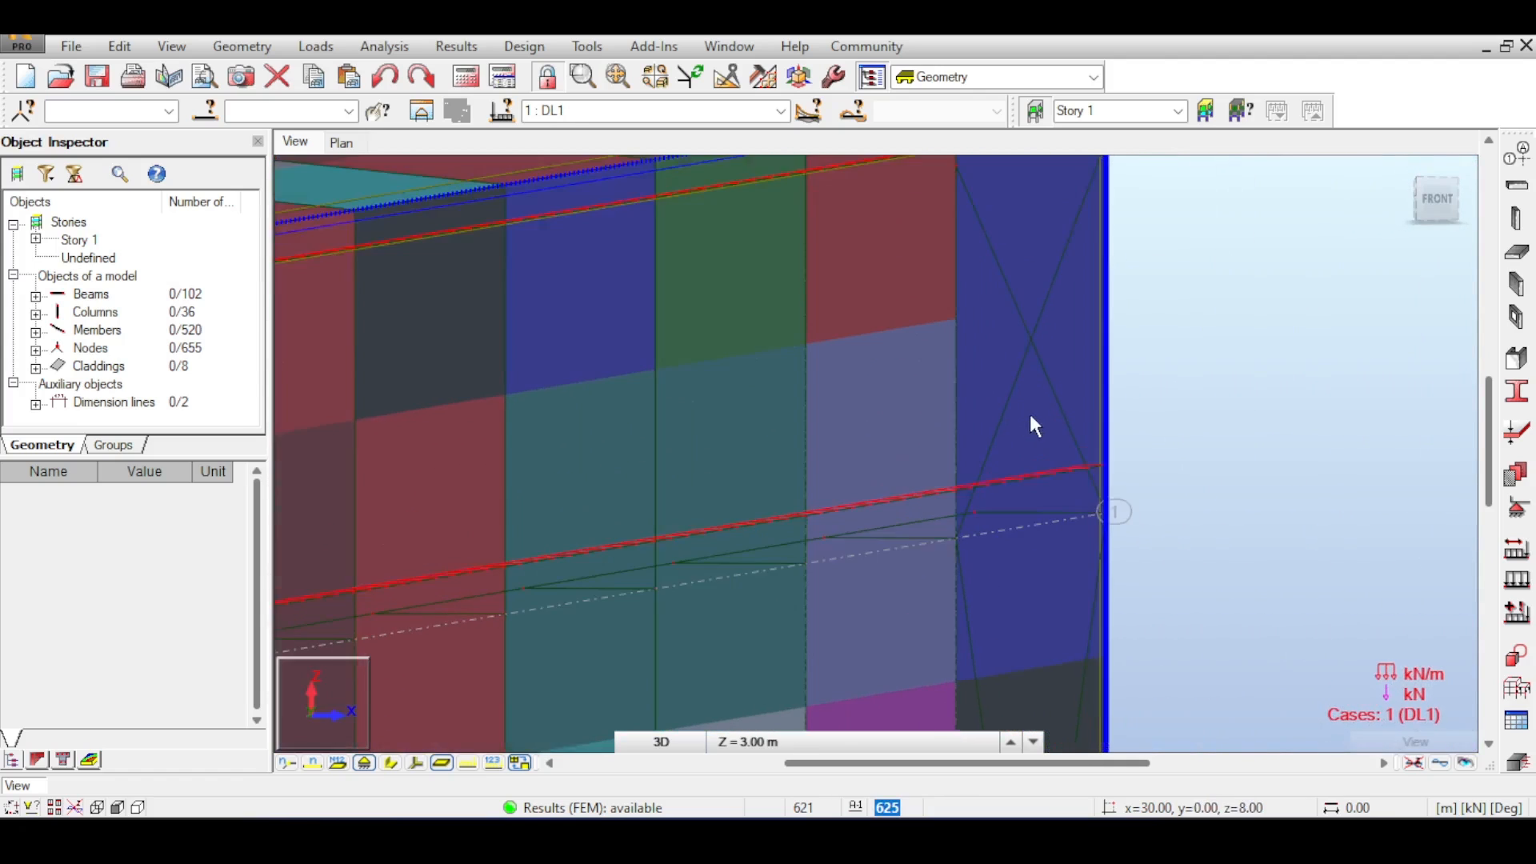
pyautogui.click(1427, 199)
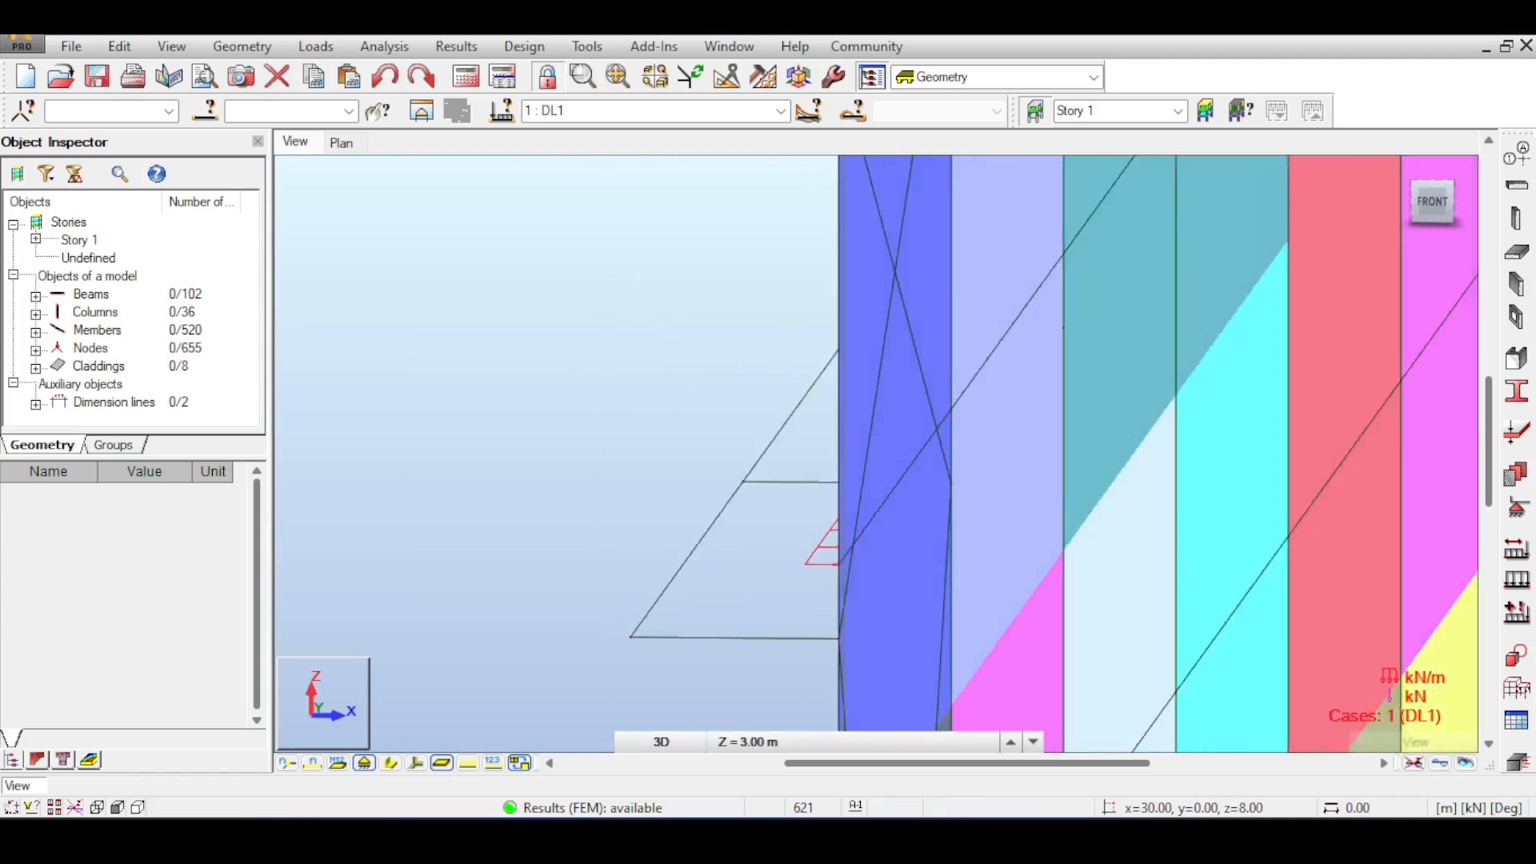
pyautogui.moveTo(1428, 200); pyautogui.dragTo(1448, 198)
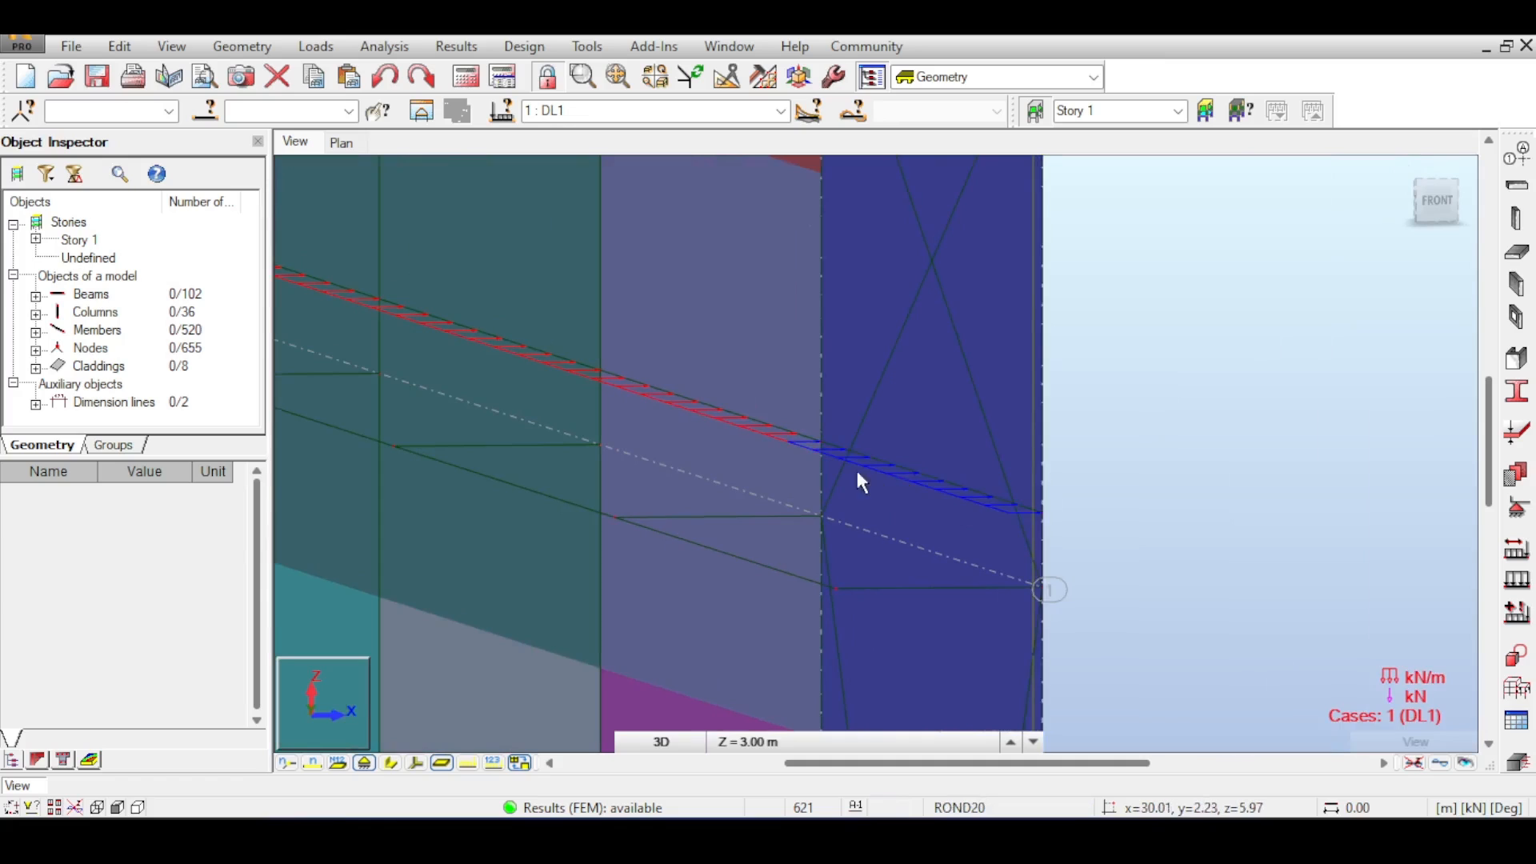
pyautogui.scroll(-6, 968, 424)
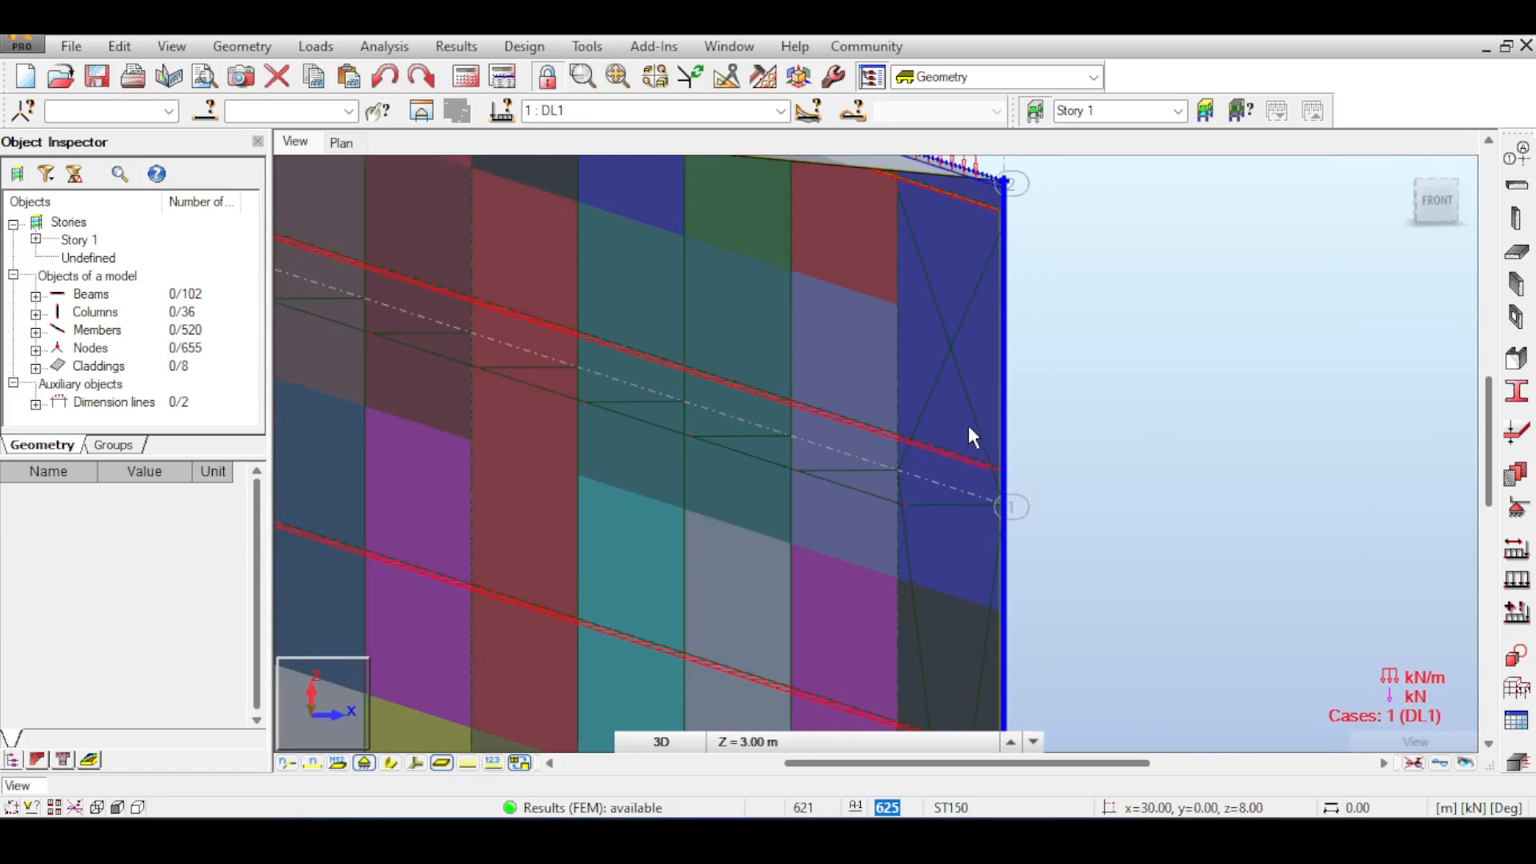
pyautogui.moveTo(893, 443); pyautogui.dragTo(1278, 394, button='middle')
pyautogui.moveTo(954, 478); pyautogui.dragTo(1182, 451, button='middle')
pyautogui.scroll(-1, 1046, 482)
pyautogui.scroll(5, 536, 400)
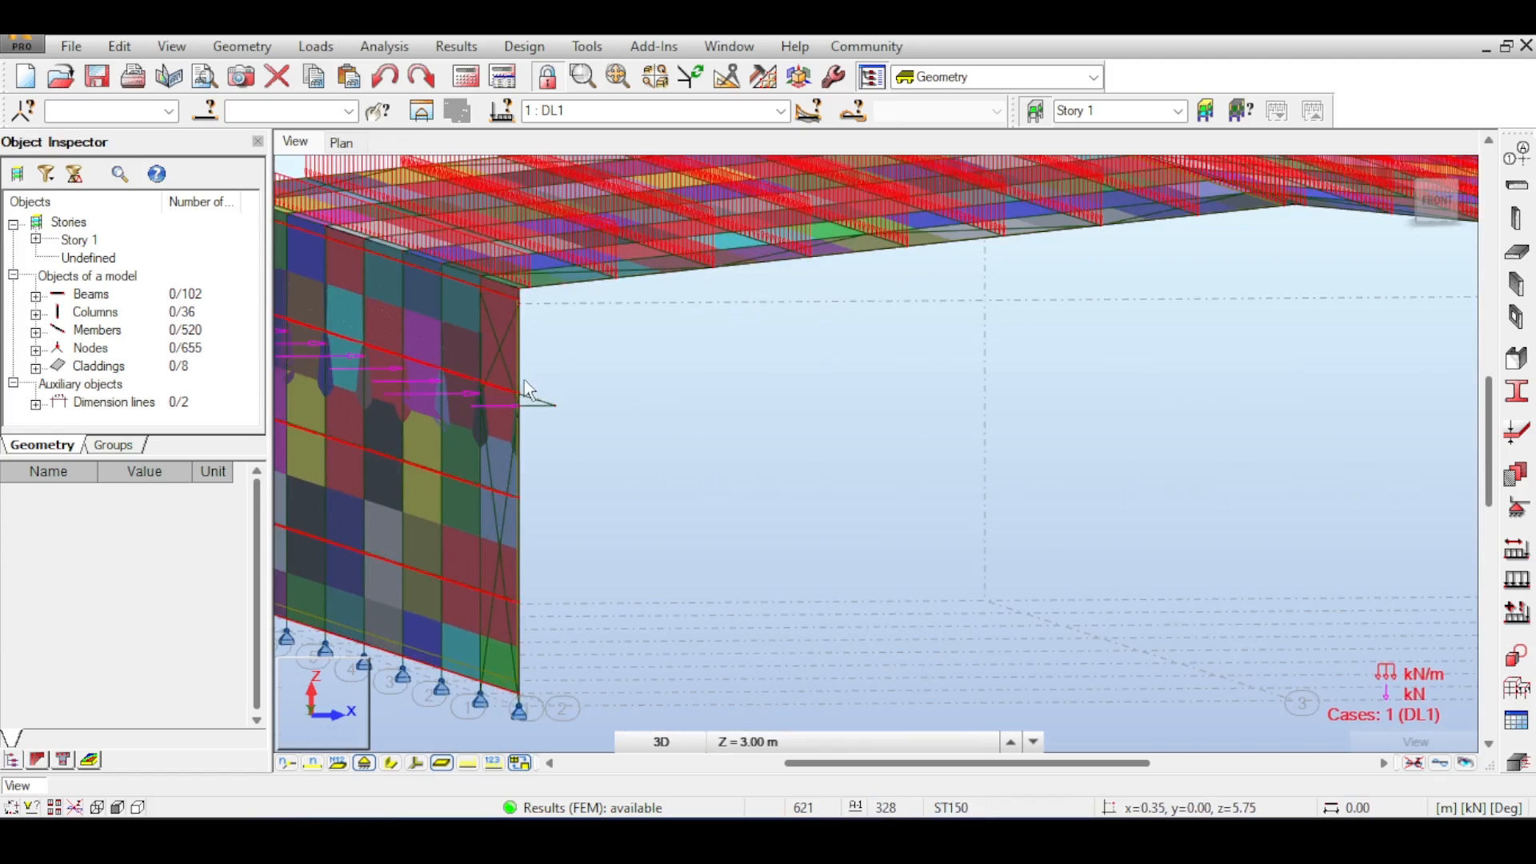
# - Orbit around the end wall's corner column and bracing to examine the cladding's distribution regions
pyautogui.moveTo(933, 389); pyautogui.dragTo(1066, 377, button='middle')
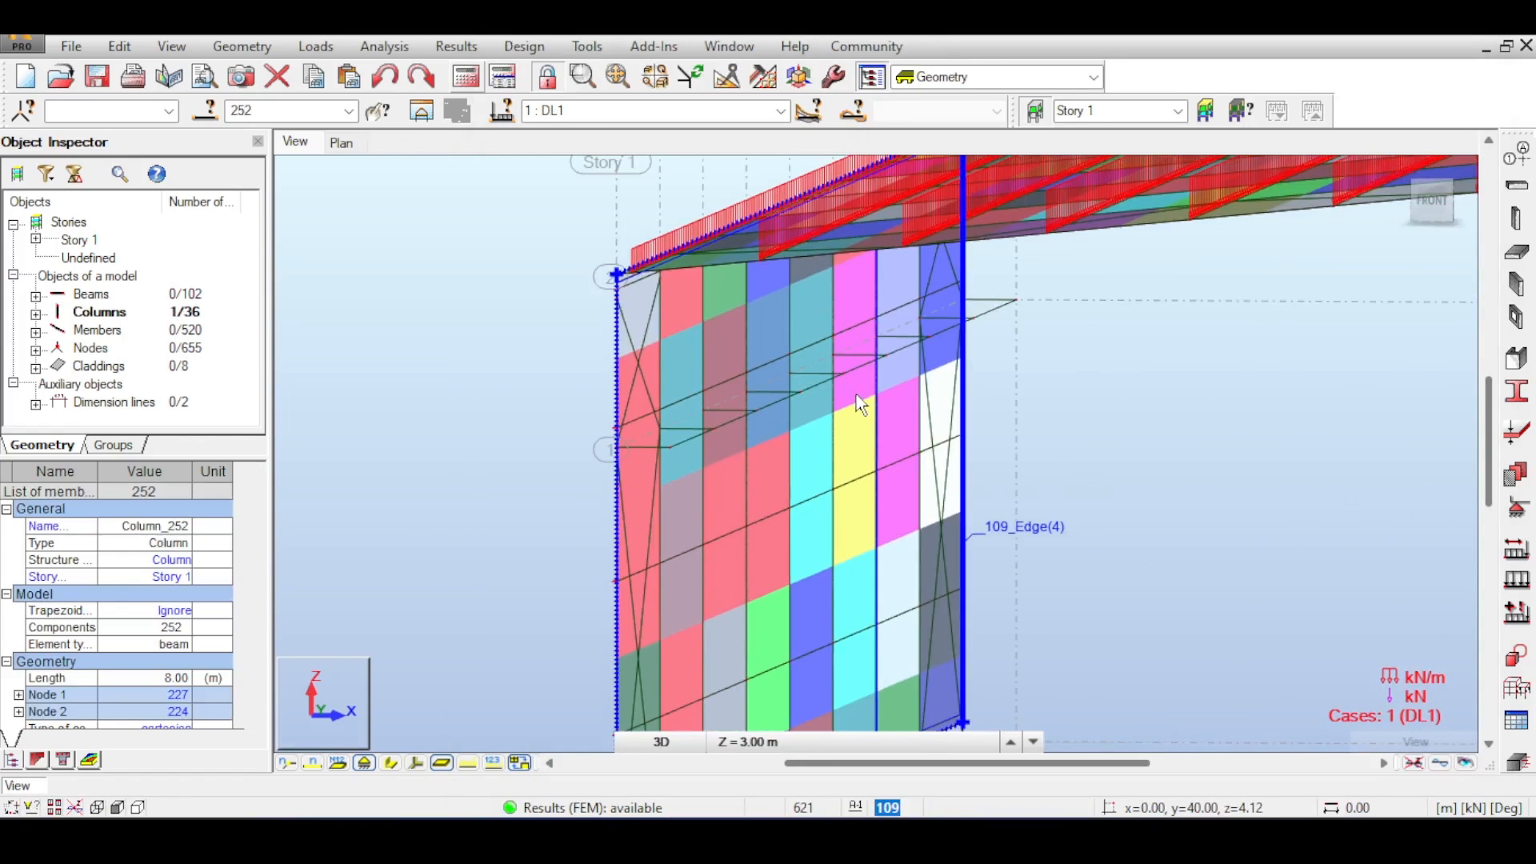
pyautogui.scroll(-1, 856, 405)
pyautogui.moveTo(794, 419); pyautogui.dragTo(631, 416, button='middle')
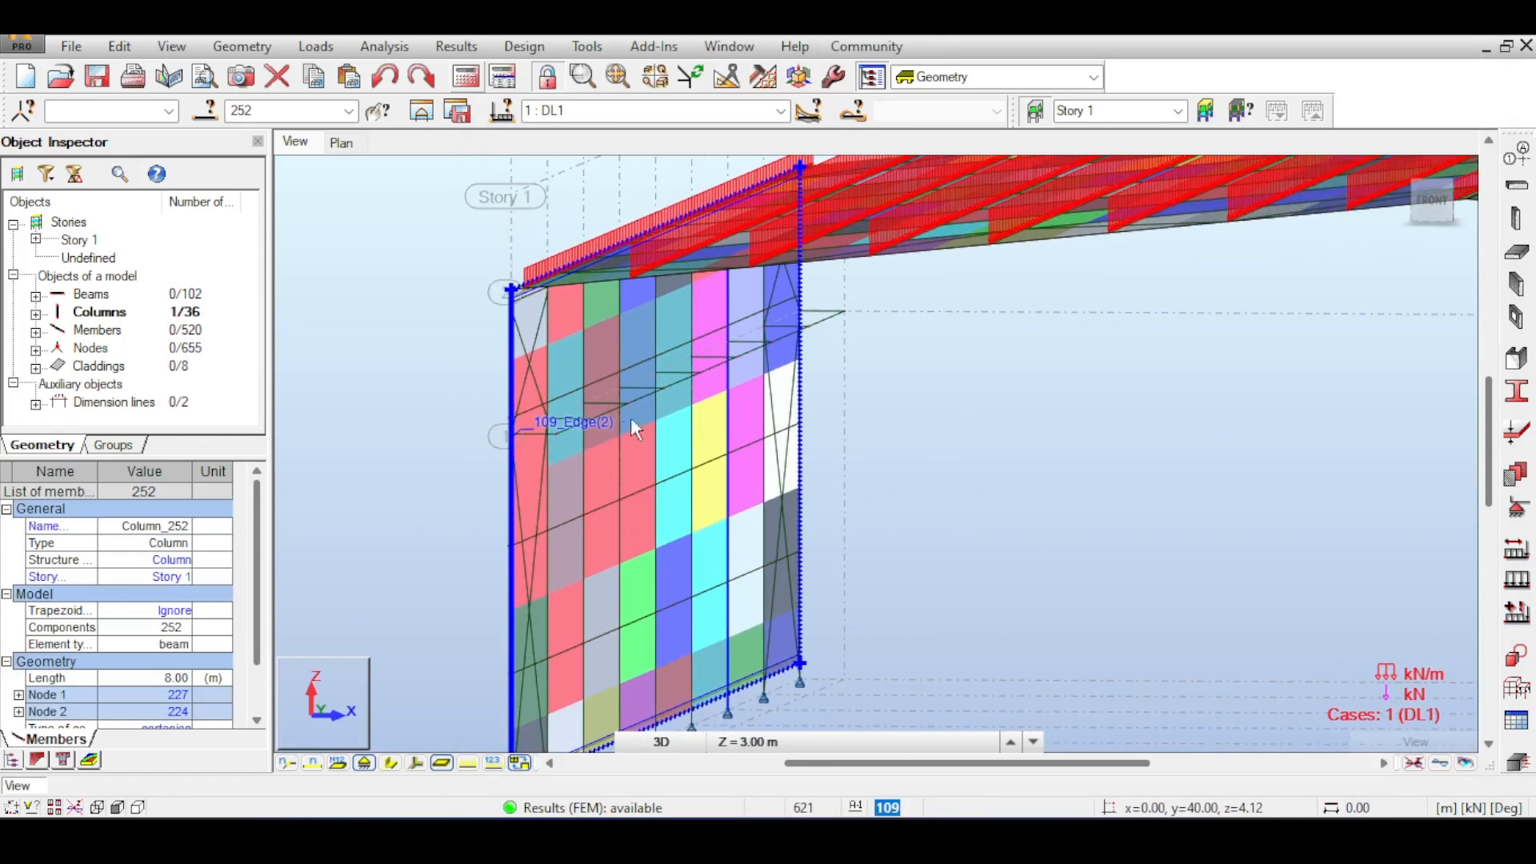
pyautogui.scroll(5, 545, 424)
pyautogui.scroll(2, 544, 425)
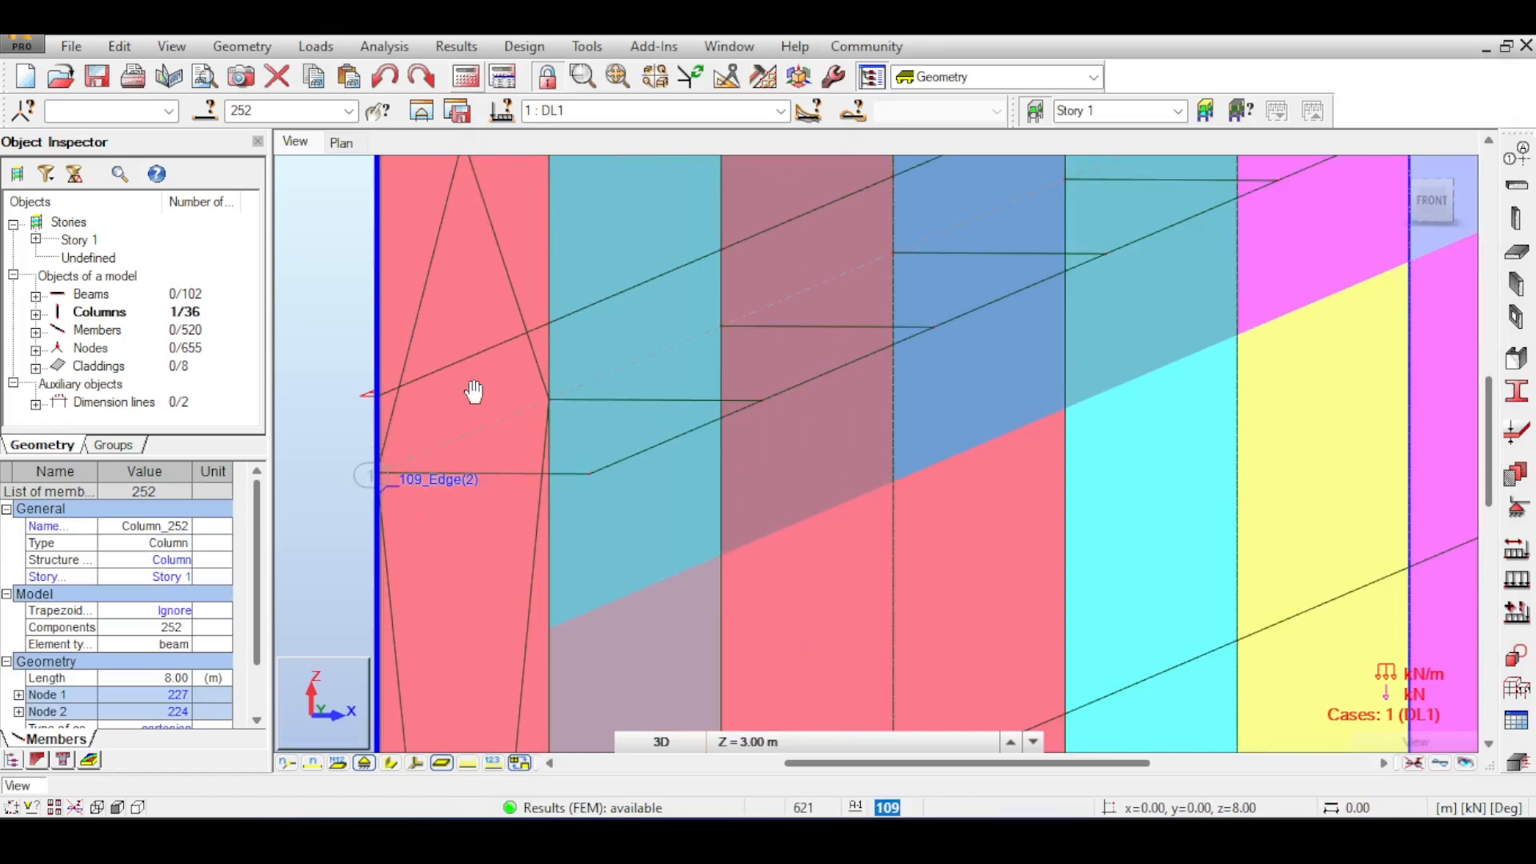
pyautogui.moveTo(475, 393); pyautogui.dragTo(552, 631, button='middle')
pyautogui.scroll(-1, 554, 629)
pyautogui.scroll(-2, 610, 591)
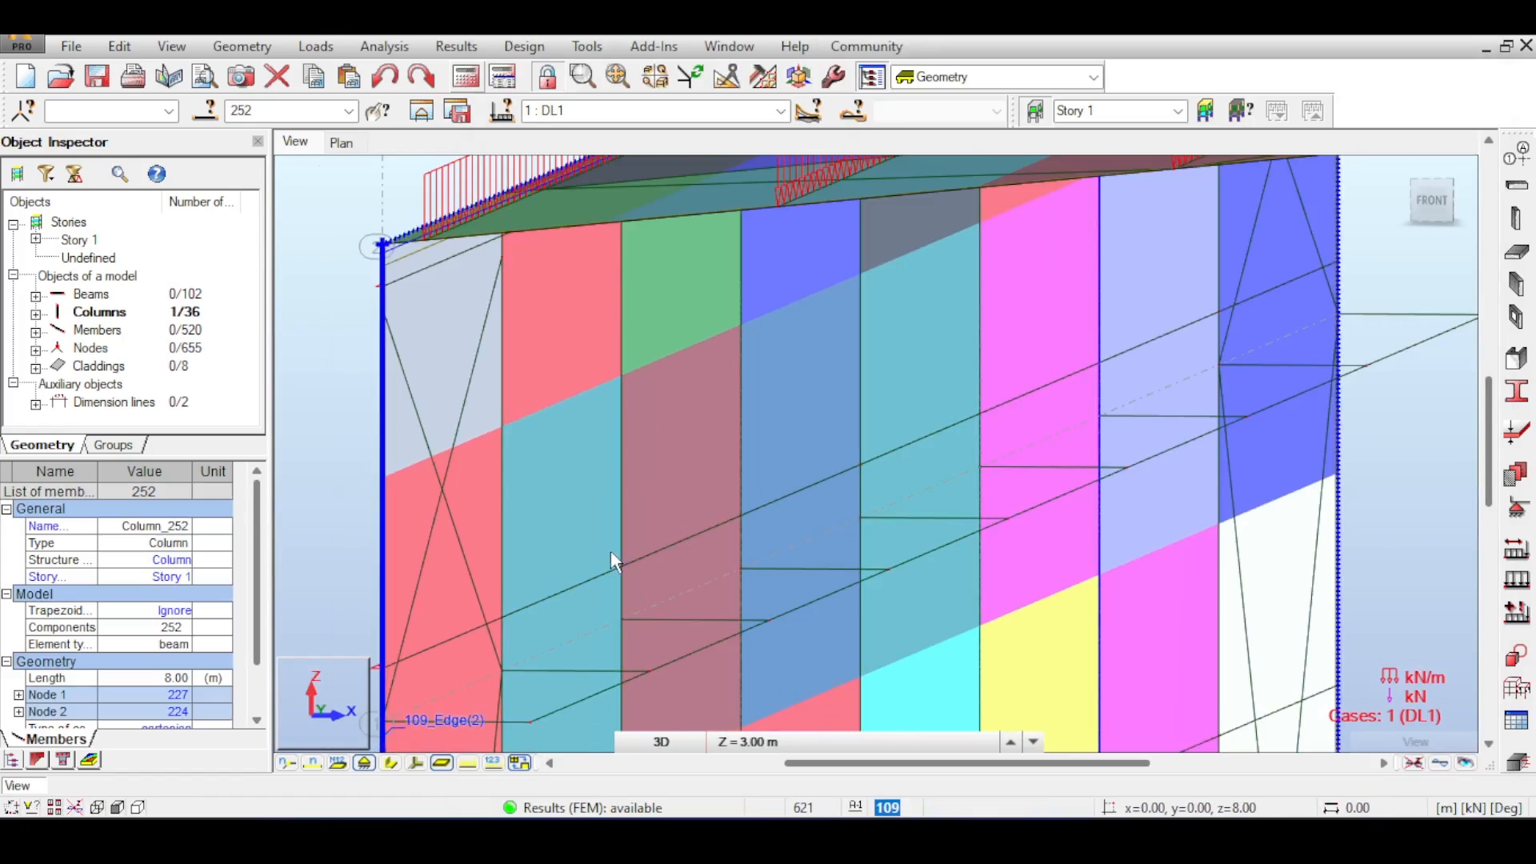
pyautogui.scroll(-2, 662, 453)
pyautogui.moveTo(666, 450); pyautogui.dragTo(628, 422, button='middle')
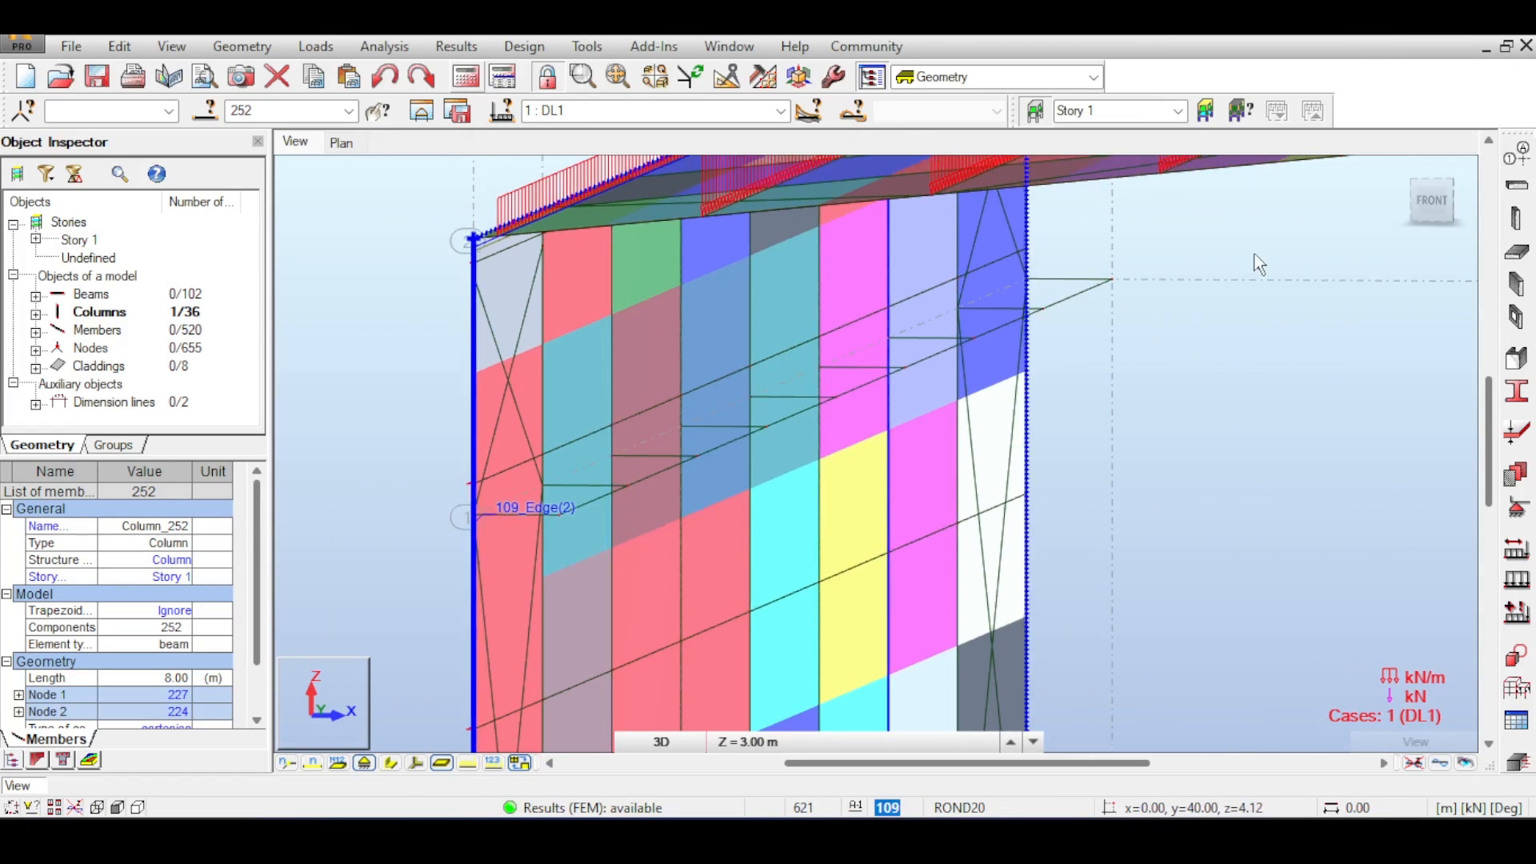
pyautogui.moveTo(1430, 203); pyautogui.dragTo(1470, 203)
pyautogui.moveTo(1250, 423); pyautogui.dragTo(1033, 424, button='middle')
pyautogui.scroll(-4, 1033, 422)
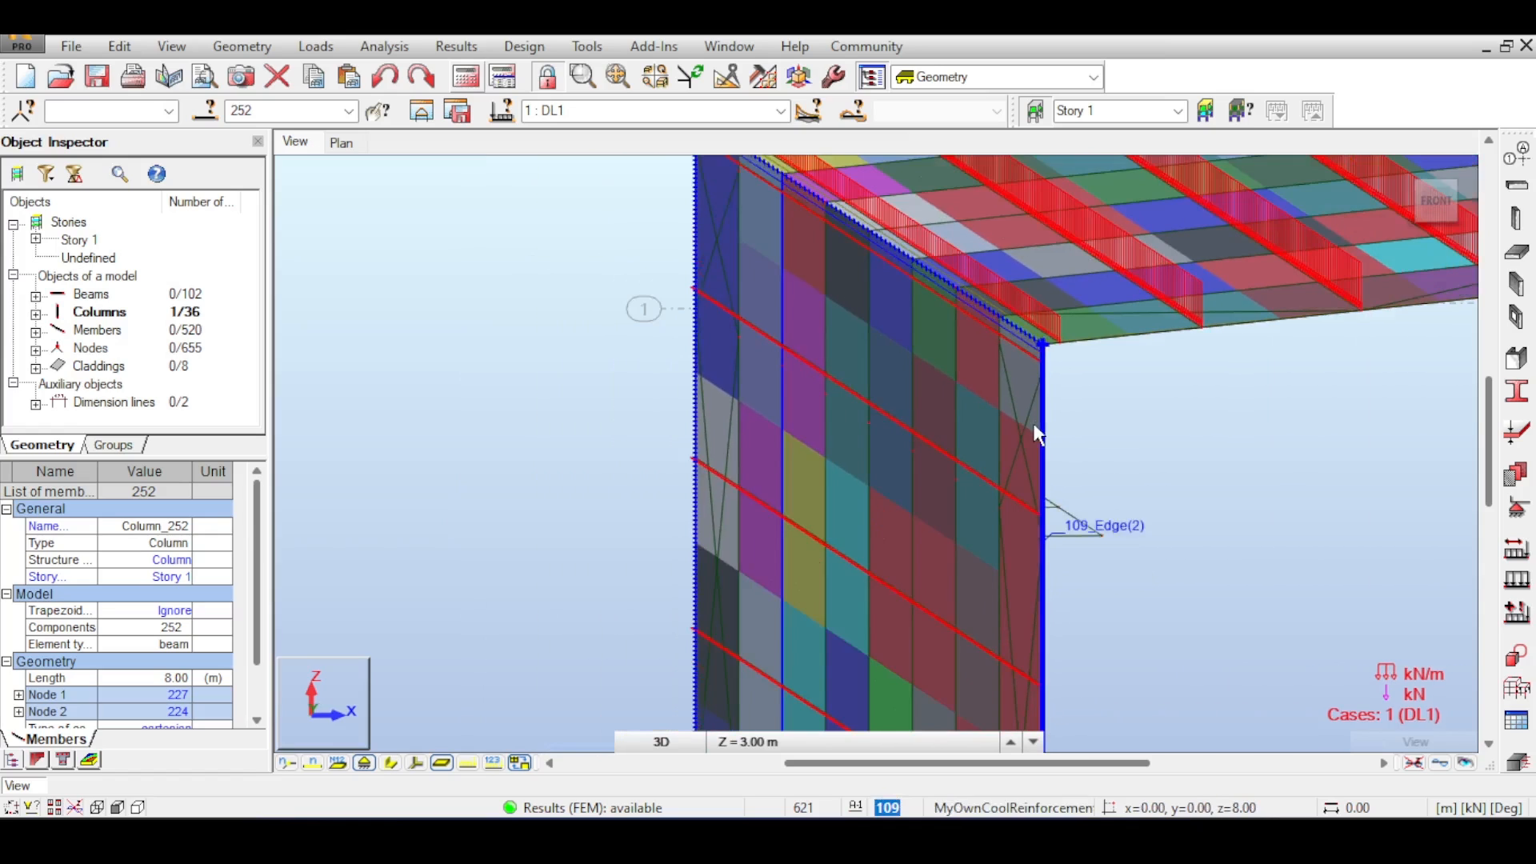
pyautogui.moveTo(1128, 412); pyautogui.dragTo(813, 408, button='middle')
pyautogui.scroll(-4, 813, 409)
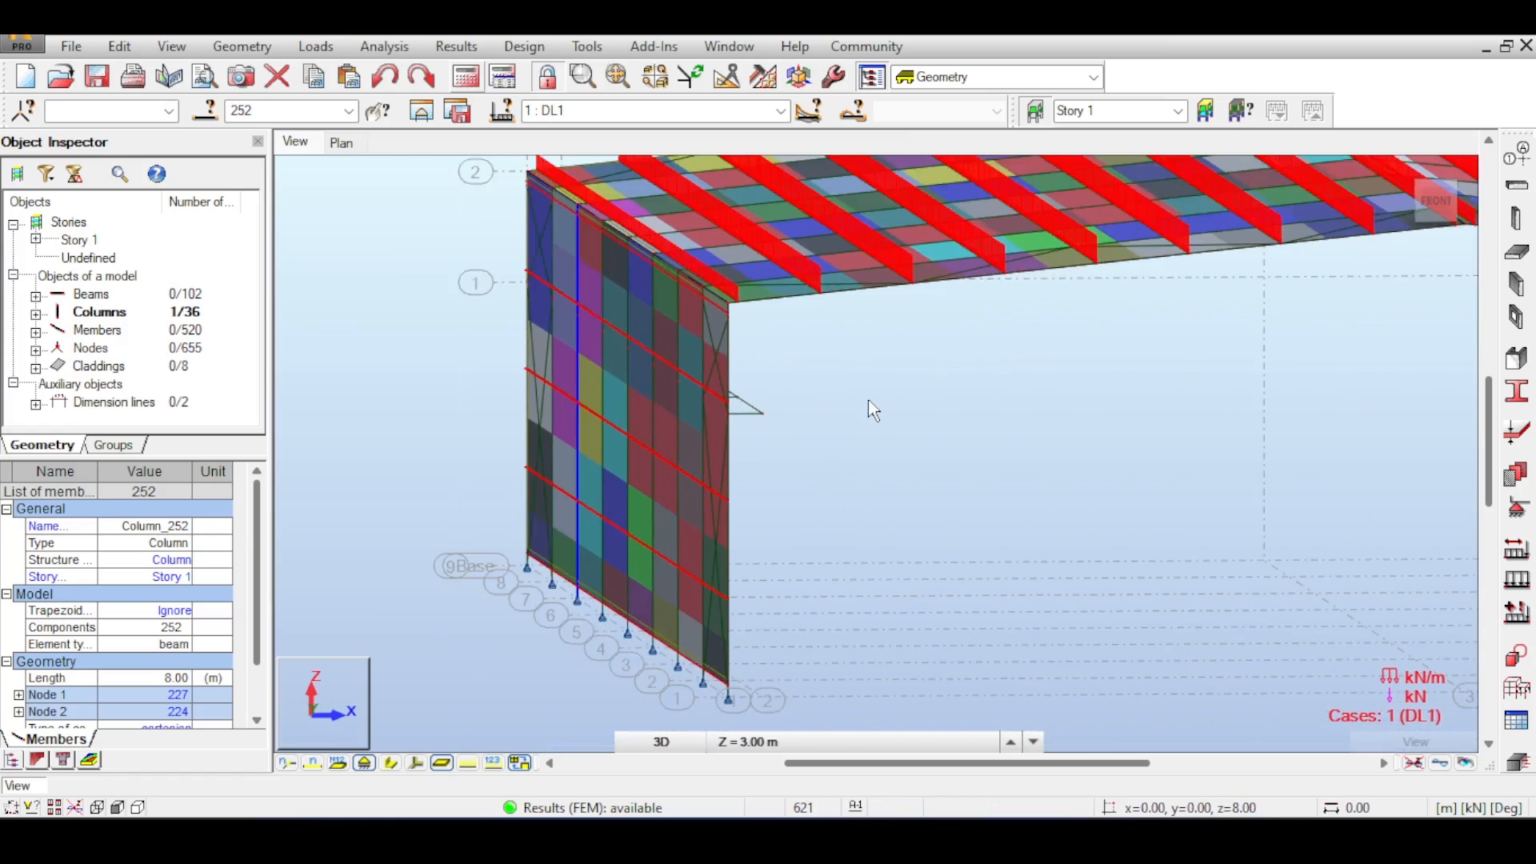
pyautogui.moveTo(1112, 400); pyautogui.dragTo(532, 371, button='middle')
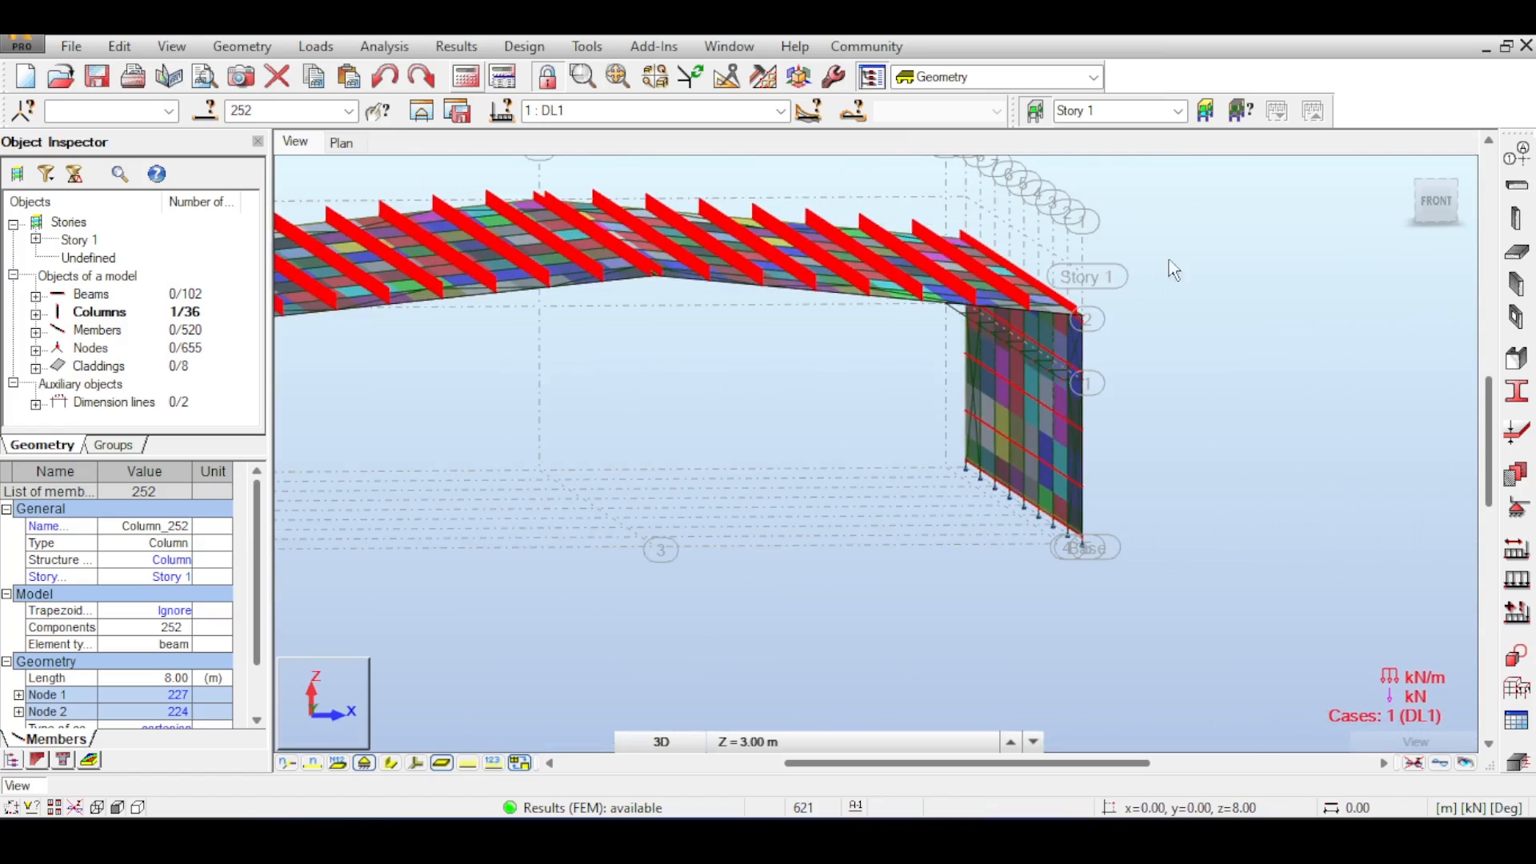
# - Switch between front and isometric views and zoom out to examine the load distribution on both frames
pyautogui.click(1435, 200)
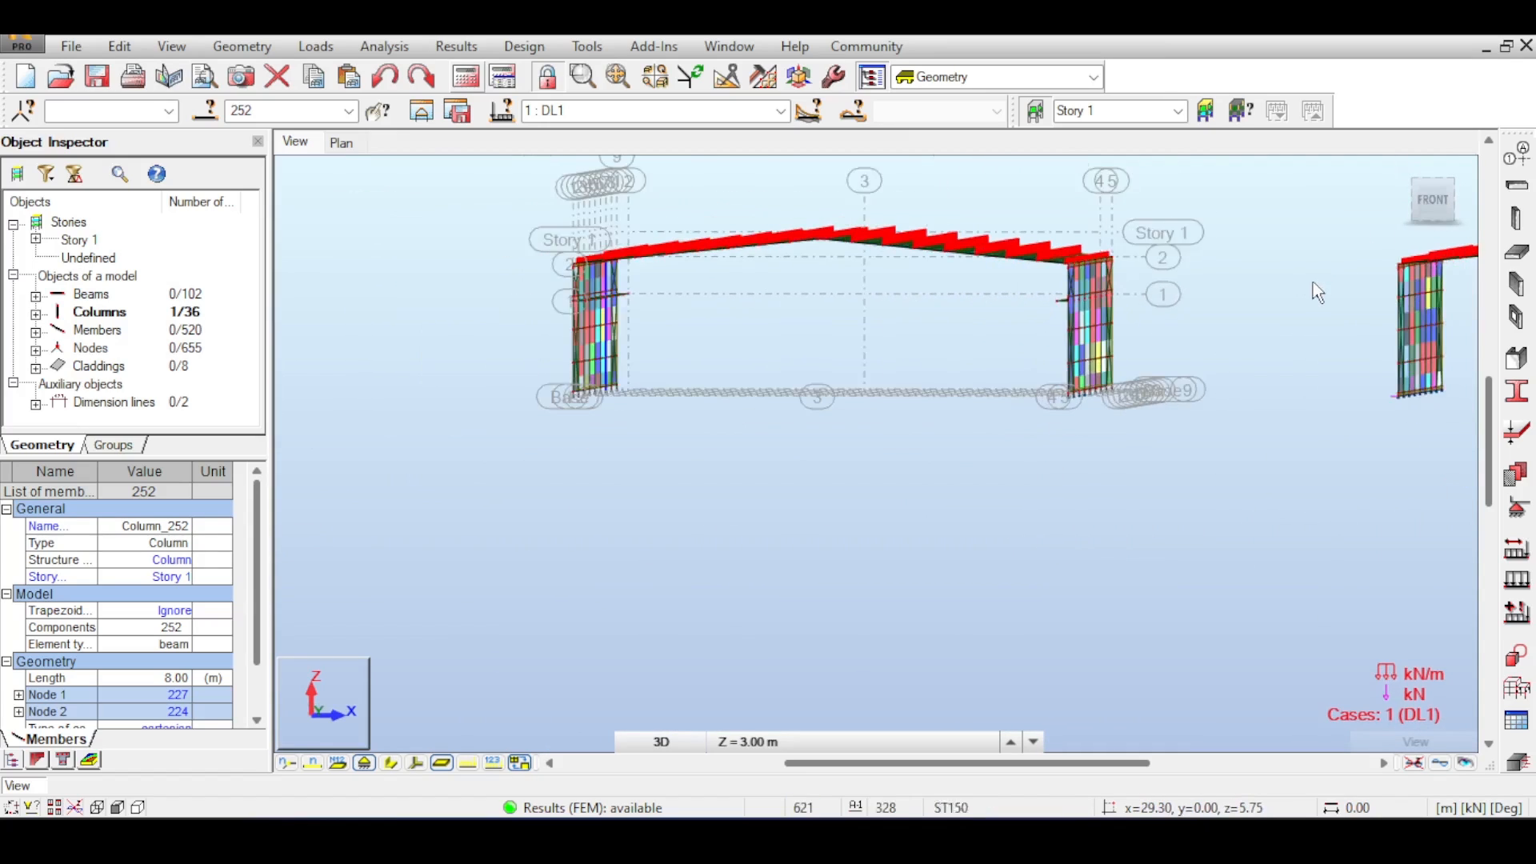
pyautogui.moveTo(1313, 282); pyautogui.dragTo(1140, 361, button='middle')
pyautogui.scroll(-3, 874, 420)
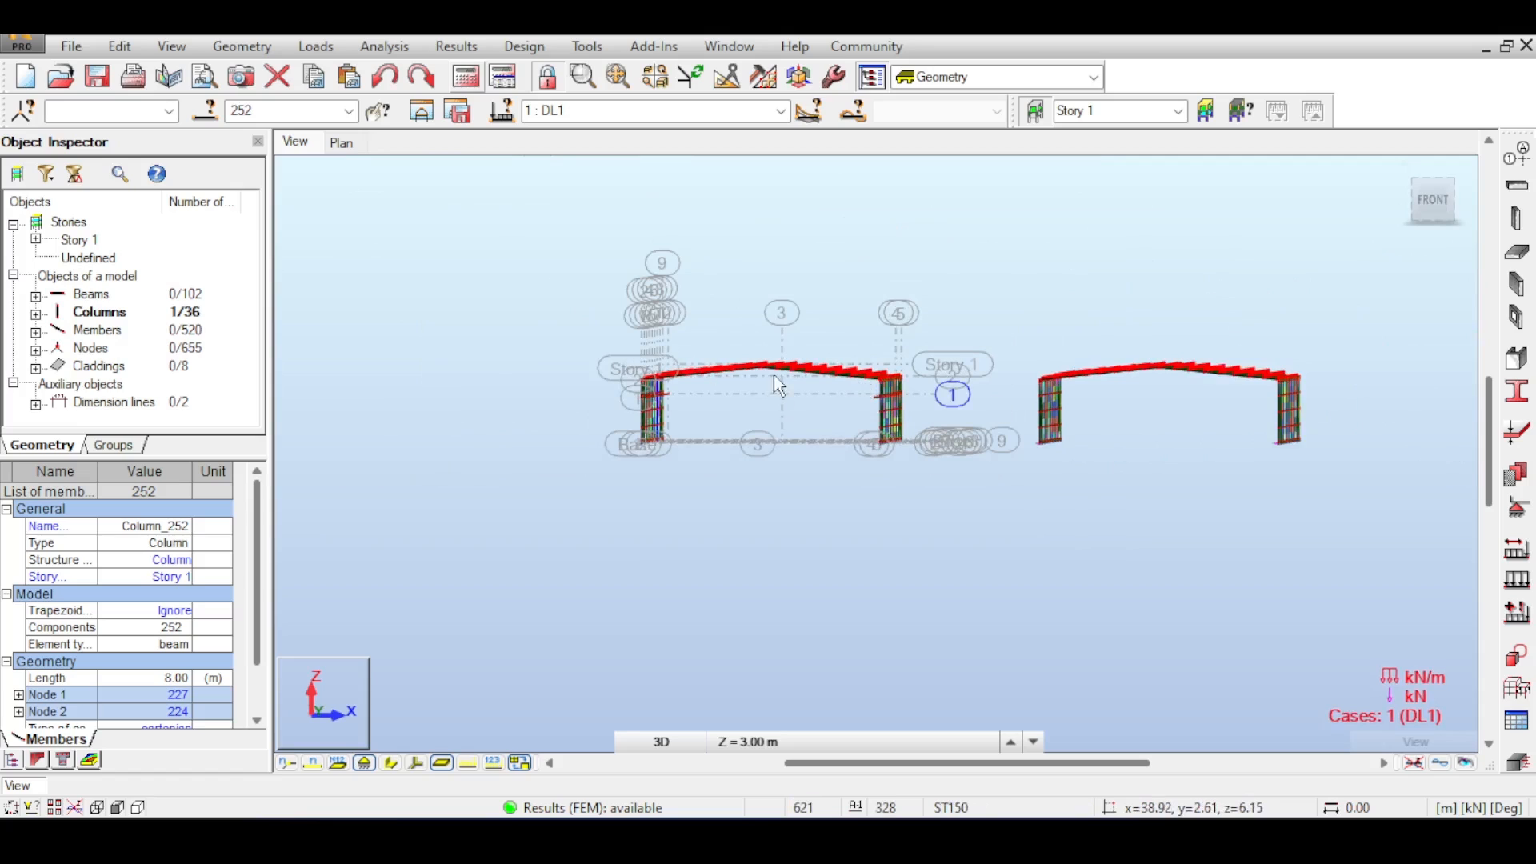
pyautogui.scroll(2, 1128, 392)
pyautogui.moveTo(1210, 399); pyautogui.dragTo(1476, 378, button='middle')
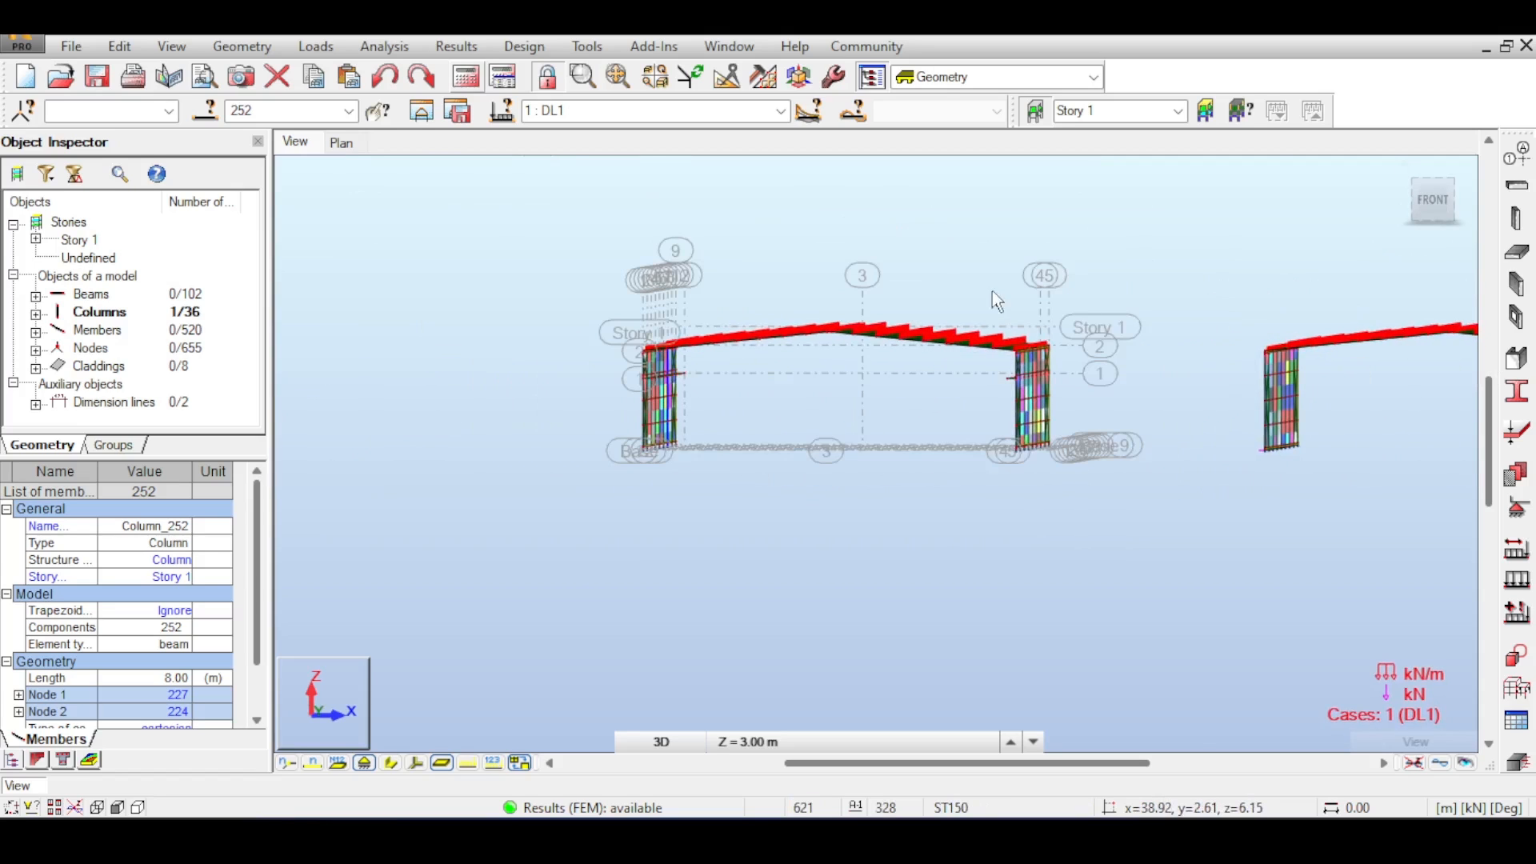
pyautogui.scroll(2, 964, 336)
pyautogui.scroll(4, 949, 406)
pyautogui.scroll(-5, 880, 412)
pyautogui.moveTo(872, 415); pyautogui.dragTo(1123, 426, button='middle')
pyautogui.scroll(-1, 712, 412)
pyautogui.moveTo(959, 409); pyautogui.dragTo(631, 389, button='middle')
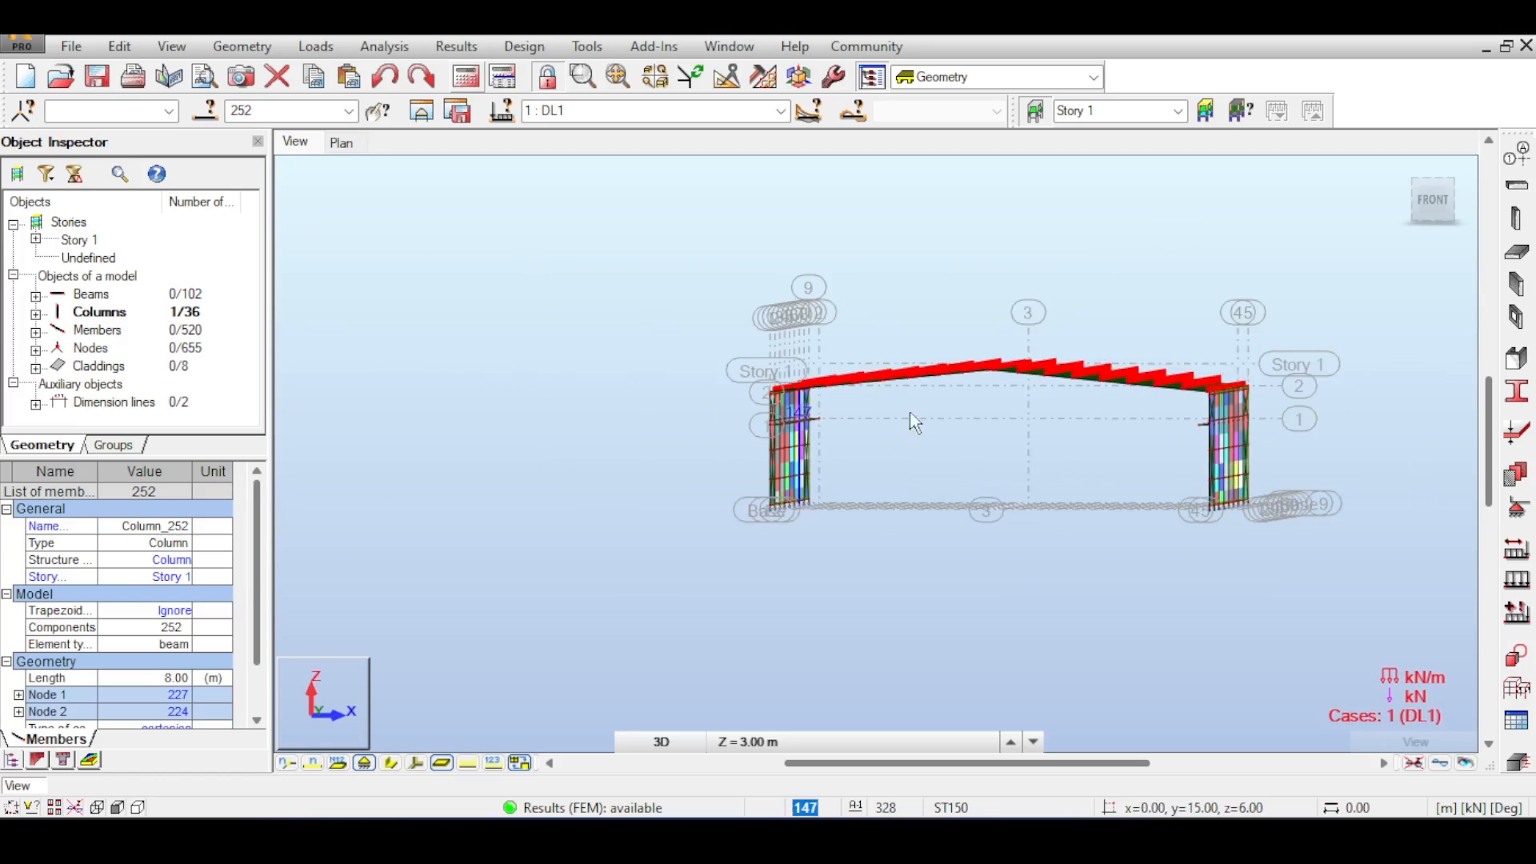
pyautogui.click(1426, 198)
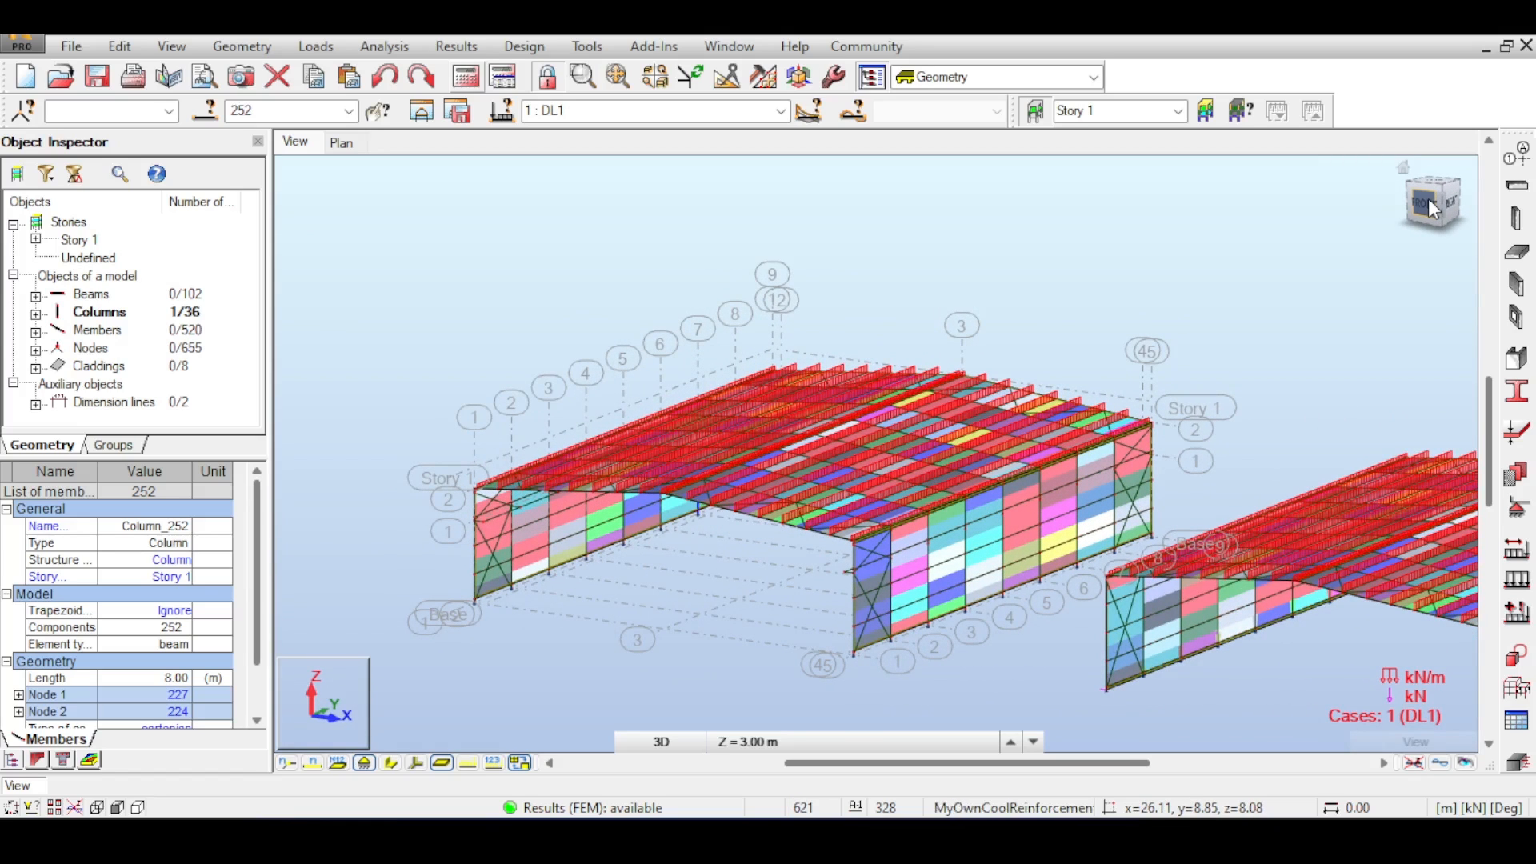
pyautogui.moveTo(600, 307); pyautogui.dragTo(648, 202, button='middle')
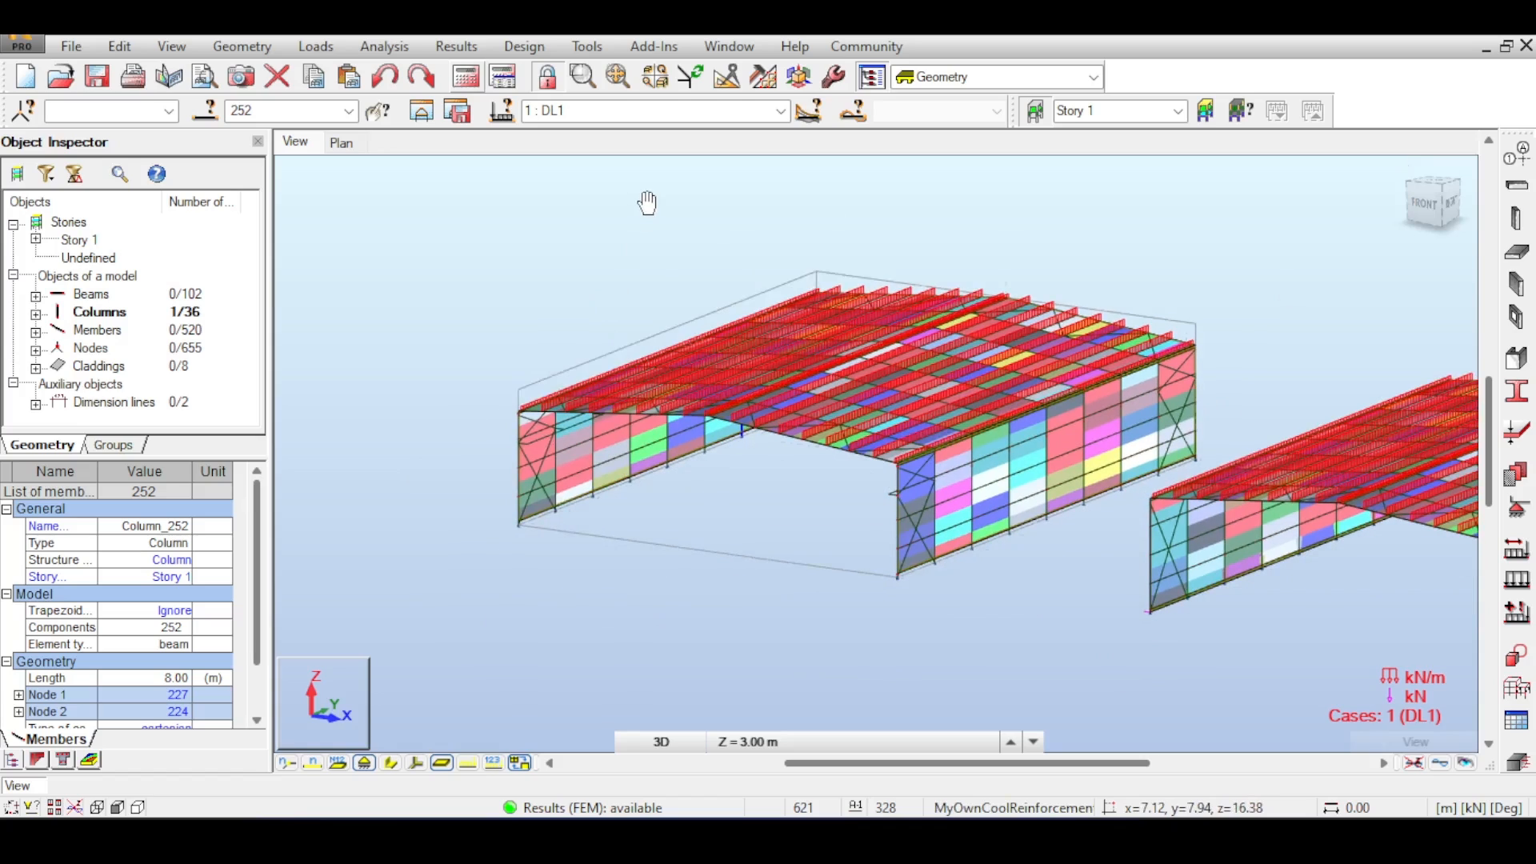
pyautogui.scroll(1, 743, 514)
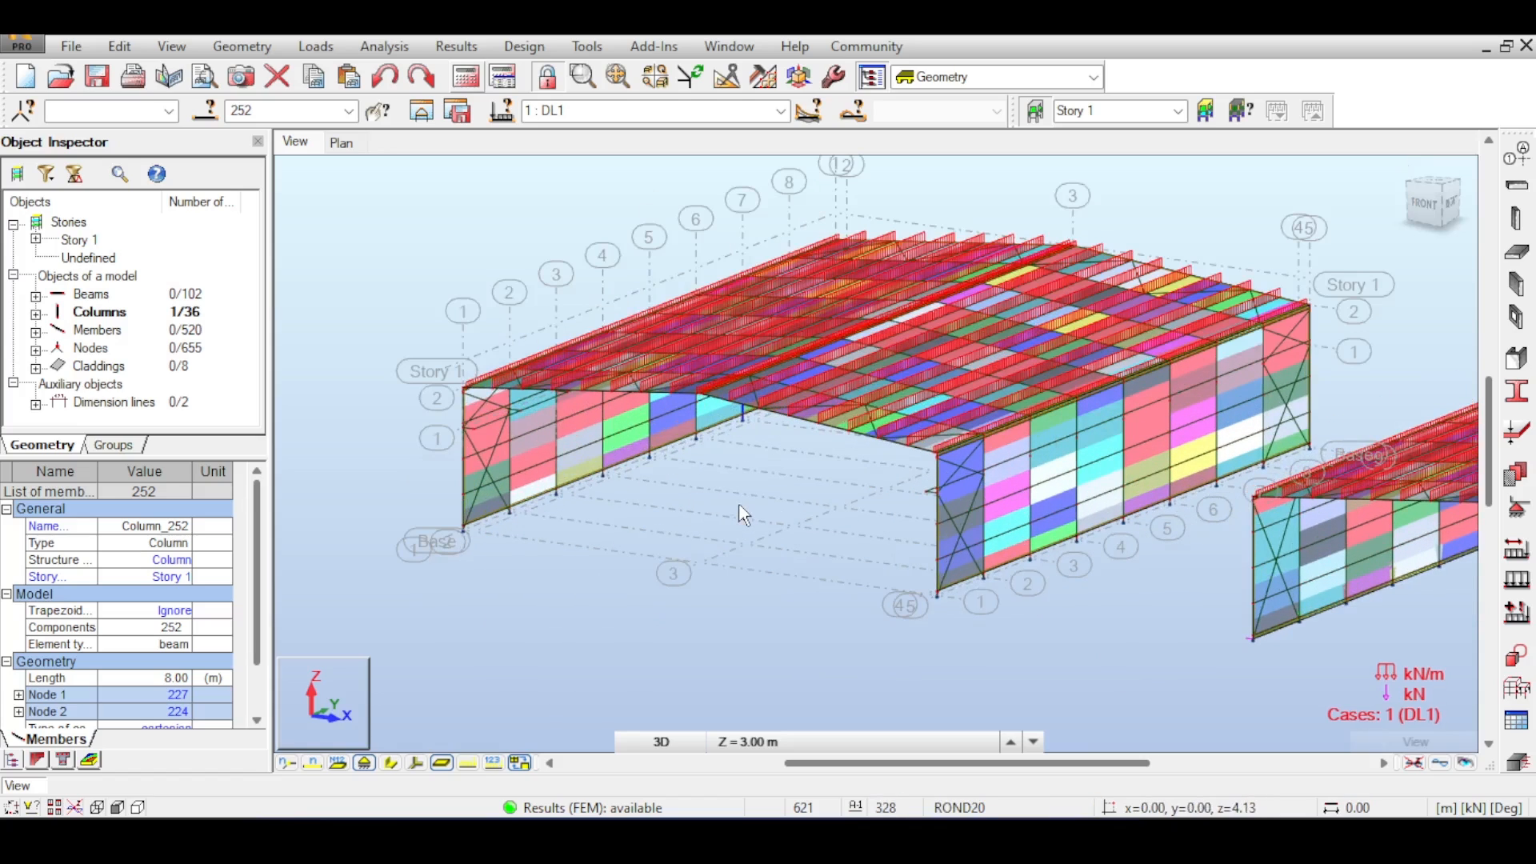
pyautogui.scroll(-2, 742, 515)
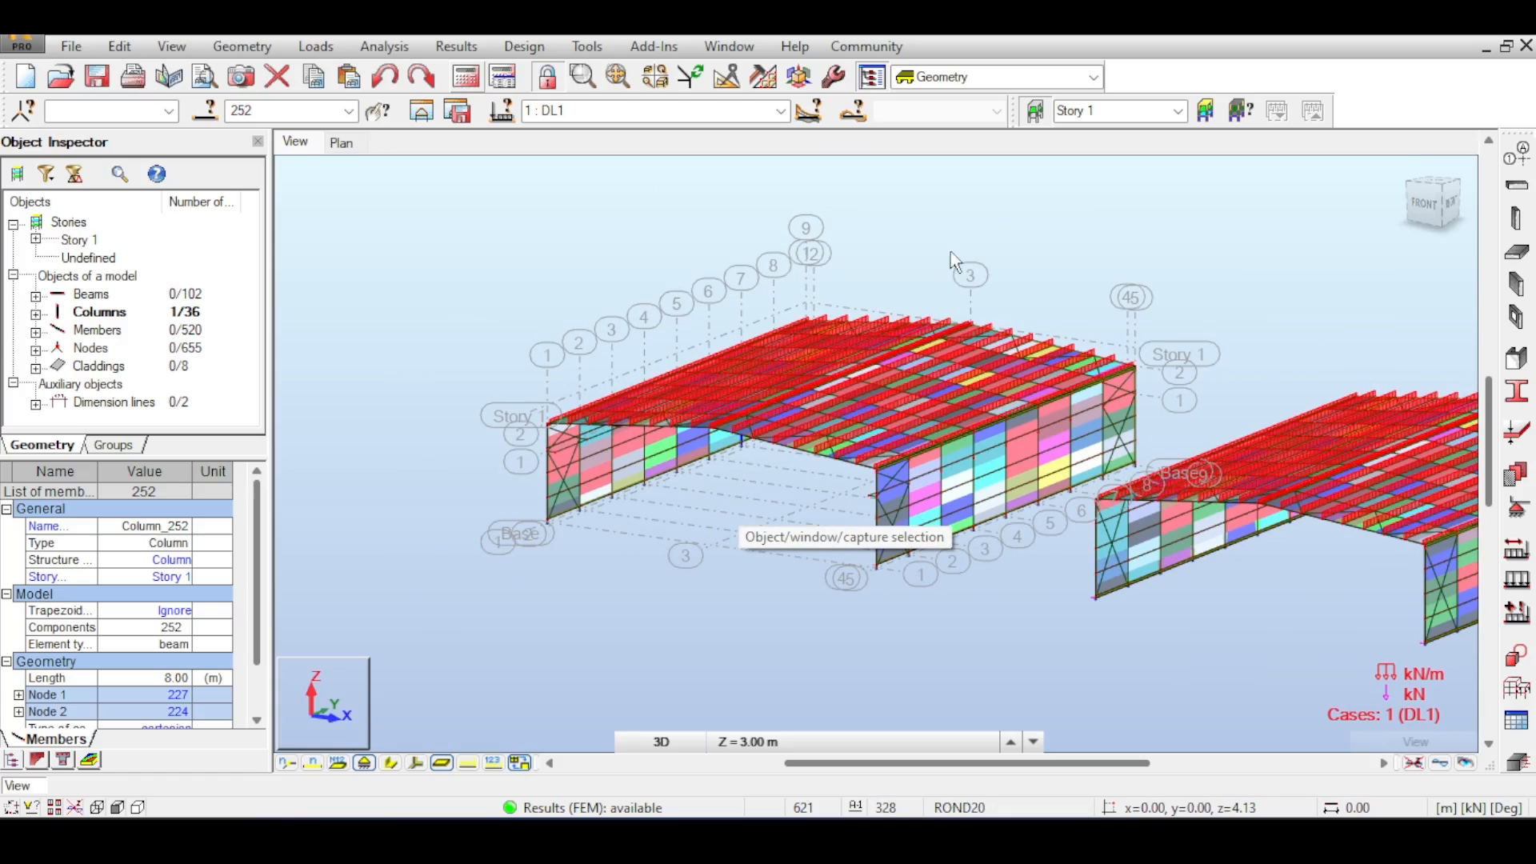
pyautogui.scroll(-3, 857, 216)
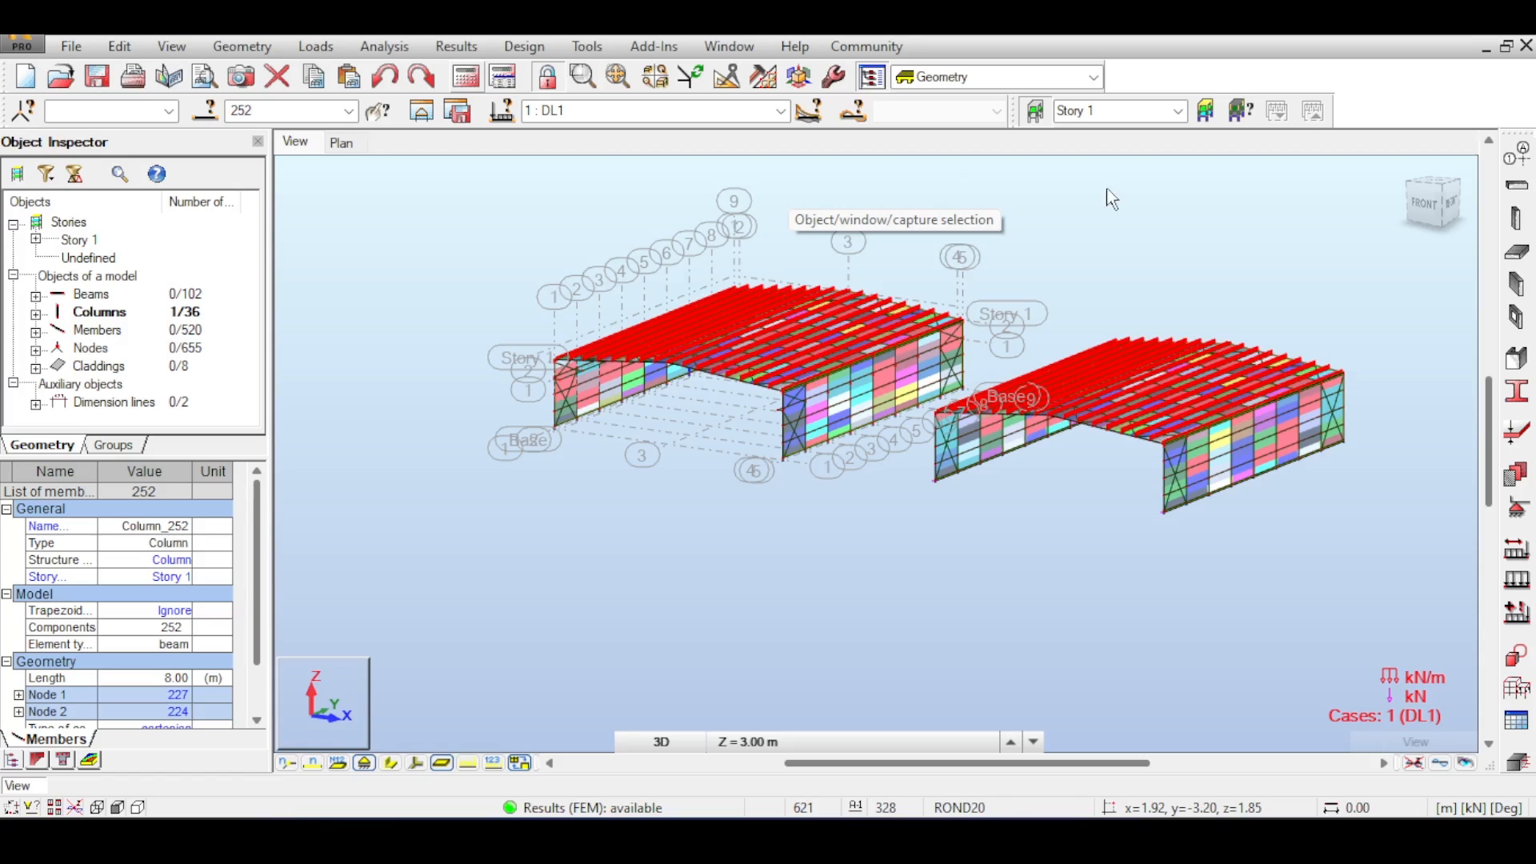
pyautogui.moveTo(1107, 190); pyautogui.dragTo(1026, 225, button='middle')
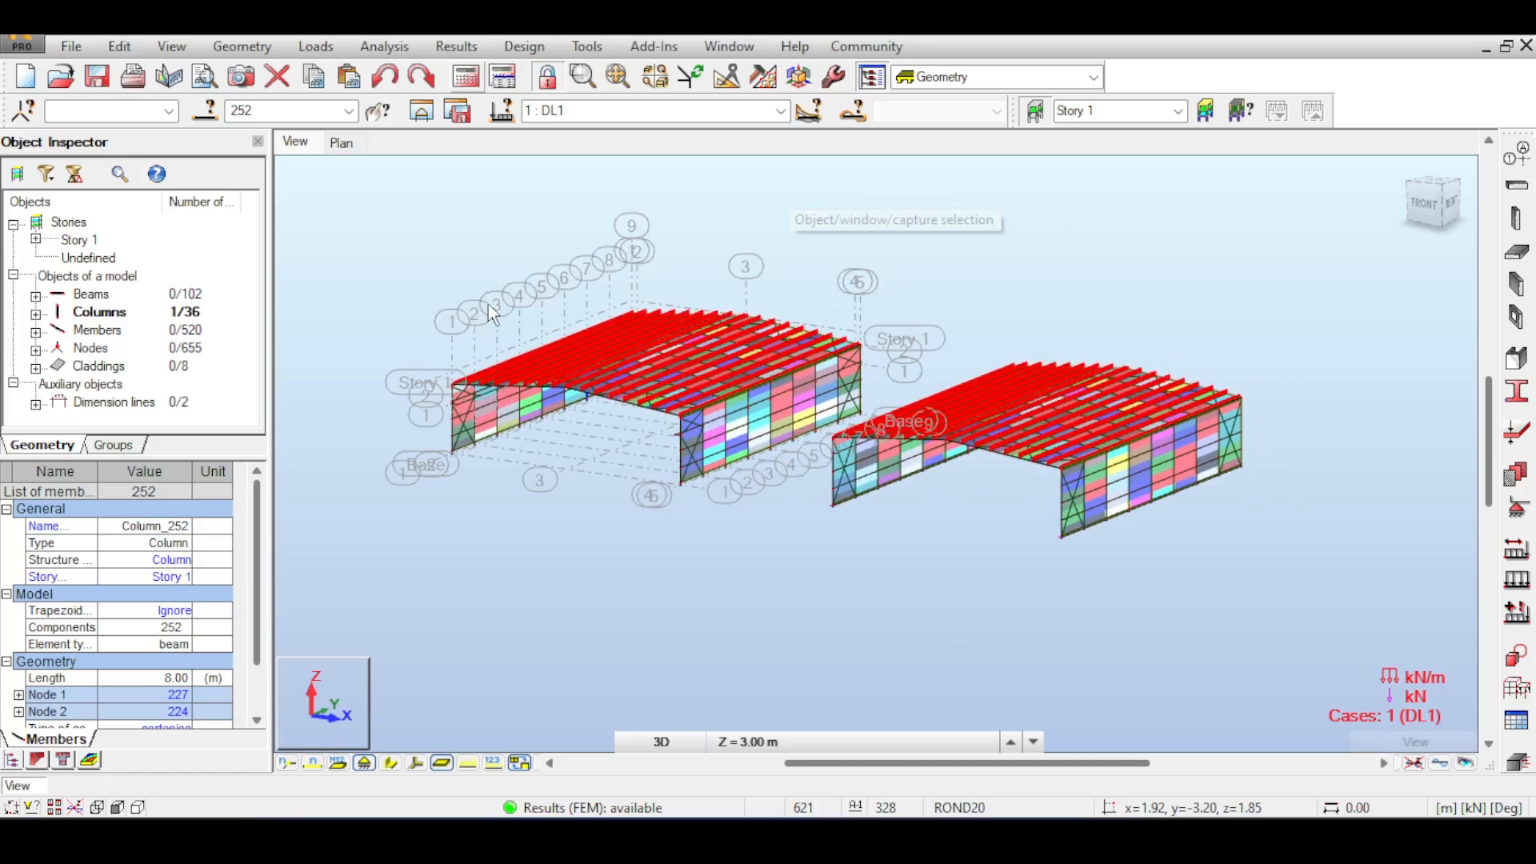
pyautogui.scroll(5, 488, 304)
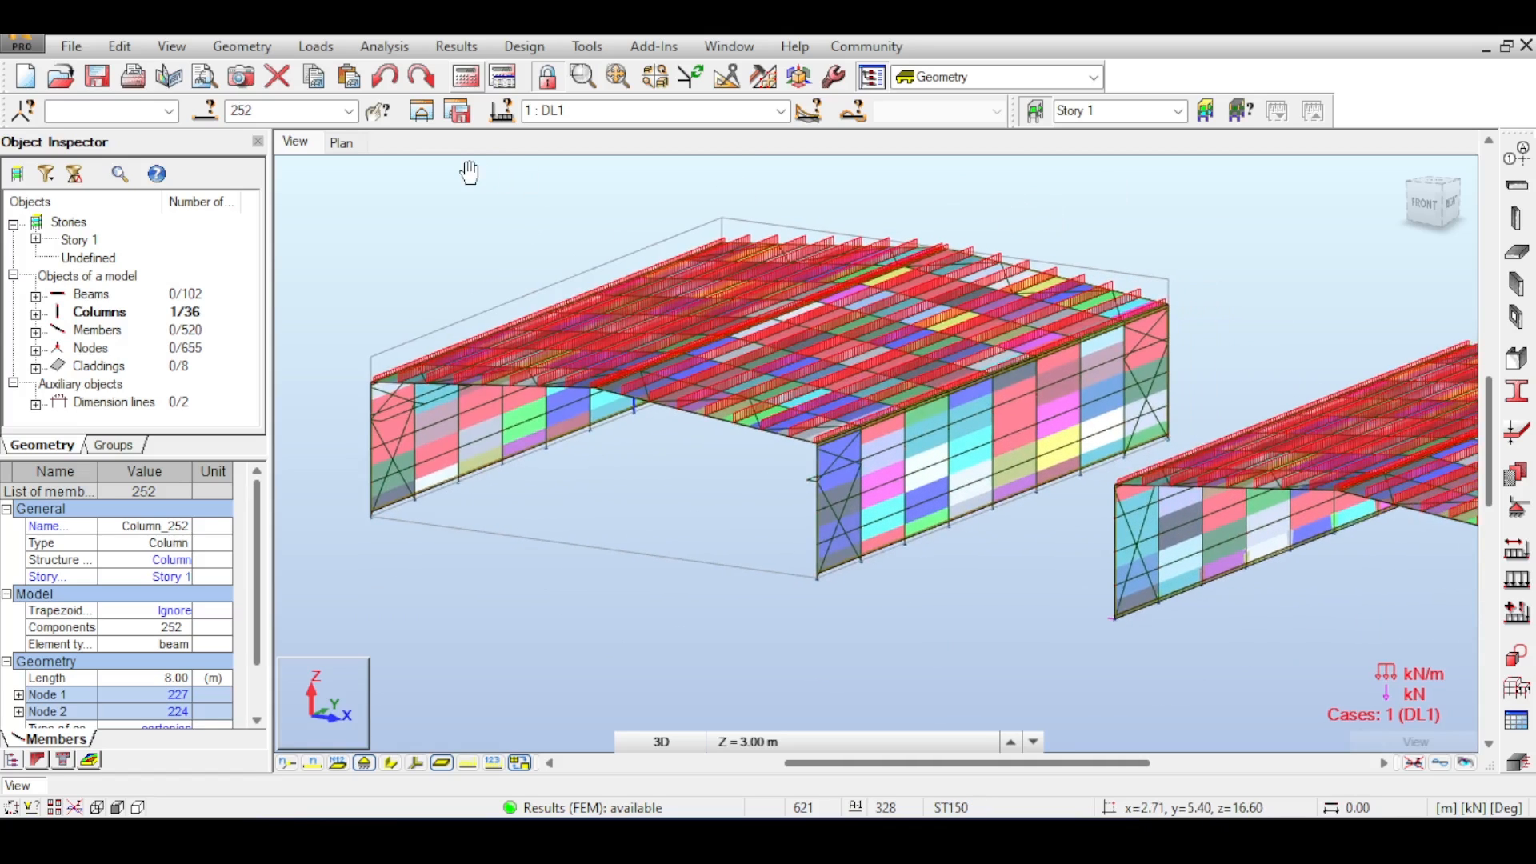
pyautogui.moveTo(486, 185); pyautogui.dragTo(427, 310, button='middle')
pyautogui.scroll(-2, 392, 208)
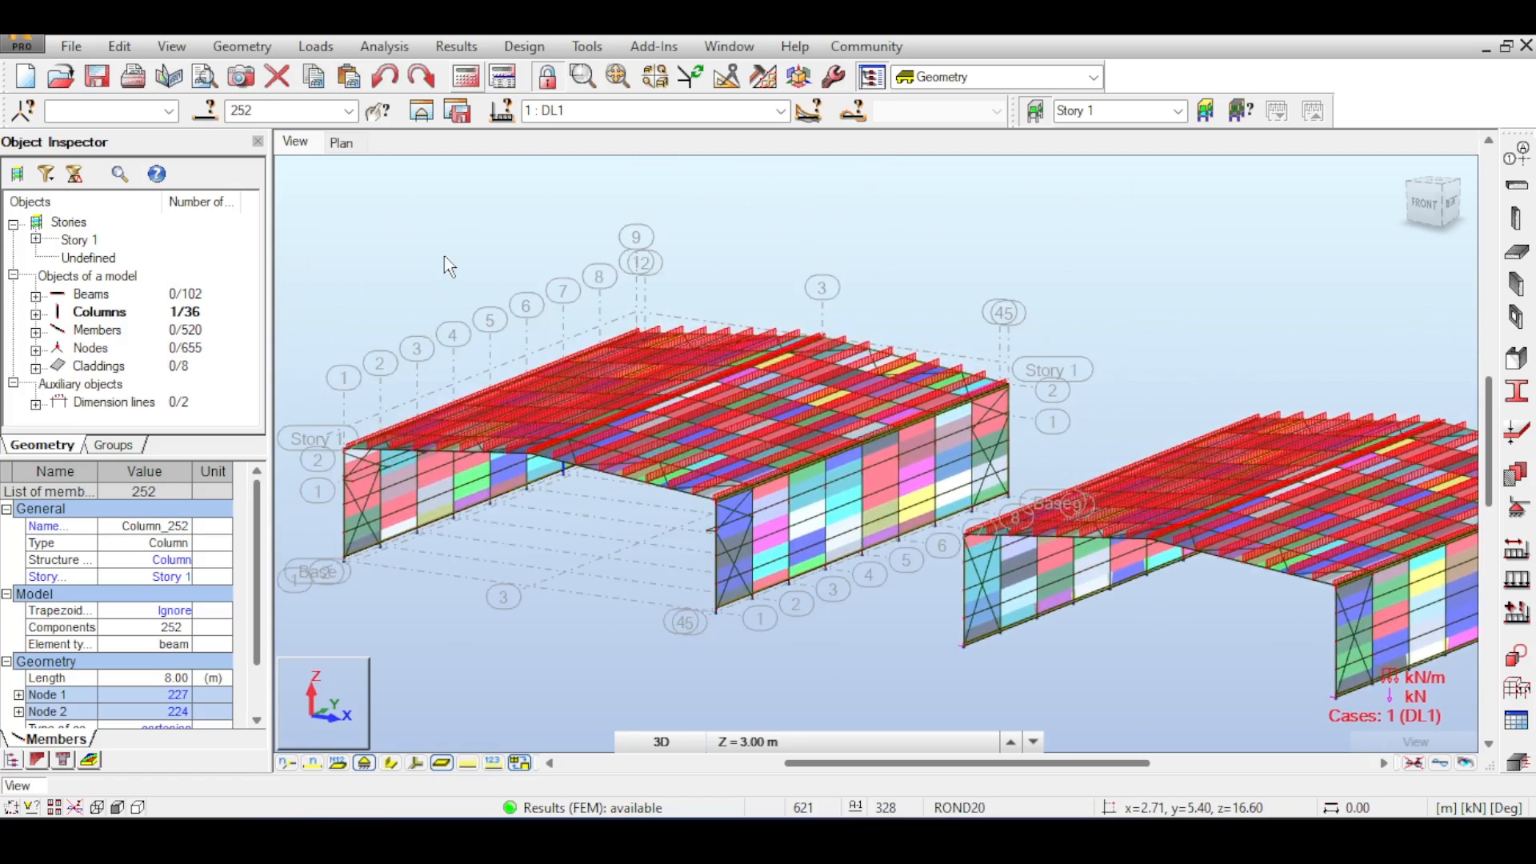